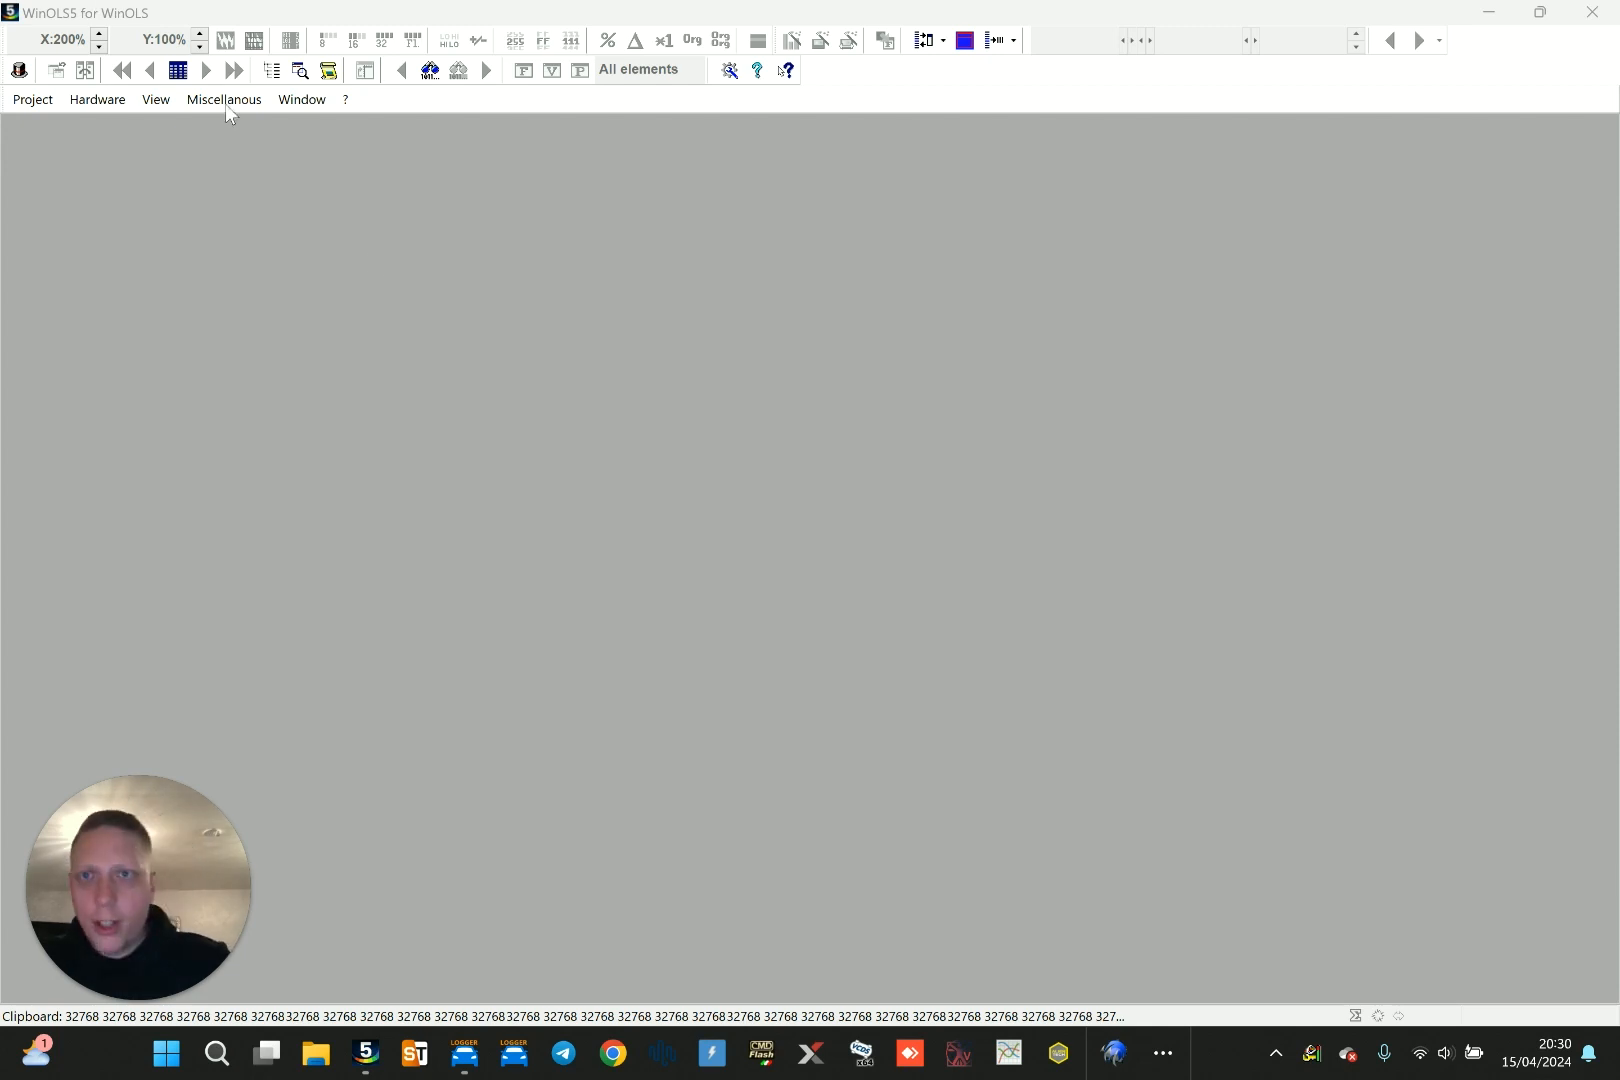
Start importing Altea.bin from the desktop as a new project, keeping the WinOLS client
{"action": "left_click_drag", "start_coordinate": [440, 12], "coordinate": [792, 50]}
{"action": "left_click_drag", "start_coordinate": [310, 815], "coordinate": [689, 509]}
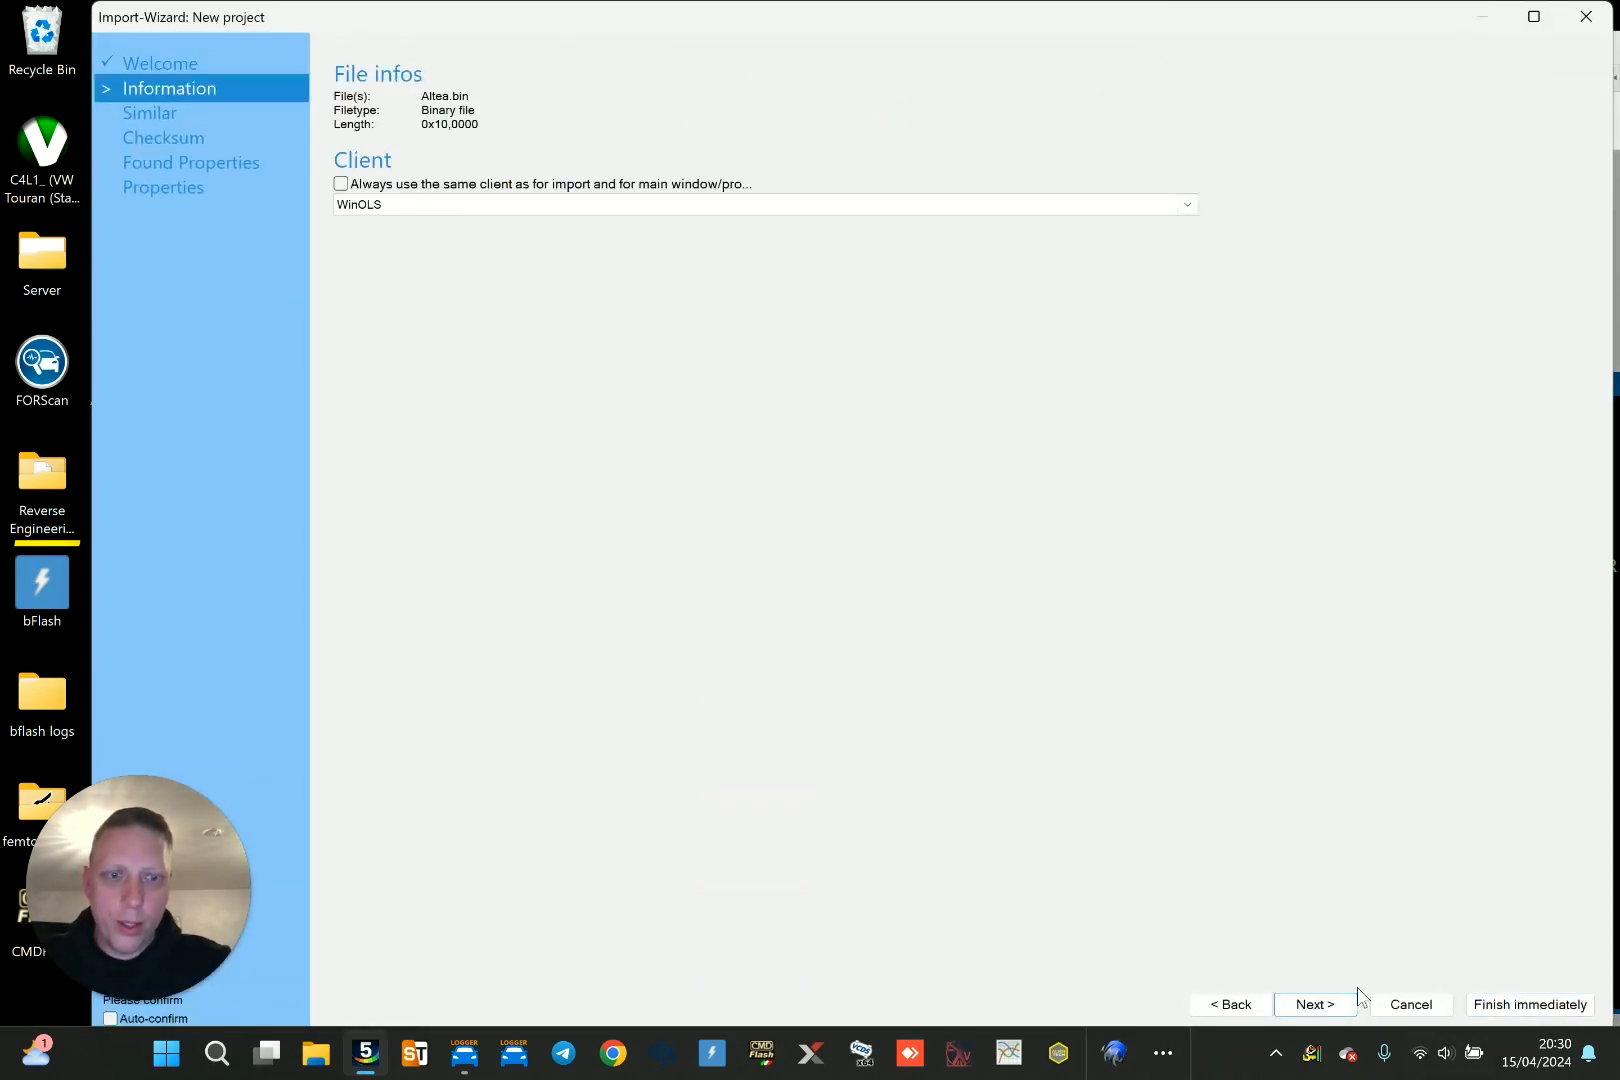
{"action": "left_click", "coordinate": [1333, 1002]}
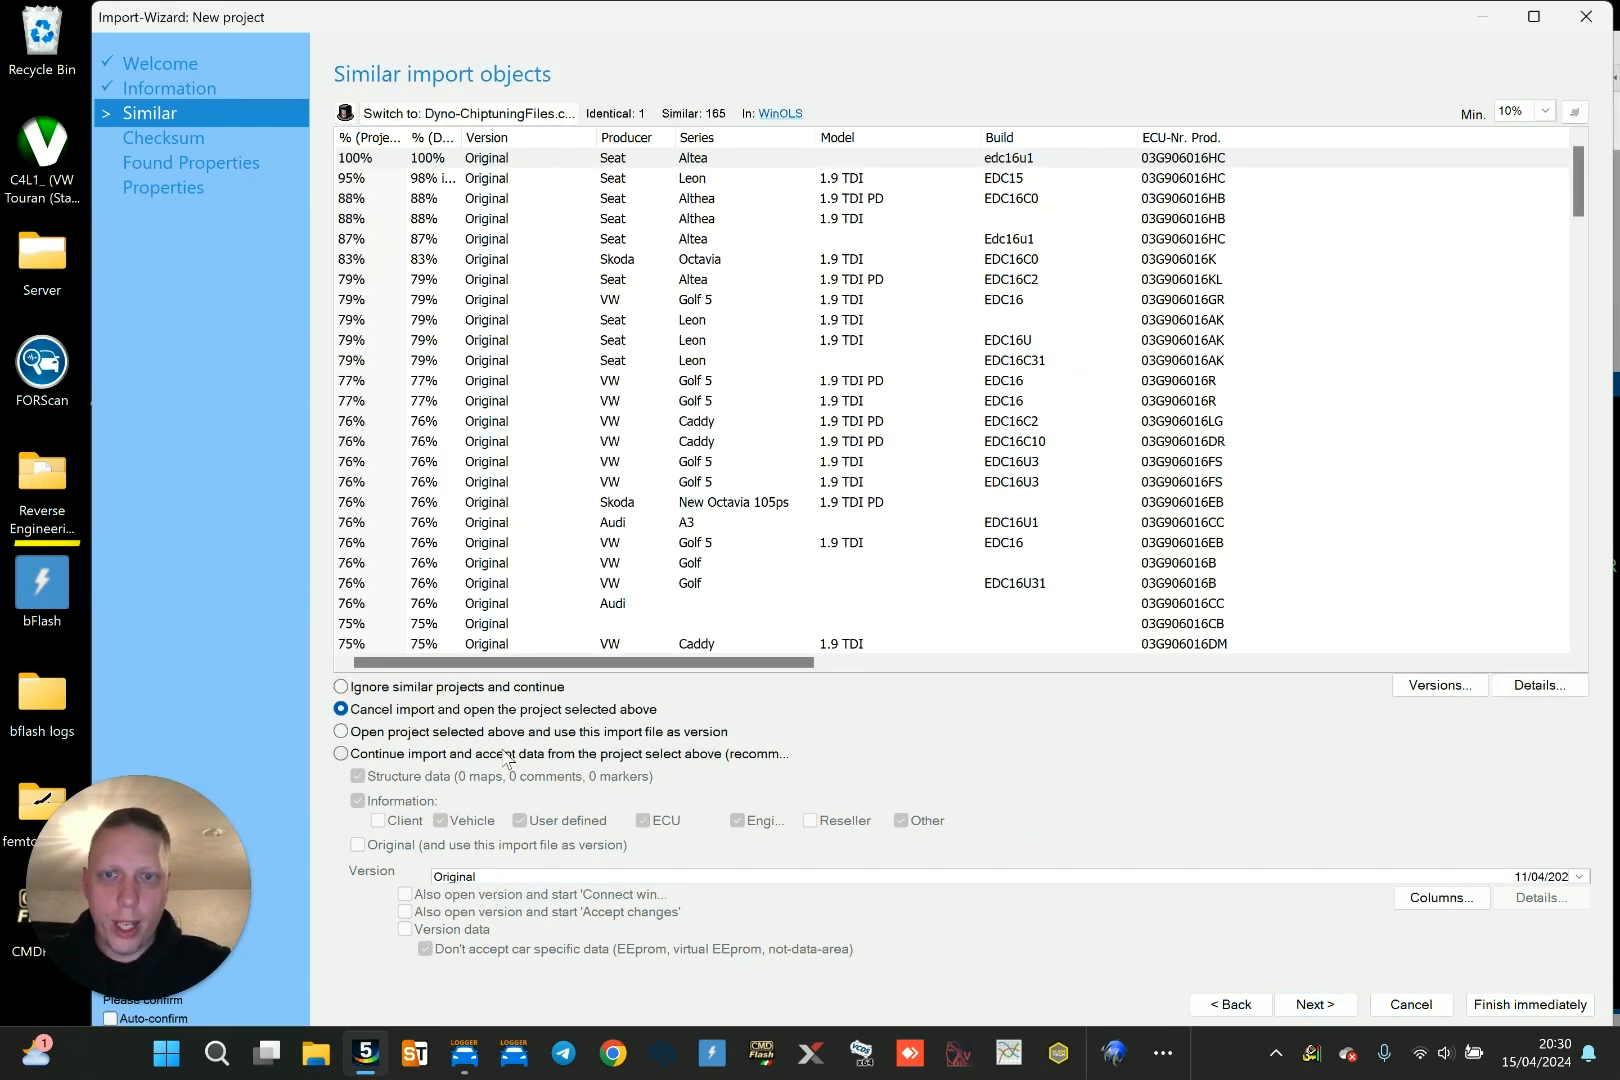
Ignore similar projects, skip the online checksum search, and accept the found properties for the new project
{"action": "left_click", "coordinate": [500, 688]}
{"action": "left_click", "coordinate": [1340, 1006]}
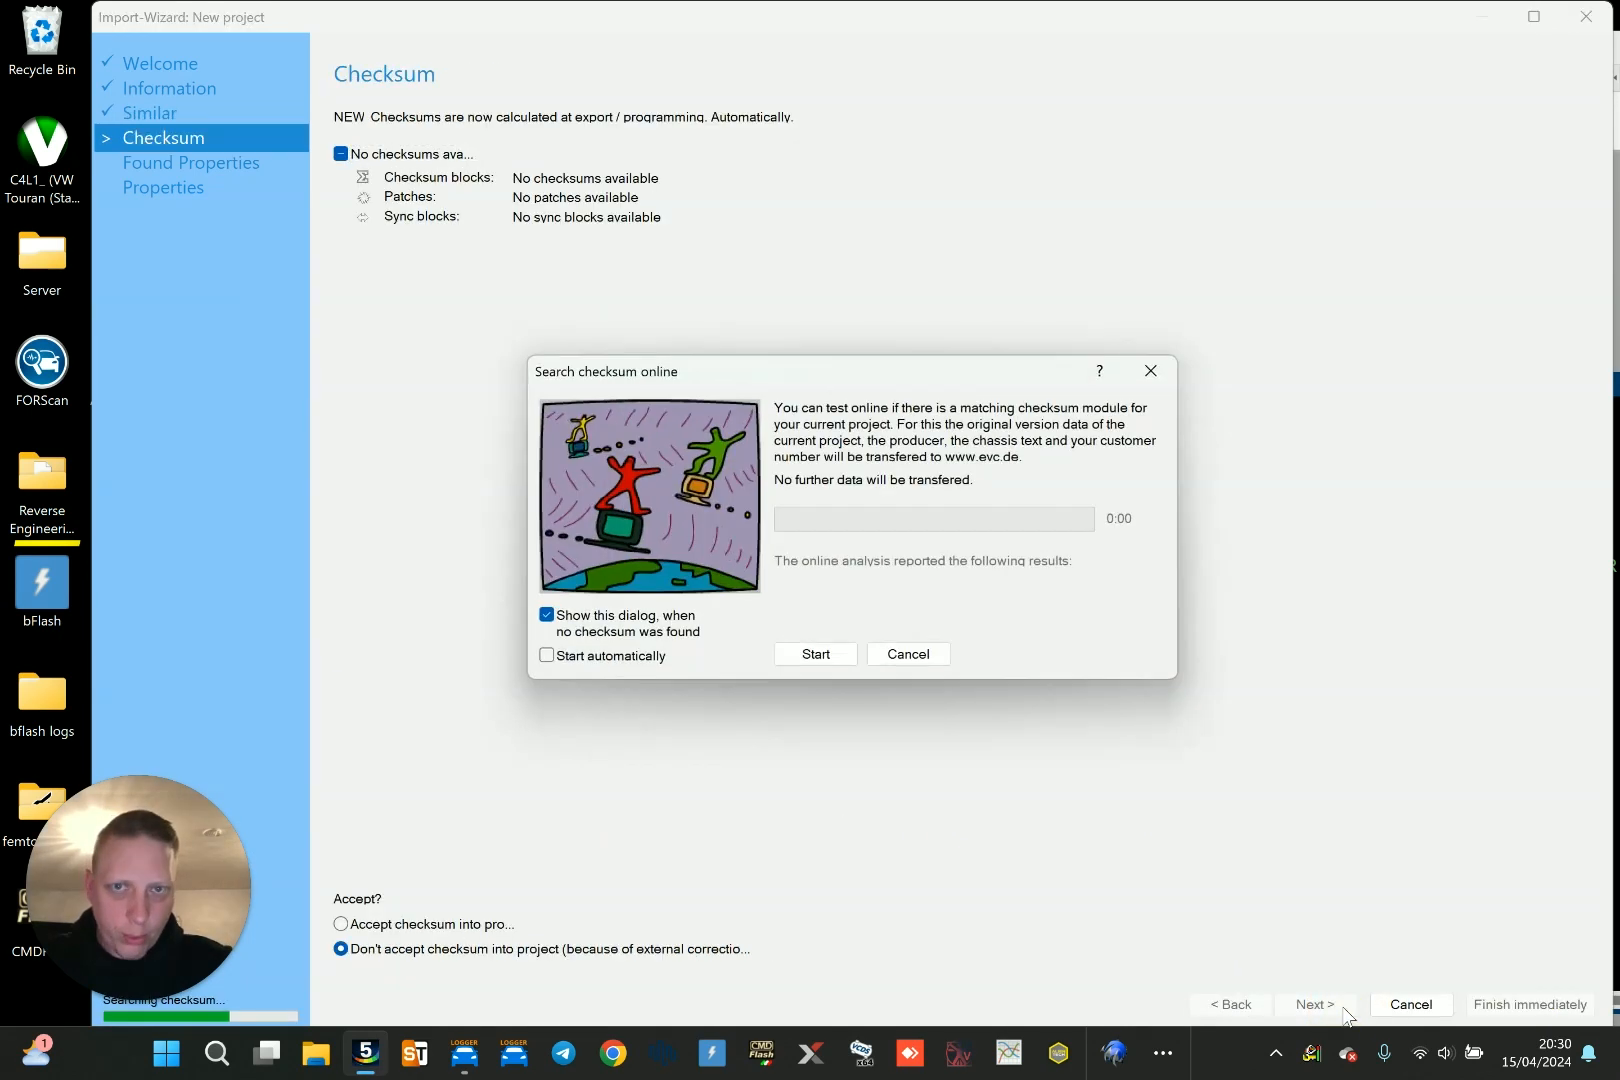
{"action": "left_click", "coordinate": [940, 656]}
{"action": "left_click", "coordinate": [1323, 1005]}
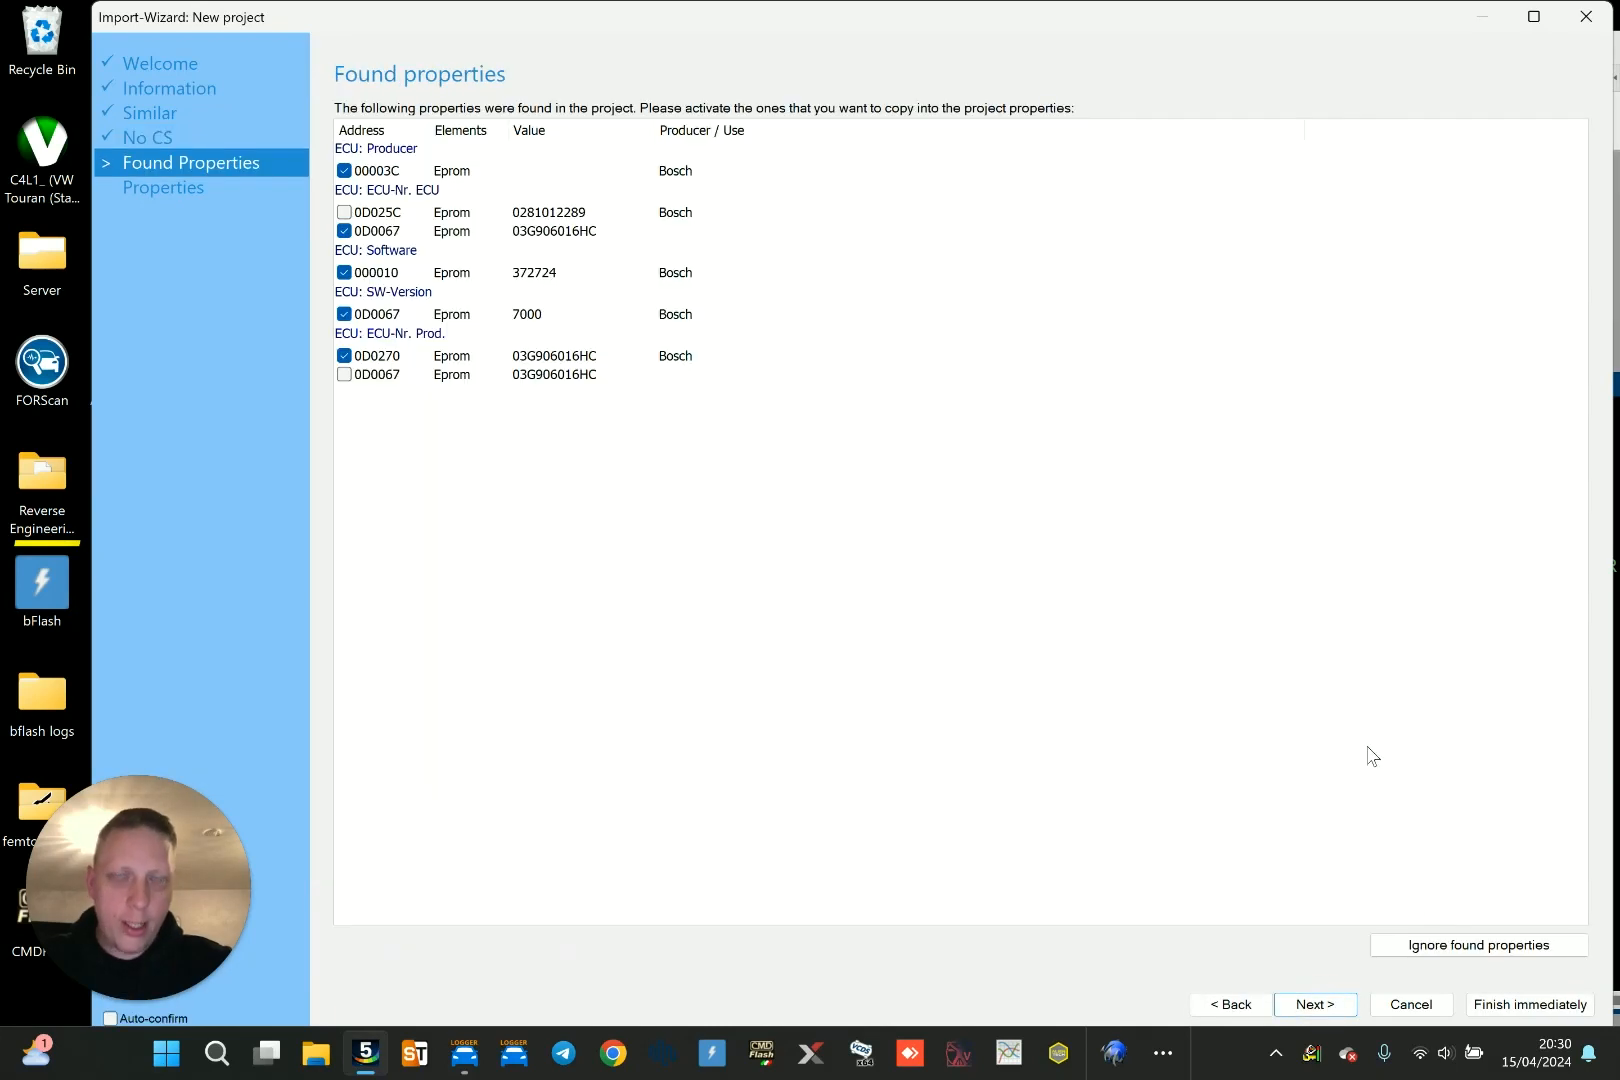
{"action": "left_click", "coordinate": [1328, 1005]}
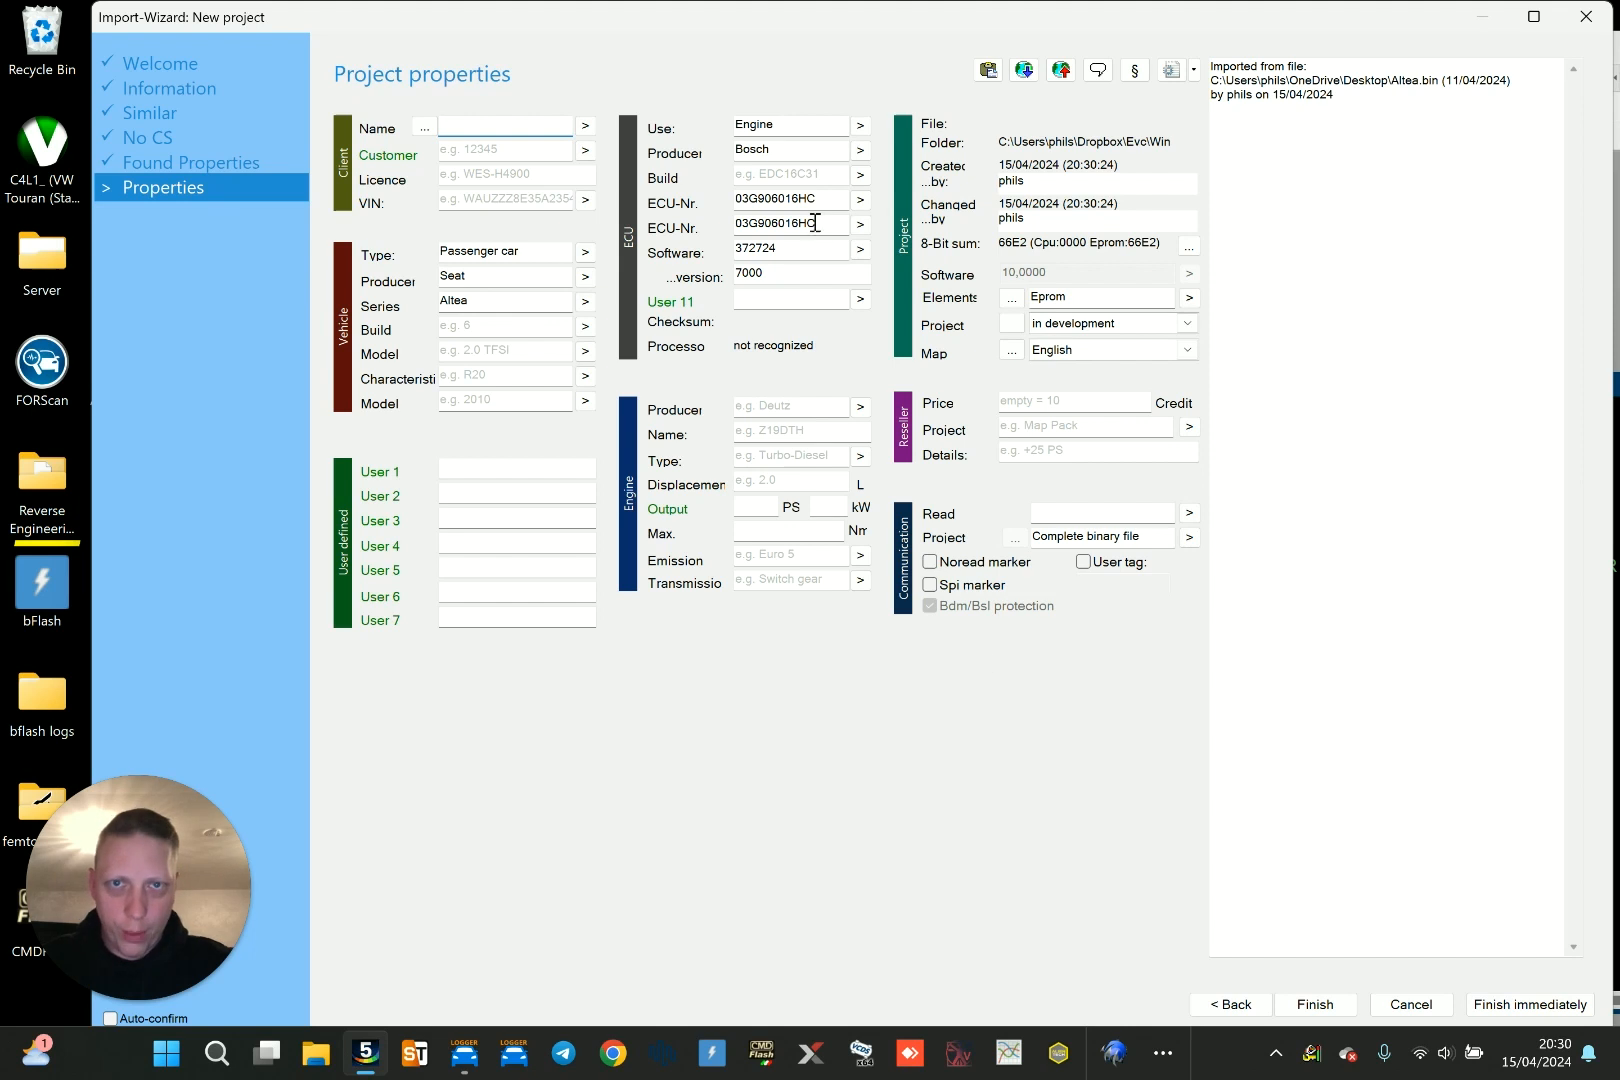
Set the ECU build to Edc16u1 in the project properties and finish the import
{"action": "left_click", "coordinate": [810, 175]}
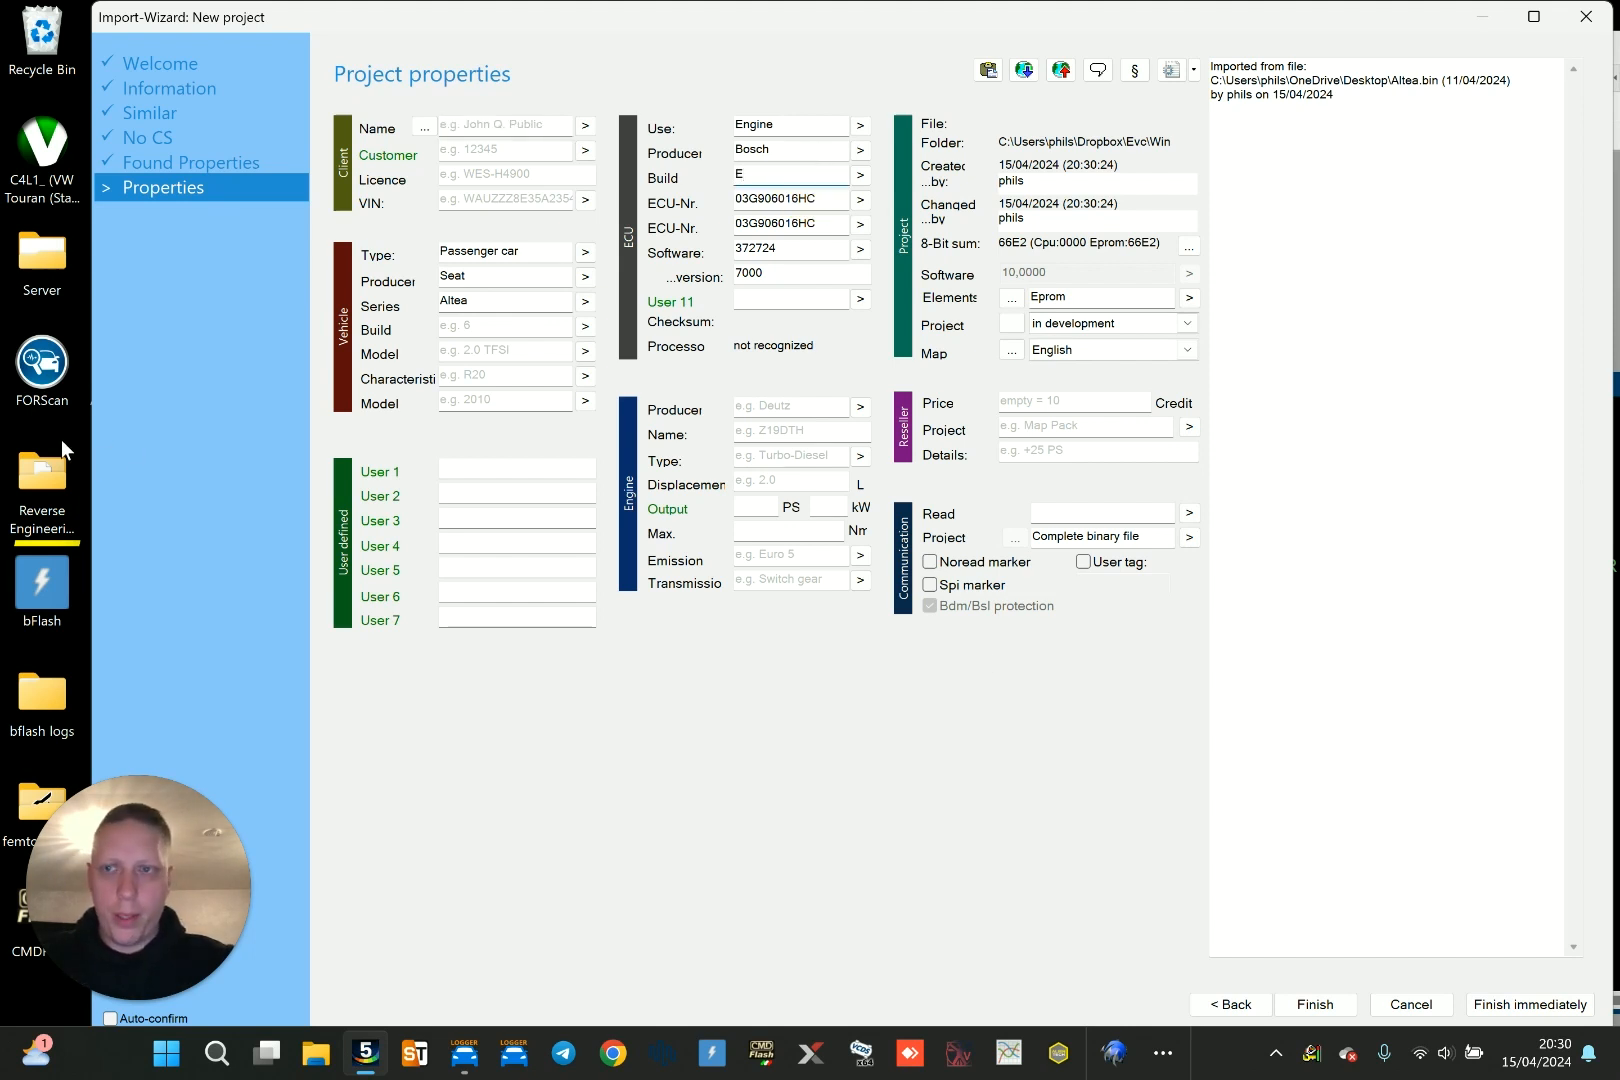
{"action": "left_click", "coordinate": [807, 176]}
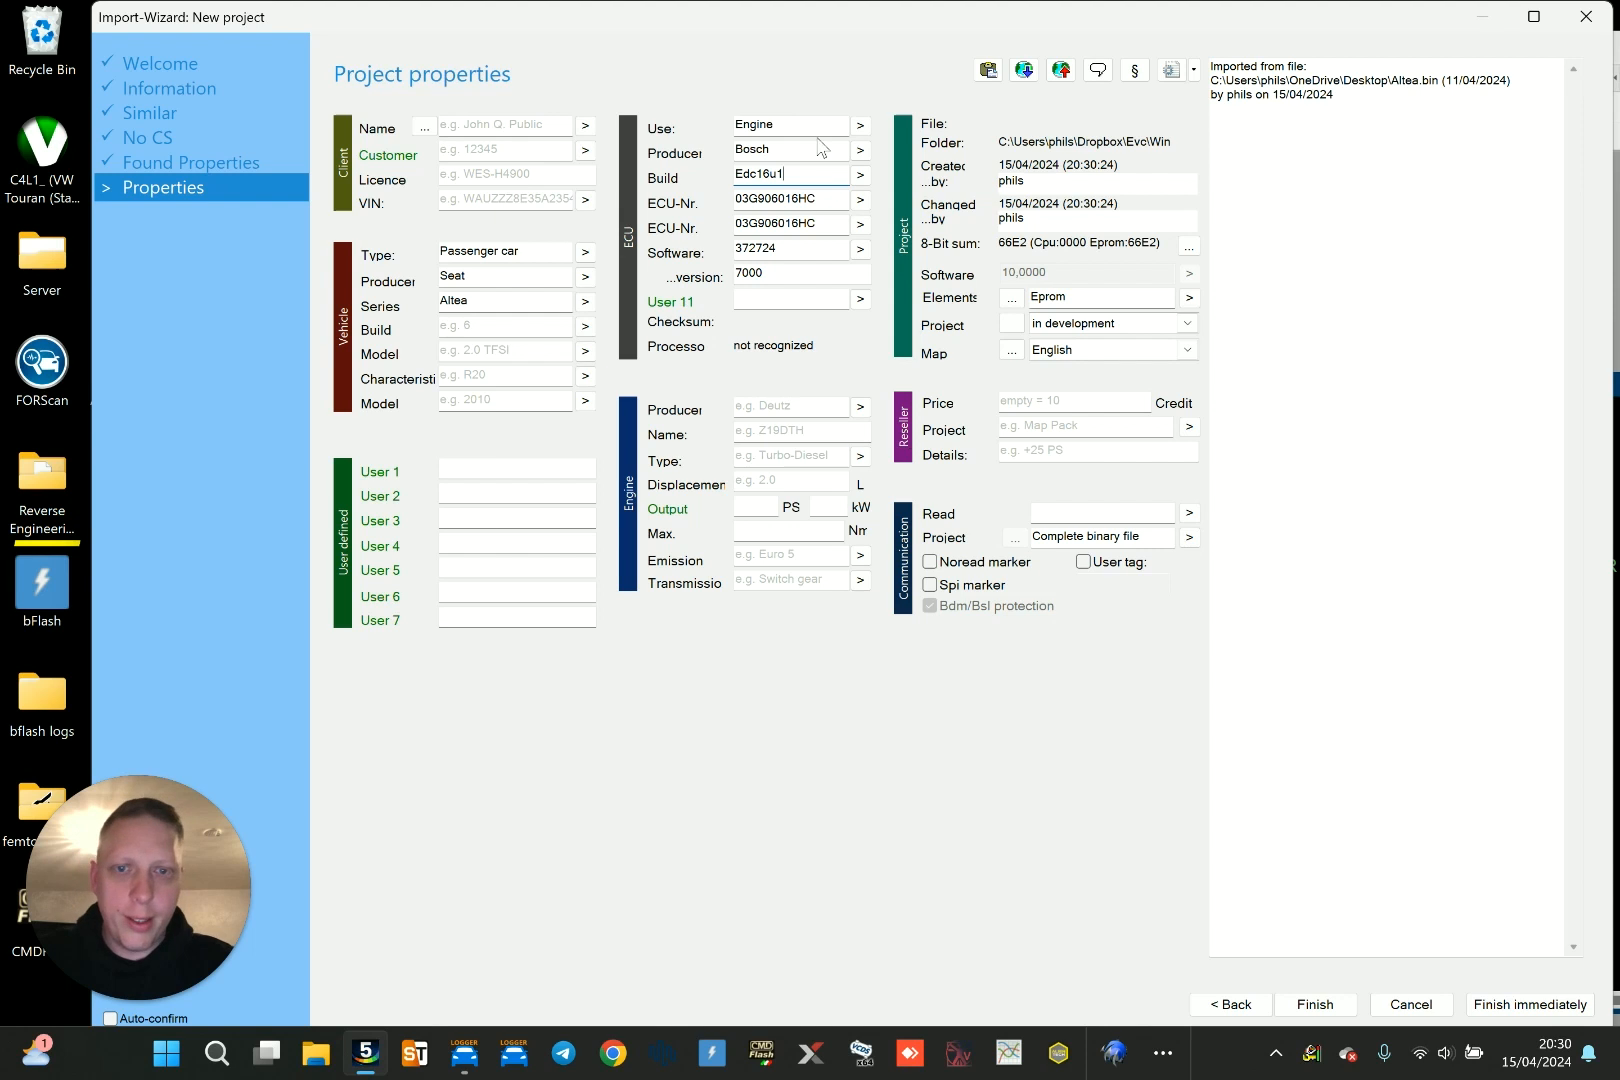
{"action": "left_click", "coordinate": [1315, 1004]}
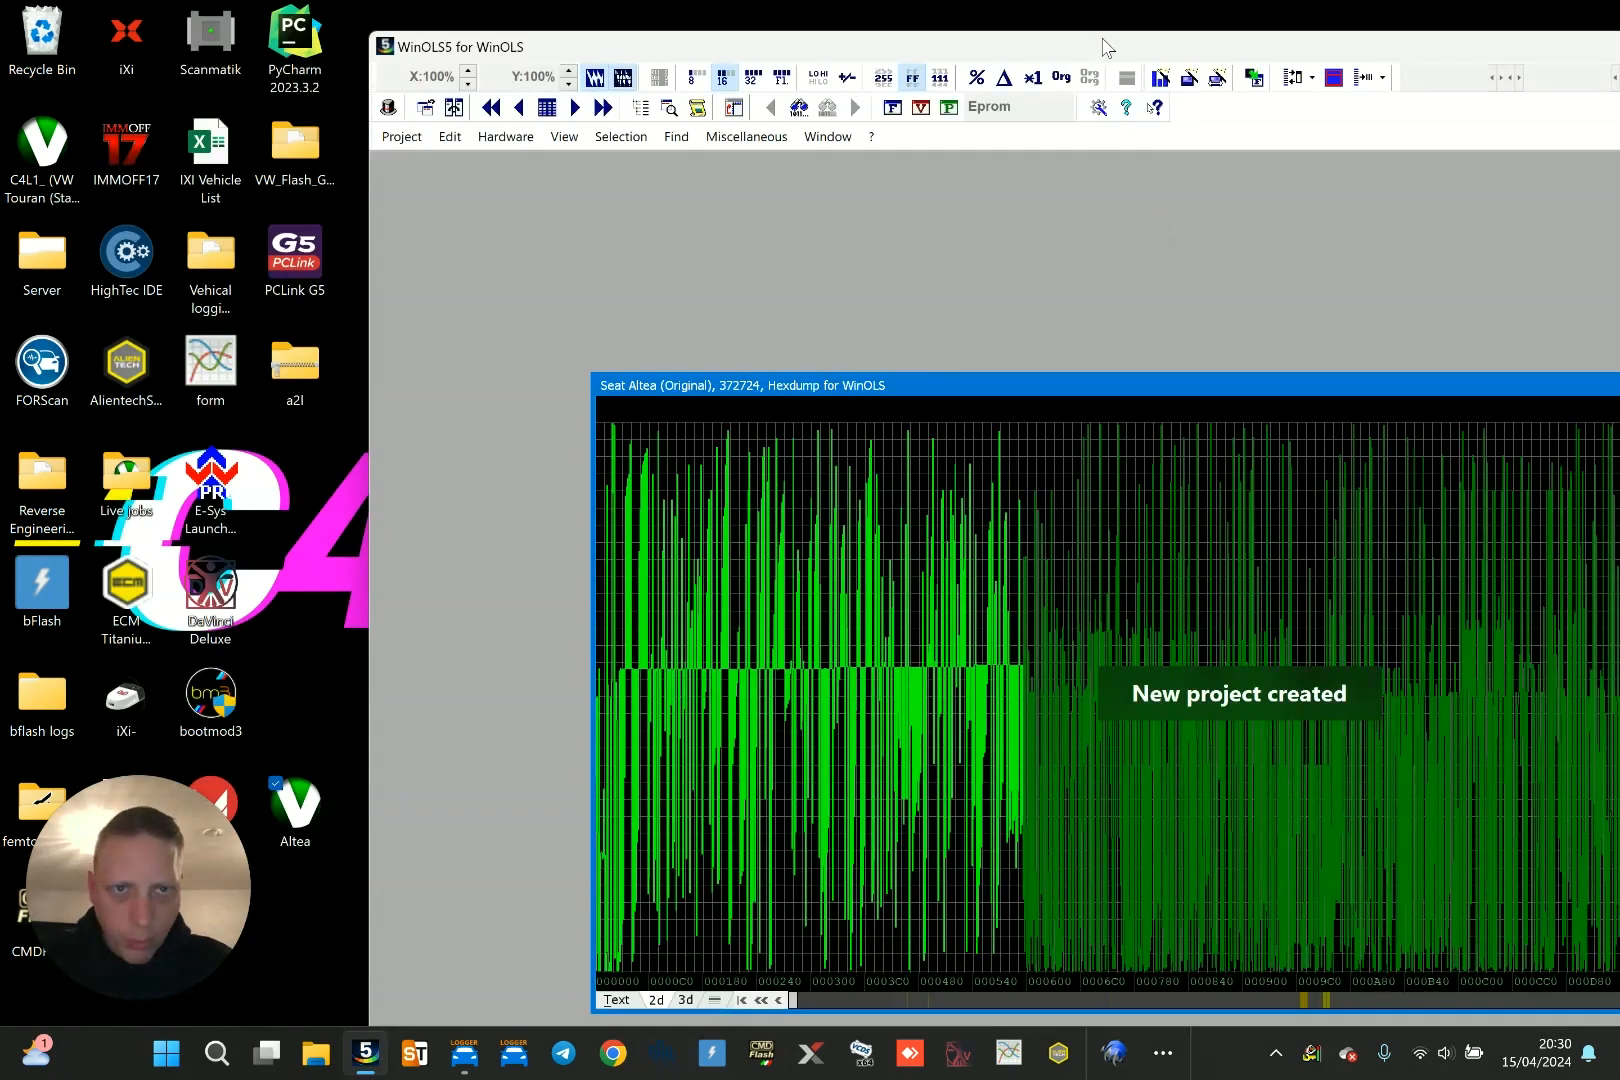
Maximize the main program window, then move the Seat Altea hexdump window up and widen it
{"action": "double_click", "coordinate": [1102, 45]}
{"action": "left_click_drag", "start_coordinate": [1044, 347], "coordinate": [943, 146]}
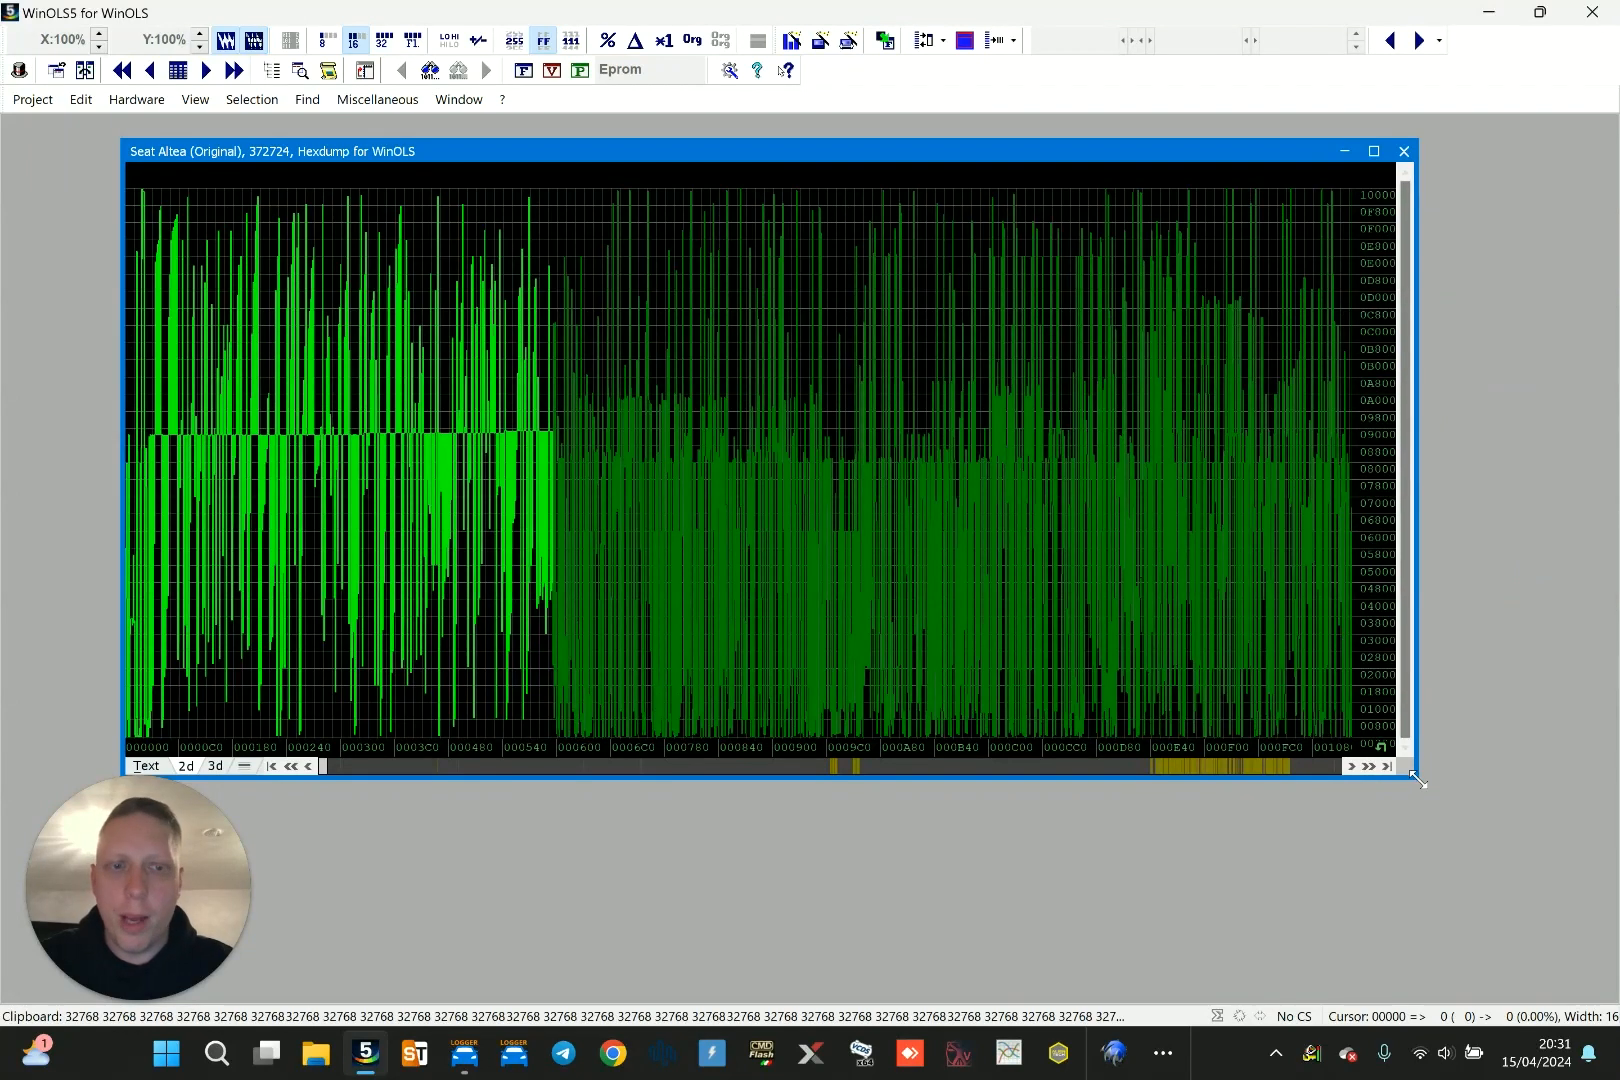
{"action": "left_click_drag", "start_coordinate": [1416, 777], "coordinate": [1612, 690]}
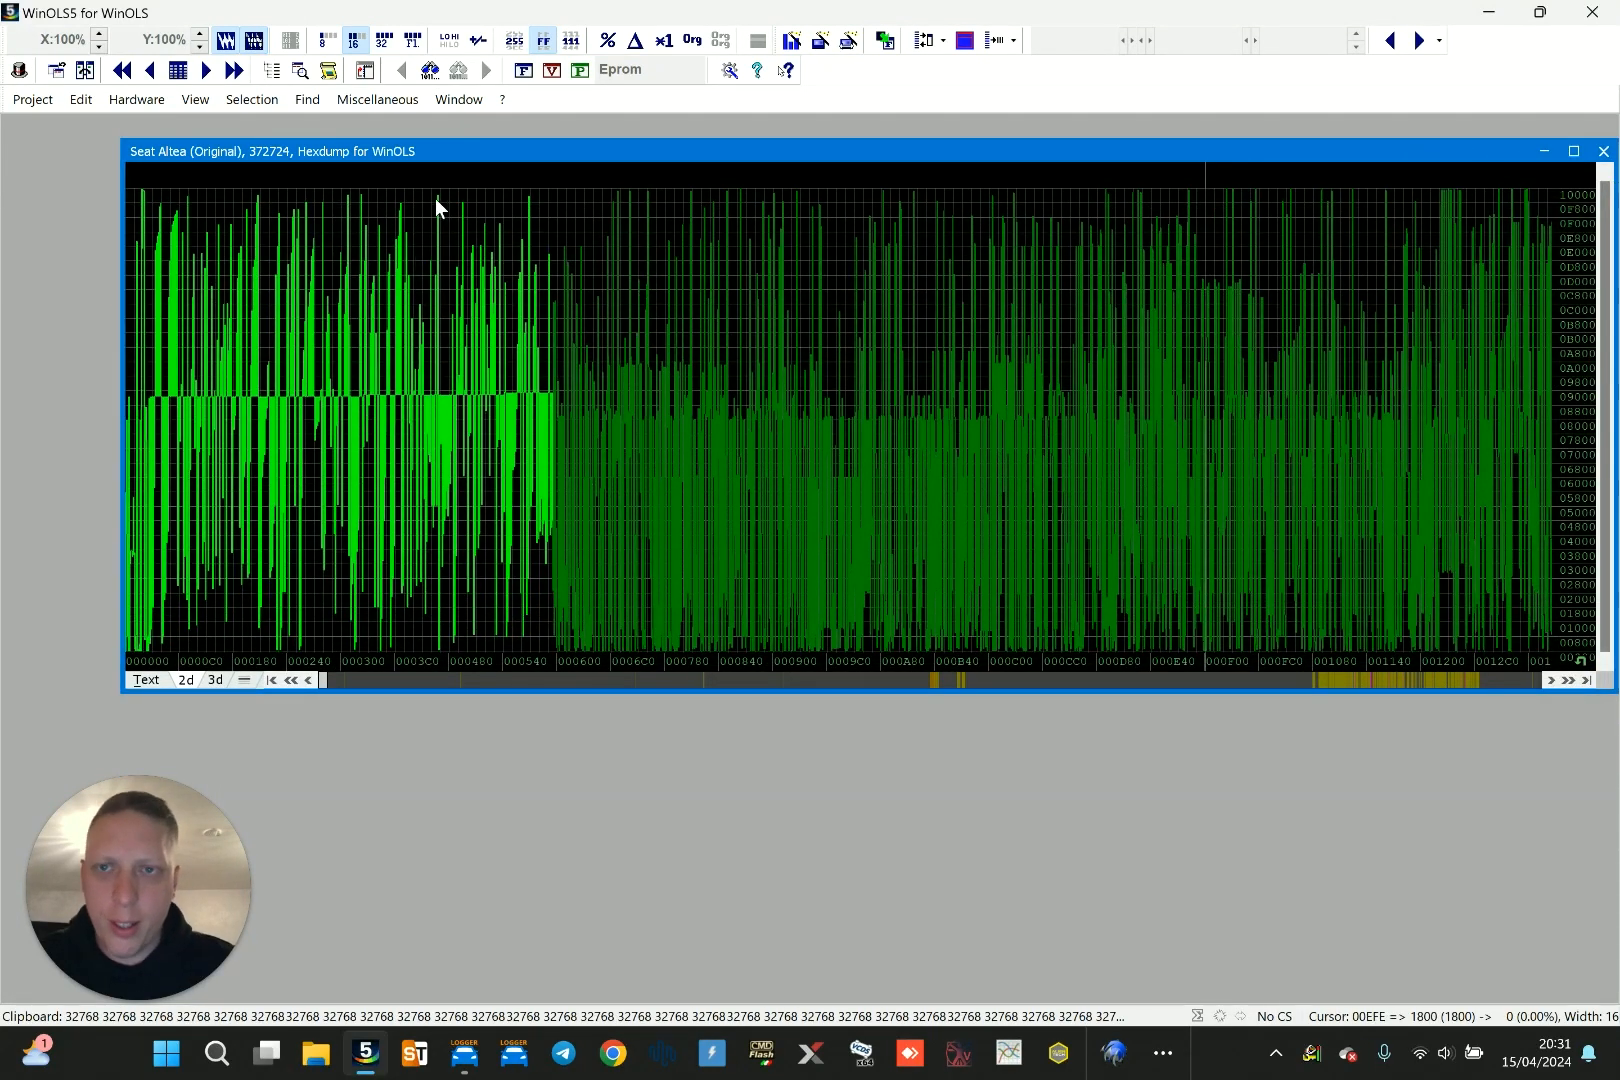
Go to the detected-map area of the hexdump and display its values in decimal
{"action": "left_click_drag", "start_coordinate": [322, 680], "coordinate": [1377, 663]}
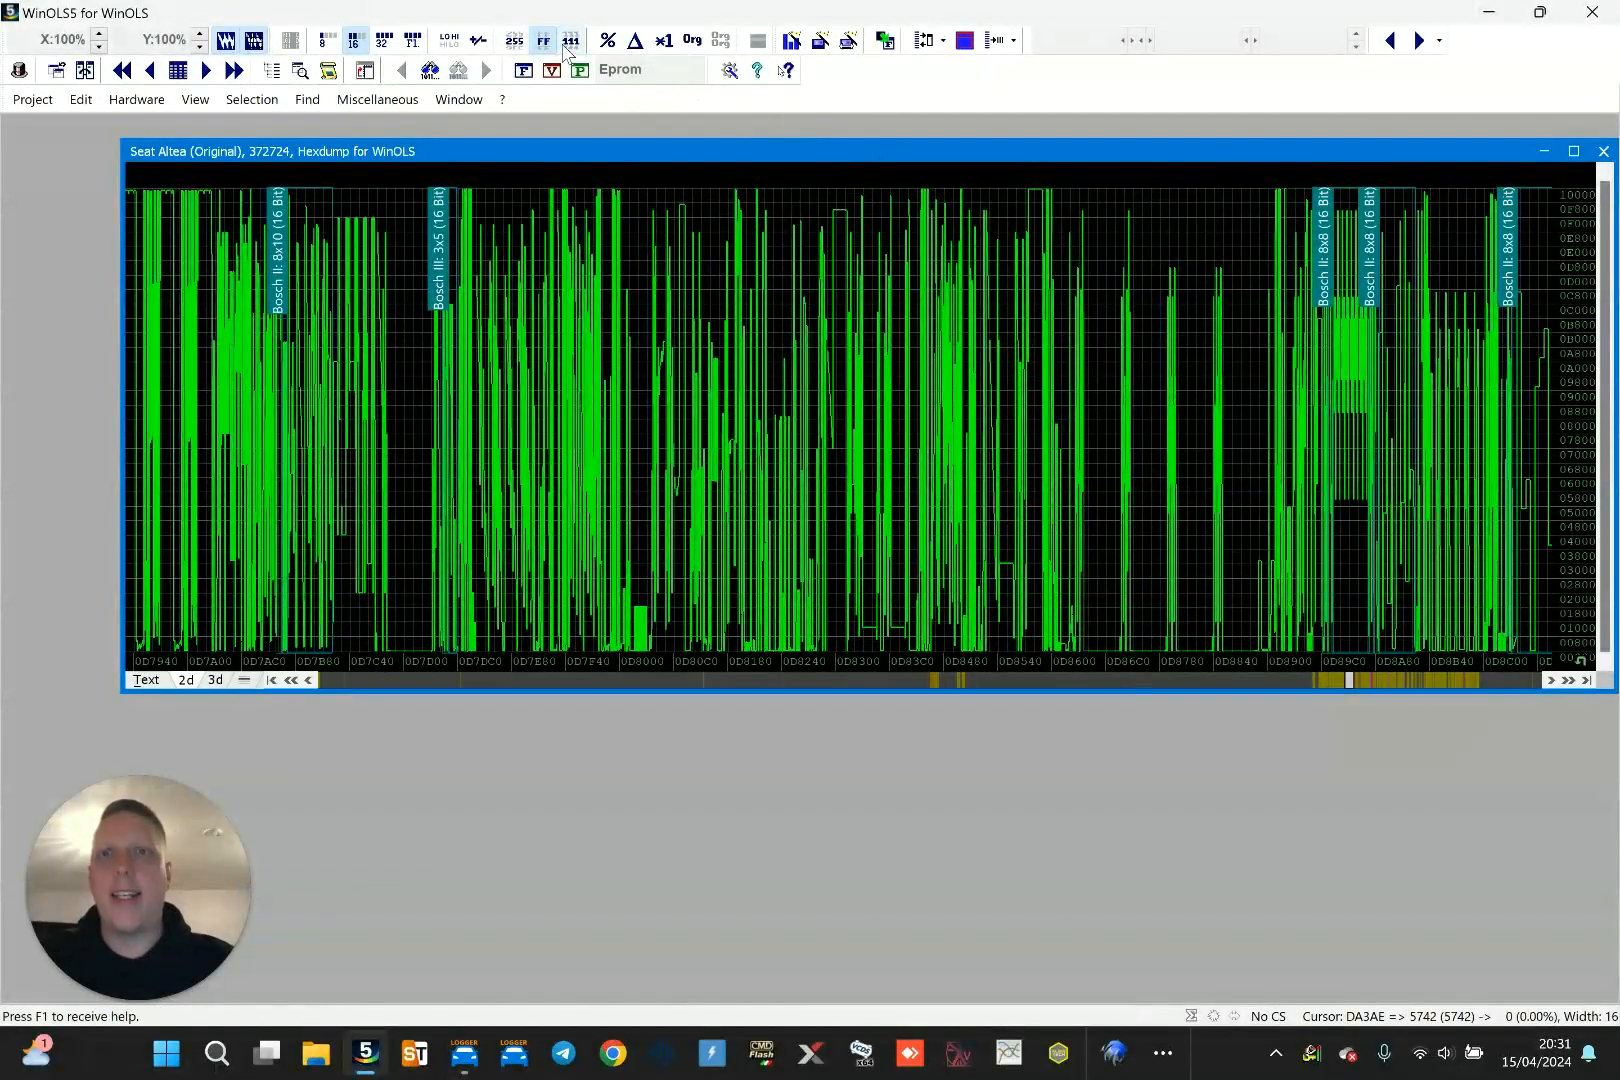
{"action": "left_click", "coordinate": [515, 42]}
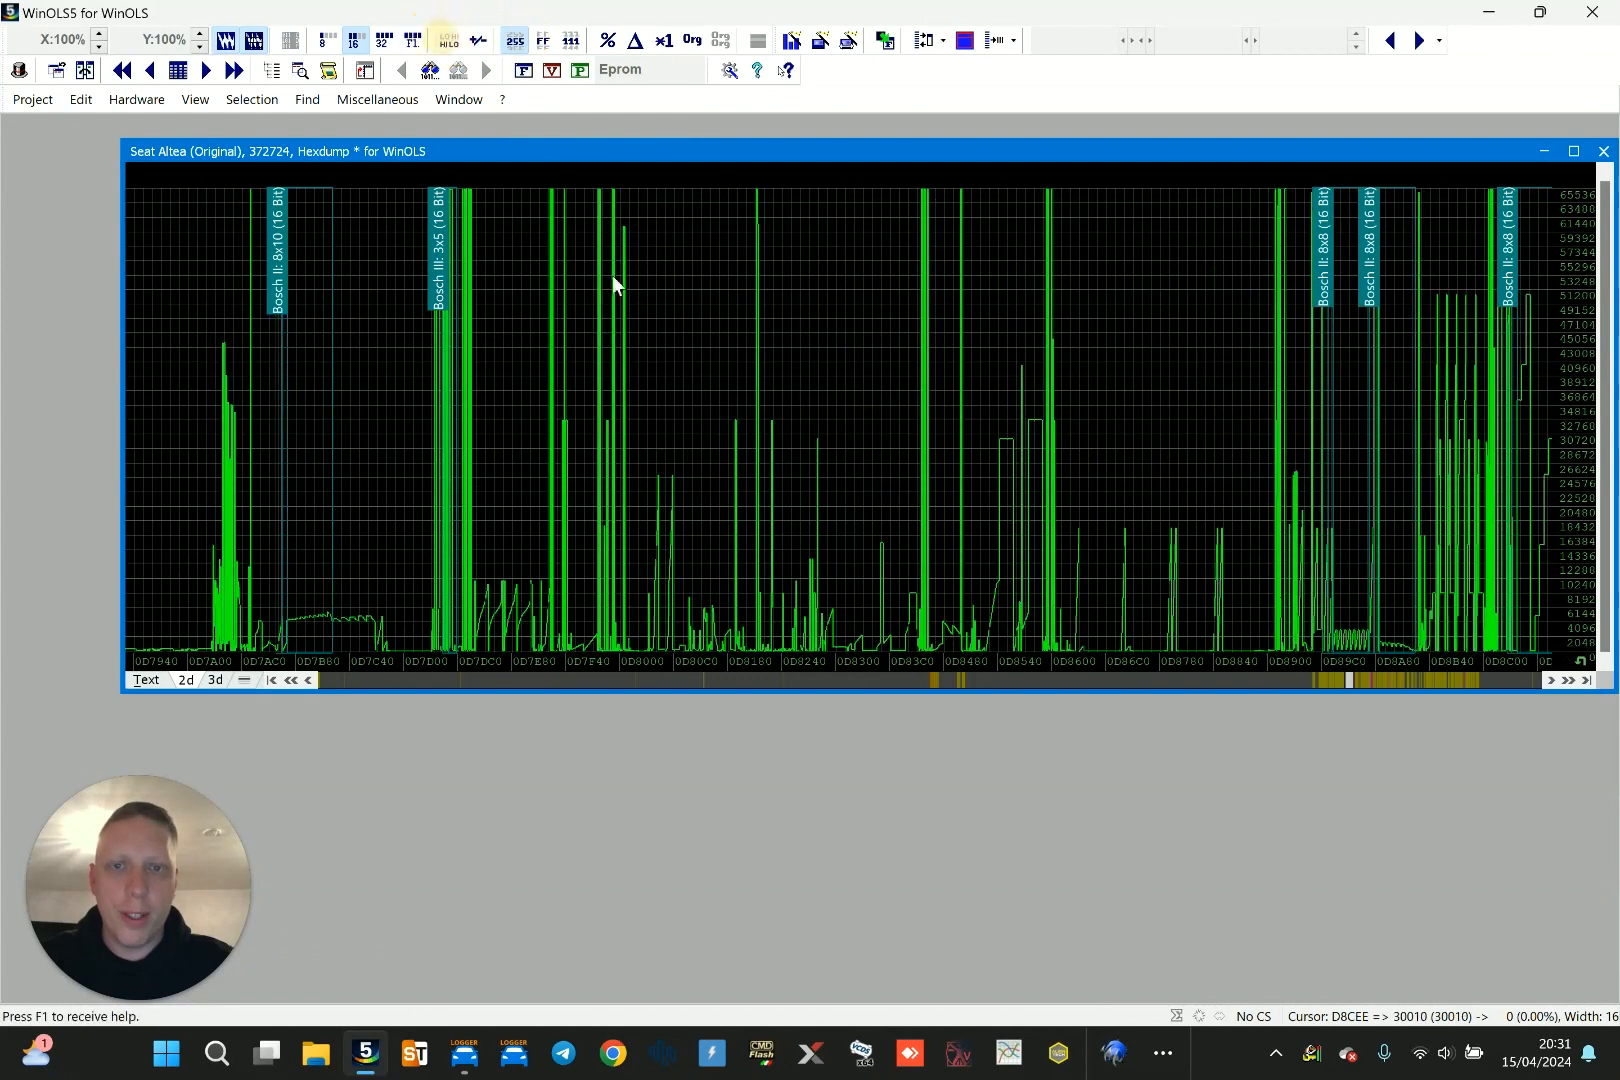
Examine the 2D hexdump across the detected-map area through to the empty end of the file
{"action": "scroll", "coordinate": [727, 681], "scroll_direction": "up", "scroll_amount": 5}
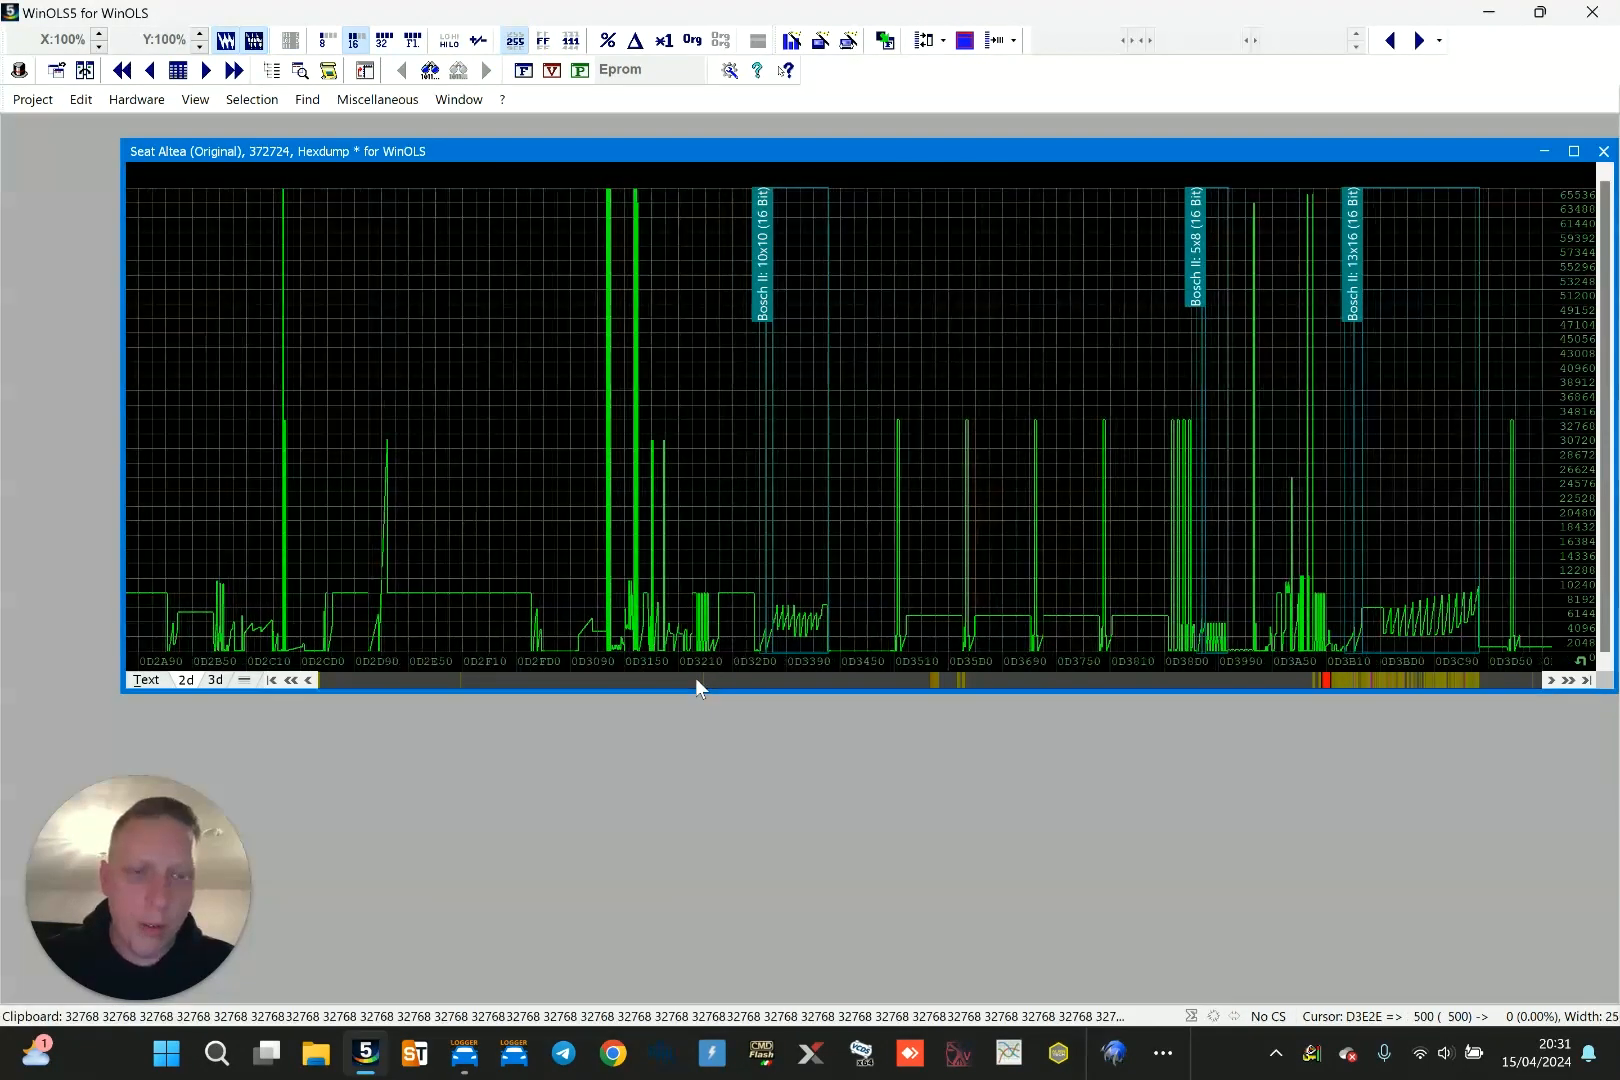
{"action": "left_click", "coordinate": [695, 678]}
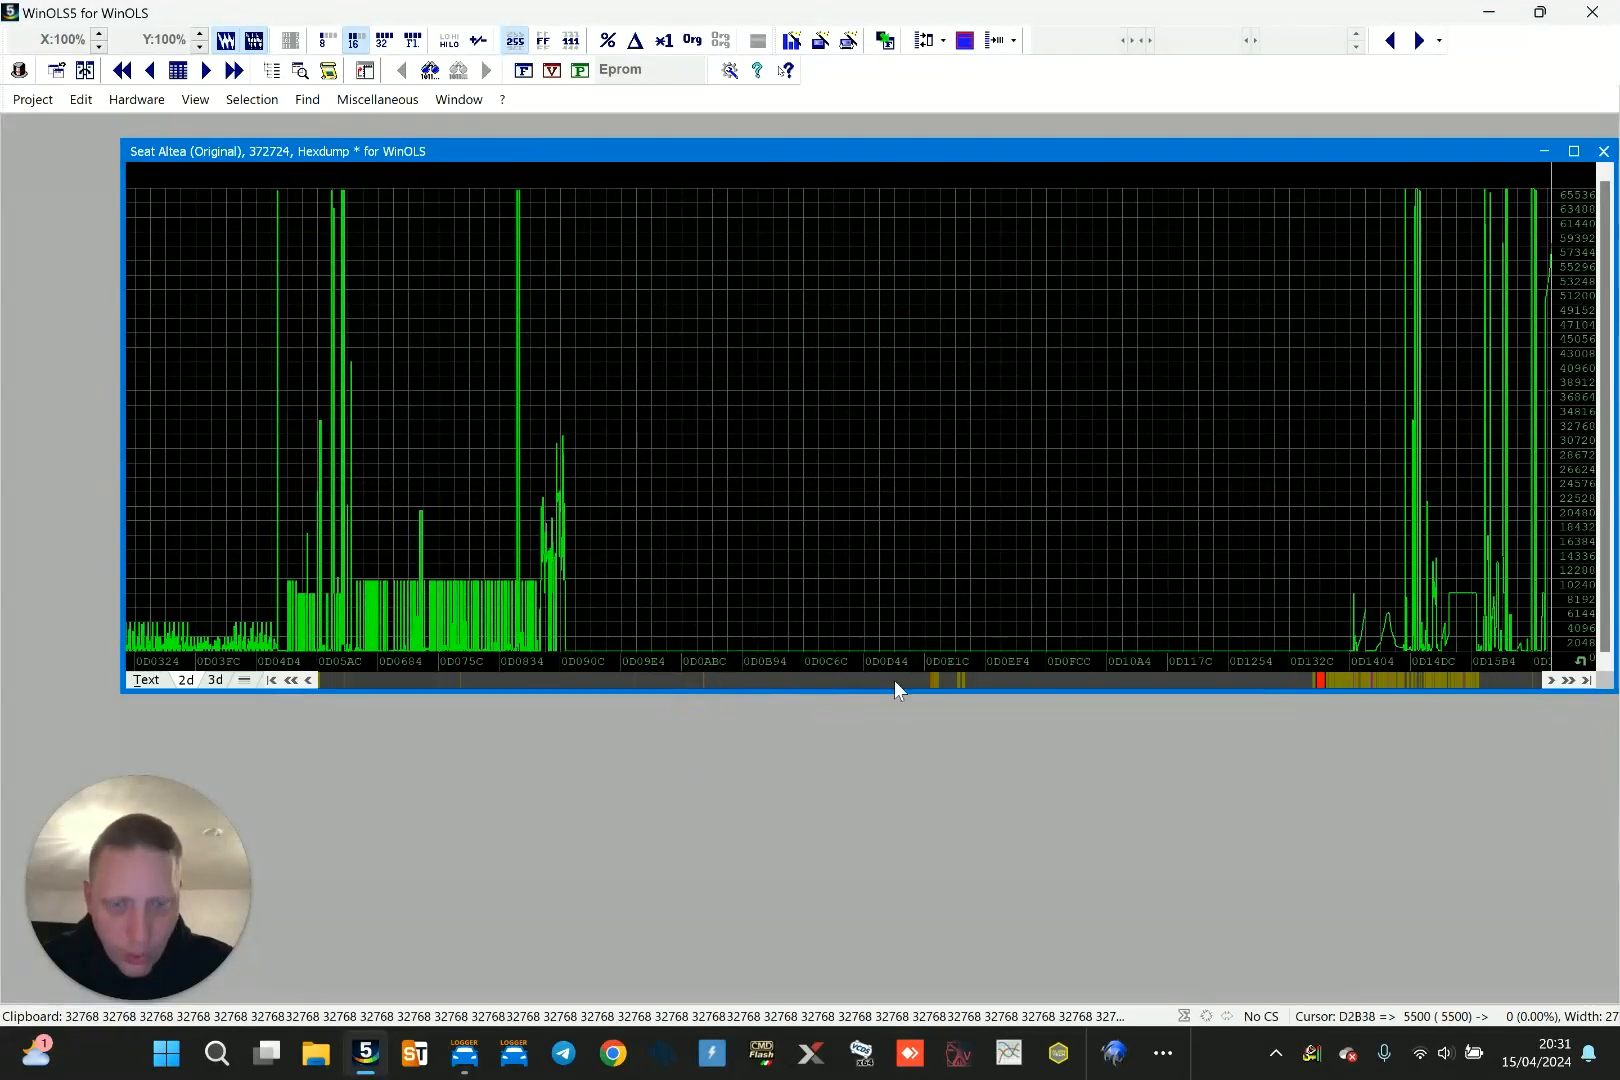
{"action": "scroll", "coordinate": [894, 680], "scroll_direction": "down", "scroll_amount": 1}
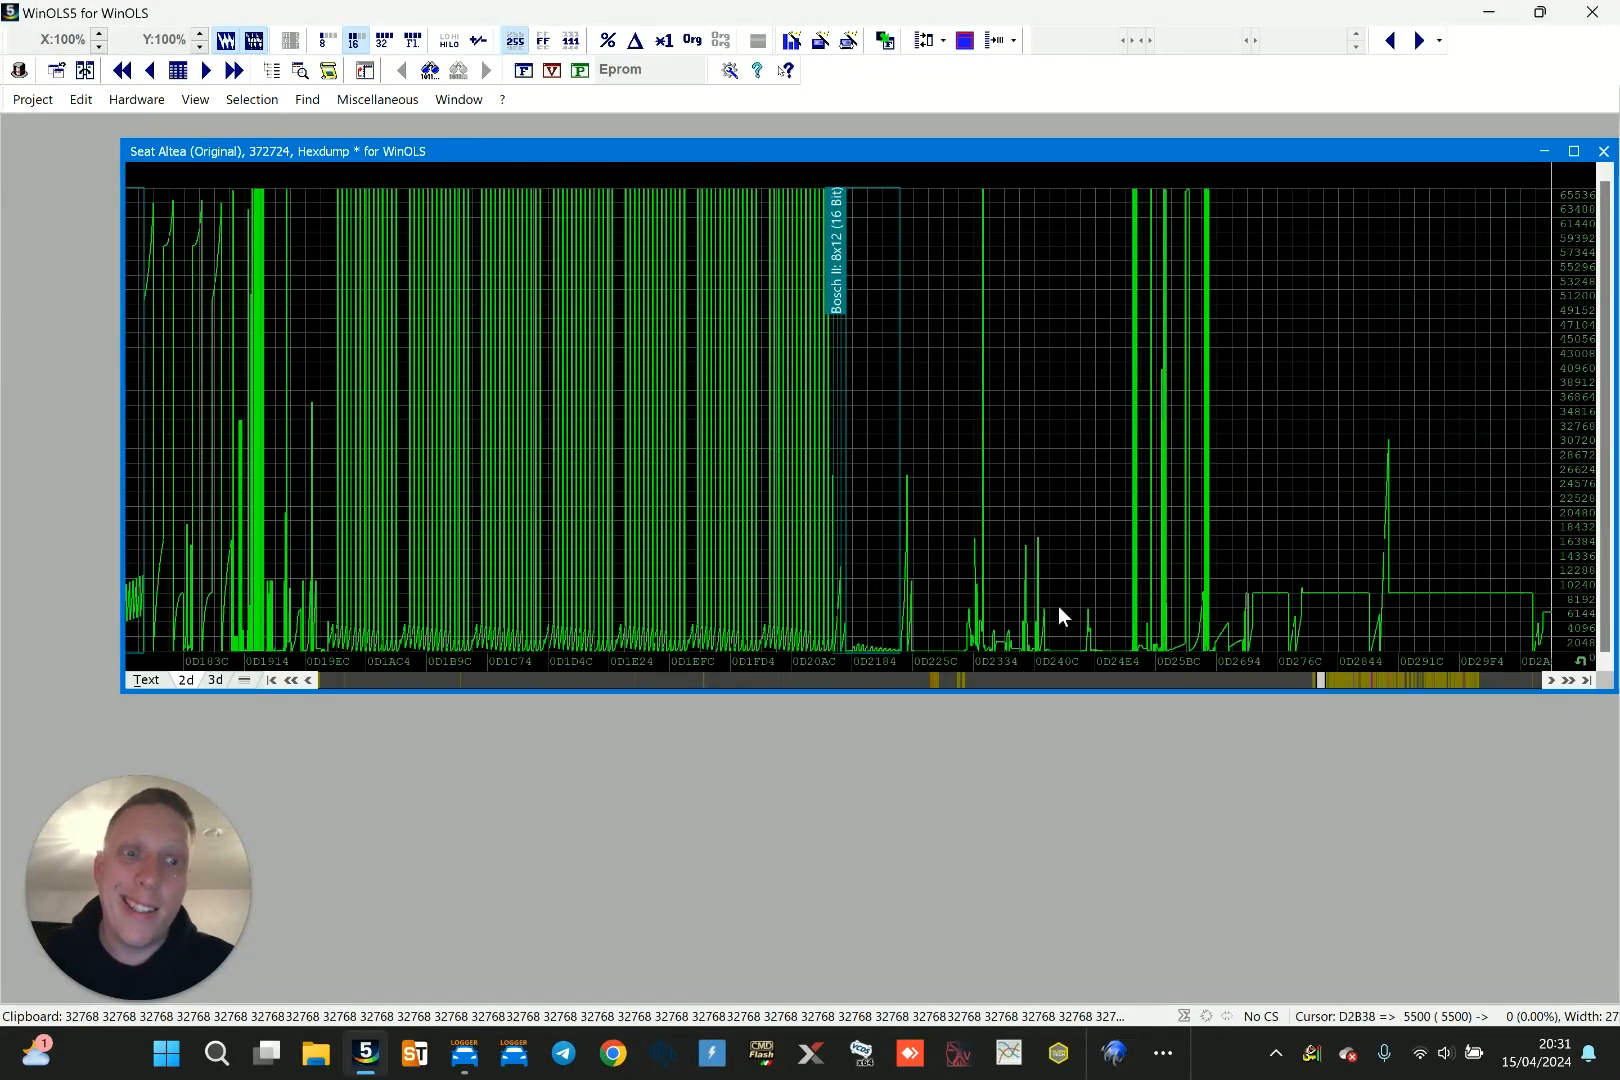
{"action": "scroll", "coordinate": [1102, 594], "scroll_direction": "down", "scroll_amount": 3}
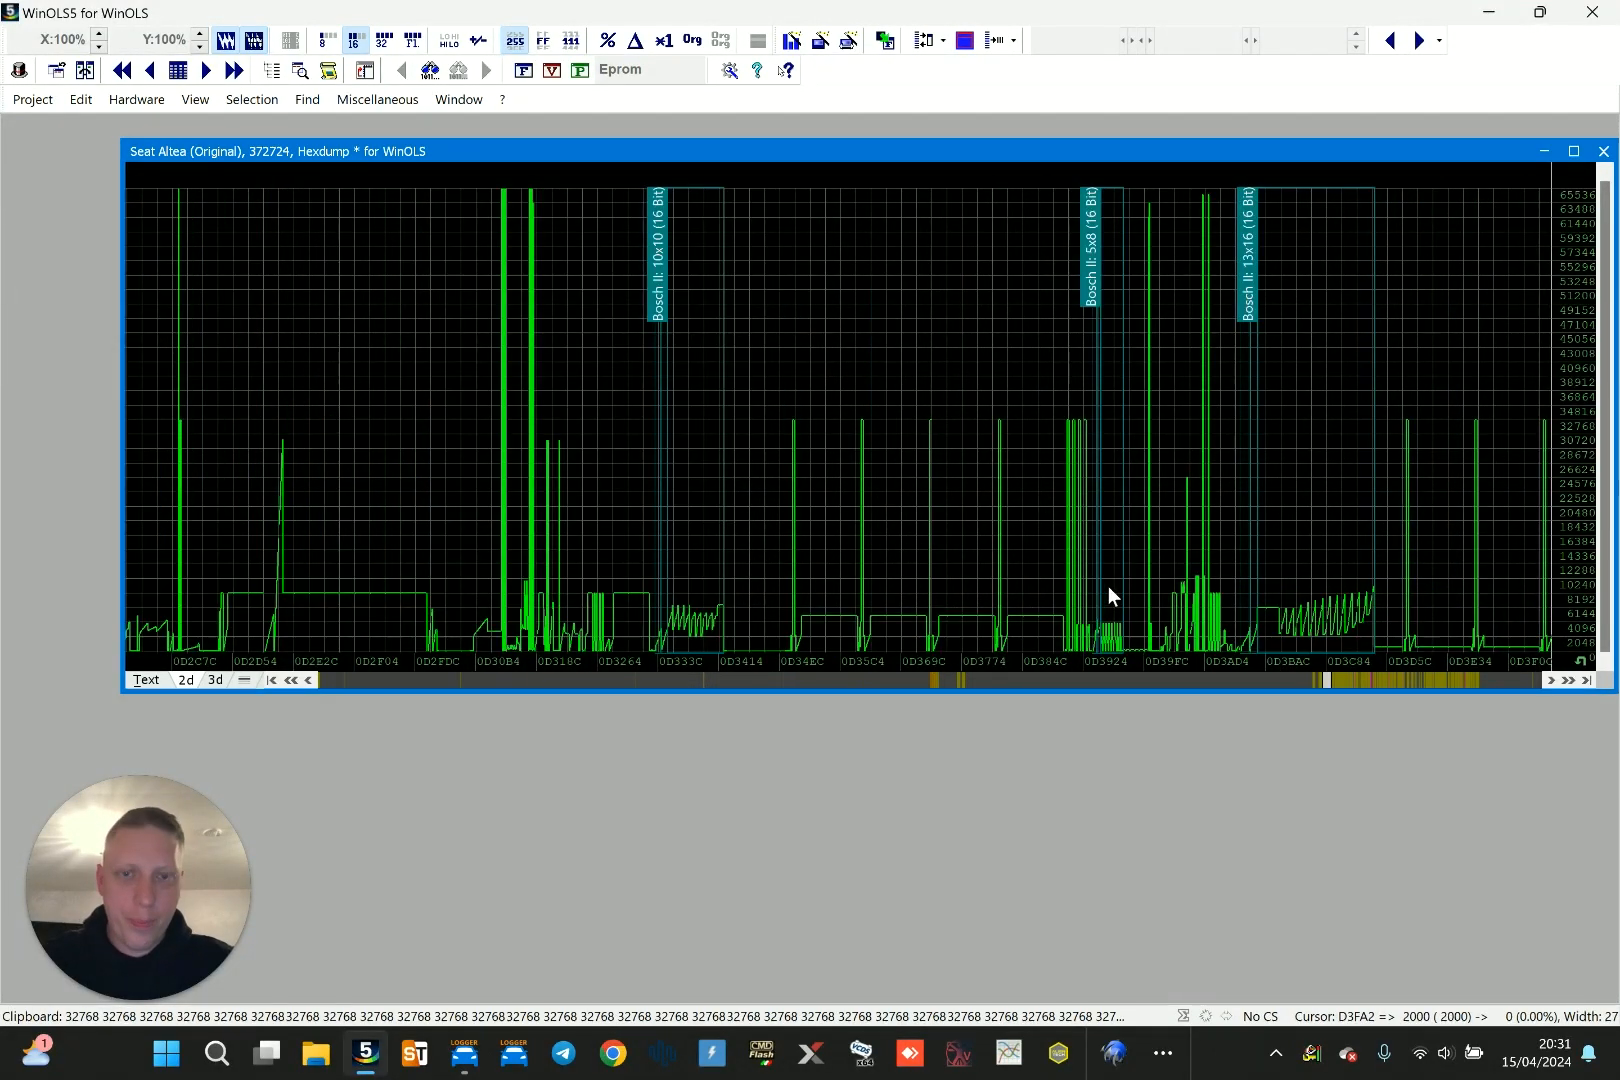
{"action": "left_click", "coordinate": [883, 678]}
{"action": "scroll", "coordinate": [913, 544], "scroll_direction": "down", "scroll_amount": 8}
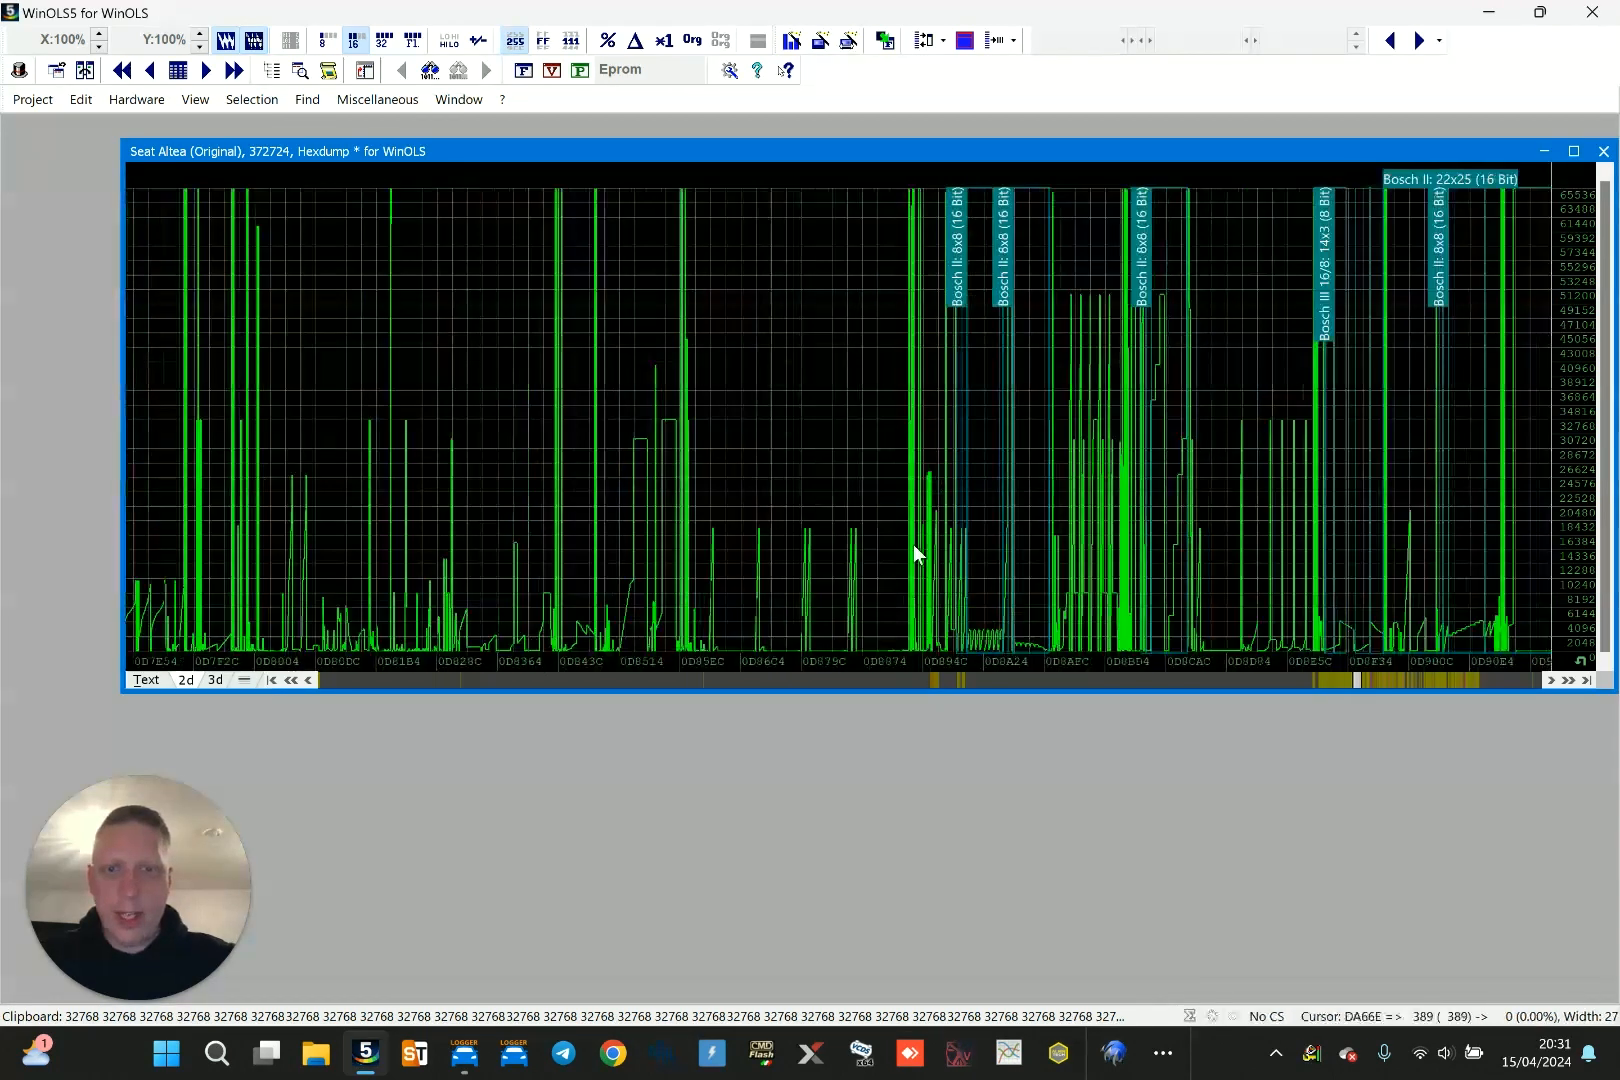
{"action": "scroll", "coordinate": [913, 544], "scroll_direction": "down", "scroll_amount": 8}
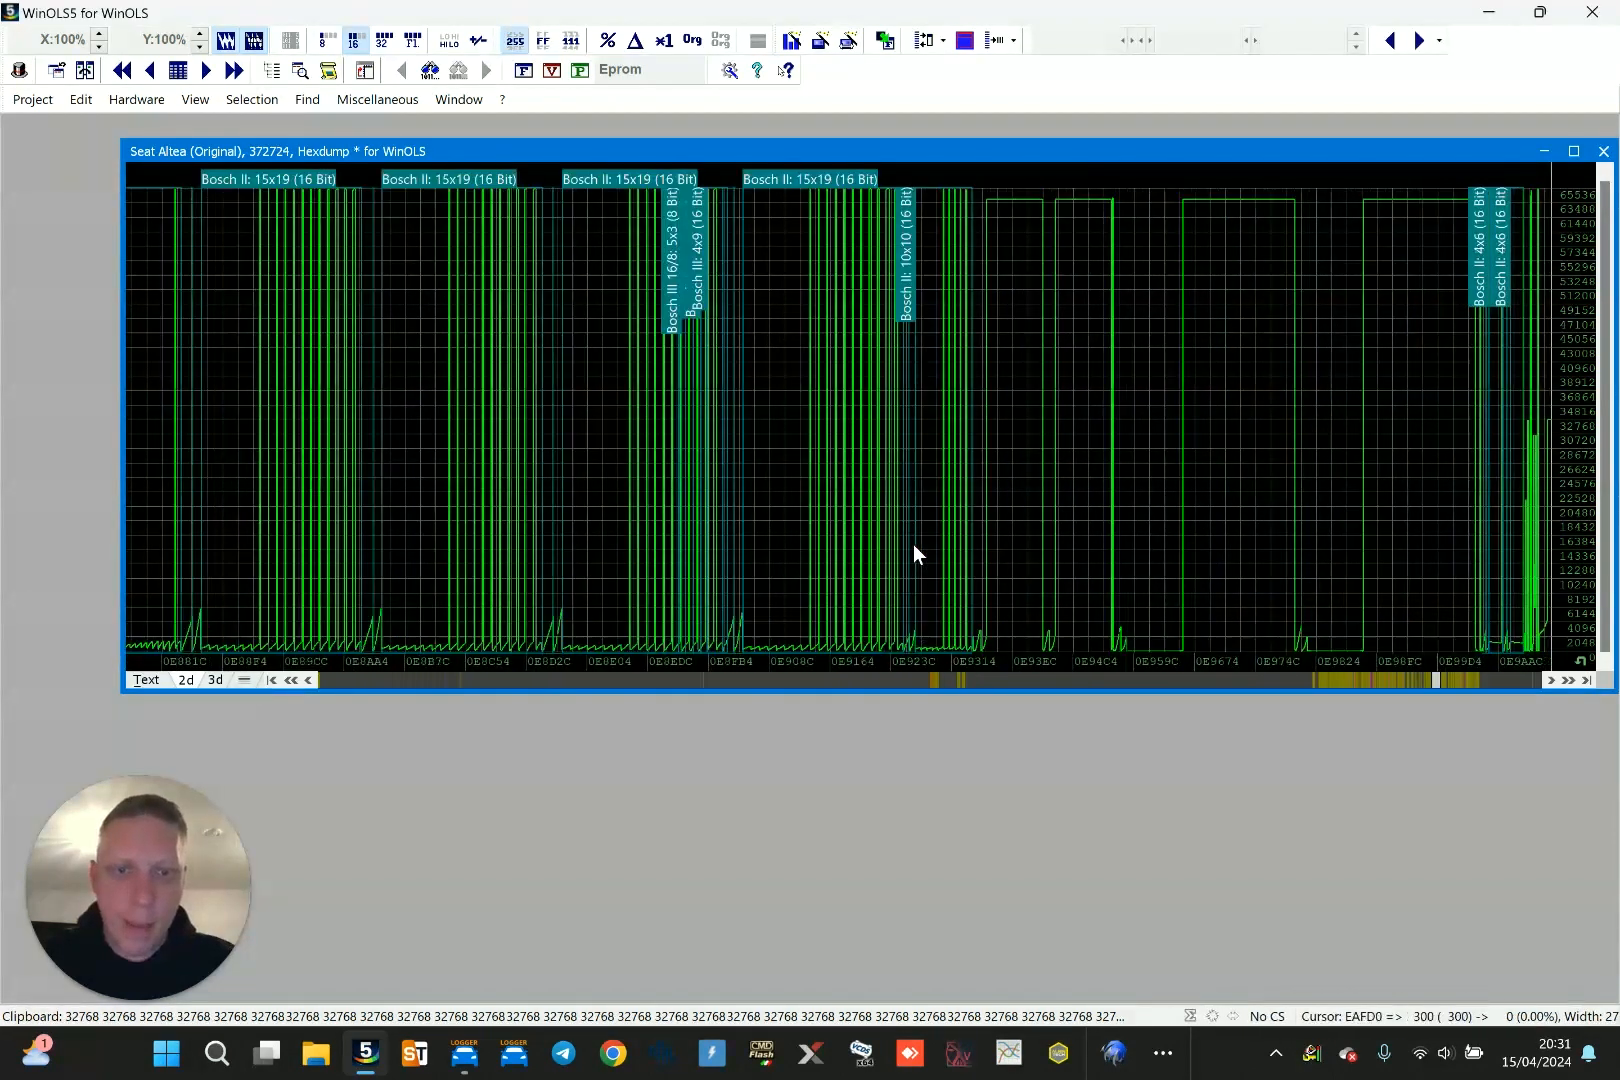
{"action": "scroll", "coordinate": [913, 544], "scroll_direction": "down", "scroll_amount": 5}
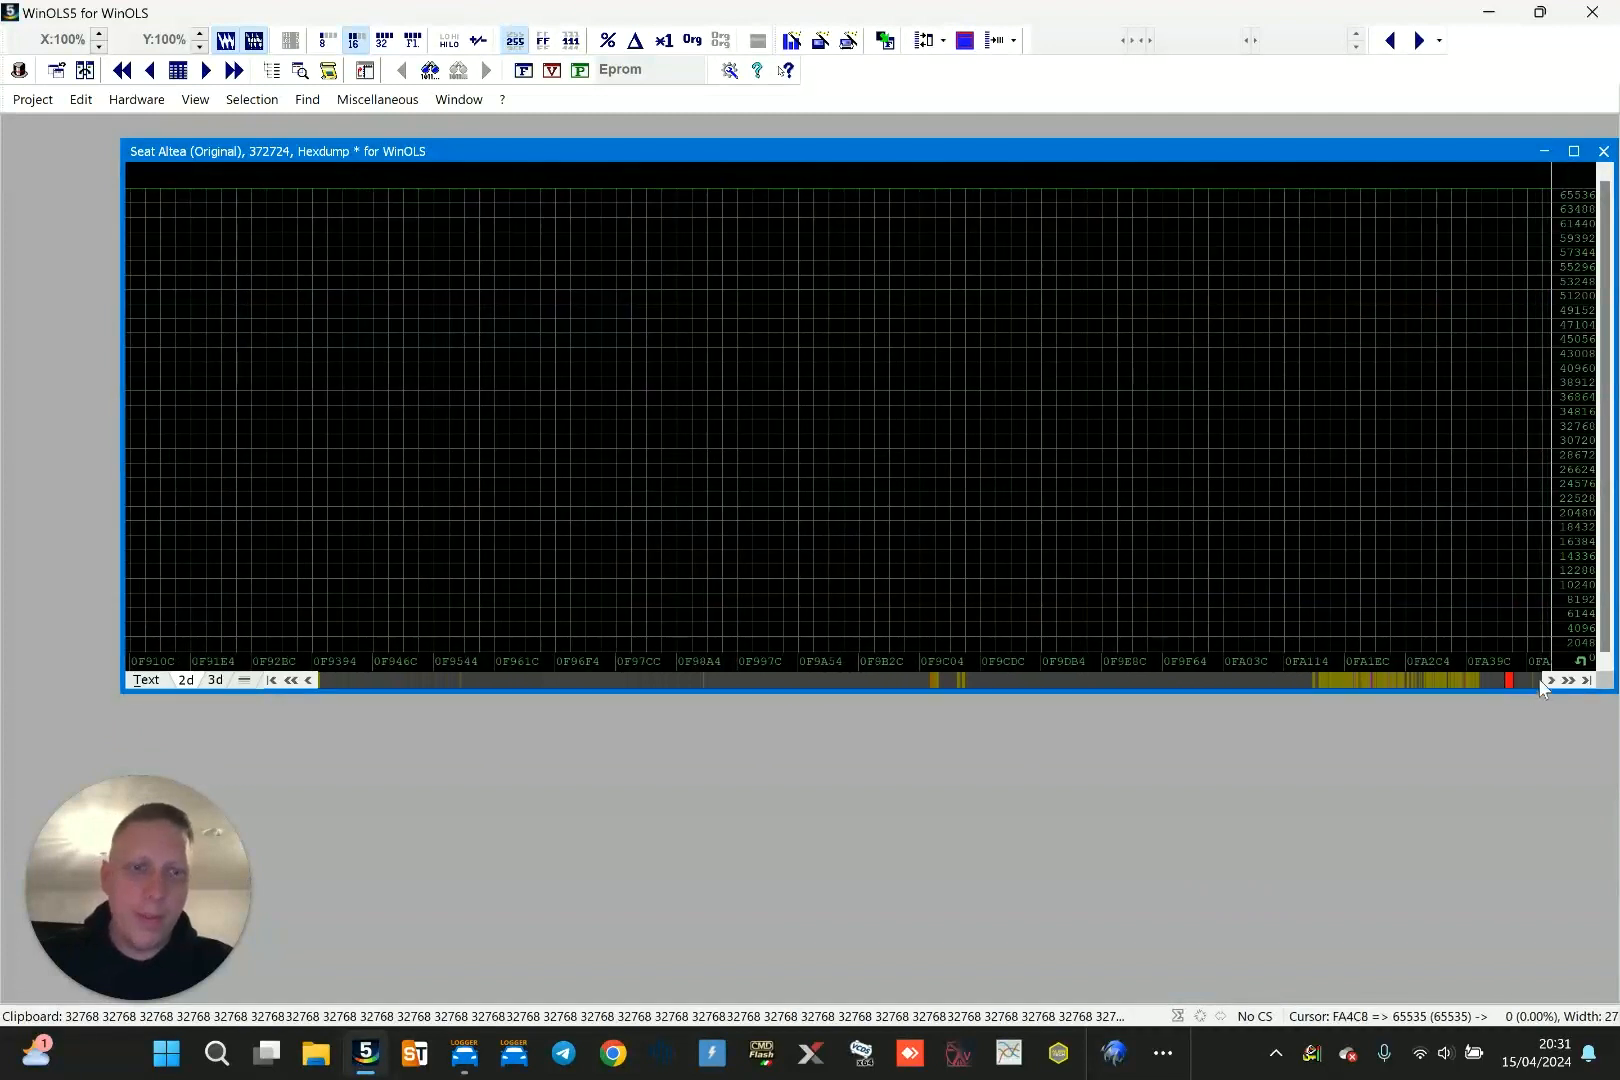
Return to the start of the map area and examine the data between the Bosch II 6x6 and 8x12 maps
{"action": "left_click_drag", "start_coordinate": [1512, 680], "coordinate": [1316, 684]}
{"action": "scroll", "coordinate": [1069, 556], "scroll_direction": "down", "scroll_amount": 2}
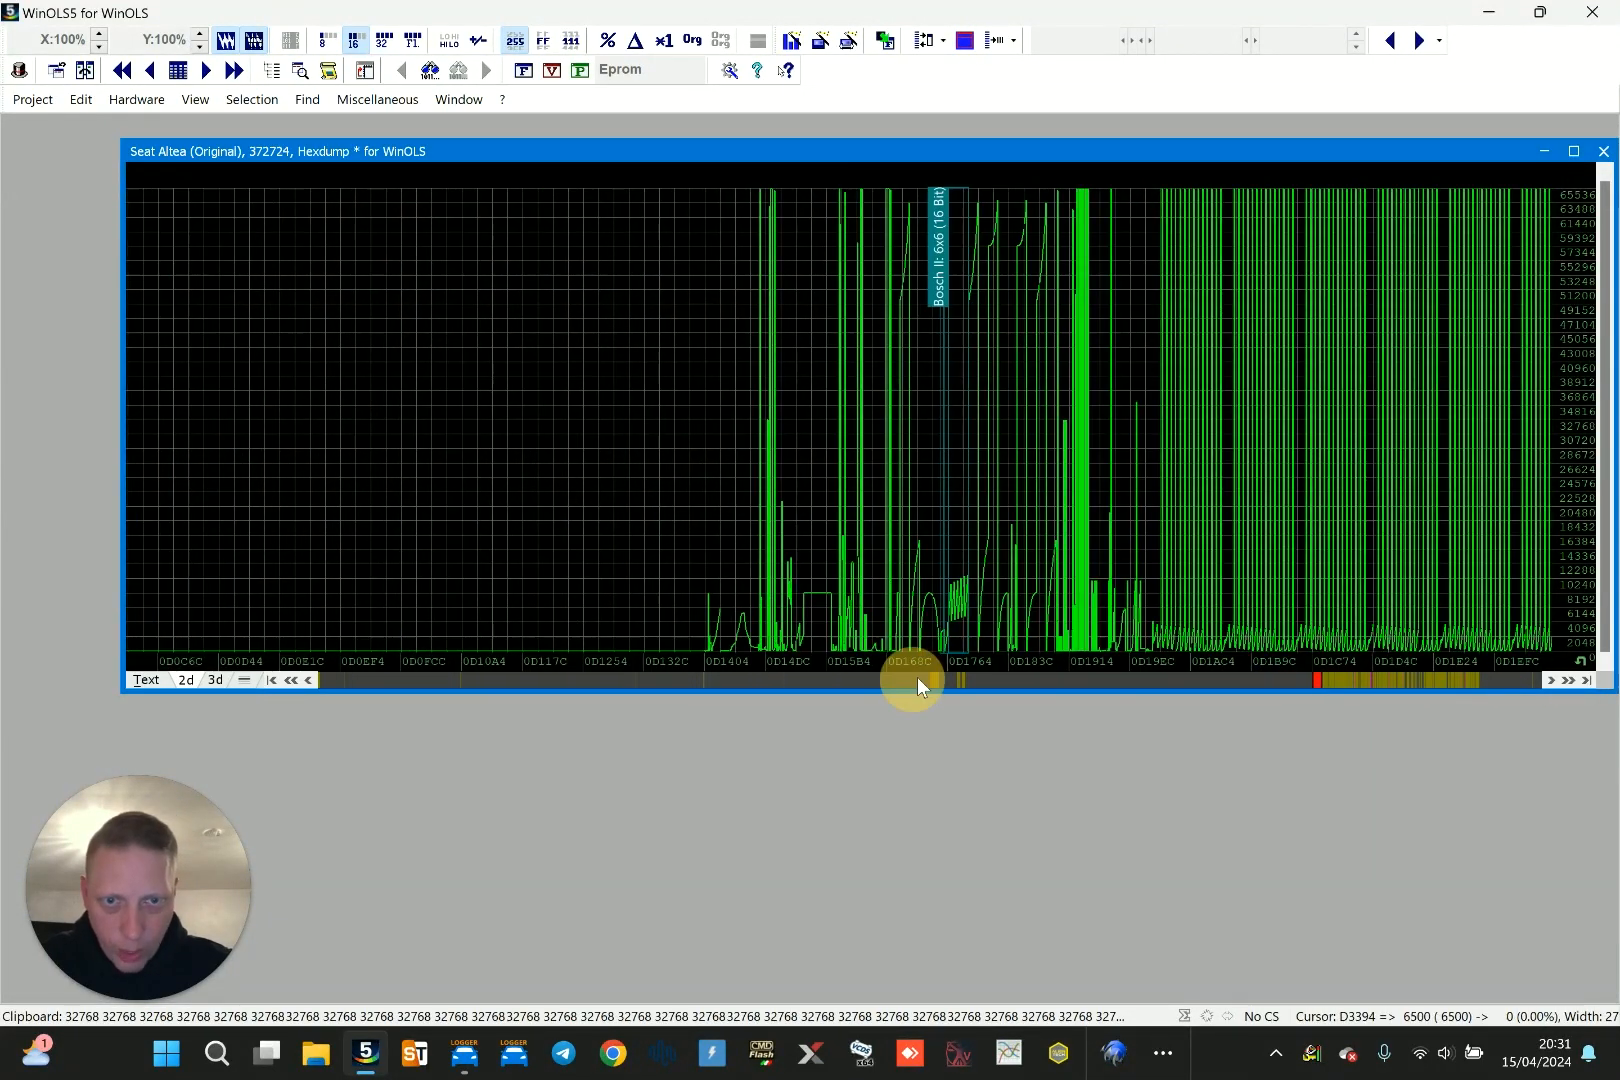
{"action": "scroll", "coordinate": [1169, 533], "scroll_direction": "down", "scroll_amount": 3}
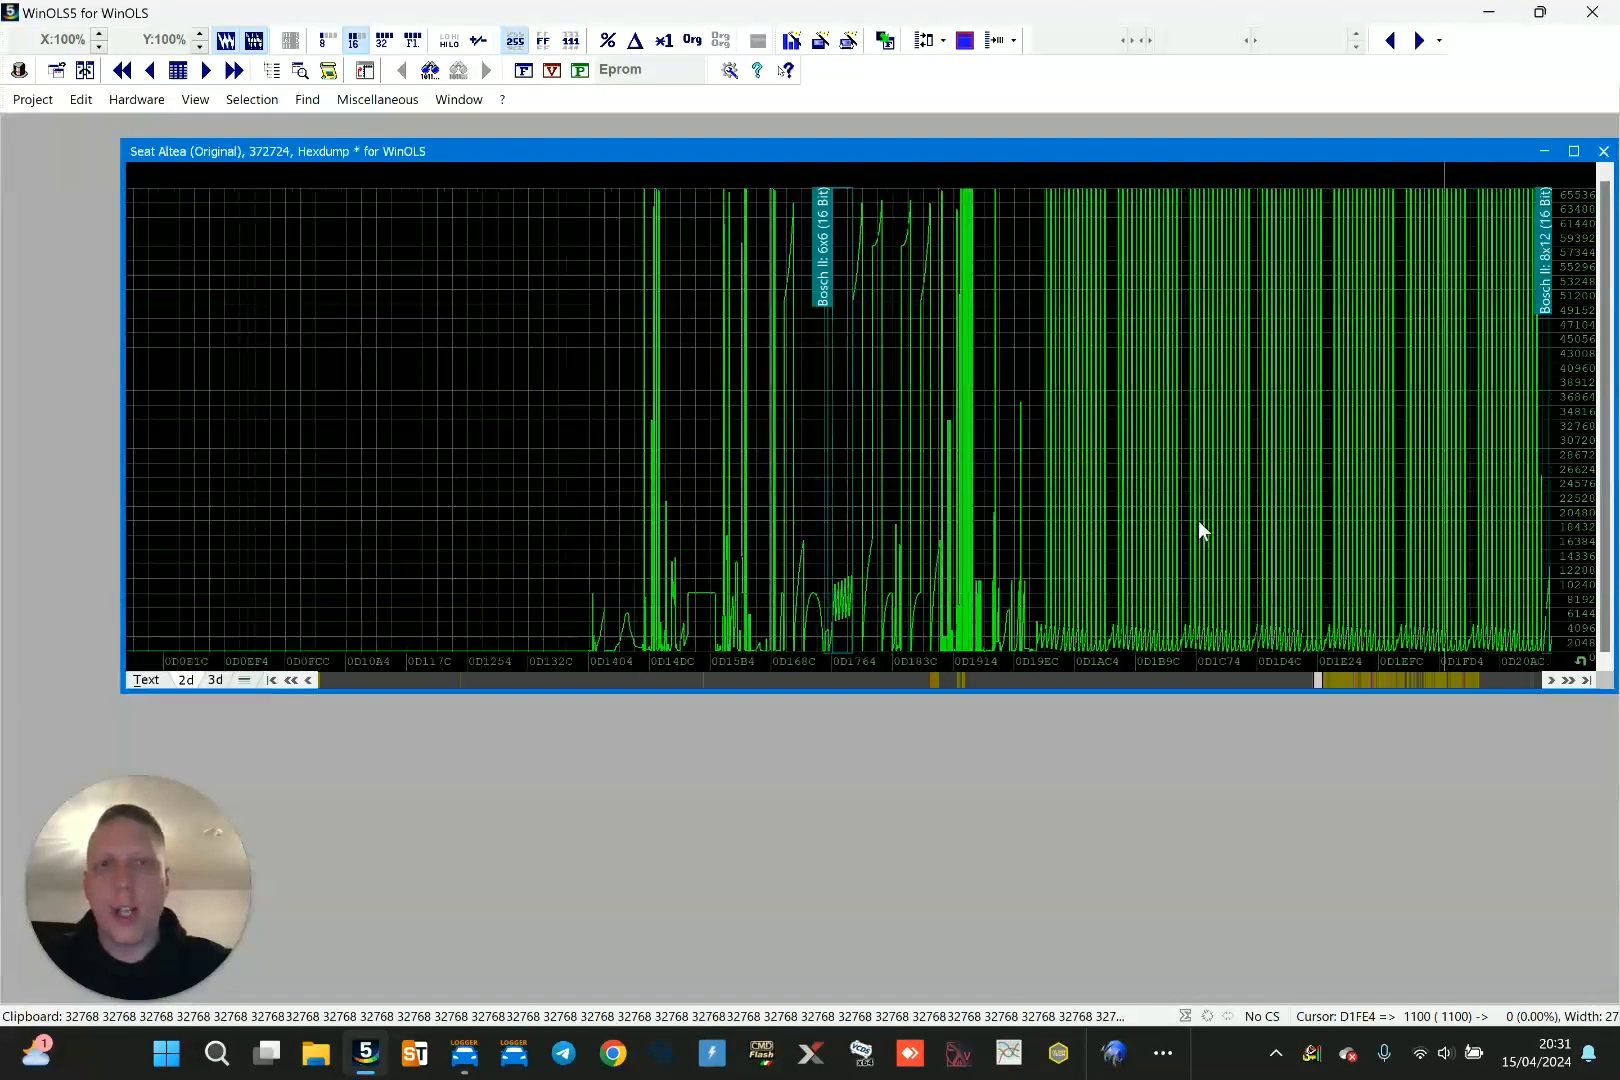
{"action": "scroll", "coordinate": [1212, 516], "scroll_direction": "down", "scroll_amount": 3}
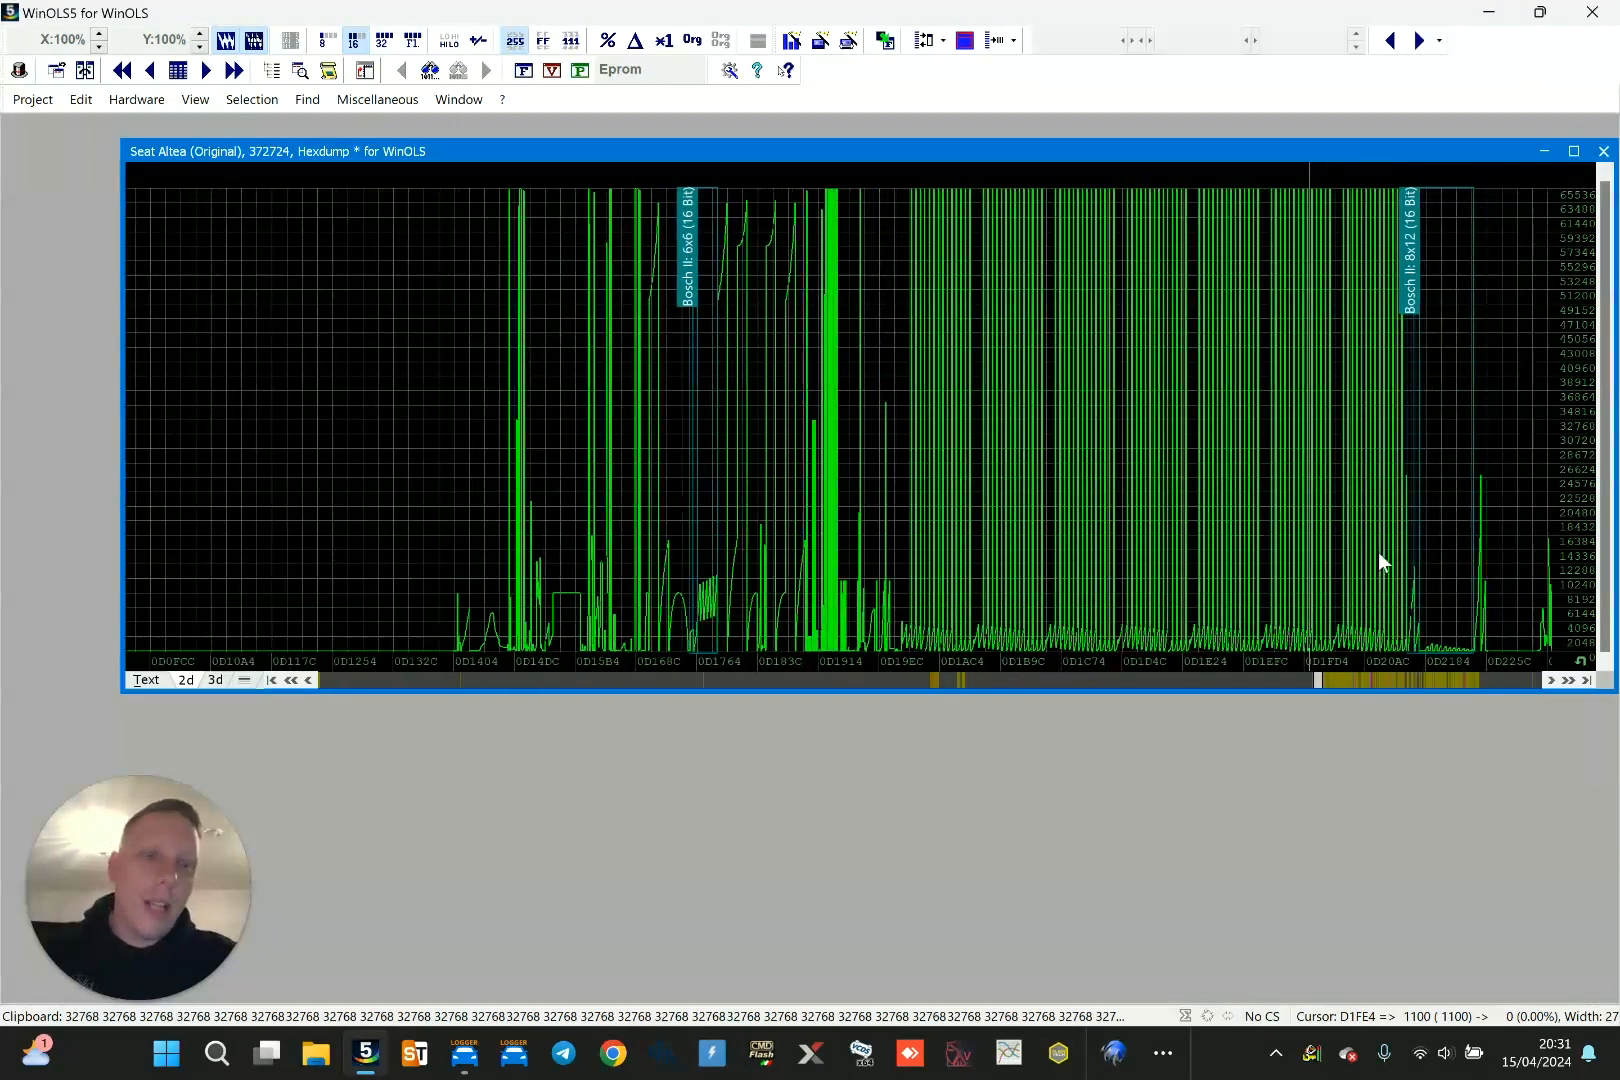
{"action": "scroll", "coordinate": [1376, 542], "scroll_direction": "down", "scroll_amount": 2}
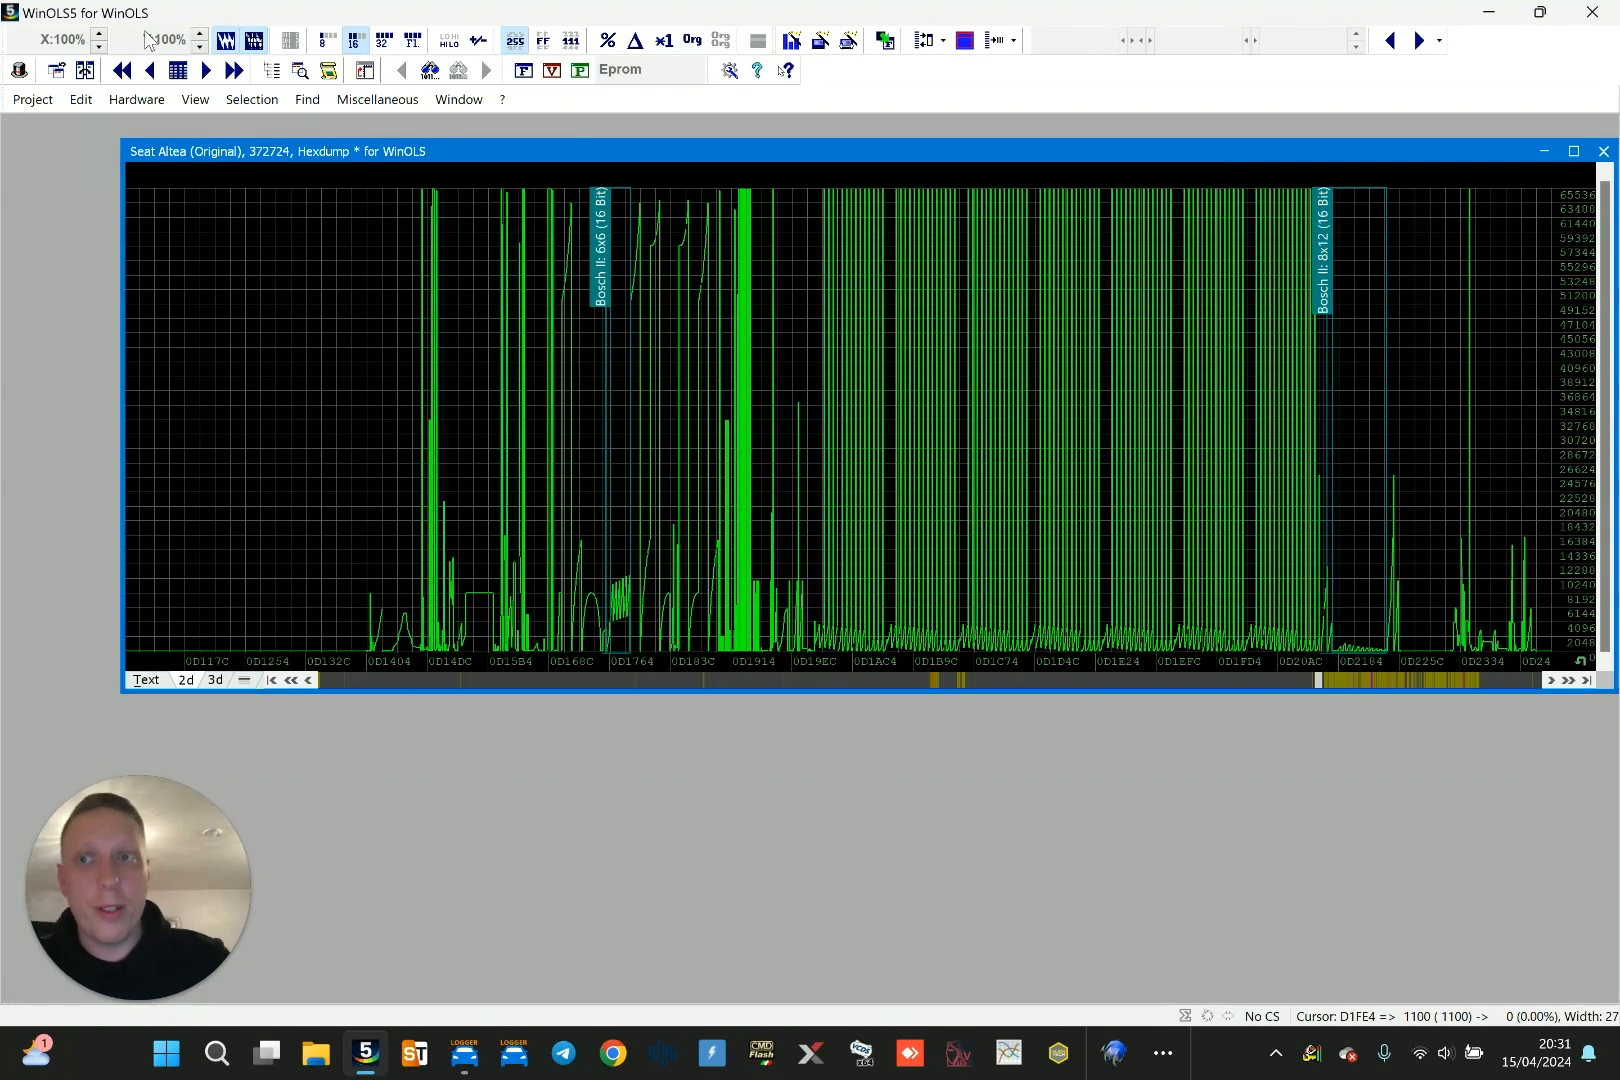
Set the horizontal scale to 200% and inspect the repeating block just before the Bosch II 8x12 map
{"action": "left_click", "coordinate": [101, 34]}
{"action": "scroll", "coordinate": [620, 378], "scroll_direction": "down", "scroll_amount": 1}
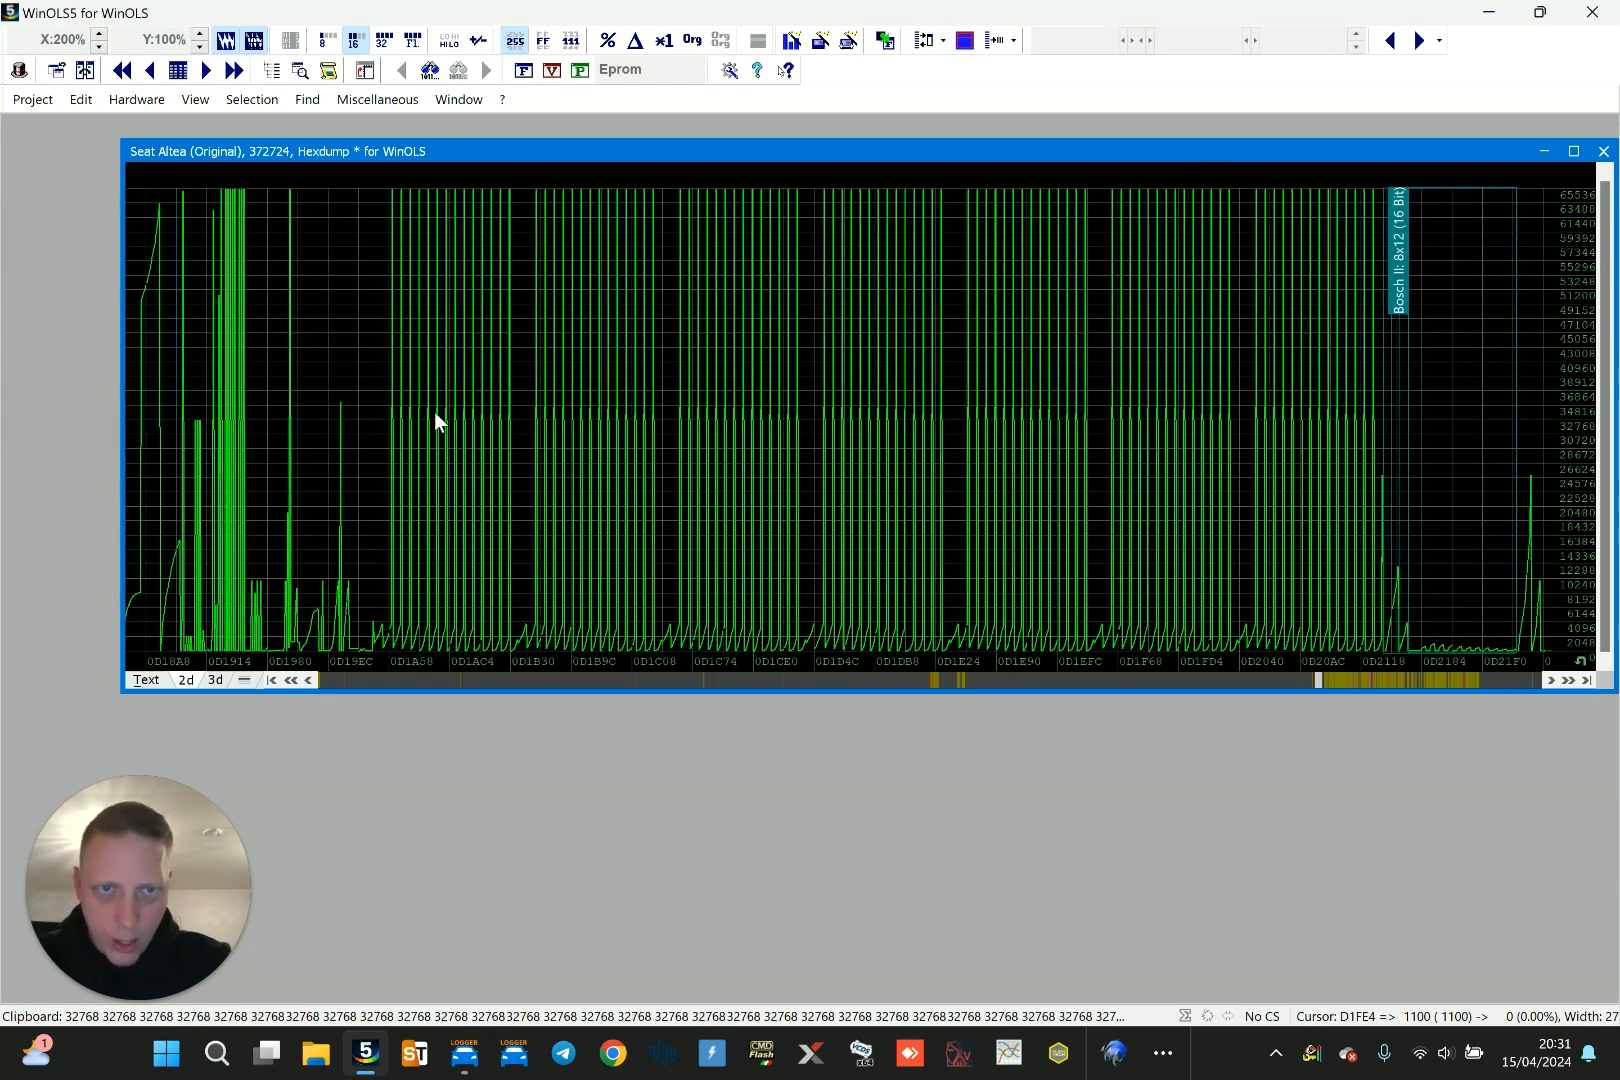
{"action": "left_click", "coordinate": [590, 395]}
{"action": "left_click", "coordinate": [1101, 378]}
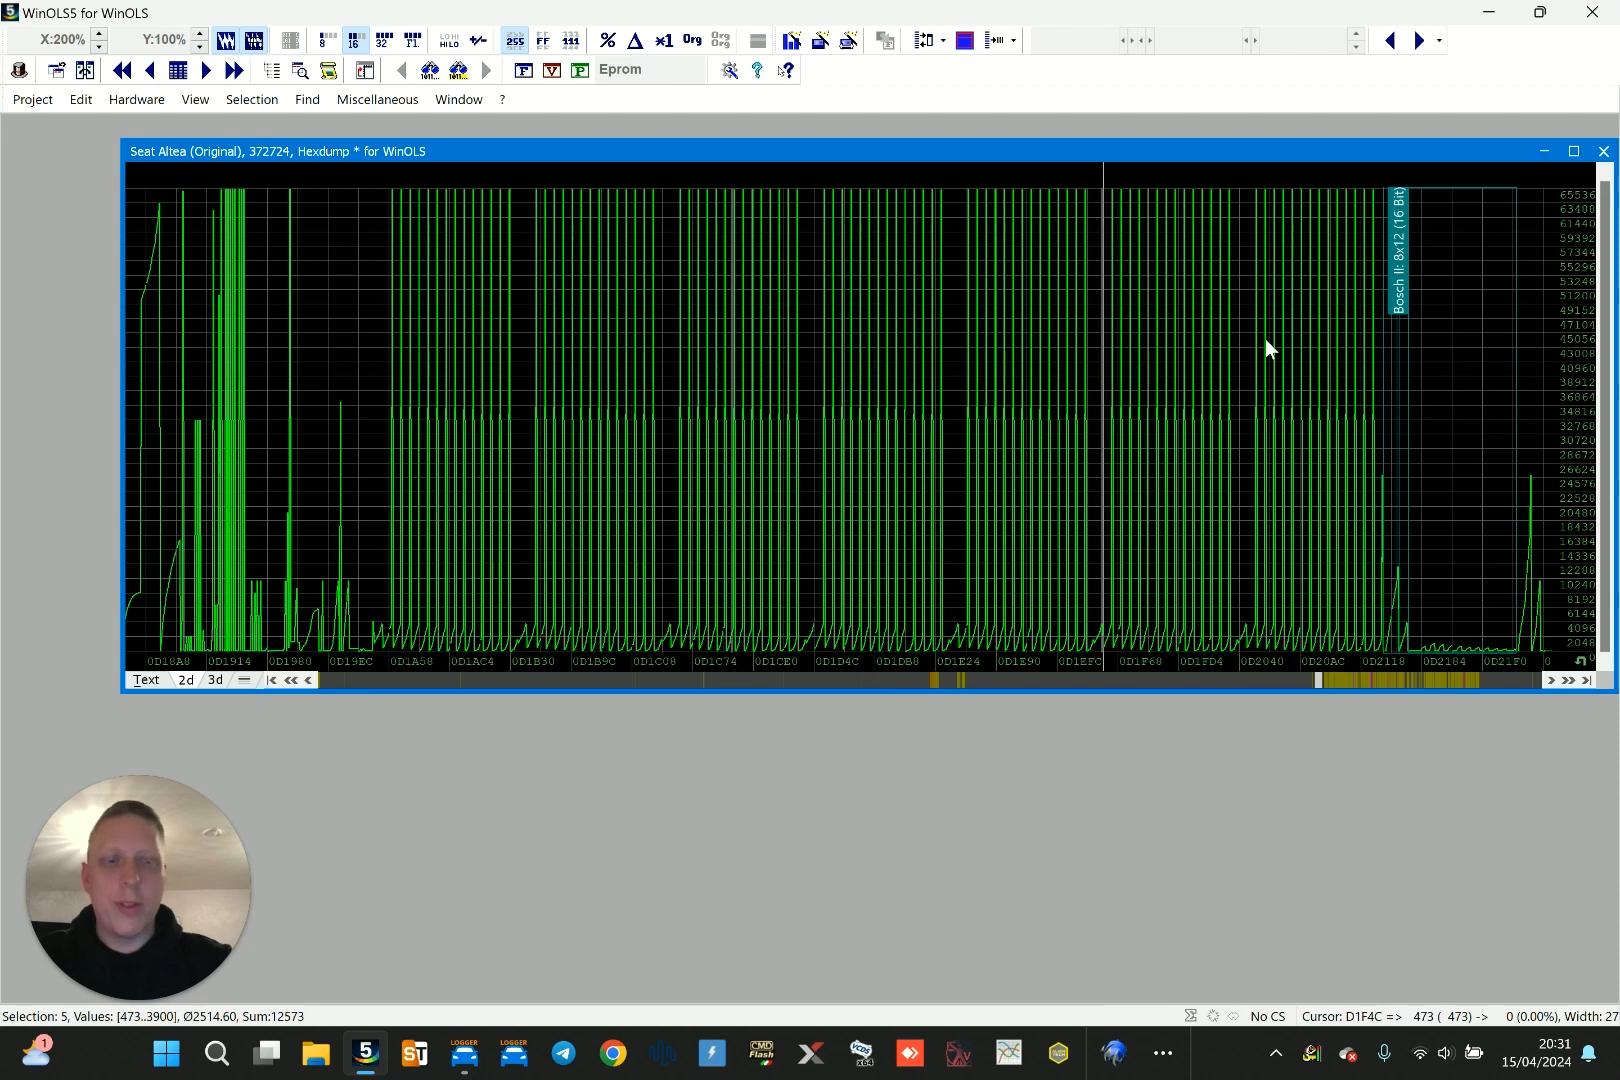
Examine the detected maps page by page from the repeating block to the Bosch II 20x3 map near 0DDD40
{"action": "key", "text": "Page_Down"}
{"action": "key", "text": "Page_Down"}
{"action": "key", "text": "Page_Down"}
{"action": "key", "text": "Page_Down"}
{"action": "key", "text": "Page_Down"}
{"action": "key", "text": "Page_Down"}
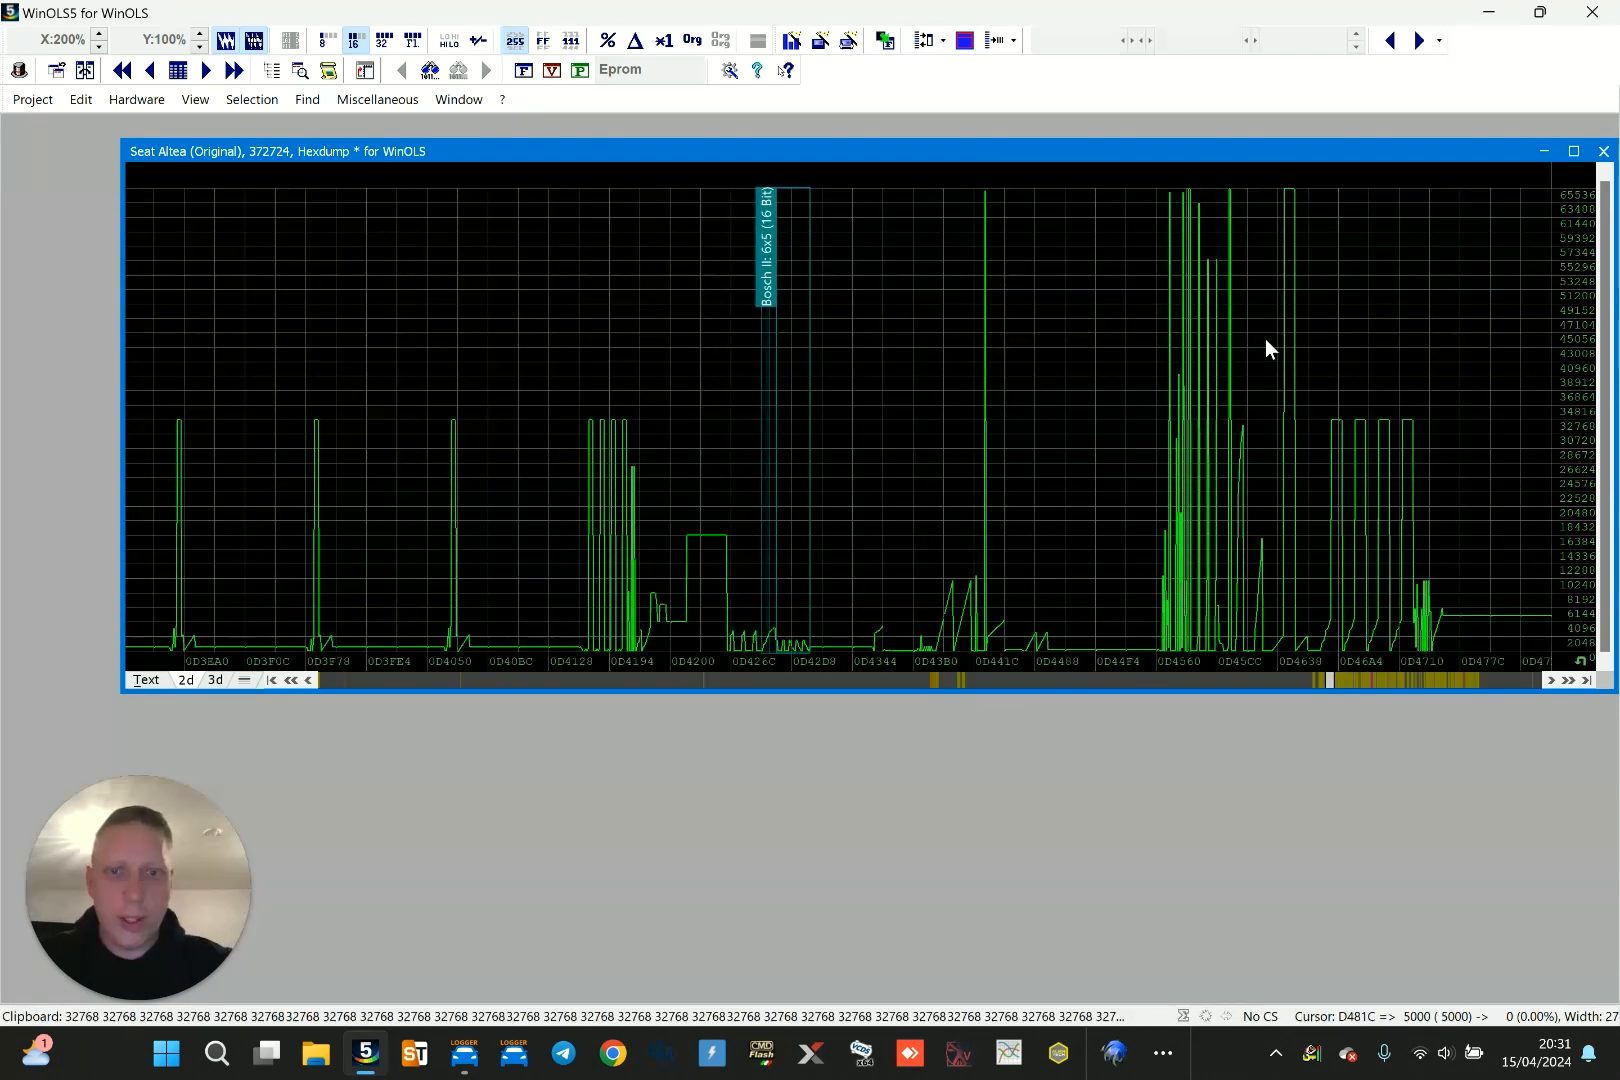
{"action": "key", "text": "Page_Down"}
{"action": "key", "text": "Page_Down"}
{"action": "key", "text": "Page_Down"}
{"action": "key", "text": "Page_Down"}
{"action": "key", "text": "Page_Down"}
{"action": "key", "text": "Page_Down"}
{"action": "key", "text": "Page_Down"}
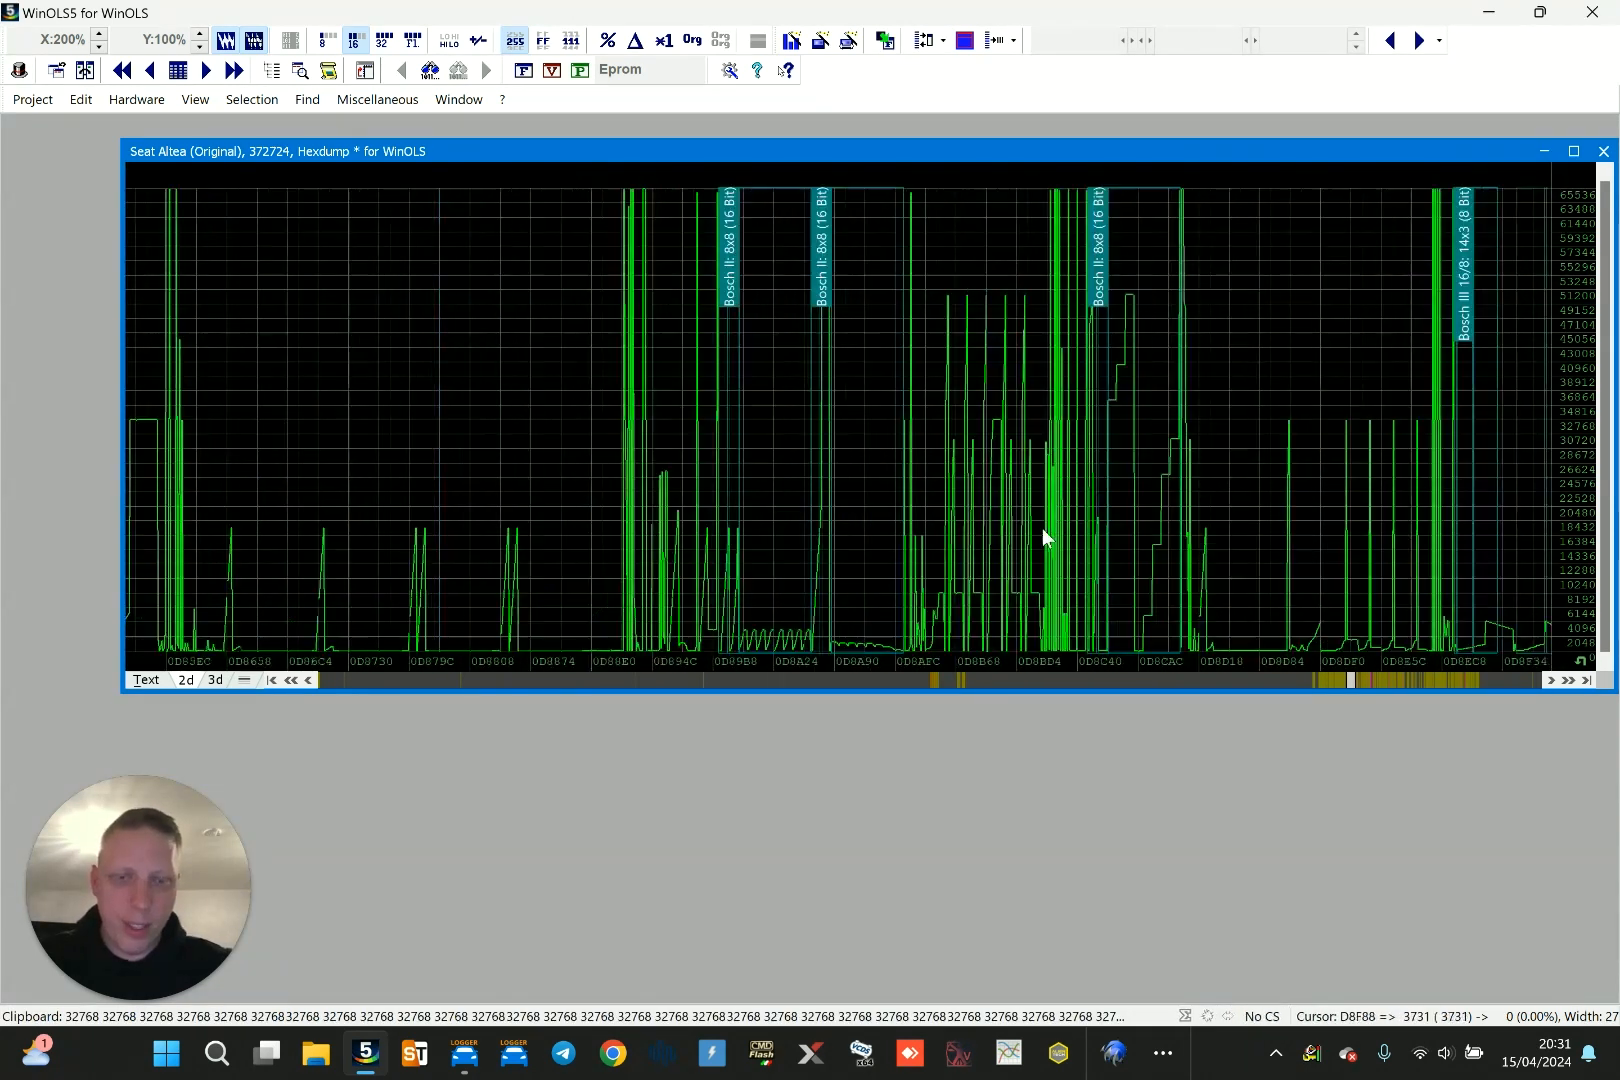
{"action": "key", "text": "Page_Down"}
{"action": "key", "text": "Page_Down"}
{"action": "key", "text": "Page_Down"}
{"action": "key", "text": "Page_Down"}
{"action": "key", "text": "Page_Down"}
{"action": "key", "text": "Page_Down"}
{"action": "key", "text": "Page_Down"}
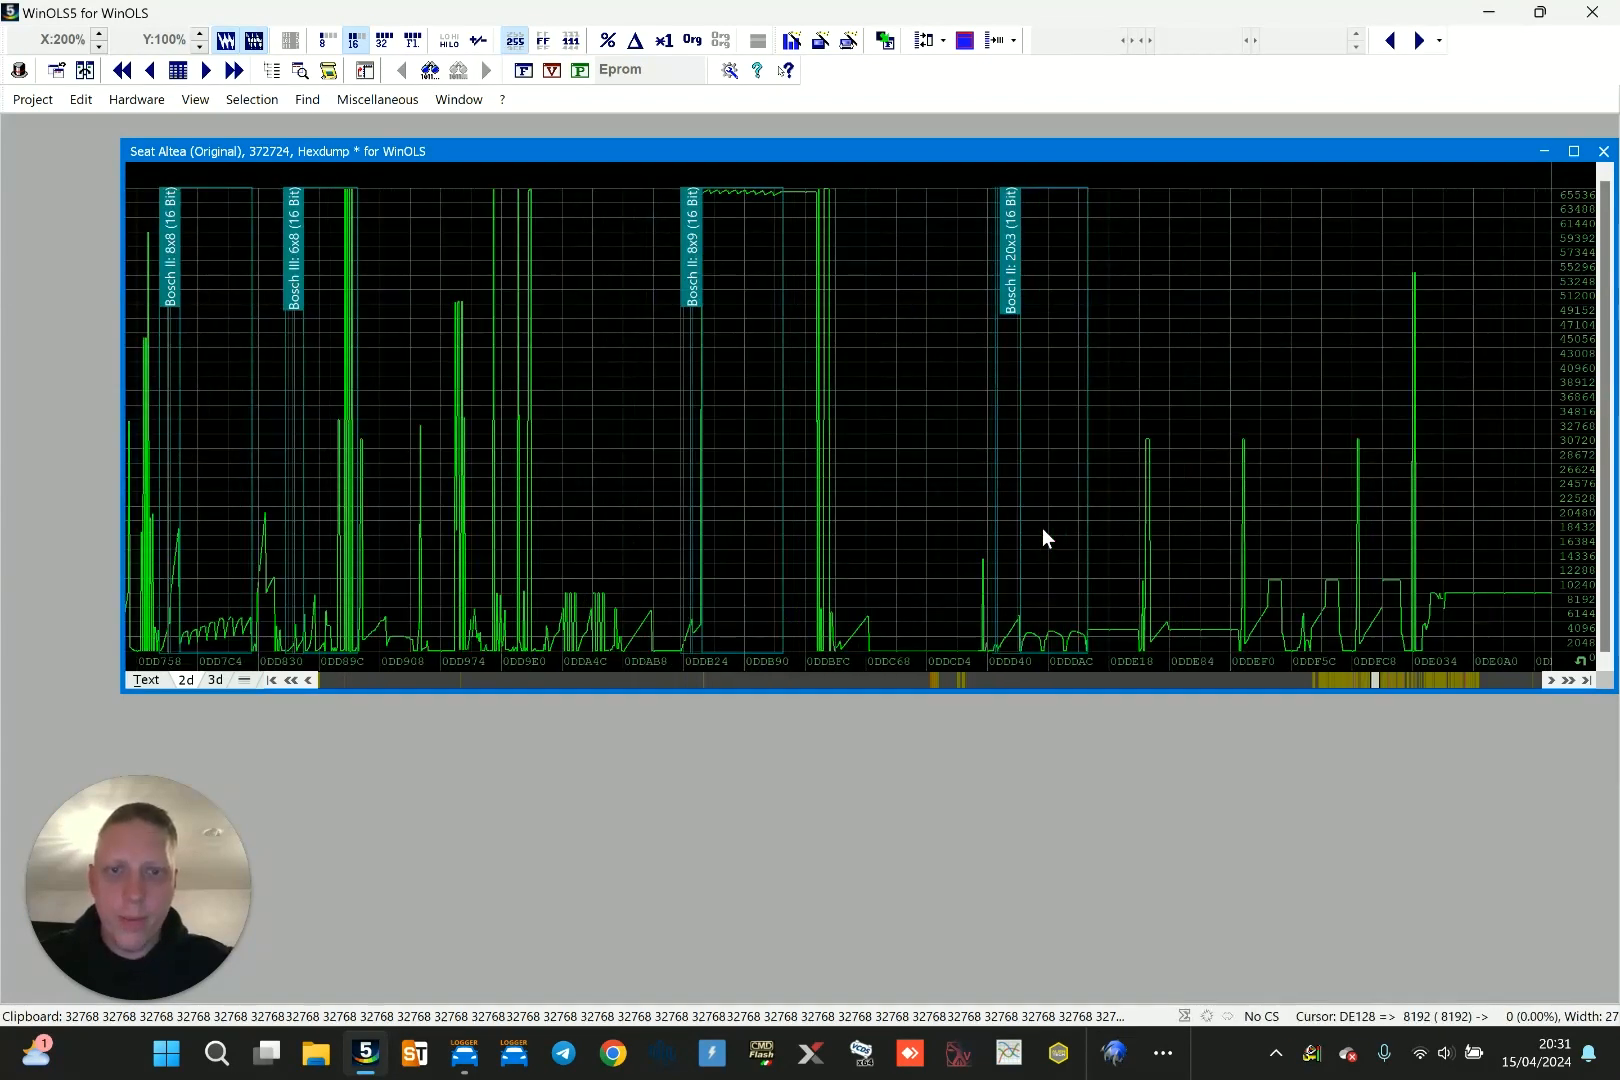
{"action": "left_click", "coordinate": [578, 680]}
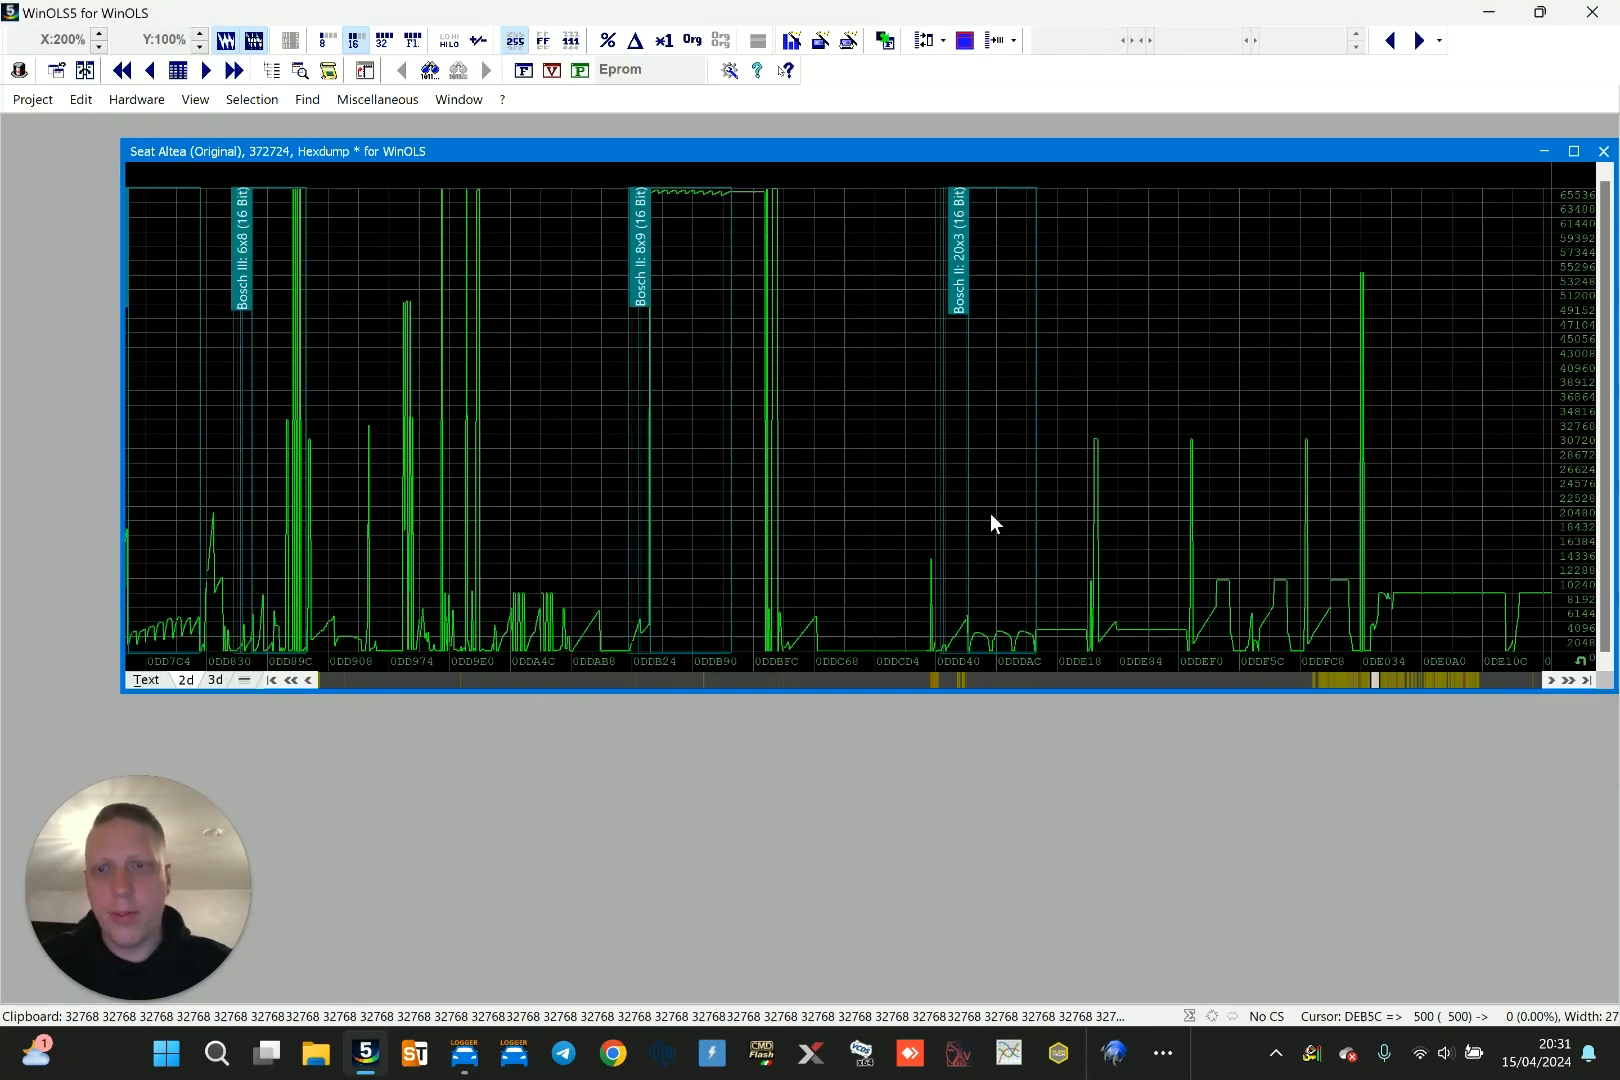
Find the neighbouring Bosch II 13x16 and 11x16 maps around 0DF768 to 0DFB34 and inspect their curves
{"action": "key", "text": "Page_Down"}
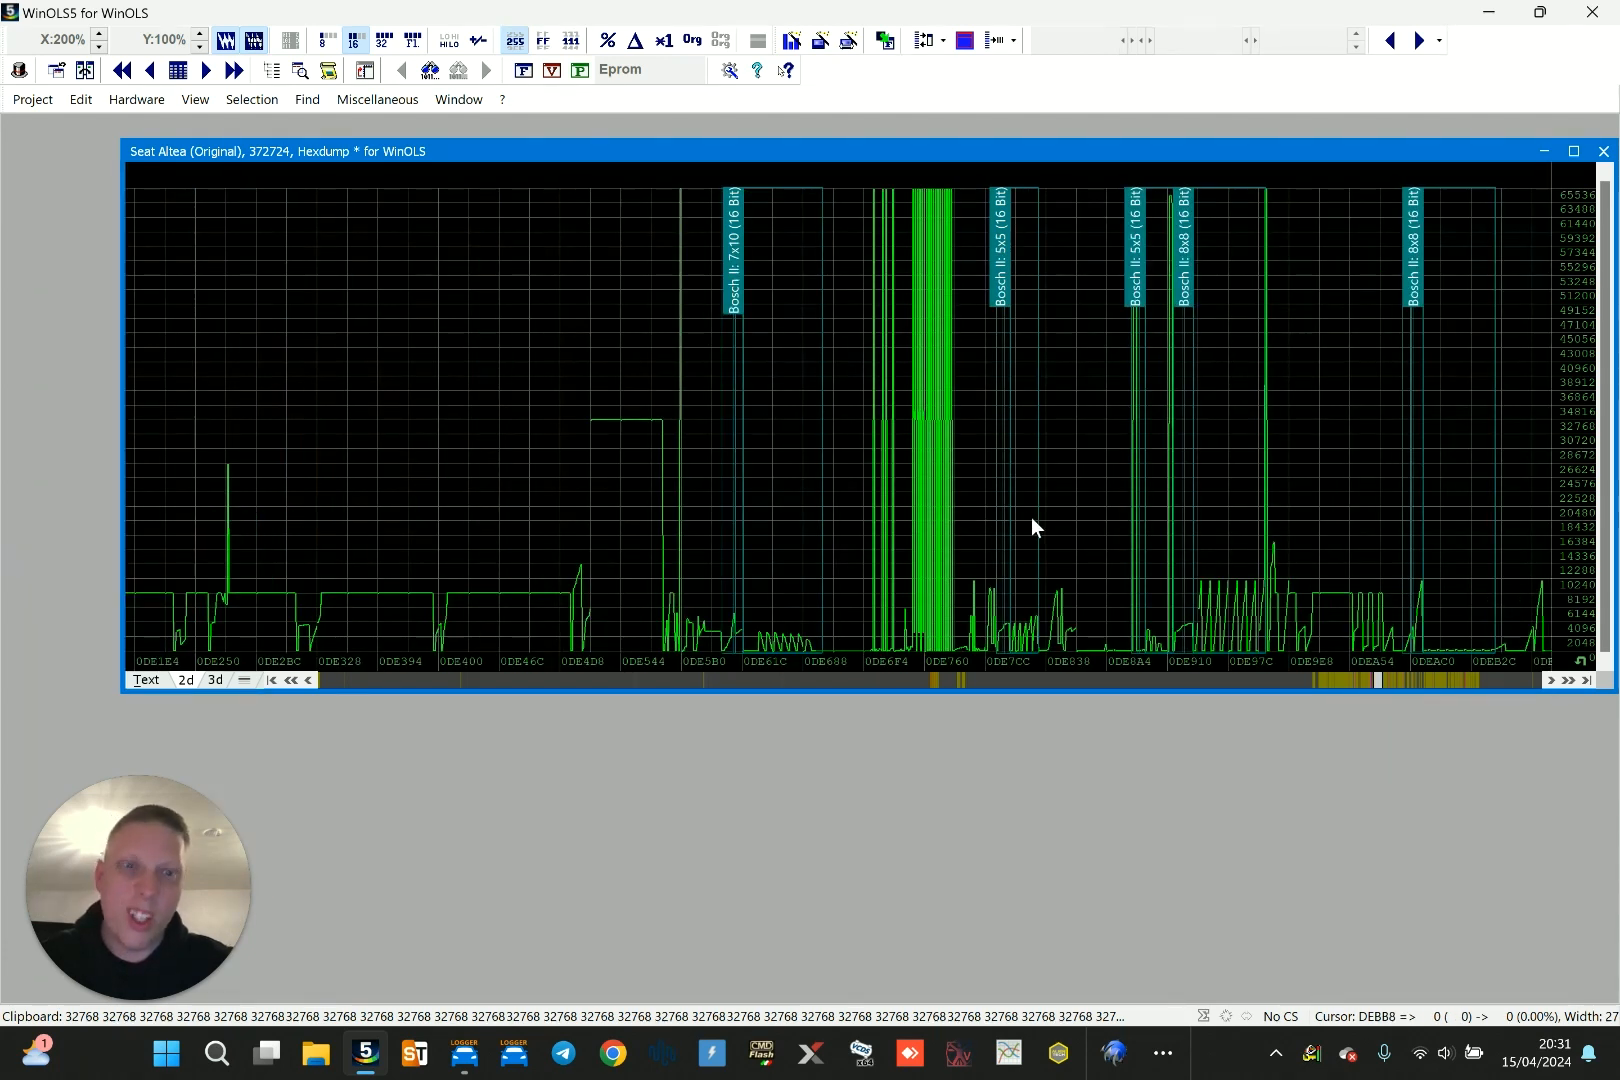
{"action": "key", "text": "Page_Down"}
{"action": "key", "text": "Page_Down"}
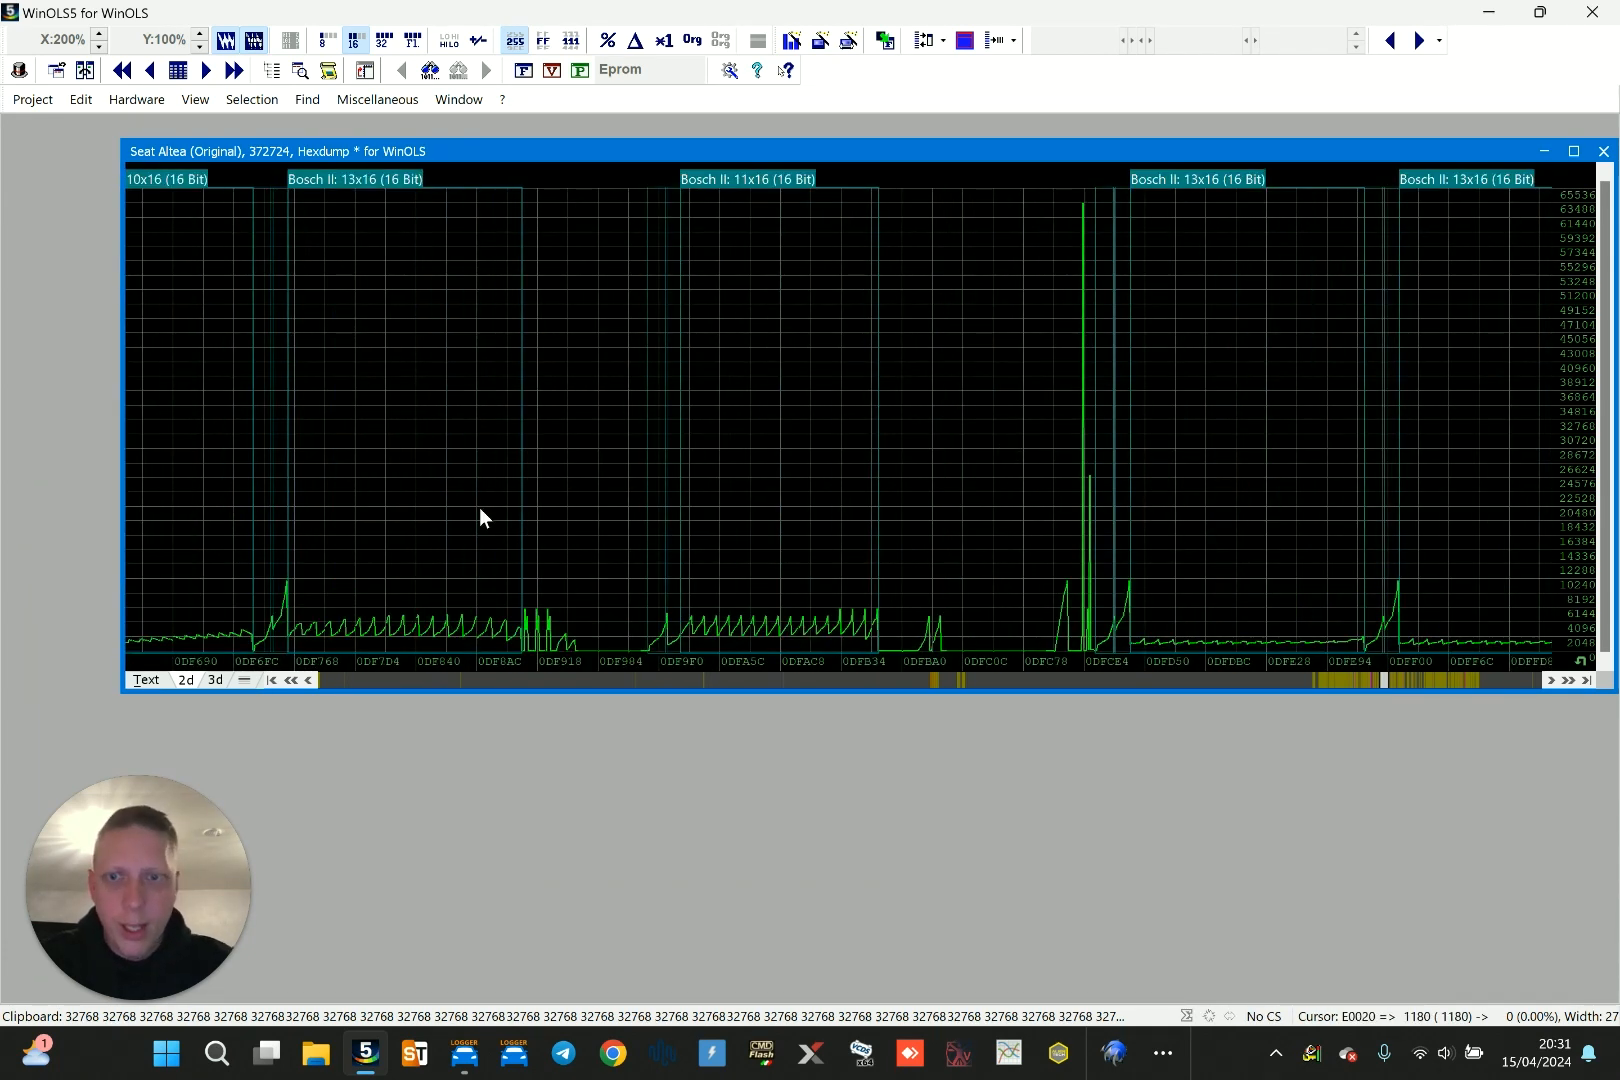
{"action": "scroll", "coordinate": [483, 514], "scroll_direction": "up", "scroll_amount": 3}
{"action": "left_click", "coordinate": [489, 435]}
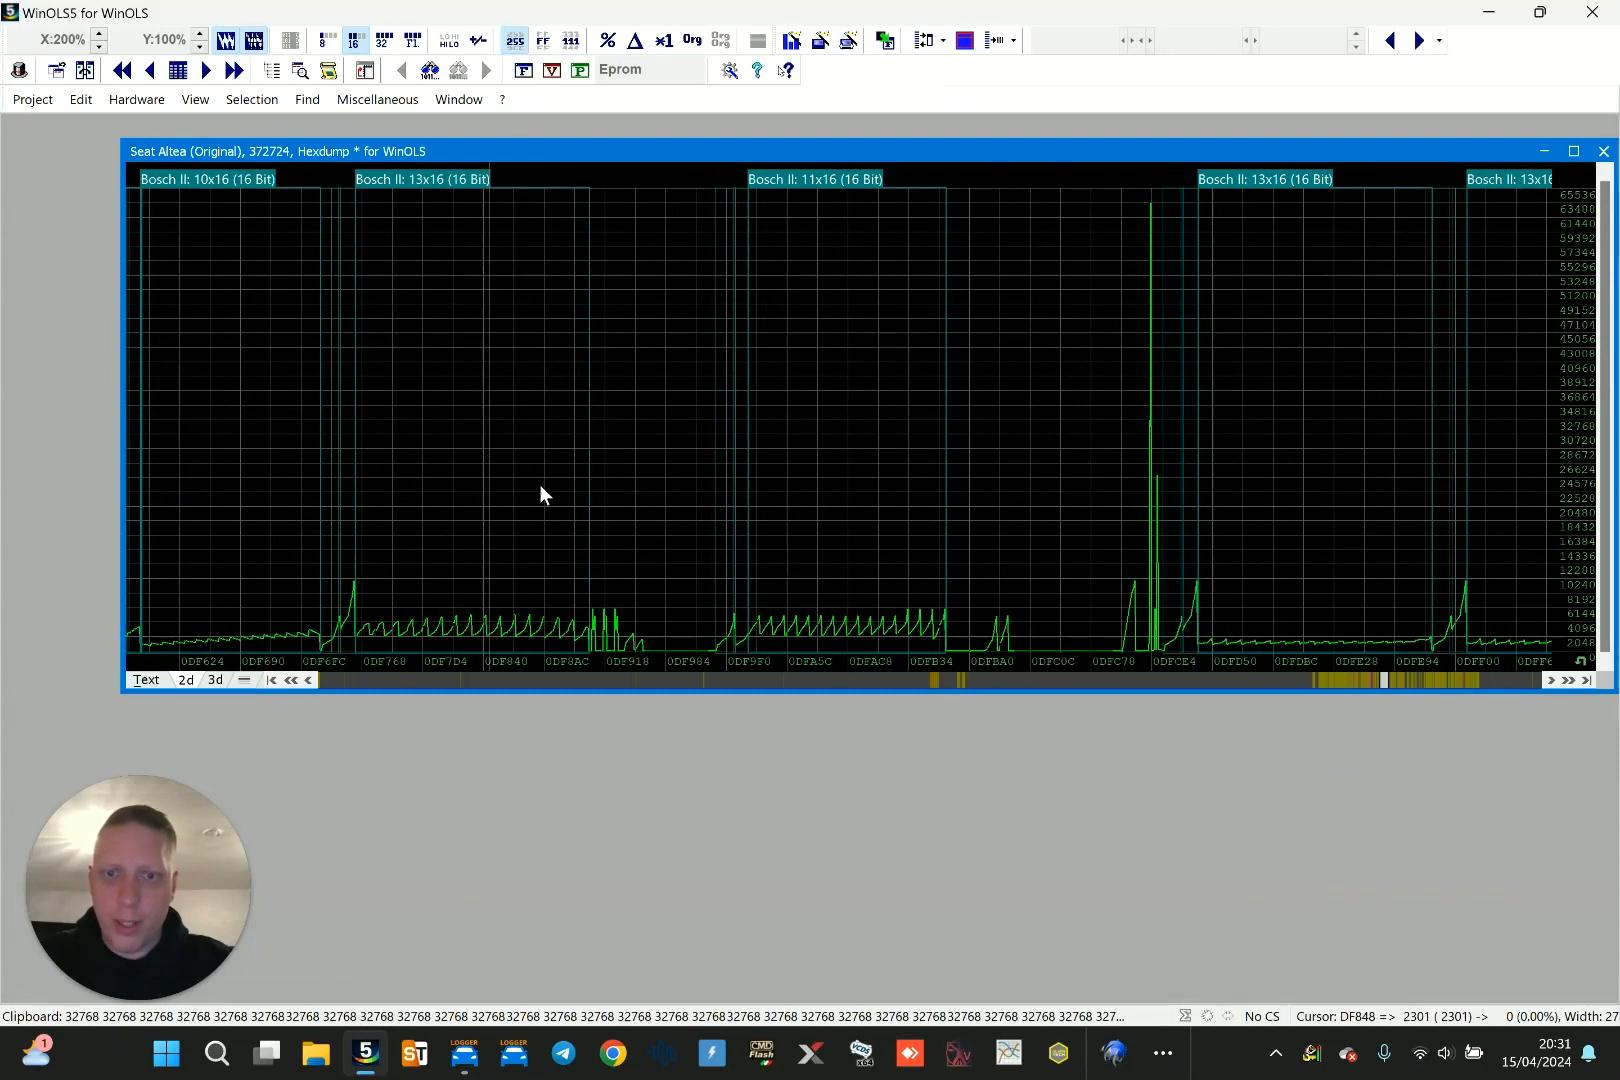
{"action": "left_click", "coordinate": [462, 369]}
{"action": "left_click", "coordinate": [815, 356]}
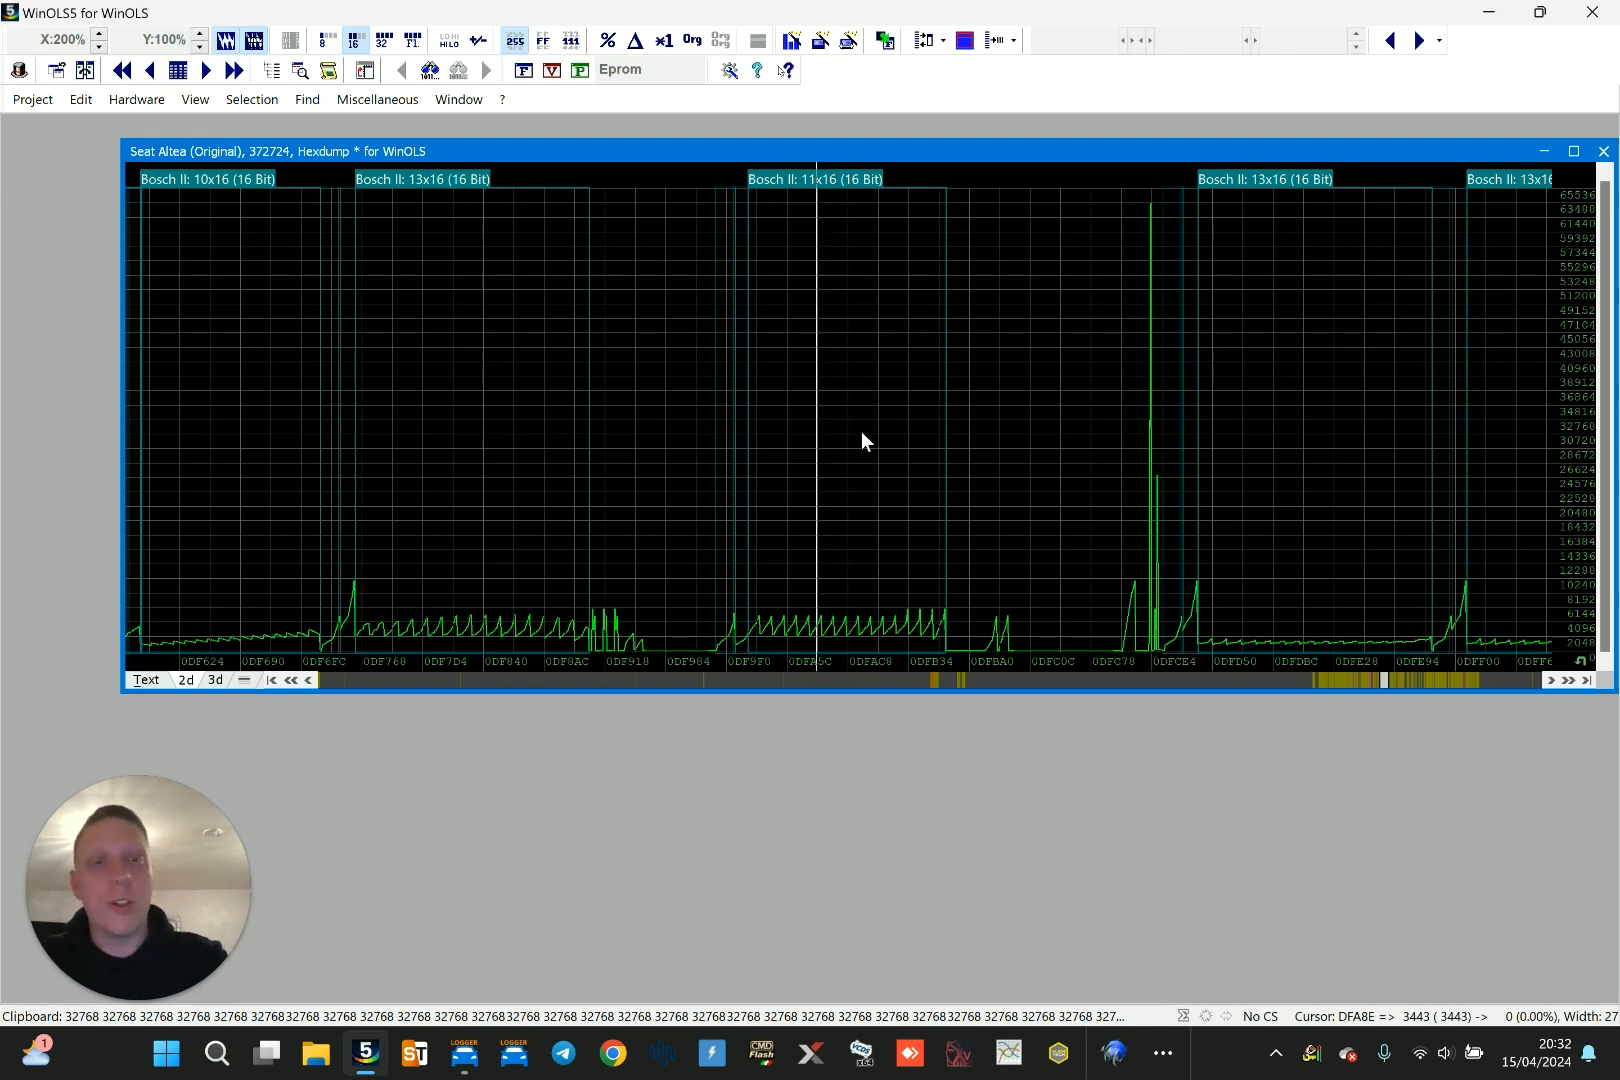
Inspect the three consecutive Bosch II 13x16 maps between about 0DFD50 and 0E0260
{"action": "key", "text": "Page_Down"}
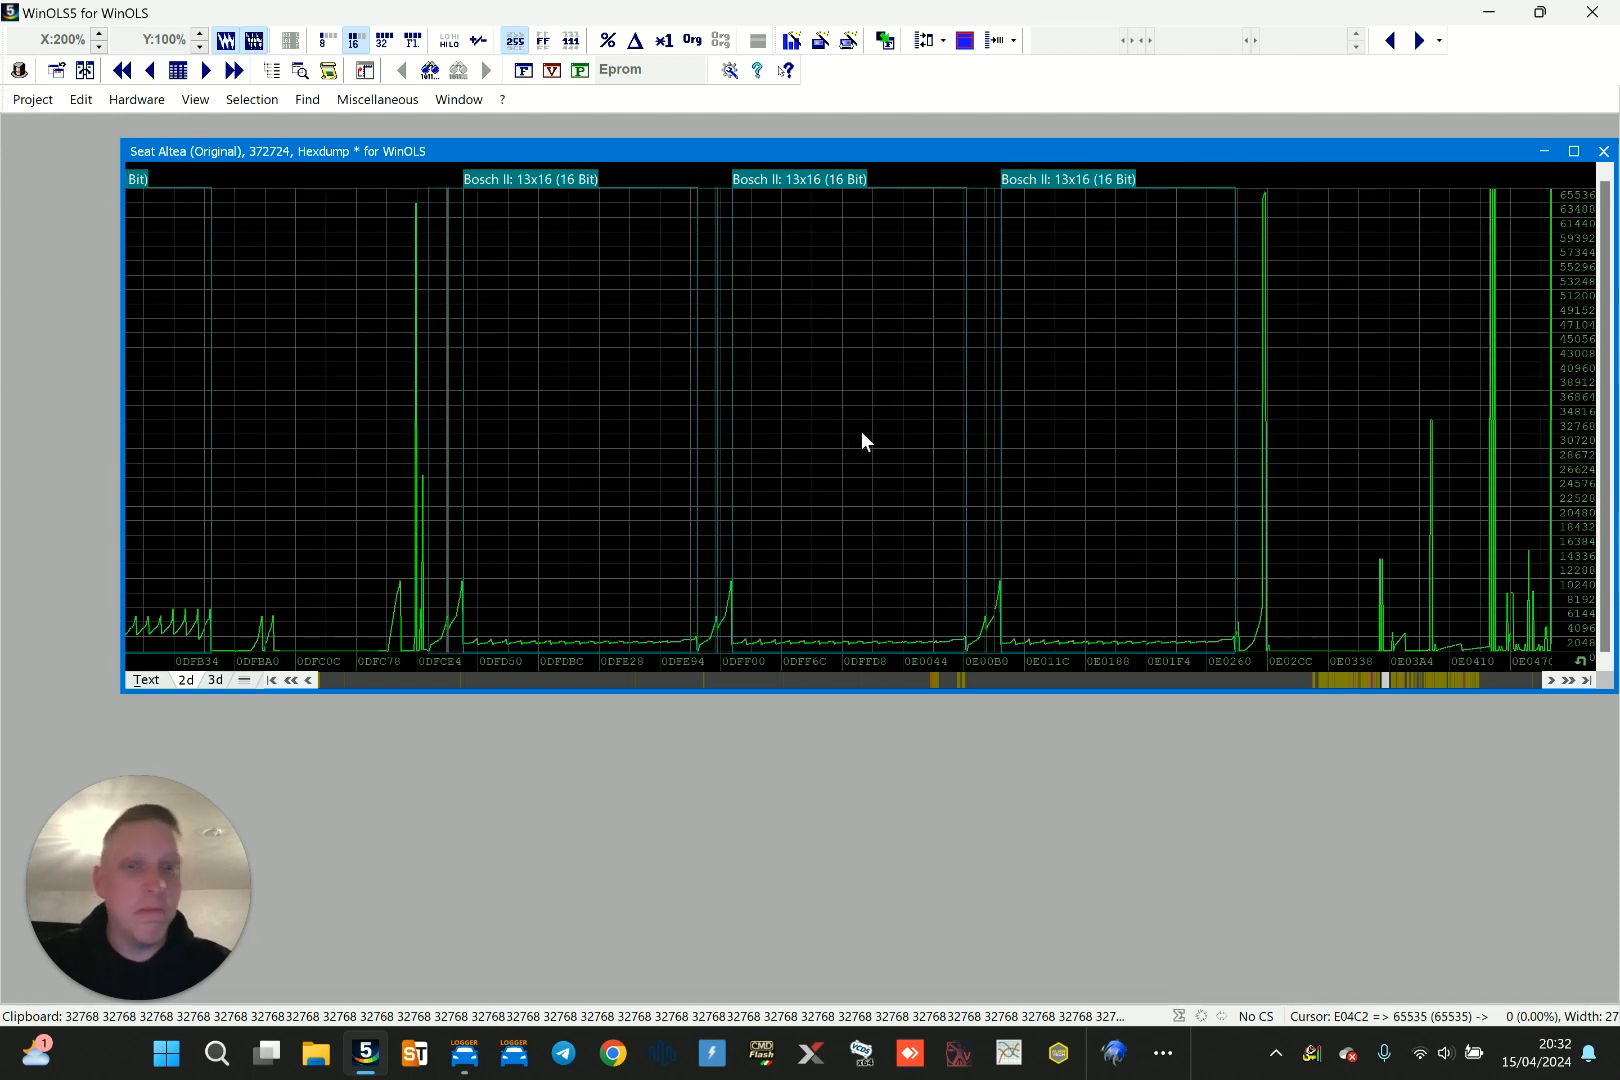
{"action": "left_click", "coordinate": [543, 461]}
{"action": "left_click", "coordinate": [1135, 428]}
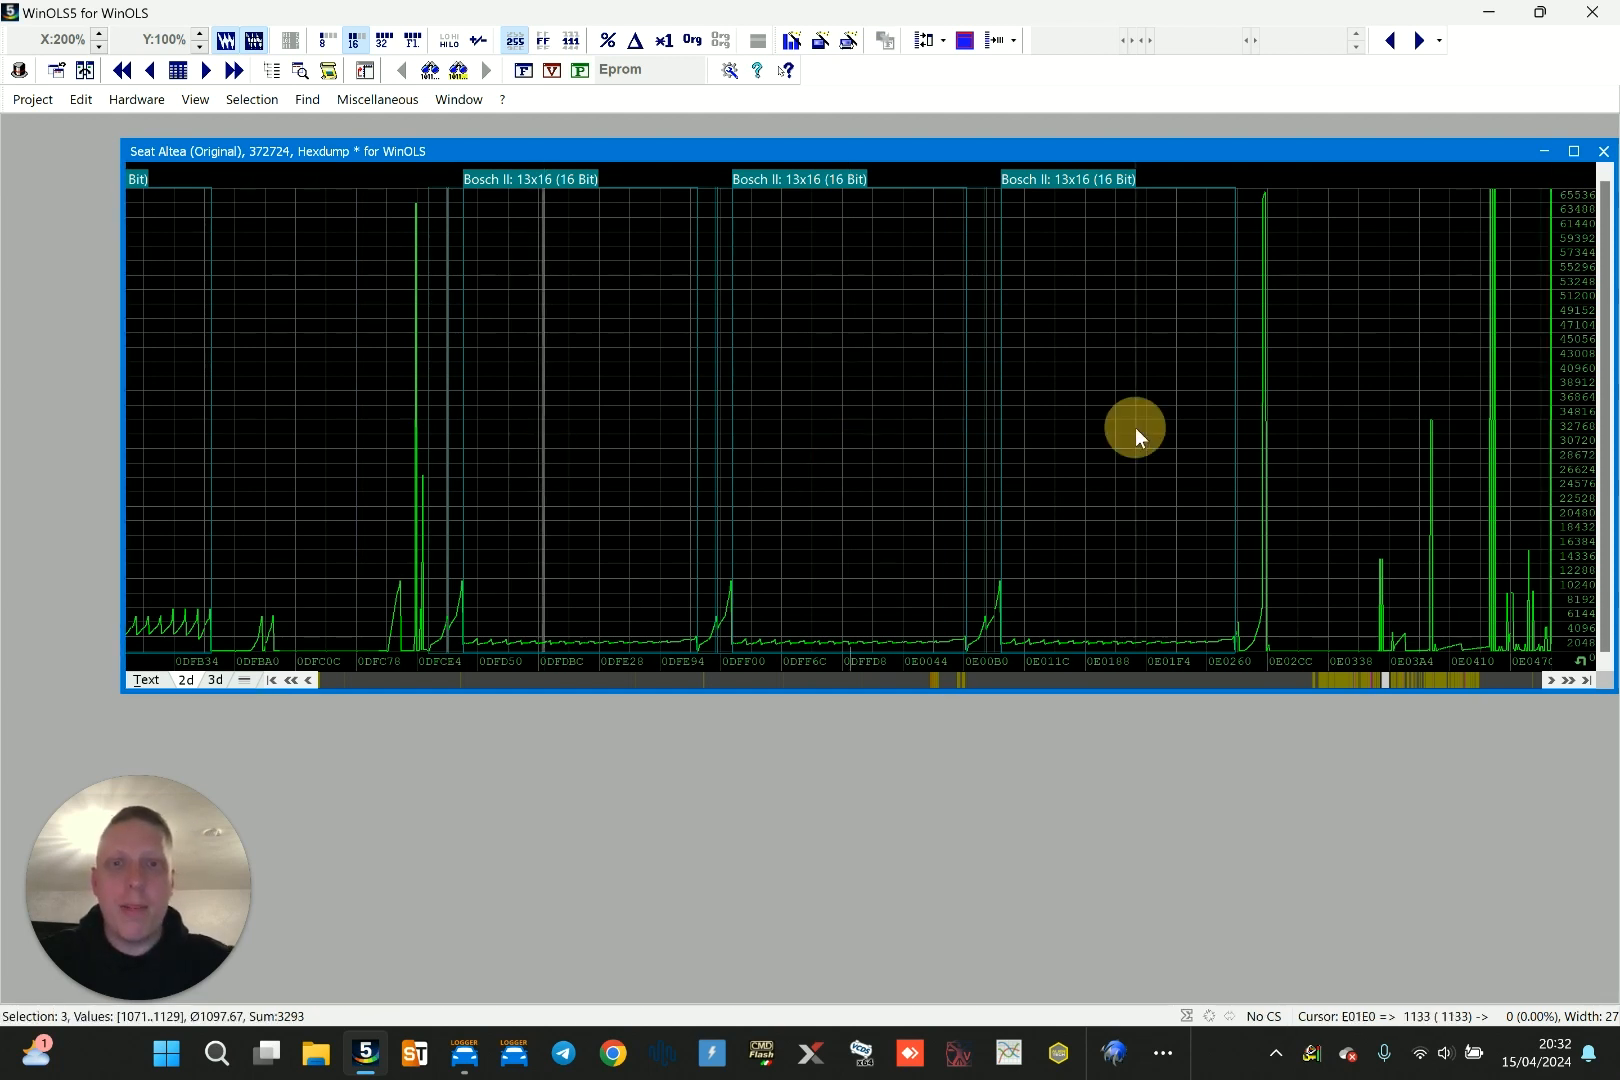
Examine the hexdump page by page from the Bosch II 16x15 map near 0E062C to the low repeating curves around 0E3134
{"action": "key", "text": "Page_Down"}
{"action": "left_click", "coordinate": [843, 420]}
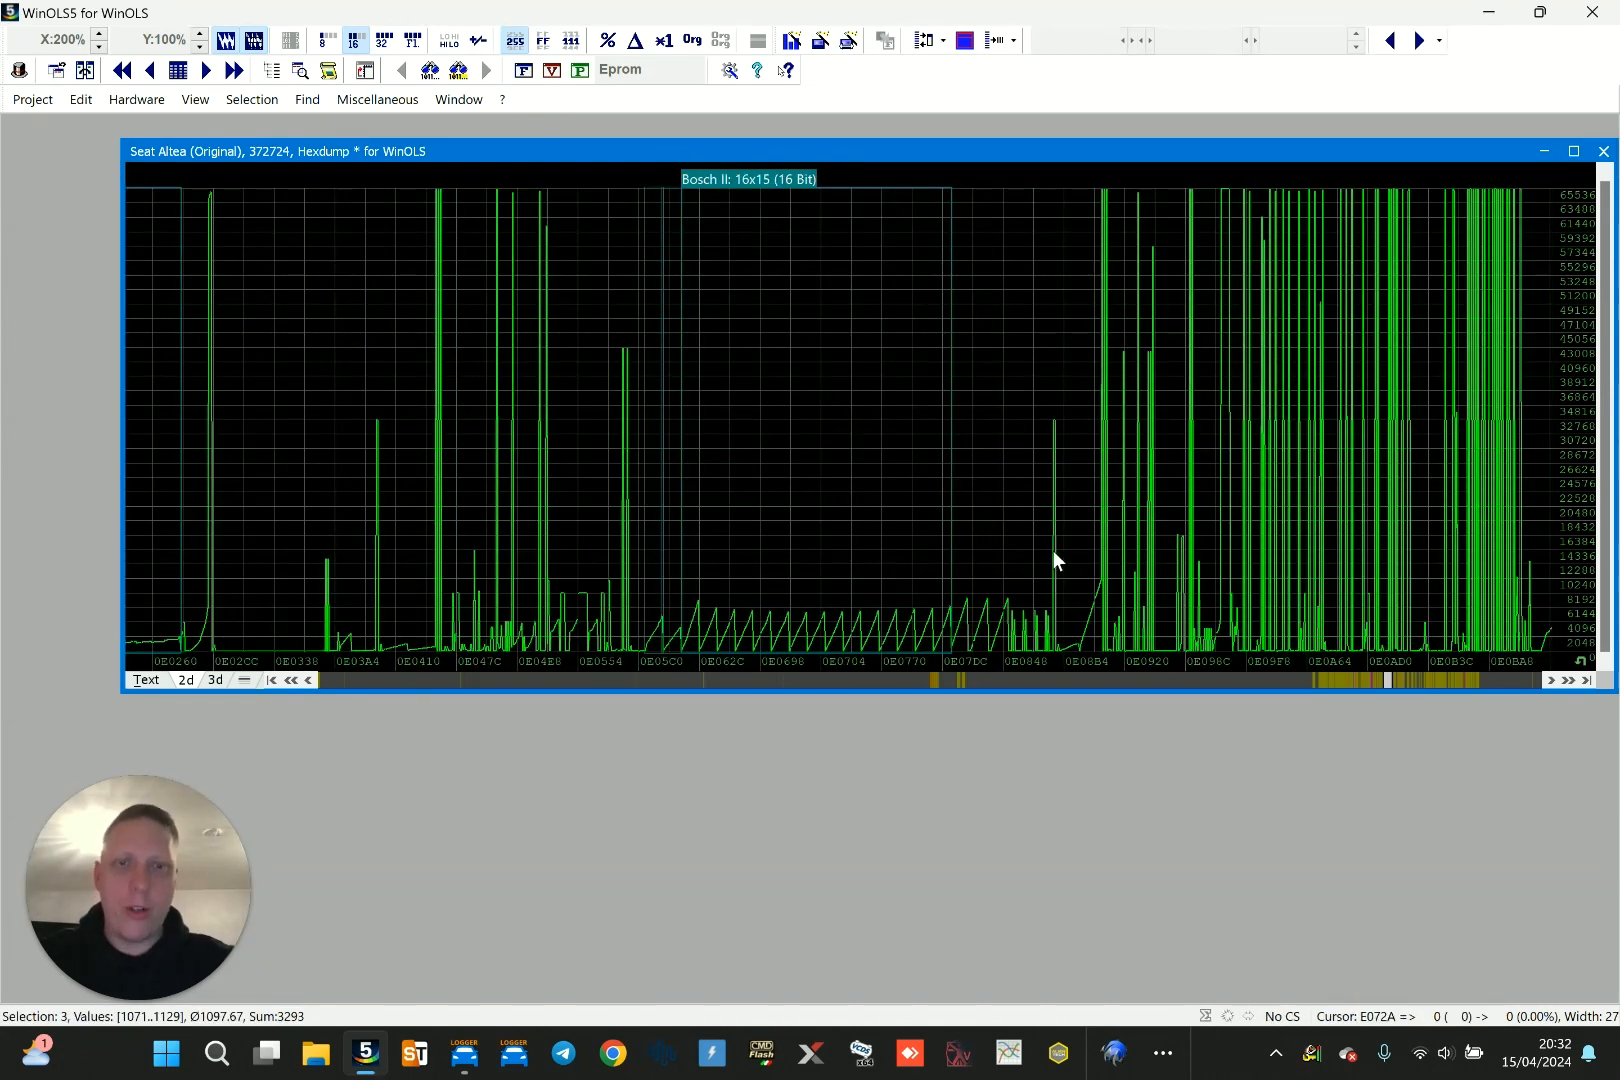
{"action": "key", "text": "Page_Down"}
{"action": "key", "text": "Page_Down"}
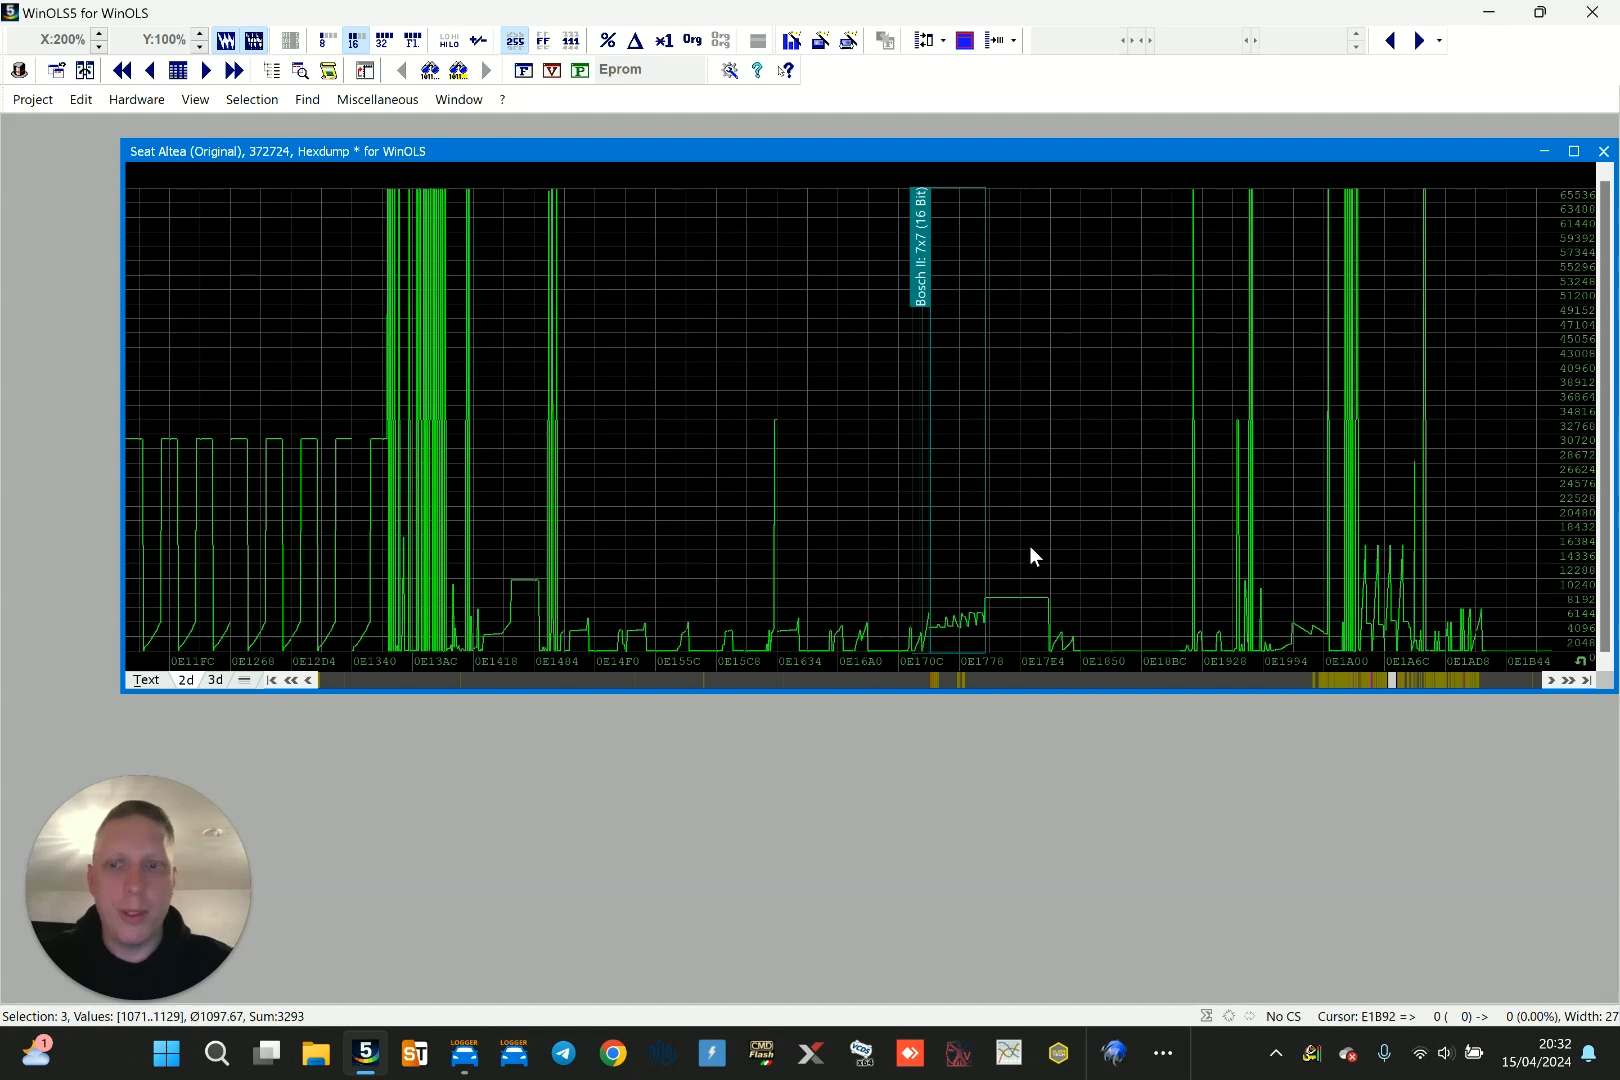
{"action": "key", "text": "Page_Down"}
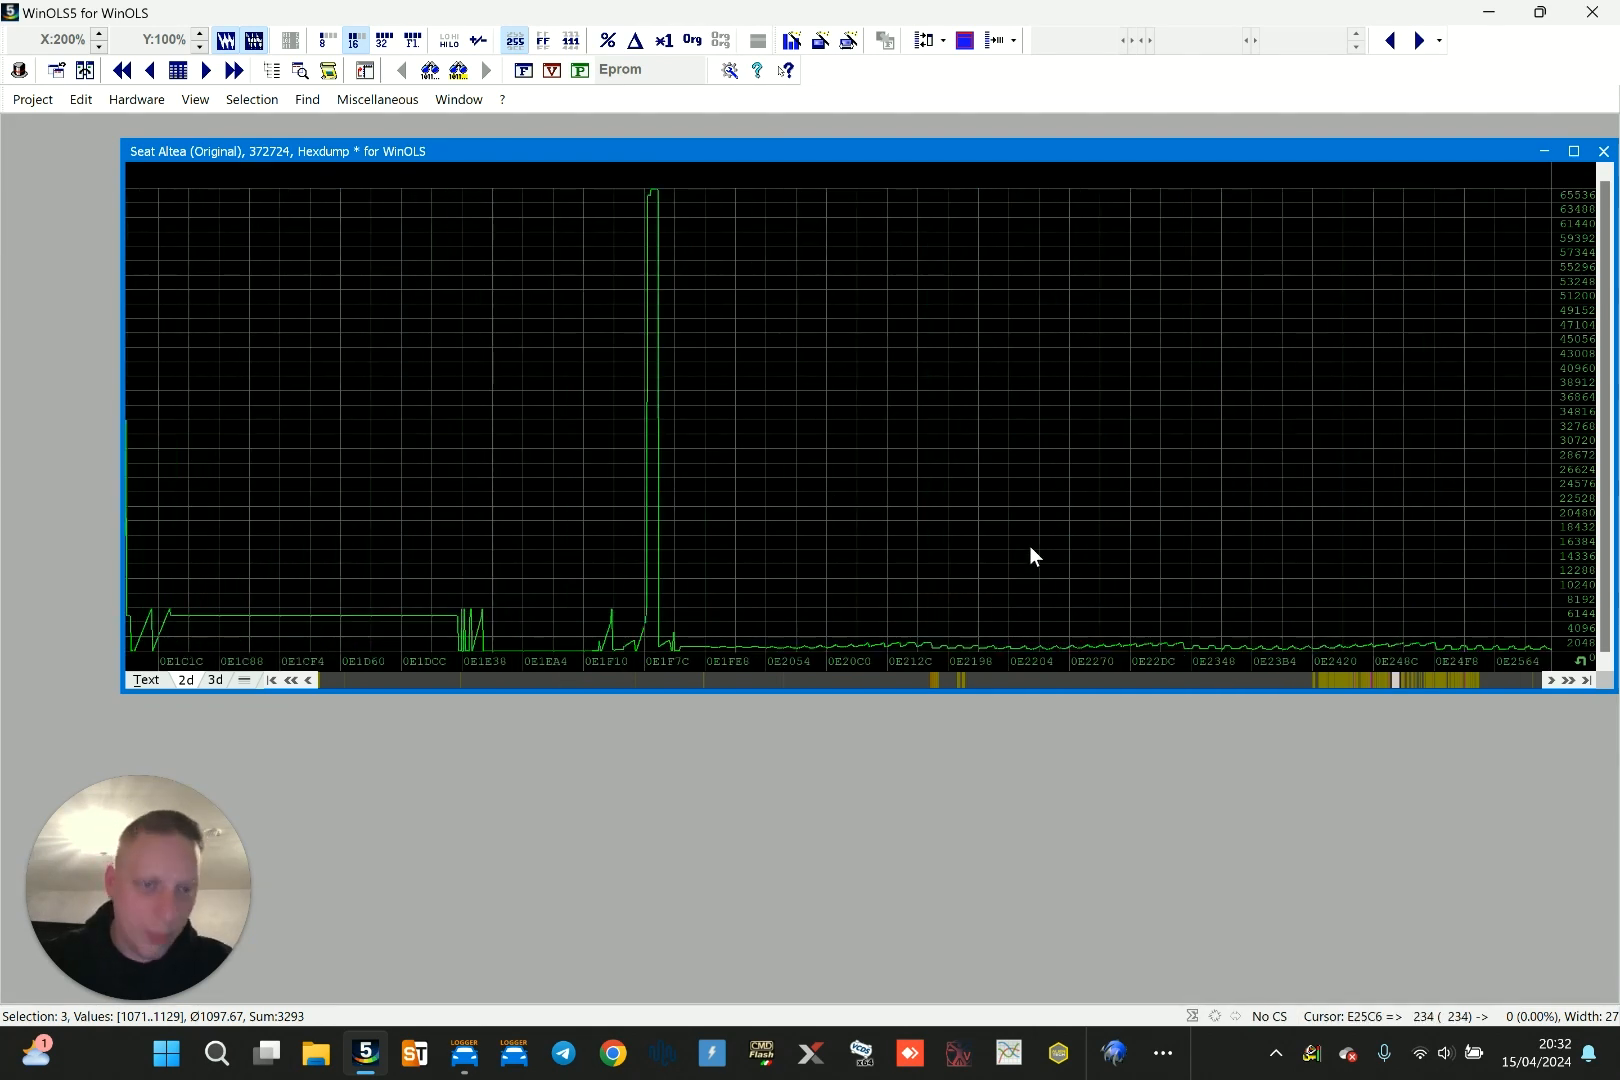
{"action": "key", "text": "Page_Down"}
{"action": "left_click", "coordinate": [661, 513]}
{"action": "left_click", "coordinate": [780, 510]}
{"action": "key", "text": "Page_Down"}
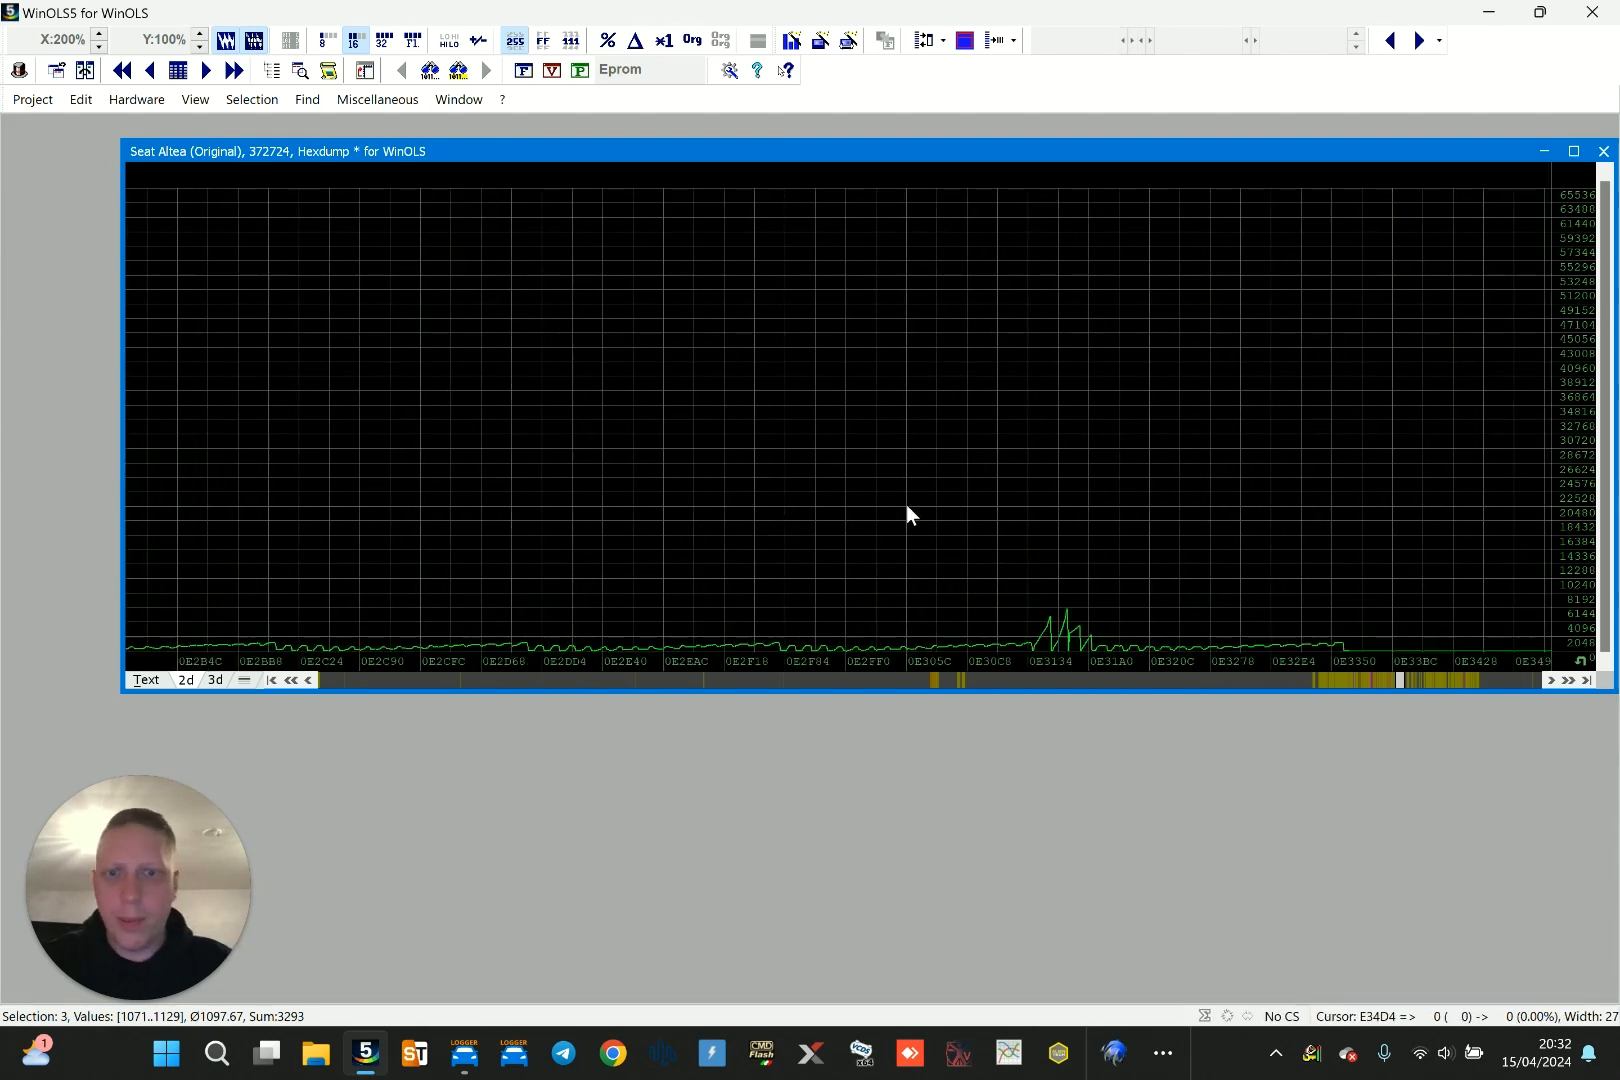
{"action": "left_click", "coordinate": [906, 506]}
{"action": "left_click", "coordinate": [1168, 505]}
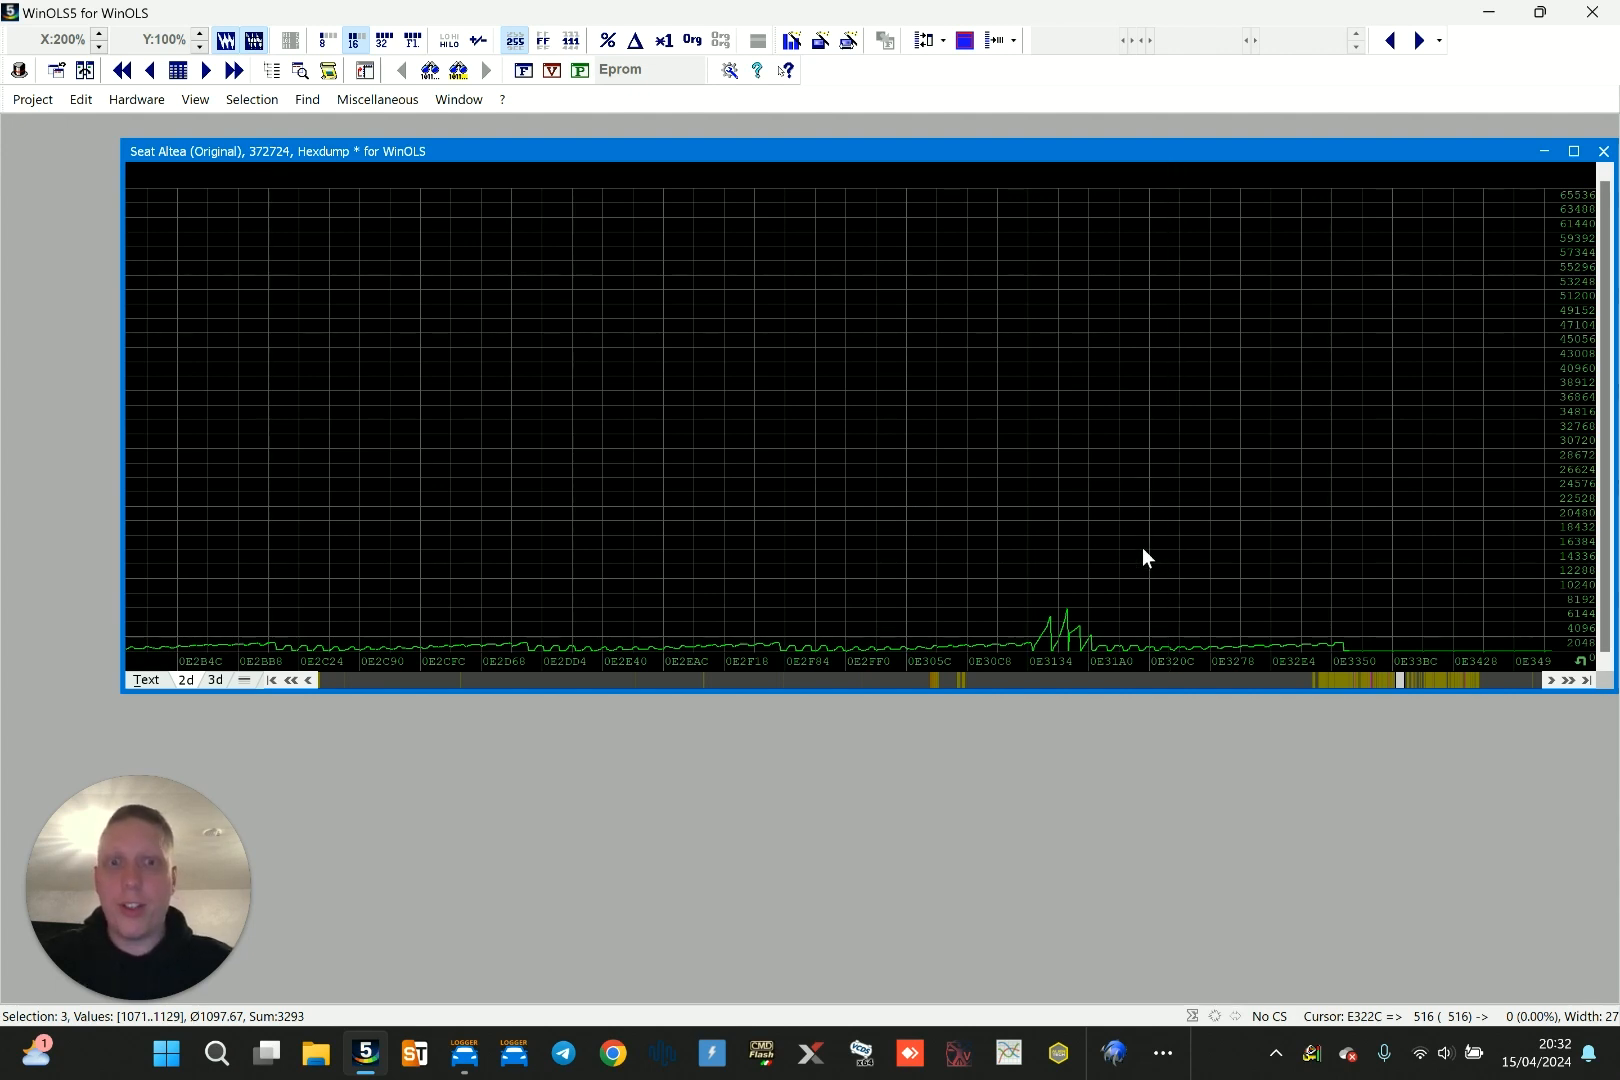
Examine the next pages from the Bosch II 11x14 map near 0E3AE8 past the tall plateaus around 0E6A20
{"action": "key", "text": "Page_Down"}
{"action": "key", "text": "Page_Down"}
{"action": "key", "text": "Page_Down"}
{"action": "key", "text": "Page_Down"}
{"action": "key", "text": "Page_Down"}
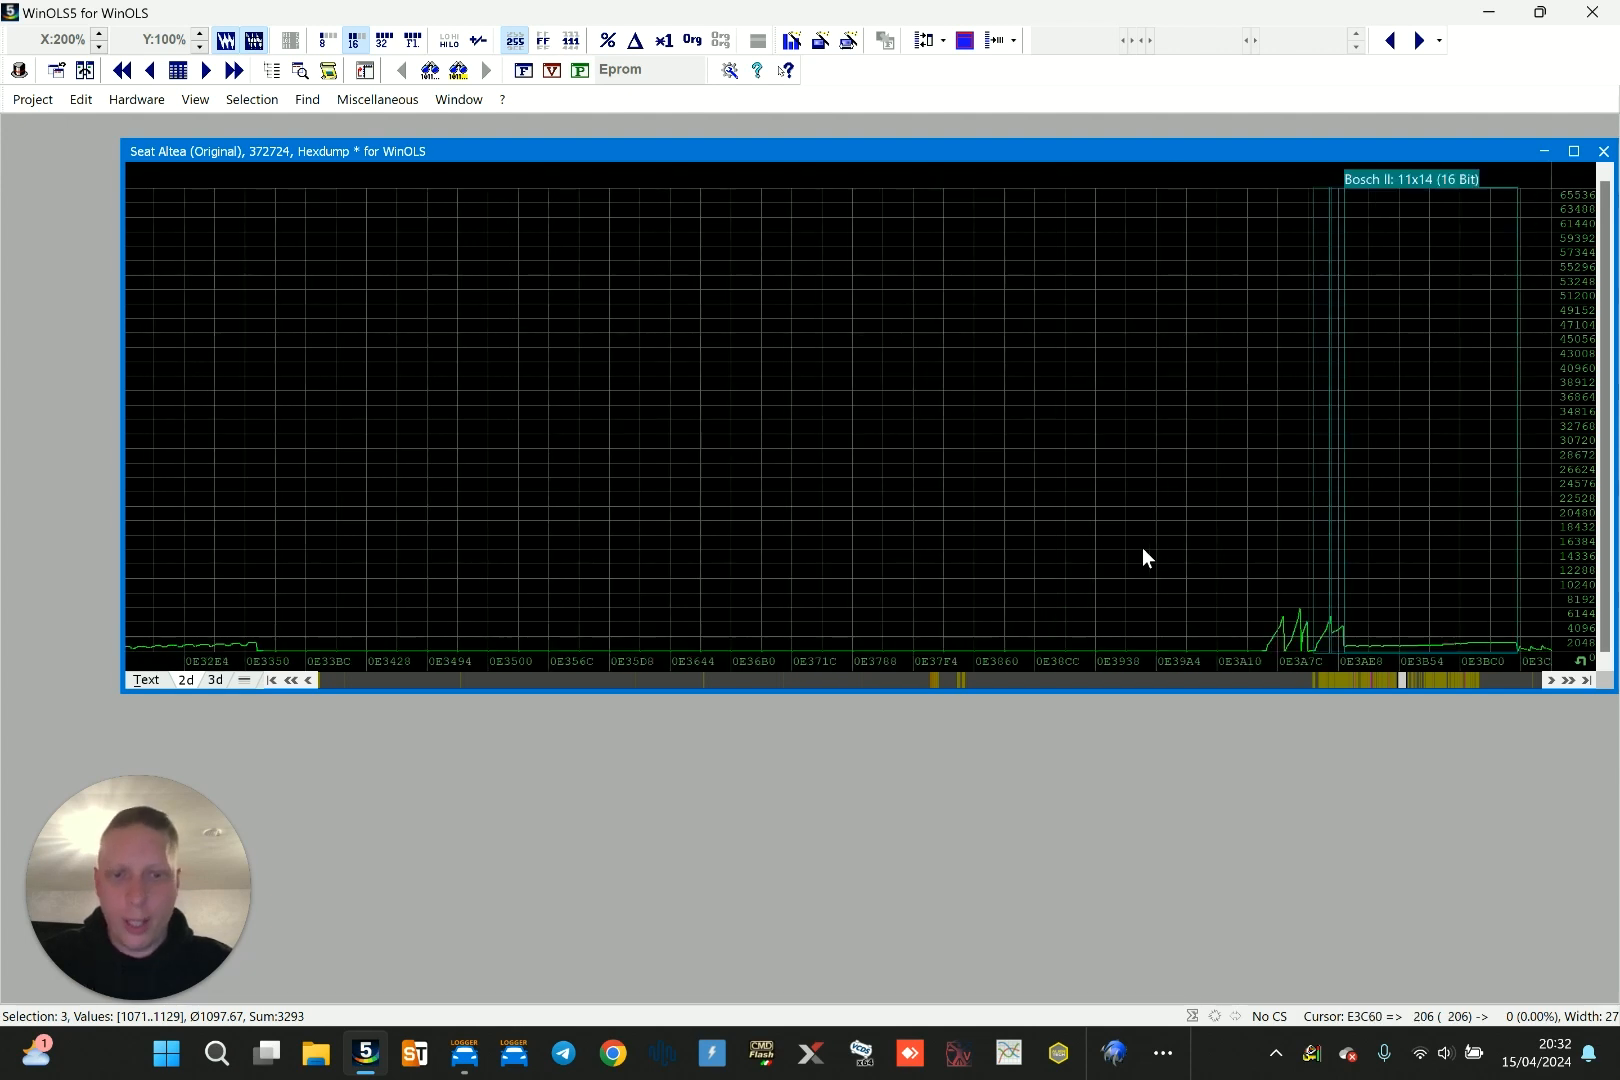
{"action": "key", "text": "Page_Down"}
{"action": "key", "text": "Page_Down"}
{"action": "key", "text": "Page_Down"}
{"action": "key", "text": "Page_Down"}
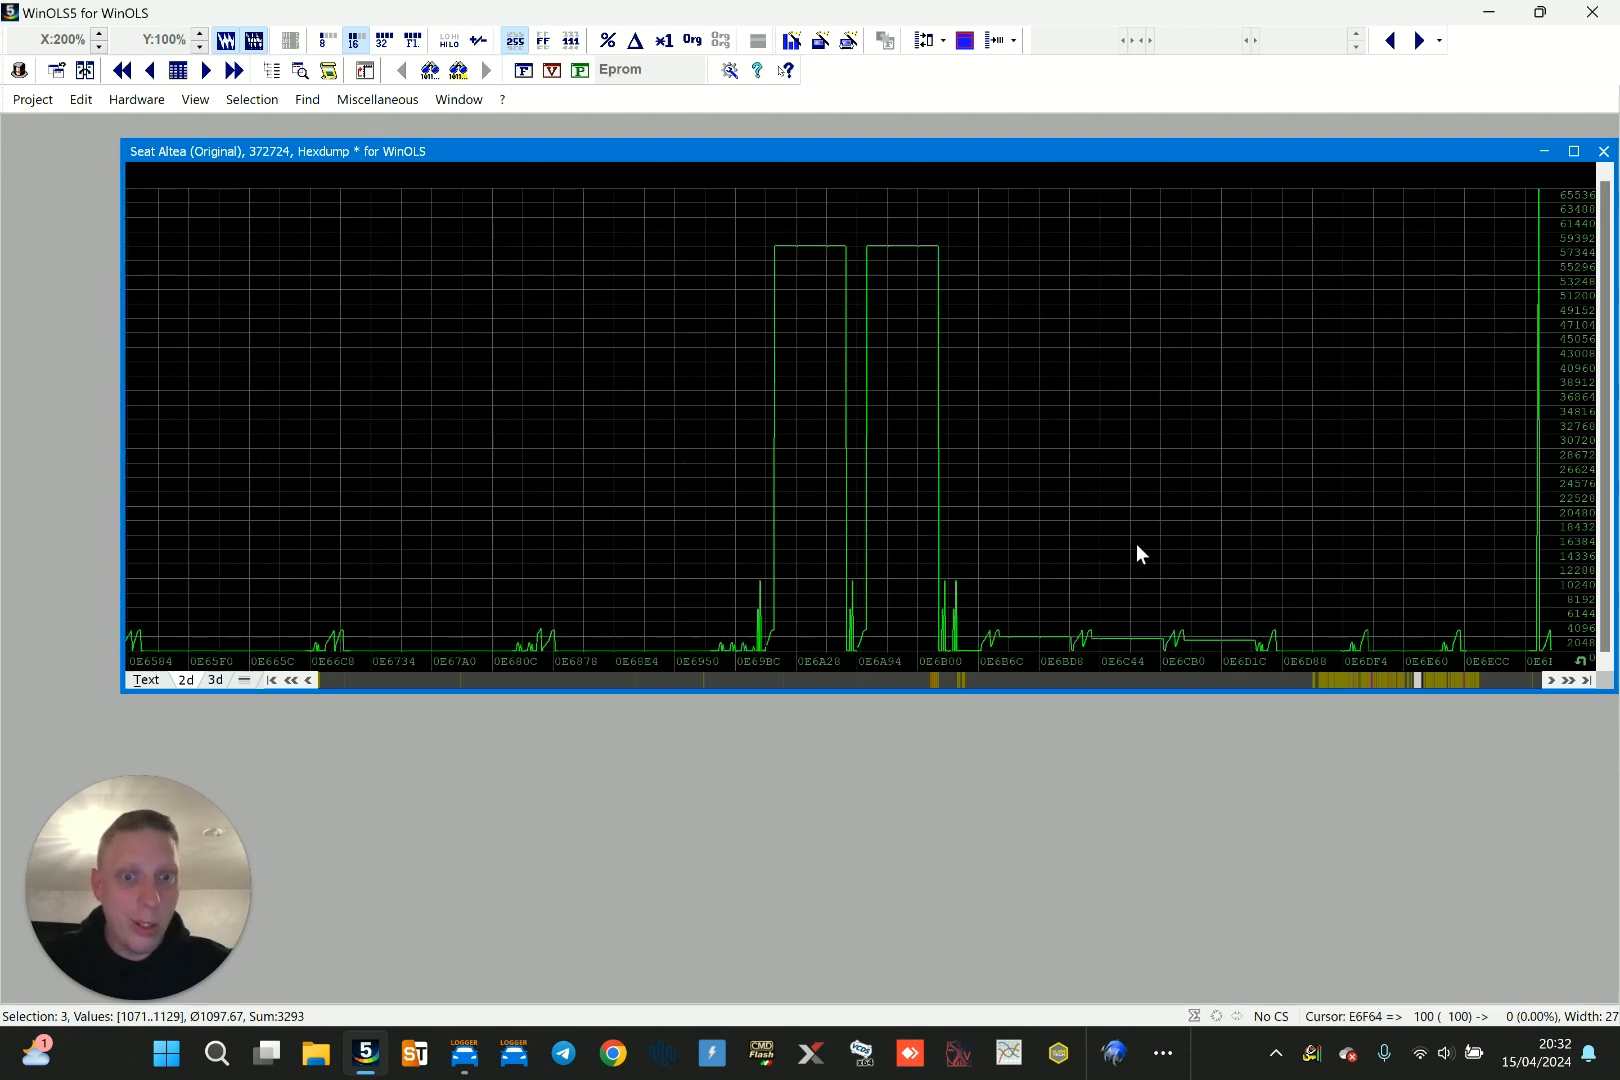
Inspect the repeated Bosch II 15x19 maps from about 0E8888 and the 10x14 maps between 0EA1D8 and 0EA970
{"action": "left_click", "coordinate": [687, 408]}
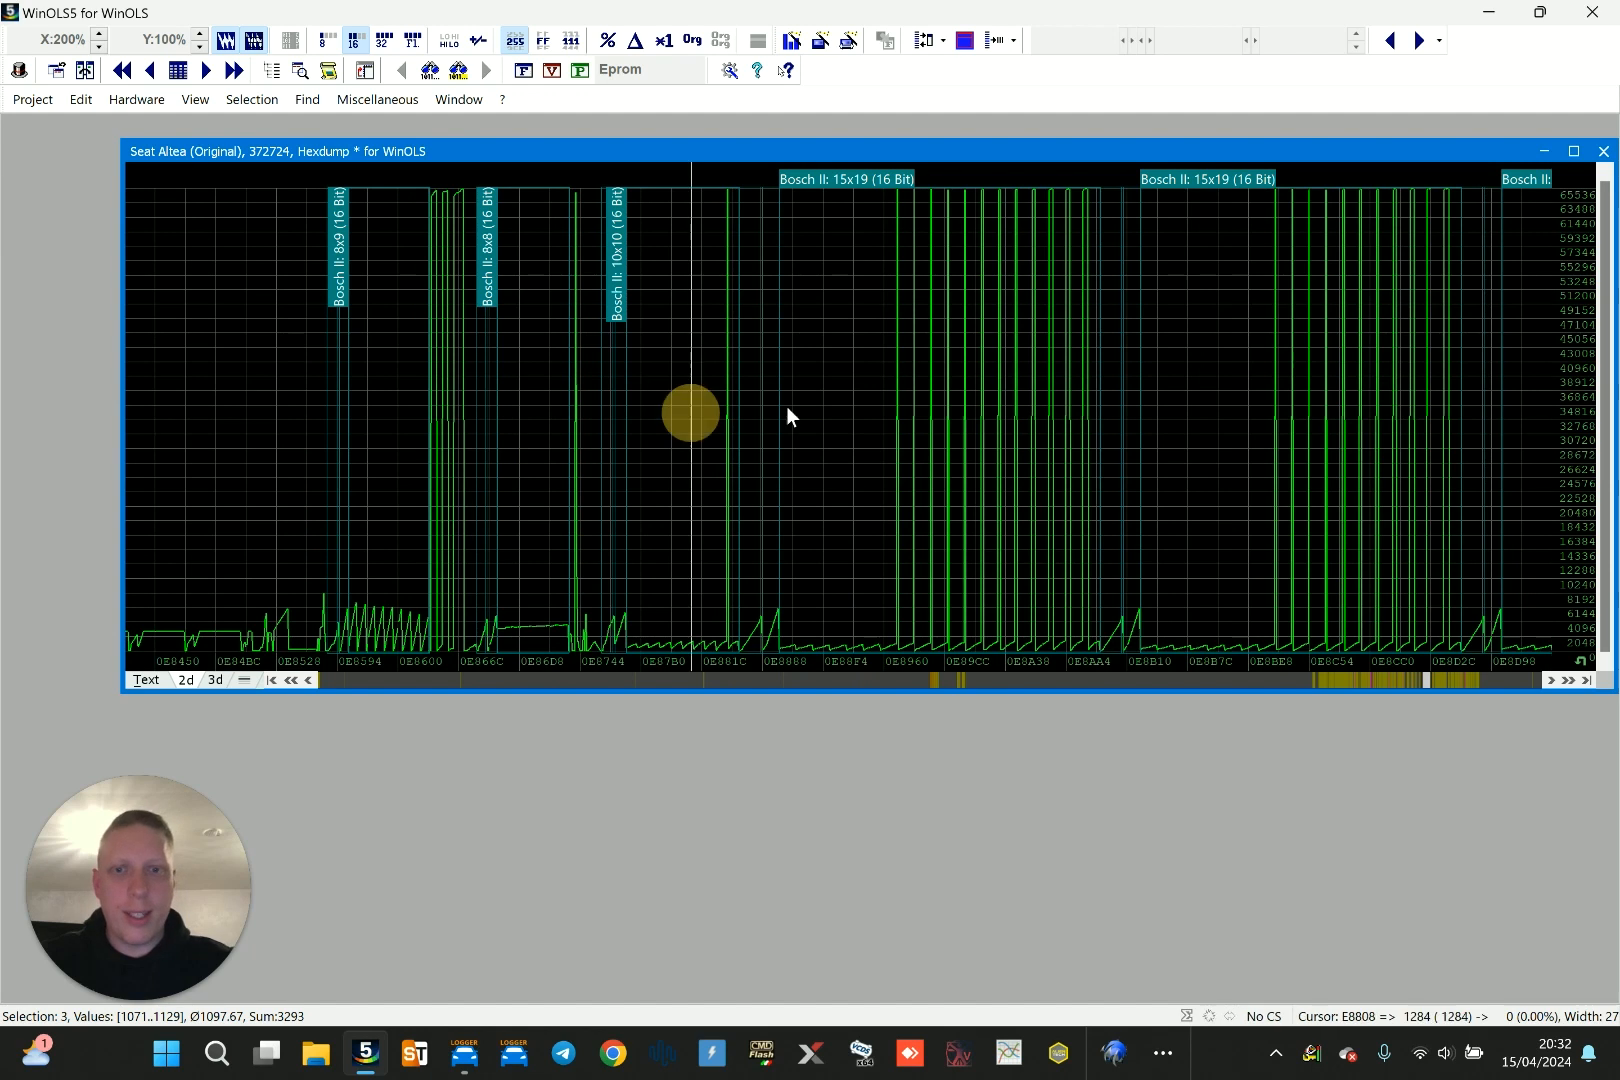
{"action": "left_click", "coordinate": [1198, 389]}
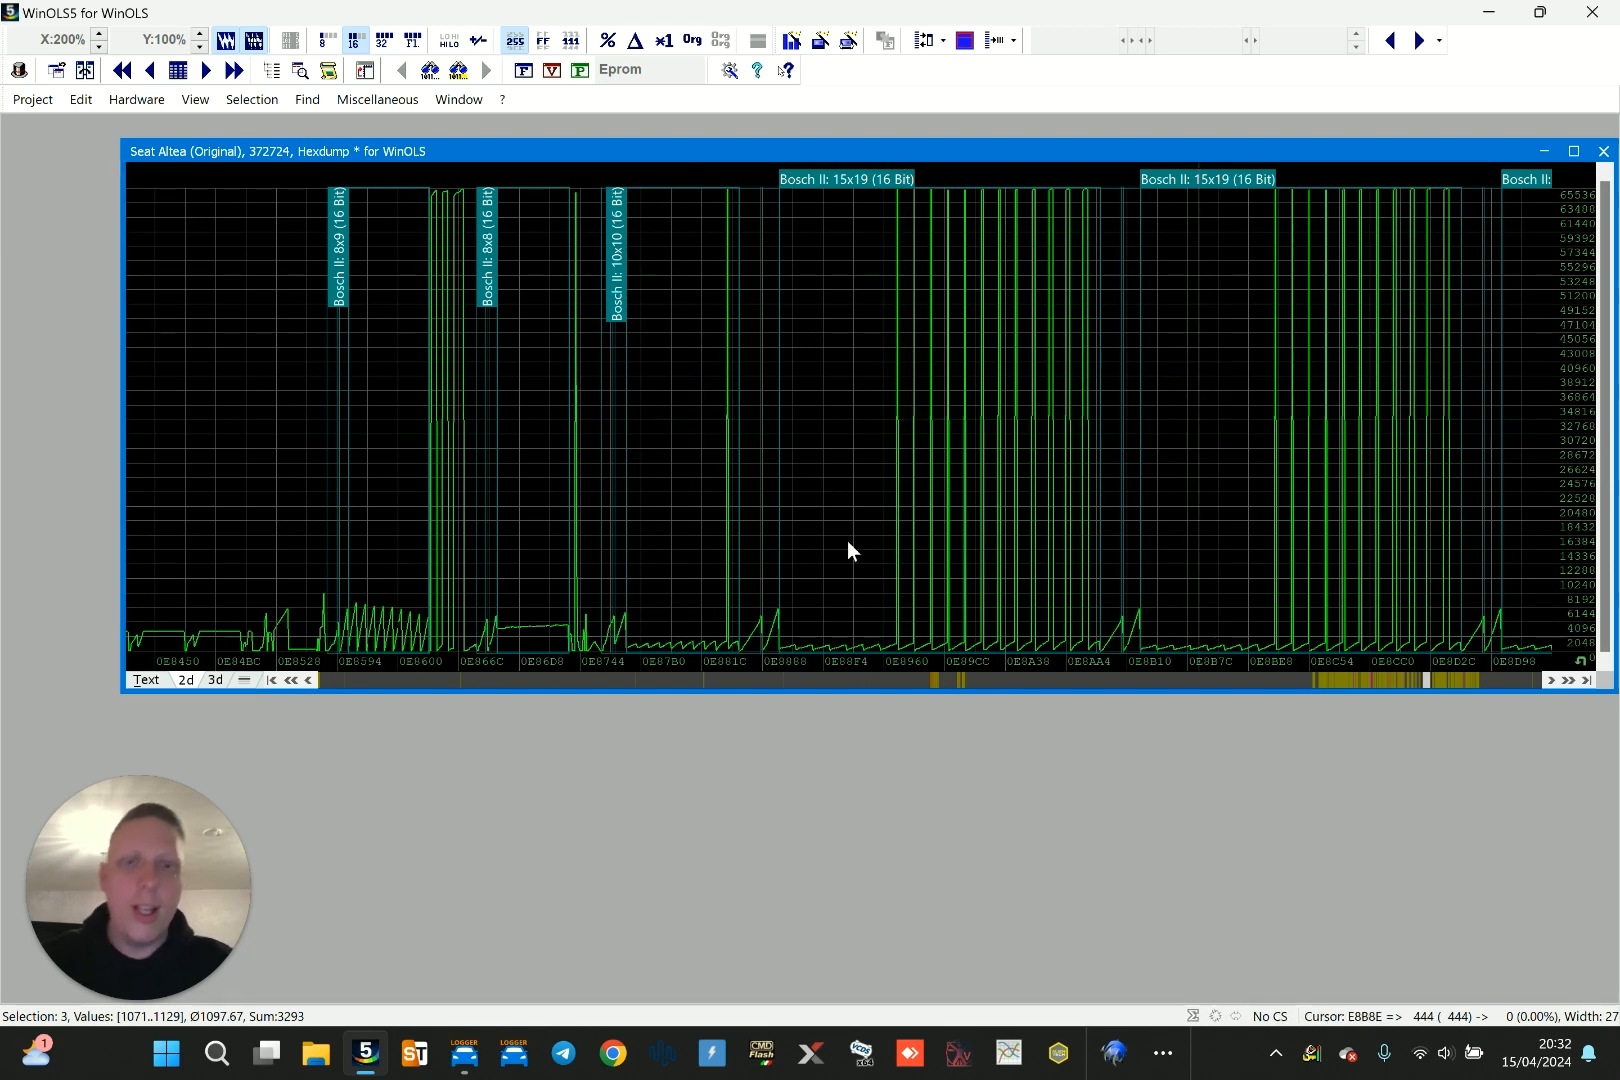
{"action": "key", "text": "Page_Down"}
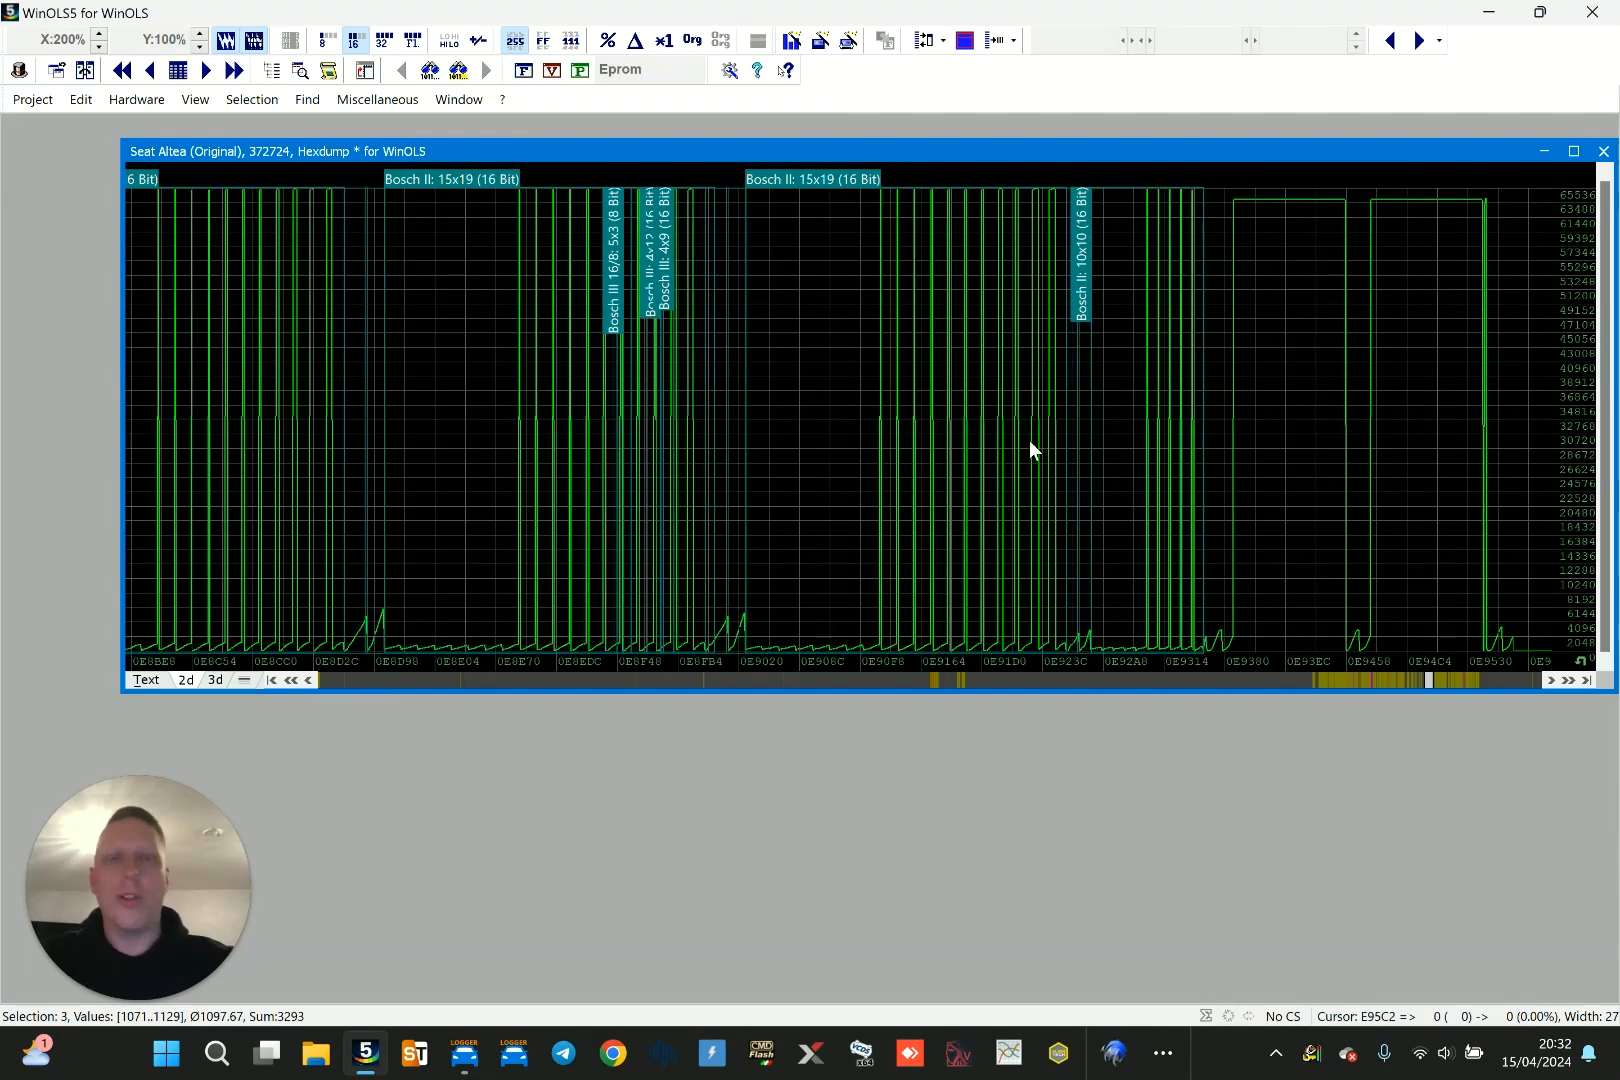
{"action": "key", "text": "Page_Down"}
{"action": "key", "text": "Page_Down"}
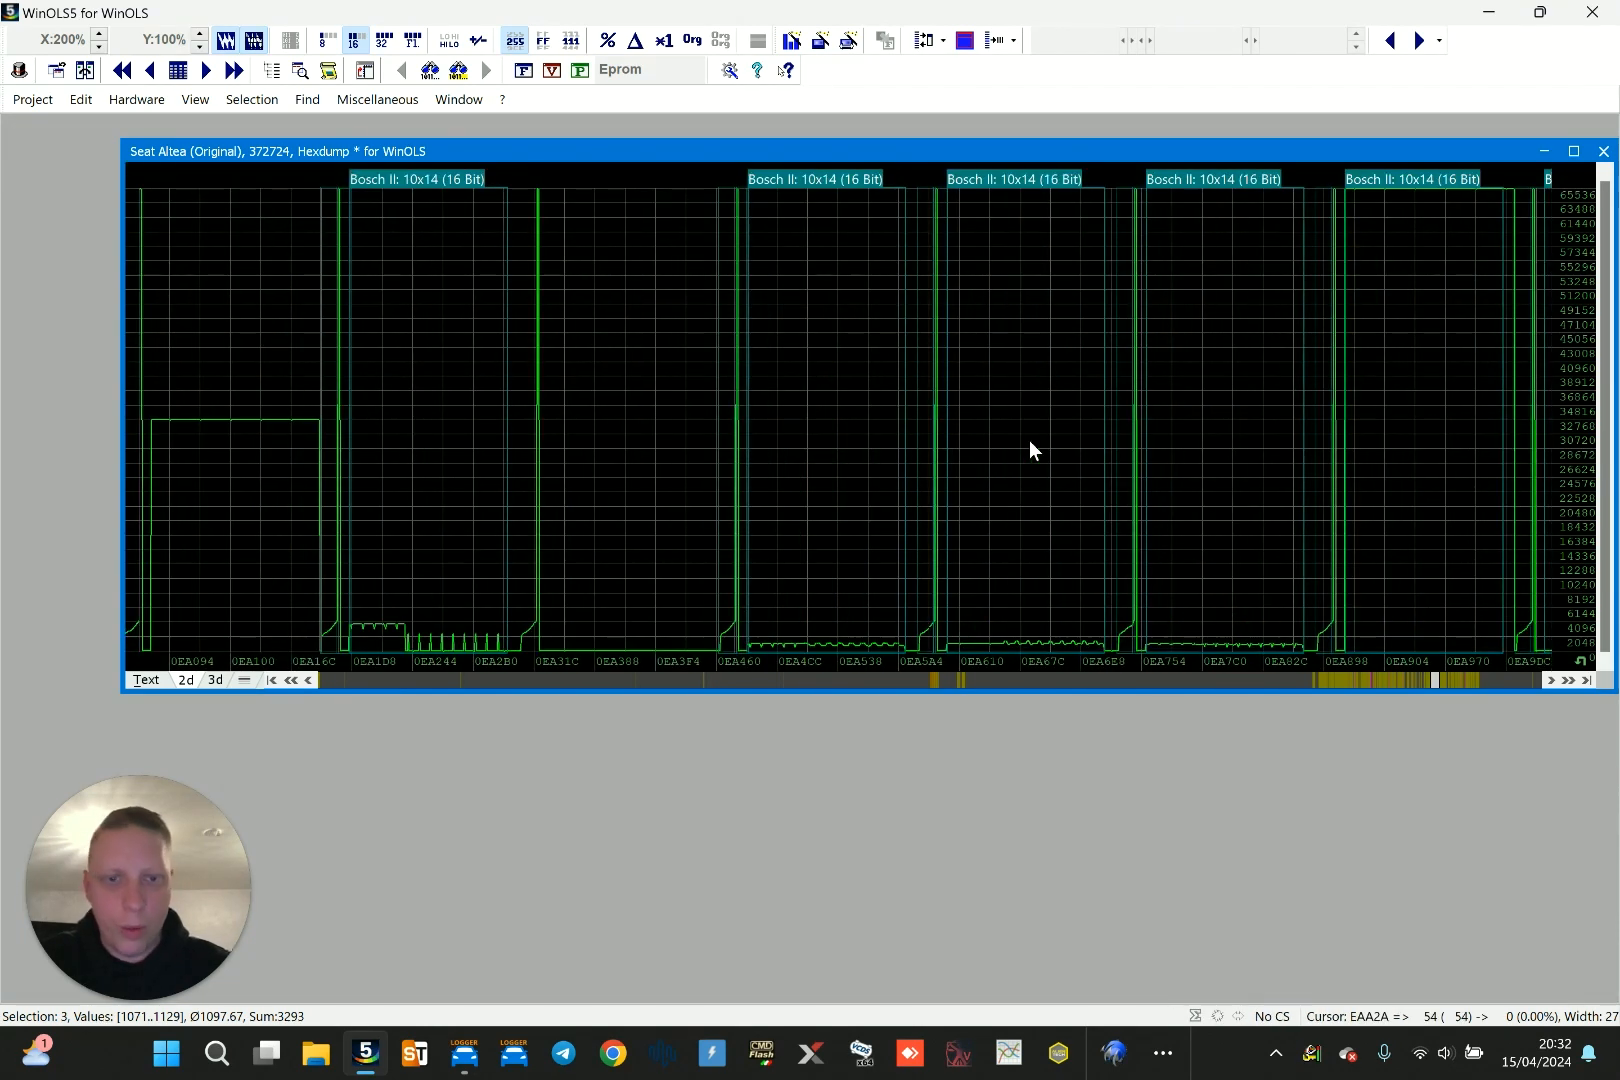
Find the Bosch II 13x16 map near 0ECE90 and inspect its curve
{"action": "key", "text": "Page_Down"}
{"action": "key", "text": "Page_Down"}
{"action": "key", "text": "Page_Down"}
{"action": "key", "text": "Page_Down"}
{"action": "key", "text": "Page_Down"}
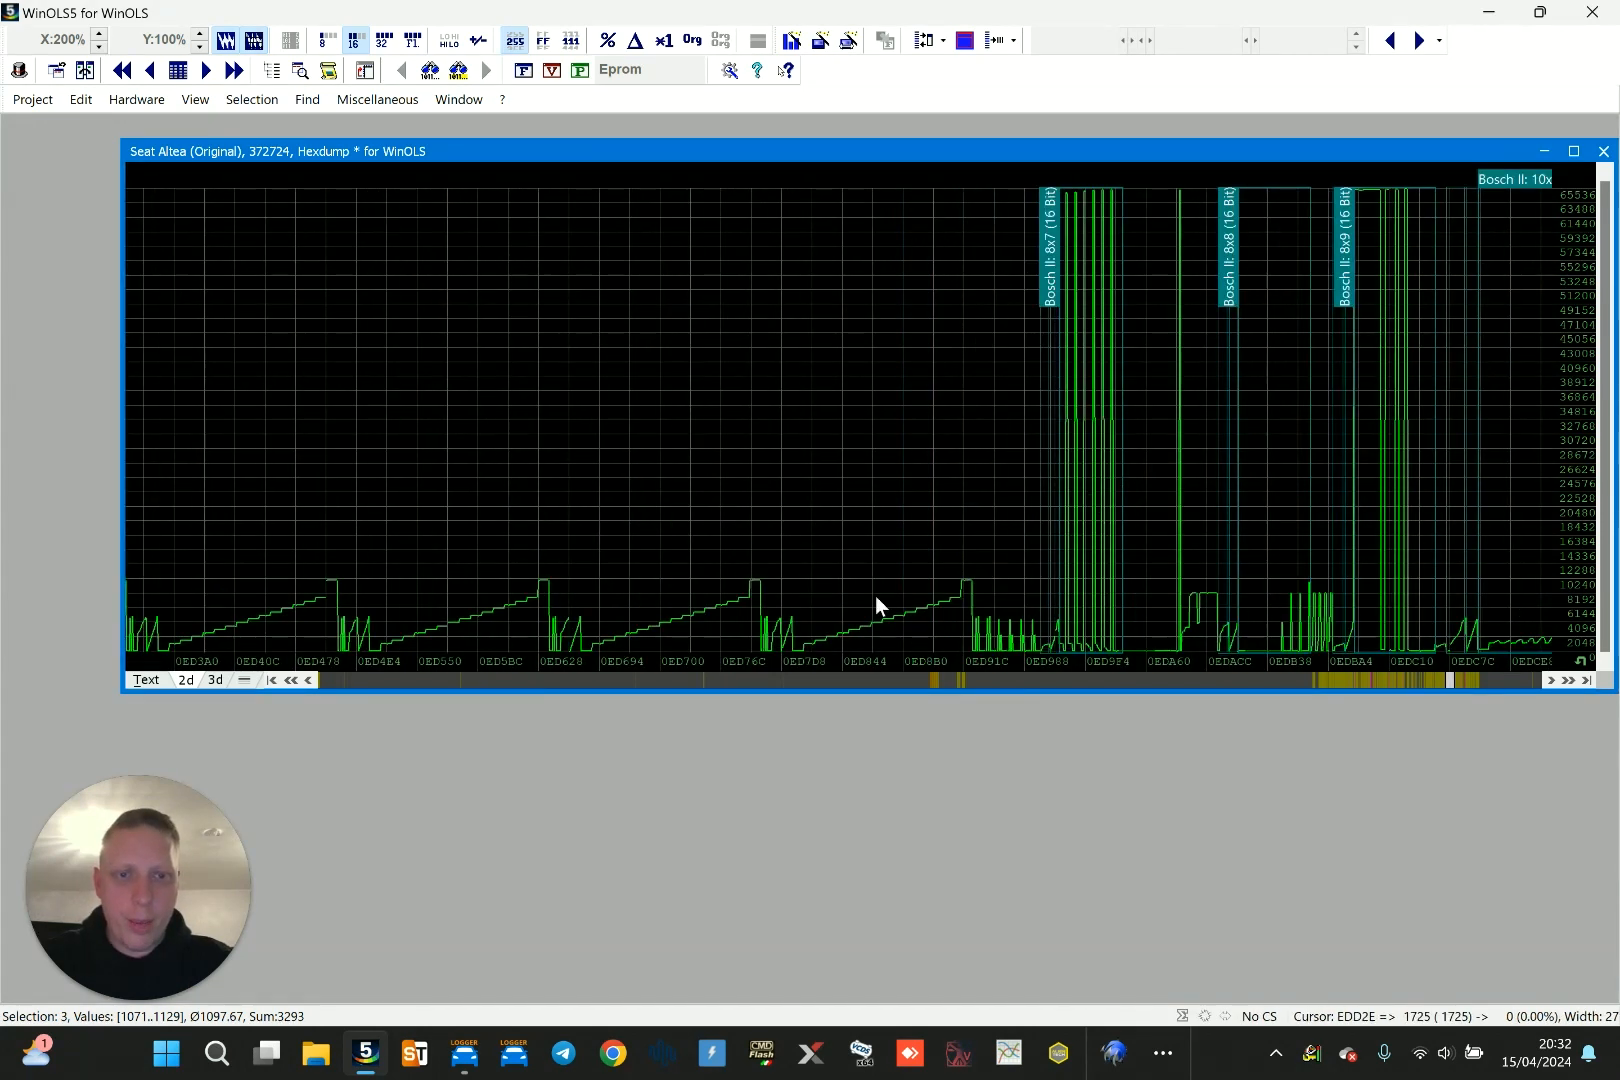
{"action": "left_click", "coordinate": [844, 680]}
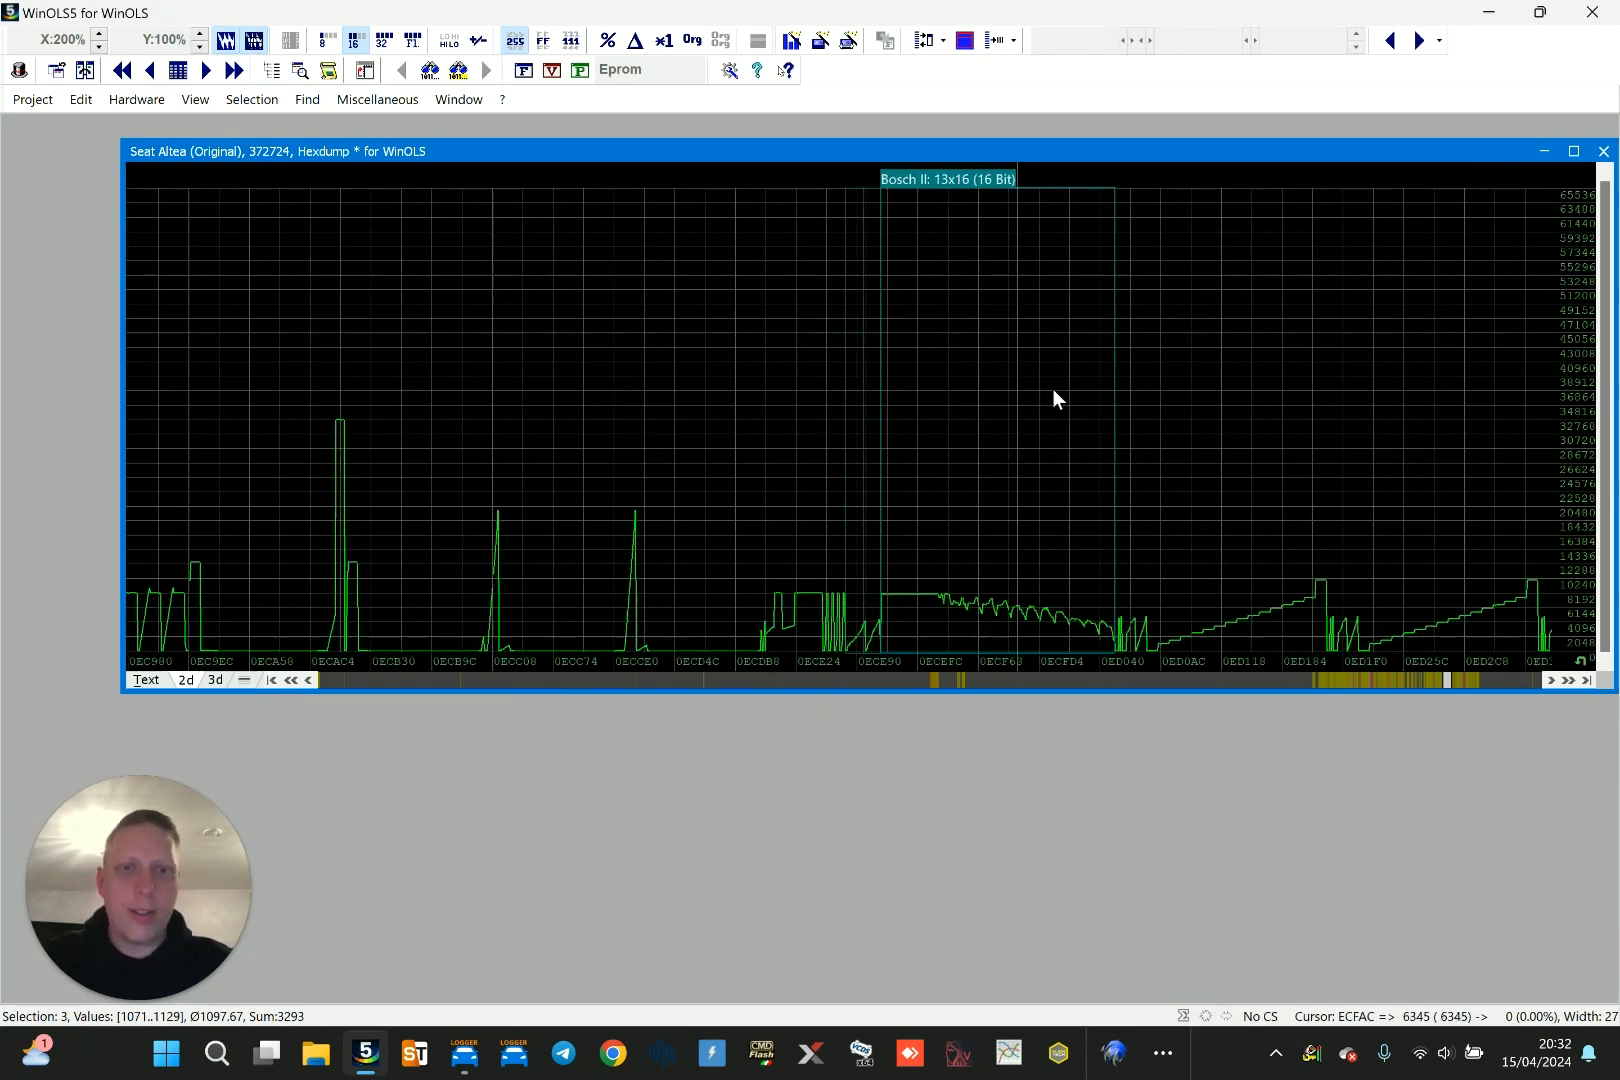
{"action": "scroll", "coordinate": [1053, 390], "scroll_direction": "down", "scroll_amount": 1}
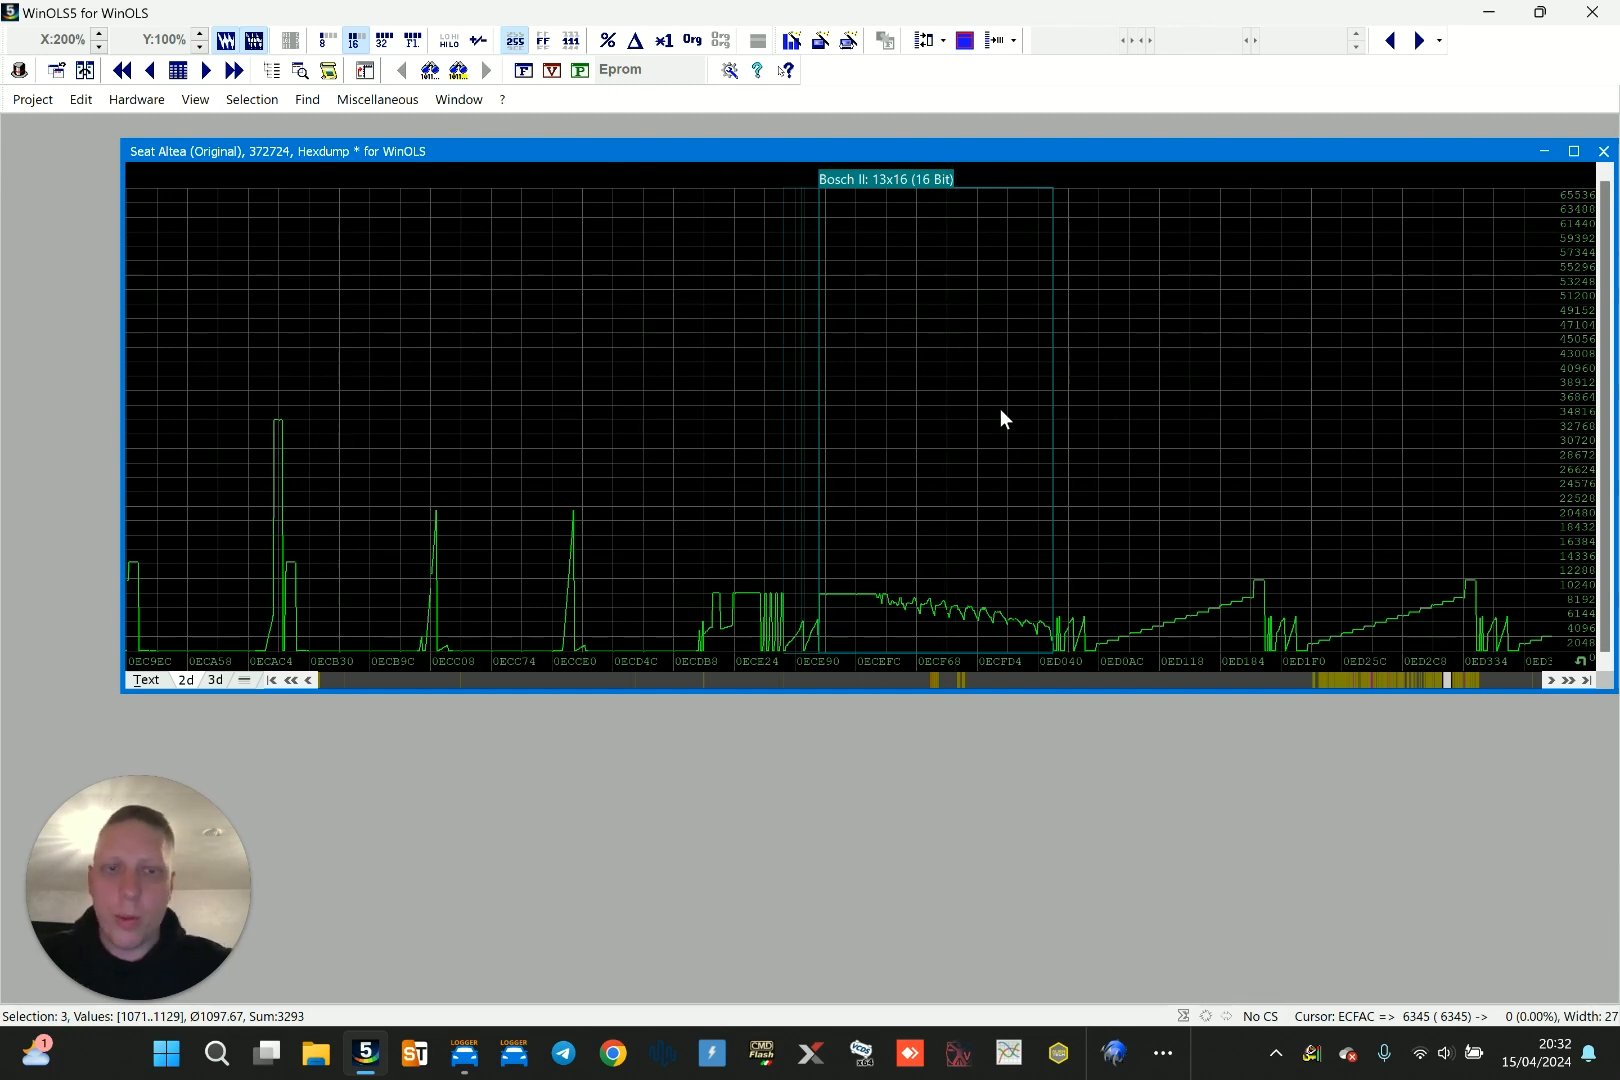
Inspect the Bosch II 10x16 and 10x10 maps and the adjoining similar curves between about 0EDCE8 and 0EDF70
{"action": "key", "text": "Page_Down"}
{"action": "key", "text": "Page_Down"}
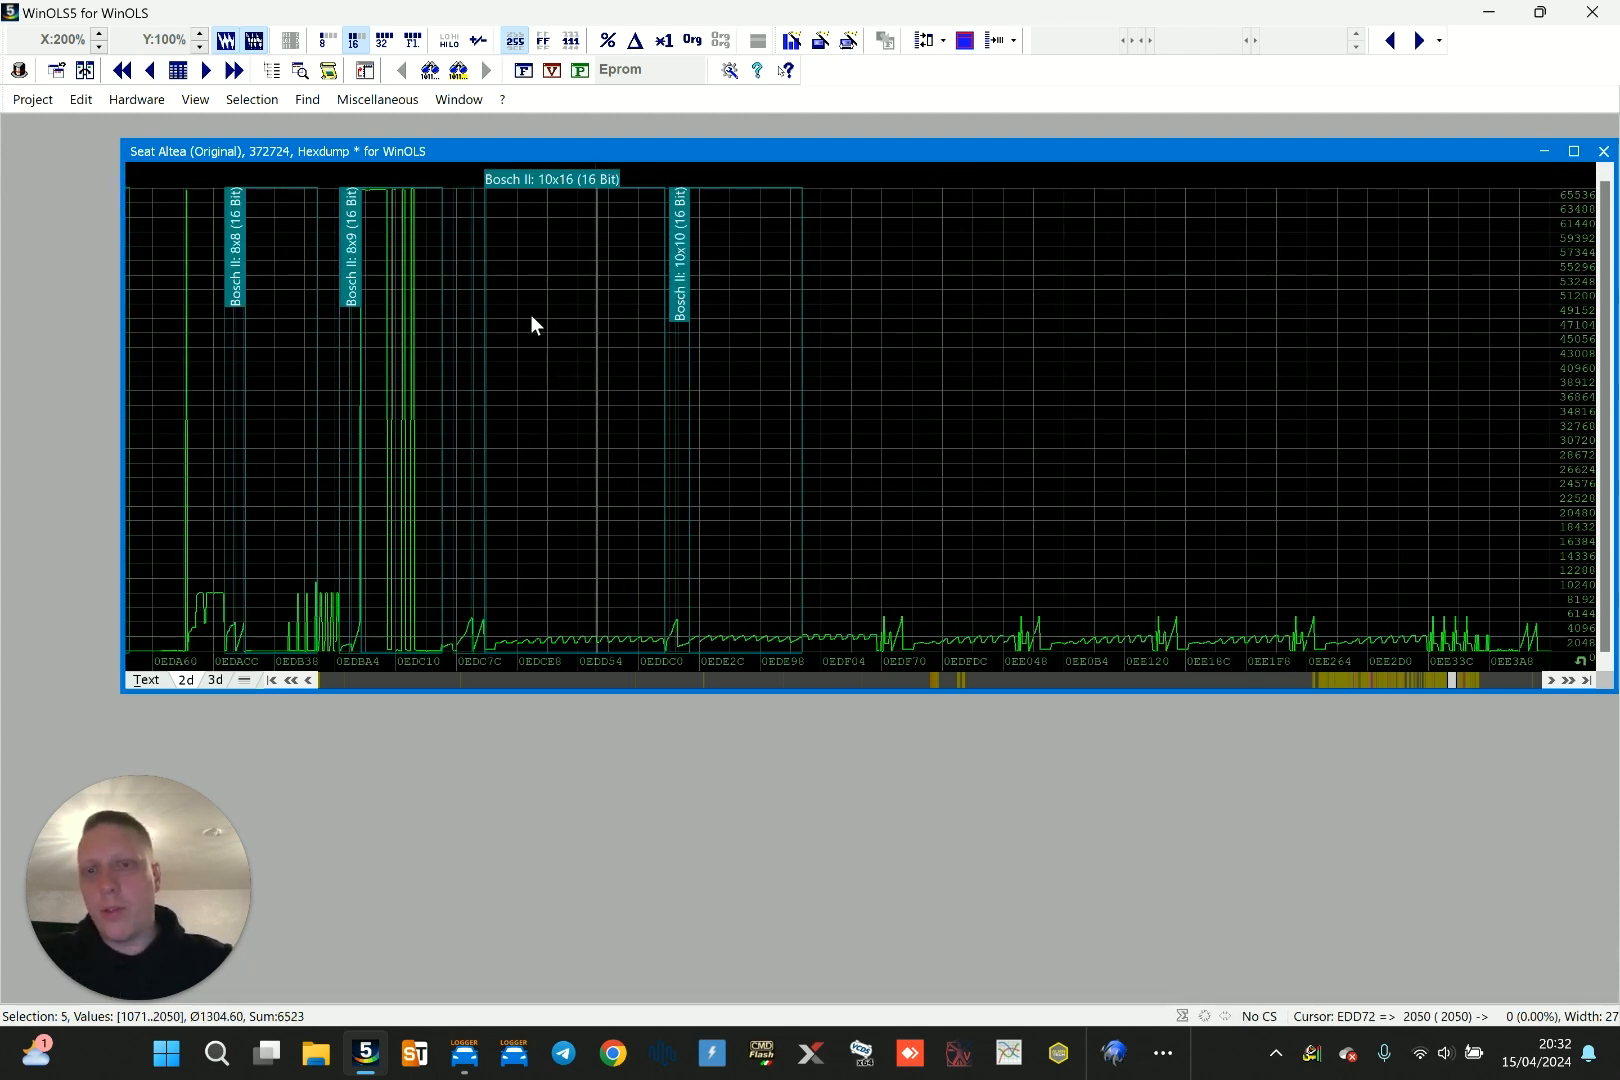
{"action": "key", "text": "ctrl+c"}
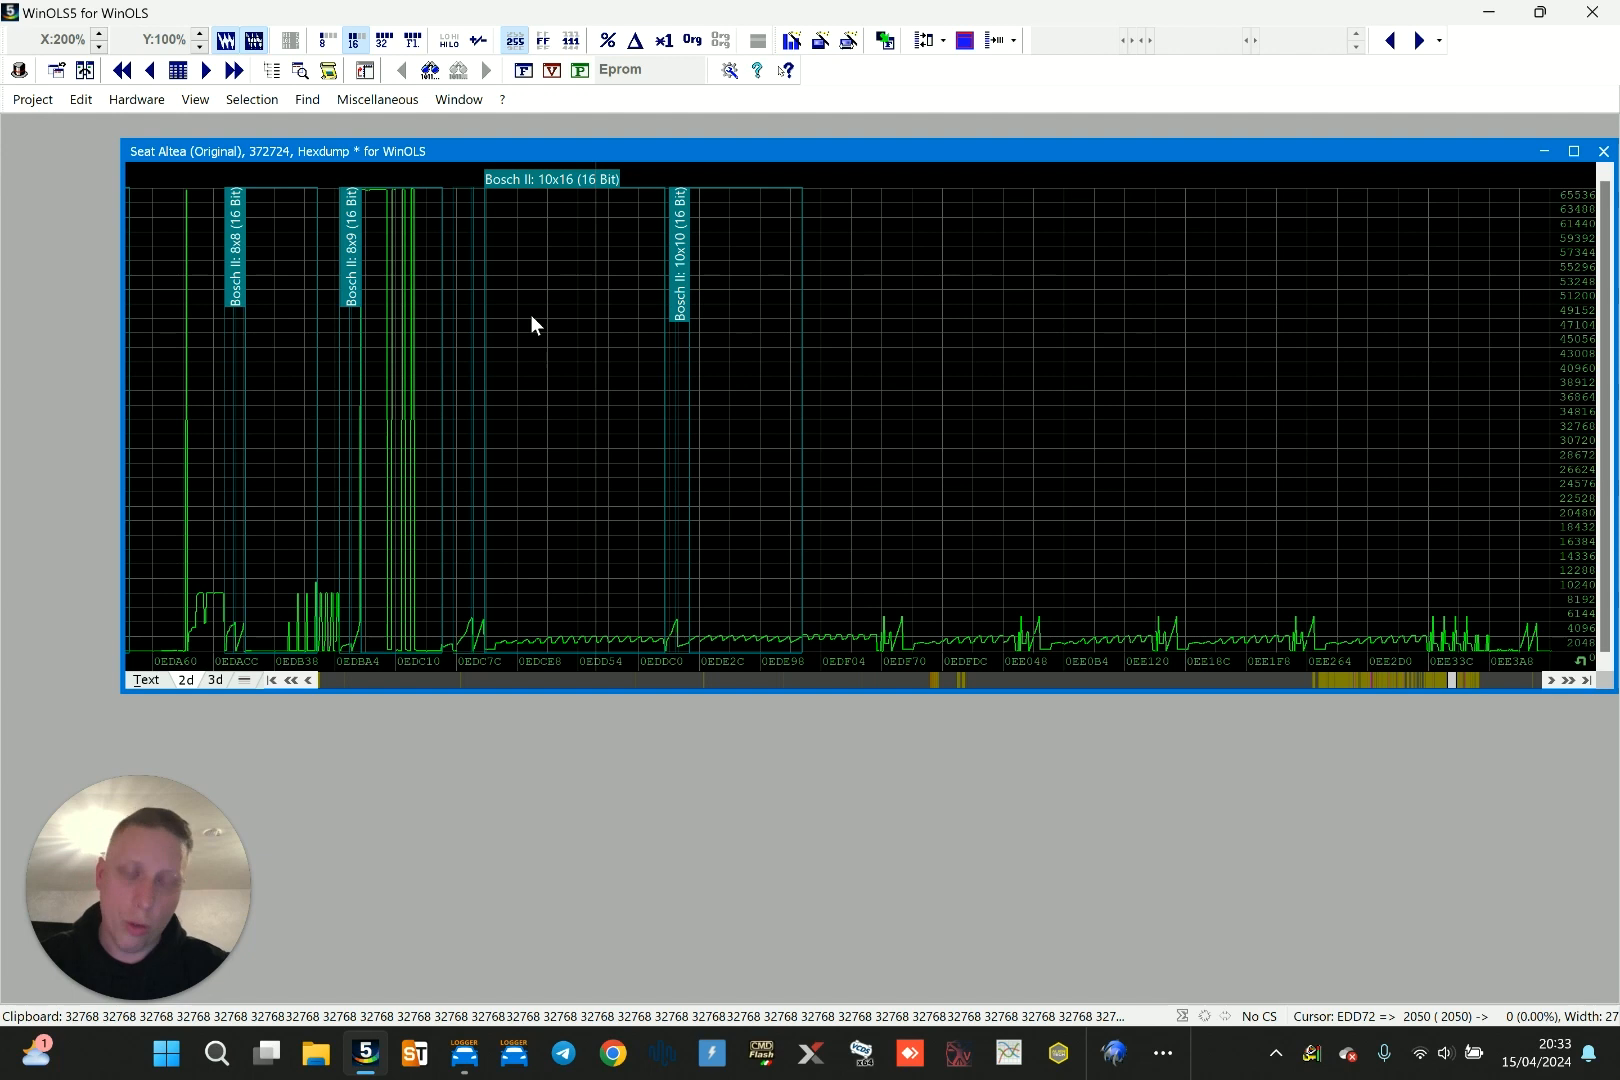
{"action": "left_click", "coordinate": [724, 345]}
{"action": "left_click", "coordinate": [877, 494]}
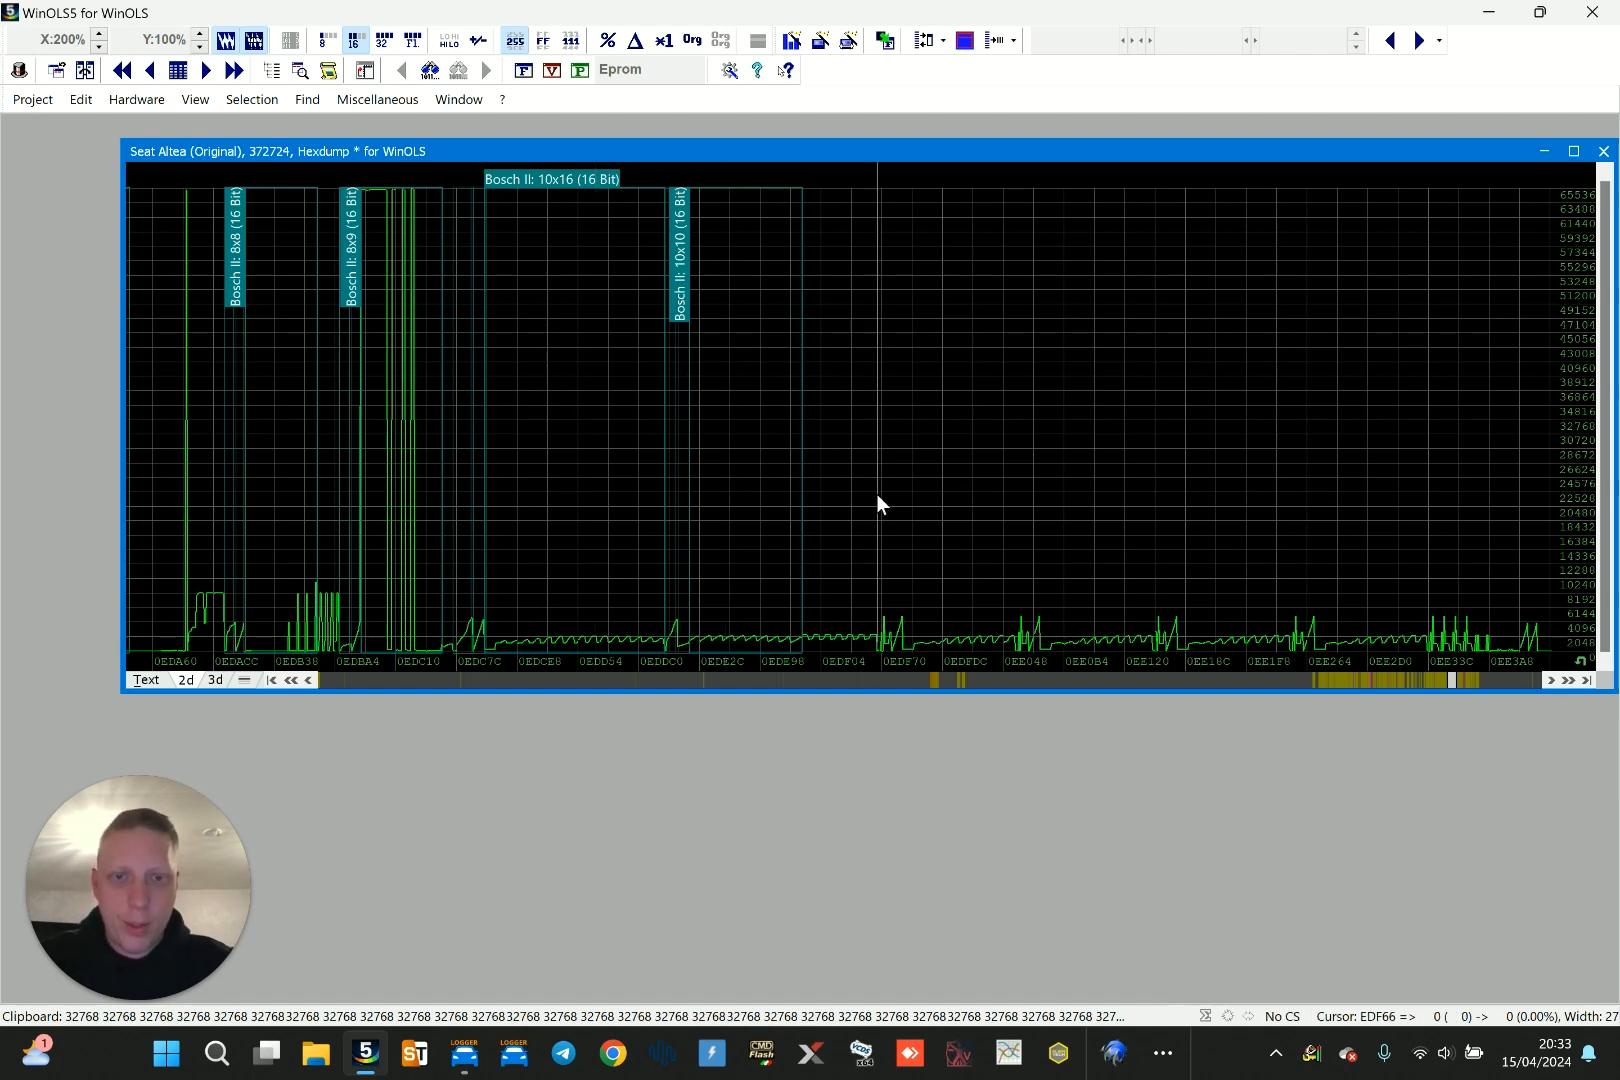
Examine the four consecutive Bosch II 10x10 maps from 0EE4EC and the pages following them up to the 16x12 maps
{"action": "key", "text": "Page_Down"}
{"action": "key", "text": "Page_Down"}
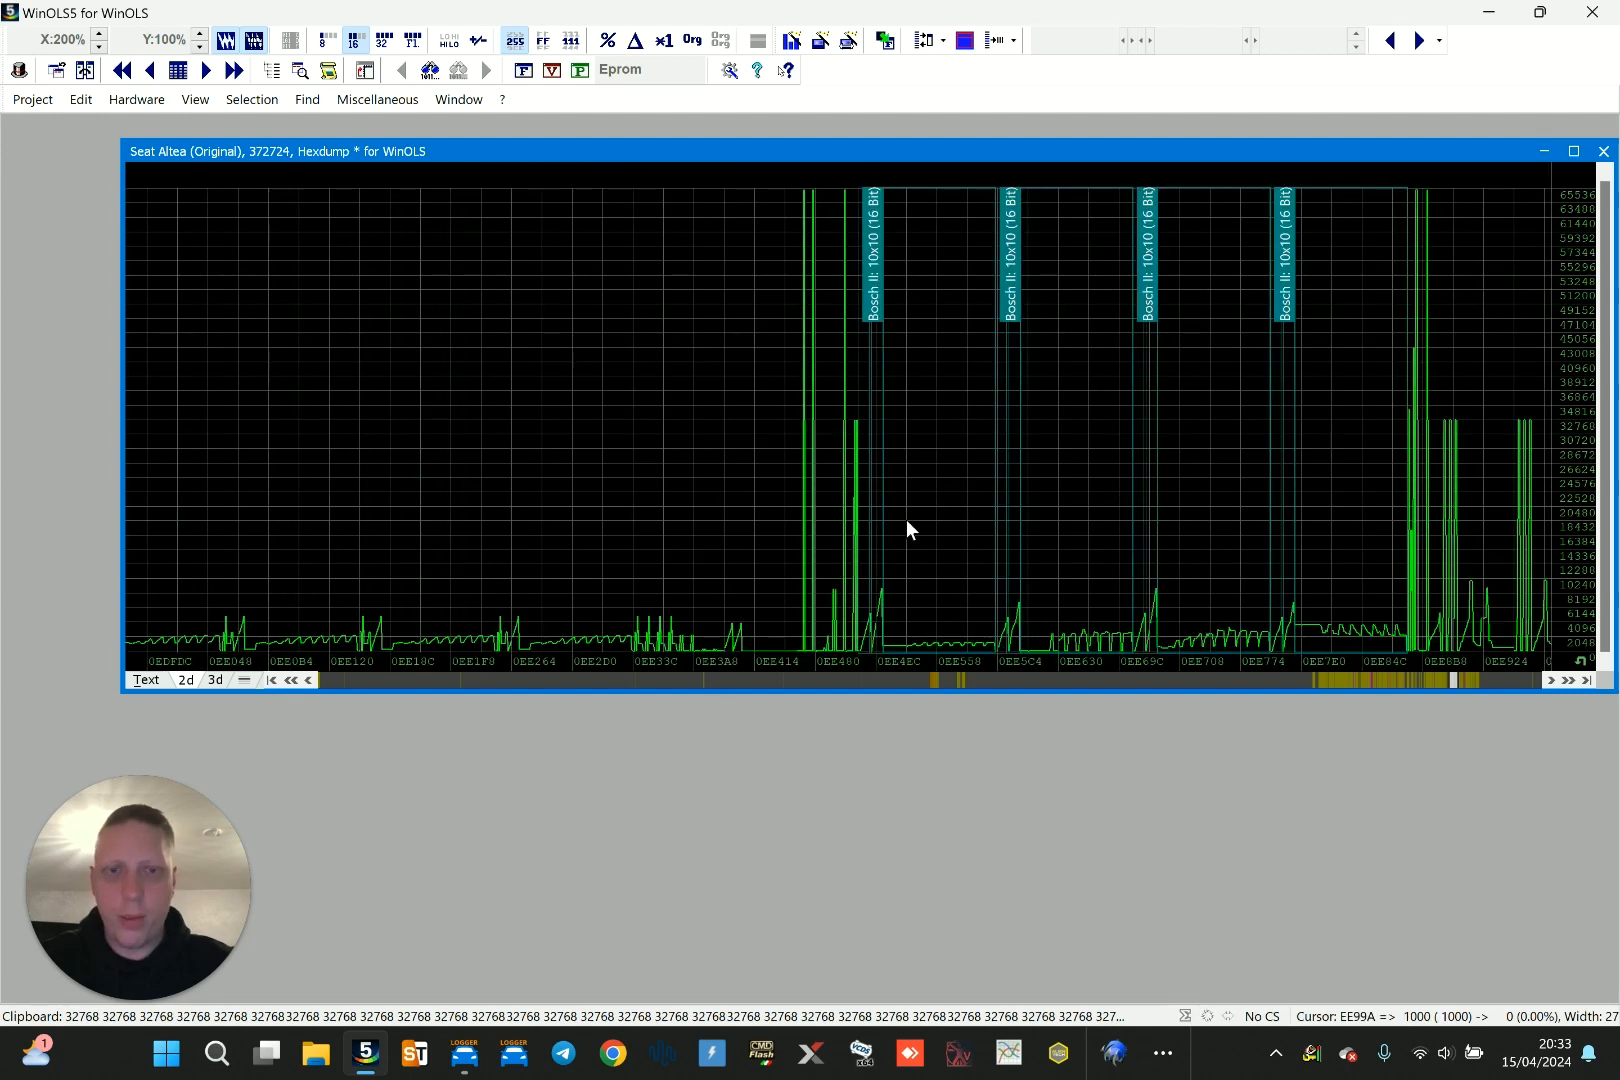
{"action": "key", "text": "Page_Down"}
{"action": "key", "text": "Page_Down"}
{"action": "key", "text": "Page_Down"}
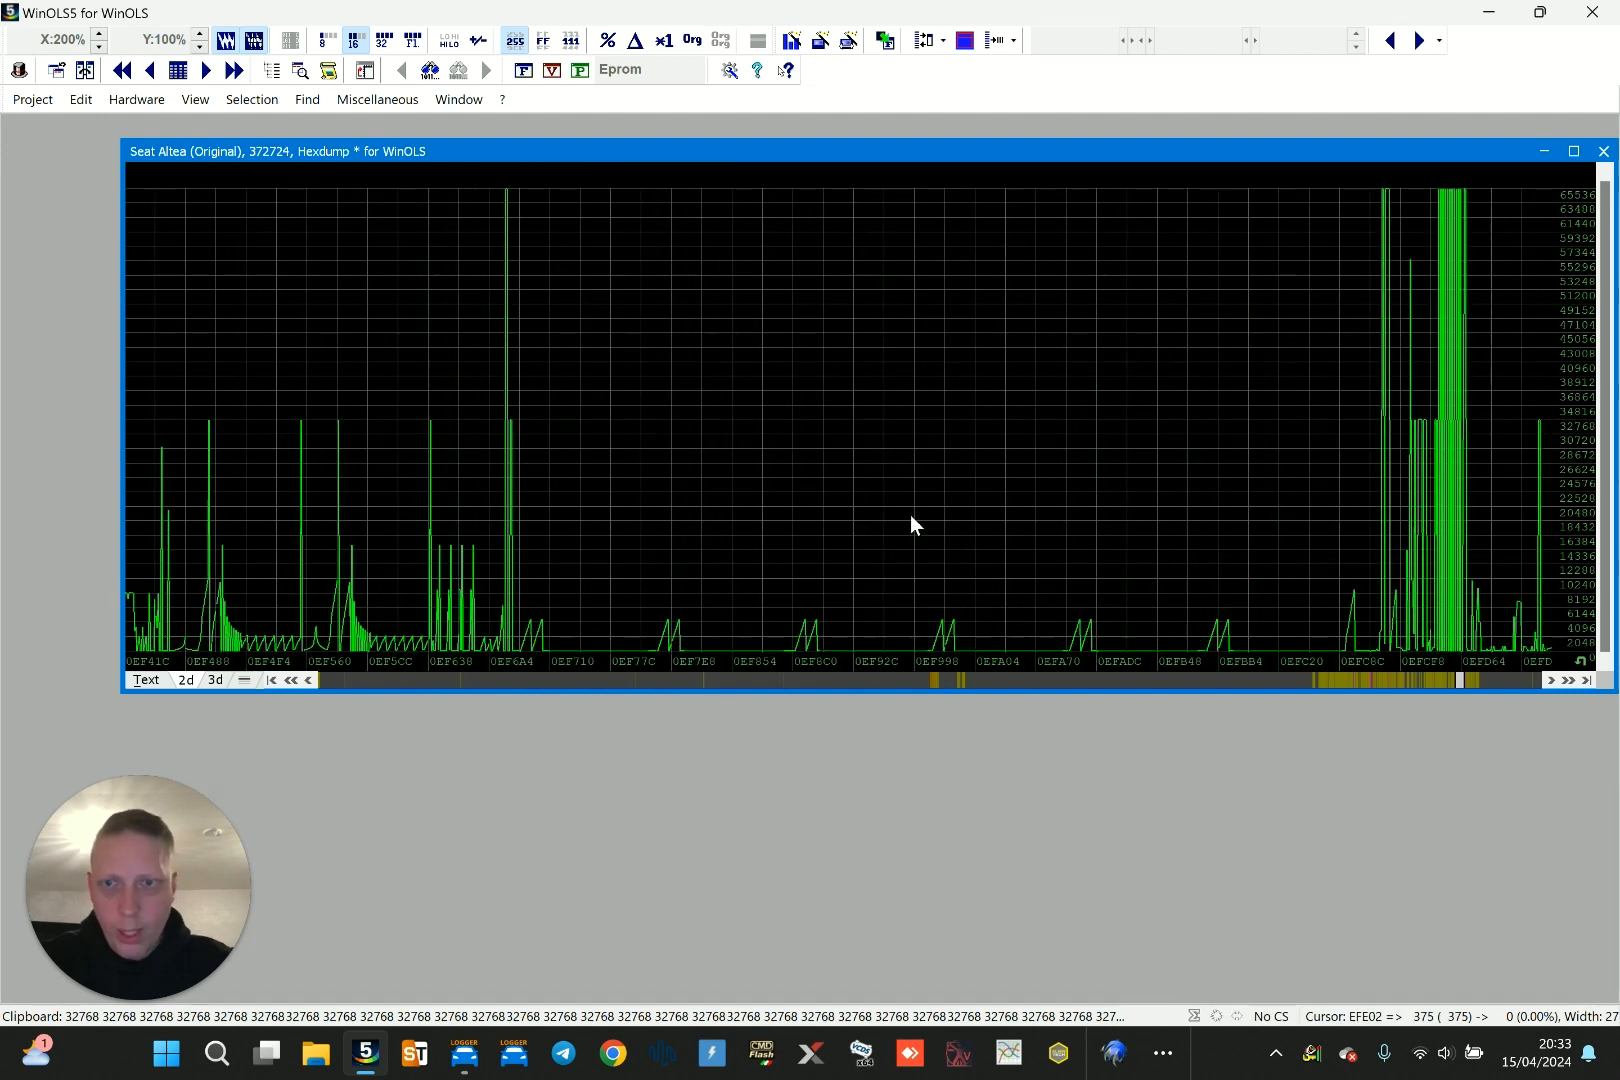
{"action": "key", "text": "Page_Up"}
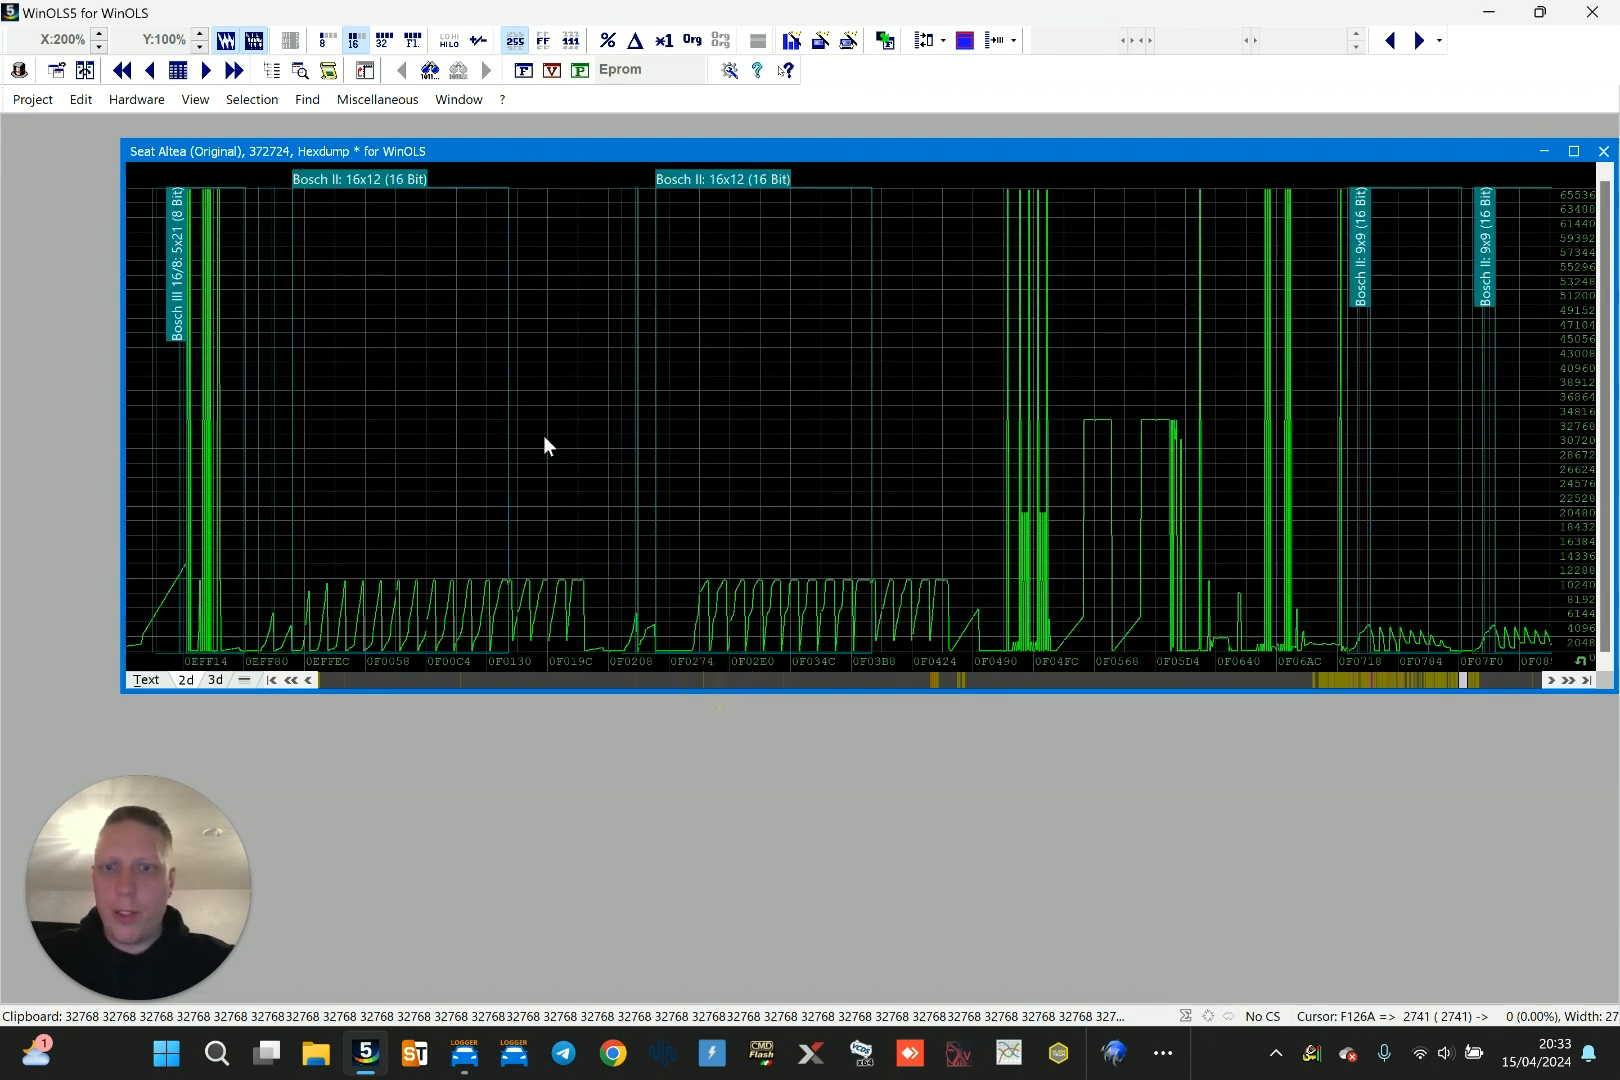
Inspect the two Bosch II 16x12 maps near 0F0058 and the two 9x9 maps between about 0F0718 and 0F085C
{"action": "left_click", "coordinate": [441, 355]}
{"action": "key", "text": "Page_Down"}
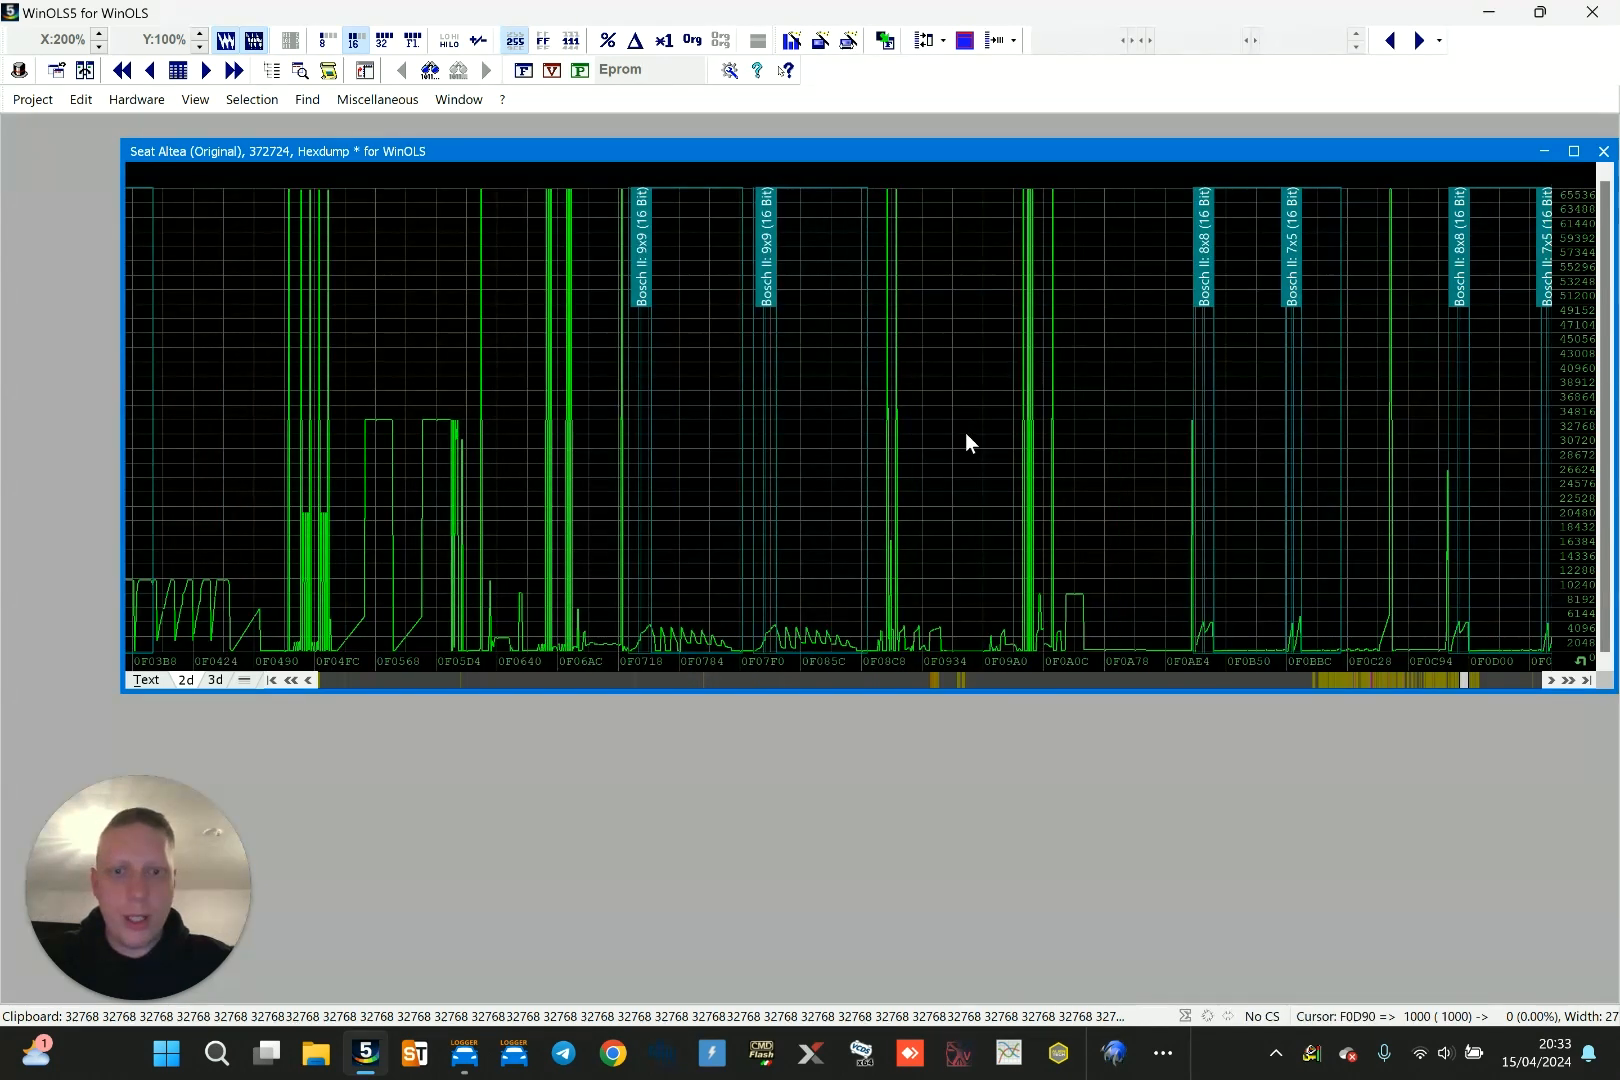
{"action": "left_click", "coordinate": [730, 416]}
{"action": "left_click", "coordinate": [853, 390]}
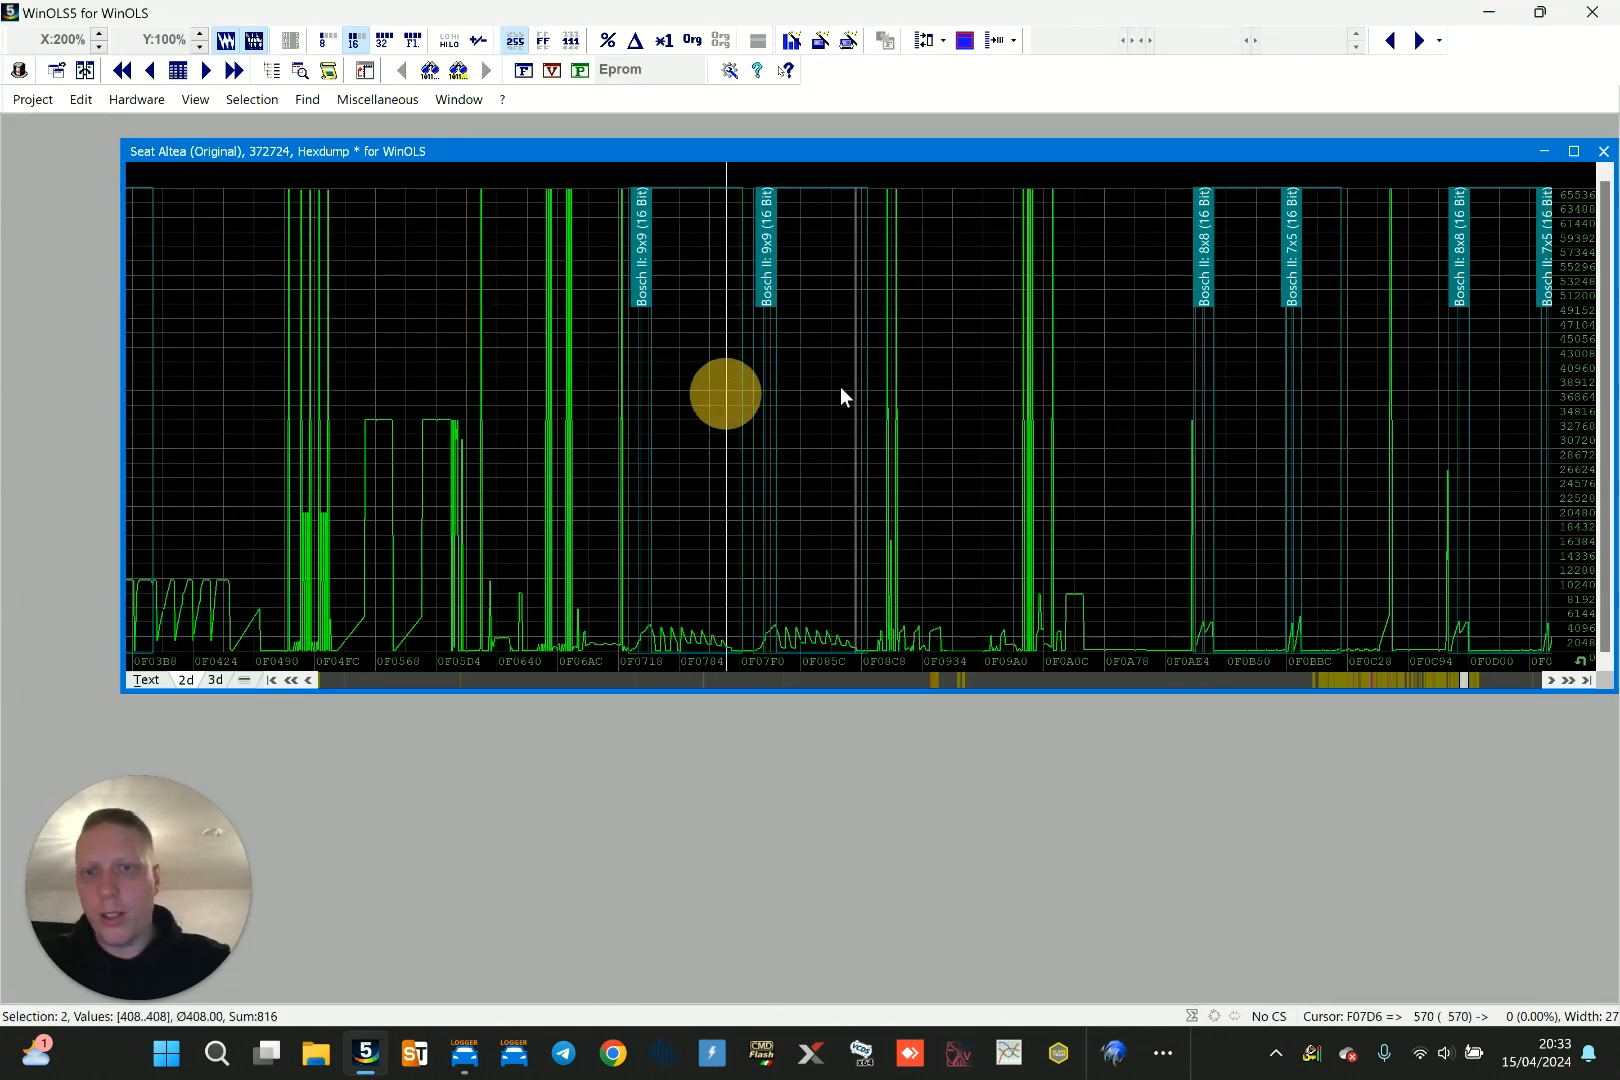
Examine the remaining pages past the Bosch II 16x10 (8 Bit) map near 0F2A1C to the empty area around 0F3D18
{"action": "key", "text": "Page_Down"}
{"action": "key", "text": "Page_Down"}
{"action": "key", "text": "Page_Down"}
{"action": "key", "text": "Page_Down"}
{"action": "key", "text": "Page_Down"}
{"action": "key", "text": "Page_Down"}
{"action": "key", "text": "Page_Down"}
{"action": "key", "text": "Page_Down"}
{"action": "key", "text": "Page_Down"}
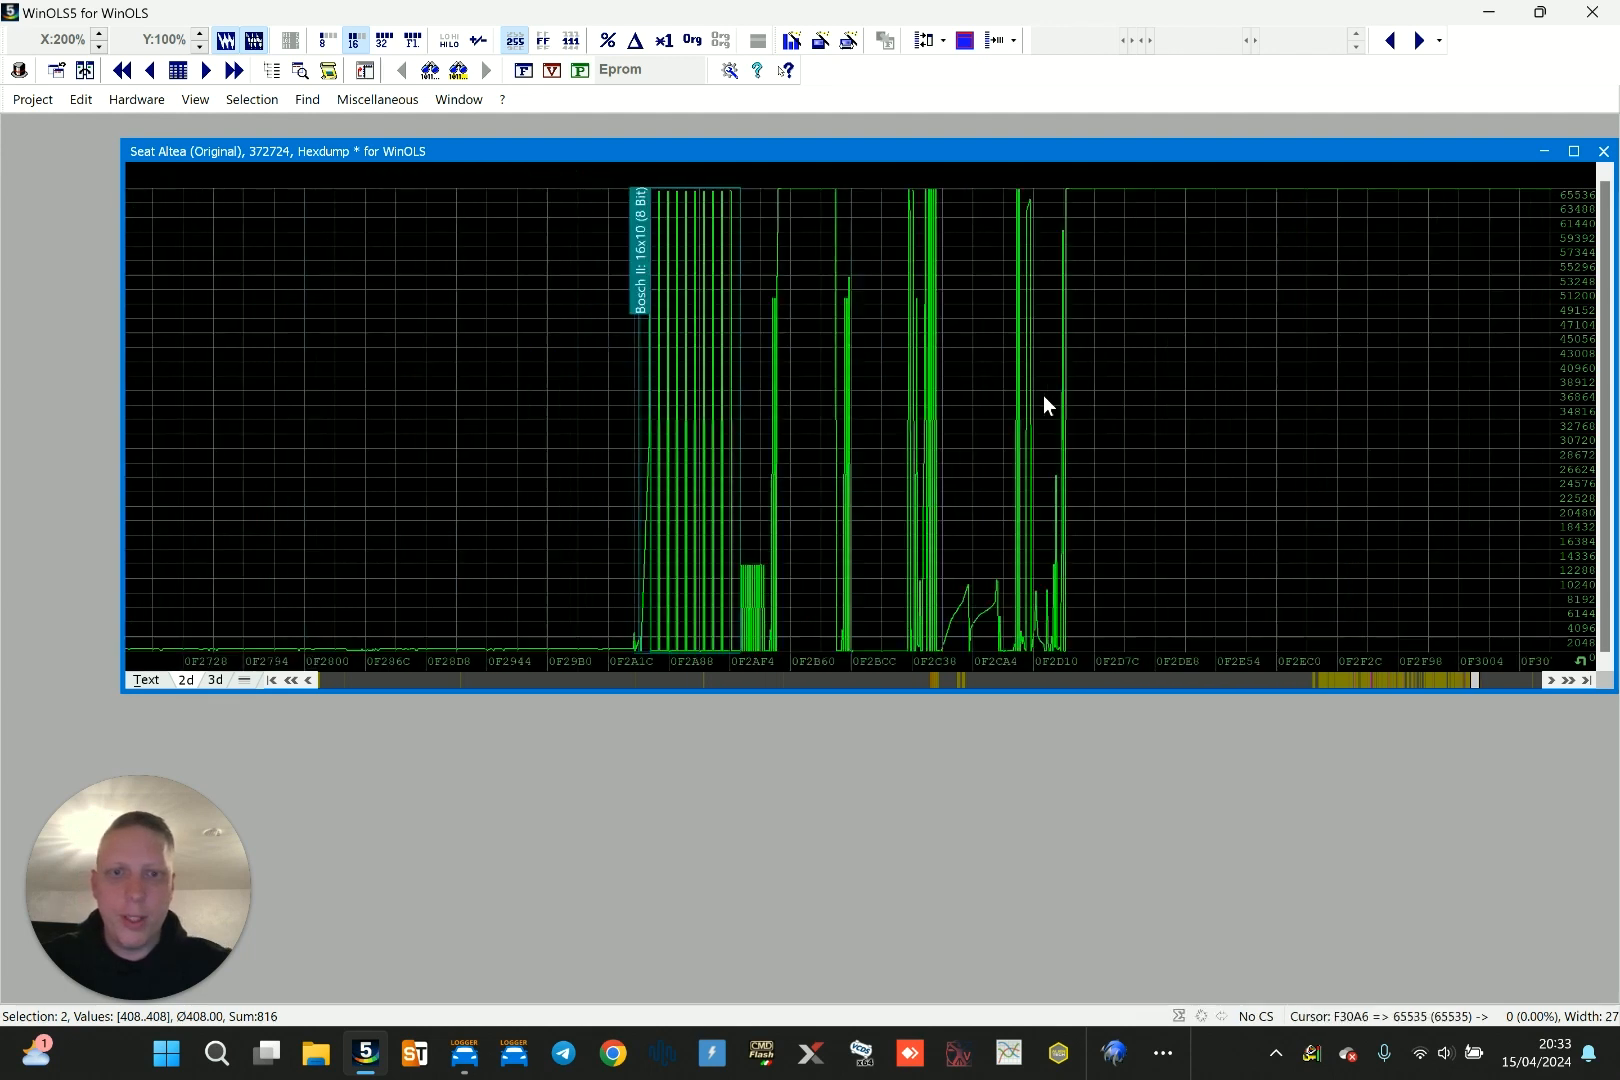
{"action": "left_click", "coordinate": [1482, 676]}
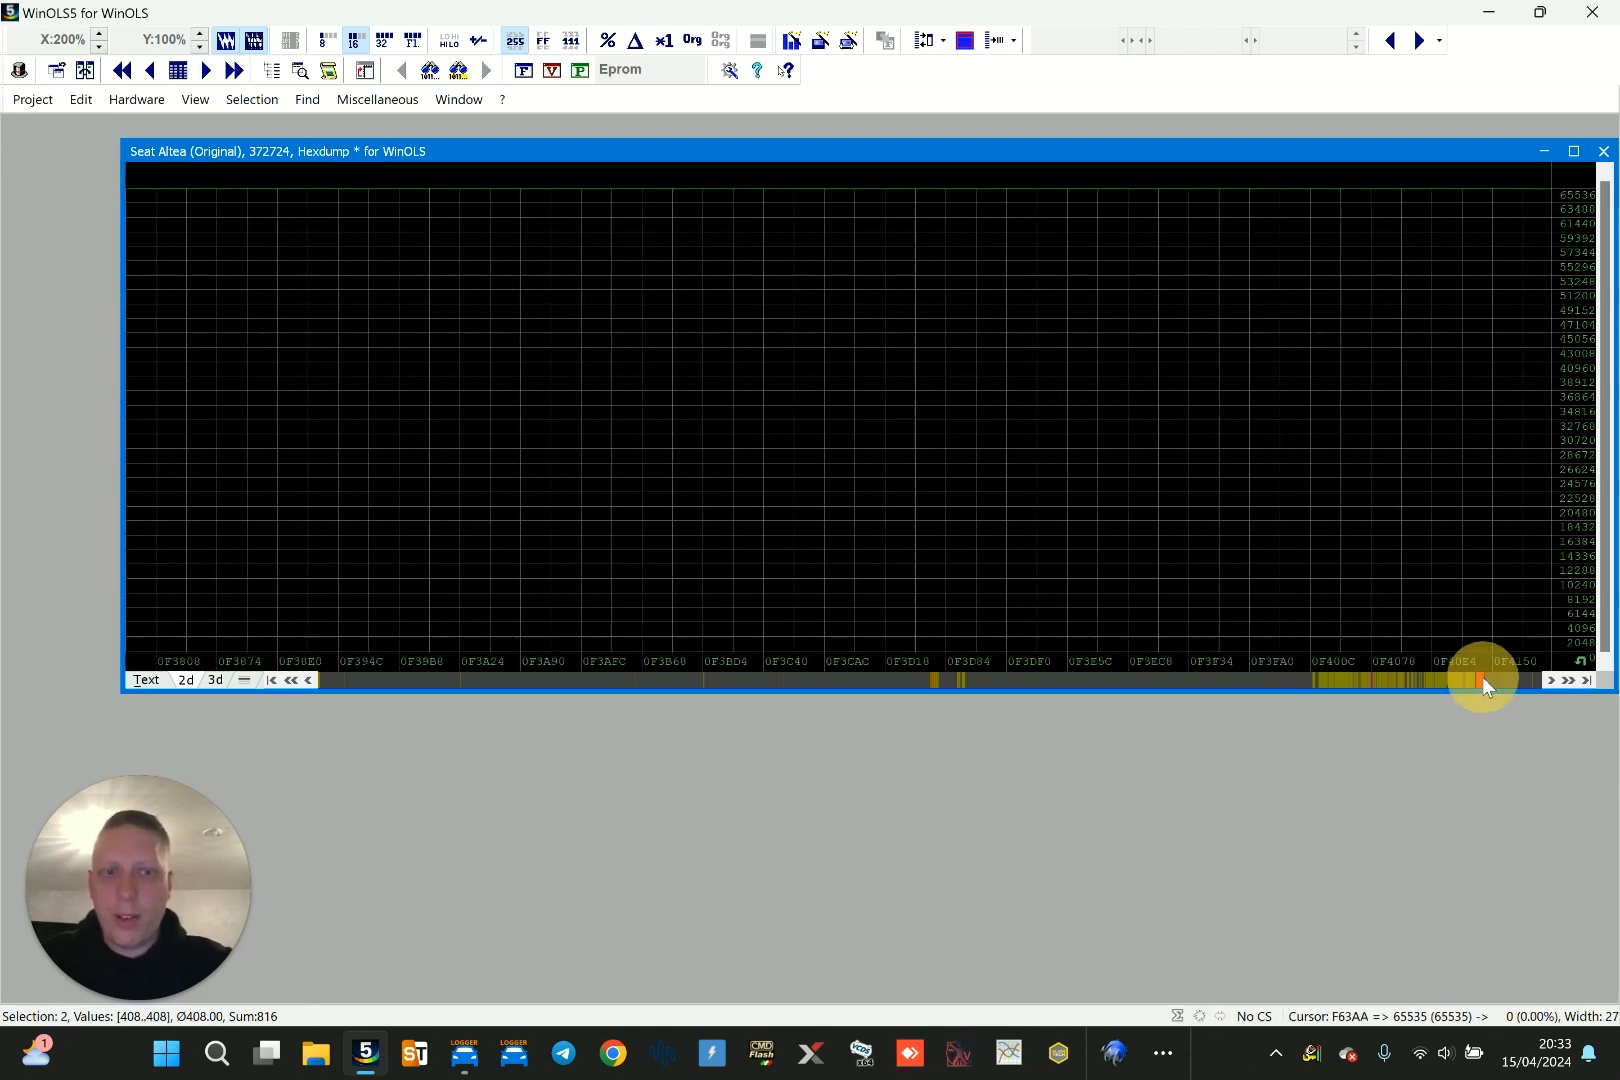
Go back to the Bosch II 29x4 maps near 0F1354 and highlight the dense data block between about 0F1A14 and 0F1B58 for inspection
{"action": "left_click", "coordinate": [1414, 678]}
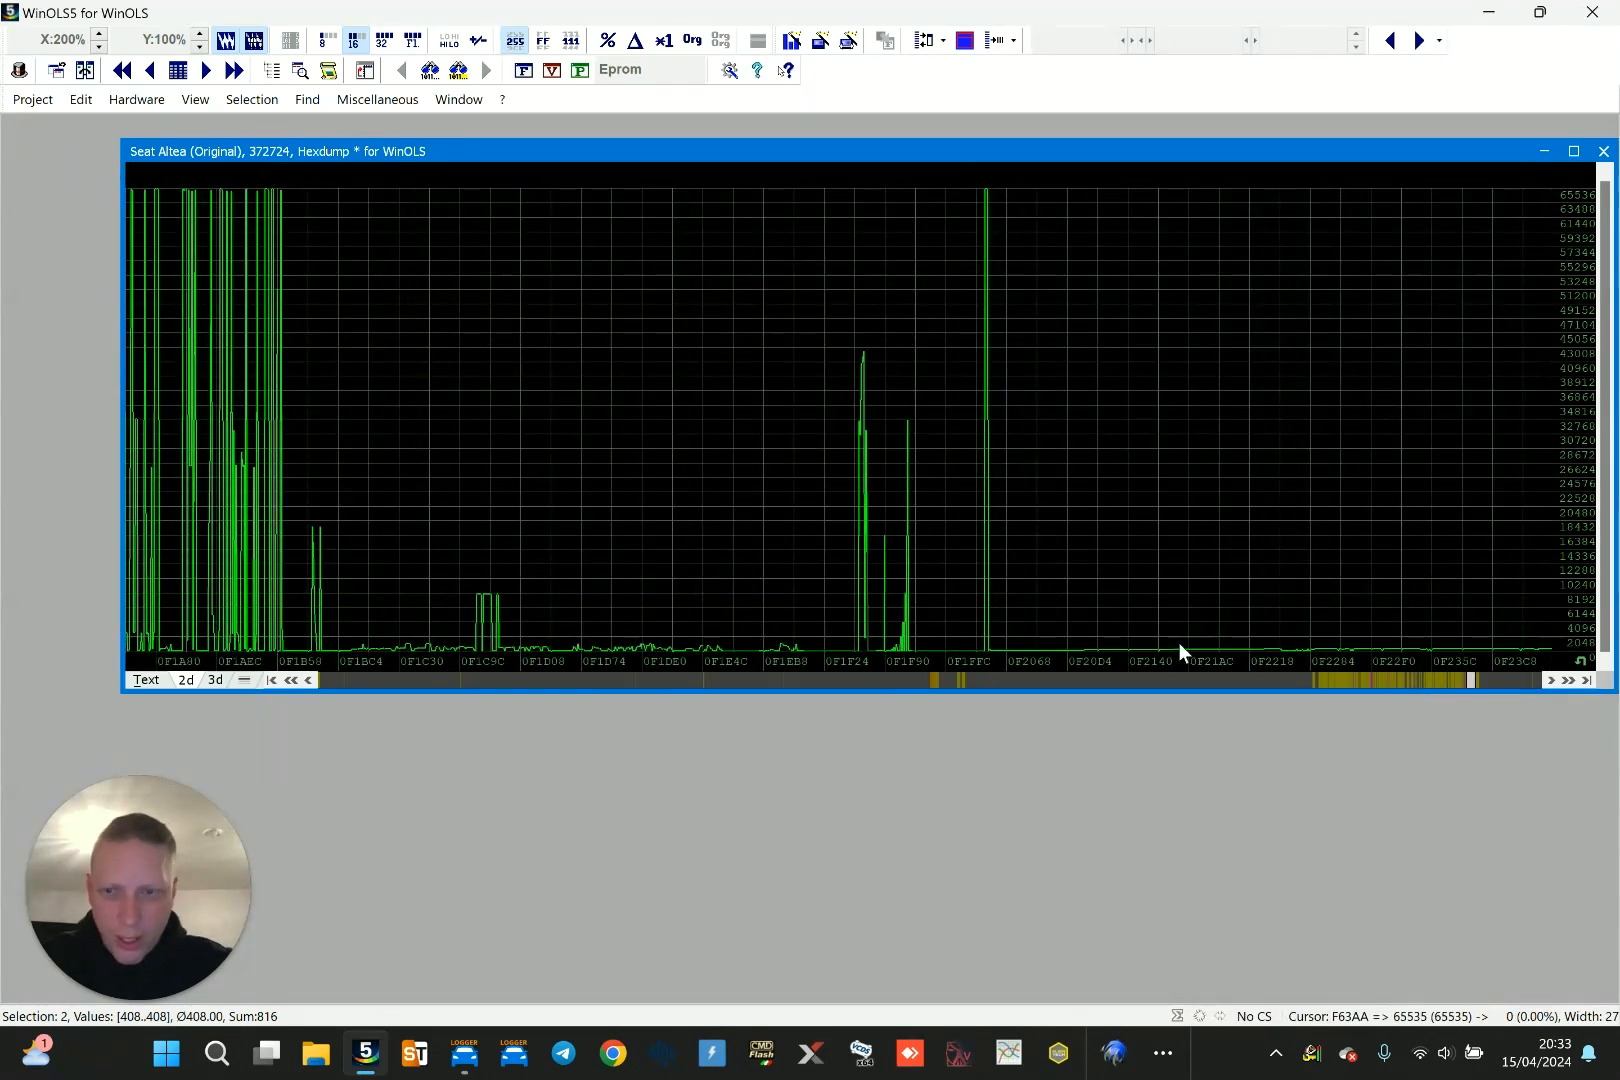
{"action": "left_click", "coordinate": [1207, 679]}
{"action": "scroll", "coordinate": [1355, 513], "scroll_direction": "down", "scroll_amount": 2}
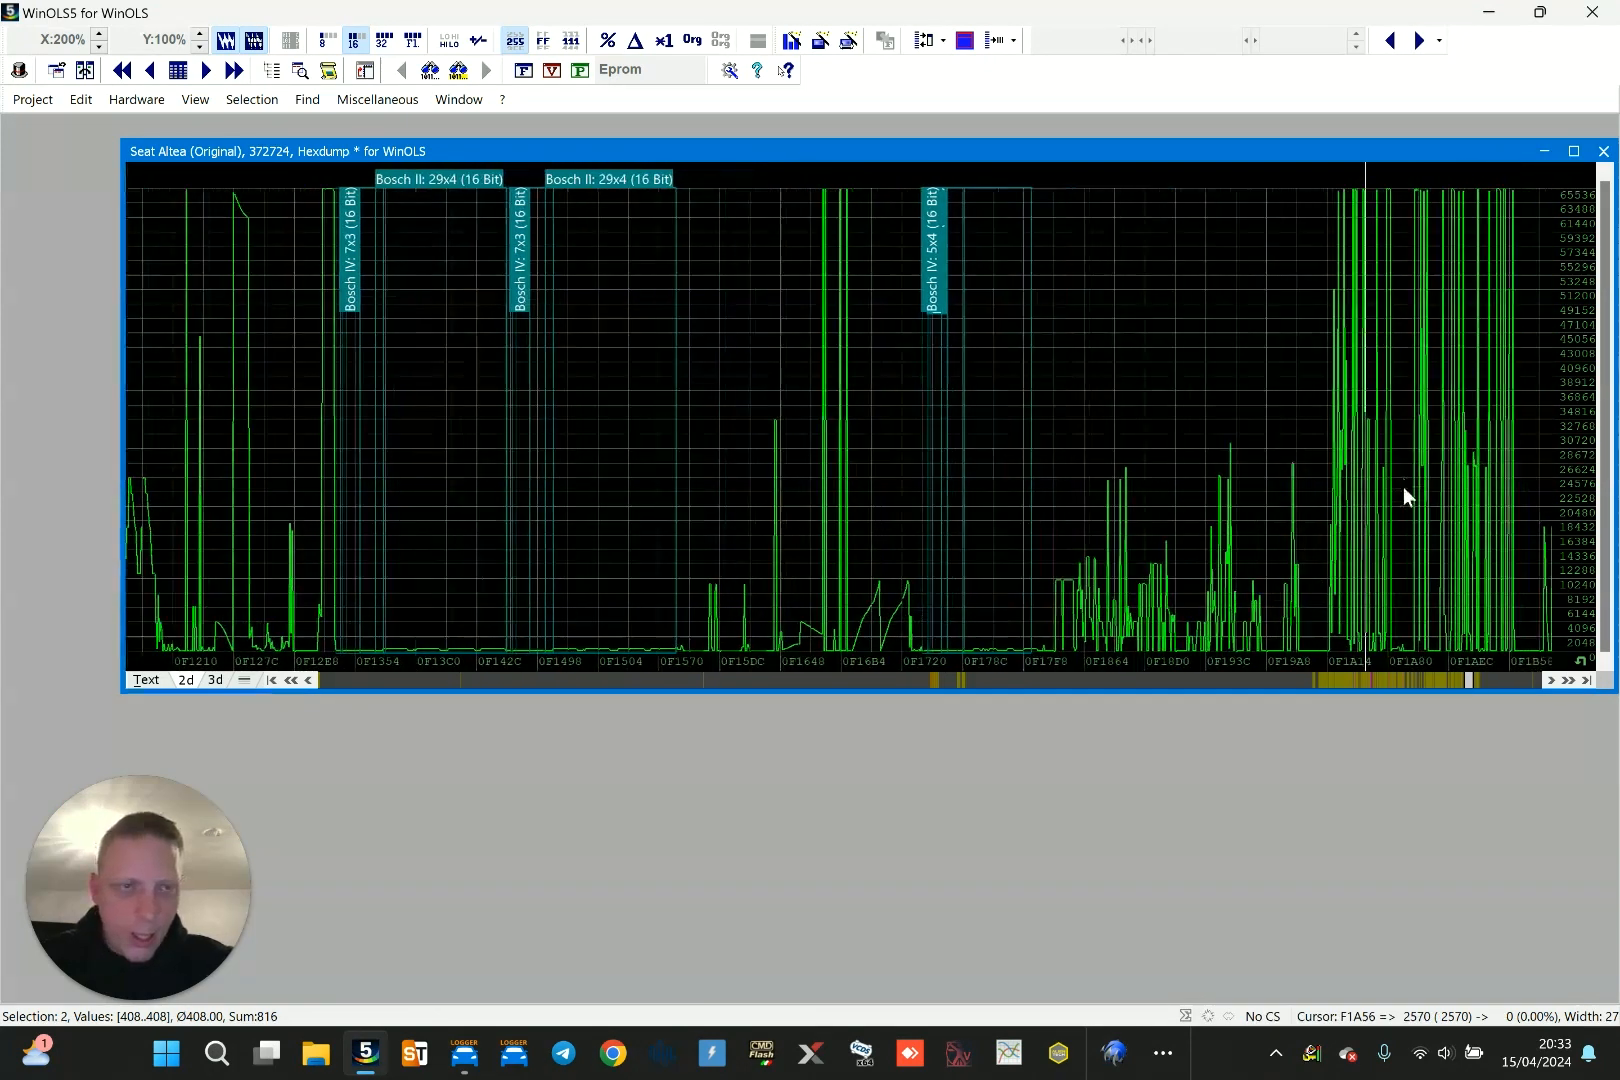
{"action": "left_click_drag", "start_coordinate": [1288, 428], "coordinate": [1464, 399]}
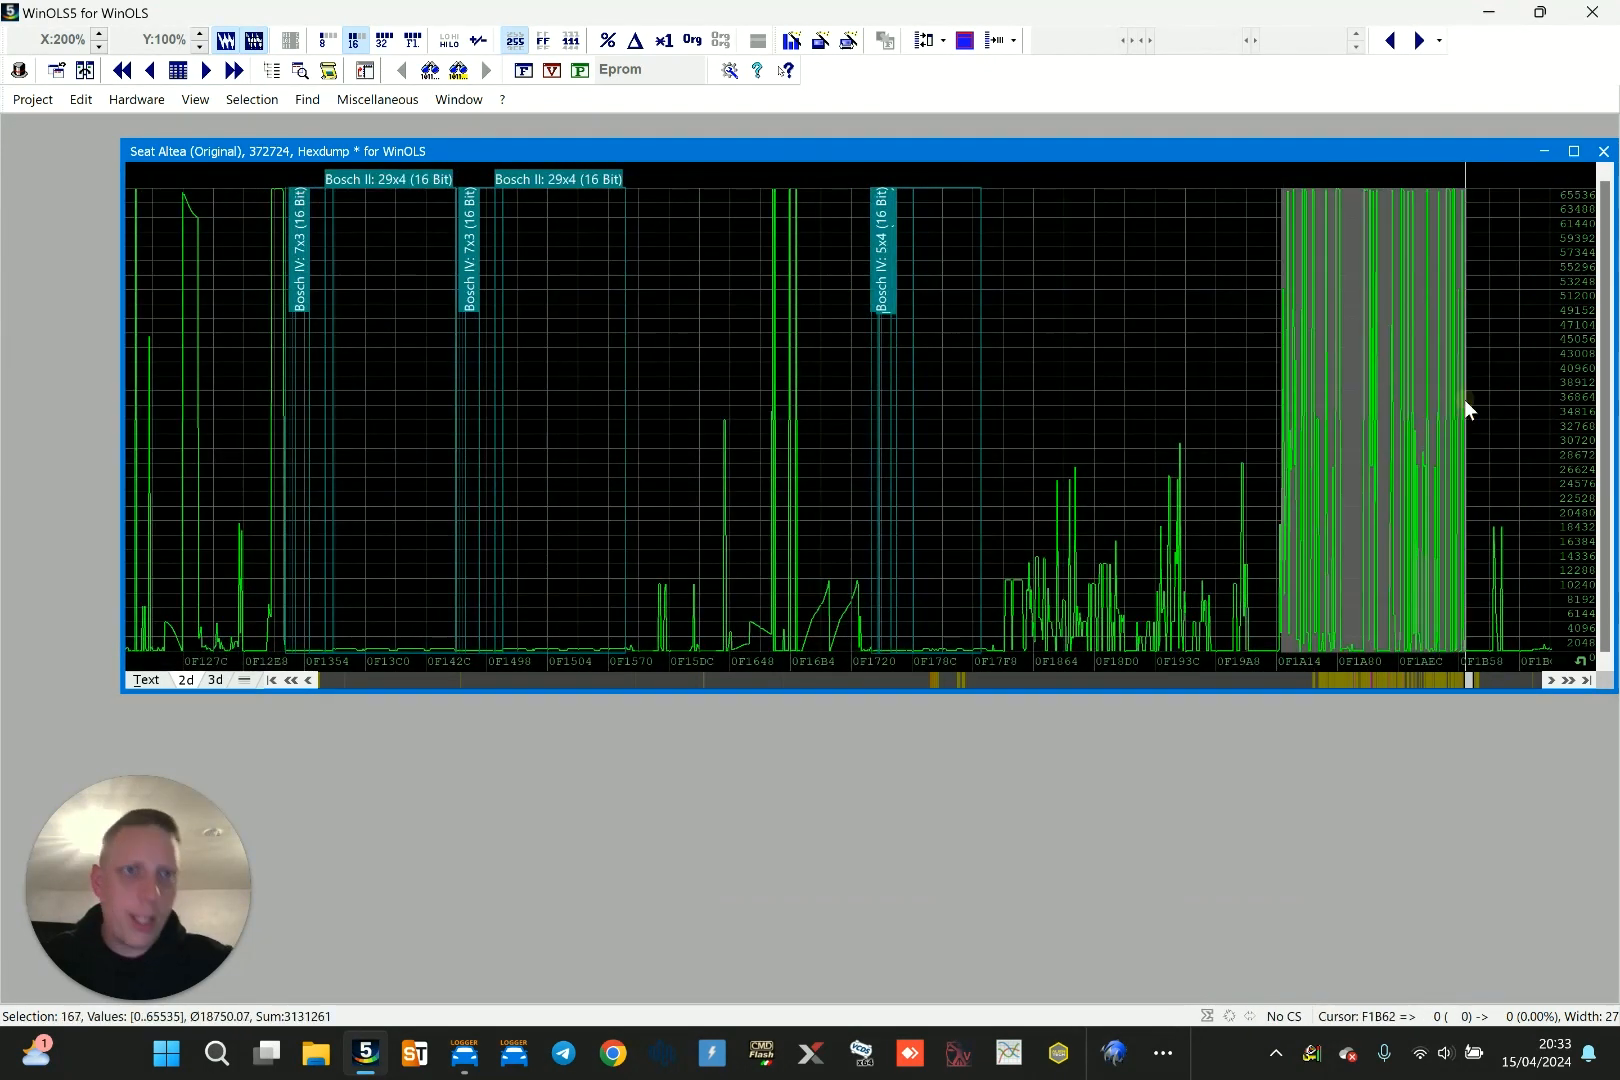
{"action": "key", "text": "ctrl+c"}
{"action": "left_click", "coordinate": [1464, 399]}
{"action": "scroll", "coordinate": [1487, 418], "scroll_direction": "down", "scroll_amount": 2}
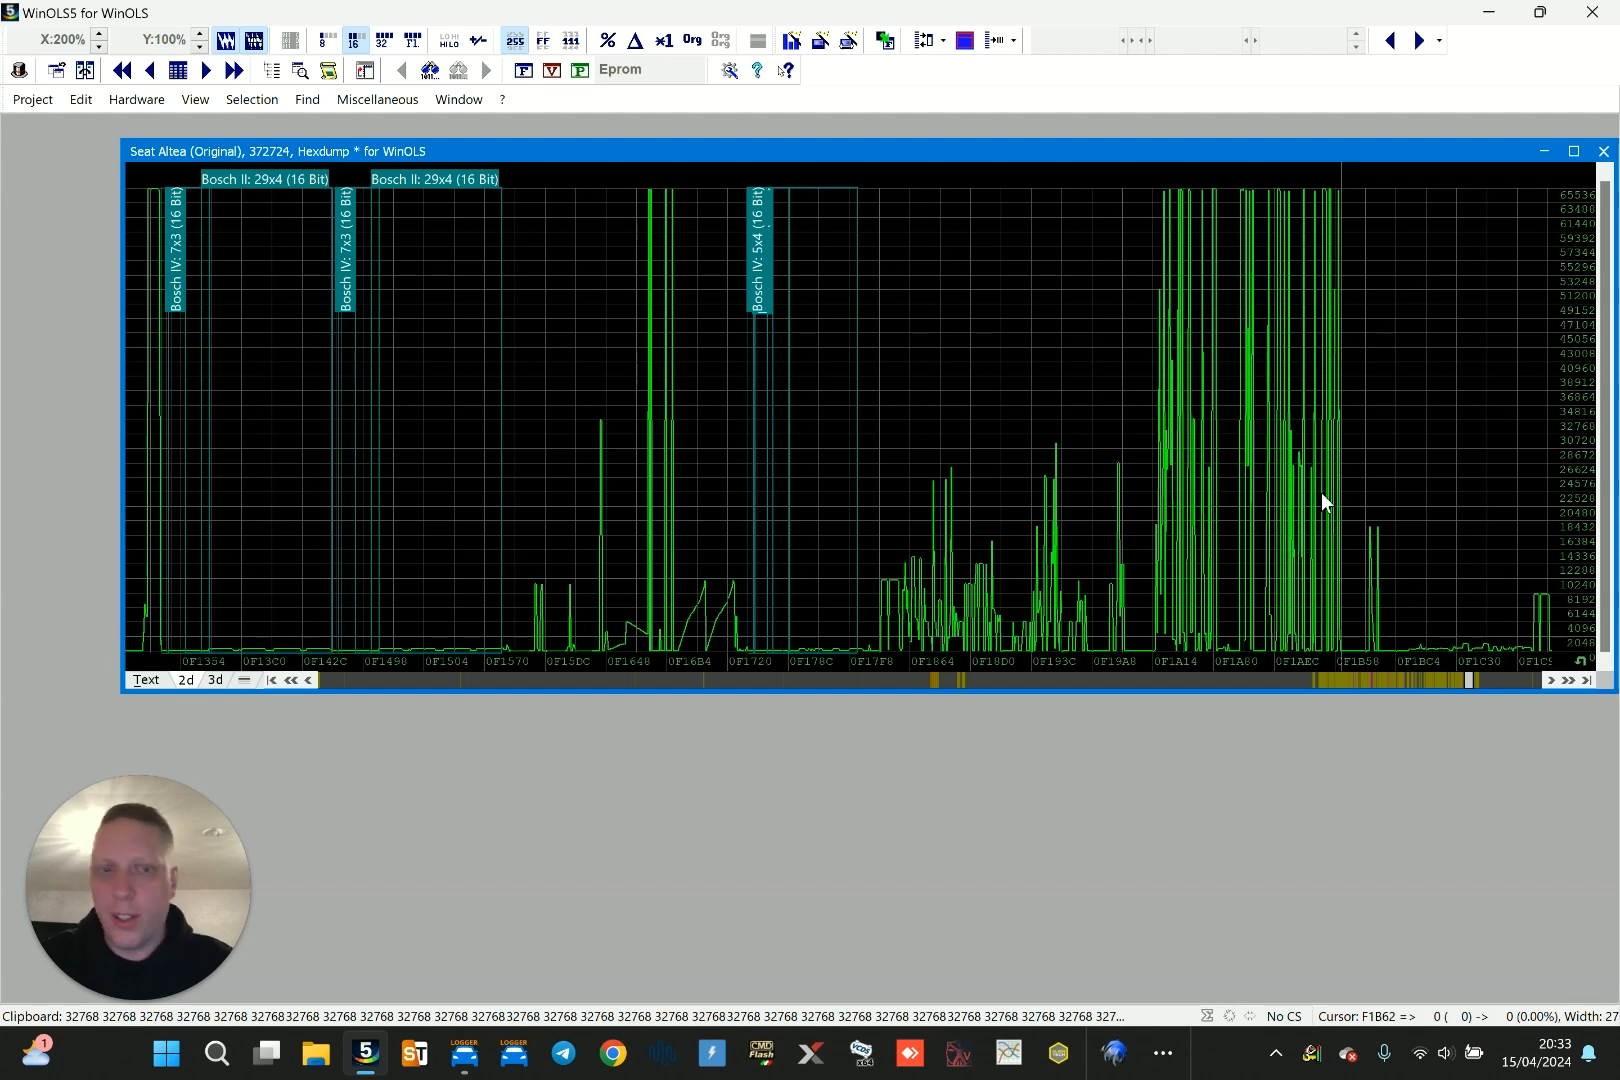
{"action": "scroll", "coordinate": [1338, 489], "scroll_direction": "down", "scroll_amount": 3}
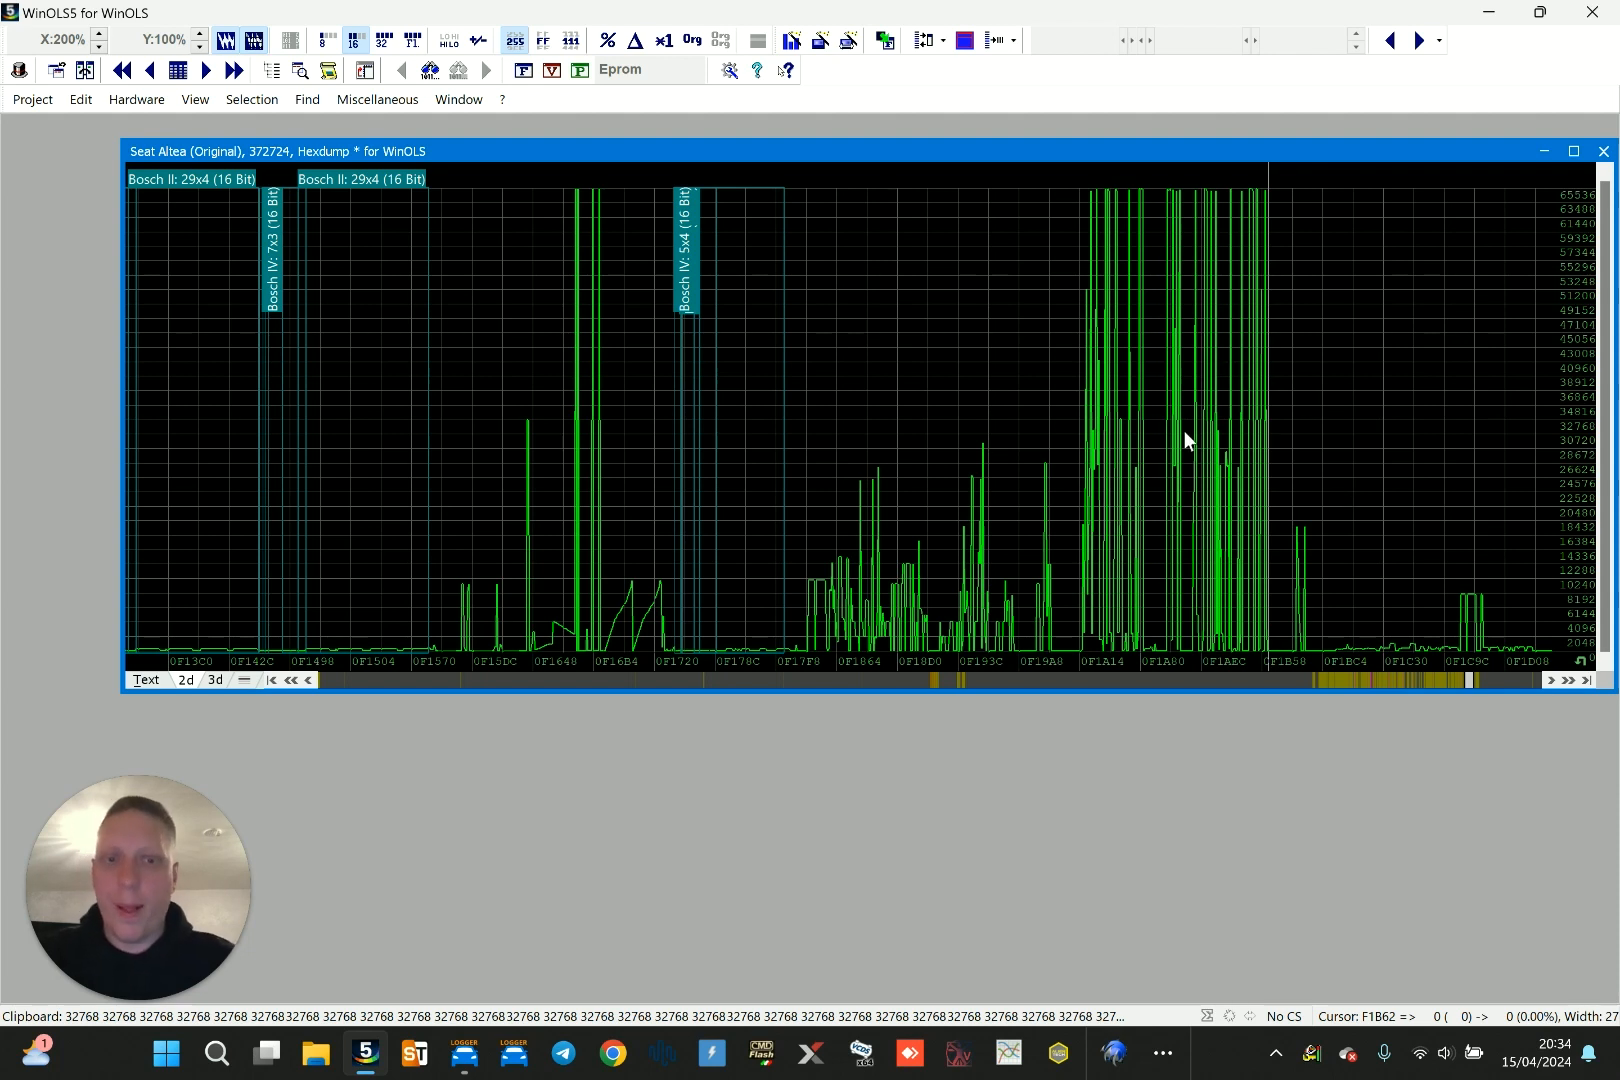
Return the hexdump to the start of the map area around 0D2550 to 0D2E98 and shift its window slightly
{"action": "left_click_drag", "start_coordinate": [1469, 678], "coordinate": [1320, 688]}
{"action": "left_click", "coordinate": [717, 680]}
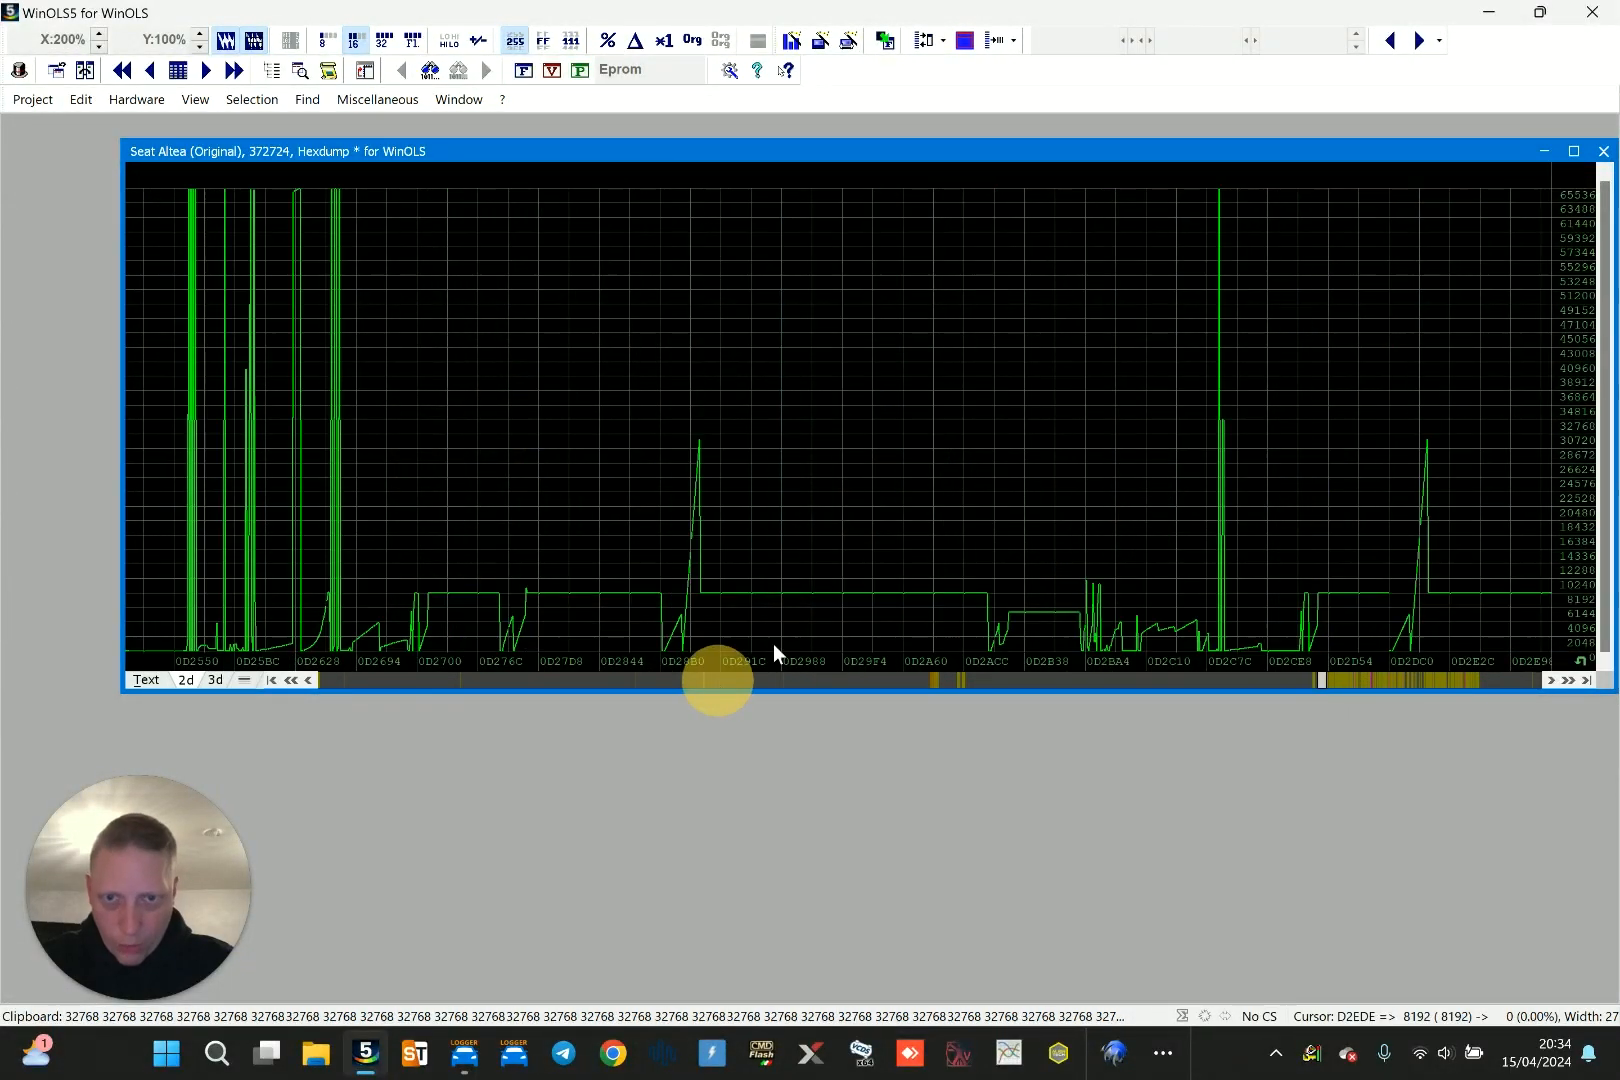
{"action": "left_click_drag", "start_coordinate": [805, 155], "coordinate": [762, 151]}
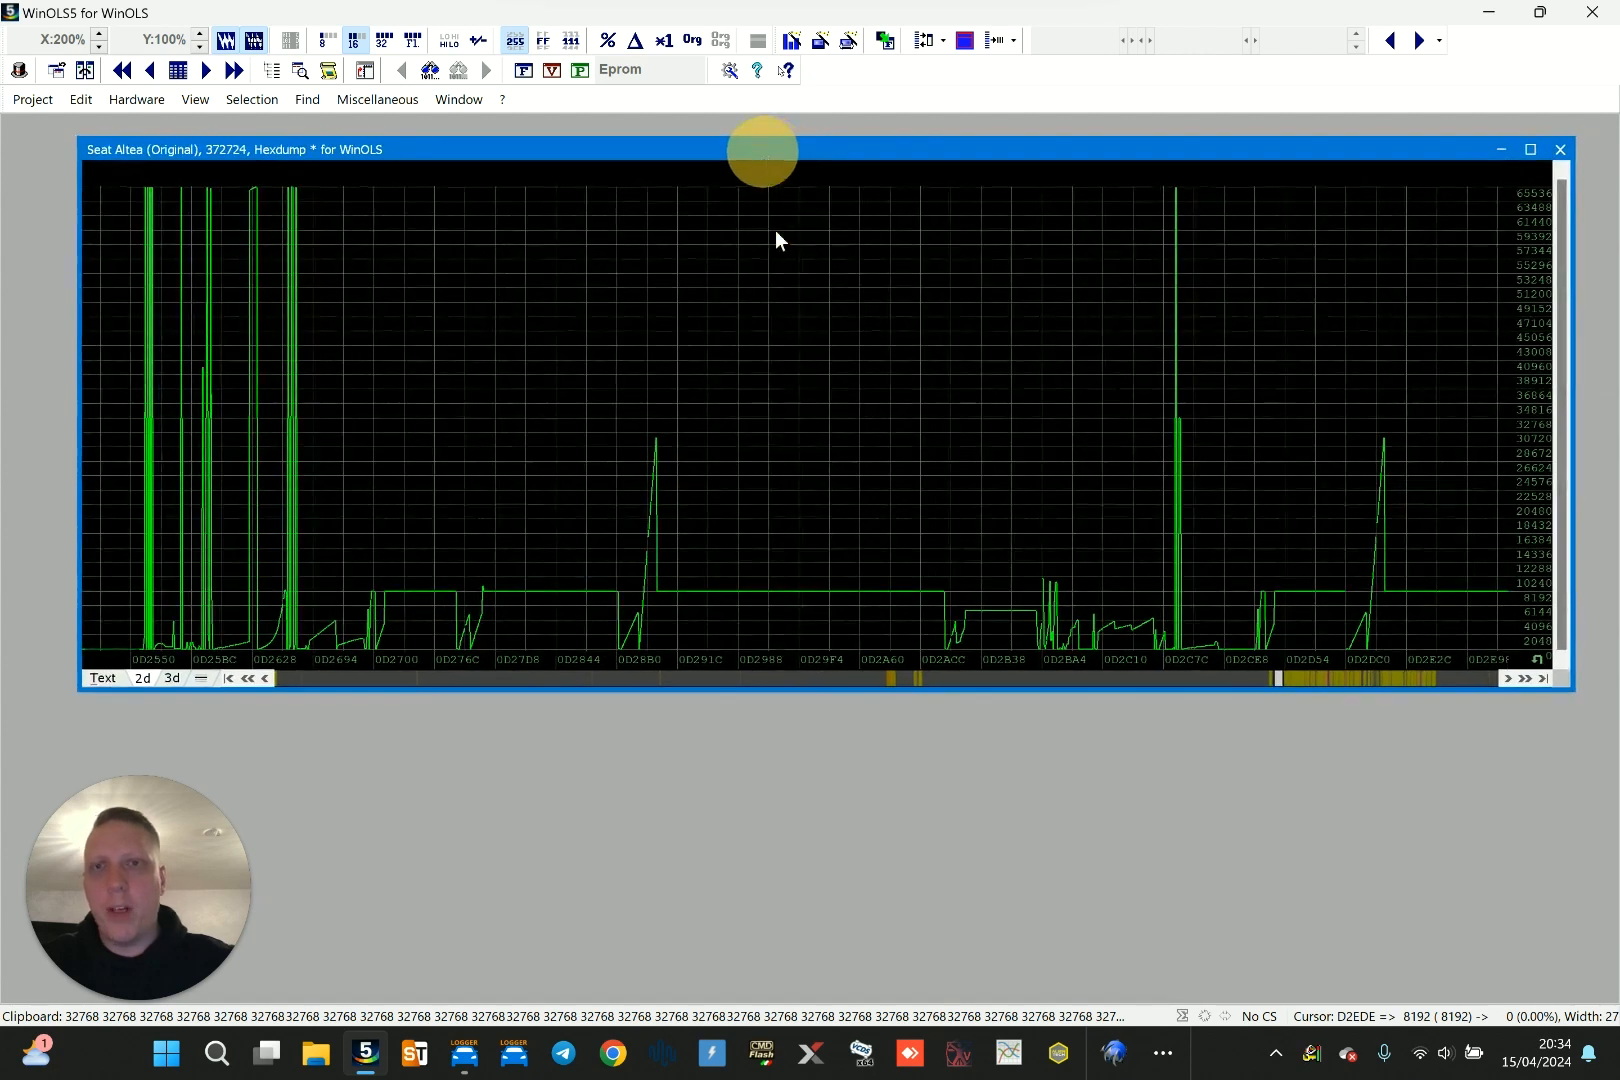
{"action": "left_click", "coordinate": [777, 240]}
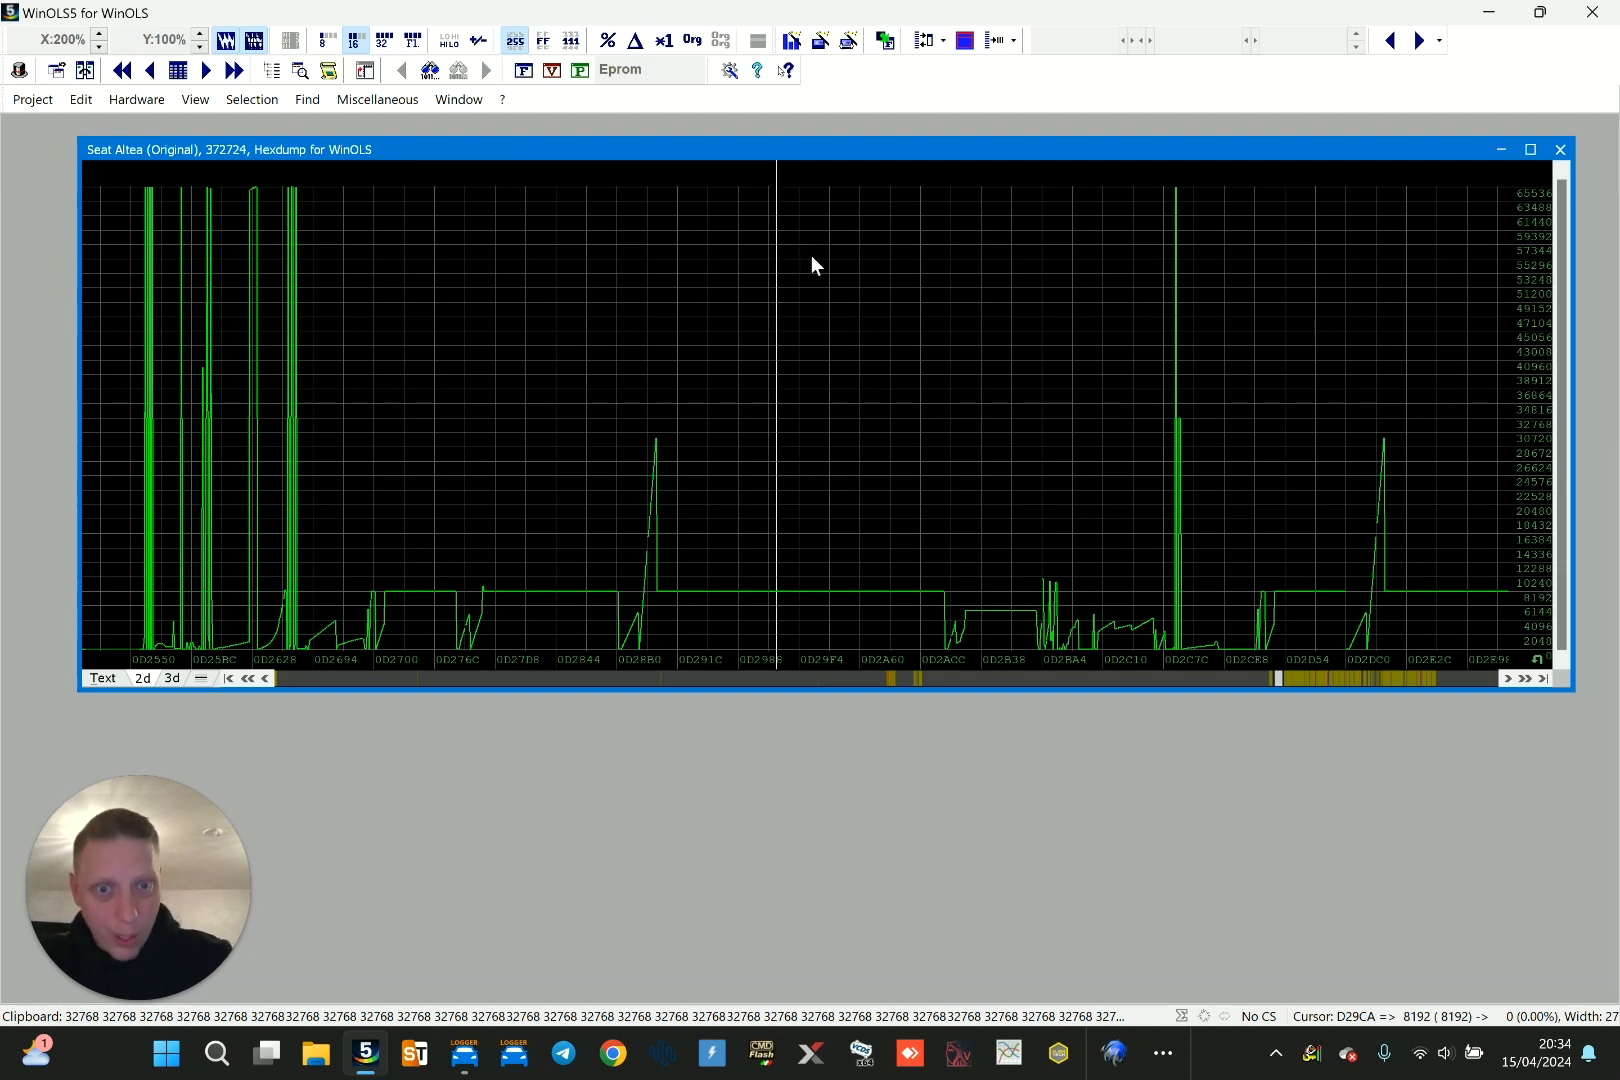
Open the Solution Manager and upload the file to POWER DIVISION to list its available solutions
{"action": "left_click", "coordinate": [307, 99]}
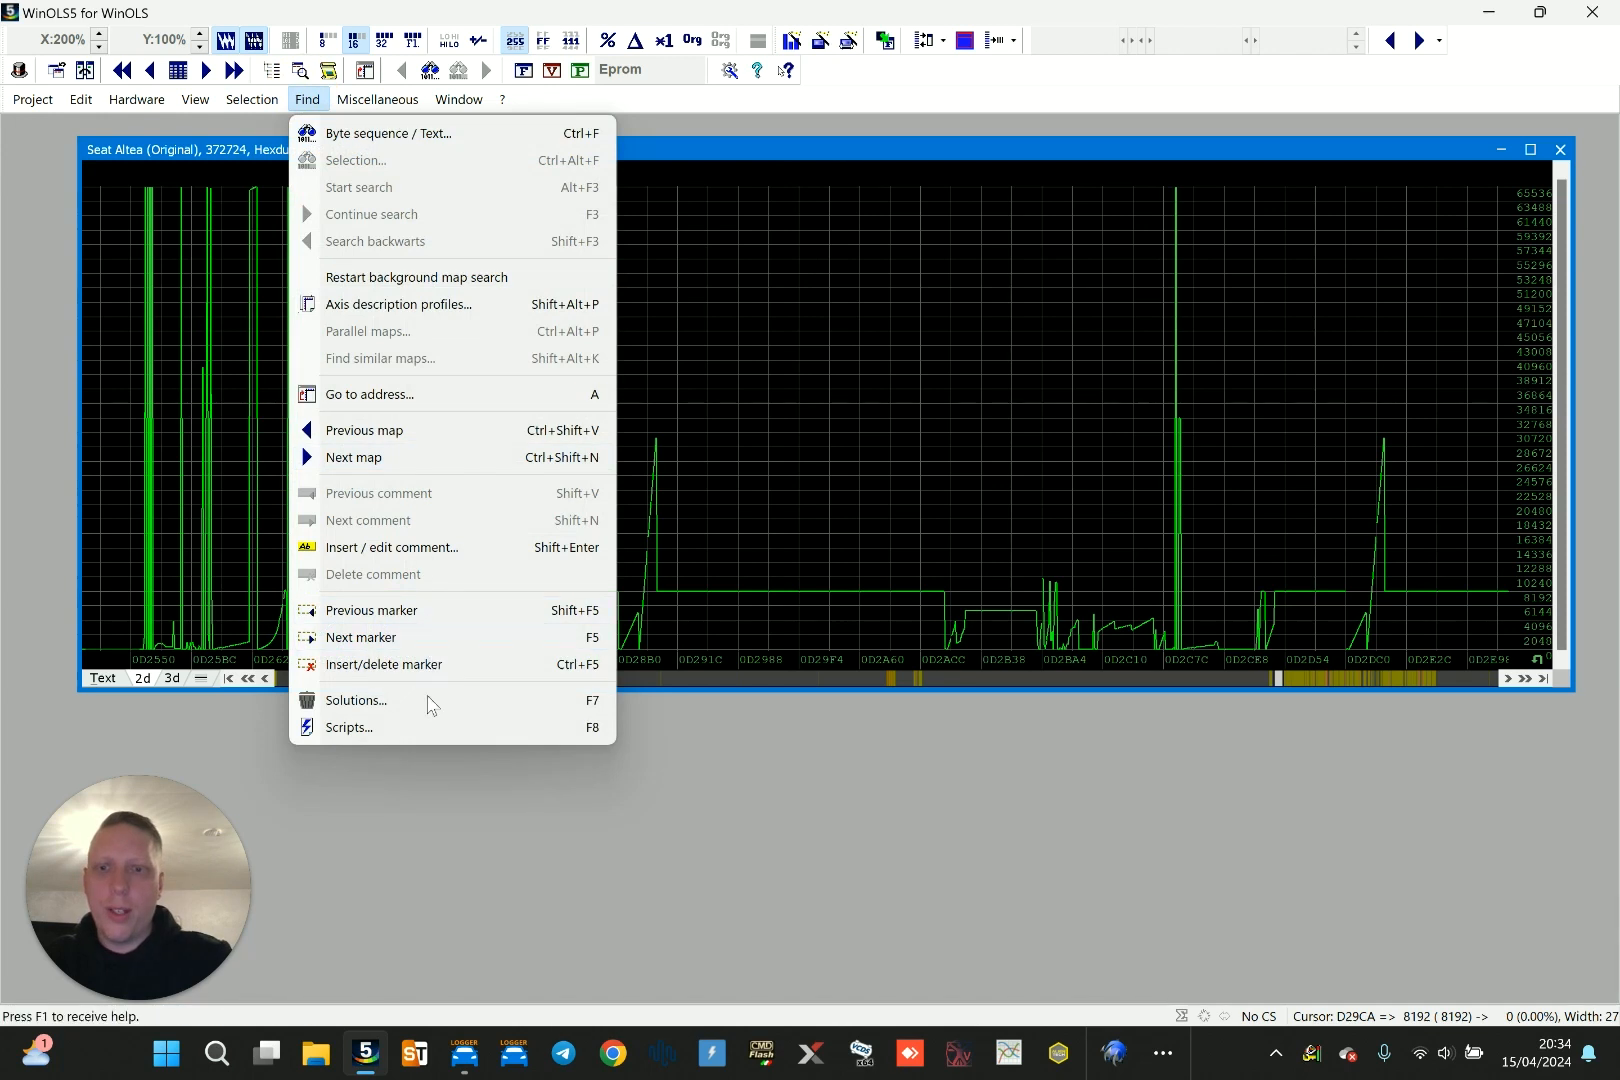
{"action": "left_click", "coordinate": [356, 700]}
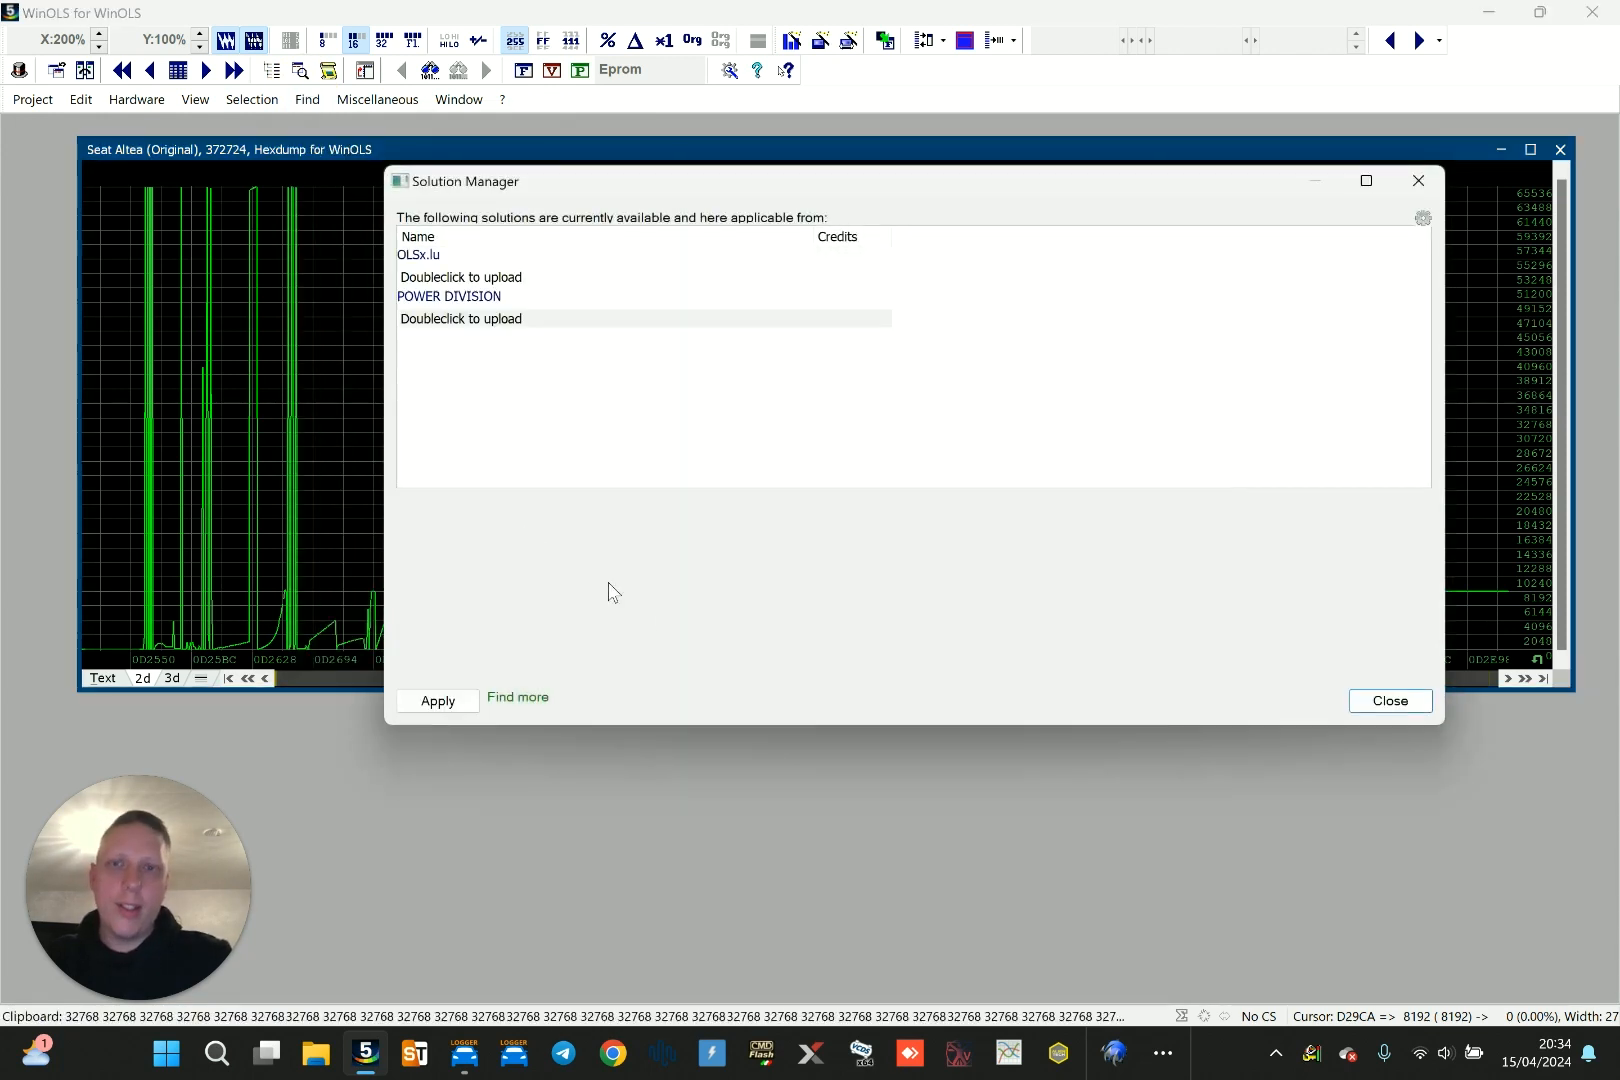
{"action": "left_click", "coordinate": [464, 323]}
{"action": "double_click", "coordinate": [466, 328]}
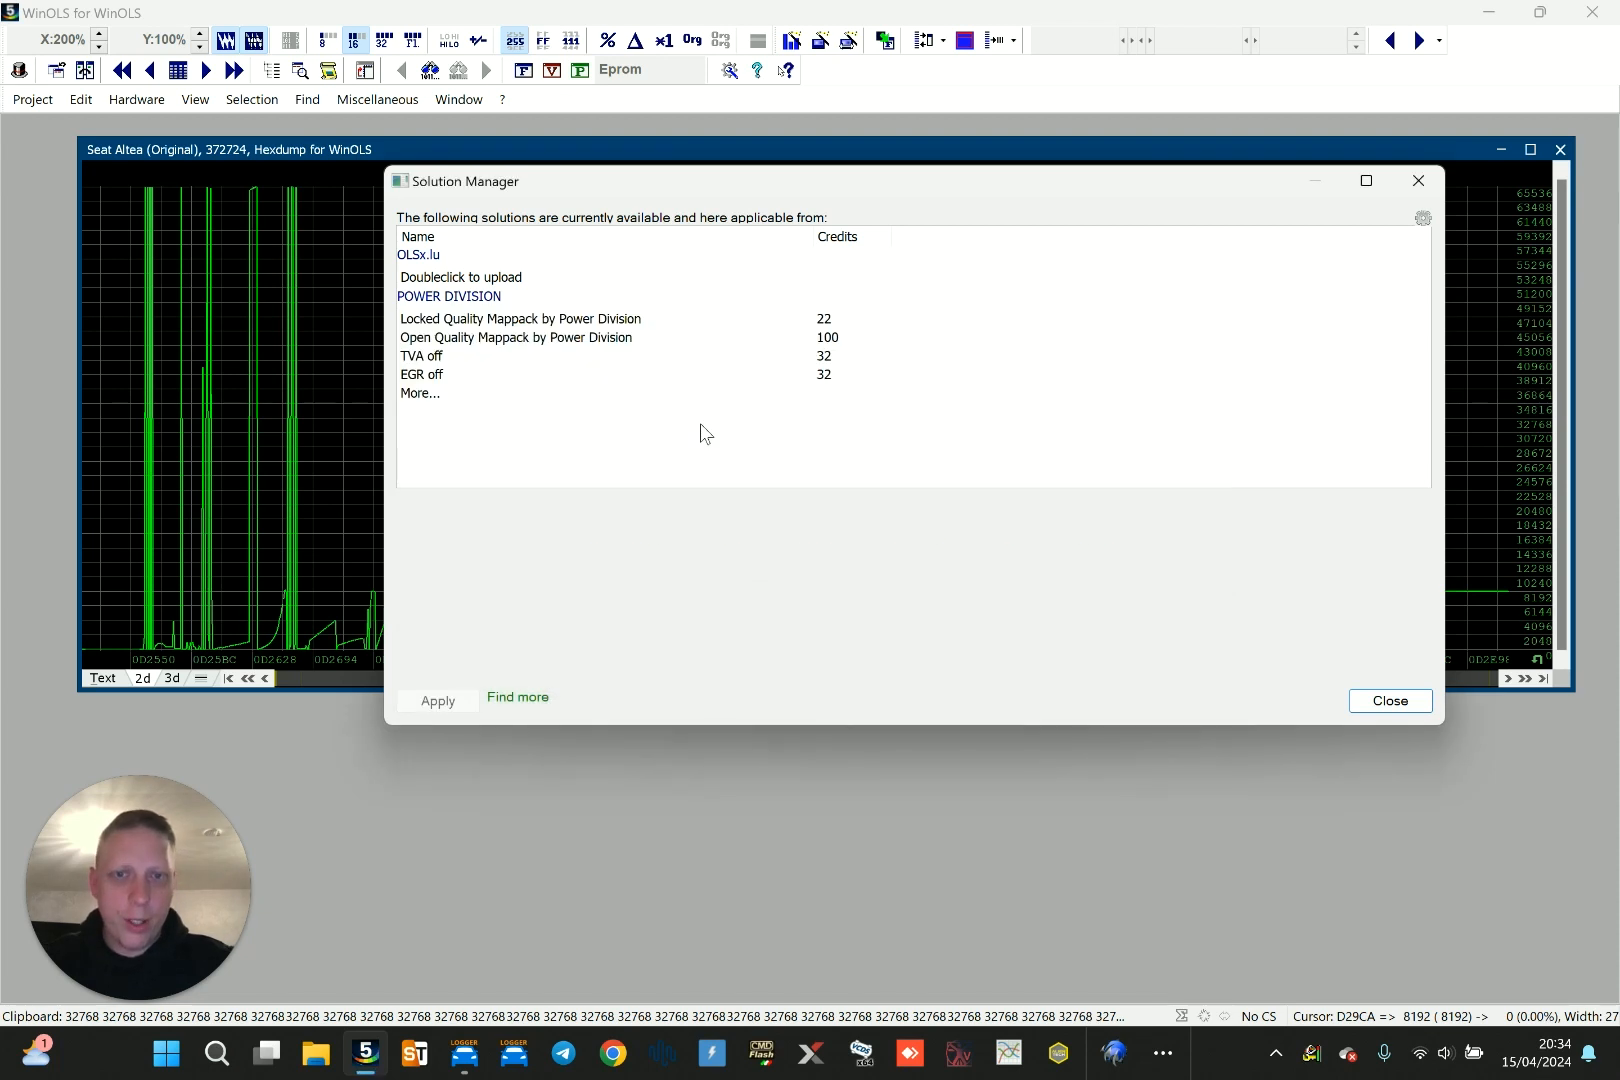
Expand the full POWER DIVISION solution list and compare the details of the EDC16U1 DTC solution and the locked and open mappacks
{"action": "left_click", "coordinate": [523, 316]}
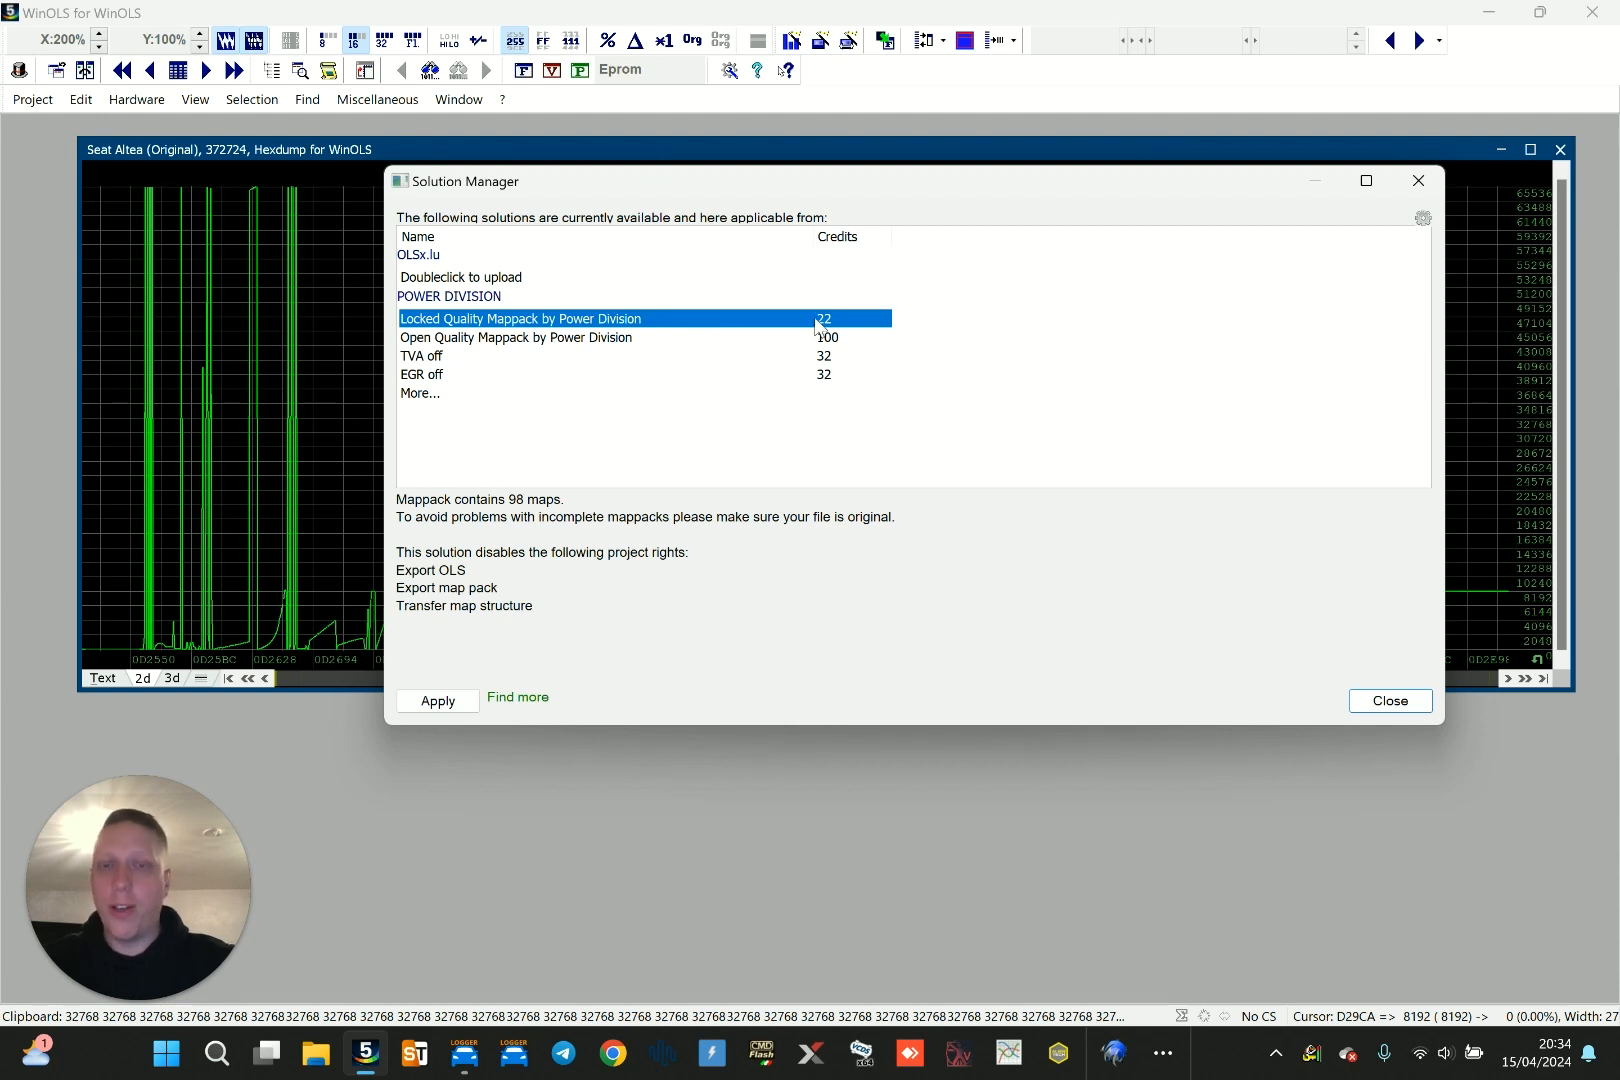
{"action": "left_click", "coordinate": [425, 396]}
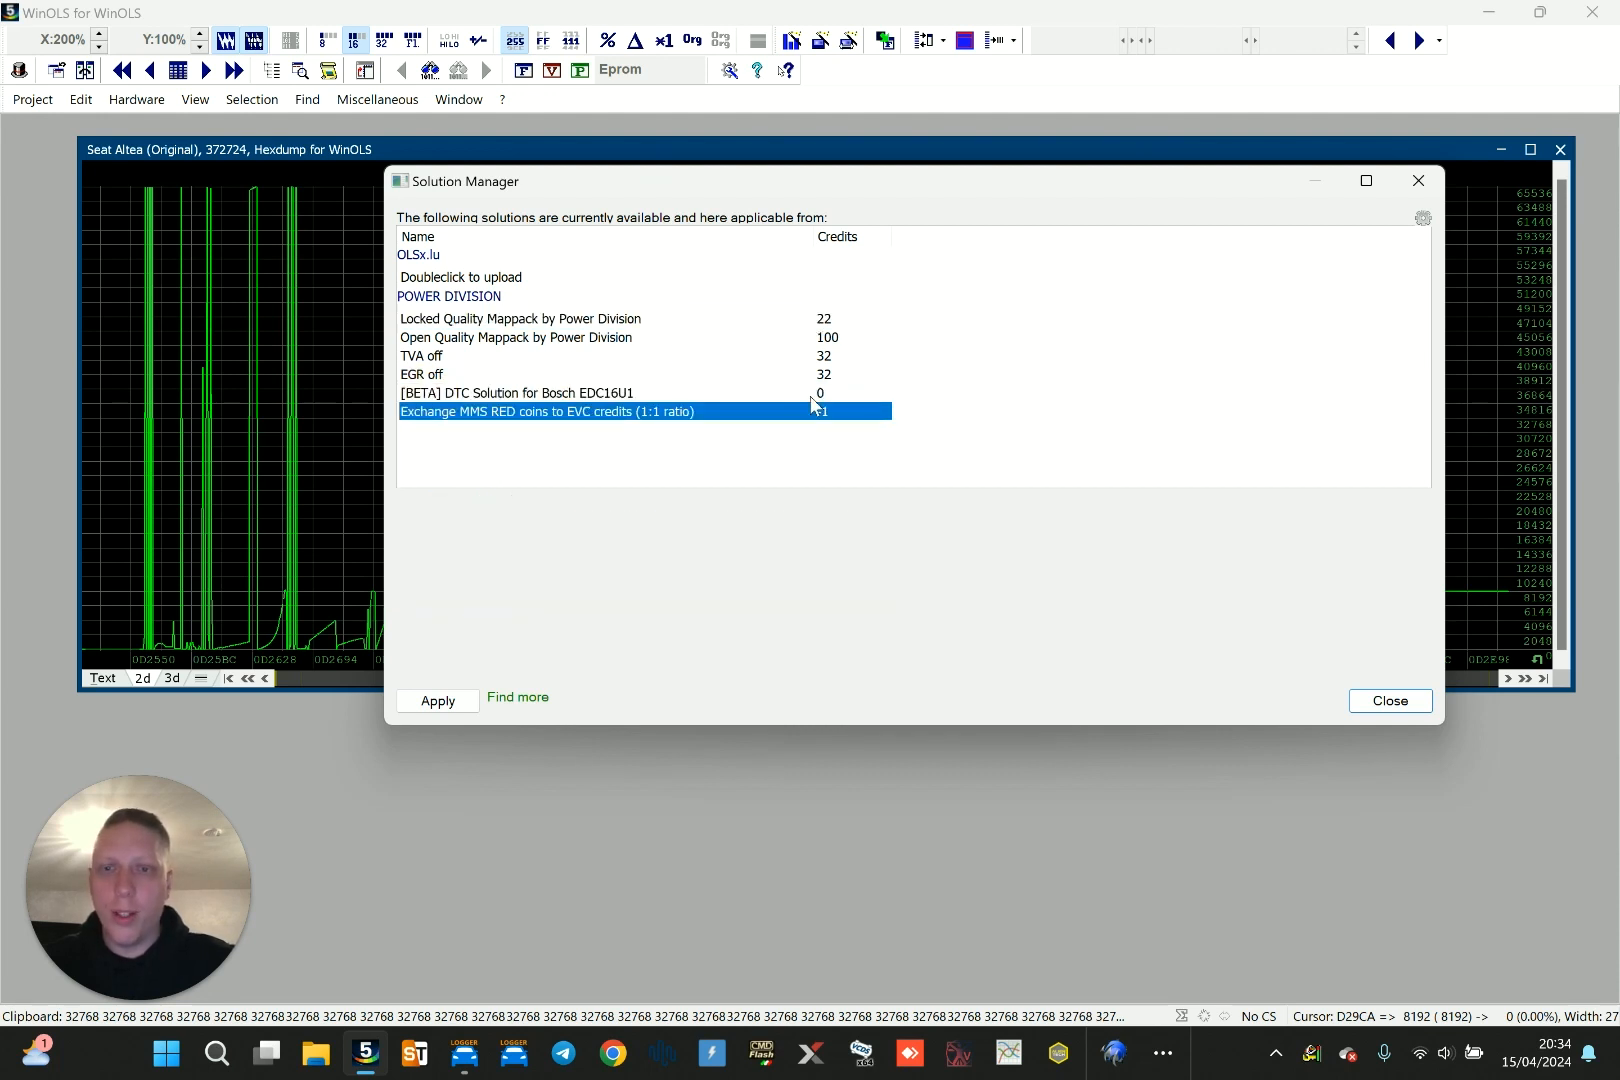
{"action": "left_click", "coordinate": [600, 393]}
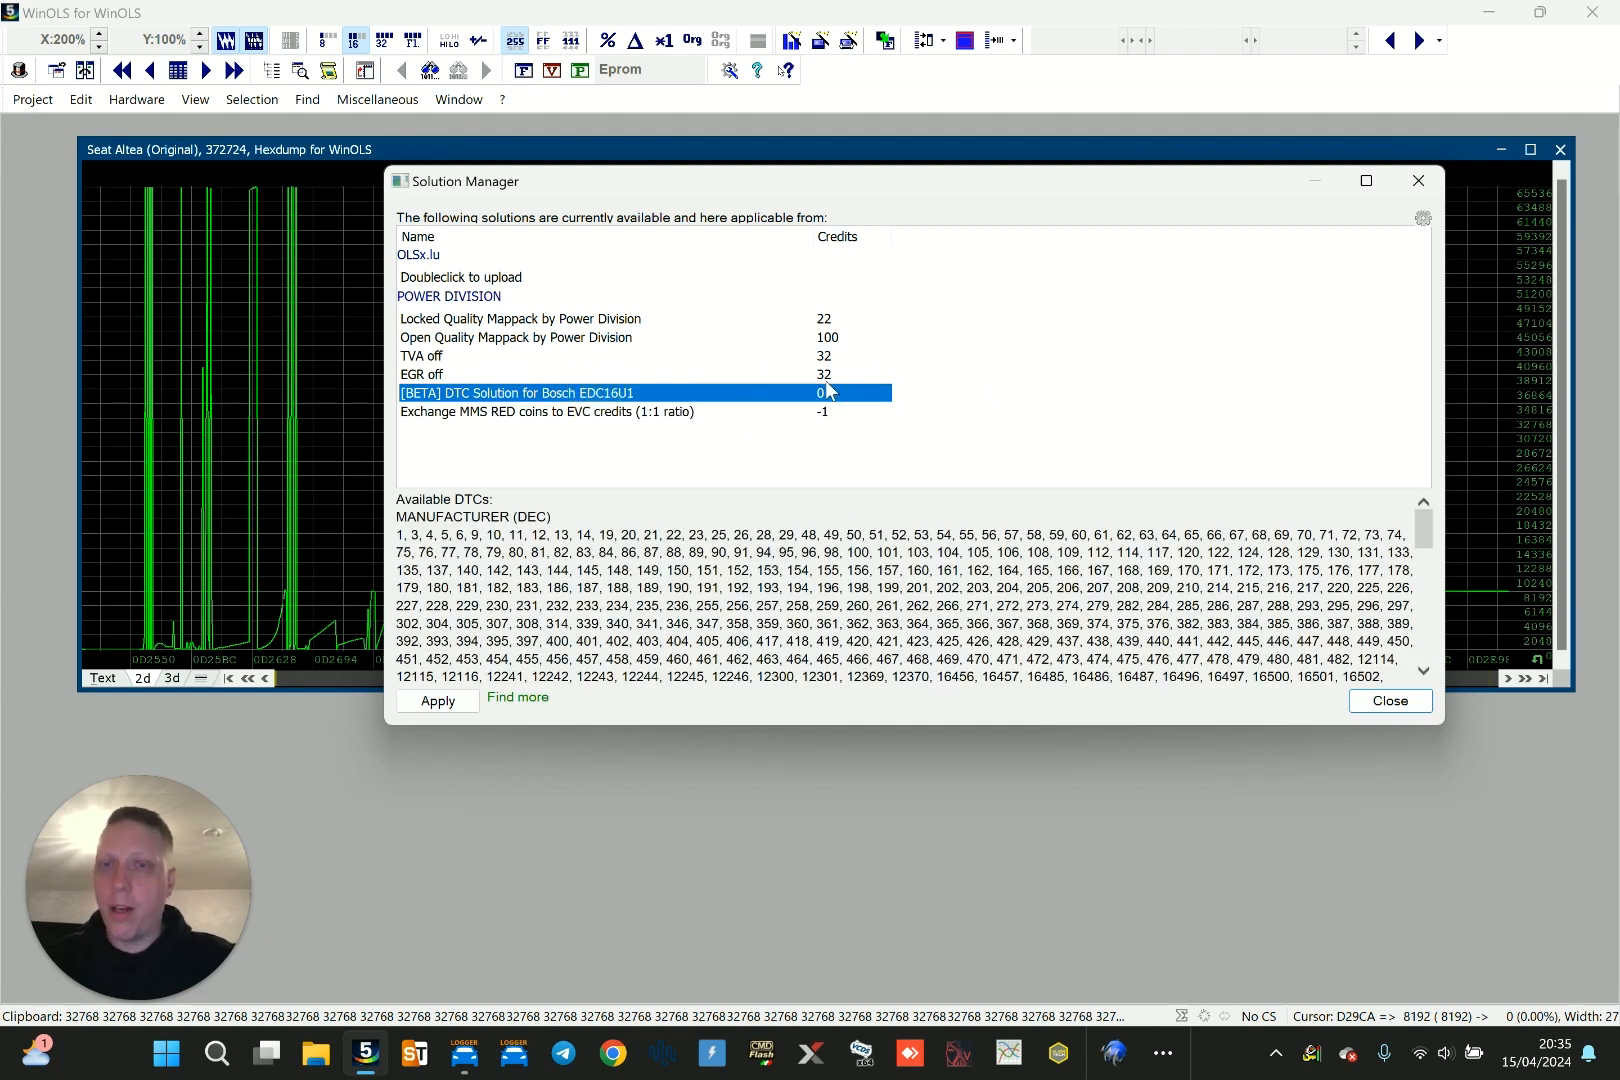
{"action": "left_click", "coordinate": [622, 320]}
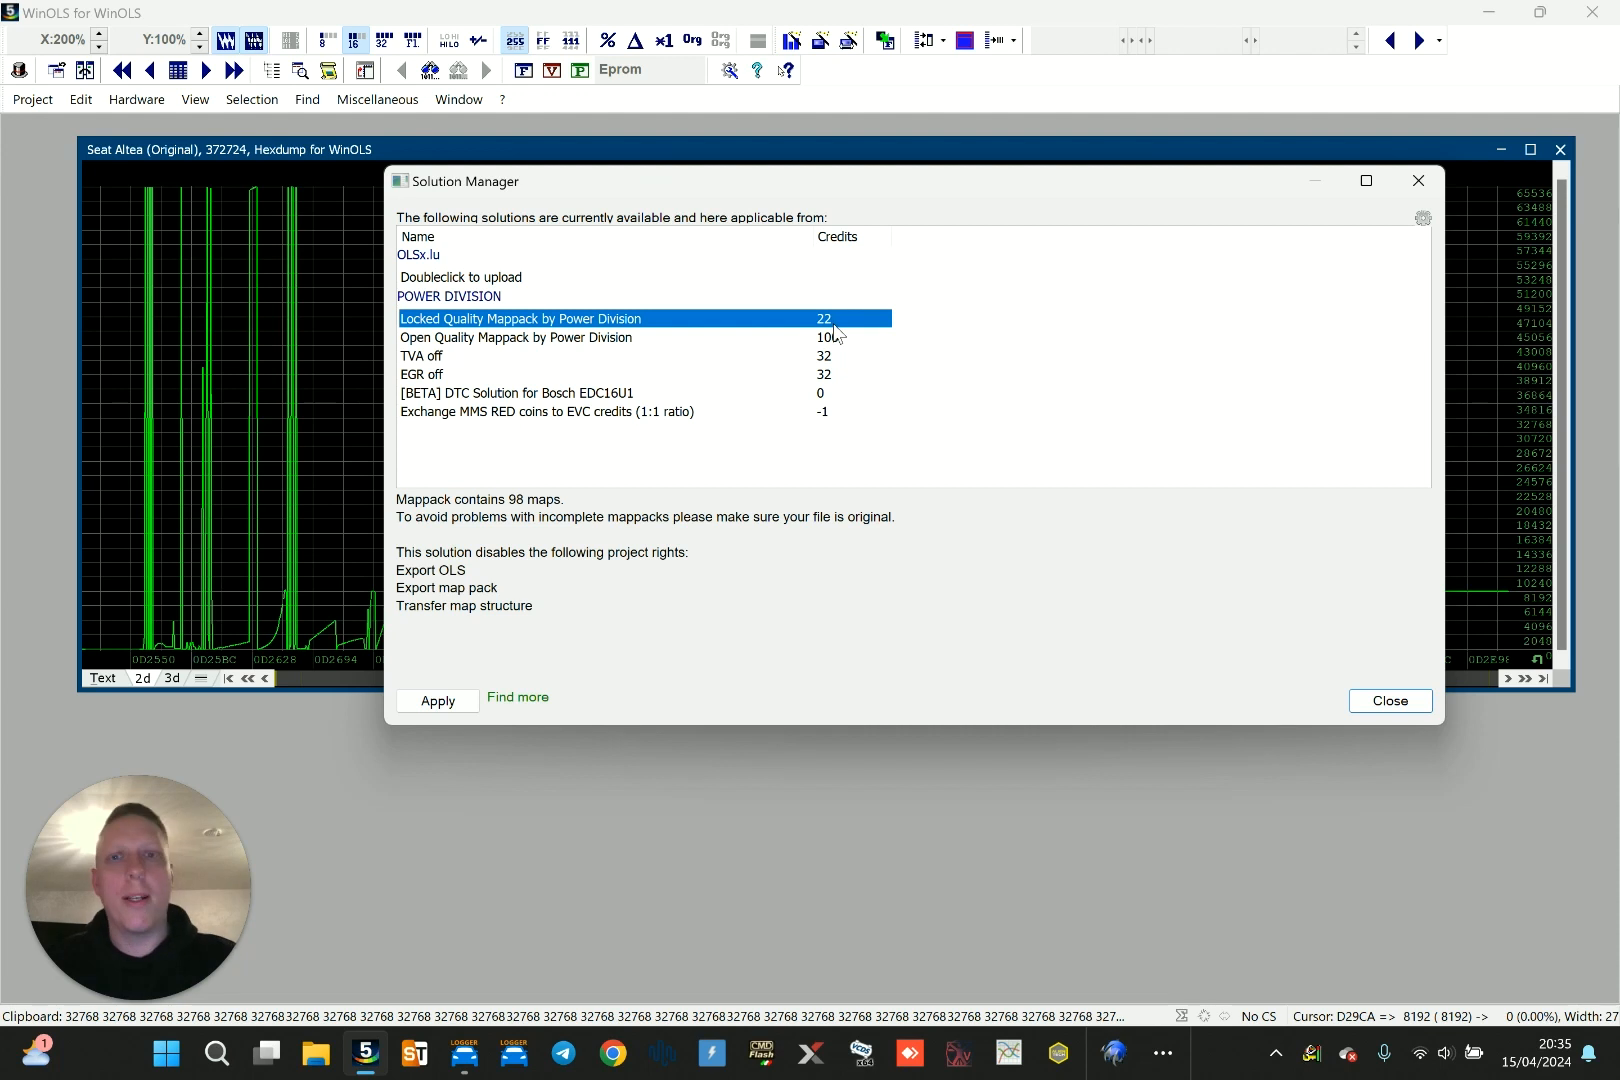
{"action": "left_click", "coordinate": [676, 341]}
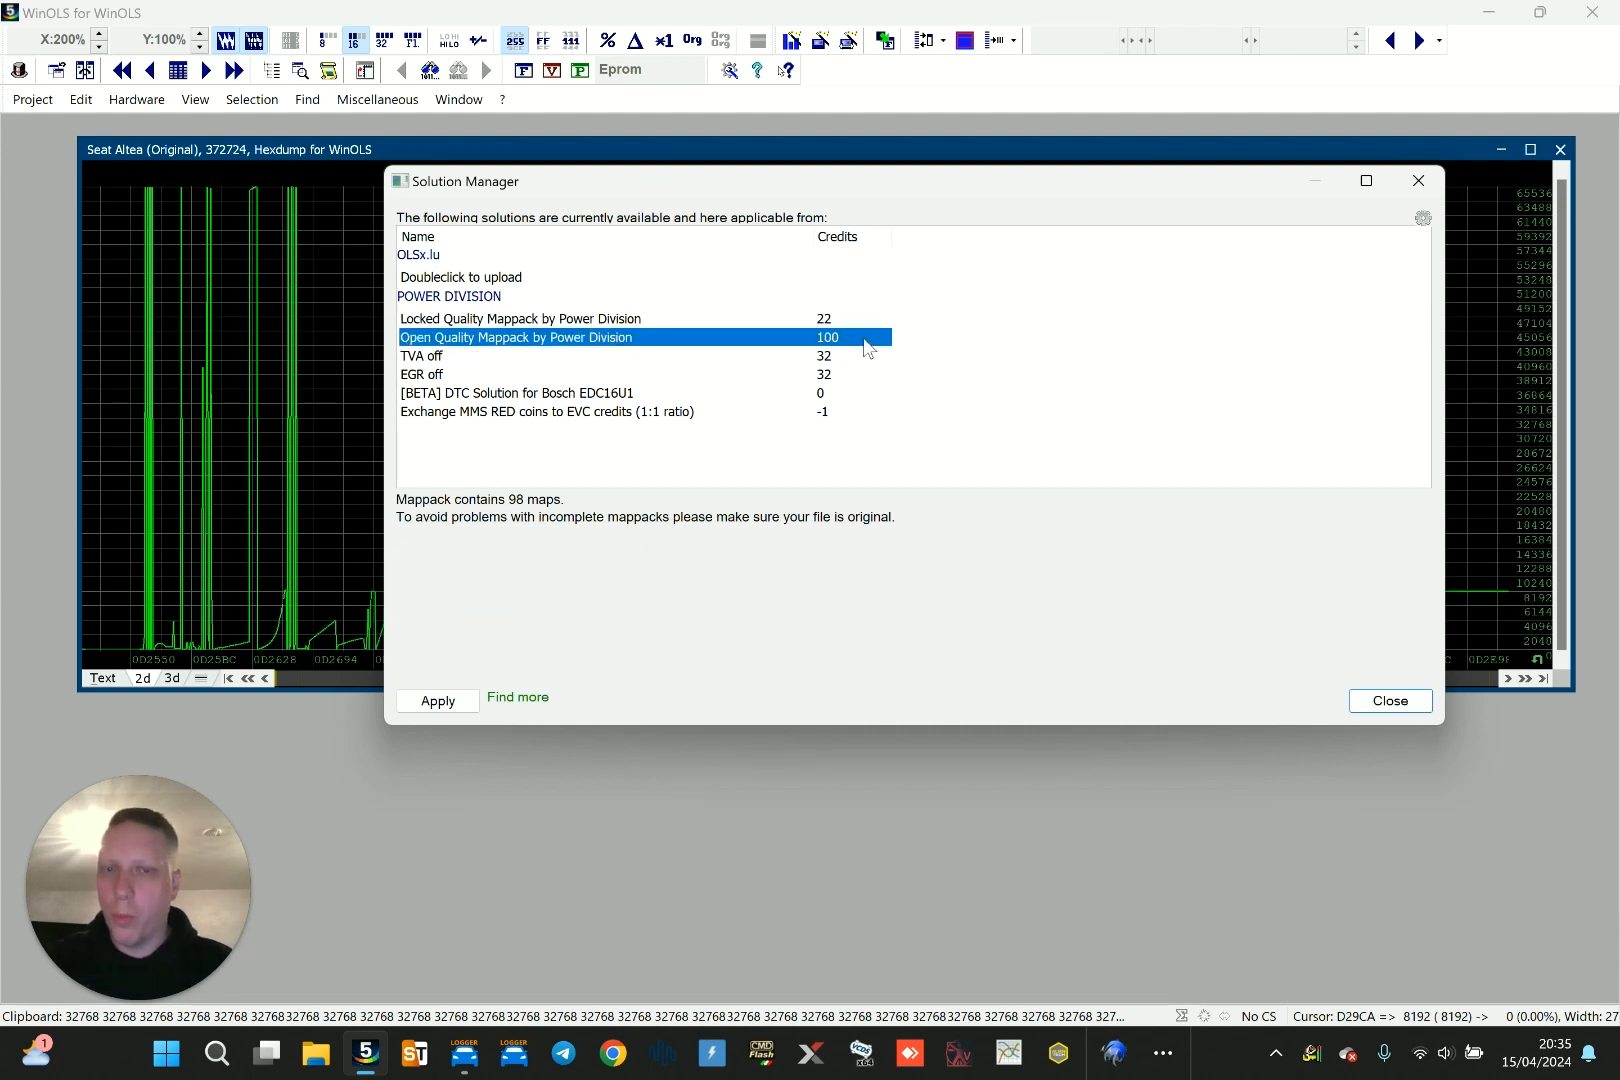
{"action": "left_click", "coordinate": [848, 320]}
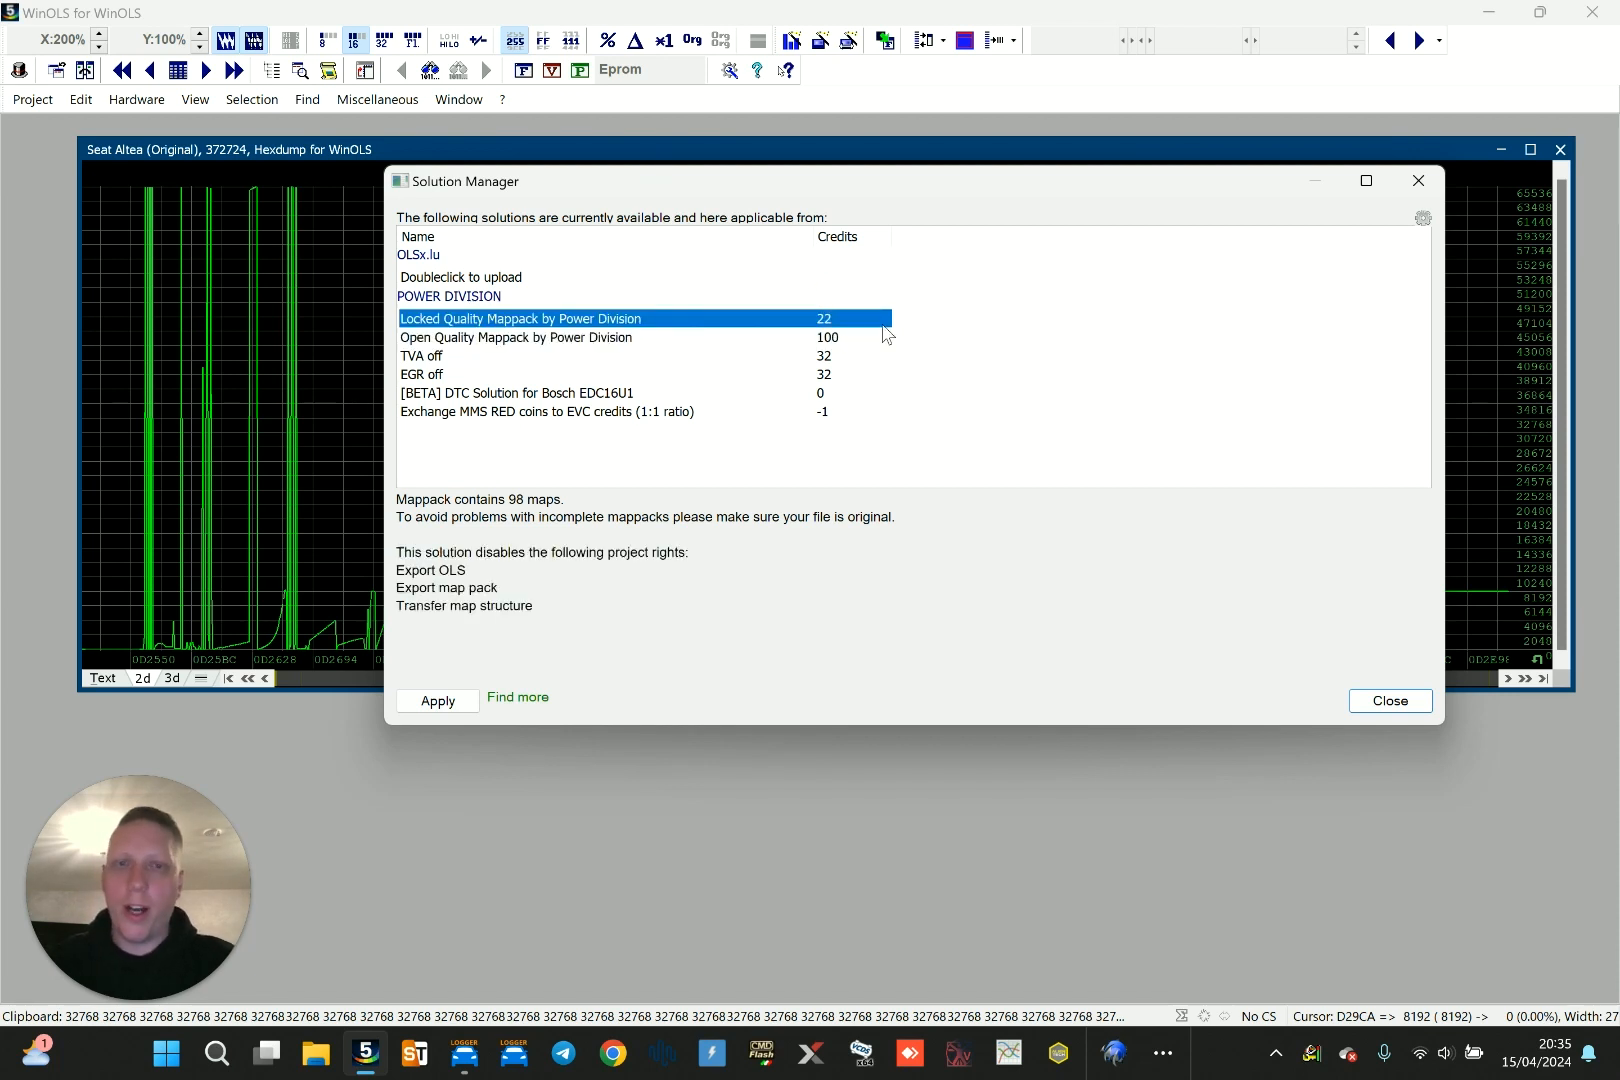
{"action": "left_click", "coordinate": [790, 342]}
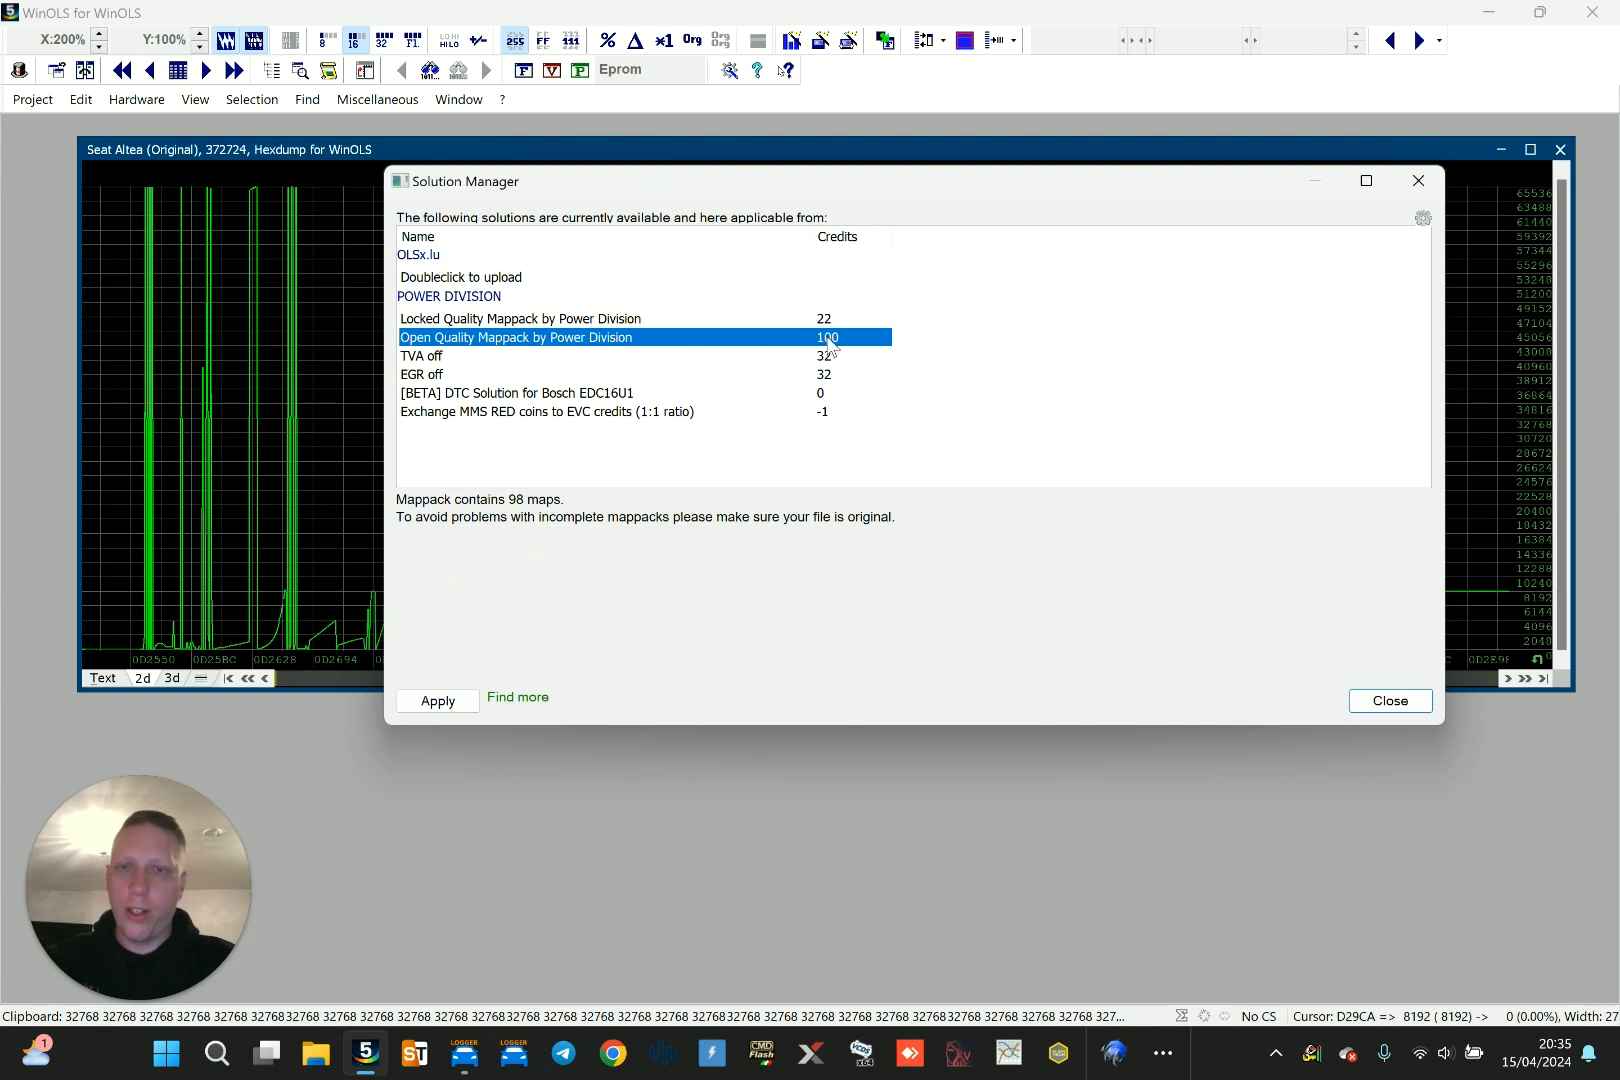
Buy the Locked Quality Mappack by Power Division for 22 credits and apply it to the project
{"action": "left_click", "coordinate": [829, 321]}
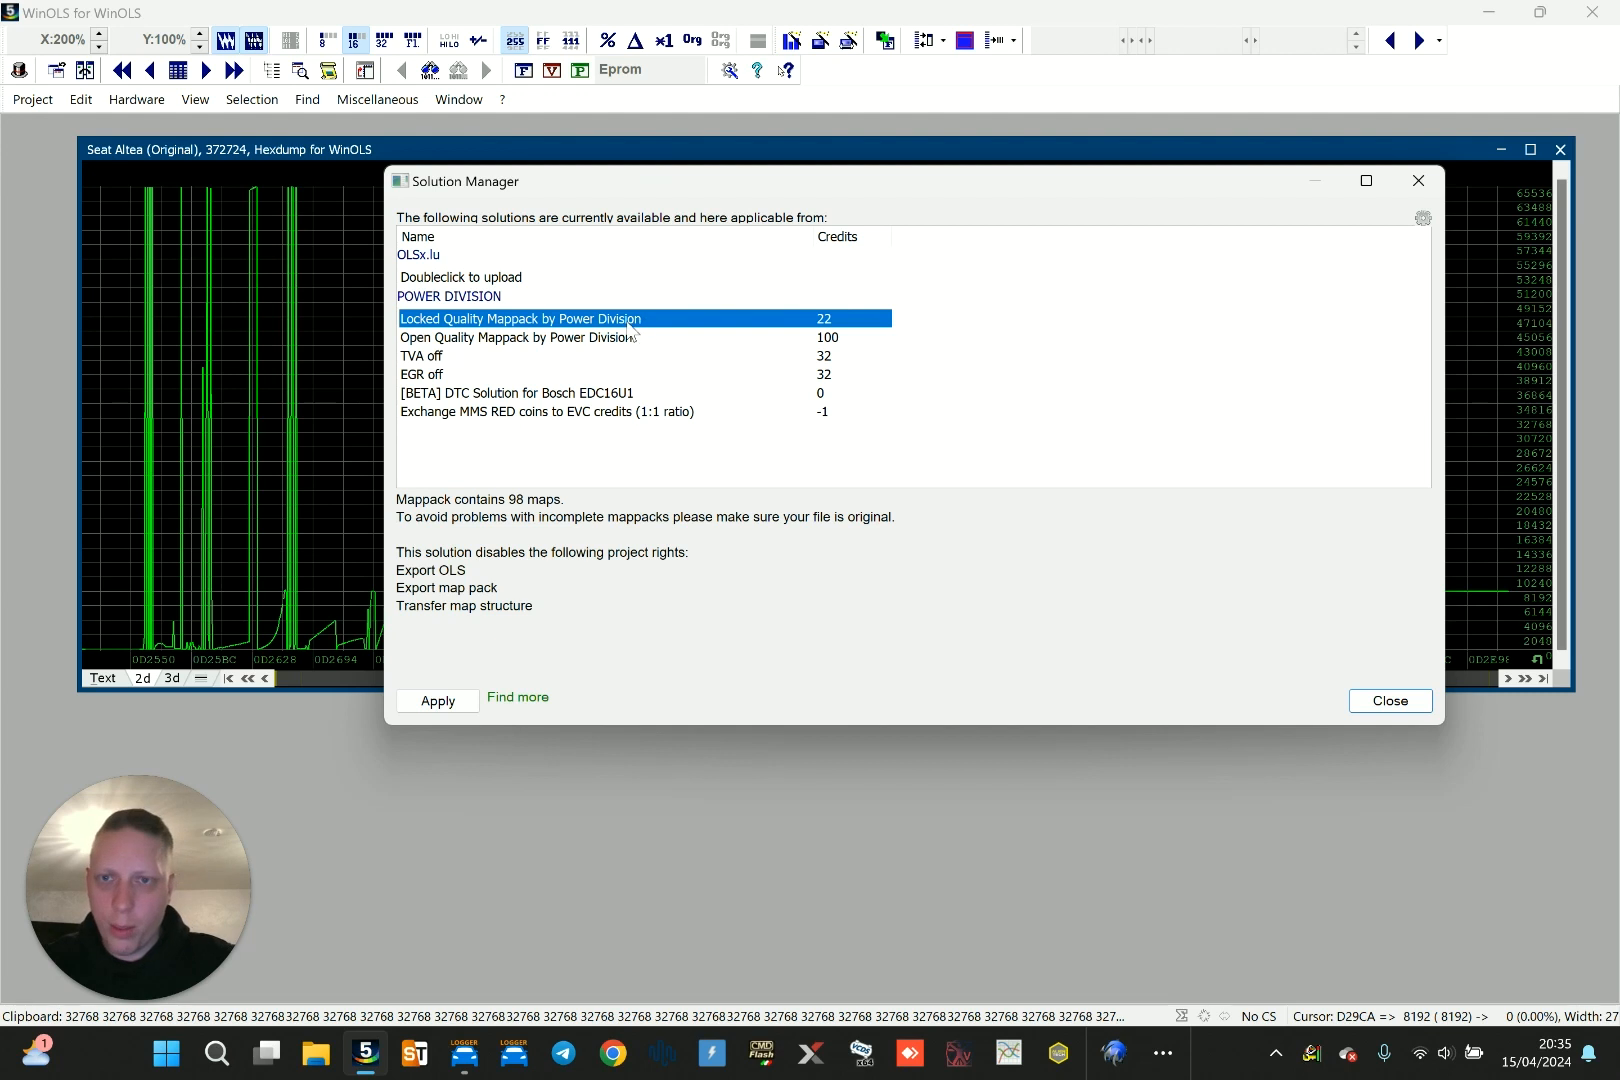
{"action": "double_click", "coordinate": [566, 328]}
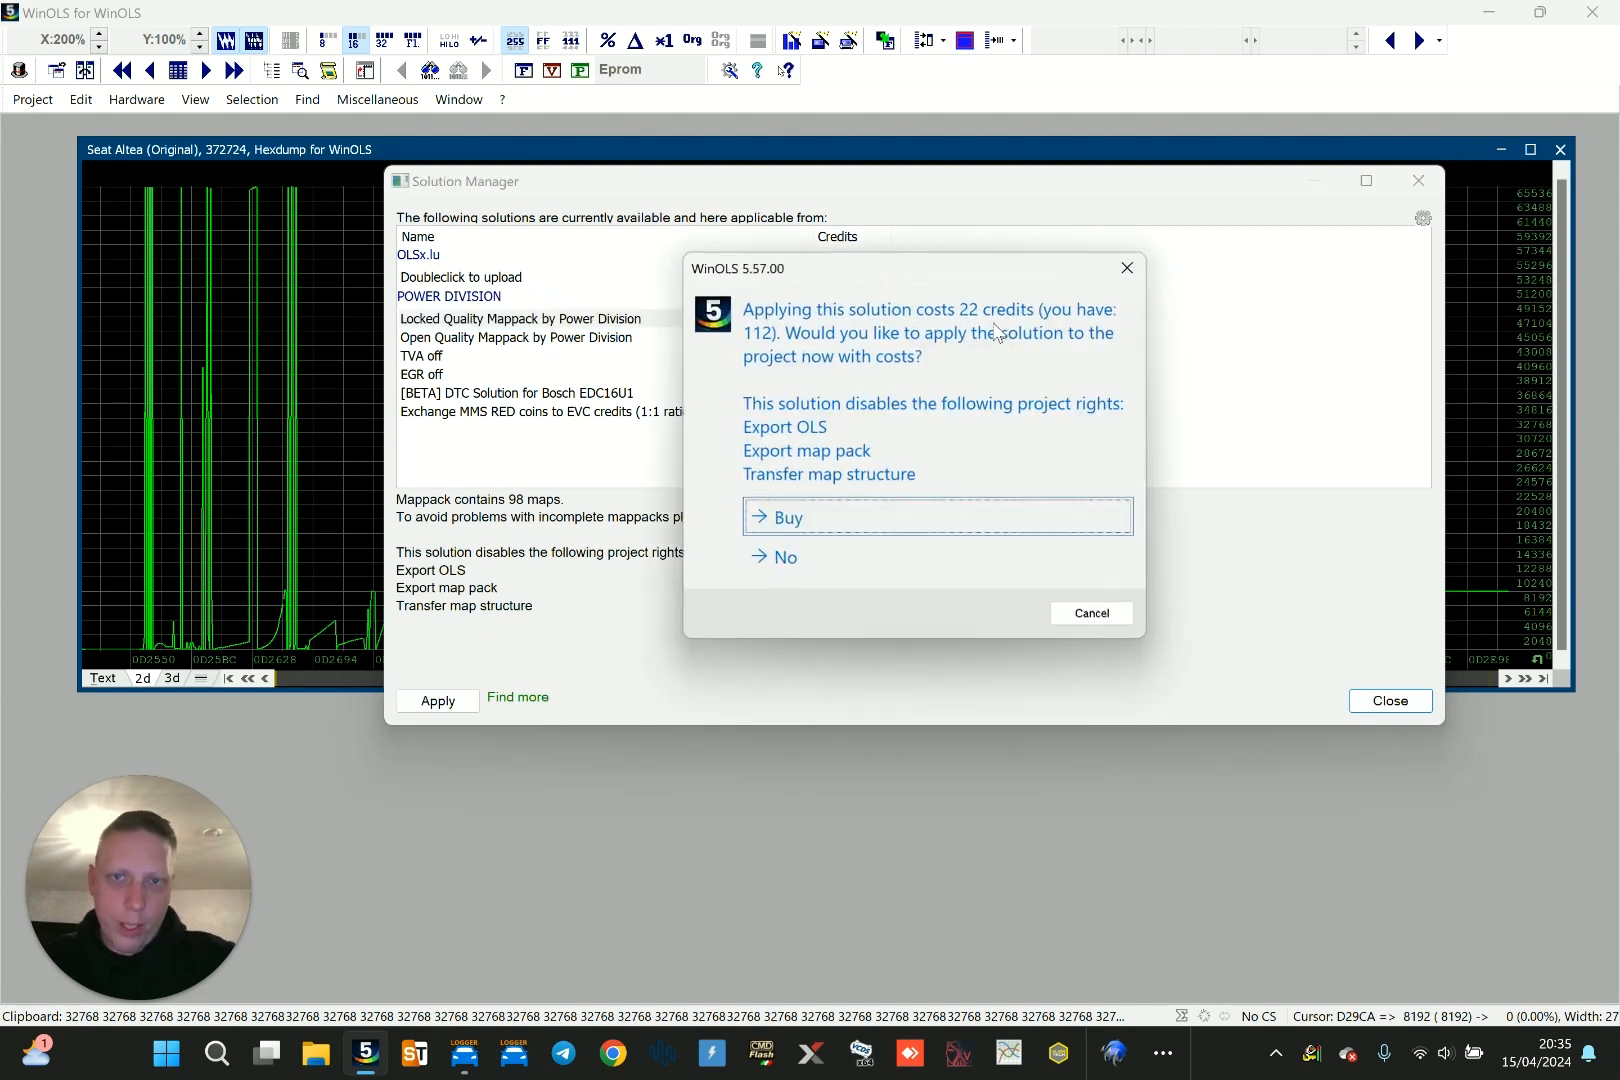
{"action": "left_click_drag", "start_coordinate": [937, 258], "coordinate": [786, 235]}
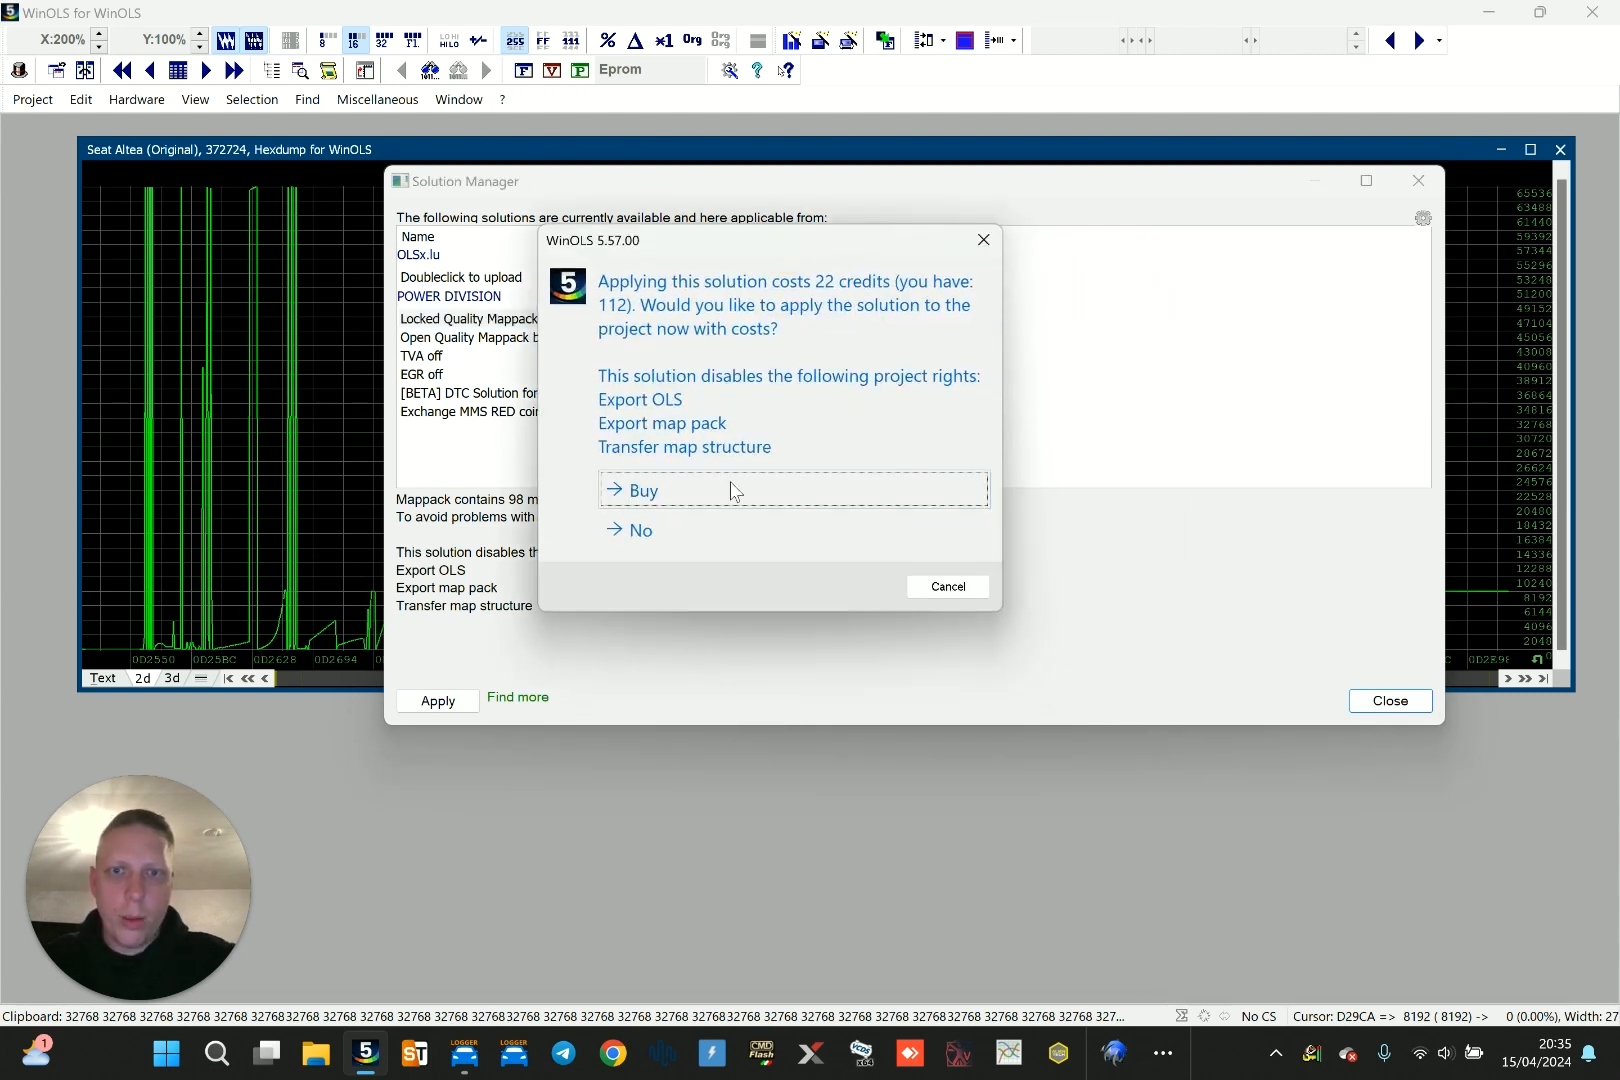
{"action": "left_click", "coordinate": [727, 486]}
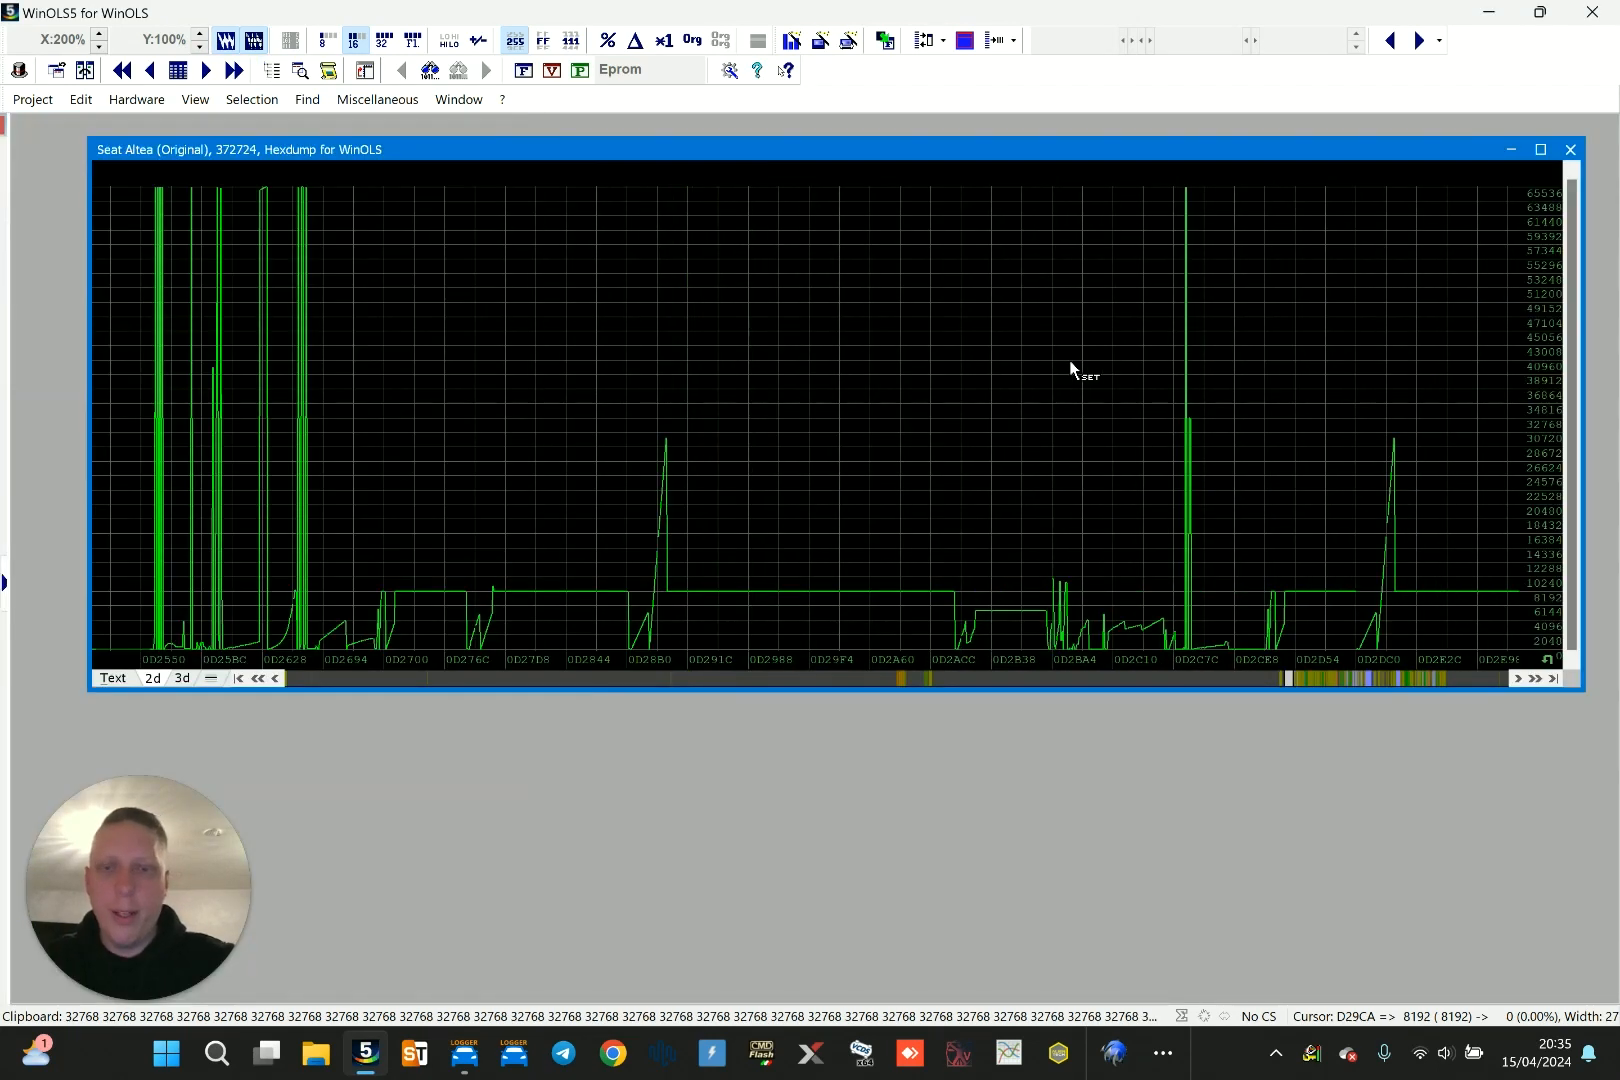
Move the hexdump to the mapped block around 0D1A58 to 0D2118 and inspect its Drivers wish torque maps
{"action": "left_click", "coordinate": [1284, 677]}
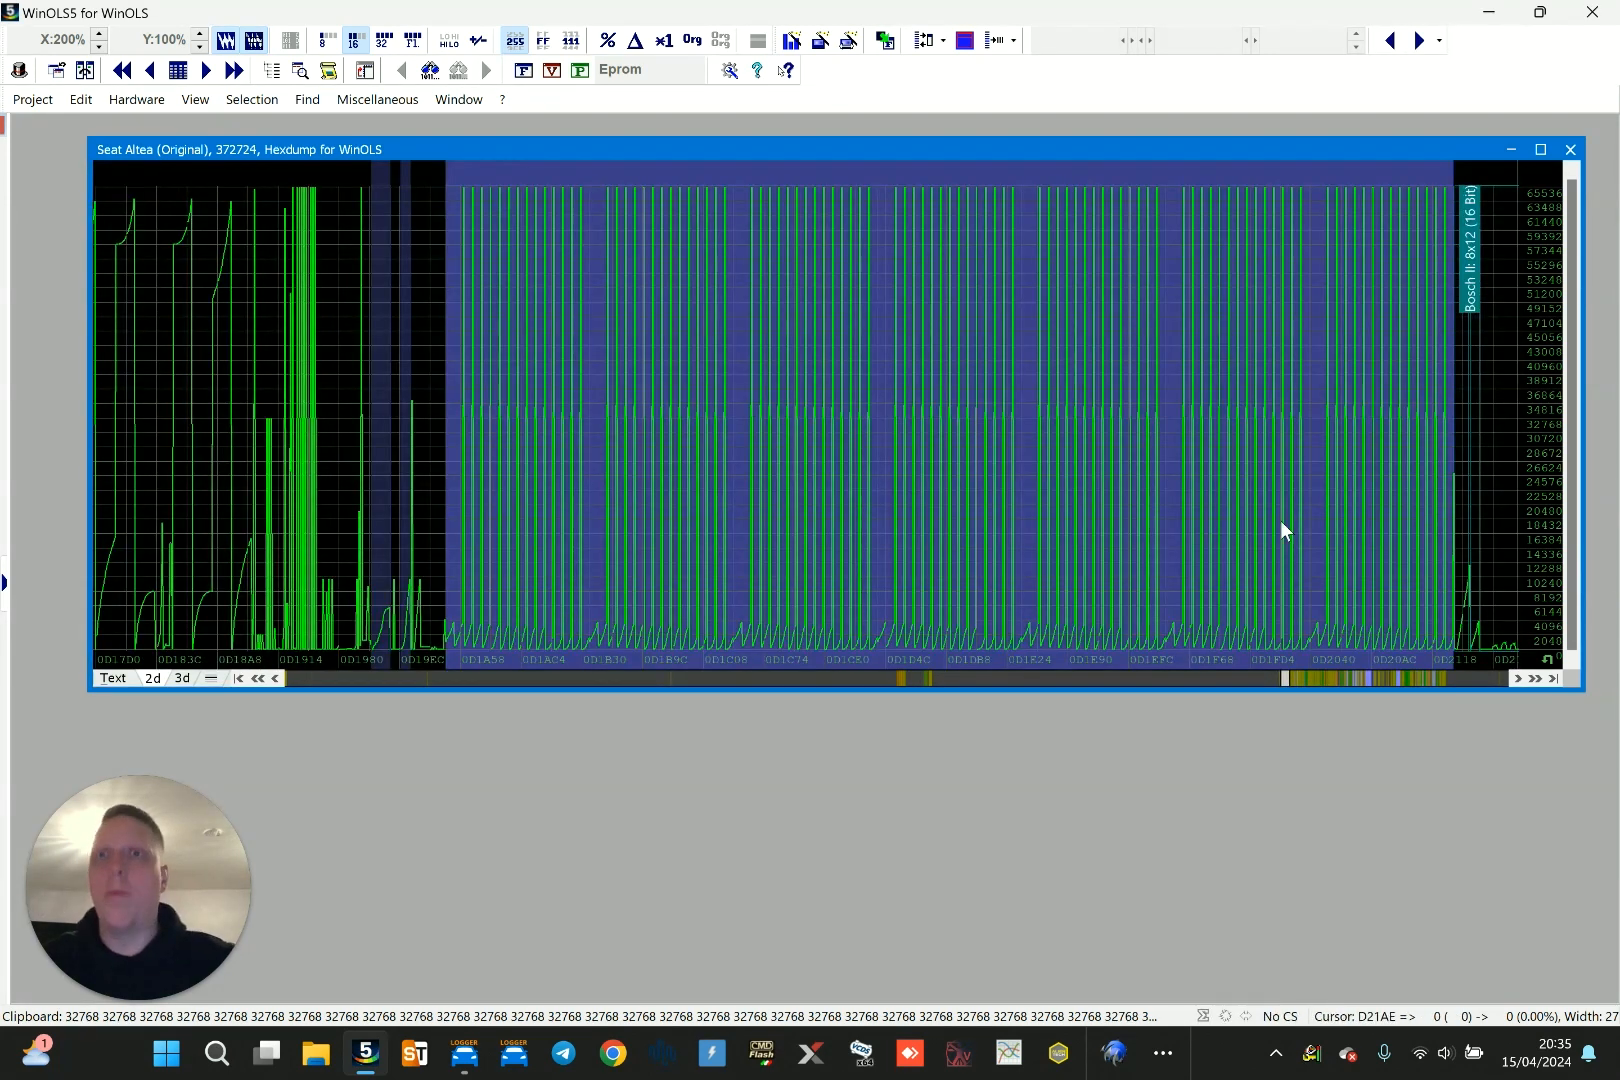
{"action": "scroll", "coordinate": [1265, 500], "scroll_direction": "down", "scroll_amount": 2}
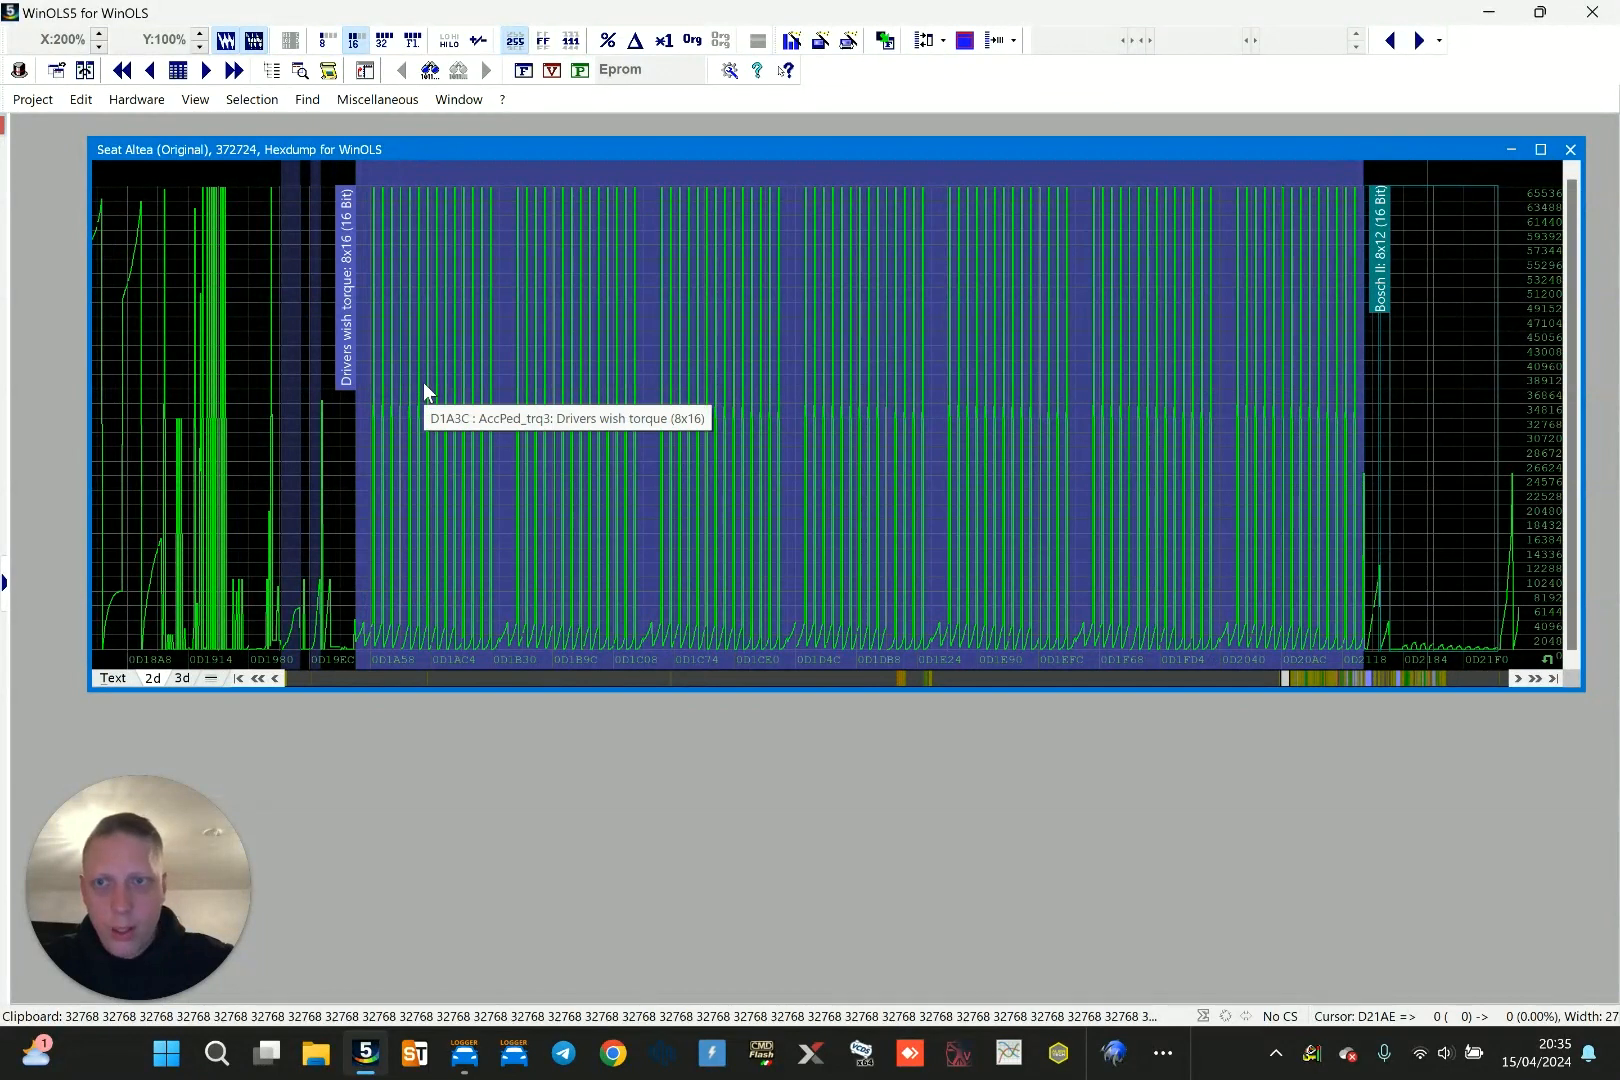
{"action": "left_click", "coordinate": [692, 360]}
{"action": "left_click", "coordinate": [829, 358]}
{"action": "left_click", "coordinate": [1000, 348]}
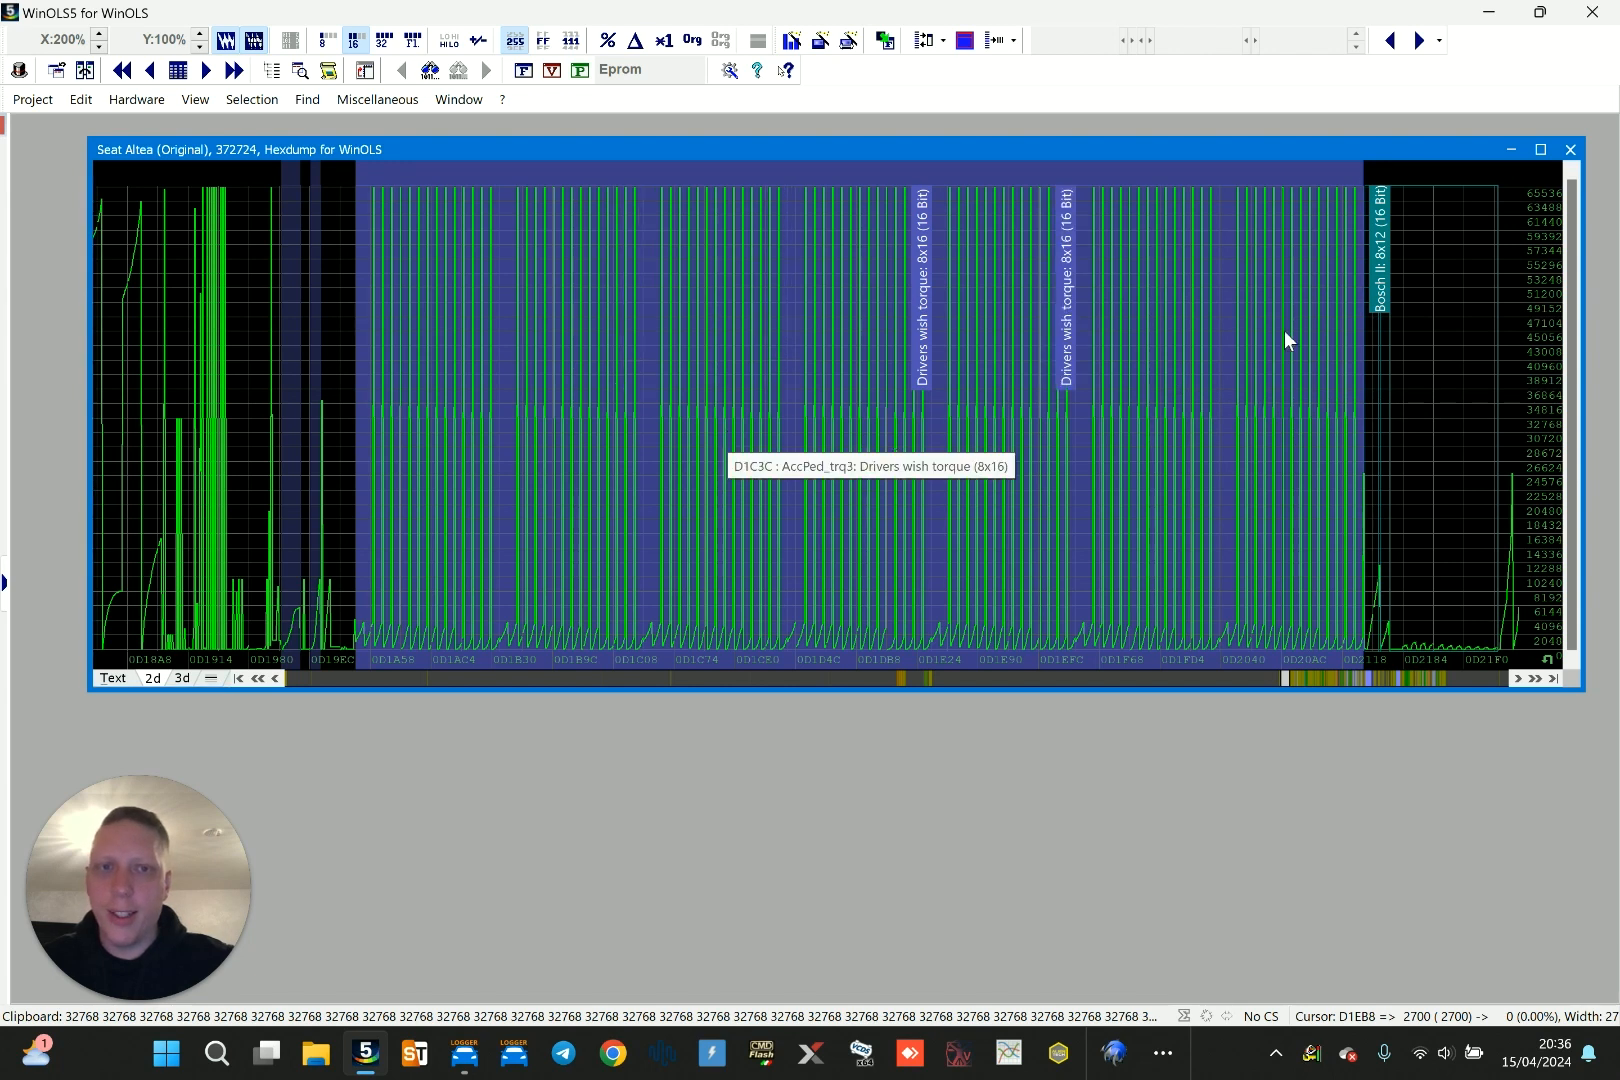
Go through the seven adjacent 8x16 Drivers wish torque maps one by one, from D1A3C to D203C
{"action": "left_click", "coordinate": [430, 305]}
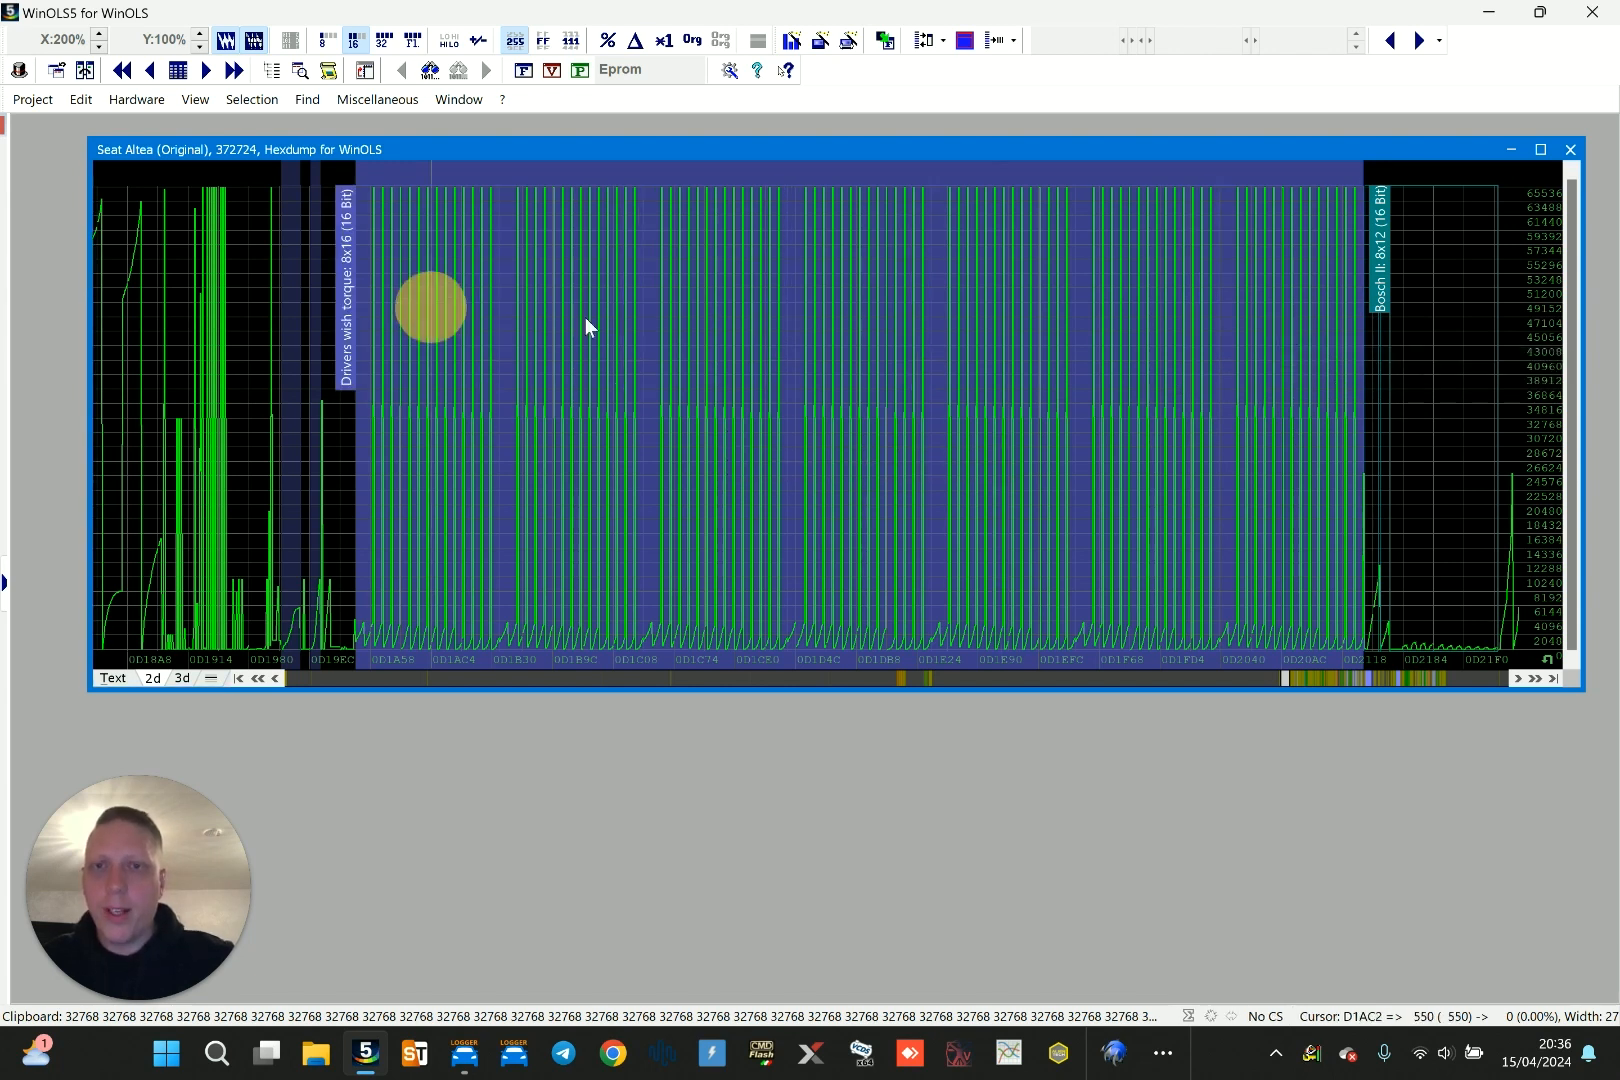
{"action": "left_click", "coordinate": [583, 316]}
{"action": "left_click", "coordinate": [704, 315]}
{"action": "left_click", "coordinate": [886, 317]}
{"action": "left_click", "coordinate": [1016, 313]}
{"action": "left_click", "coordinate": [1152, 303]}
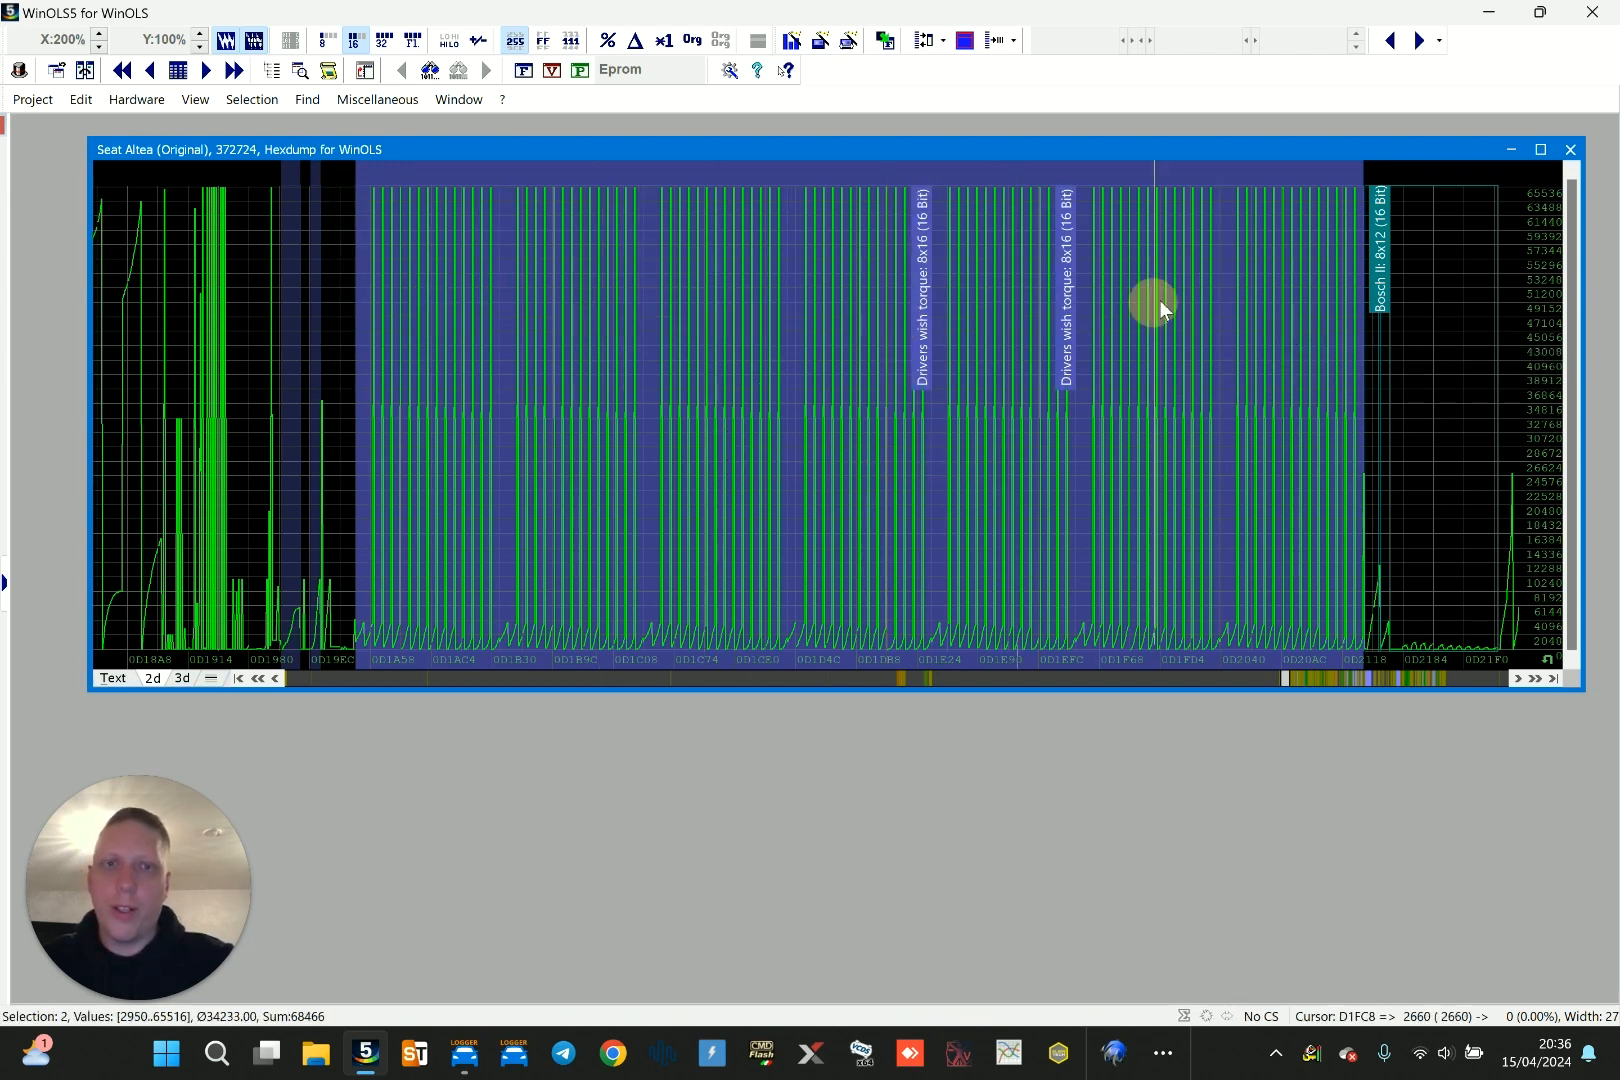
{"action": "left_click", "coordinate": [1282, 304]}
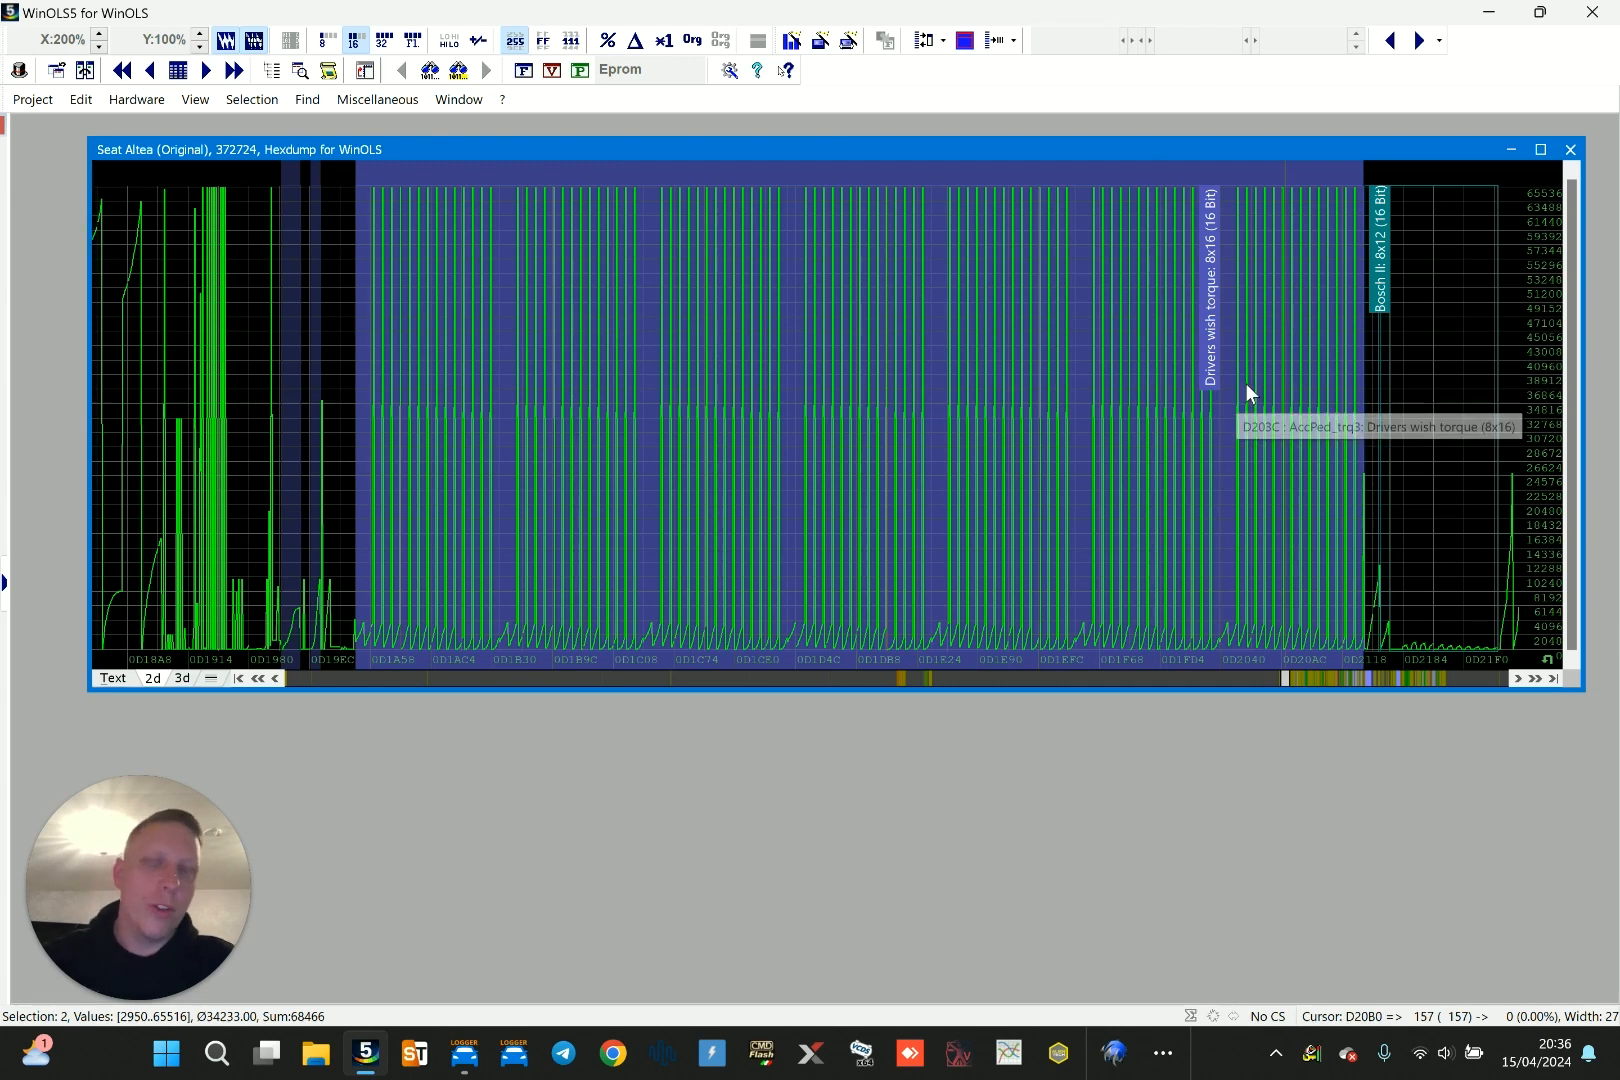
{"action": "scroll", "coordinate": [1236, 377], "scroll_direction": "down", "scroll_amount": 1}
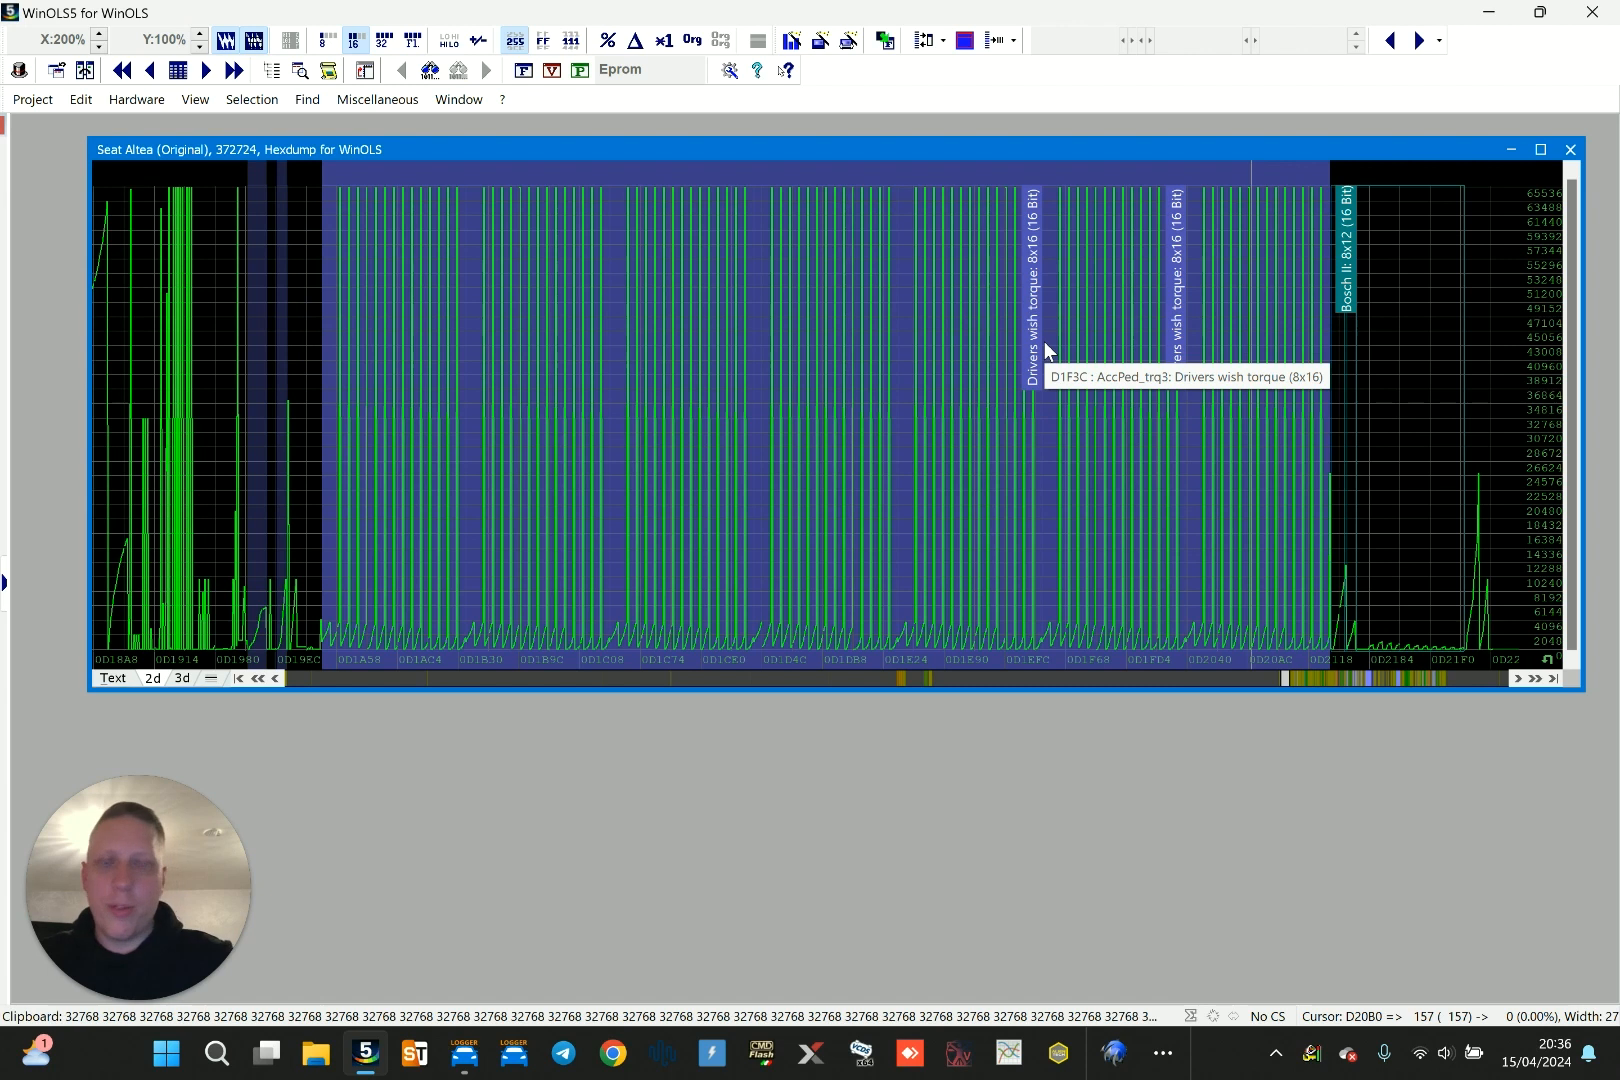
Open the first Drivers wish torque map at D1A3C and examine its pedal position and engine speed axes
{"action": "double_click", "coordinate": [427, 357]}
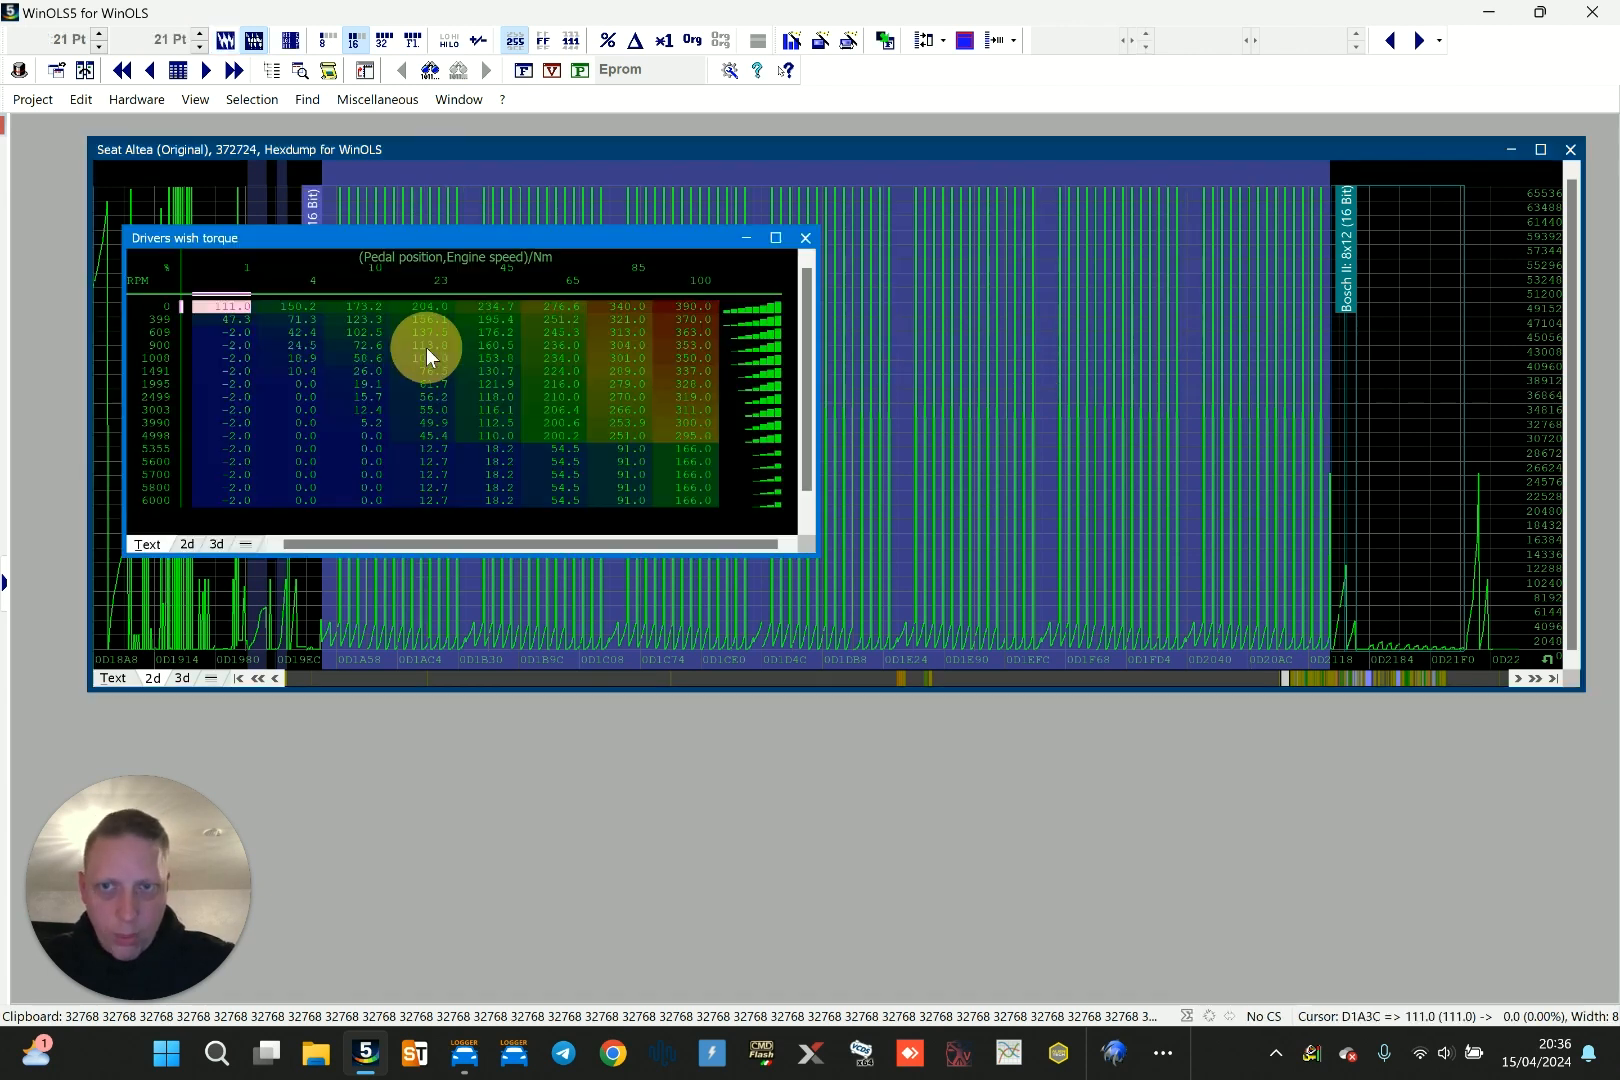
{"action": "left_click_drag", "start_coordinate": [660, 241], "coordinate": [797, 230]}
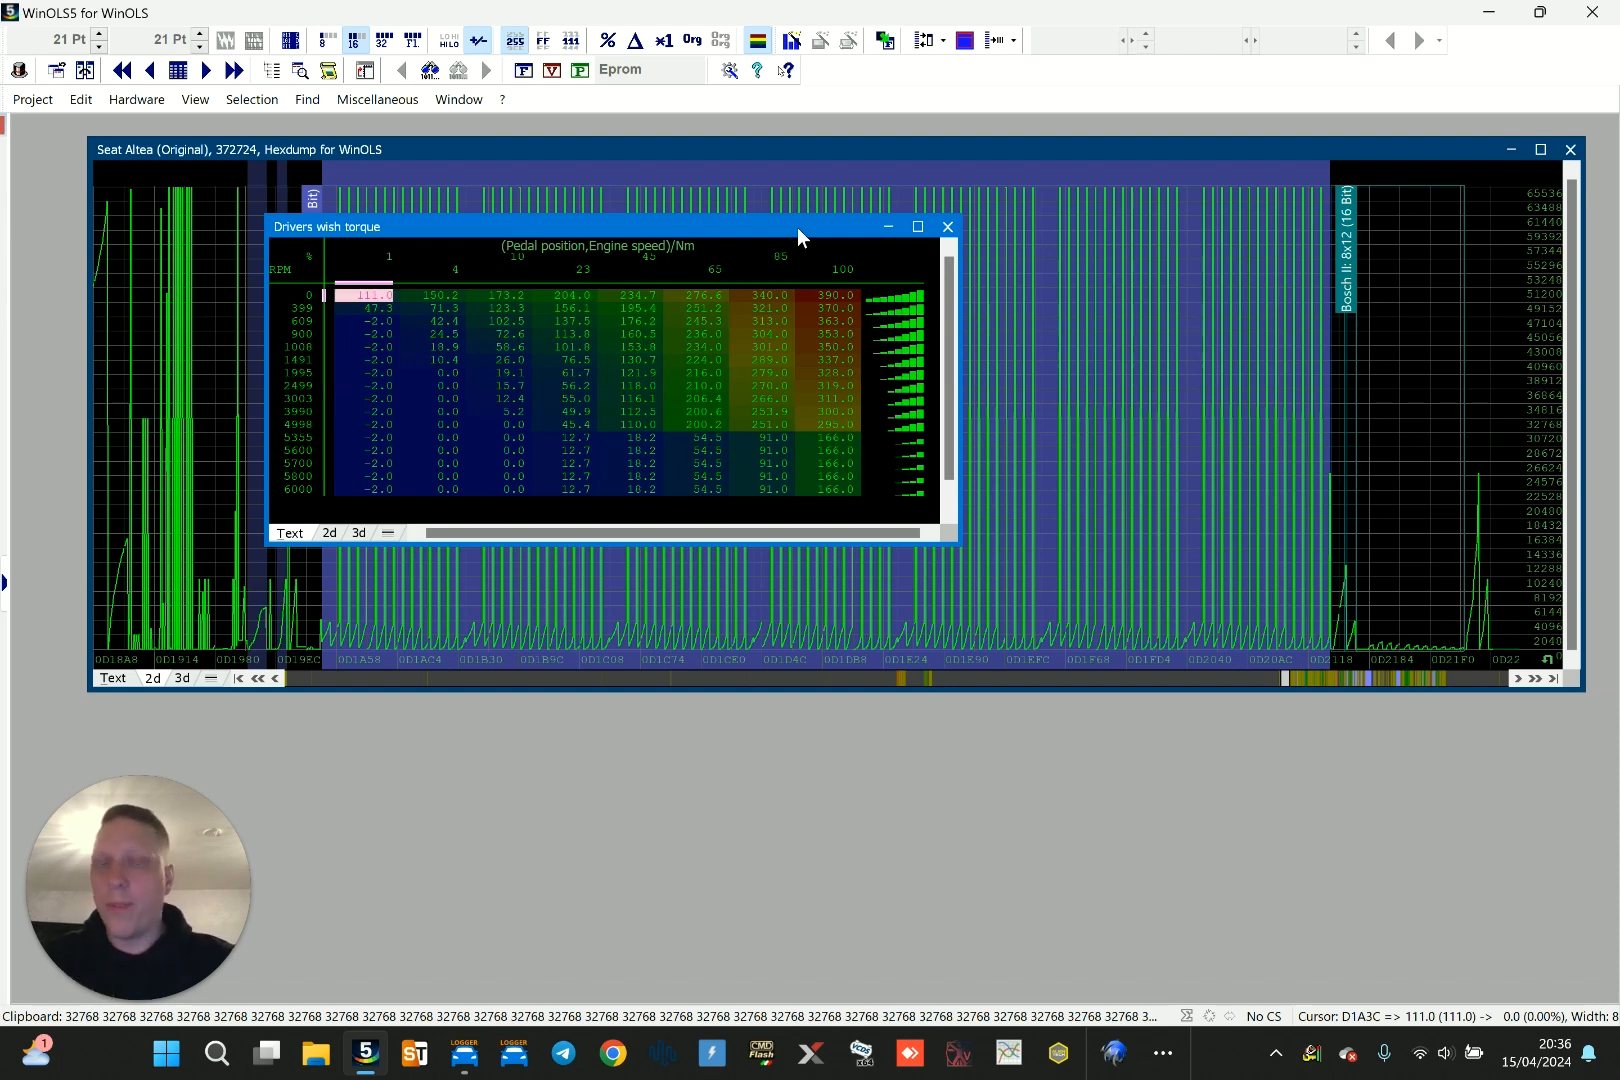
{"action": "left_click", "coordinate": [389, 257]}
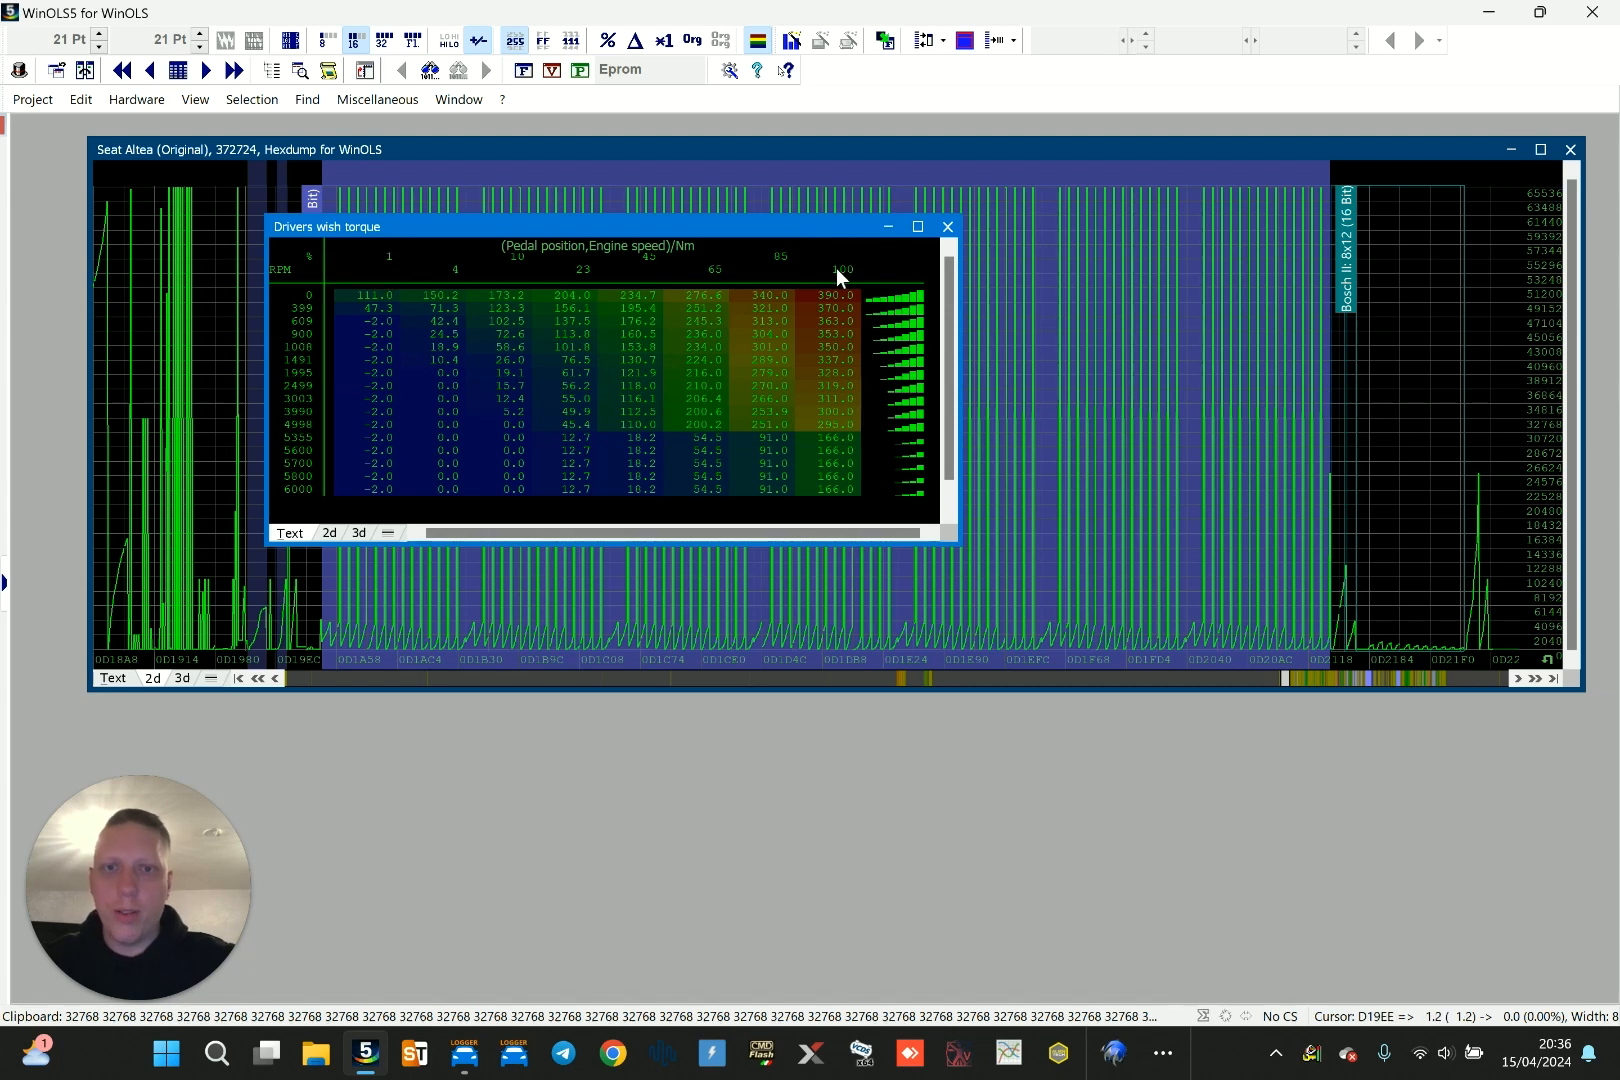
{"action": "left_click_drag", "start_coordinate": [411, 257], "coordinate": [840, 272]}
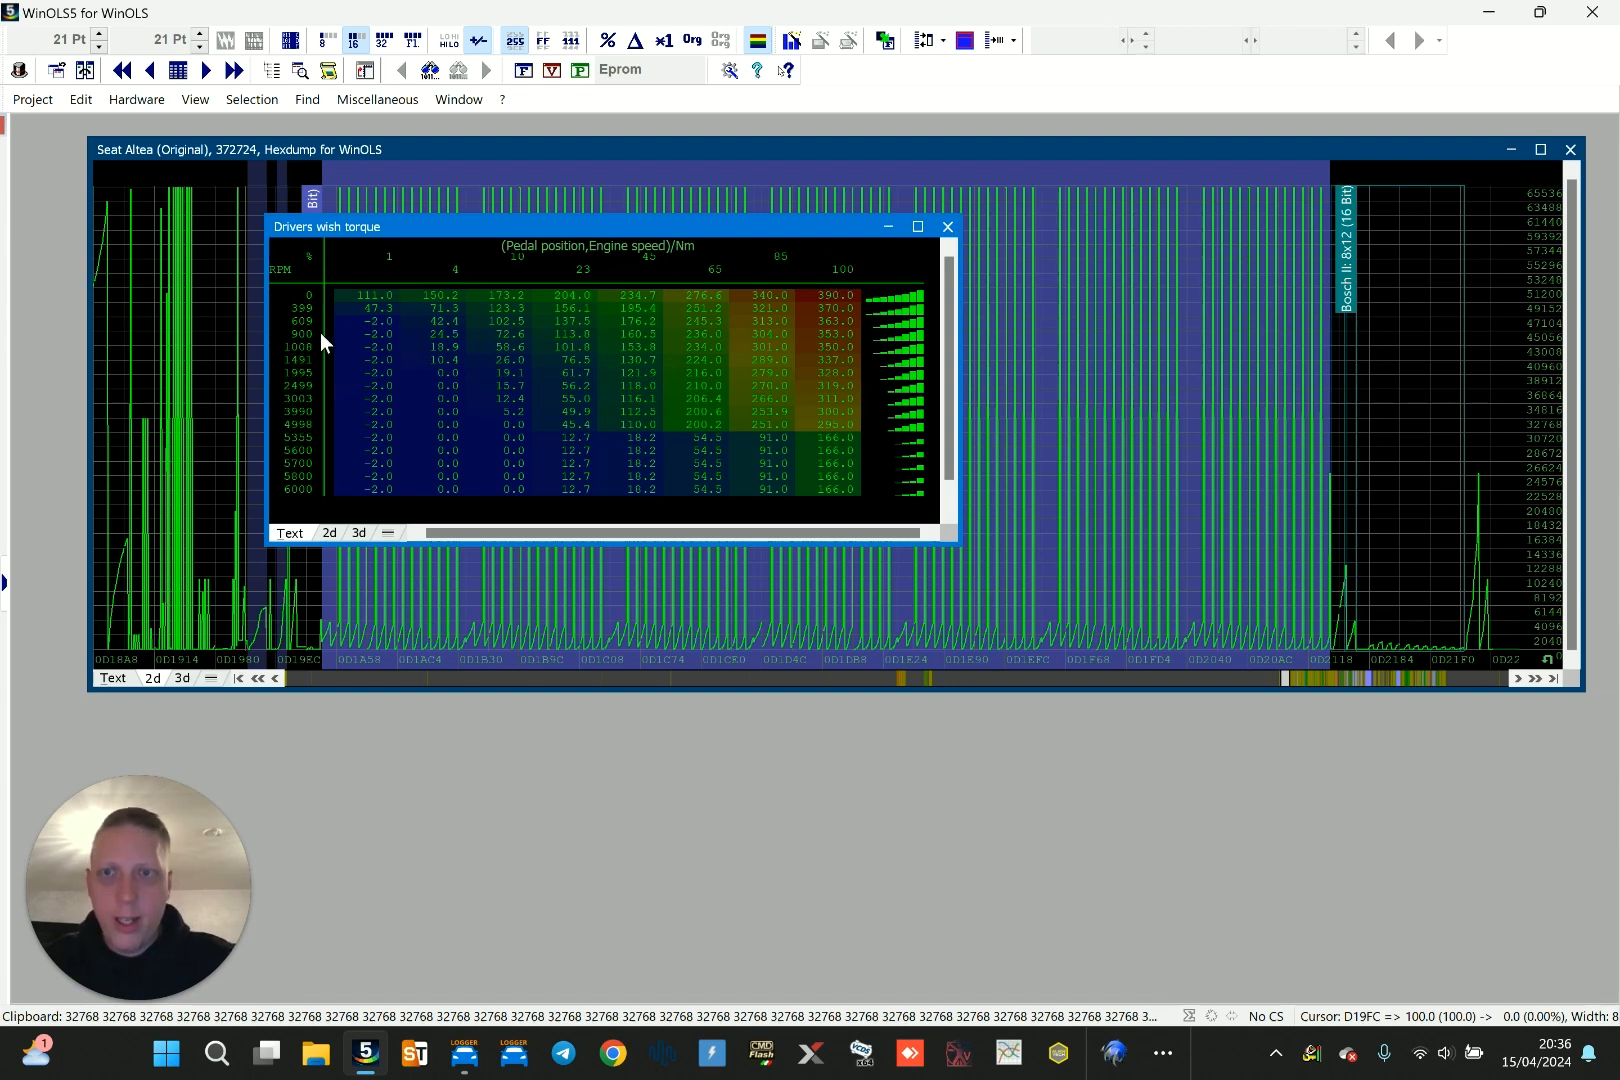
{"action": "left_click_drag", "start_coordinate": [311, 296], "coordinate": [308, 490]}
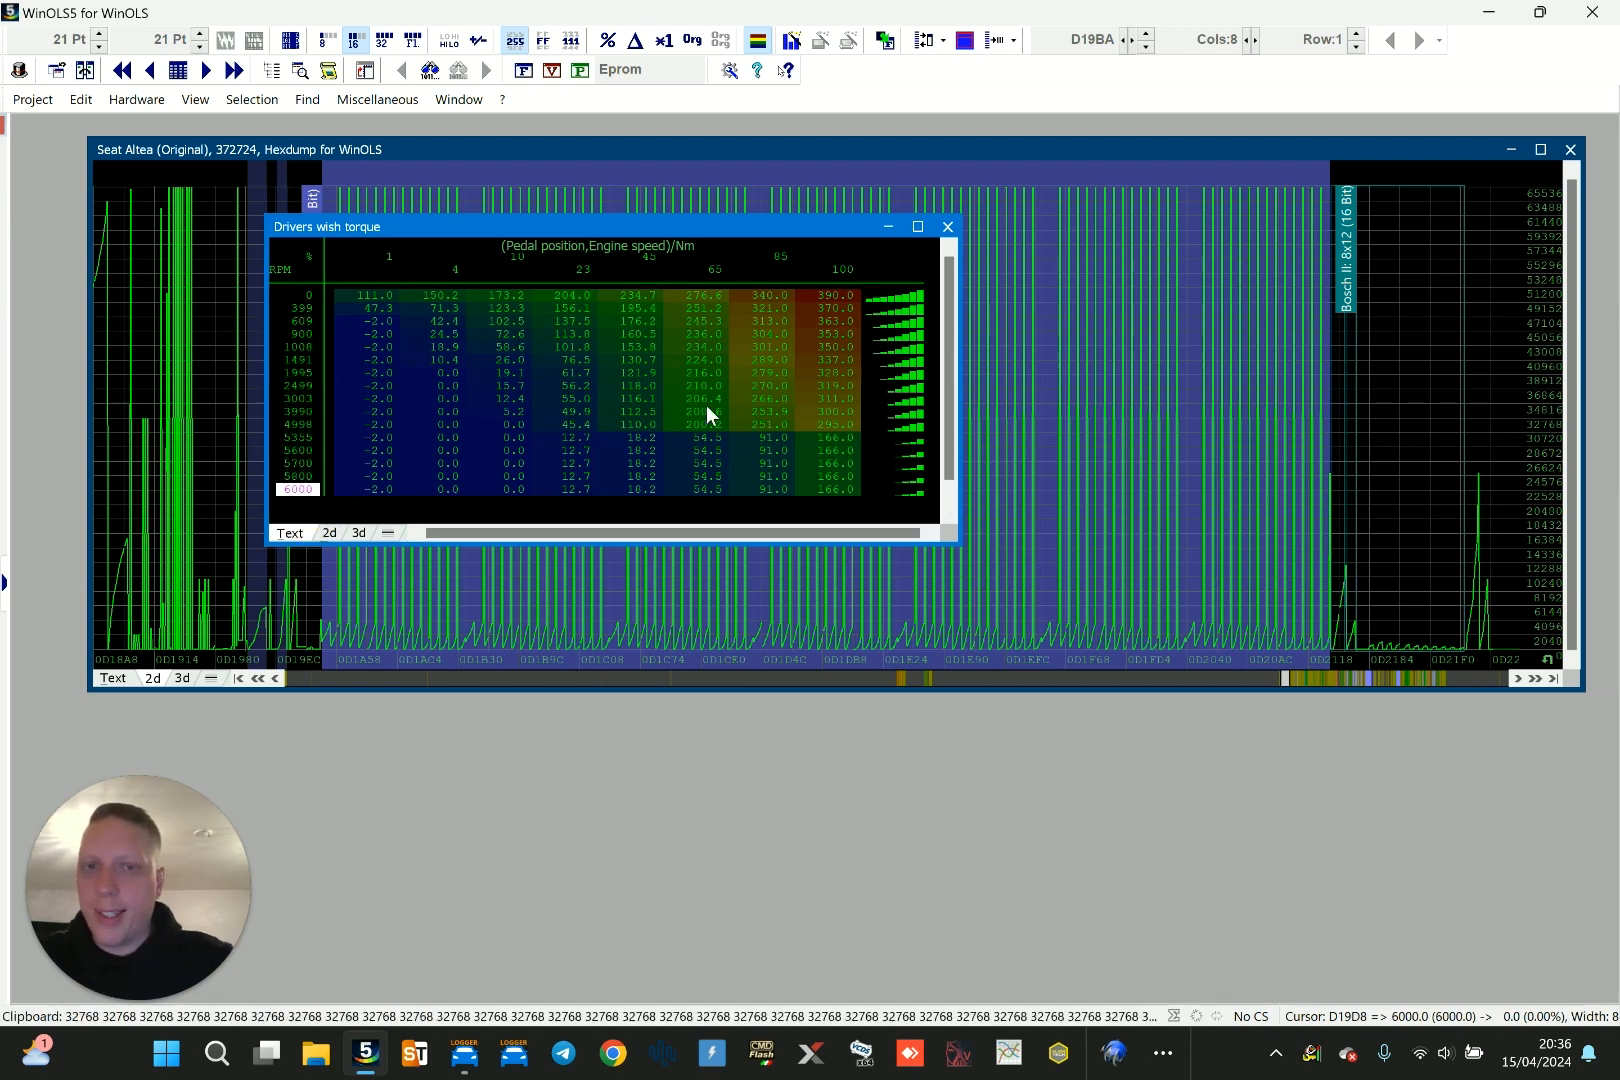
Look up the requested torque in the Drivers wish torque map at 100 % pedal position and 3990 RPM
{"action": "left_click", "coordinate": [837, 270]}
{"action": "left_click", "coordinate": [306, 411]}
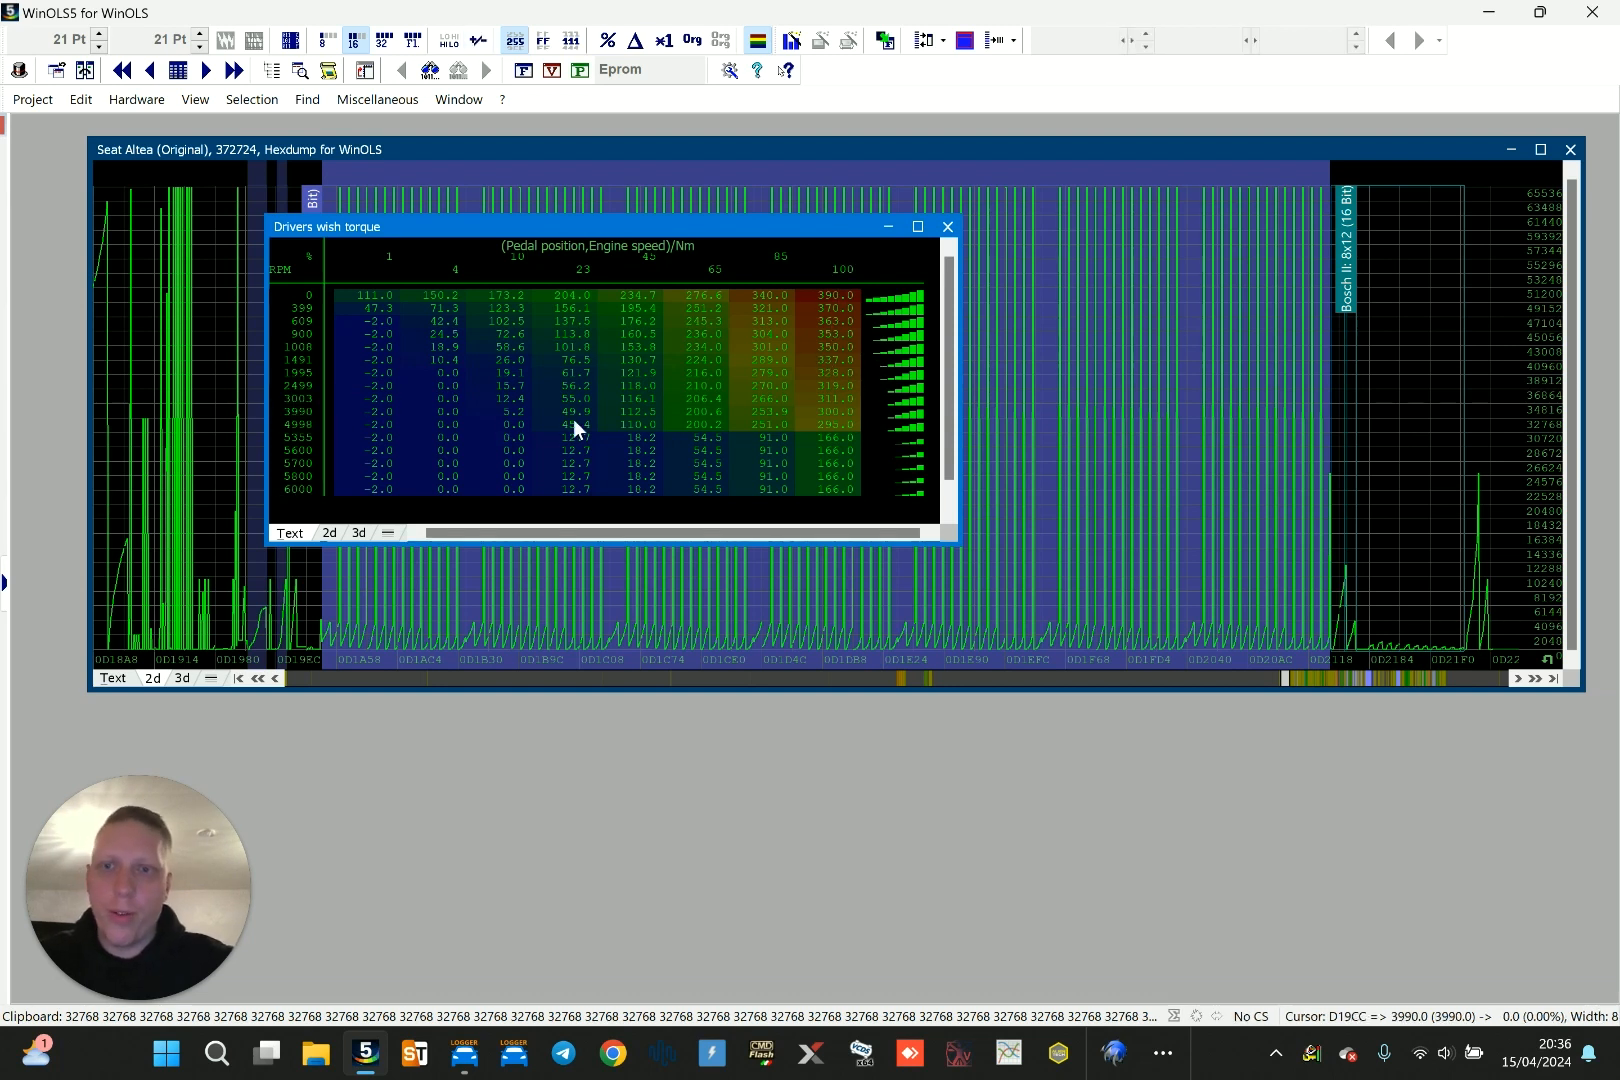
{"action": "left_click", "coordinate": [845, 409]}
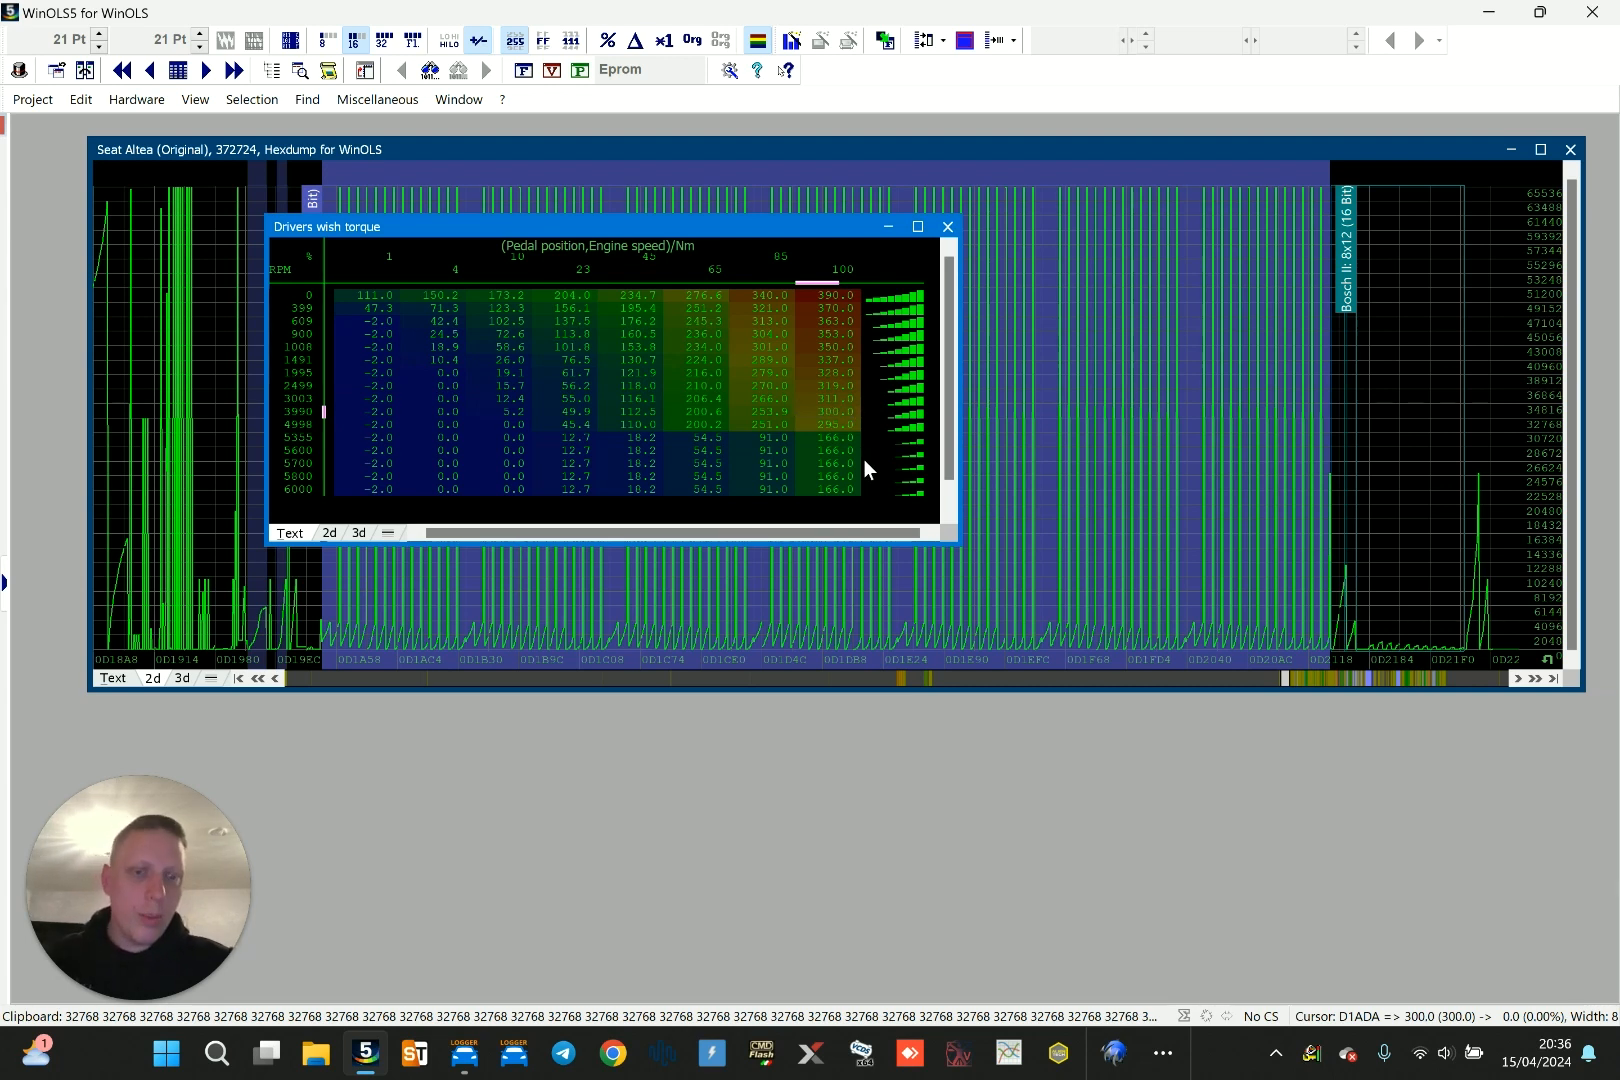
Switch to logView and browse to the C:\Ross-Tech\VCDS\Logs folder for opening a log file
{"action": "left_click", "coordinate": [1009, 1052]}
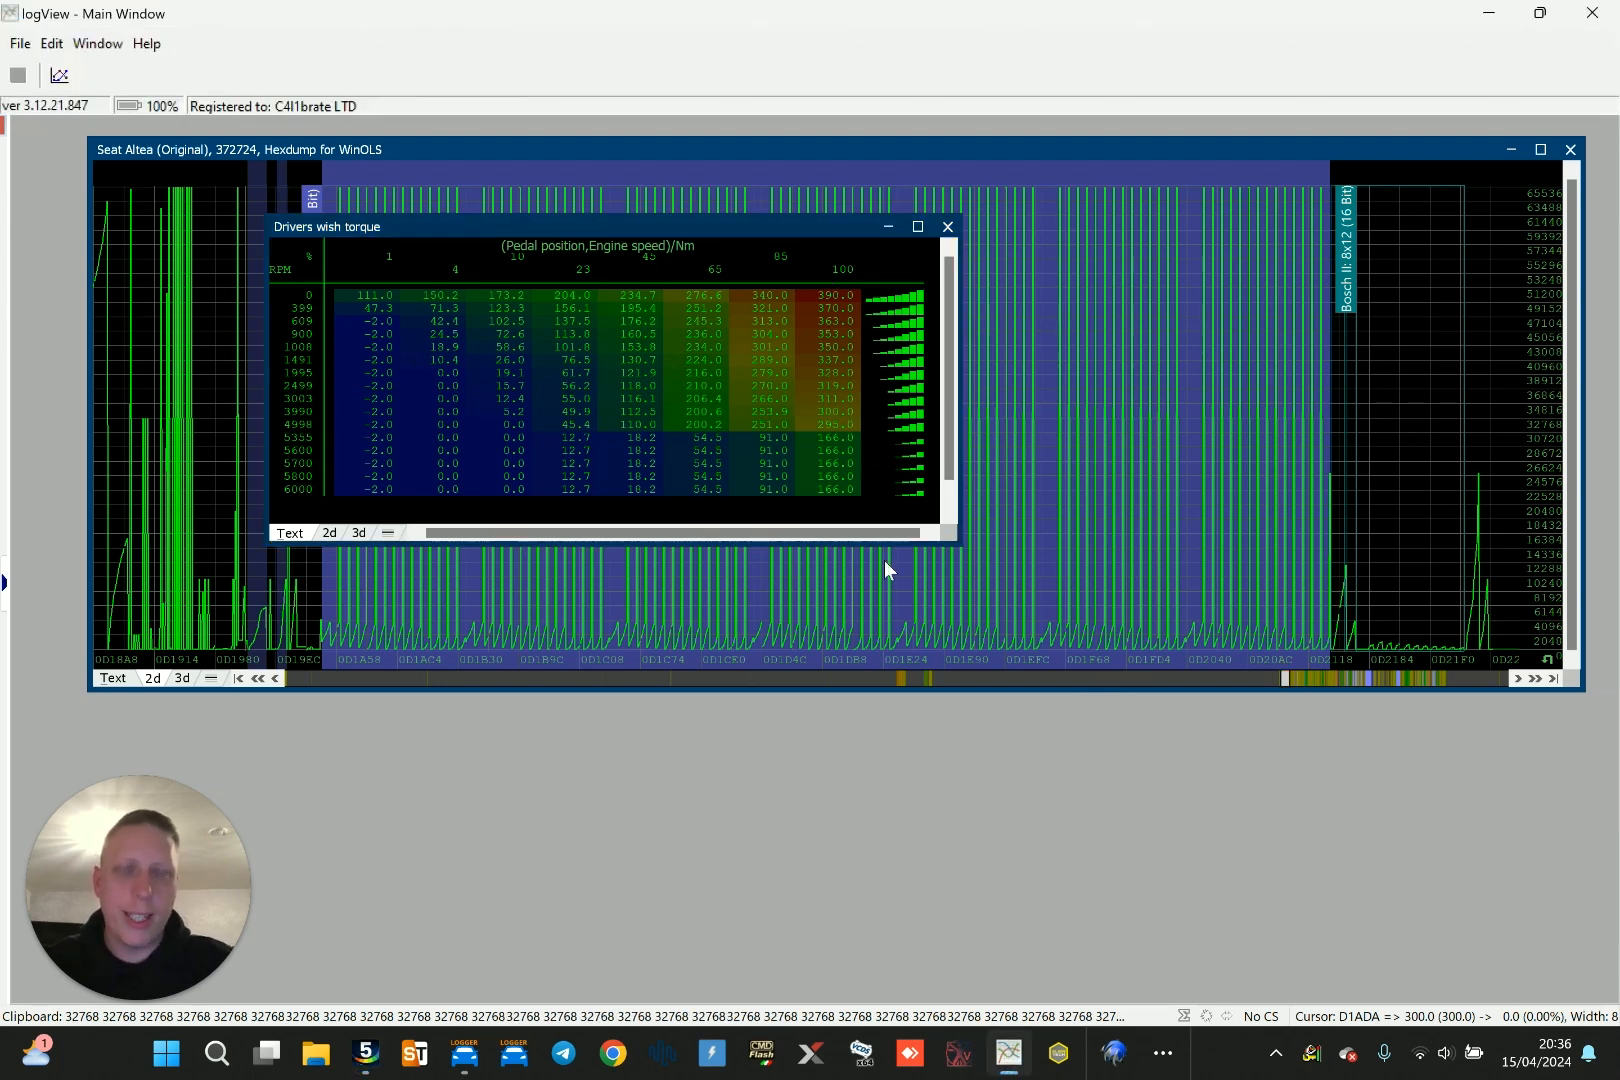
{"action": "left_click", "coordinate": [20, 43]}
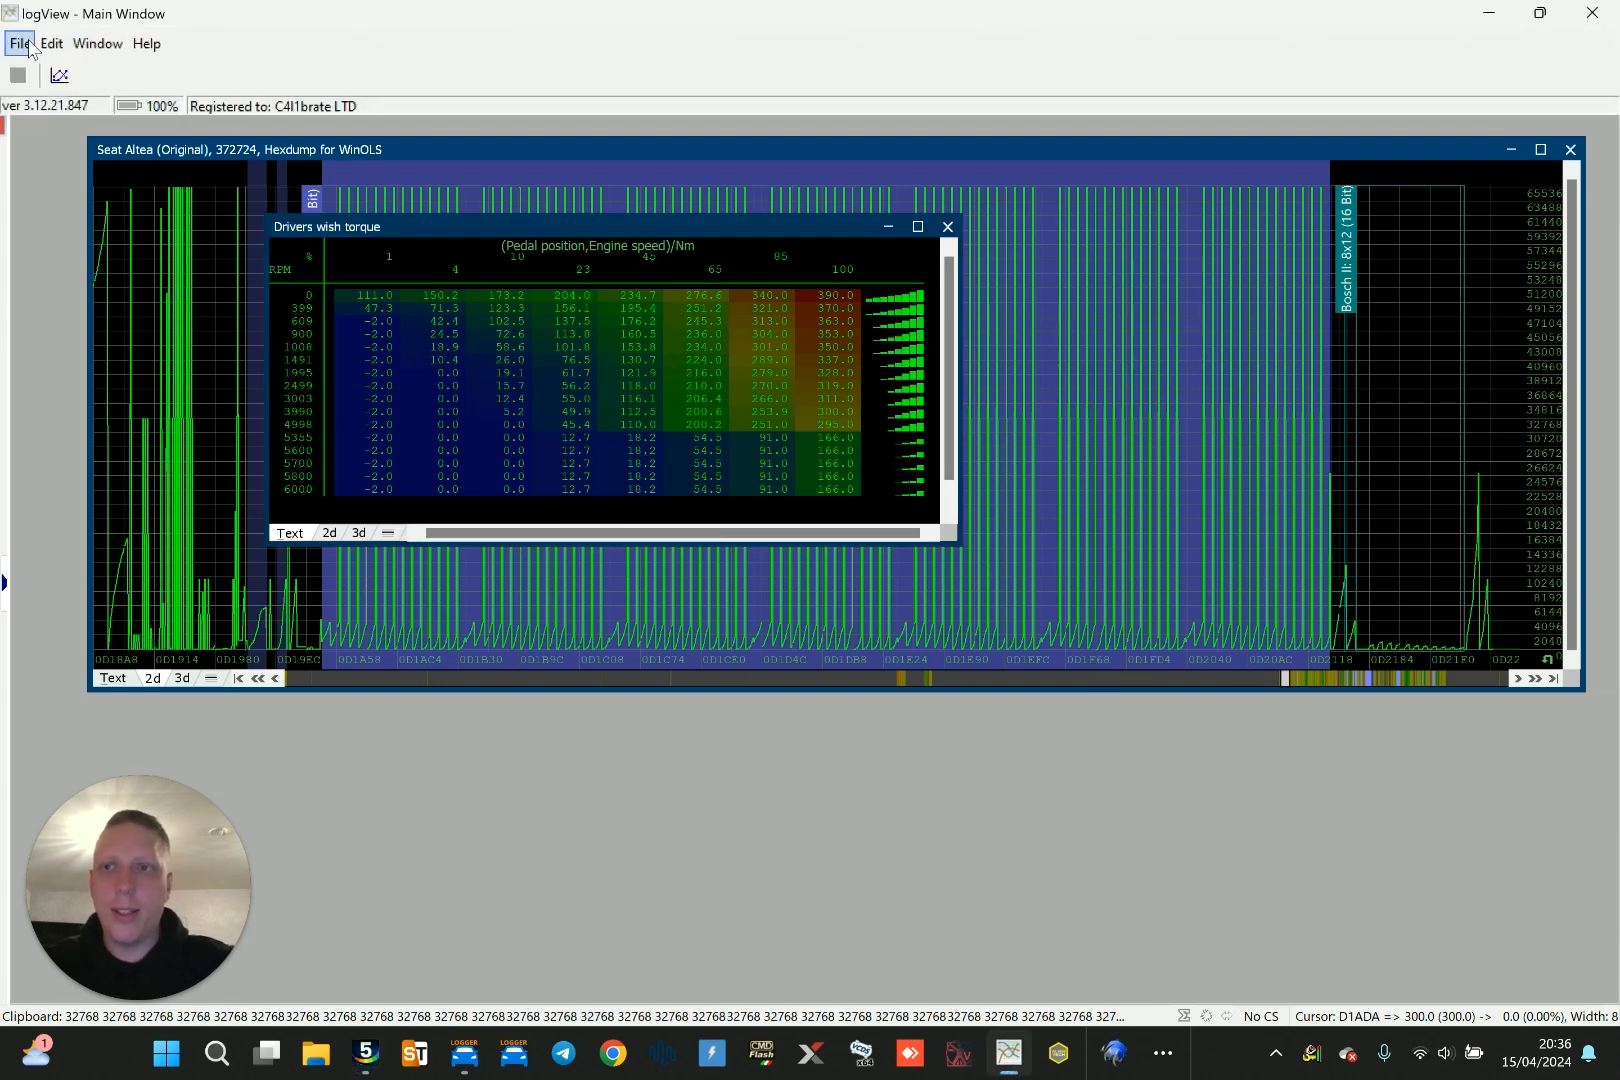
{"action": "left_click", "coordinate": [367, 212]}
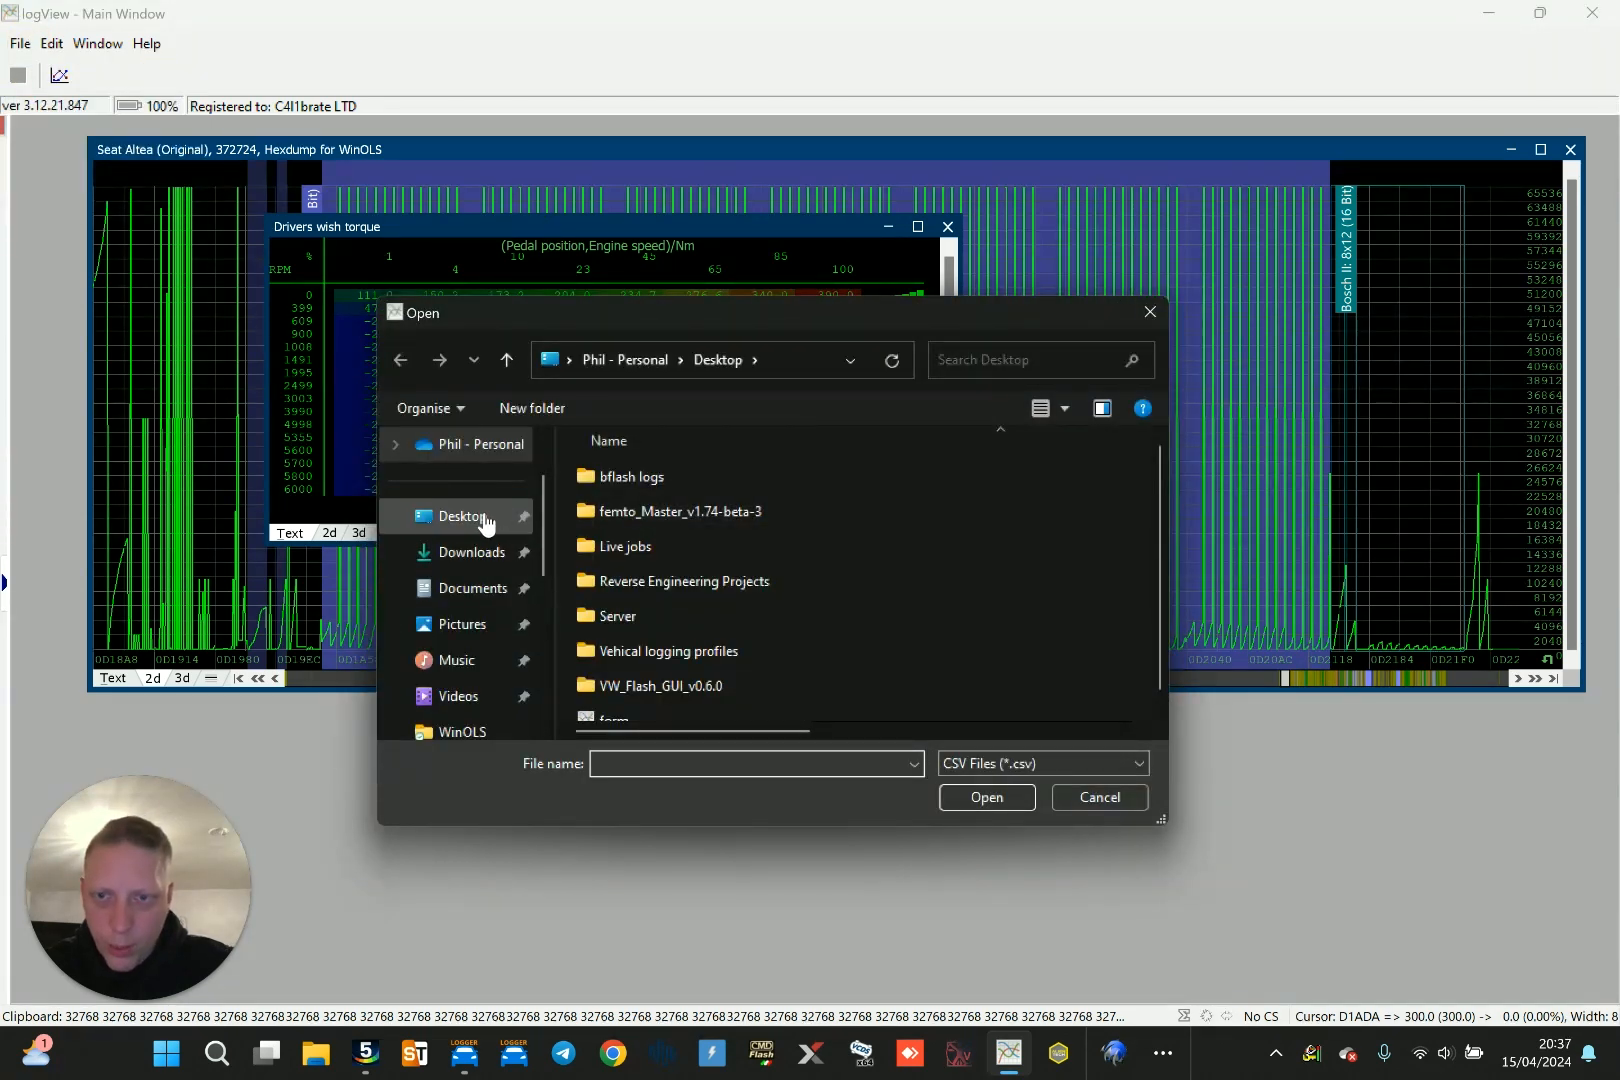
{"action": "scroll", "coordinate": [480, 522], "scroll_direction": "down", "scroll_amount": 5}
{"action": "left_click", "coordinate": [503, 626]}
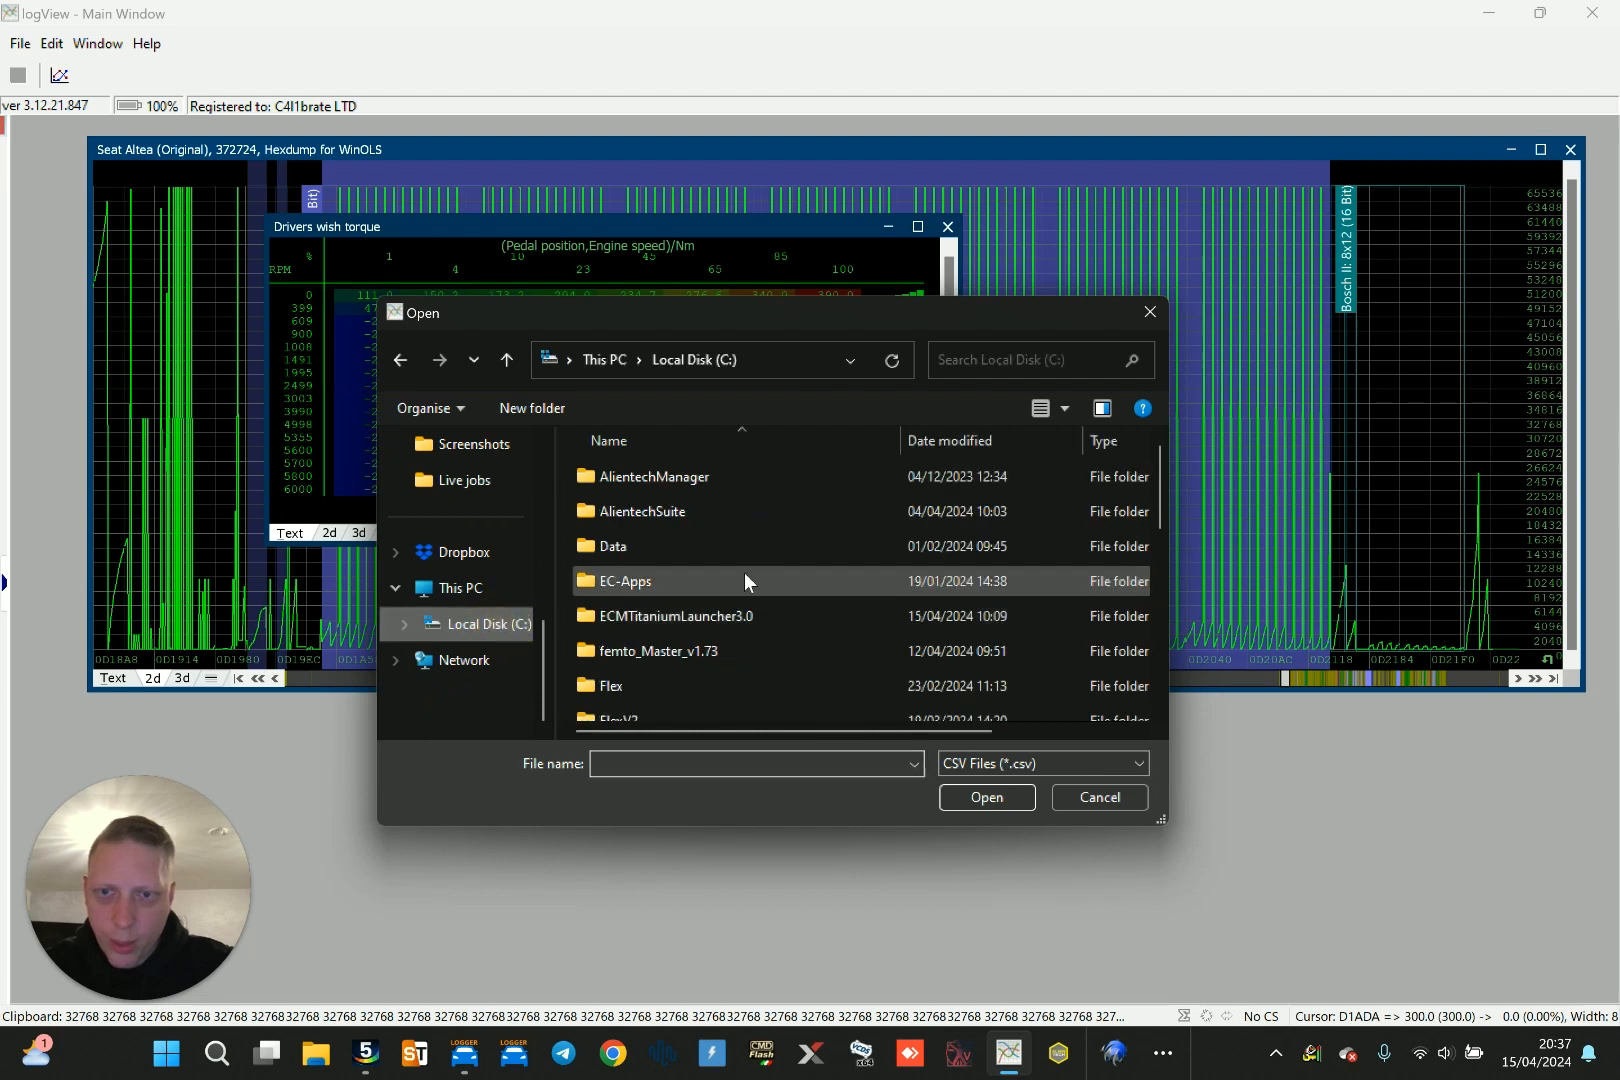
{"action": "scroll", "coordinate": [740, 535], "scroll_direction": "down", "scroll_amount": 7}
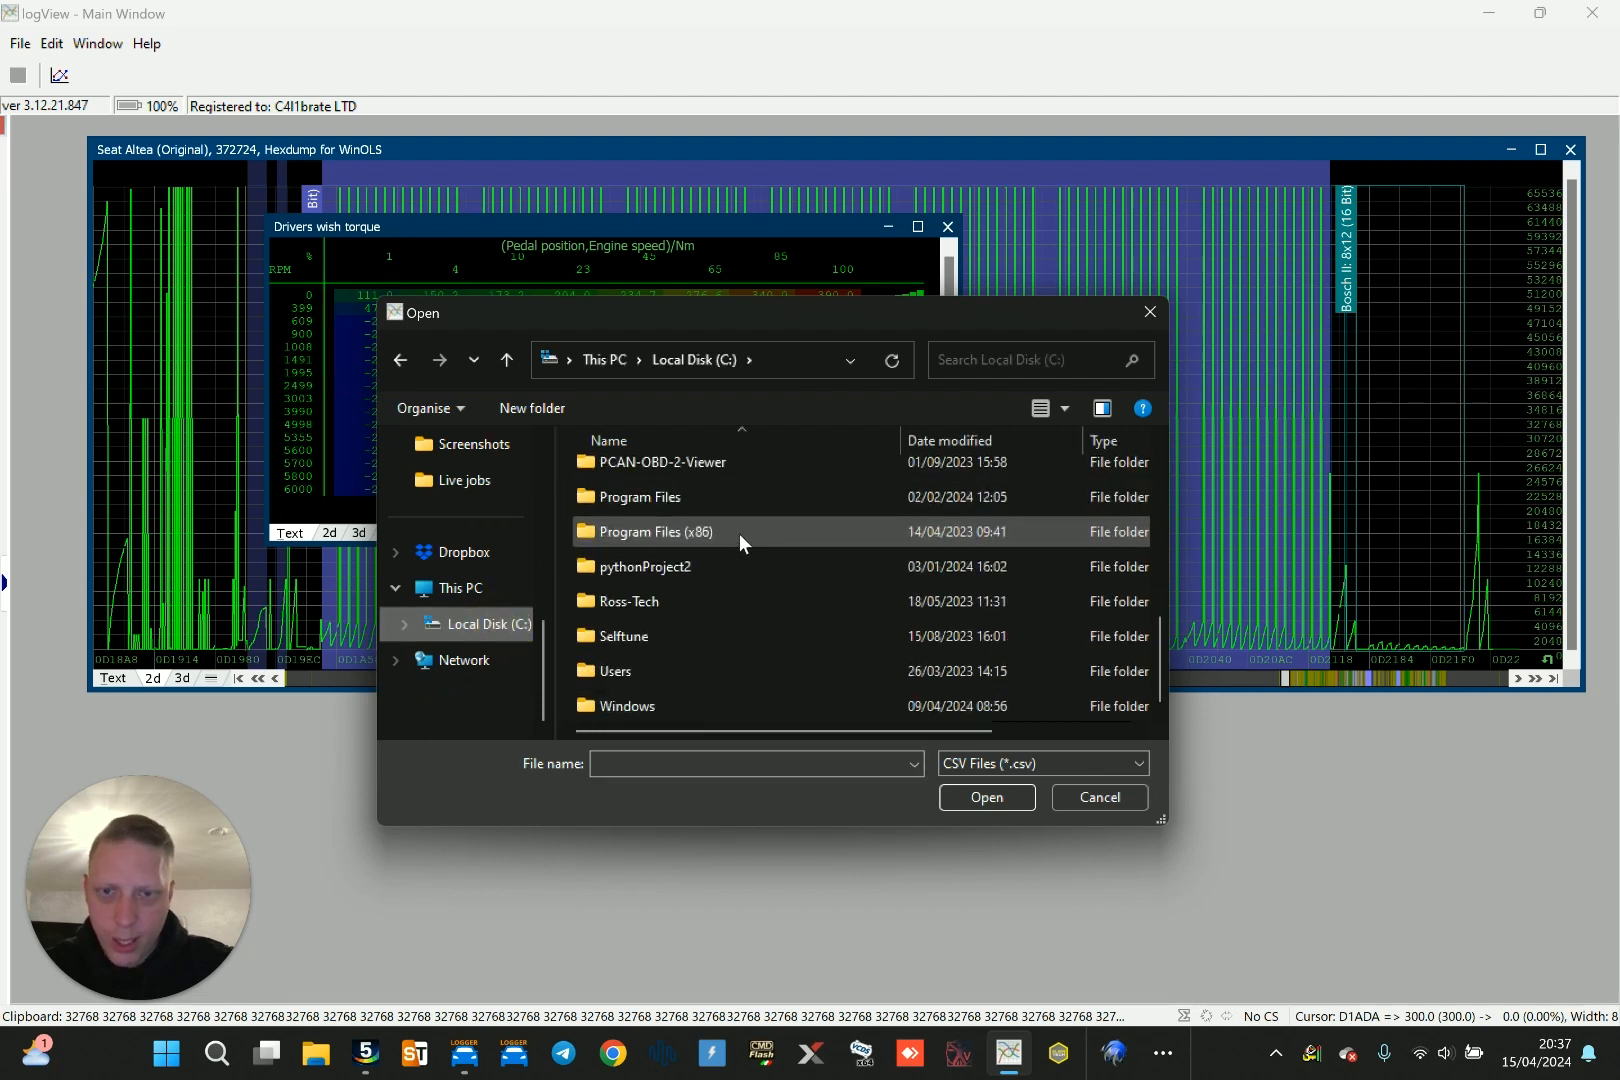
{"action": "double_click", "coordinate": [726, 608]}
{"action": "double_click", "coordinate": [739, 474]}
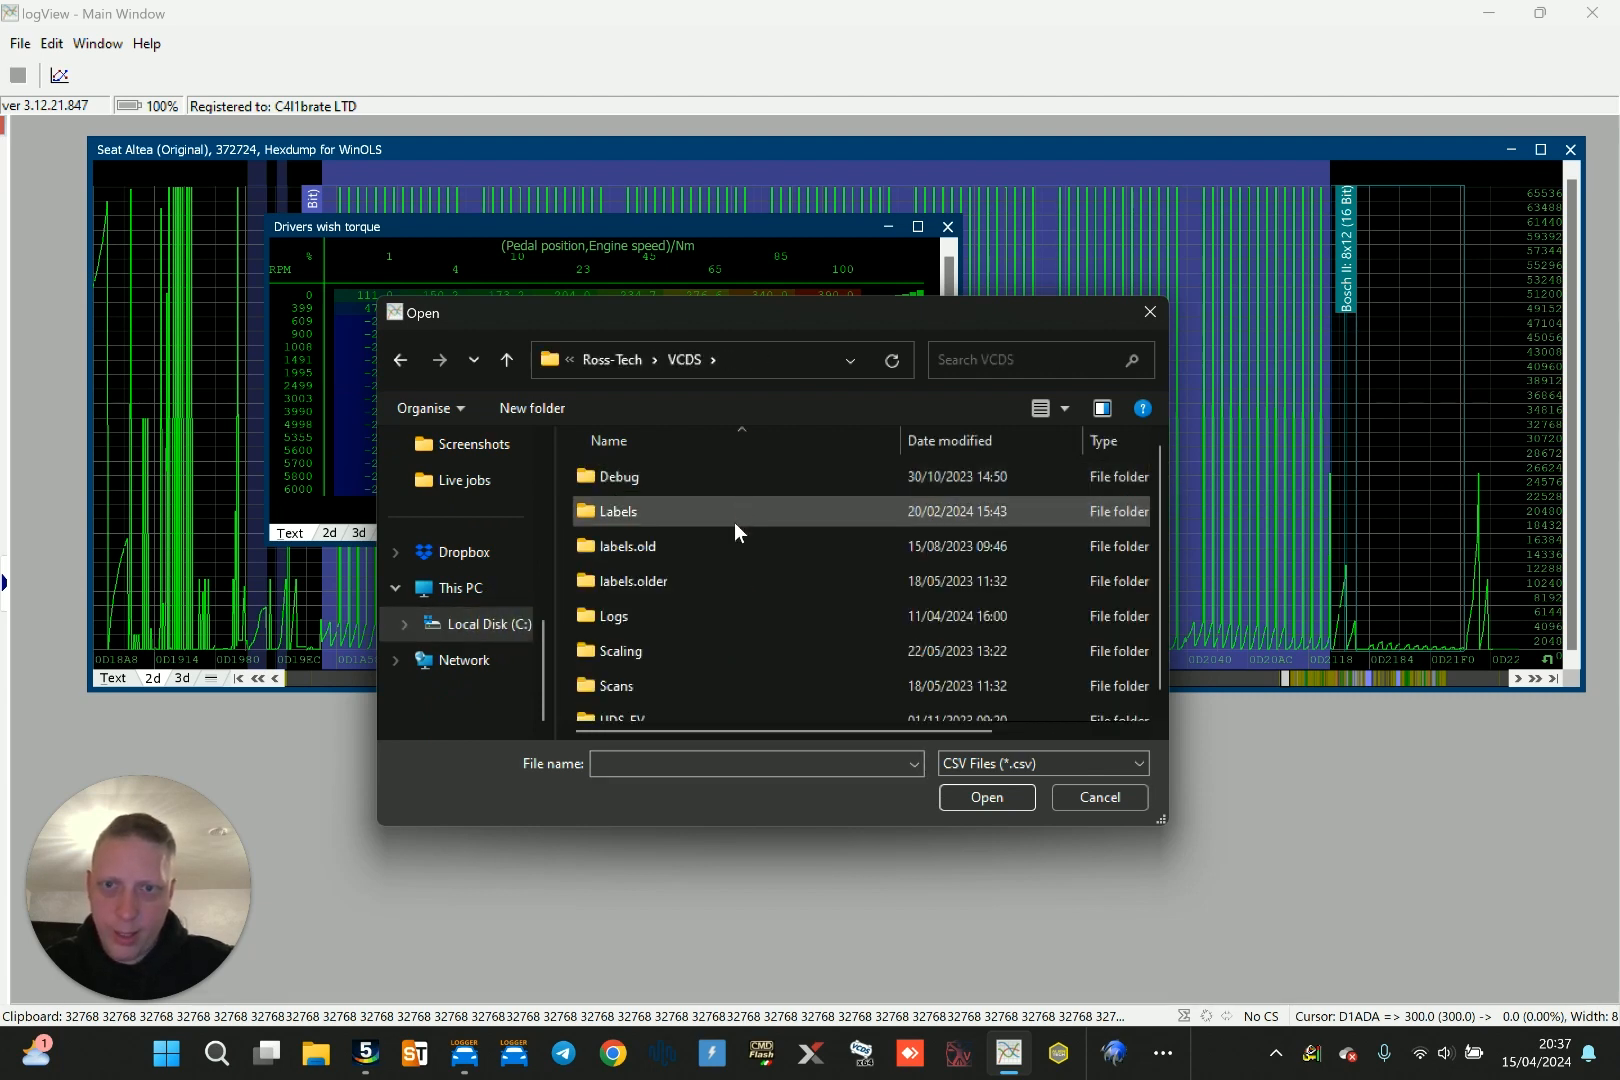
{"action": "double_click", "coordinate": [739, 612]}
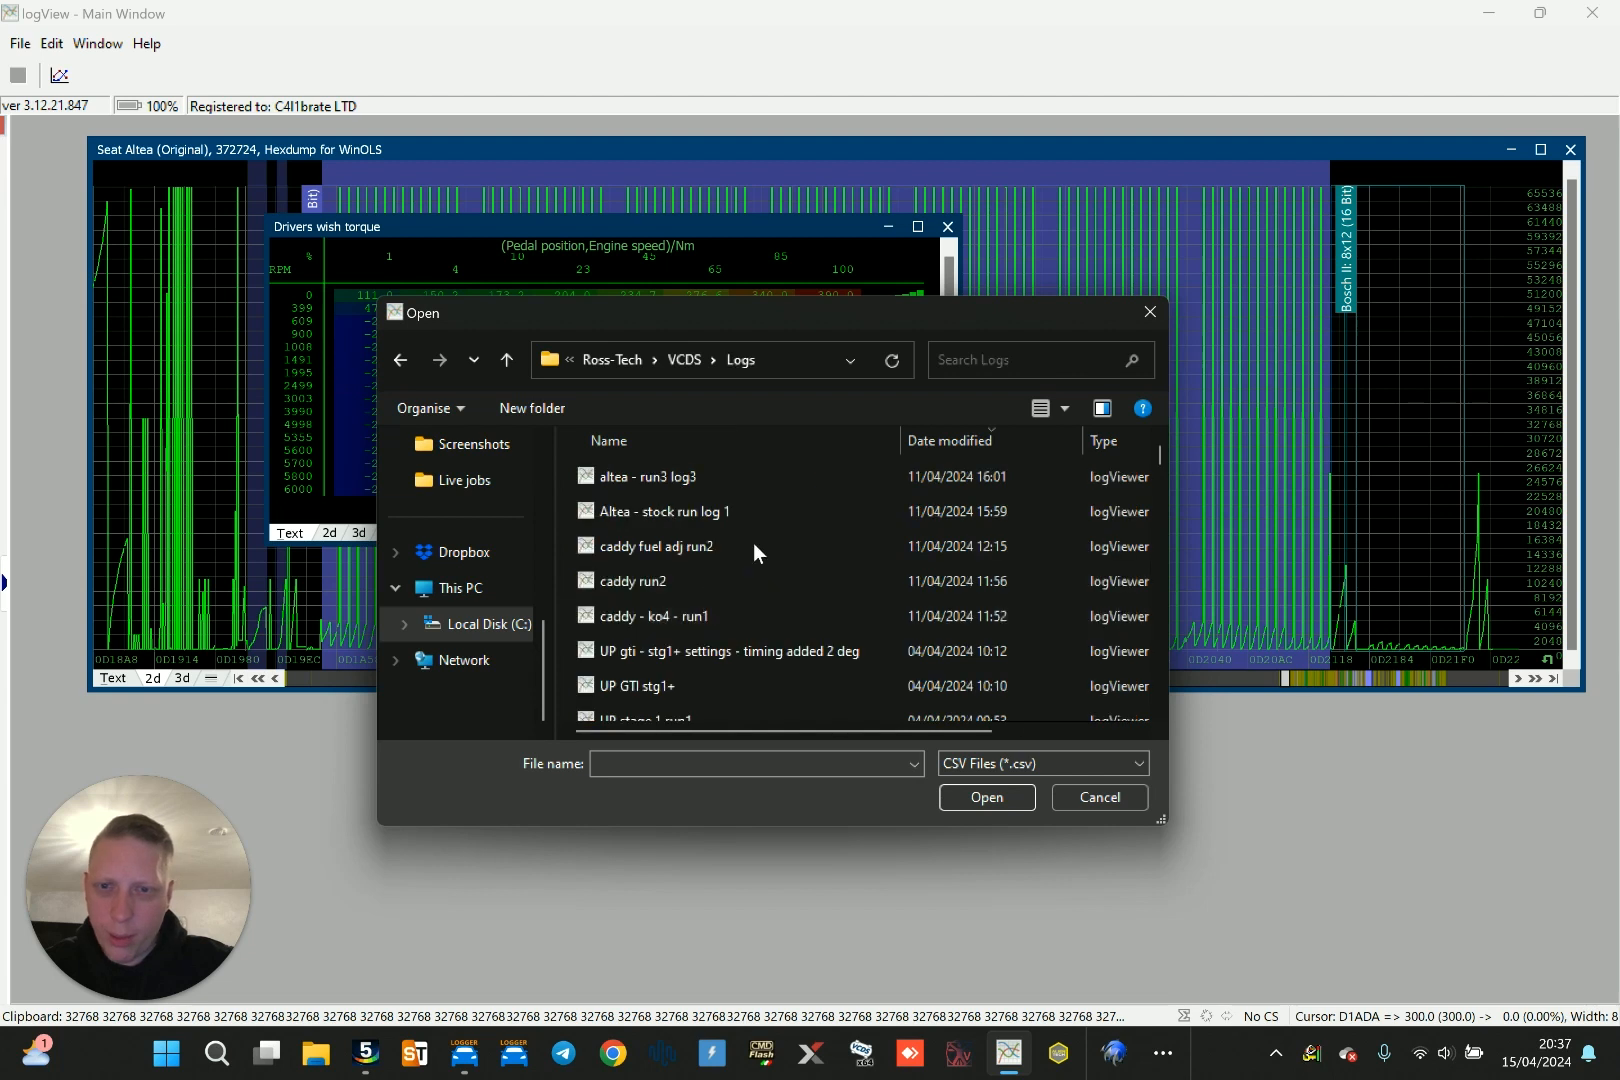
Open the log file altea - run3 log3 in the log viewer
{"action": "left_click", "coordinate": [754, 477]}
{"action": "left_click", "coordinate": [794, 512]}
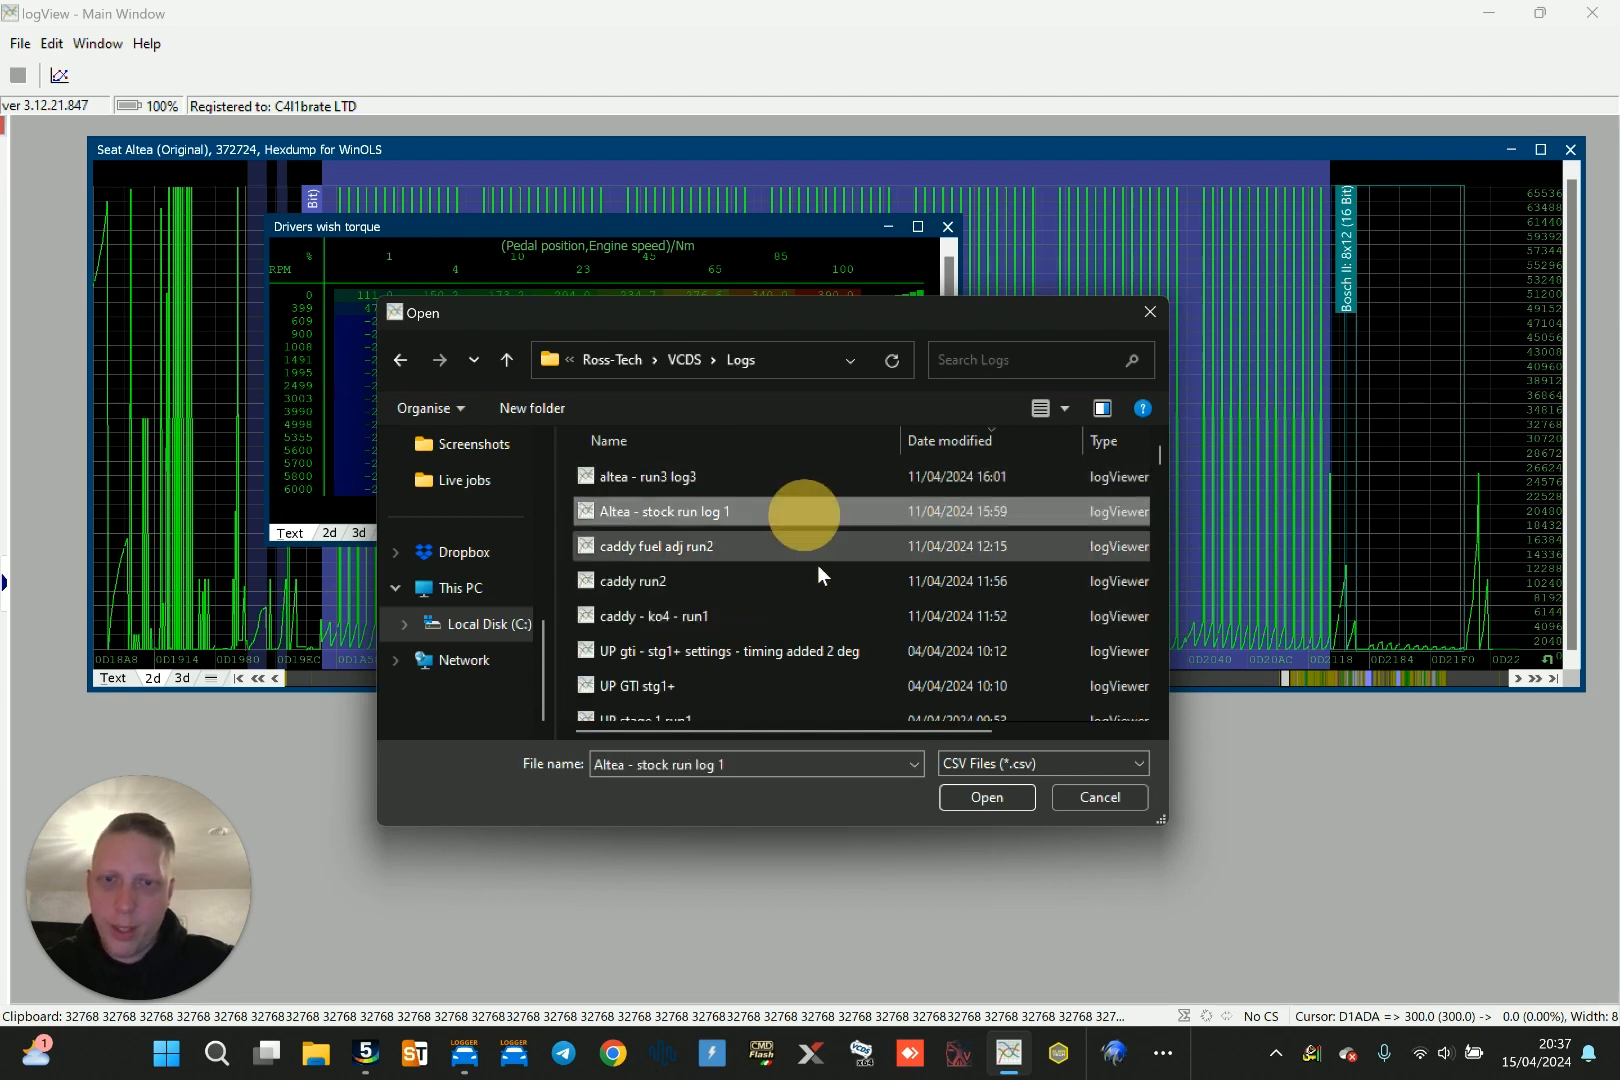
{"action": "left_click", "coordinate": [781, 476]}
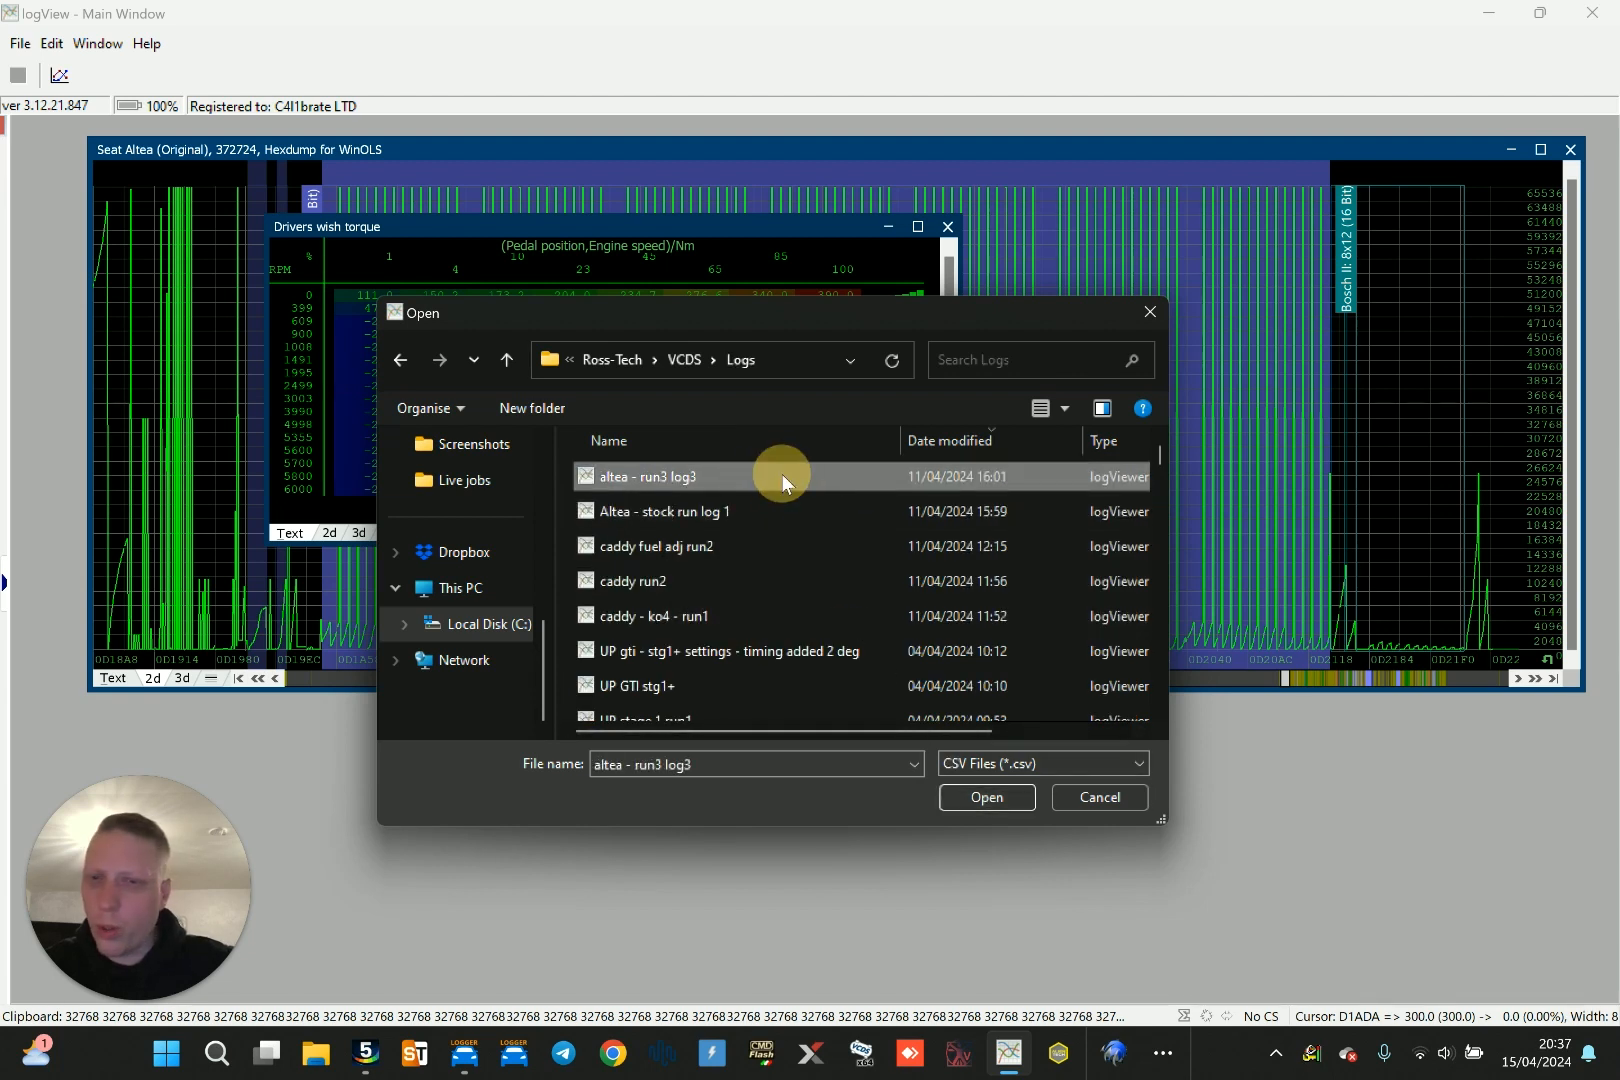
{"action": "left_click", "coordinate": [982, 797]}
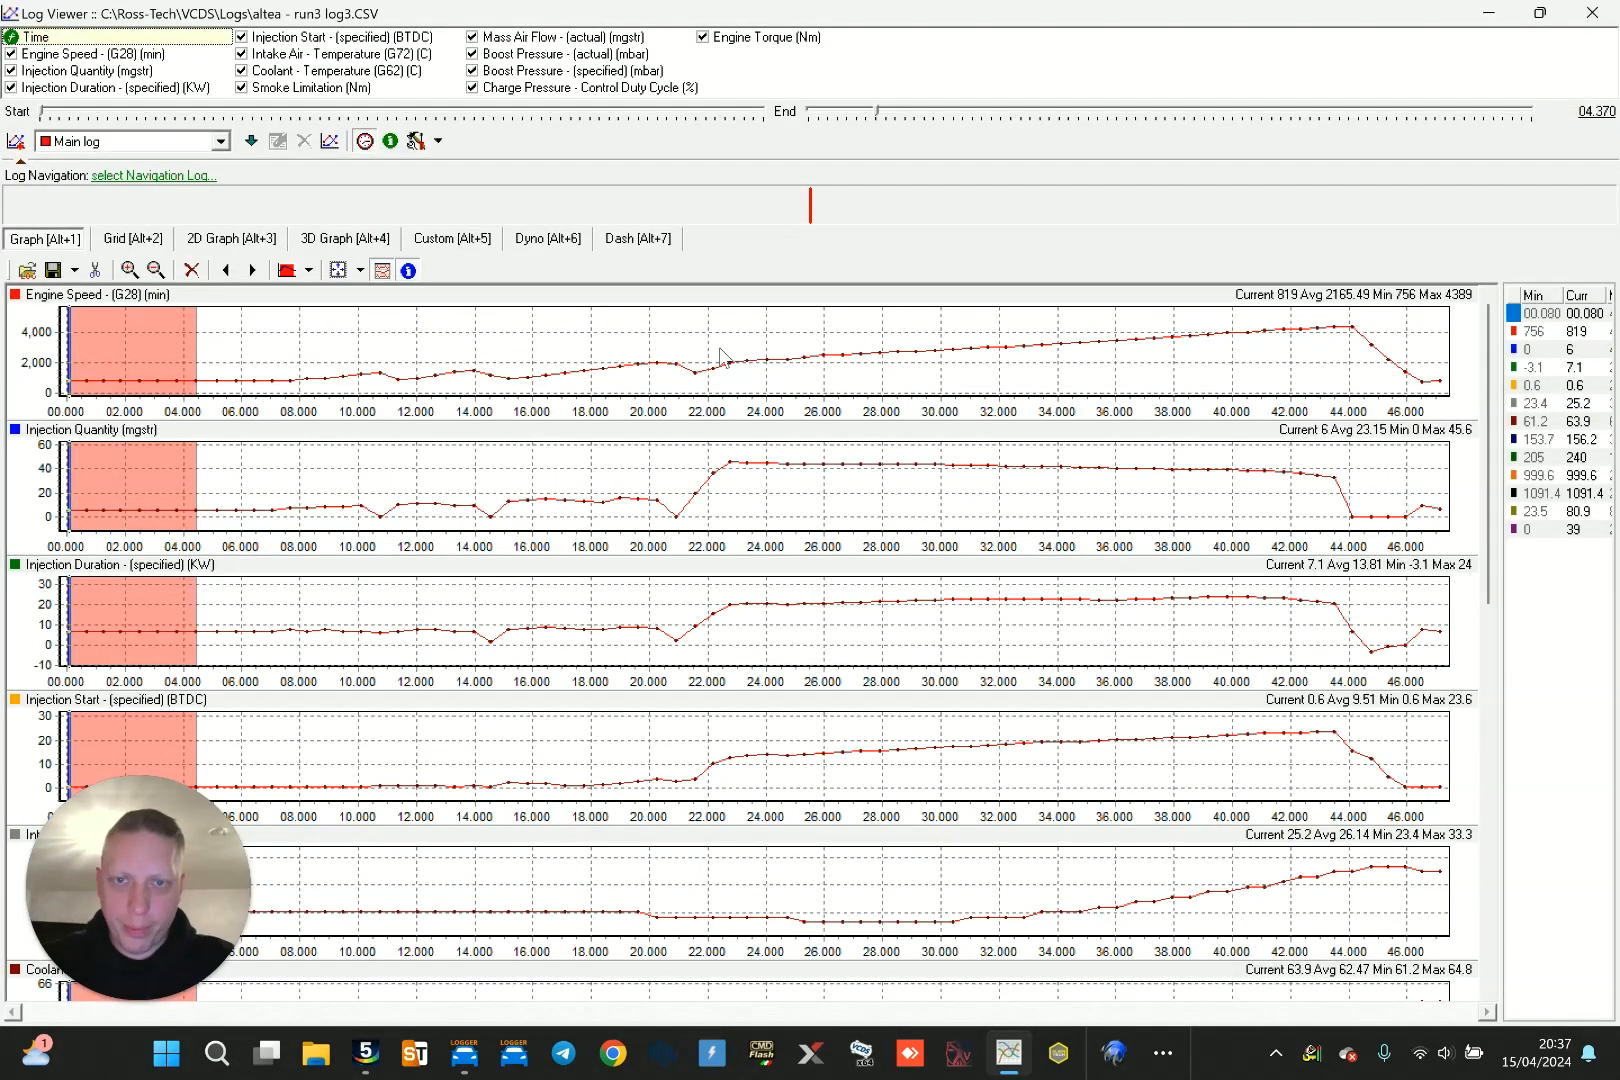
Highlight the log range from about 23 to 43.5 s on the graphs and place the cursor near 24 s
{"action": "left_click_drag", "start_coordinate": [720, 355], "coordinate": [1338, 335]}
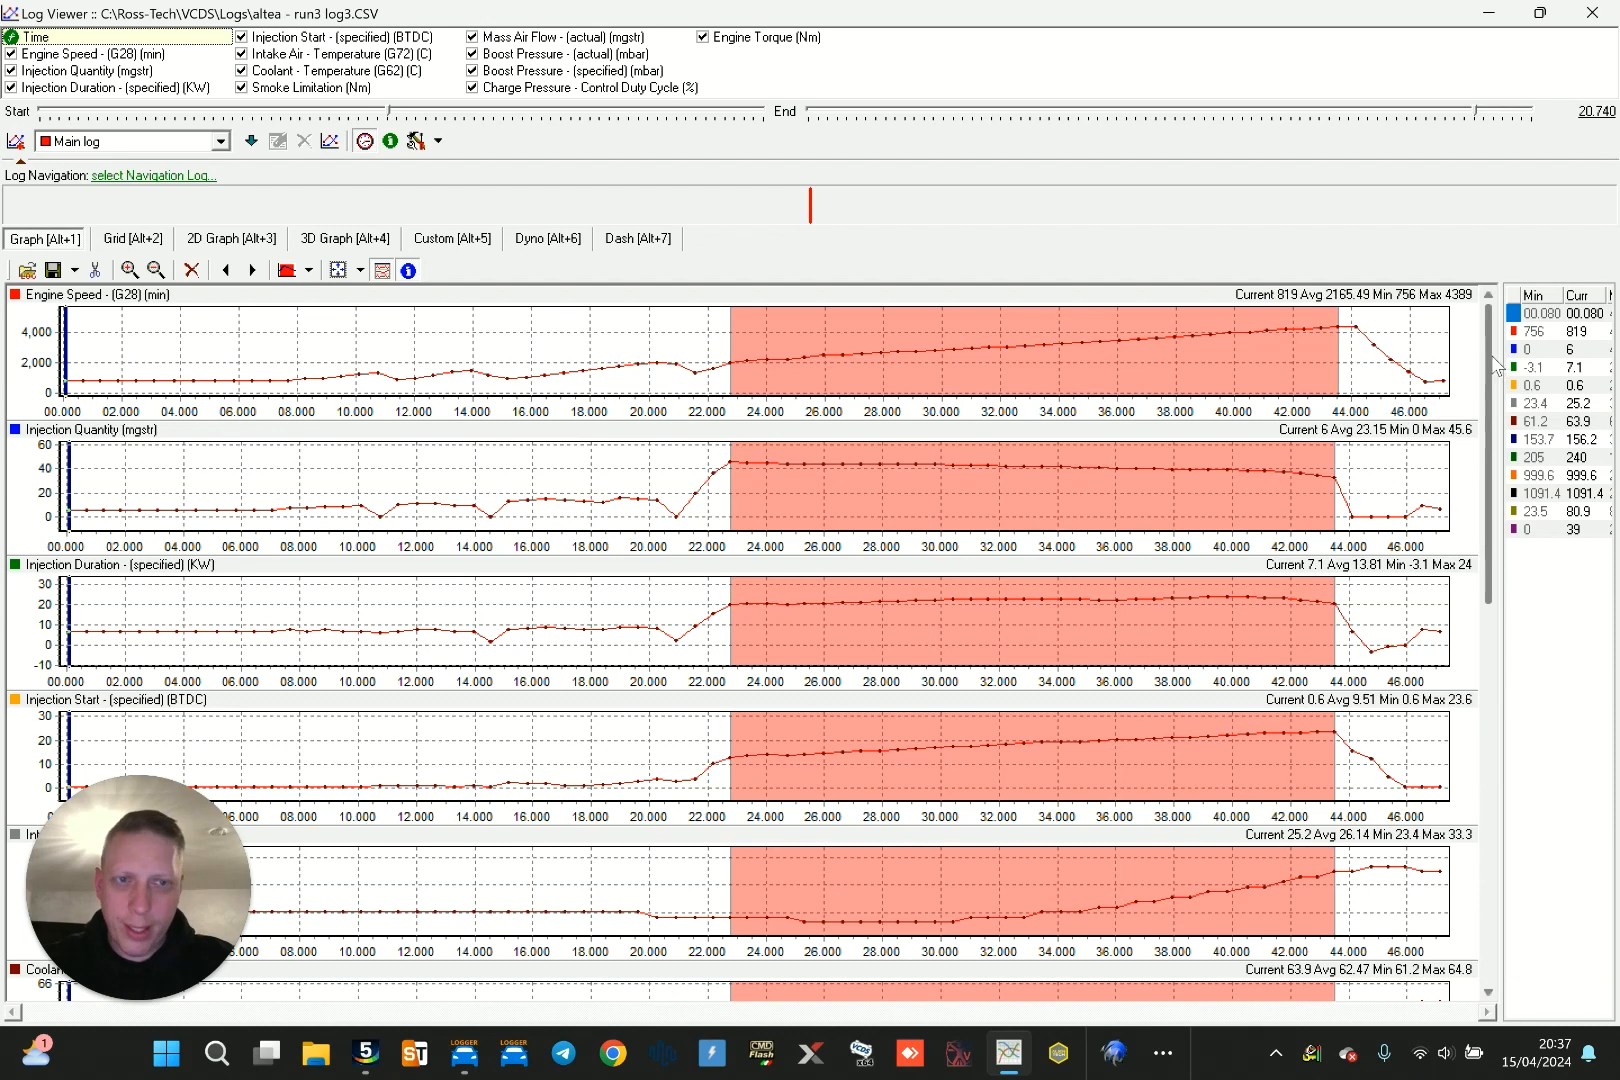
{"action": "left_click_drag", "start_coordinate": [1044, 12], "coordinate": [800, 47]}
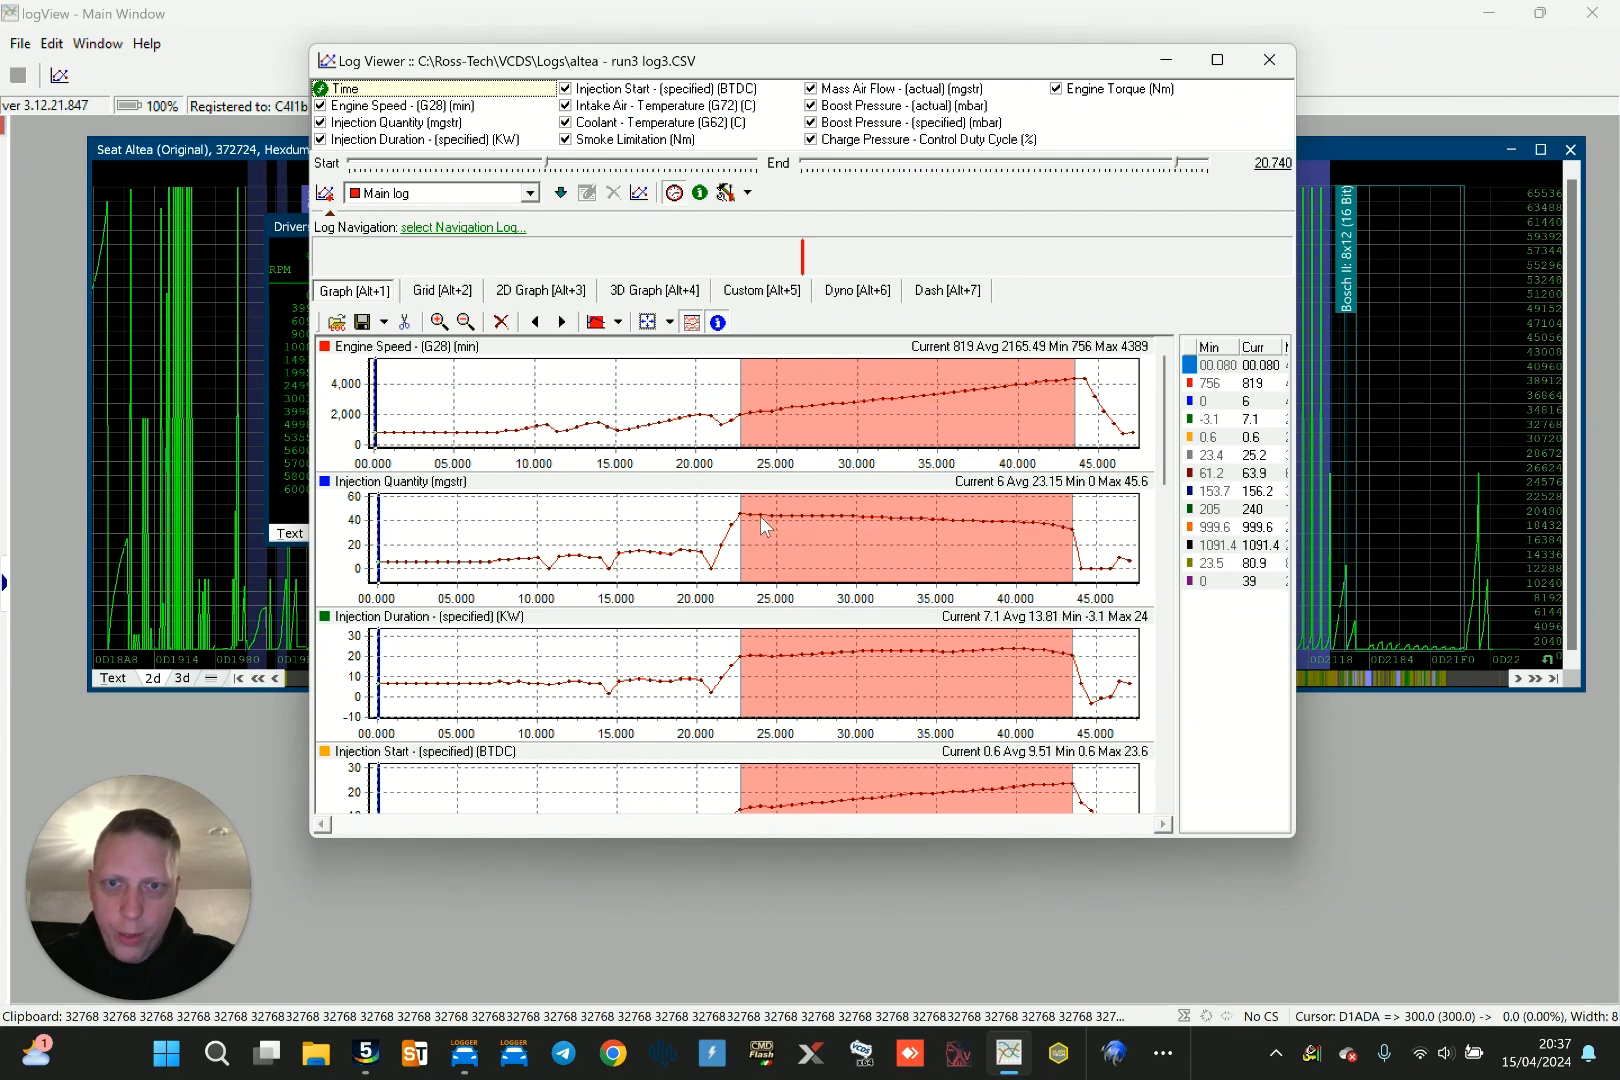
{"action": "left_click", "coordinate": [760, 516]}
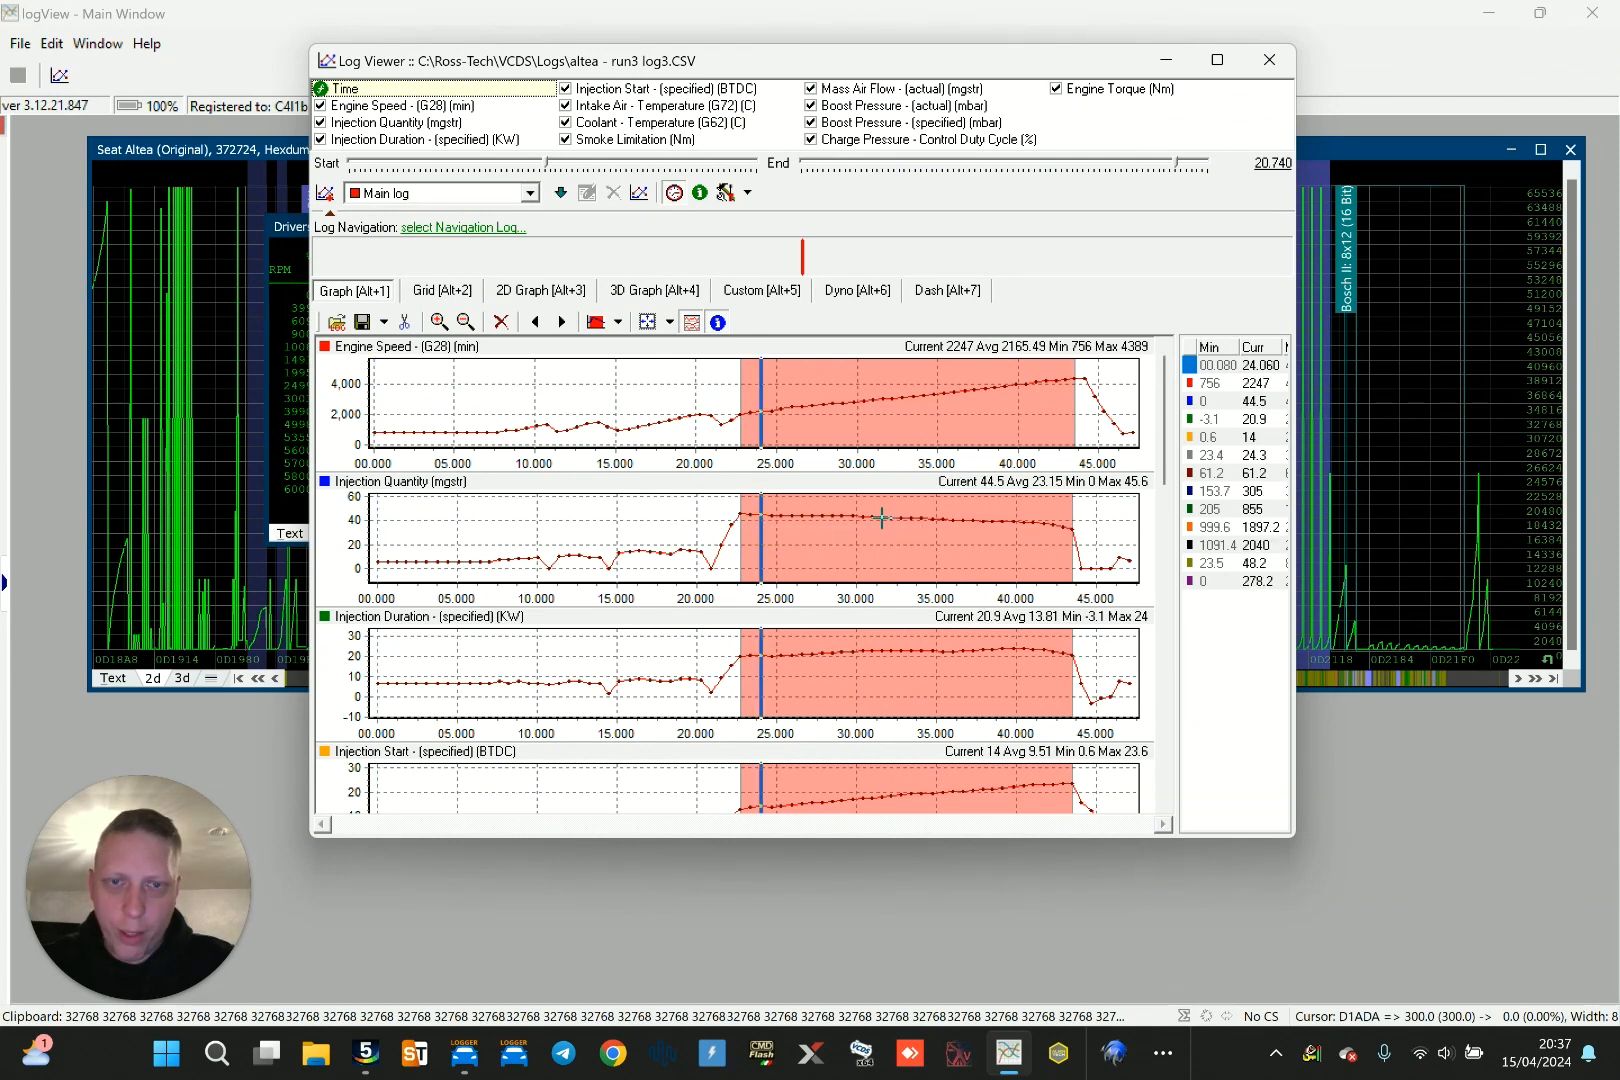
Examine the Injection Duration and Injection Start graphs and place the cursor near 43 s, towards the end of the highlighted range
{"action": "left_click_drag", "start_coordinate": [1170, 395], "coordinate": [1166, 442]}
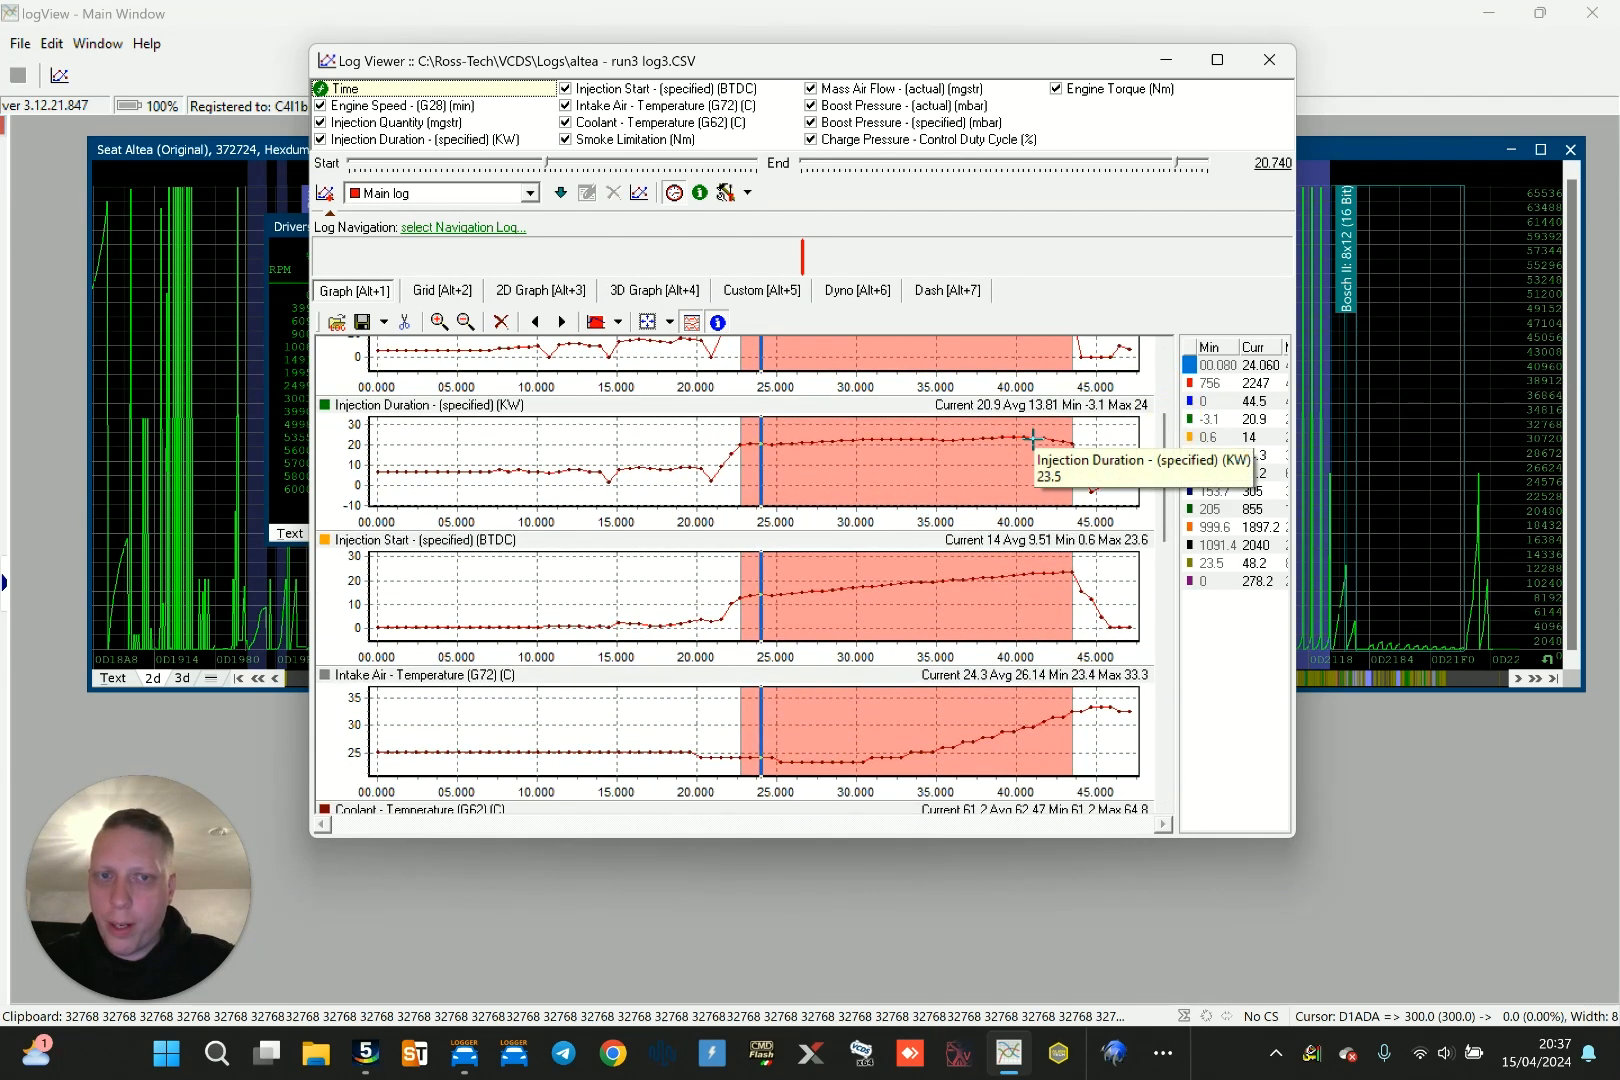
{"action": "left_click_drag", "start_coordinate": [1164, 430], "coordinate": [1164, 443]}
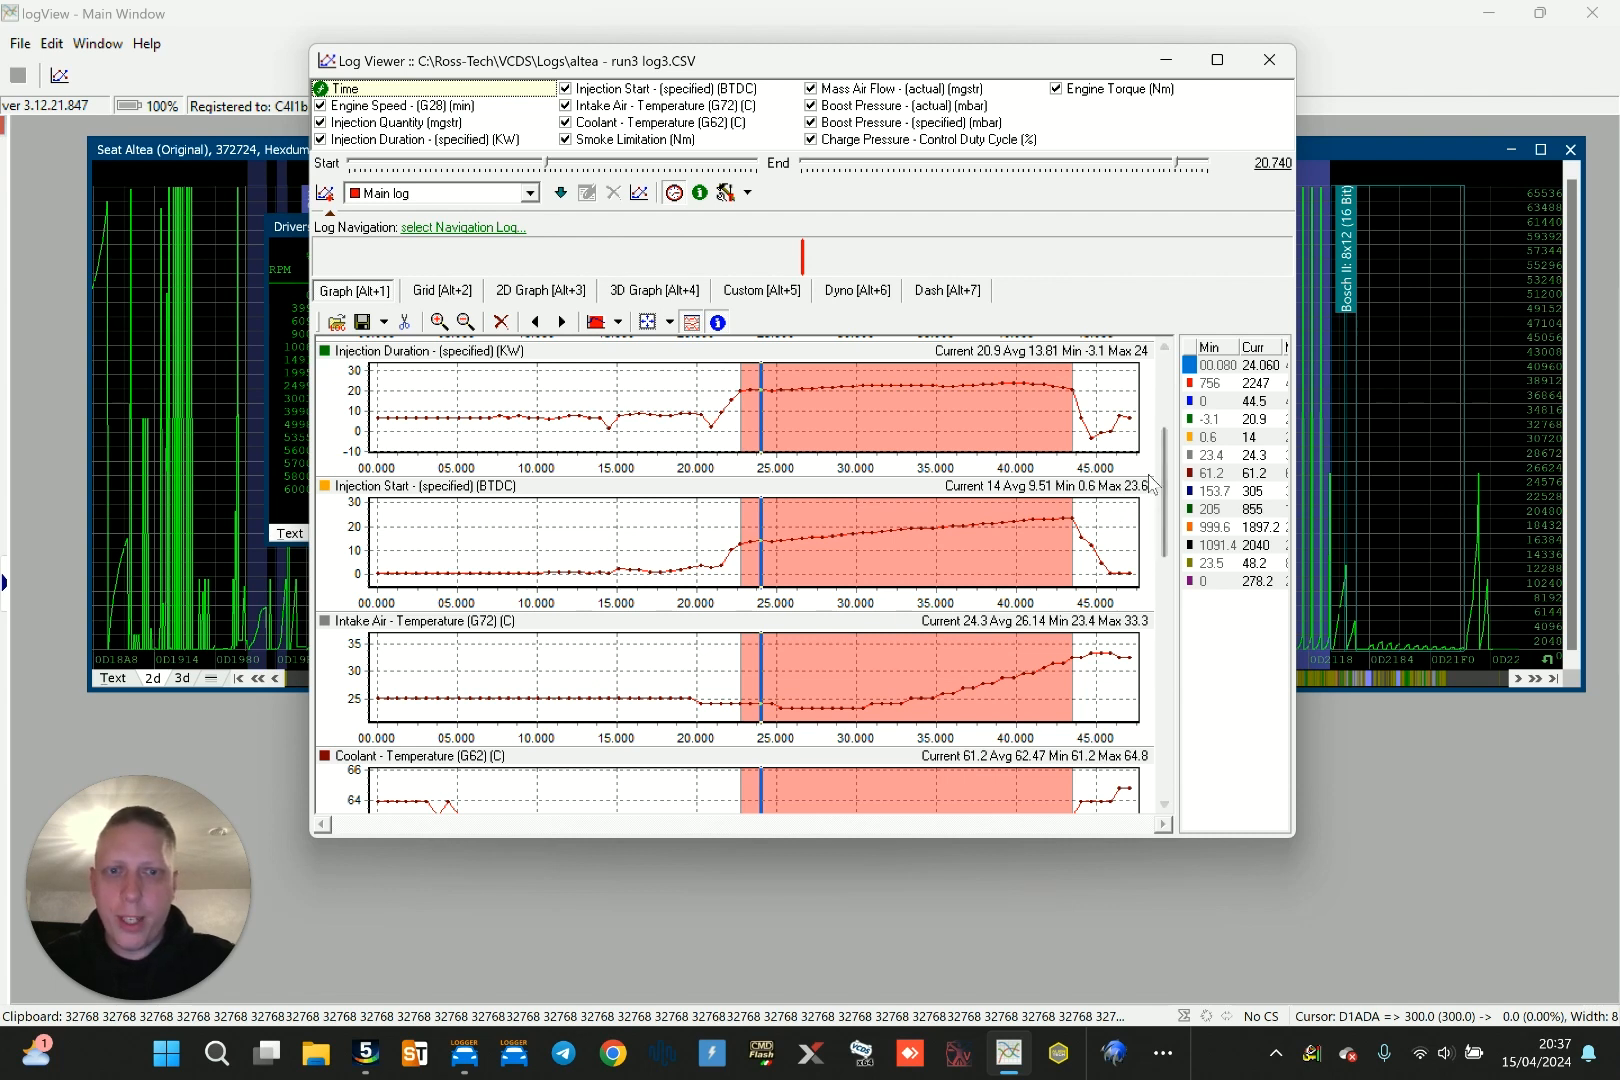
{"action": "left_click", "coordinate": [1070, 517]}
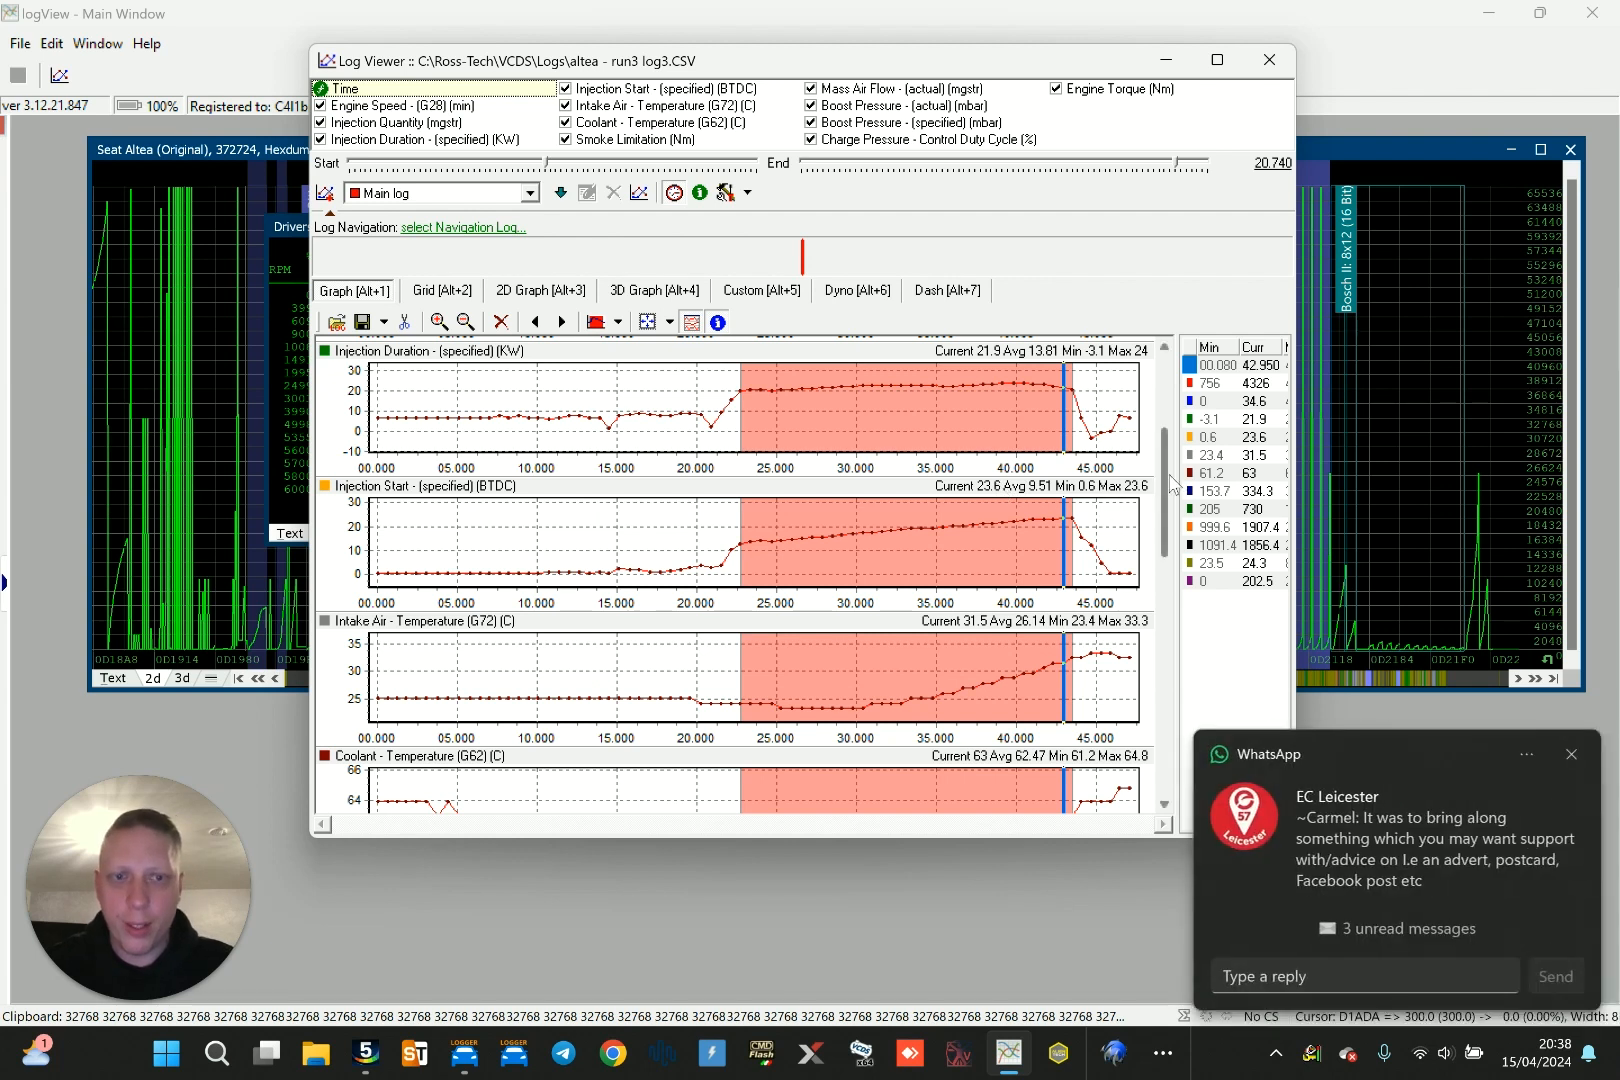
Dismiss the message notification and examine the Smoke Limitation graph across the highlighted range
{"action": "left_click", "coordinate": [1571, 756]}
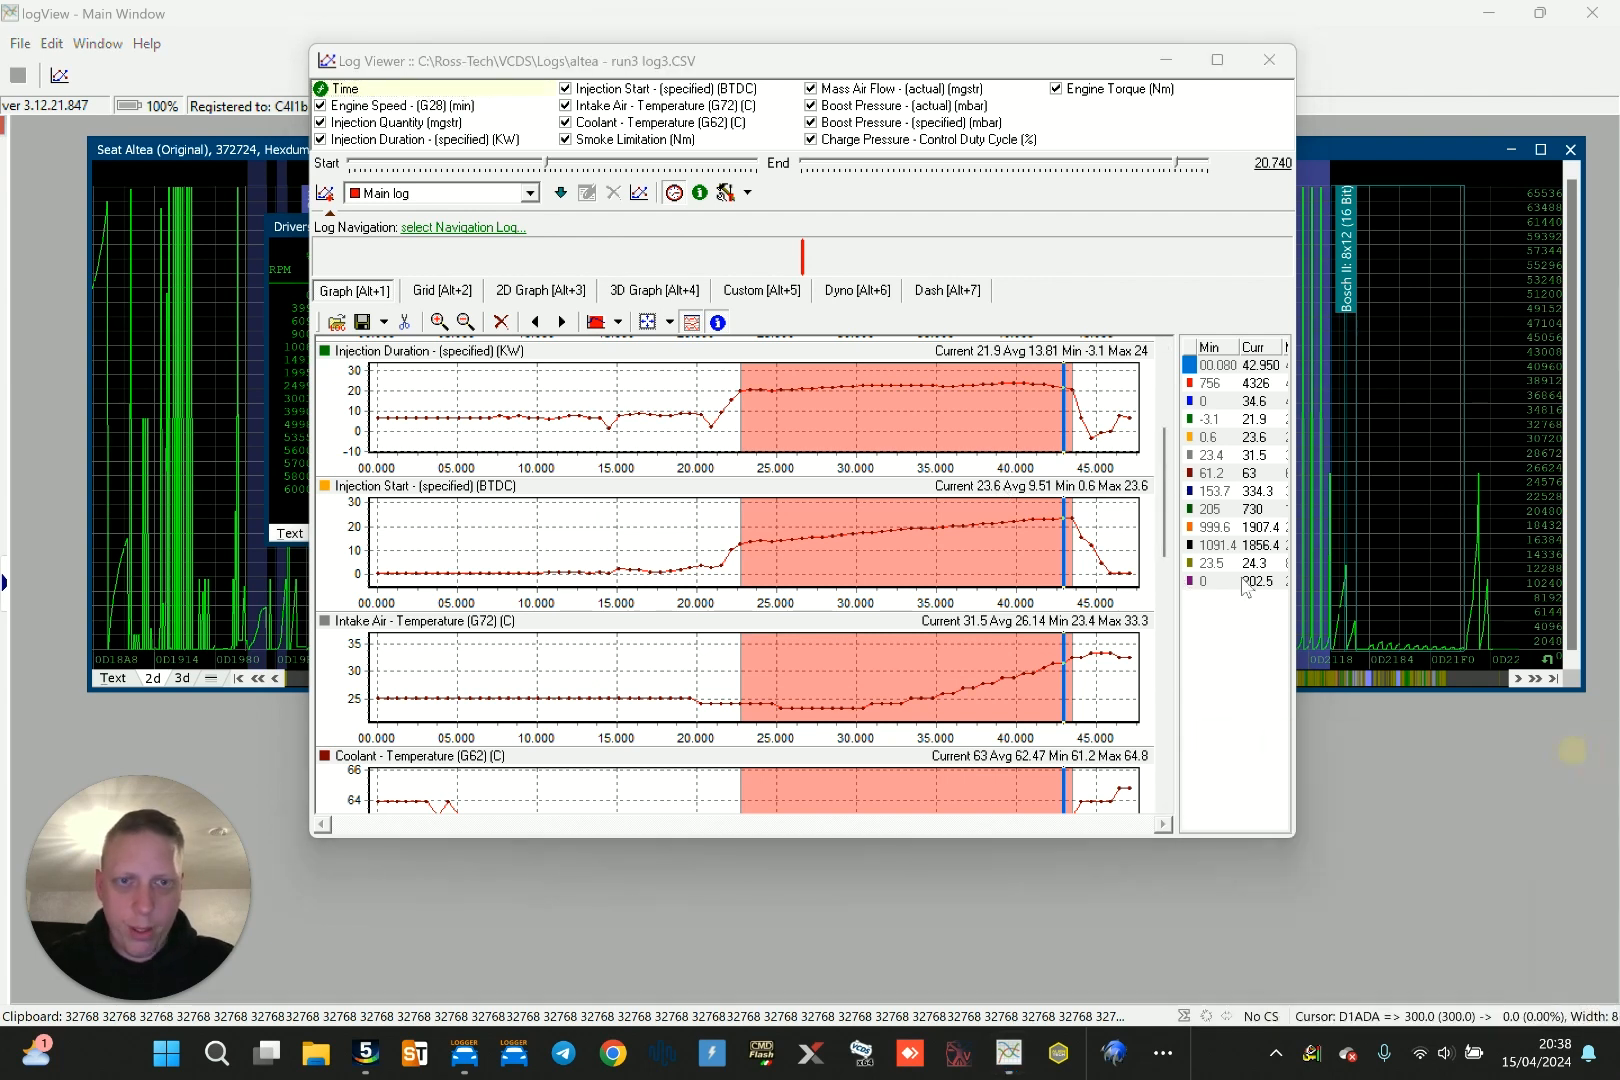
{"action": "left_click_drag", "start_coordinate": [1167, 483], "coordinate": [1177, 583]}
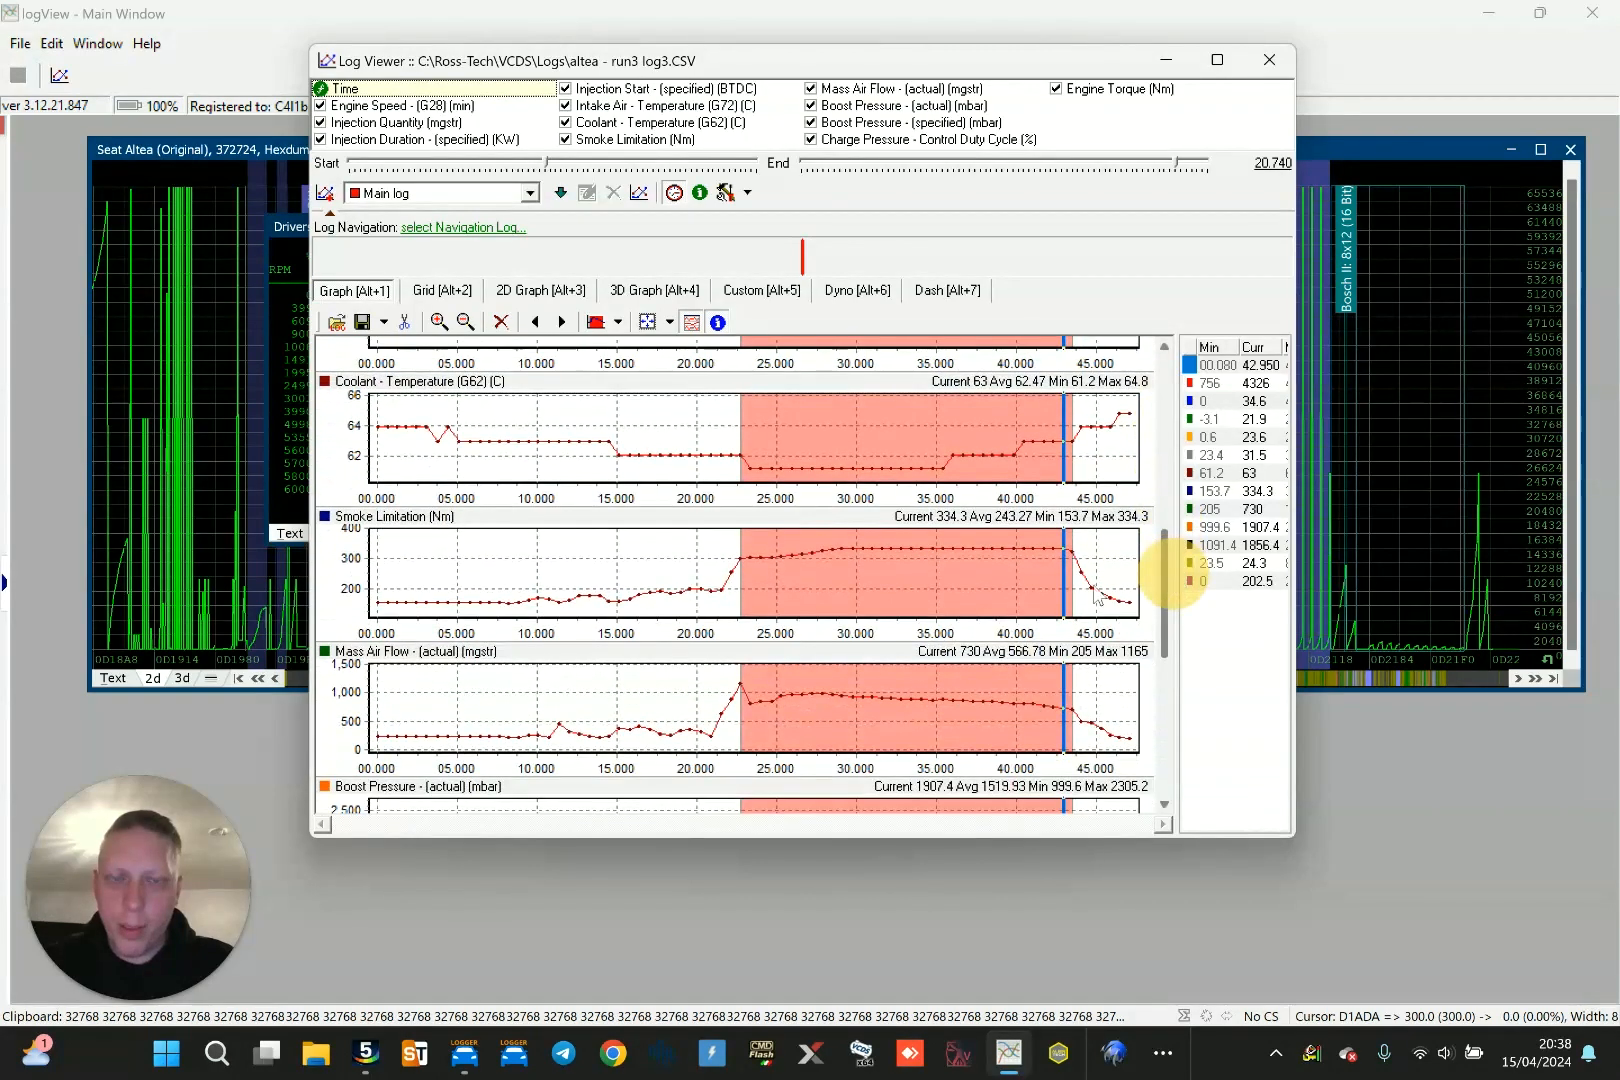
{"action": "mouse_move", "coordinate": [984, 549]}
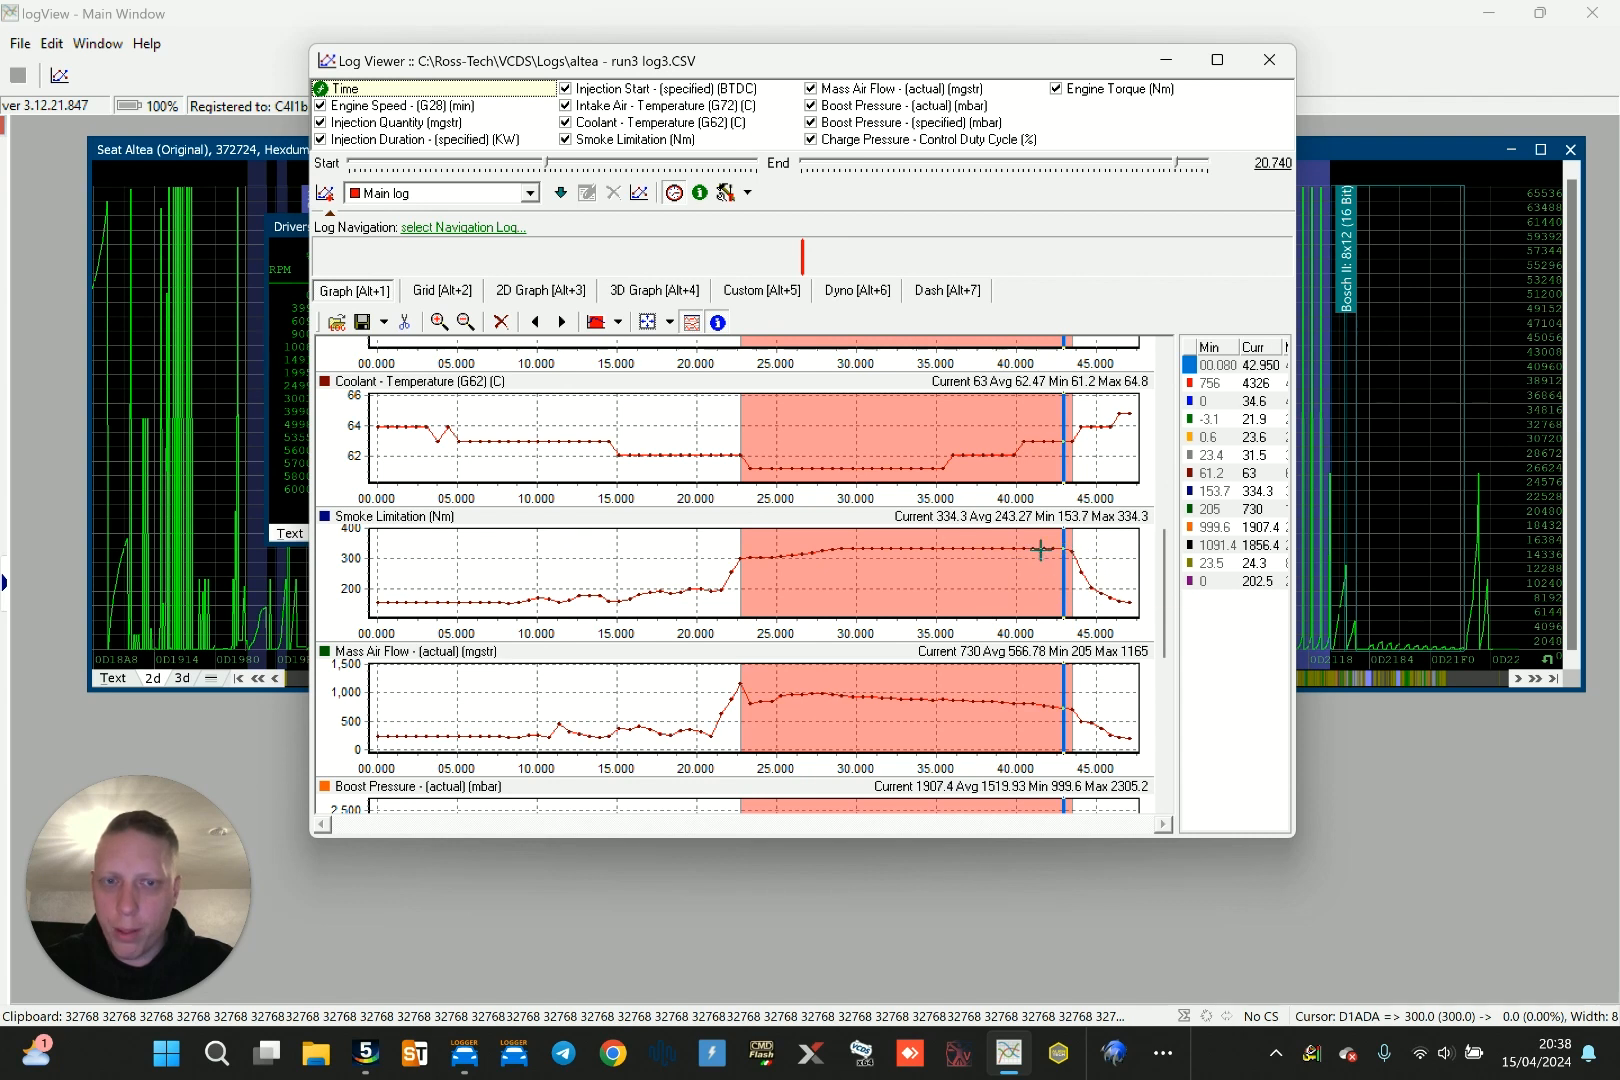
Compare the actual and specified Boost Pressure graphs across the highlighted range of the log
{"action": "left_click_drag", "start_coordinate": [1163, 545], "coordinate": [1166, 592]}
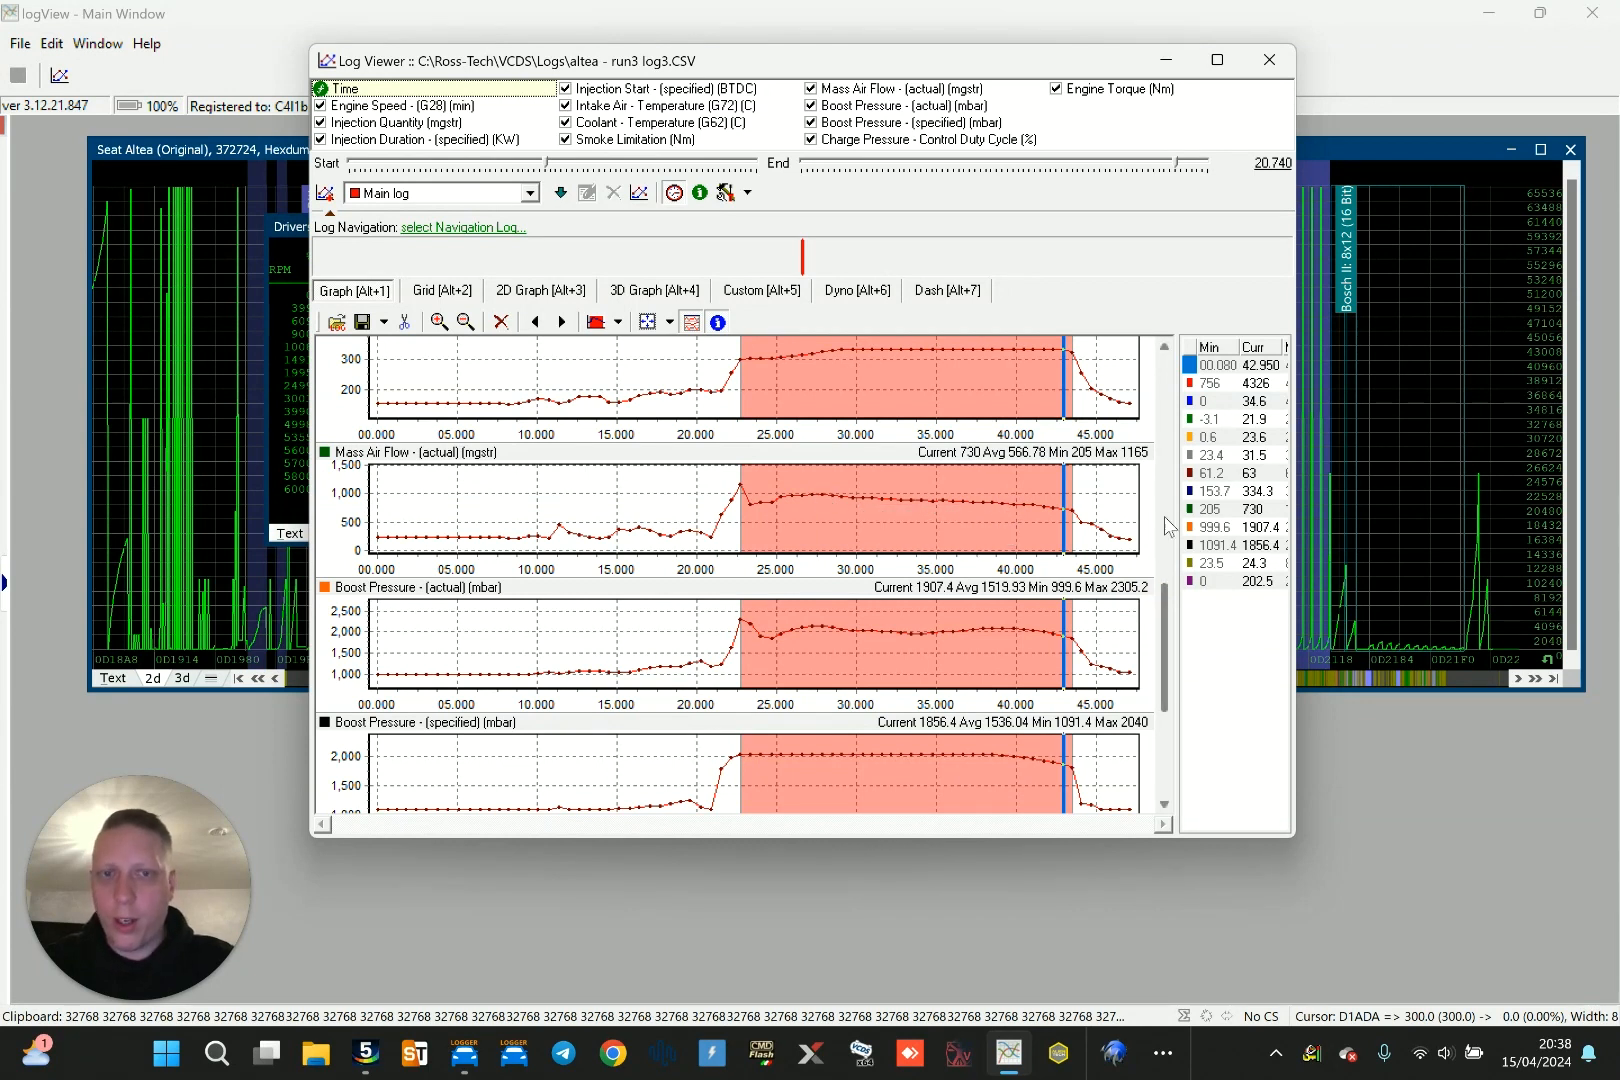
{"action": "left_click_drag", "start_coordinate": [1168, 617], "coordinate": [1162, 644]}
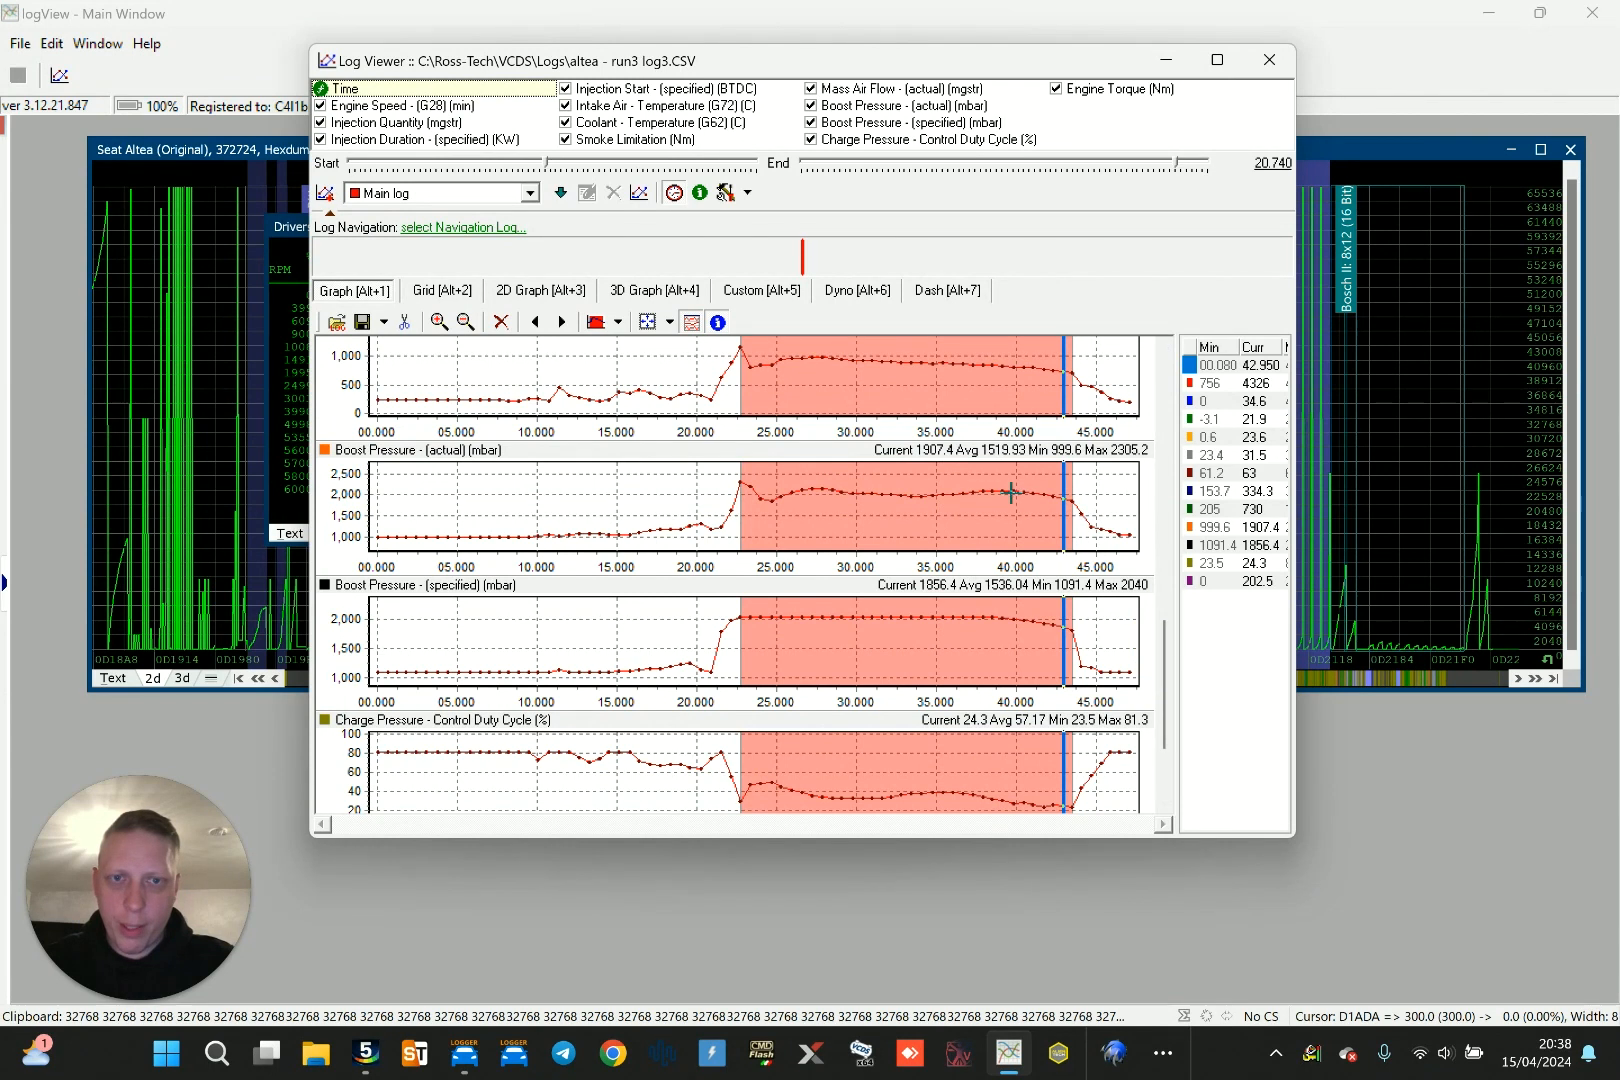
{"action": "mouse_move", "coordinate": [1012, 491]}
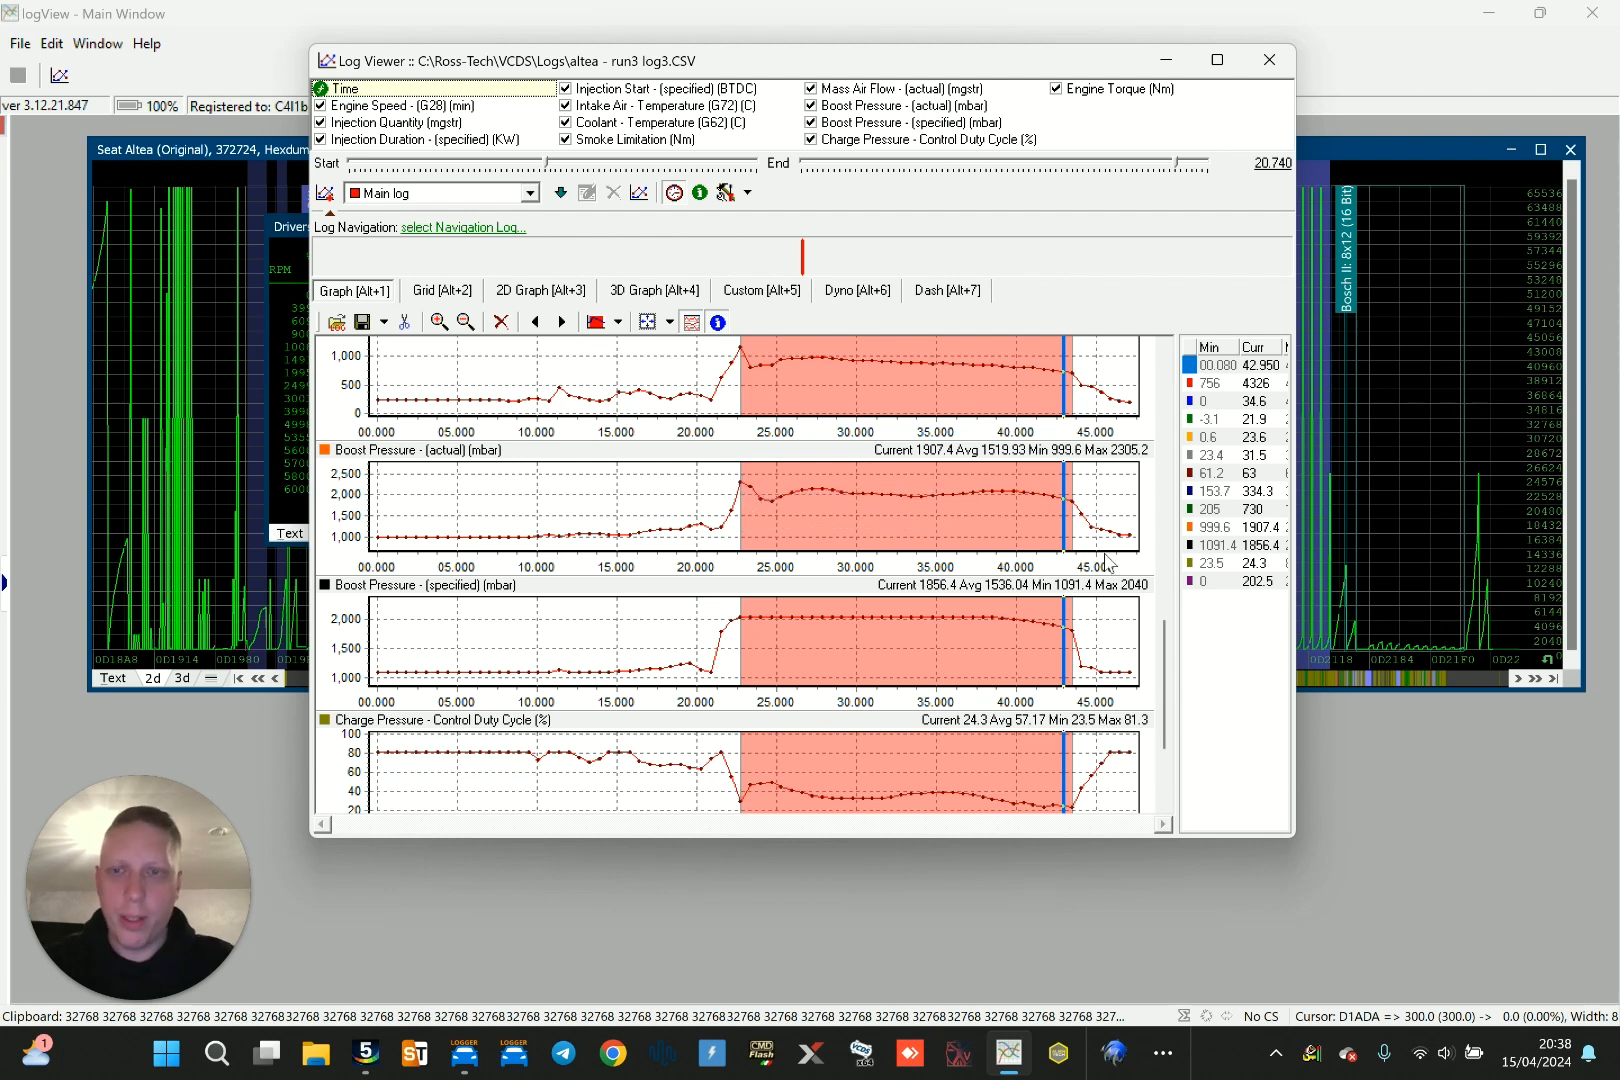
{"action": "left_click_drag", "start_coordinate": [1166, 650], "coordinate": [1172, 672]}
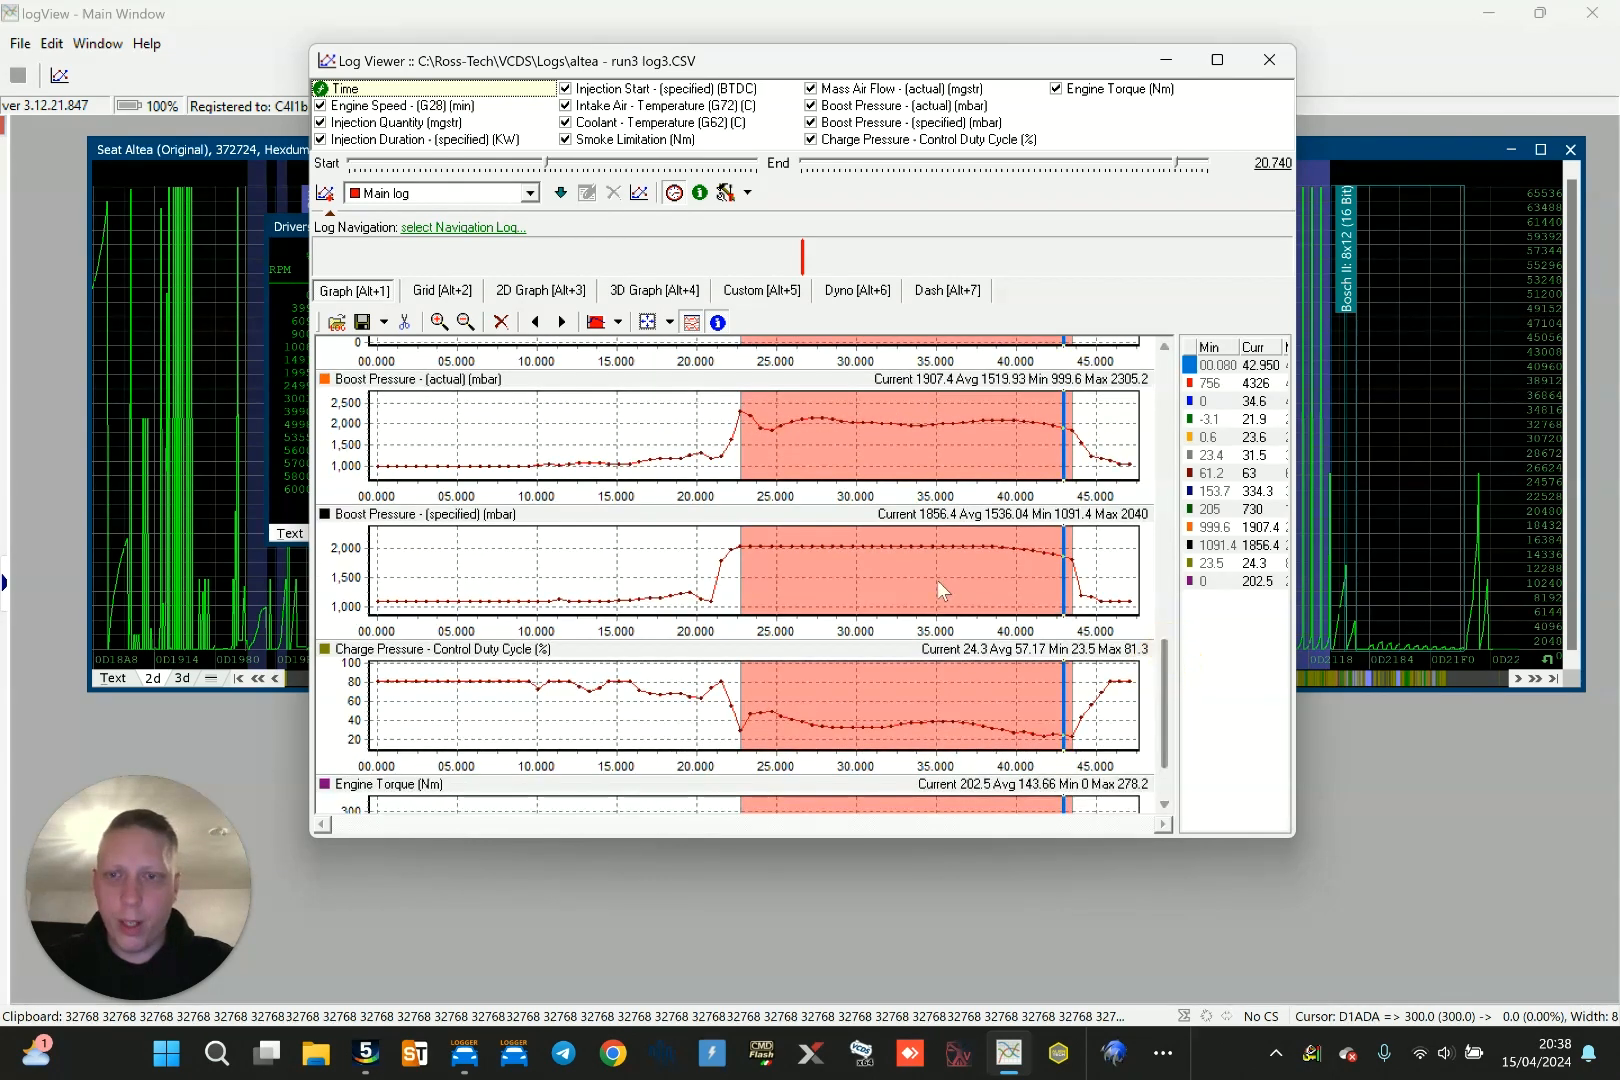
{"action": "mouse_move", "coordinate": [909, 545]}
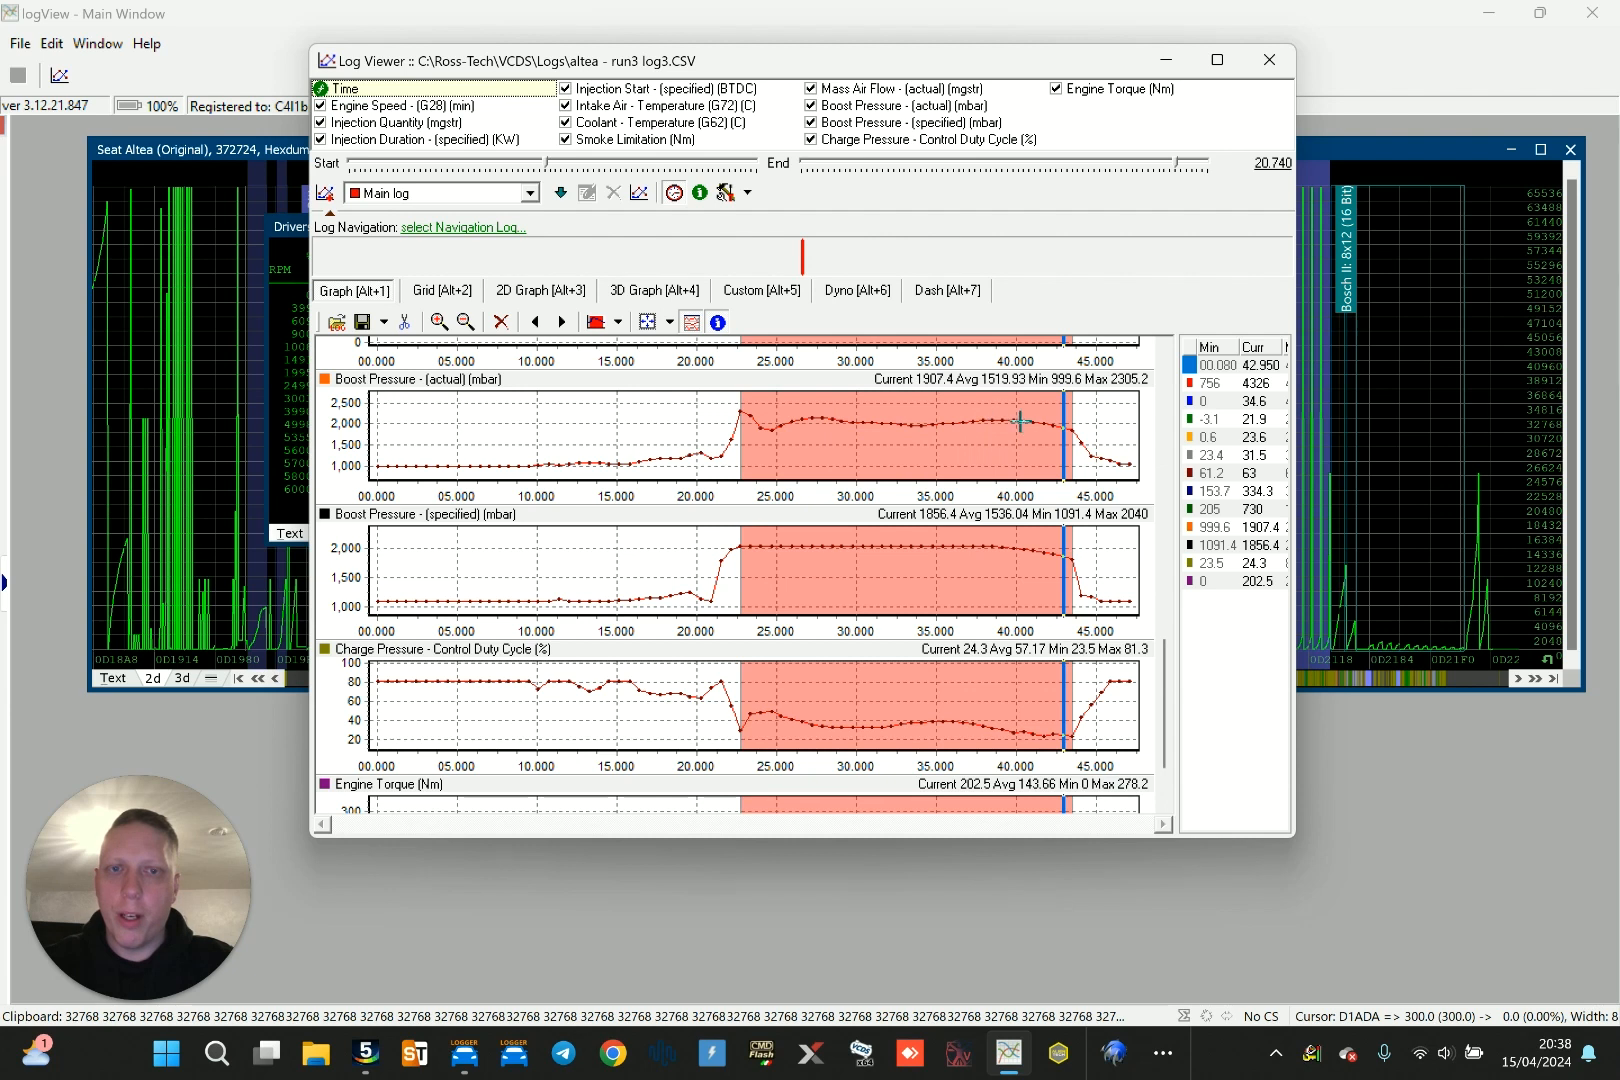
Examine the Engine Torque graph at the start of the highlighted range and minimize the log window
{"action": "left_click_drag", "start_coordinate": [1164, 655], "coordinate": [1169, 713]}
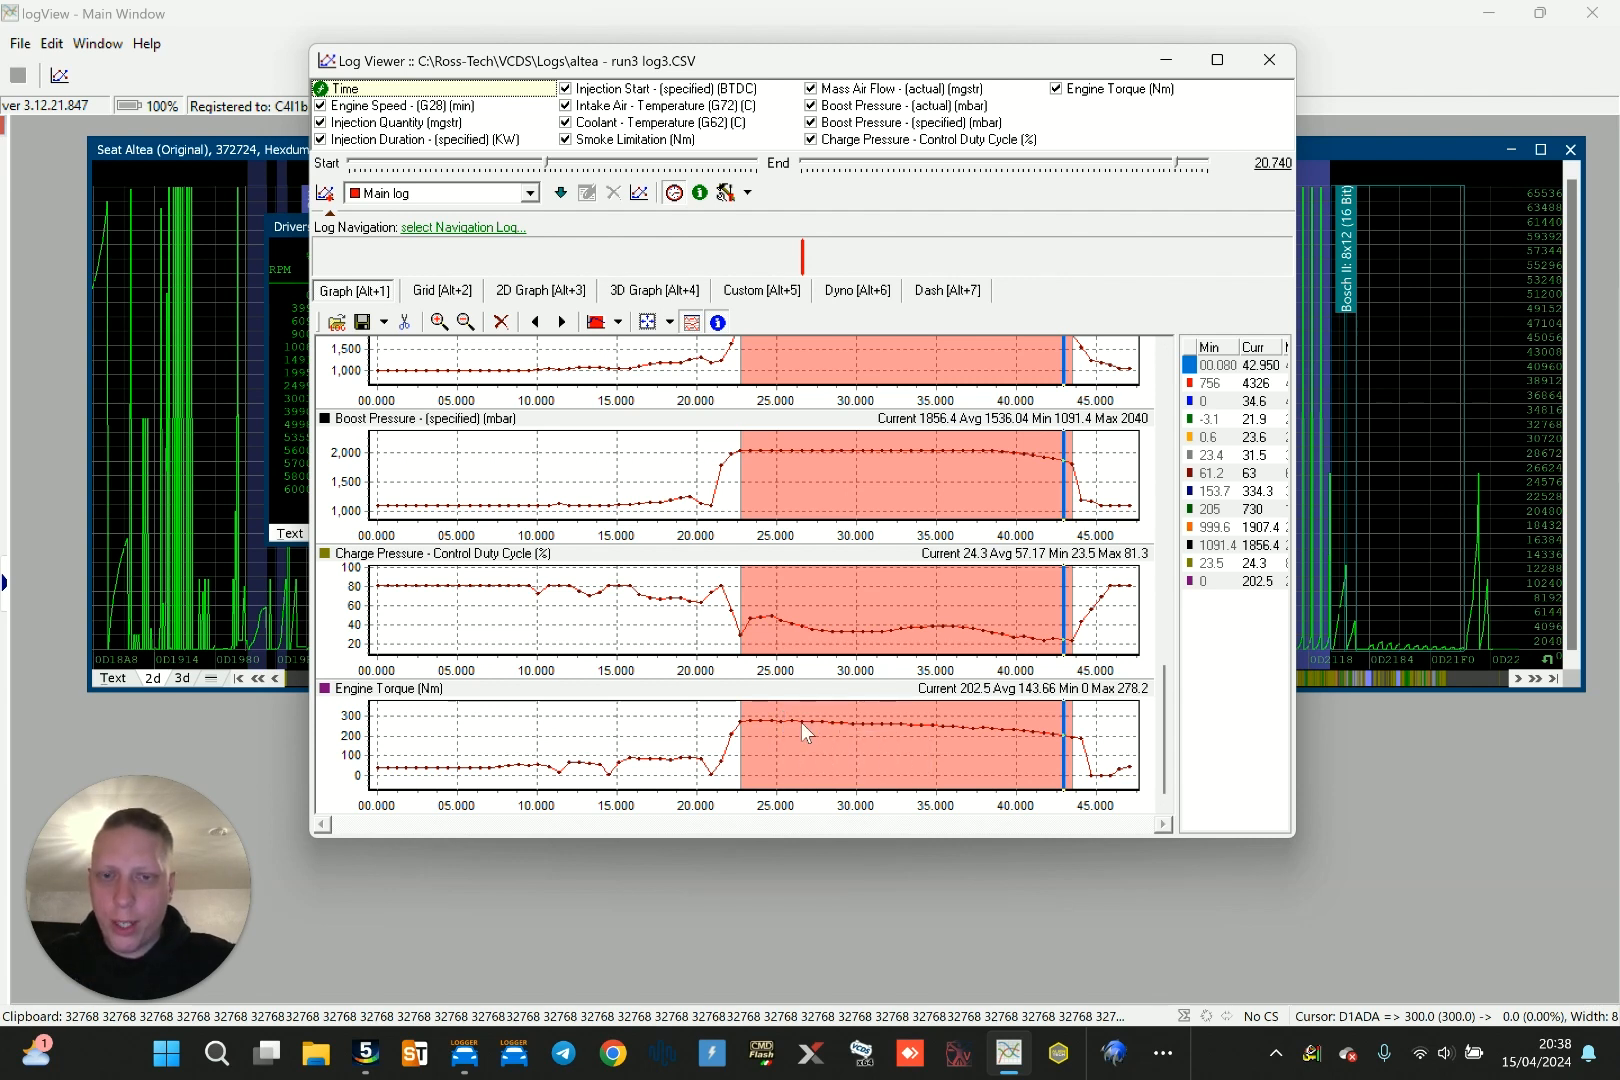
{"action": "mouse_move", "coordinate": [801, 721]}
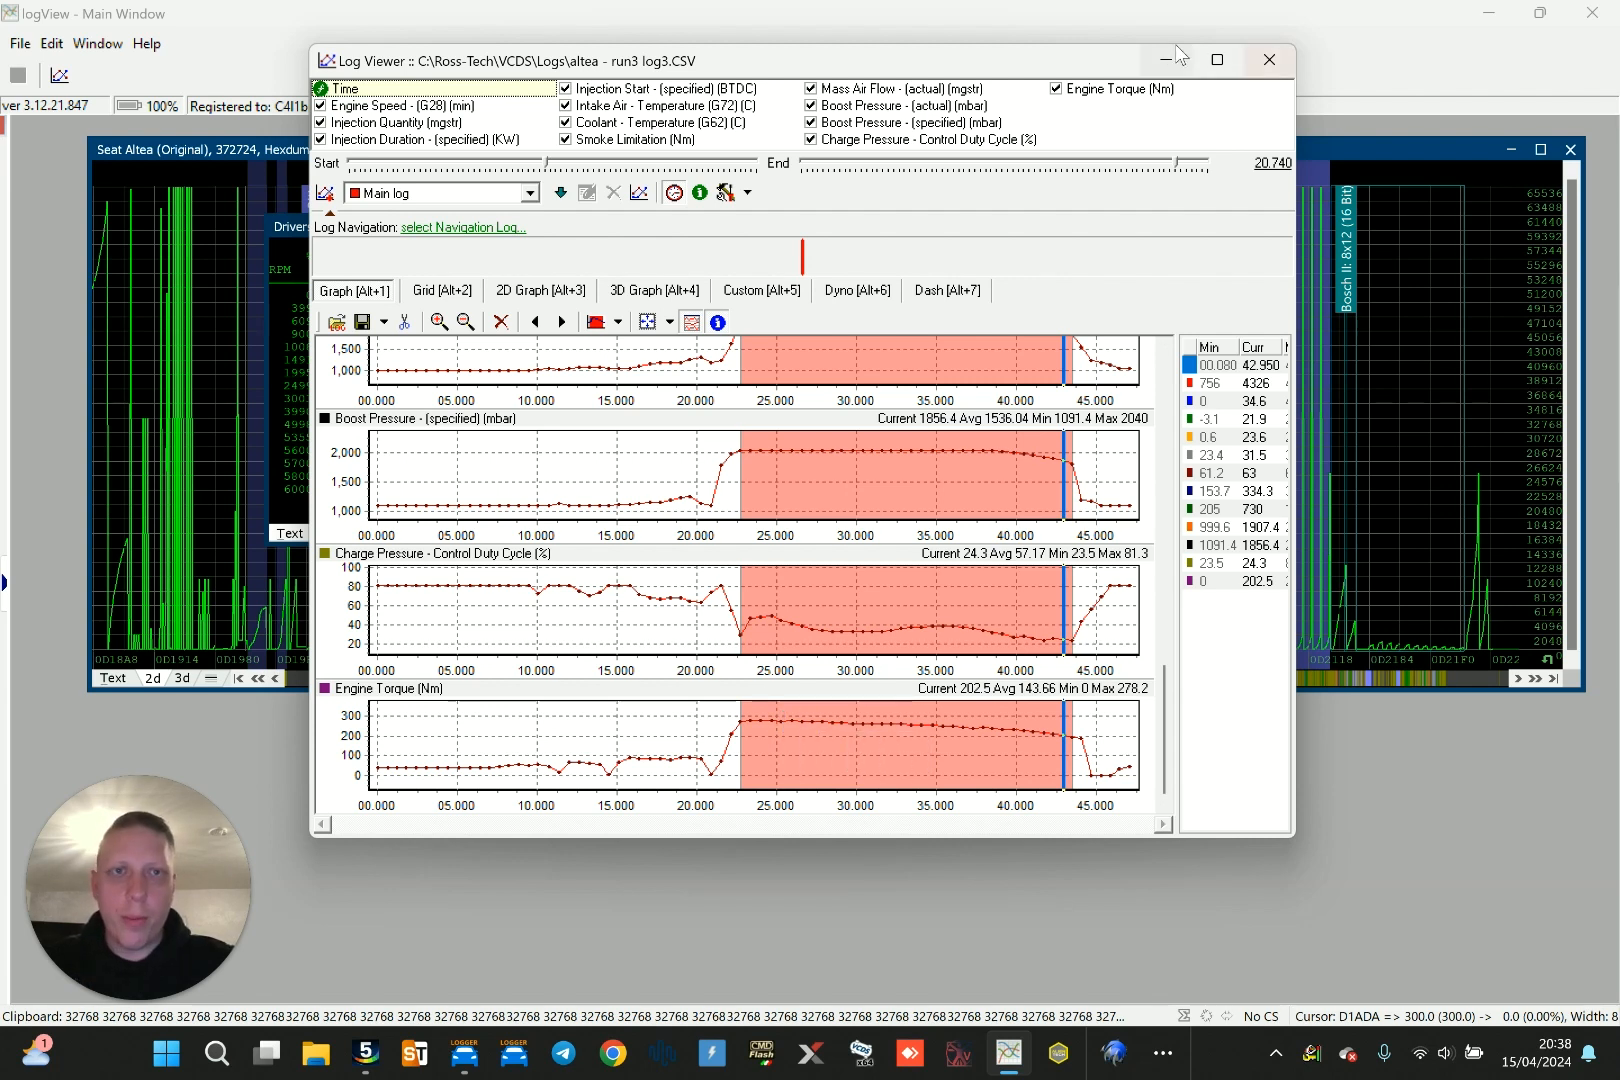
{"action": "left_click", "coordinate": [1160, 60]}
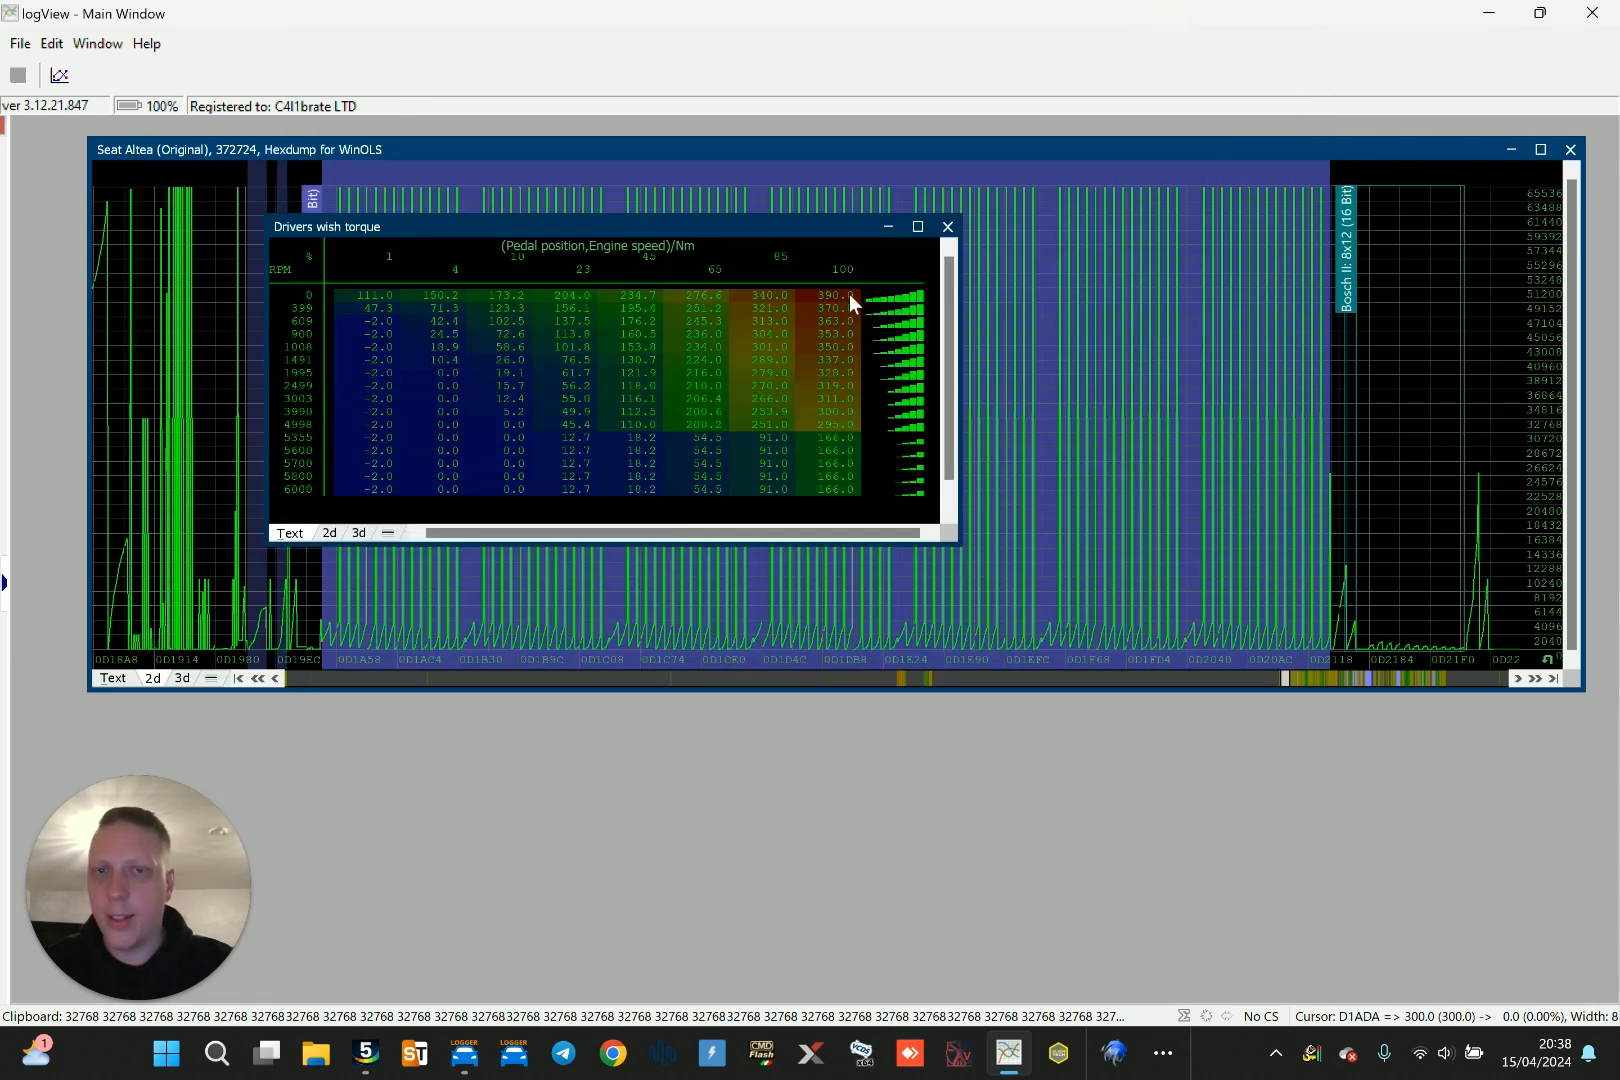
Return to WinOLS, review the first Drivers wish torque map again and close it
{"action": "left_click_drag", "start_coordinate": [833, 229], "coordinate": [839, 205]}
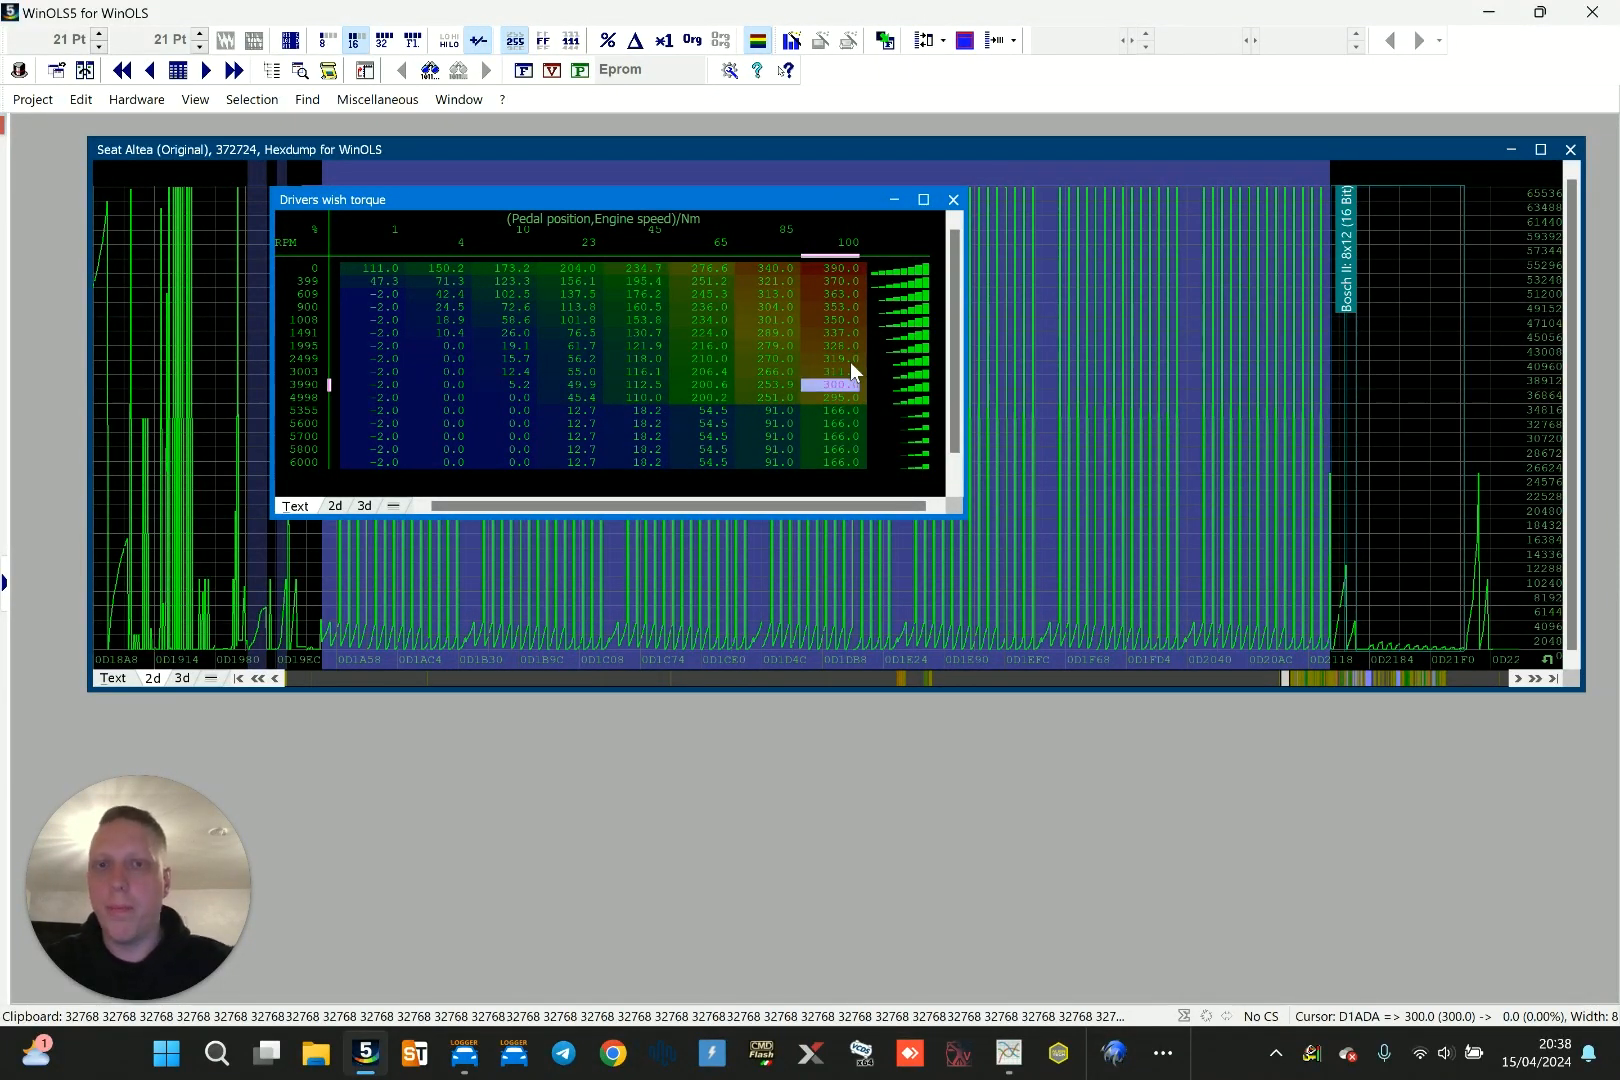
{"action": "left_click", "coordinate": [958, 196]}
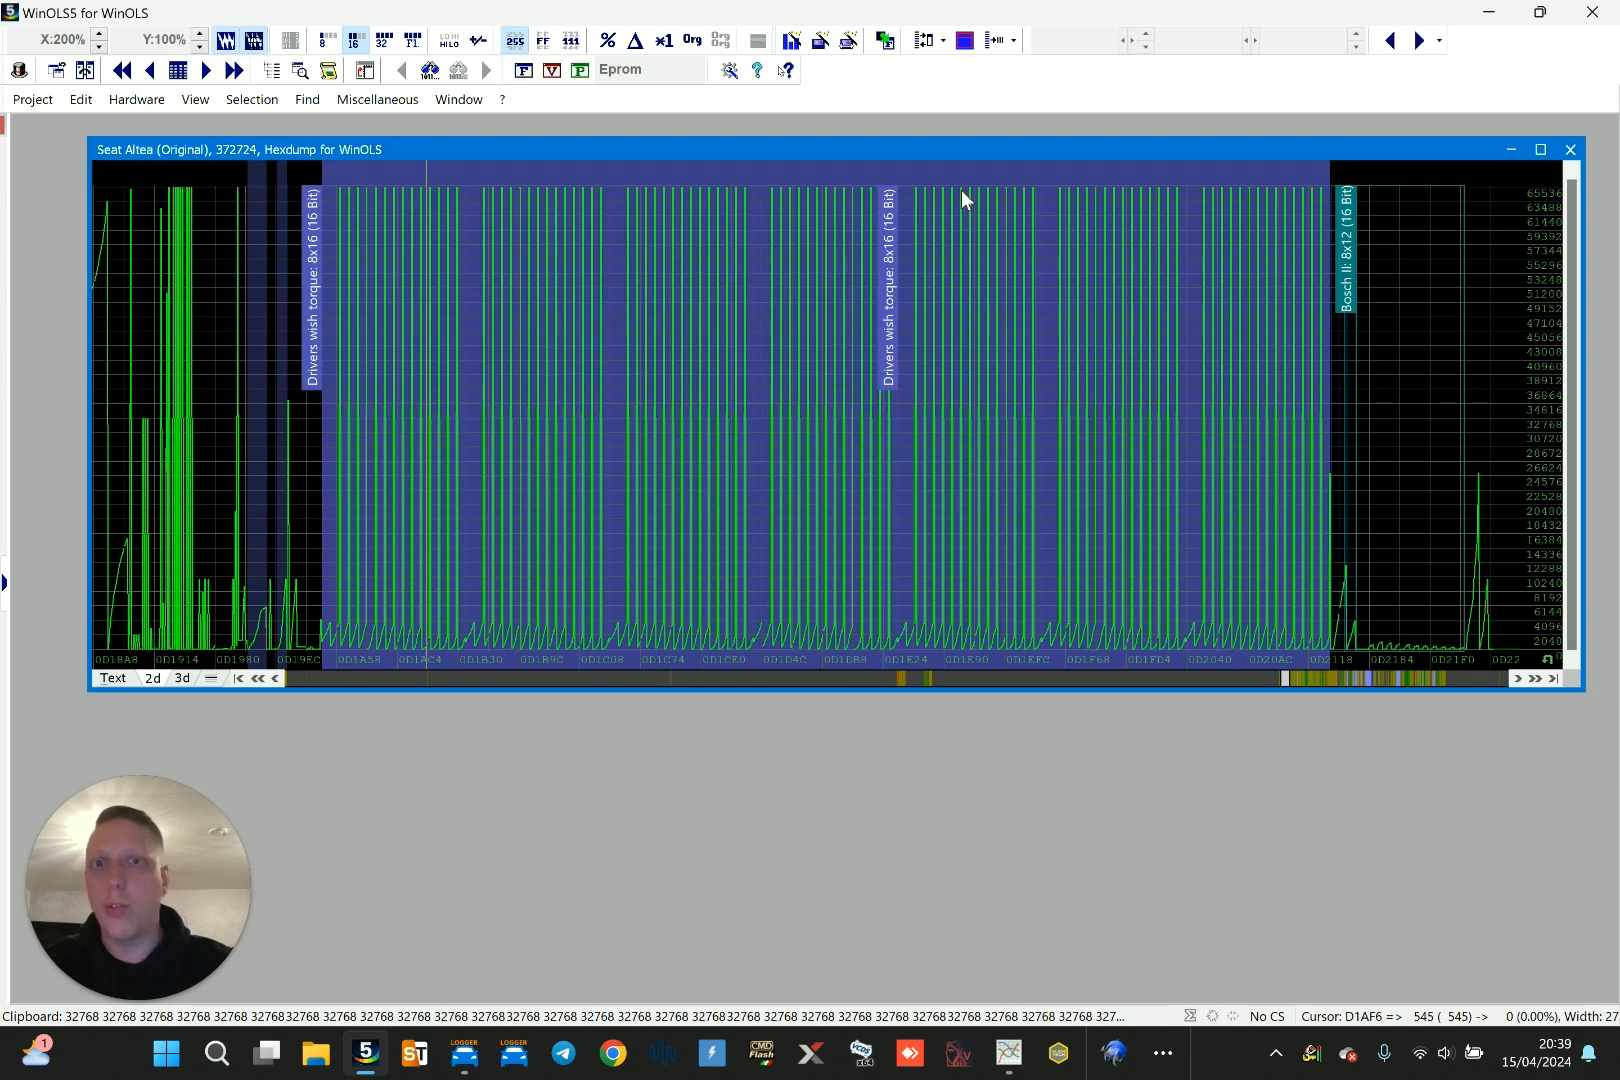
{"action": "left_click", "coordinate": [981, 265]}
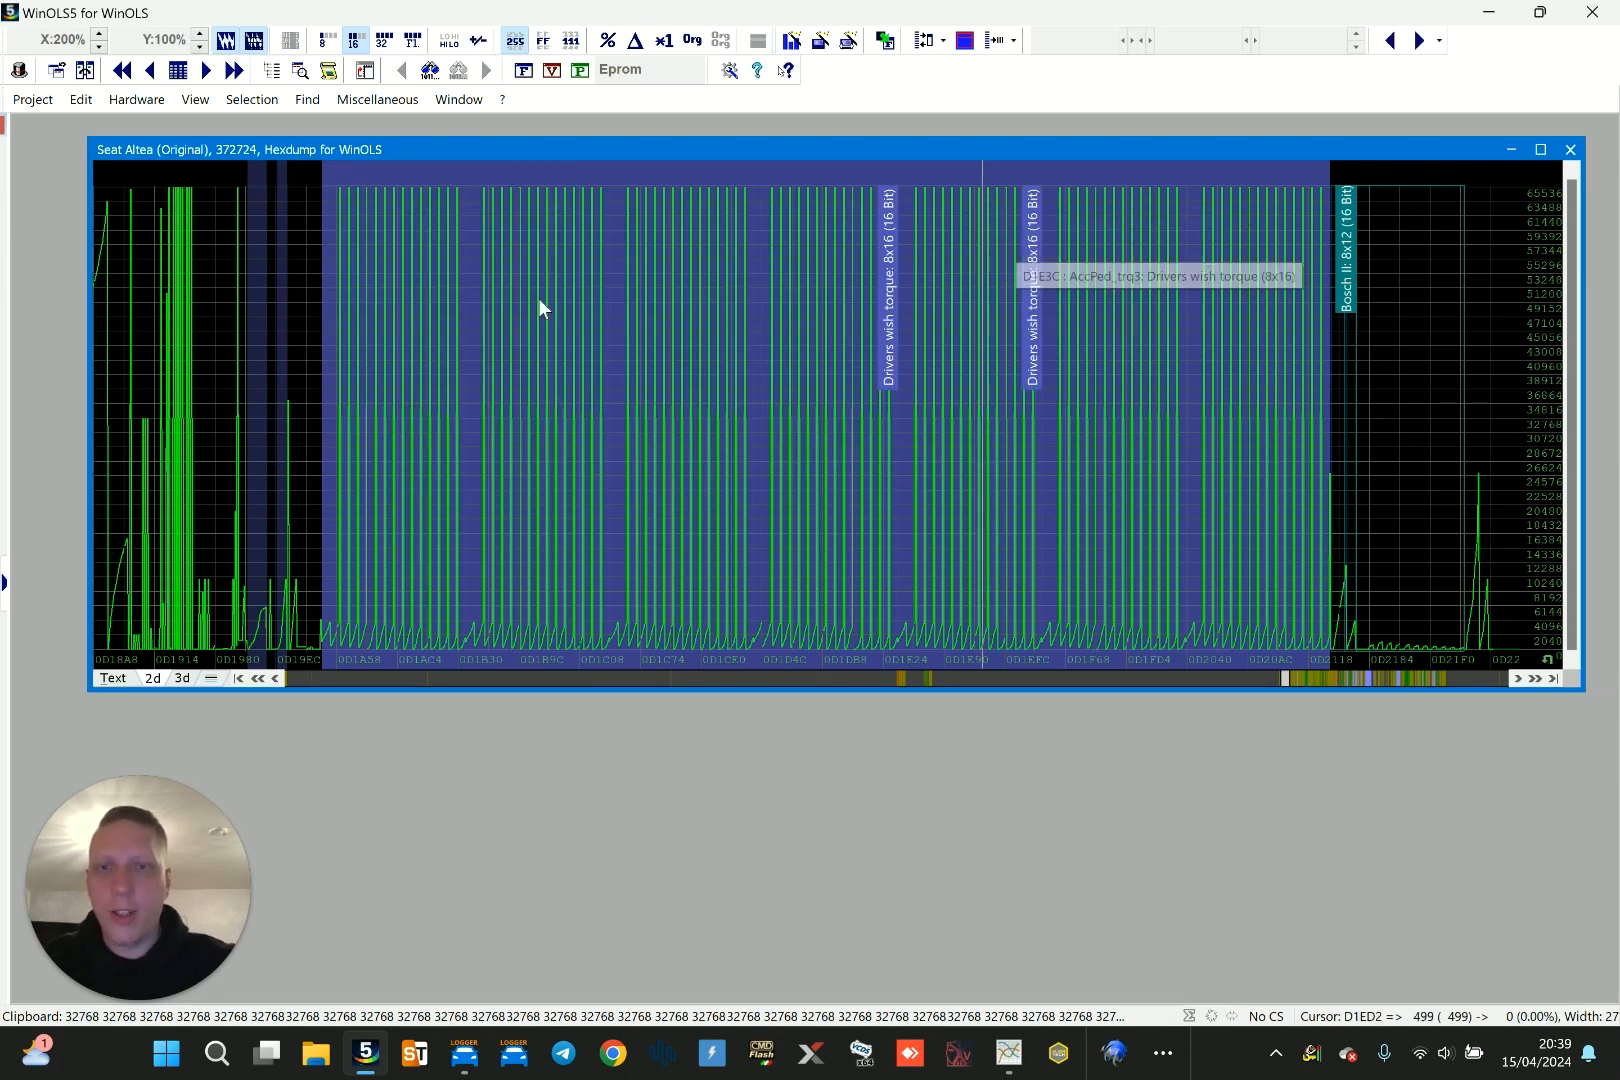
{"action": "double_click", "coordinate": [425, 275]}
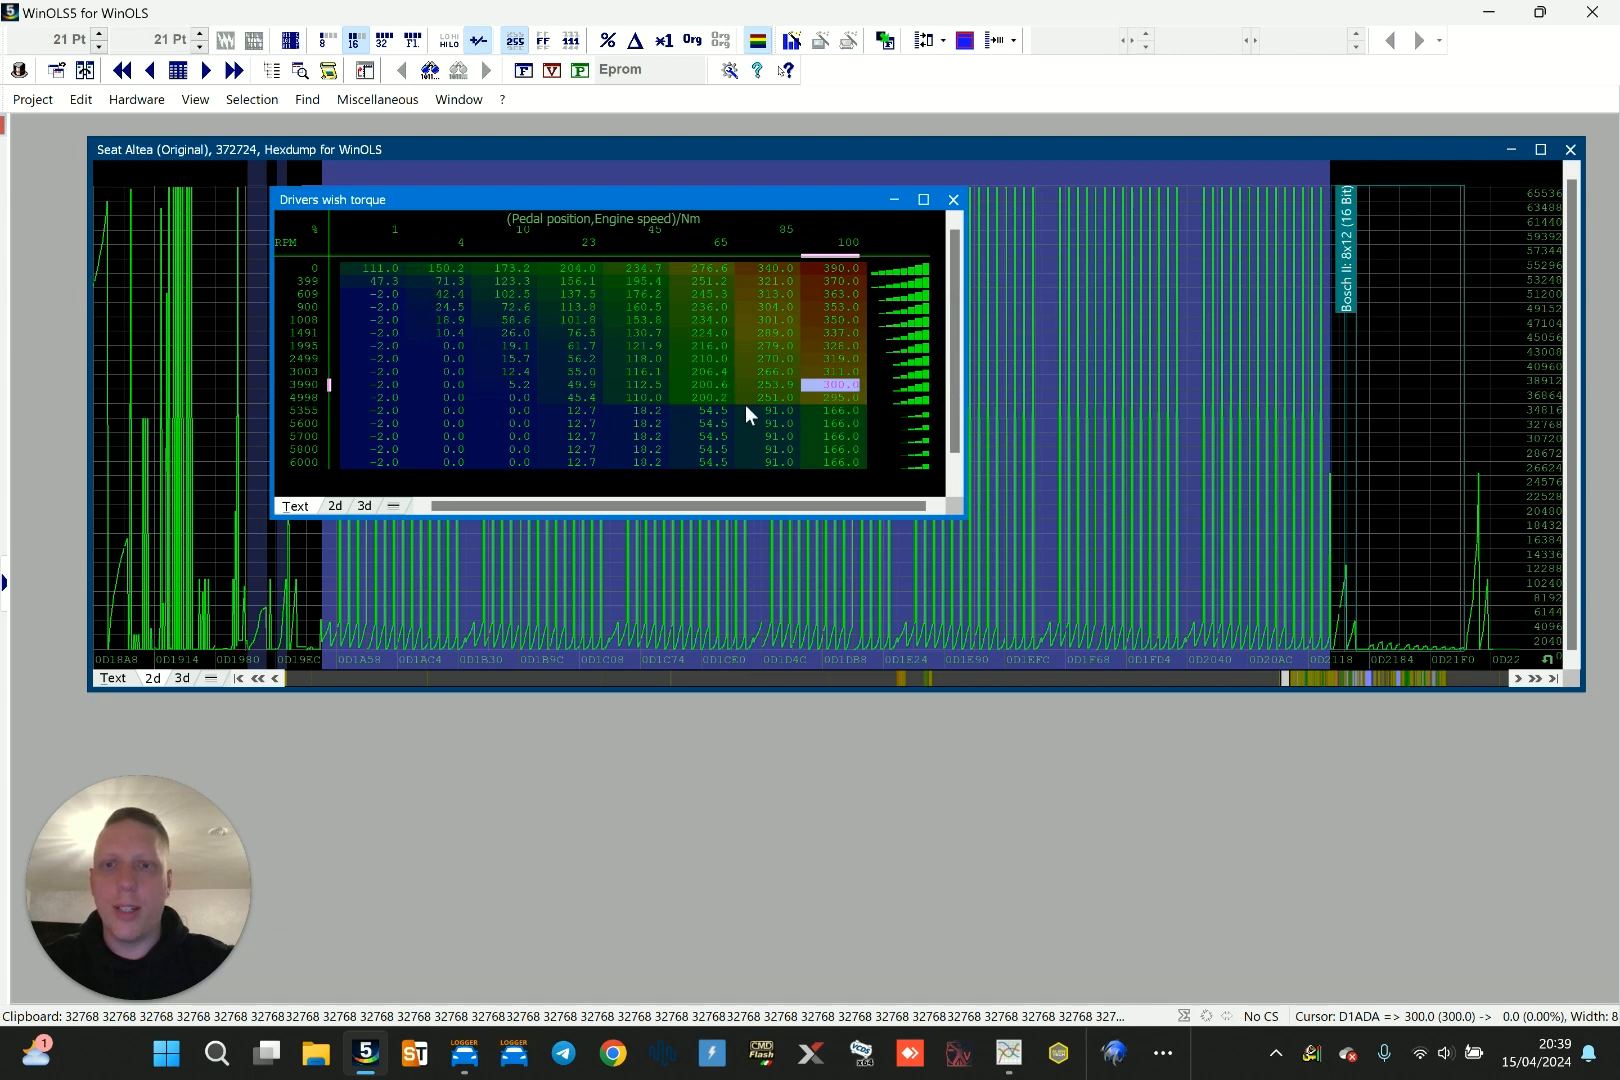
{"action": "left_click", "coordinate": [952, 199]}
Browse the hexdump forward to the EGR hysteresis maps, inspect the last 20x1 map in the group and close it
{"action": "key", "text": "Page_Down"}
{"action": "key", "text": "Page_Down"}
{"action": "key", "text": "Page_Down"}
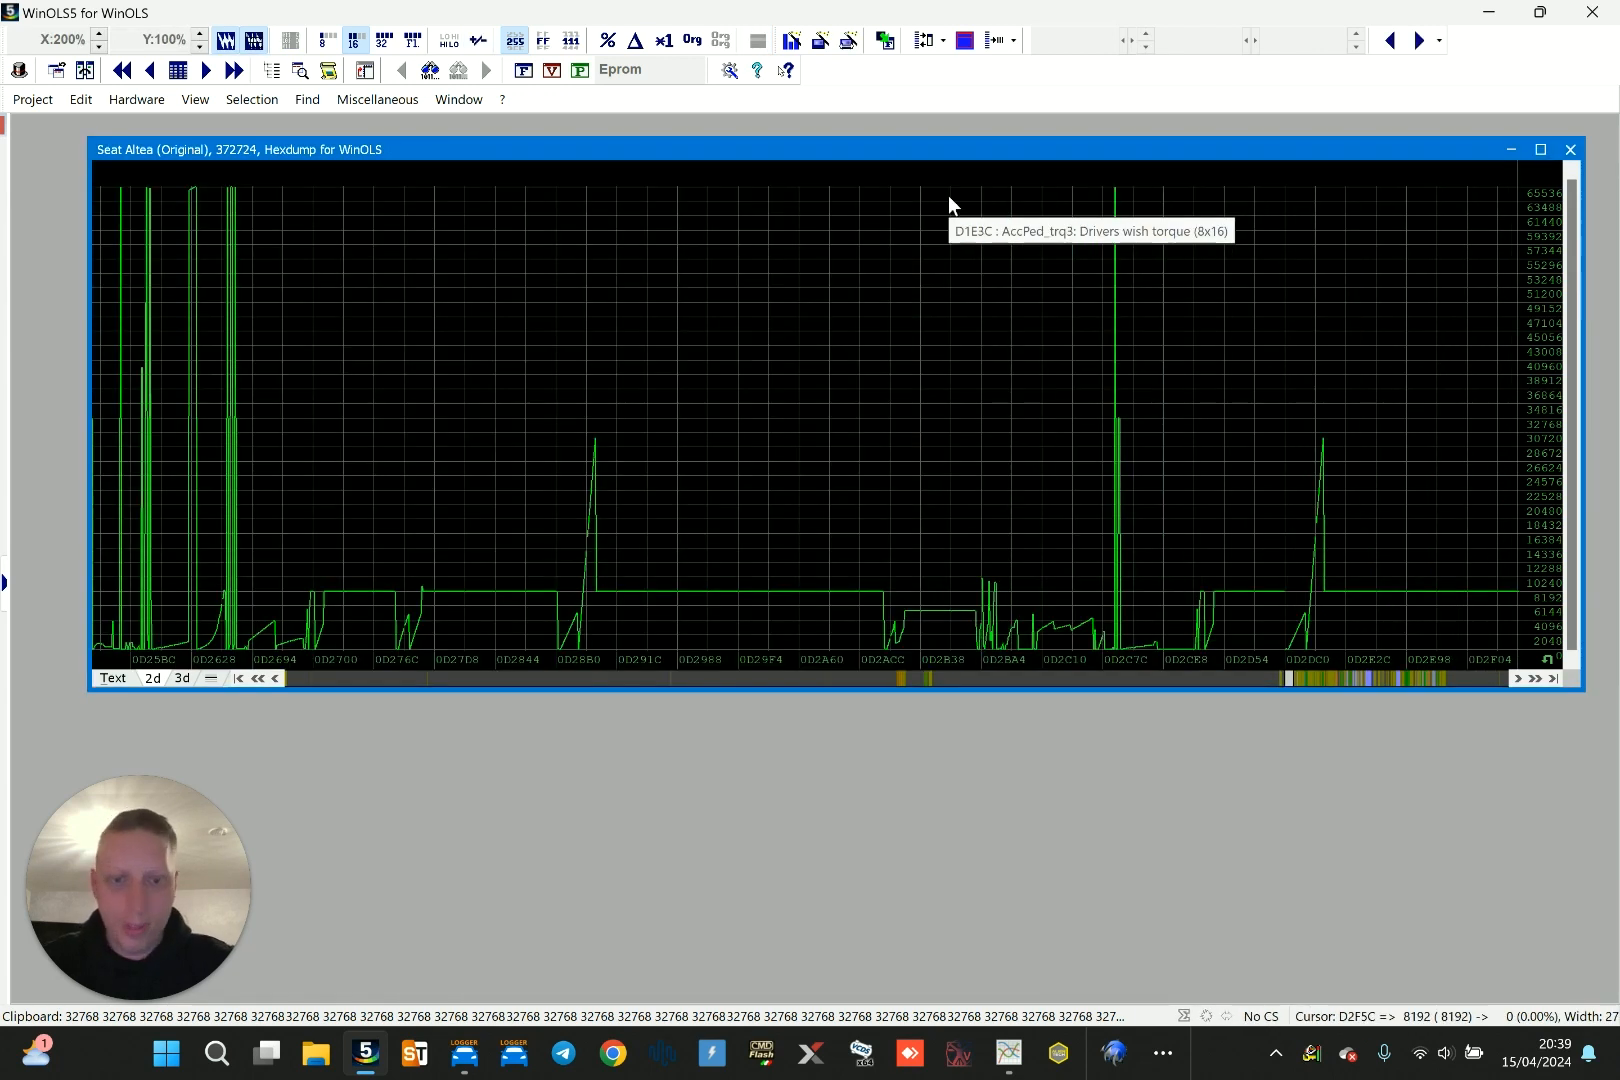
{"action": "key", "text": "Page_Down"}
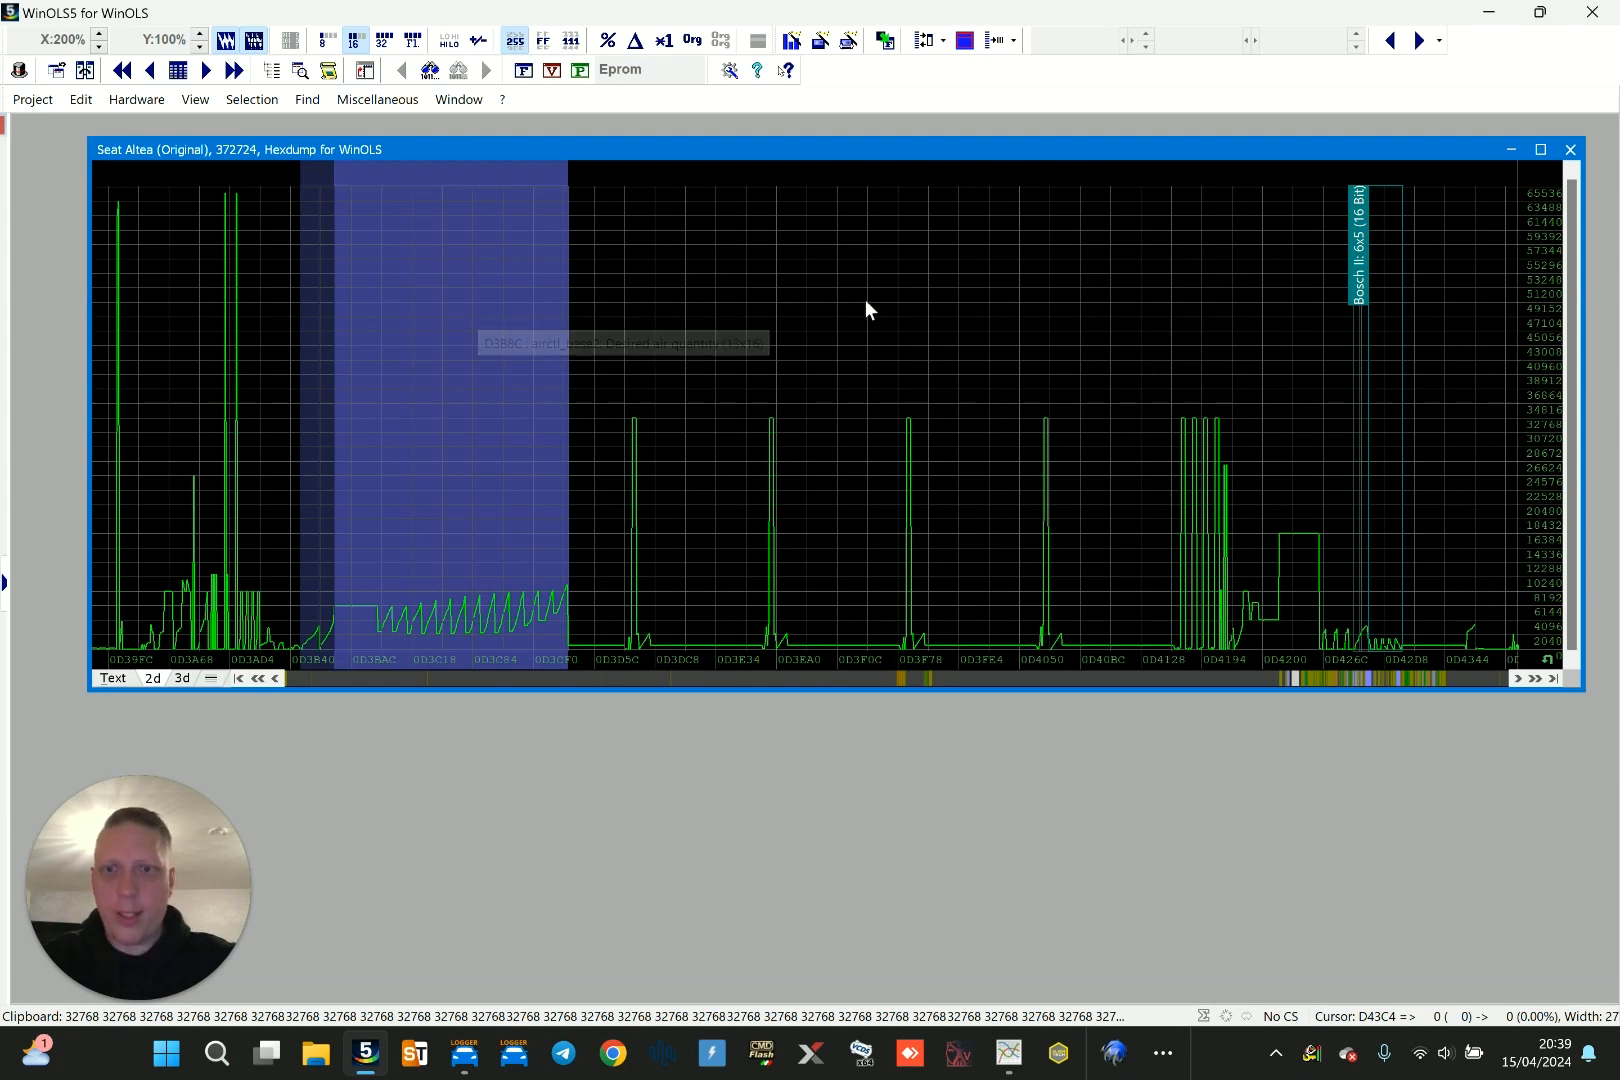
{"action": "key", "text": "Page_Down"}
{"action": "key", "text": "Page_Down"}
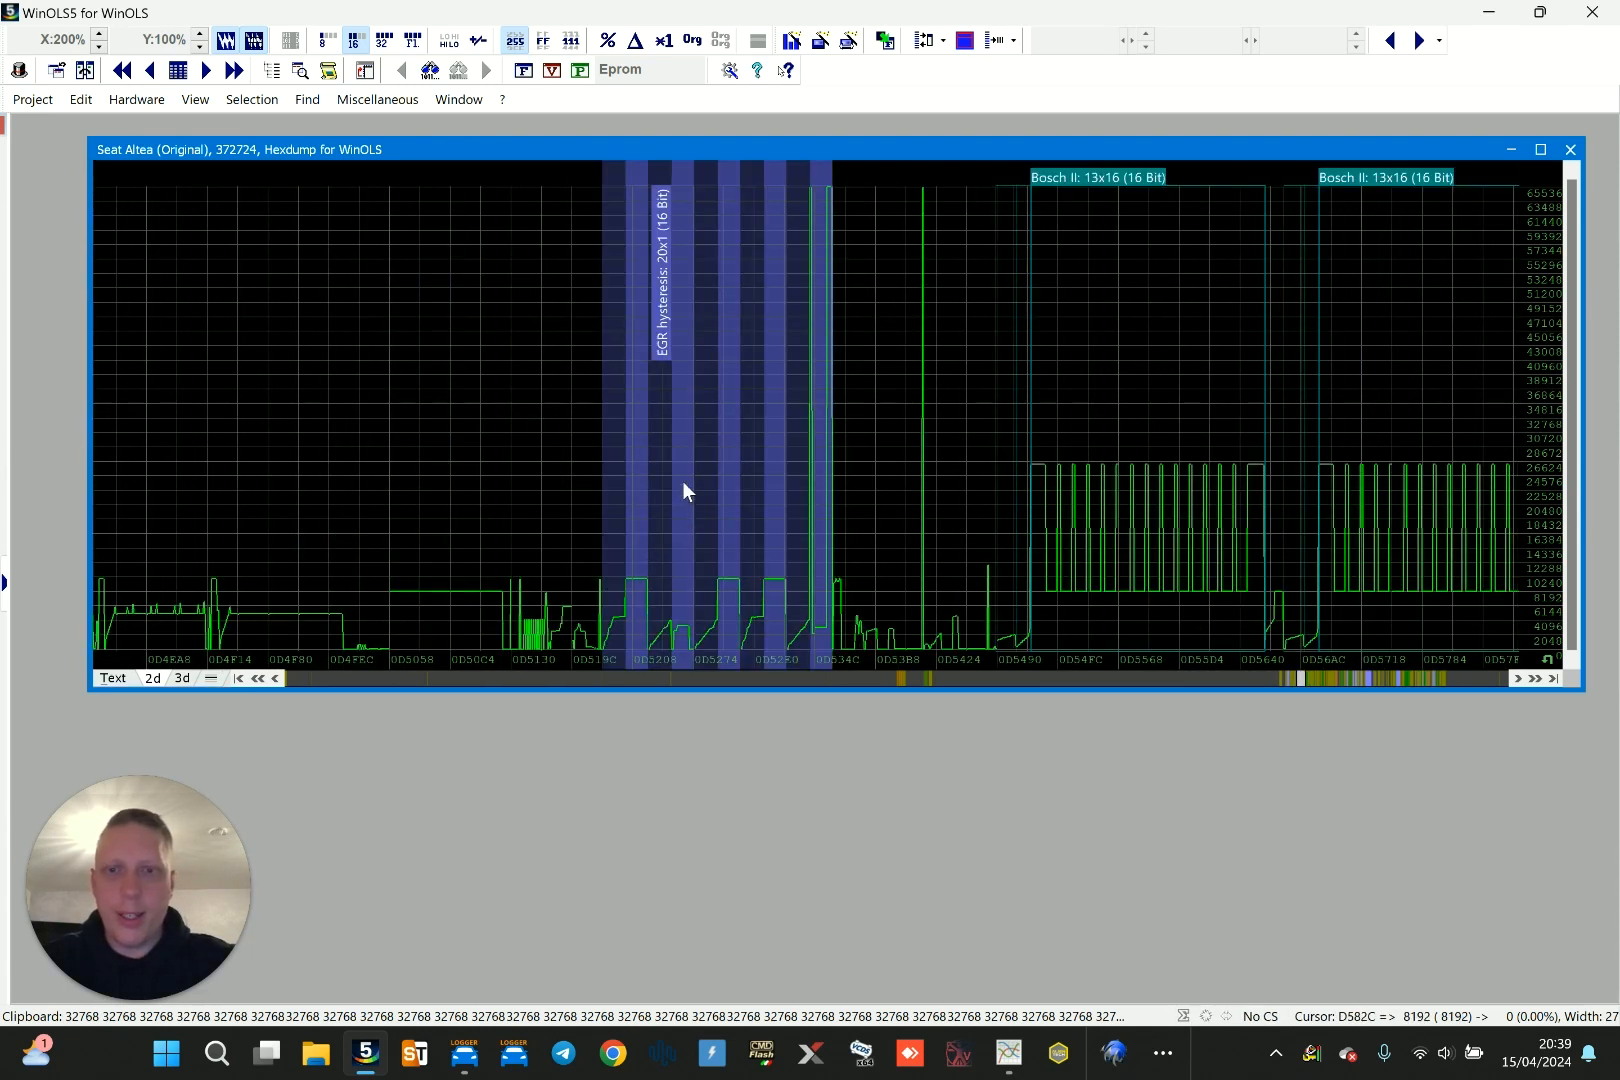
{"action": "mouse_move", "coordinate": [682, 474]}
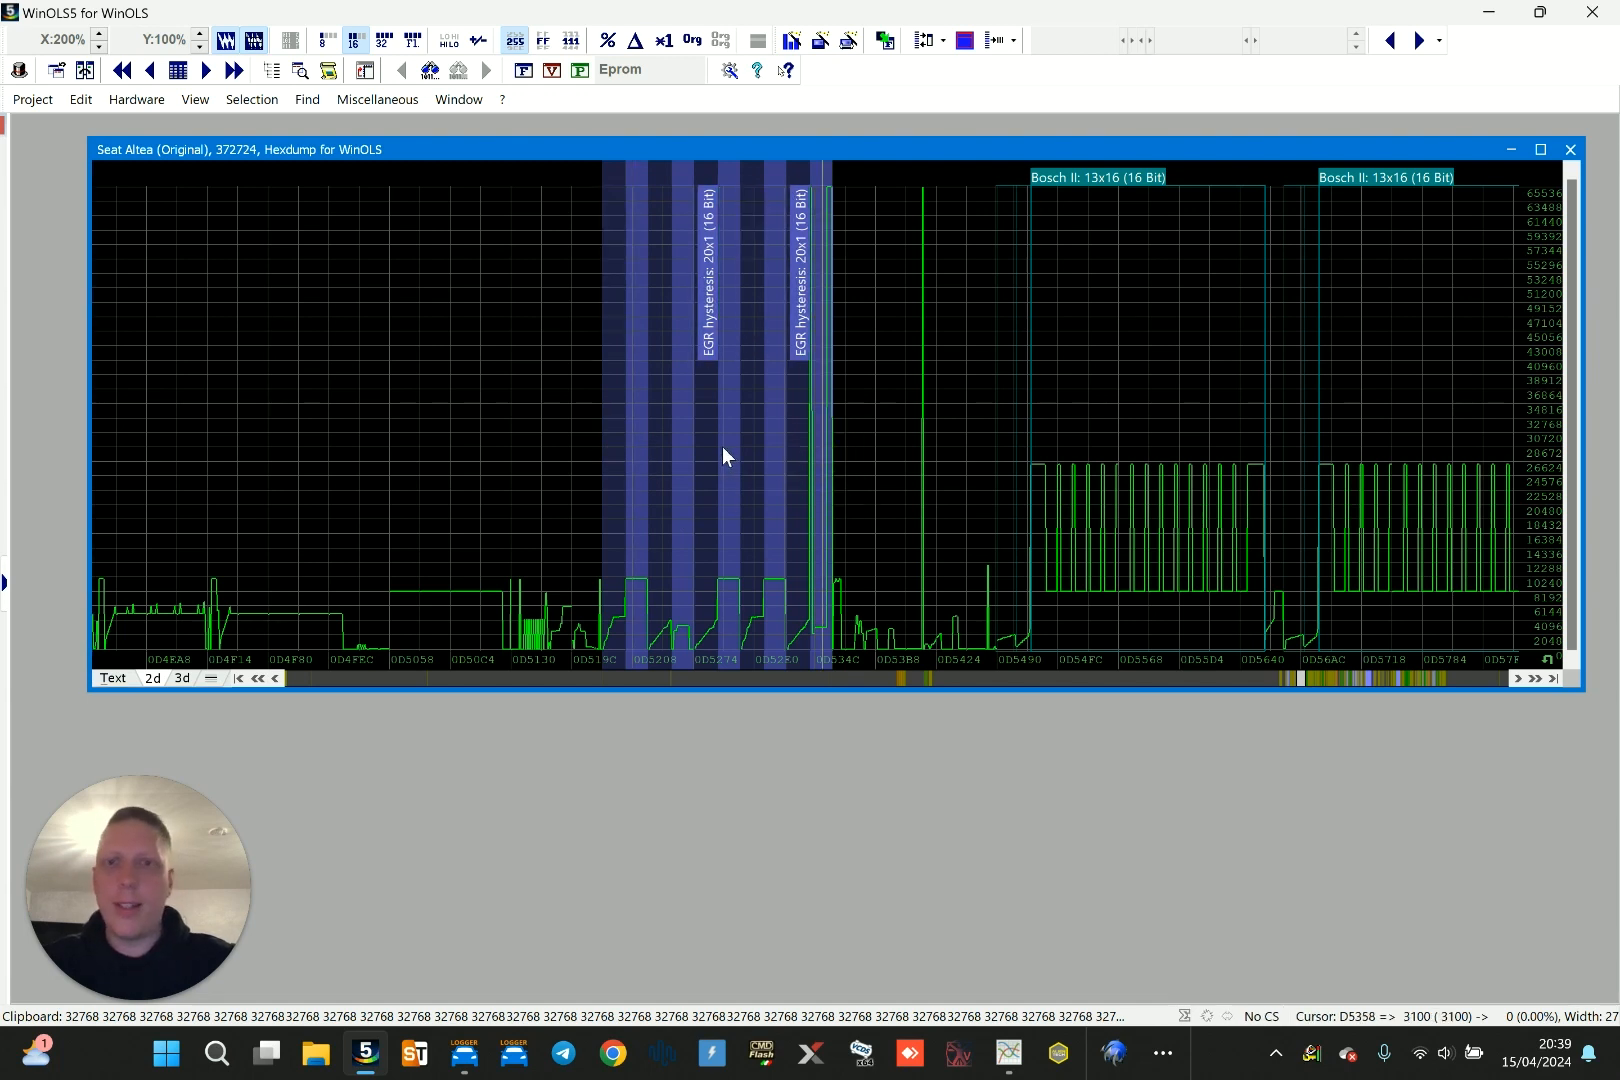
{"action": "mouse_move", "coordinate": [721, 446]}
{"action": "double_click", "coordinate": [819, 438]}
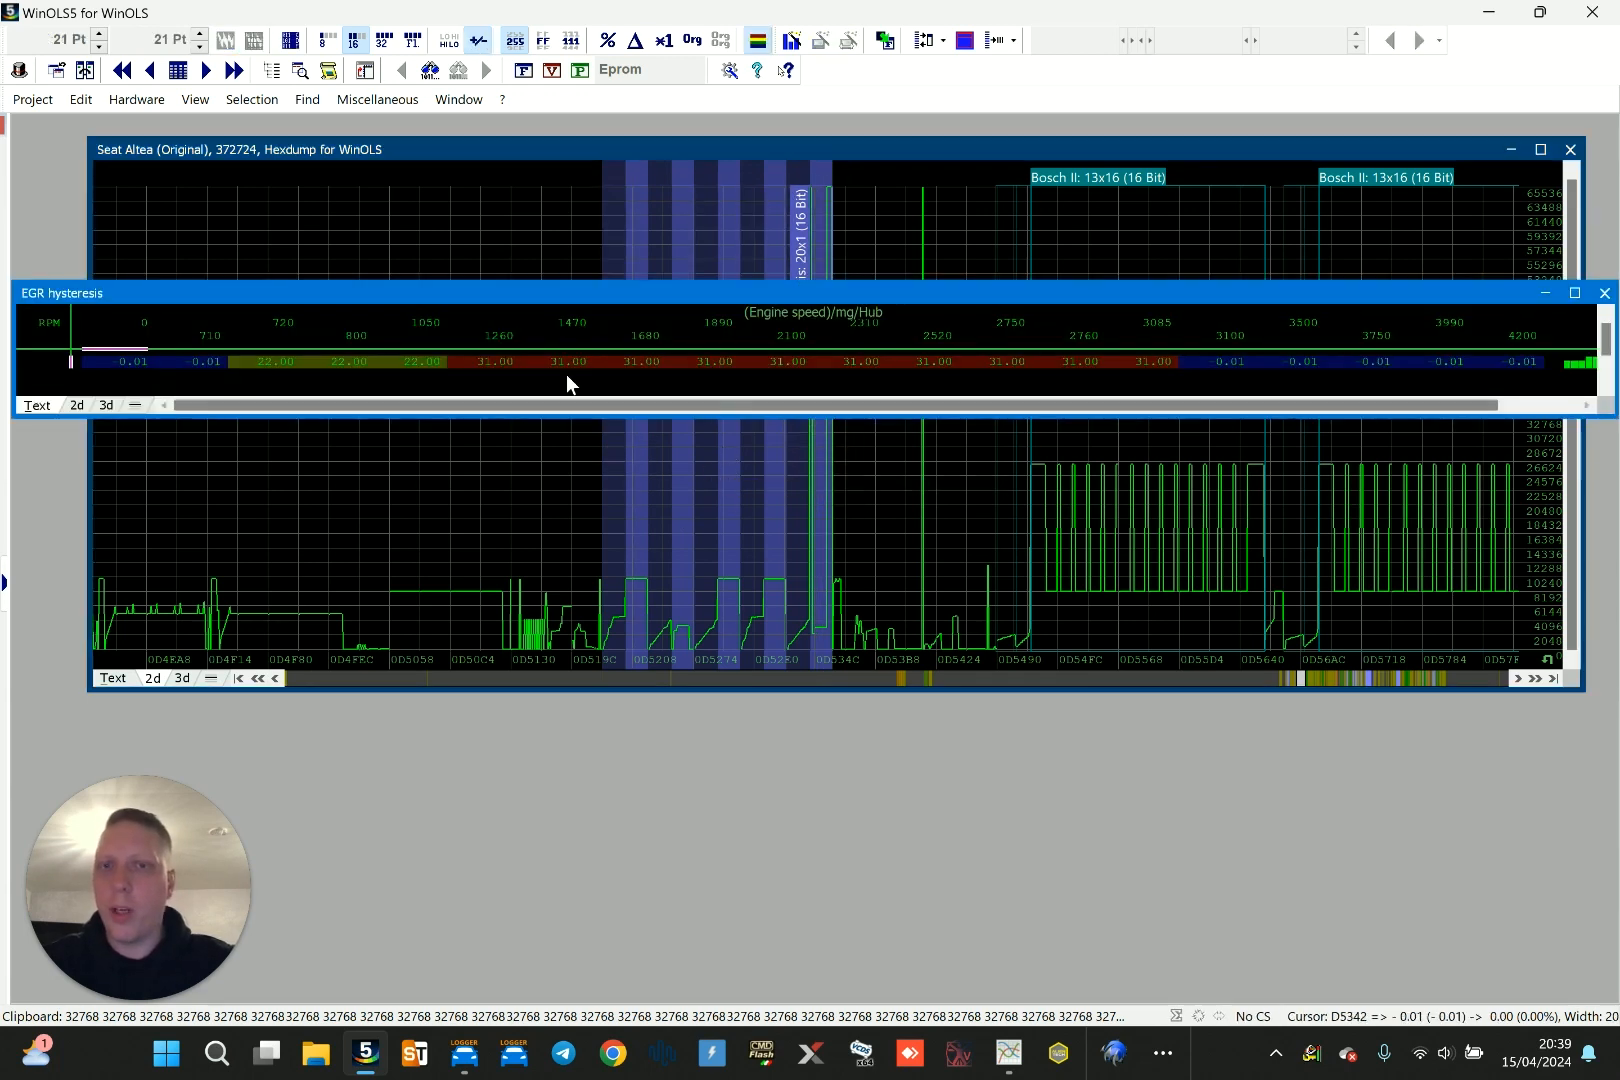
{"action": "left_click", "coordinate": [1604, 293]}
Browse further through the hexdump, open the 20x3 Torque limiter map and select the cell at 3000 RPM and 930 mbar
{"action": "scroll", "coordinate": [992, 325], "scroll_direction": "down", "scroll_amount": 2}
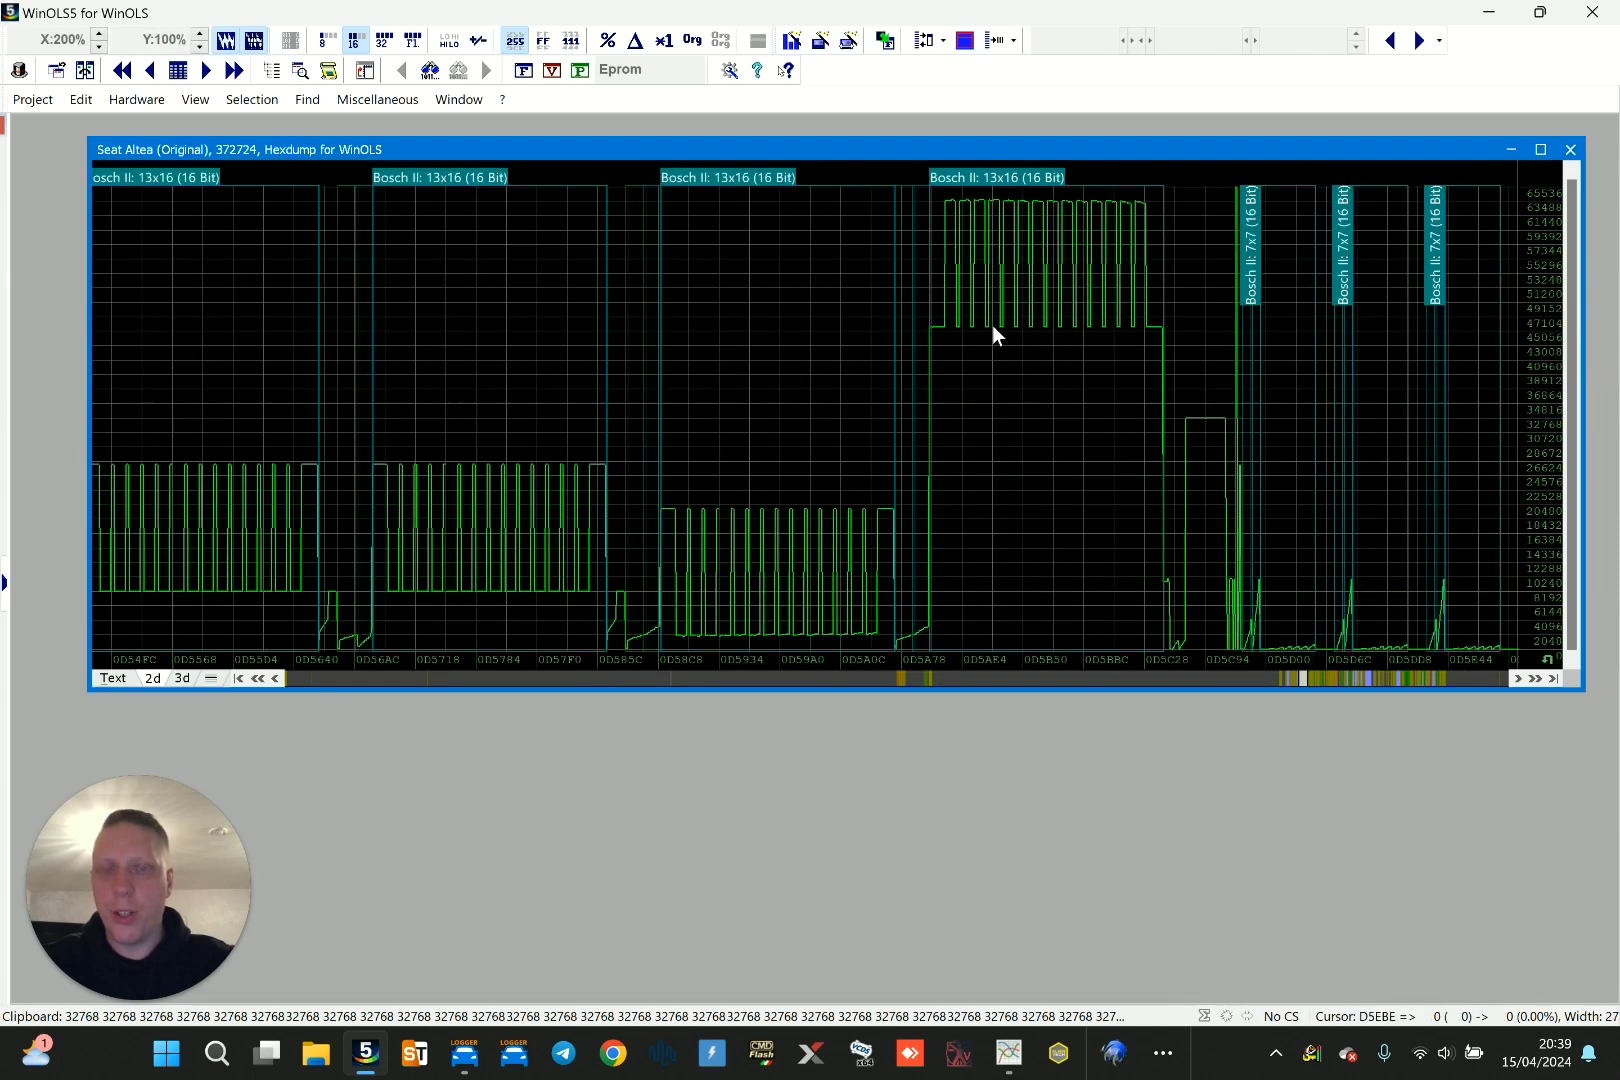
{"action": "scroll", "coordinate": [987, 324], "scroll_direction": "down", "scroll_amount": 5}
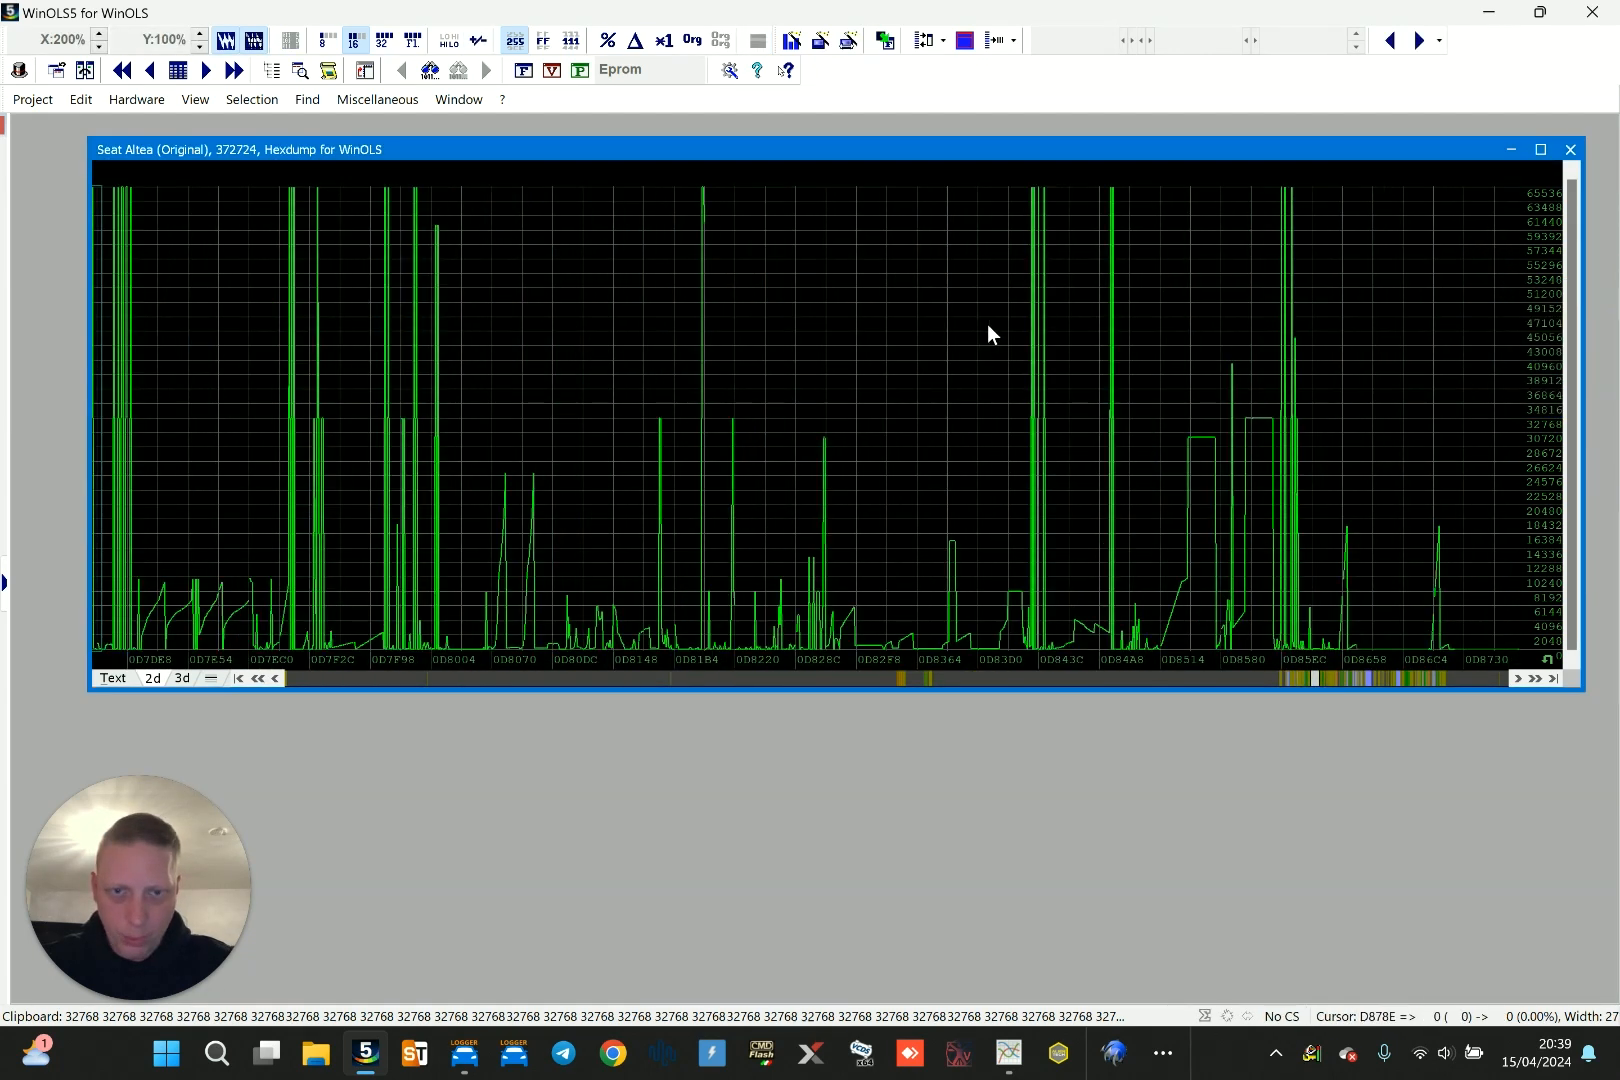
{"action": "scroll", "coordinate": [987, 324], "scroll_direction": "down", "scroll_amount": 4}
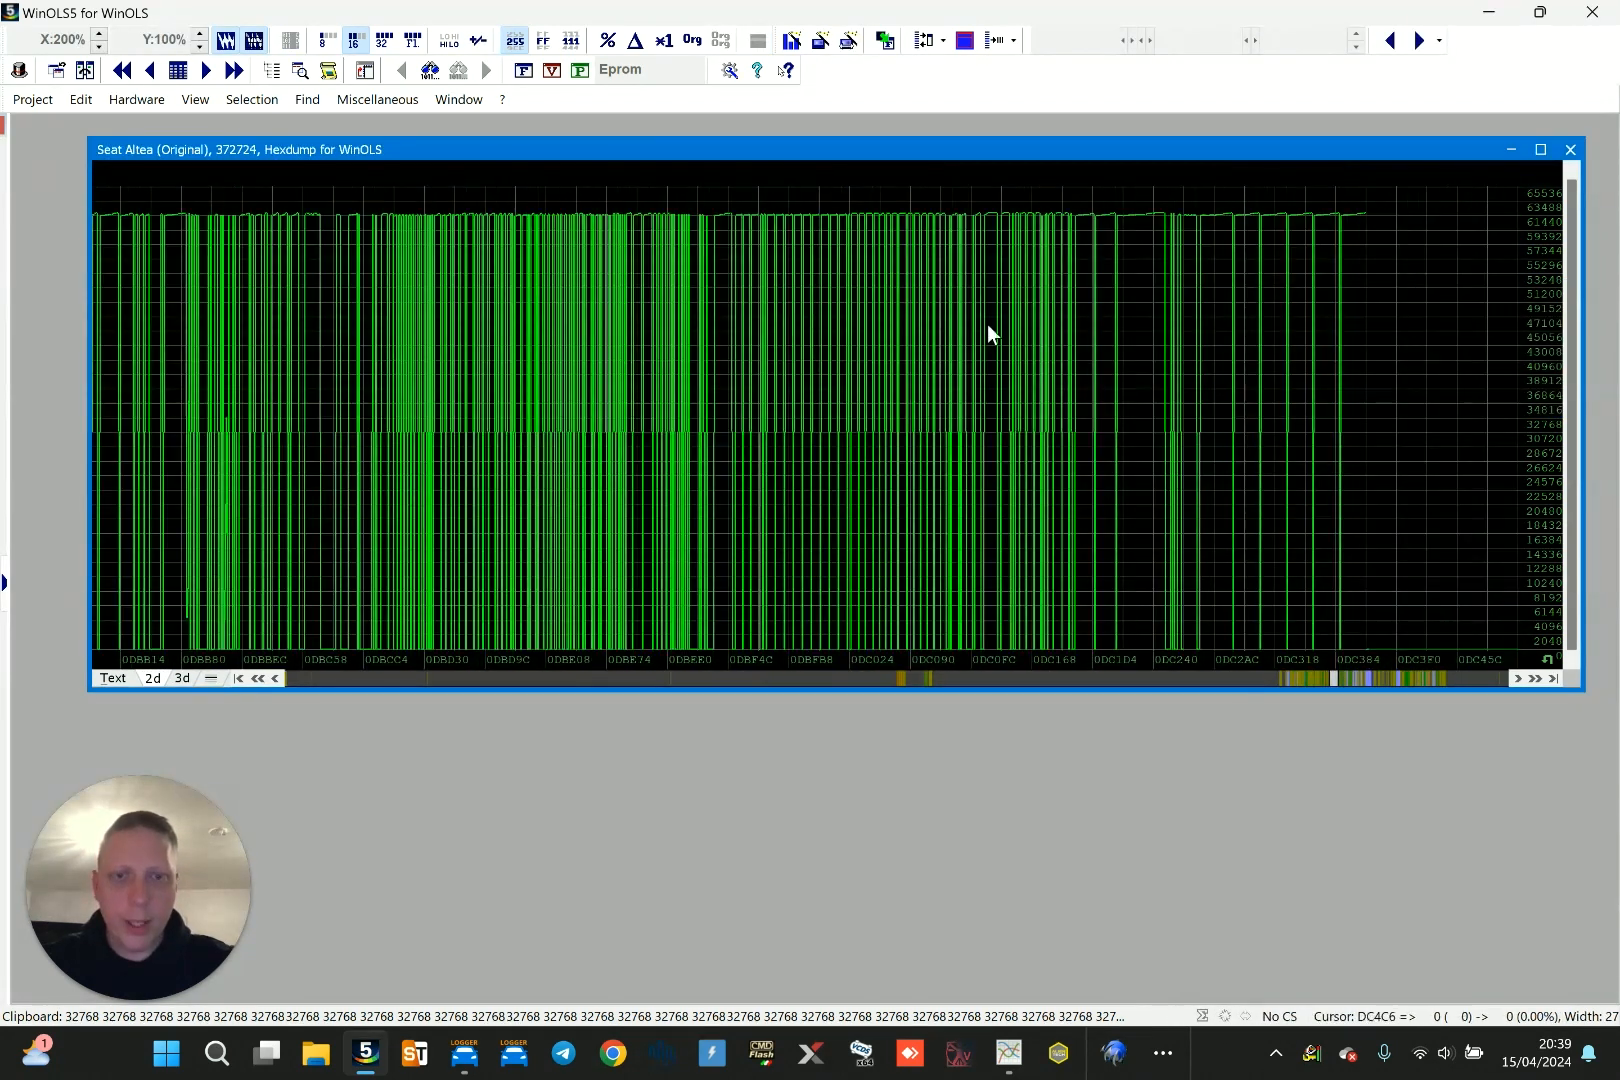
{"action": "scroll", "coordinate": [685, 689], "scroll_direction": "up", "scroll_amount": 1}
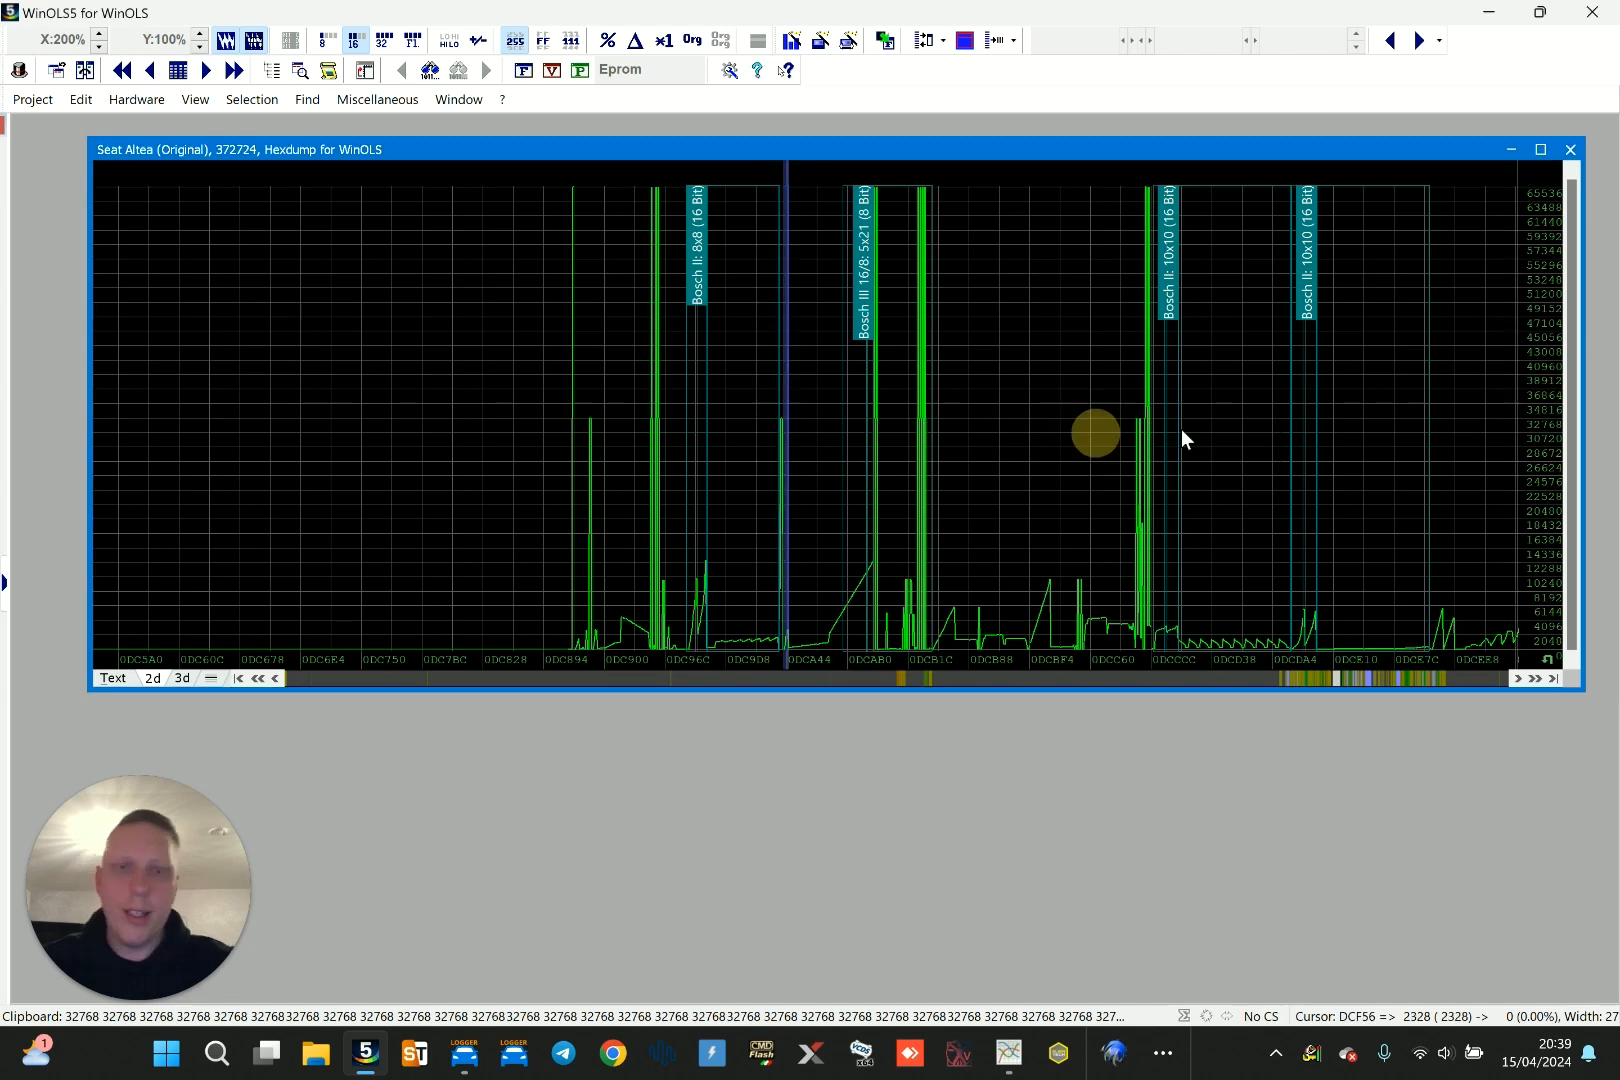
{"action": "scroll", "coordinate": [1181, 433], "scroll_direction": "down", "scroll_amount": 1}
{"action": "scroll", "coordinate": [614, 490], "scroll_direction": "down", "scroll_amount": 1}
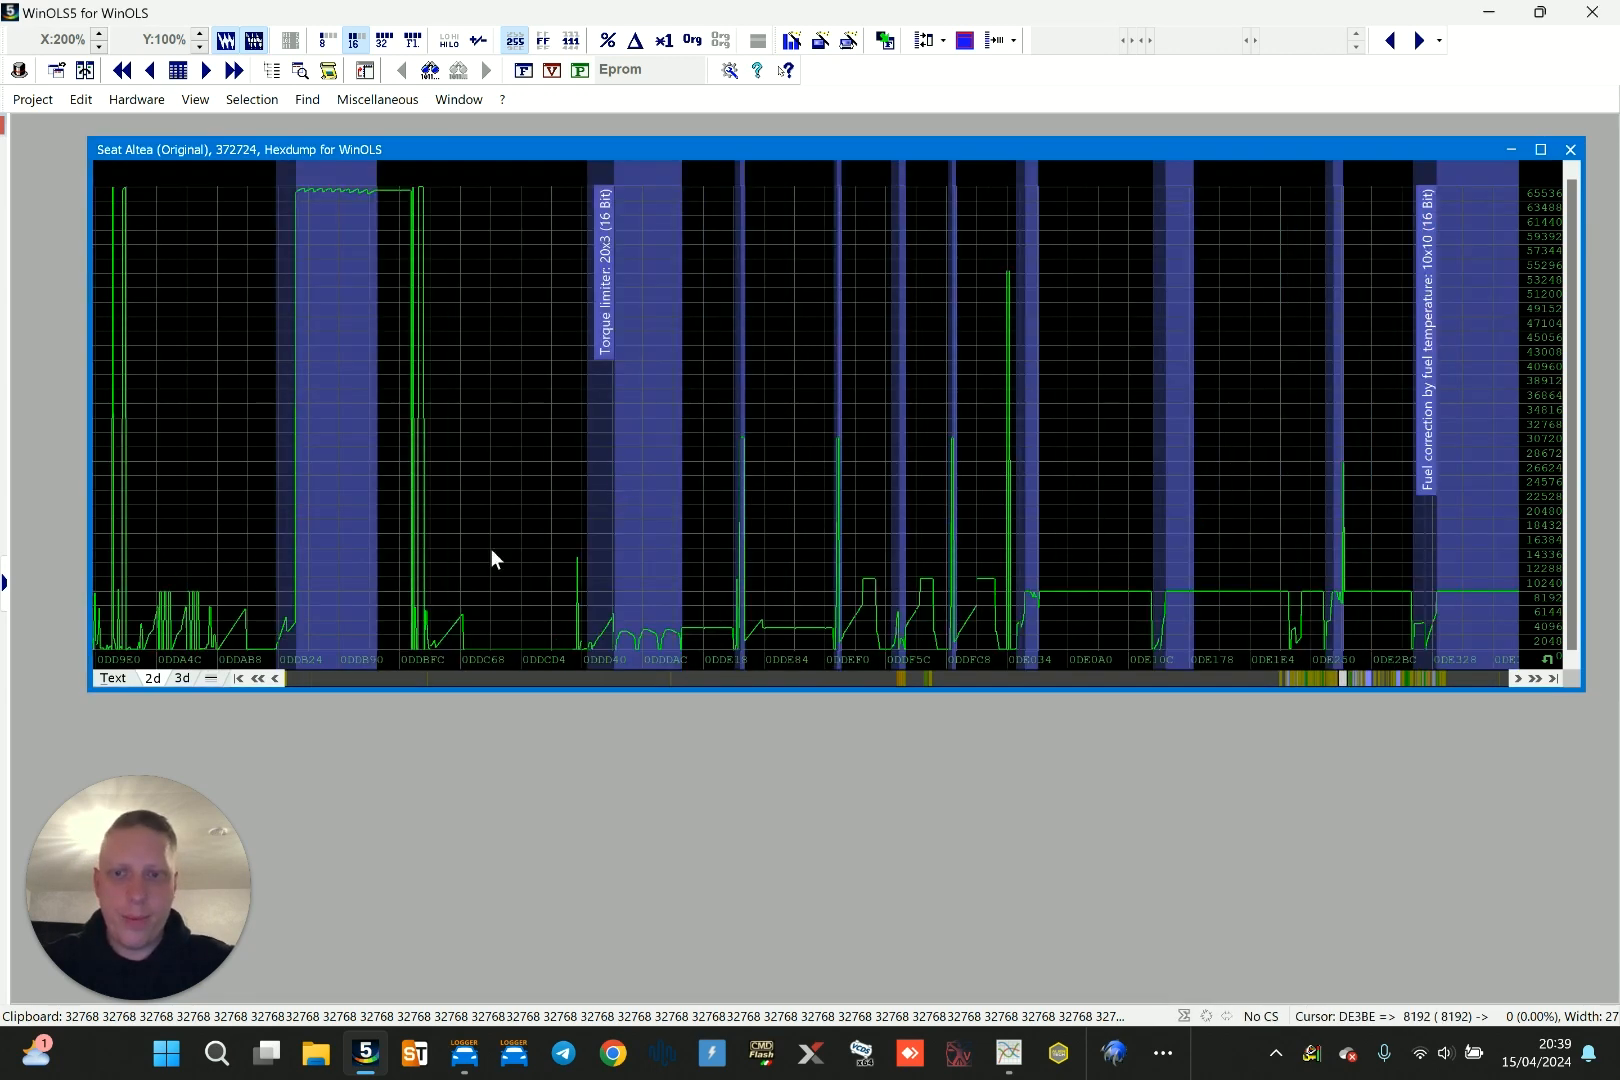
{"action": "double_click", "coordinate": [645, 420]}
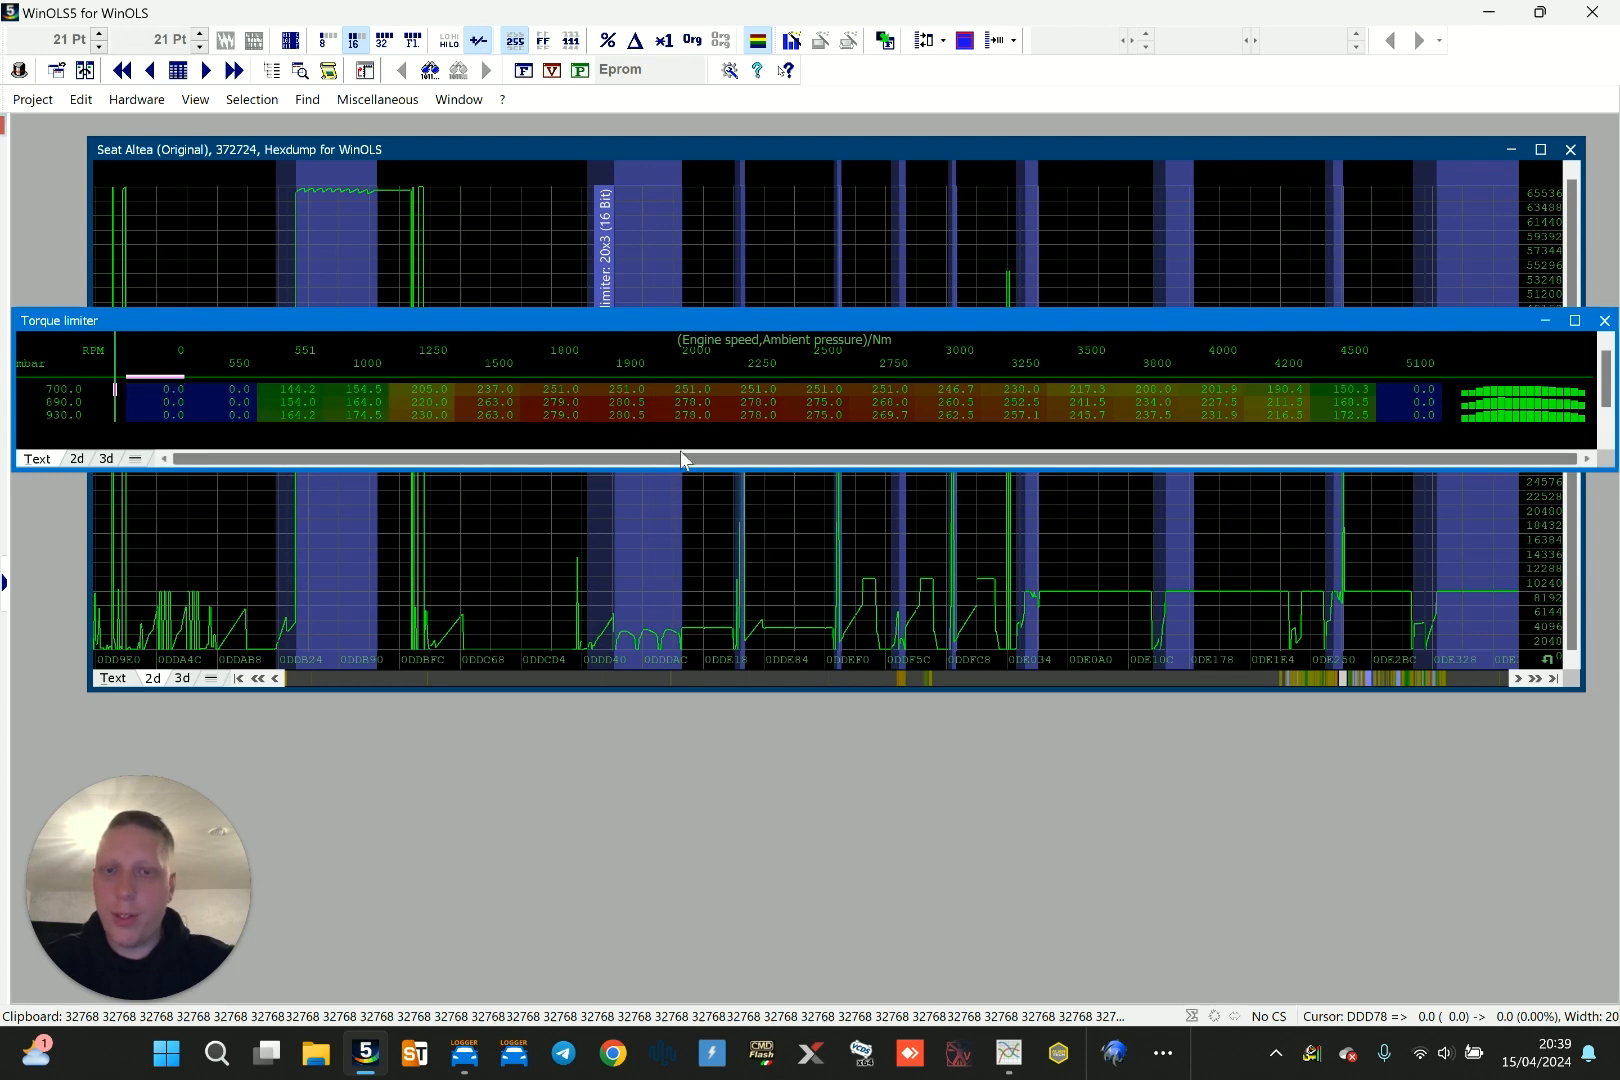
{"action": "left_click", "coordinate": [944, 415]}
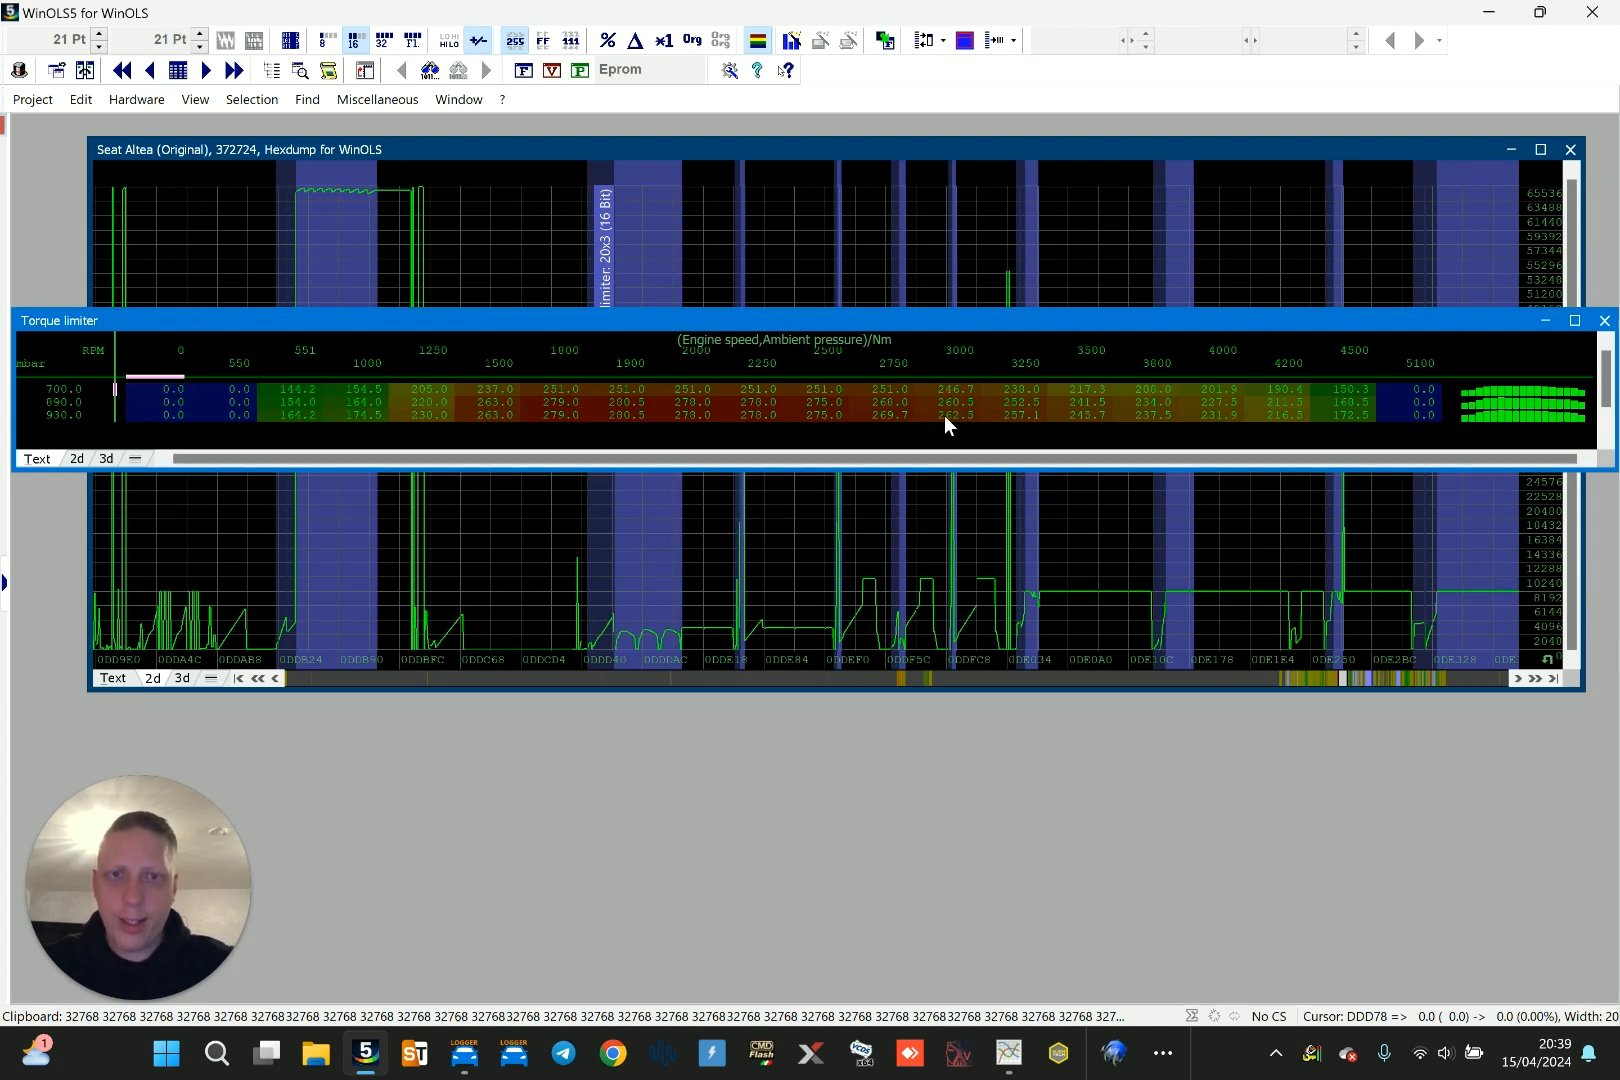
Switch to logView and reopen the recent VCDS log altea - run3 log3.CSV
{"action": "left_click", "coordinate": [1009, 1054]}
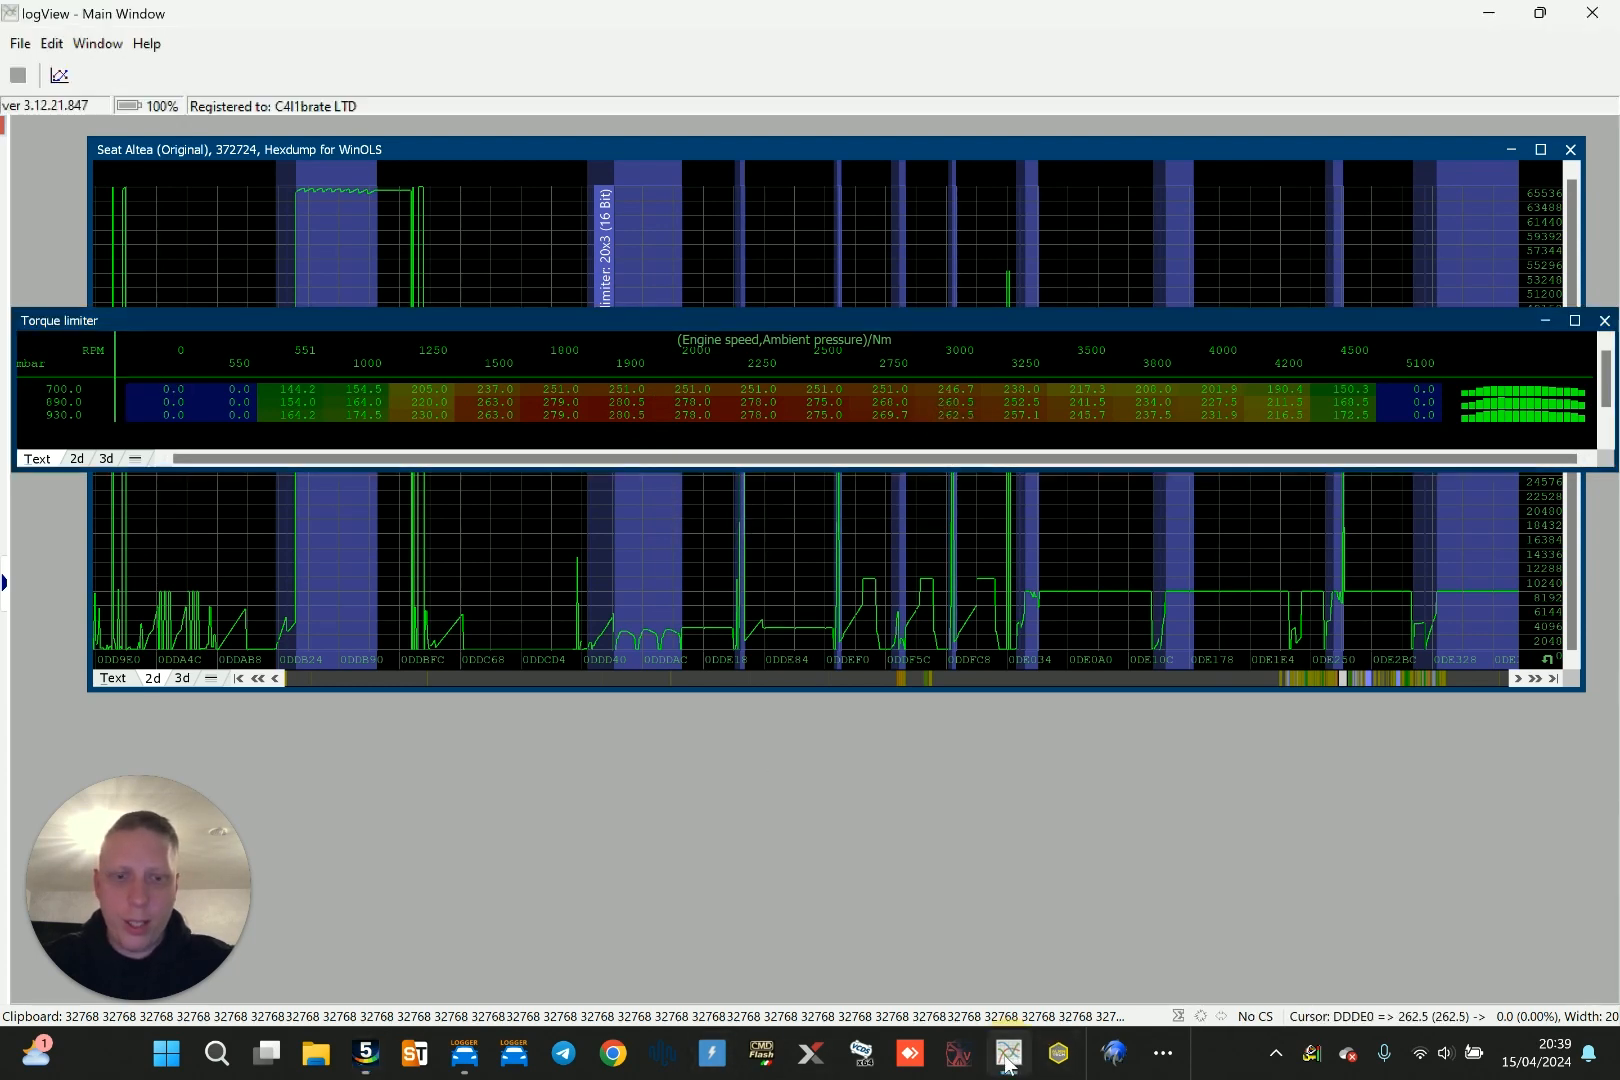
{"action": "left_click", "coordinate": [1009, 1054]}
{"action": "left_click", "coordinate": [1009, 1054]}
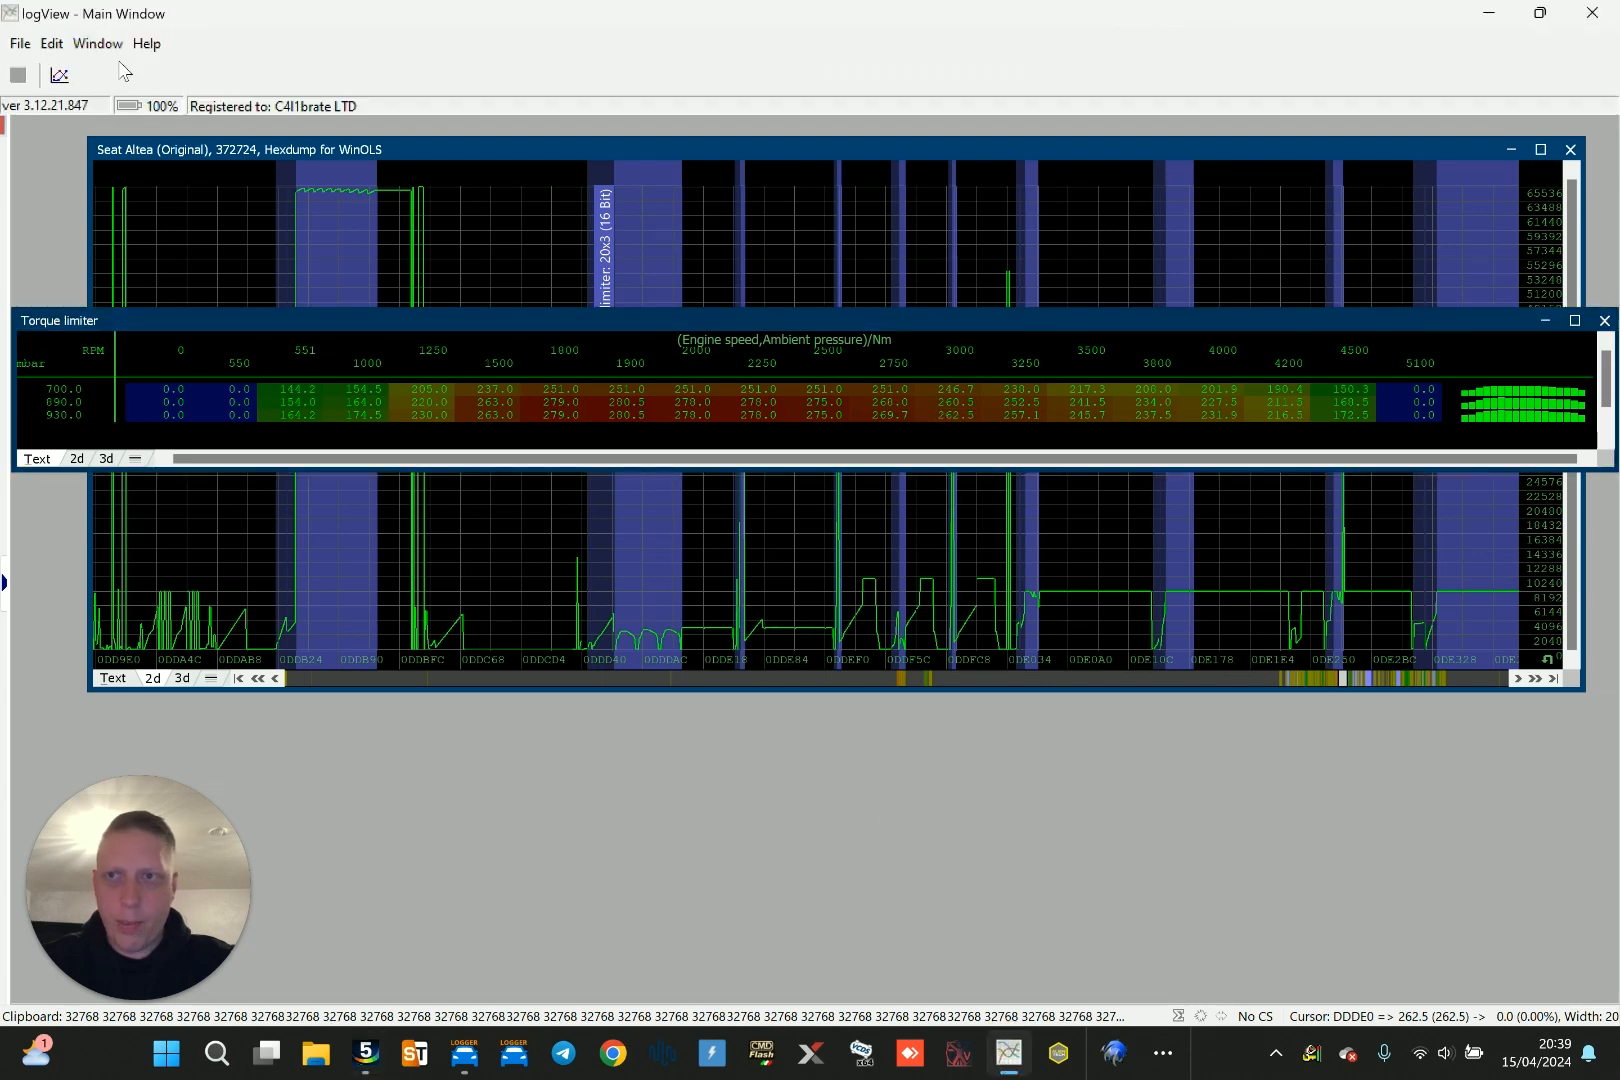
{"action": "left_click", "coordinate": [20, 42]}
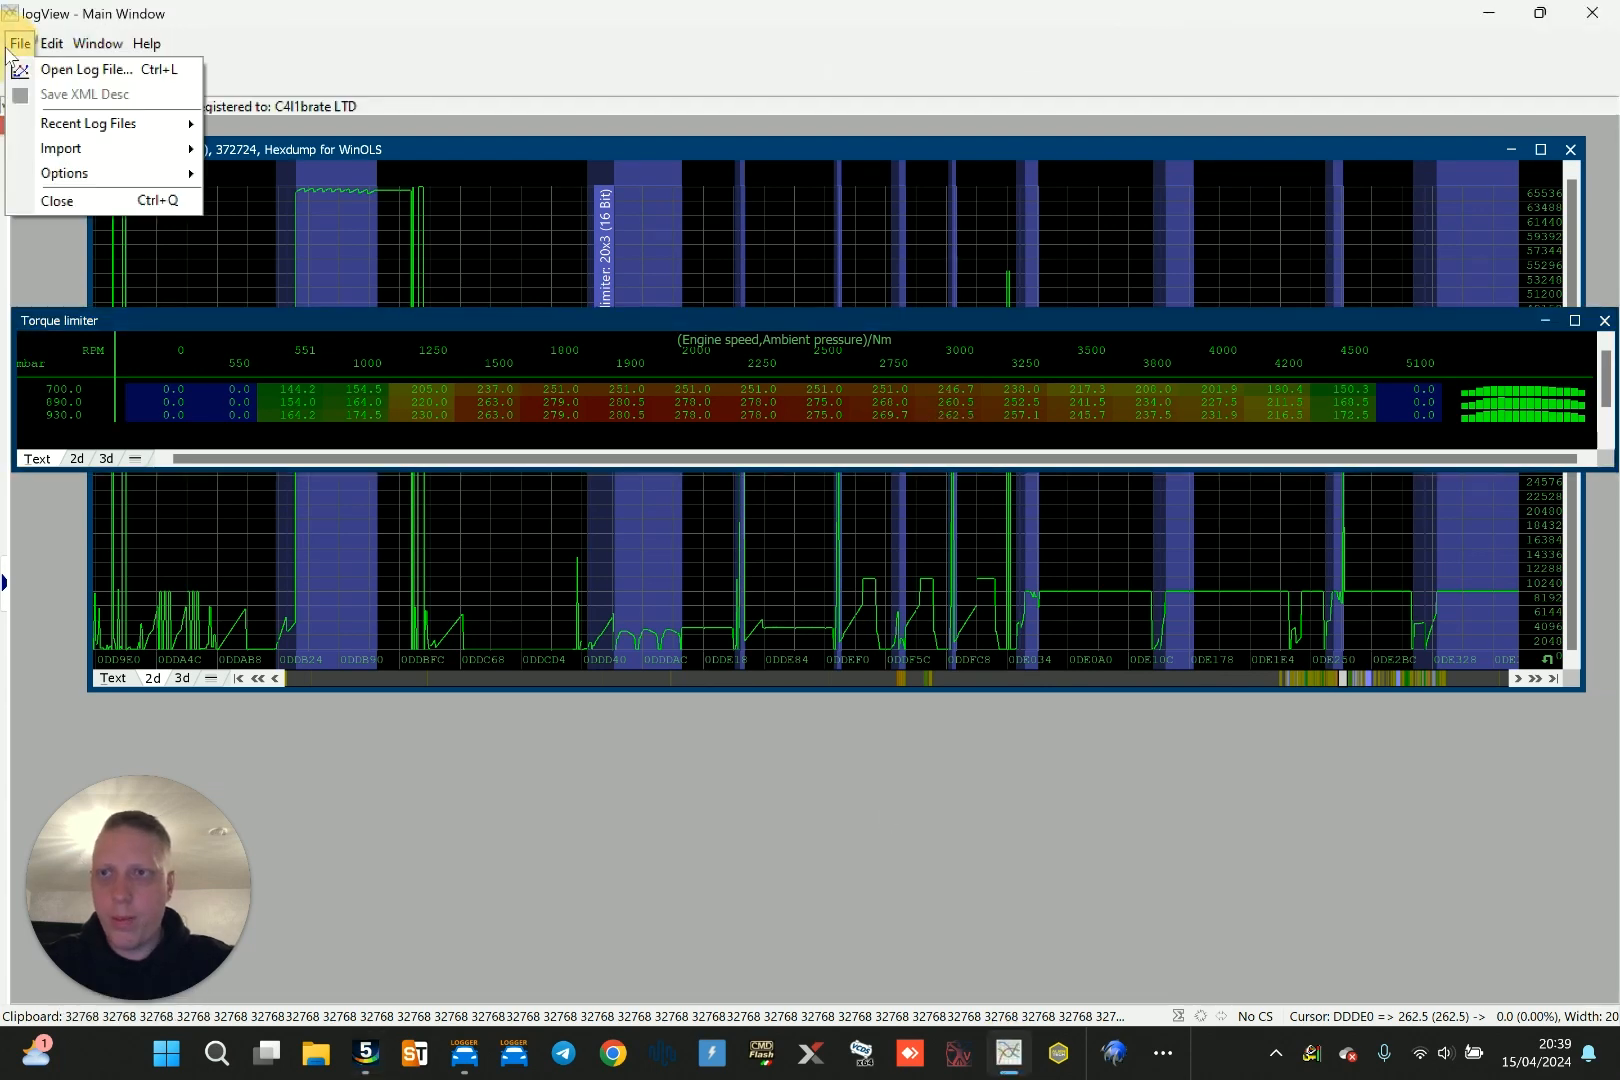
{"action": "mouse_move", "coordinate": [80, 122]}
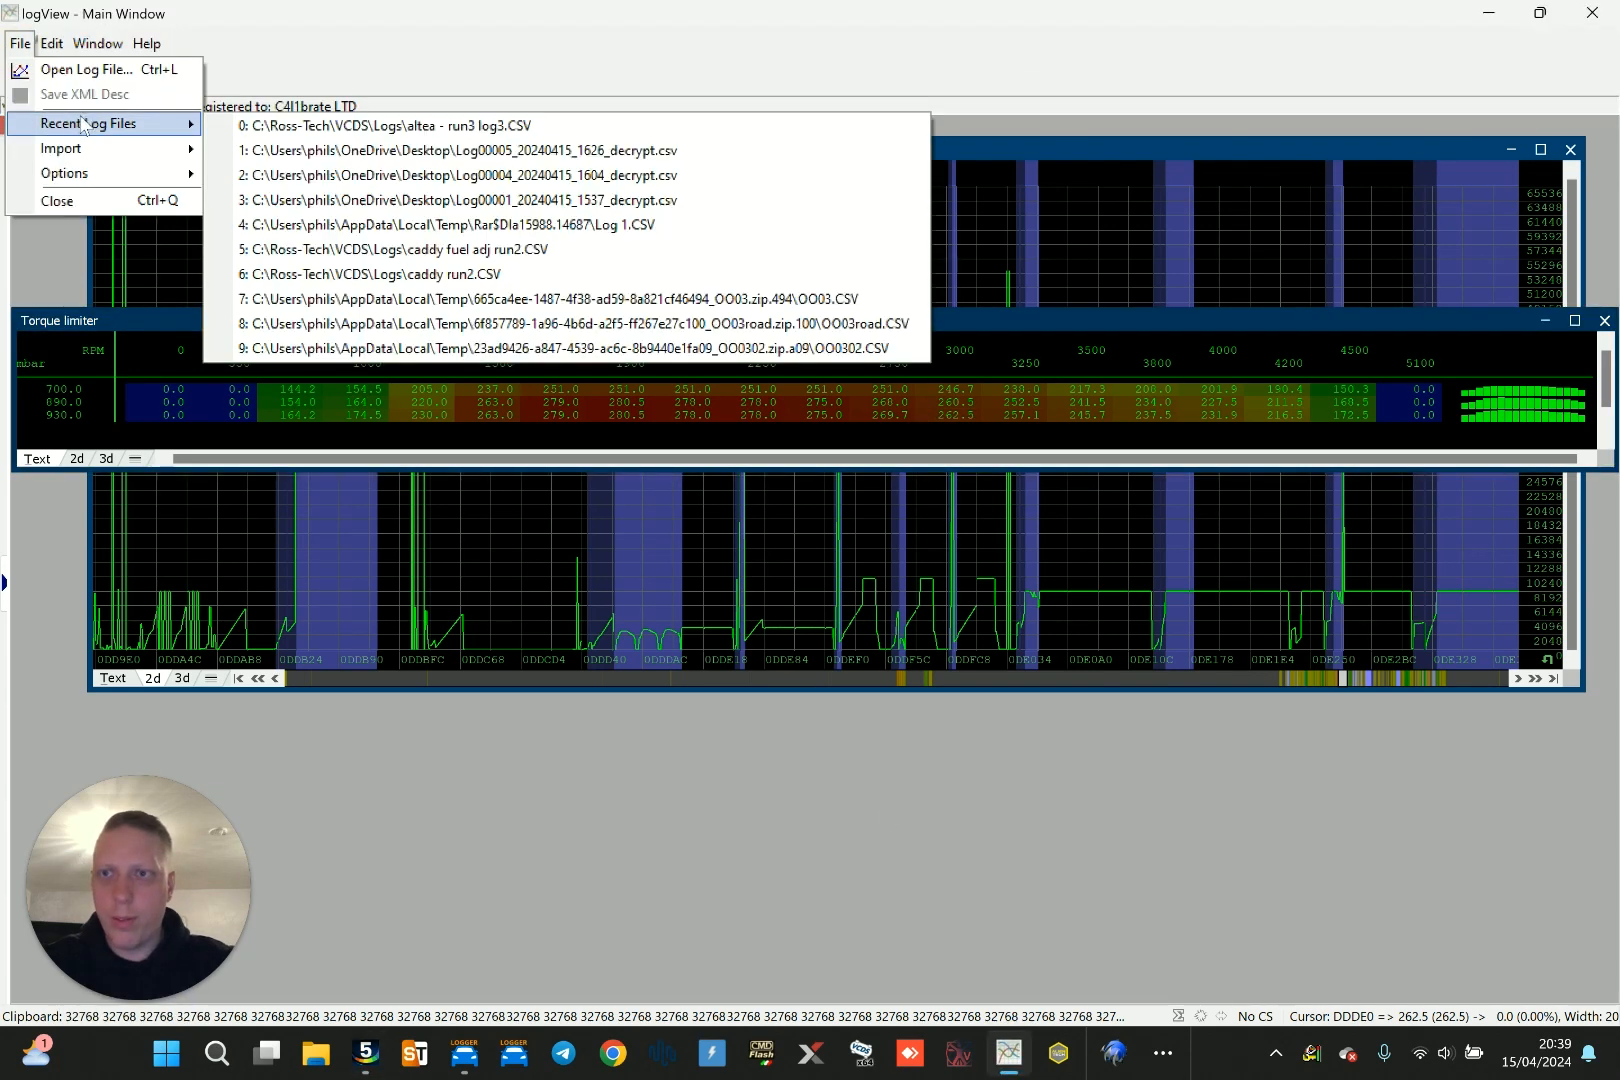
{"action": "left_click", "coordinate": [343, 127]}
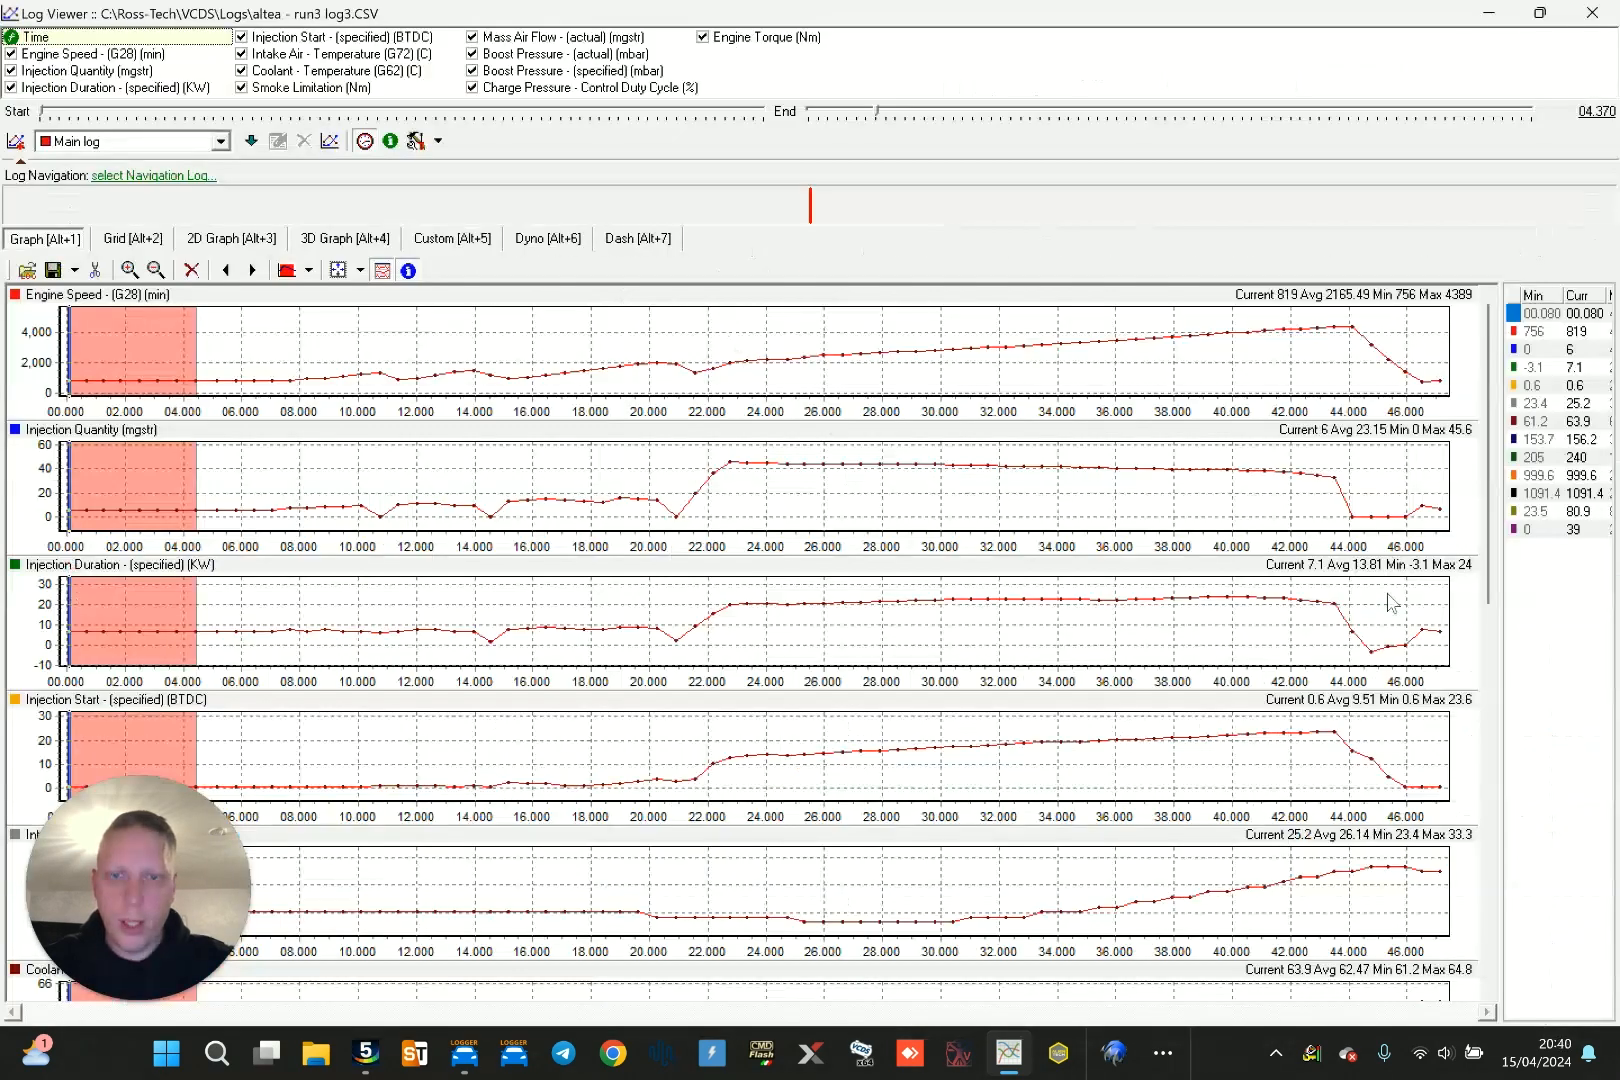
Examine the Engine Torque graph at about 22.8 s, where the full-load run begins, and minimize the log window
{"action": "scroll", "coordinate": [1388, 602], "scroll_direction": "down", "scroll_amount": 10}
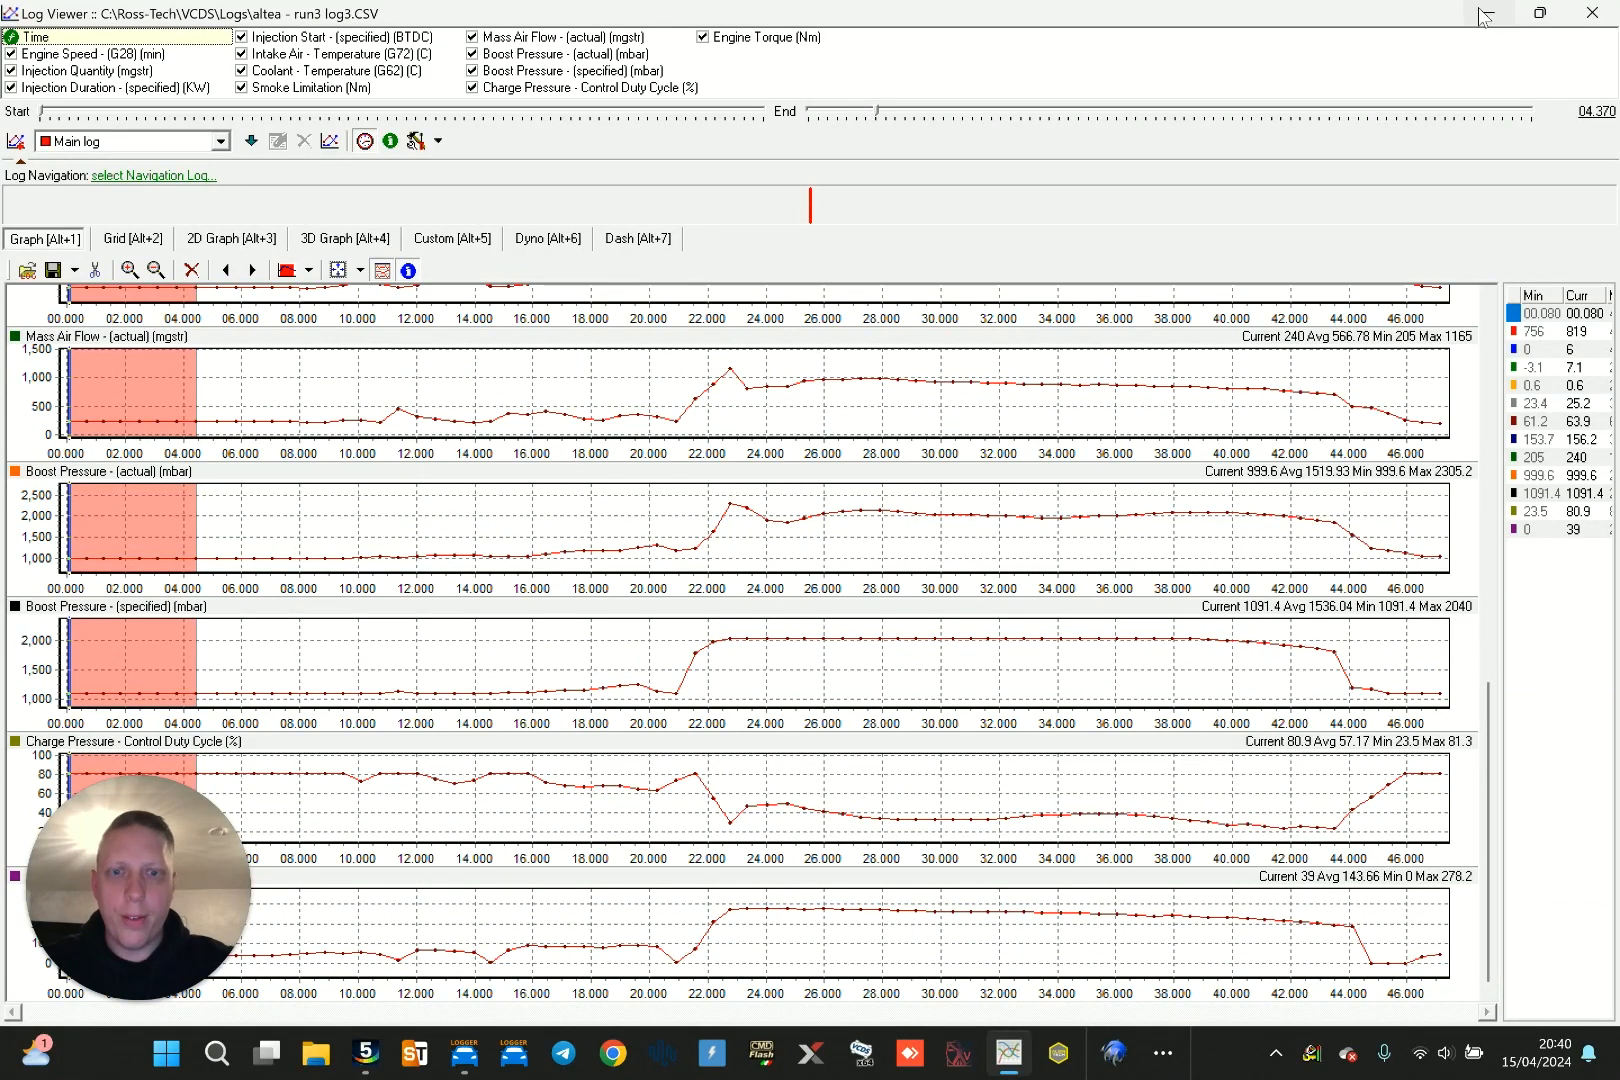
{"action": "left_click", "coordinate": [742, 910]}
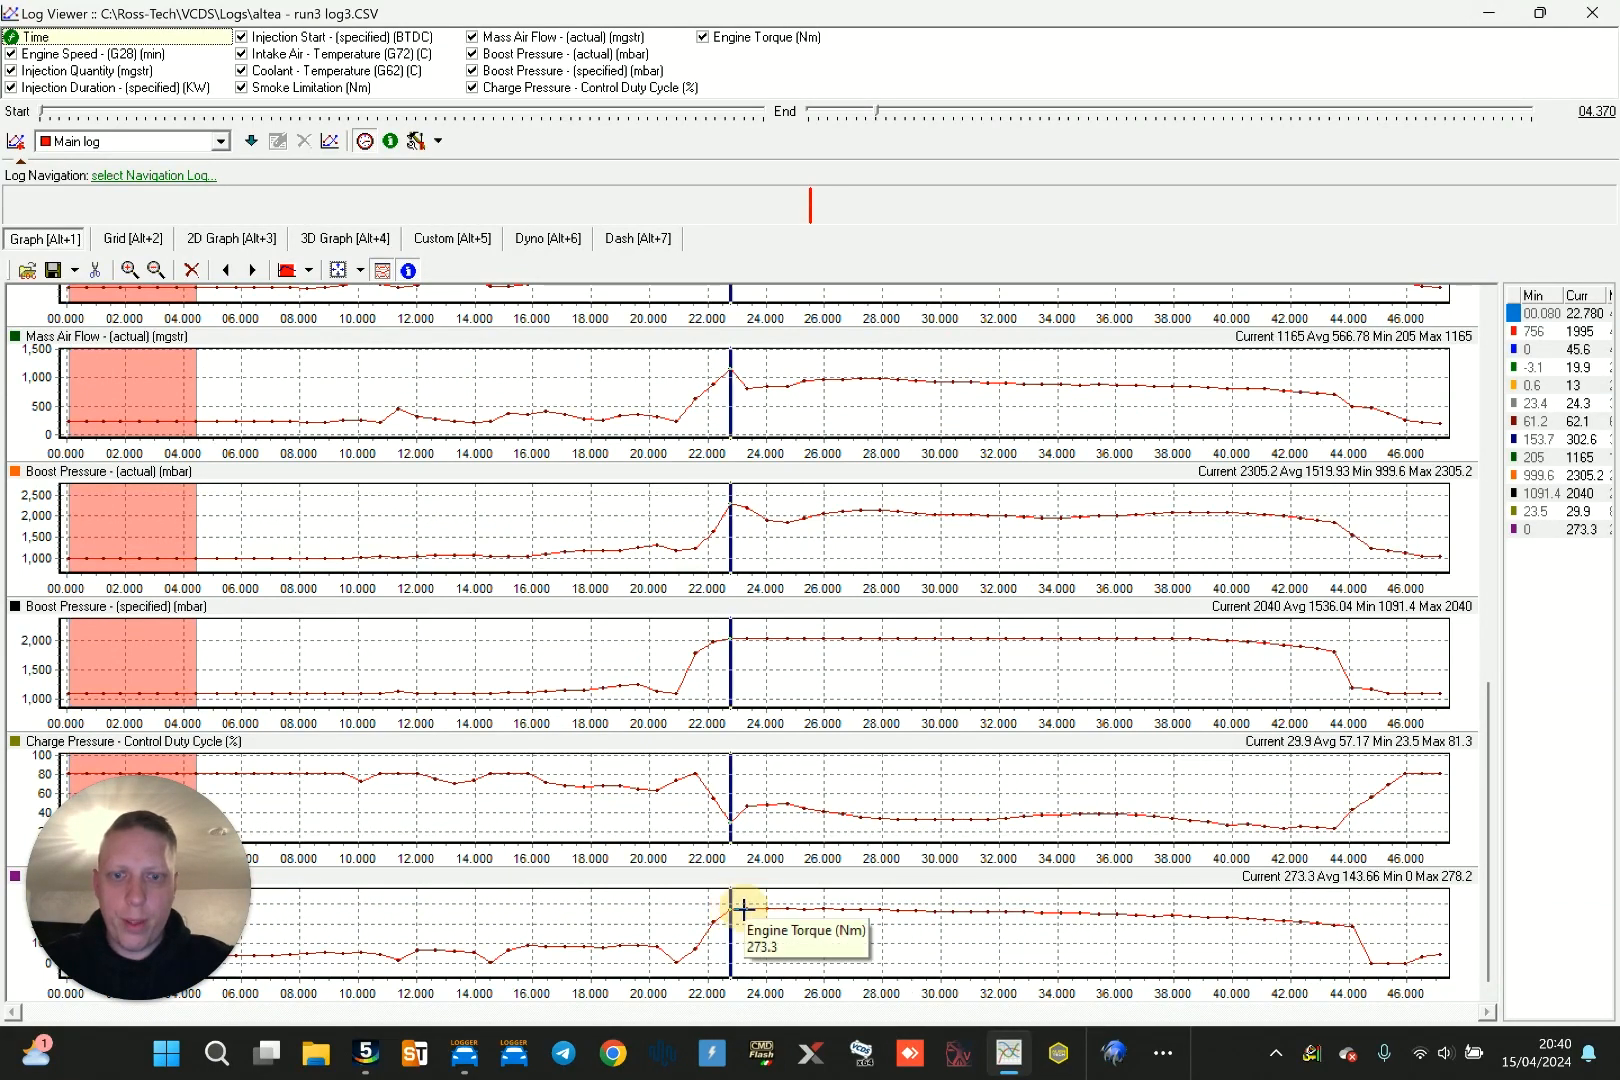
{"action": "left_click", "coordinate": [1489, 13]}
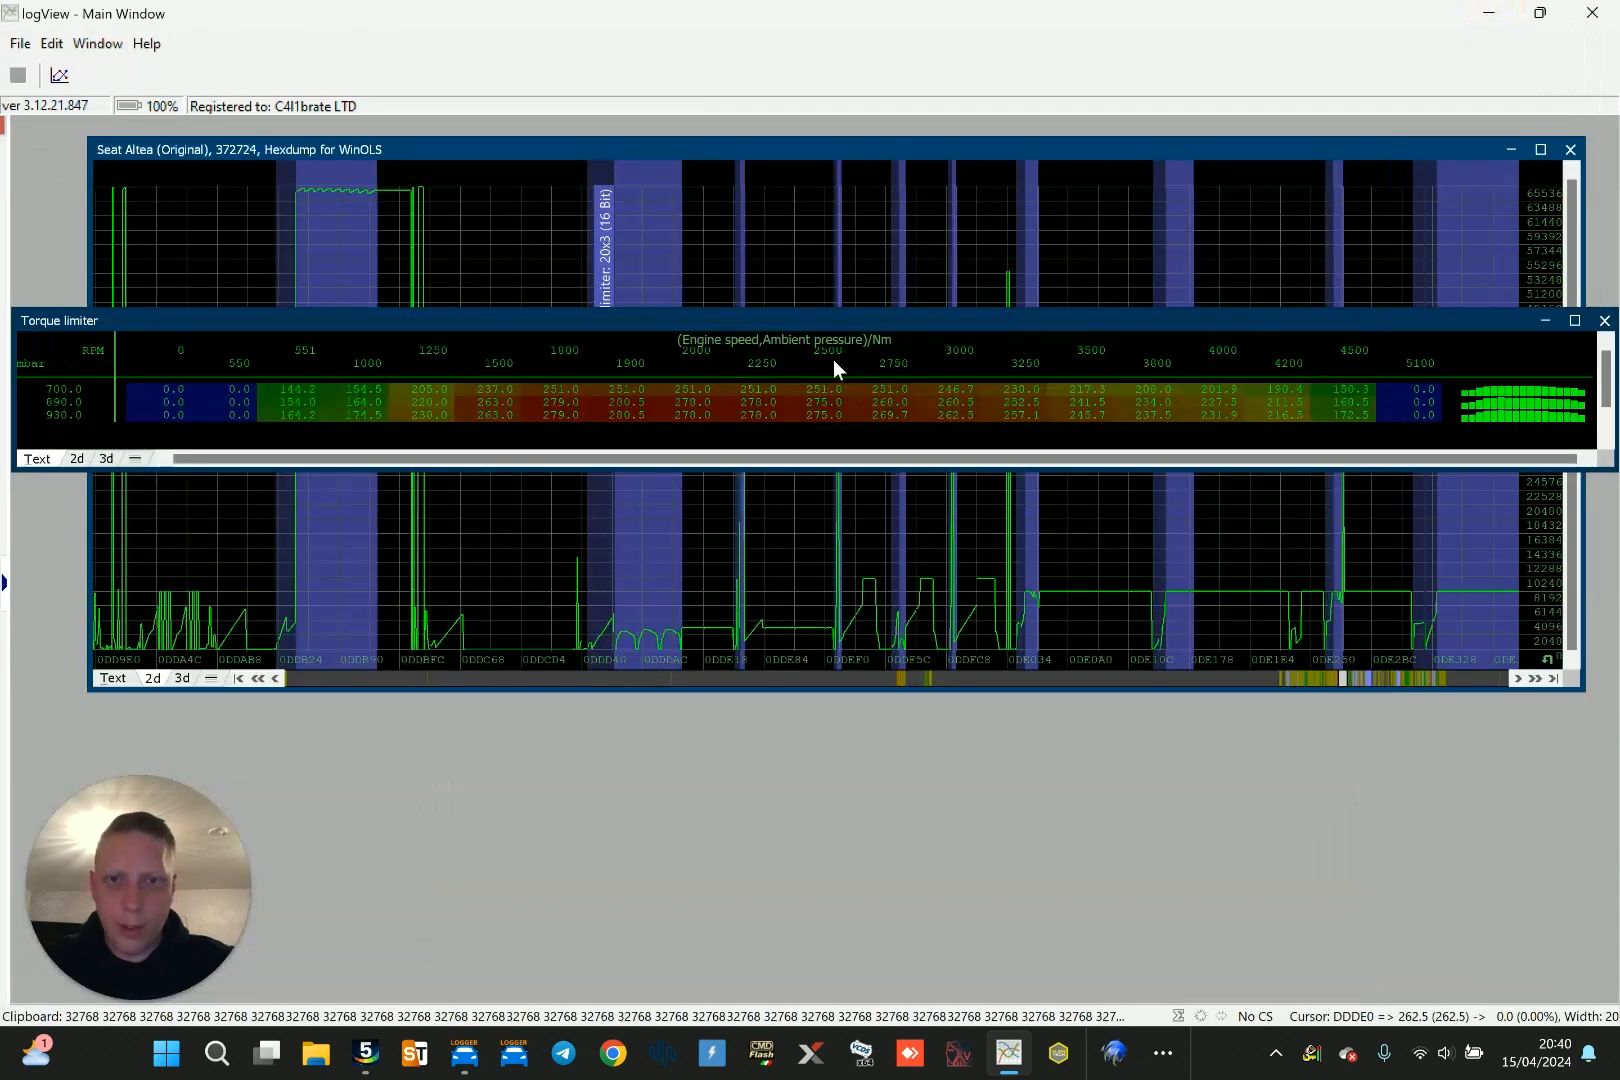
Return to WinOLS and review the Torque limiter's 930 mbar row from 2000 to 4200 RPM and its engine speed axis
{"action": "left_click", "coordinate": [684, 406]}
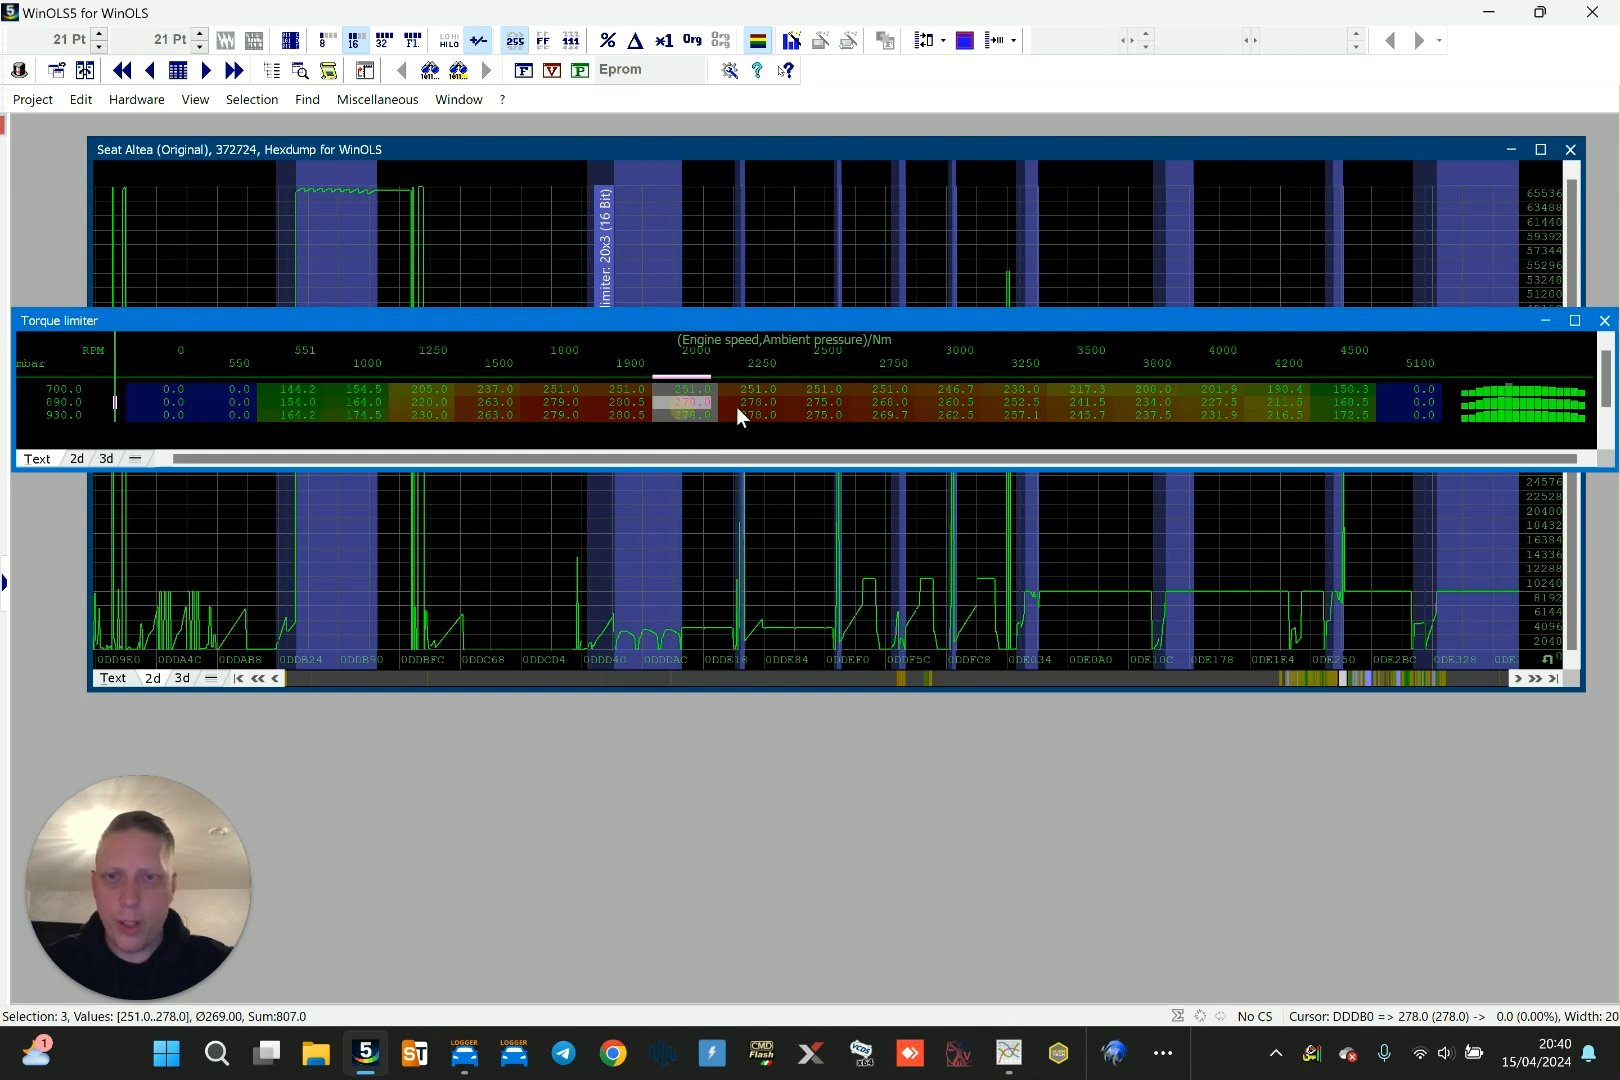
{"action": "left_click", "coordinate": [770, 414]}
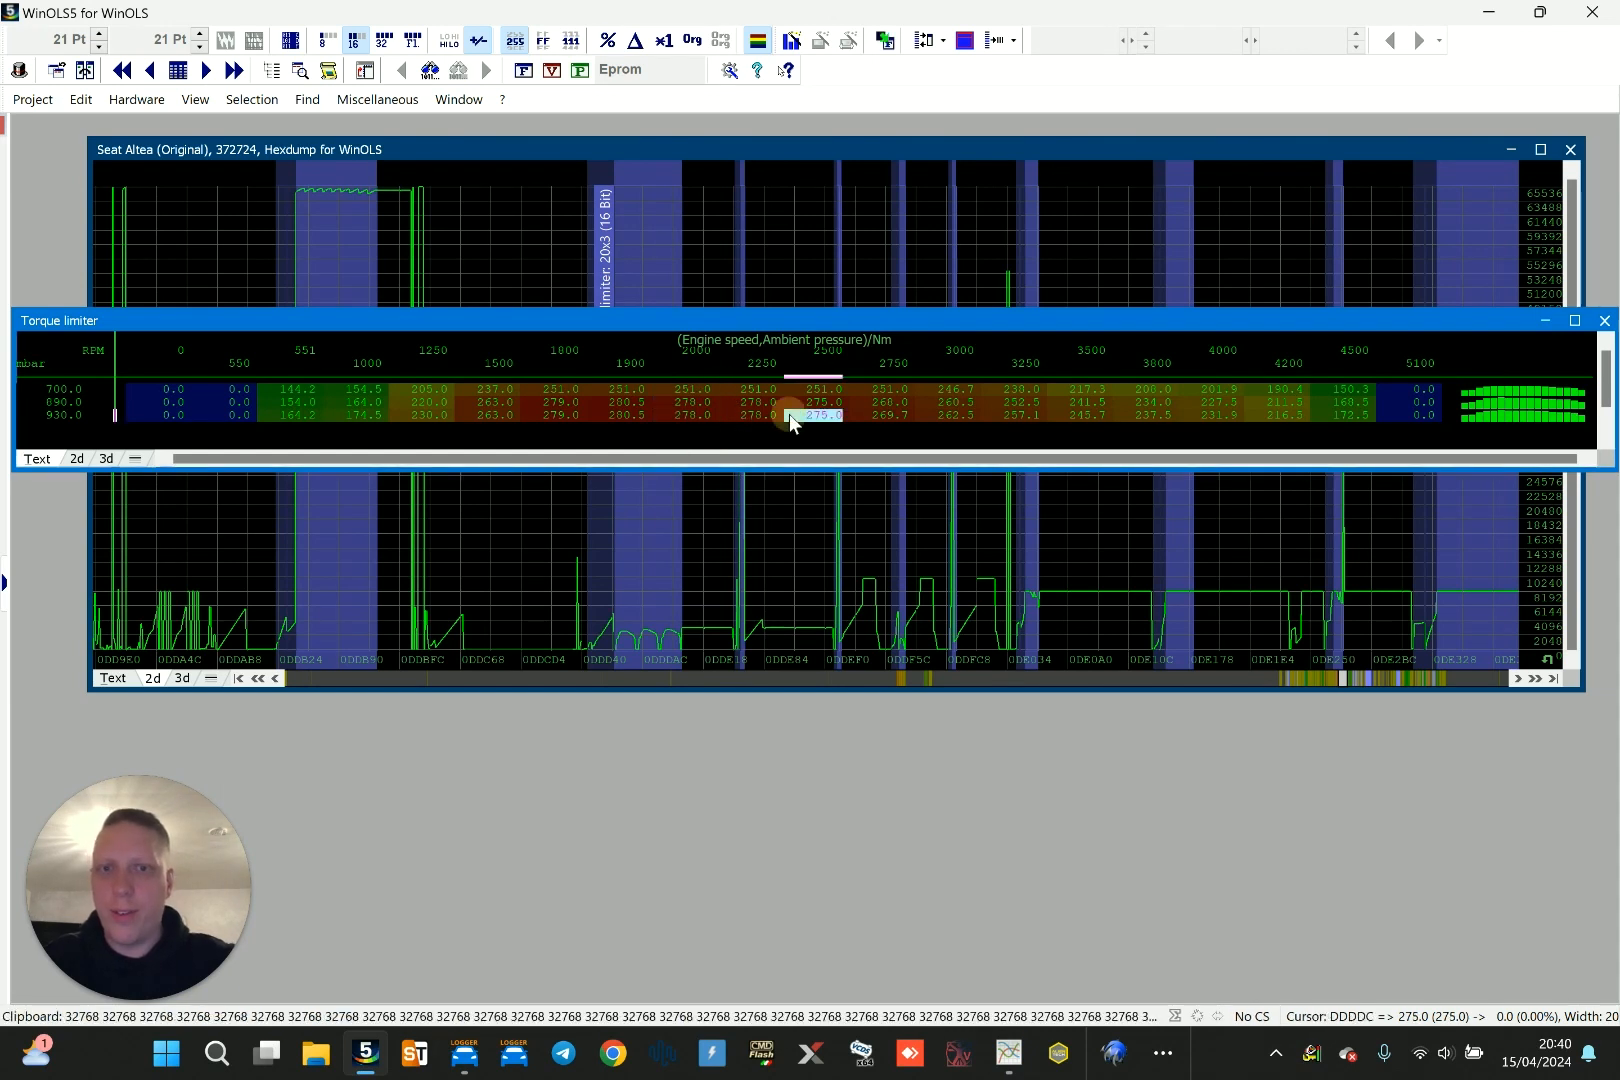
{"action": "left_click_drag", "start_coordinate": [694, 414], "coordinate": [1270, 414]}
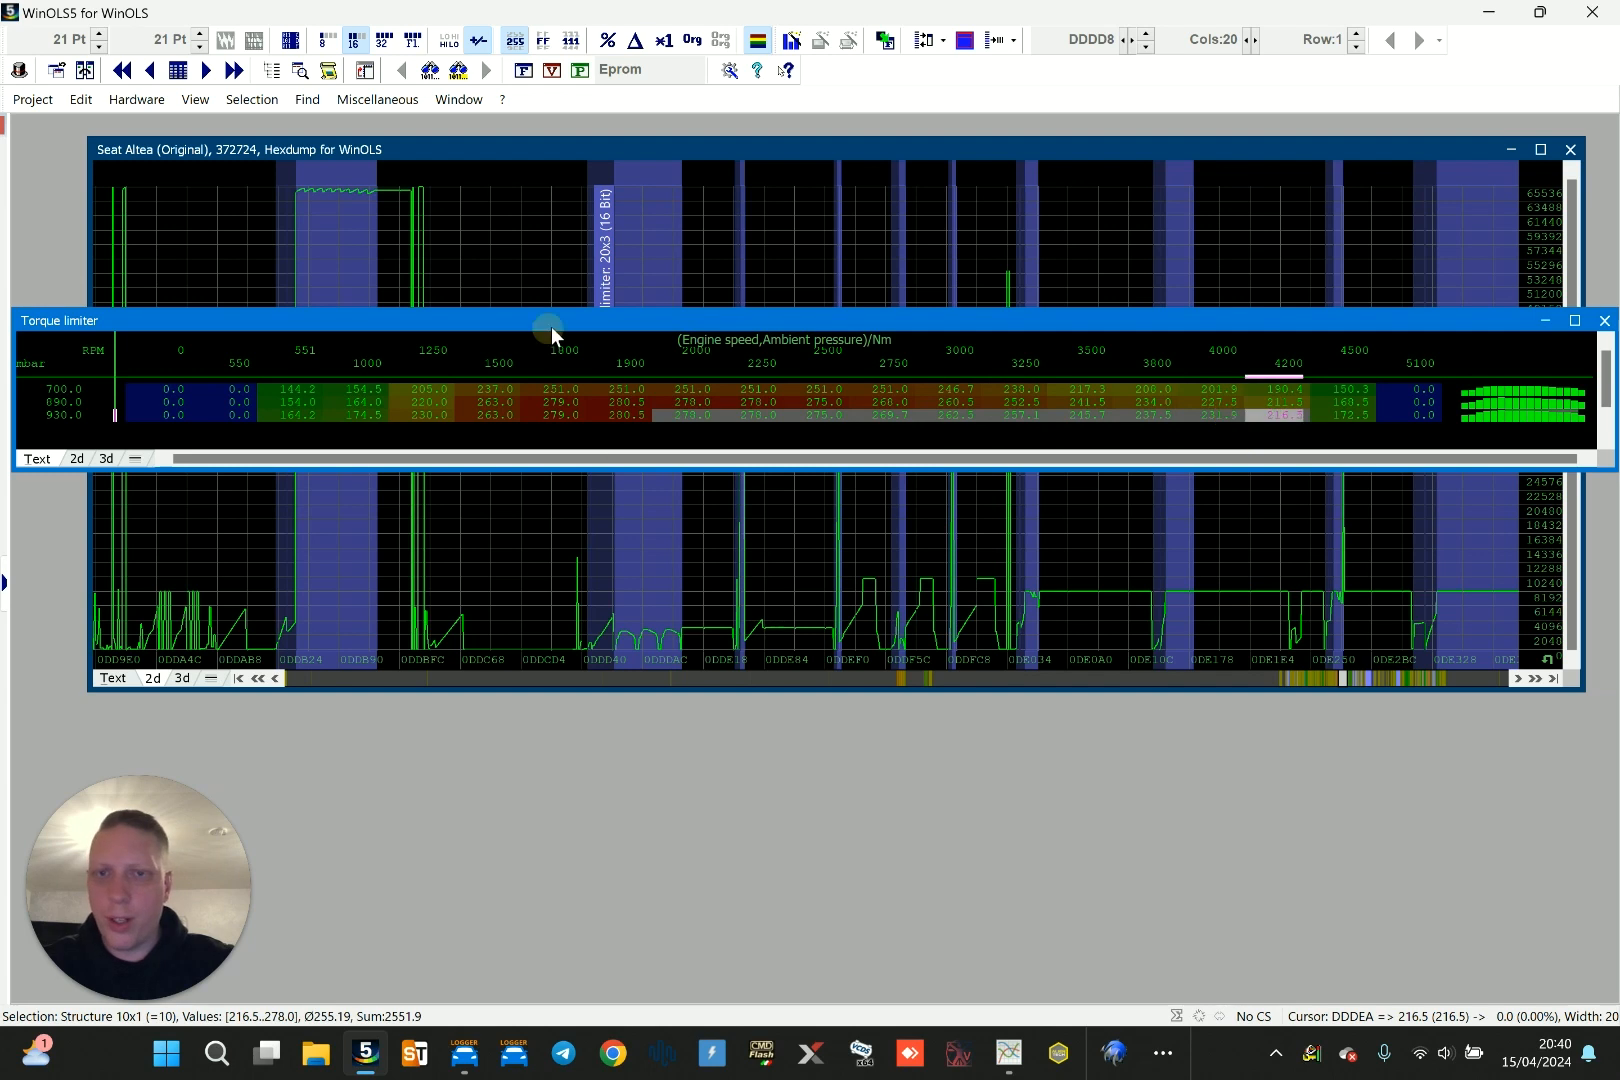
{"action": "left_click_drag", "start_coordinate": [551, 327], "coordinate": [674, 196]}
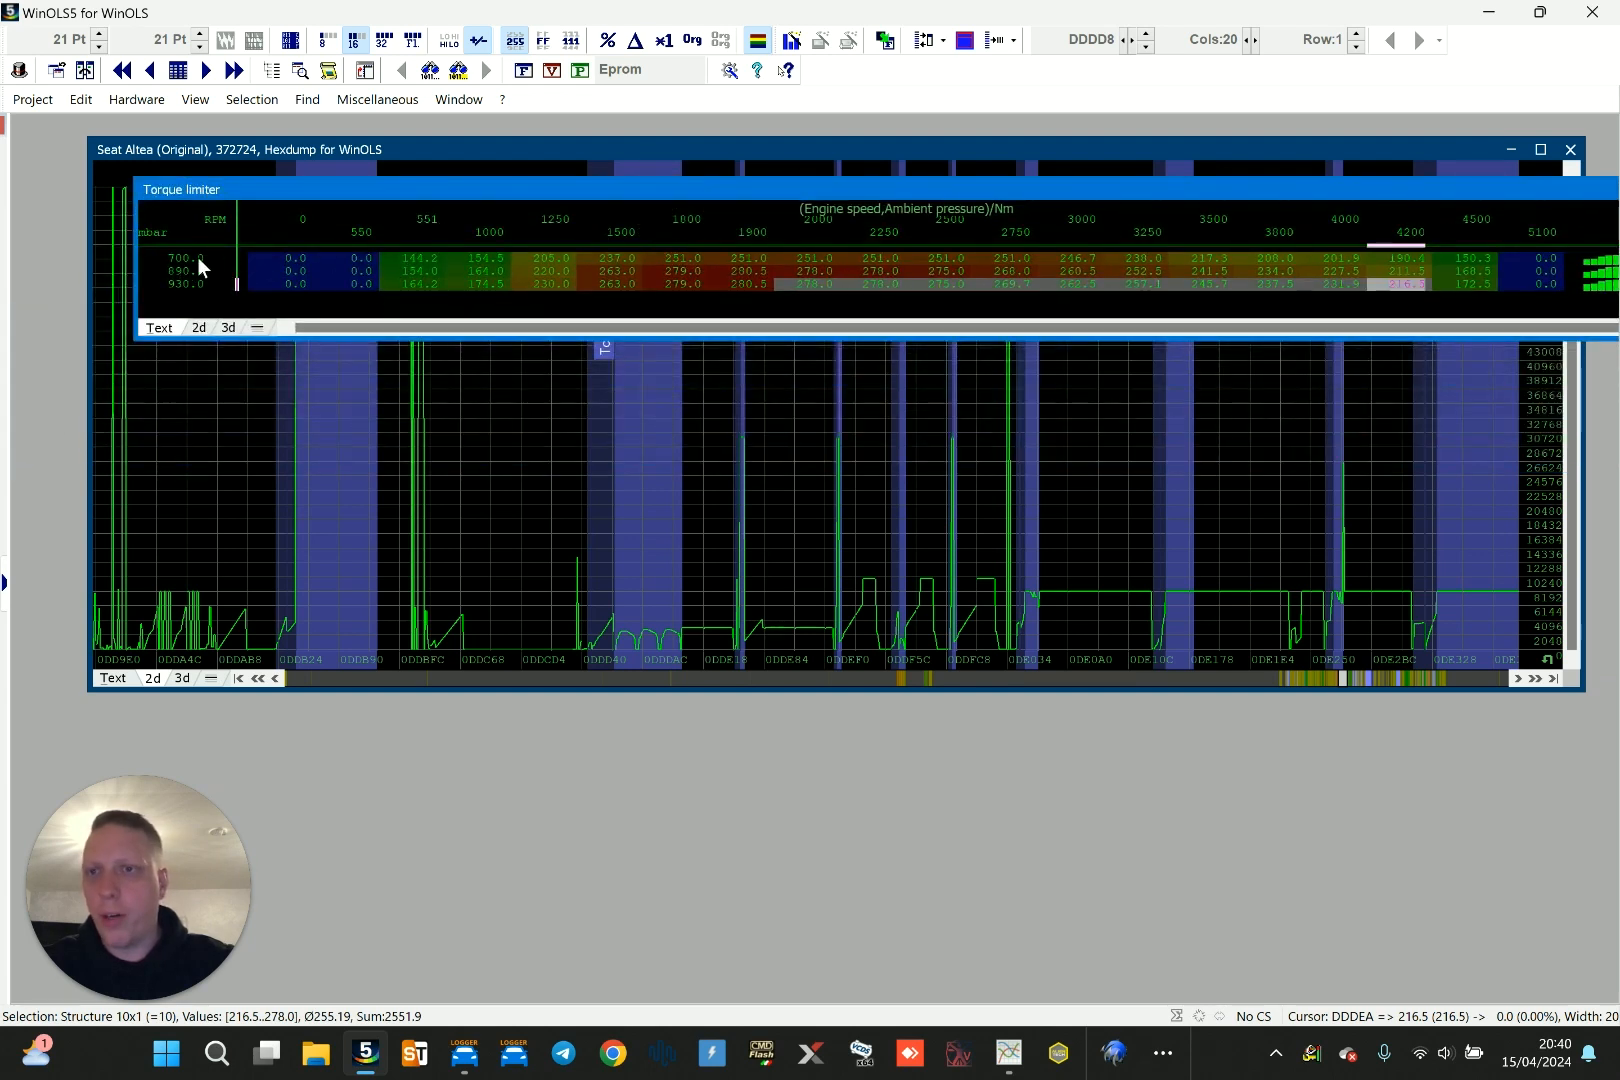
{"action": "key", "text": "ctrl+c"}
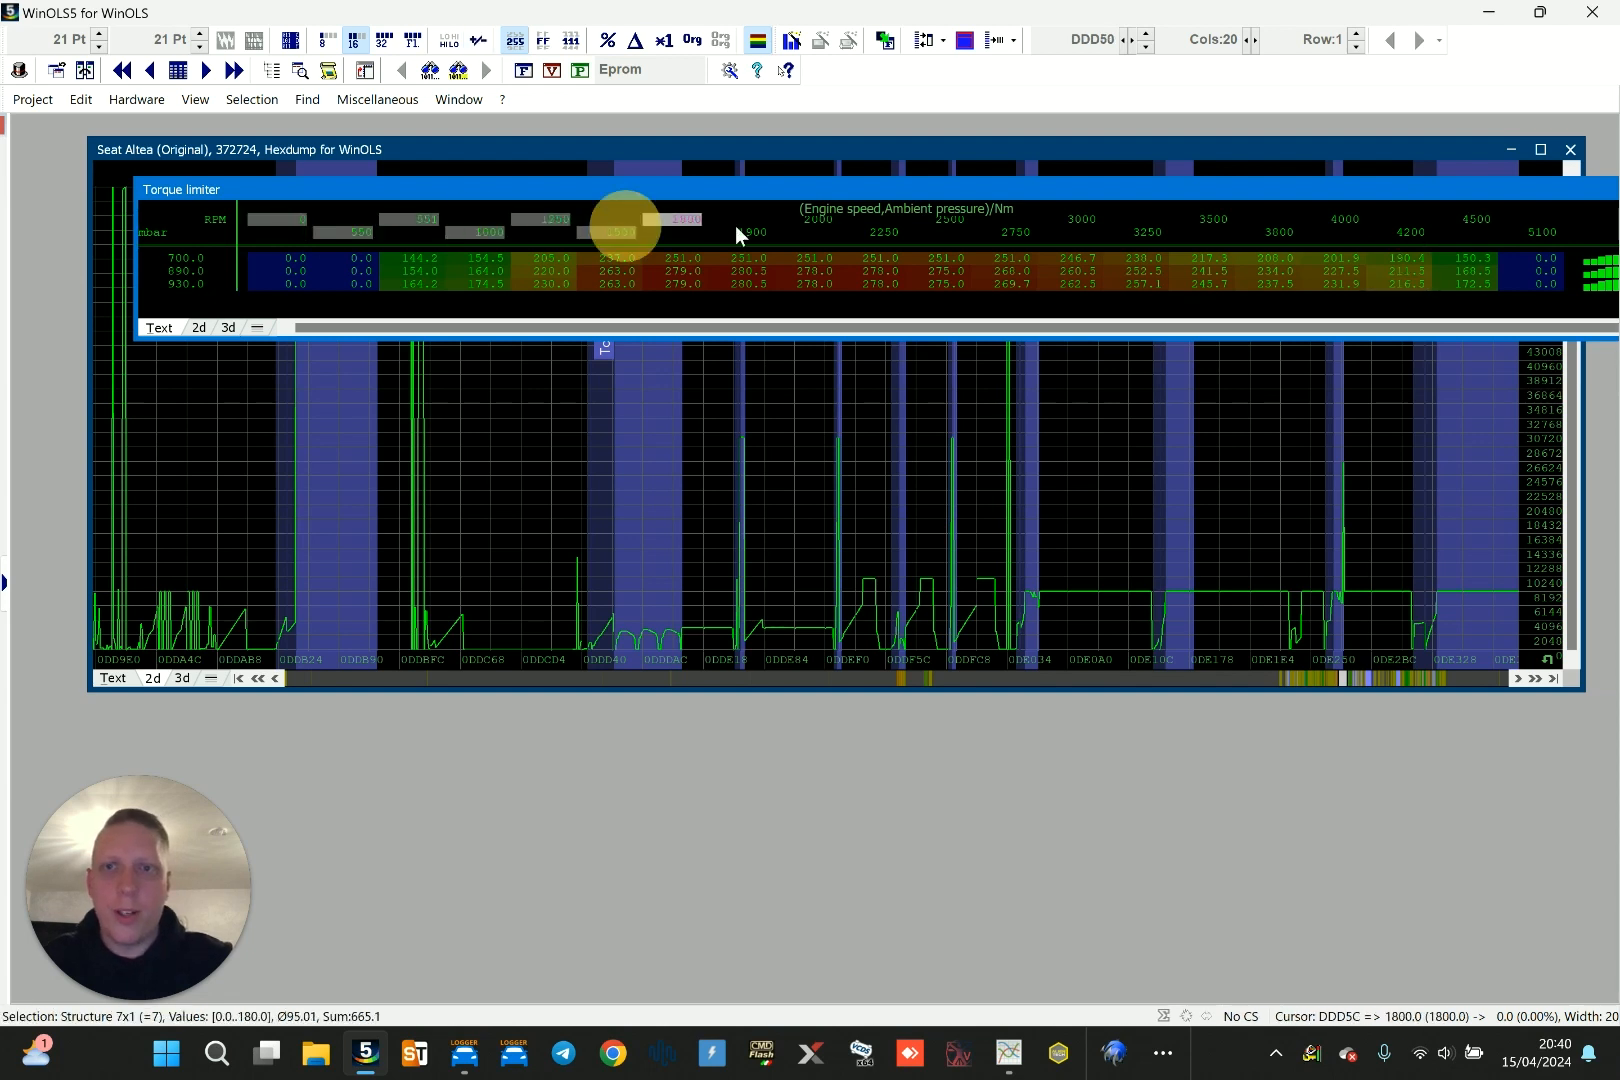
{"action": "left_click", "coordinate": [1358, 283]}
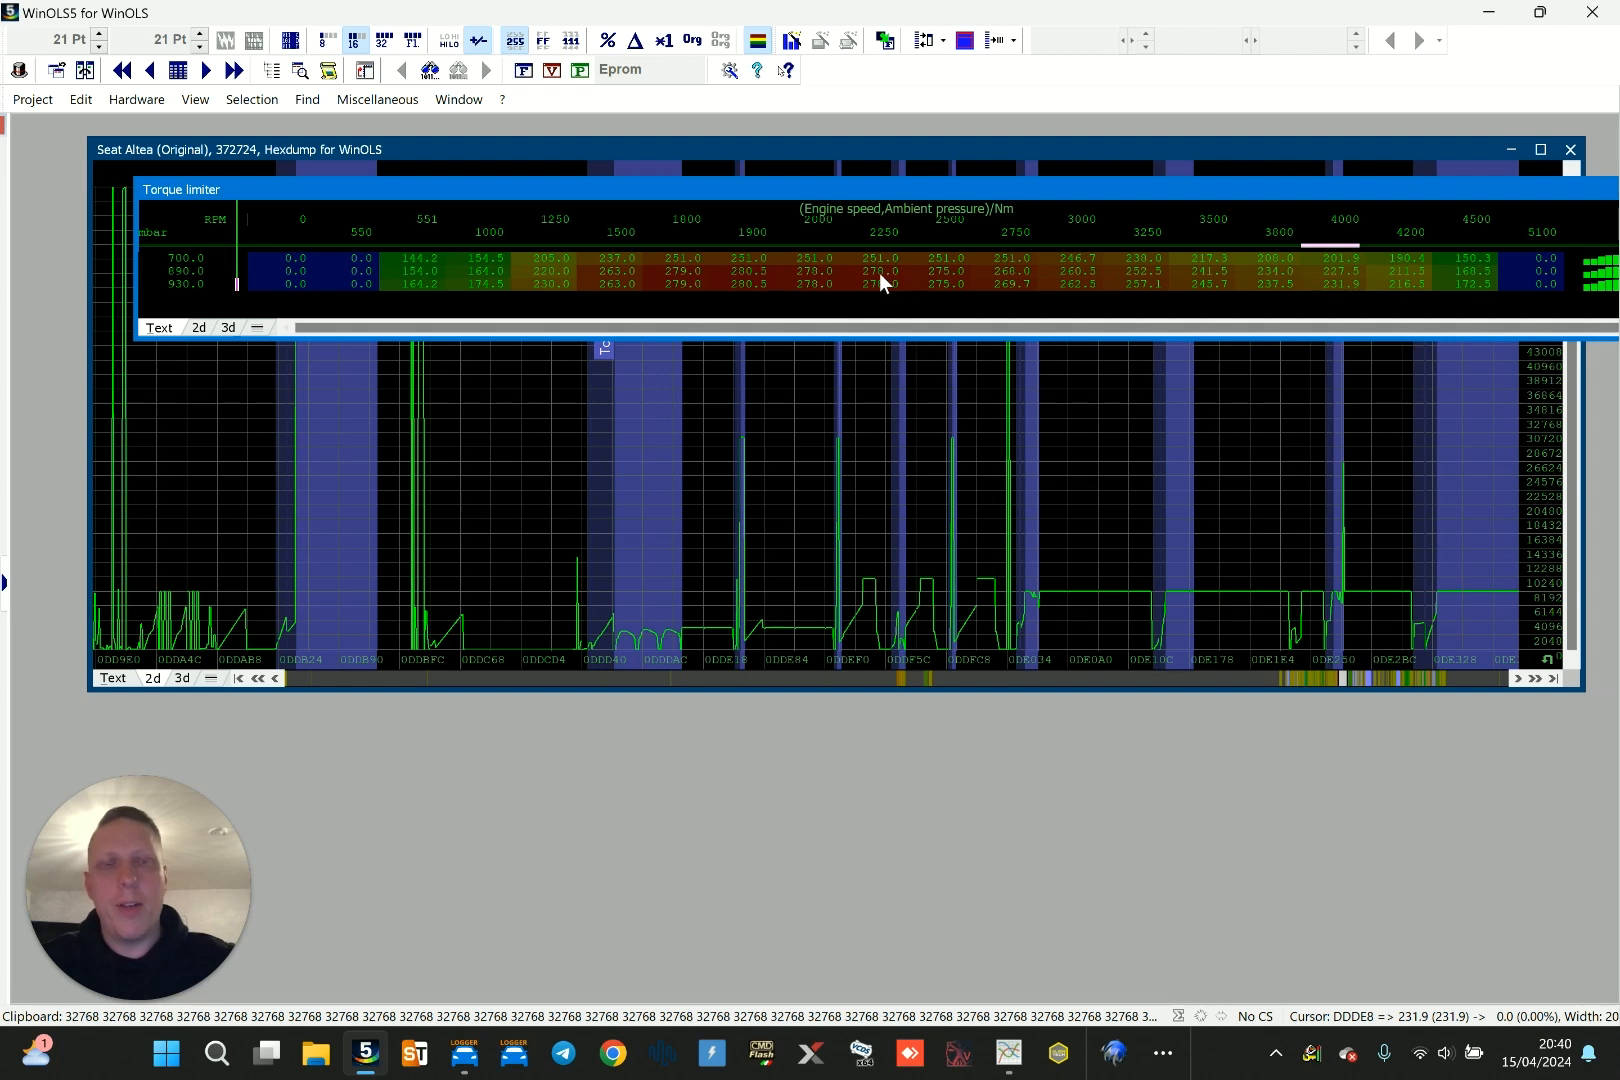
Place the Torque limiter map below the hexdump, go back to the Drivers wish torque maps and open the 8x16 map
{"action": "left_click_drag", "start_coordinate": [883, 196], "coordinate": [916, 802]}
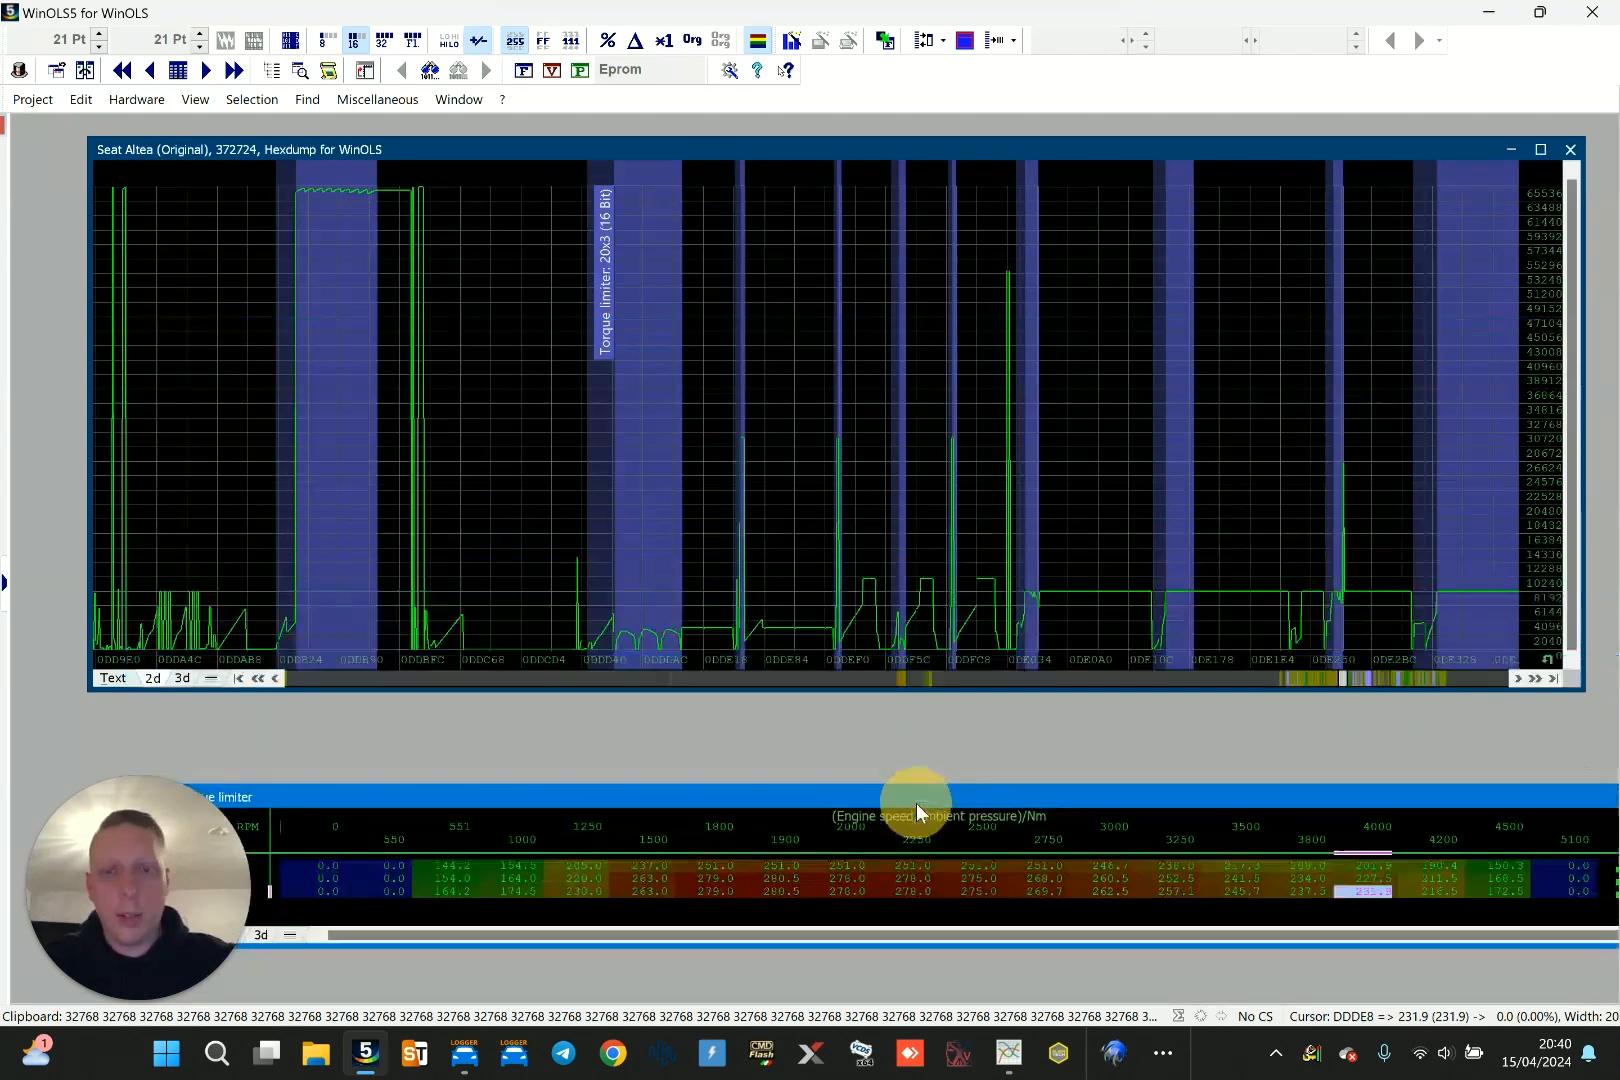
{"action": "left_click", "coordinate": [665, 499]}
{"action": "left_click", "coordinate": [563, 677]}
{"action": "left_click_drag", "start_coordinate": [563, 677], "coordinate": [559, 672]}
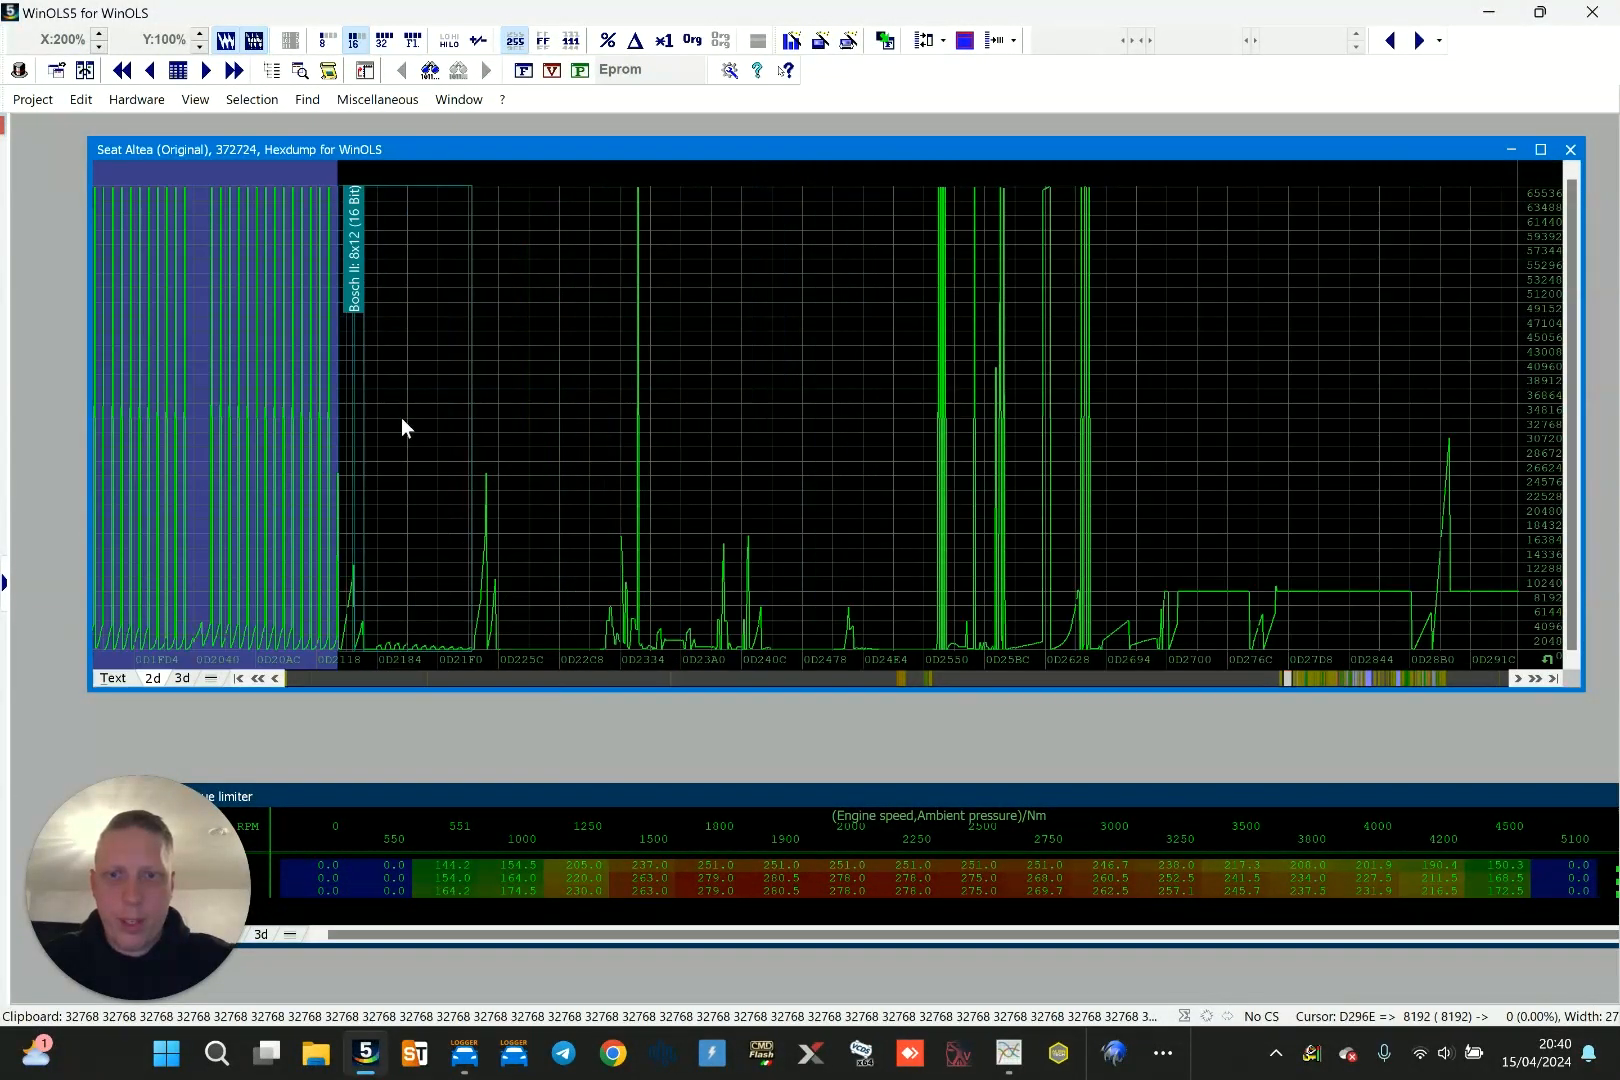
{"action": "left_click", "coordinate": [299, 394]}
{"action": "left_click", "coordinate": [296, 410]}
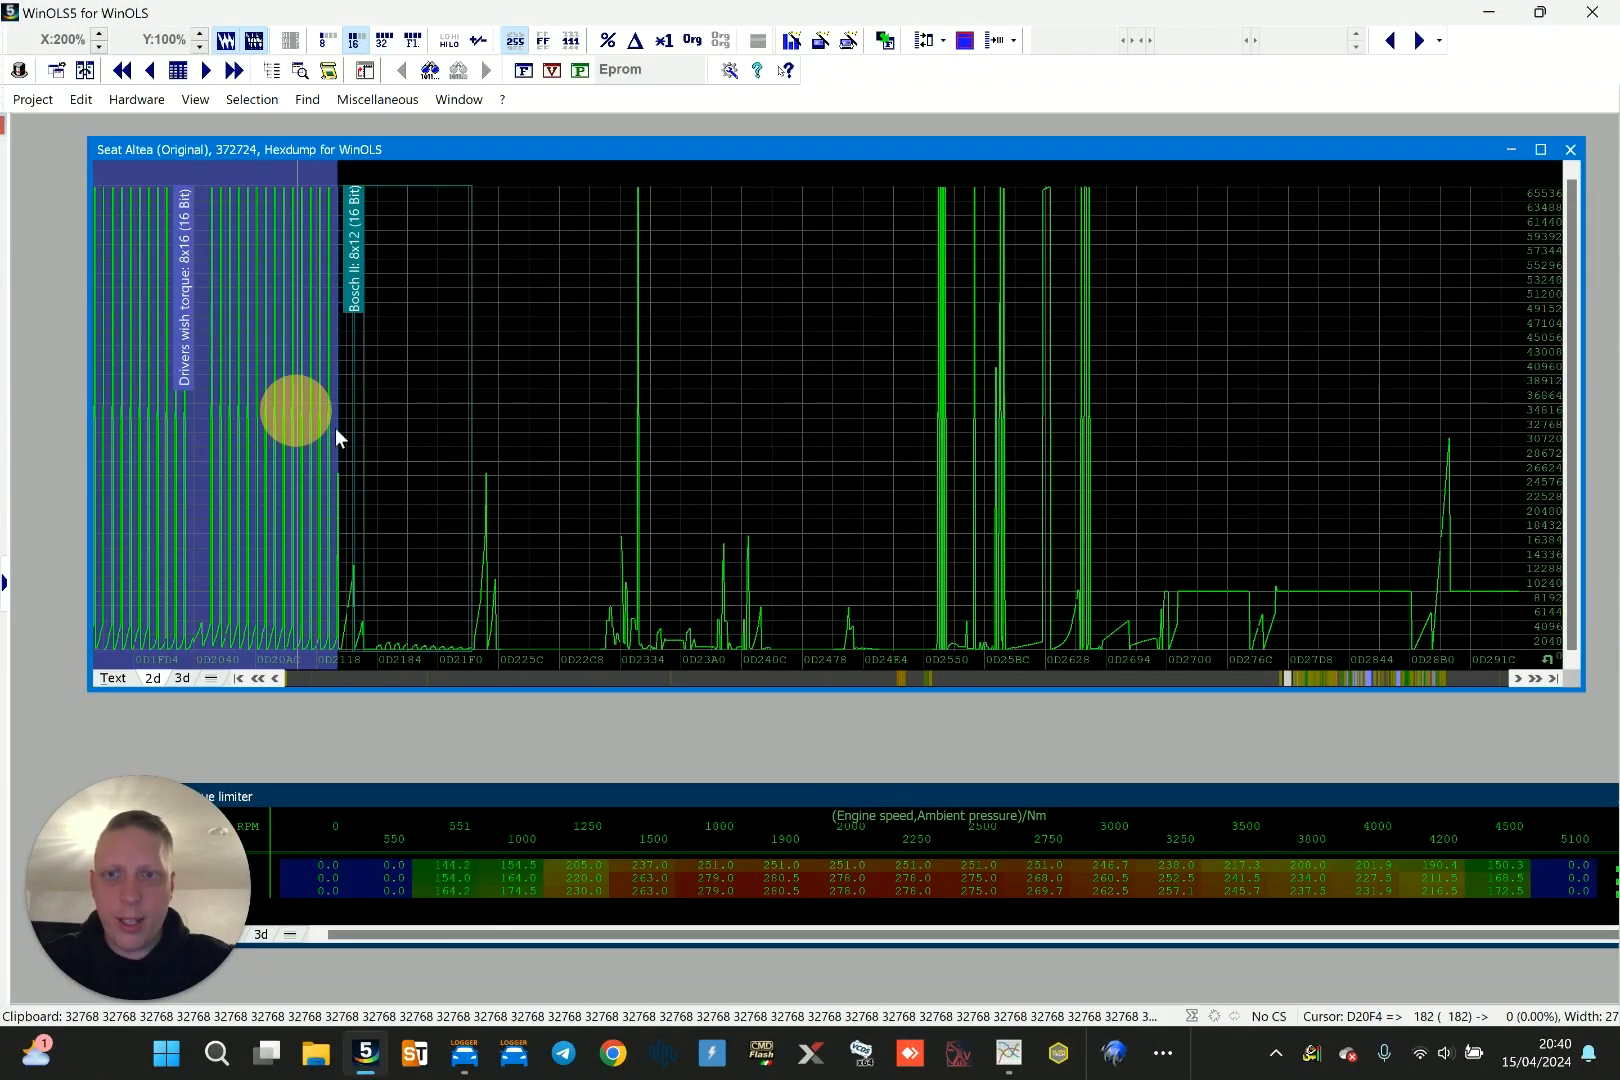
{"action": "double_click", "coordinate": [146, 427]}
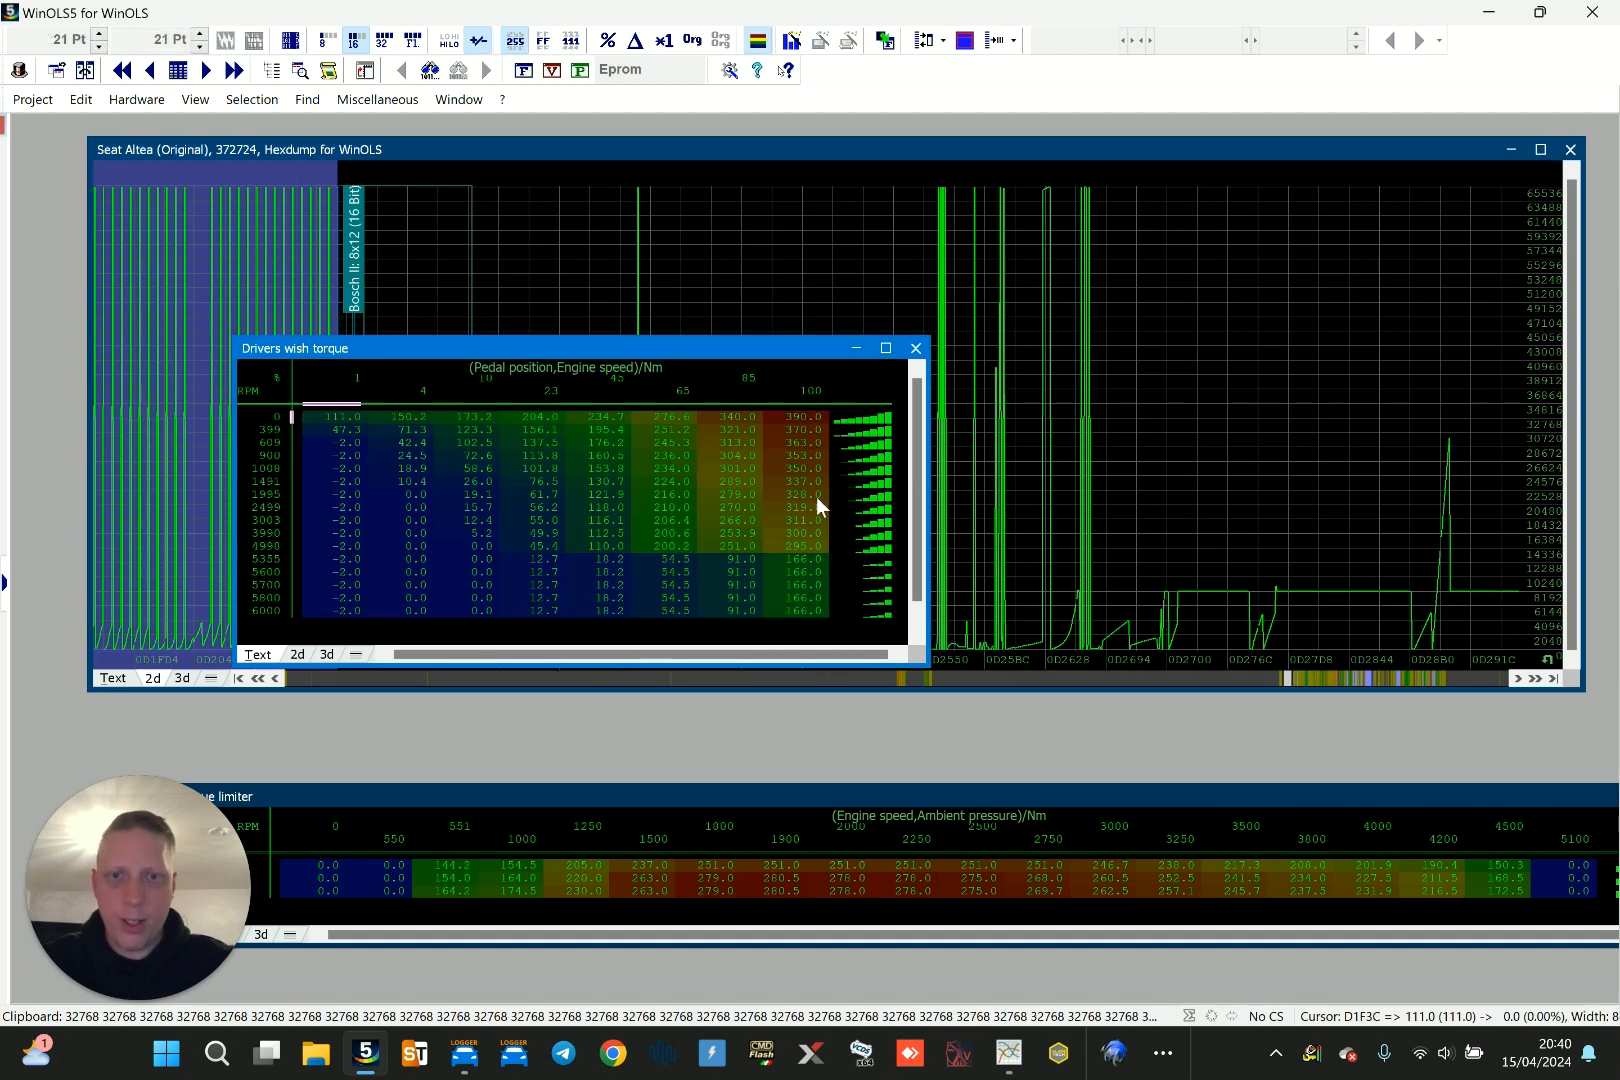
Move the Torque limiter nearer and compare its 930 mbar row from 1800 RPM upward with the Drivers wish torque map
{"action": "left_click_drag", "start_coordinate": [881, 797], "coordinate": [879, 736]}
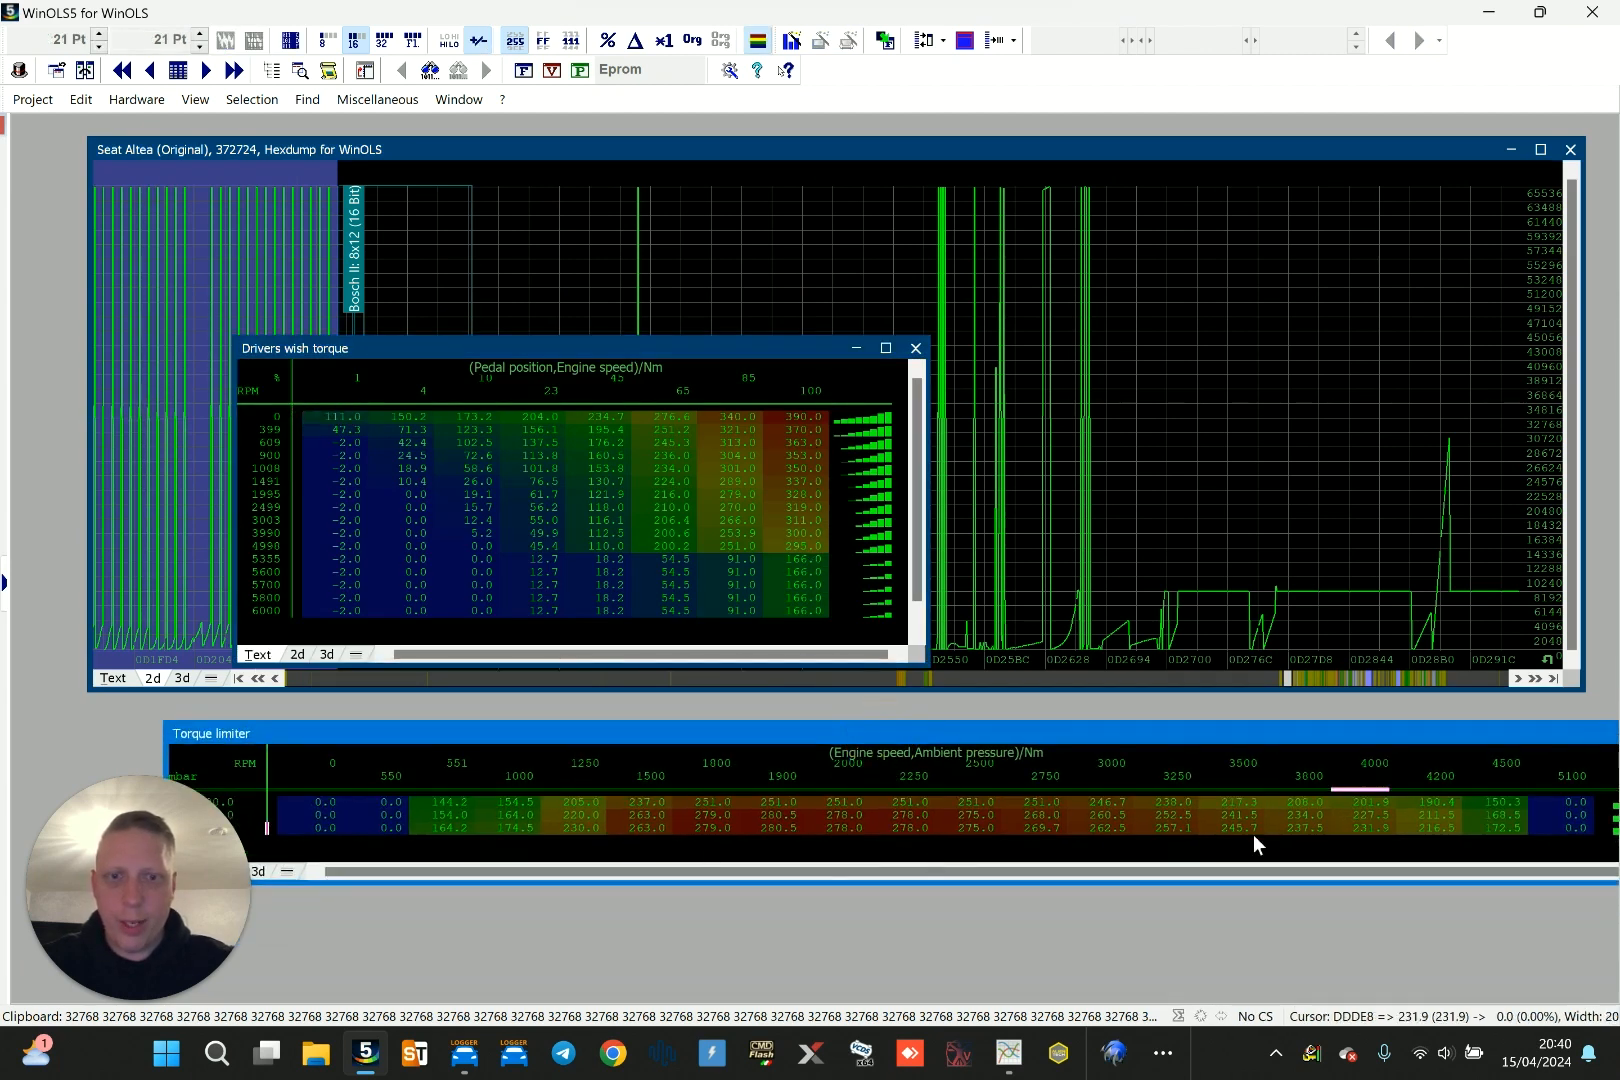
{"action": "left_click_drag", "start_coordinate": [683, 835], "coordinate": [1300, 835]}
{"action": "left_click_drag", "start_coordinate": [1263, 739], "coordinate": [1245, 681]}
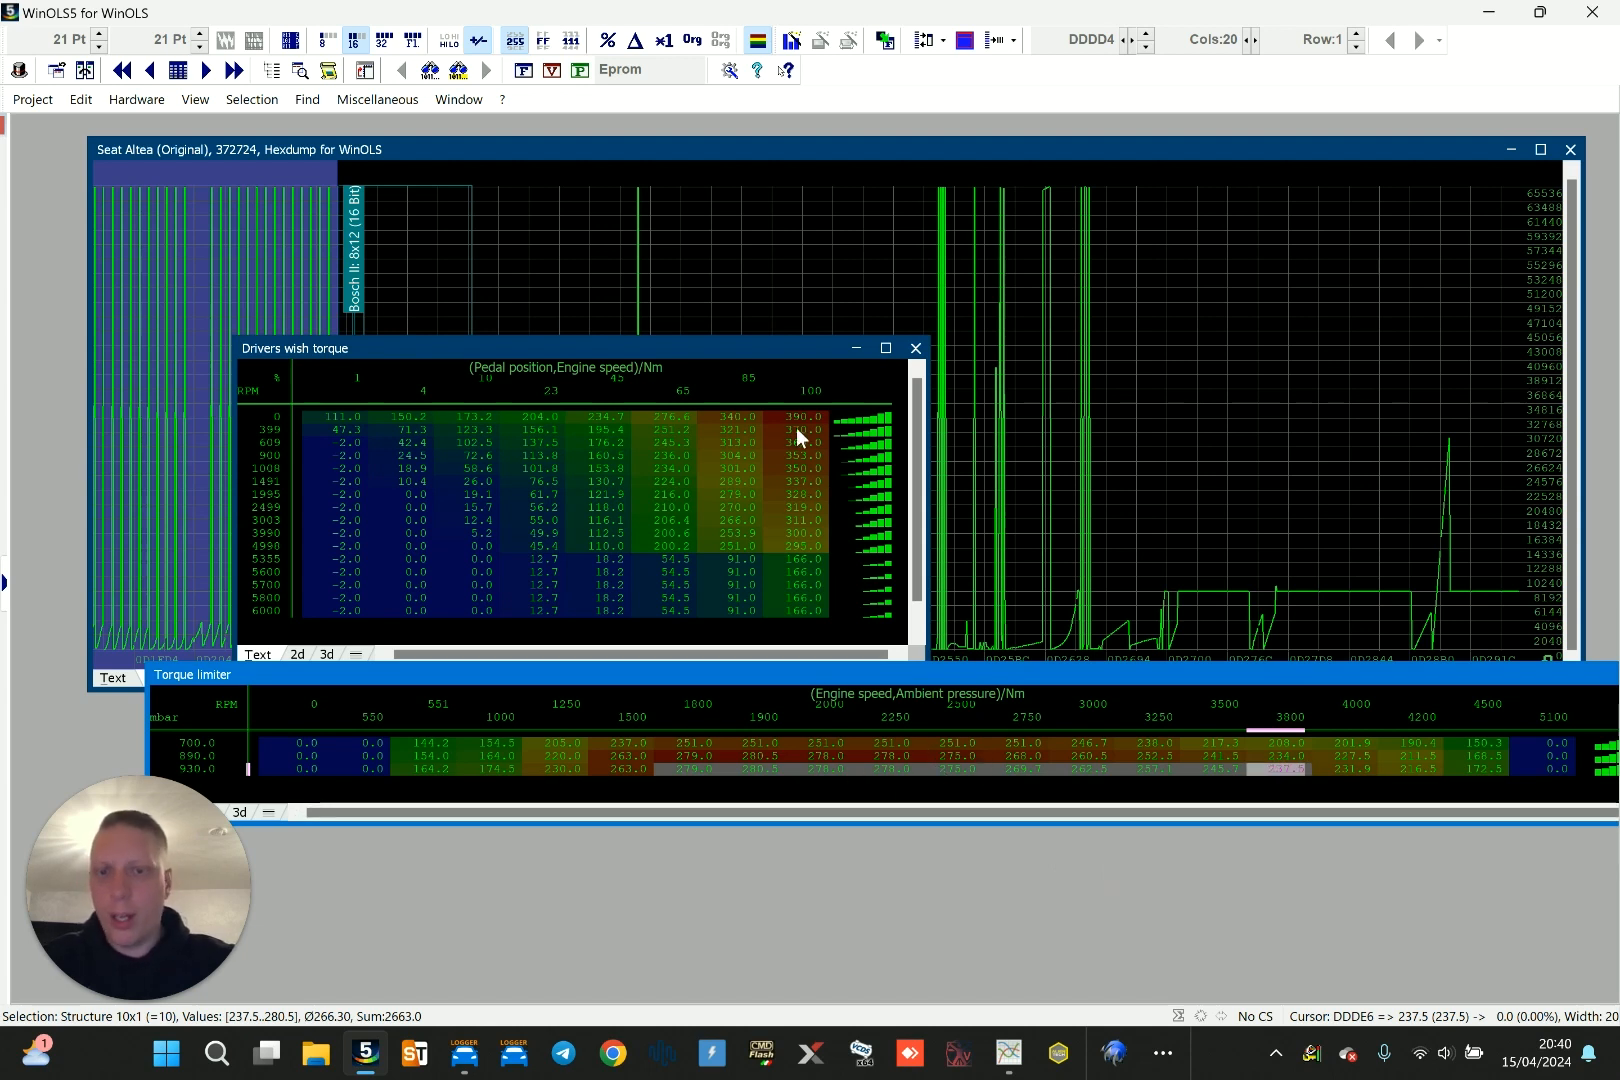
{"action": "key", "text": "ctrl+c"}
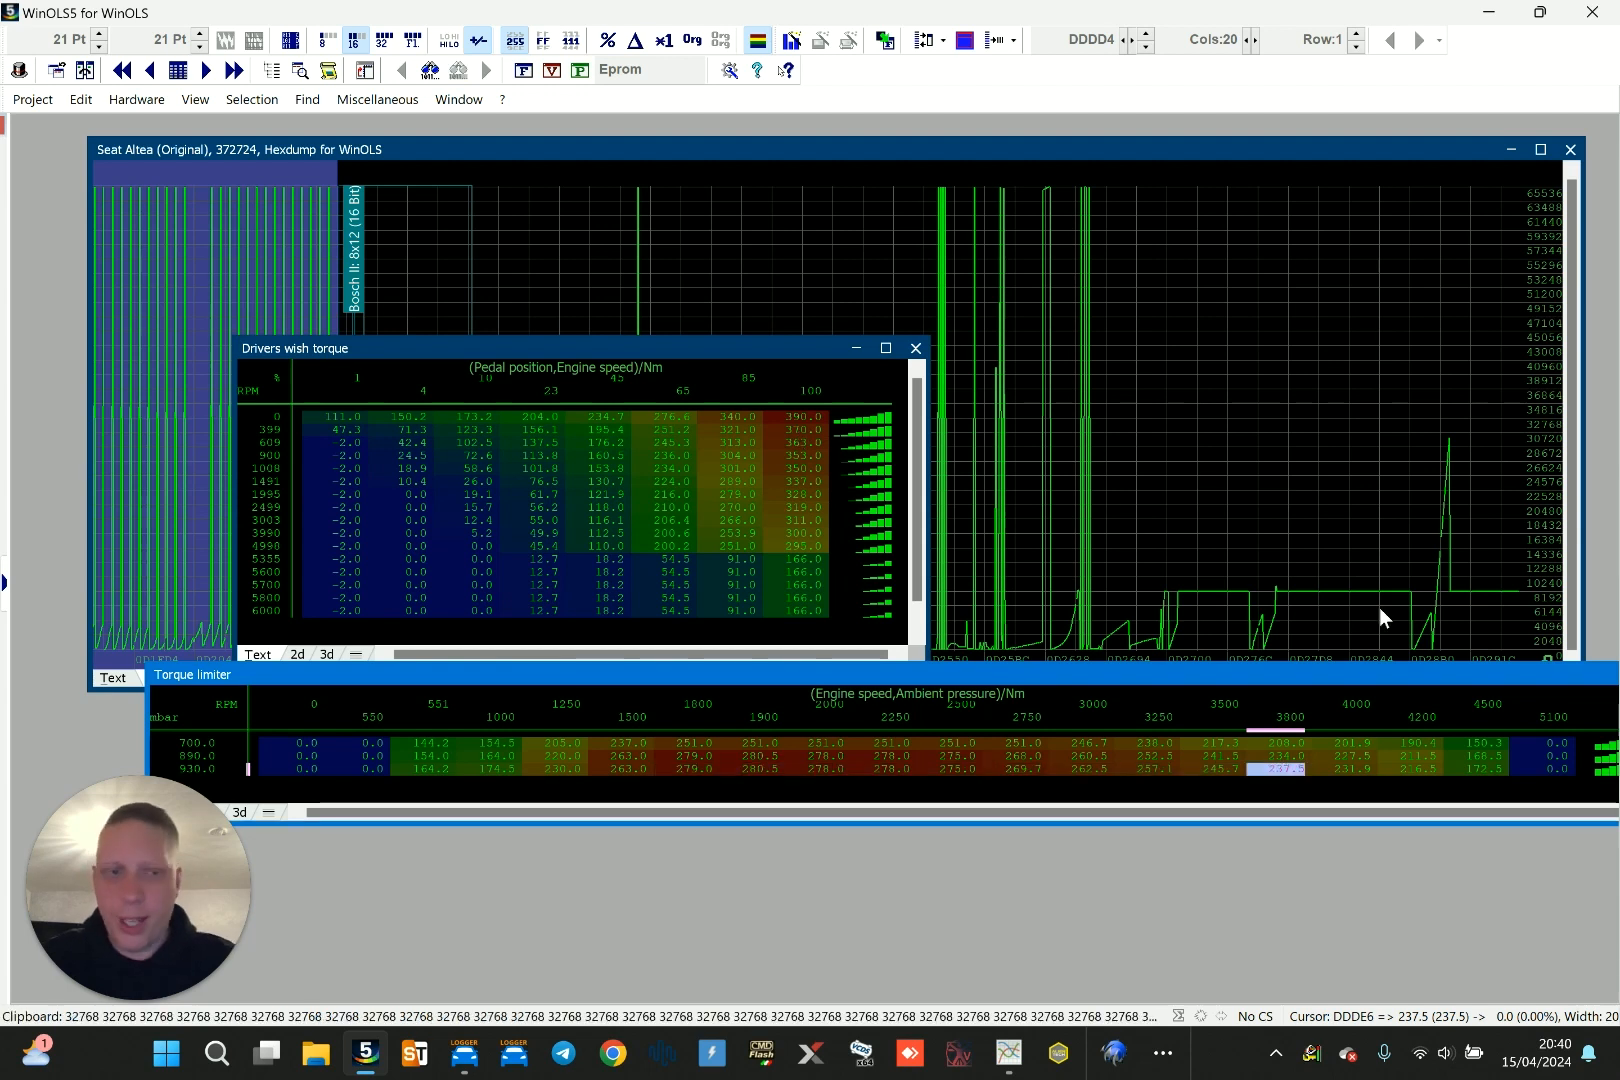
Close the Torque limiter and Drivers wish torque maps, moving the hexdump window aside to reach them
{"action": "left_click_drag", "start_coordinate": [1229, 669], "coordinate": [1092, 632]}
{"action": "left_click", "coordinate": [1392, 638]}
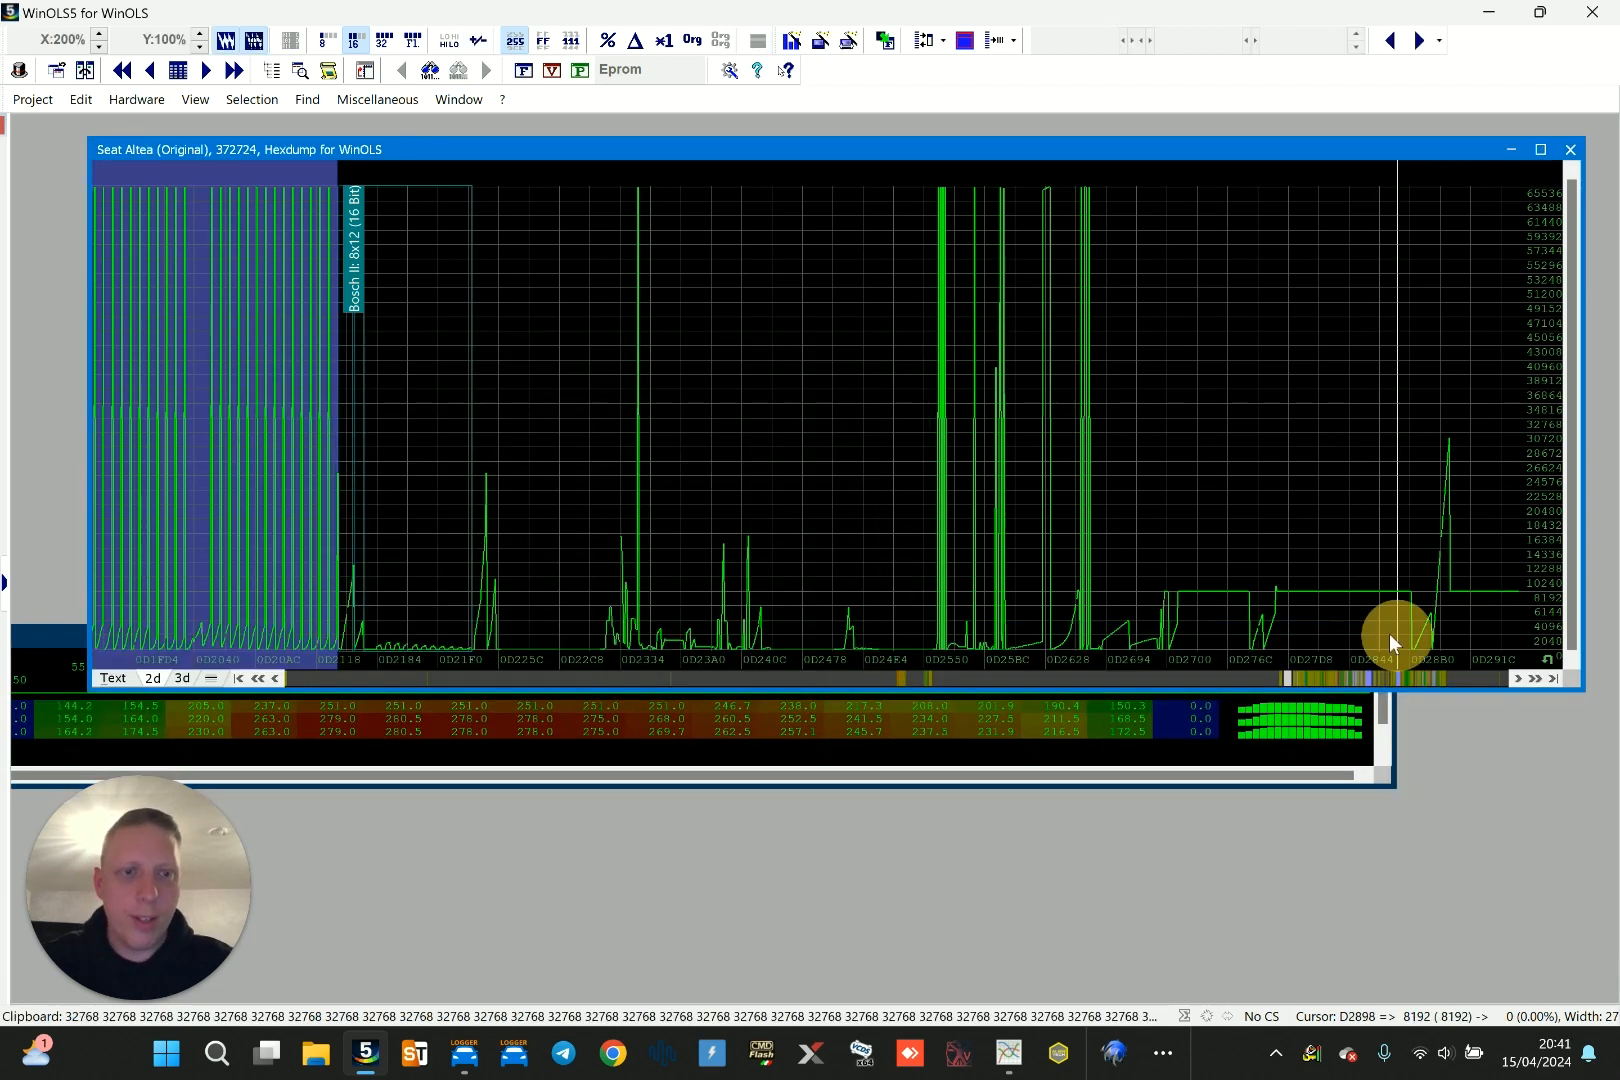
{"action": "left_click", "coordinate": [1111, 705]}
{"action": "left_click", "coordinate": [1377, 636]}
{"action": "left_click", "coordinate": [967, 471]}
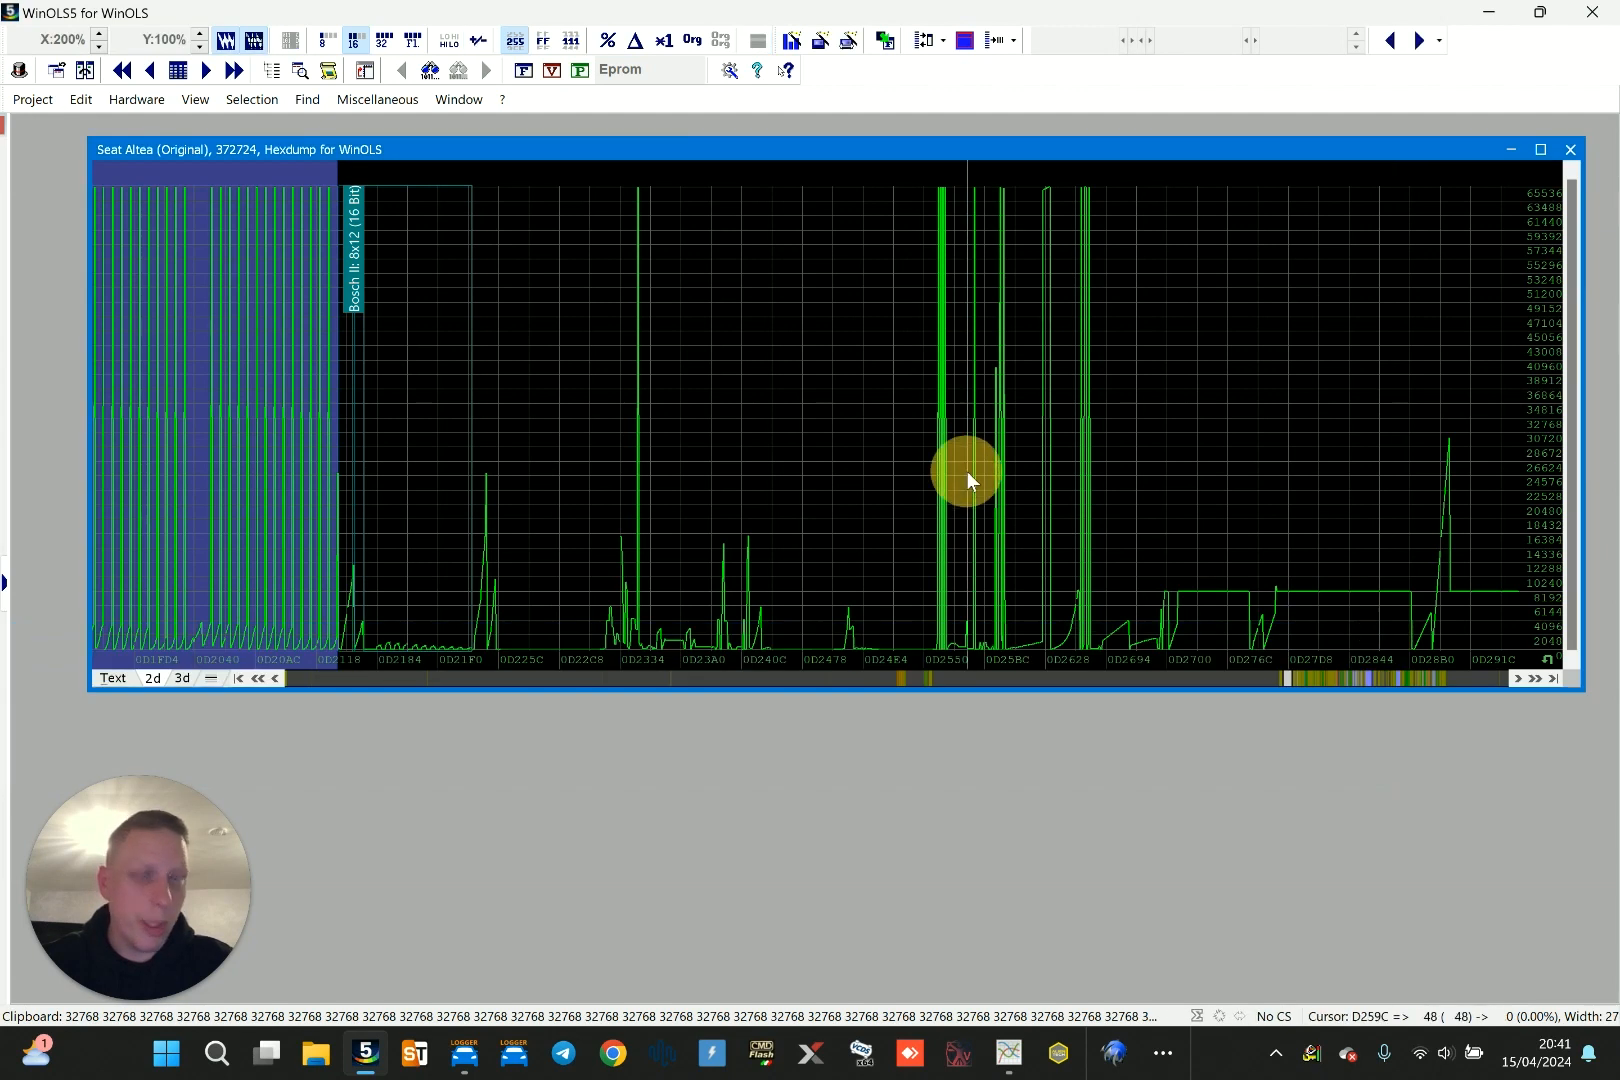
{"action": "left_click_drag", "start_coordinate": [799, 199], "coordinate": [815, 270]}
{"action": "left_click_drag", "start_coordinate": [821, 150], "coordinate": [926, 382]}
{"action": "left_click", "coordinate": [915, 348]}
Browse the hexdump forward to the smoke limitation maps and open the 13x16 Smoke limitation by Lambda map
{"action": "left_click_drag", "start_coordinate": [960, 571], "coordinate": [890, 210]}
{"action": "left_click_drag", "start_coordinate": [954, 364], "coordinate": [1016, 382]}
{"action": "key", "text": "ctrl+c"}
{"action": "scroll", "coordinate": [1016, 382], "scroll_direction": "down", "scroll_amount": 6}
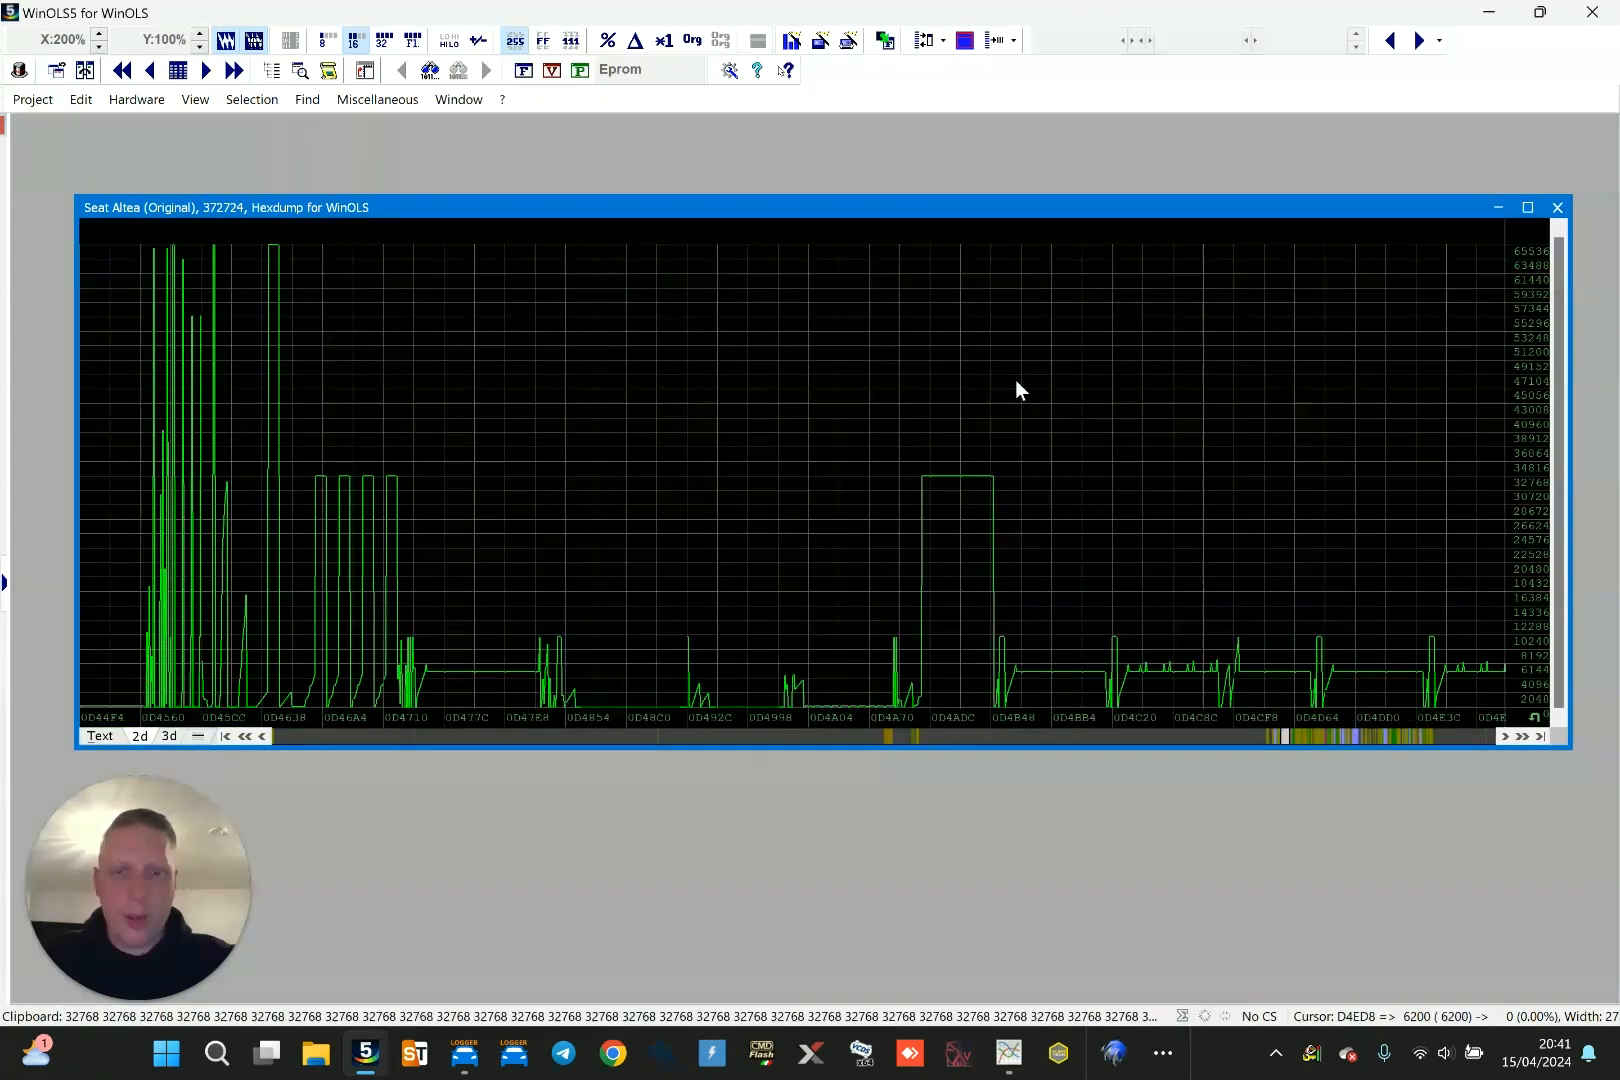
{"action": "scroll", "coordinate": [1016, 381], "scroll_direction": "down", "scroll_amount": 4}
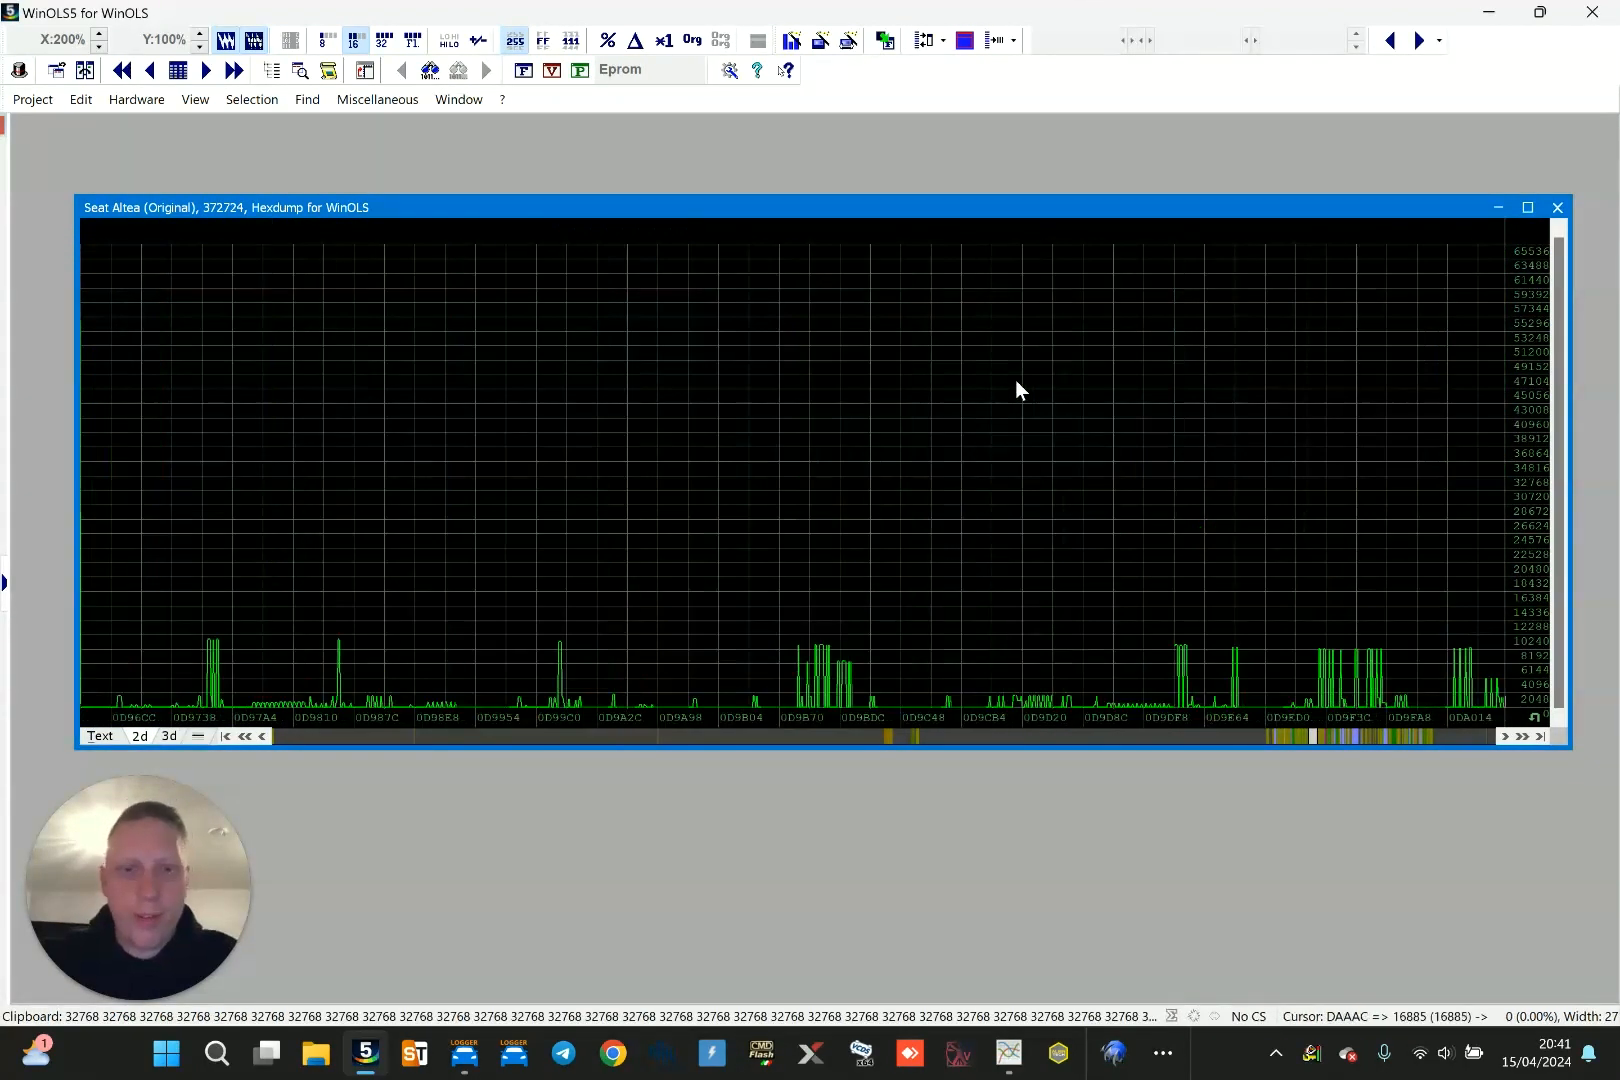
{"action": "scroll", "coordinate": [1016, 383], "scroll_direction": "down", "scroll_amount": 8}
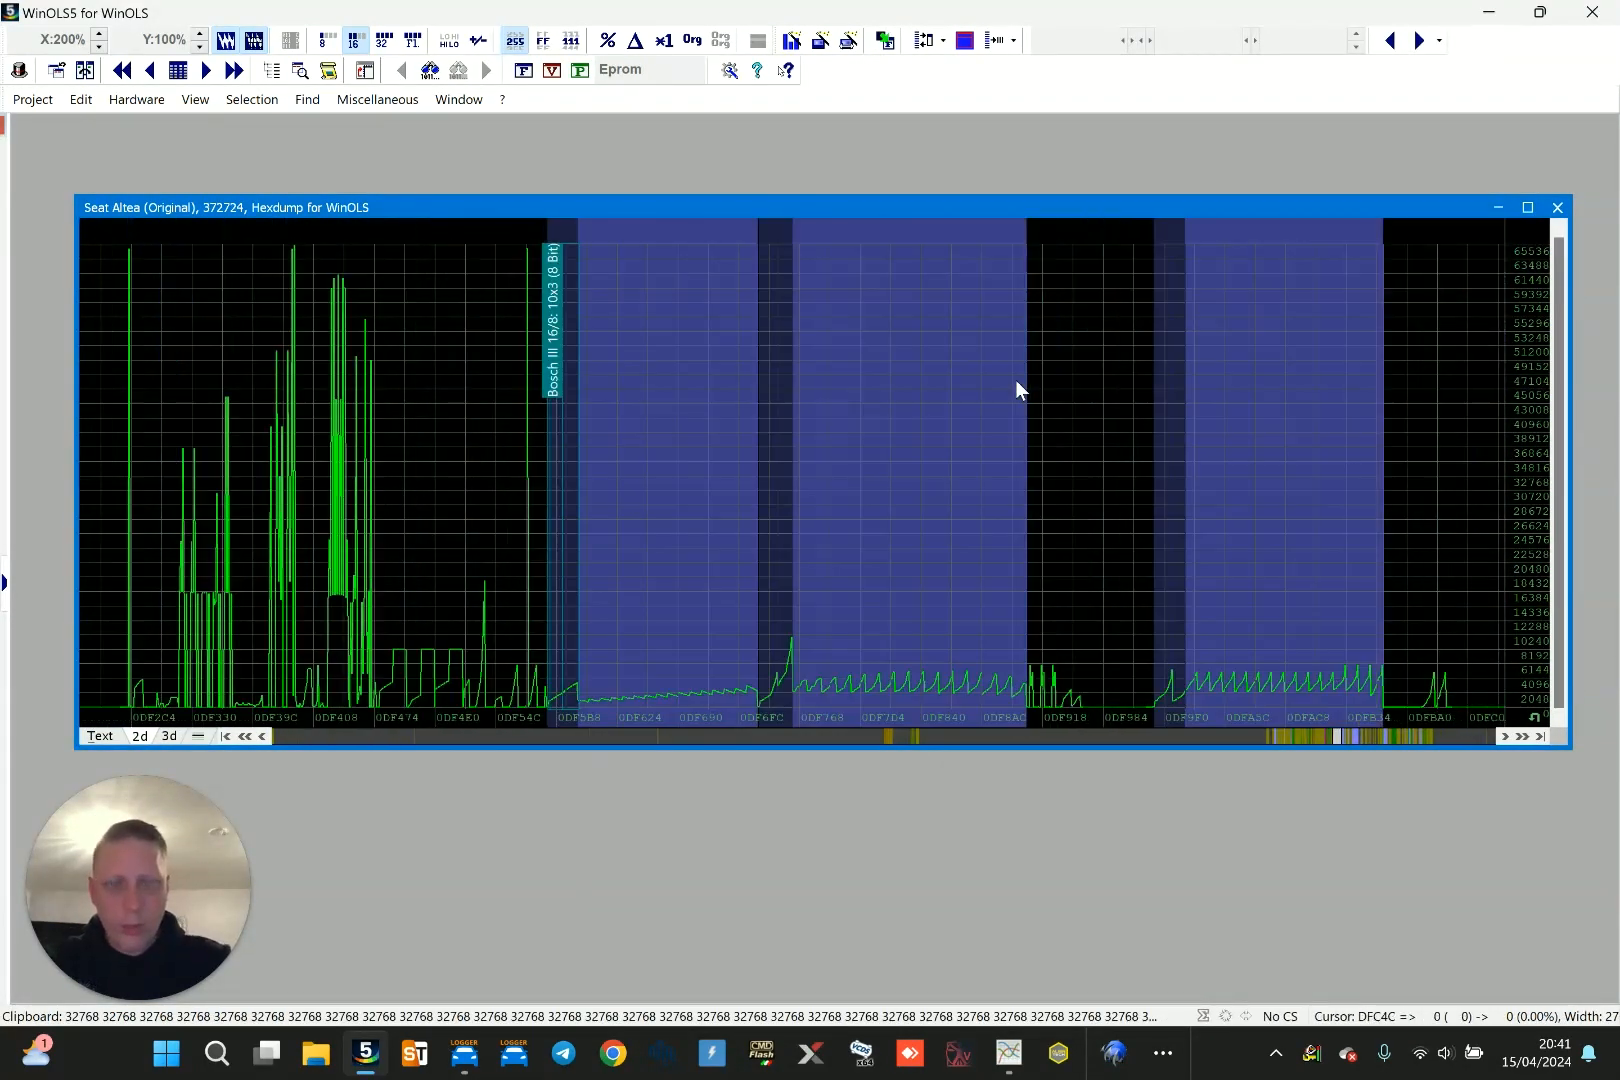
{"action": "double_click", "coordinate": [978, 380]}
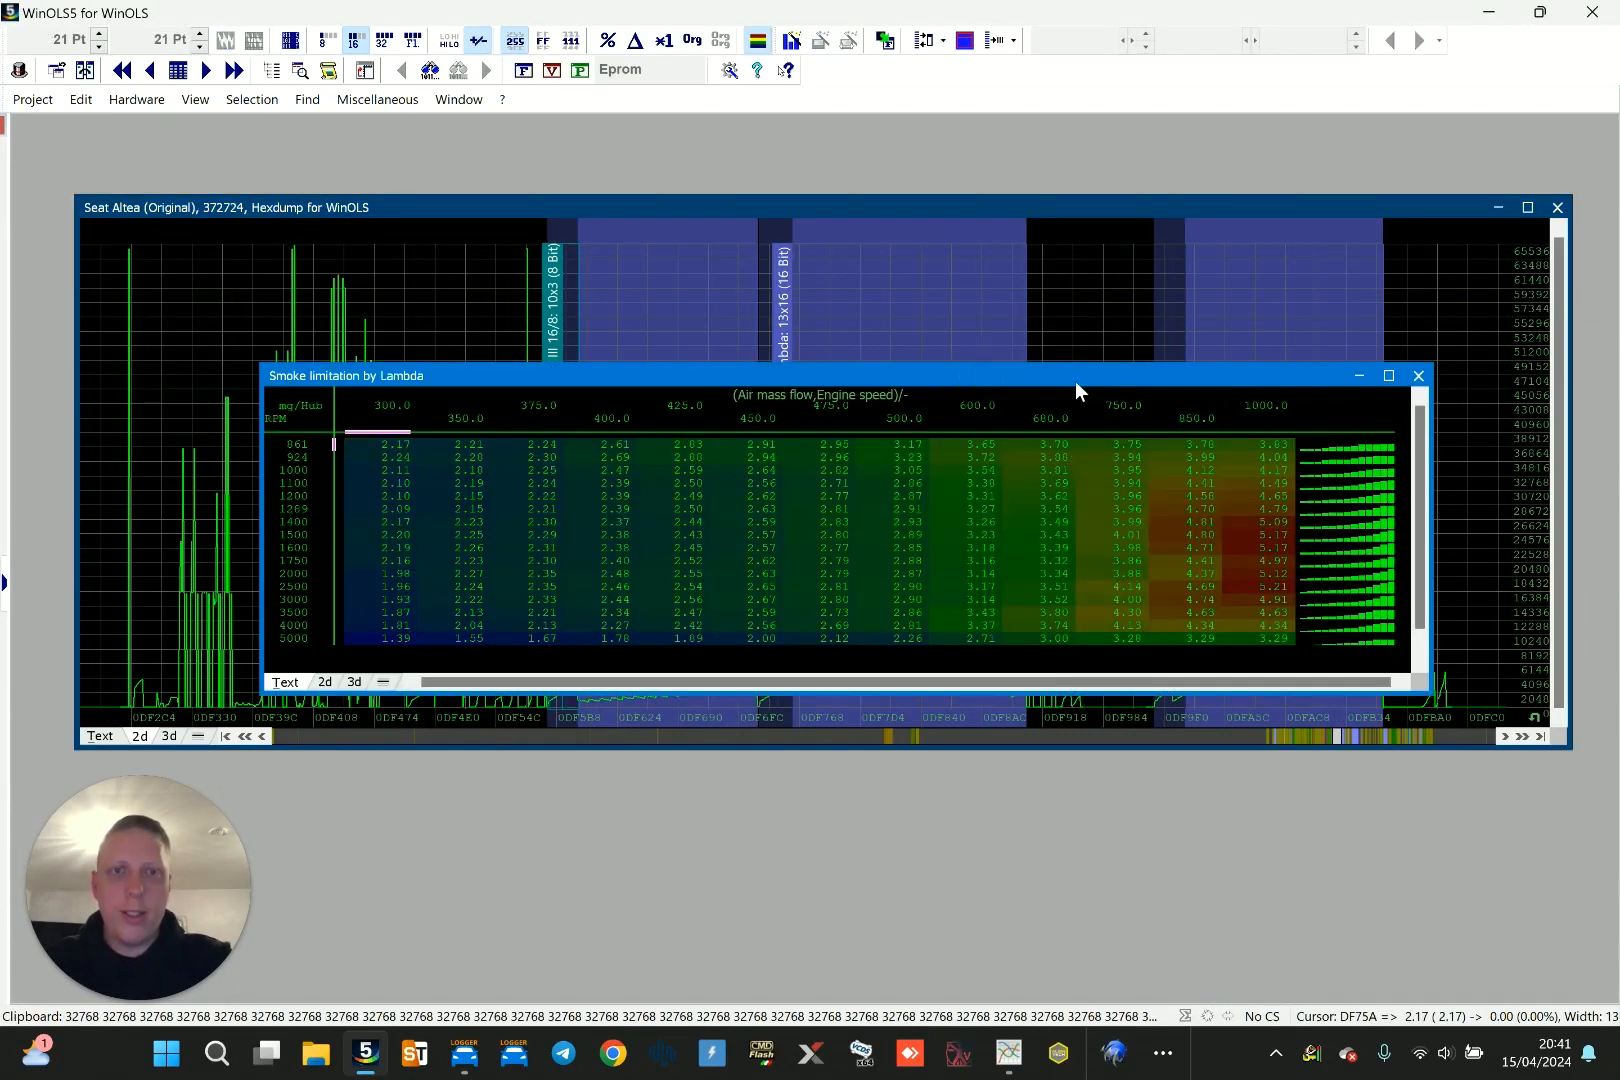
Review the Smoke limitation by Lambda map across air mass flow and engine speed, and close it
{"action": "left_click_drag", "start_coordinate": [1077, 370], "coordinate": [1018, 285]}
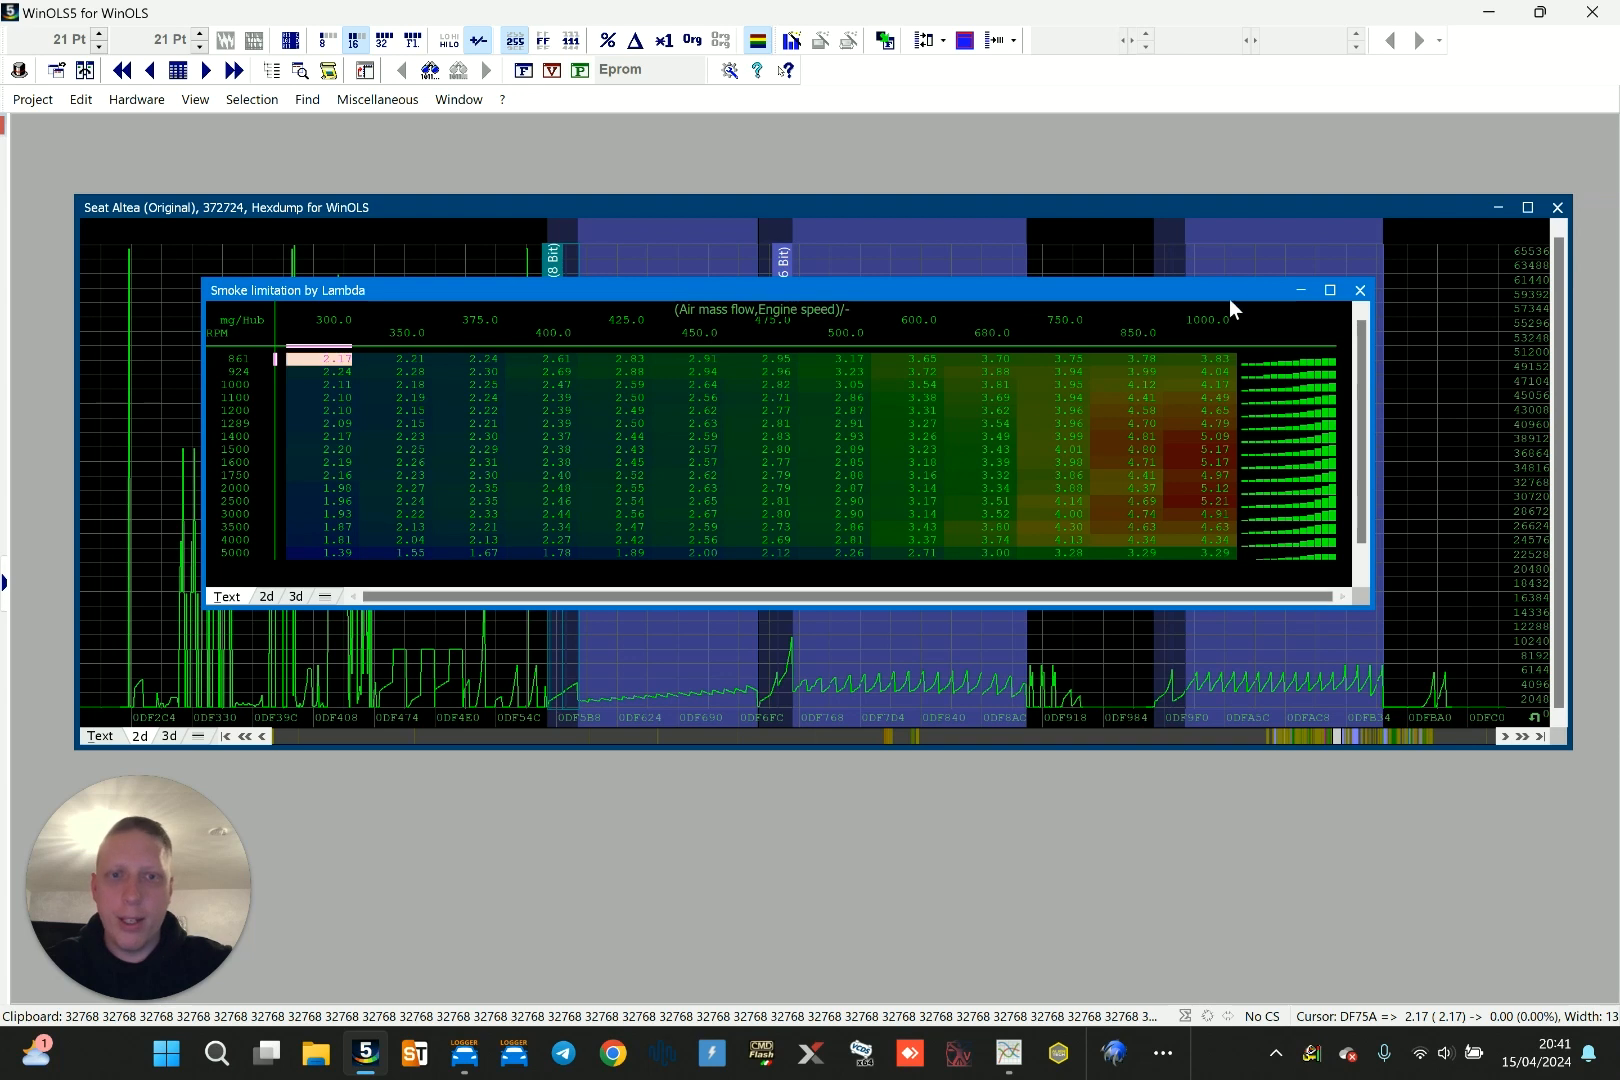
{"action": "left_click_drag", "start_coordinate": [1229, 299], "coordinate": [1209, 257]}
{"action": "left_click", "coordinate": [1336, 258]}
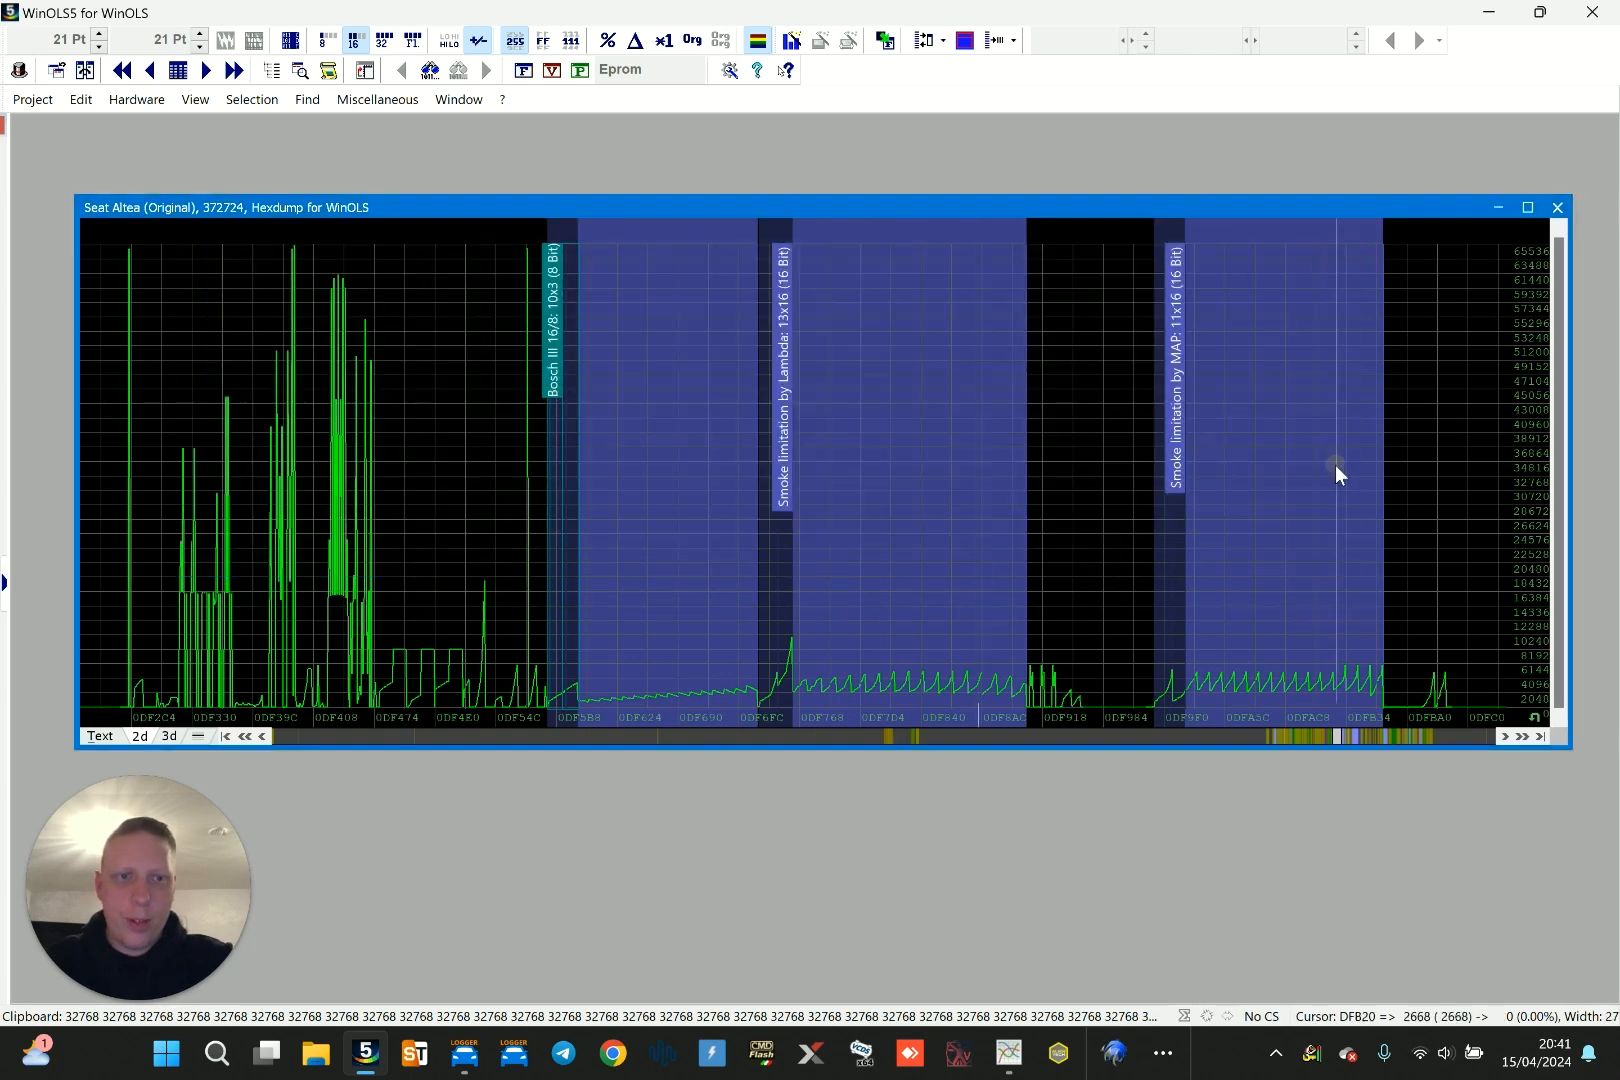
Open the 11x16 Smoke limitation by MAP map and inspect the 2000 mbar cells from 3003 to 5355 RPM
{"action": "double_click", "coordinate": [1337, 471]}
{"action": "left_click_drag", "start_coordinate": [1085, 400], "coordinate": [1100, 366]}
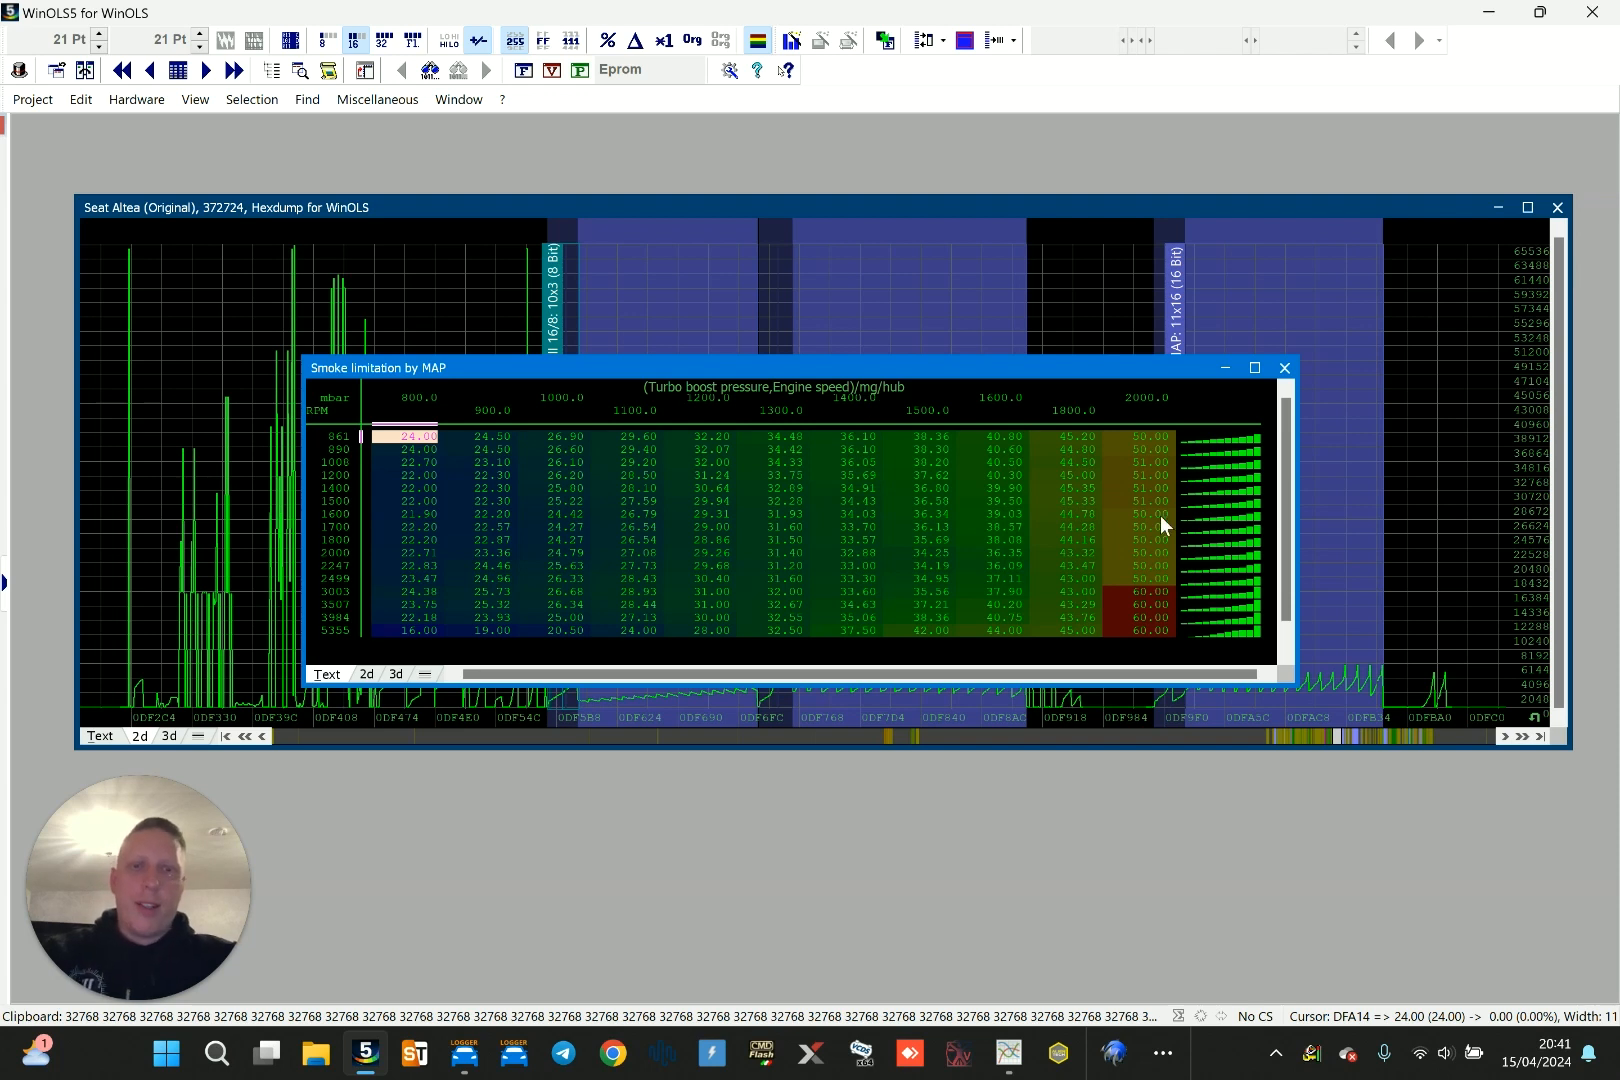
{"action": "left_click_drag", "start_coordinate": [1133, 591], "coordinate": [1131, 630]}
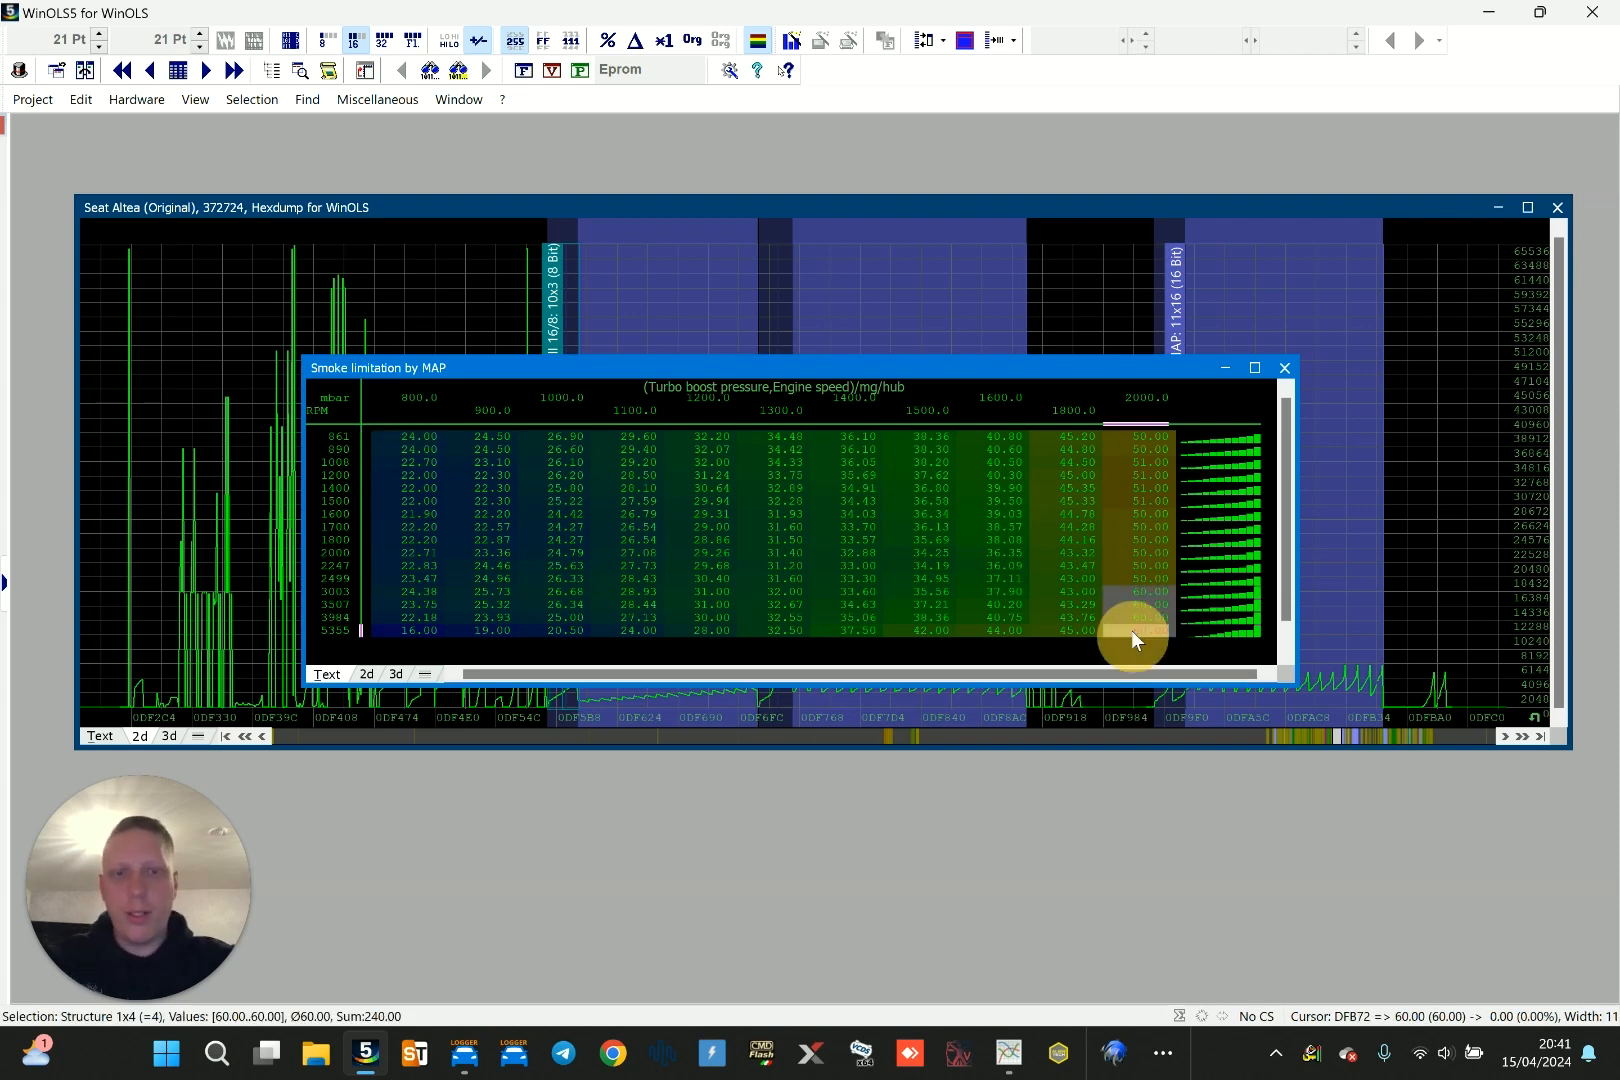
{"action": "left_click", "coordinate": [1131, 630]}
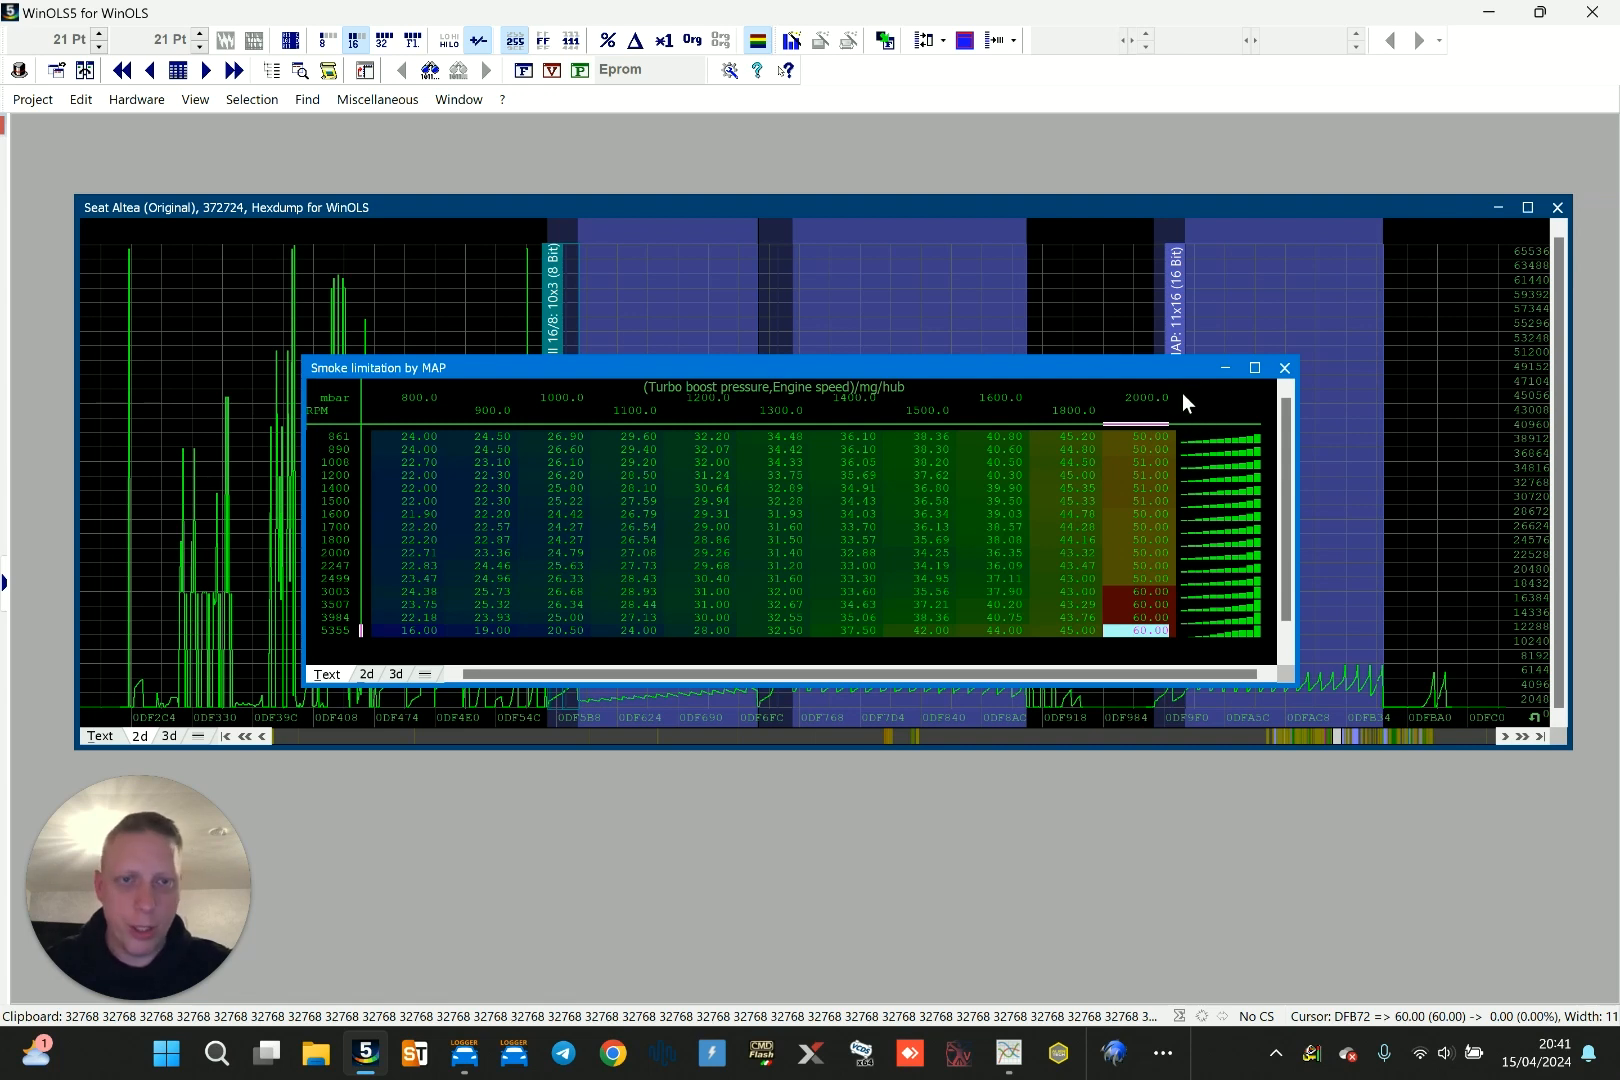
Review the whole 2000 mbar column of the Smoke limitation by MAP map and close the map
{"action": "left_click_drag", "start_coordinate": [1153, 437], "coordinate": [1172, 637]}
{"action": "key", "text": "ctrl+c"}
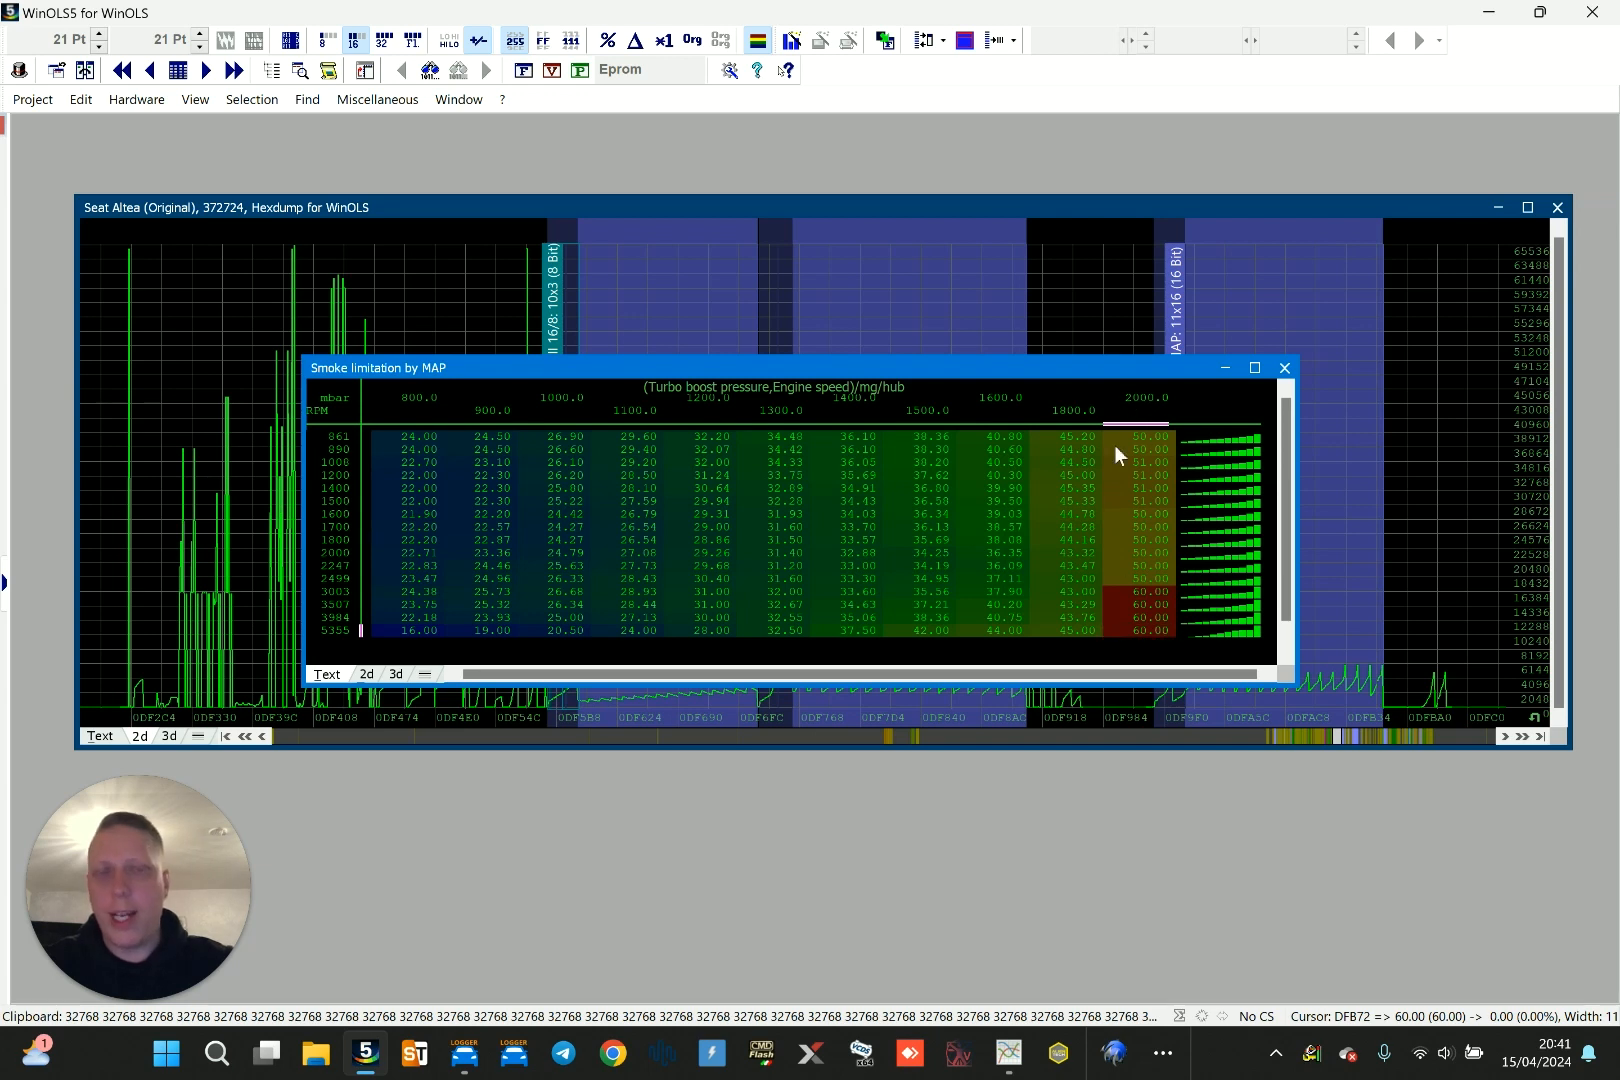
{"action": "left_click_drag", "start_coordinate": [1173, 362], "coordinate": [1113, 282]}
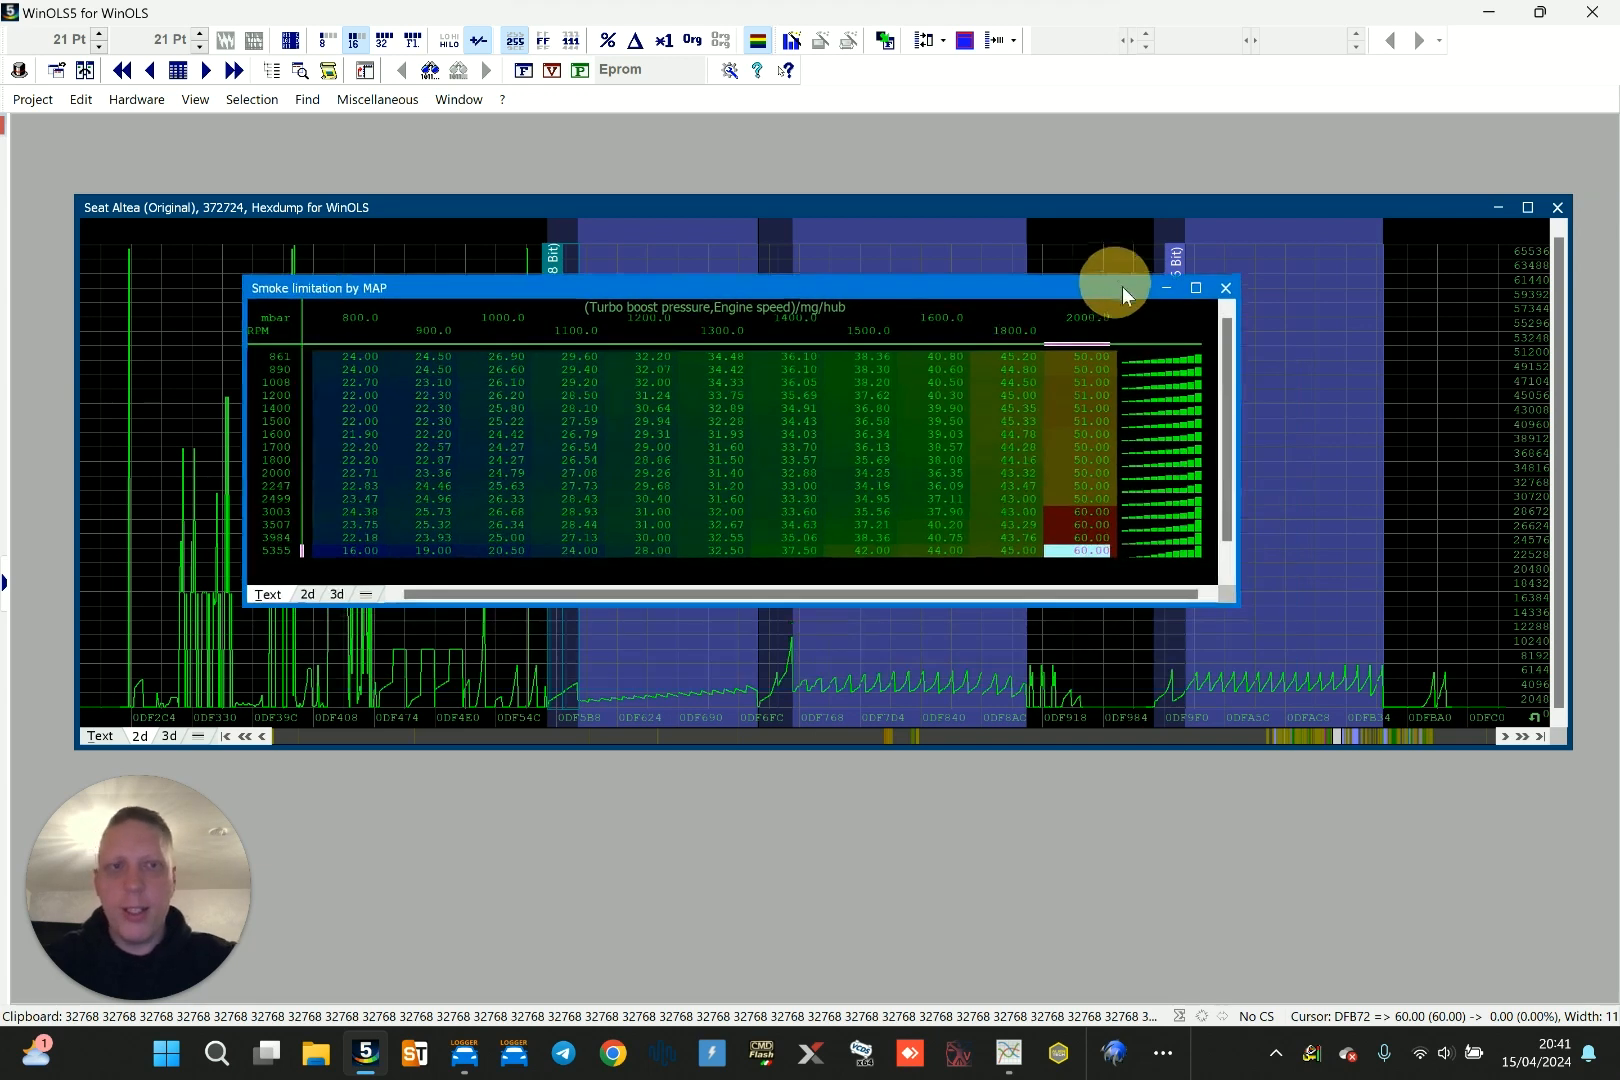
{"action": "left_click", "coordinate": [1222, 290]}
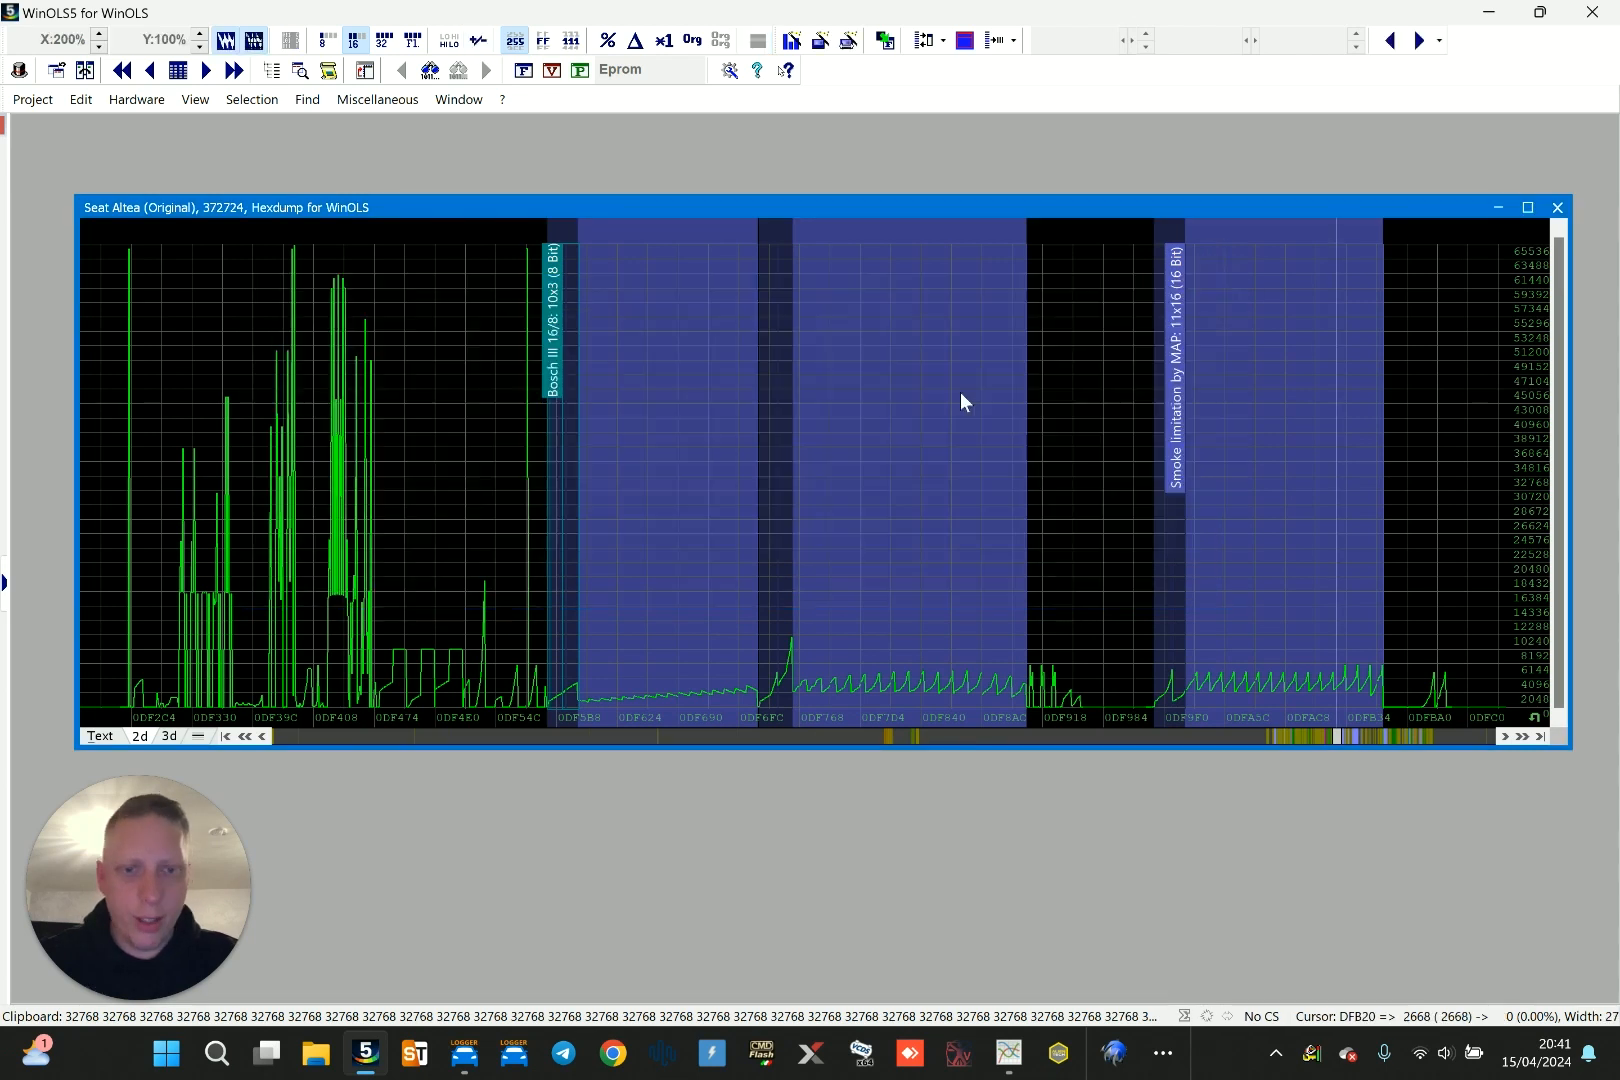
Reopen the 13x16 Smoke limitation by Lambda map and examine its air mass flow axis
{"action": "double_click", "coordinate": [929, 393]}
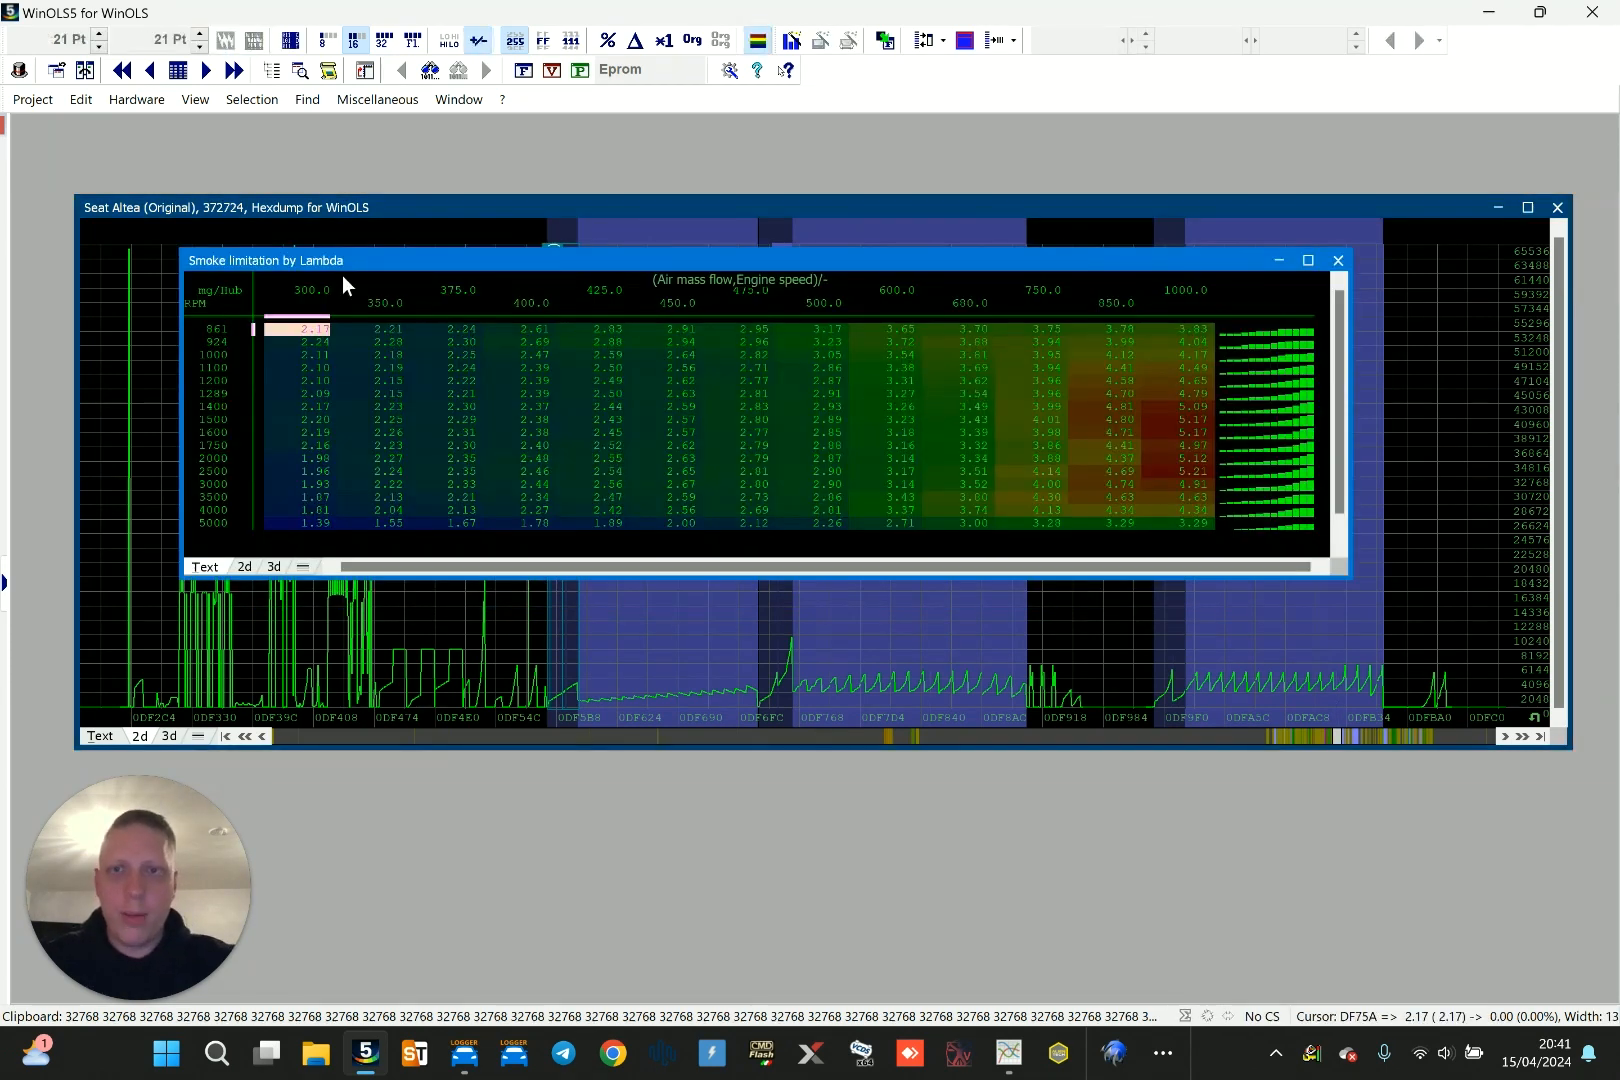
{"action": "left_click", "coordinate": [1200, 291]}
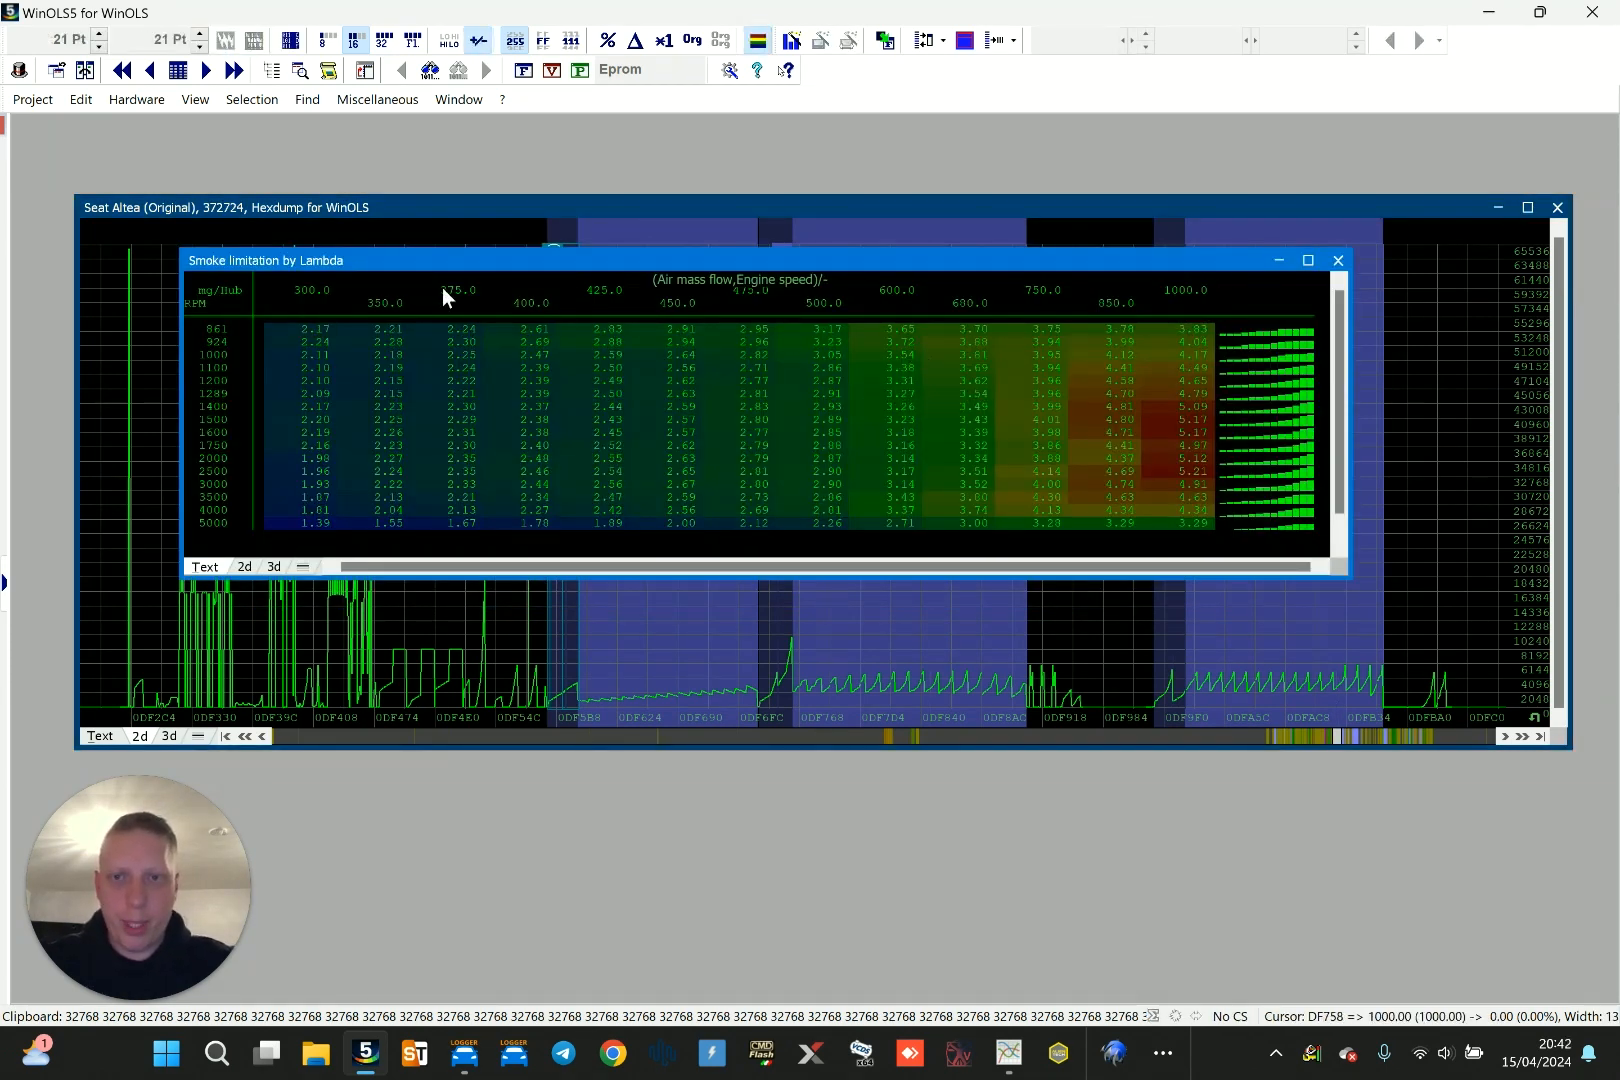
{"action": "left_click_drag", "start_coordinate": [301, 287], "coordinate": [1252, 280]}
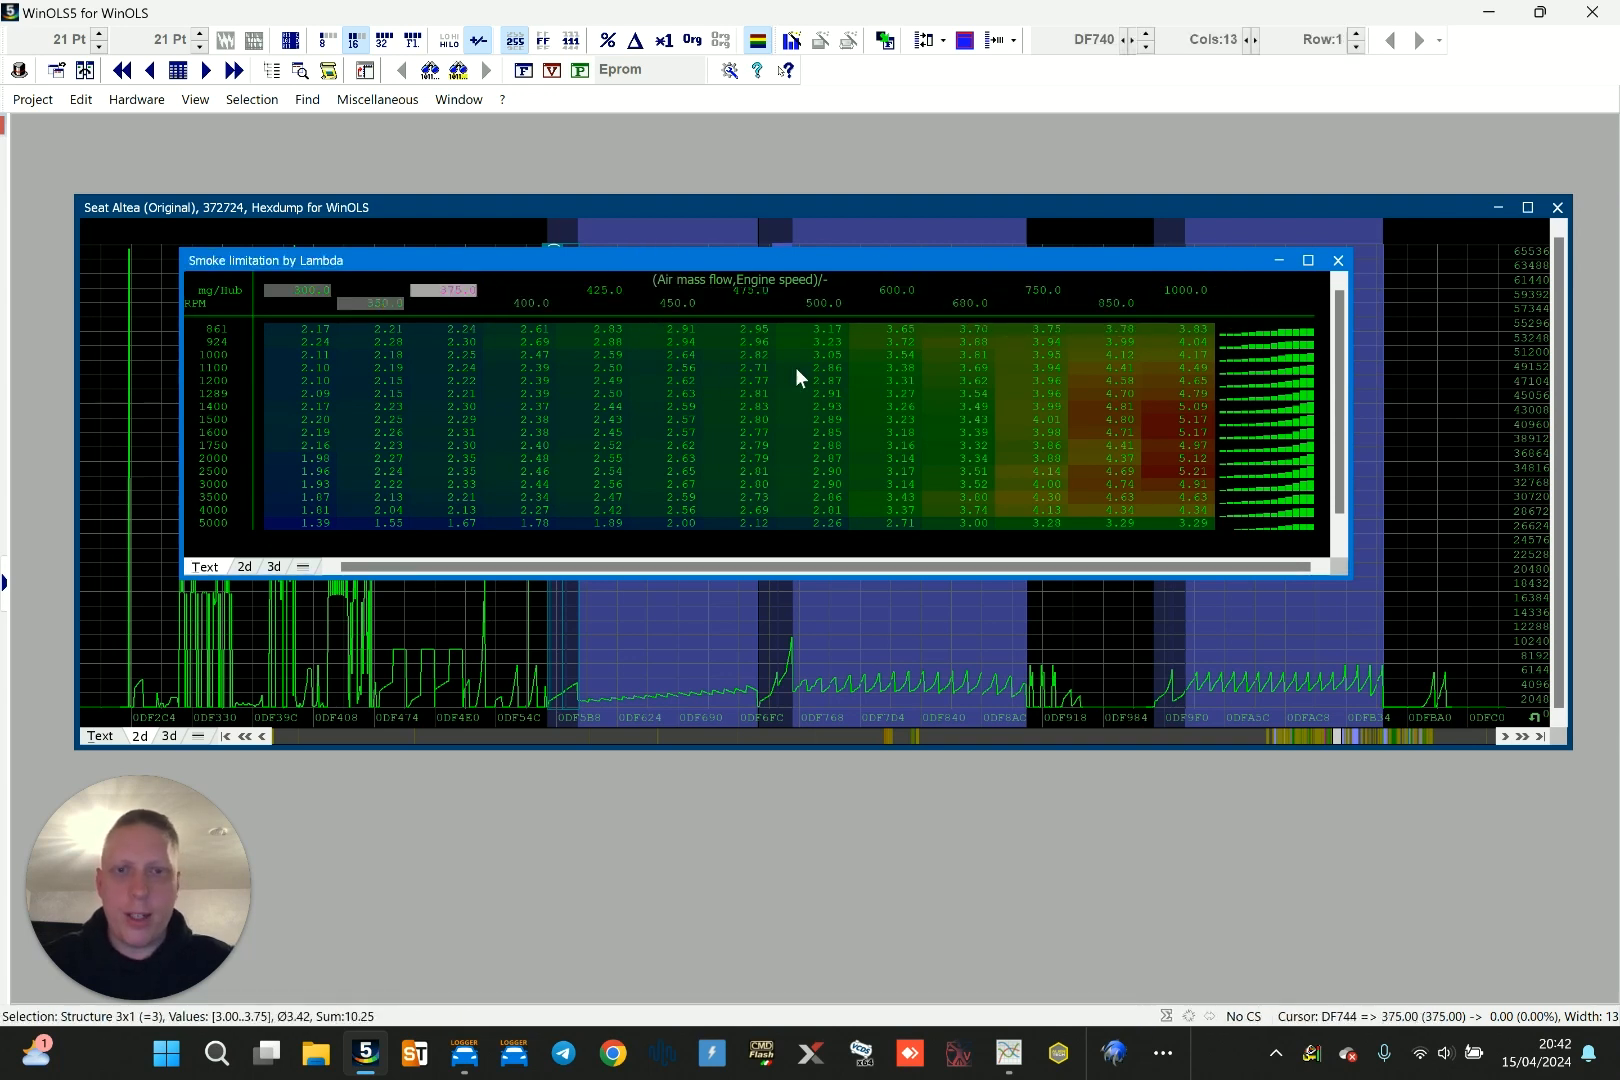
{"action": "left_click_drag", "start_coordinate": [840, 267], "coordinate": [833, 260]}
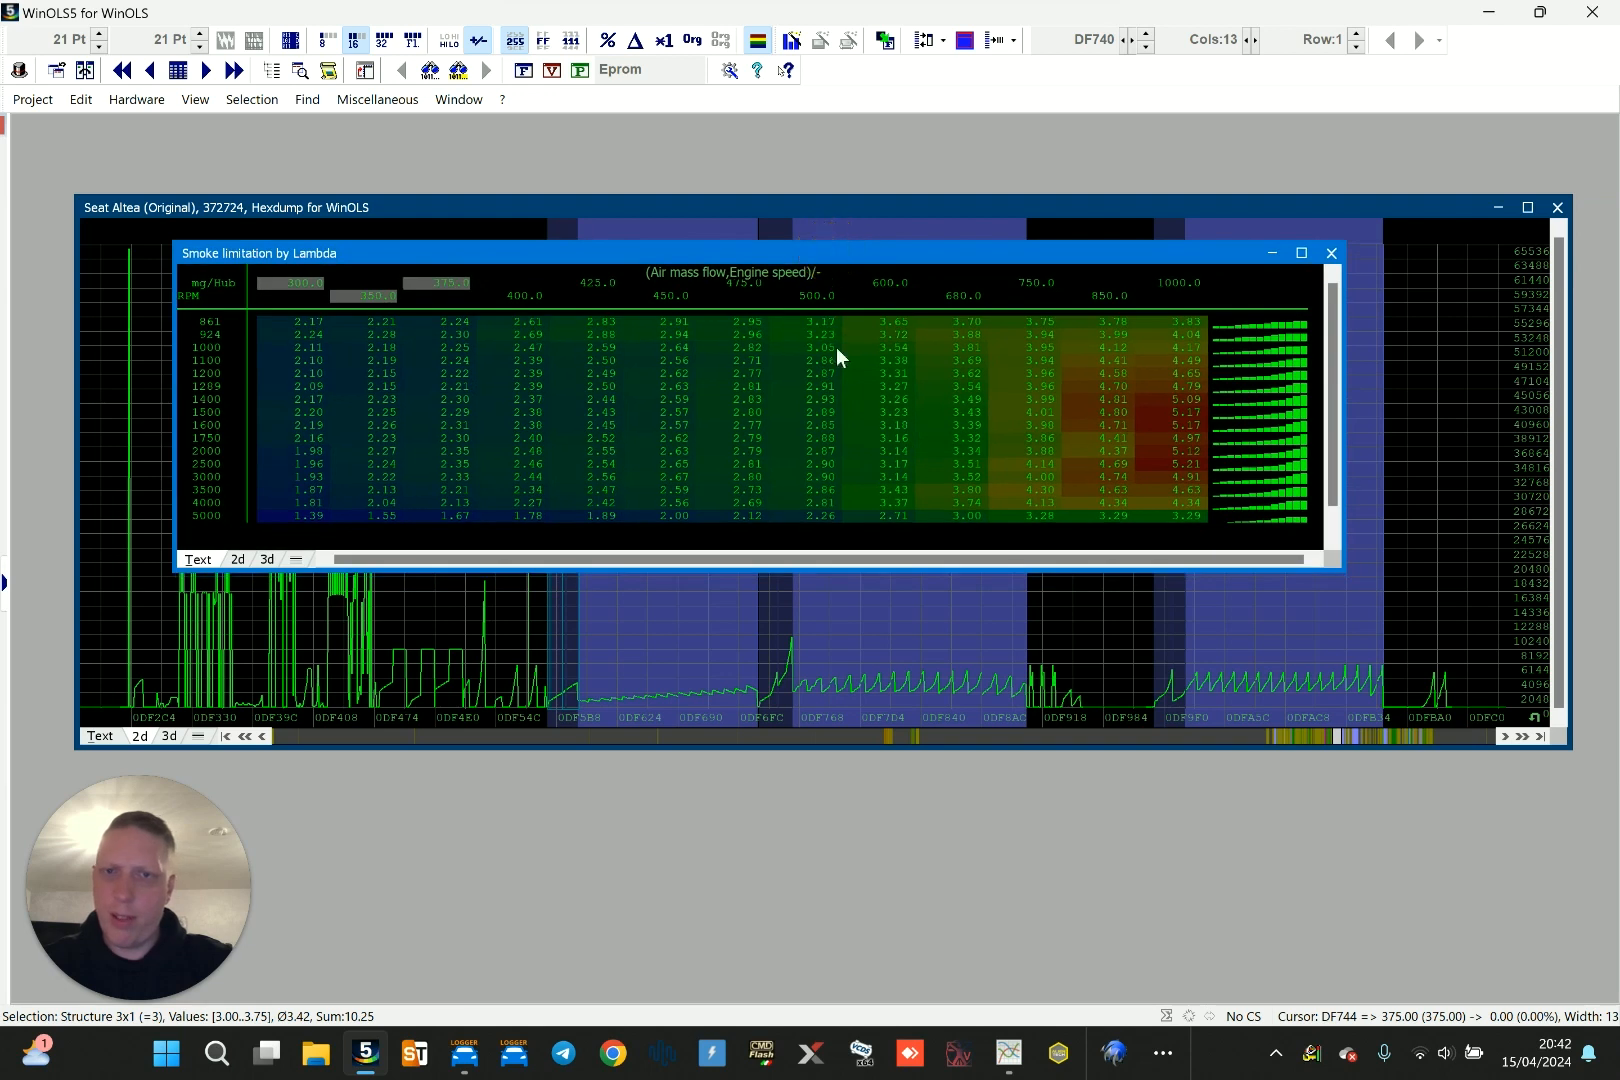
View the Smoke limitation by Lambda map's properties, close them, and inspect the 1000 mg/Hub cell at 1600 RPM
{"action": "left_click", "coordinate": [893, 415]}
{"action": "double_click", "coordinate": [893, 415]}
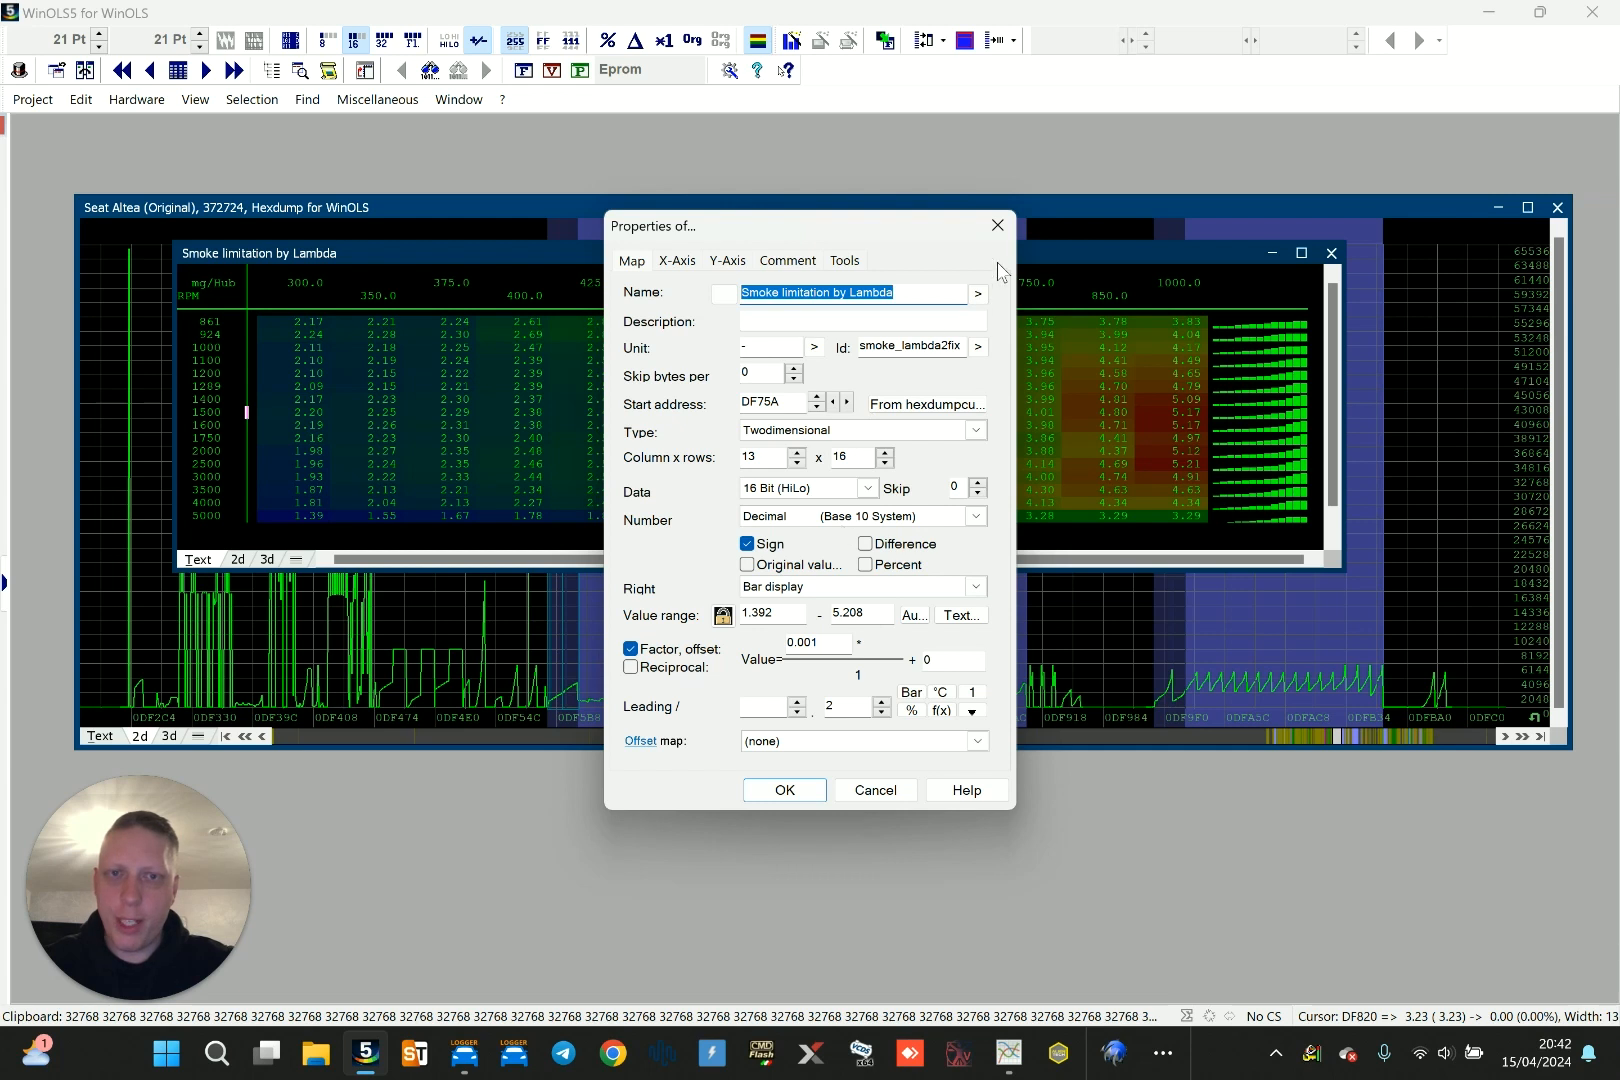
{"action": "left_click", "coordinate": [997, 226]}
{"action": "left_click", "coordinate": [1150, 428]}
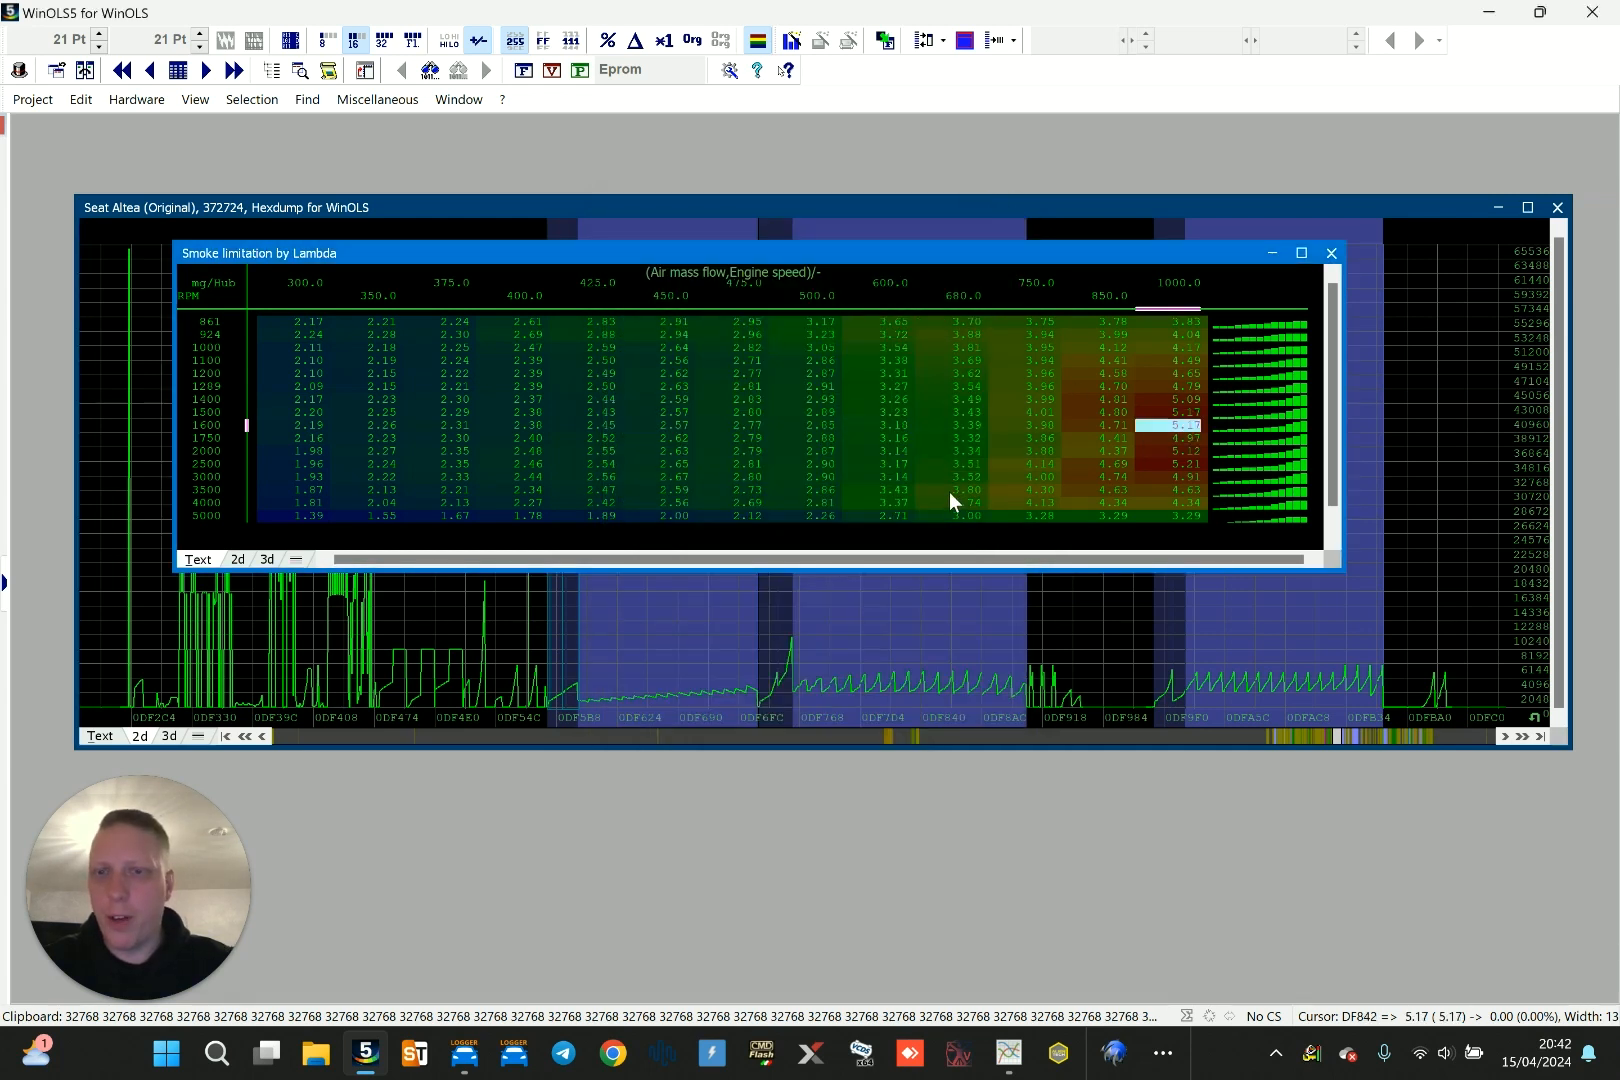
{"action": "left_click", "coordinate": [950, 255]}
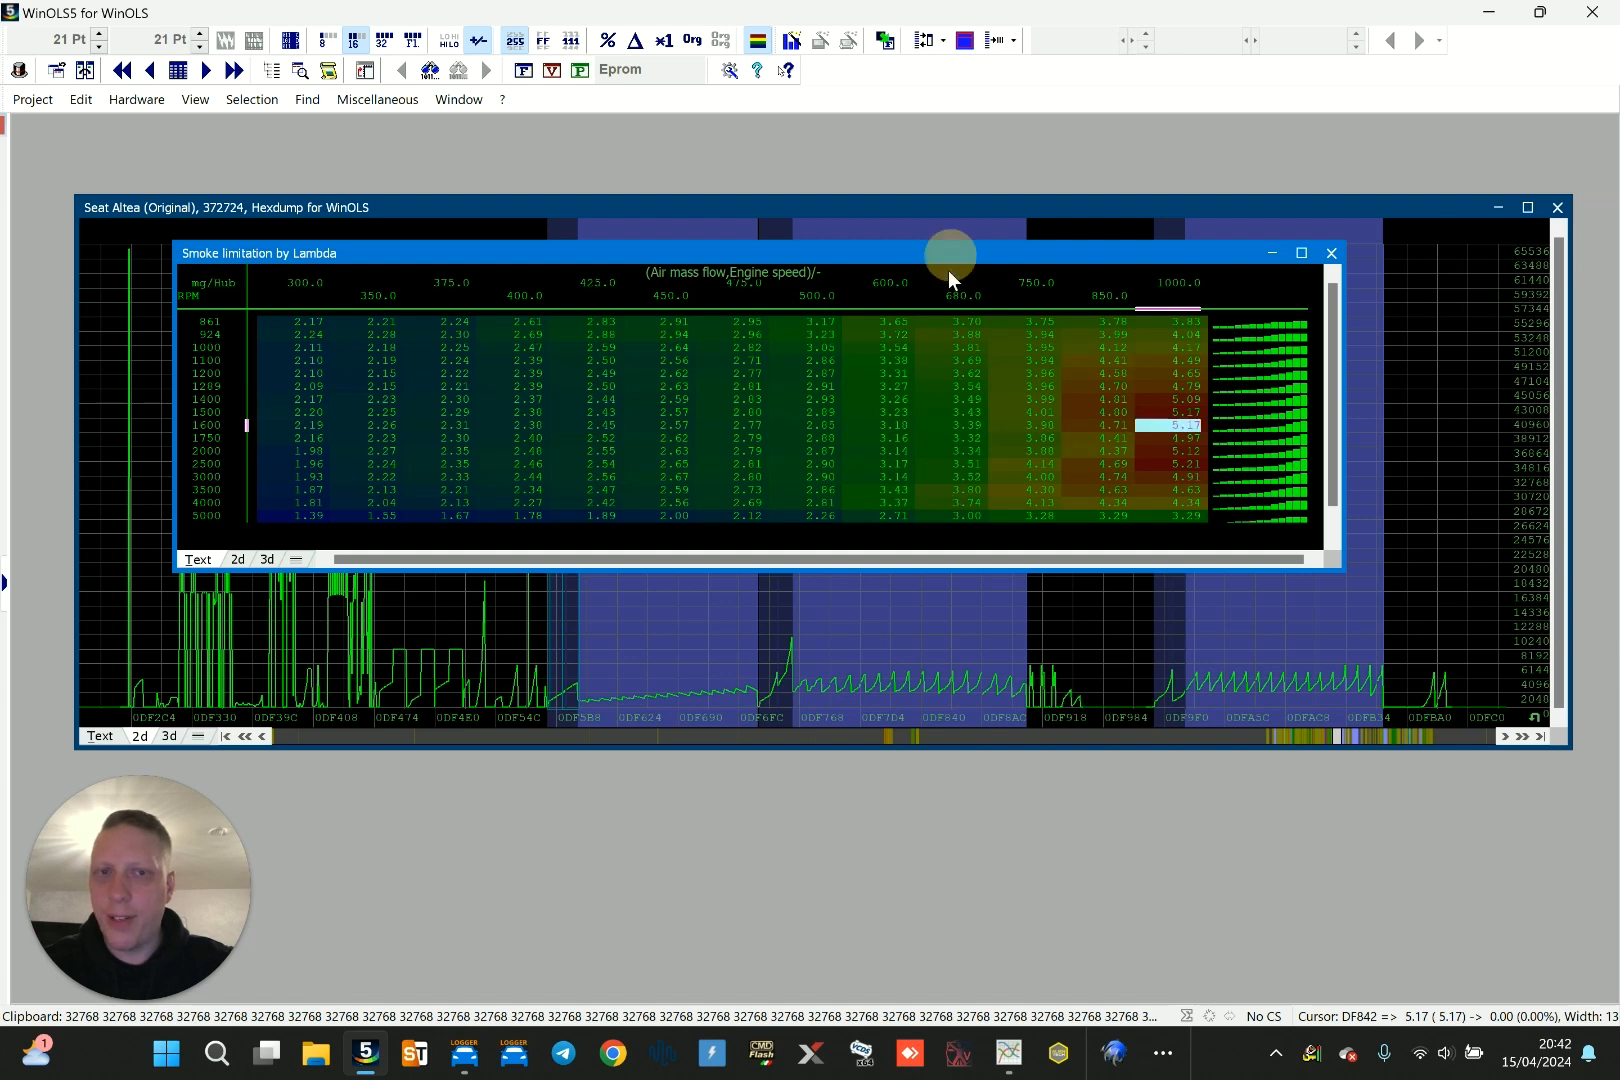
{"action": "left_click_drag", "start_coordinate": [950, 255], "coordinate": [945, 283]}
Set the value factor of the Smoke limitation by Lambda map to 0.01
{"action": "double_click", "coordinate": [950, 391]}
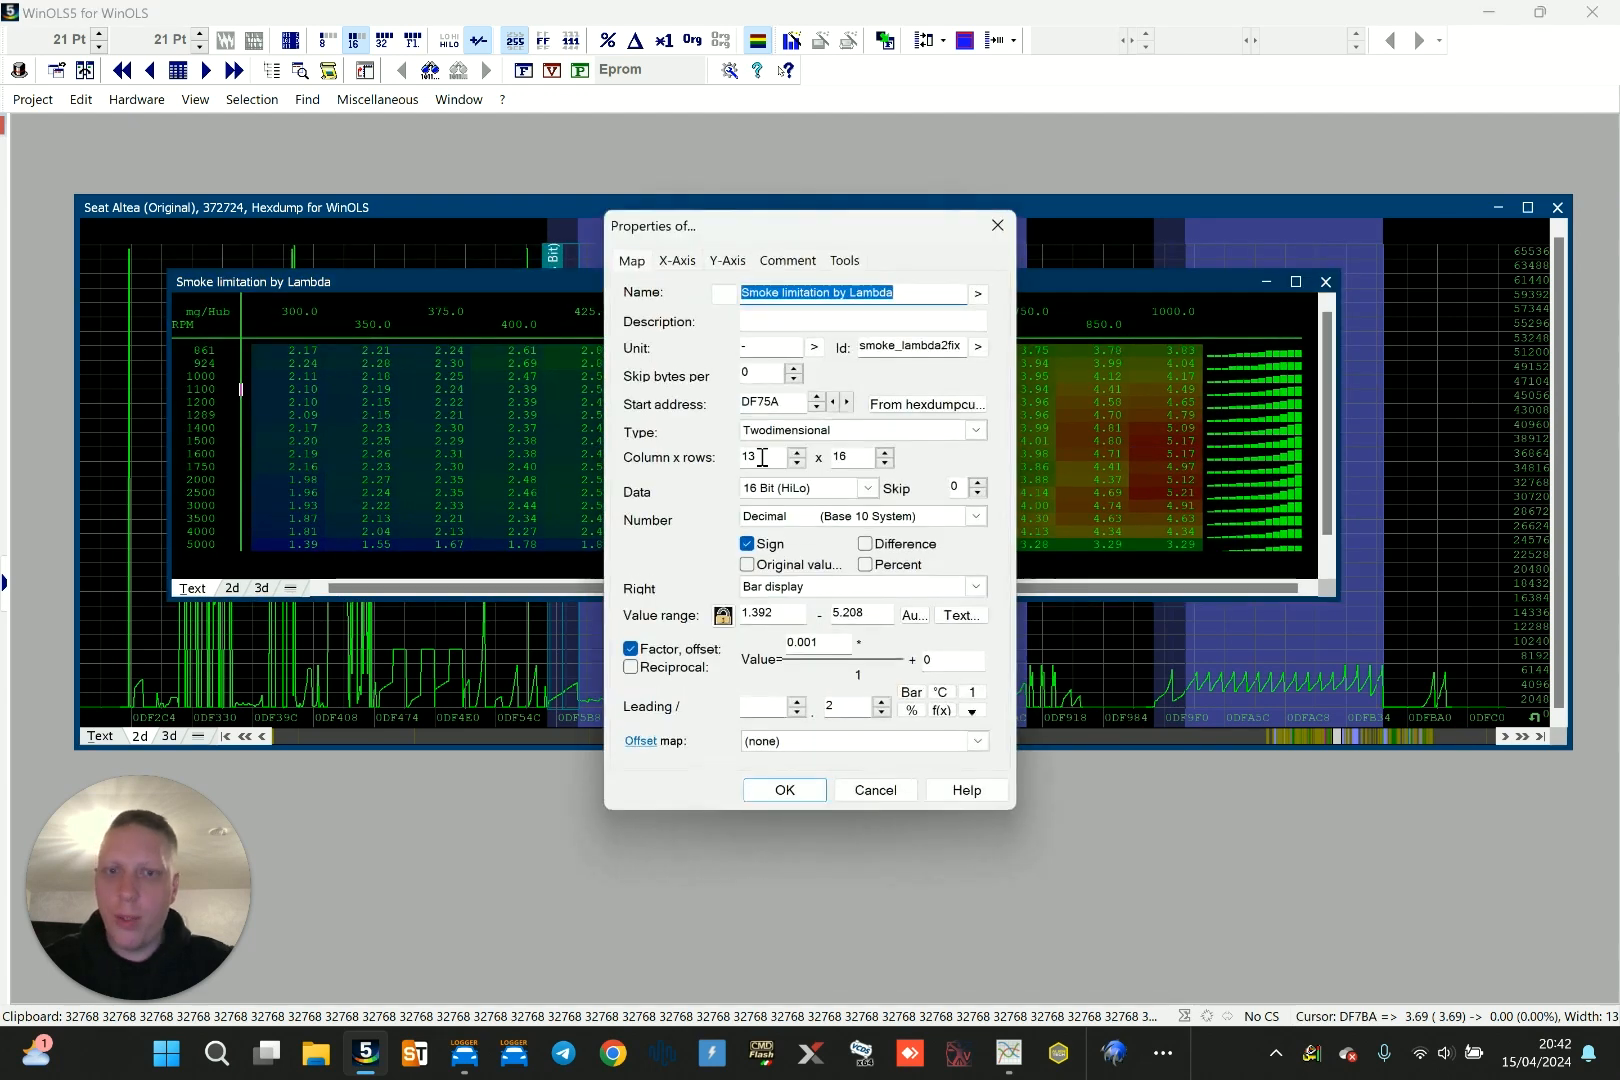
{"action": "left_click_drag", "start_coordinate": [830, 642], "coordinate": [740, 648]}
{"action": "type", "text": "0.1"}
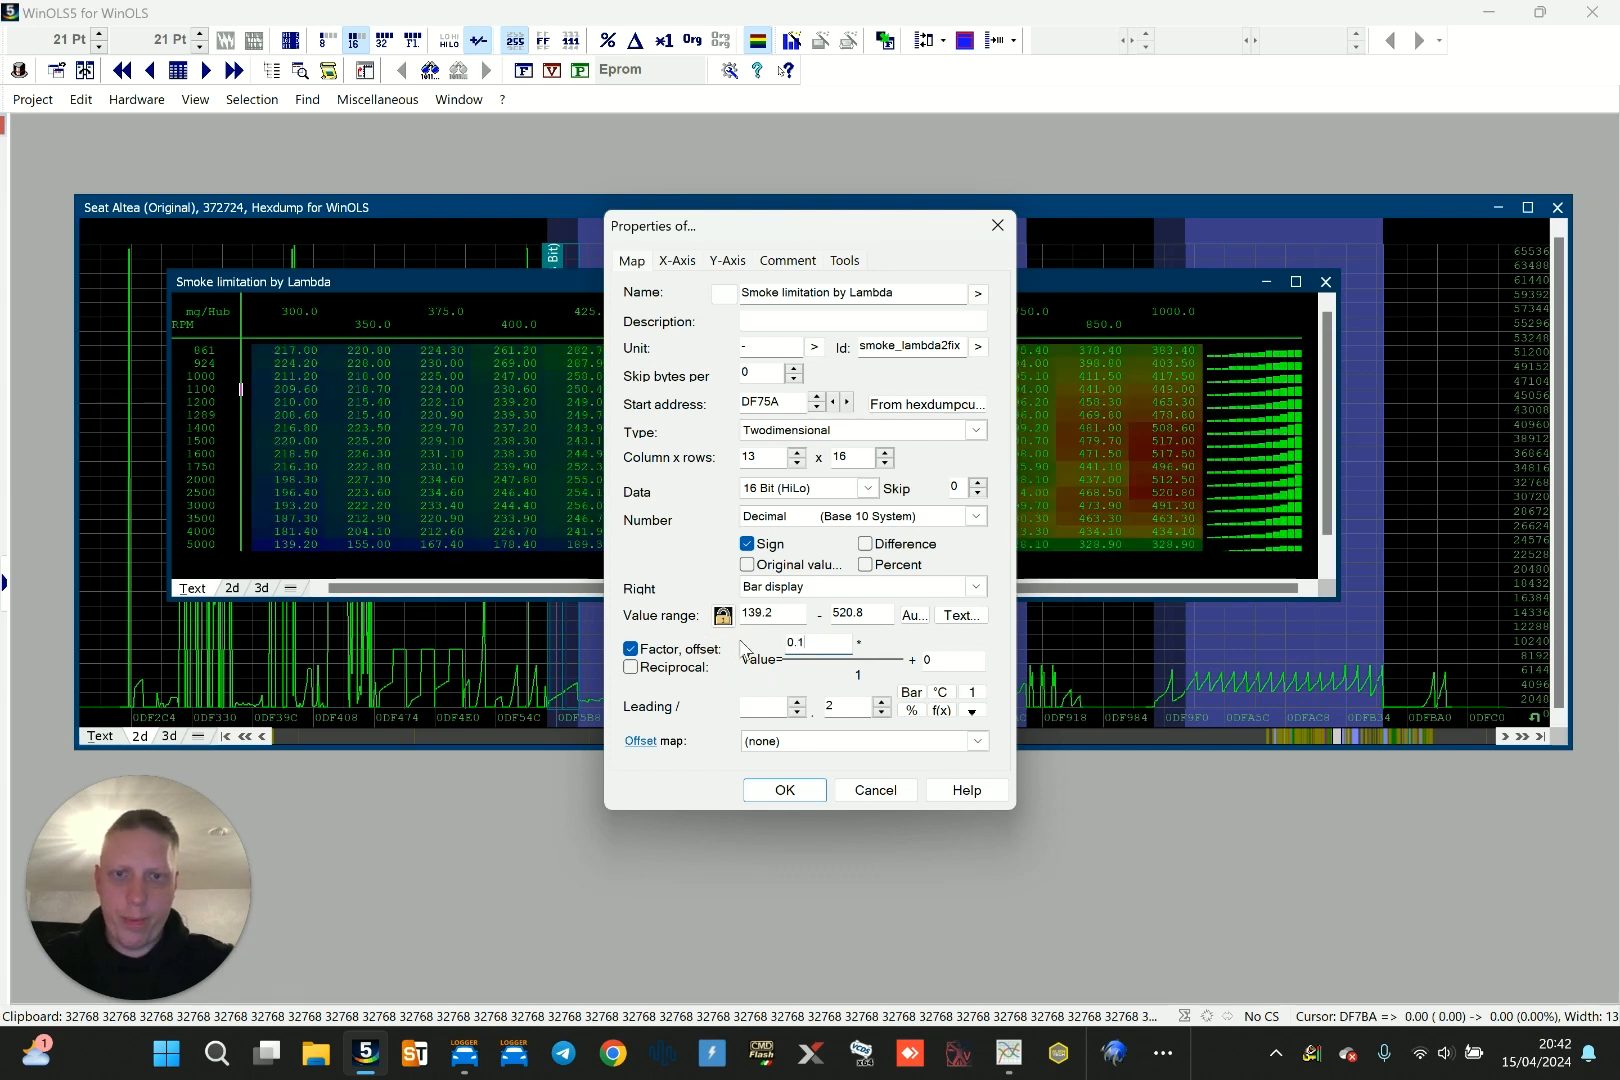
{"action": "key", "text": "BackSpace"}
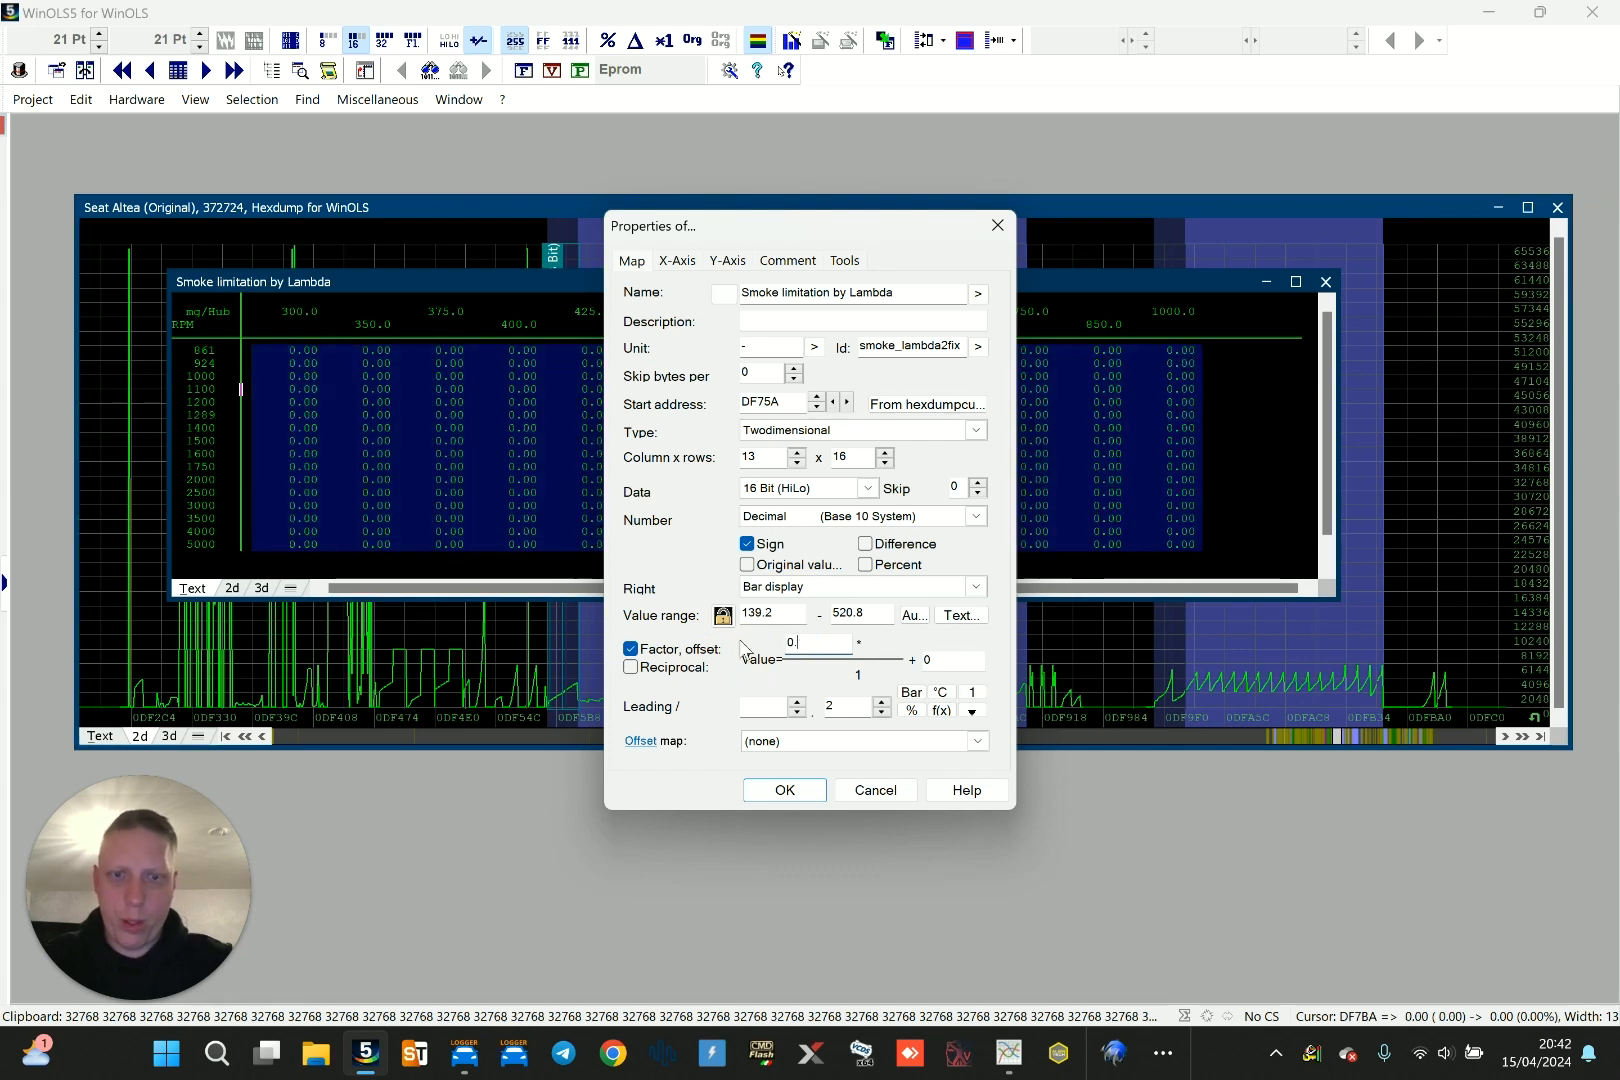
{"action": "type", "text": "01"}
{"action": "key", "text": "Return"}
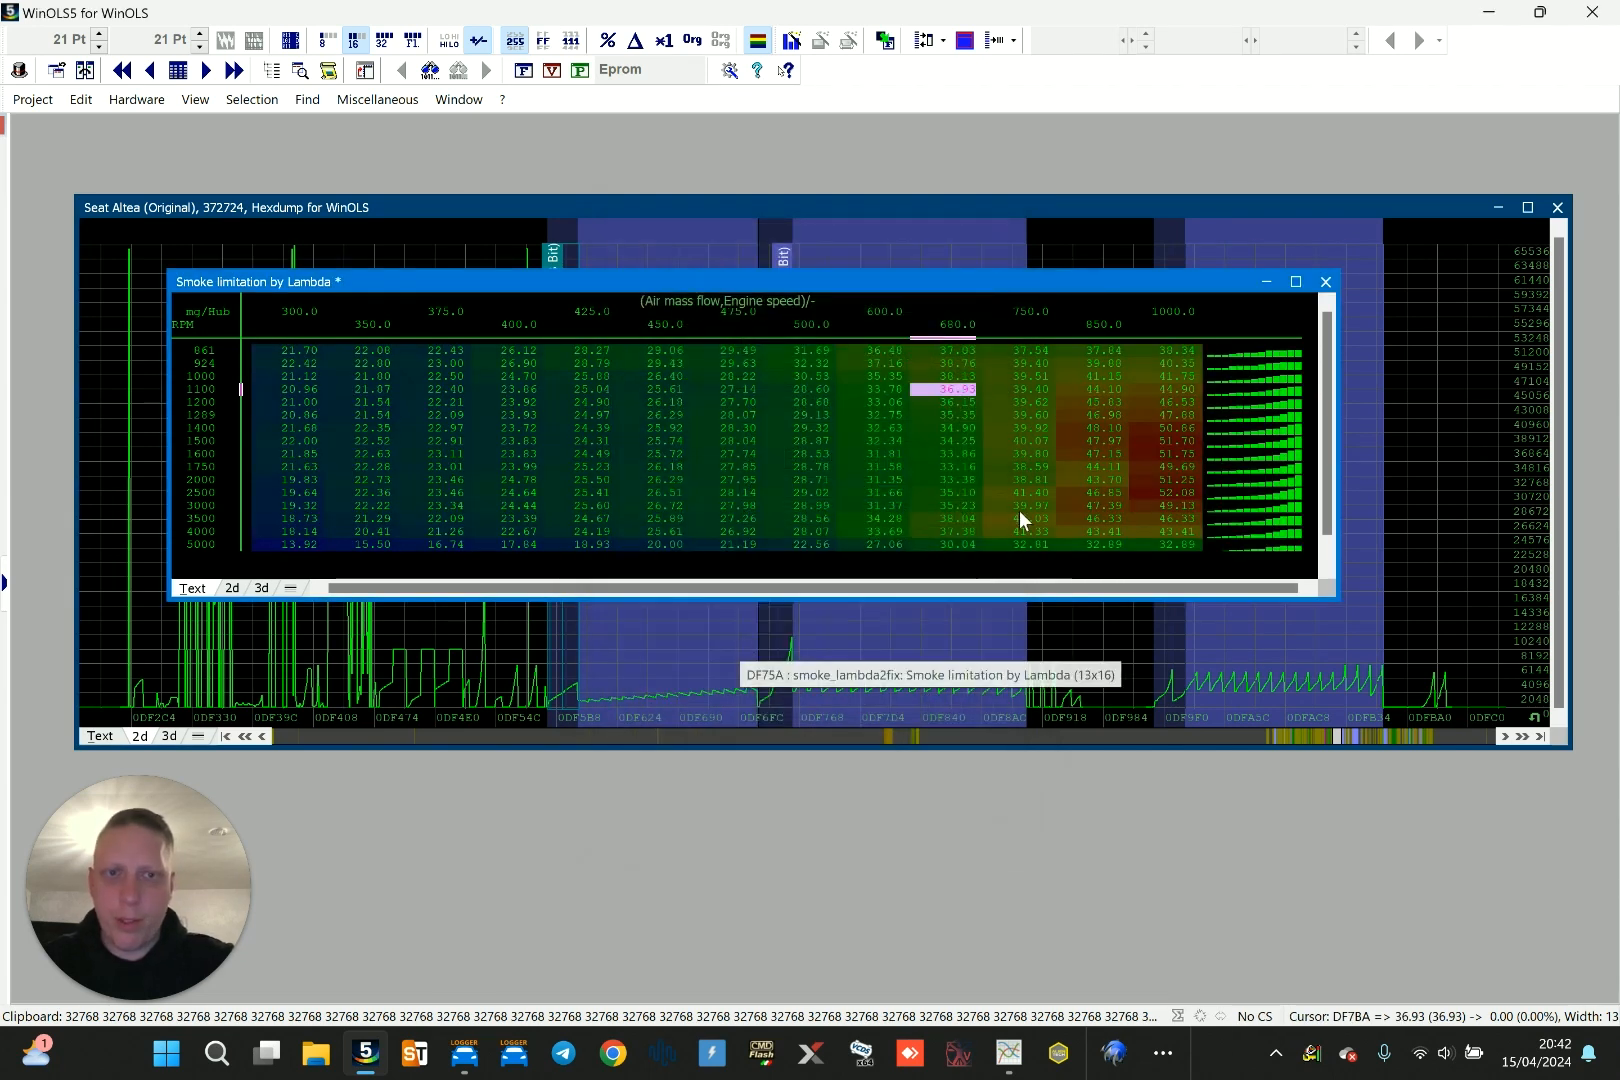
Rename the Smoke limitation by Lambda map as "Smoke limitation by MAF"
{"action": "left_click", "coordinate": [1172, 311]}
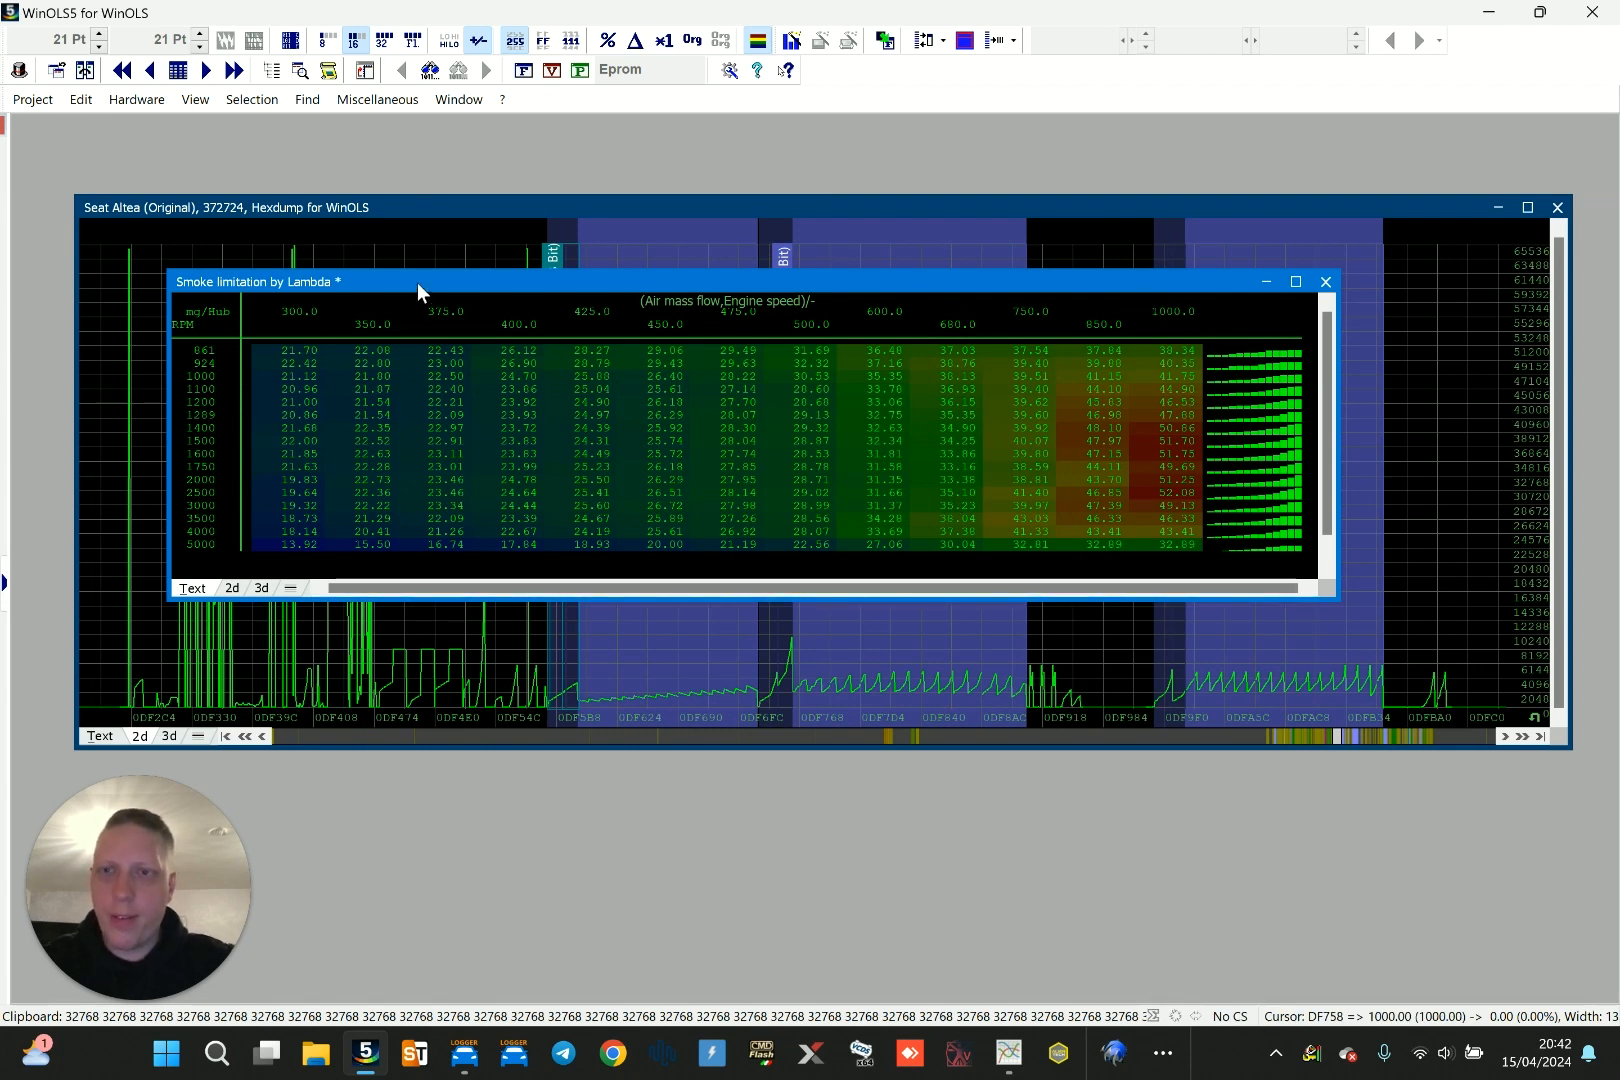
{"action": "left_click_drag", "start_coordinate": [416, 282], "coordinate": [438, 294]}
{"action": "left_click", "coordinate": [505, 411]}
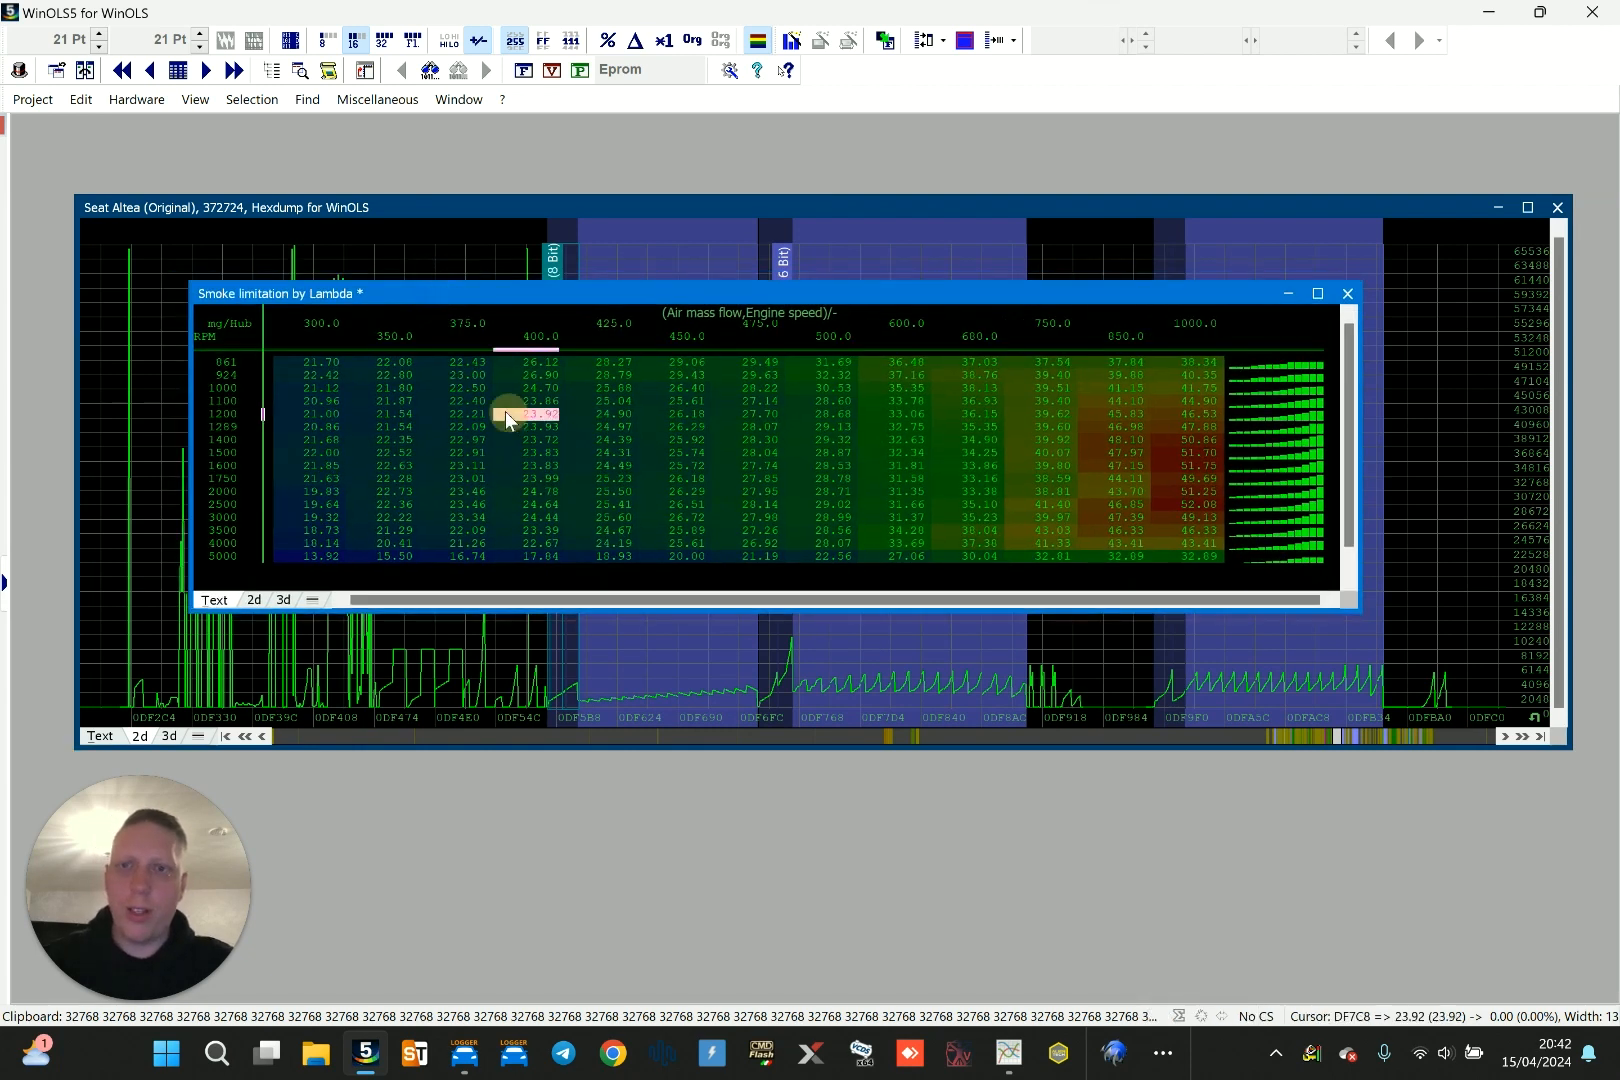
{"action": "left_click", "coordinate": [680, 452]}
{"action": "double_click", "coordinate": [799, 463]}
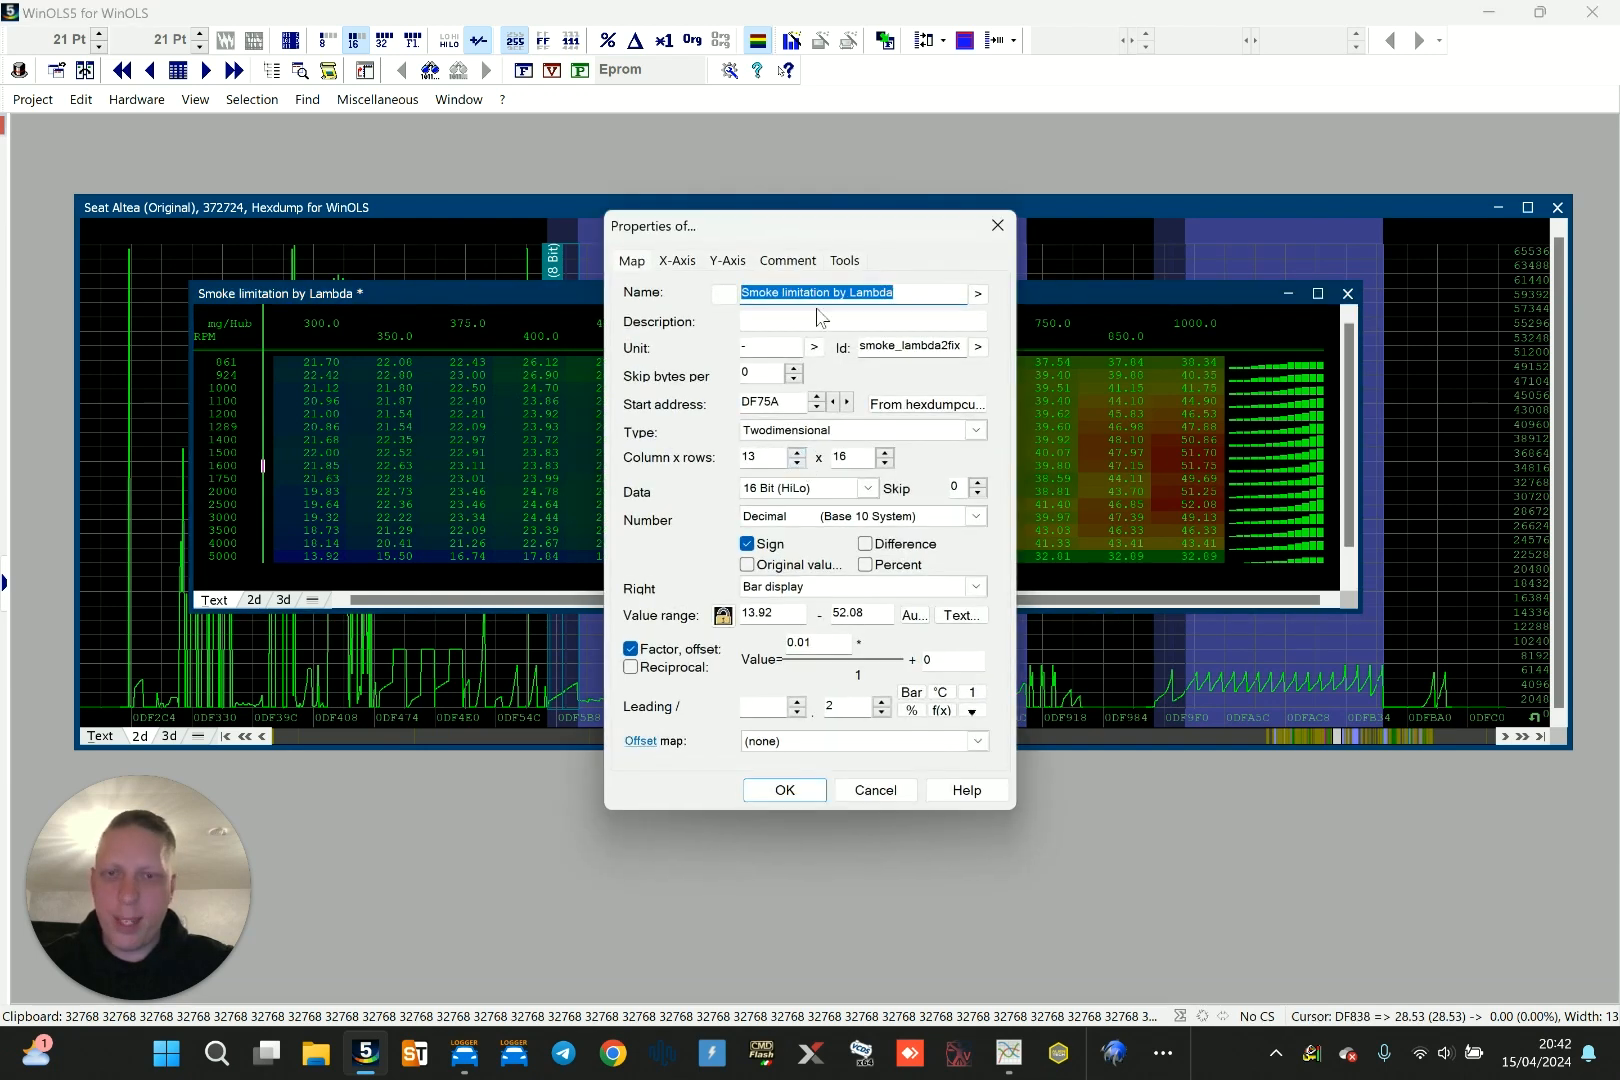
{"action": "left_click", "coordinate": [904, 291]}
{"action": "double_click", "coordinate": [870, 292]}
{"action": "type", "text": "M"}
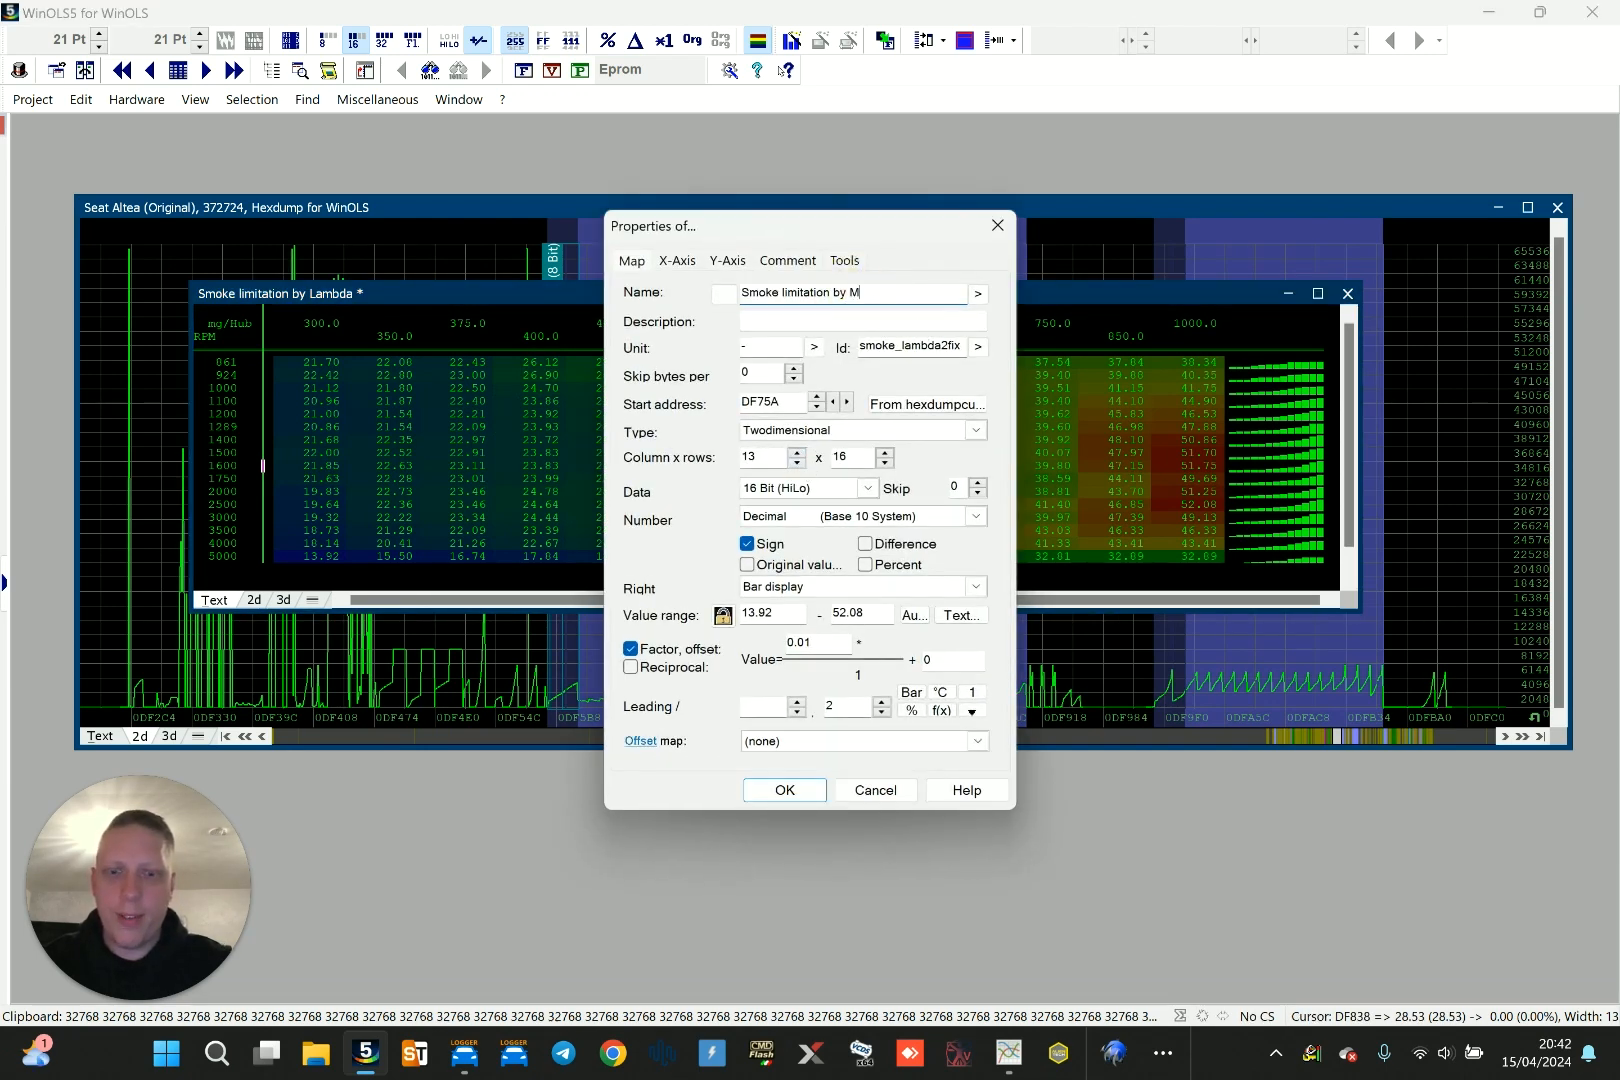
{"action": "type", "text": "AF"}
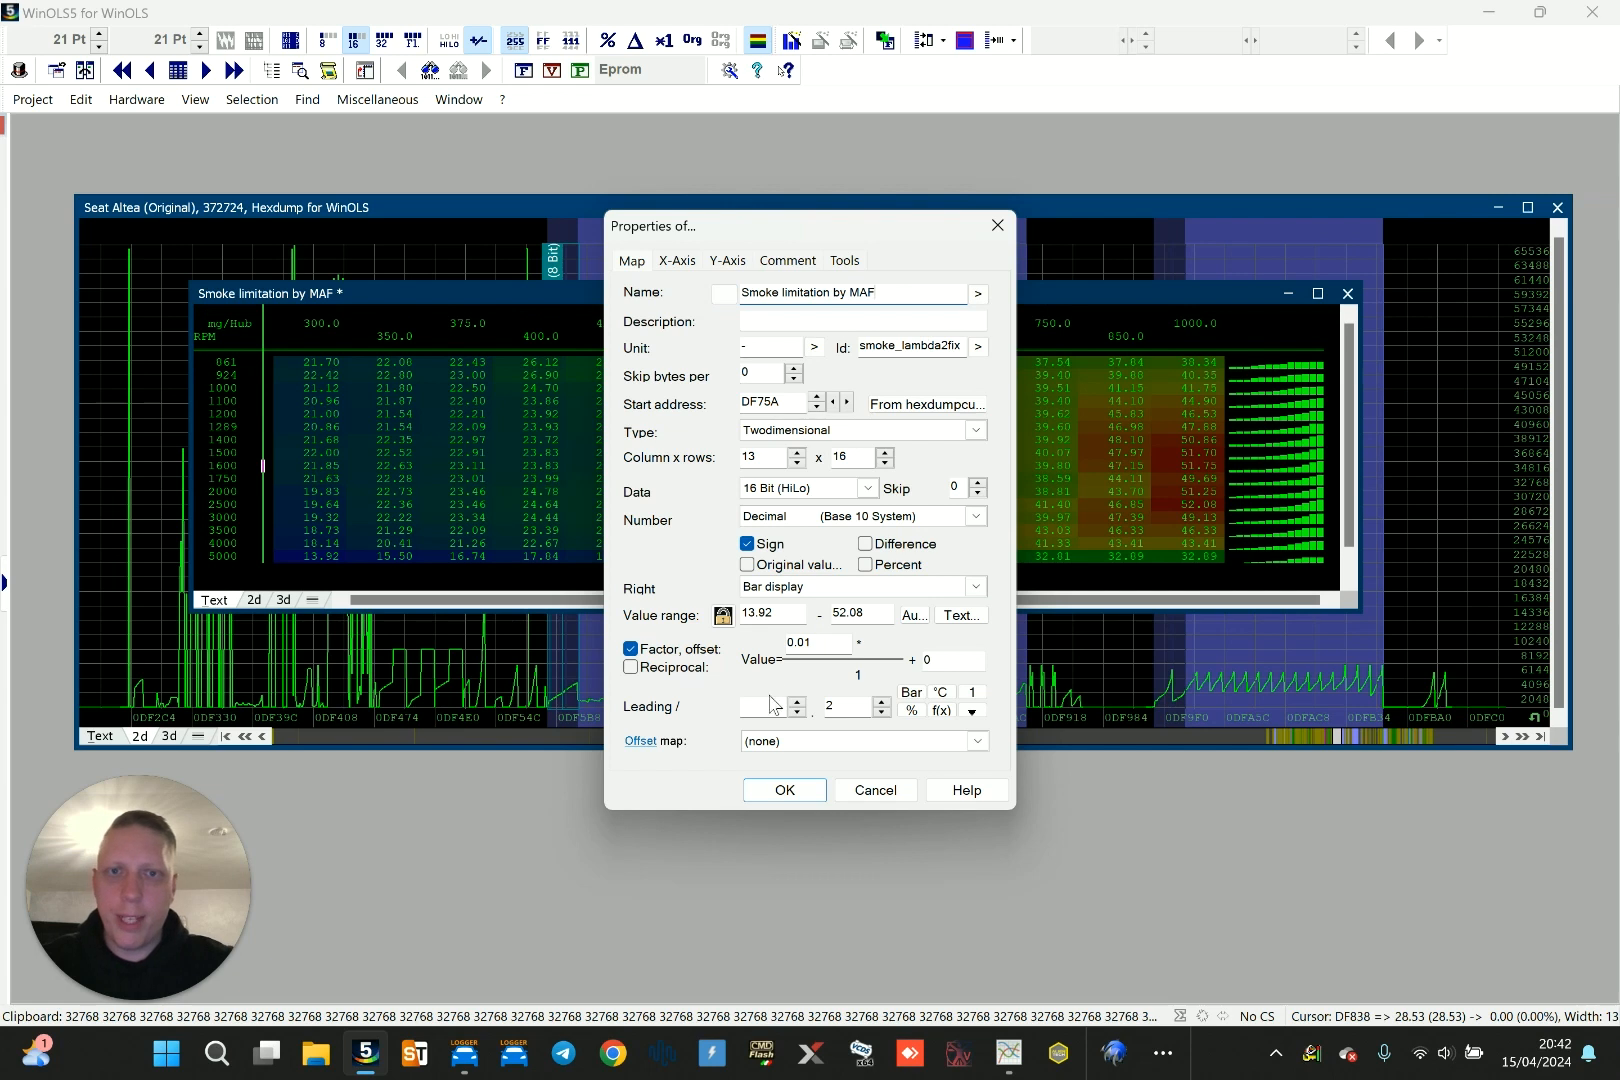
{"action": "left_click", "coordinate": [785, 789]}
{"action": "left_click", "coordinate": [817, 505]}
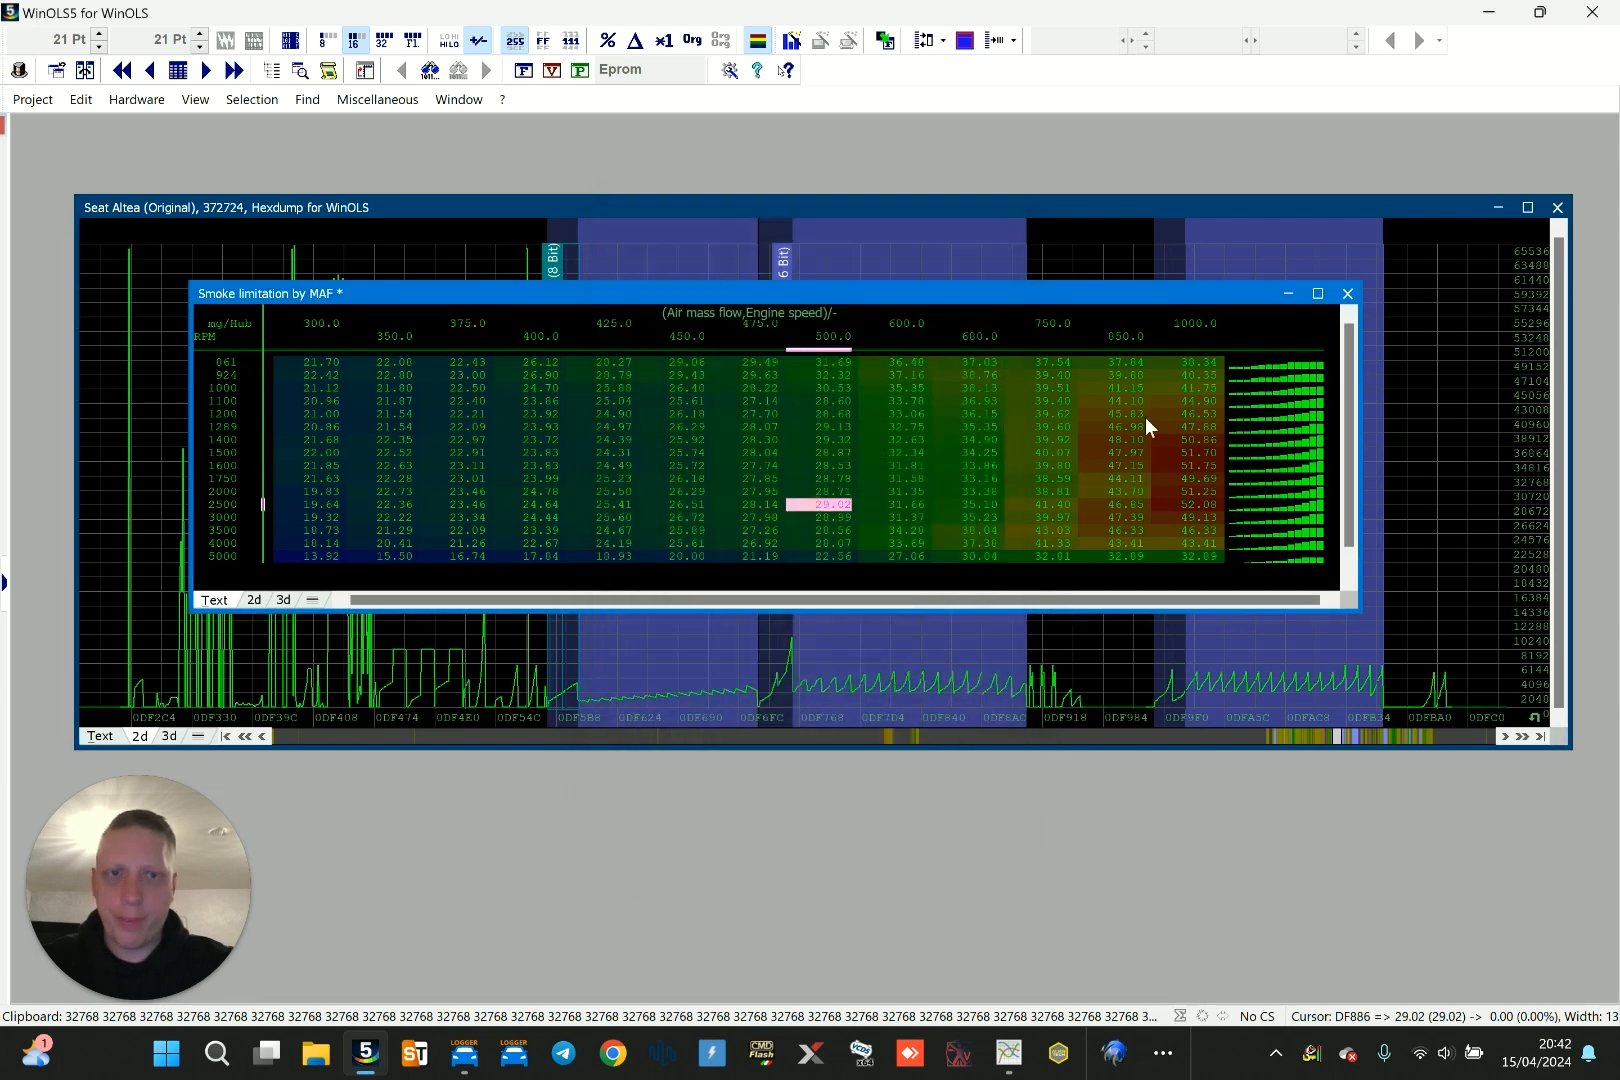
Check the X-axis properties of the Smoke limitation by MAF map and close them without changes
{"action": "double_click", "coordinate": [1180, 322]}
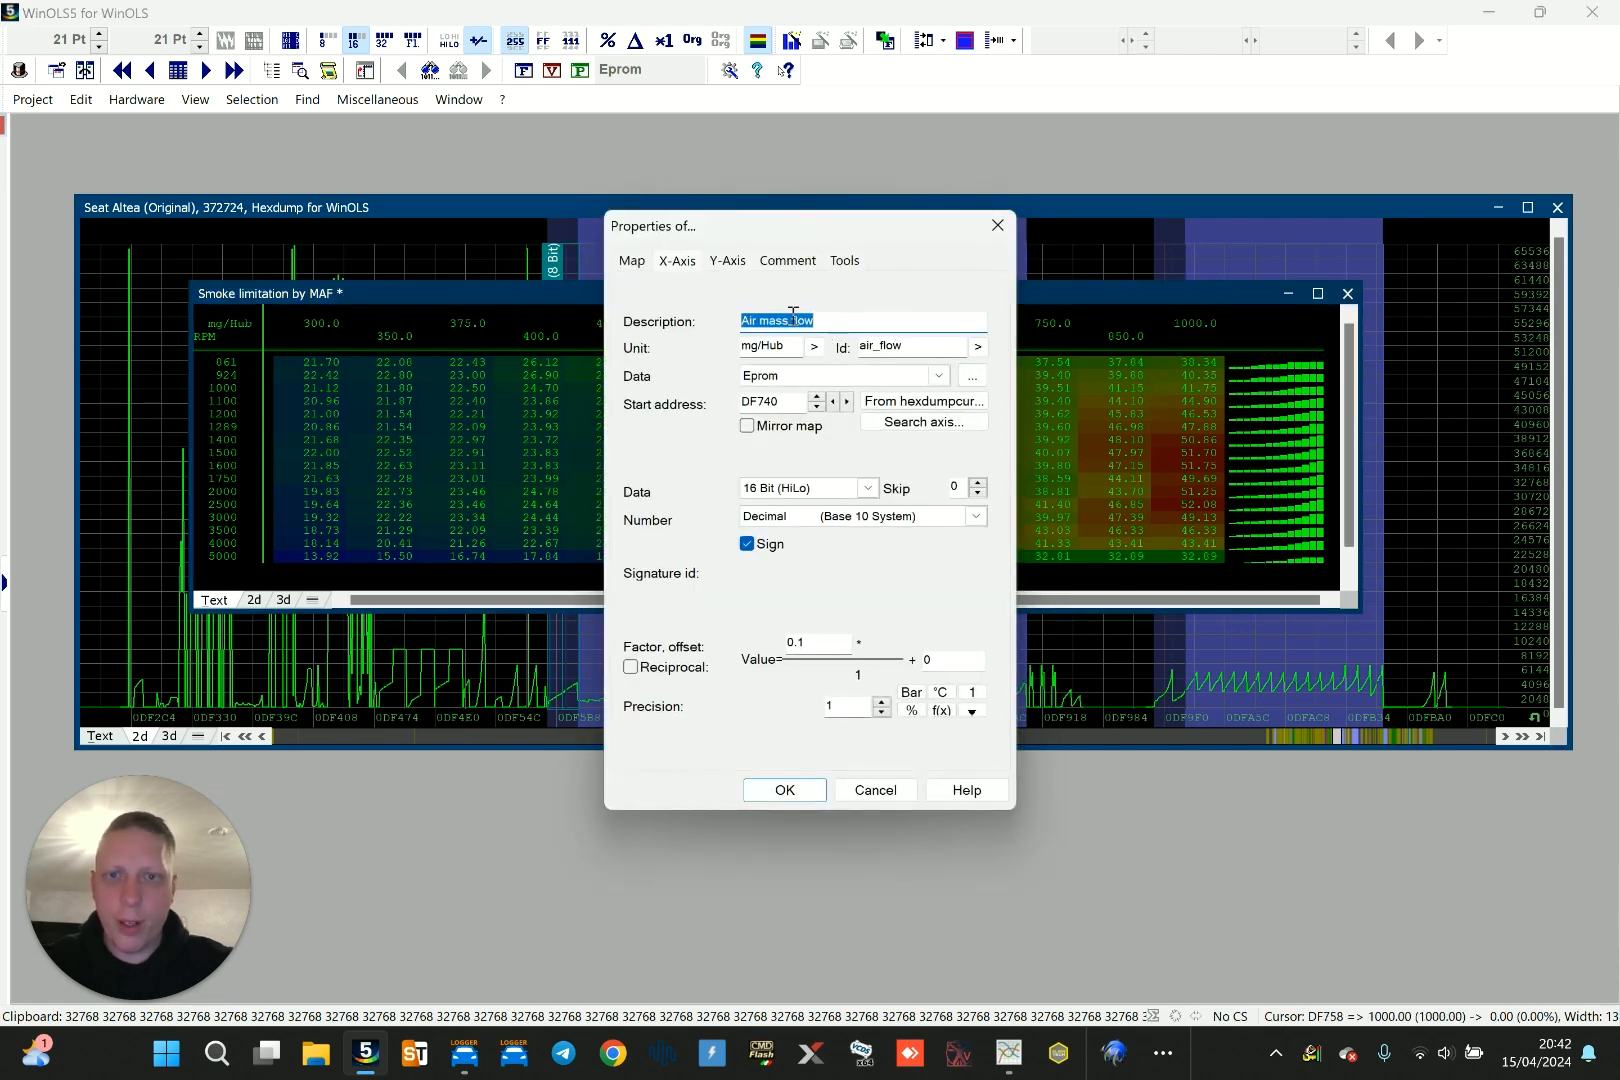
{"action": "left_click", "coordinate": [828, 321]}
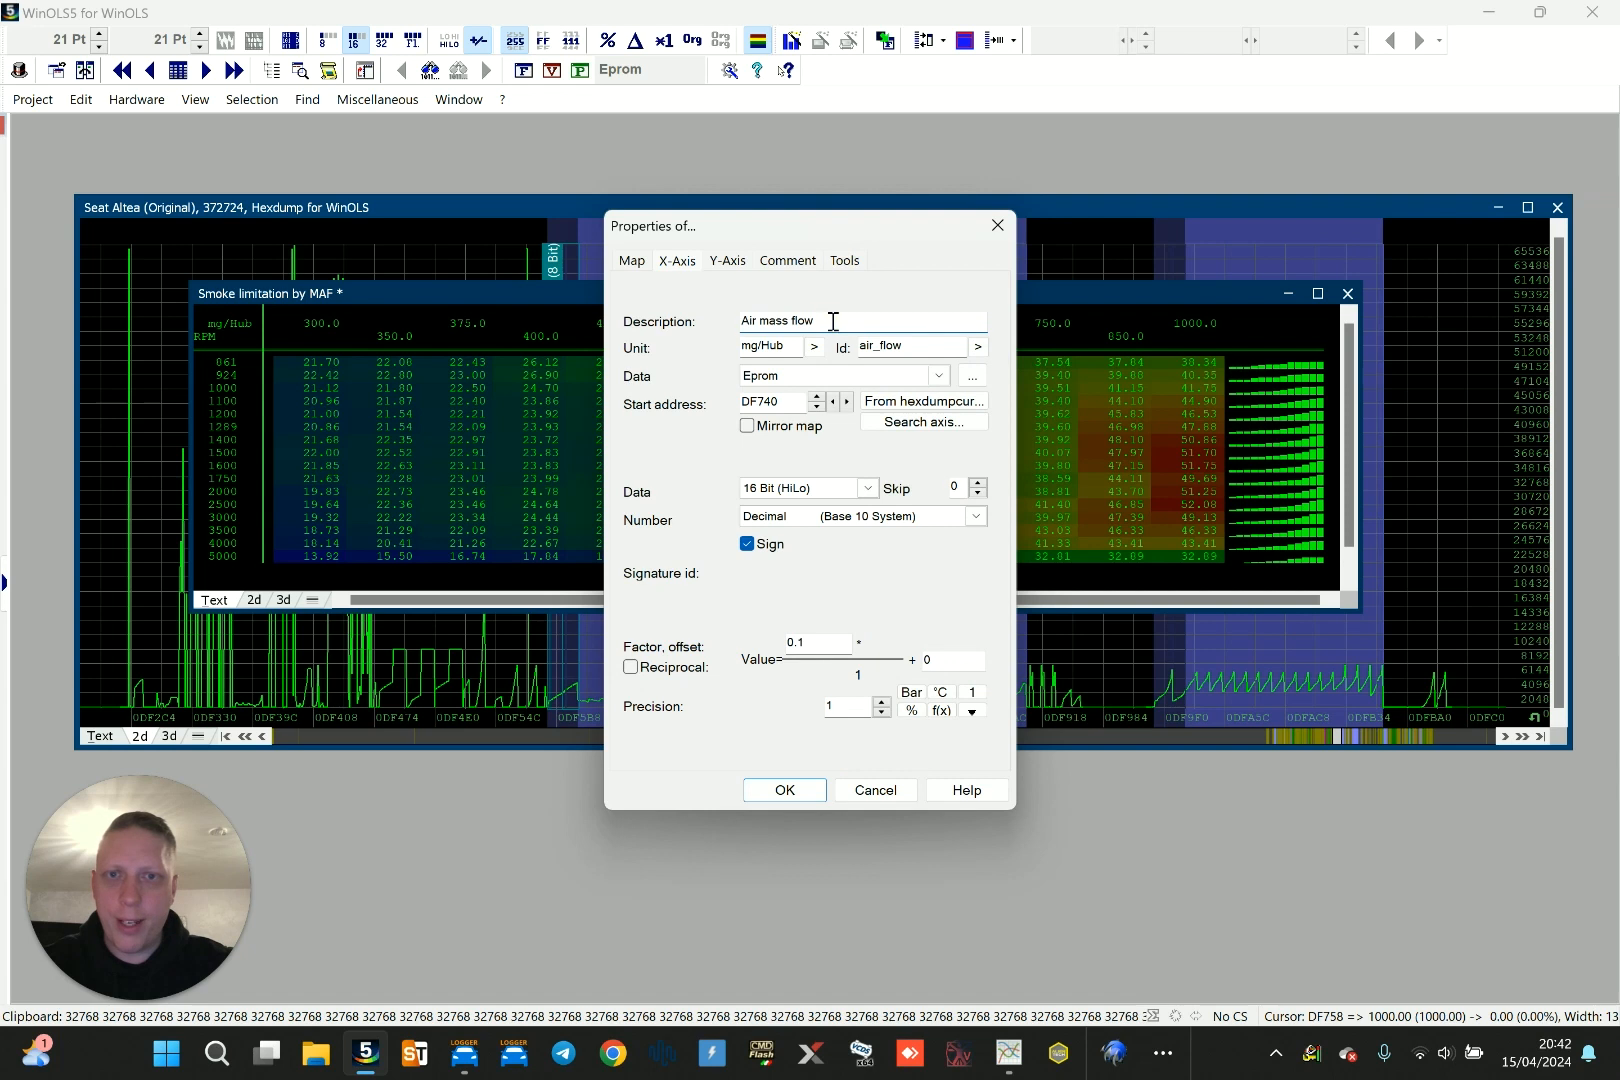
{"action": "left_click", "coordinate": [997, 226]}
{"action": "left_click", "coordinate": [1045, 429]}
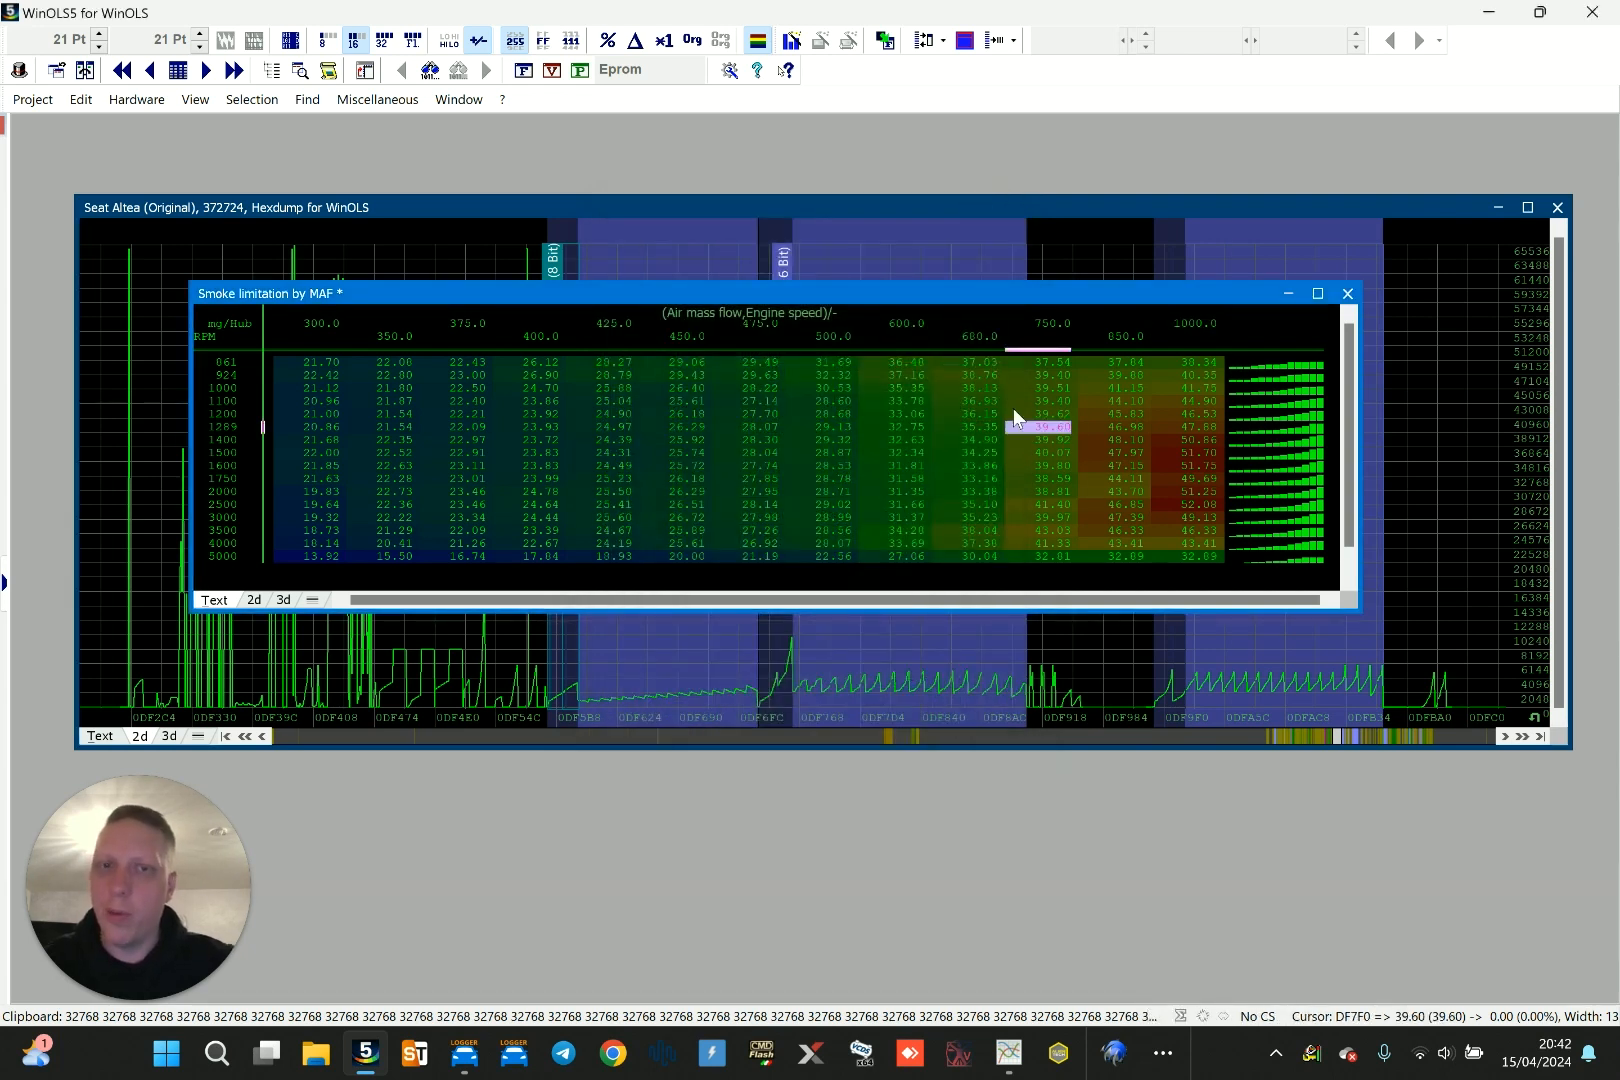
Save the changes to the Smoke limitation by MAF map and move its window higher in the workspace
{"action": "left_click_drag", "start_coordinate": [1050, 291], "coordinate": [1022, 263]}
{"action": "left_click", "coordinate": [1060, 356]}
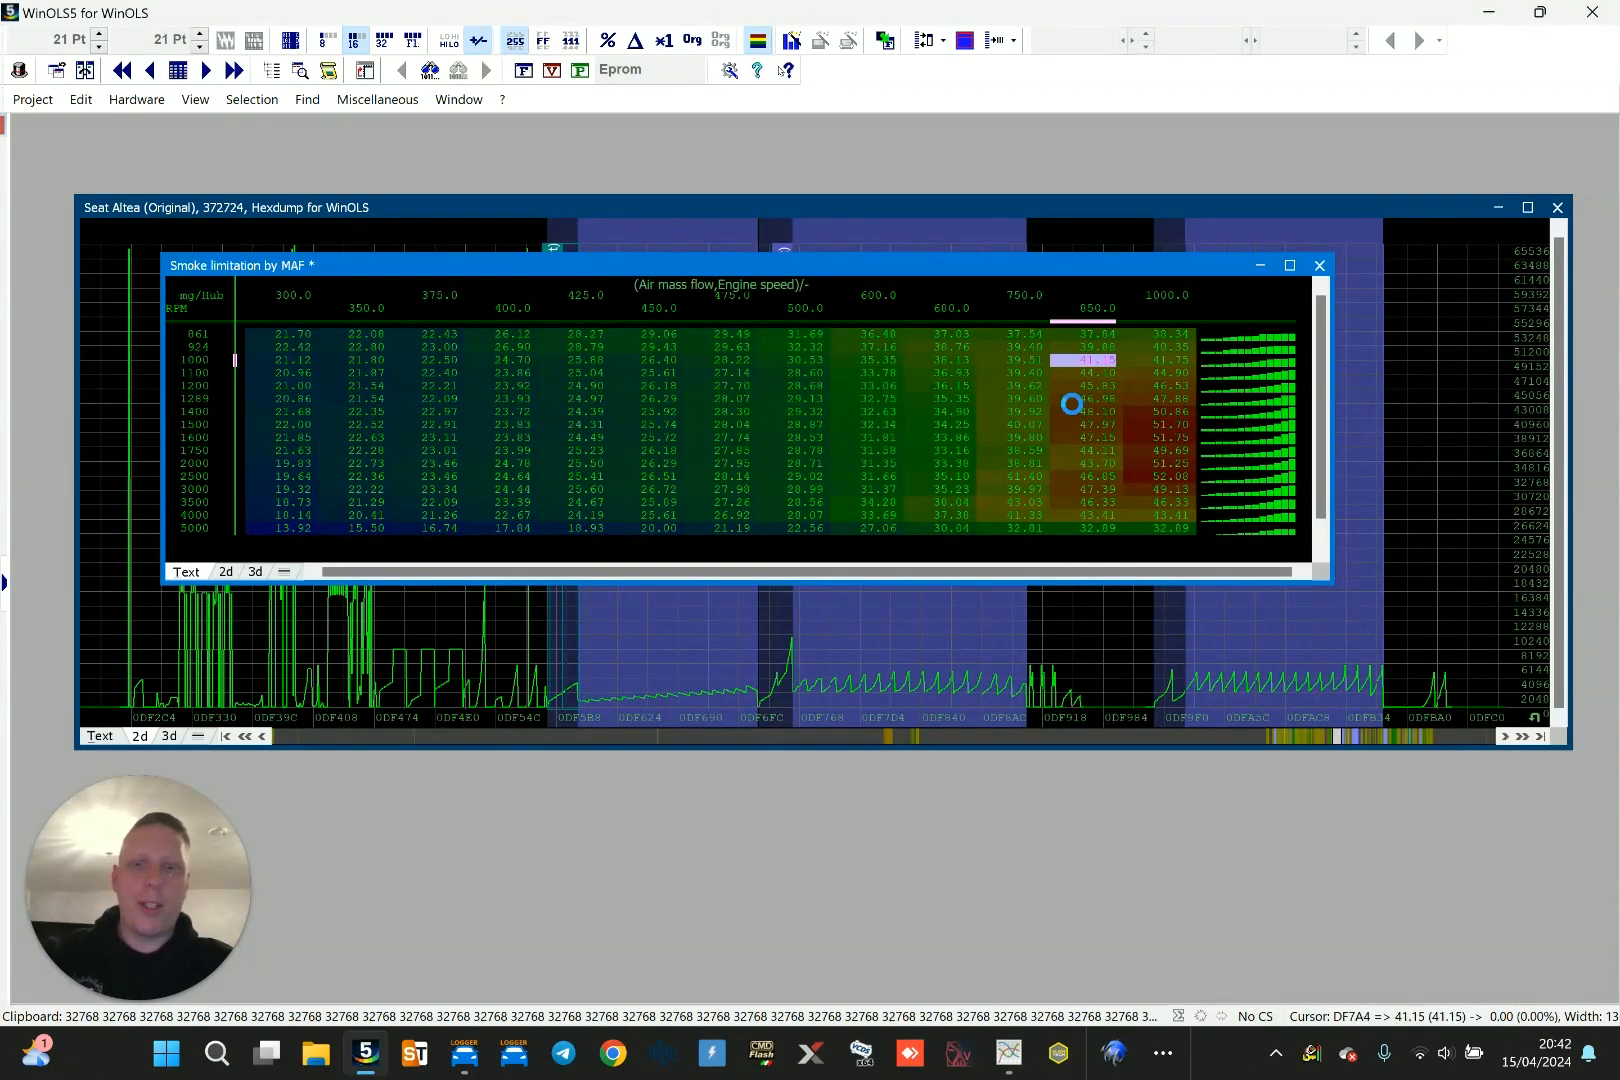
{"action": "left_click", "coordinate": [734, 430]}
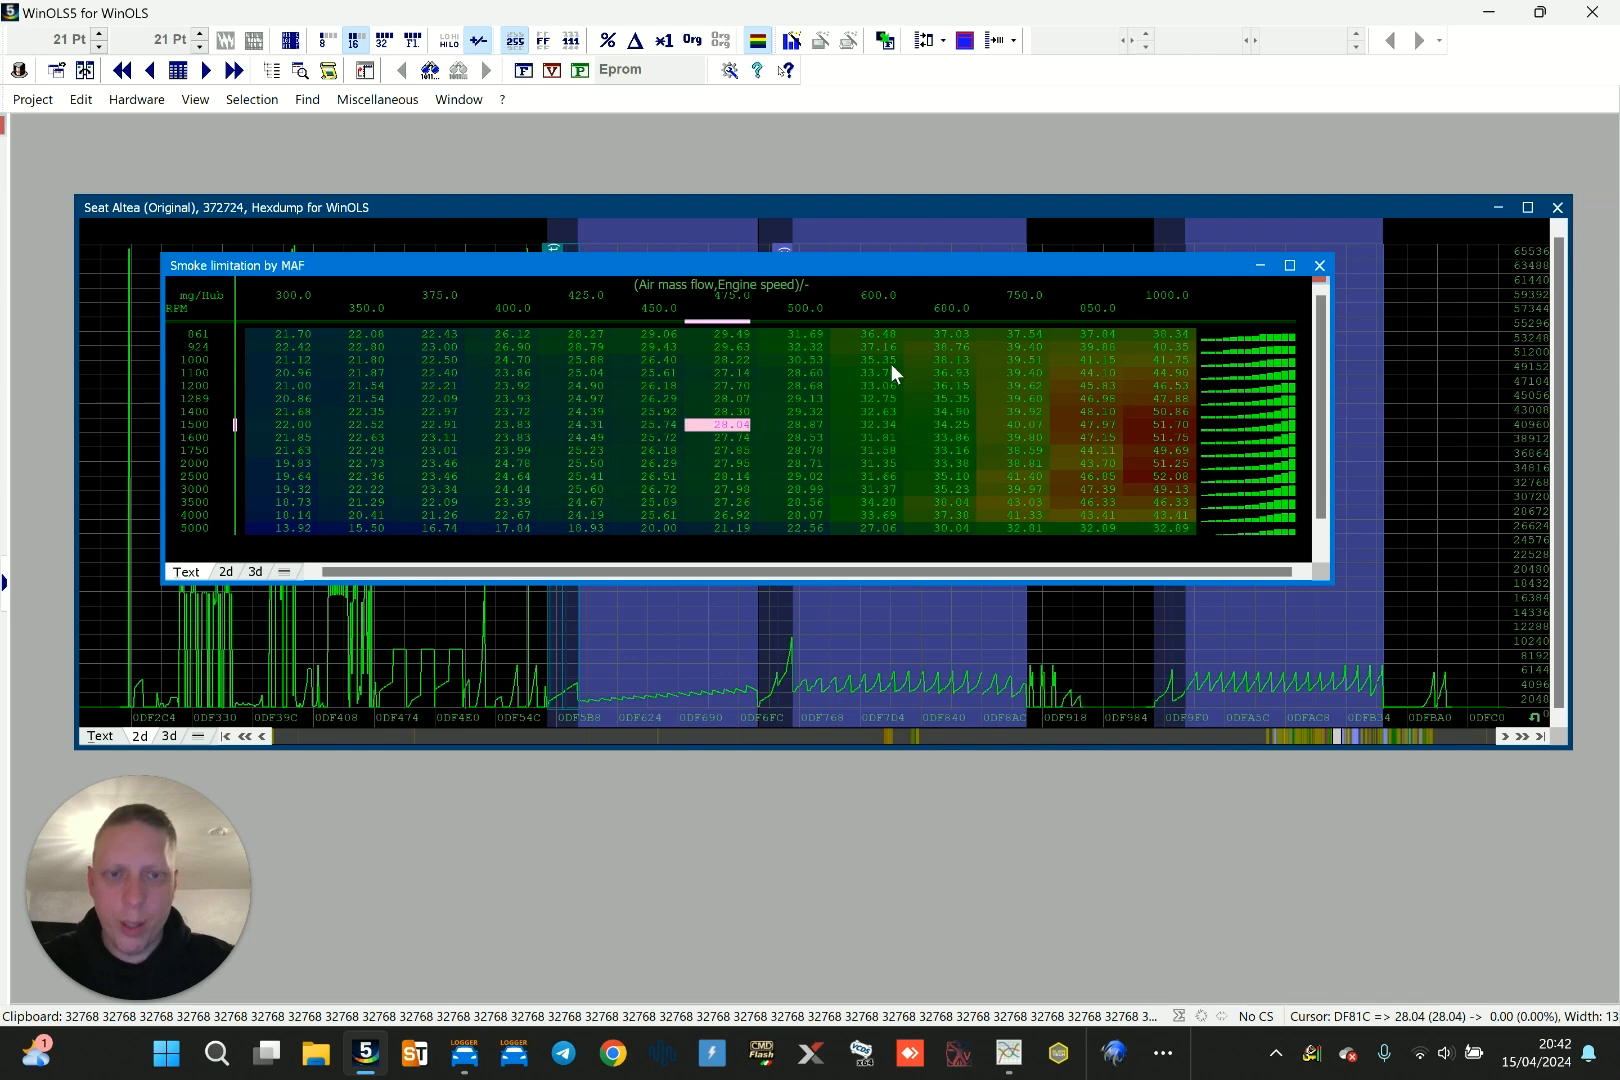
{"action": "left_click_drag", "start_coordinate": [1011, 262], "coordinate": [999, 218]}
{"action": "left_click", "coordinate": [998, 302]}
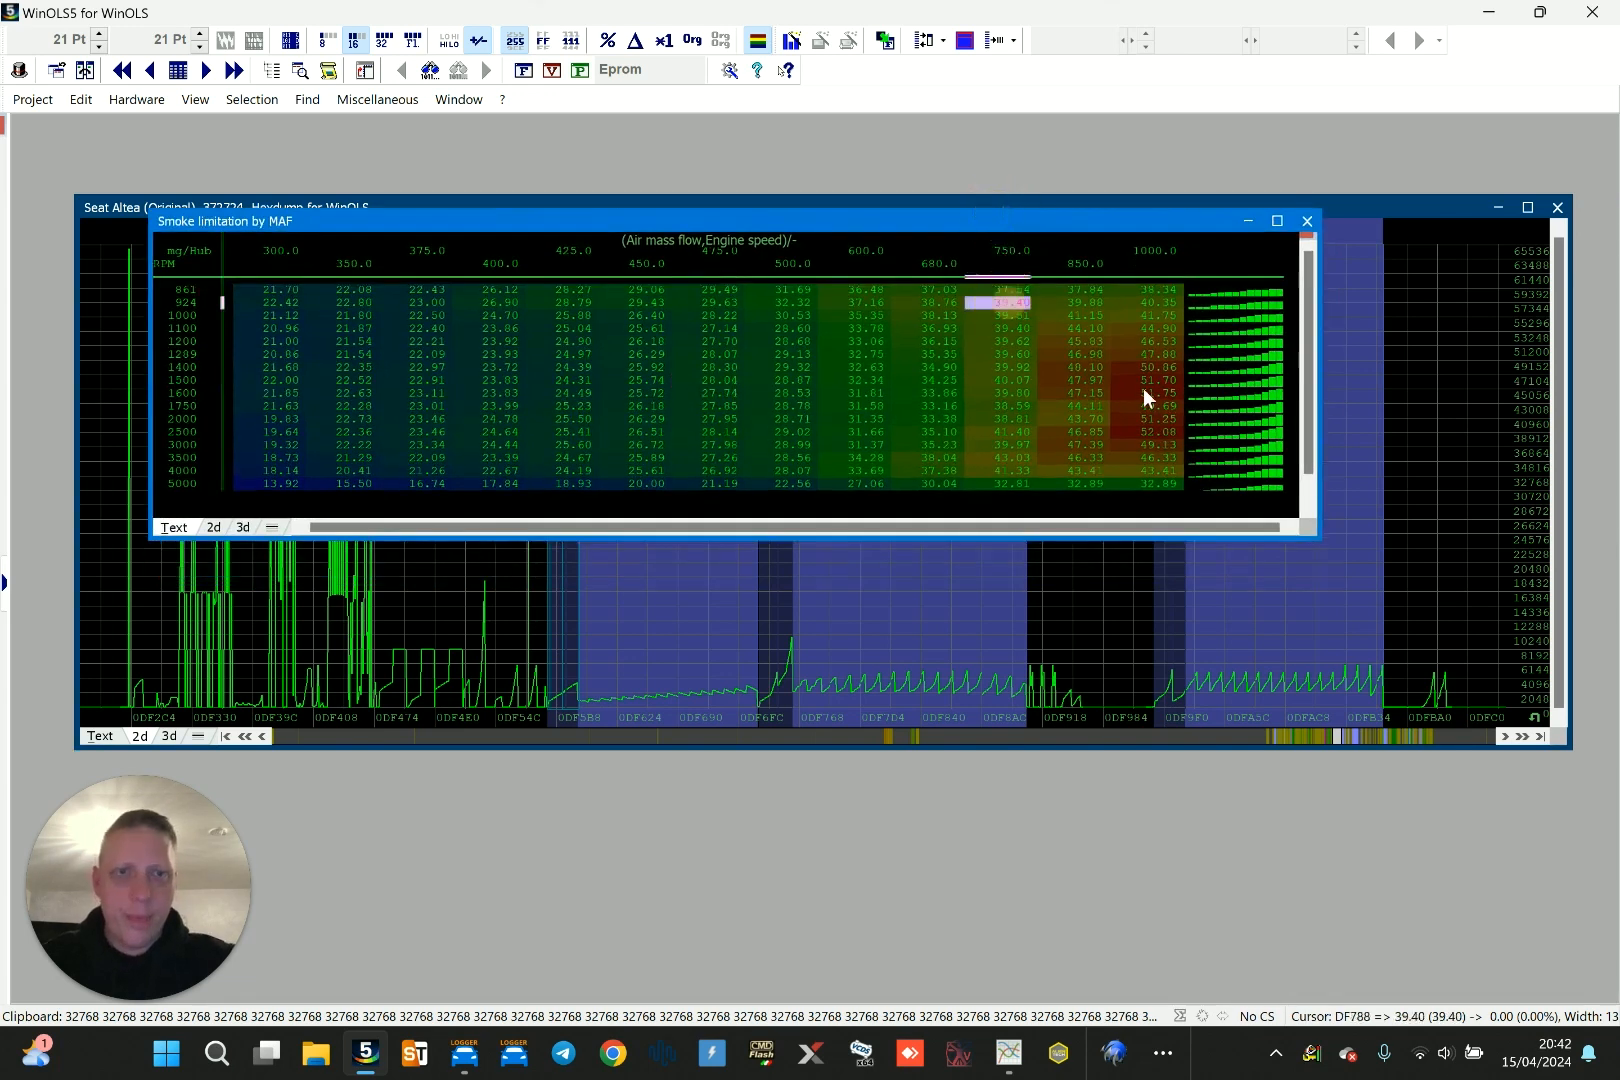
Open the Smoke limitation by MAP map and shorten the hexdump window so the map fits below it
{"action": "double_click", "coordinate": [1314, 613]}
{"action": "left_click_drag", "start_coordinate": [1006, 288], "coordinate": [1012, 462]}
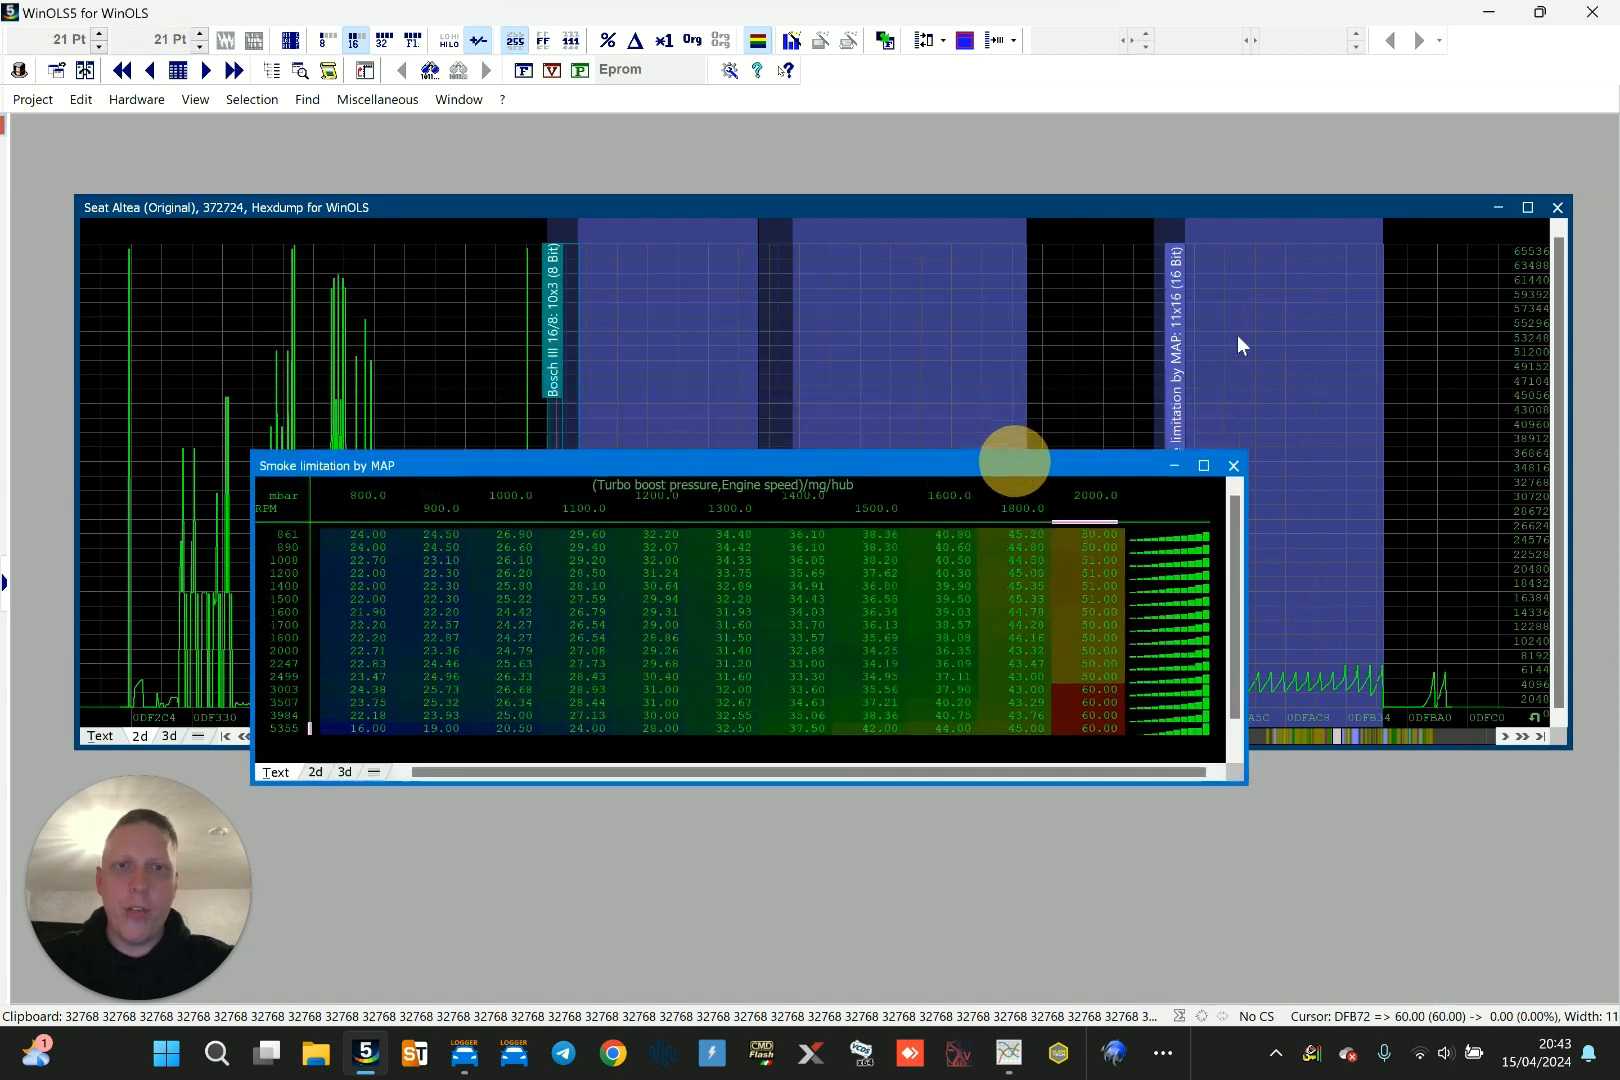
{"action": "left_click", "coordinate": [1483, 210]}
{"action": "left_click_drag", "start_coordinate": [1104, 209], "coordinate": [1083, 159]}
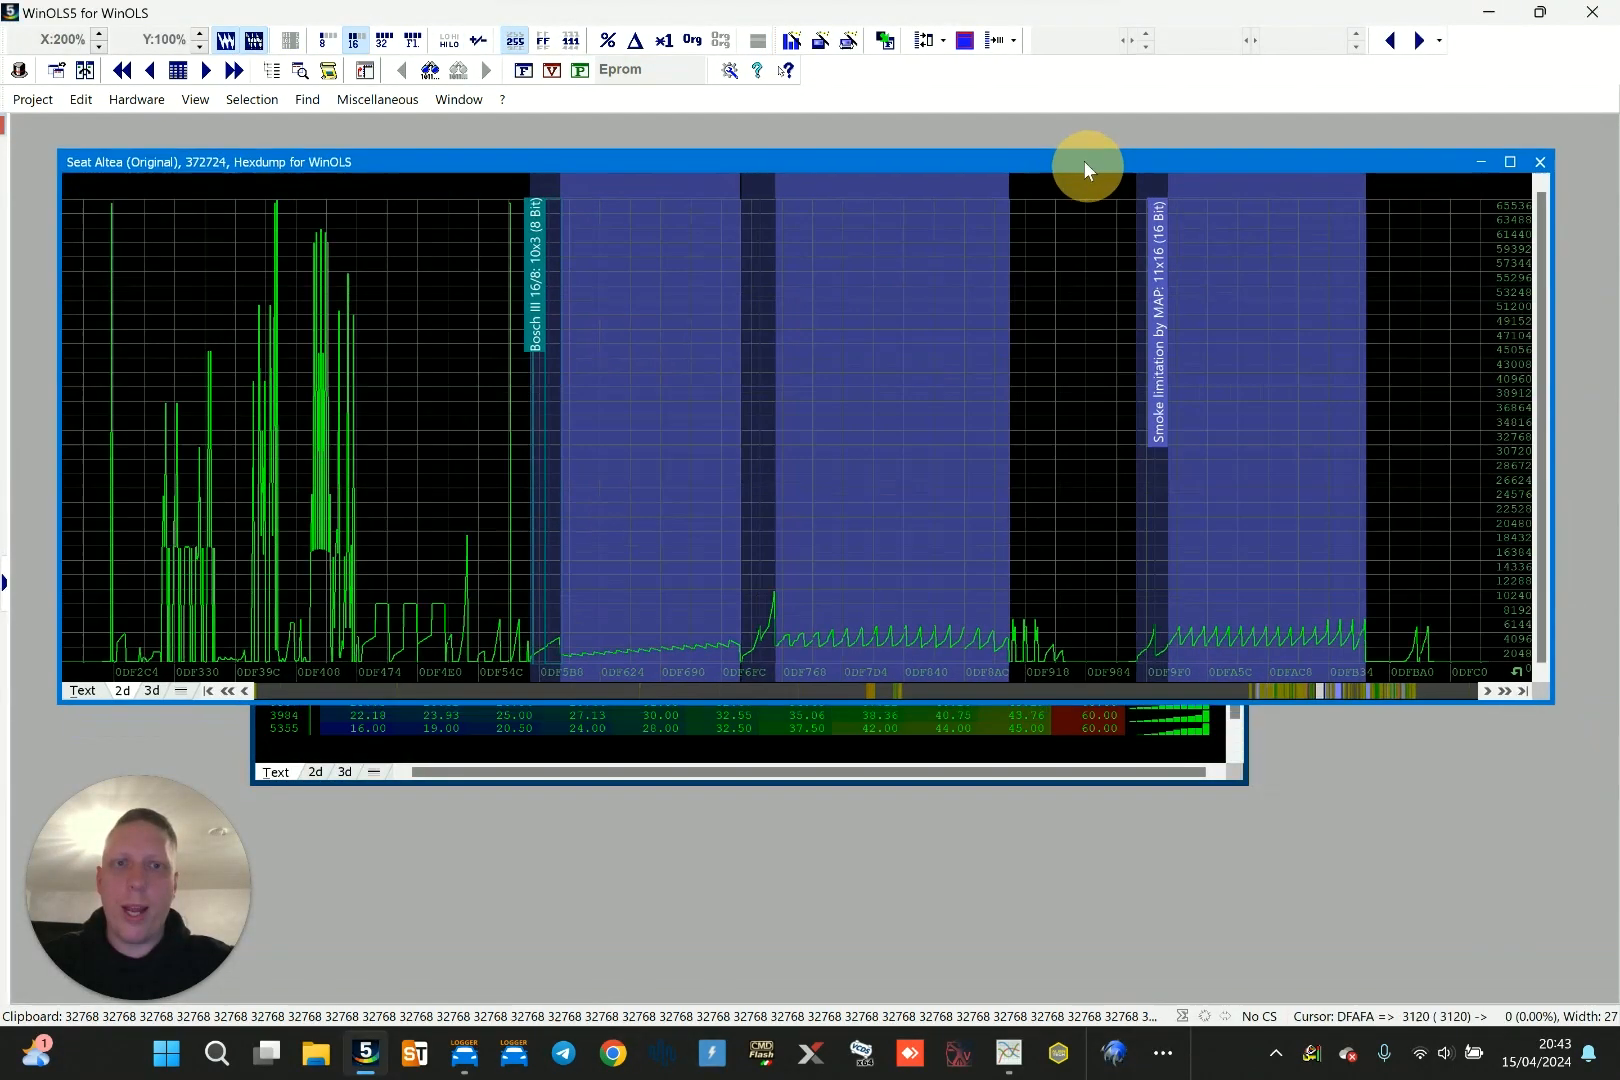
{"action": "left_click_drag", "start_coordinate": [1547, 686], "coordinate": [1552, 474]}
{"action": "left_click", "coordinate": [1131, 628]}
{"action": "left_click_drag", "start_coordinate": [1050, 466], "coordinate": [1048, 676]}
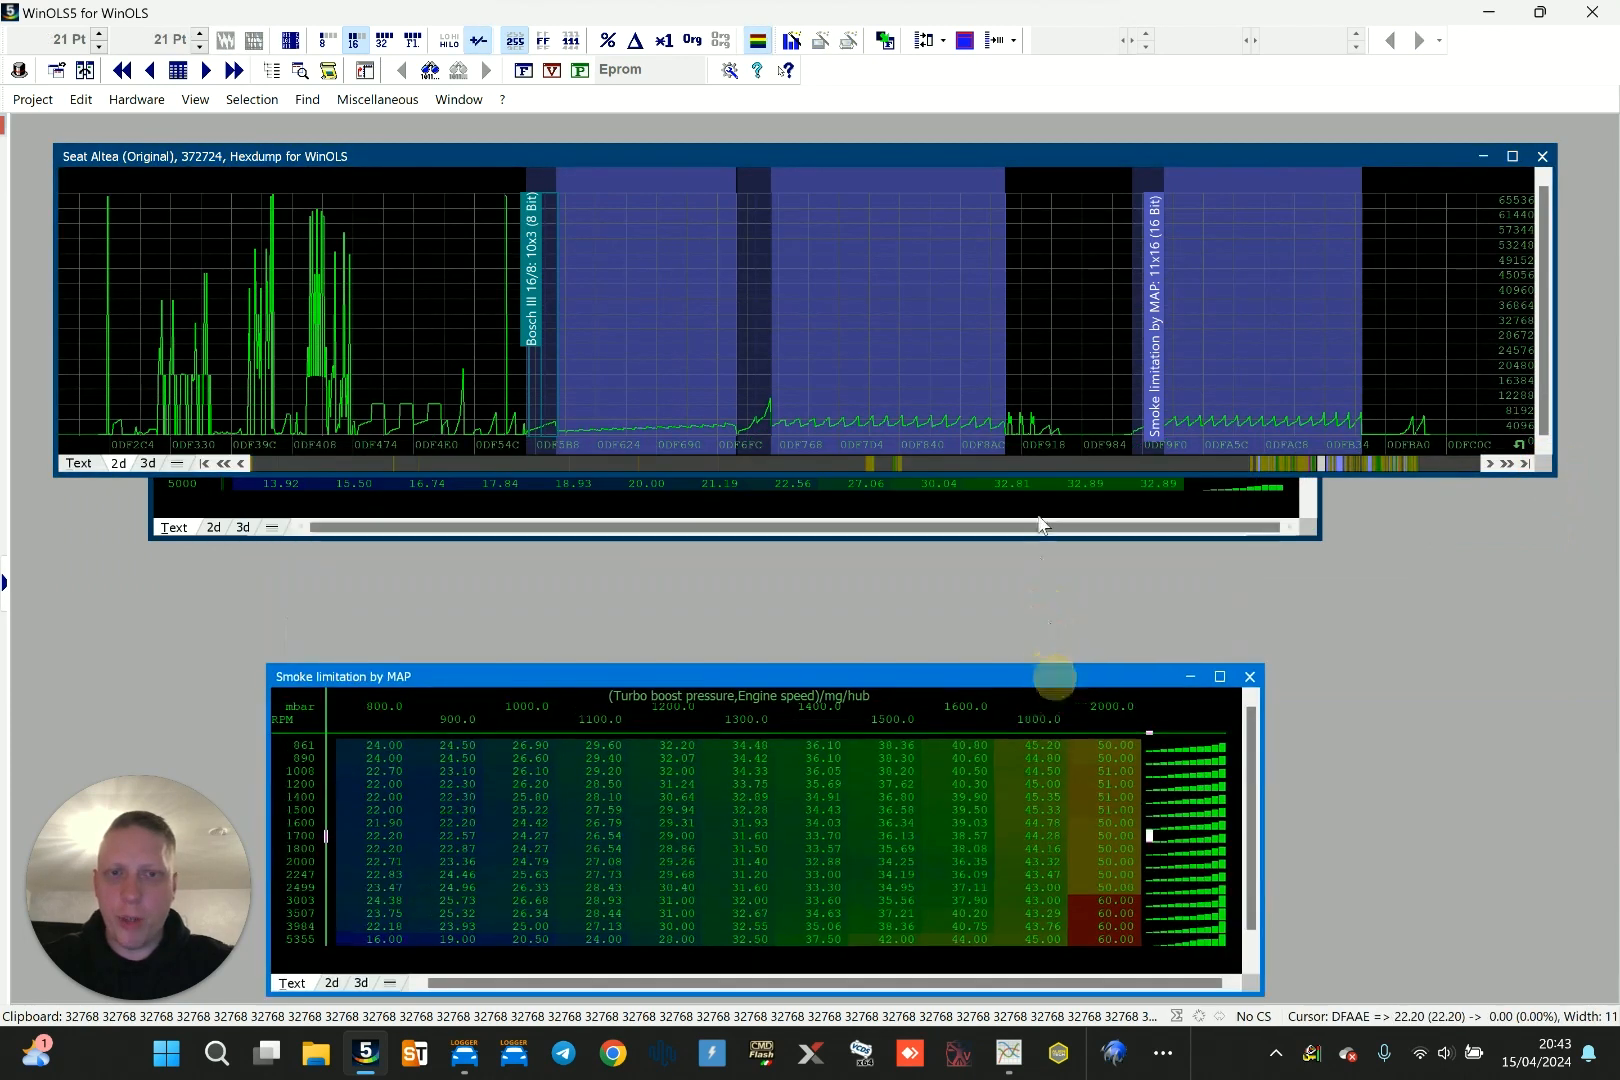
Bring the Smoke limitation by MAF map forward and arrange it above the Smoke limitation by MAP map
{"action": "left_click", "coordinate": [1065, 483]}
{"action": "left_click", "coordinate": [1060, 289]}
{"action": "left_click_drag", "start_coordinate": [1053, 235], "coordinate": [1171, 272]}
{"action": "left_click_drag", "start_coordinate": [983, 683], "coordinate": [1023, 608]}
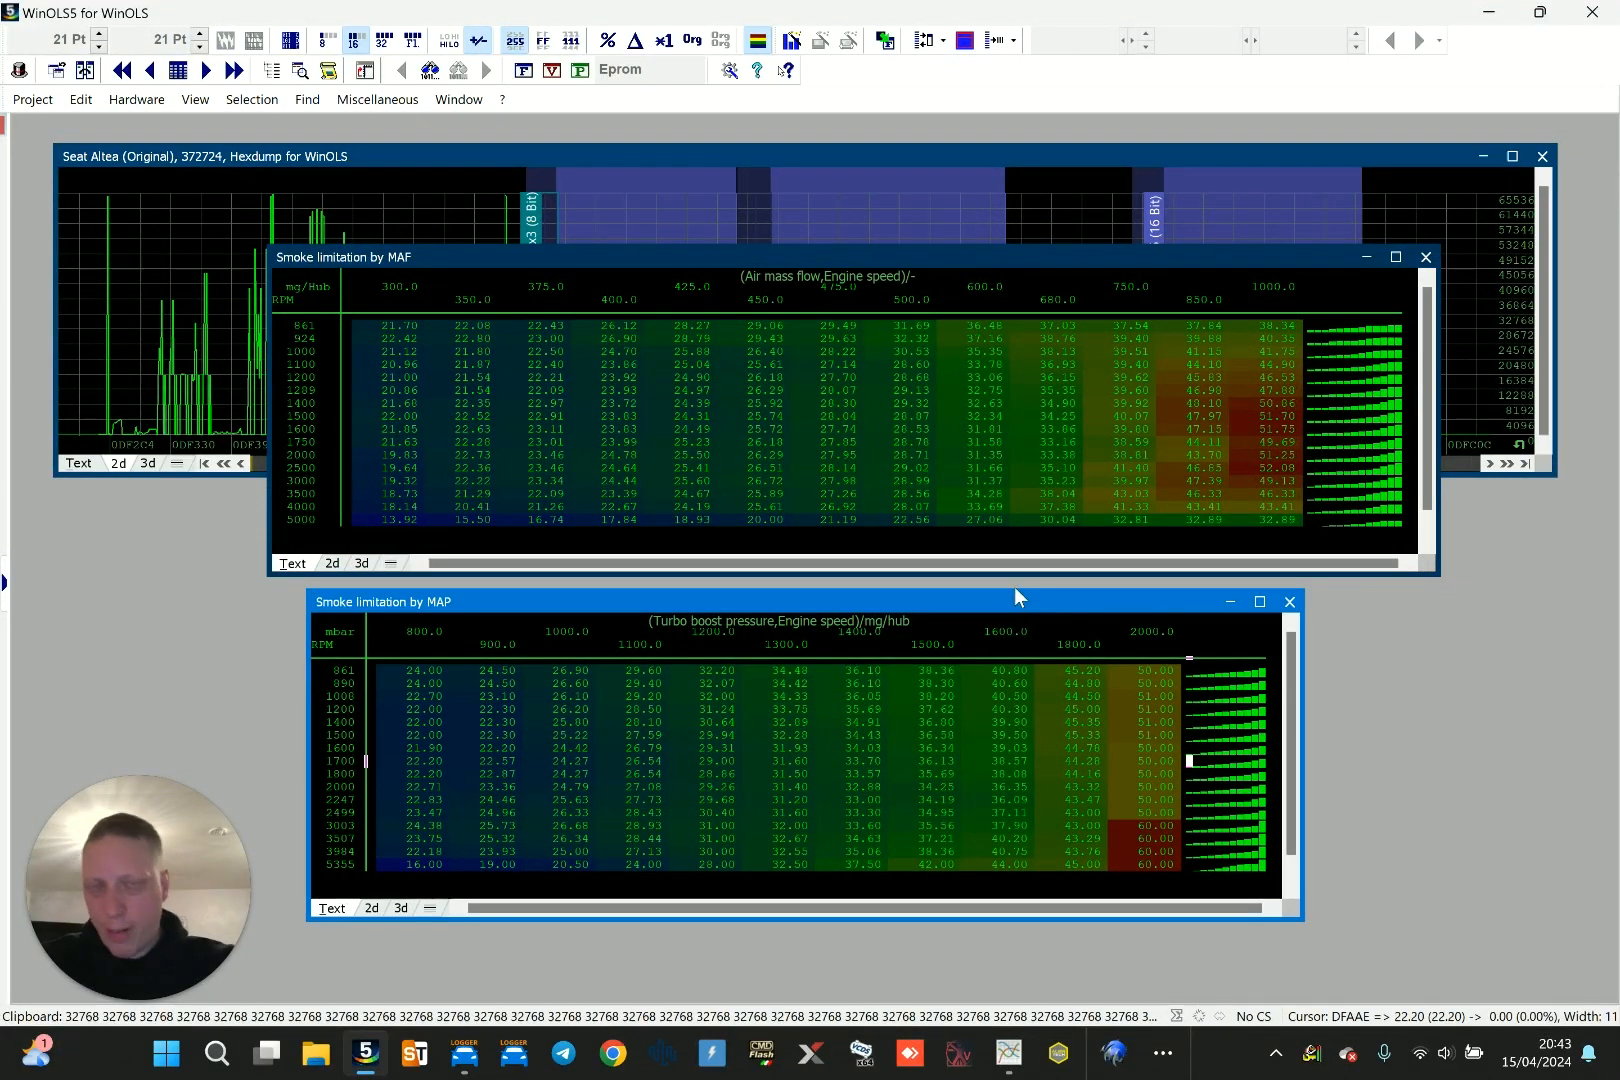
{"action": "left_click_drag", "start_coordinate": [1010, 598], "coordinate": [1014, 653]}
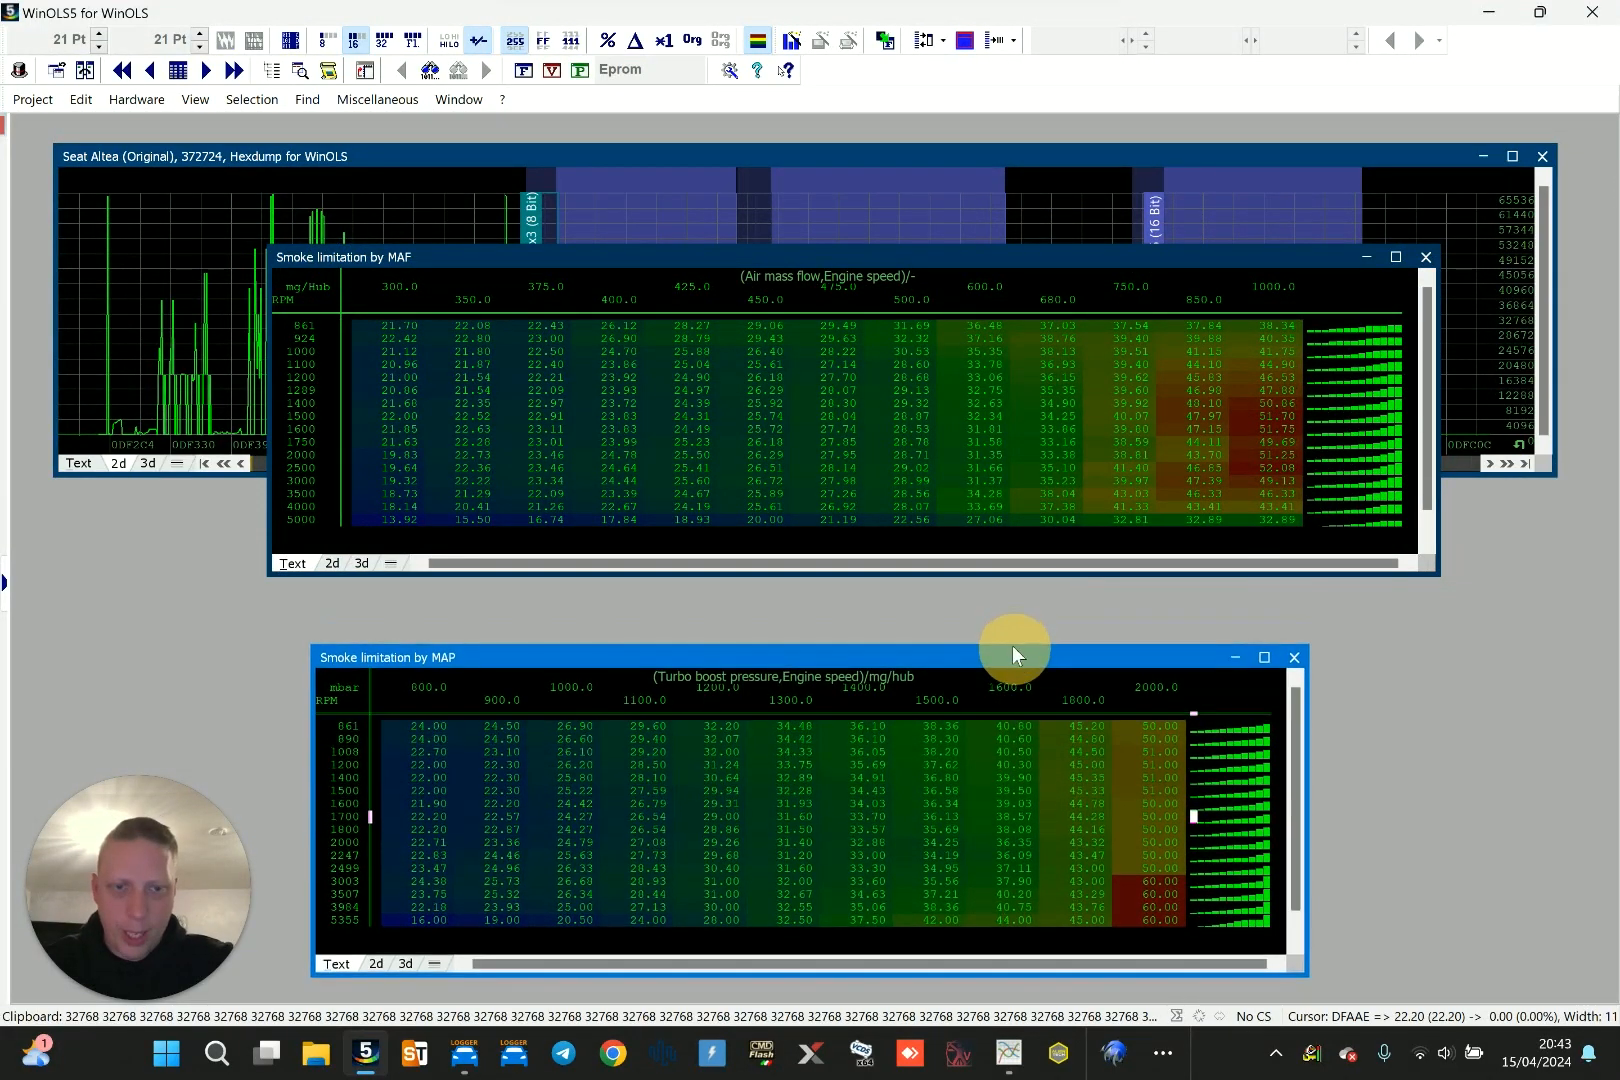
Locate the Smoke limitation by MAF map in the hexdump and restack both smoke limitation maps for comparison
{"action": "left_click_drag", "start_coordinate": [1042, 259], "coordinate": [969, 452]}
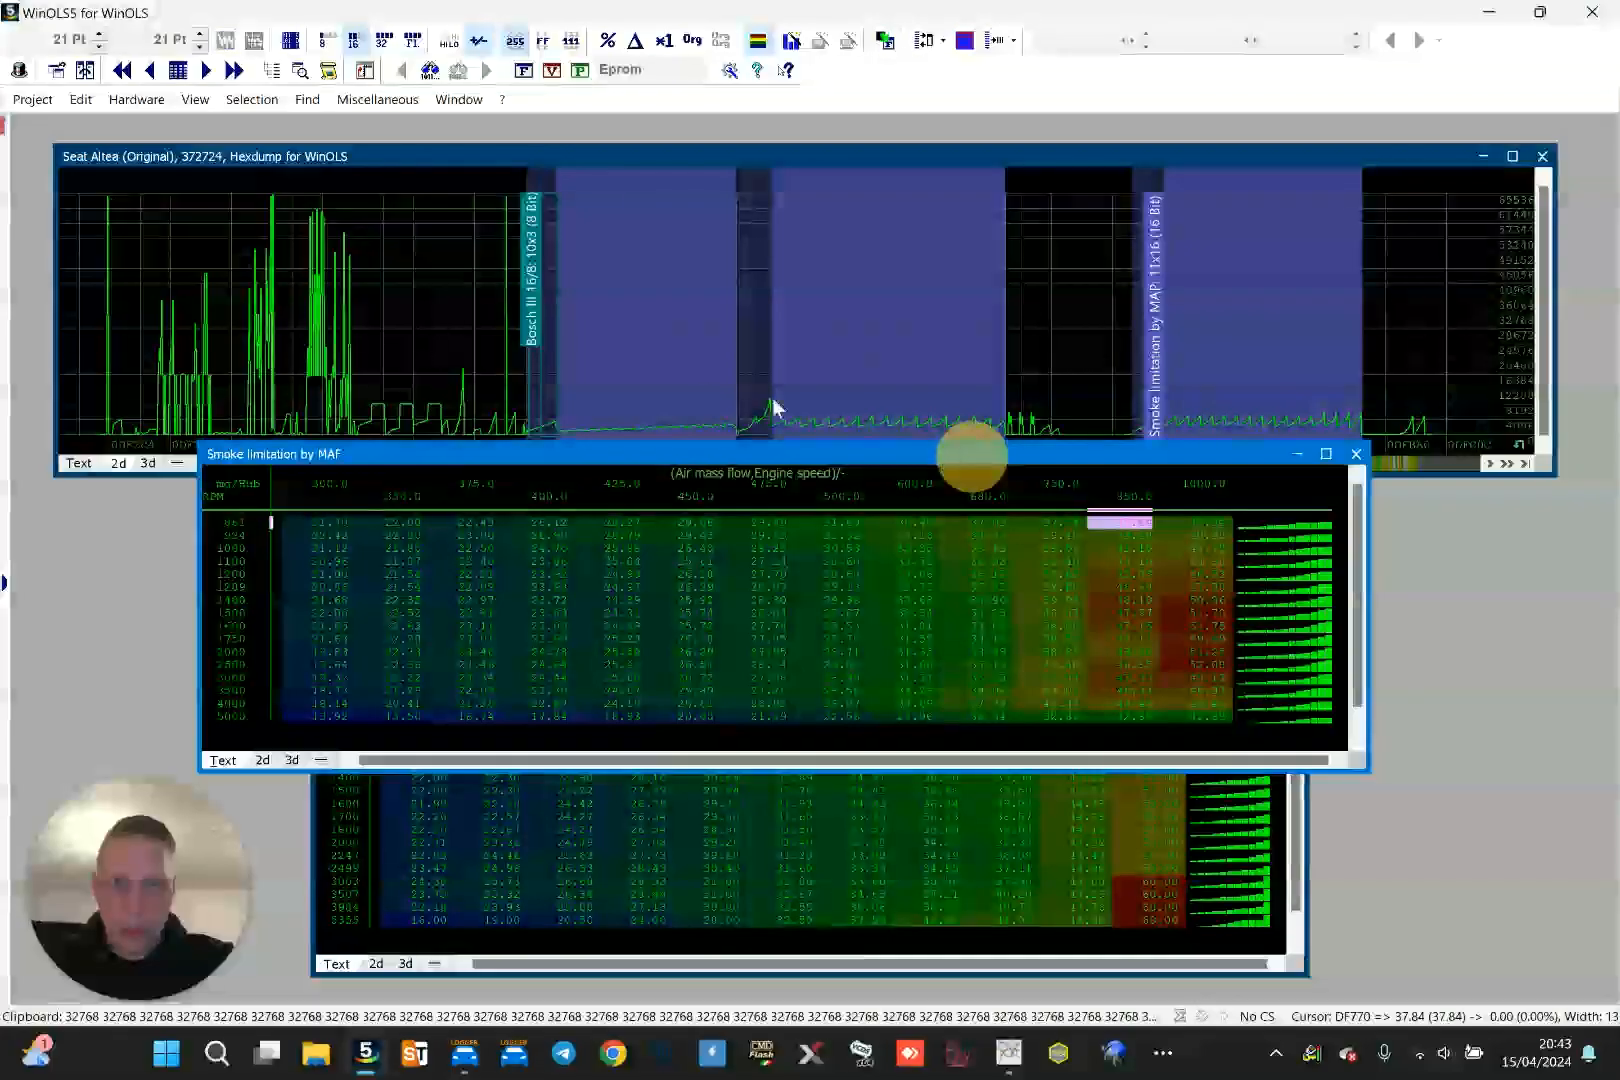
{"action": "left_click", "coordinate": [933, 390]}
{"action": "left_click", "coordinate": [950, 332]}
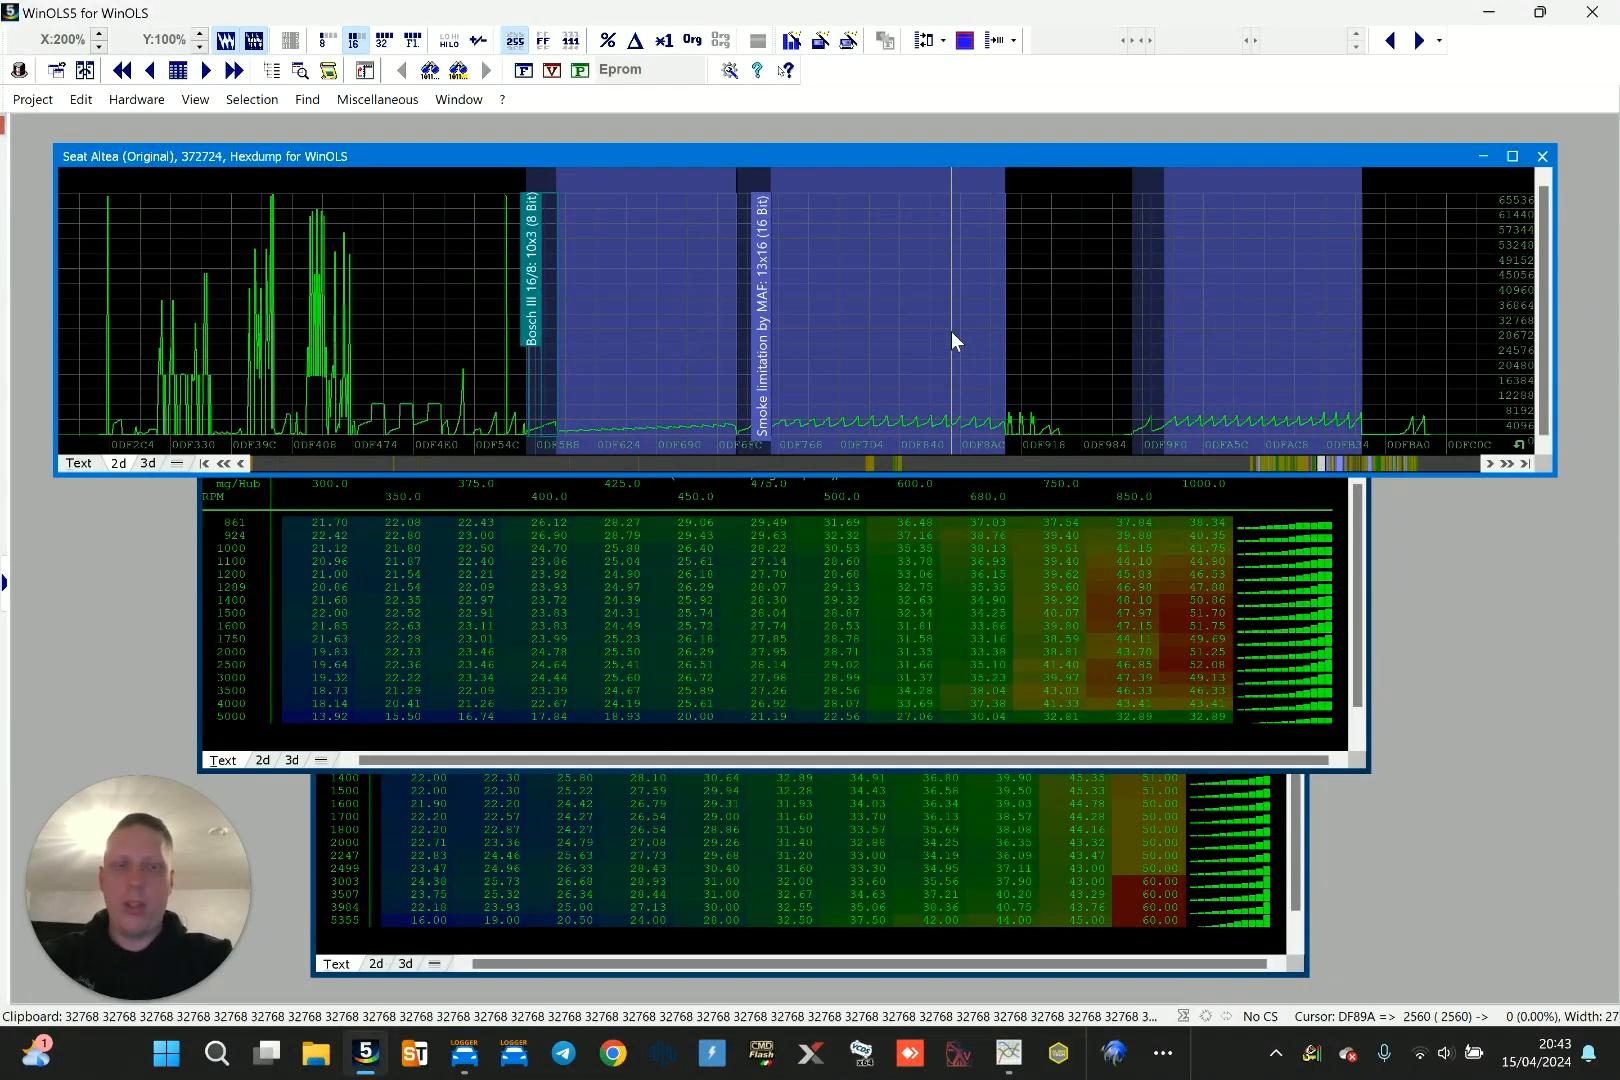
{"action": "left_click", "coordinate": [1212, 638]}
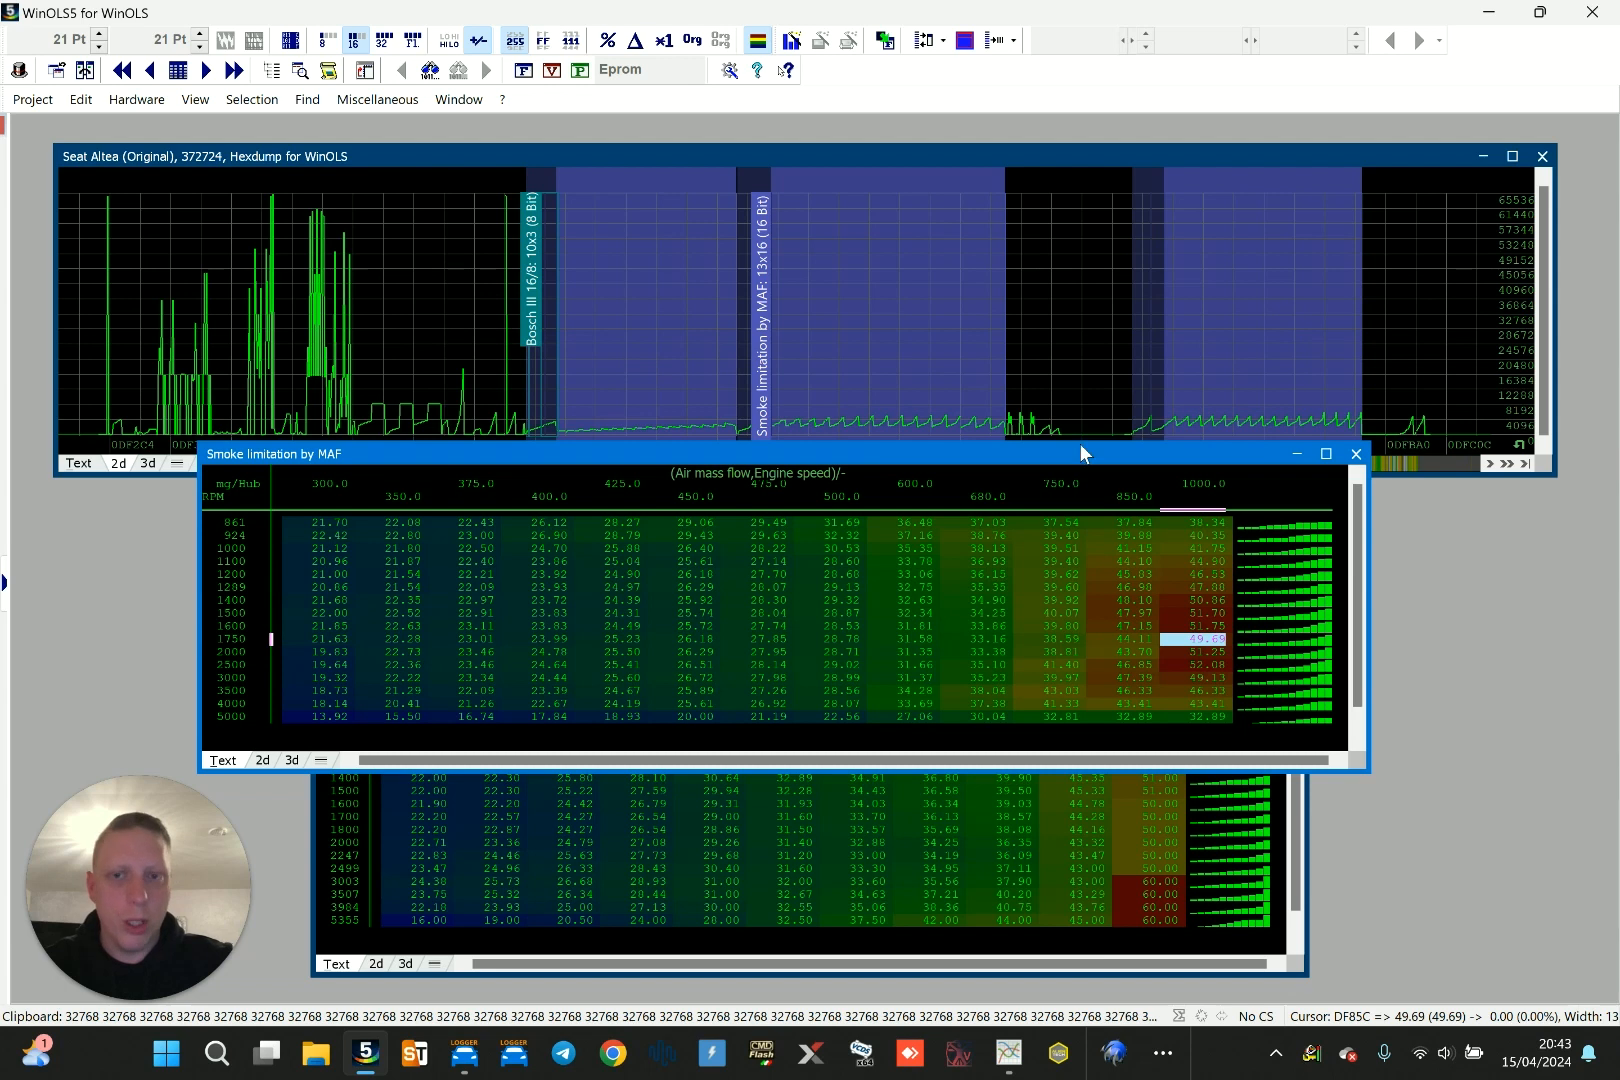
{"action": "left_click_drag", "start_coordinate": [1081, 453], "coordinate": [1088, 254]}
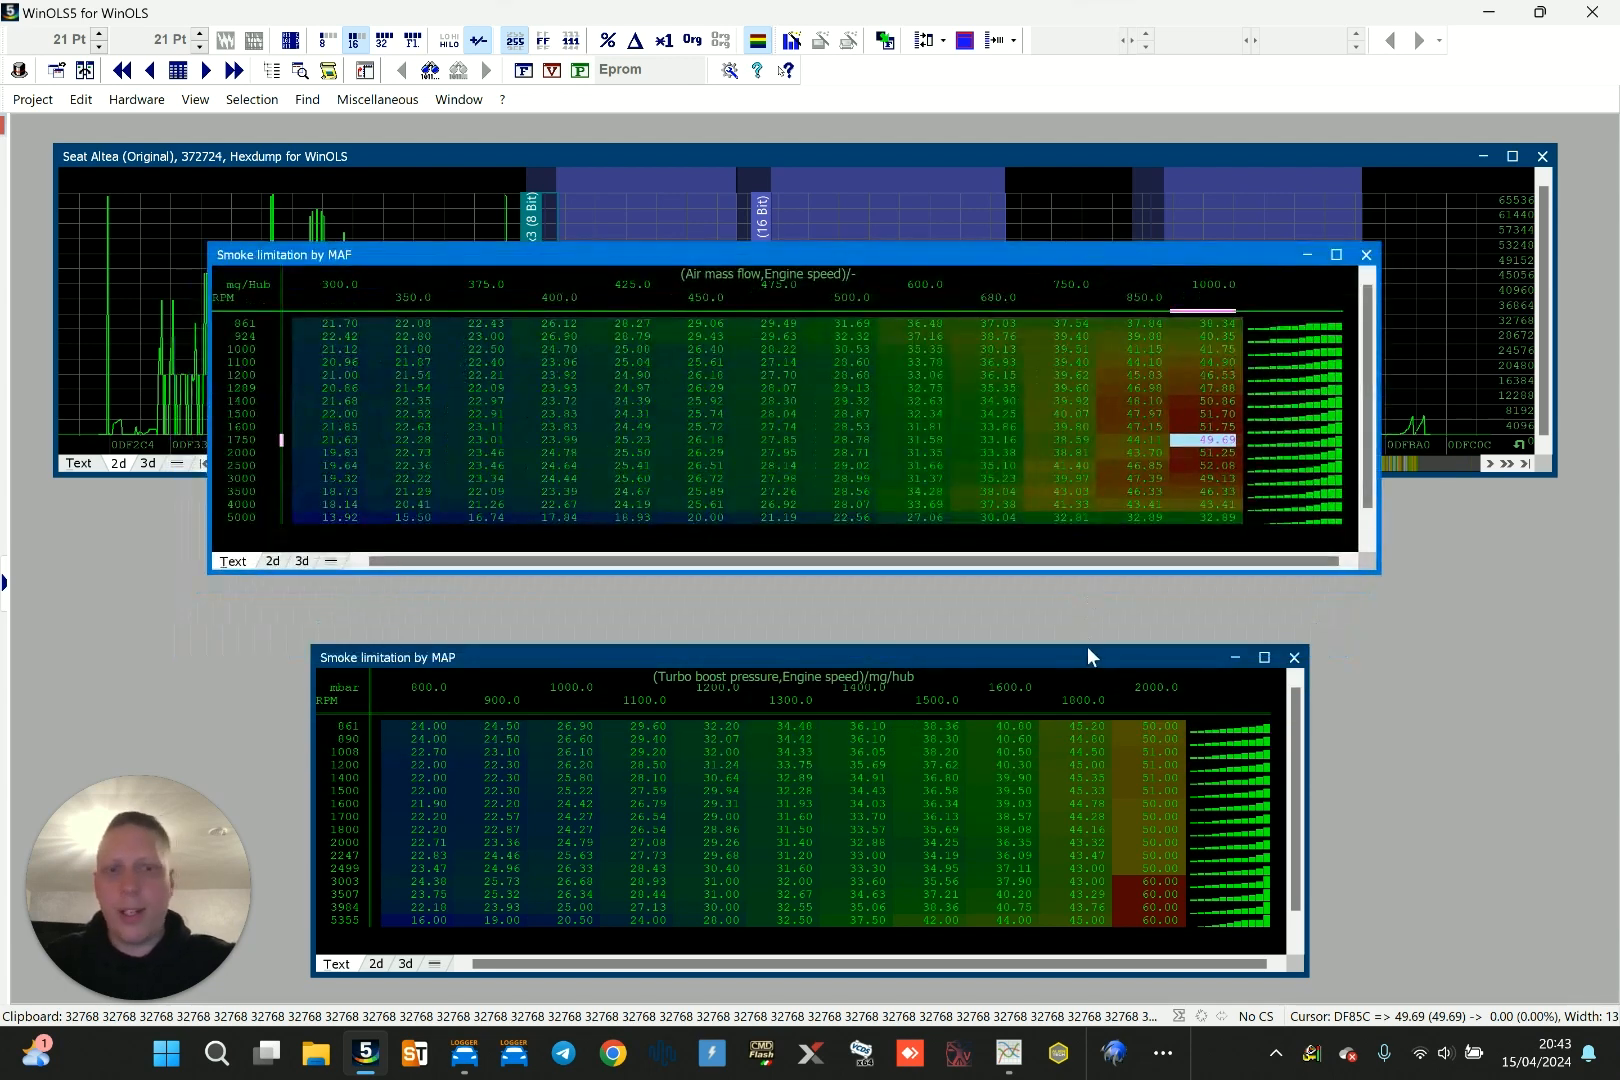
{"action": "left_click_drag", "start_coordinate": [1088, 649], "coordinate": [1074, 589]}
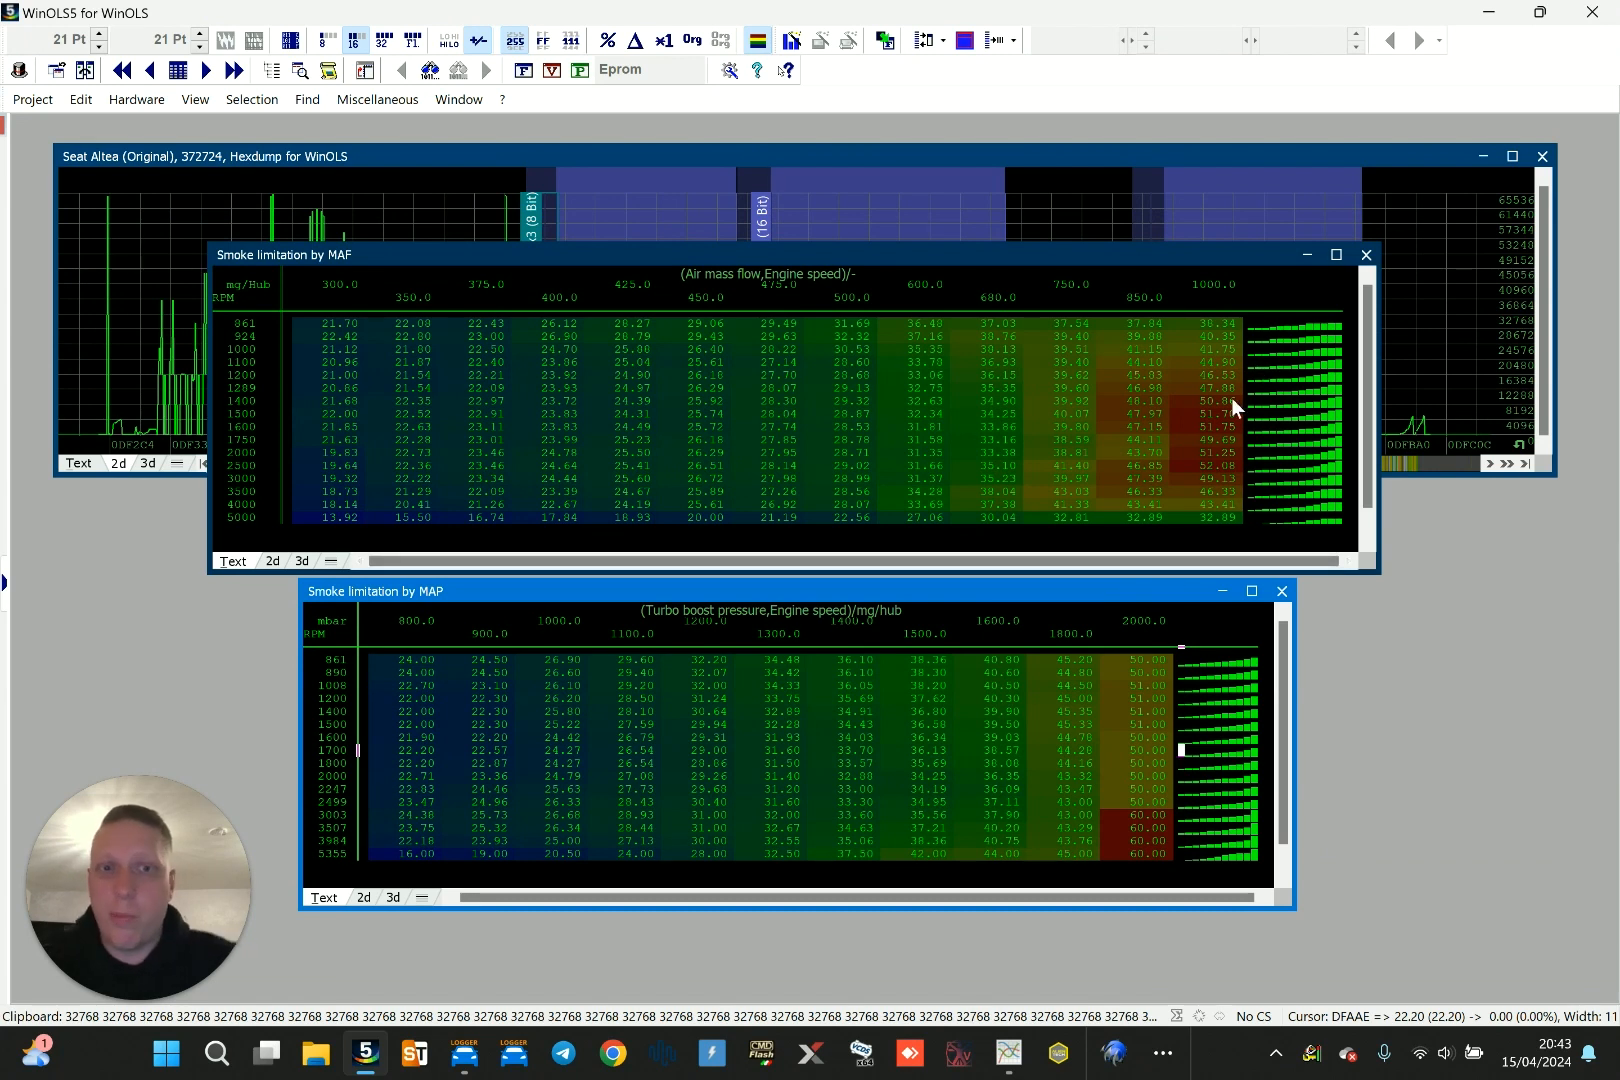
Close both smoke limitation maps and make the hexdump window taller
{"action": "left_click", "coordinate": [1282, 593]}
{"action": "left_click", "coordinate": [1366, 254]}
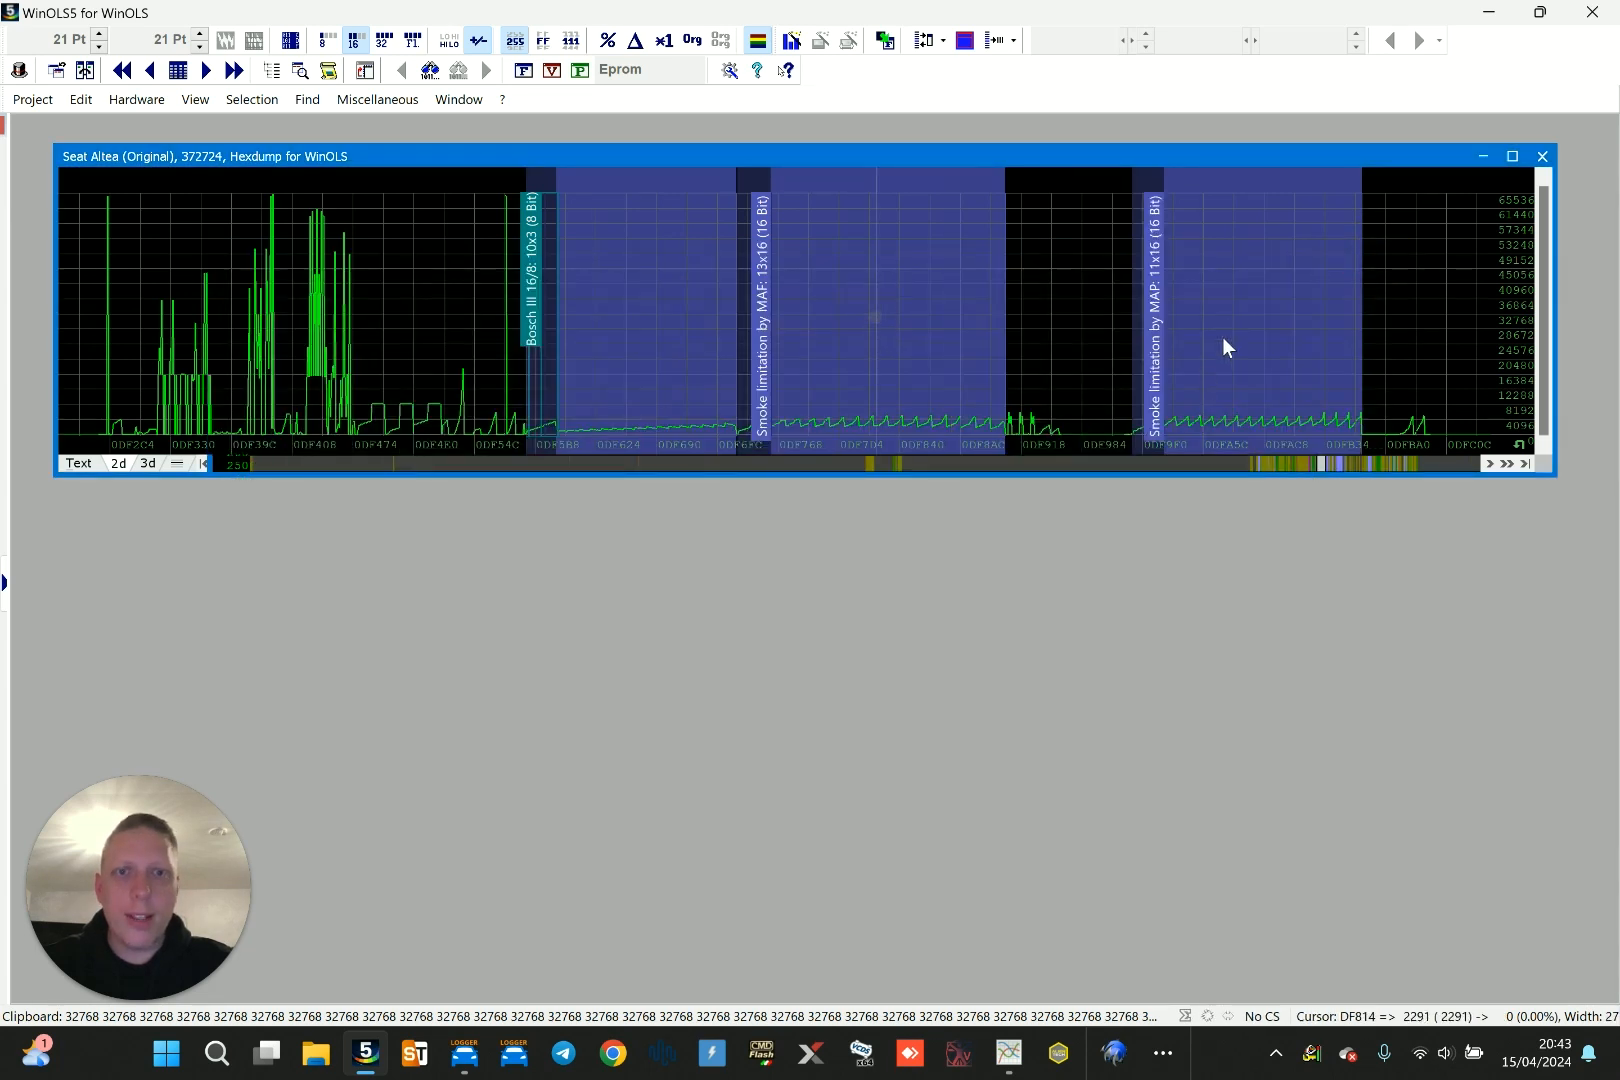
{"action": "left_click_drag", "start_coordinate": [1244, 477], "coordinate": [1218, 659]}
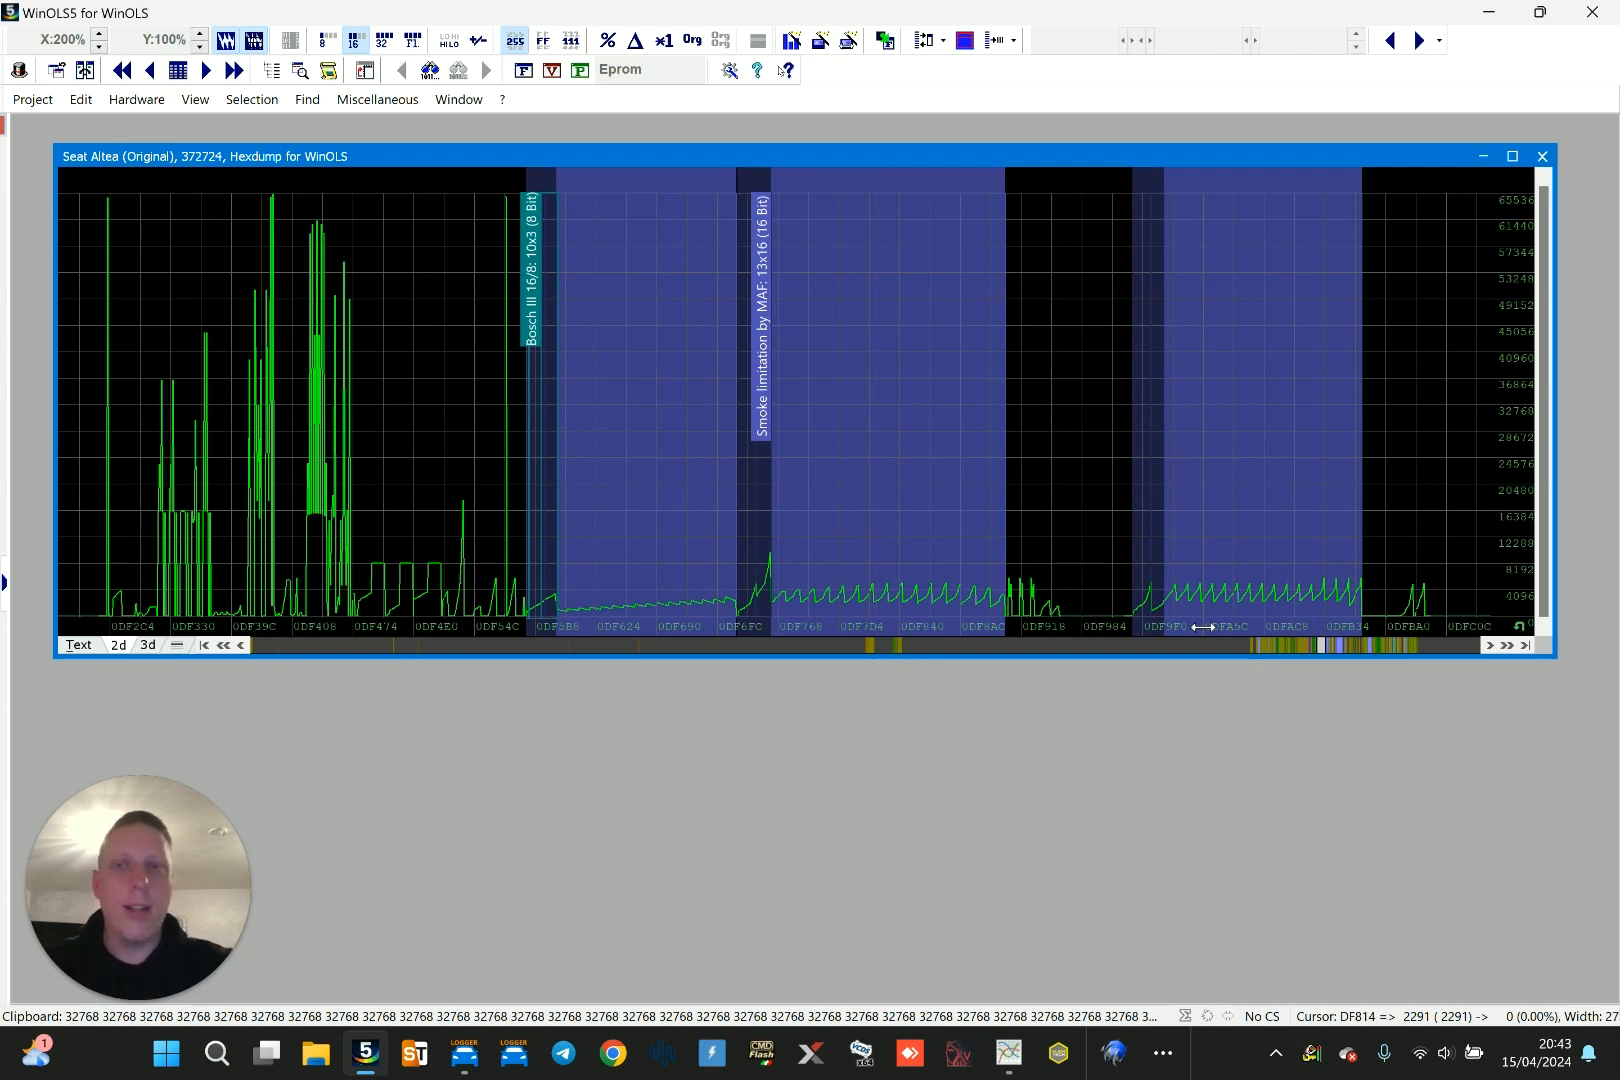
Open the first Smoke limitation by Lambda map, examine its cells across air mass flow and engine speed, and close it
{"action": "scroll", "coordinate": [1042, 455], "scroll_direction": "down", "scroll_amount": 3}
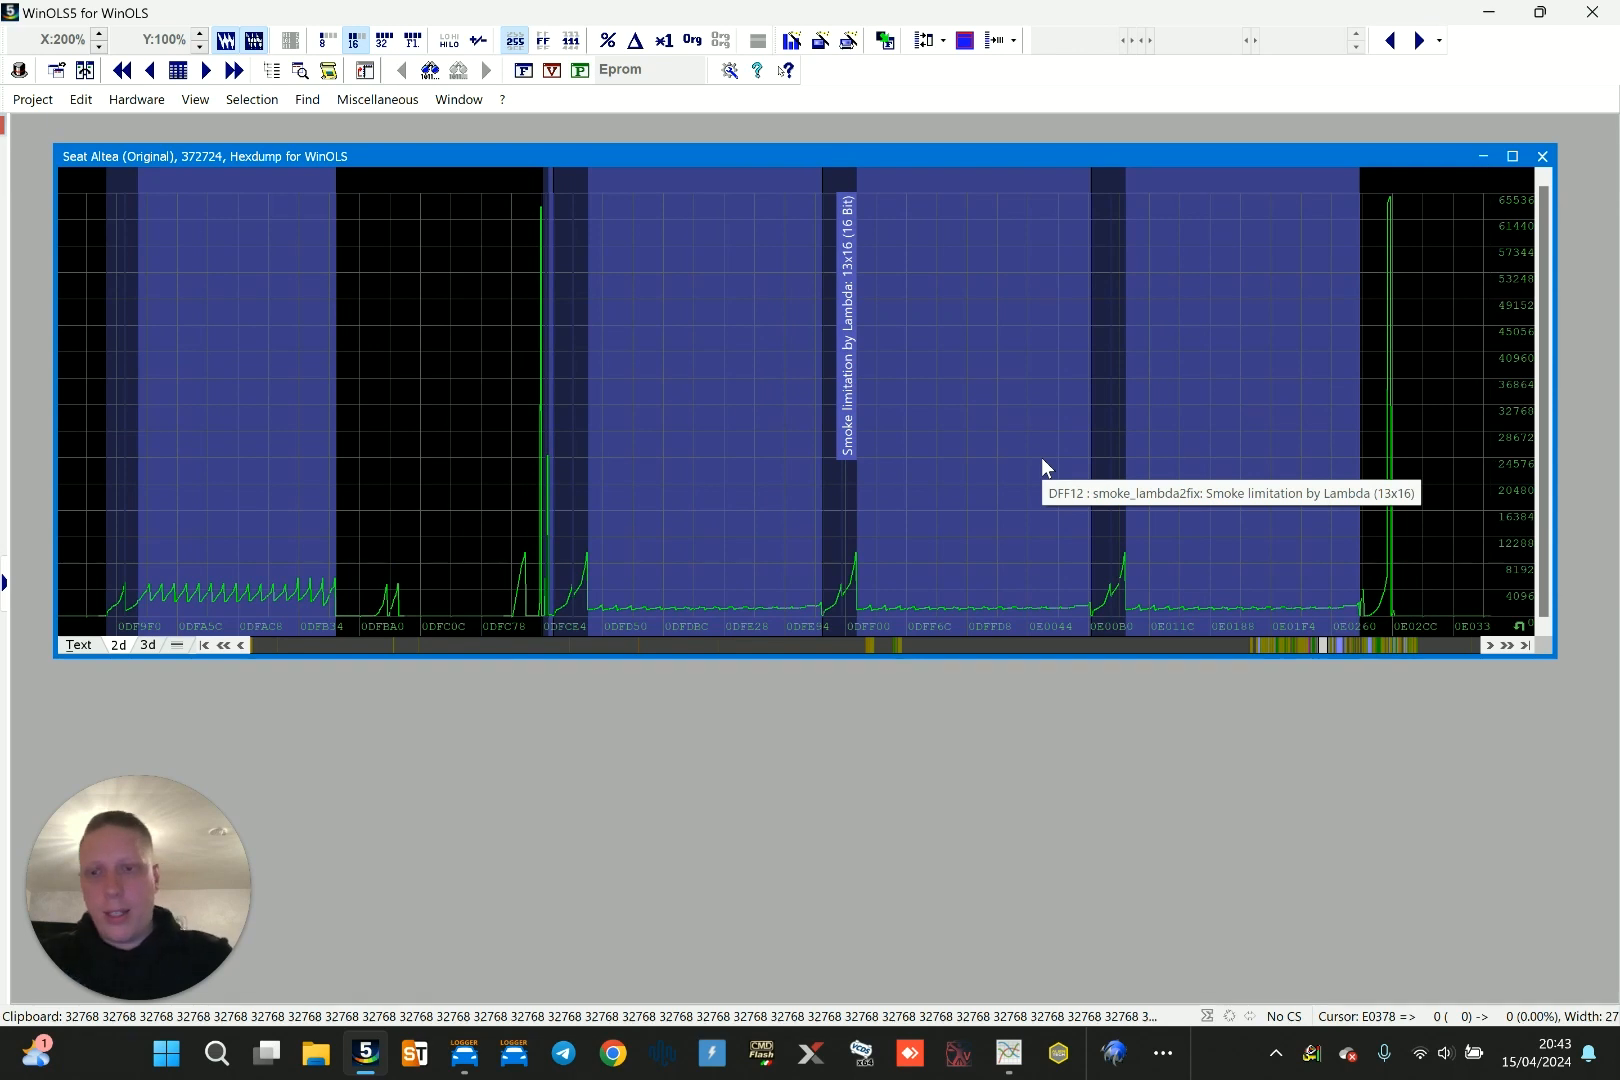
{"action": "double_click", "coordinate": [753, 353]}
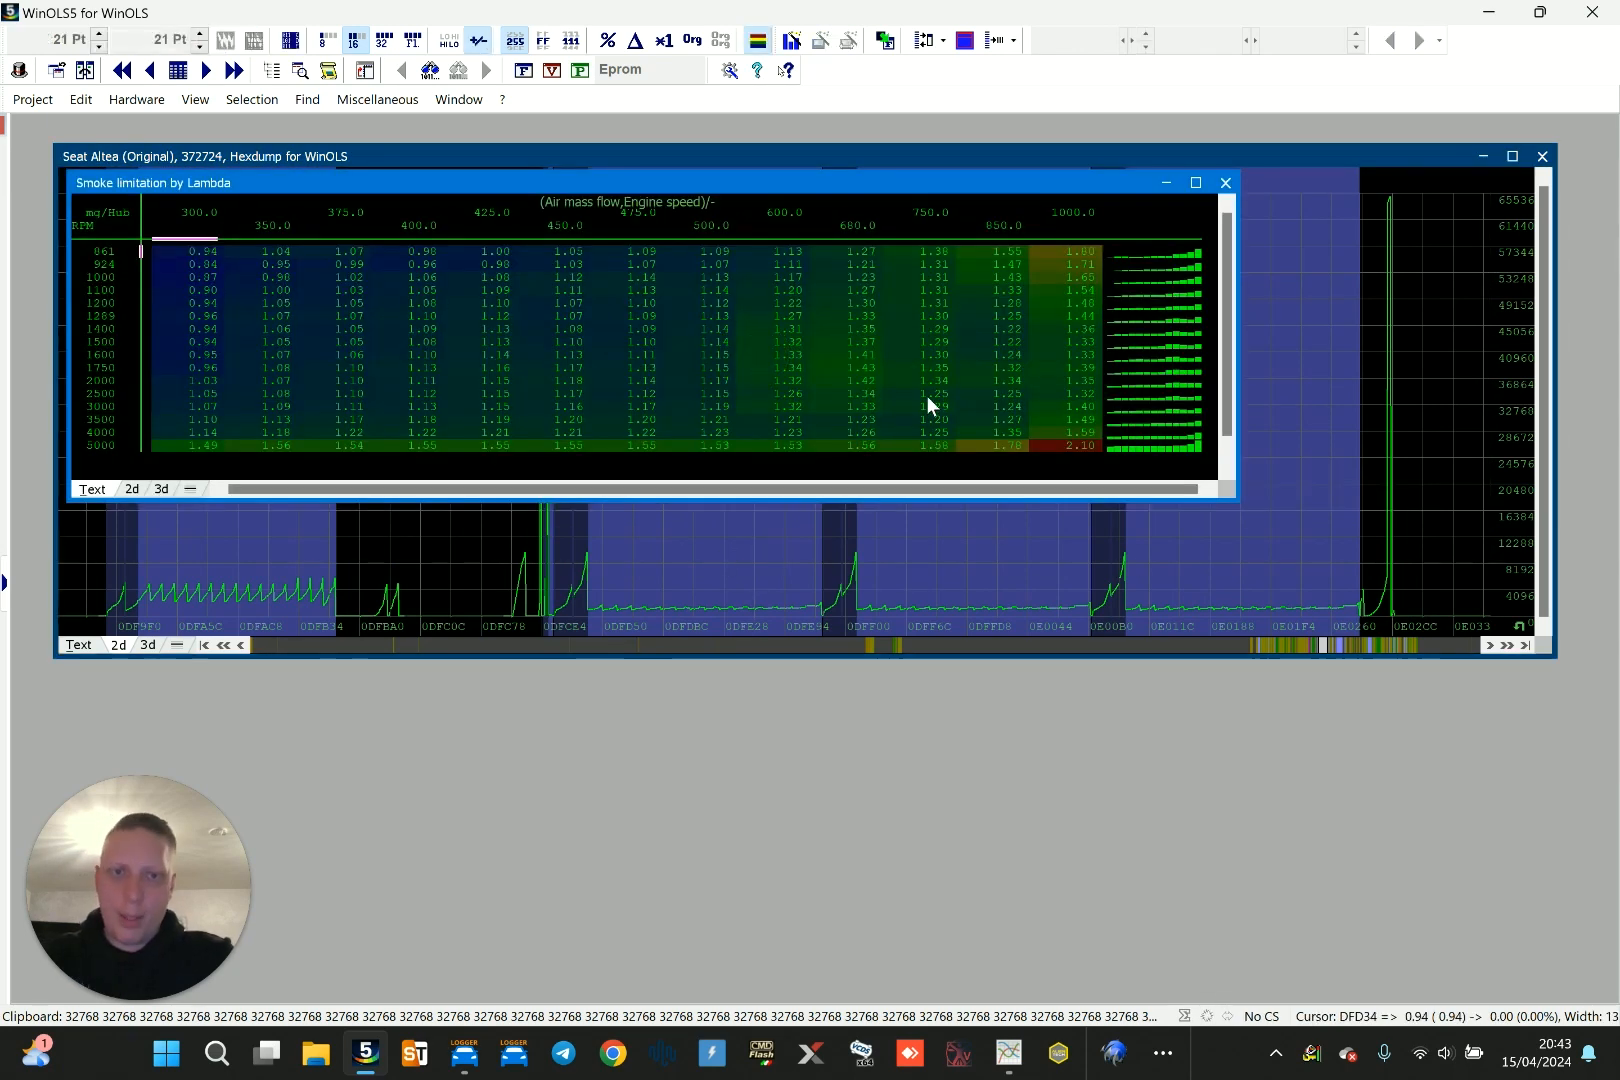
{"action": "left_click", "coordinate": [1078, 368]}
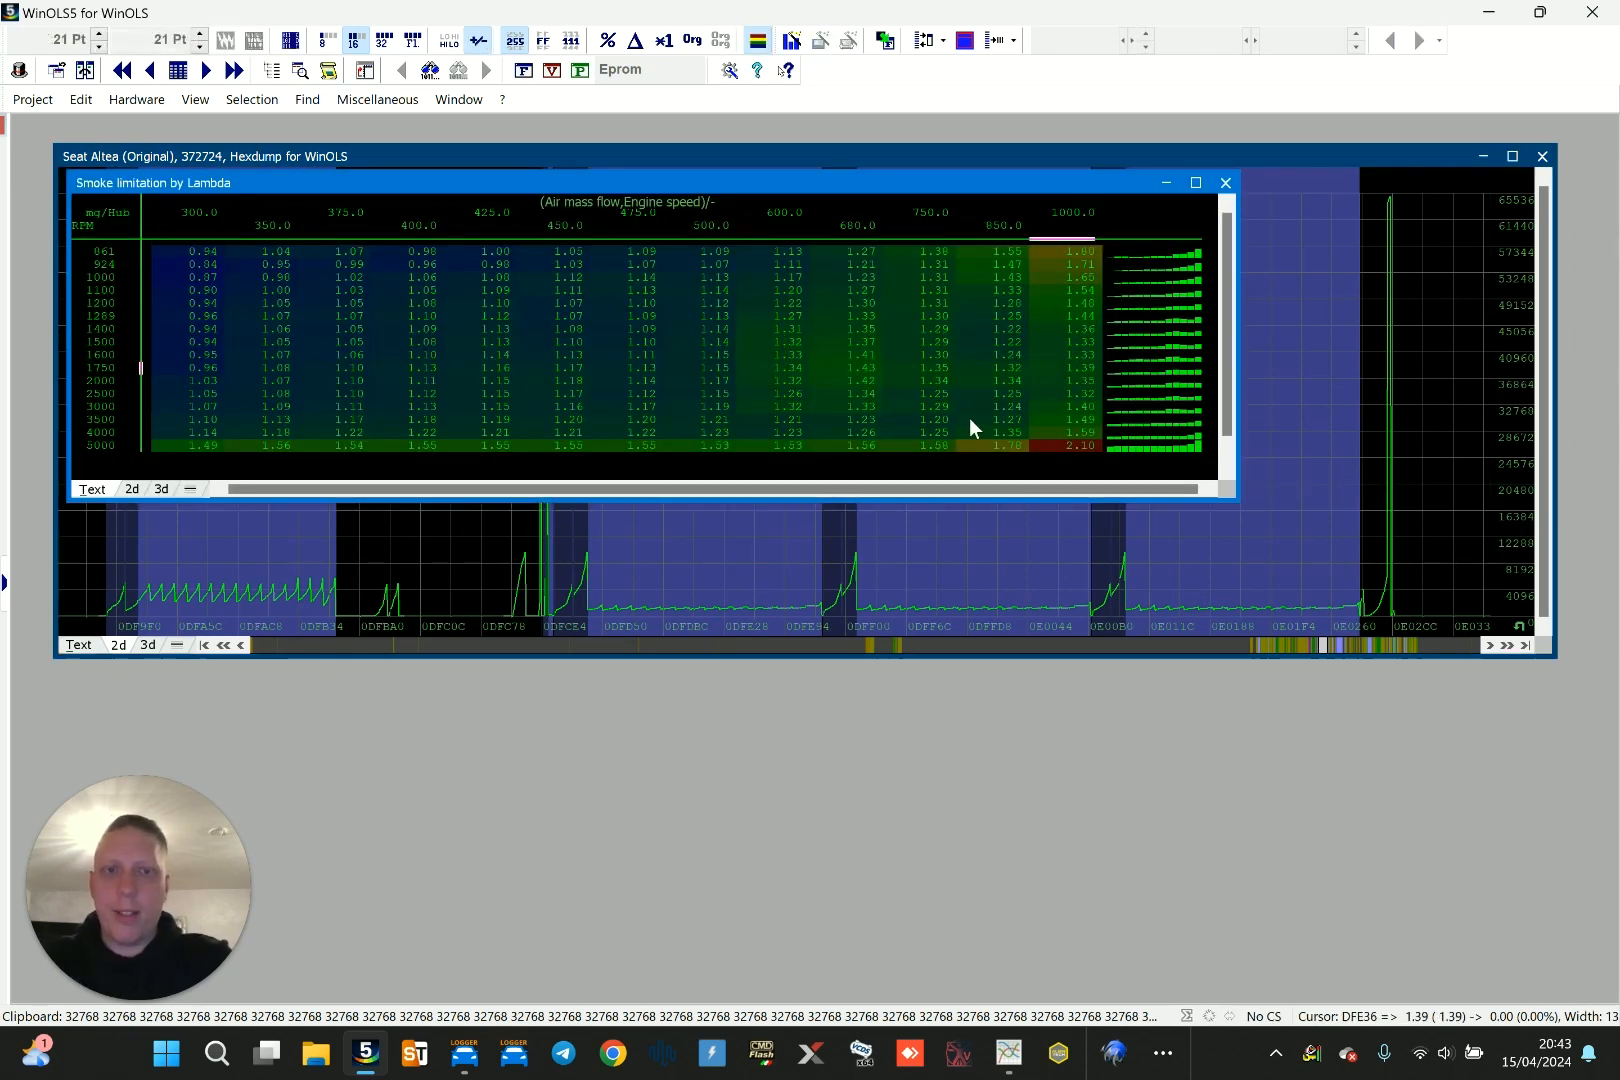
{"action": "left_click", "coordinate": [853, 370]}
{"action": "left_click", "coordinate": [766, 434]}
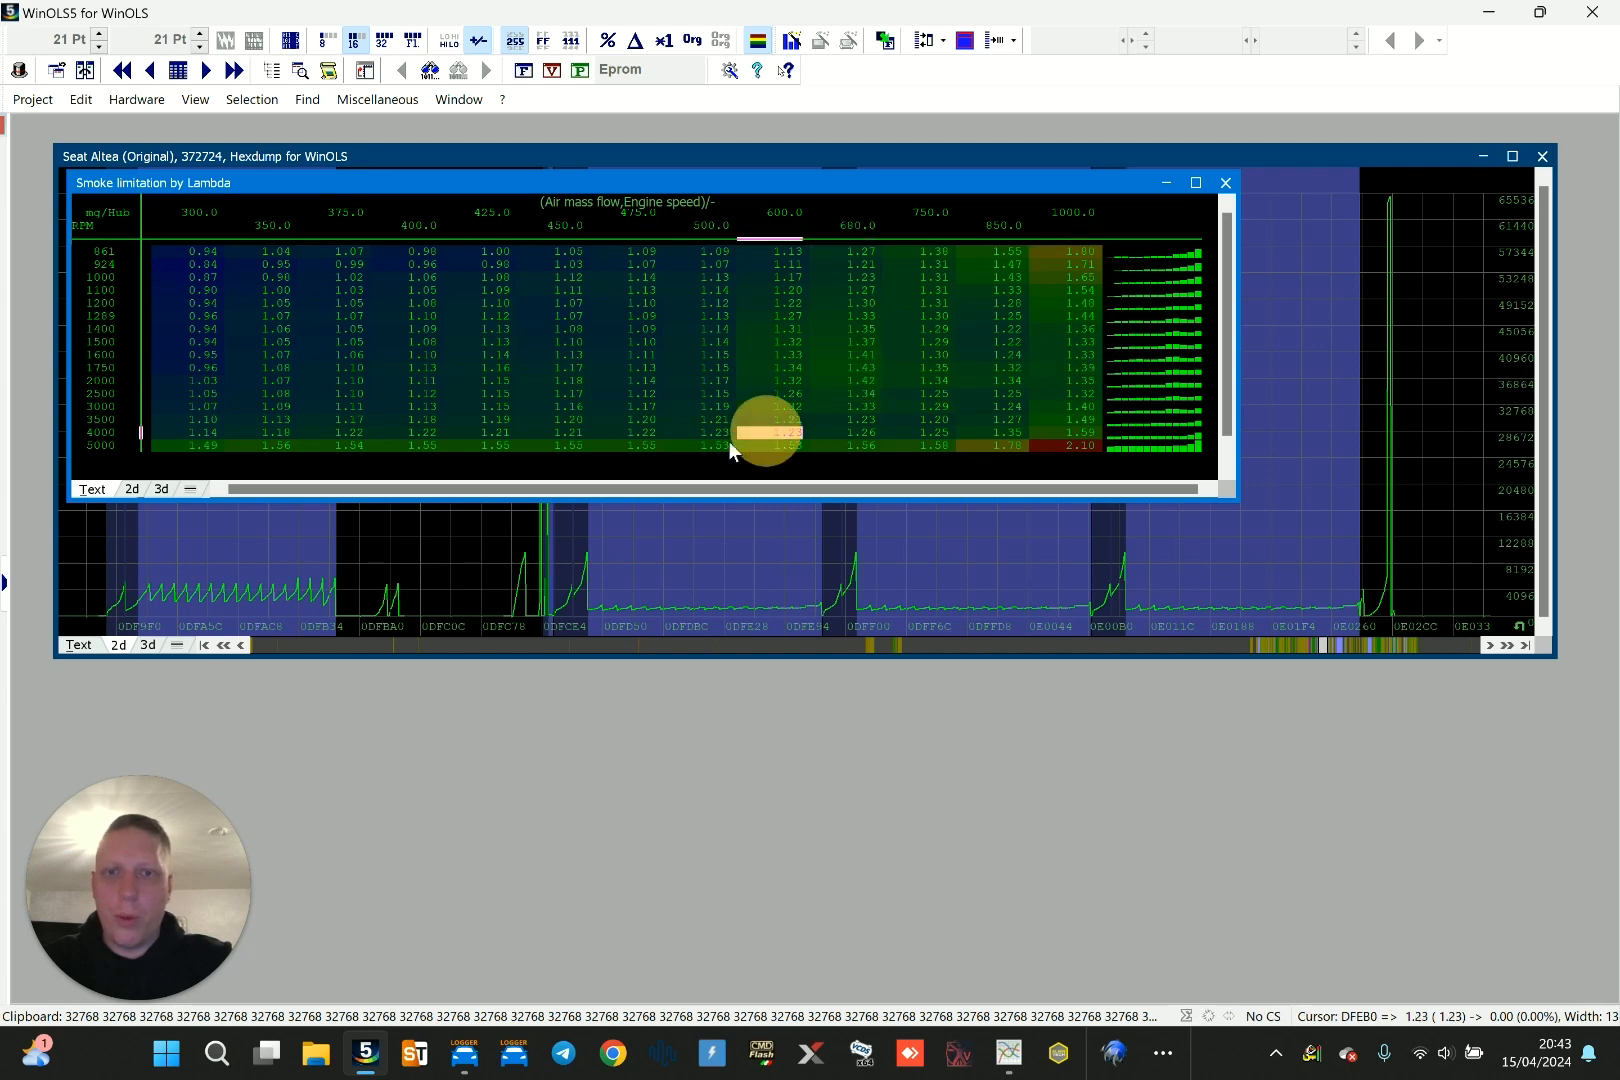
{"action": "left_click", "coordinate": [568, 314]}
{"action": "left_click", "coordinate": [1060, 213]}
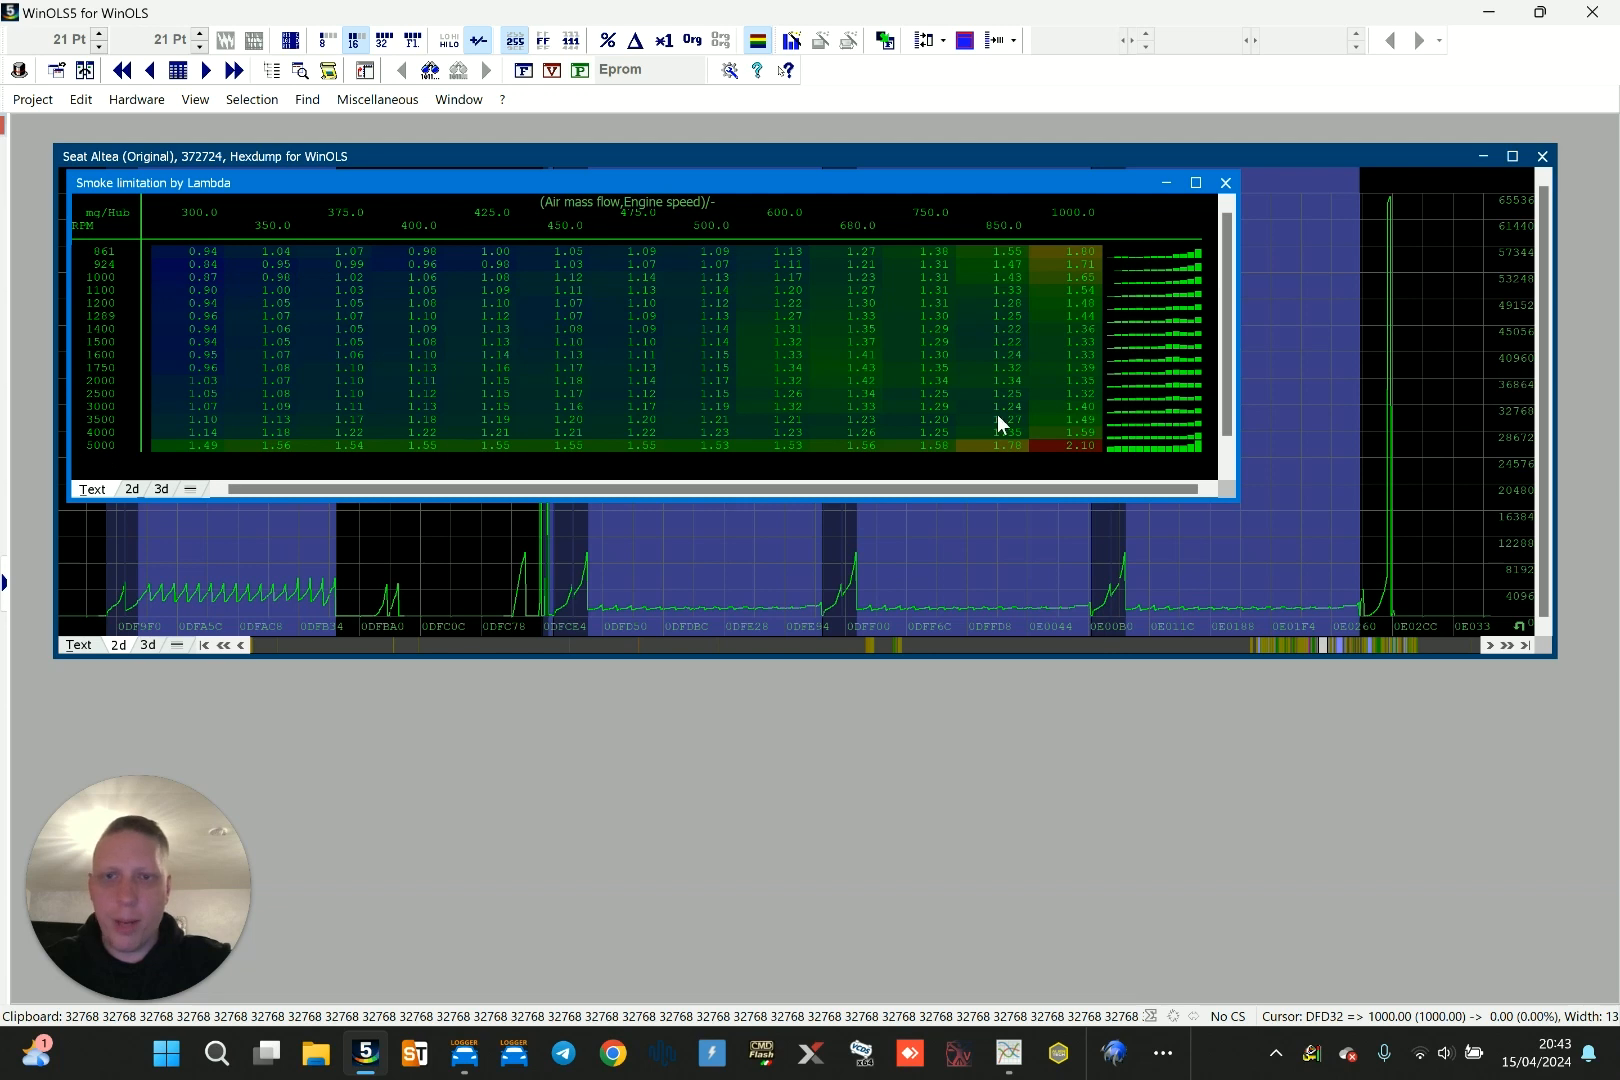
{"action": "left_click", "coordinate": [1225, 182]}
Open the Torque to fuel quantity injected conversion map further along the hexdump, review its torque axis and fuel quantities, and close it
{"action": "left_click", "coordinate": [947, 456]}
{"action": "scroll", "coordinate": [947, 456], "scroll_direction": "down", "scroll_amount": 3}
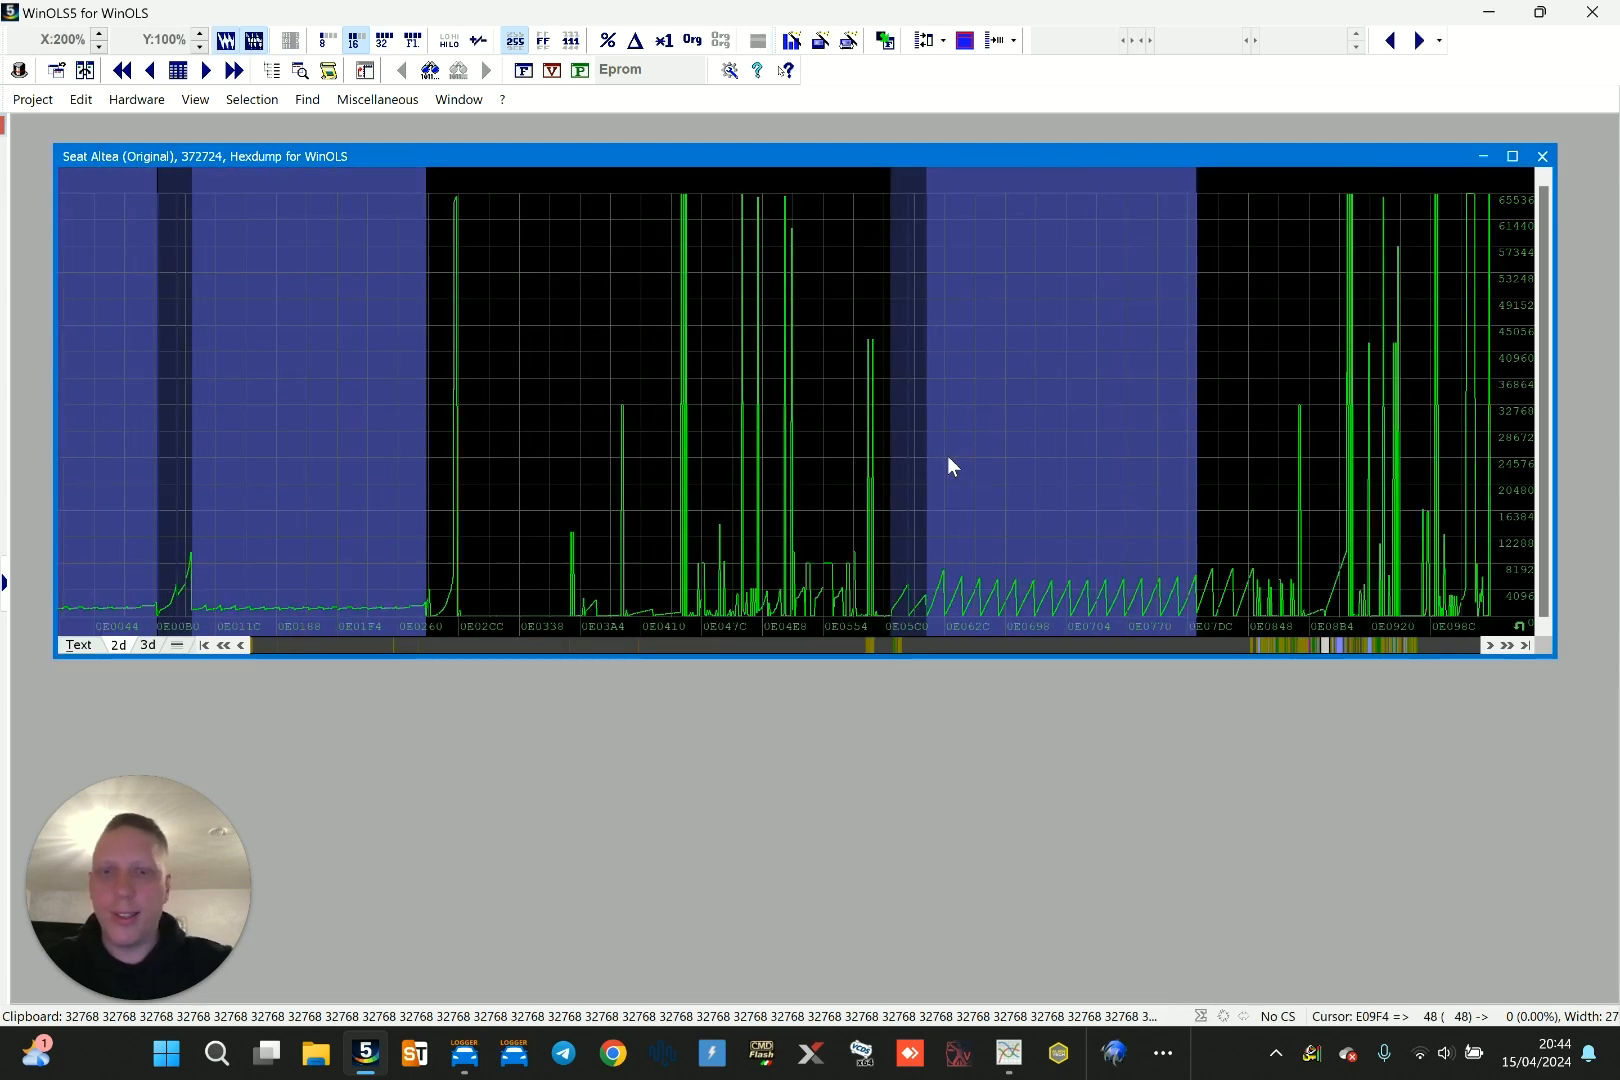
{"action": "double_click", "coordinate": [1050, 447]}
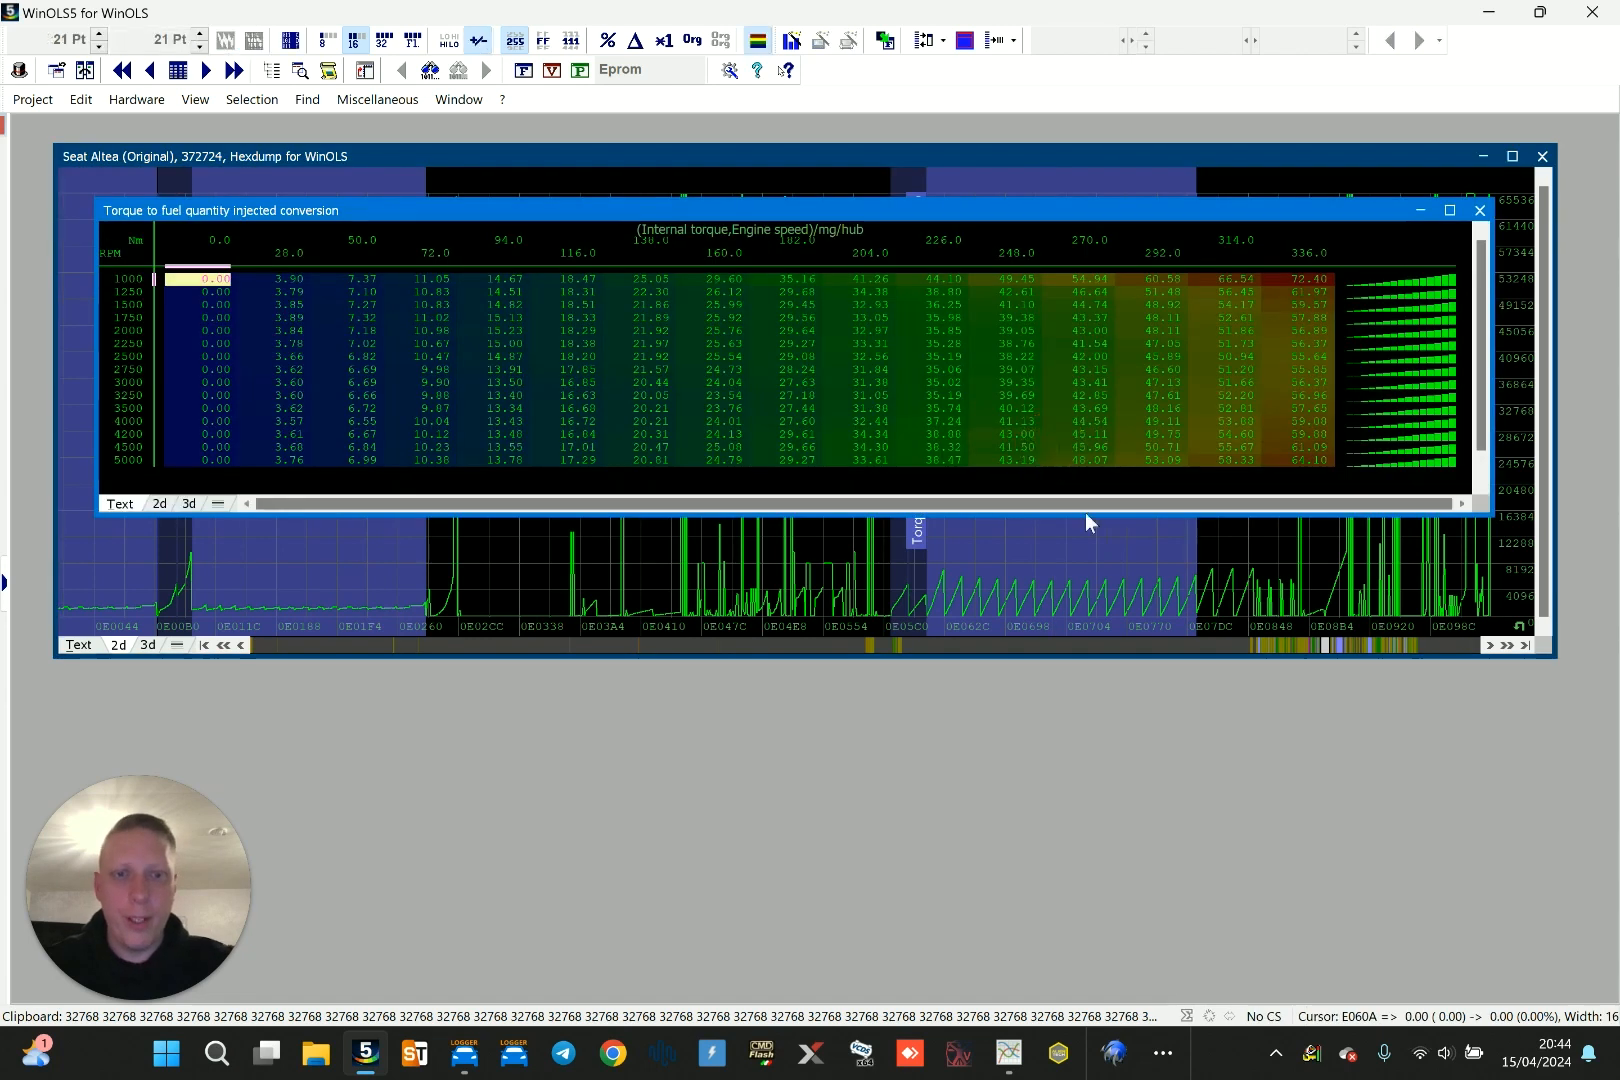
{"action": "left_click_drag", "start_coordinate": [1181, 201], "coordinate": [1172, 237]}
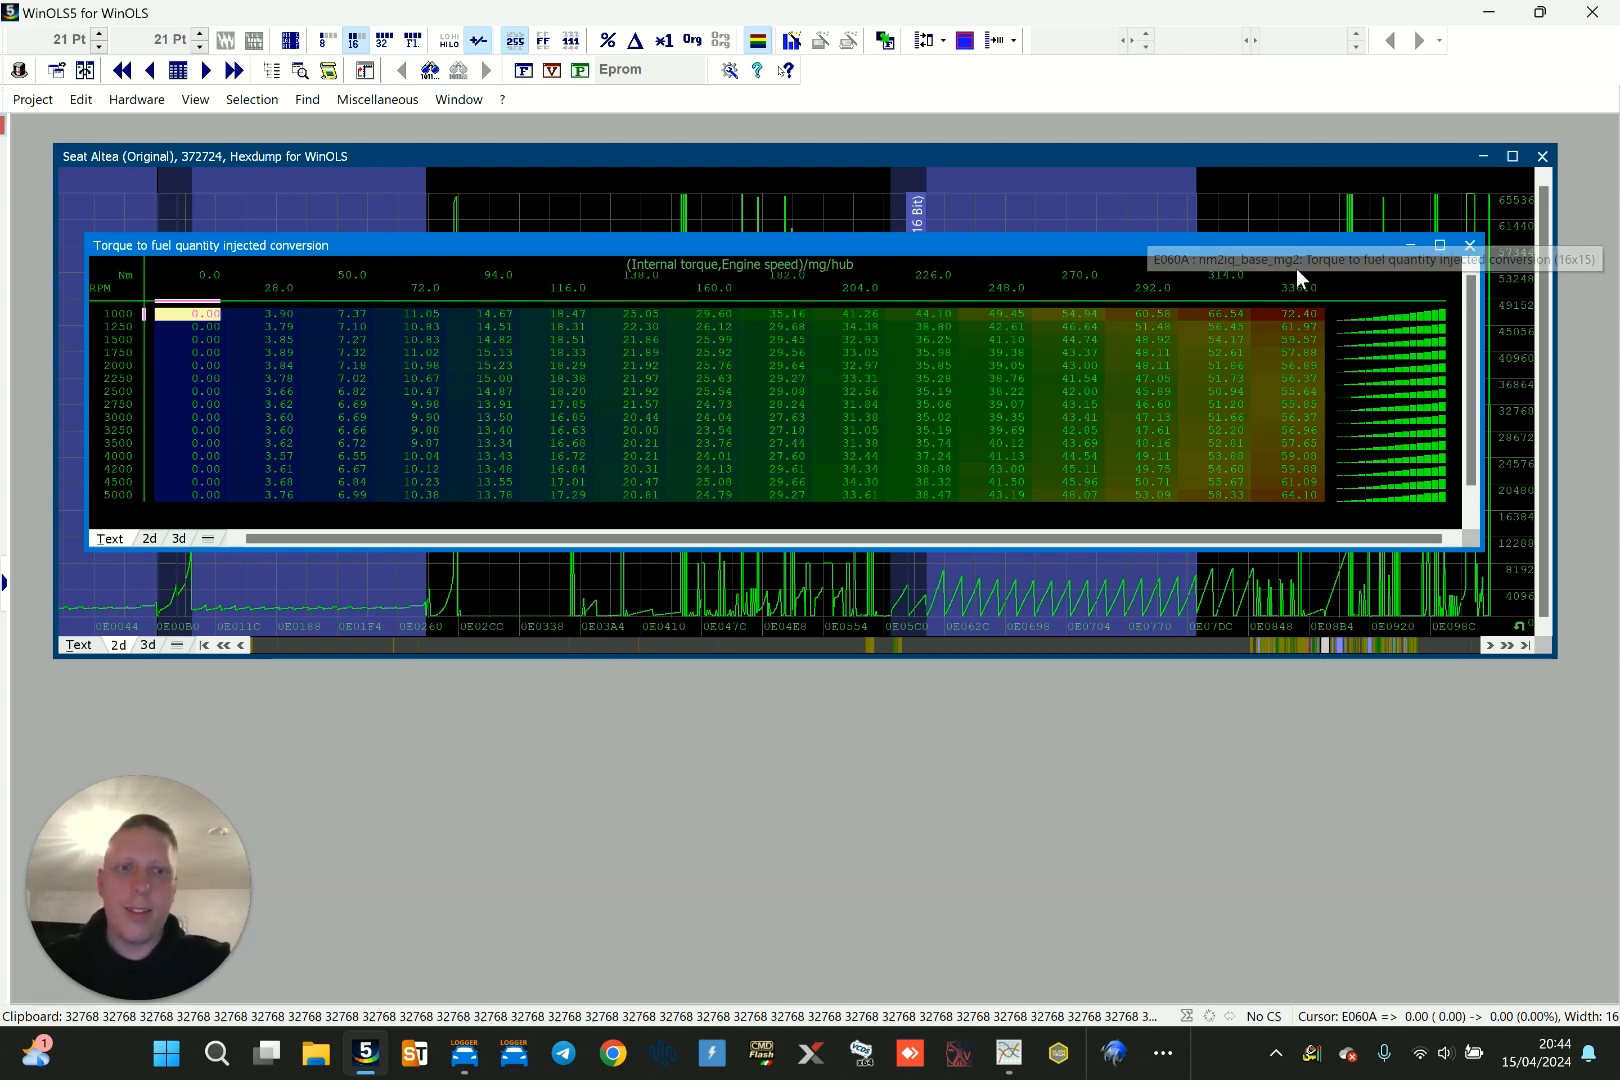
{"action": "left_click_drag", "start_coordinate": [1278, 247], "coordinate": [1285, 289]}
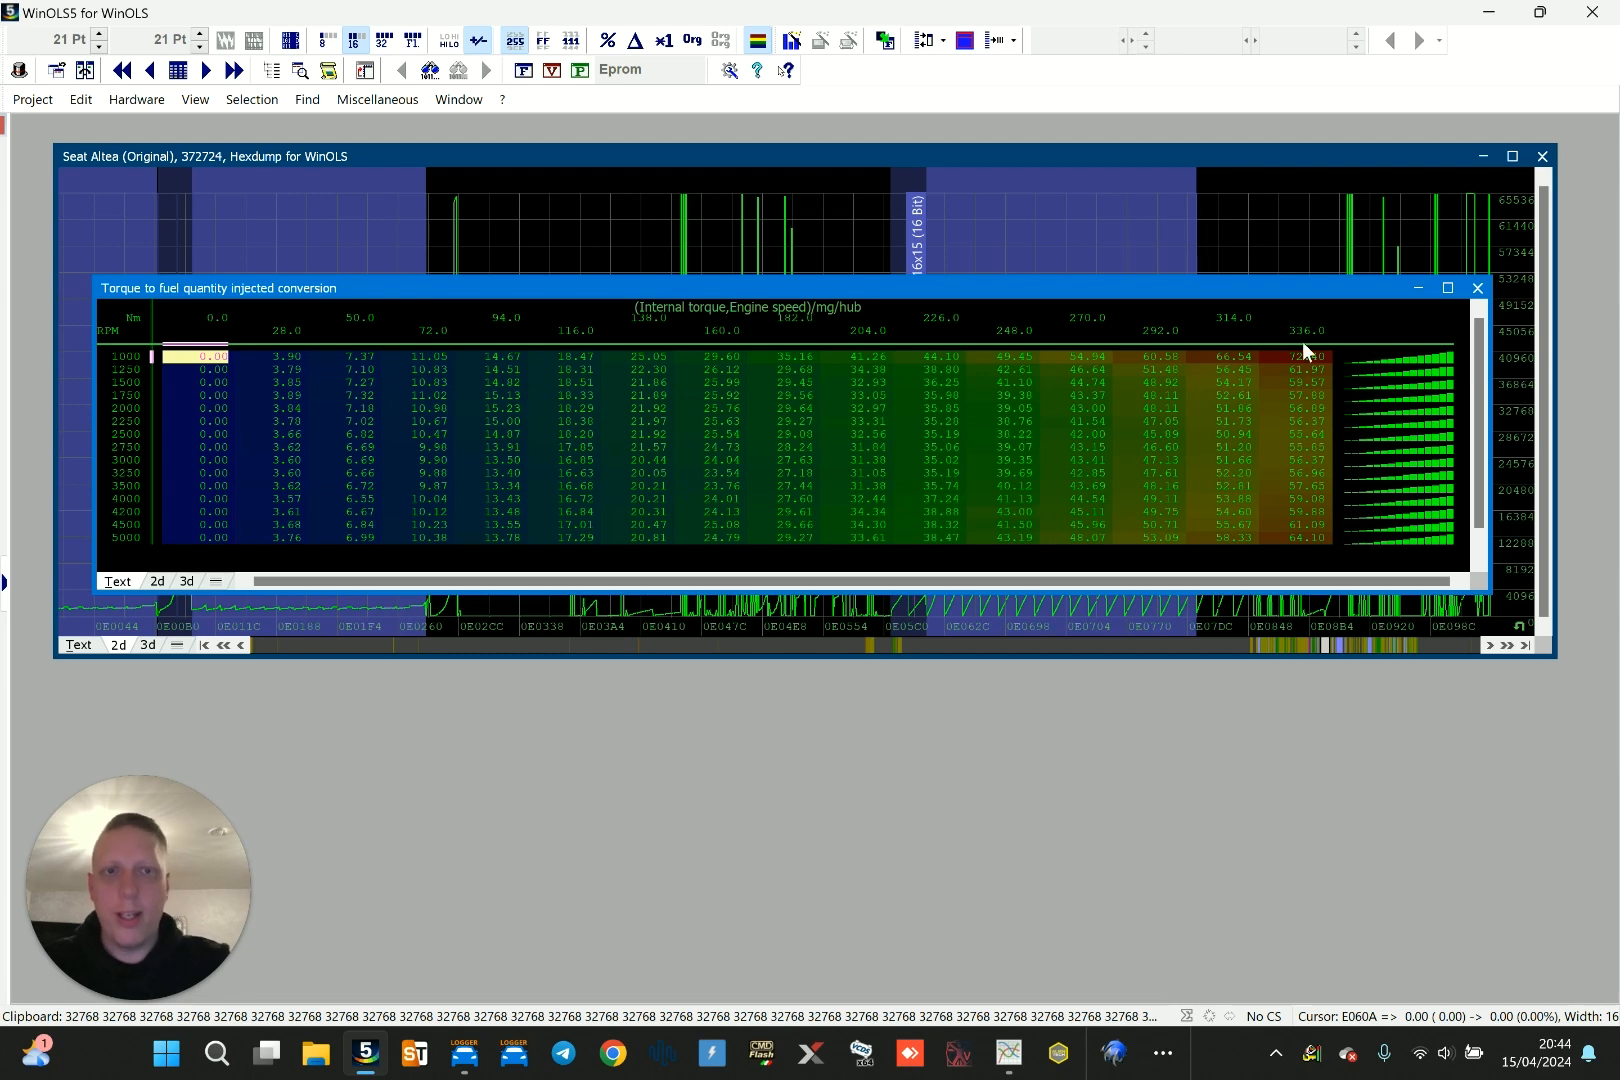
{"action": "left_click", "coordinate": [1477, 288]}
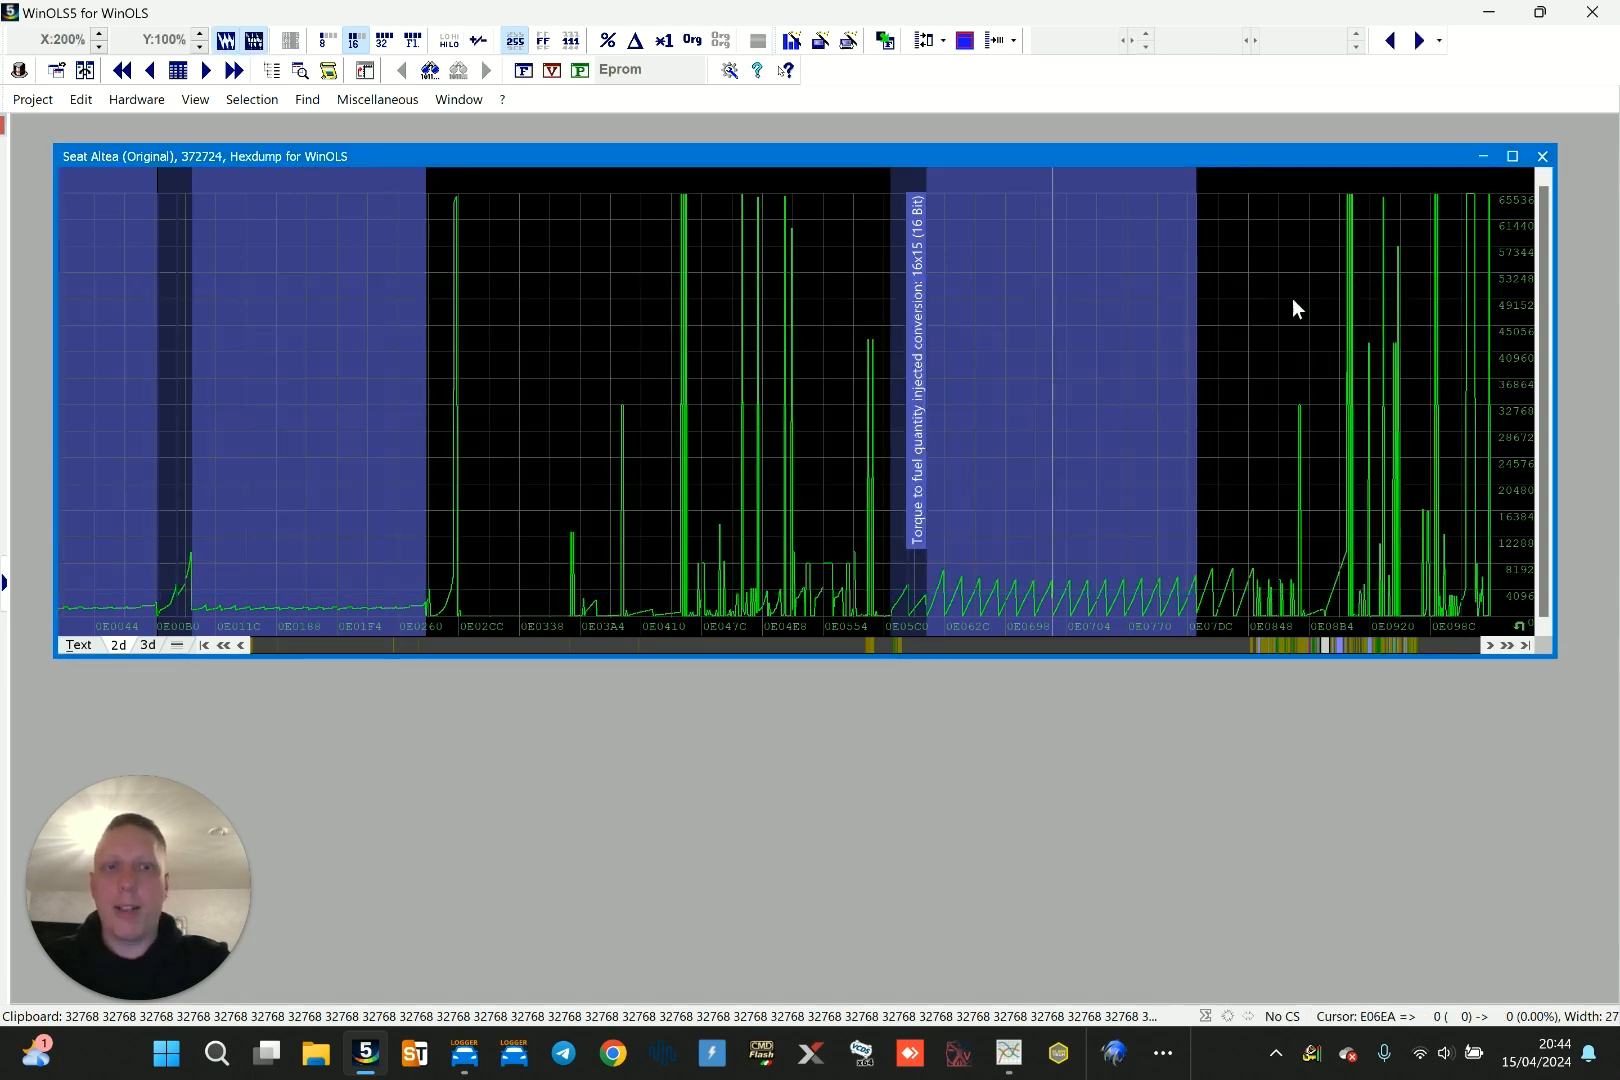
Locate the Torque limiter by vehicle speed and Gear torque limiter maps further along the hexdump
{"action": "key", "text": "Page_Down"}
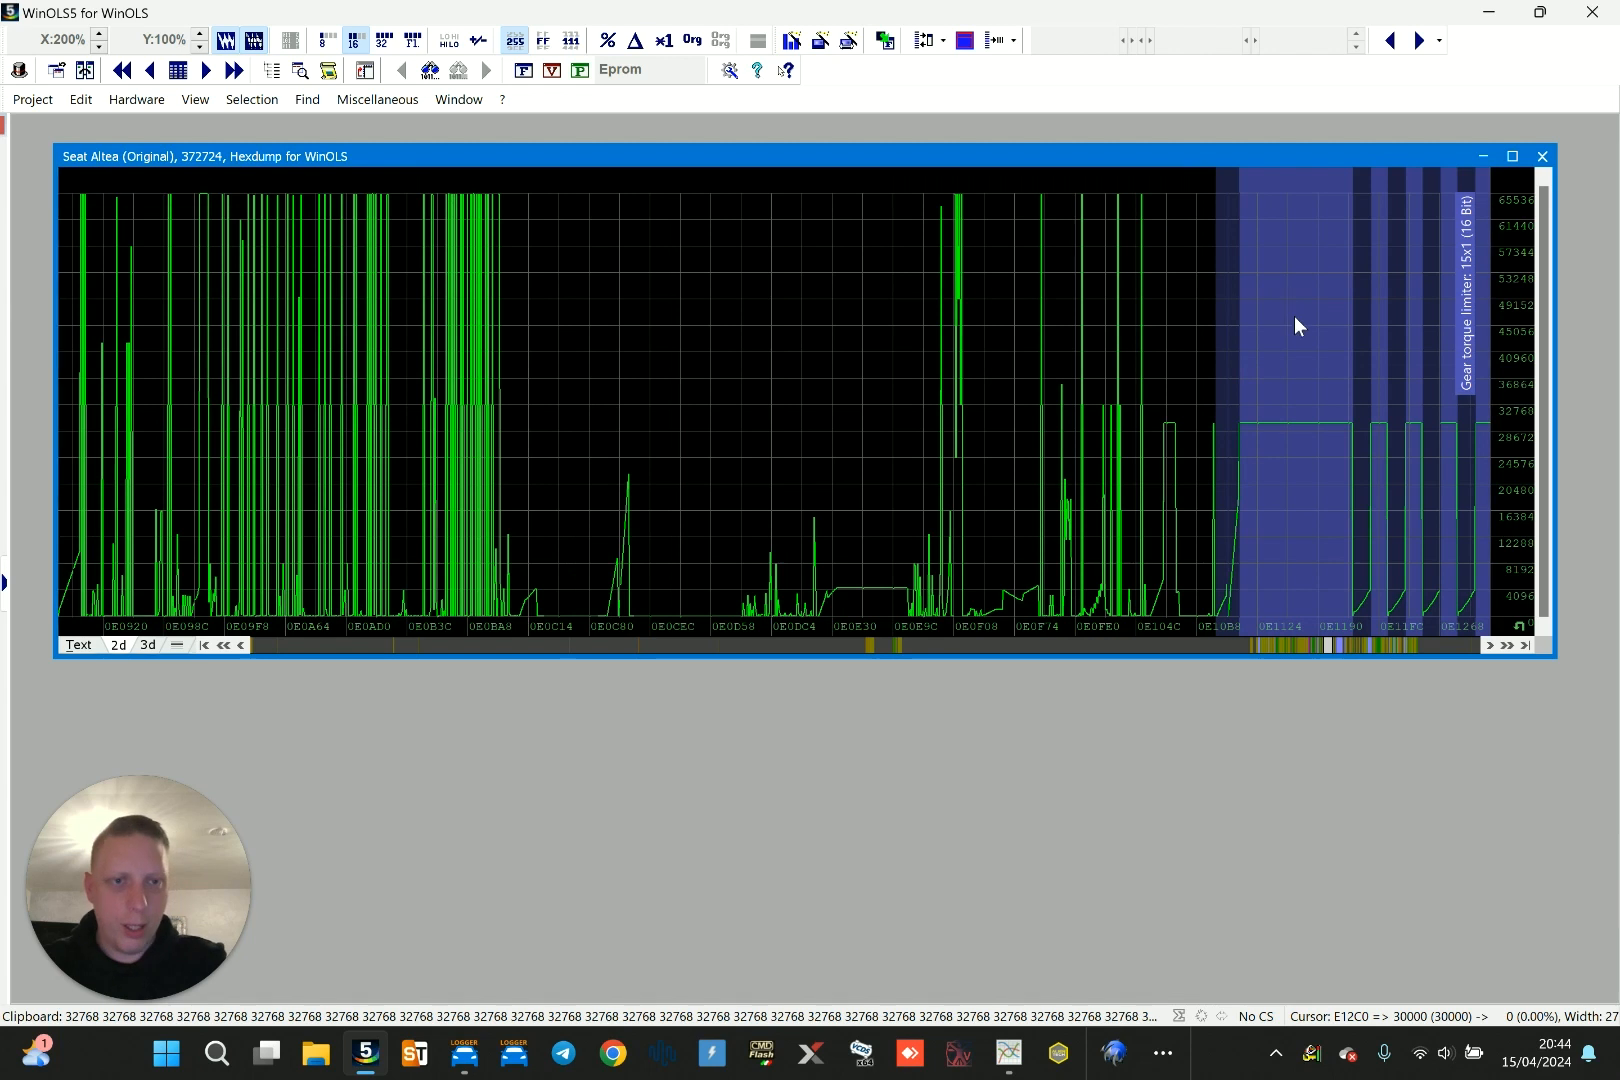
{"action": "scroll", "coordinate": [1297, 312], "scroll_direction": "down", "scroll_amount": 1}
{"action": "scroll", "coordinate": [1267, 305], "scroll_direction": "down", "scroll_amount": 1}
{"action": "scroll", "coordinate": [1231, 308], "scroll_direction": "down", "scroll_amount": 1}
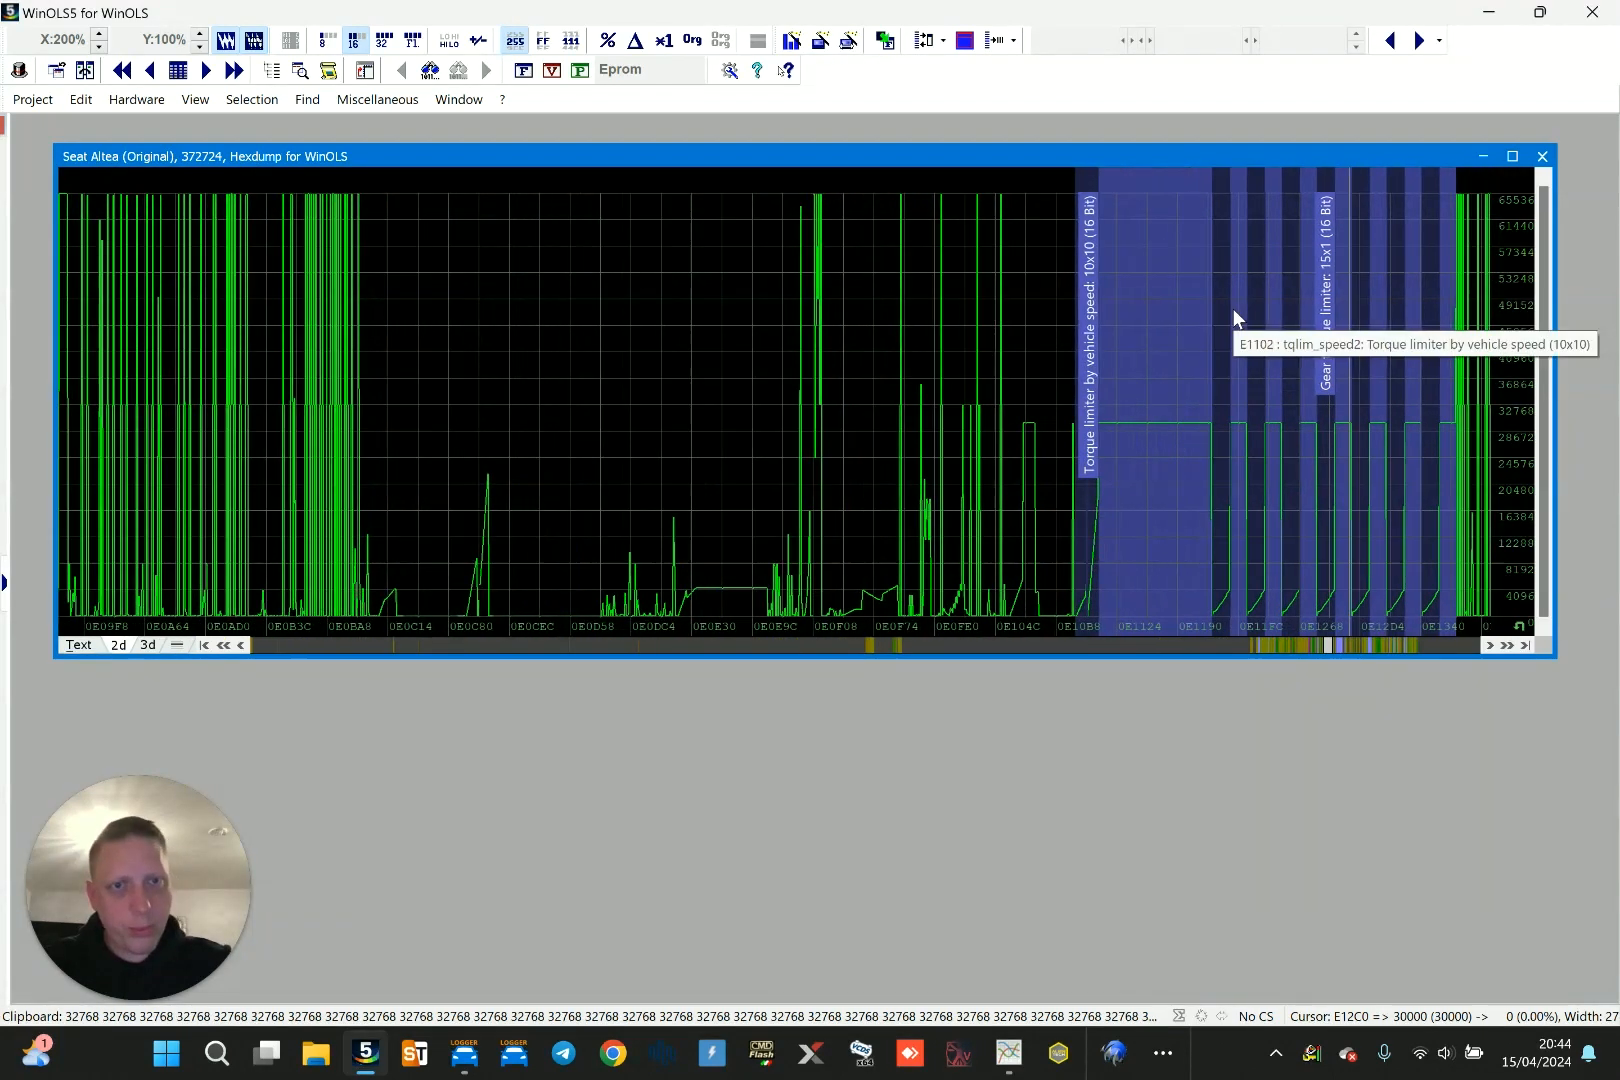
{"action": "scroll", "coordinate": [1234, 306], "scroll_direction": "down", "scroll_amount": 1}
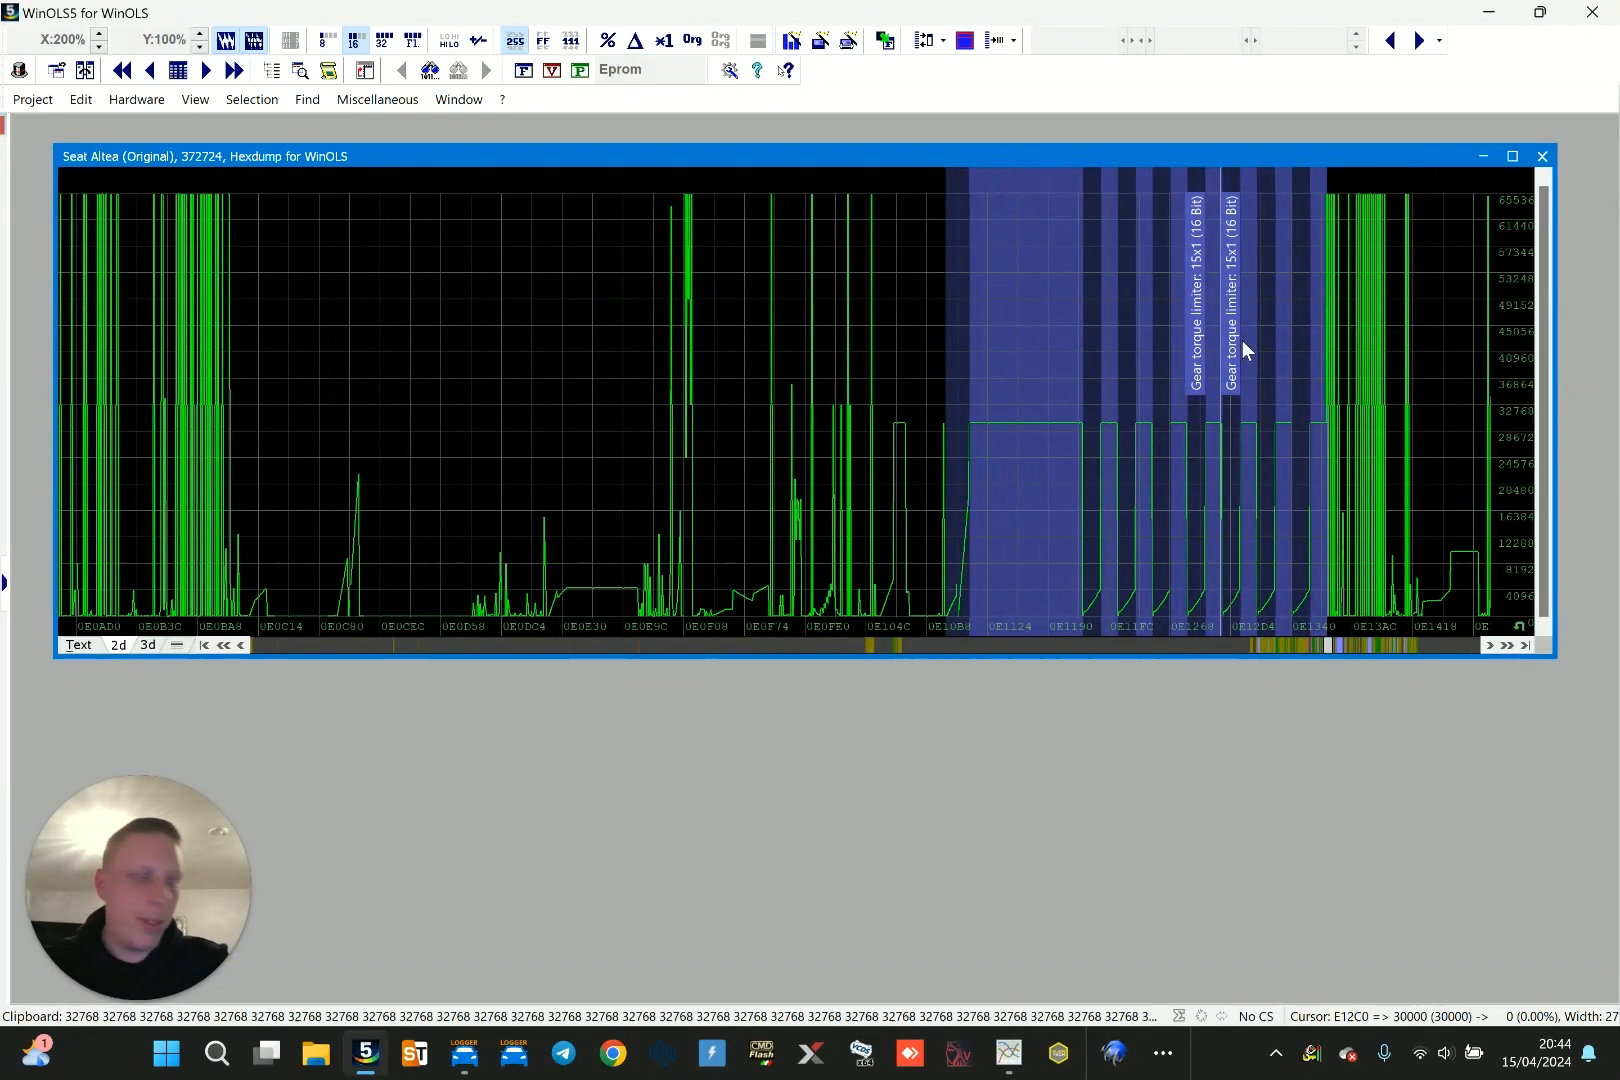
{"action": "scroll", "coordinate": [1228, 365], "scroll_direction": "down", "scroll_amount": 1}
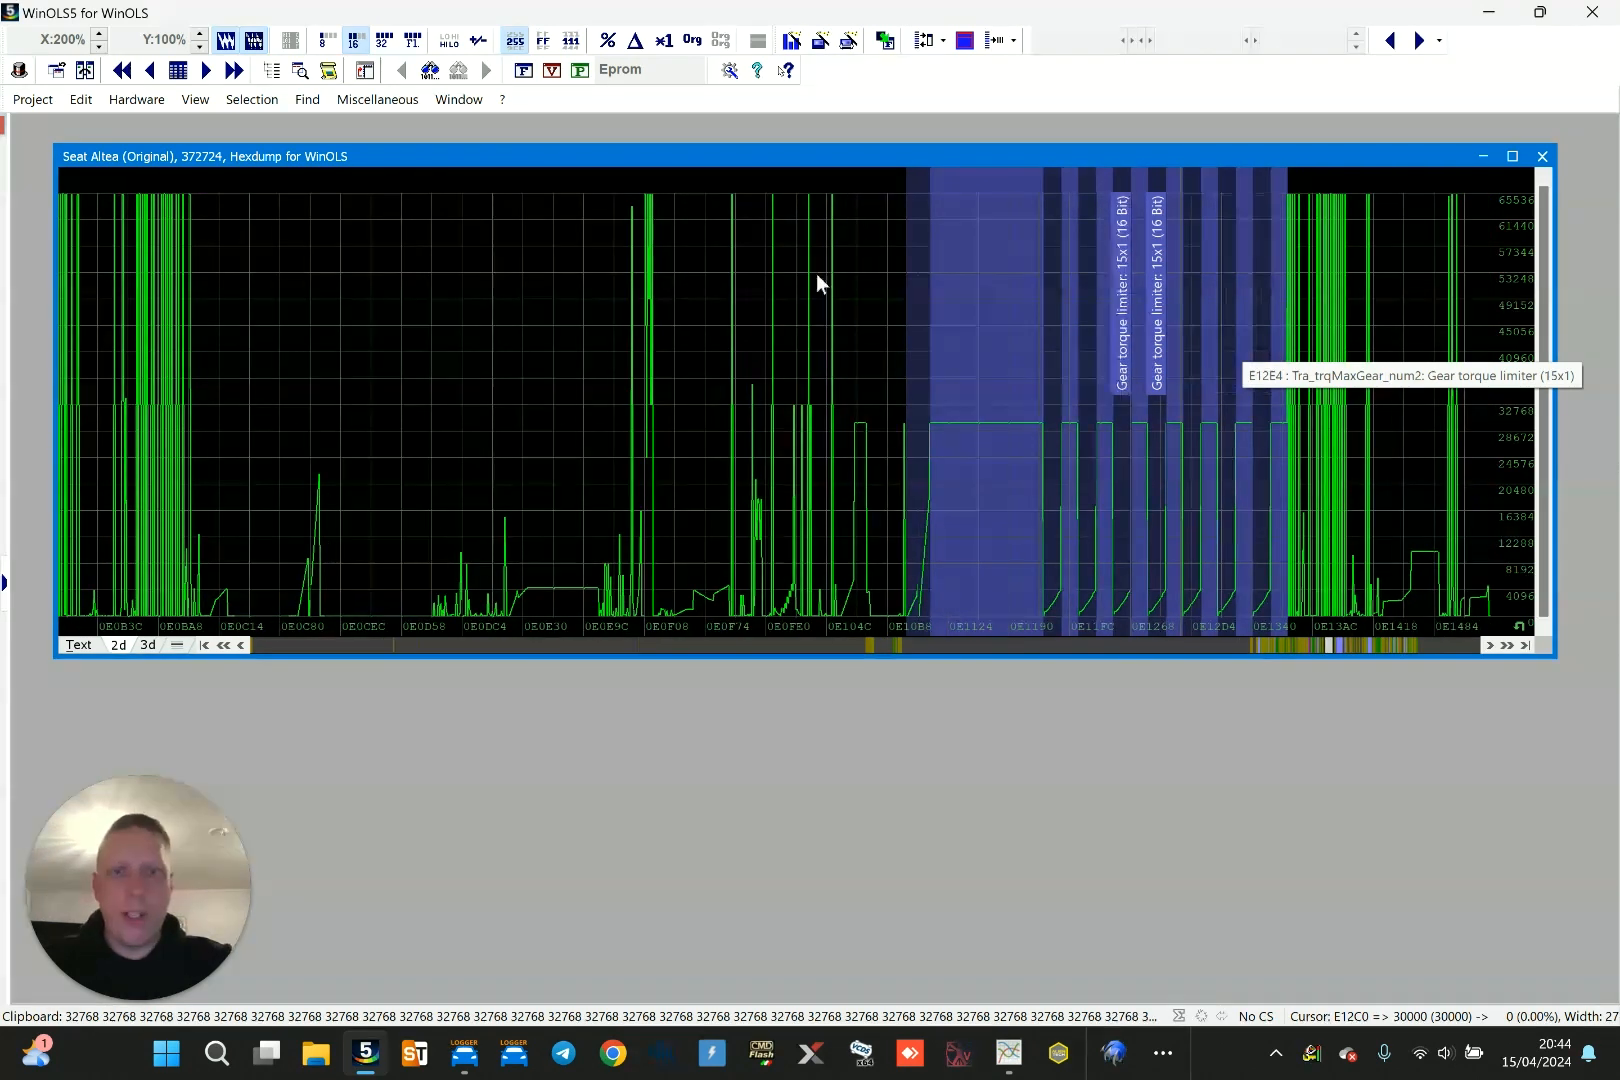
Find the first Start of Injection 14x16 map beyond the gear torque limiters in the hexdump and open it
{"action": "key", "text": "Page_Down"}
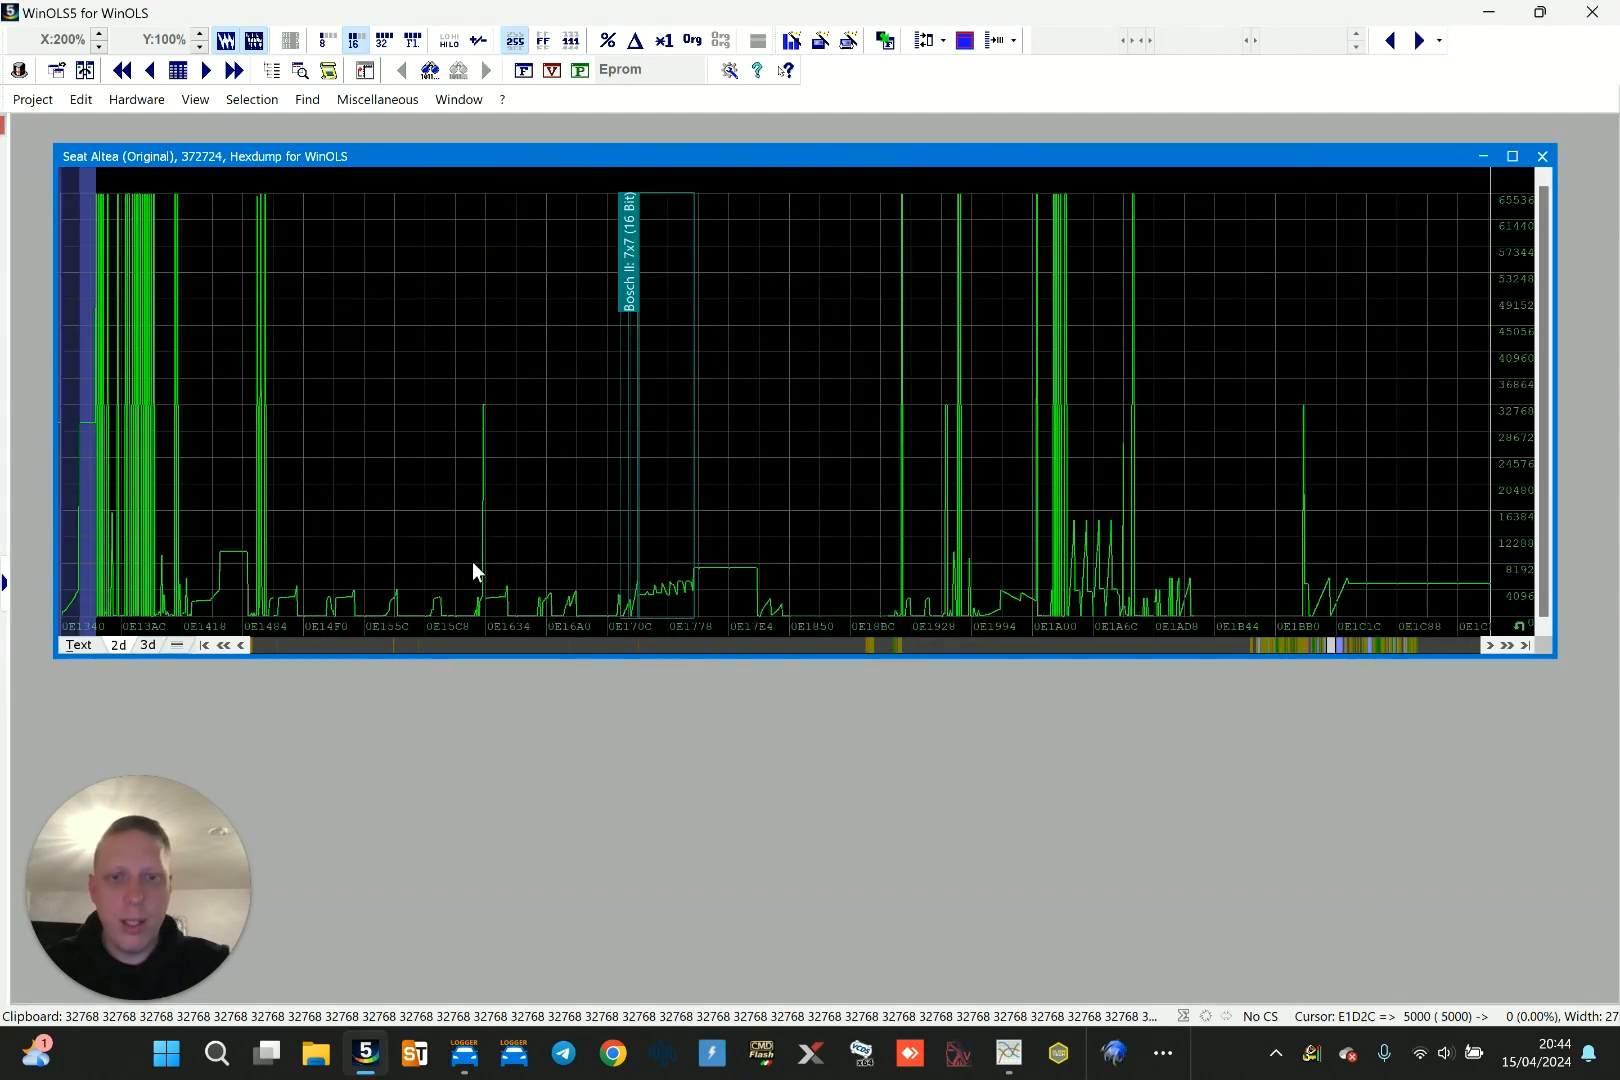
{"action": "left_click", "coordinate": [471, 643]}
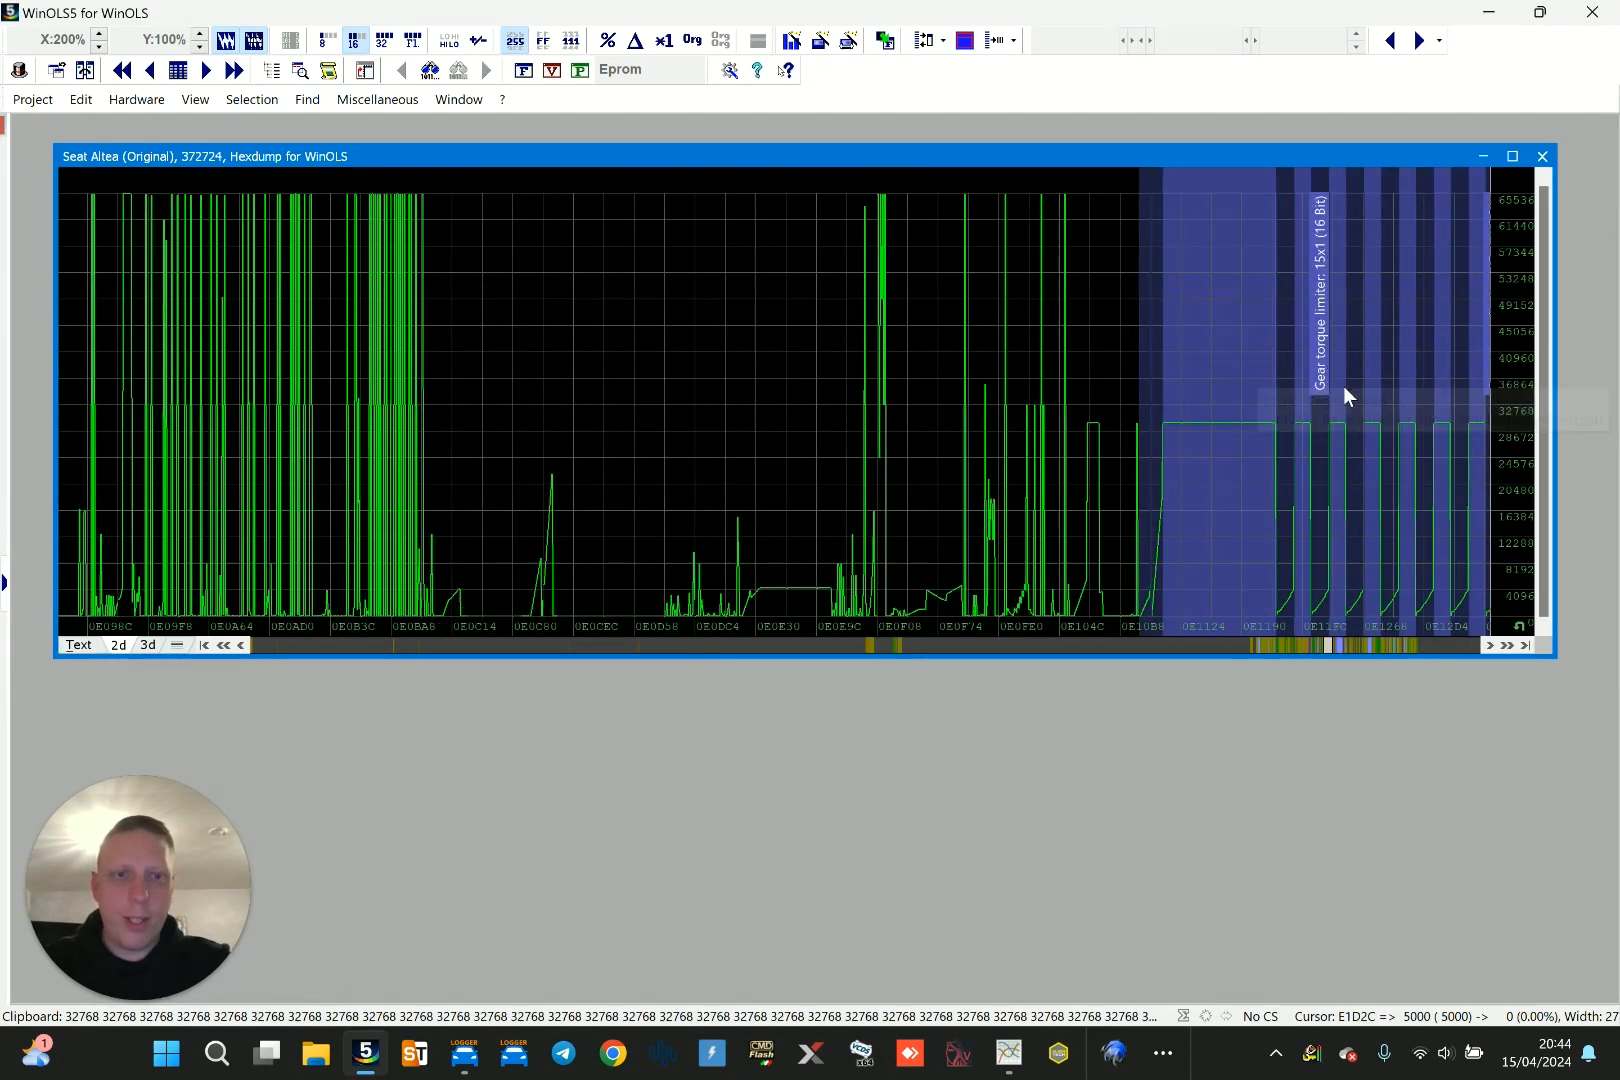
{"action": "scroll", "coordinate": [1343, 386], "scroll_direction": "down", "scroll_amount": 2}
{"action": "scroll", "coordinate": [1334, 380], "scroll_direction": "down", "scroll_amount": 5}
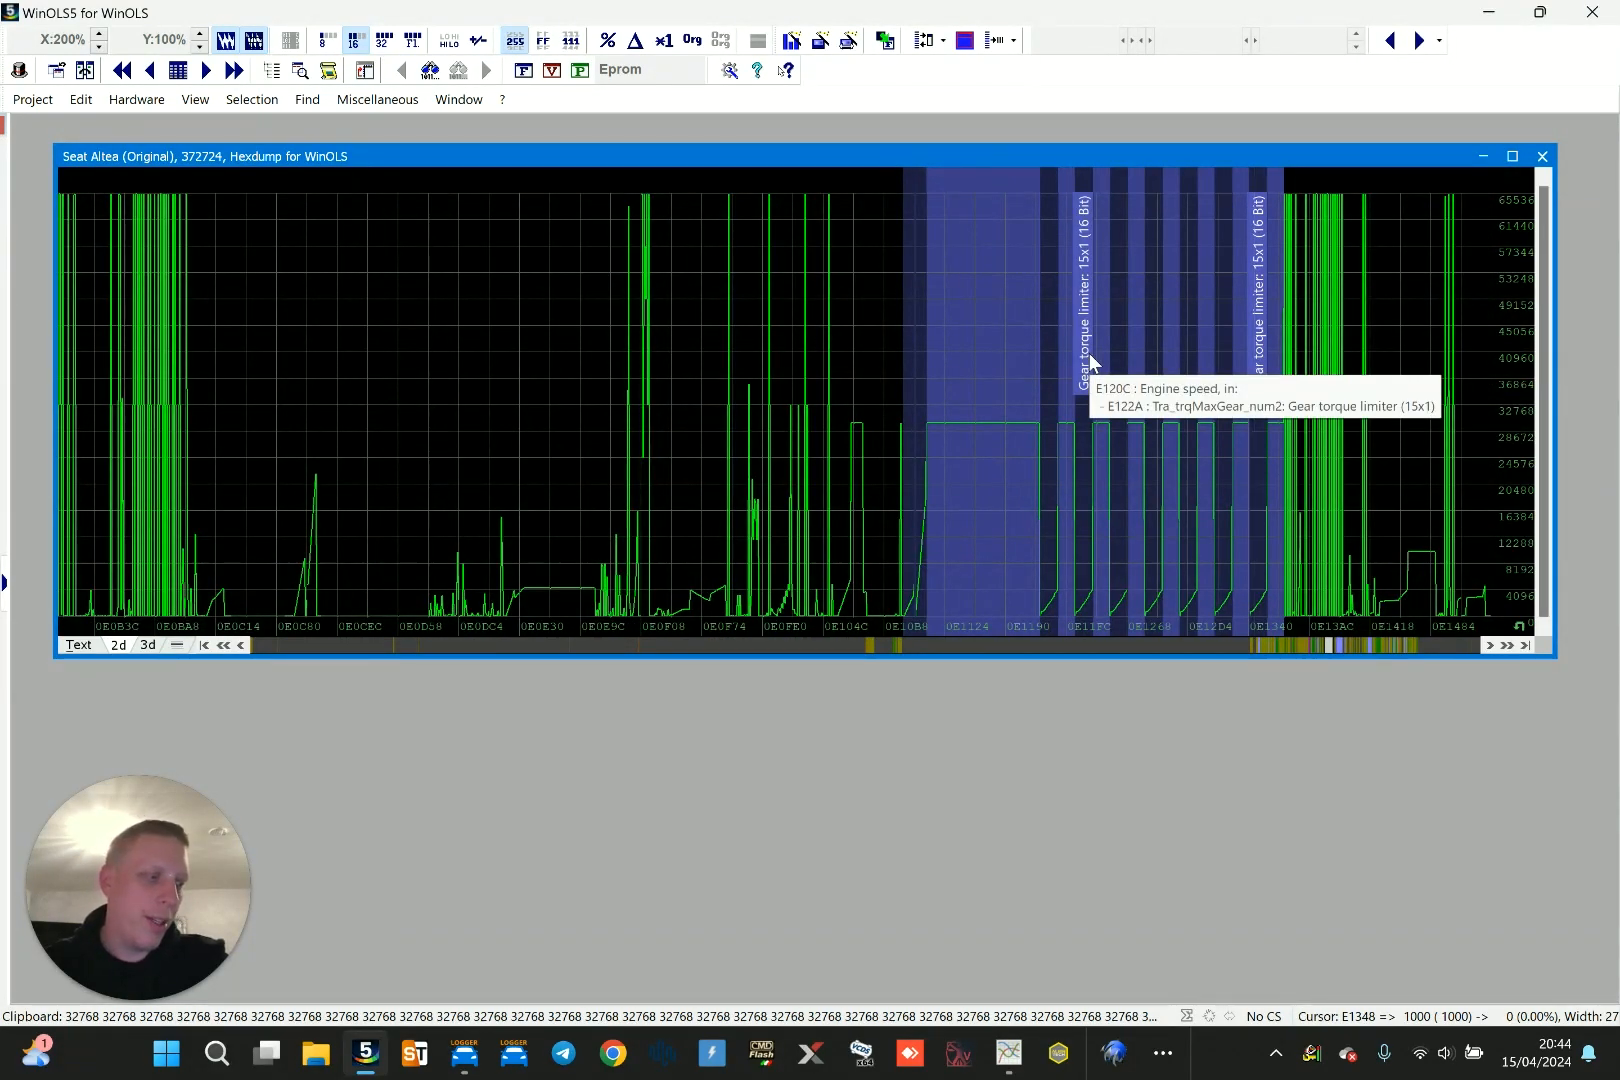
{"action": "scroll", "coordinate": [1088, 353], "scroll_direction": "down", "scroll_amount": 6}
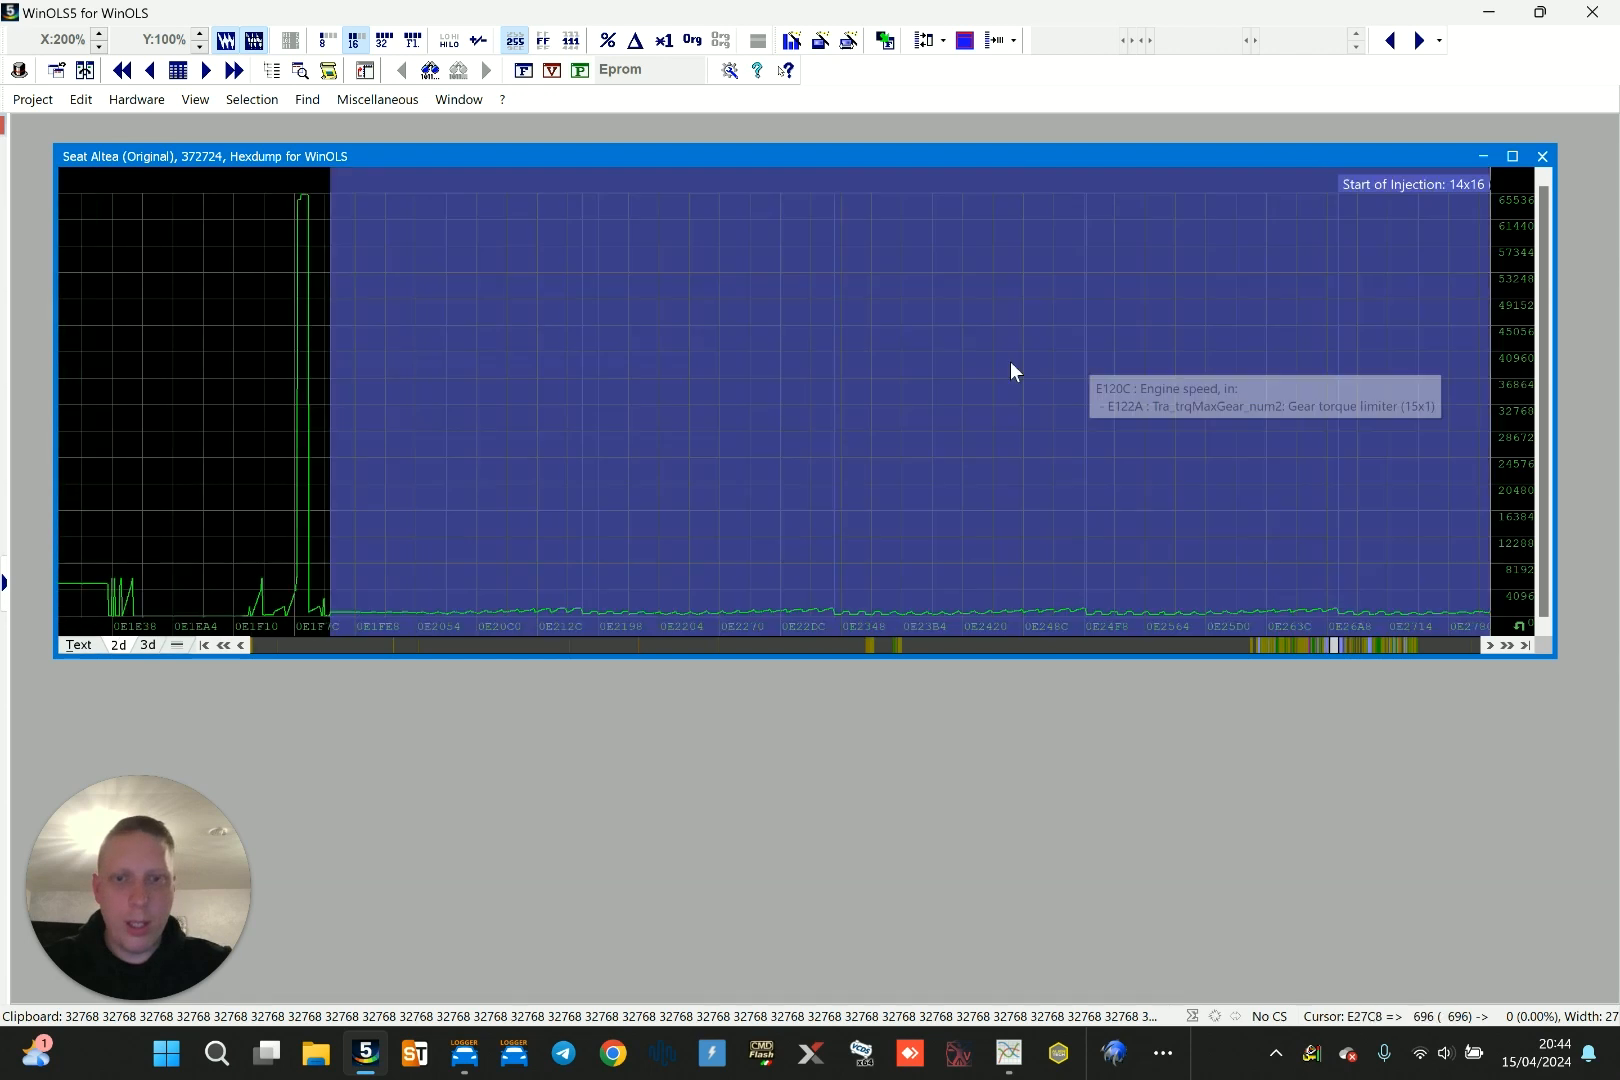
{"action": "double_click", "coordinate": [401, 405]}
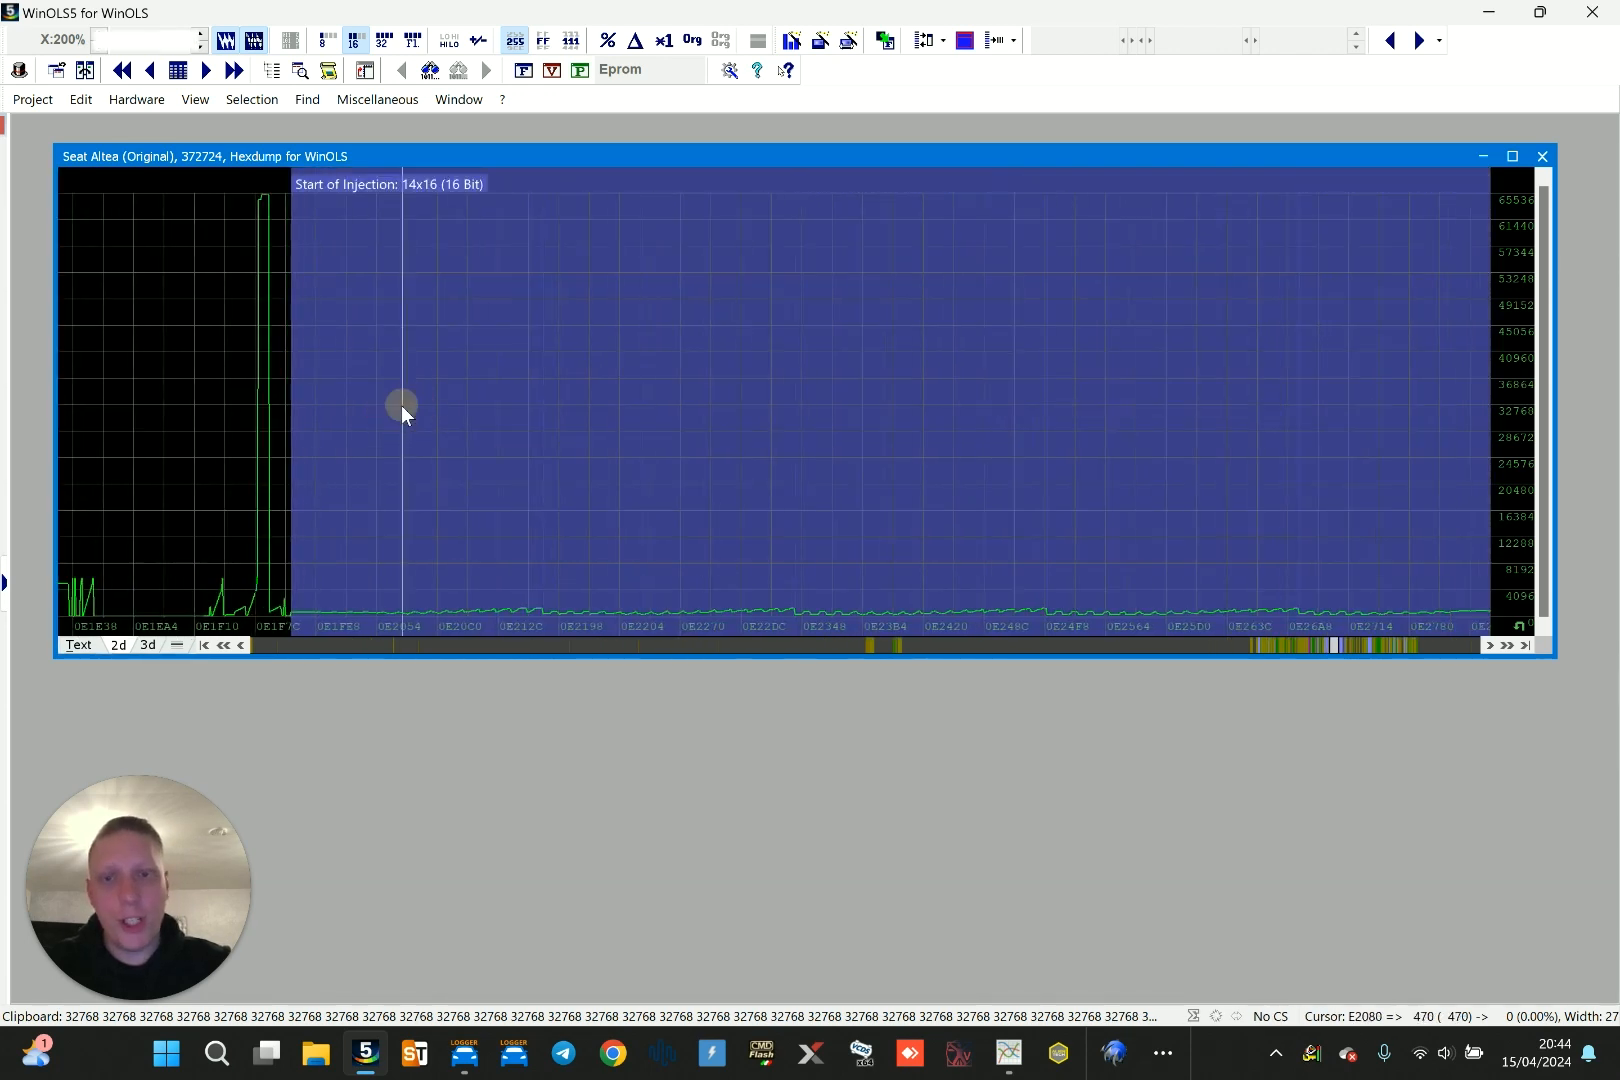
Inspect the 2250 rpm cell at 25 mg/hub, highlight the whole Start of Injection map, and shift its window slightly upward
{"action": "left_click", "coordinate": [760, 396]}
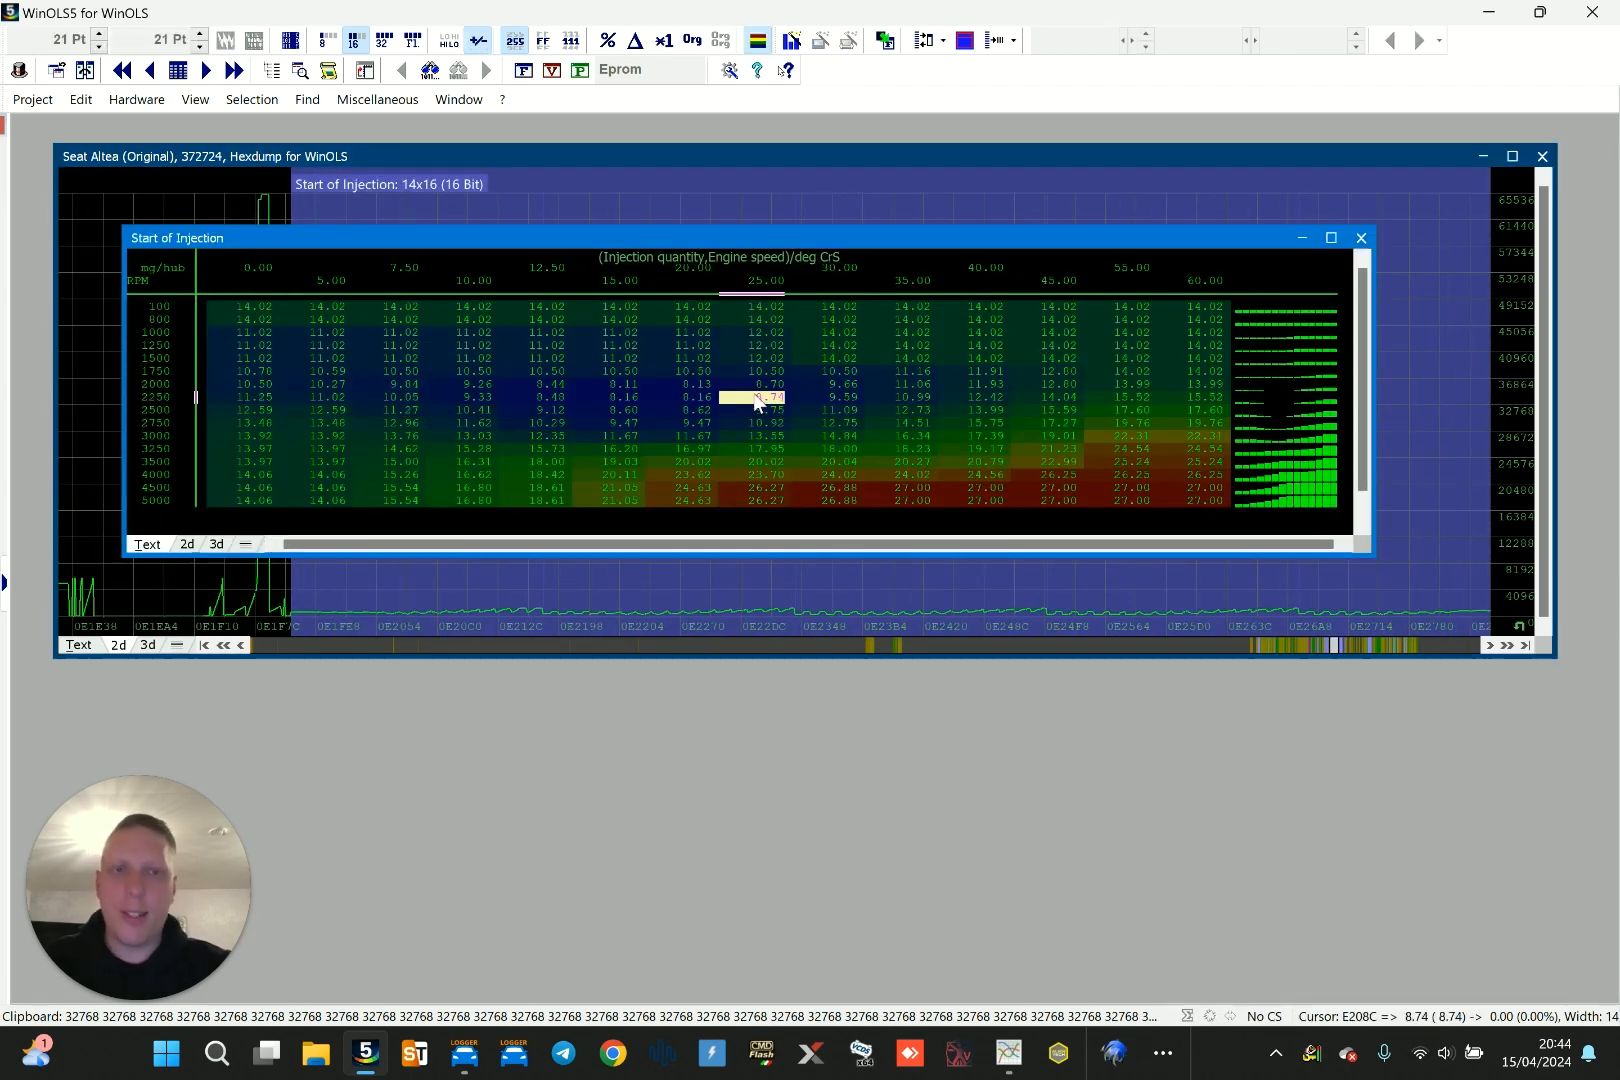
{"action": "left_click", "coordinate": [755, 398]}
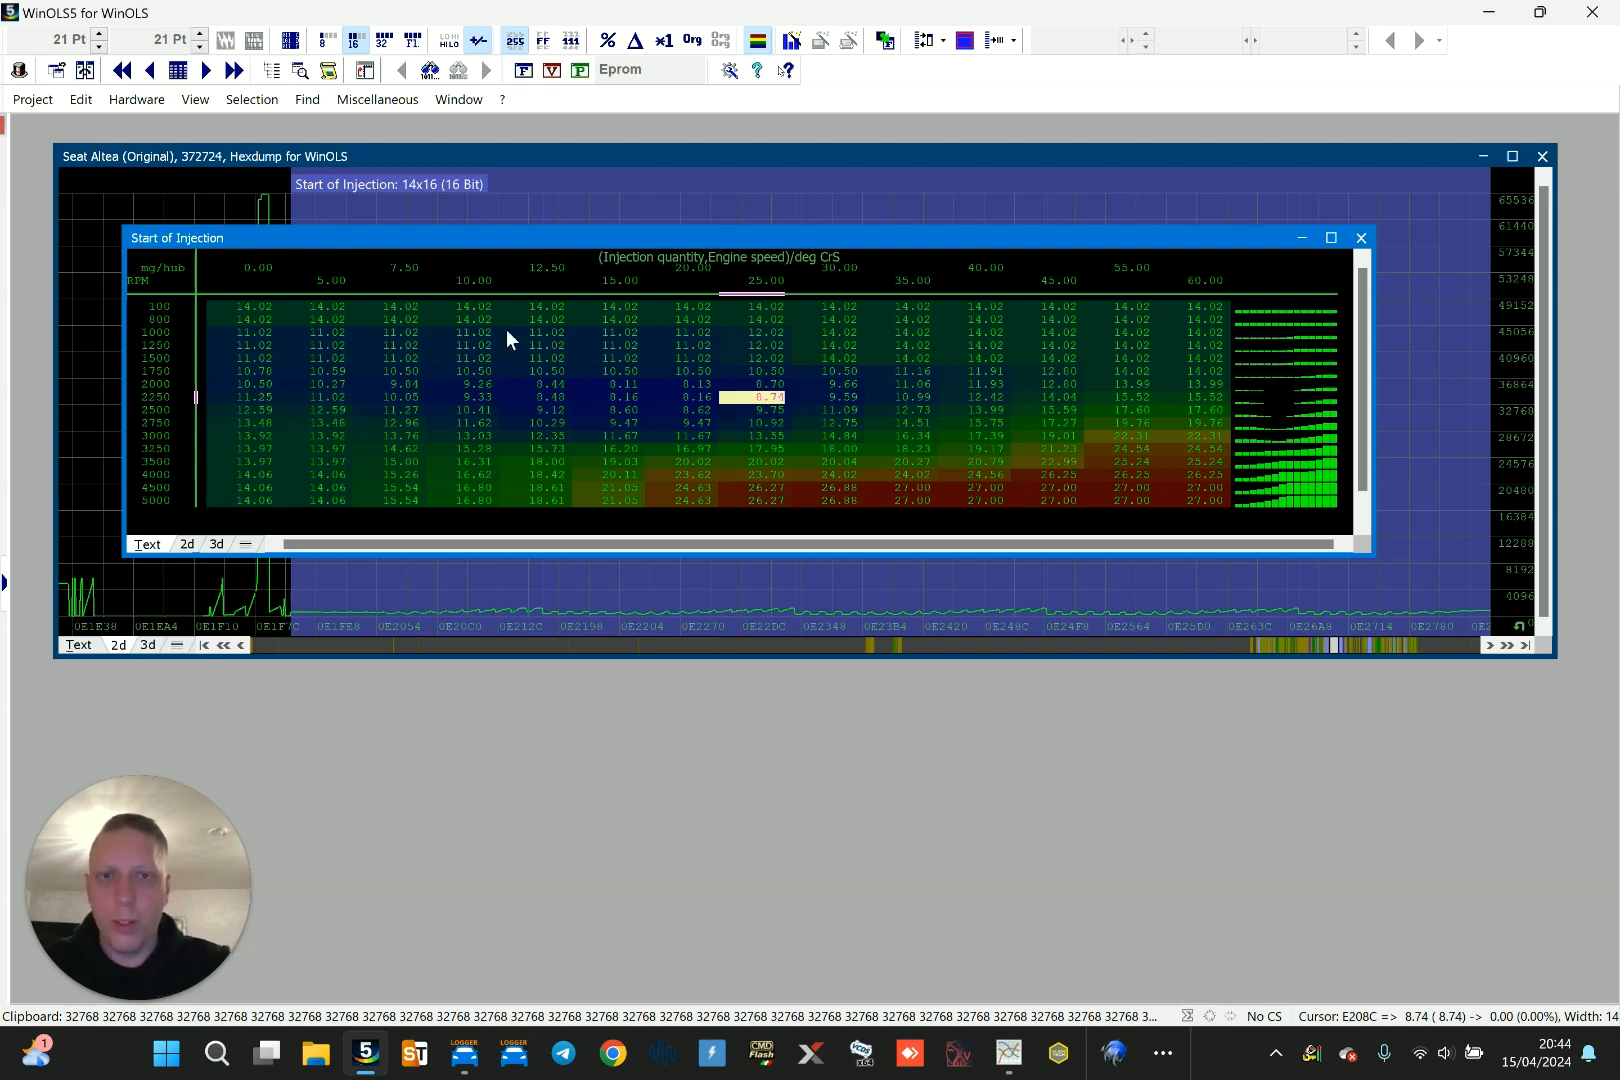
{"action": "left_click_drag", "start_coordinate": [250, 305], "coordinate": [1193, 503]}
{"action": "key", "text": "ctrl+c"}
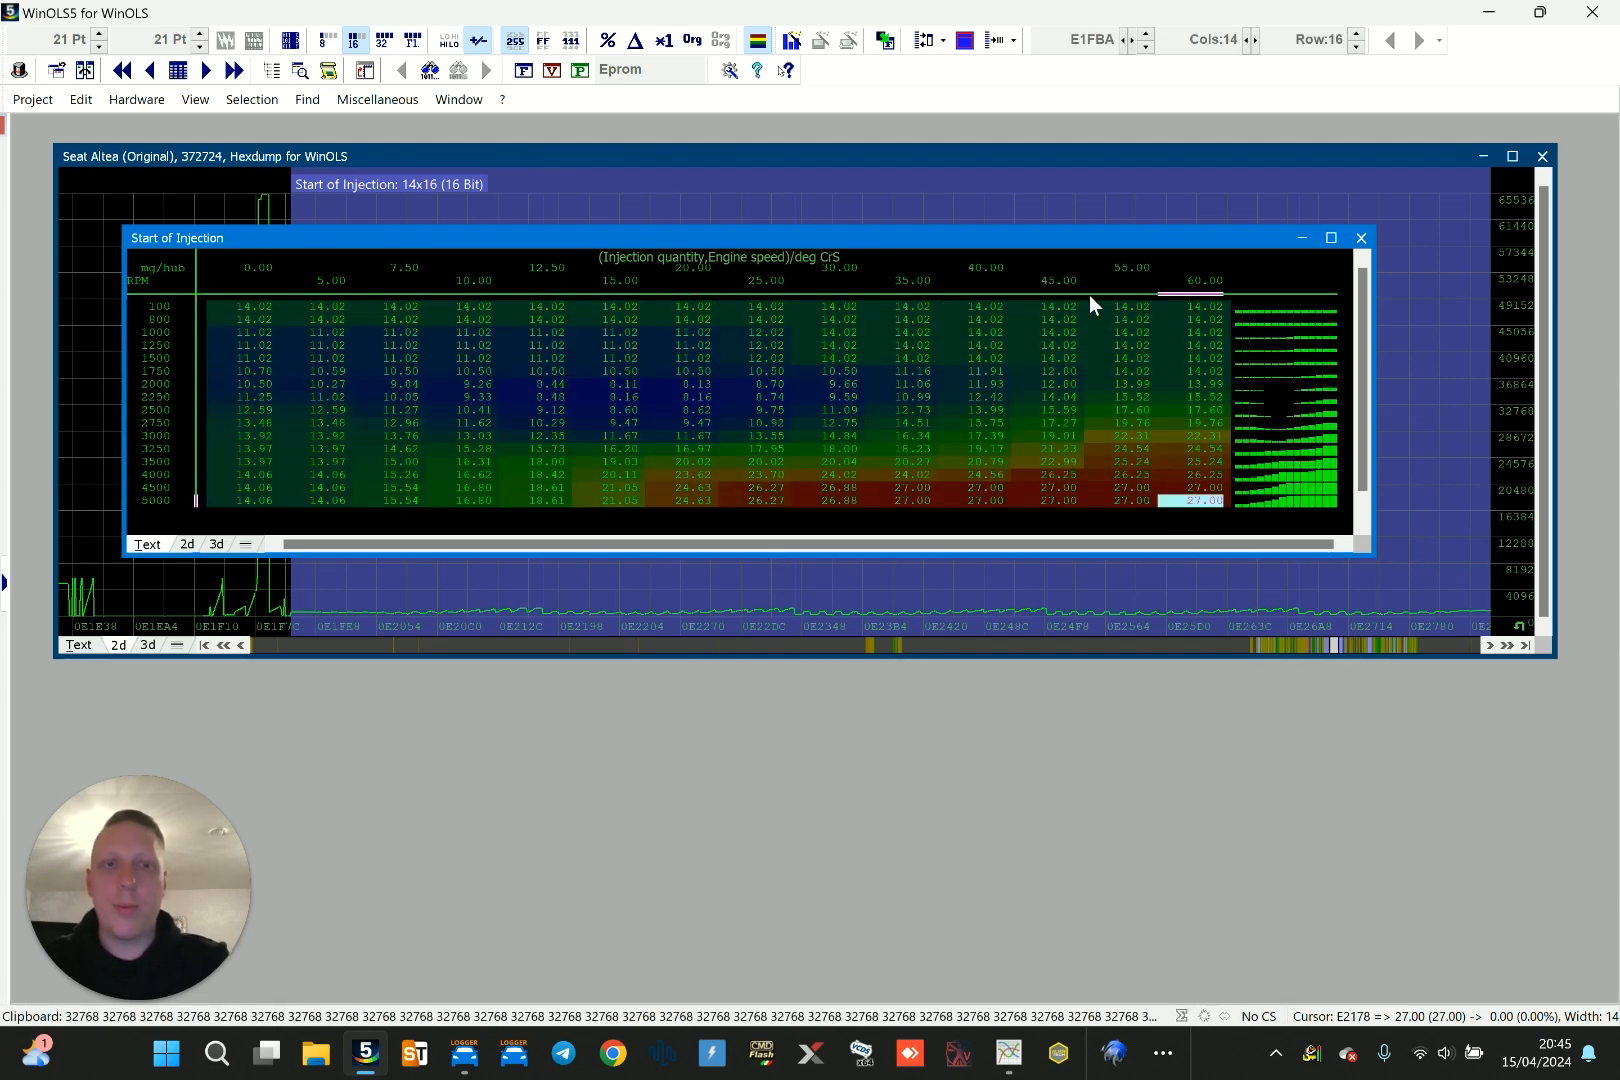
{"action": "left_click_drag", "start_coordinate": [1096, 237], "coordinate": [1091, 220]}
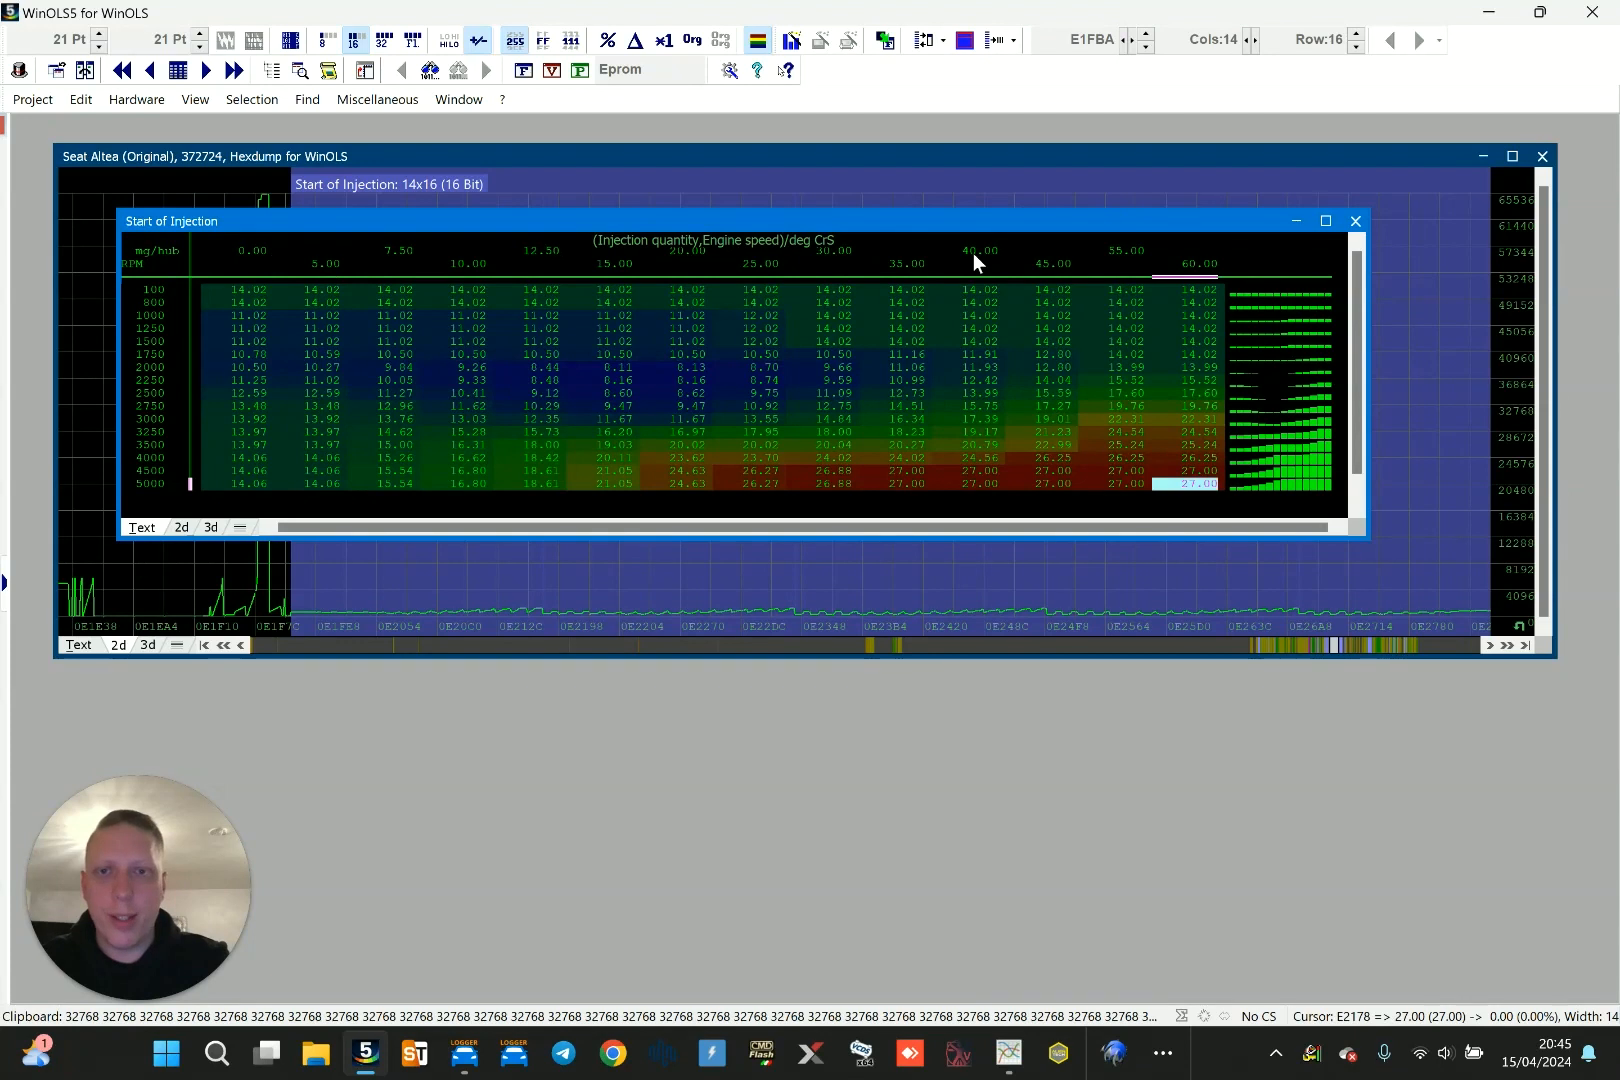
Examine the injection timing cells around 2250 and 2500 rpm at 45 and 55 mg/hub
{"action": "left_click", "coordinate": [1050, 265]}
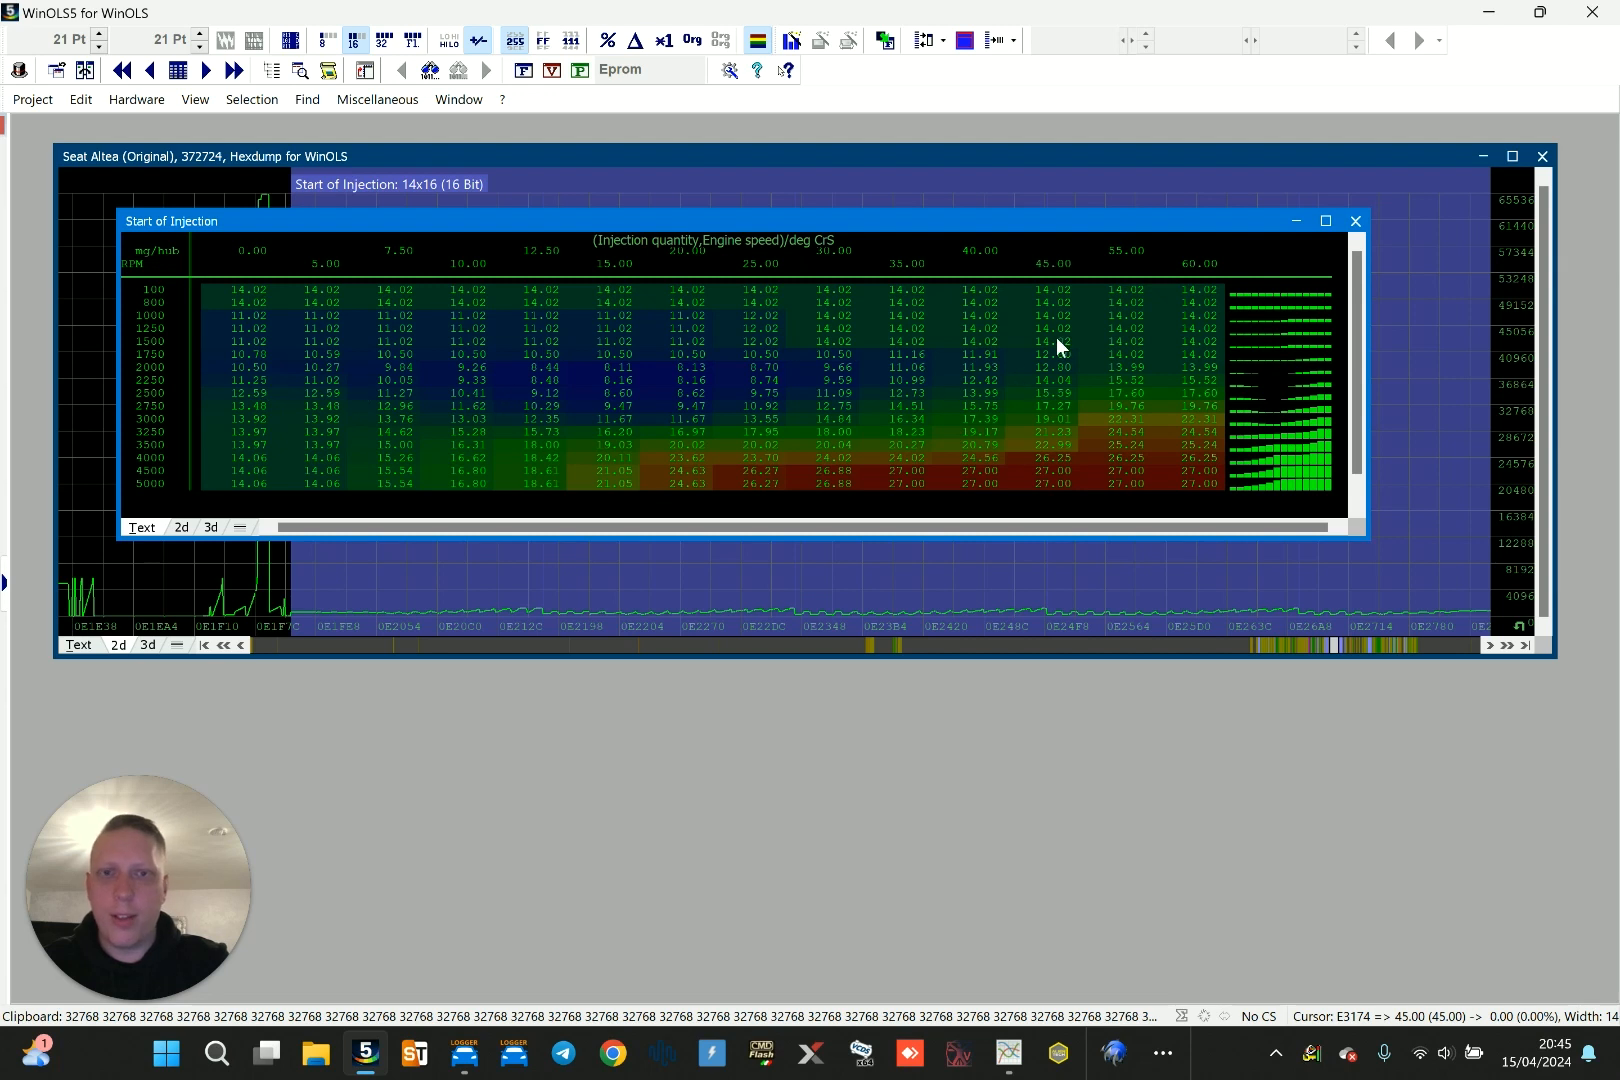
{"action": "left_click", "coordinate": [1015, 382]}
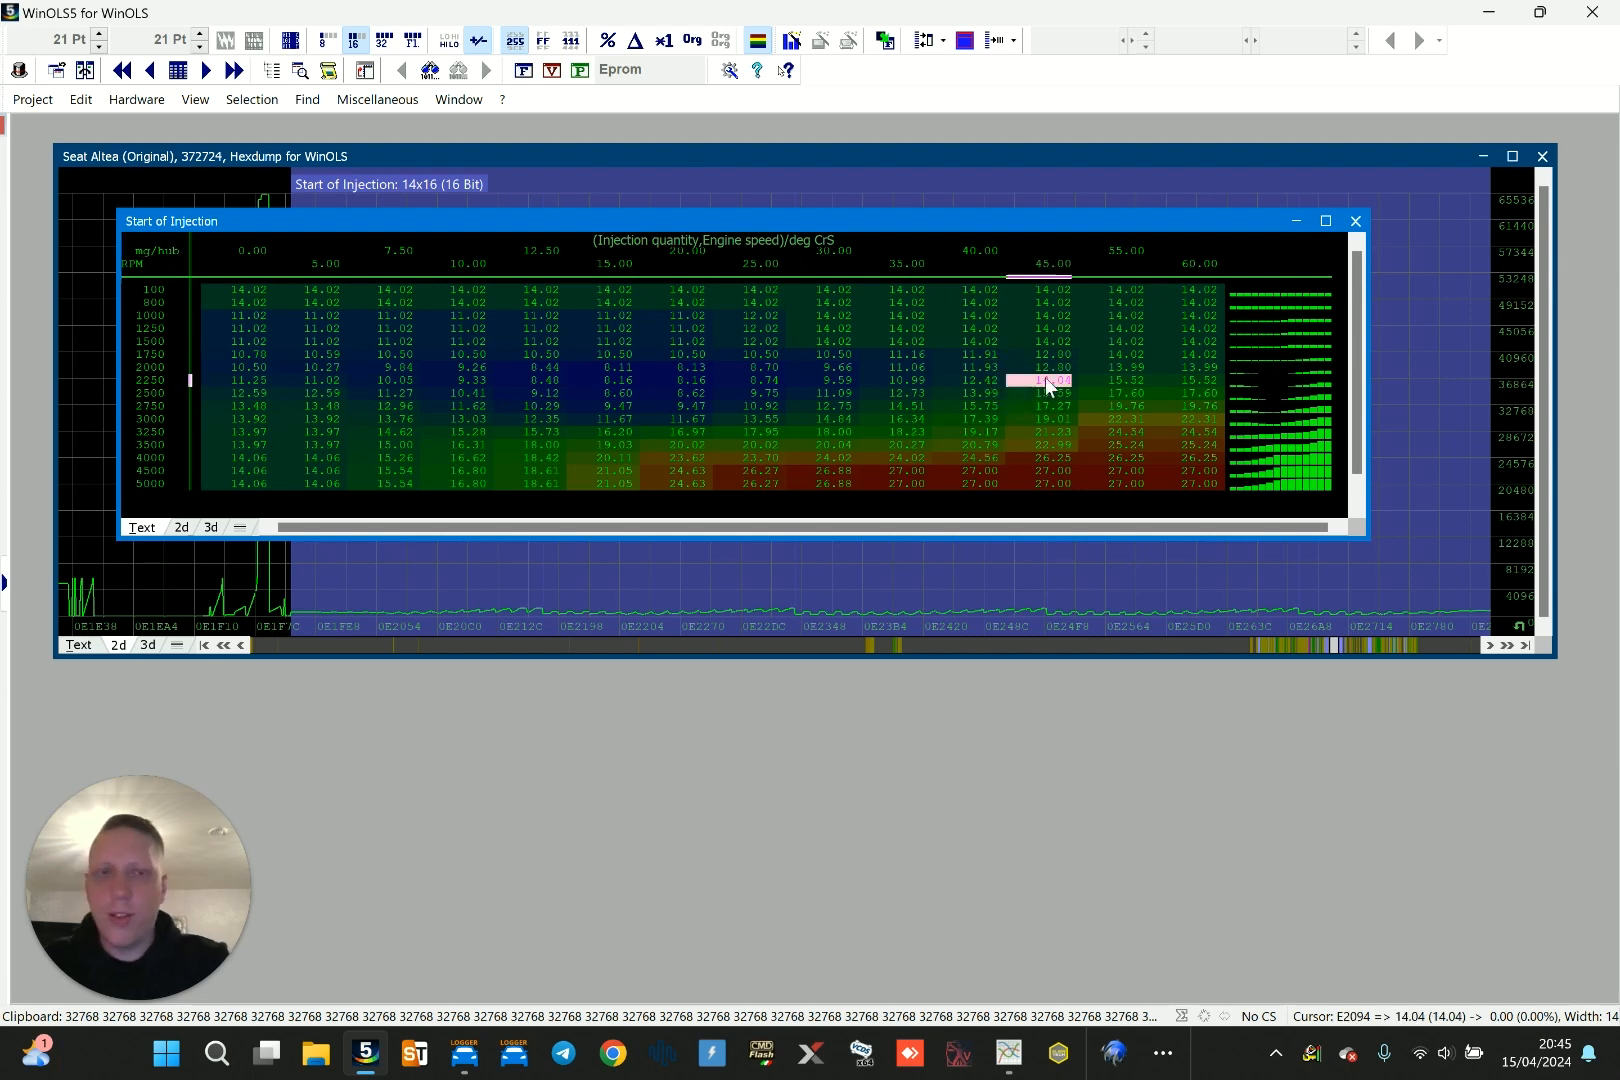
{"action": "left_click", "coordinate": [1047, 391]}
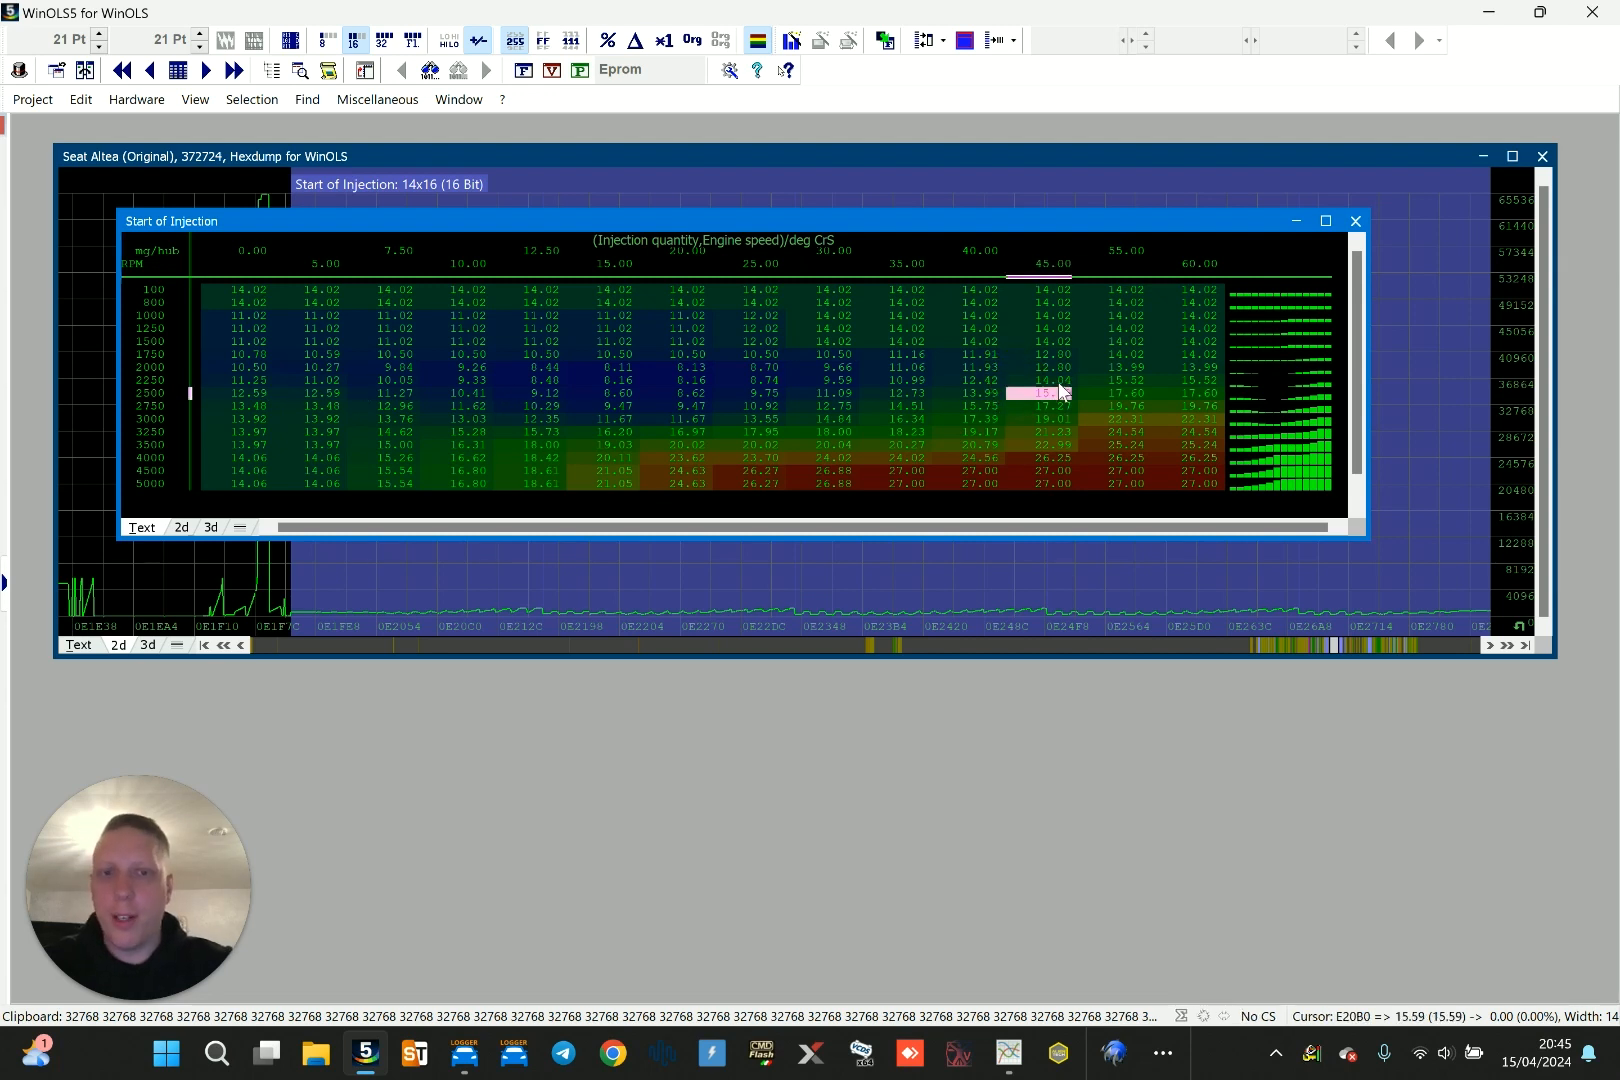
{"action": "left_click", "coordinate": [1052, 381]}
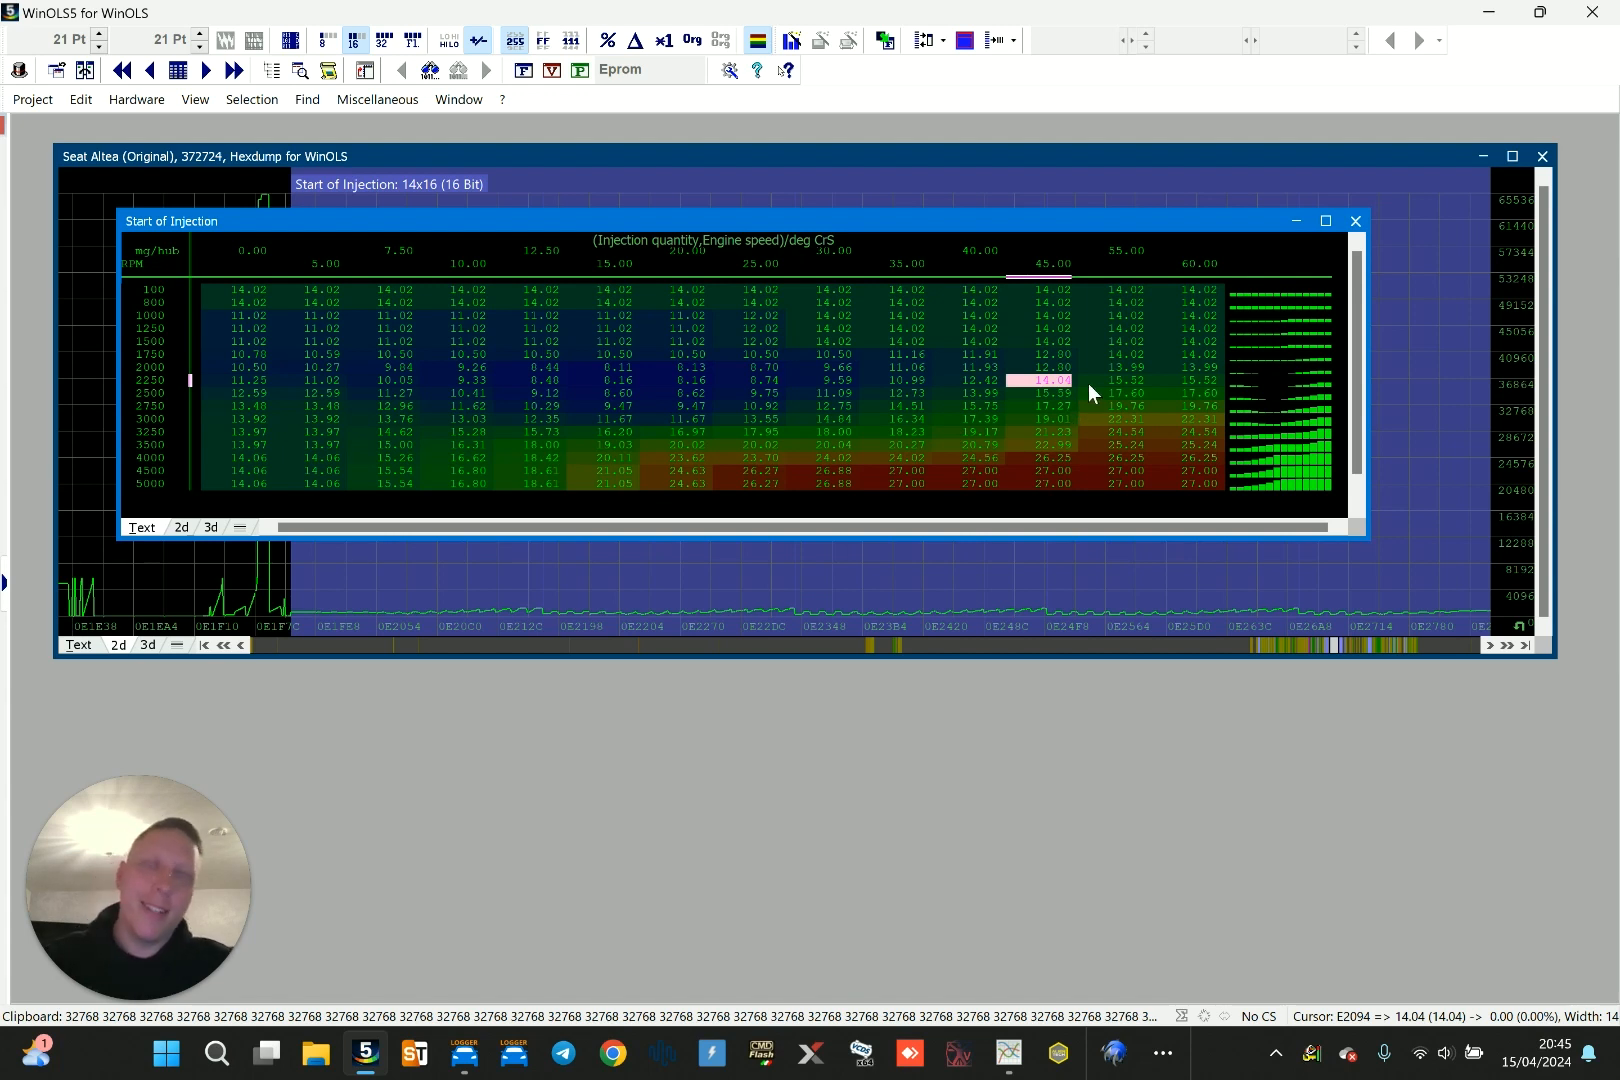
{"action": "left_click", "coordinate": [1130, 368]}
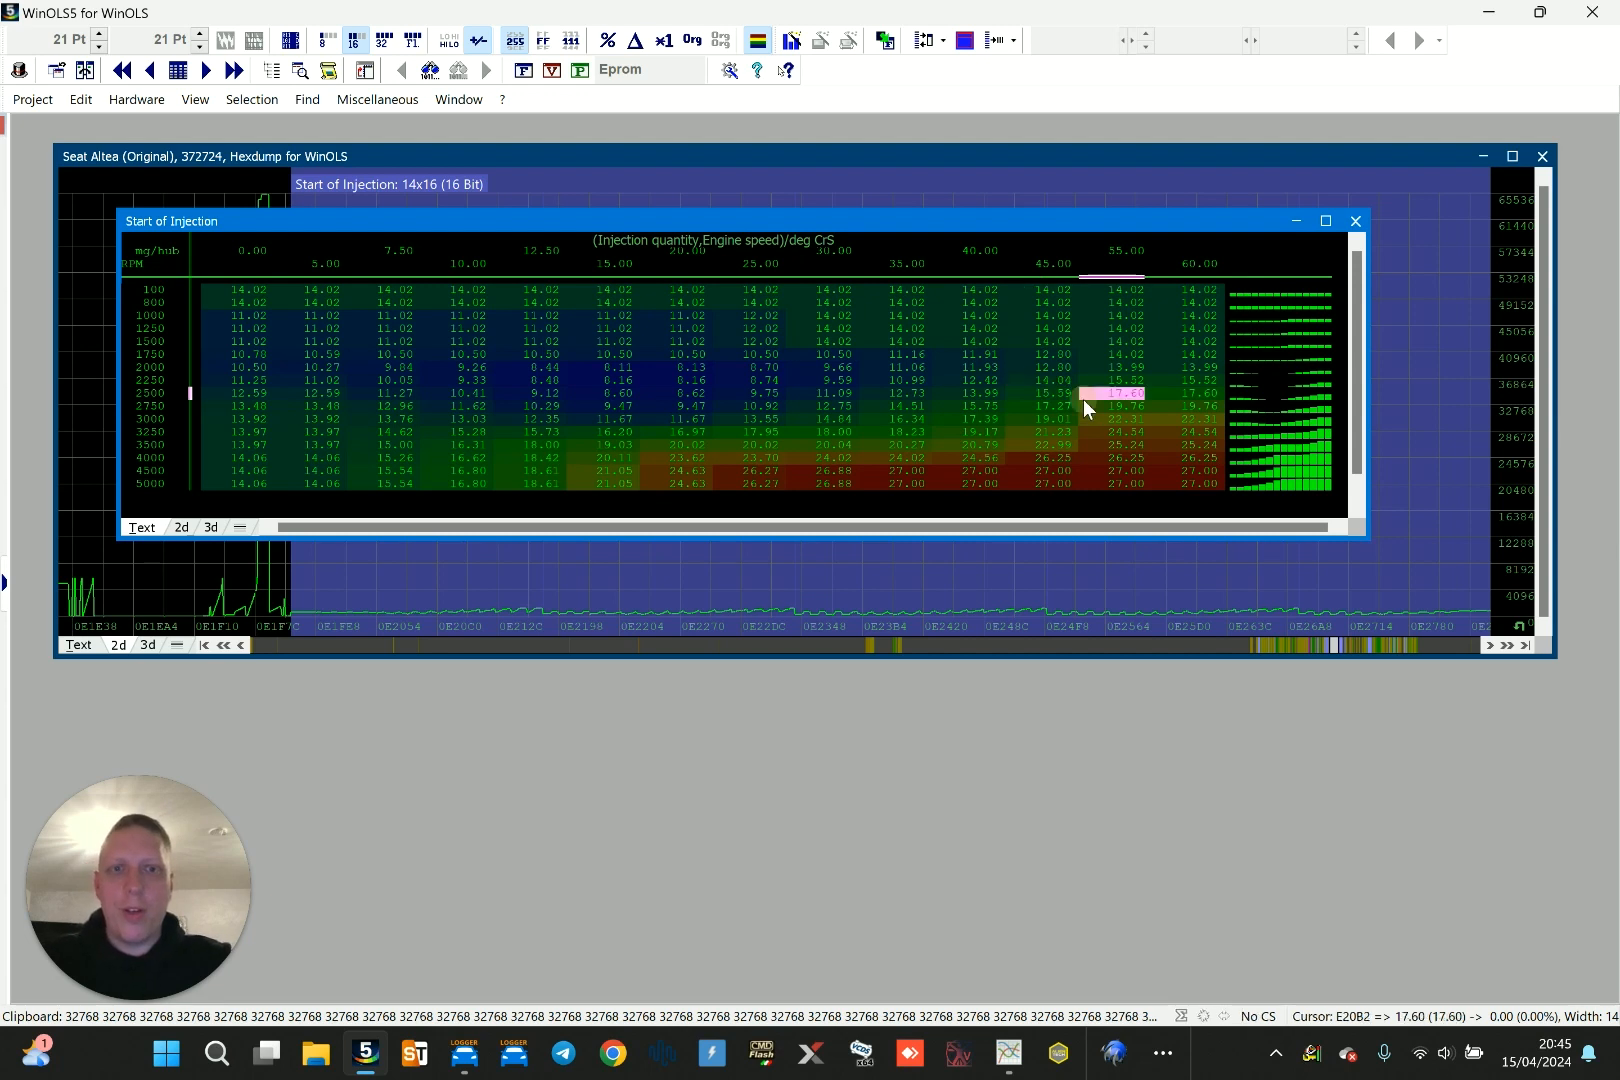
{"action": "left_click", "coordinate": [1040, 380]}
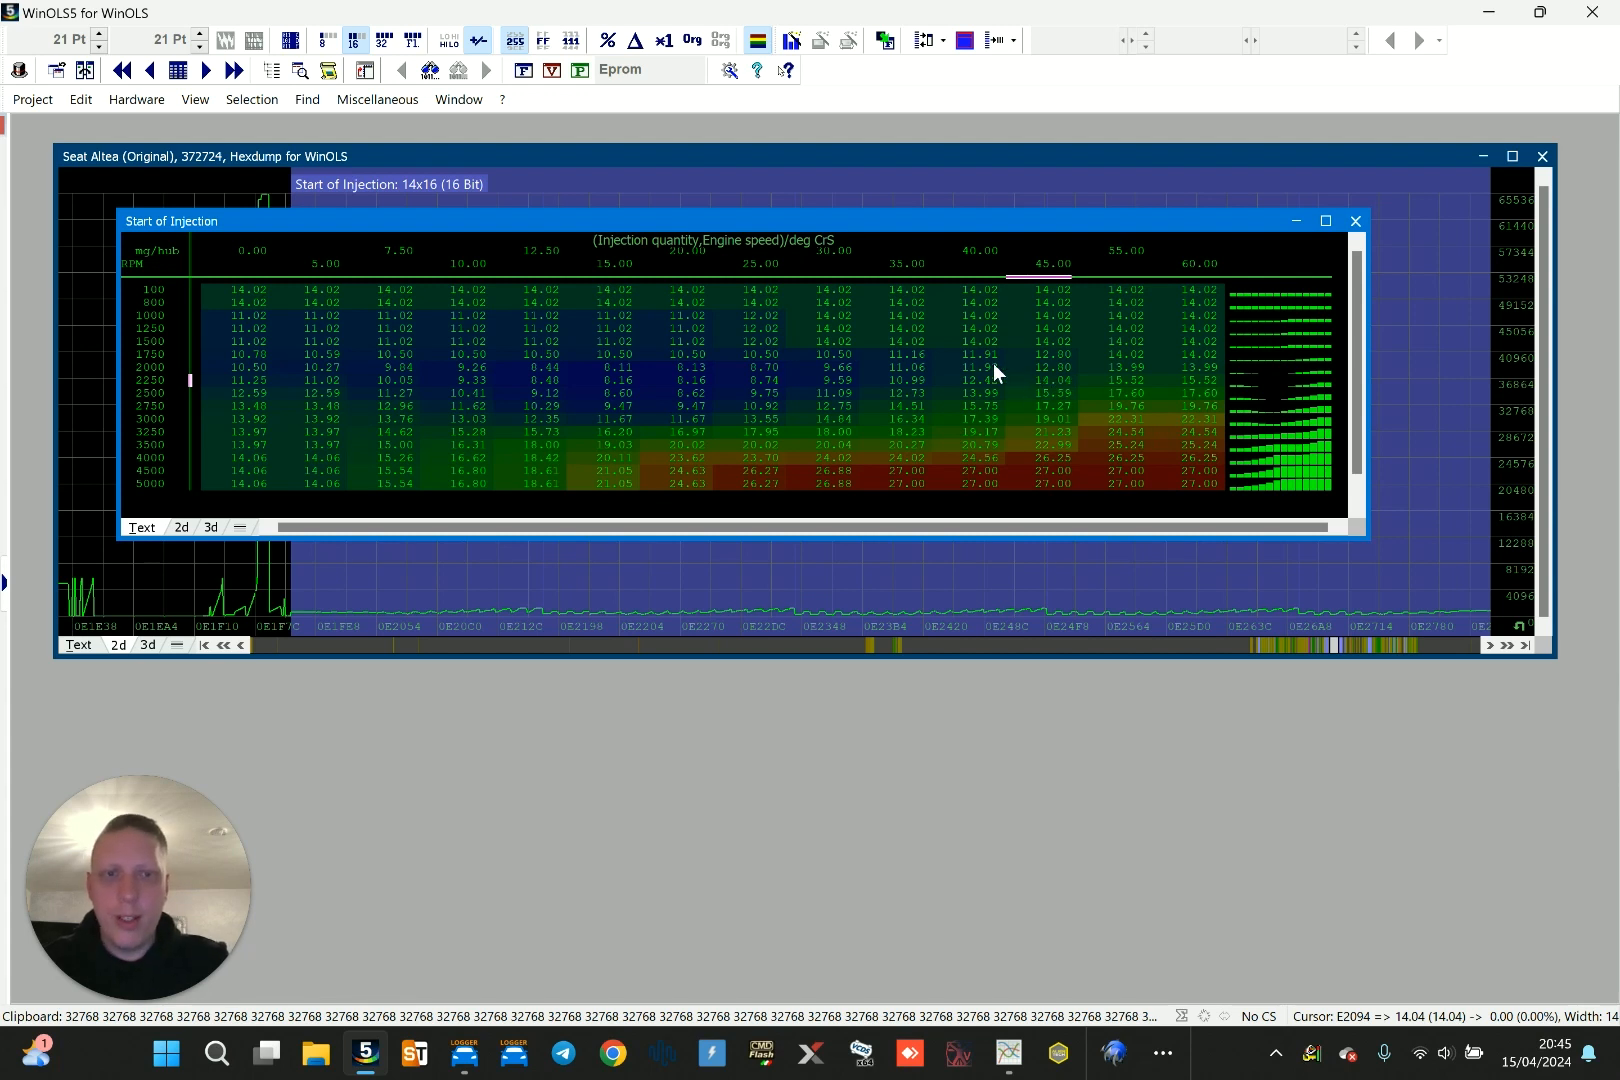
Compare the 45 mg/hub timing values from 2500 to 3500 rpm with the 3000 rpm cell at 55 mg/hub and the 2250 rpm cell
{"action": "left_click_drag", "start_coordinate": [1062, 398], "coordinate": [1058, 438]}
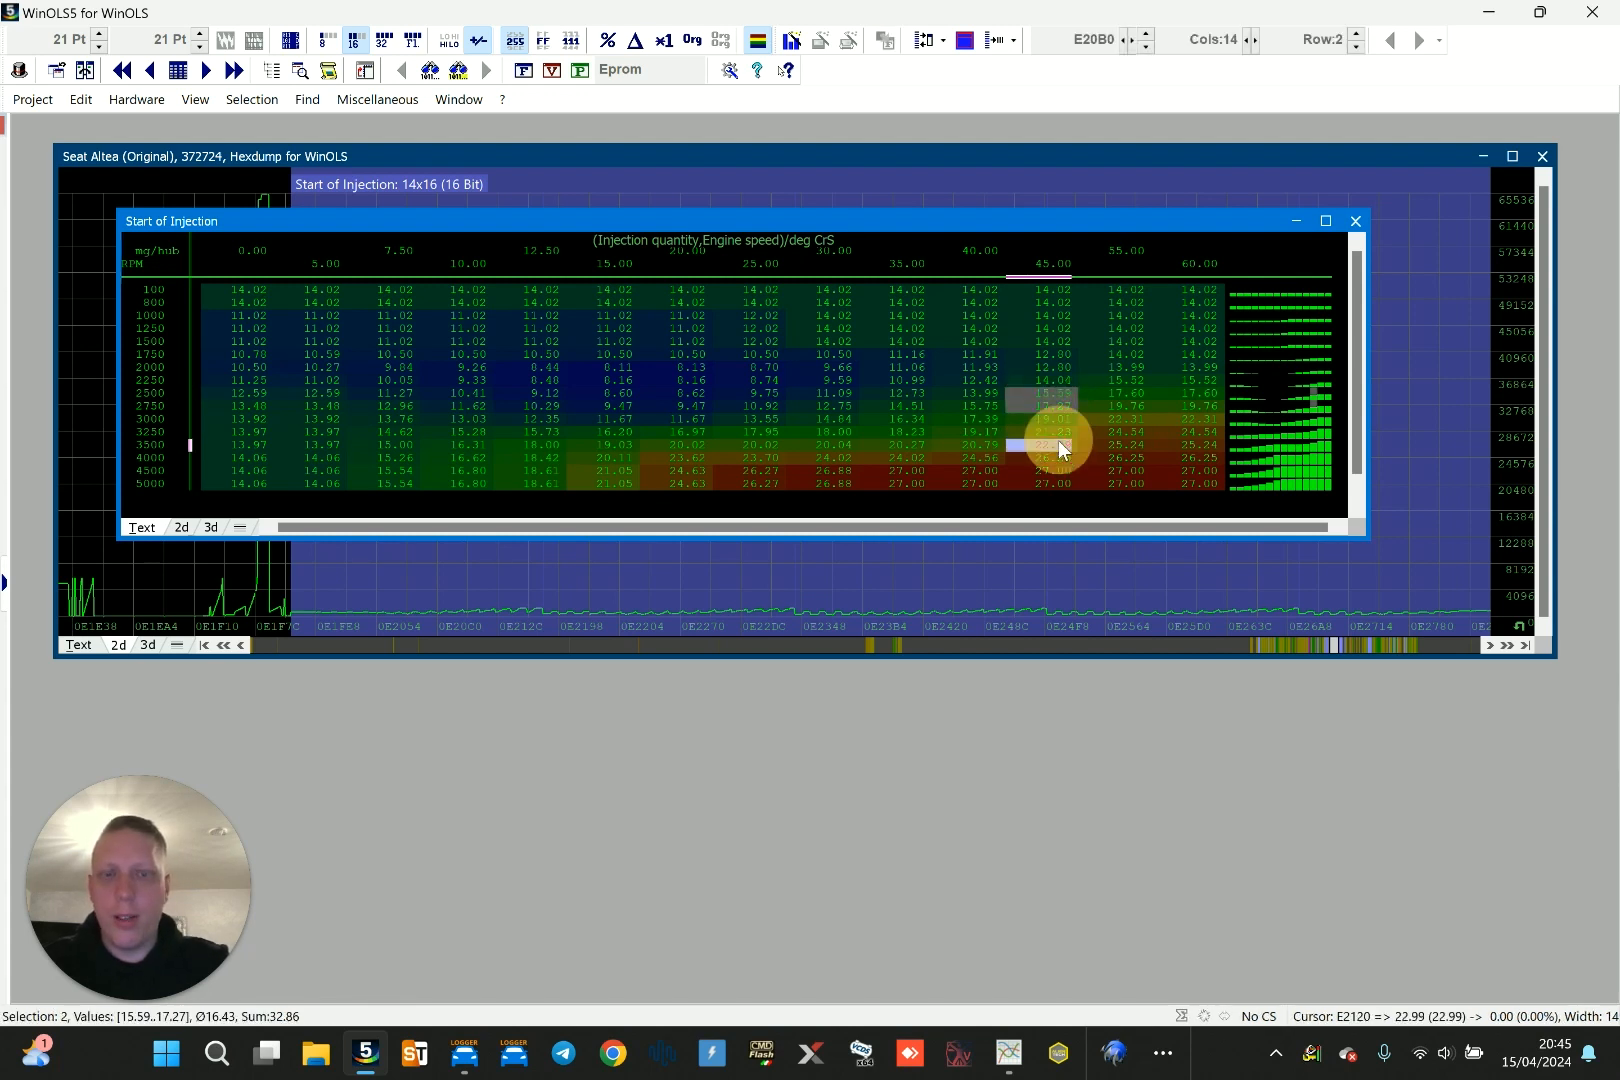
{"action": "left_click", "coordinate": [1056, 431]}
{"action": "left_click", "coordinate": [1086, 421]}
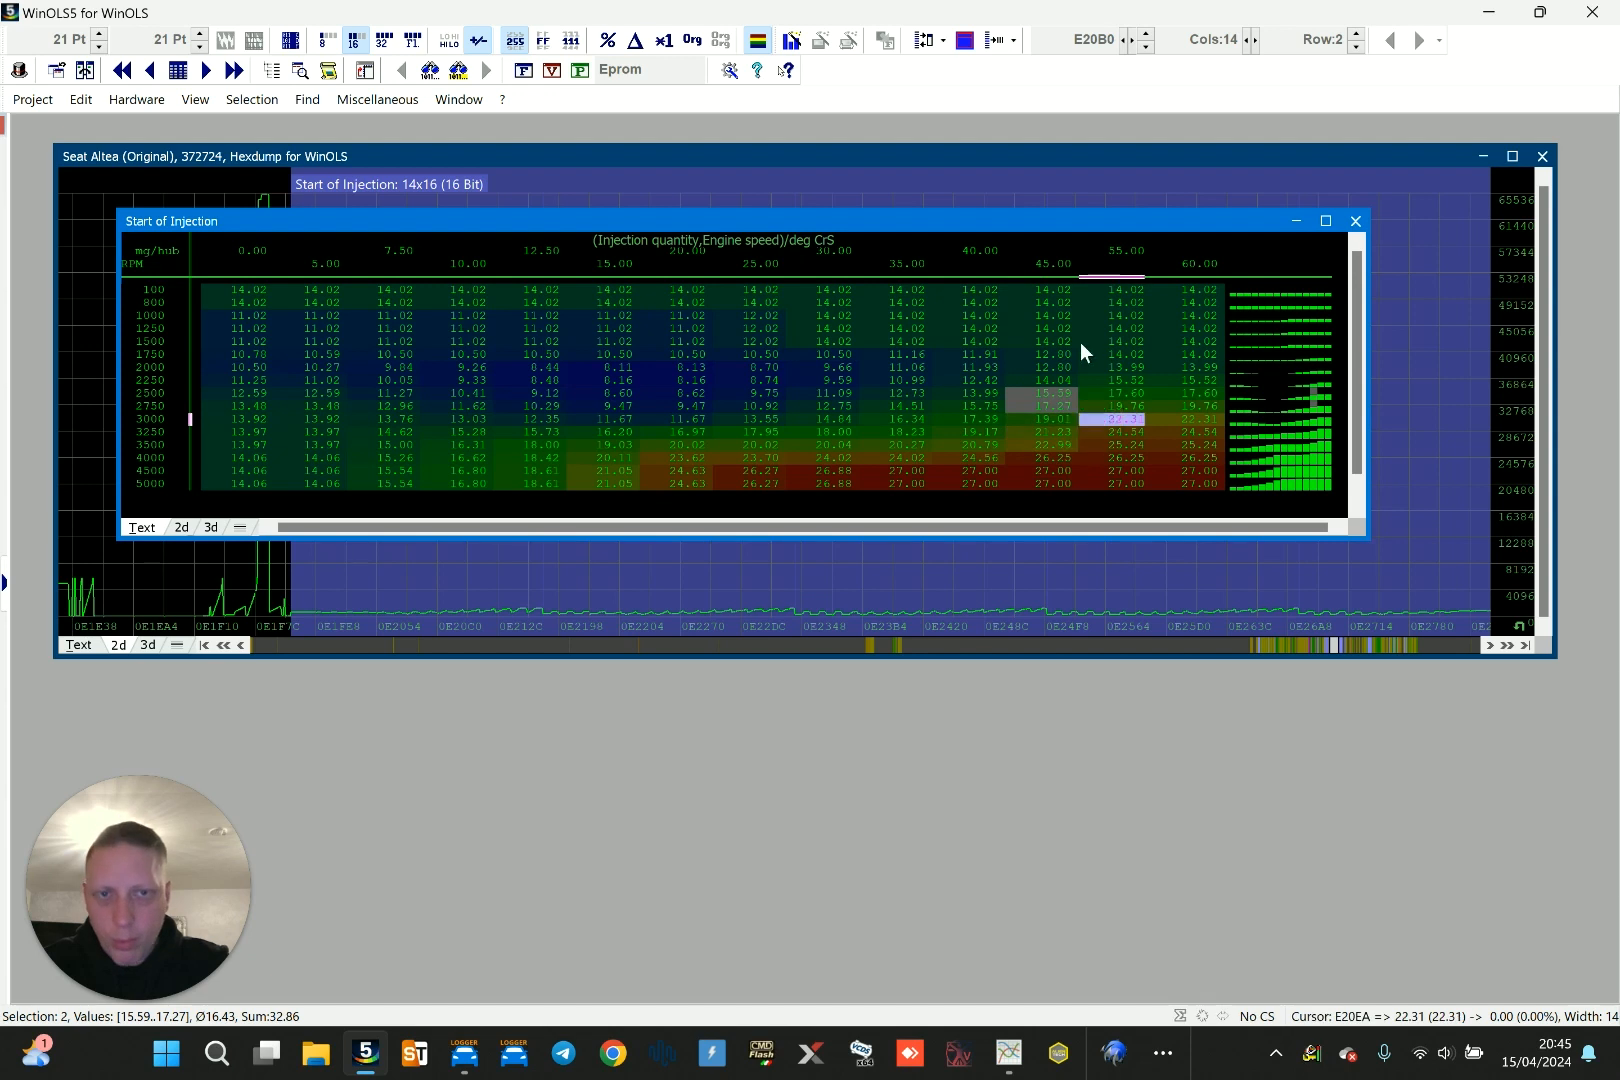
{"action": "left_click", "coordinate": [1066, 381]}
{"action": "key", "text": "ctrl+c"}
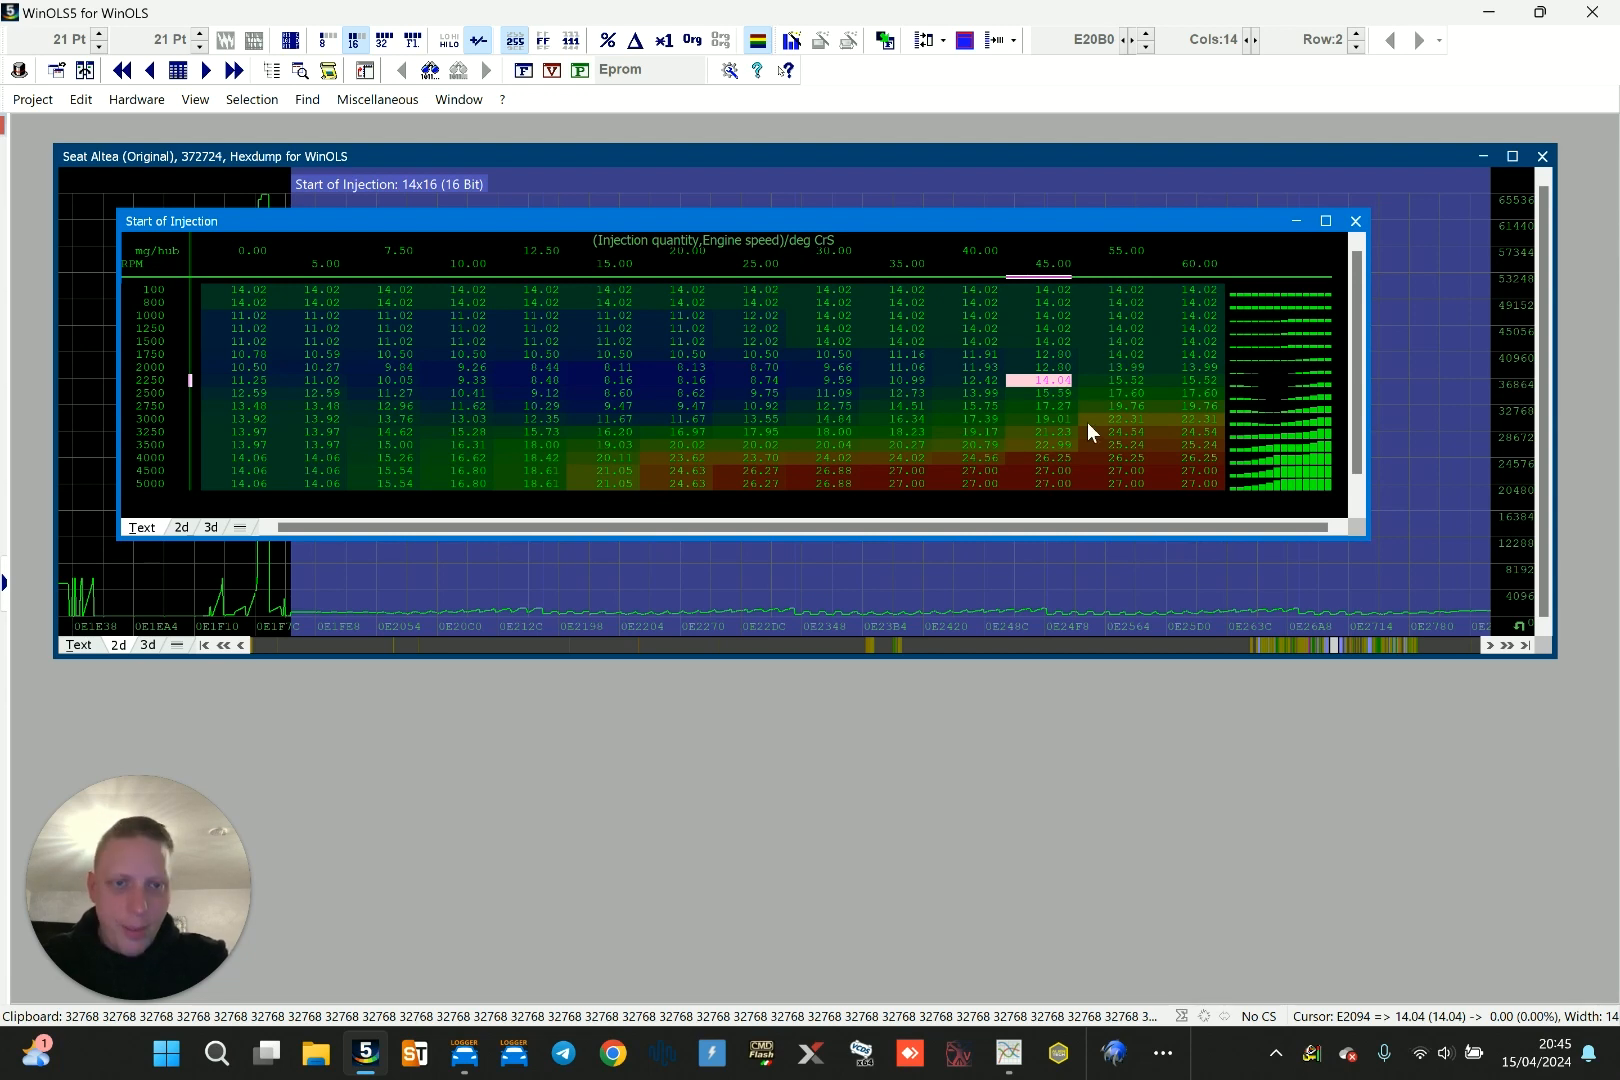
Highlight the high-load timing values in the 5000 and 4500 rpm rows, and inspect the 3250 rpm cell at 60 mg/hub
{"action": "left_click_drag", "start_coordinate": [804, 483], "coordinate": [1270, 483]}
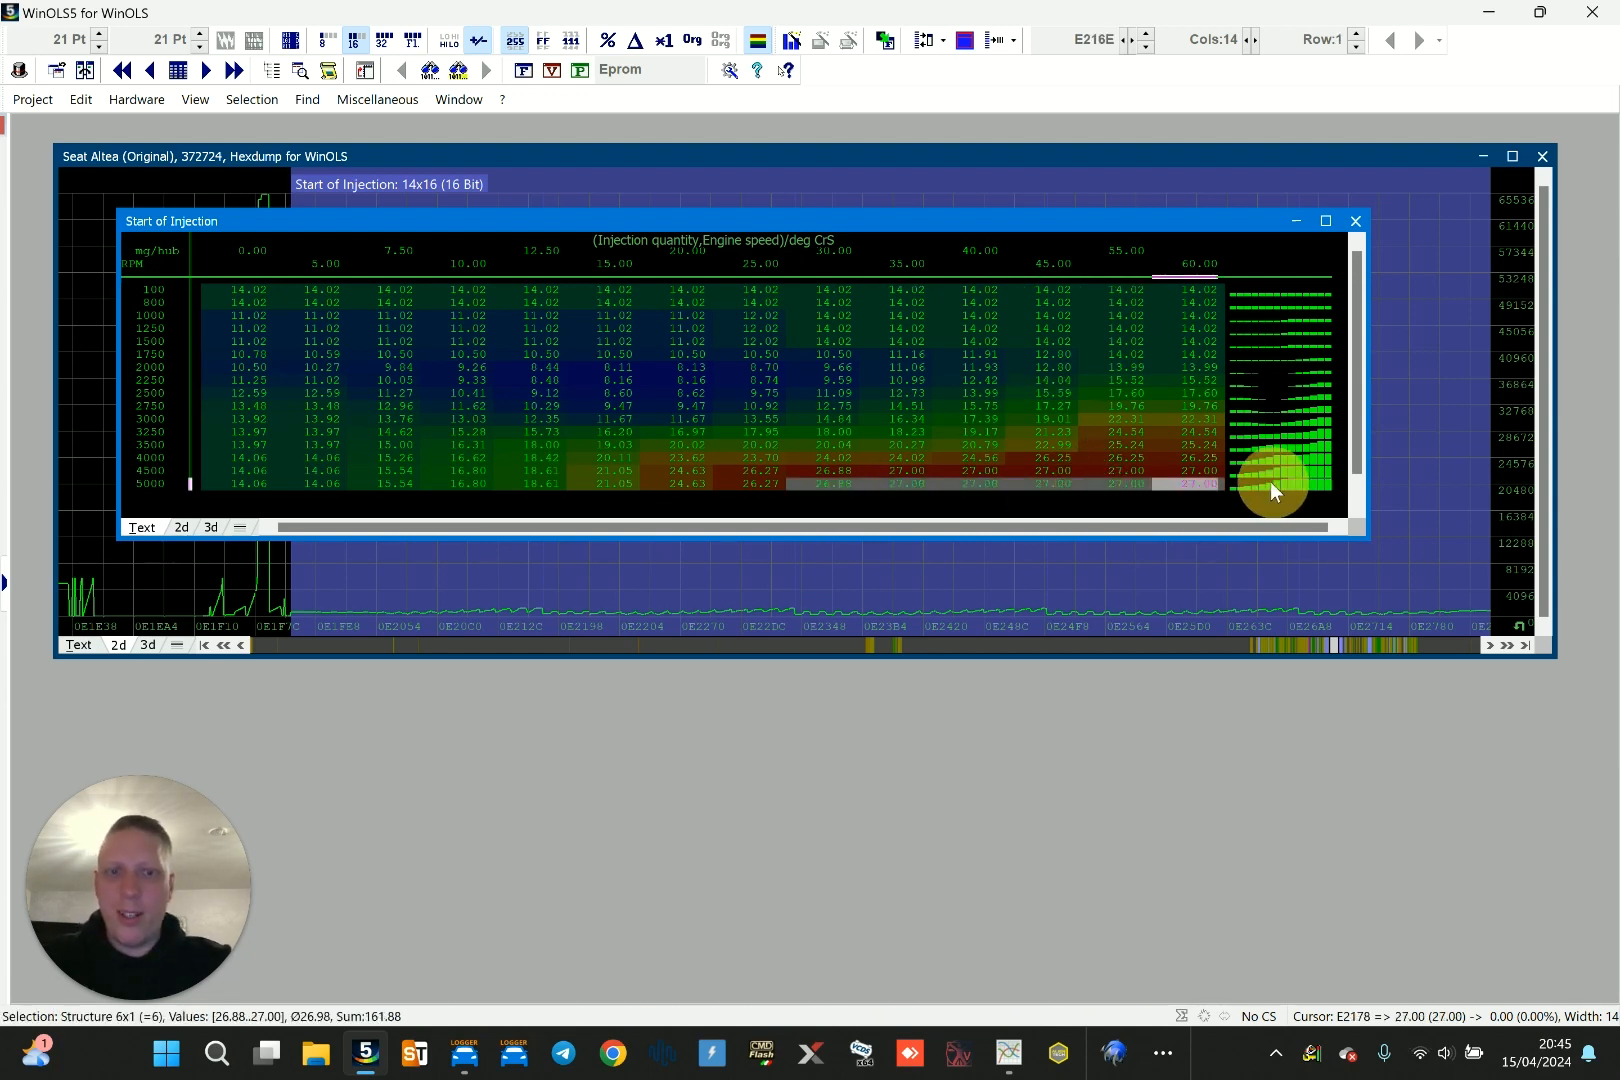
{"action": "left_click", "coordinate": [927, 471]}
{"action": "key", "text": "ctrl+c"}
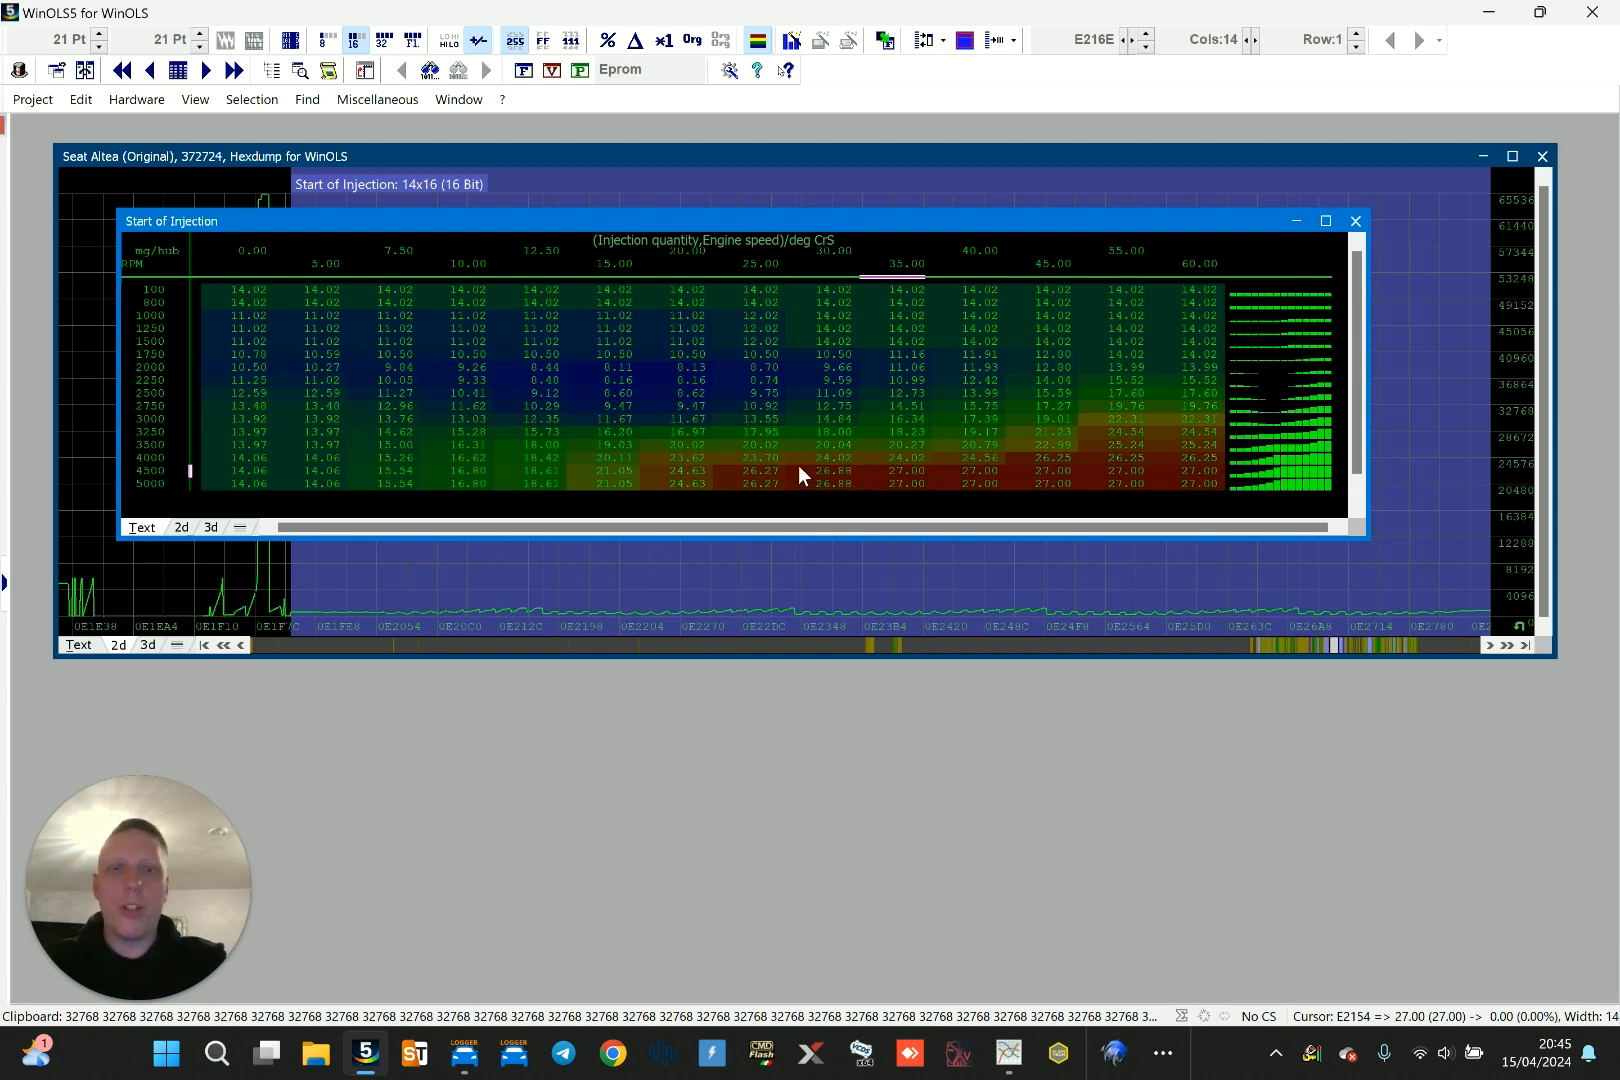
{"action": "left_click_drag", "start_coordinate": [664, 467], "coordinate": [1207, 474]}
{"action": "left_click", "coordinate": [1224, 436]}
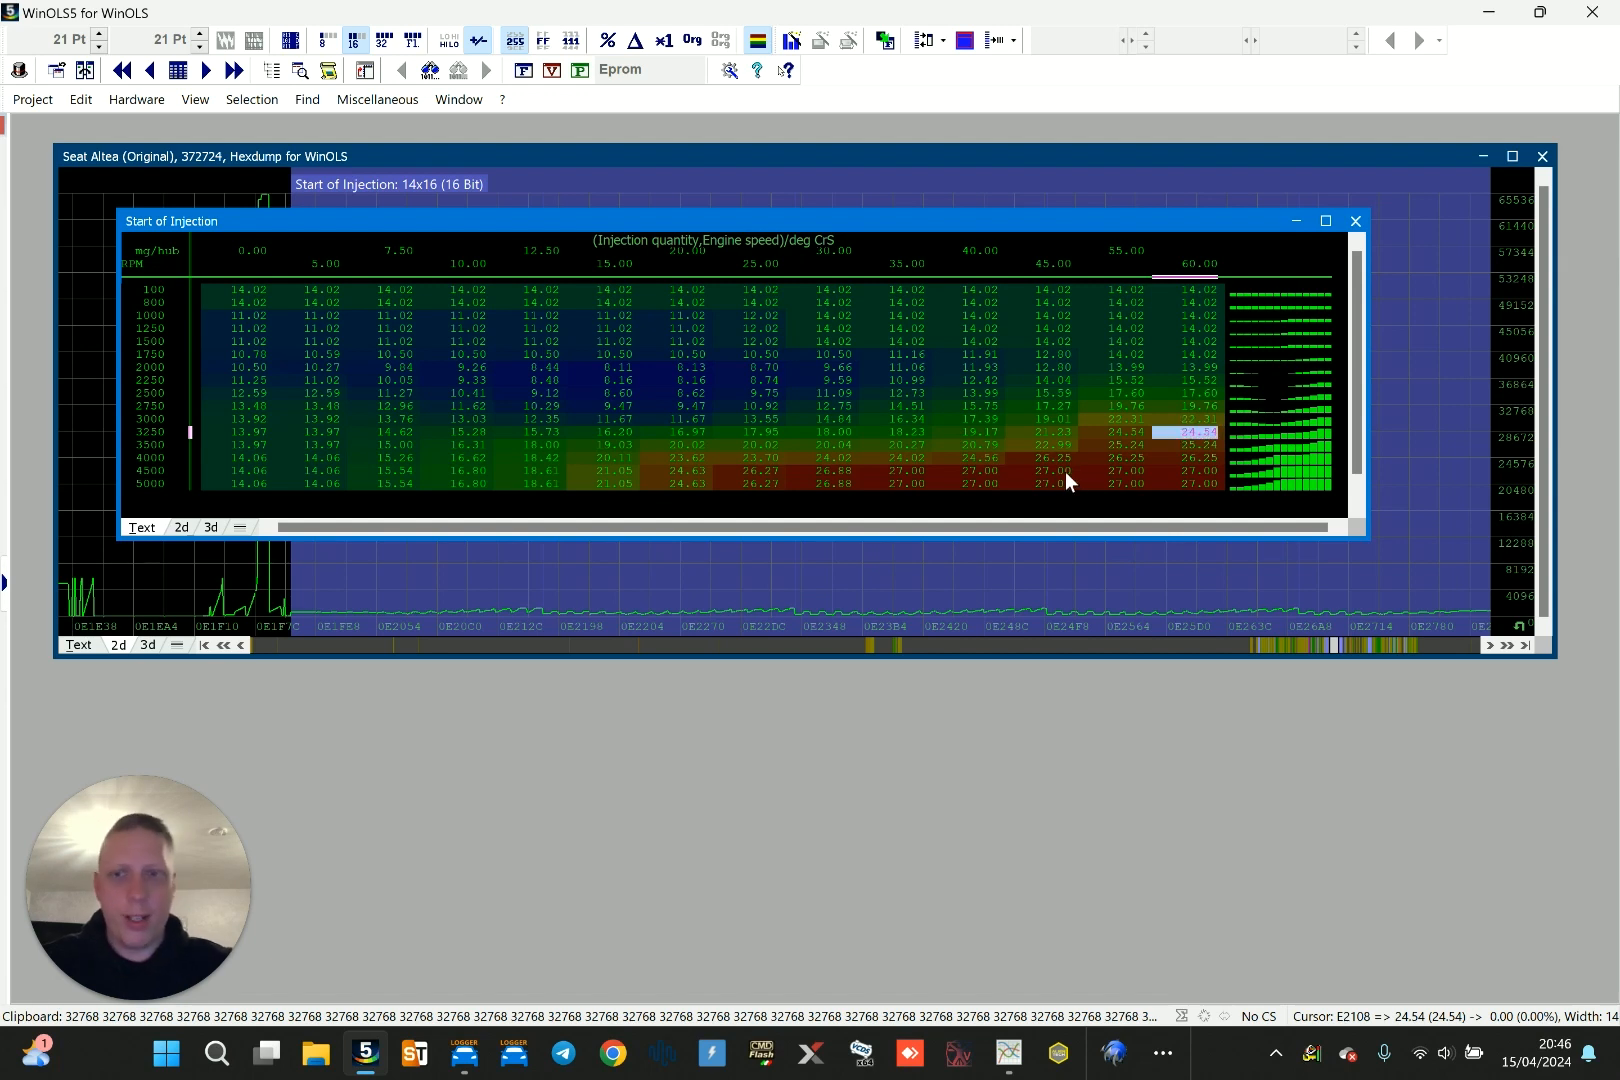
Highlight the timing area from 1500 to 3250 rpm and 20 to 60 mg/hub, then close the map
{"action": "left_click_drag", "start_coordinate": [1139, 216], "coordinate": [1123, 180]}
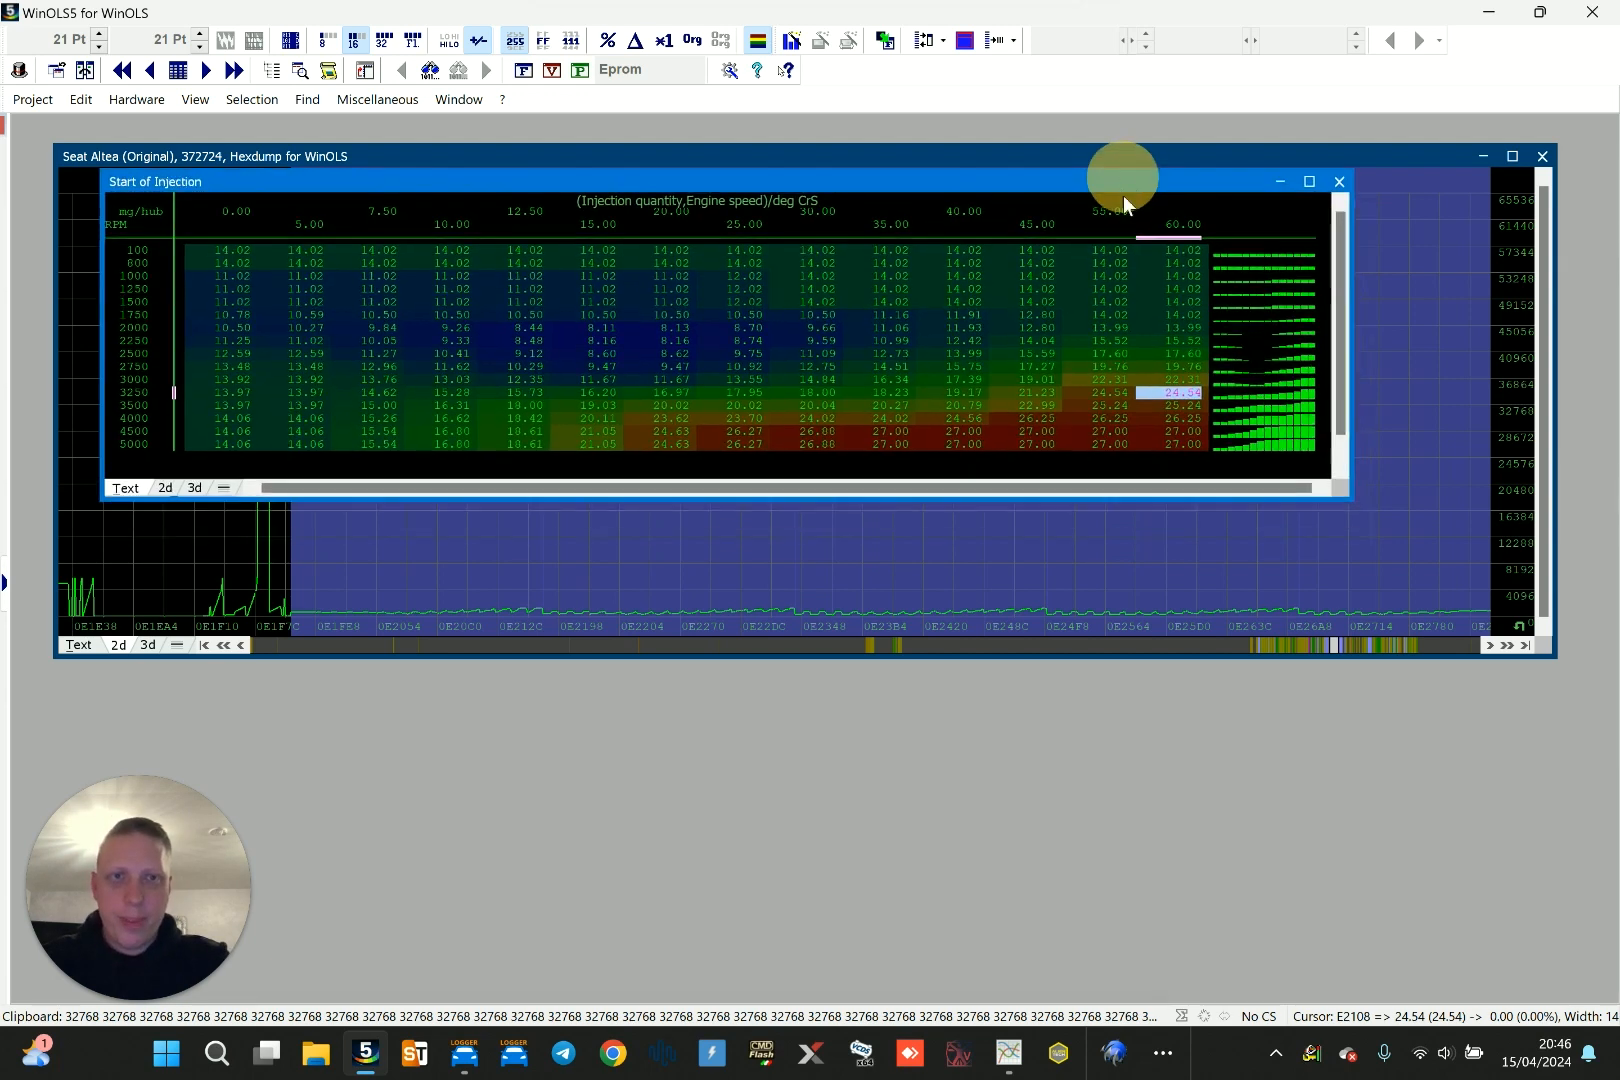
{"action": "left_click_drag", "start_coordinate": [676, 305], "coordinate": [1207, 390]}
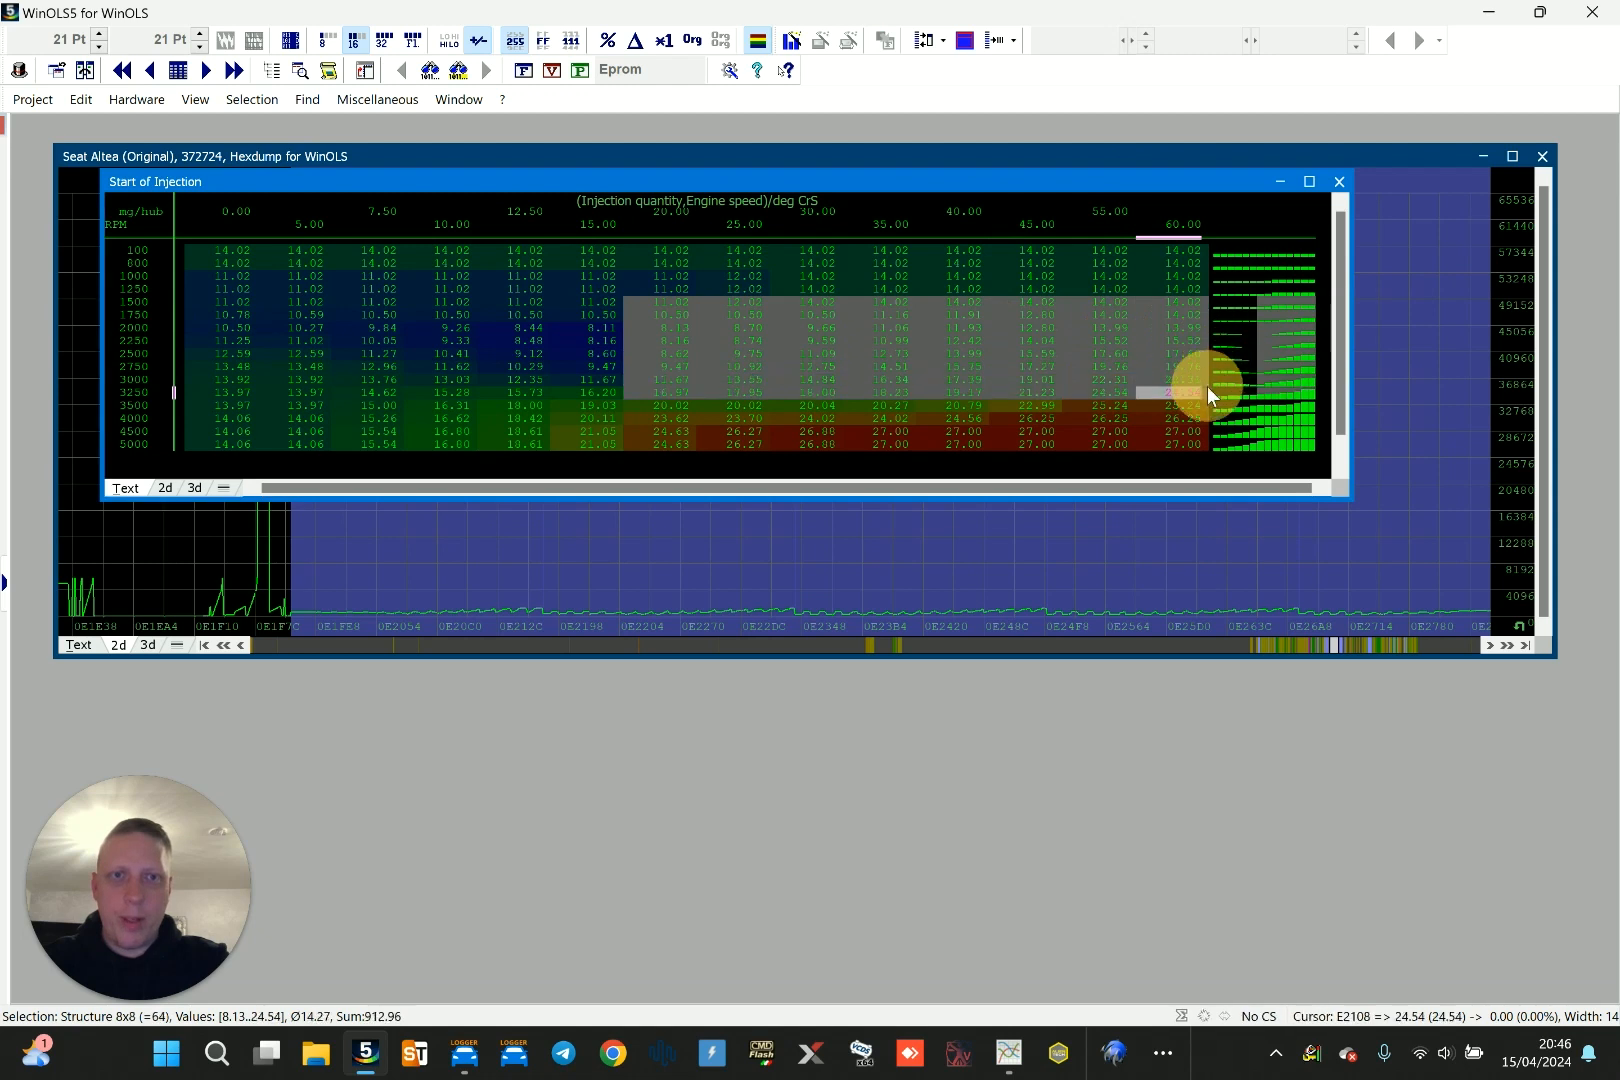
{"action": "left_click", "coordinate": [1207, 388]}
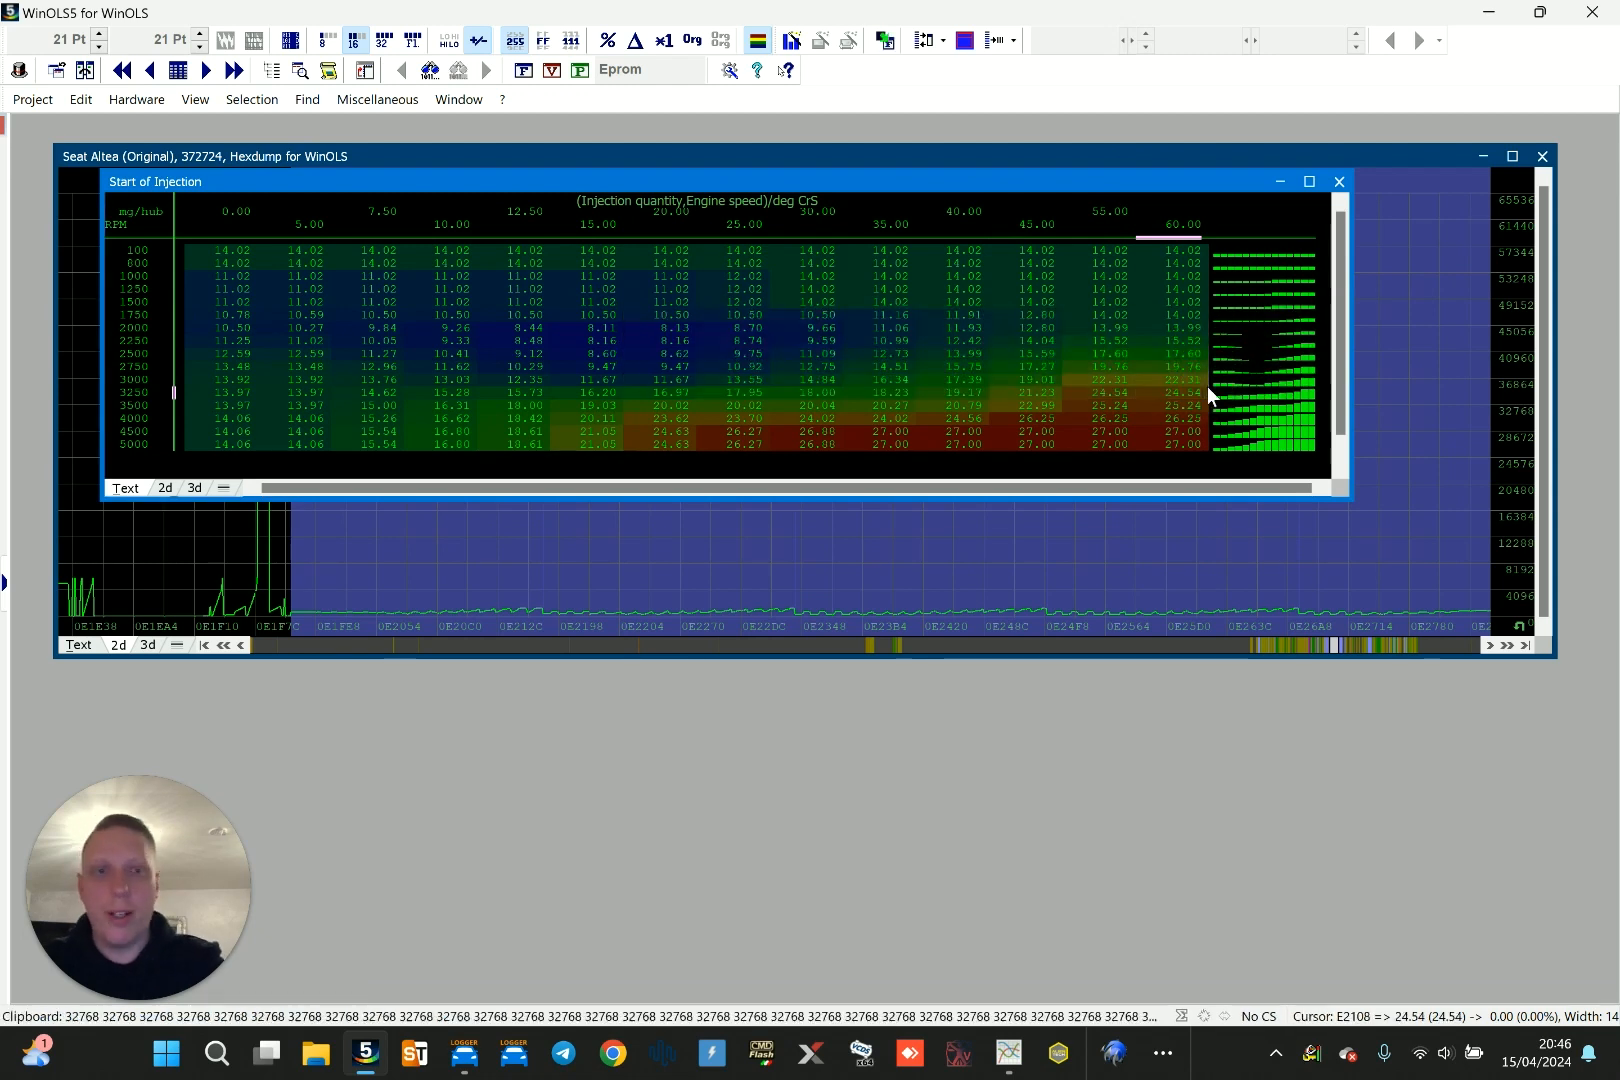
{"action": "left_click", "coordinate": [1339, 181]}
Move along the Start of Injection maps to the last one, before the long empty area, open it for inspection and close it
{"action": "left_click", "coordinate": [430, 353]}
{"action": "left_click", "coordinate": [578, 378]}
{"action": "left_click", "coordinate": [961, 379]}
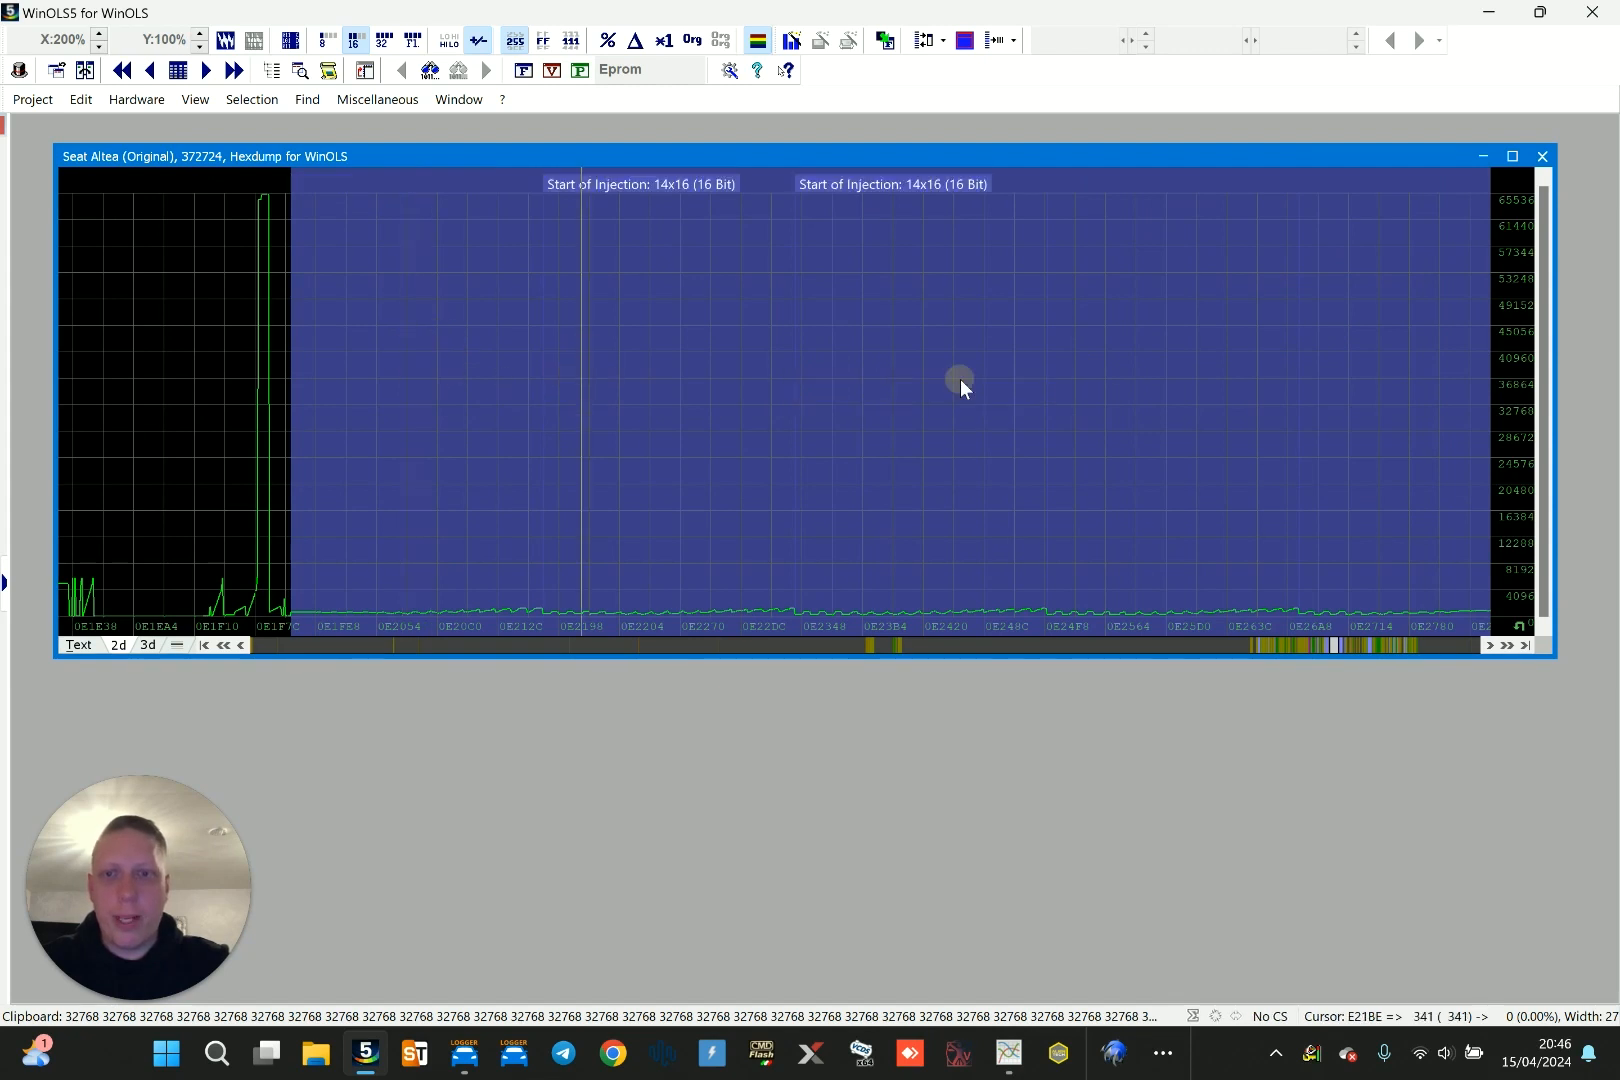
{"action": "key", "text": "Page_Down"}
{"action": "key", "text": "Page_Down"}
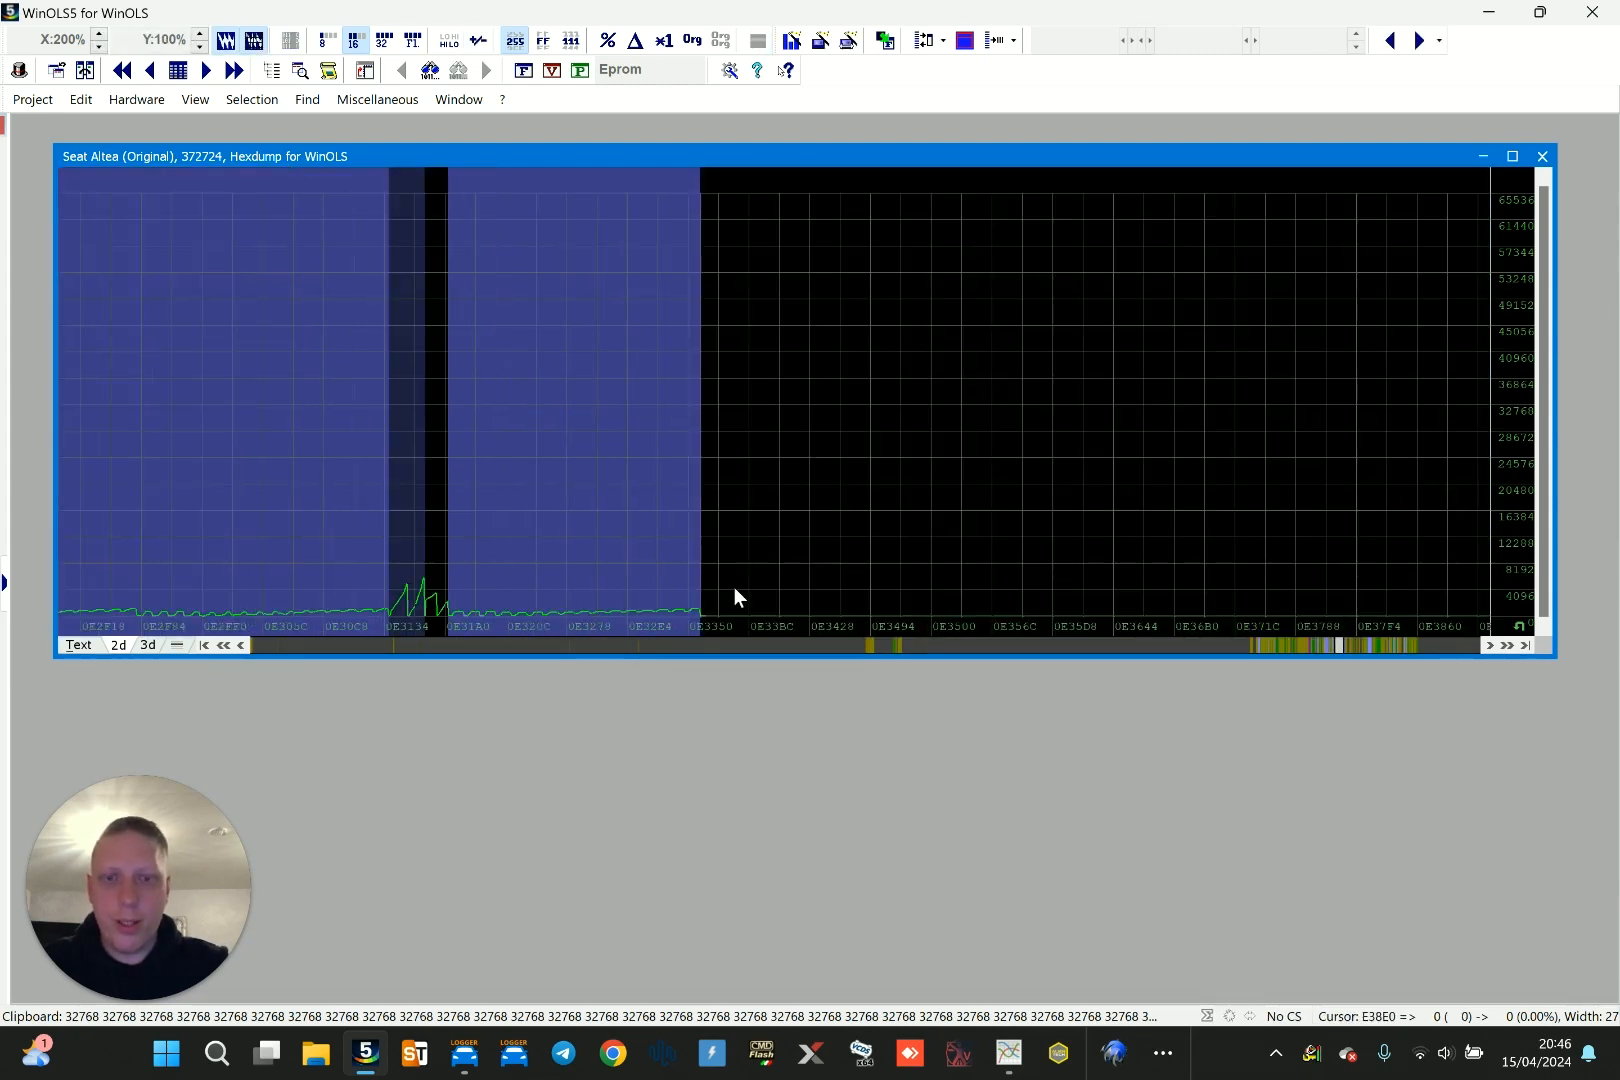
{"action": "left_click", "coordinate": [601, 647]}
{"action": "double_click", "coordinate": [486, 436]}
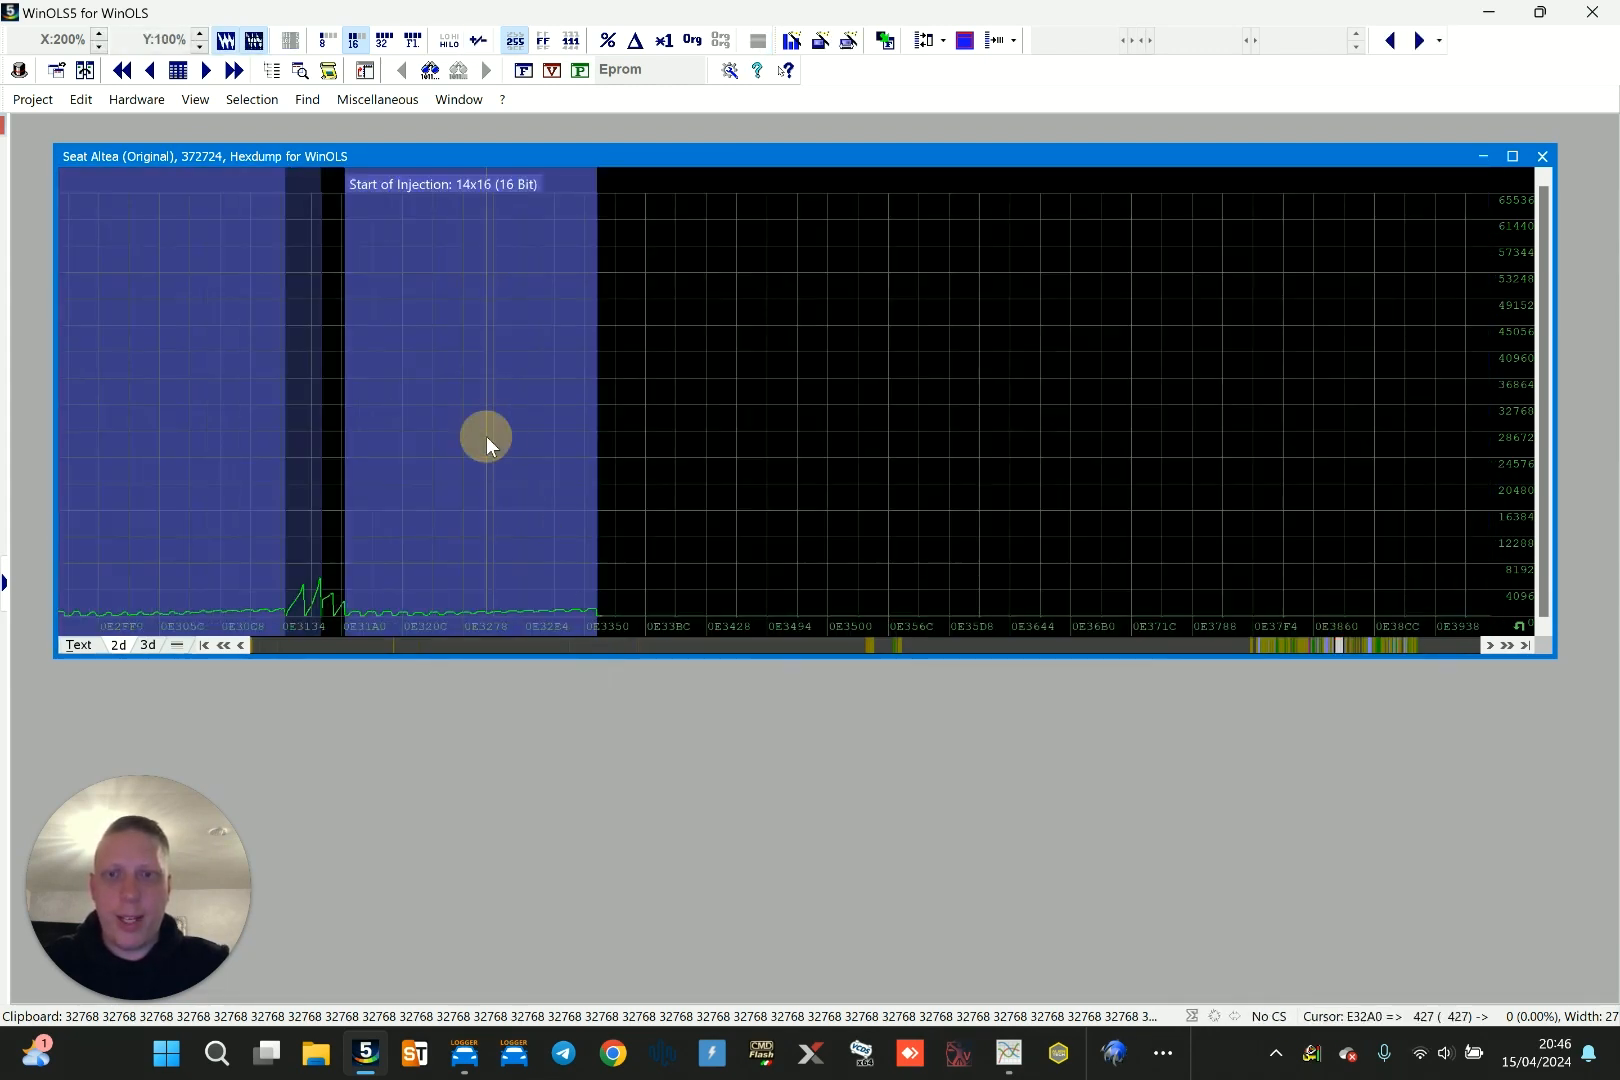
{"action": "left_click_drag", "start_coordinate": [780, 250], "coordinate": [766, 199]}
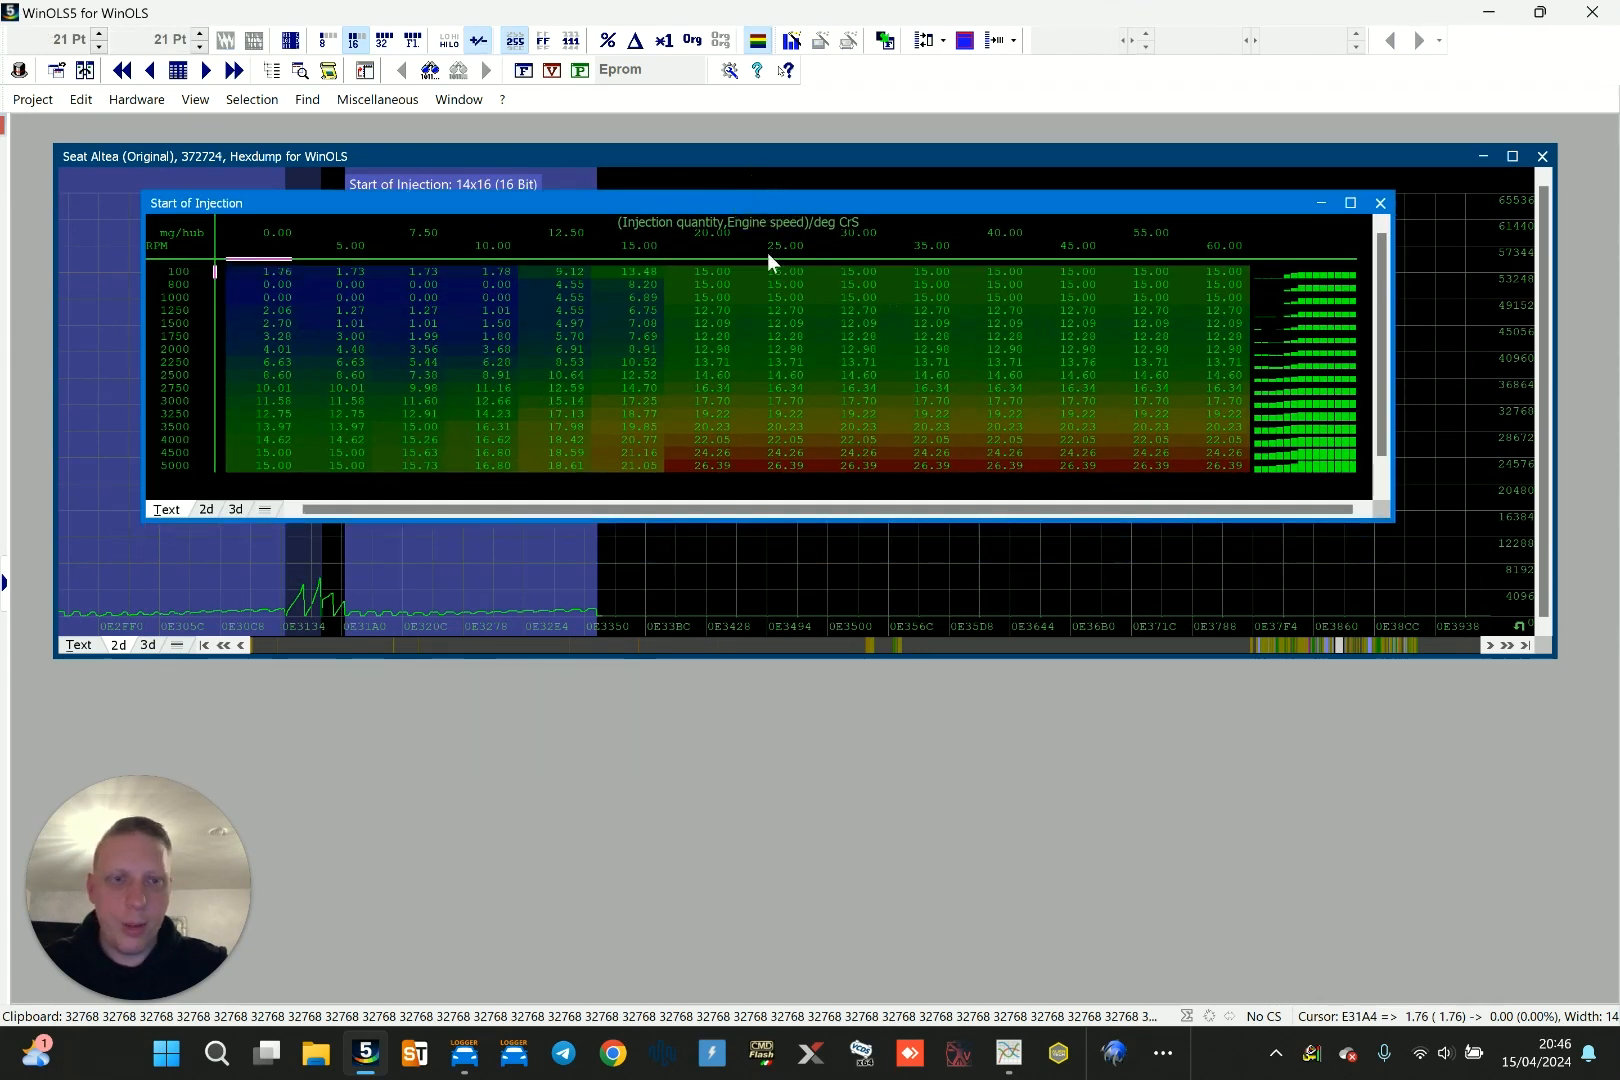
{"action": "left_click", "coordinate": [1381, 203]}
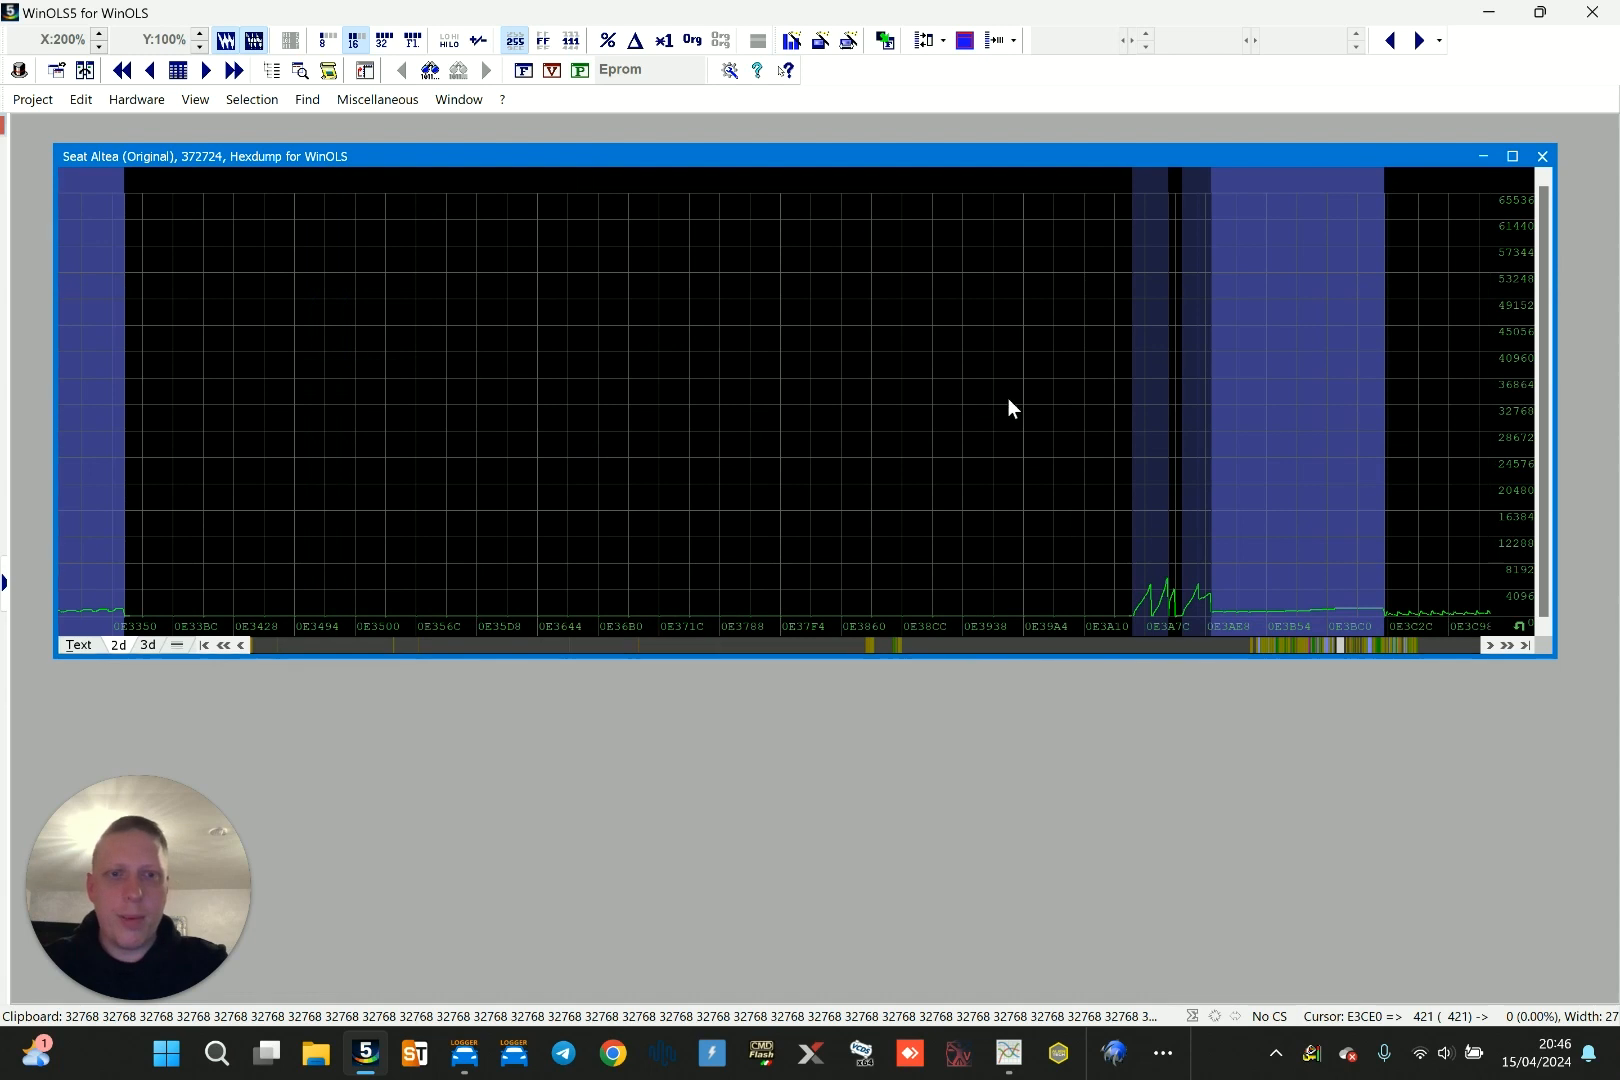
Open the Start of Injection limiter by engine temp map and place its window below the hexdump
{"action": "scroll", "coordinate": [1007, 397], "scroll_direction": "down", "scroll_amount": 1}
{"action": "double_click", "coordinate": [1182, 362]}
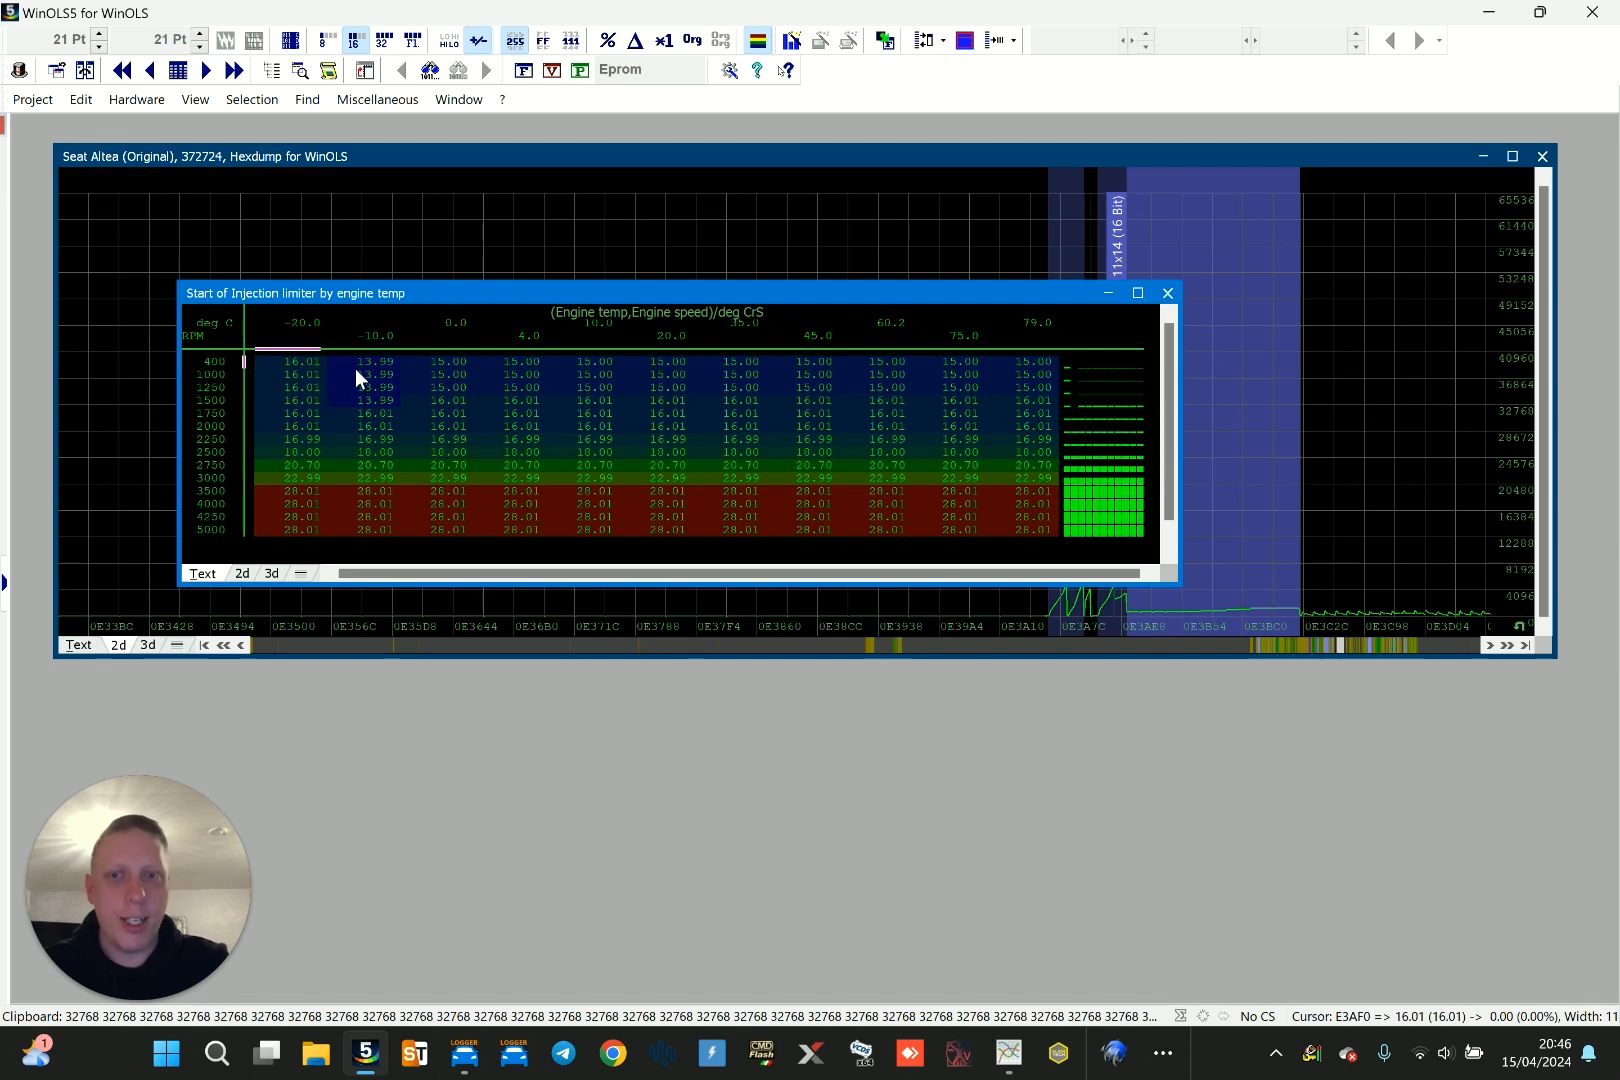
{"action": "left_click_drag", "start_coordinate": [425, 295], "coordinate": [589, 668]}
Return to the earlier Start of Injection maps and open the one starting at E233A alongside the limiter
{"action": "left_click", "coordinate": [587, 645]}
{"action": "left_click", "coordinate": [585, 645]}
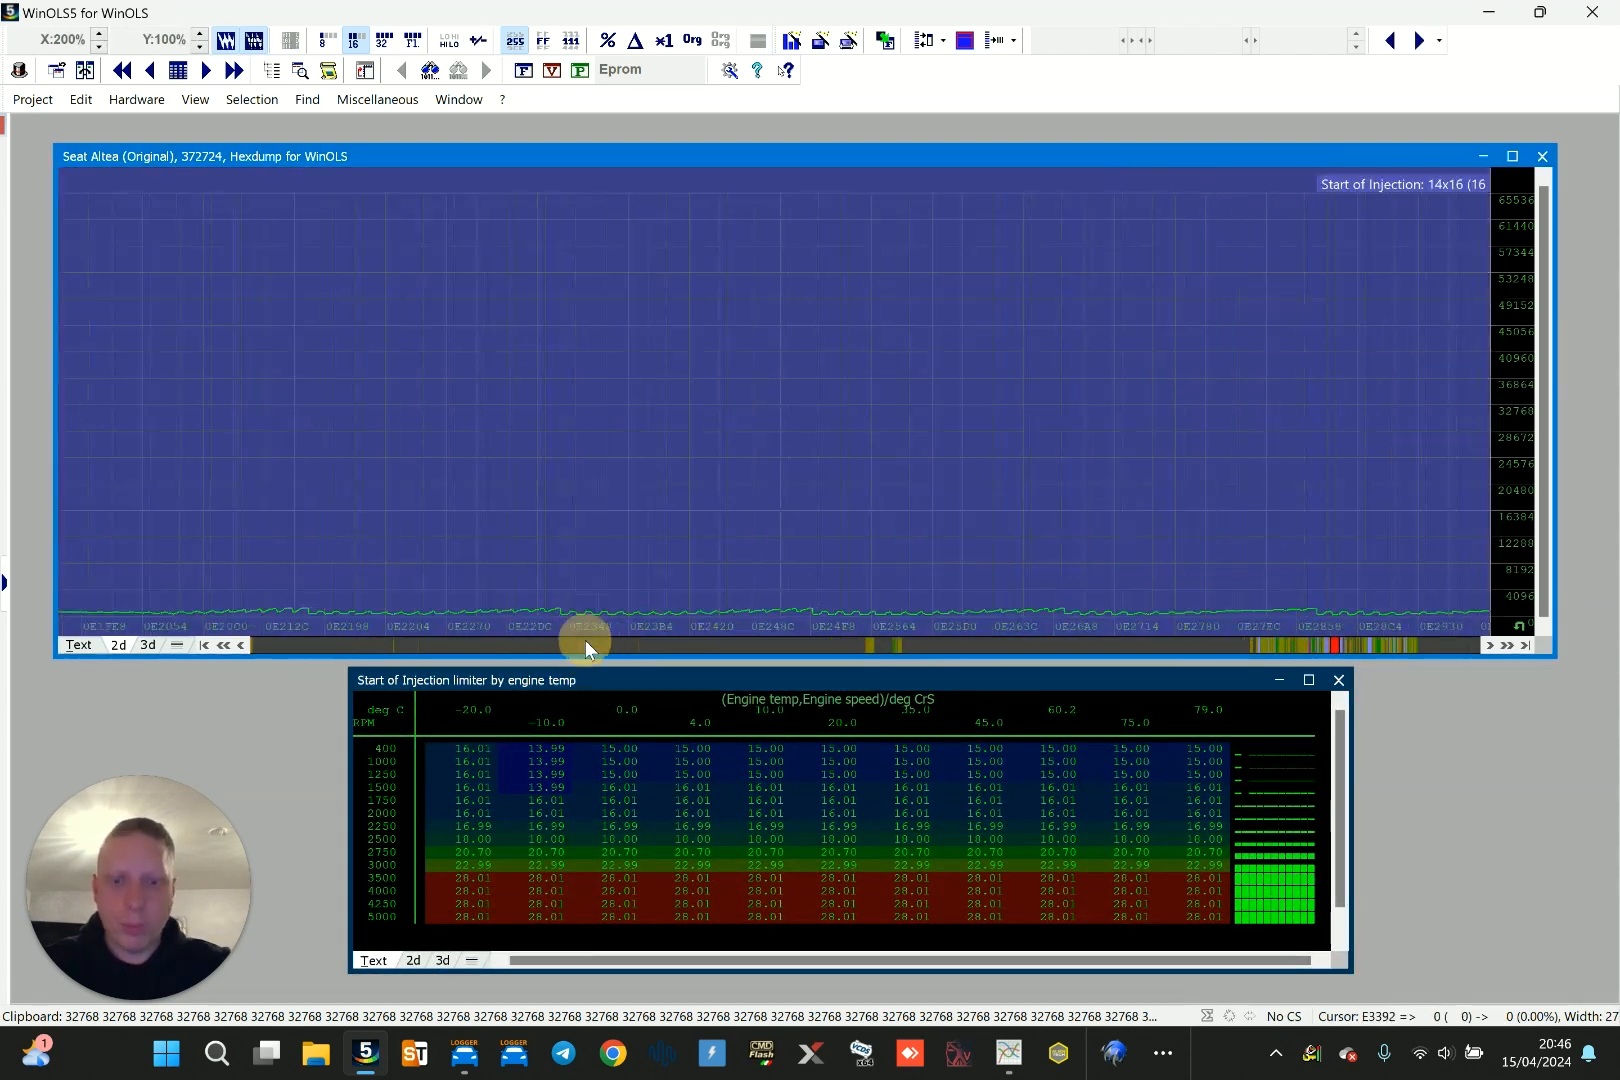
{"action": "left_click", "coordinate": [800, 483]}
{"action": "double_click", "coordinate": [720, 451]}
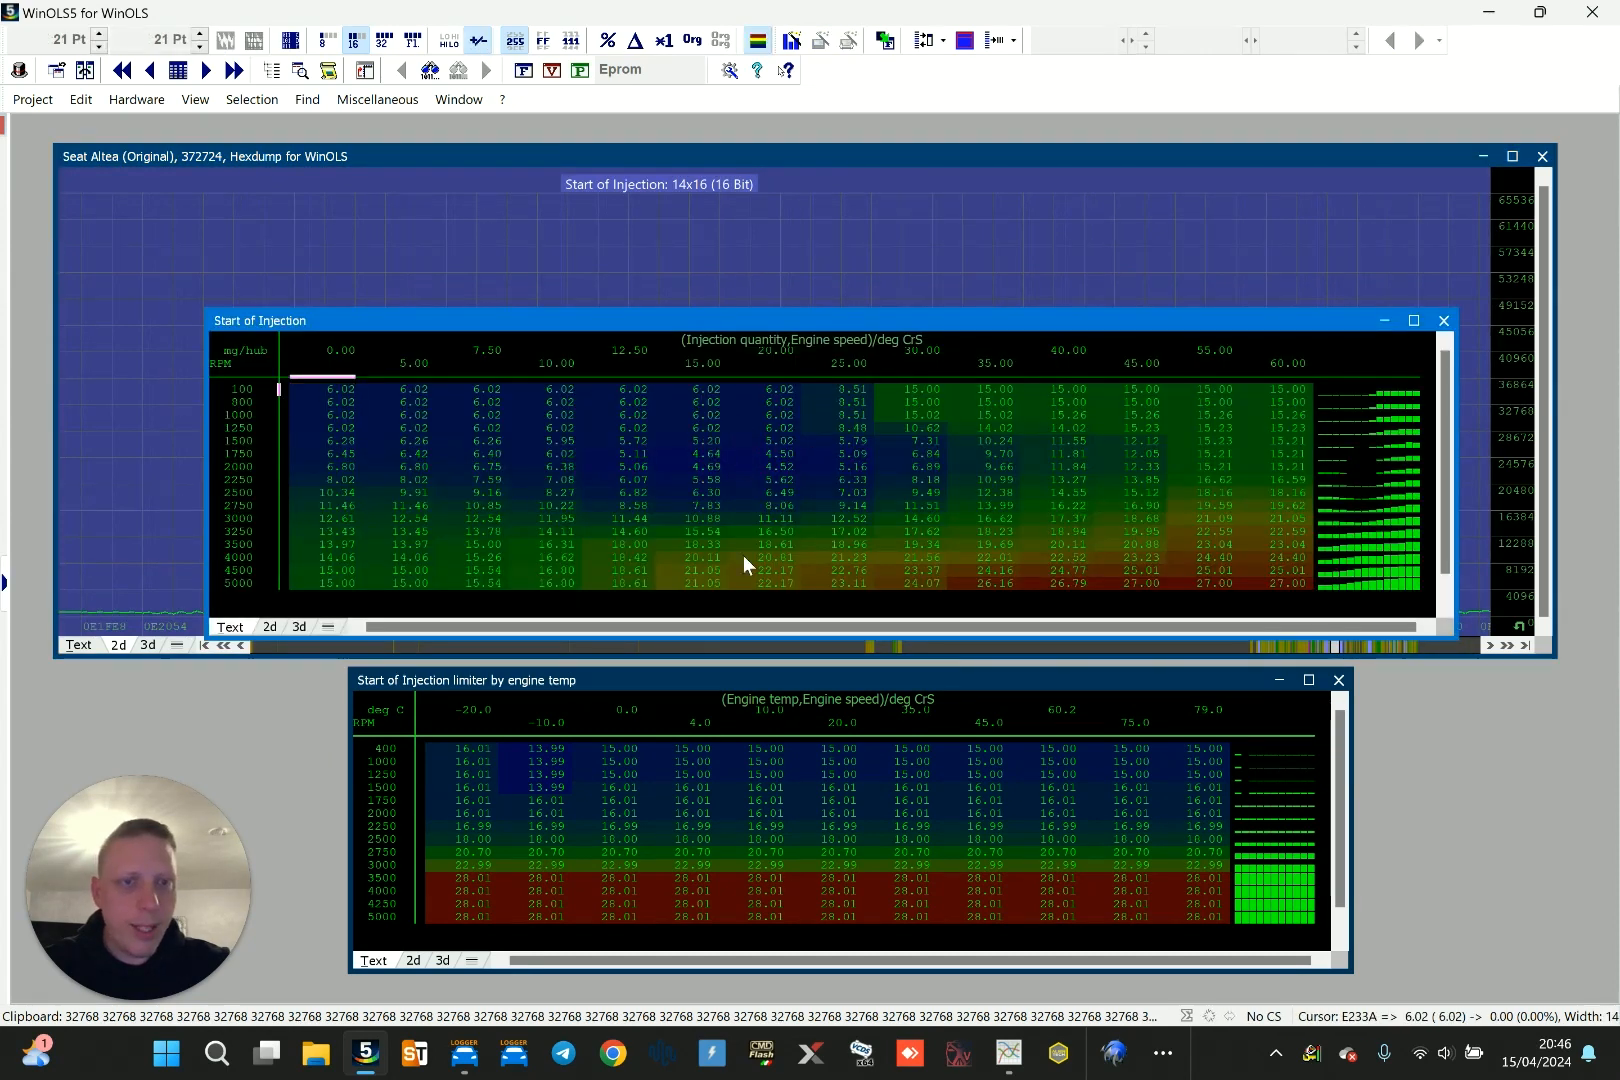
Compare the 5000 rpm timing at 40 to 60 mg/hub with the limiter's 4250 rpm row, and inspect 3500 rpm at 55 mg/hub
{"action": "left_click_drag", "start_coordinate": [1060, 583], "coordinate": [1290, 580]}
{"action": "left_click_drag", "start_coordinate": [1211, 676], "coordinate": [1215, 662]}
{"action": "left_click_drag", "start_coordinate": [901, 888], "coordinate": [1188, 881]}
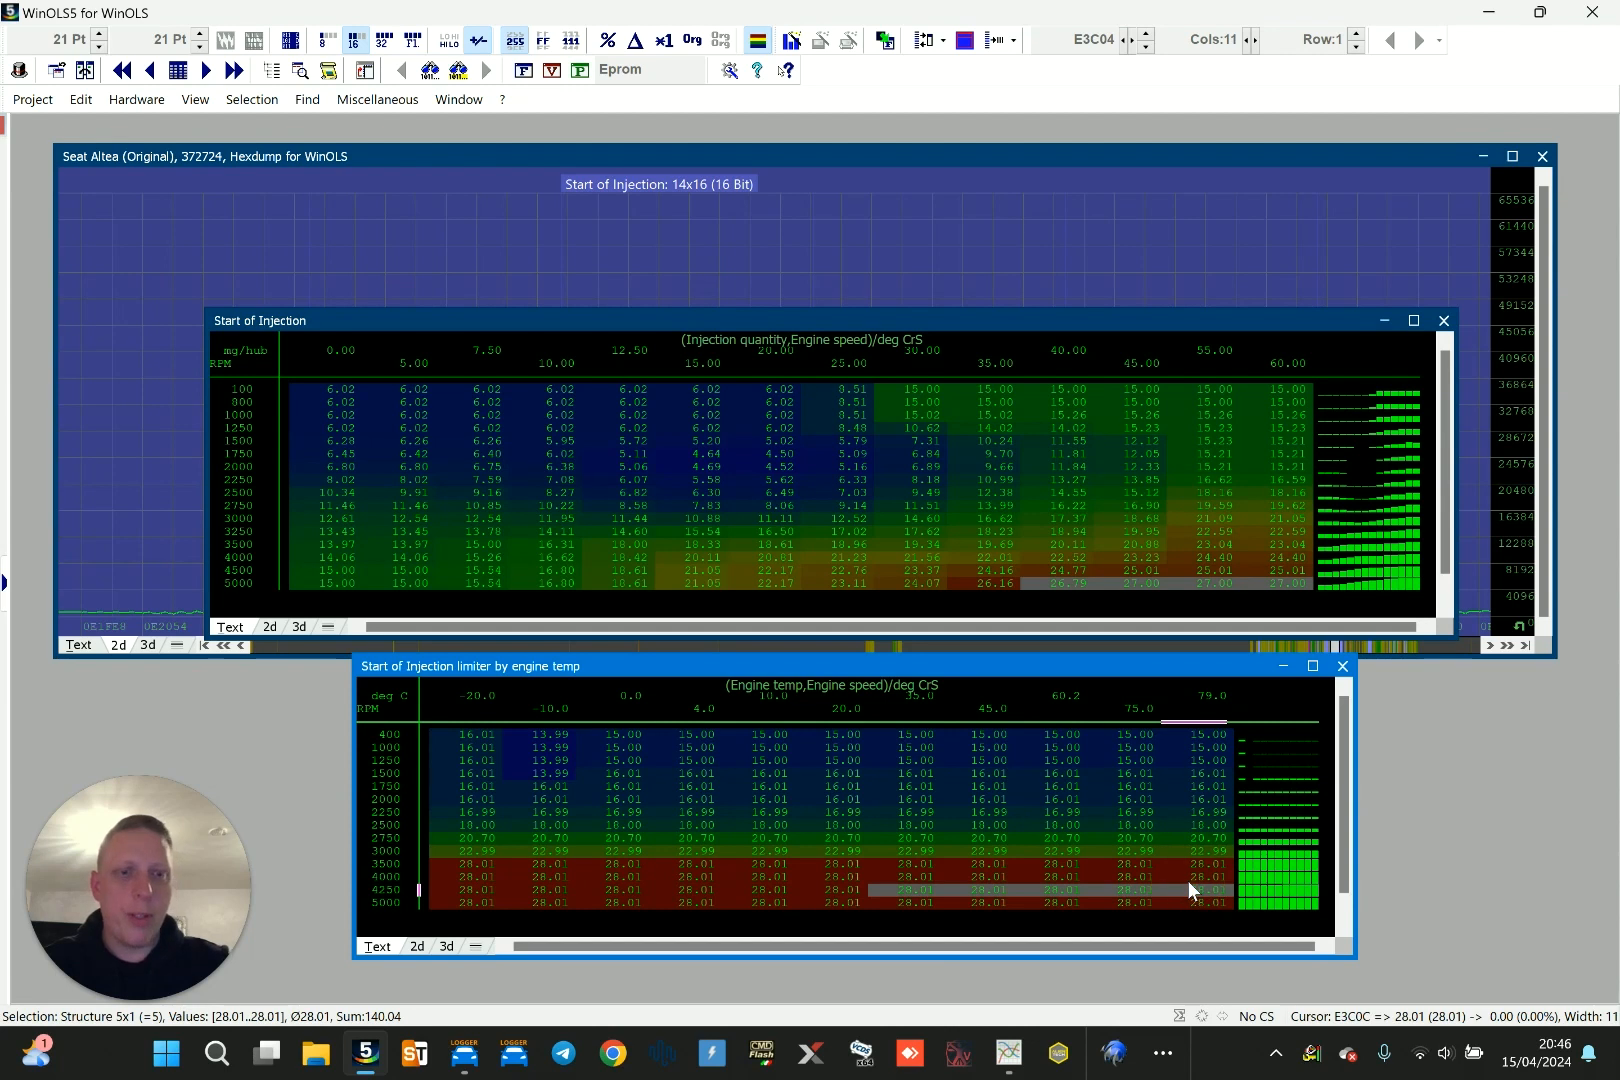
{"action": "left_click", "coordinate": [1187, 880]}
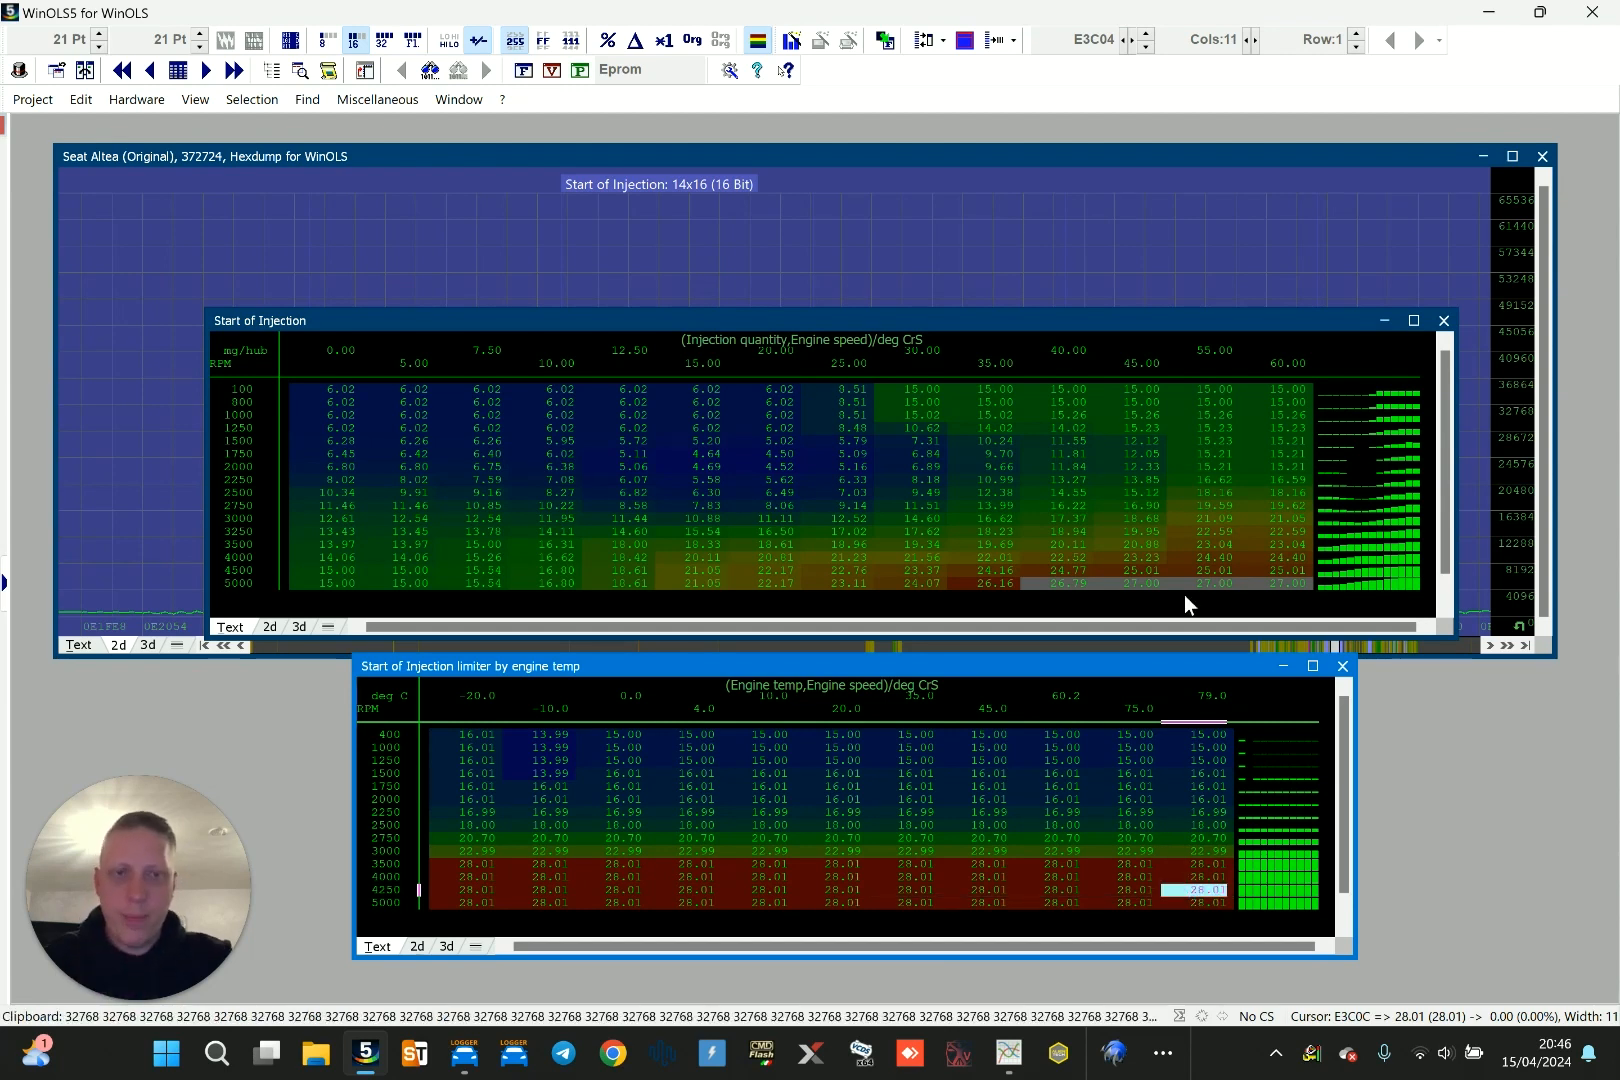
{"action": "left_click", "coordinate": [1192, 545]}
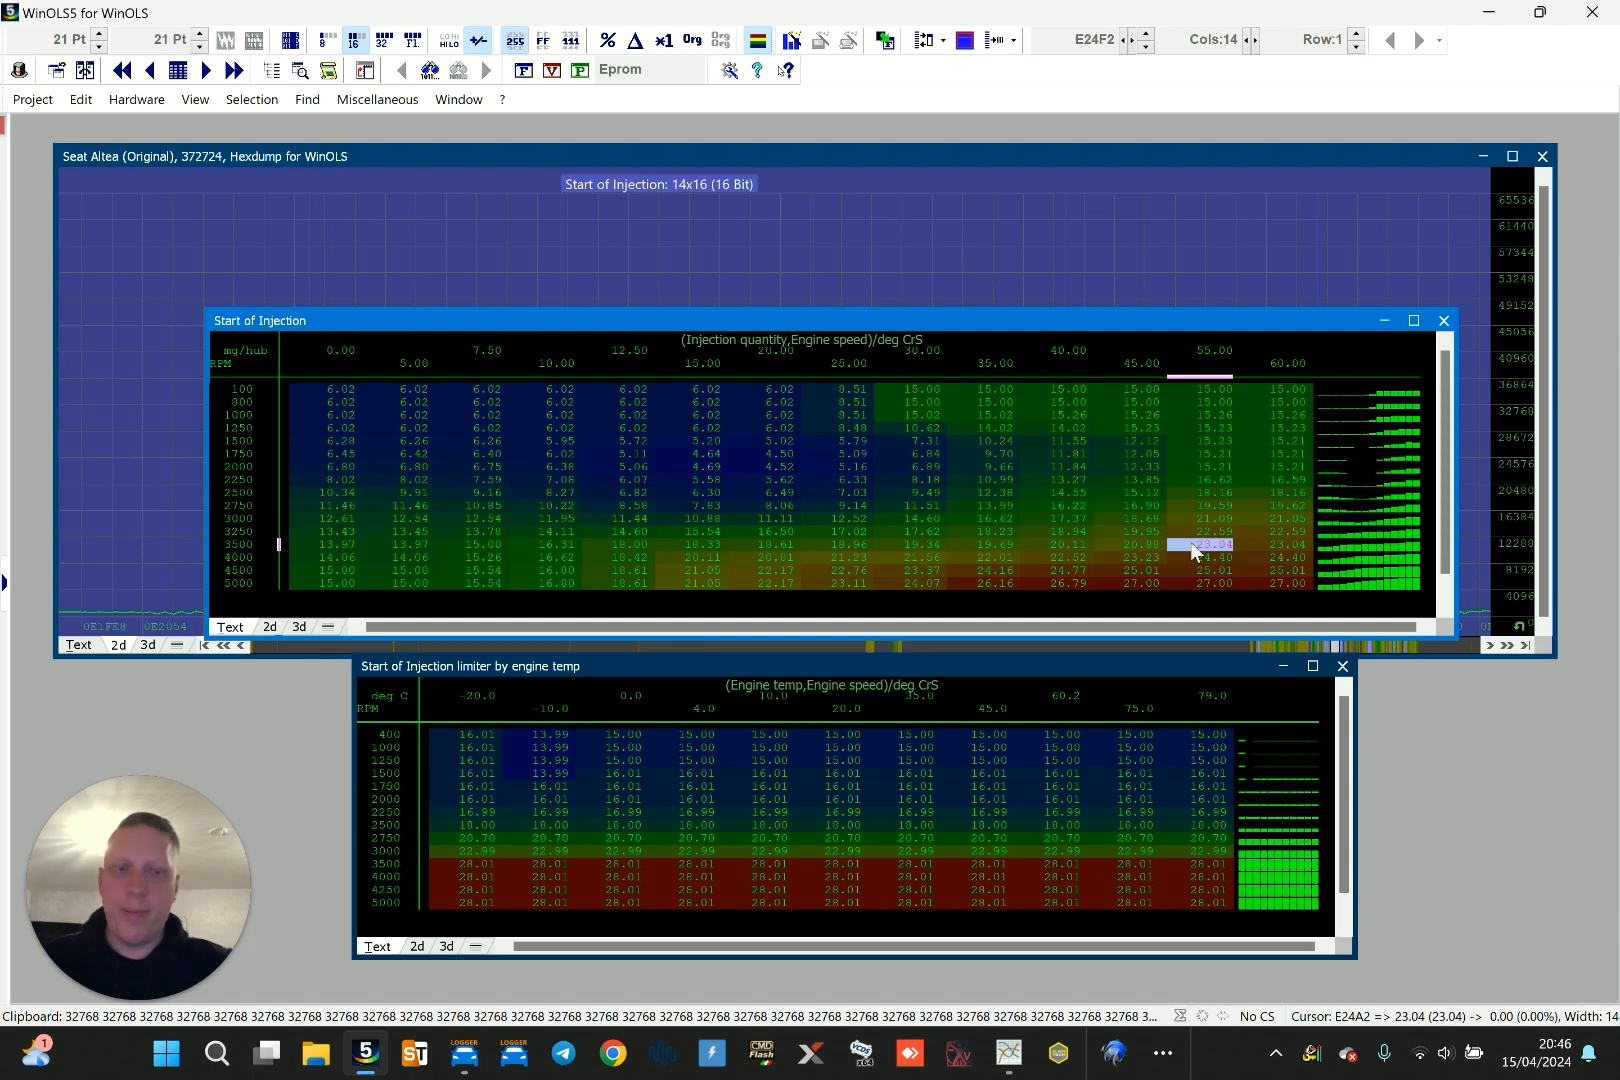
Close the Start of Injection map and the Start of Injection limiter by engine temp map
{"action": "left_click", "coordinate": [1443, 320]}
{"action": "left_click", "coordinate": [1262, 742]}
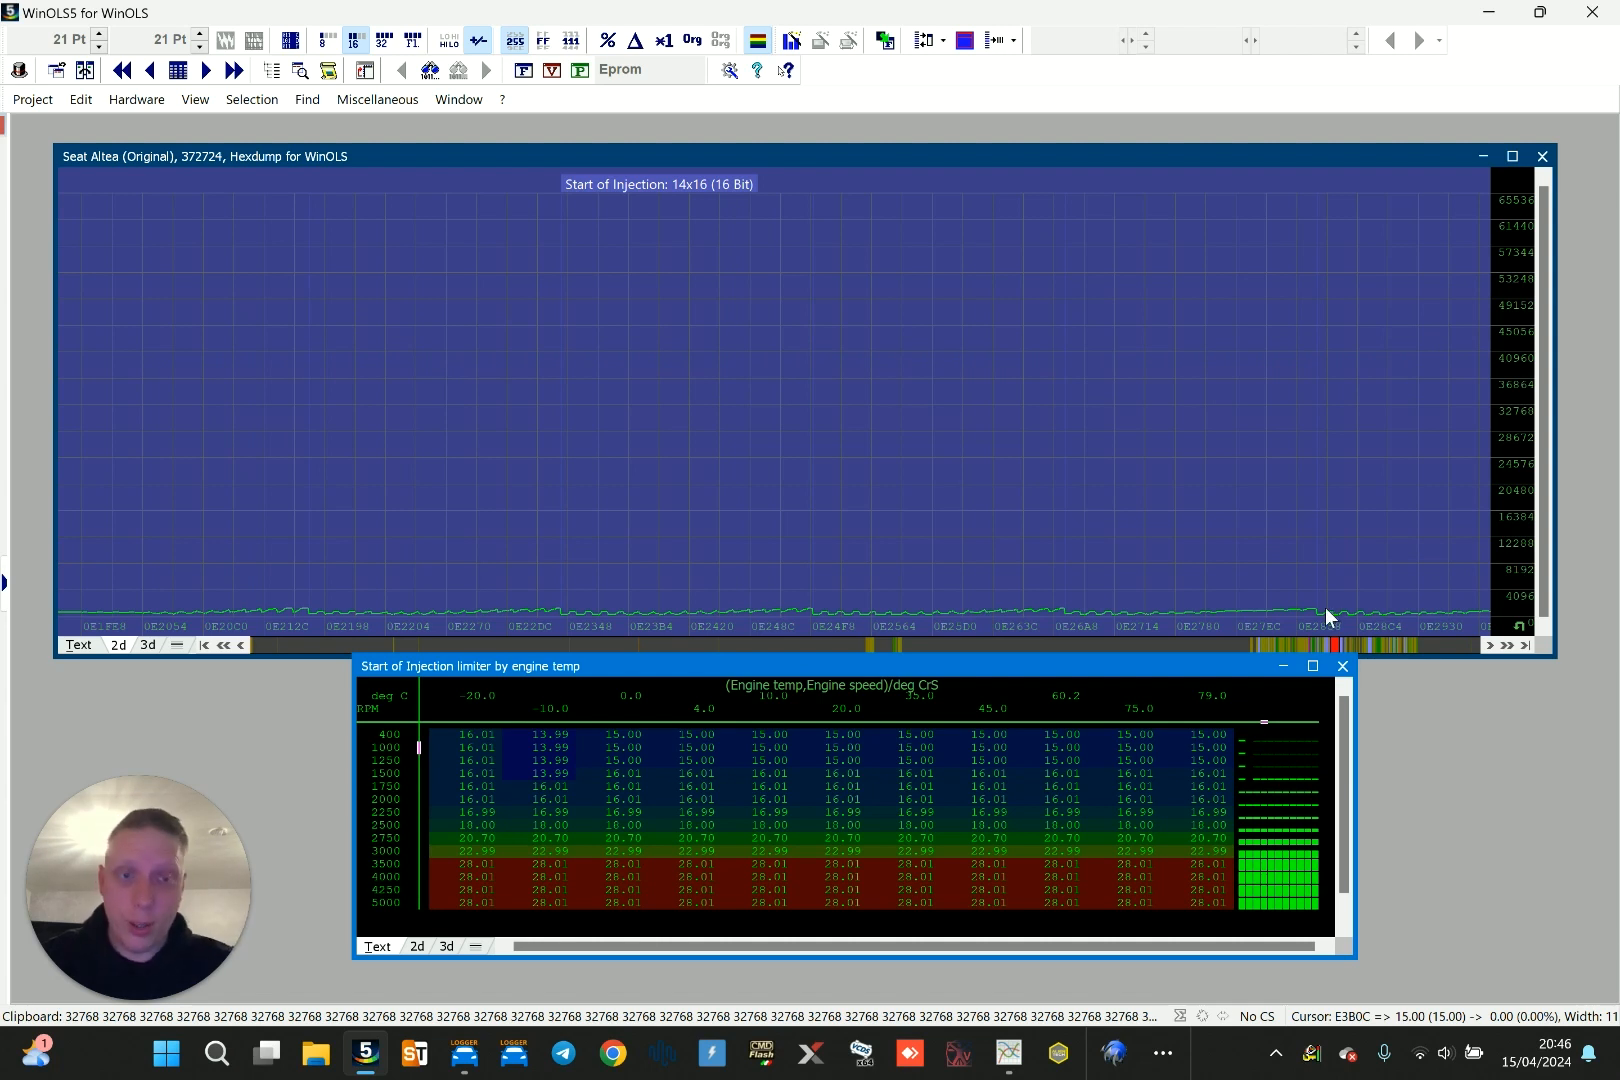
{"action": "left_click", "coordinate": [1342, 665]}
Look through the hexdump beyond the Start of Injection maps and the long empty area for the Injection duration DEG maps
{"action": "left_click", "coordinate": [1213, 645]}
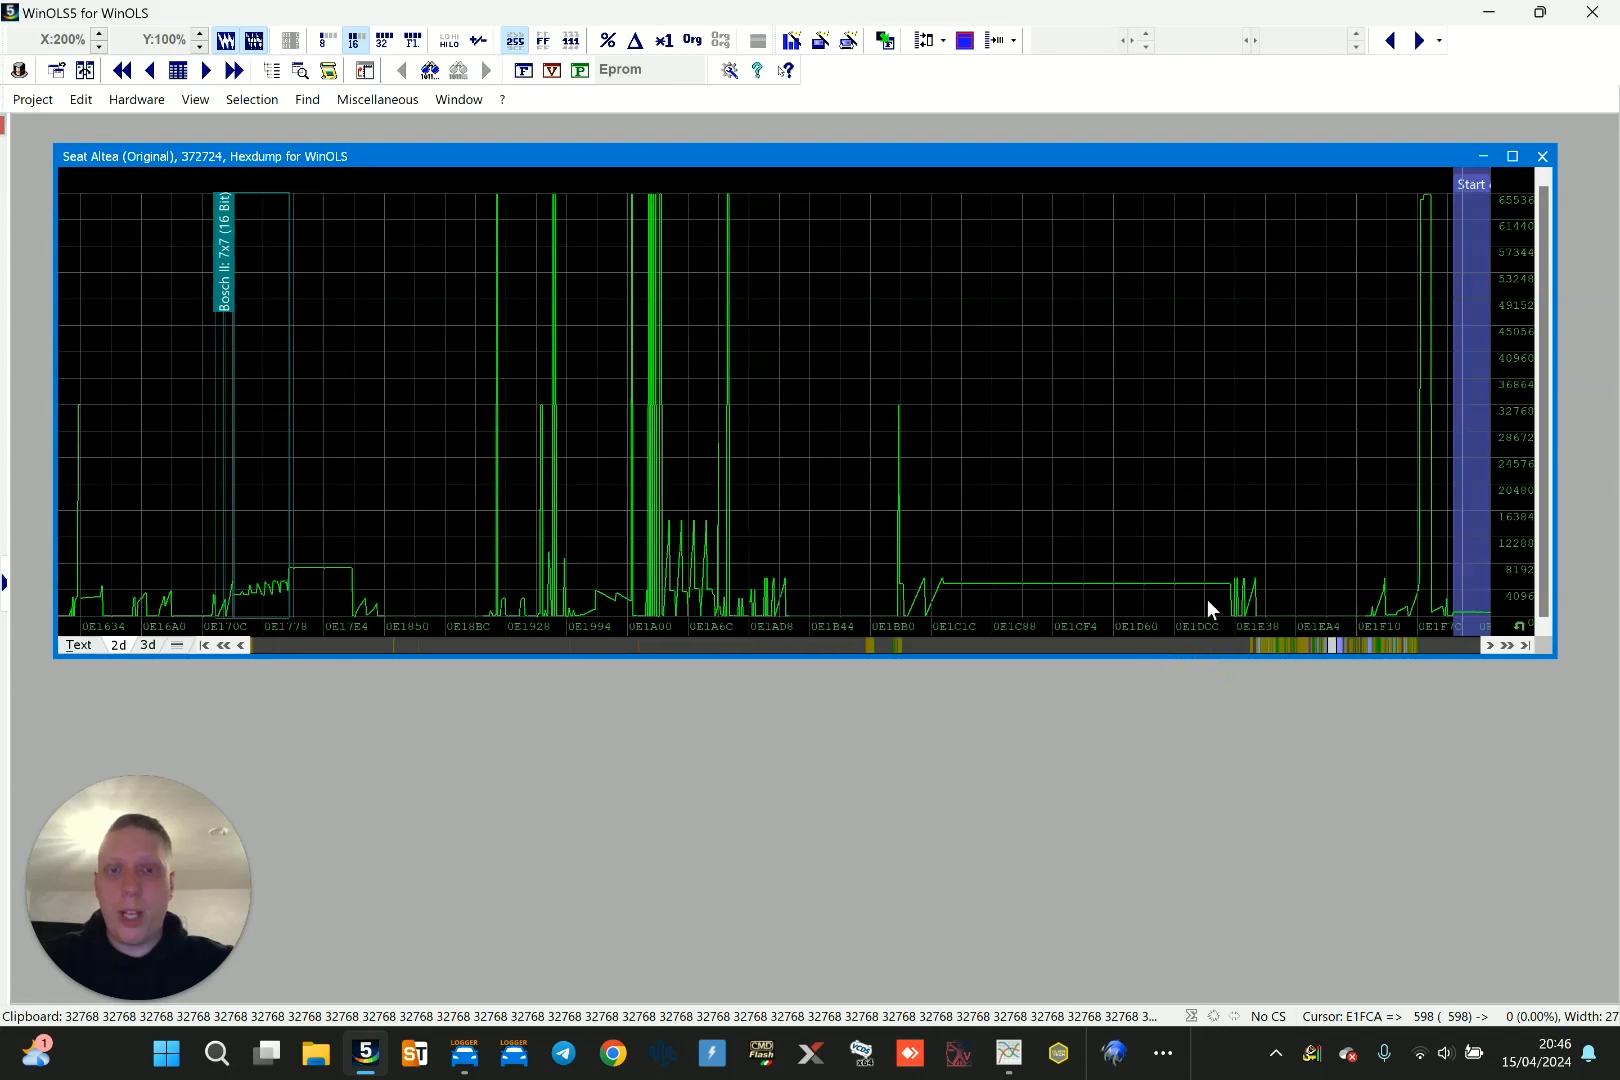
{"action": "scroll", "coordinate": [1193, 530], "scroll_direction": "down", "scroll_amount": 5}
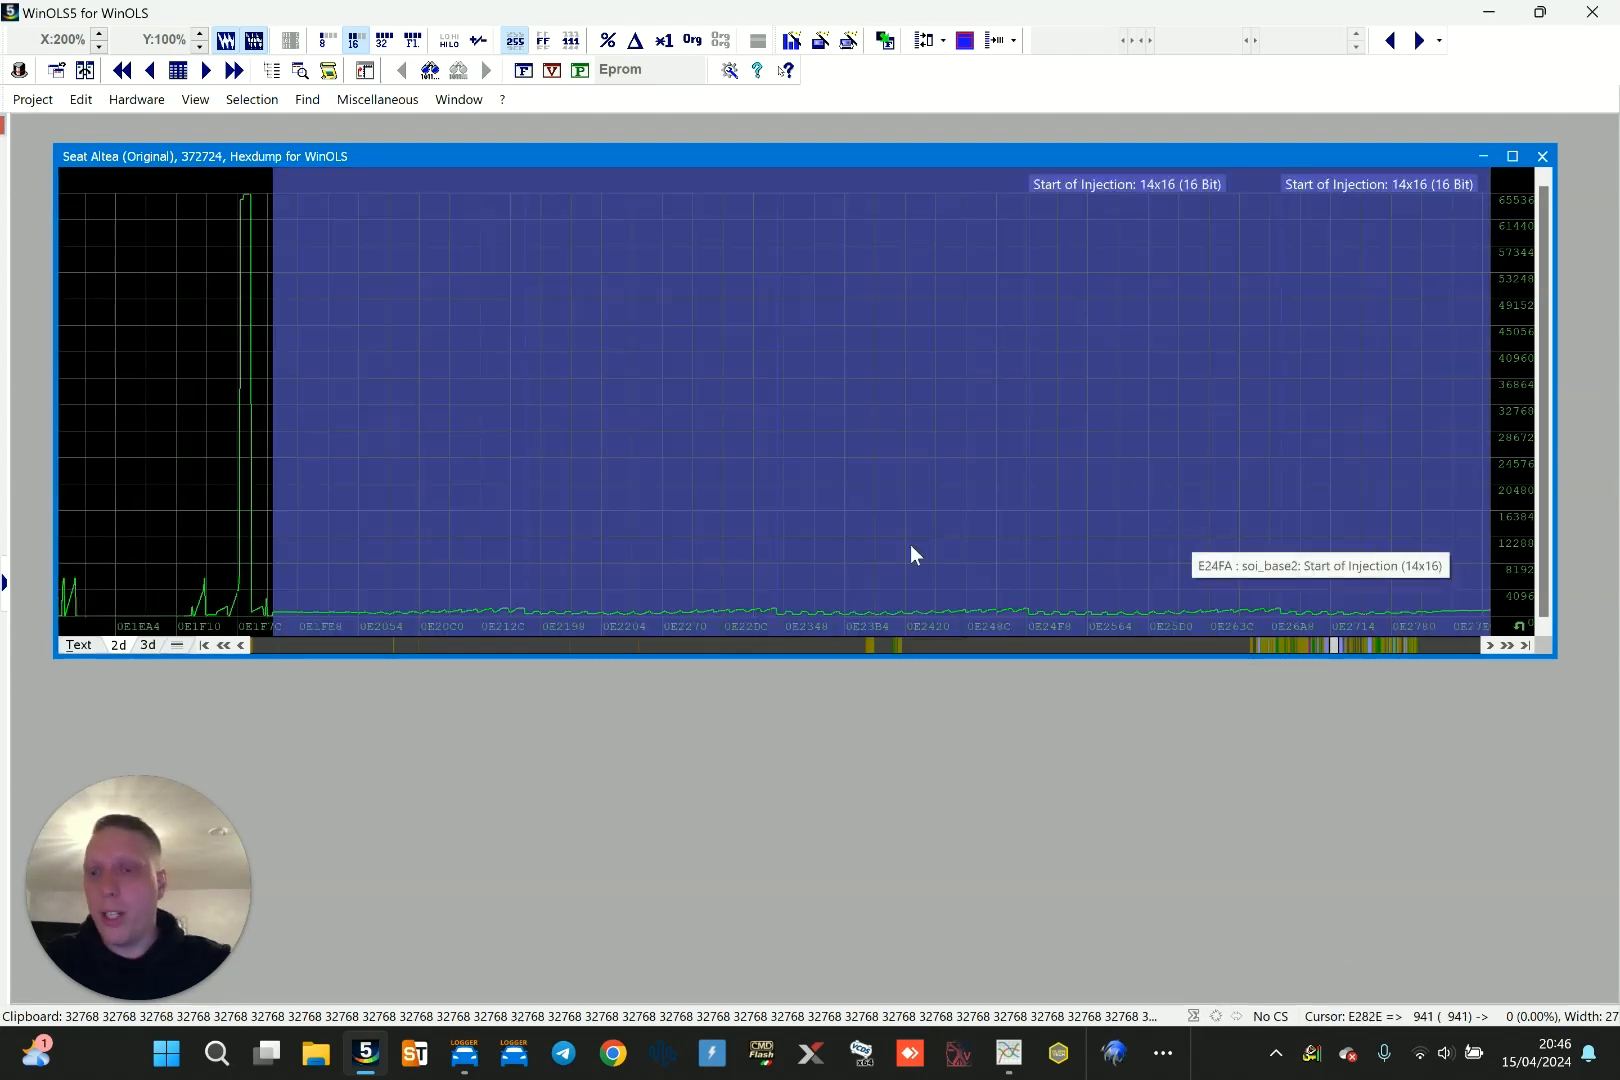
{"action": "left_click", "coordinate": [625, 470]}
{"action": "left_click", "coordinate": [159, 575]}
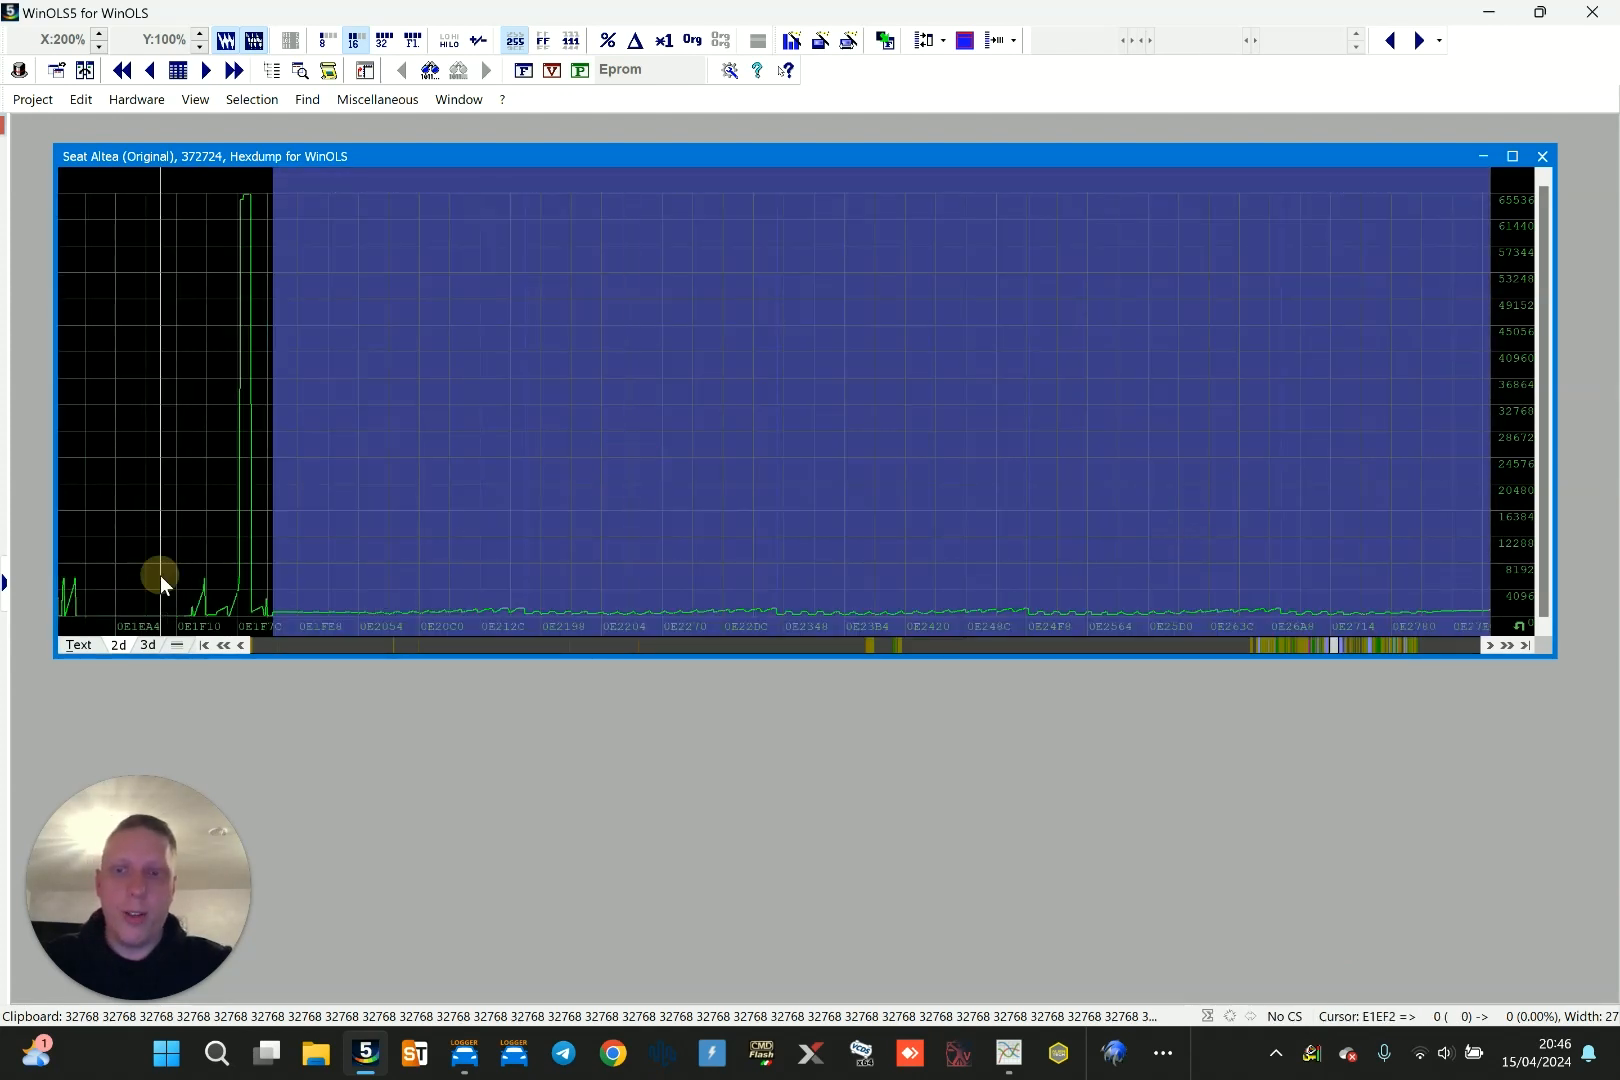
{"action": "left_click", "coordinate": [320, 644]}
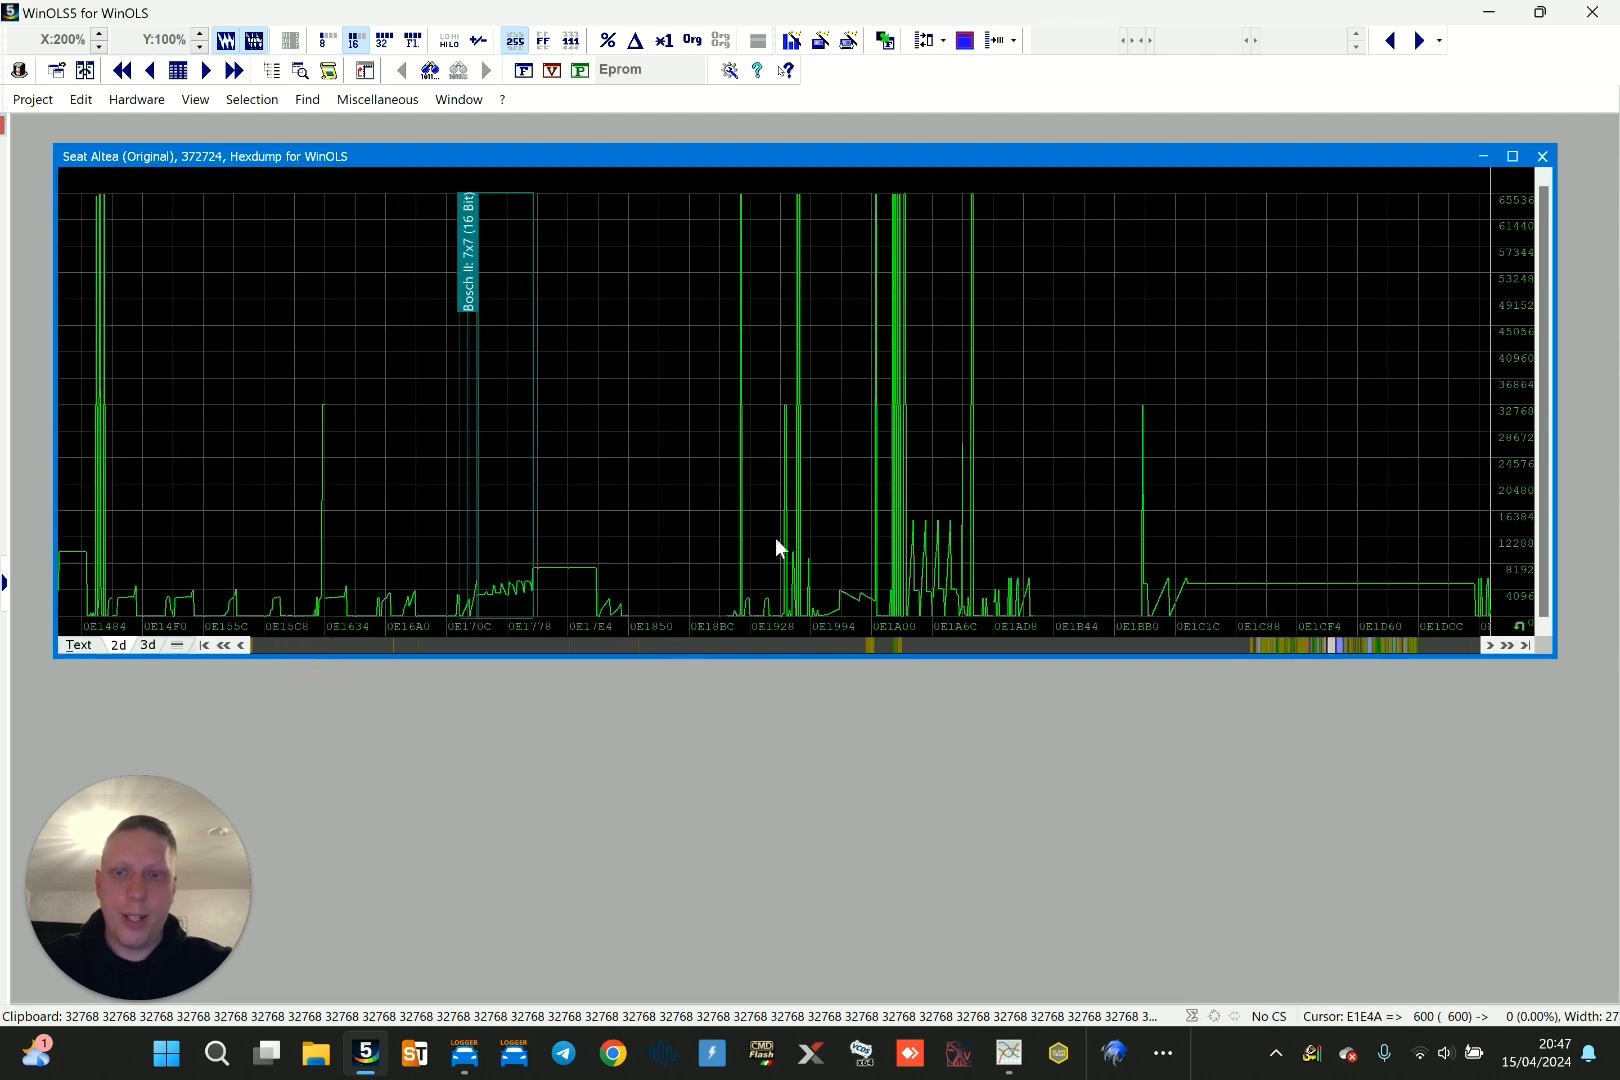
{"action": "scroll", "coordinate": [1042, 499], "scroll_direction": "down", "scroll_amount": 3}
{"action": "left_click", "coordinate": [1050, 482]}
{"action": "scroll", "coordinate": [1050, 482], "scroll_direction": "down", "scroll_amount": 5}
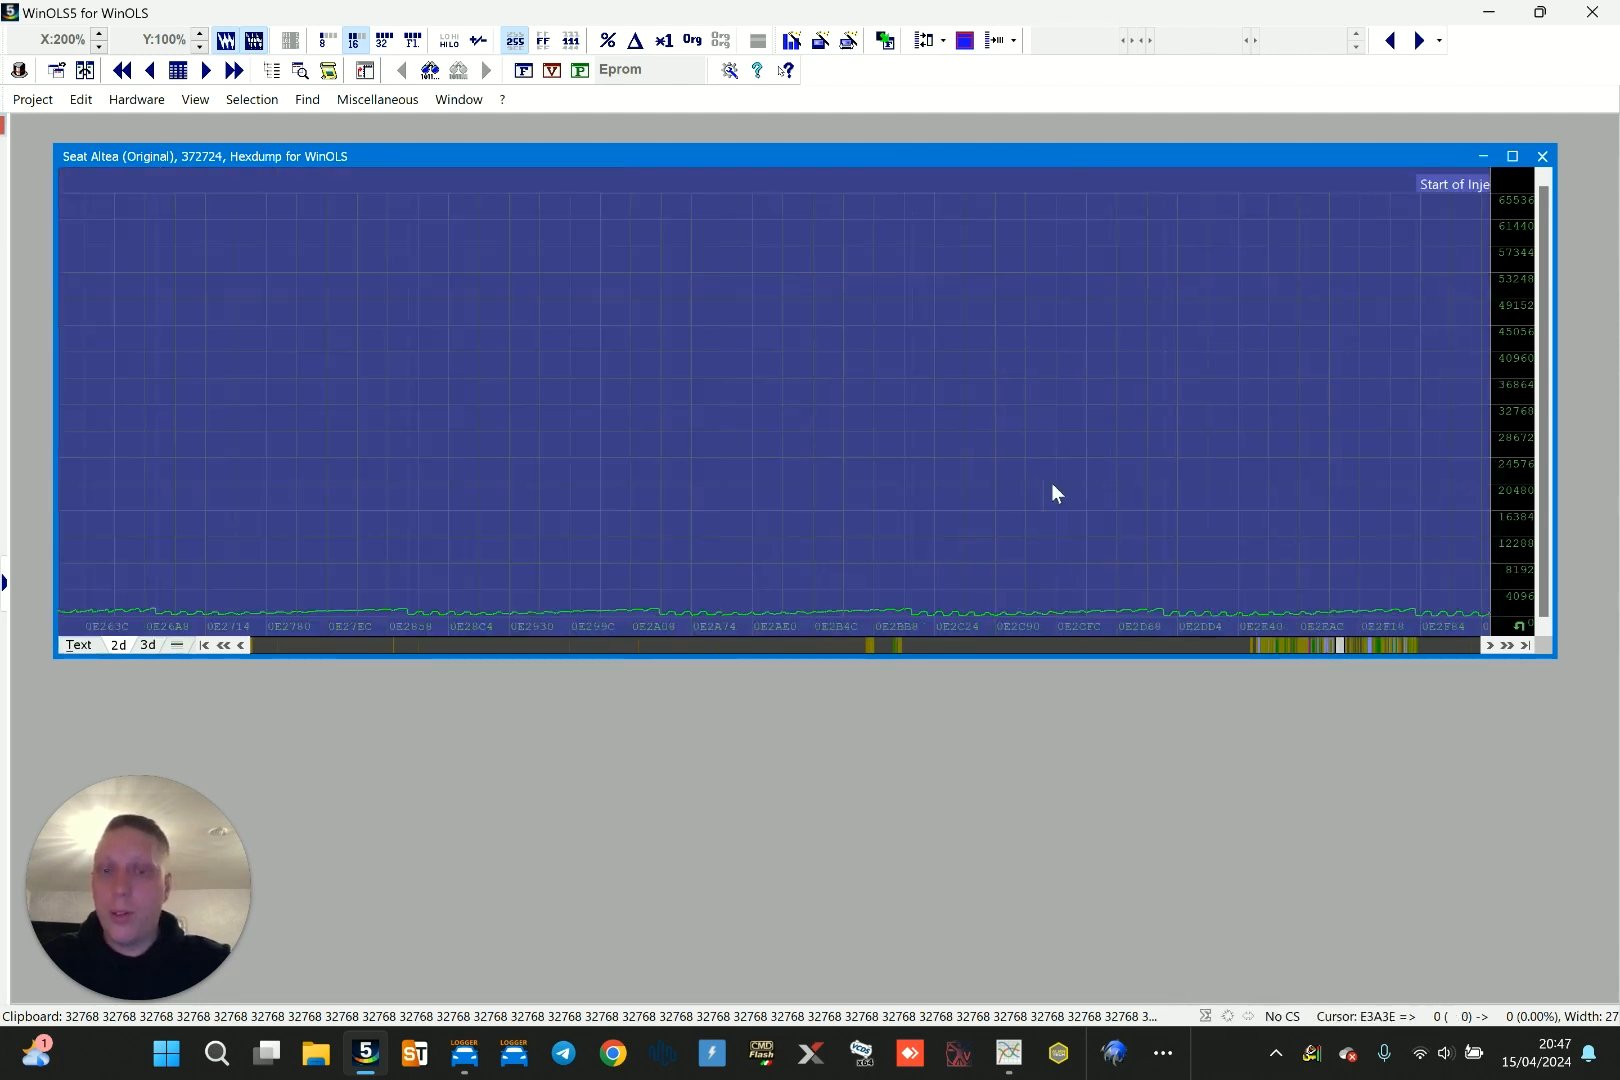
{"action": "scroll", "coordinate": [1050, 482], "scroll_direction": "down", "scroll_amount": 5}
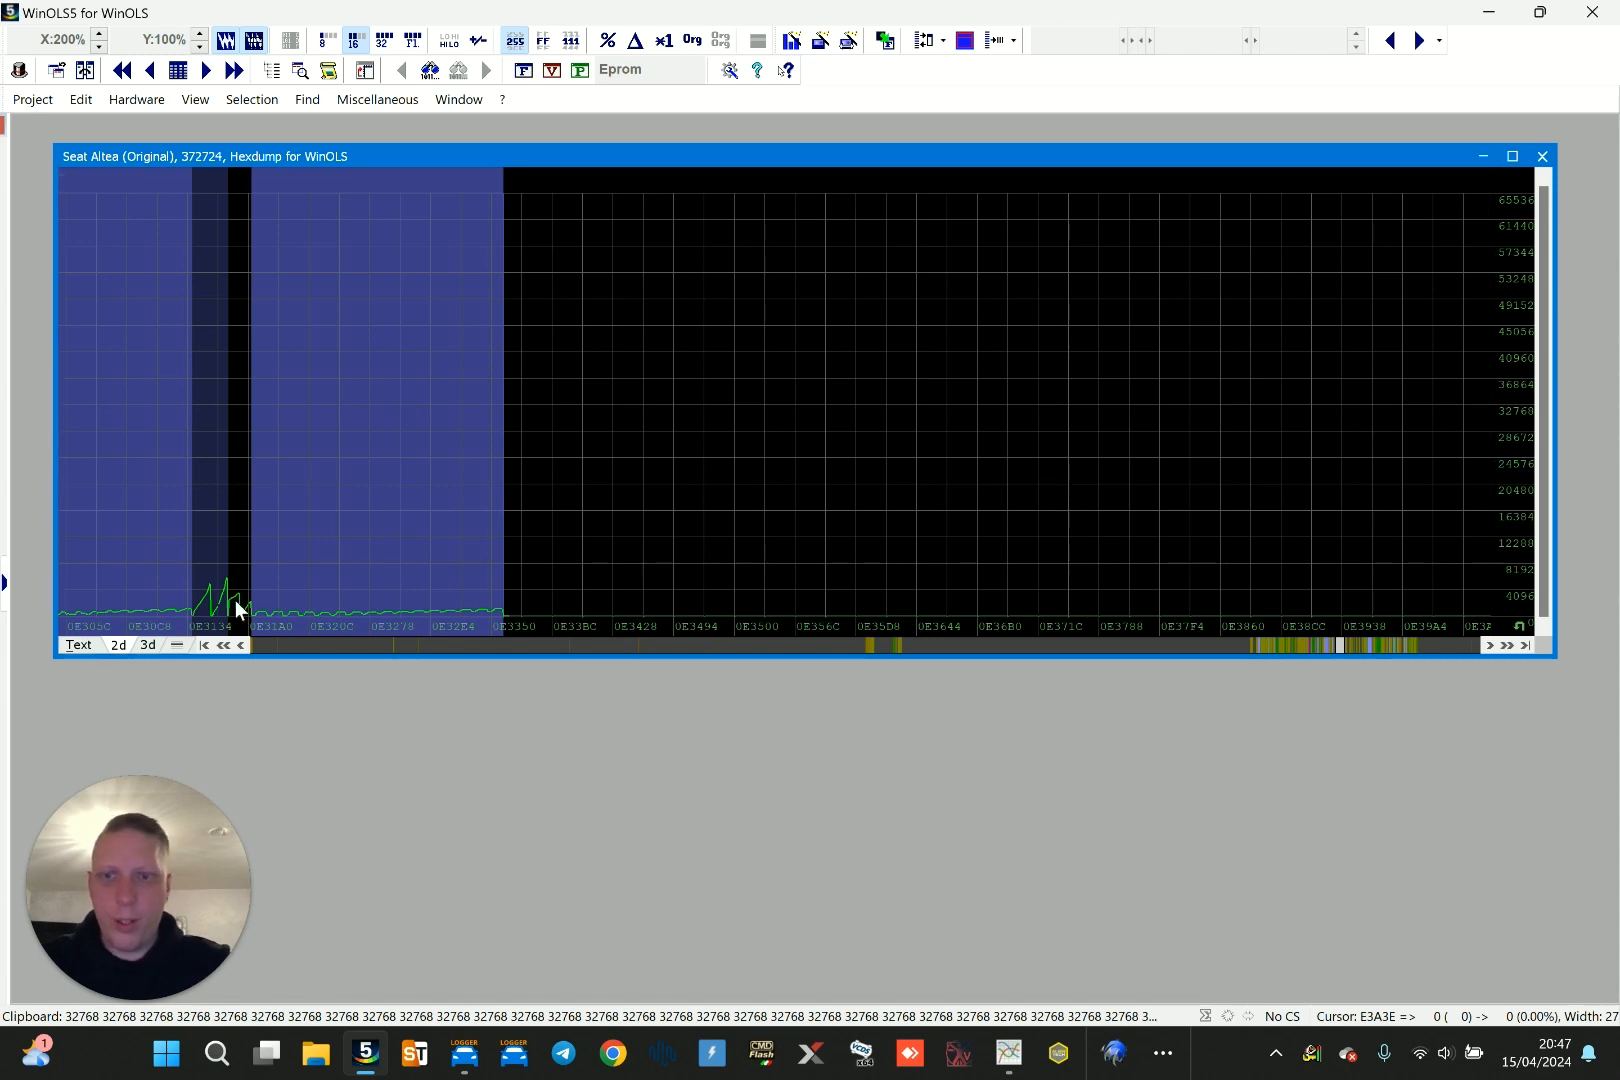
{"action": "scroll", "coordinate": [610, 508], "scroll_direction": "down", "scroll_amount": 7}
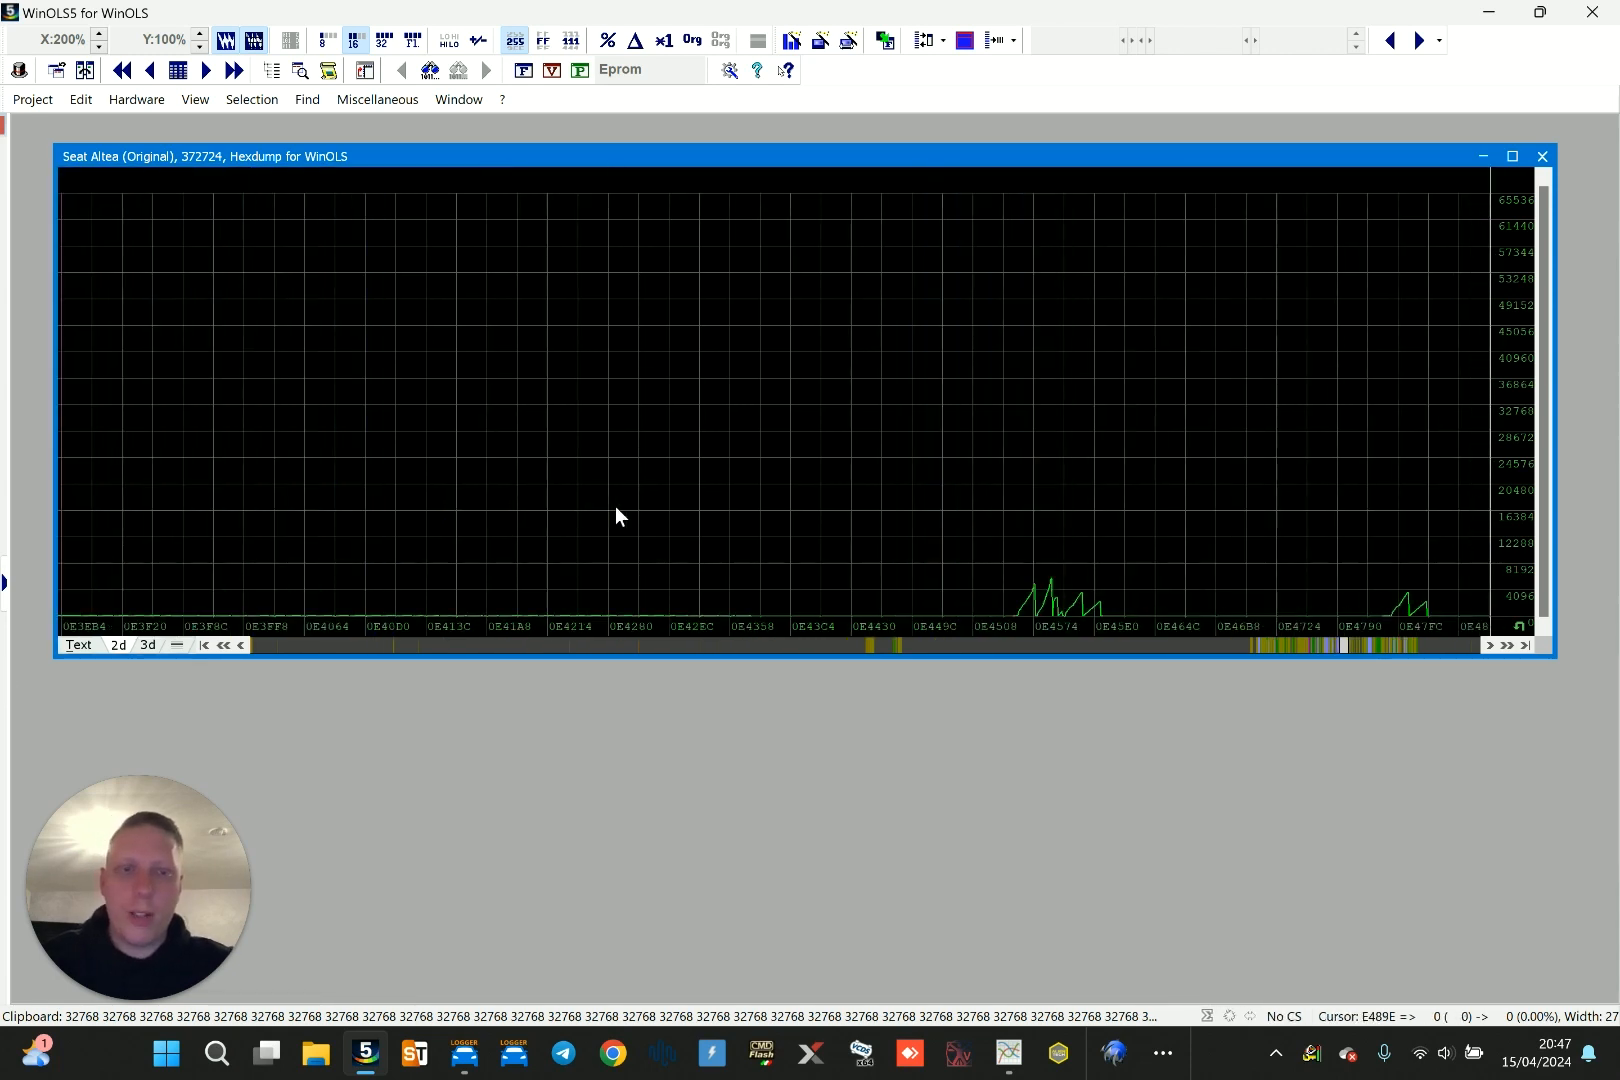
{"action": "scroll", "coordinate": [616, 508], "scroll_direction": "down", "scroll_amount": 20}
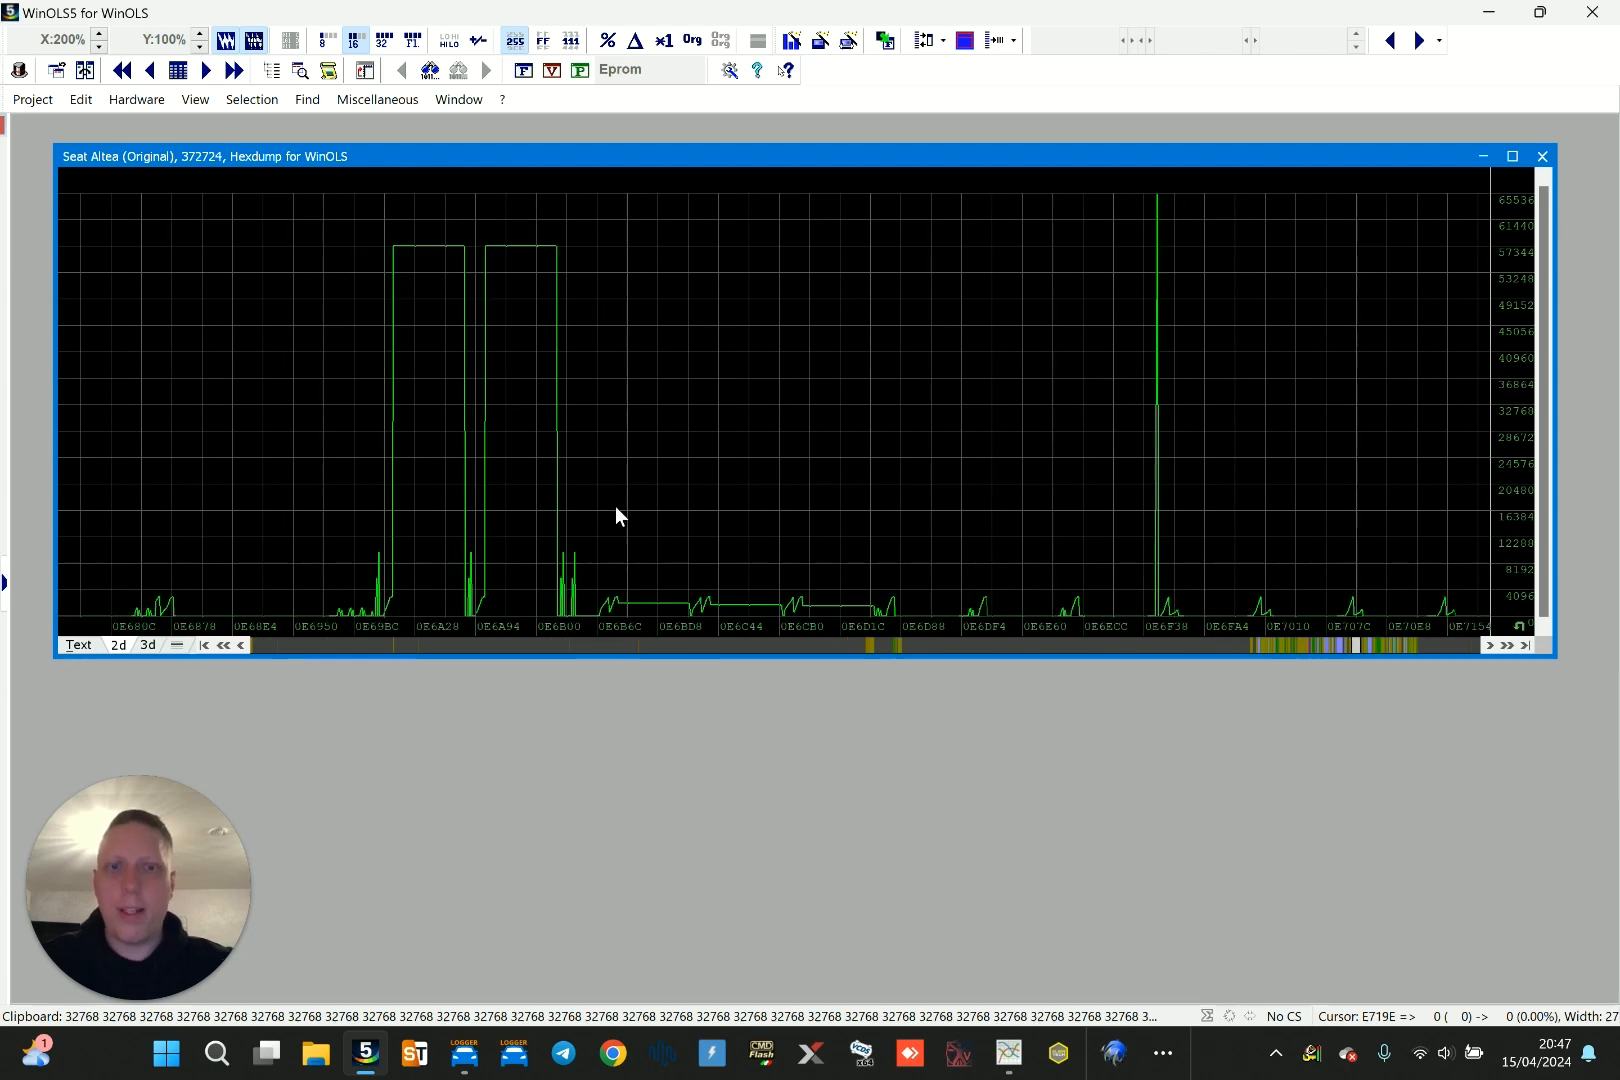
{"action": "scroll", "coordinate": [615, 506], "scroll_direction": "down", "scroll_amount": 20}
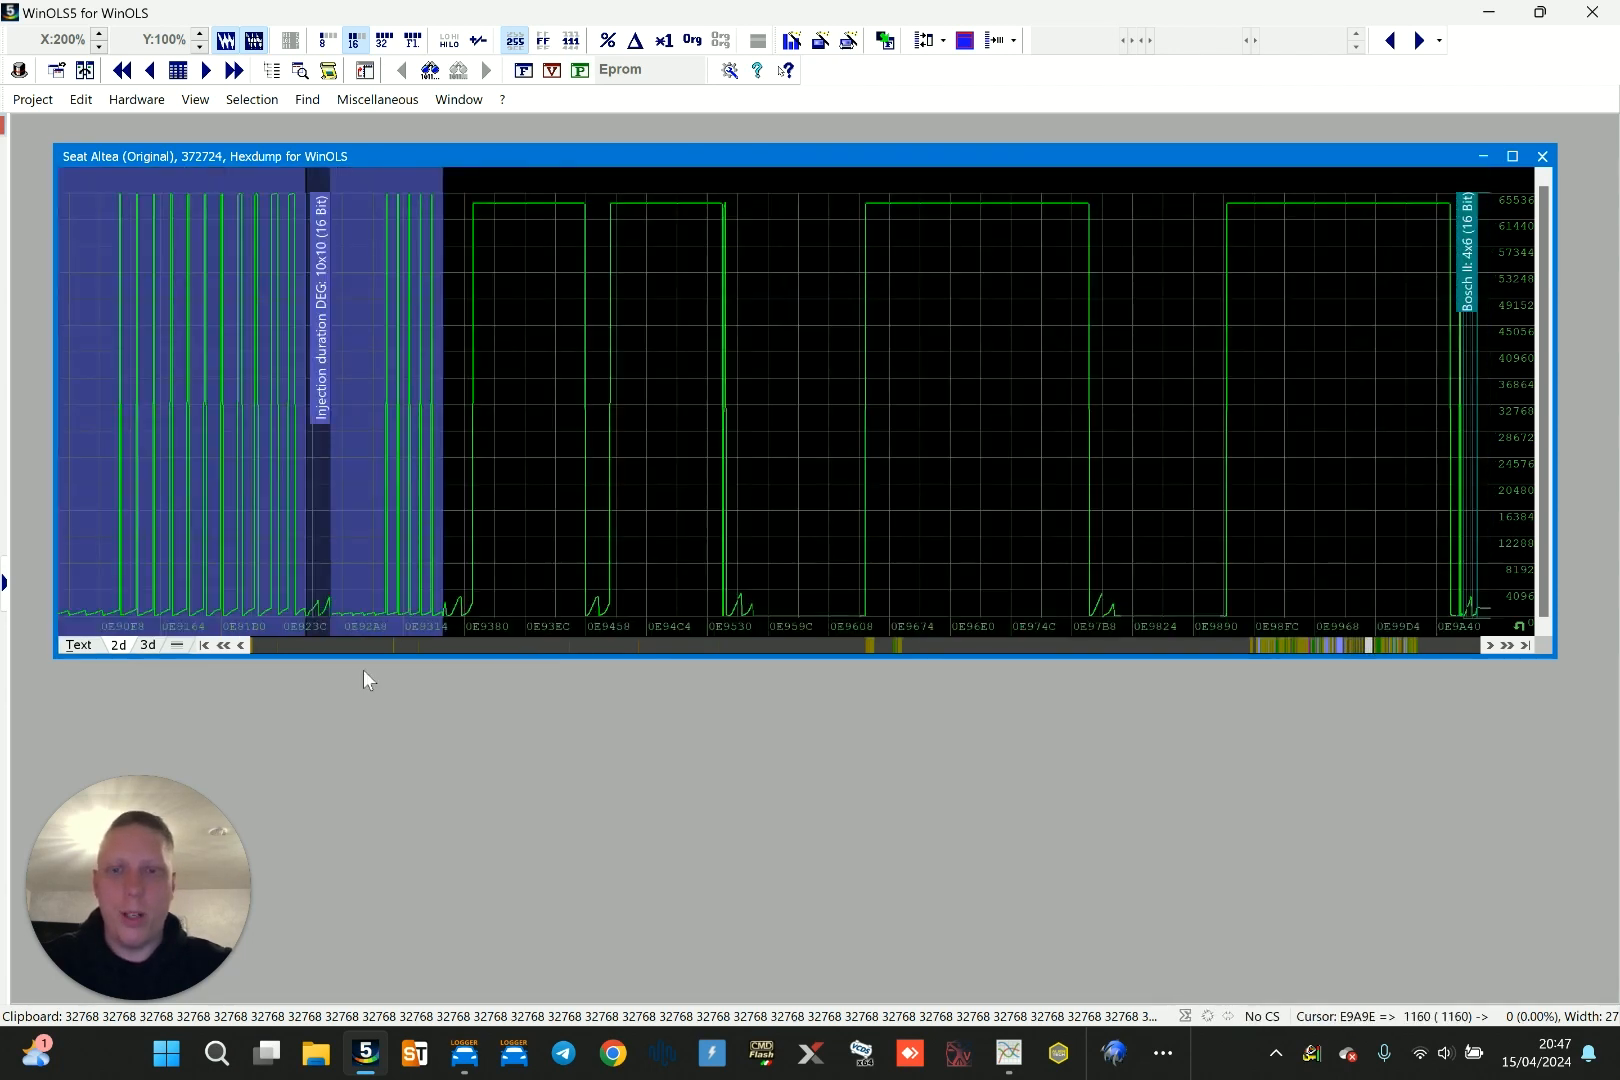
{"action": "scroll", "coordinate": [830, 505], "scroll_direction": "up", "scroll_amount": 5}
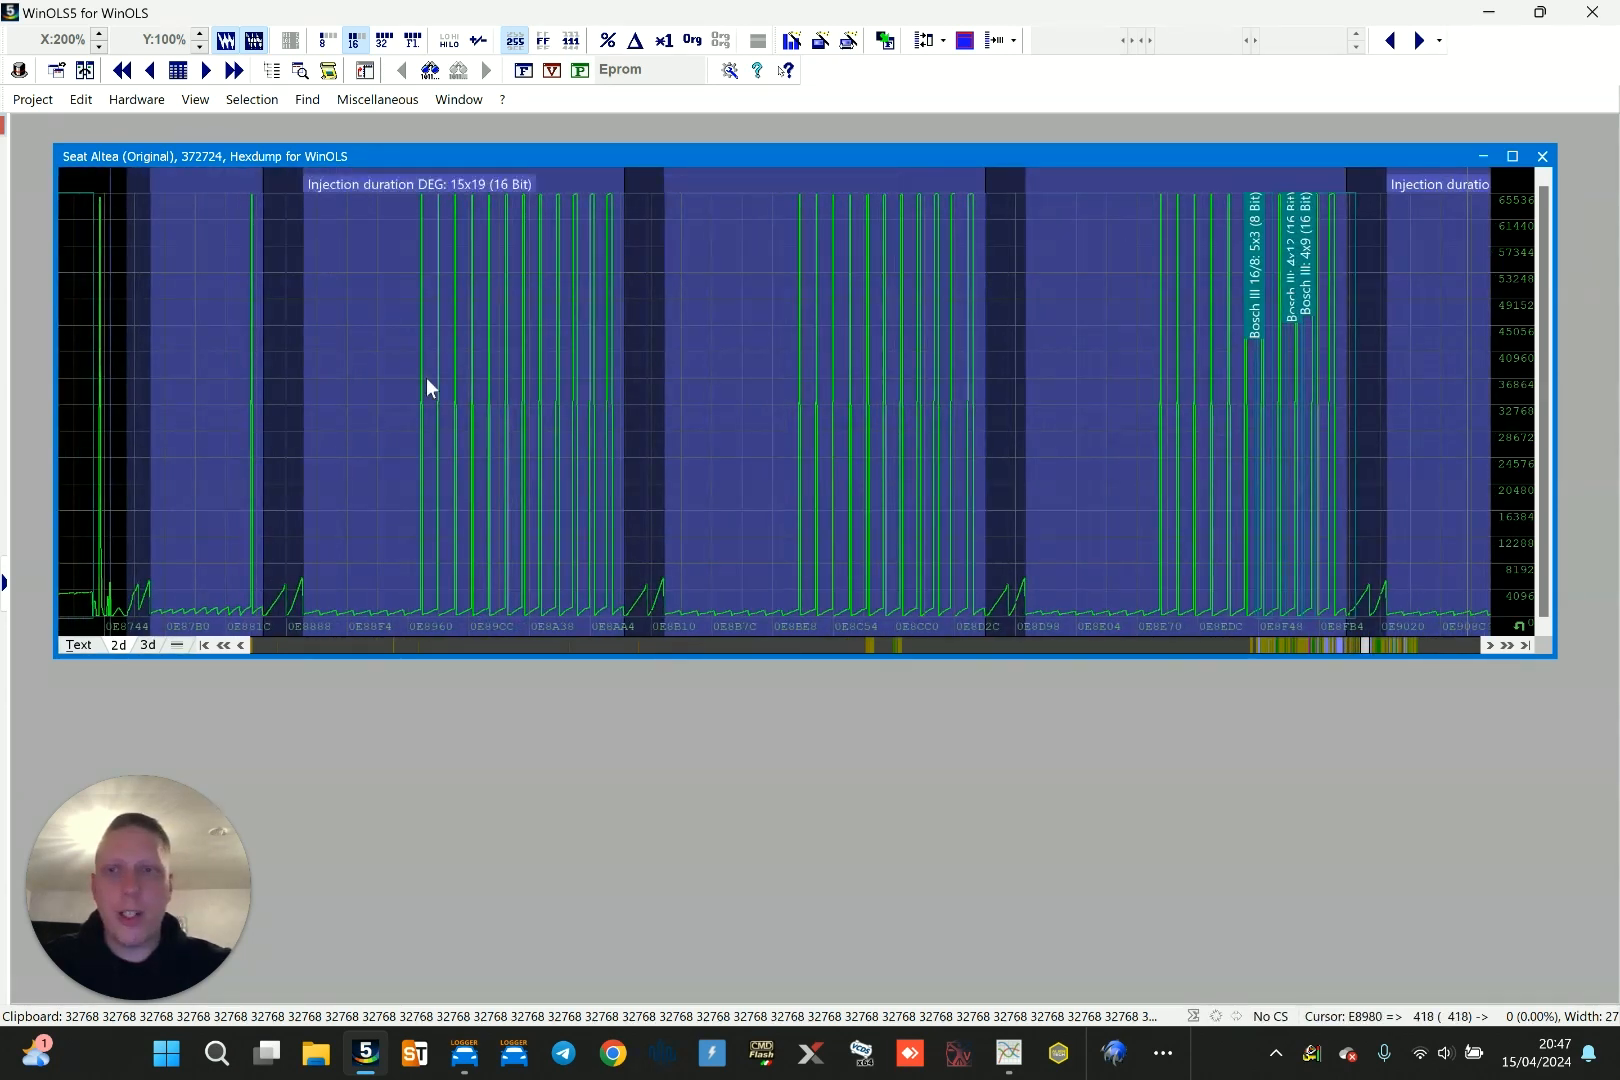
Open the first 15x19 Injection duration DEG map, inspect 2250 rpm at 30 mg/hub and the 30 mg/hub axis value, and close it
{"action": "double_click", "coordinate": [427, 377]}
{"action": "left_click_drag", "start_coordinate": [811, 346], "coordinate": [780, 303]}
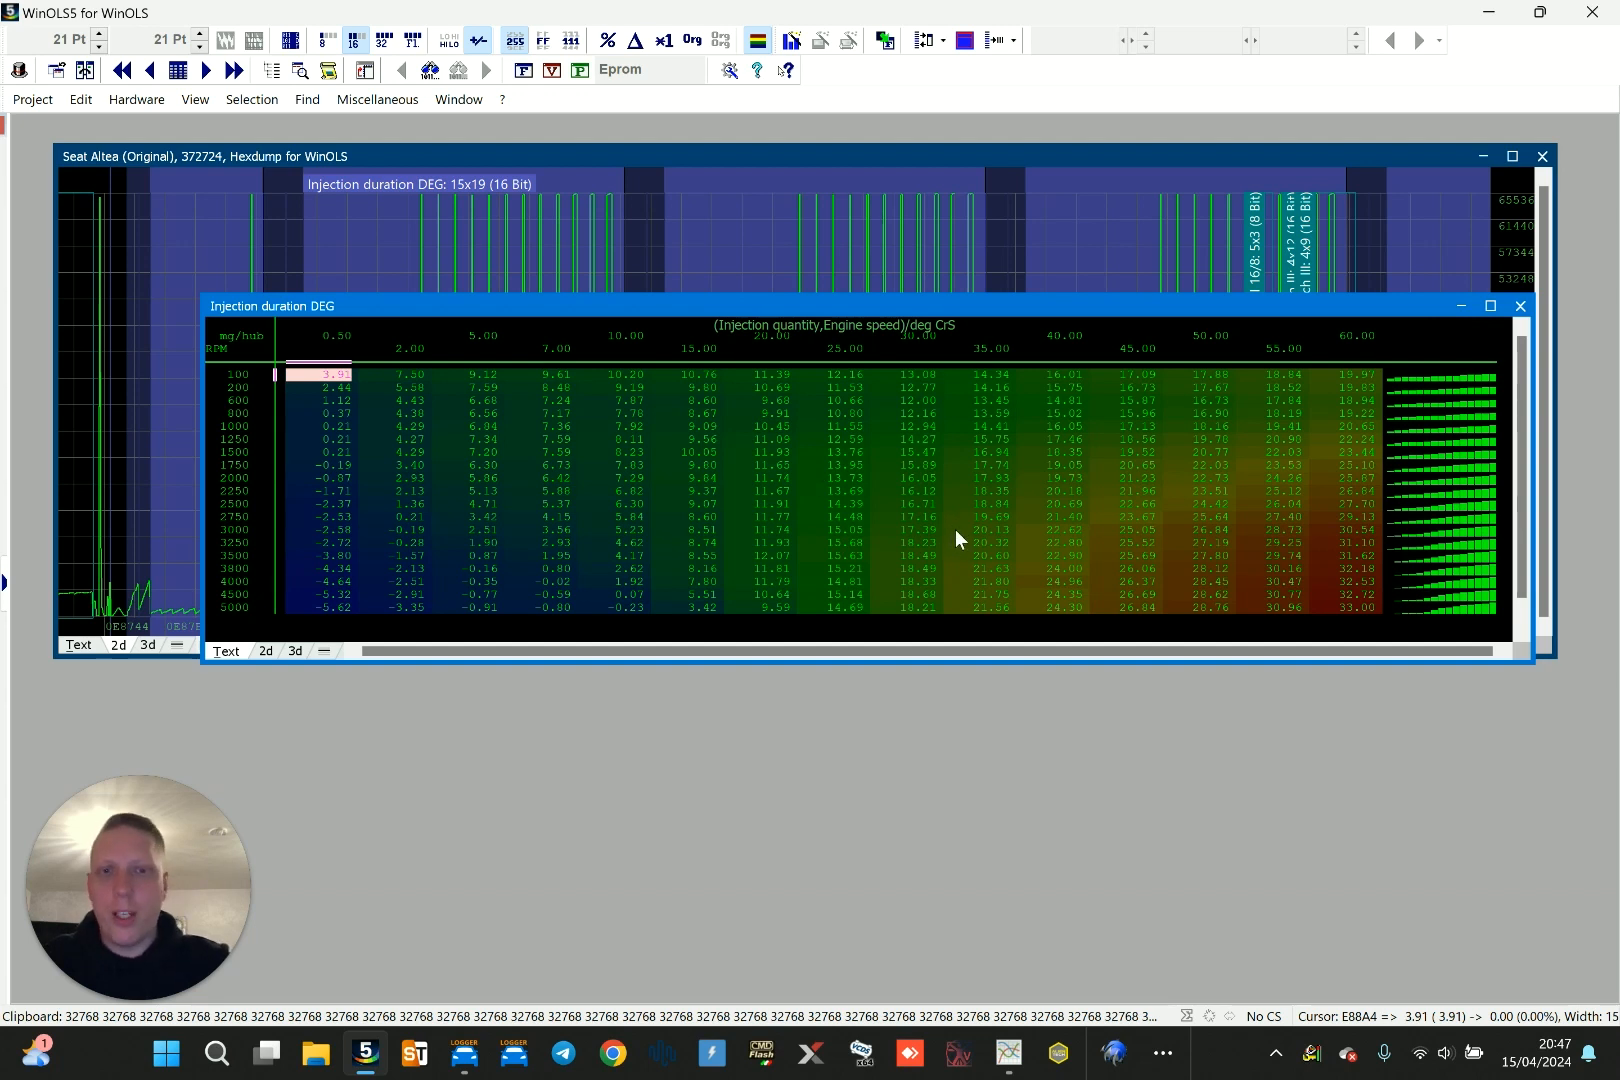
{"action": "left_click", "coordinate": [918, 490]}
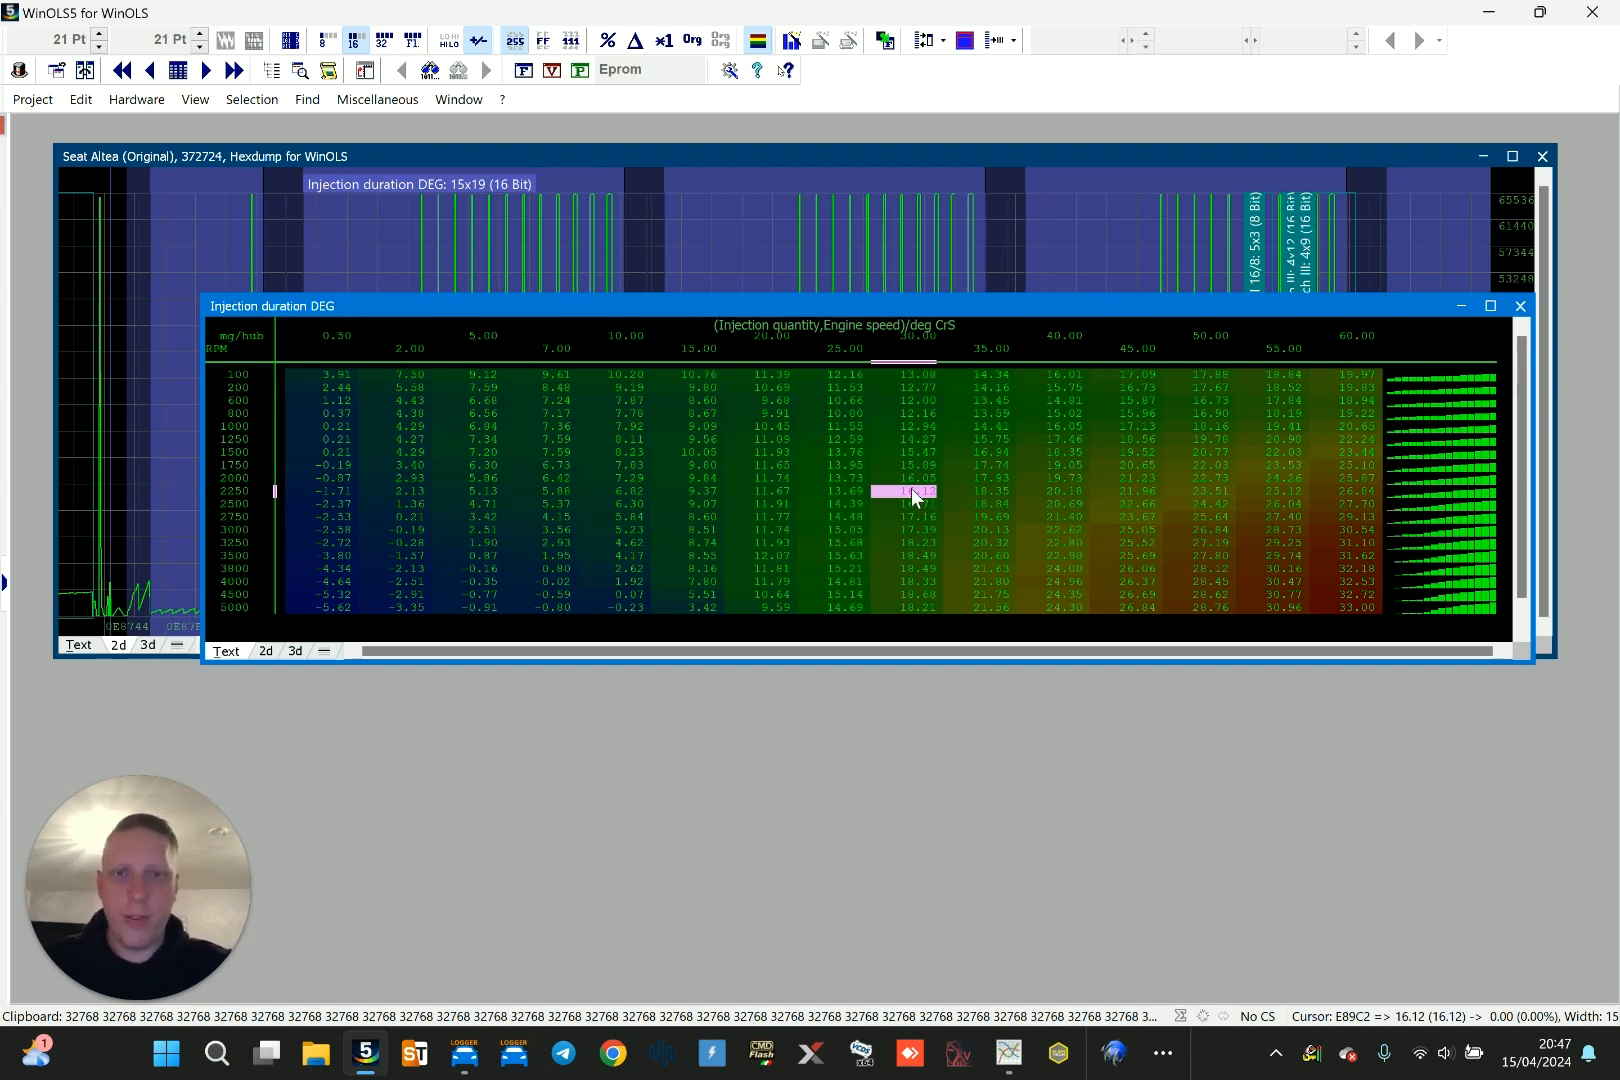
{"action": "left_click", "coordinate": [935, 318]}
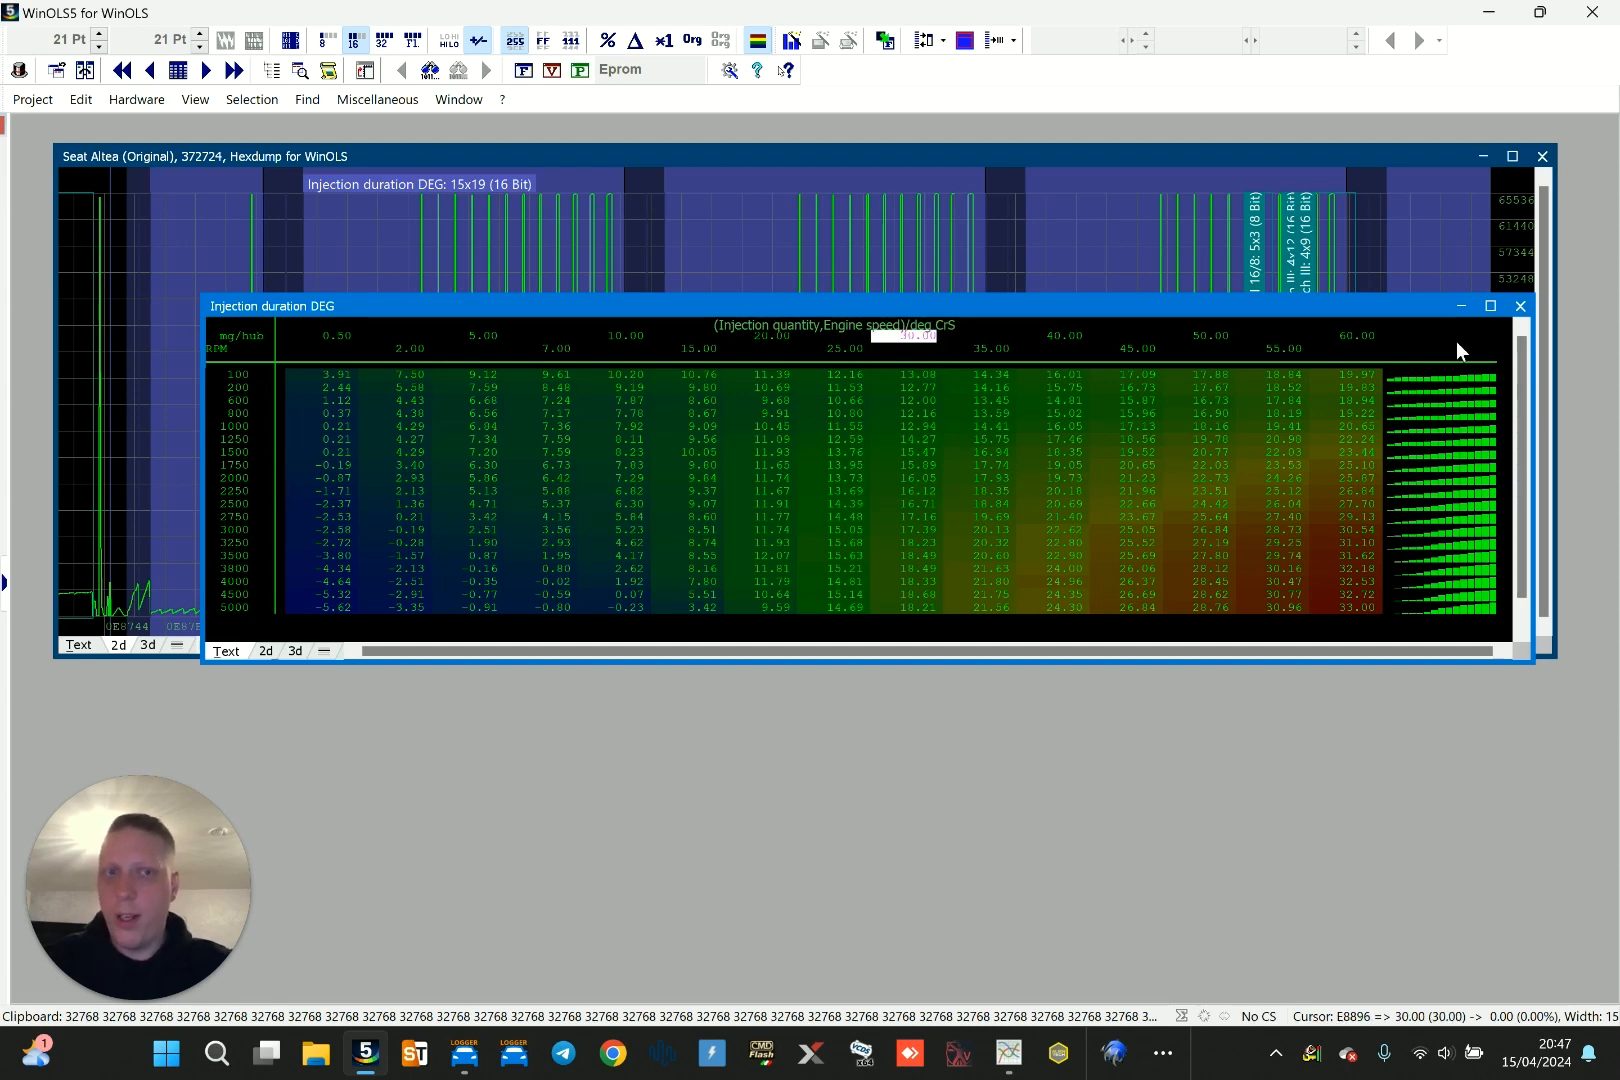
{"action": "left_click", "coordinate": [1520, 305]}
Open the second 15x19 Injection duration DEG map, check its 60 mg/hub axis value, and close it
{"action": "left_click", "coordinate": [1150, 372]}
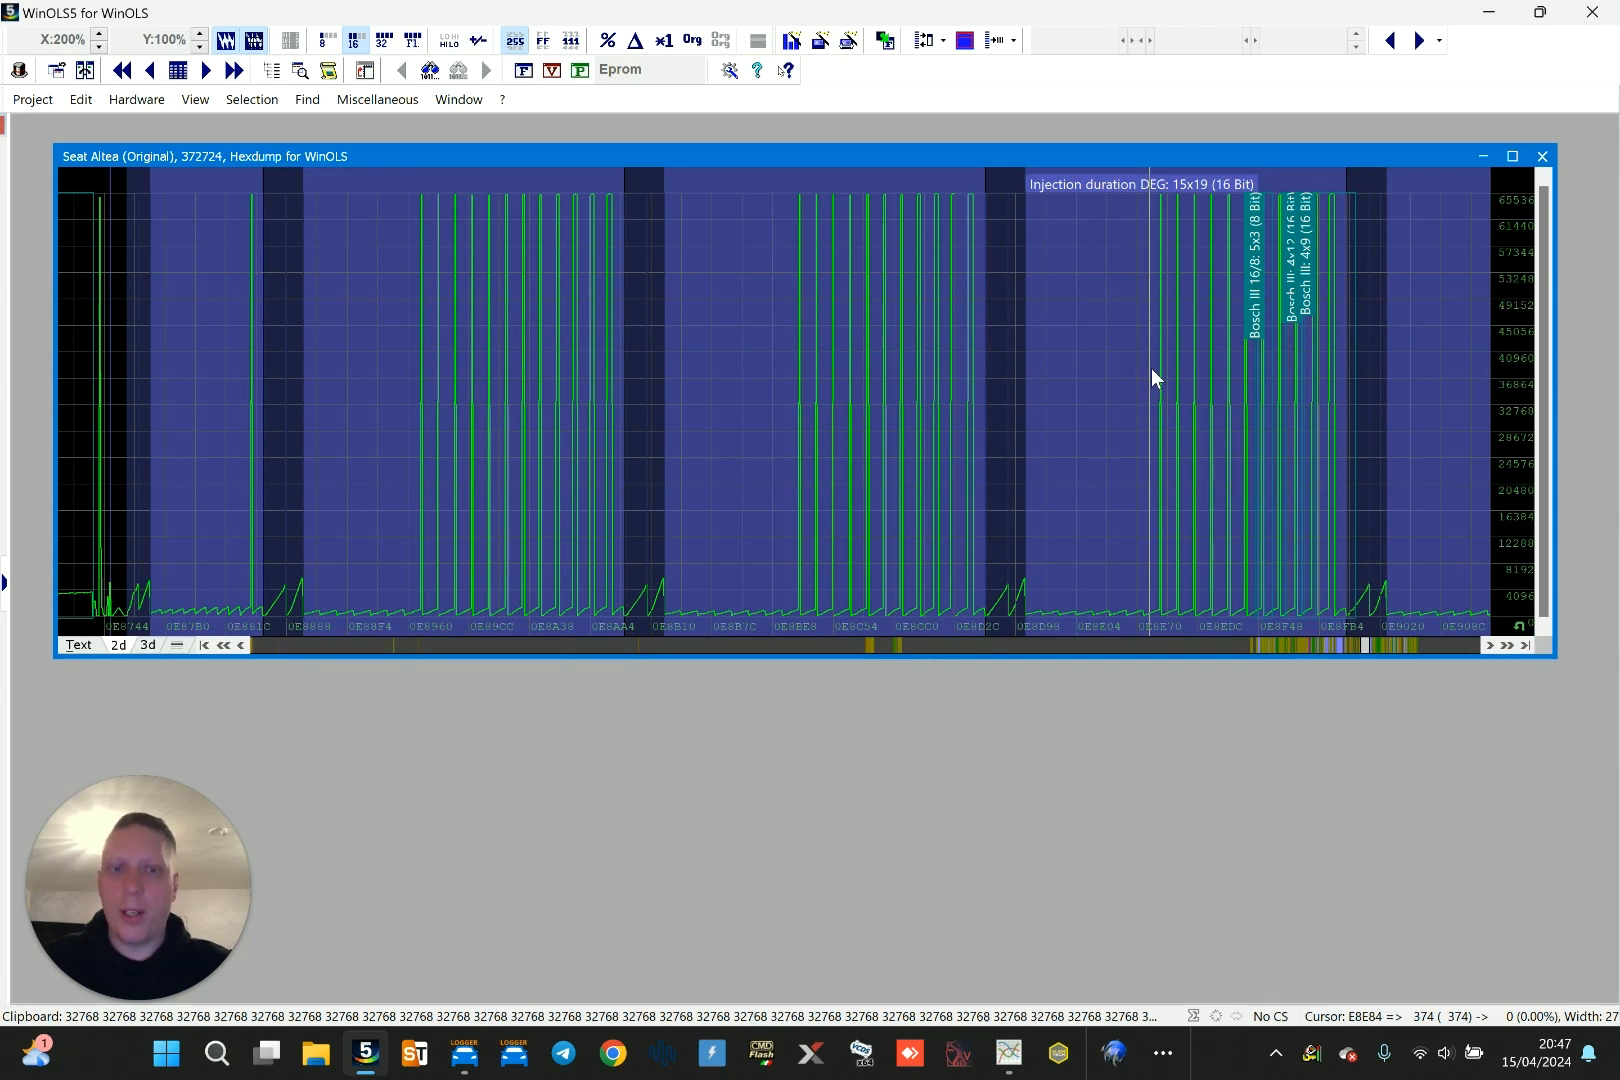
{"action": "double_click", "coordinate": [880, 391]}
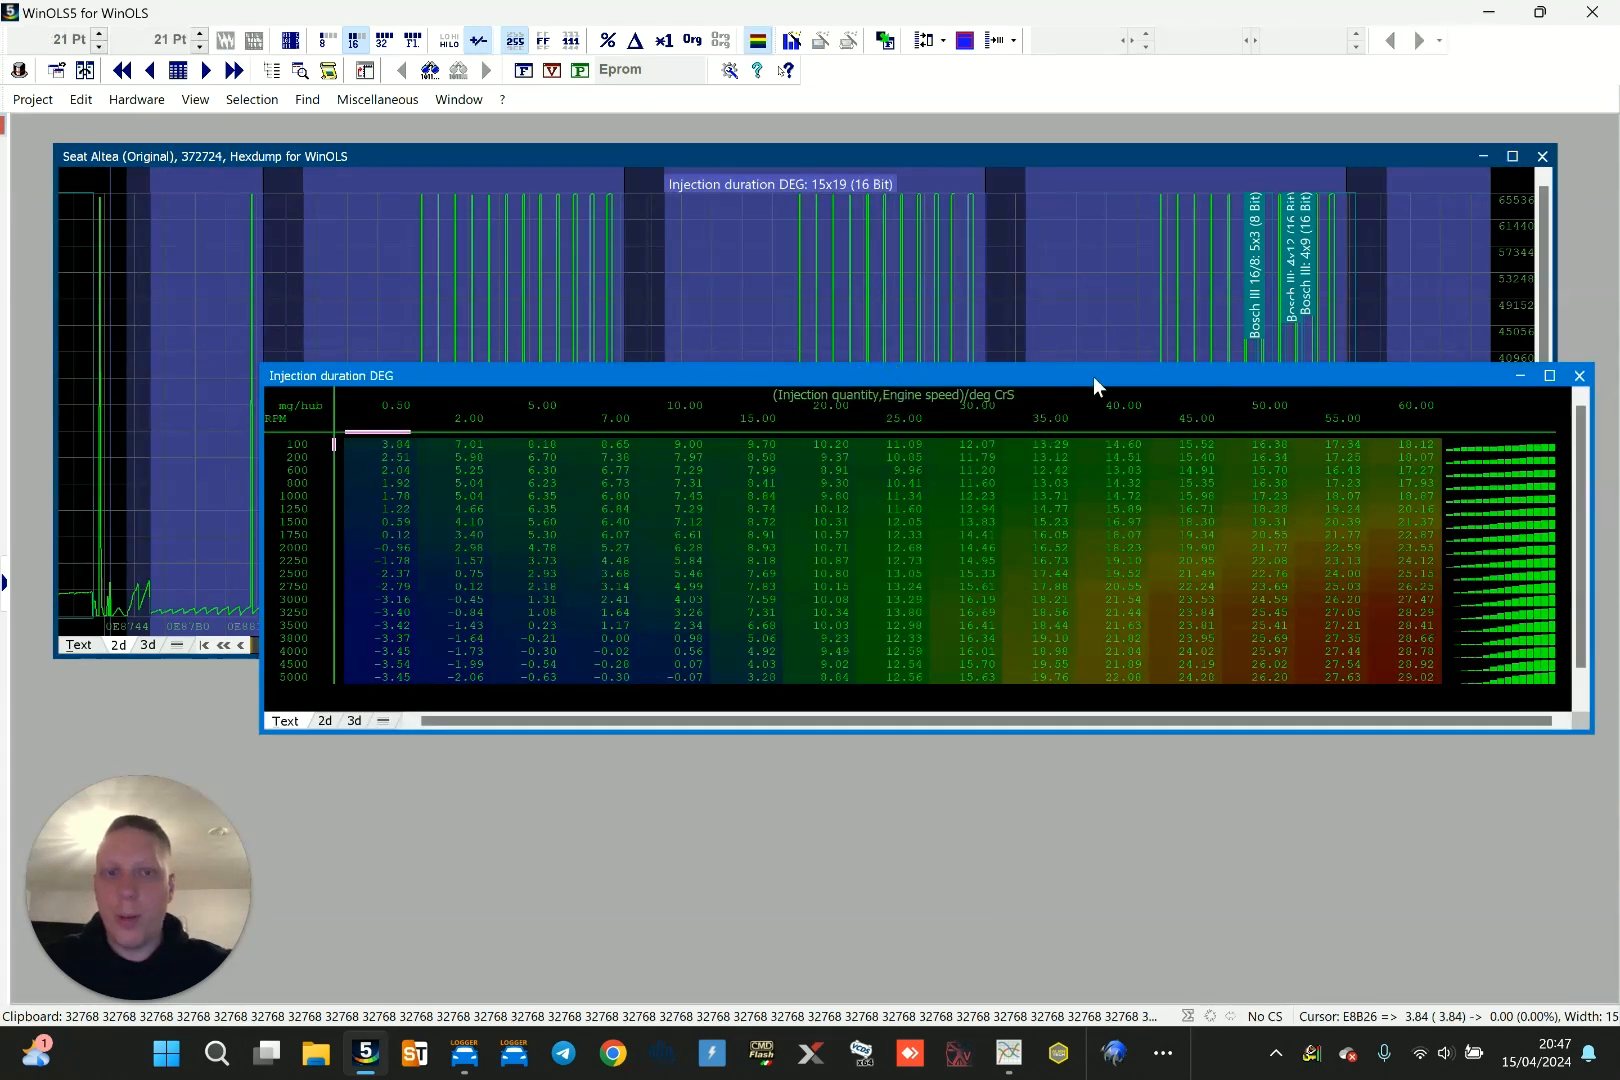
{"action": "left_click_drag", "start_coordinate": [1094, 376], "coordinate": [1004, 332]}
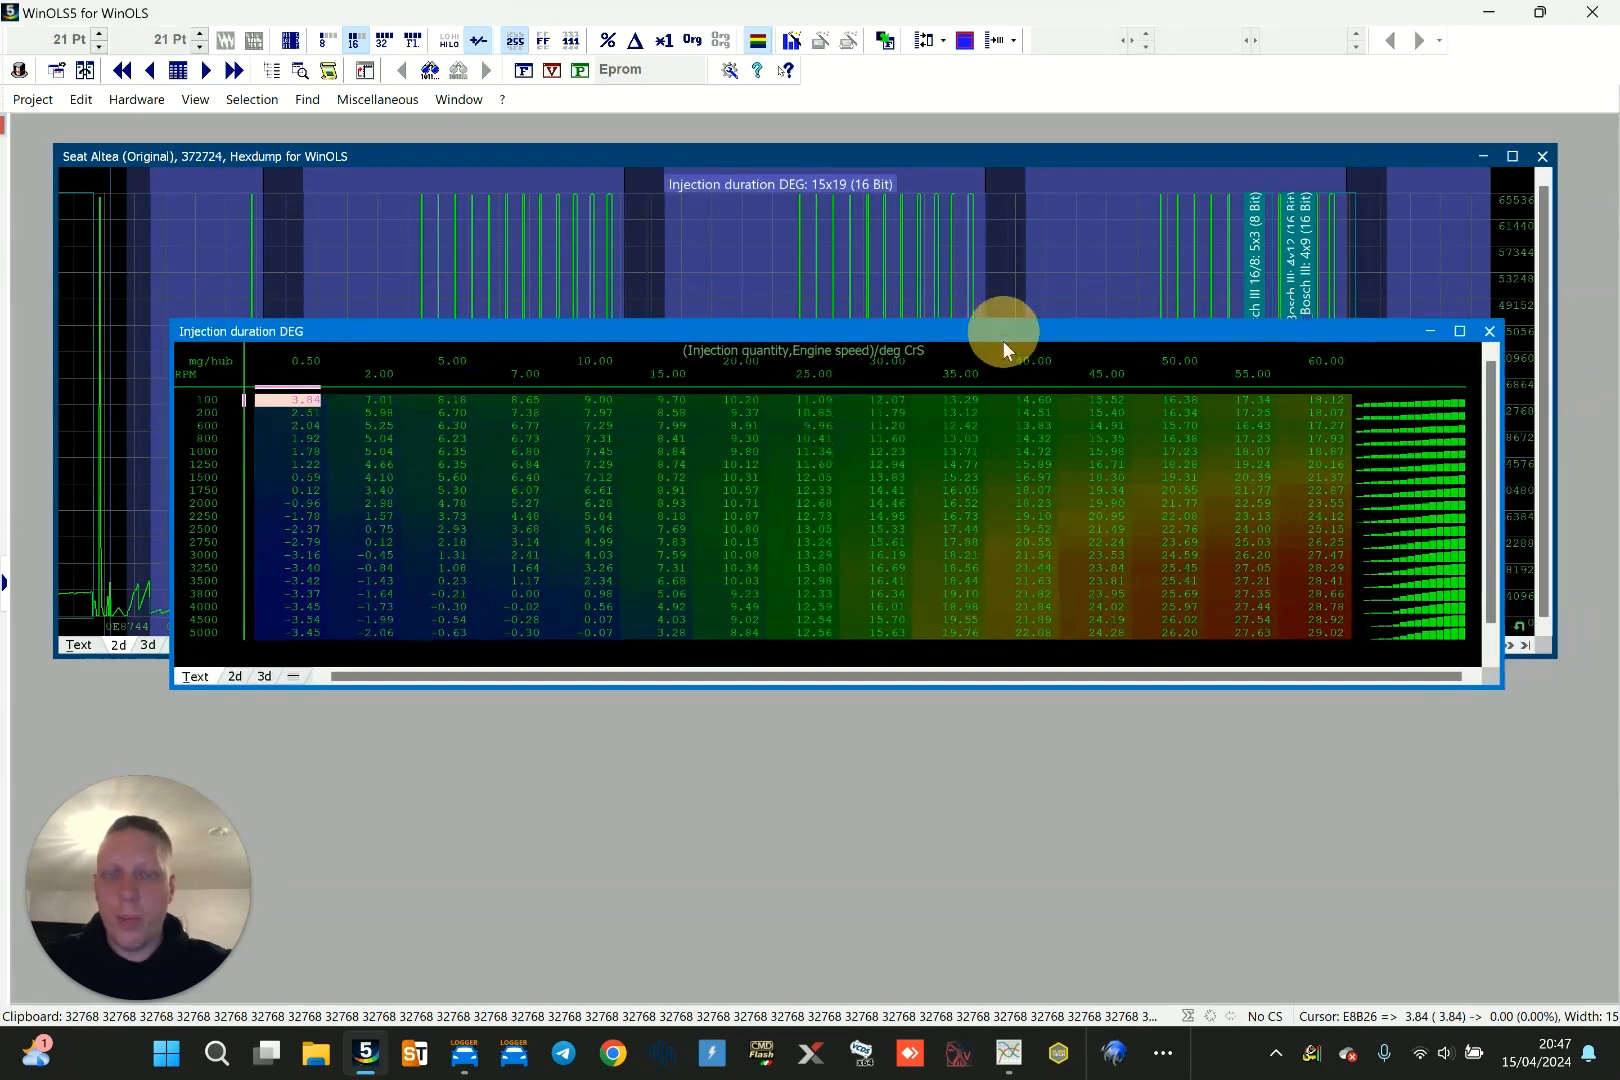
{"action": "left_click", "coordinate": [1324, 364]}
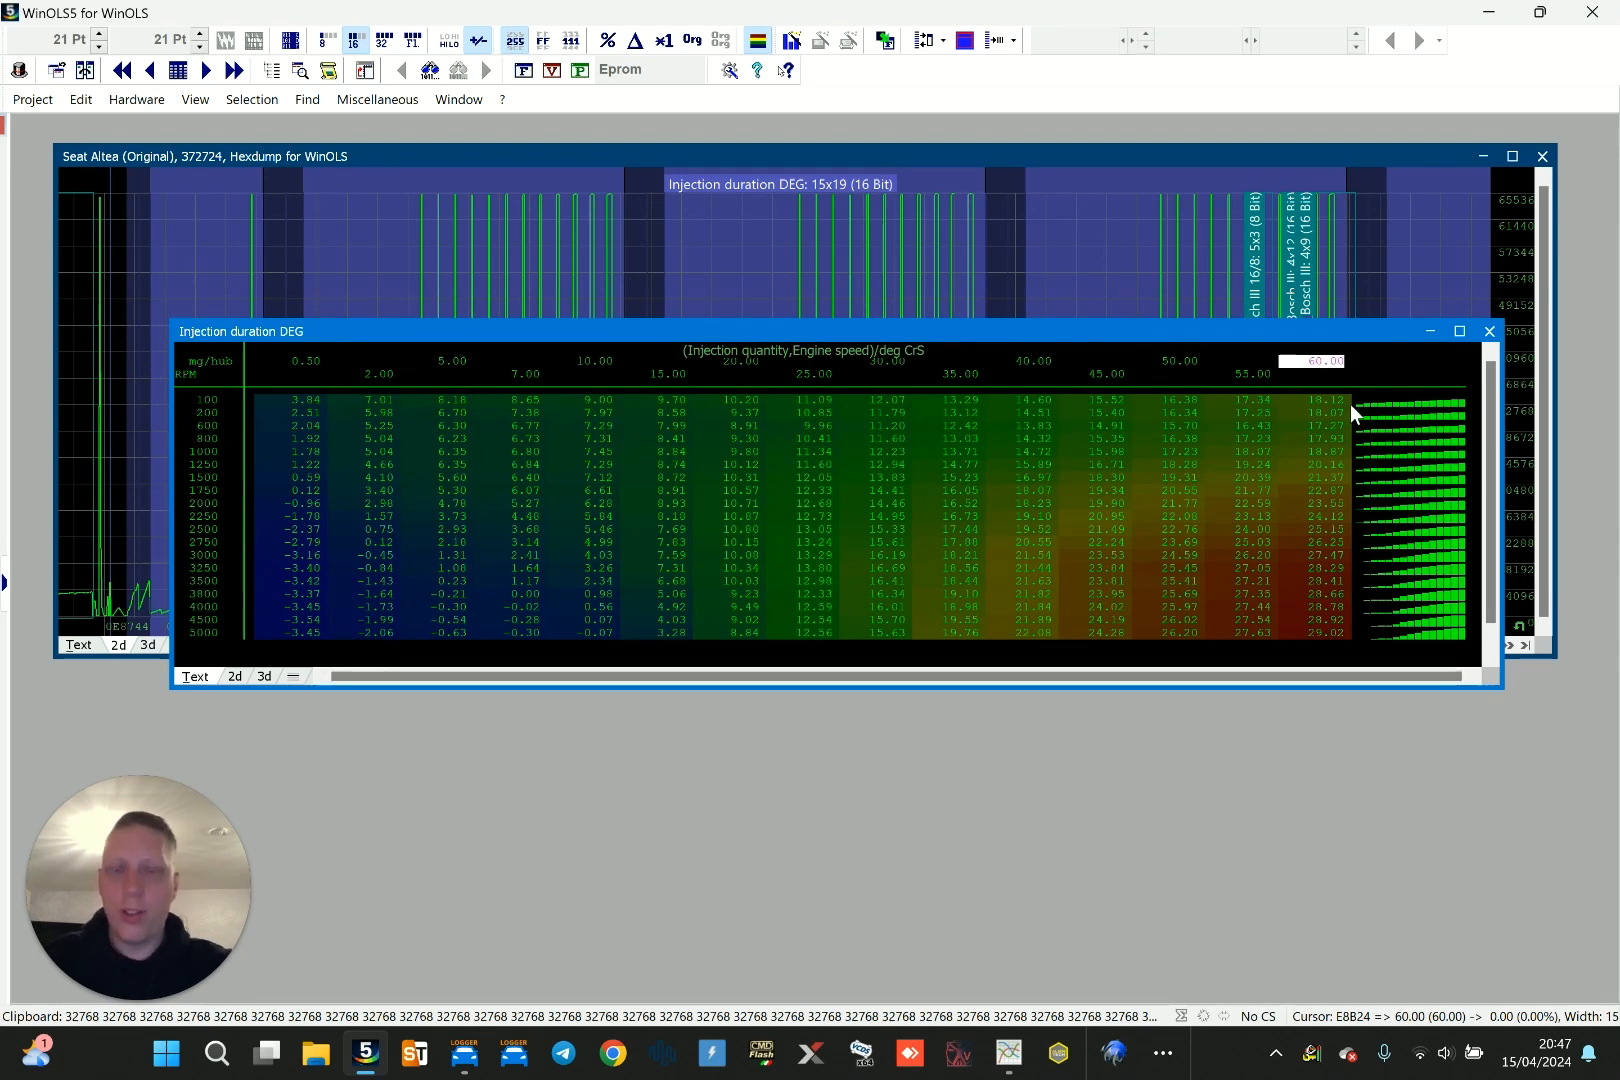
{"action": "left_click", "coordinate": [1490, 331]}
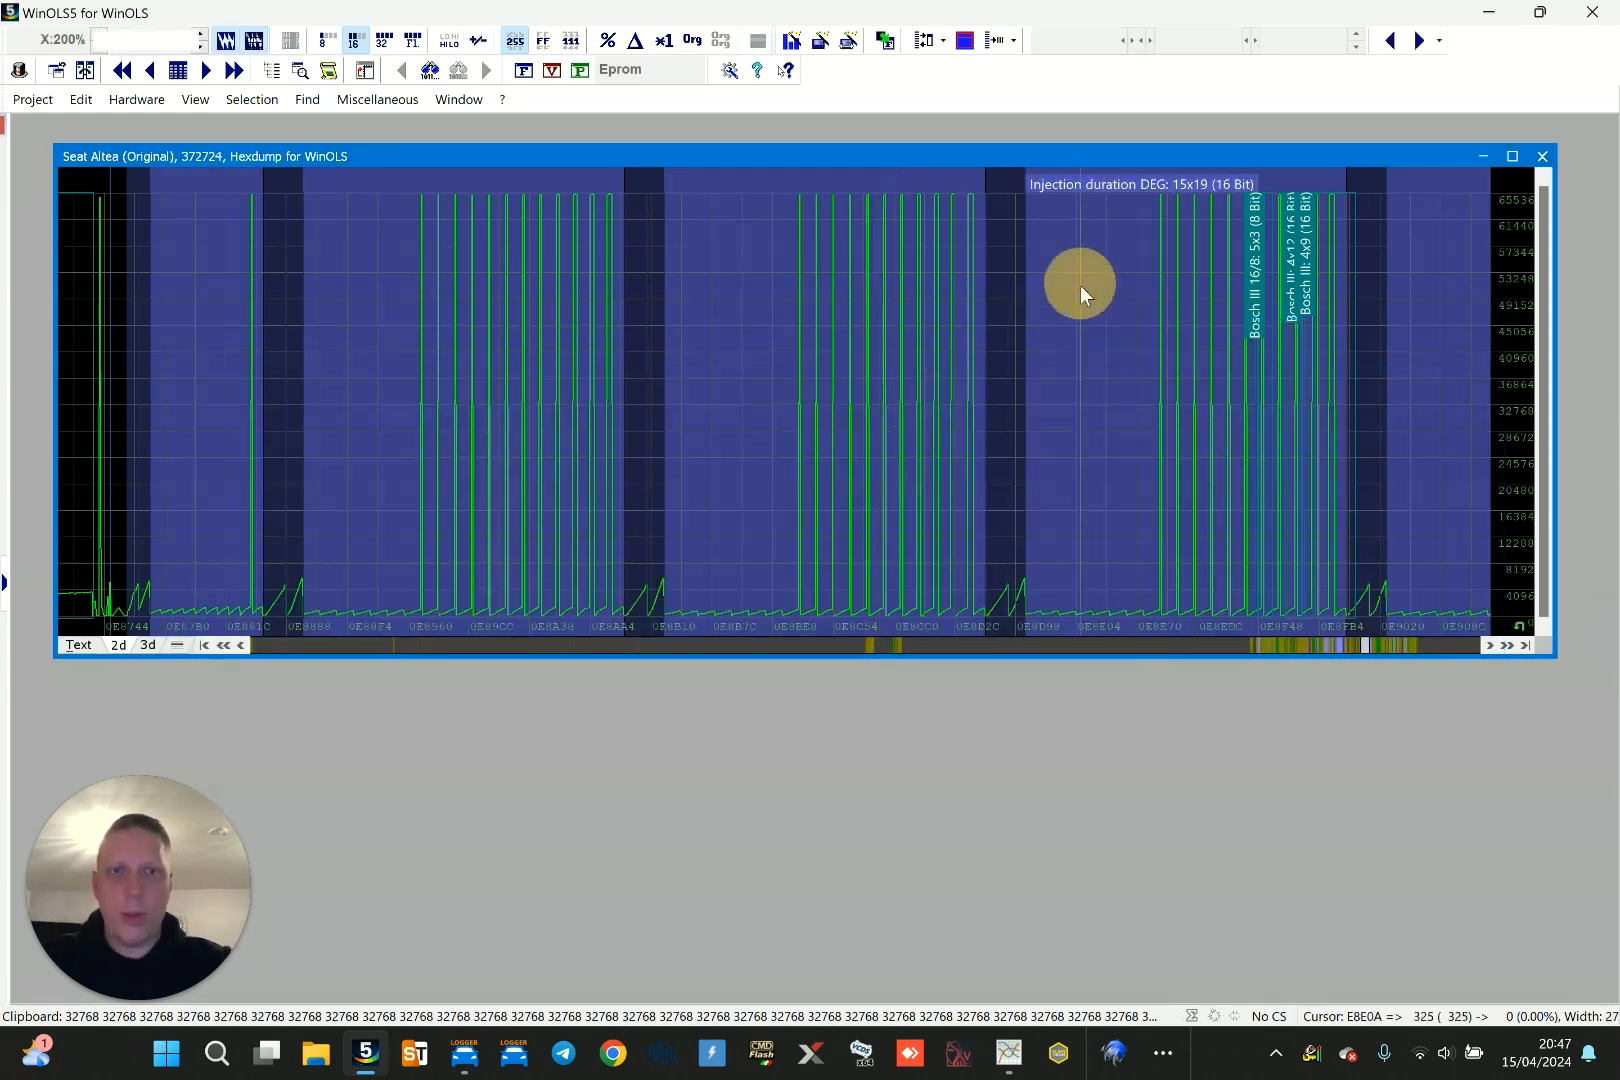
Find the 13x16 Variable geometry or Wastegate duty cycle control map further along the hexdump and open it over the hexdump window
{"action": "left_click", "coordinate": [1080, 290]}
{"action": "scroll", "coordinate": [1080, 290], "scroll_direction": "down", "scroll_amount": 5}
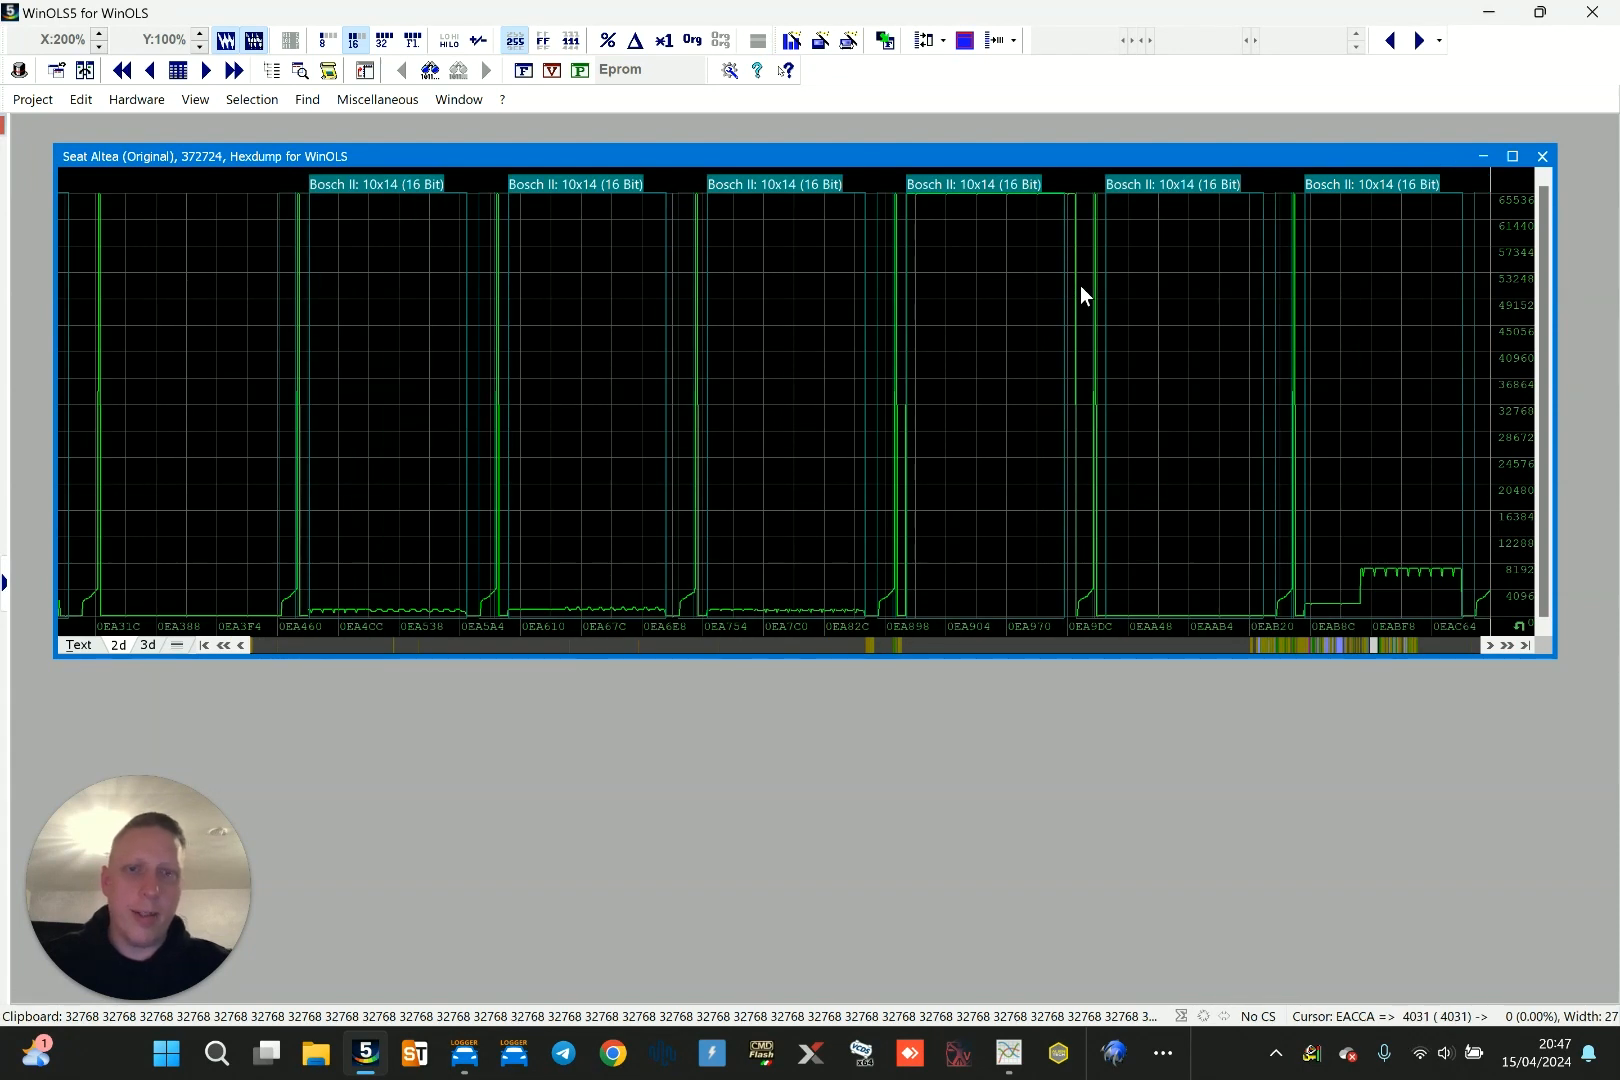
{"action": "scroll", "coordinate": [1374, 419], "scroll_direction": "down", "scroll_amount": 6}
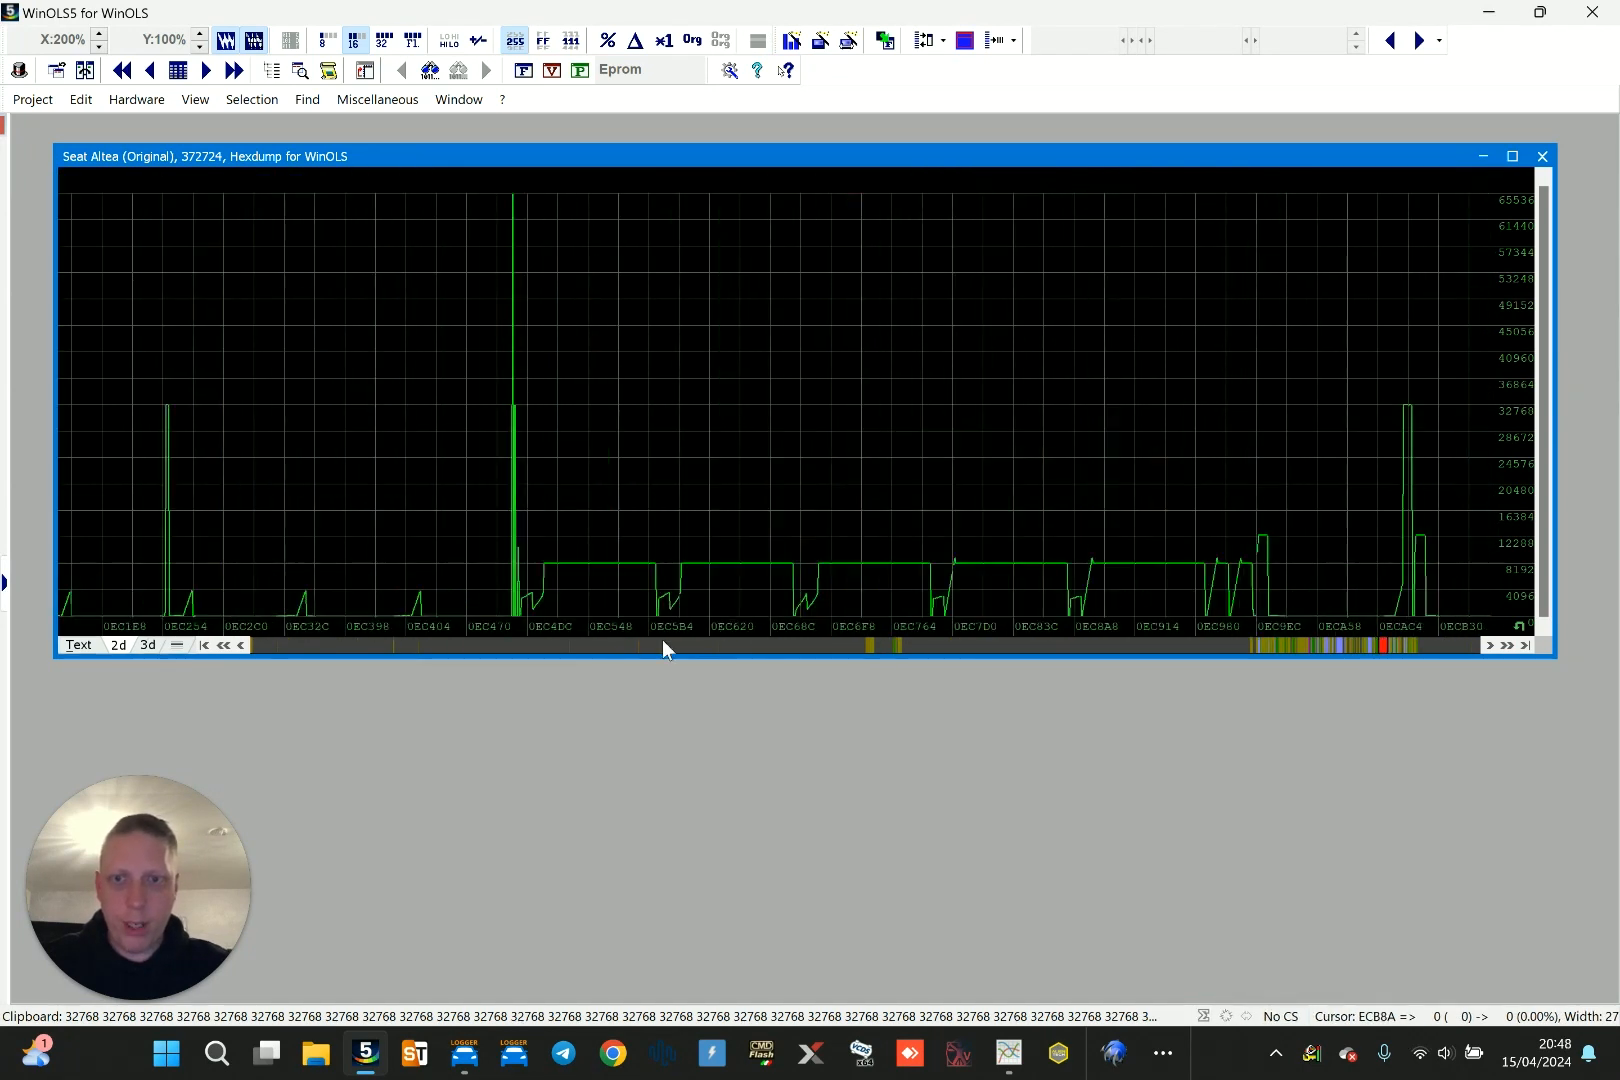
{"action": "scroll", "coordinate": [662, 639], "scroll_direction": "up", "scroll_amount": 2}
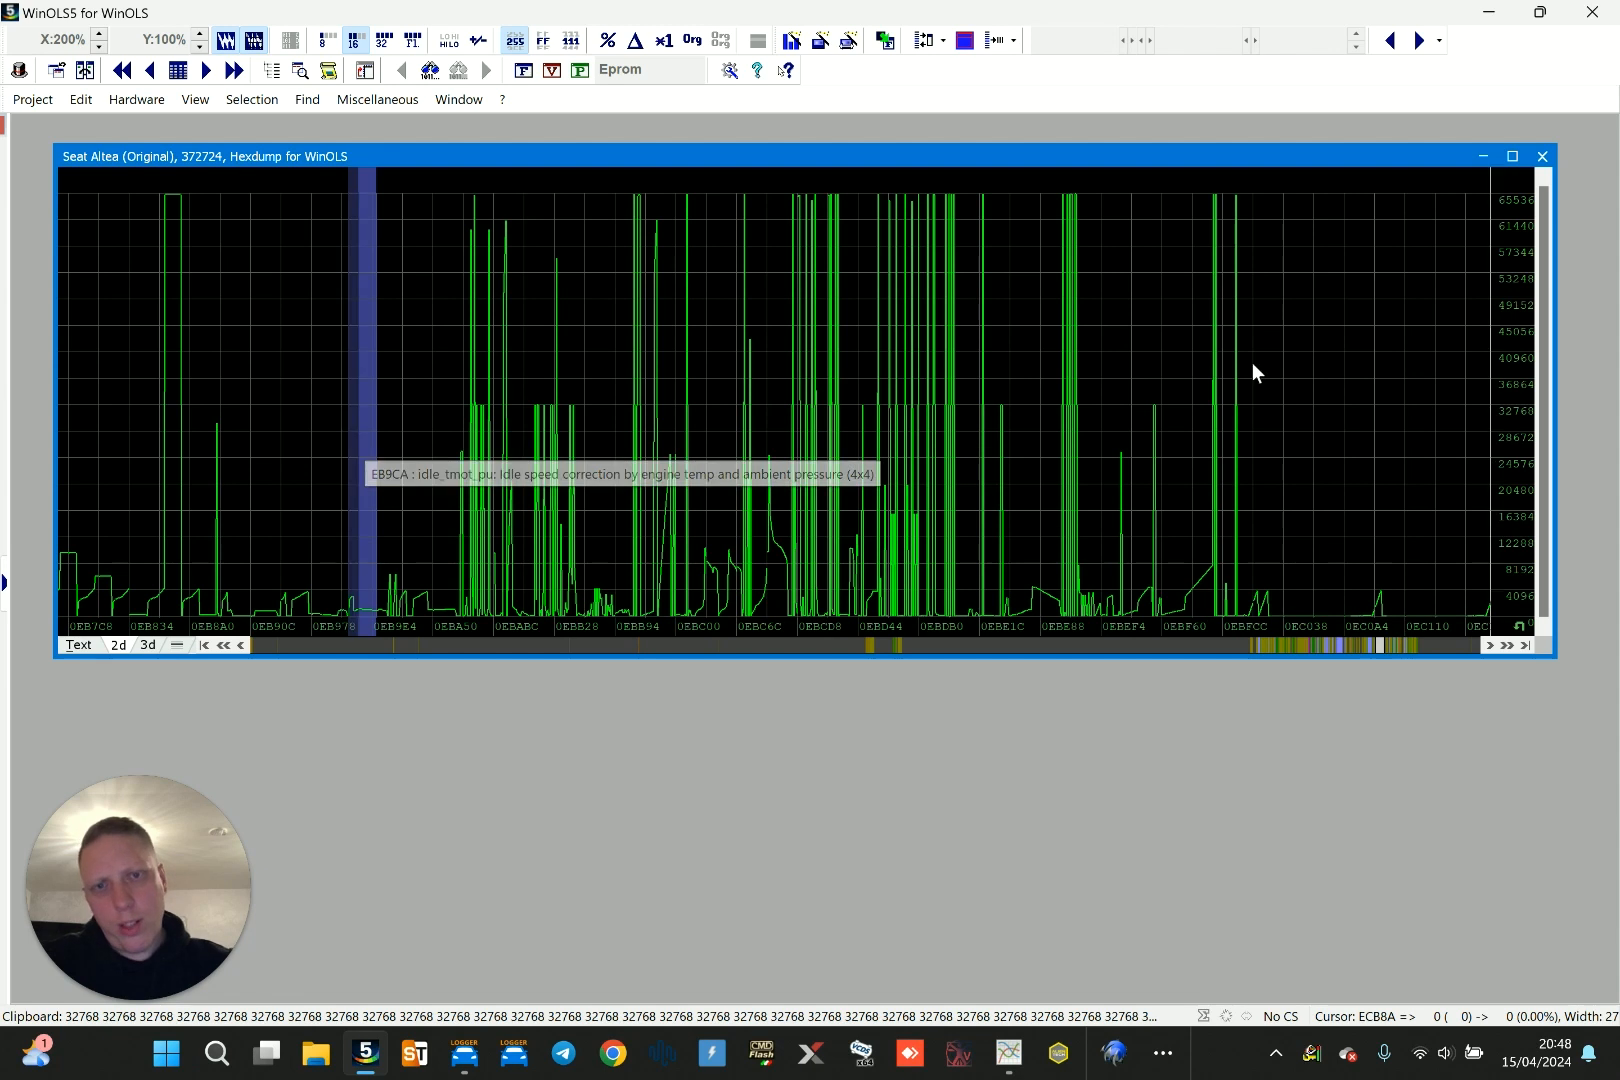
{"action": "scroll", "coordinate": [1253, 364], "scroll_direction": "down", "scroll_amount": 4}
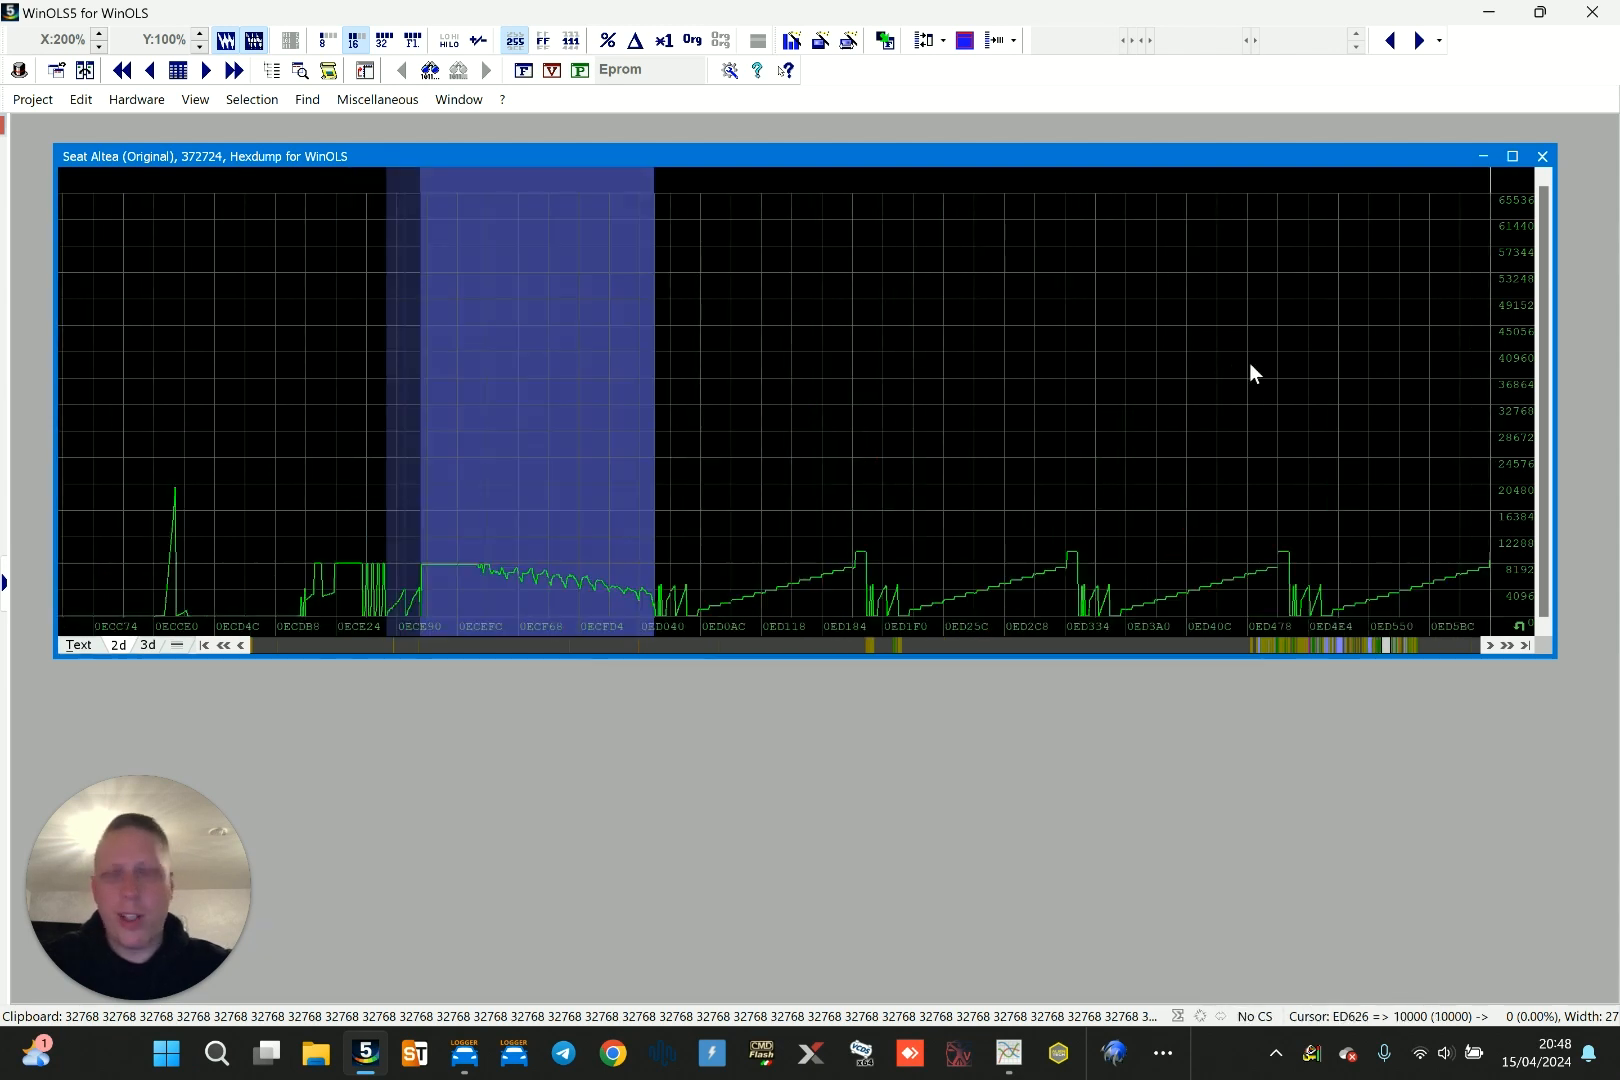
{"action": "left_click", "coordinate": [883, 641]}
{"action": "key", "text": "Right"}
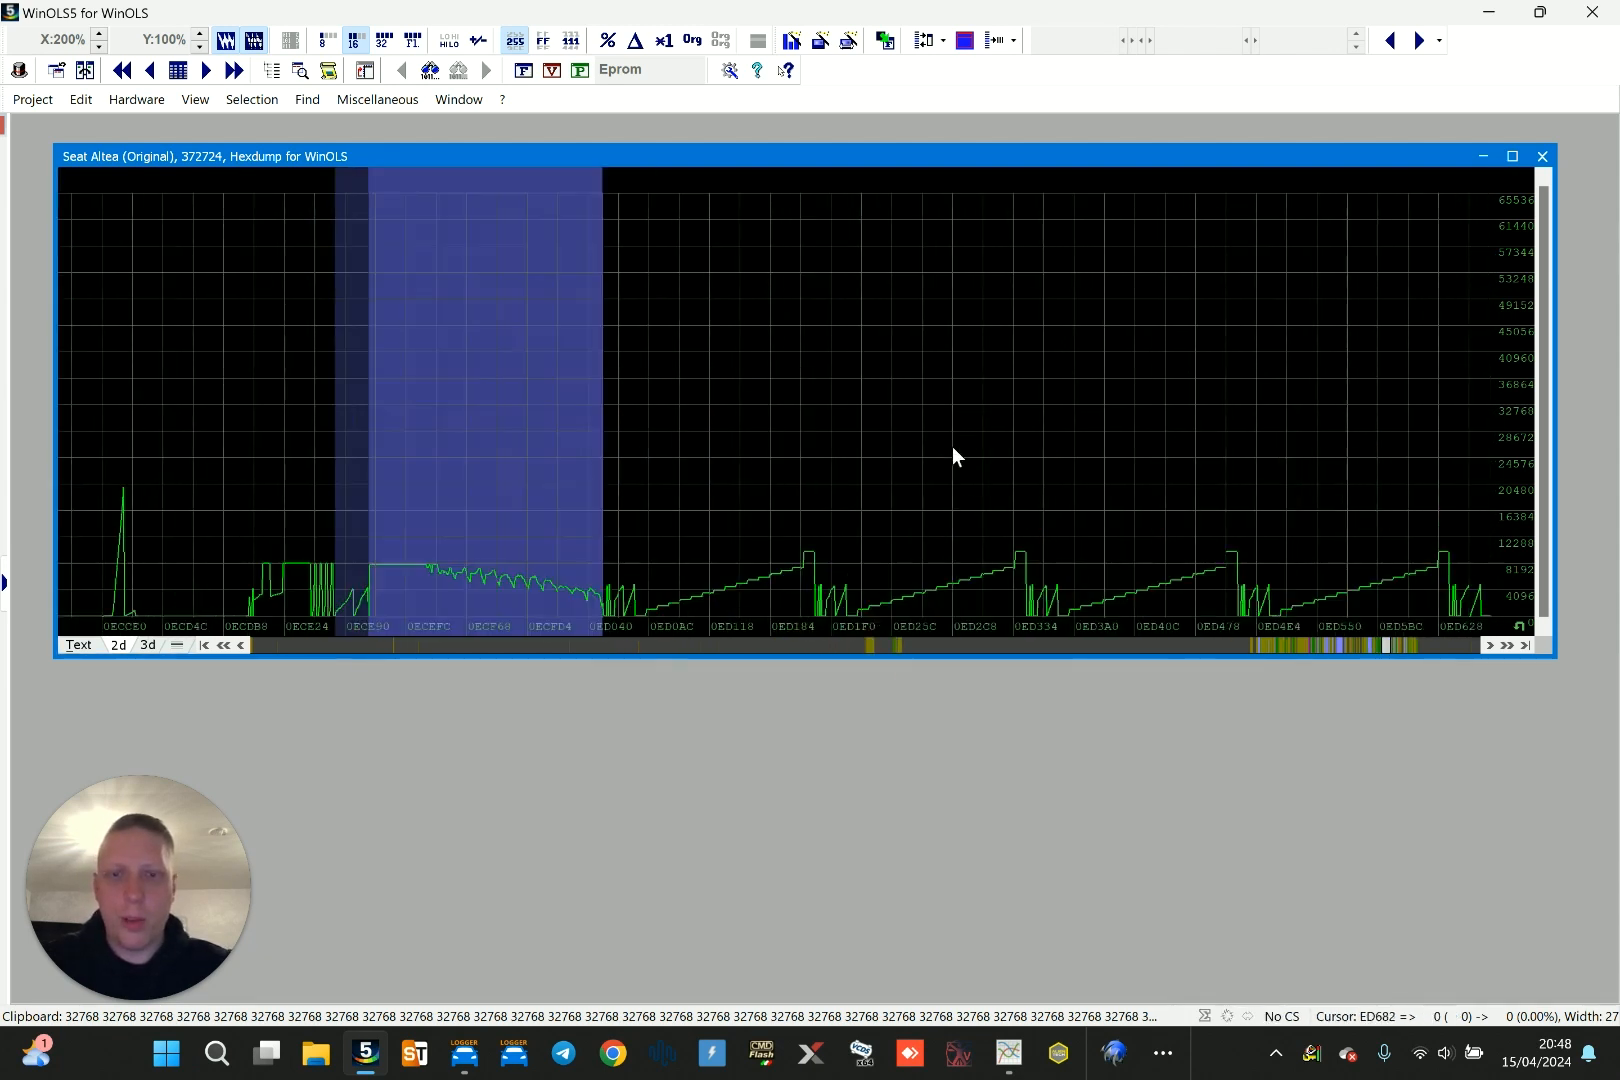
{"action": "left_click", "coordinate": [575, 367]}
{"action": "double_click", "coordinate": [517, 367]}
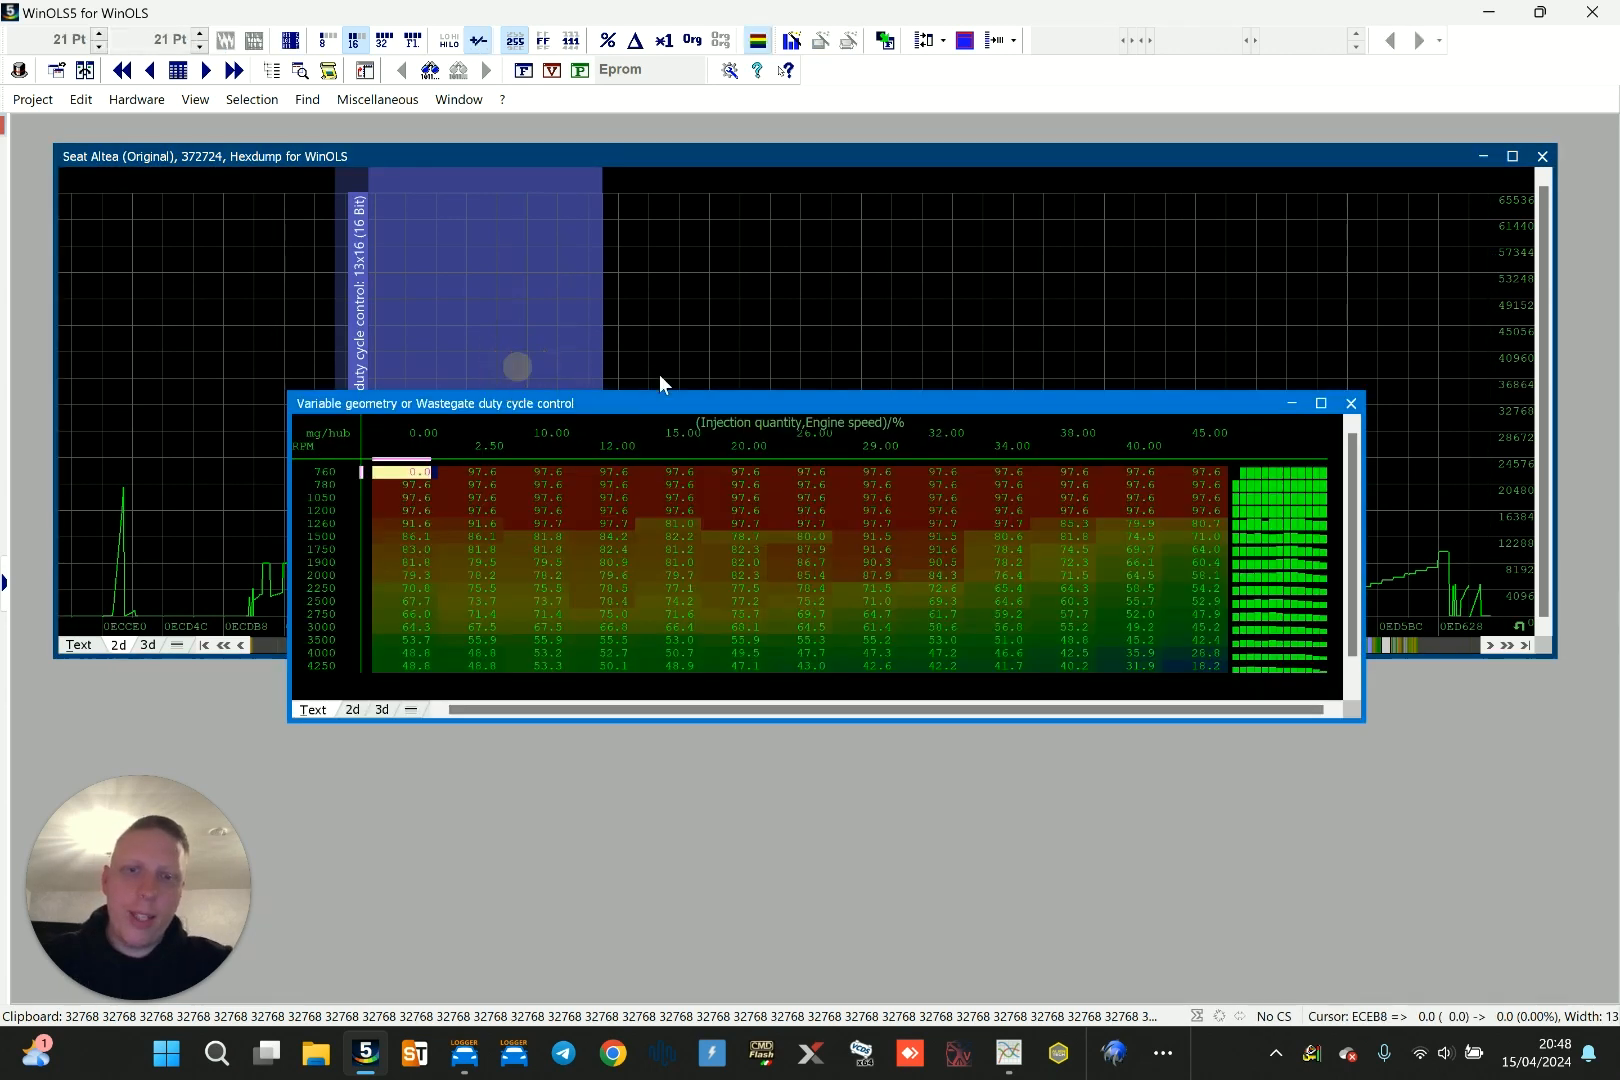
{"action": "left_click_drag", "start_coordinate": [715, 402], "coordinate": [698, 290]}
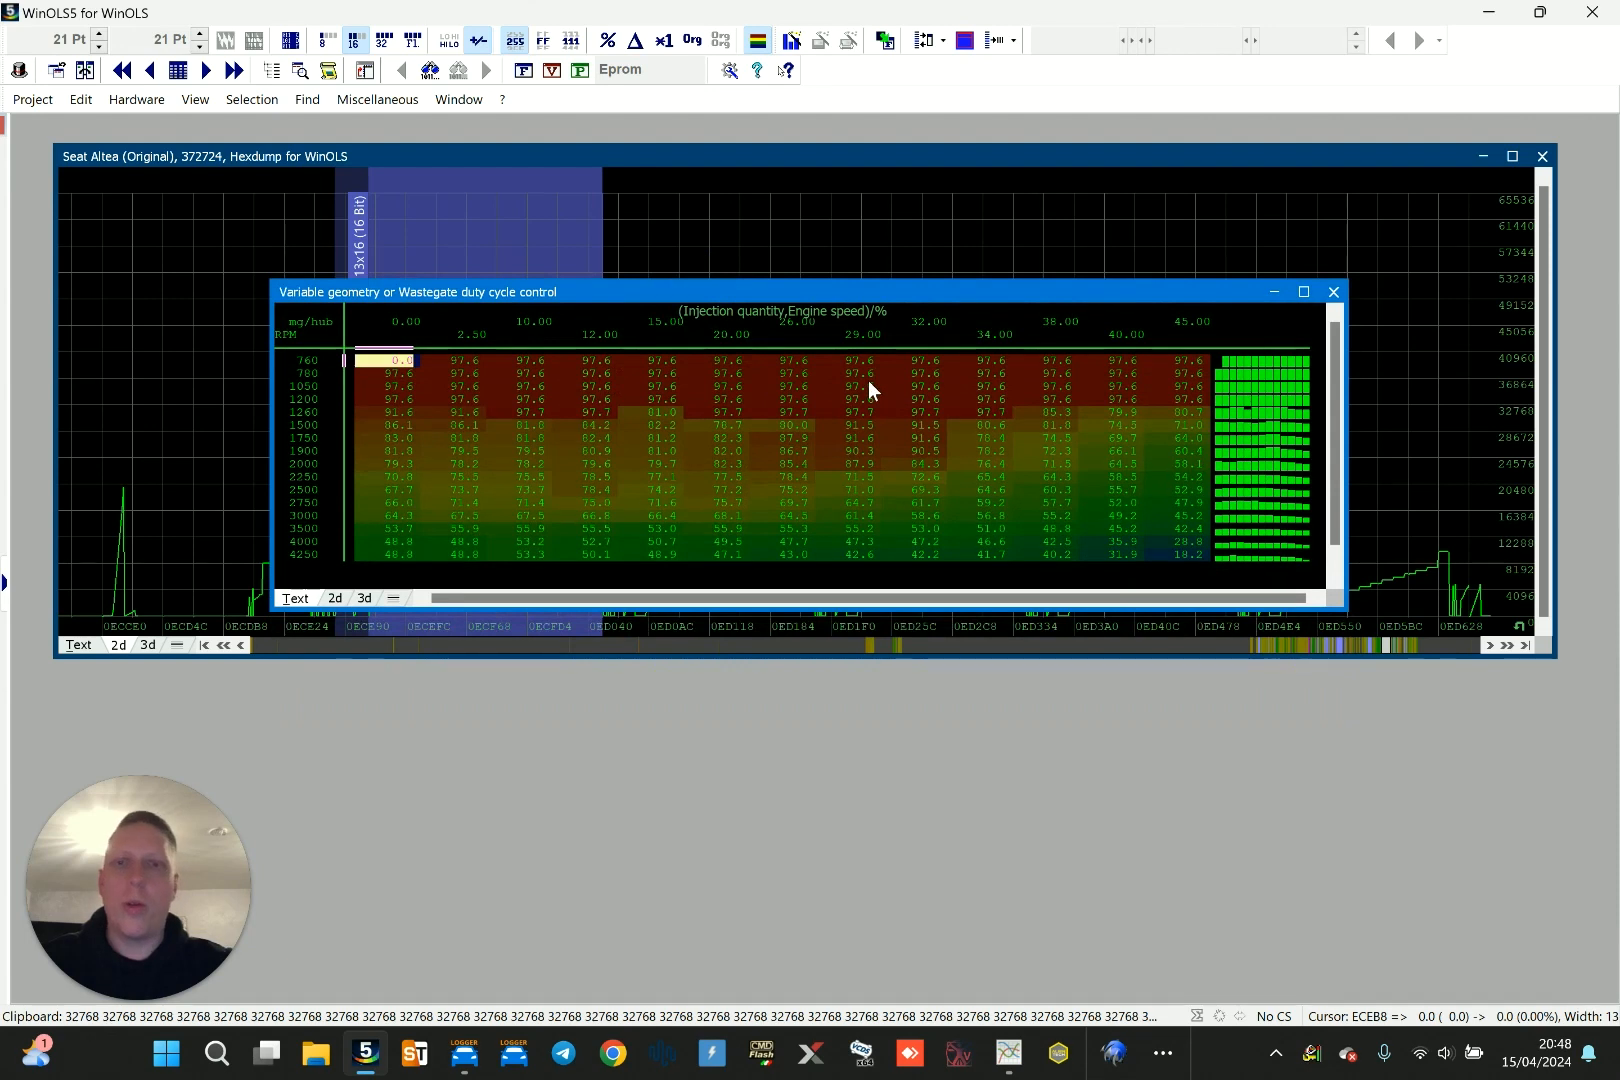
Examine the duty cycle at 0 mg/hub from 760 to 2000 rpm, and at 38 mg/hub for 2250 and 4250 rpm
{"action": "left_click", "coordinate": [868, 383]}
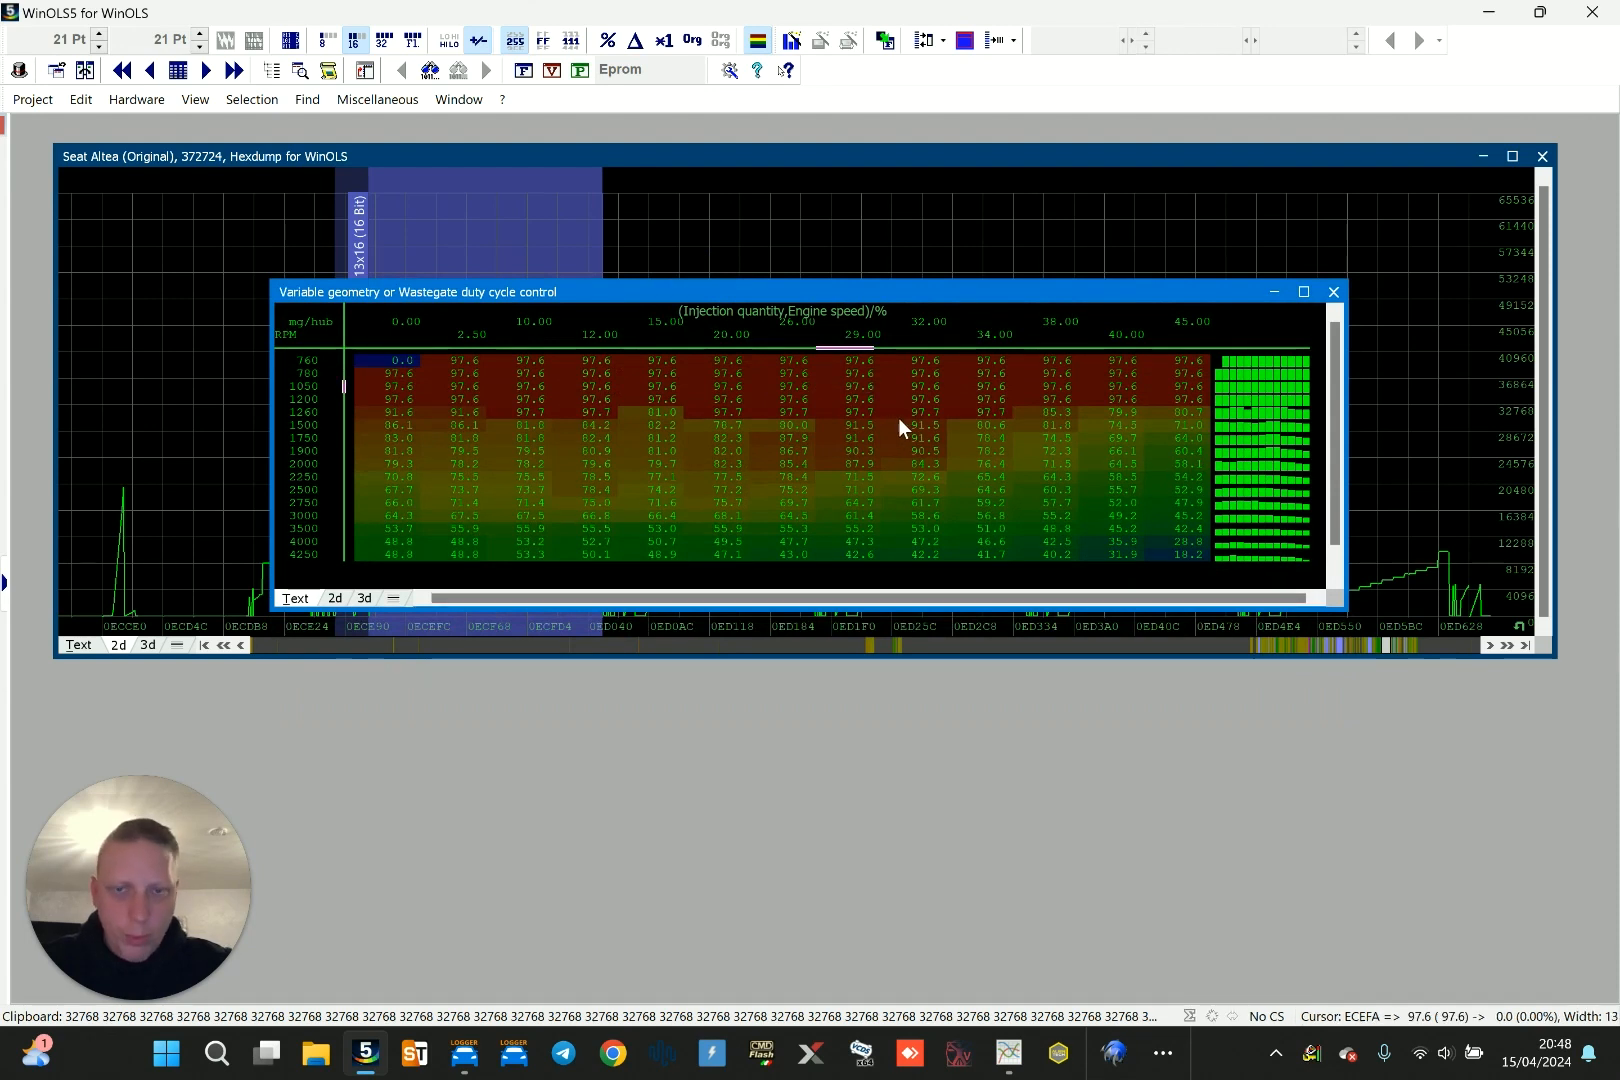
{"action": "left_click_drag", "start_coordinate": [408, 358], "coordinate": [409, 459]}
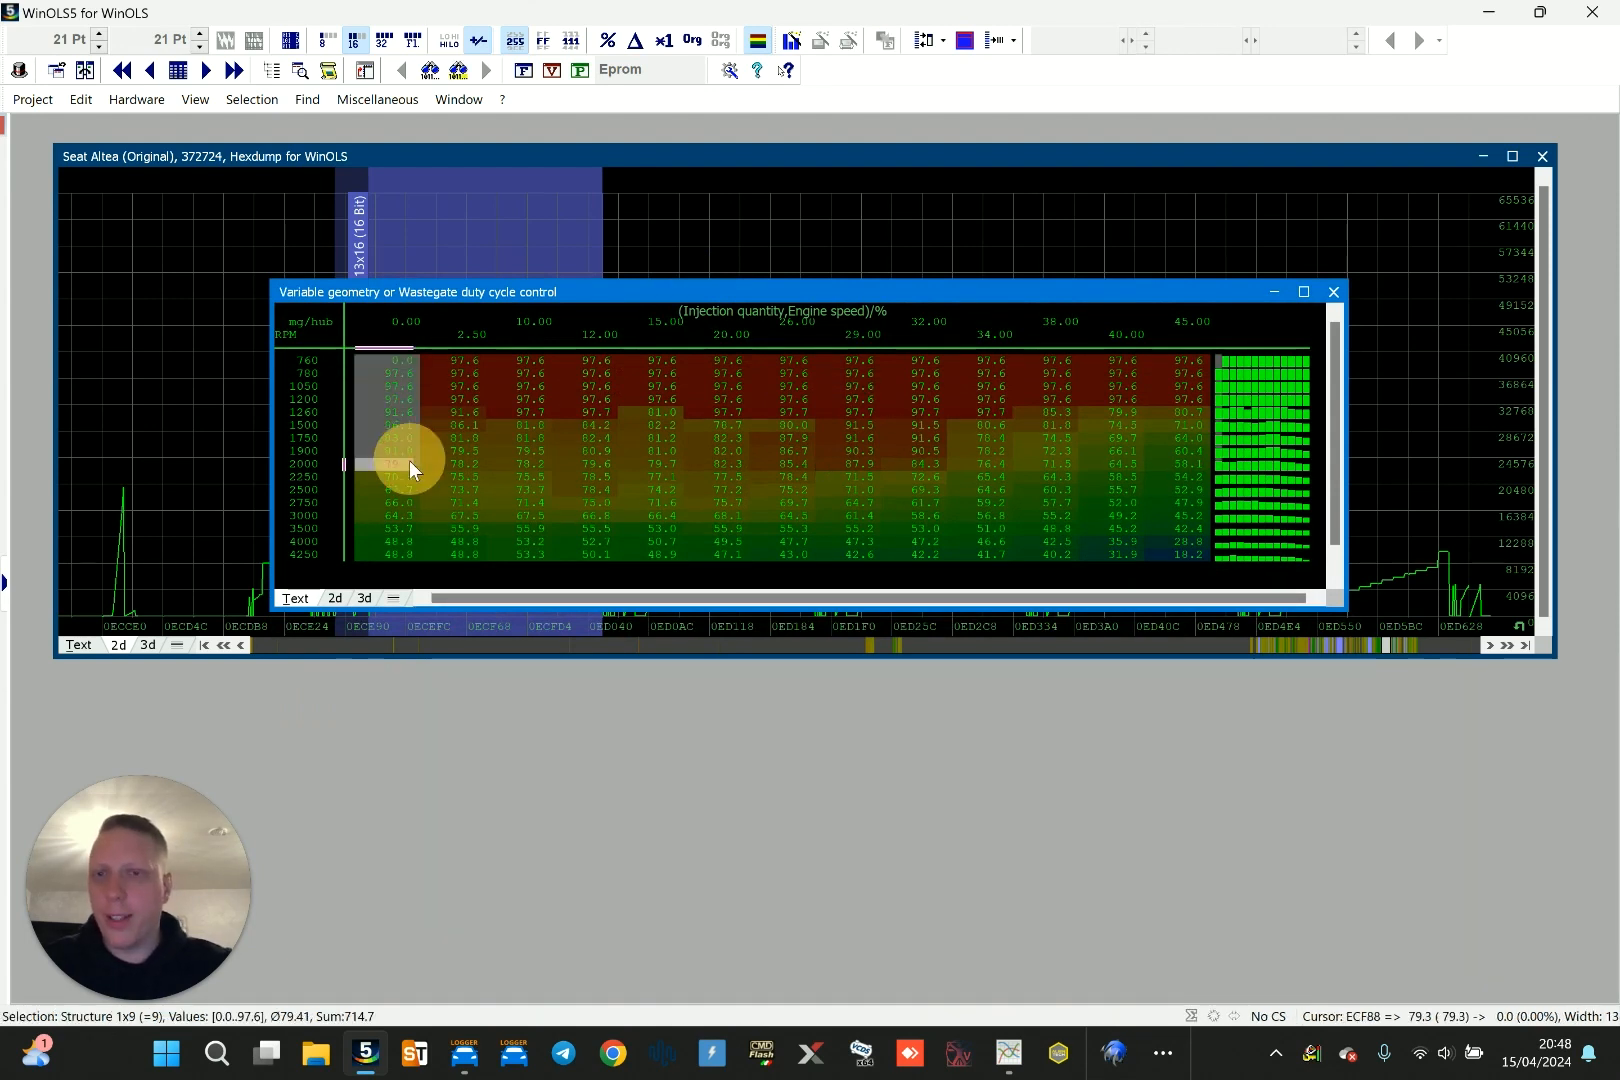
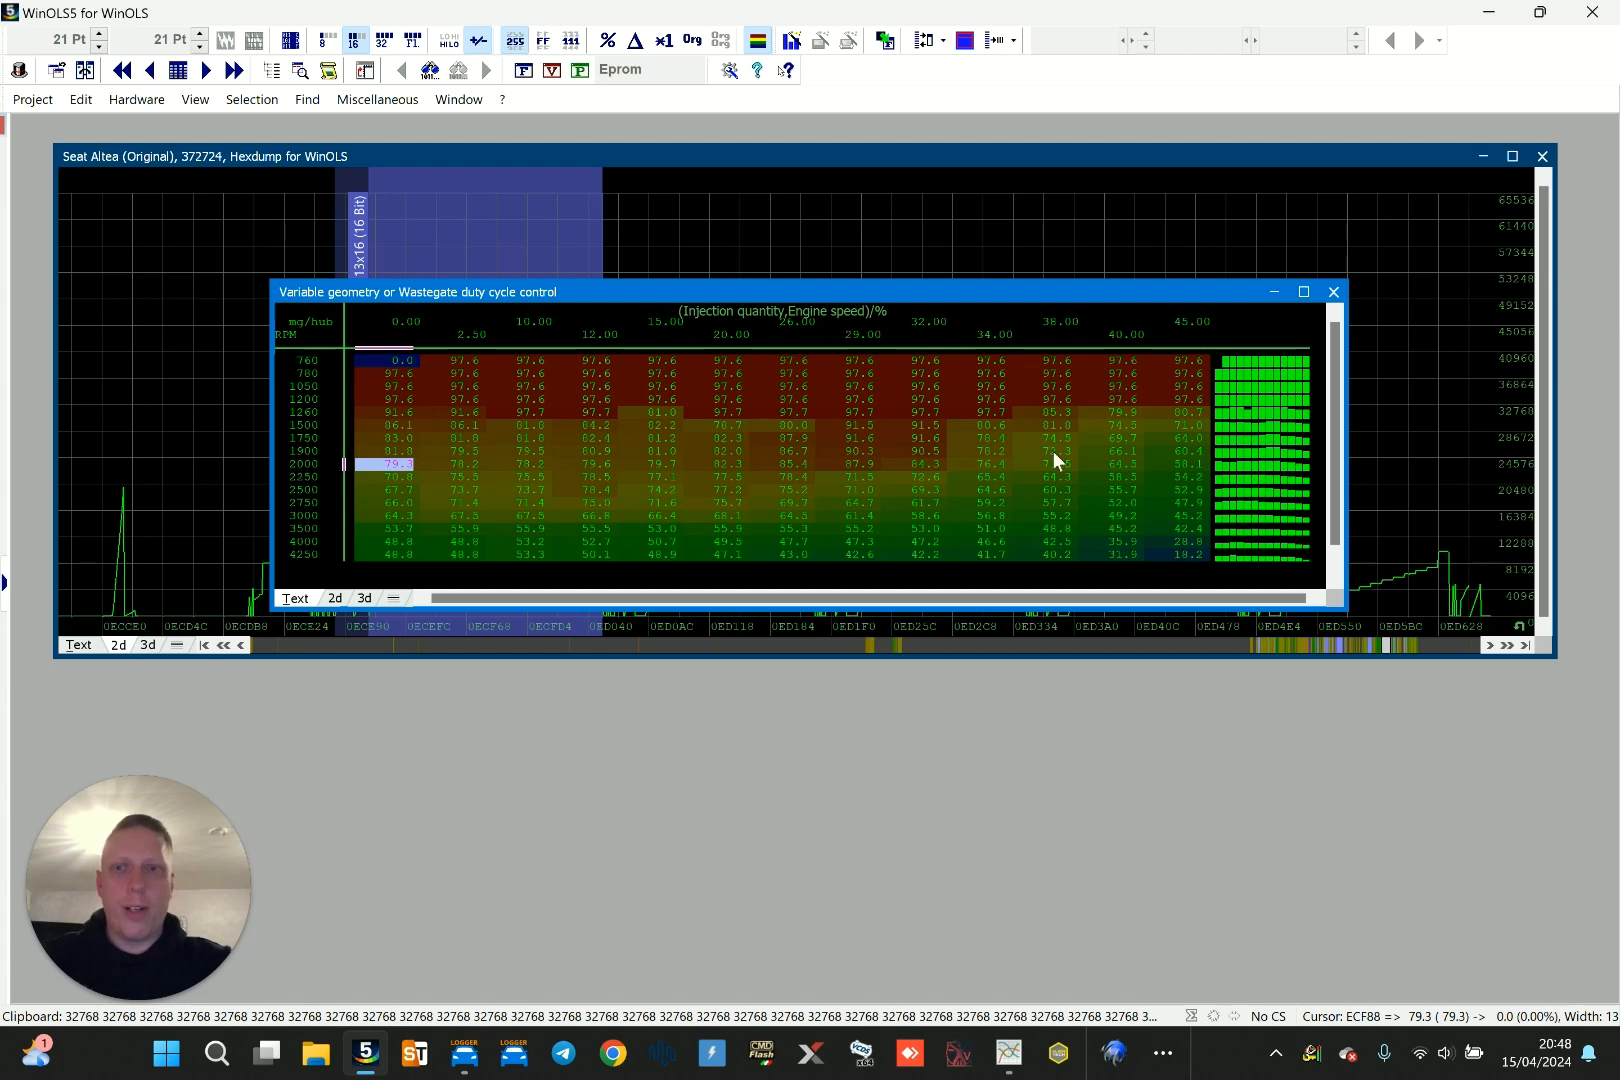
{"action": "left_click", "coordinate": [318, 499]}
{"action": "left_click", "coordinate": [445, 490]}
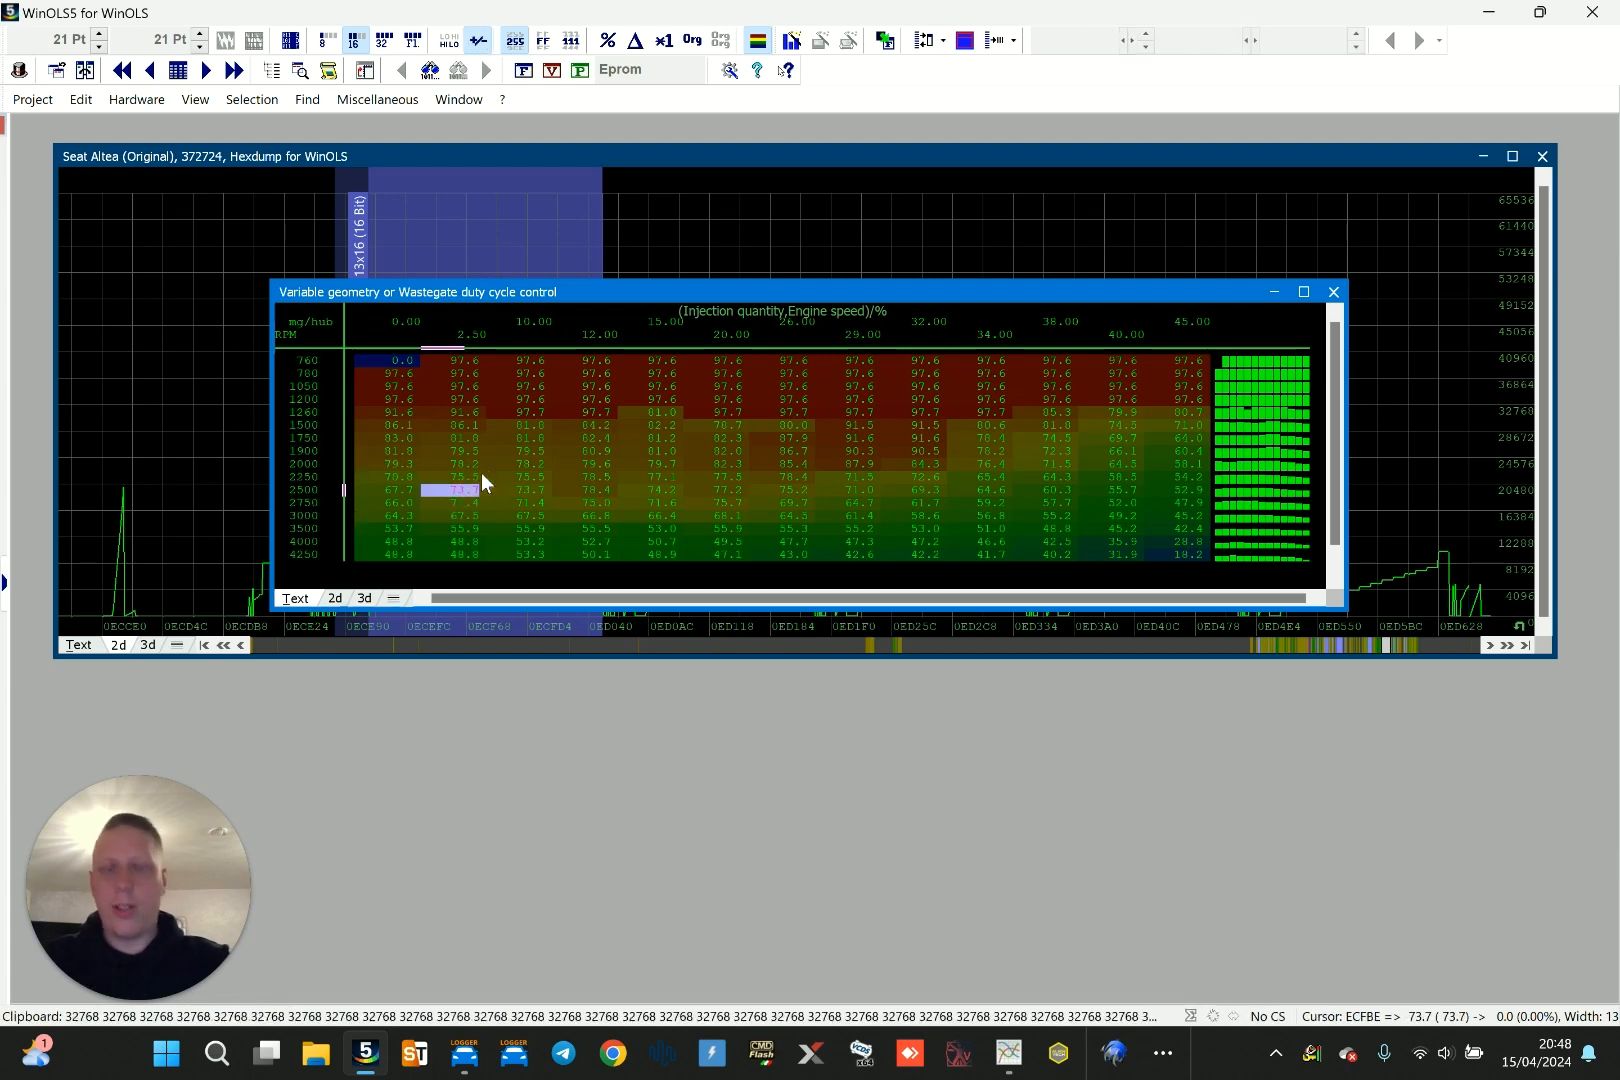
{"action": "left_click", "coordinate": [1050, 478]}
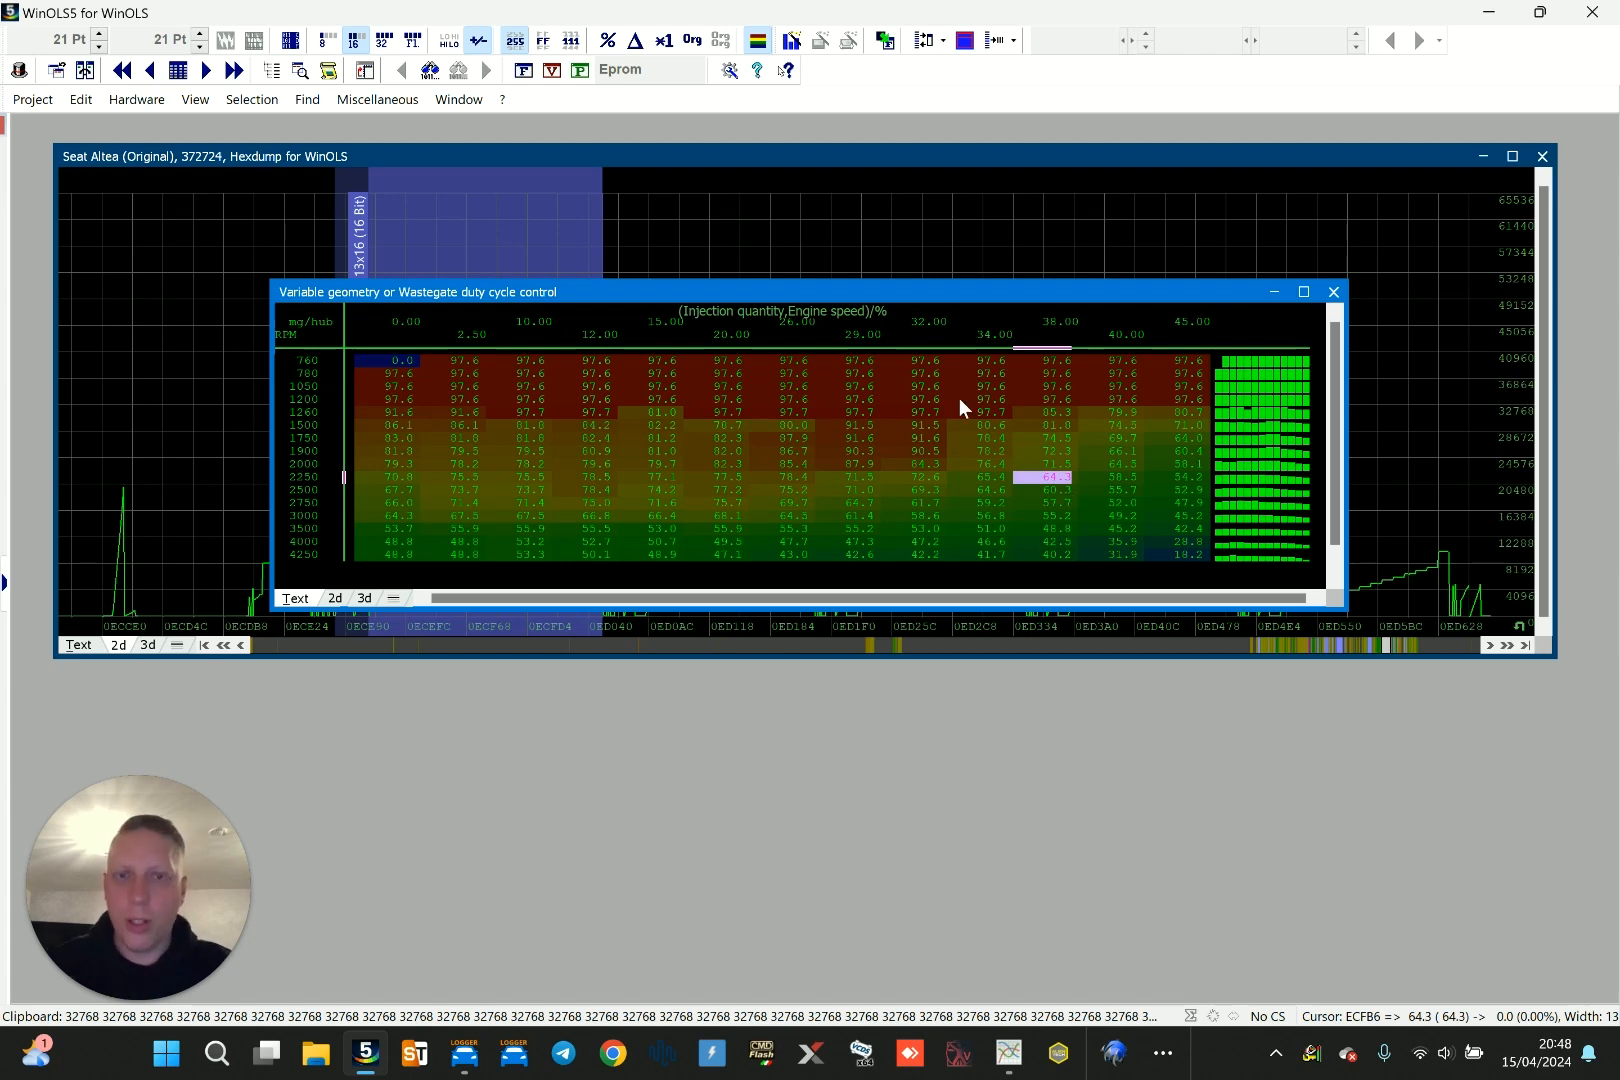
{"action": "left_click", "coordinate": [1068, 553]}
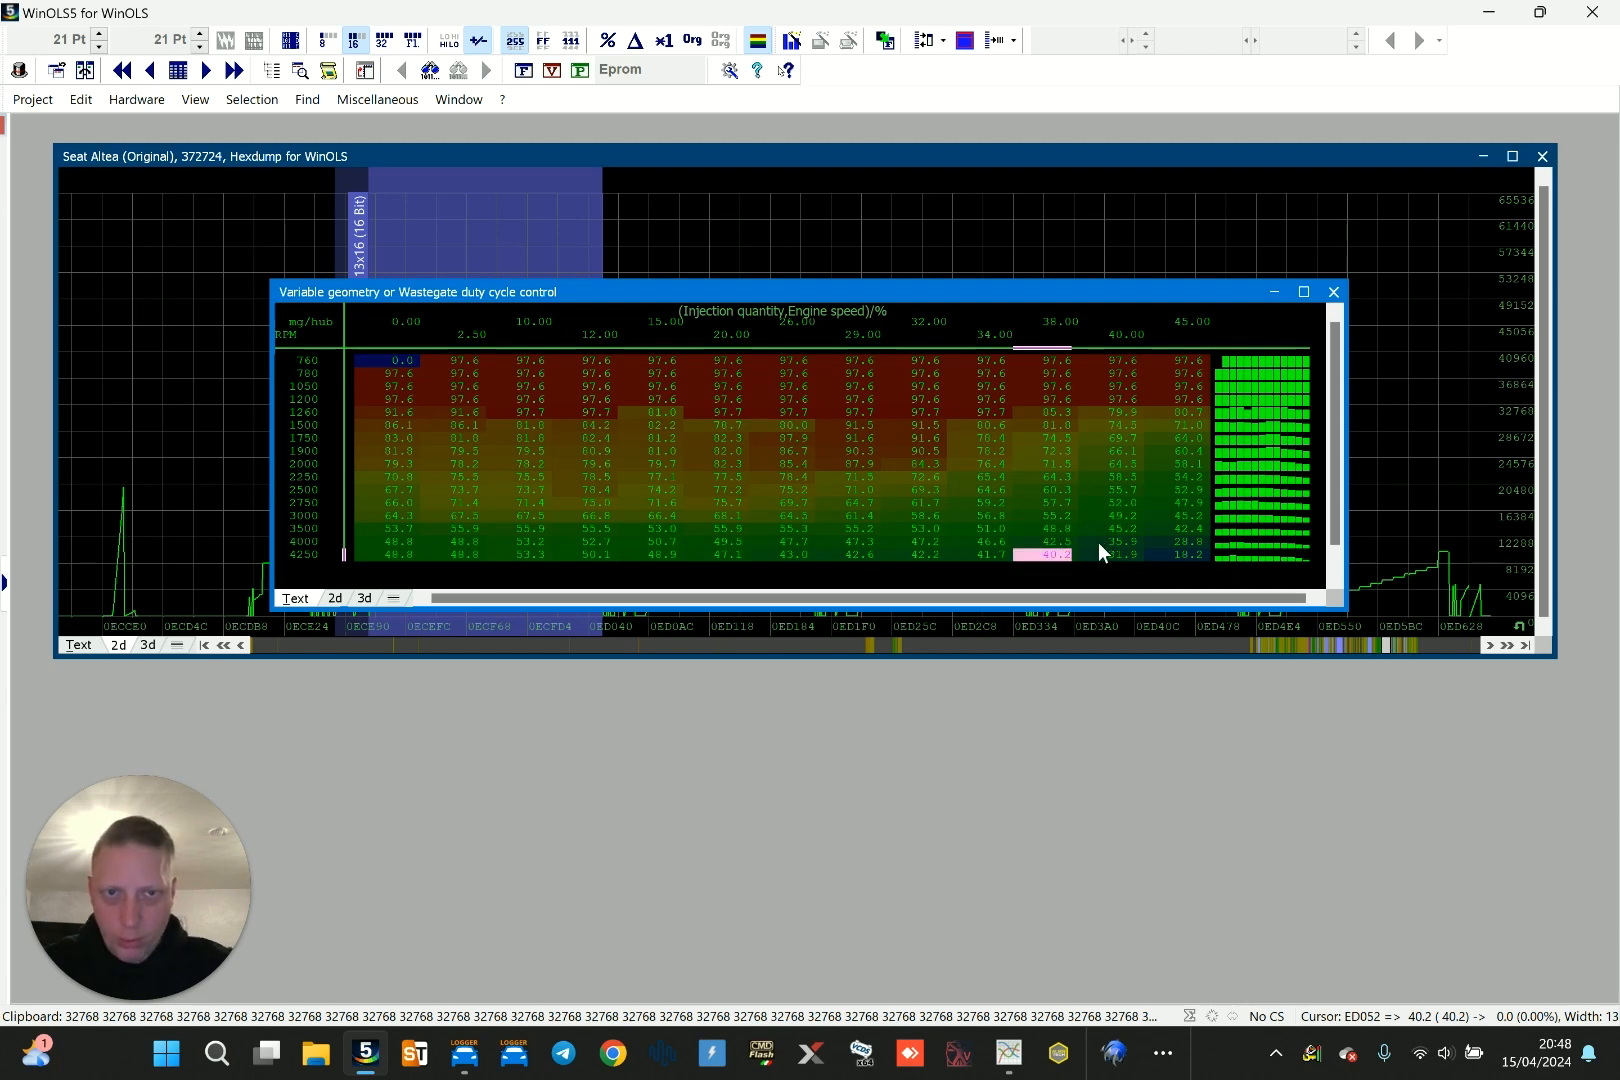
Highlight the duty cycle area from 2.50 to 40 mg/hub, and the cells at 34 to 38 mg/hub between 2000 and 2750 rpm
{"action": "left_click", "coordinate": [473, 355]}
{"action": "left_click", "coordinate": [1097, 372], "text": "shift"}
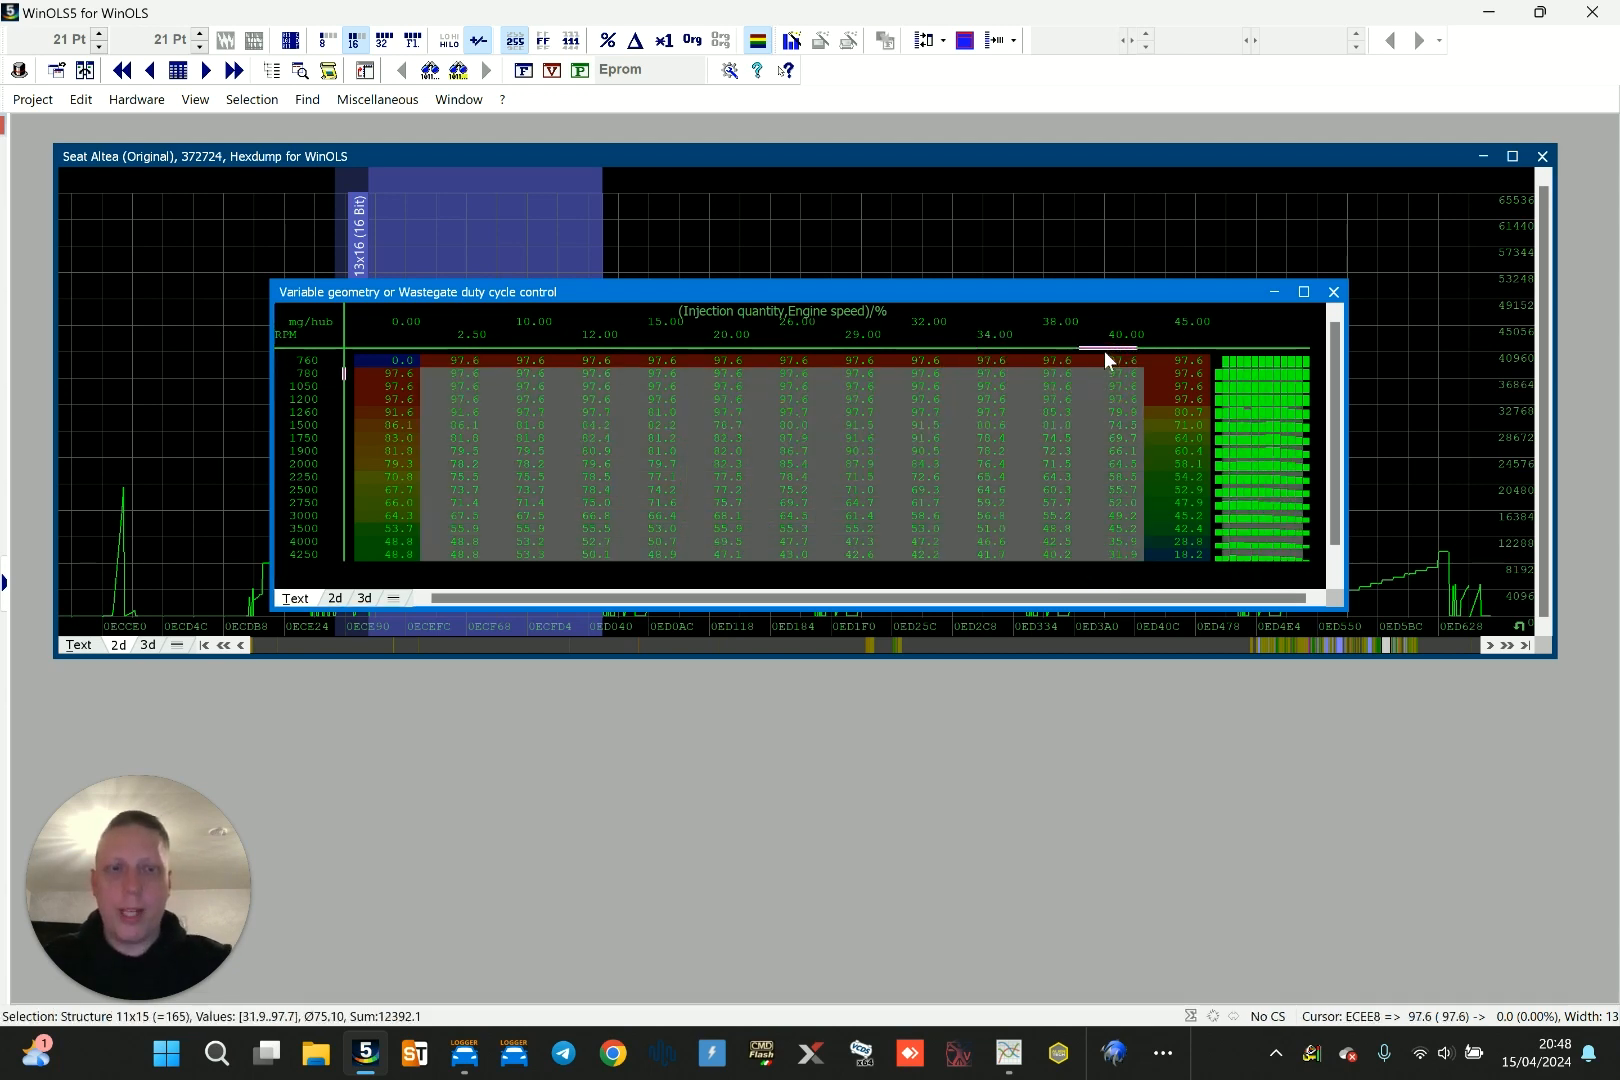
{"action": "key", "text": "ctrl+c"}
{"action": "left_click_drag", "start_coordinate": [995, 461], "coordinate": [1057, 503]}
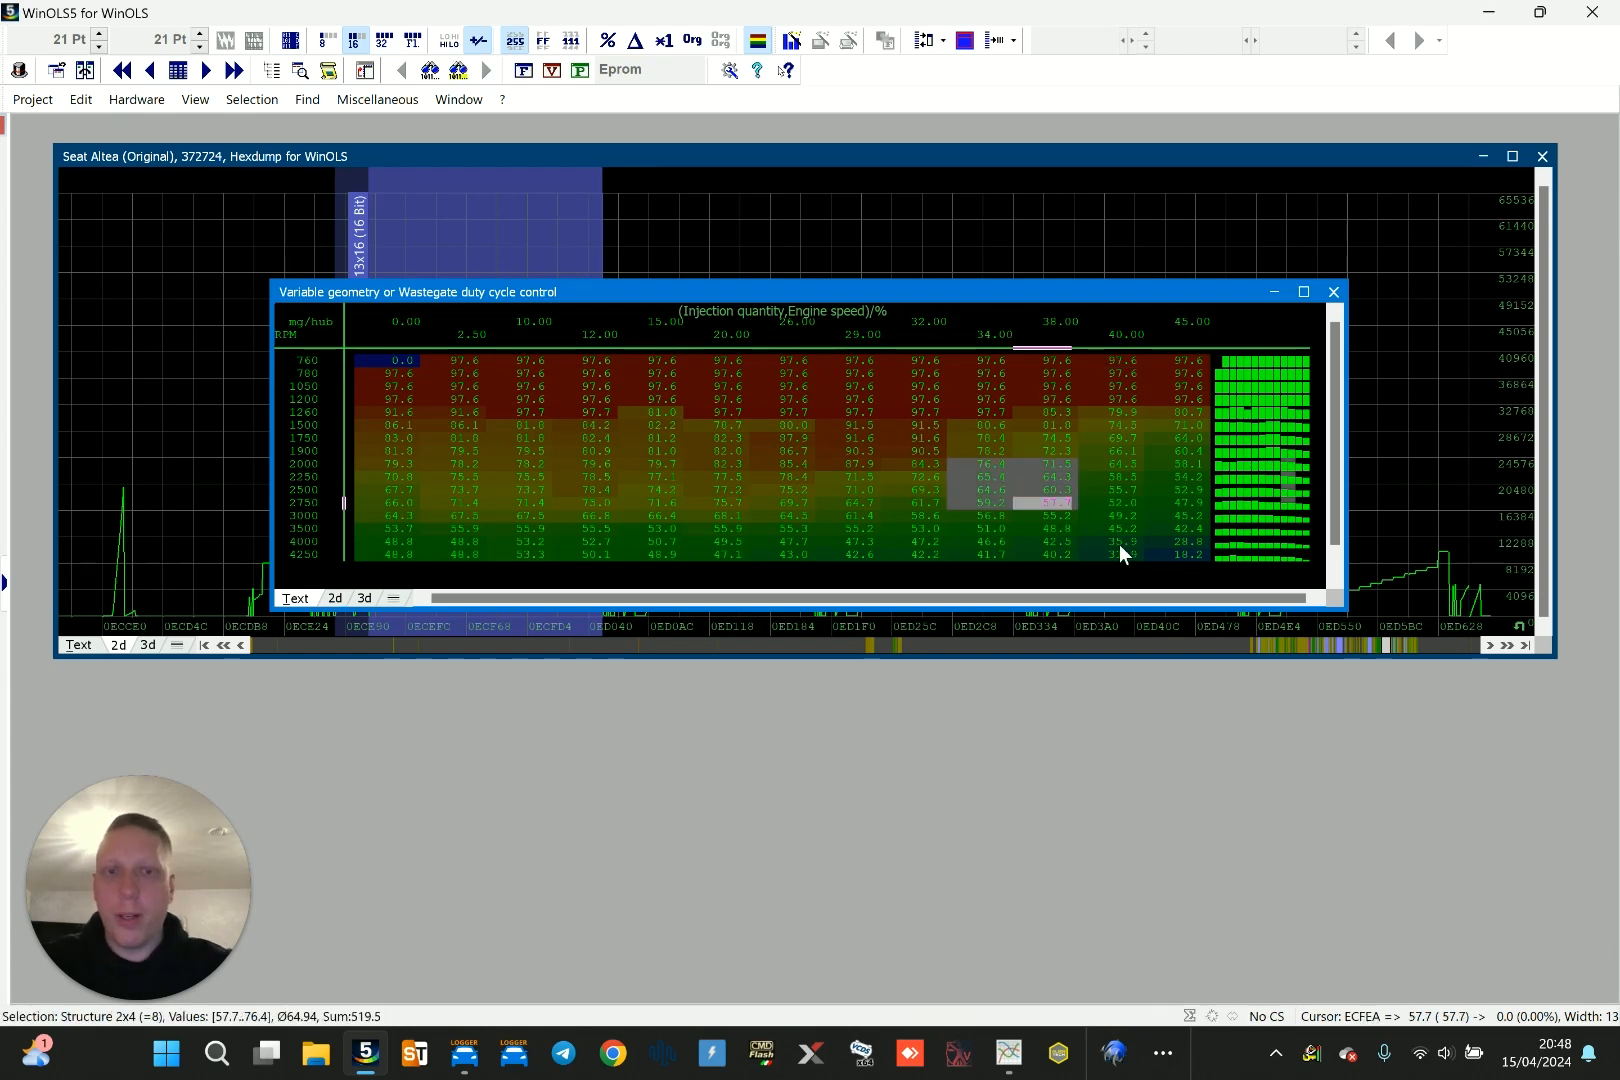
{"action": "key", "text": "ctrl+c"}
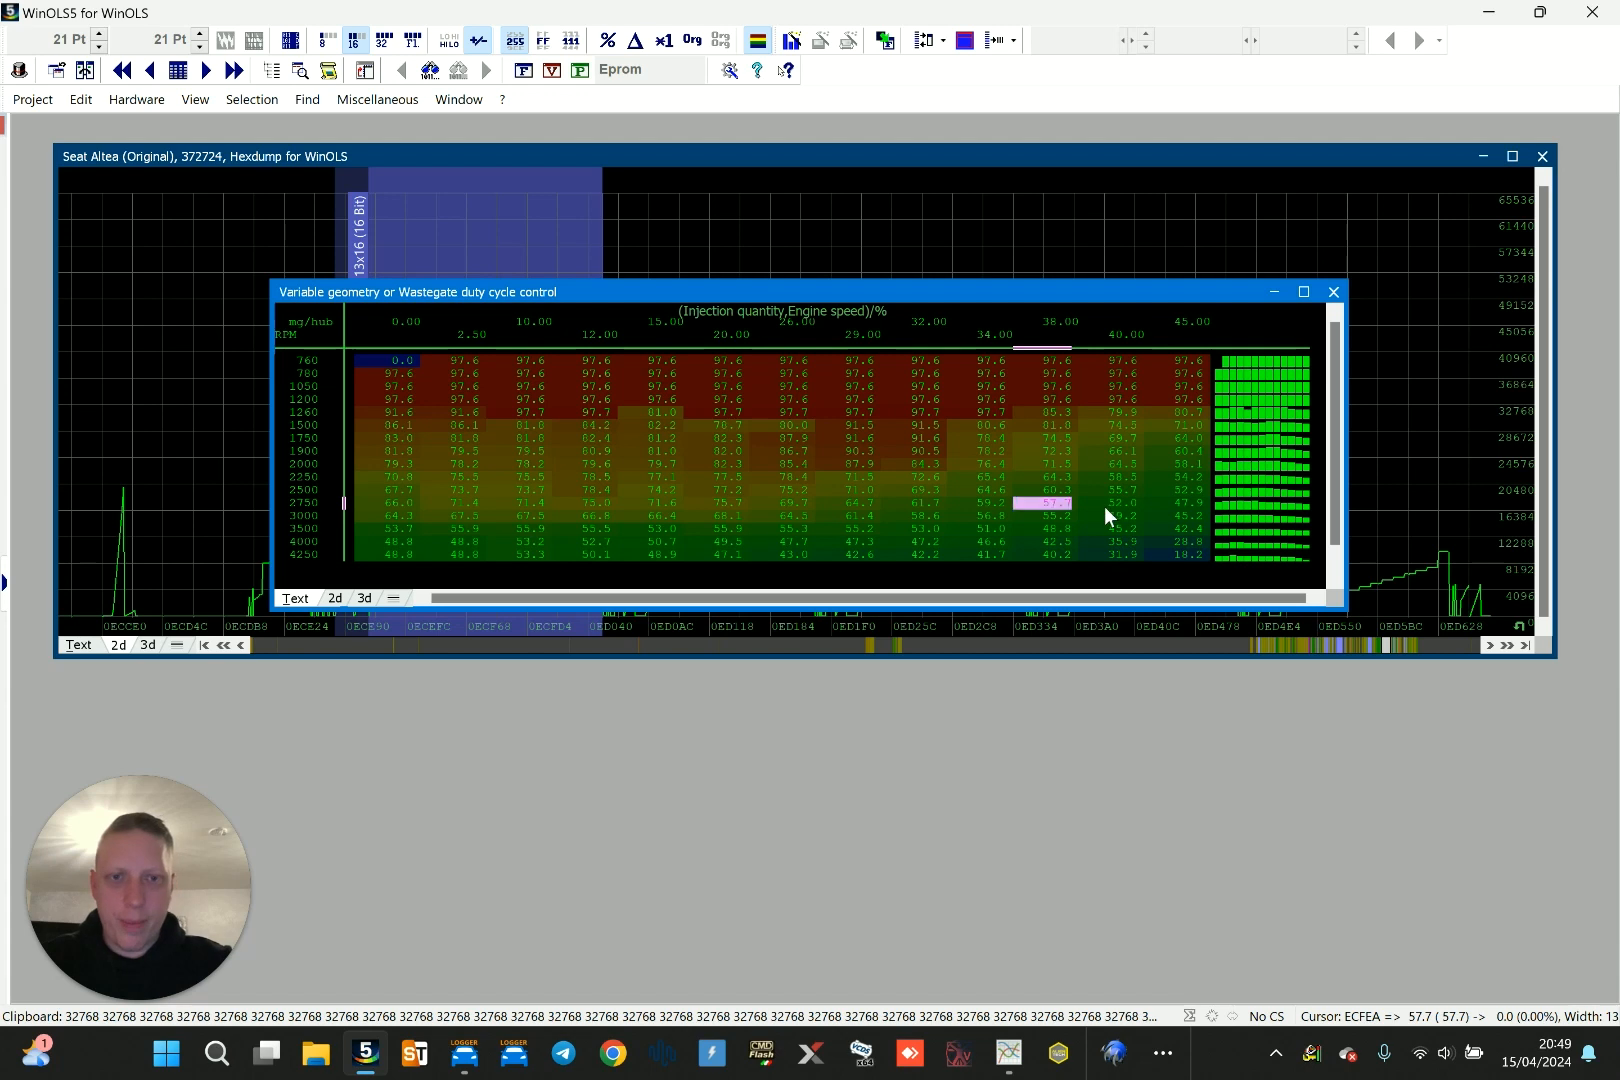
Reposition the duty cycle map slightly and highlight its 40 mg/hub cells from 1750 to 4000 rpm
{"action": "left_click", "coordinate": [1104, 506]}
{"action": "left_click_drag", "start_coordinate": [1118, 291], "coordinate": [1118, 246]}
{"action": "left_click", "coordinate": [1119, 423]}
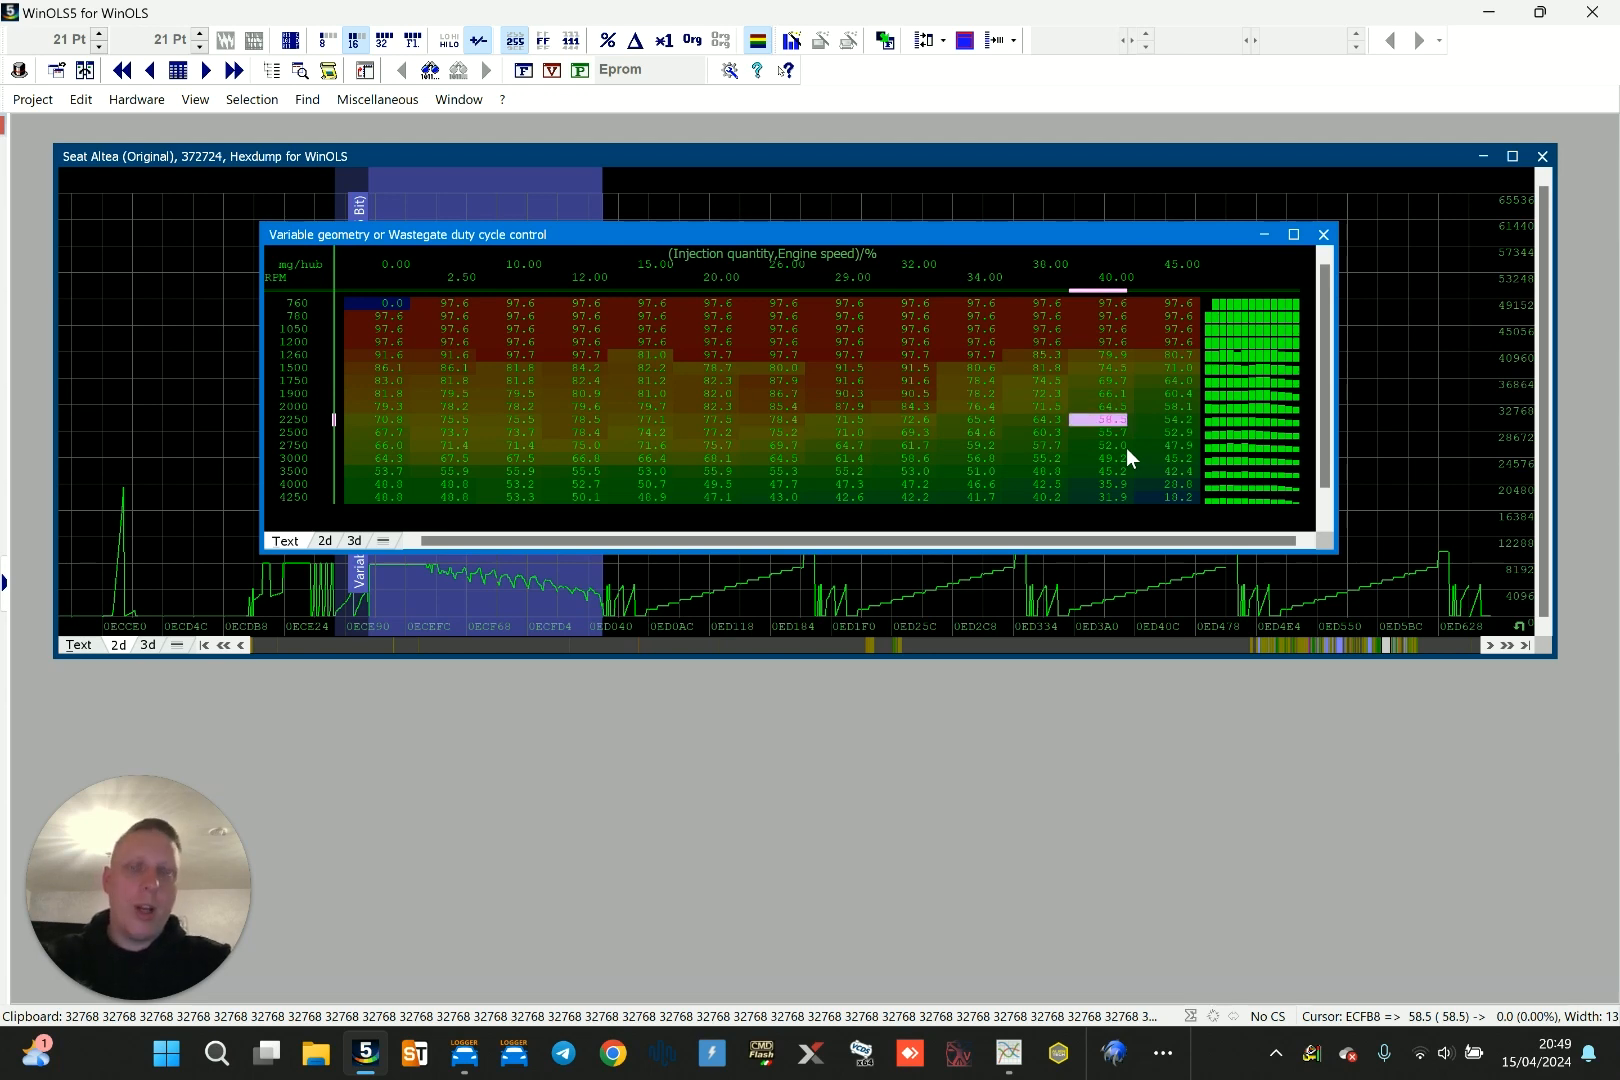
{"action": "left_click_drag", "start_coordinate": [1112, 381], "coordinate": [1118, 483]}
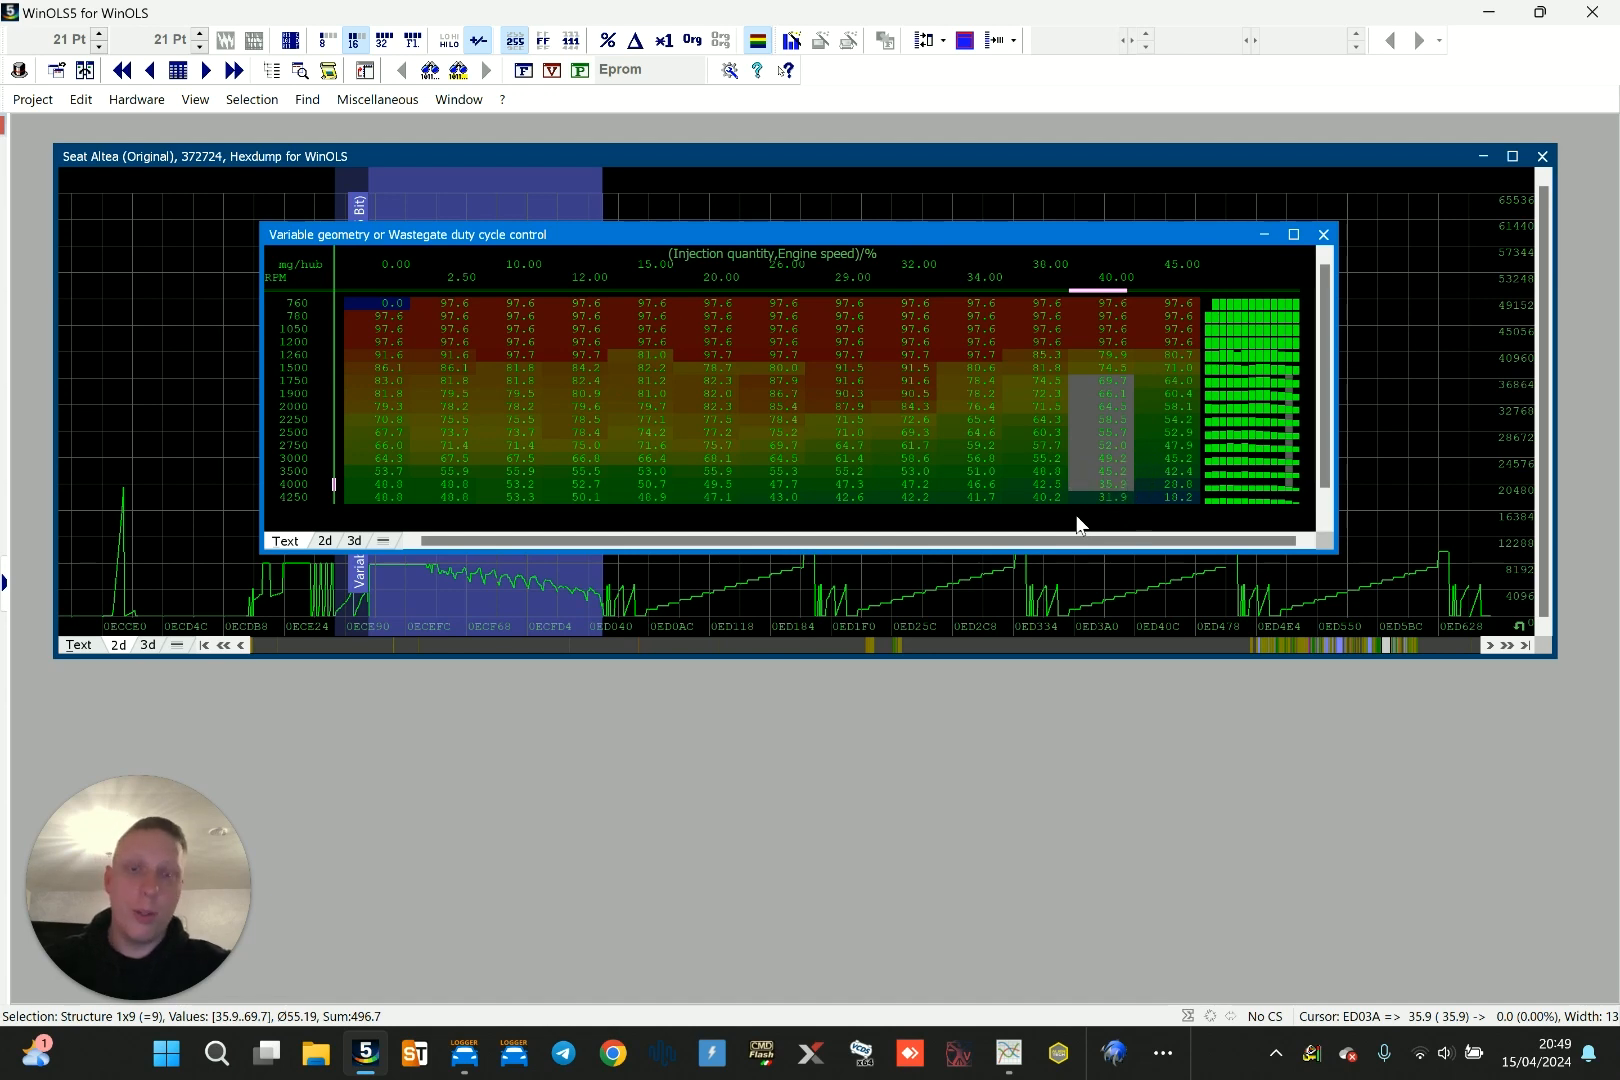
{"action": "key", "text": "ctrl+c"}
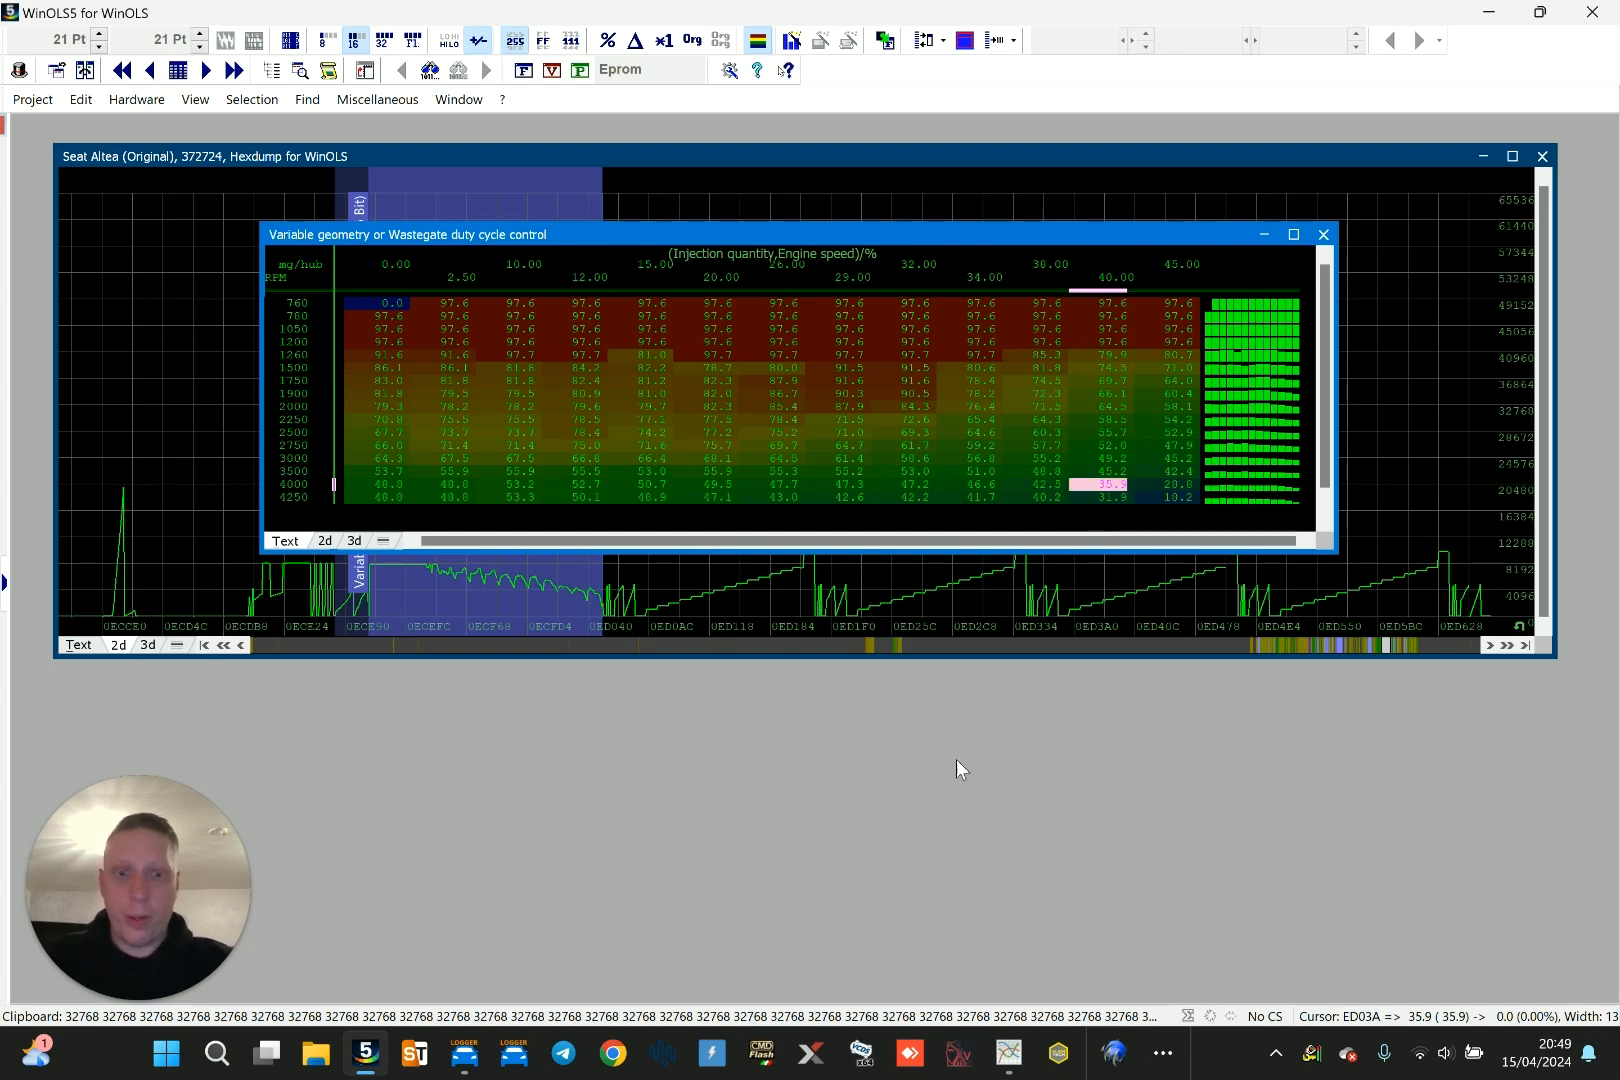
Switch to logView, open the altea - run3 log3 log, check its Charge Pressure - Control Duty Cycle graph, and minimize it
{"action": "left_click", "coordinate": [1008, 1052]}
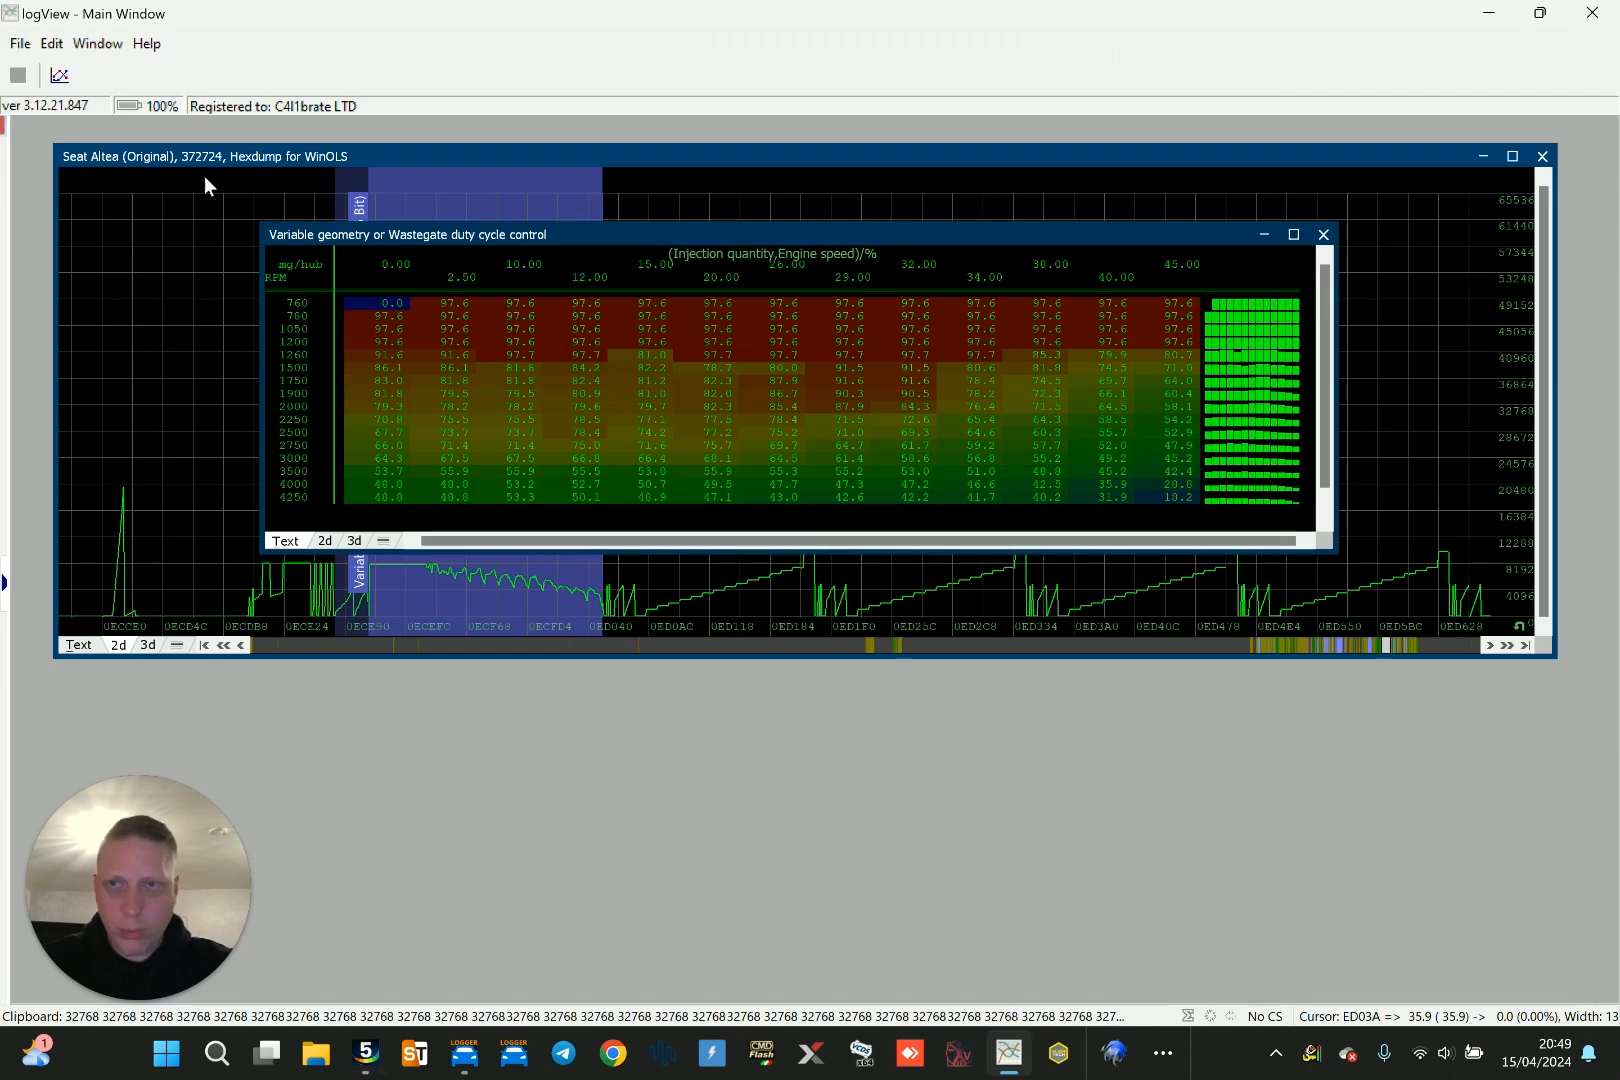
{"action": "left_click", "coordinate": [20, 43]}
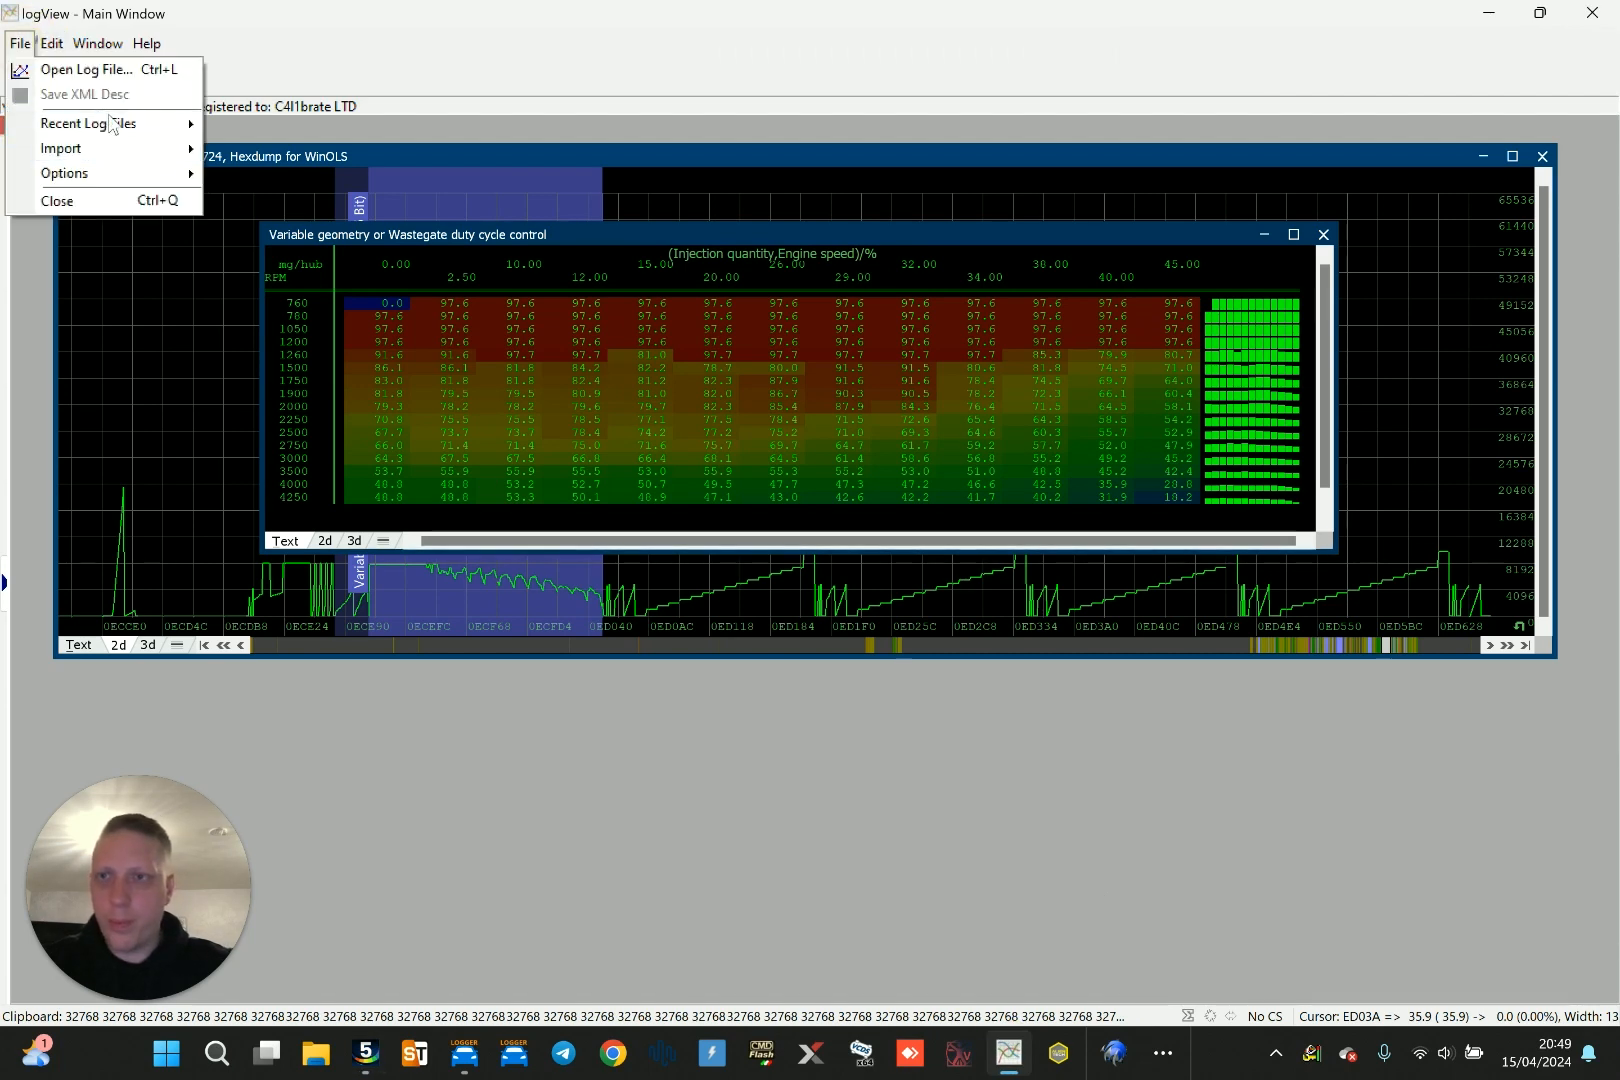
{"action": "left_click", "coordinate": [150, 68]}
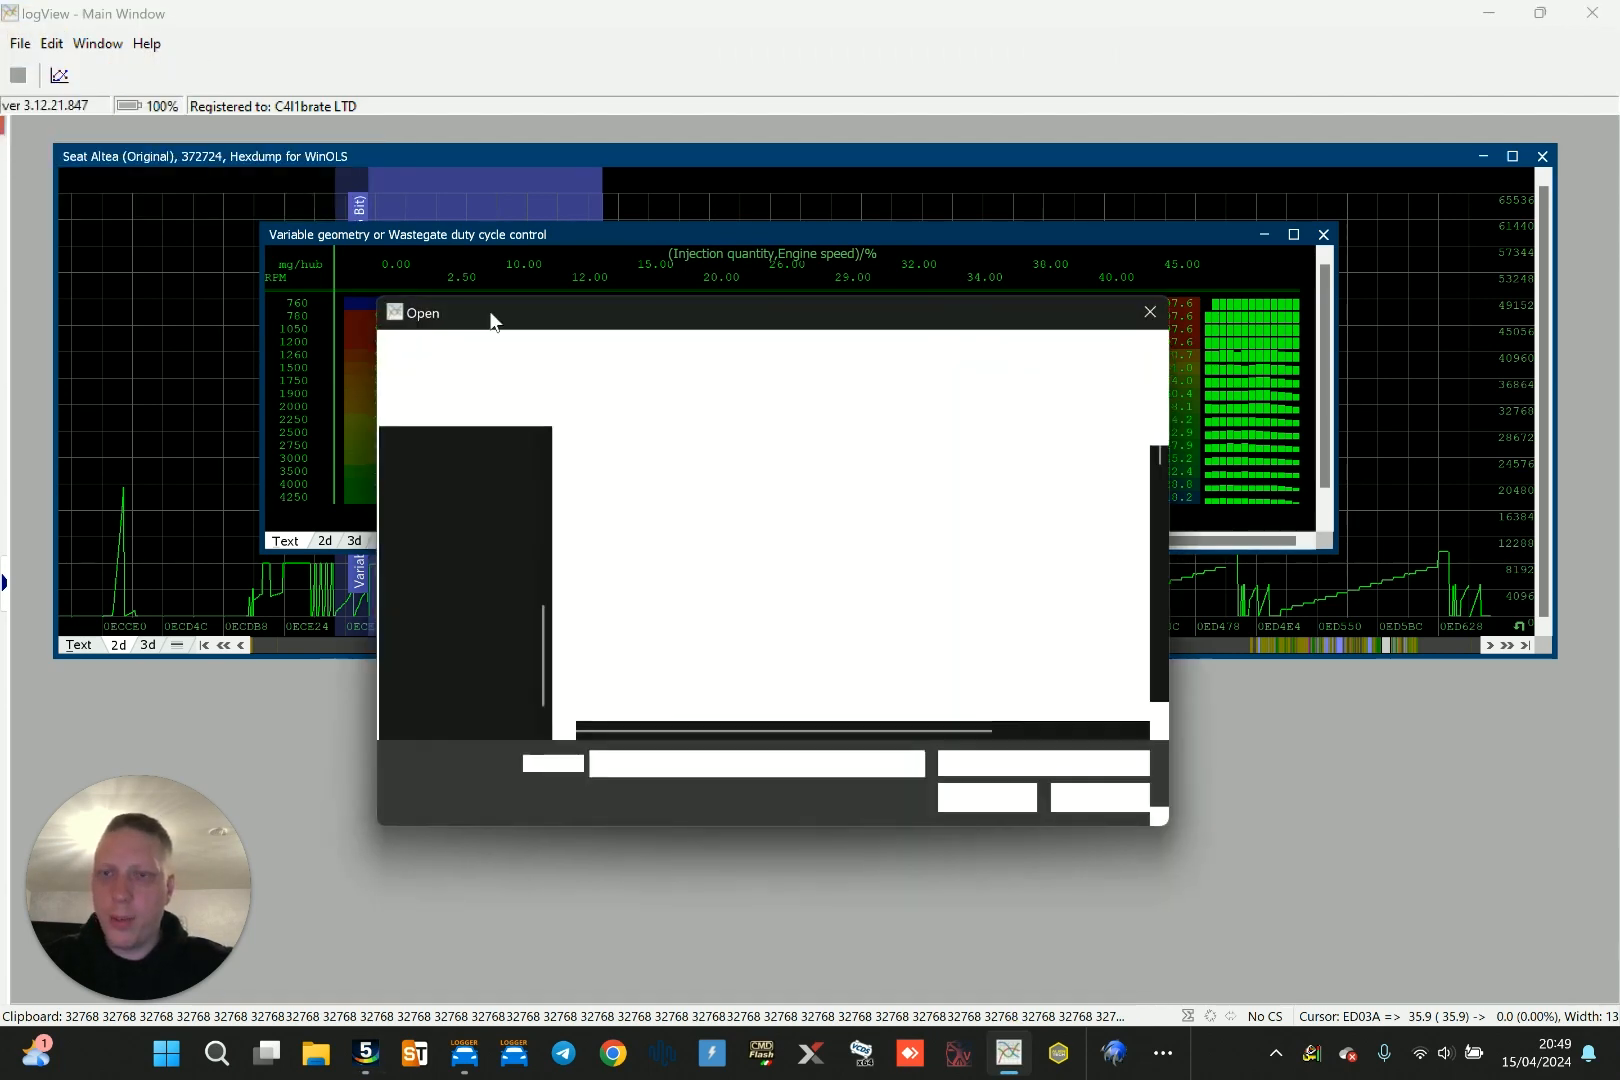
{"action": "left_click", "coordinate": [787, 478]}
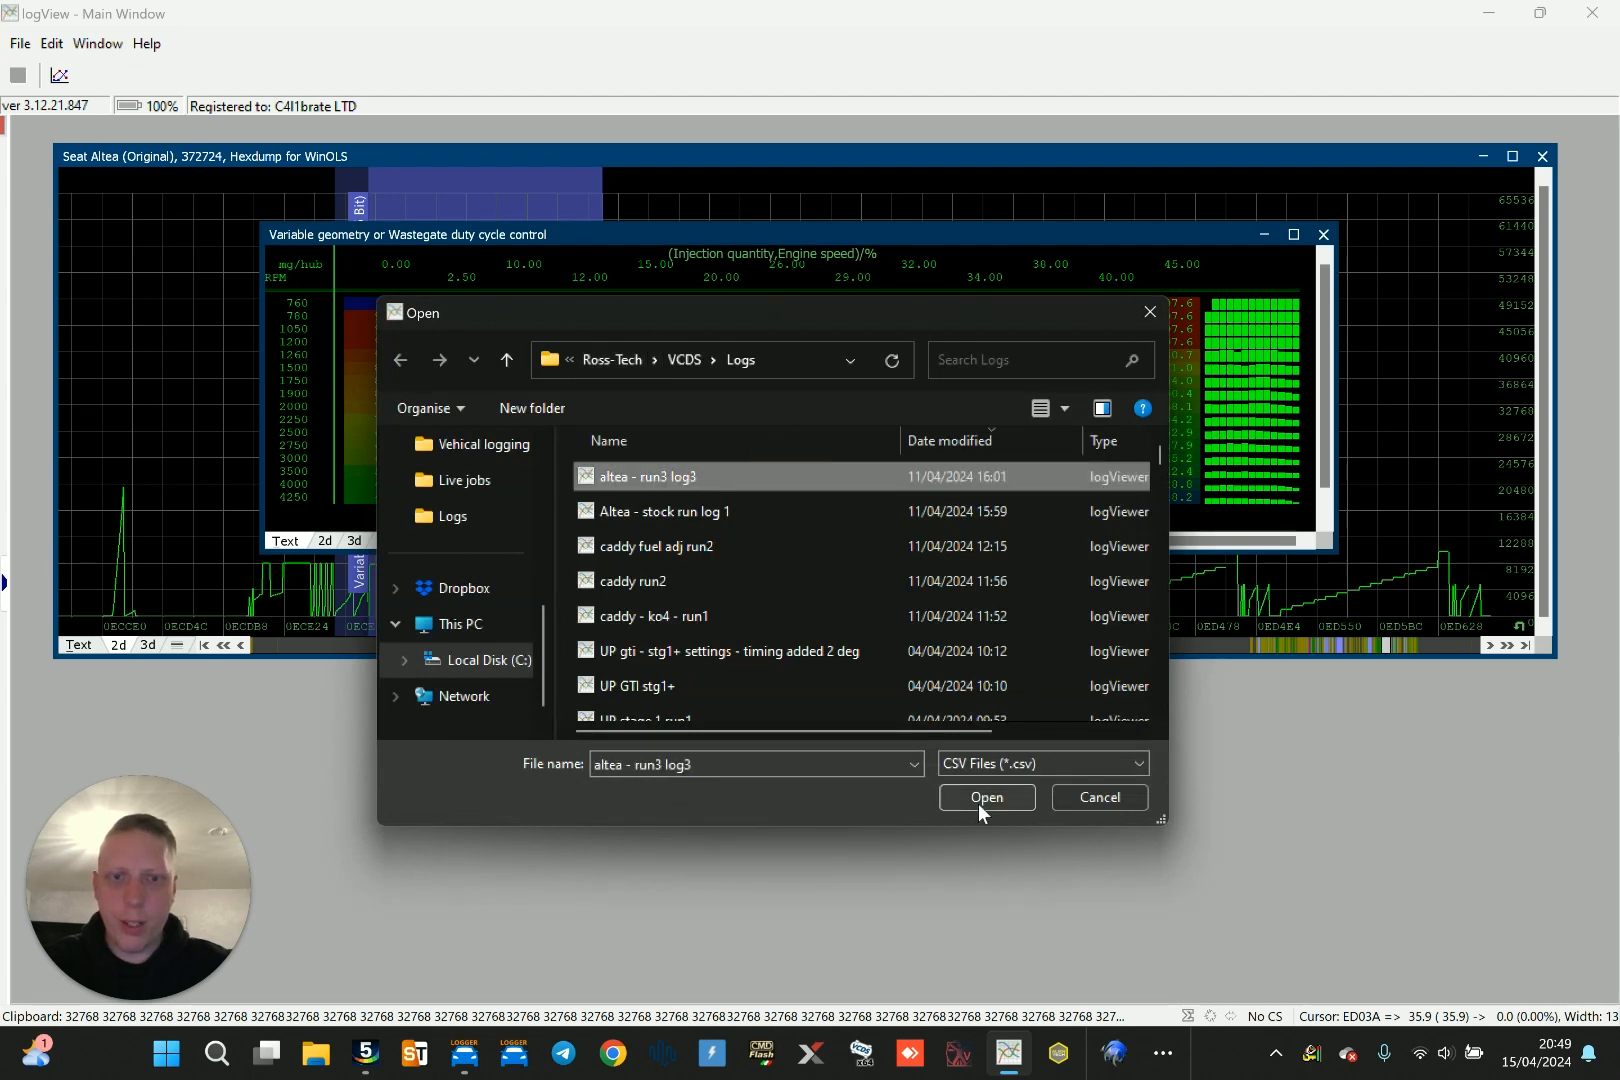
{"action": "left_click", "coordinate": [980, 800]}
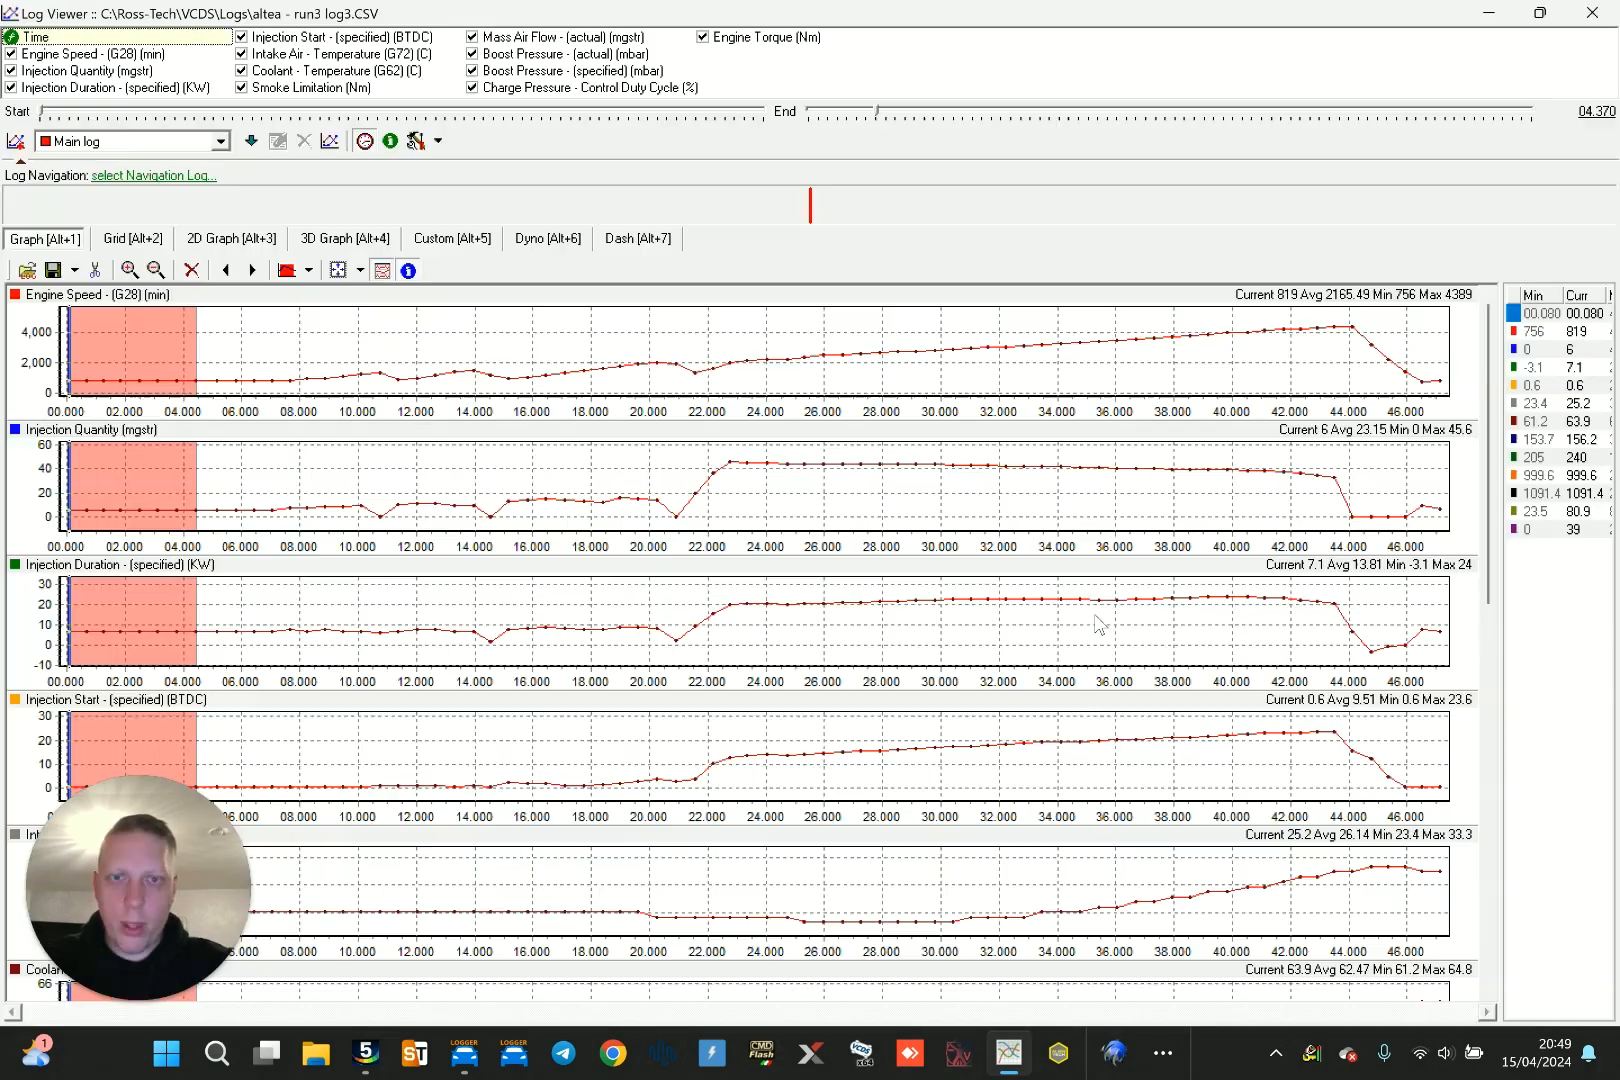
{"action": "left_click_drag", "start_coordinate": [1490, 445], "coordinate": [1530, 814]}
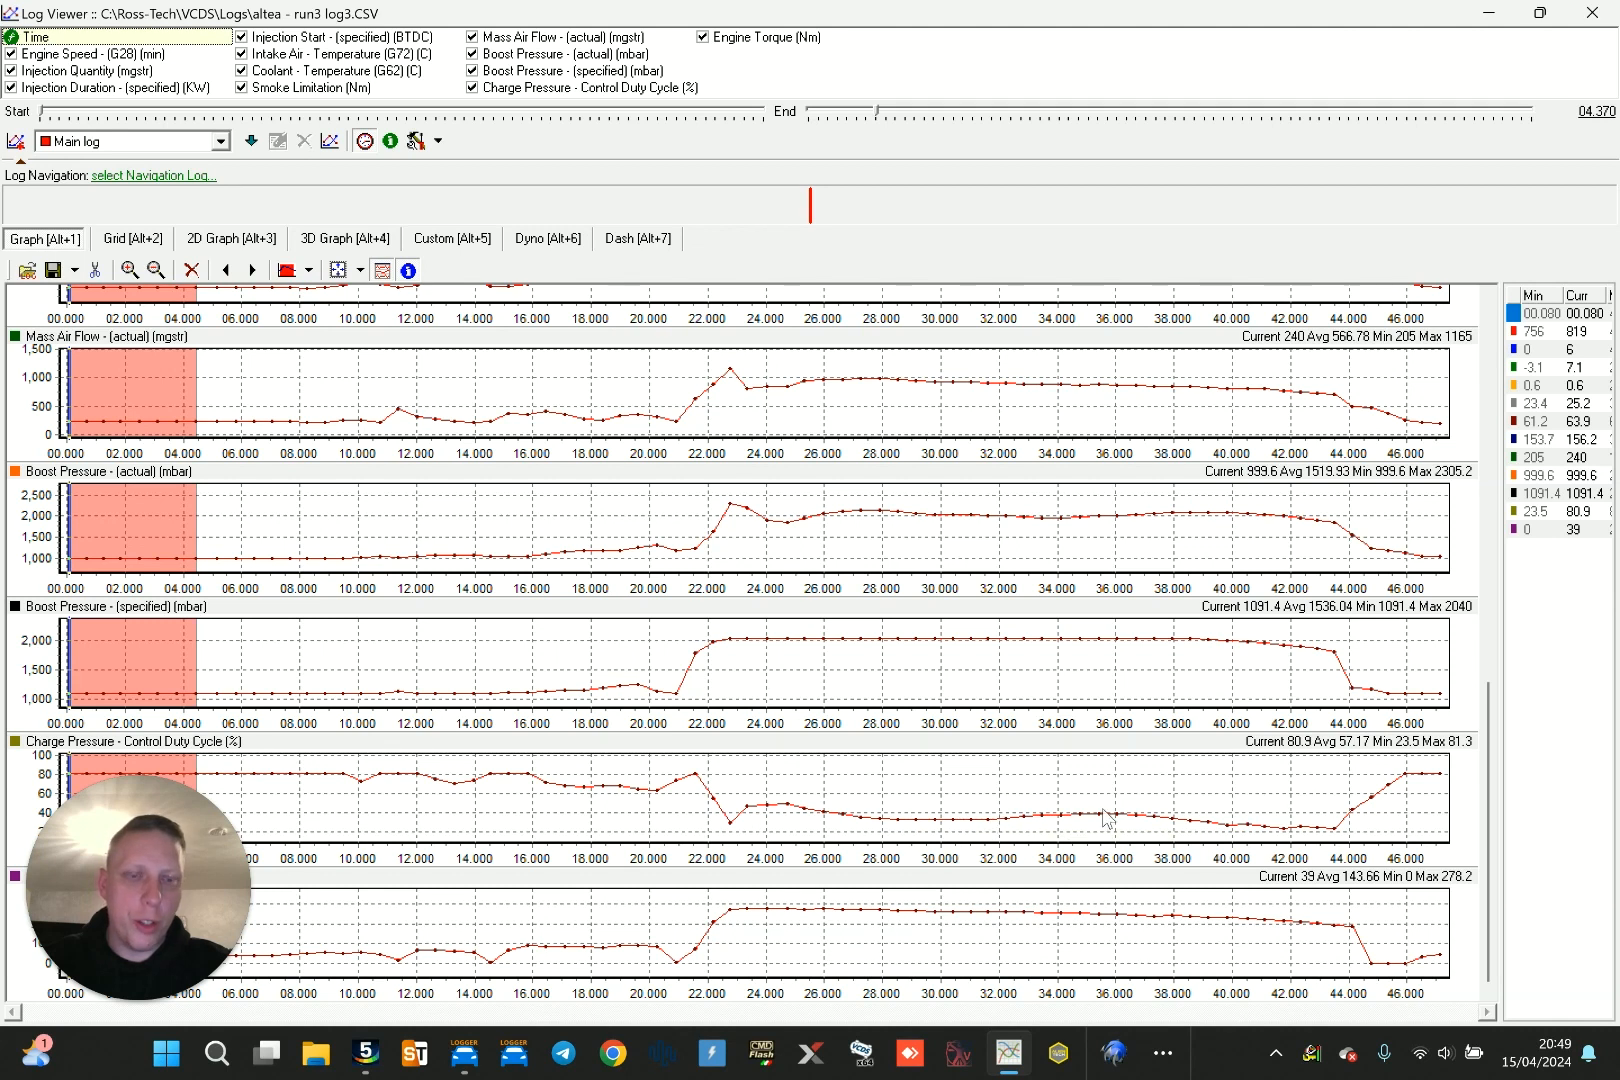
{"action": "left_click", "coordinate": [1503, 12]}
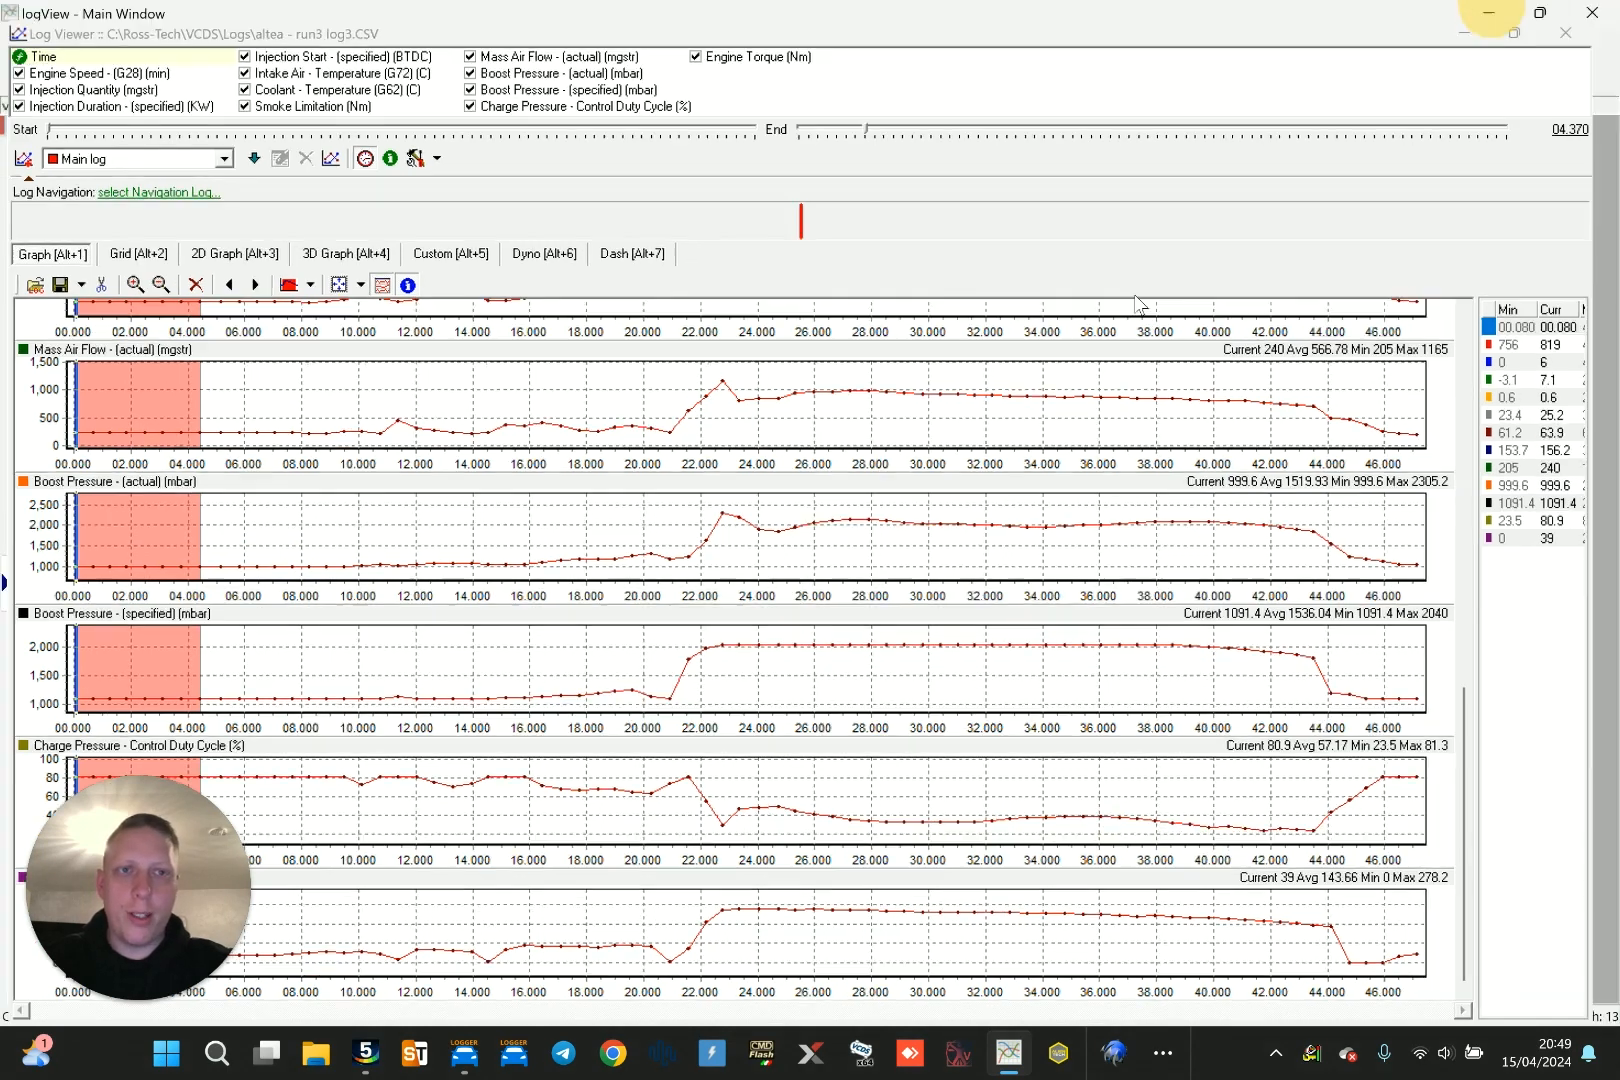
Highlight the 40 mg/hub duty cycle cells from 1500 to 4000 rpm, check the one at 1750 rpm, and close the map
{"action": "left_click_drag", "start_coordinate": [1112, 376], "coordinate": [1120, 470]}
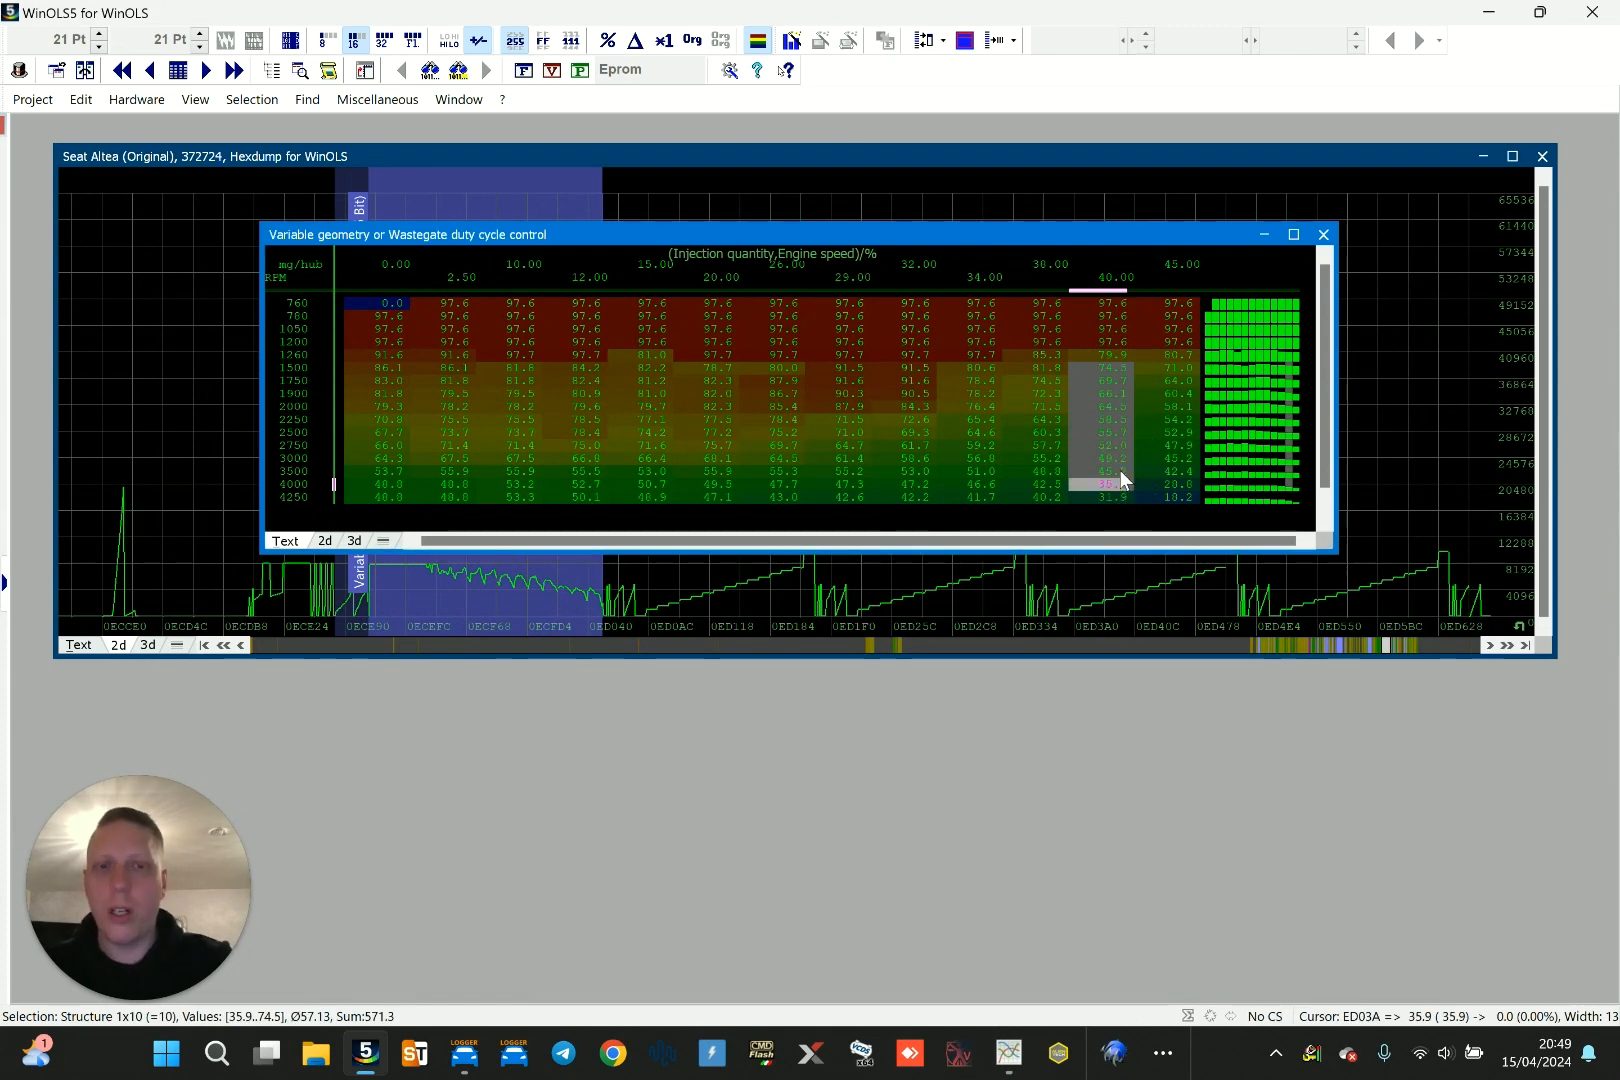
{"action": "key", "text": "ctrl+c"}
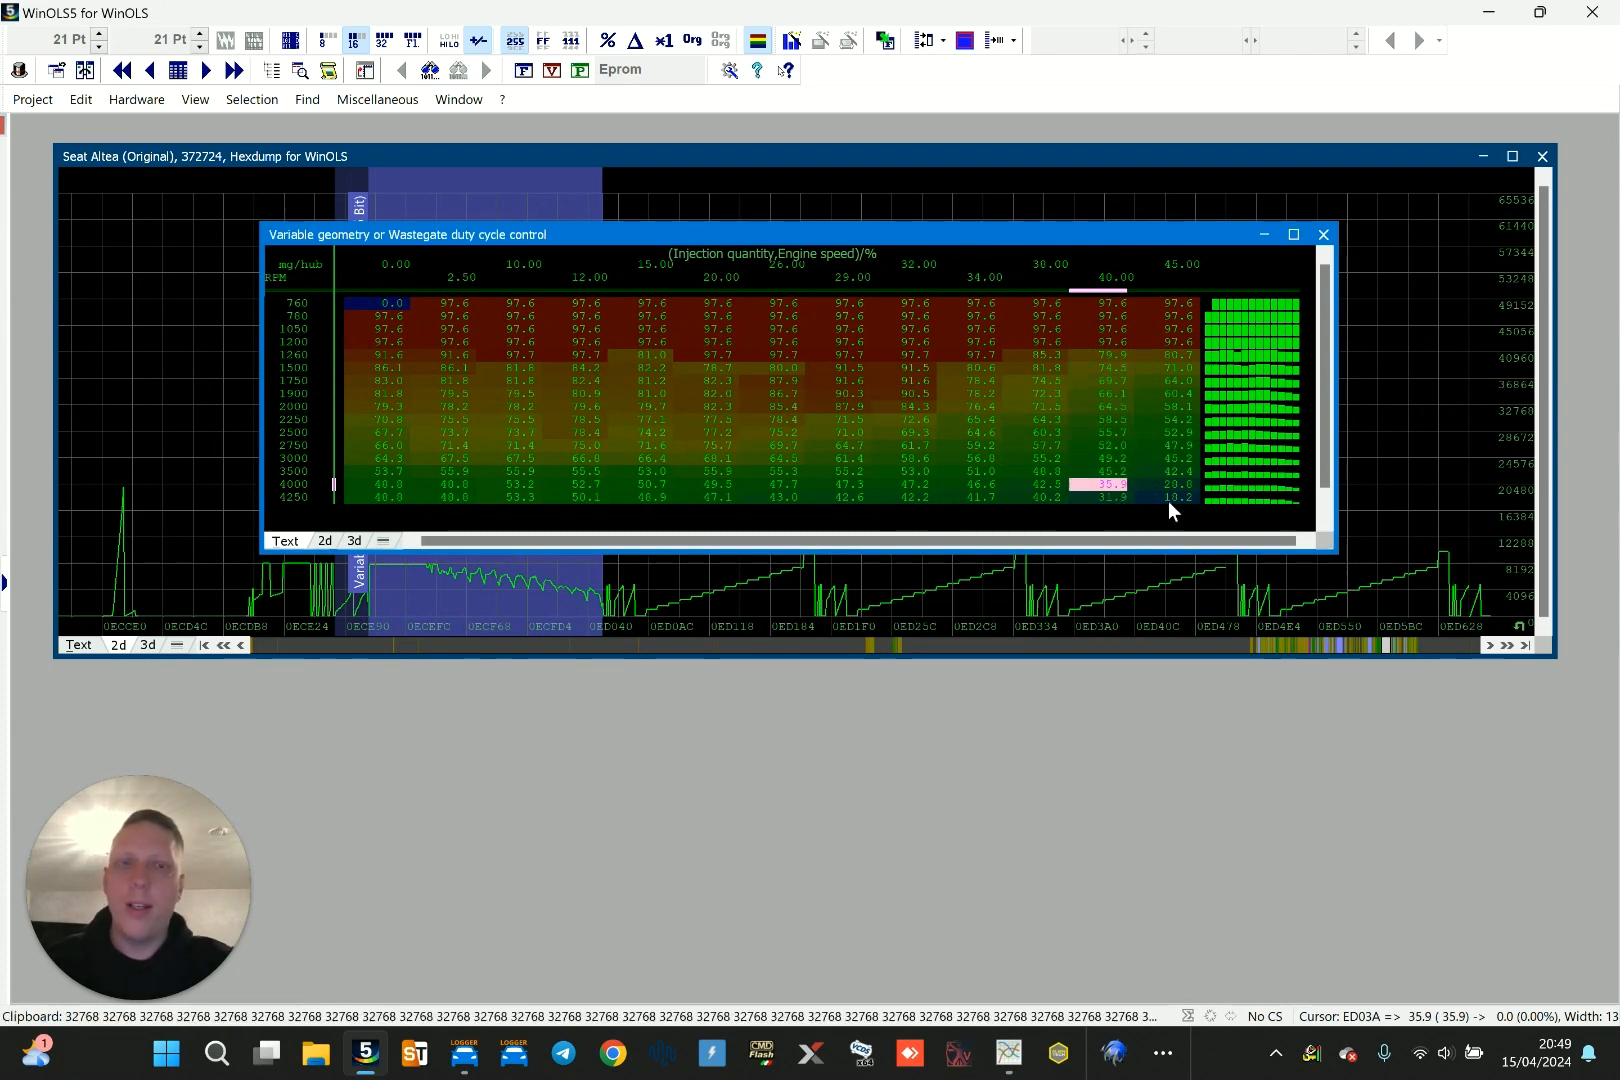
{"action": "left_click_drag", "start_coordinate": [1118, 385], "coordinate": [1126, 483]}
{"action": "key", "text": "ctrl+c"}
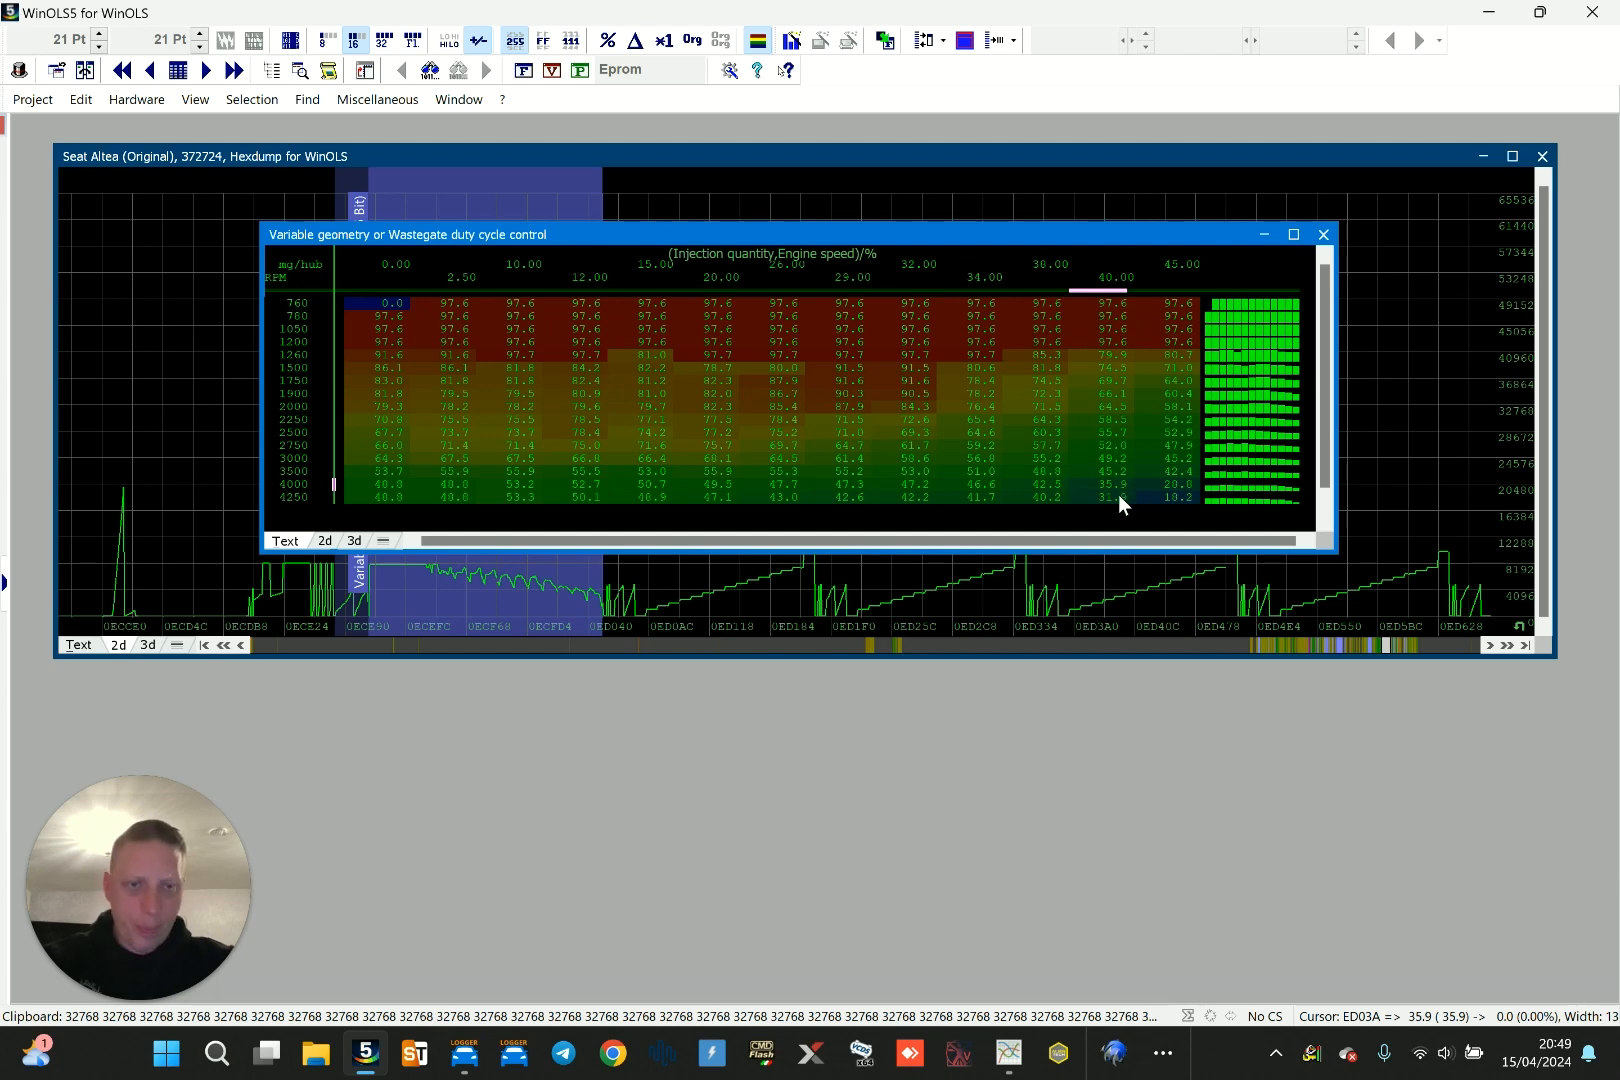
{"action": "left_click", "coordinate": [1102, 380]}
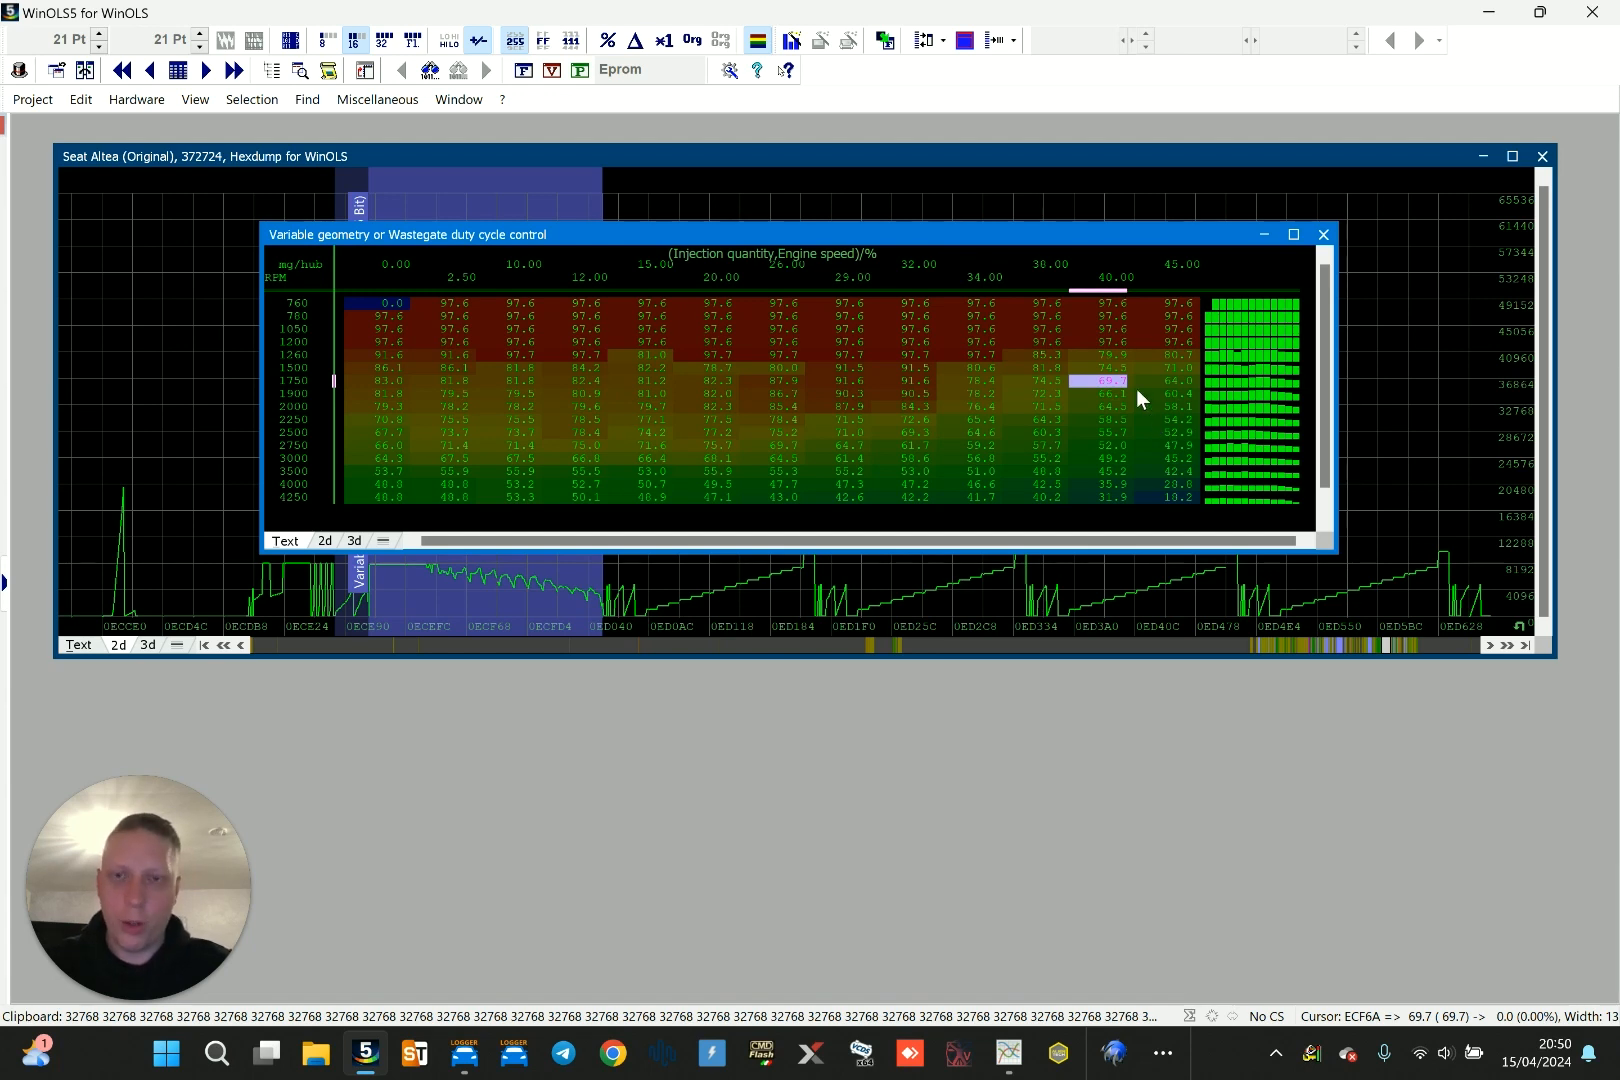
{"action": "left_click_drag", "start_coordinate": [1108, 232], "coordinate": [1086, 214]}
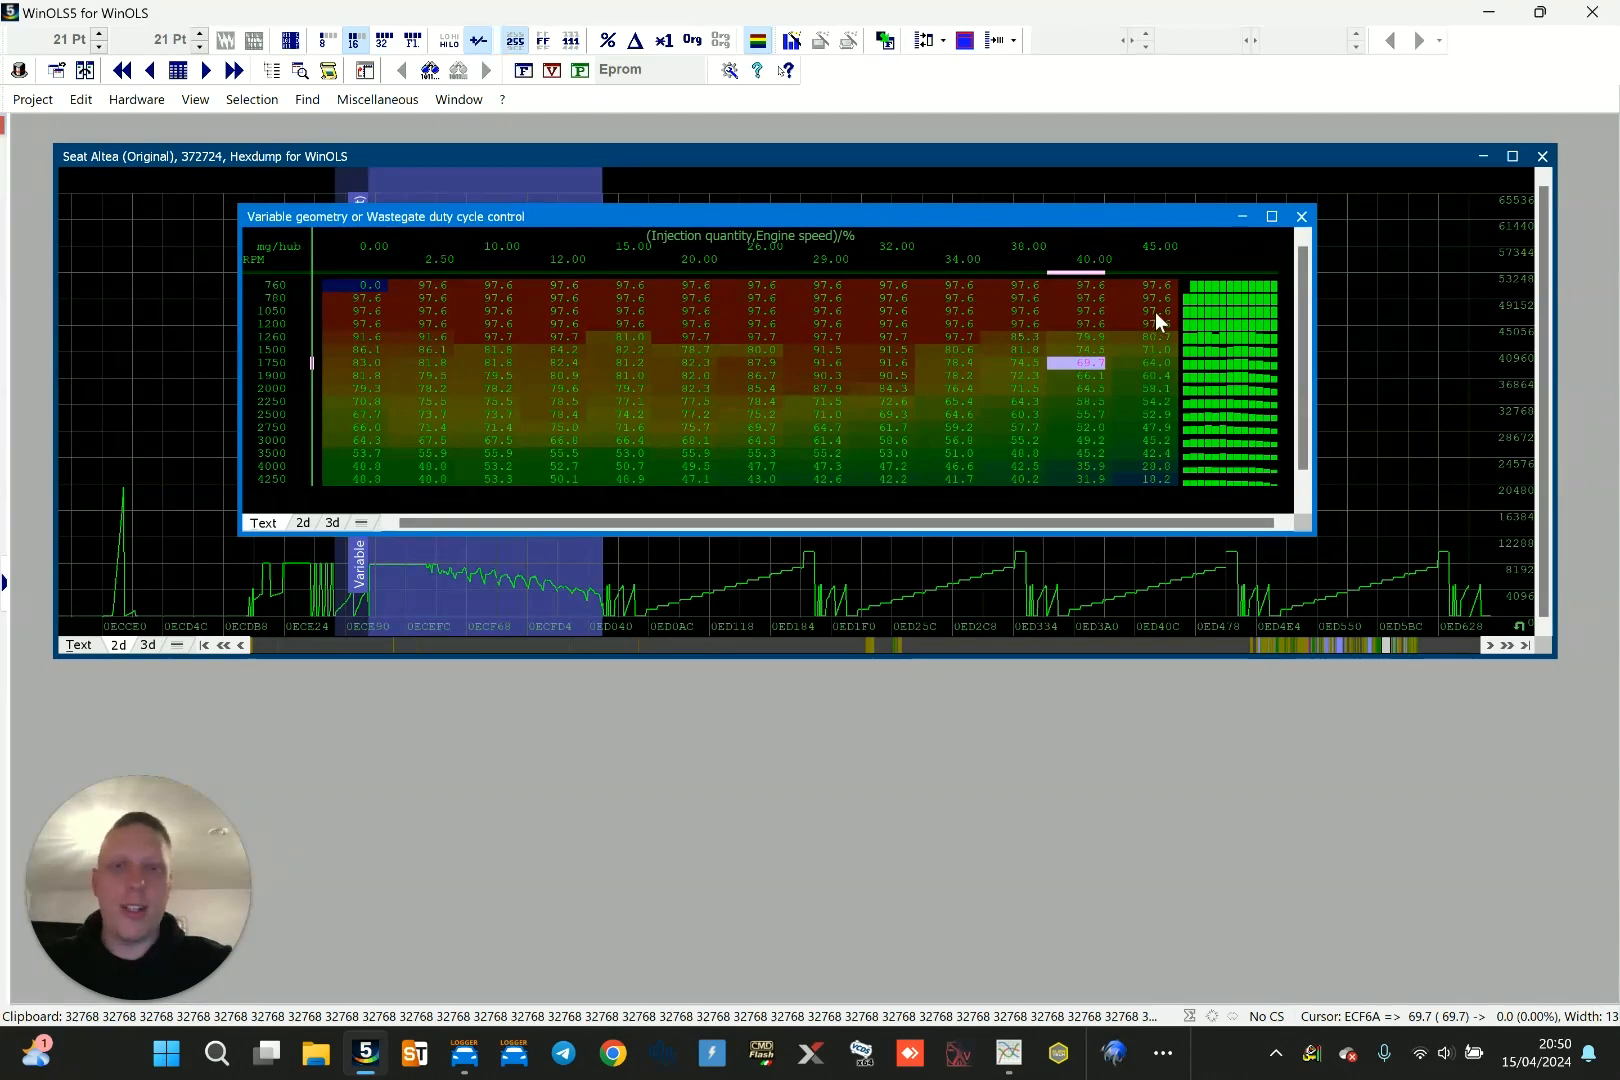
{"action": "left_click", "coordinate": [1300, 217]}
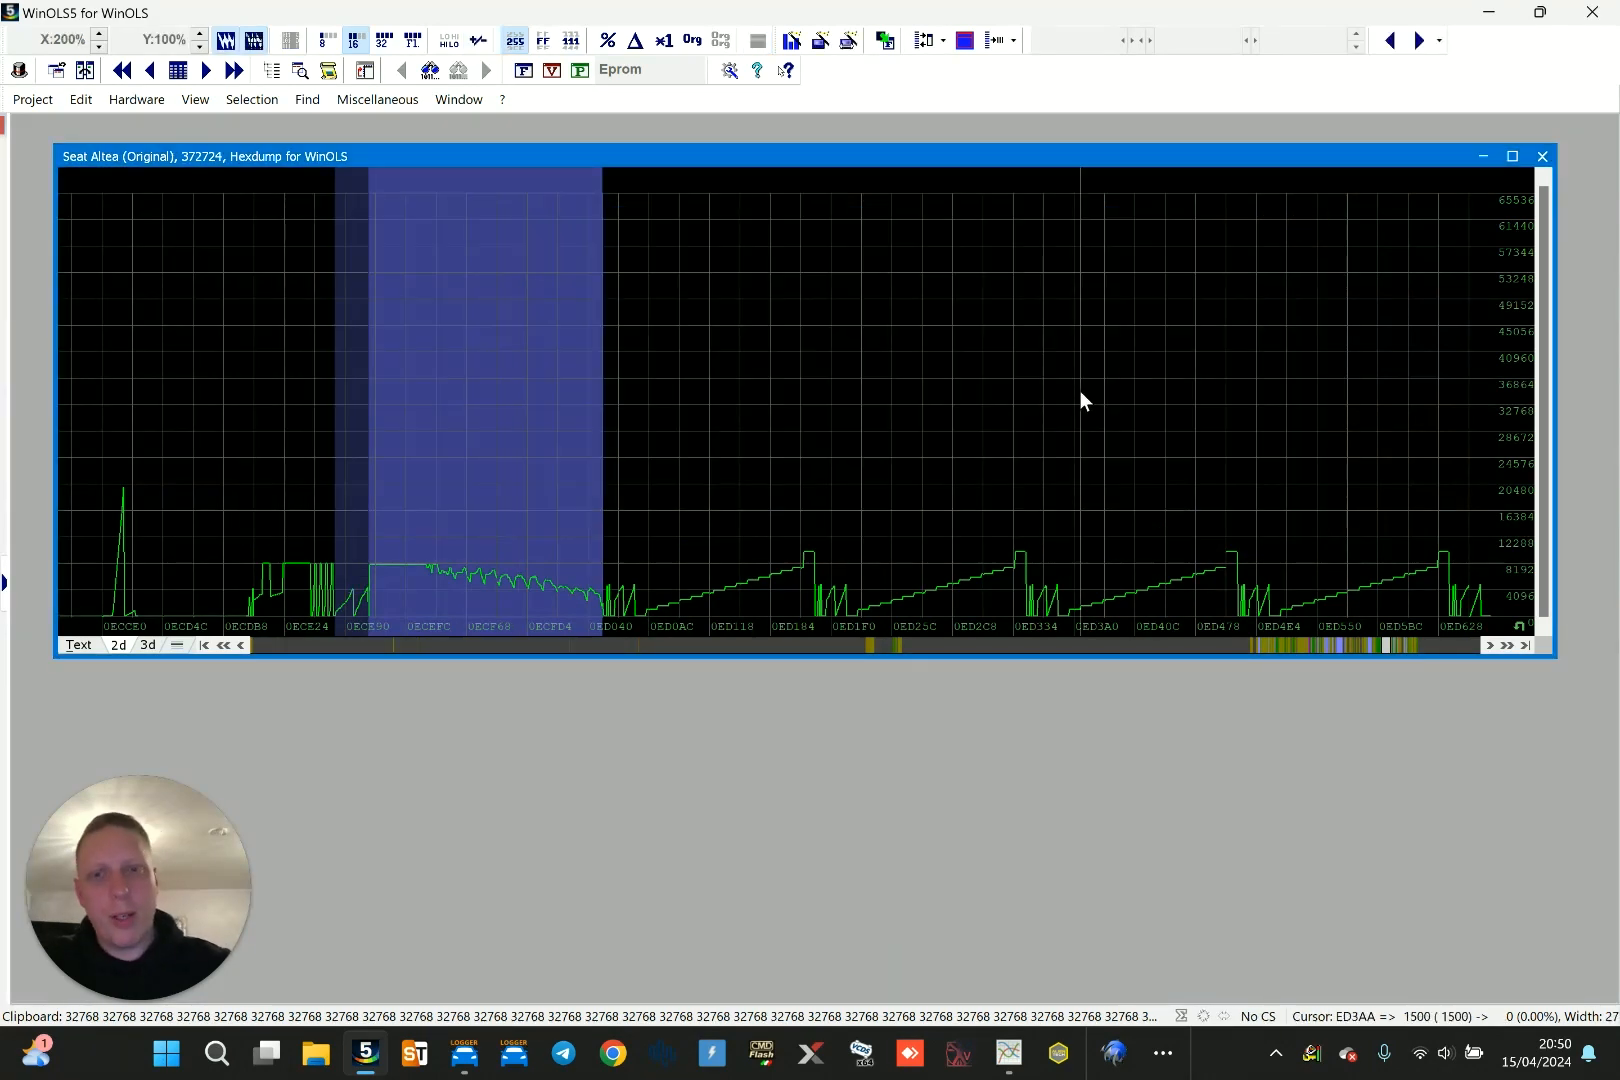
Open the Turbo boost pressure request and Turbo boost pressure limiter by ATM maps, placing the limiter below the hexdump window
{"action": "left_click", "coordinate": [933, 292]}
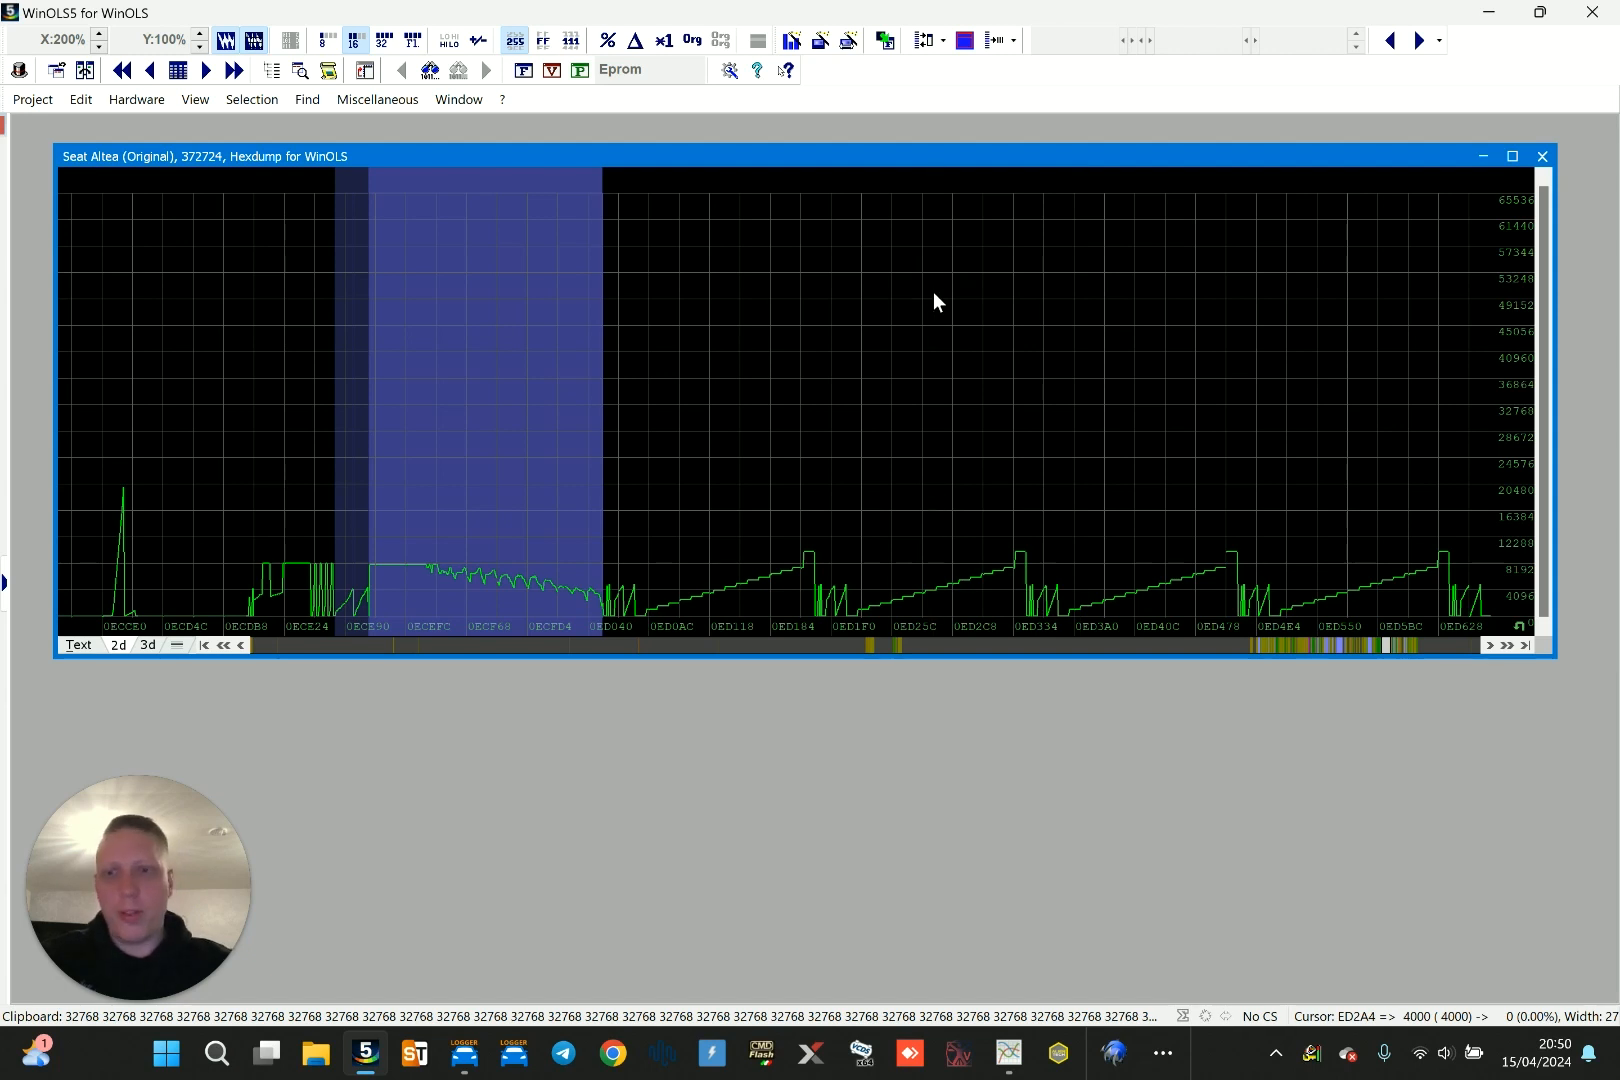
{"action": "scroll", "coordinate": [900, 350], "scroll_direction": "down", "scroll_amount": 5}
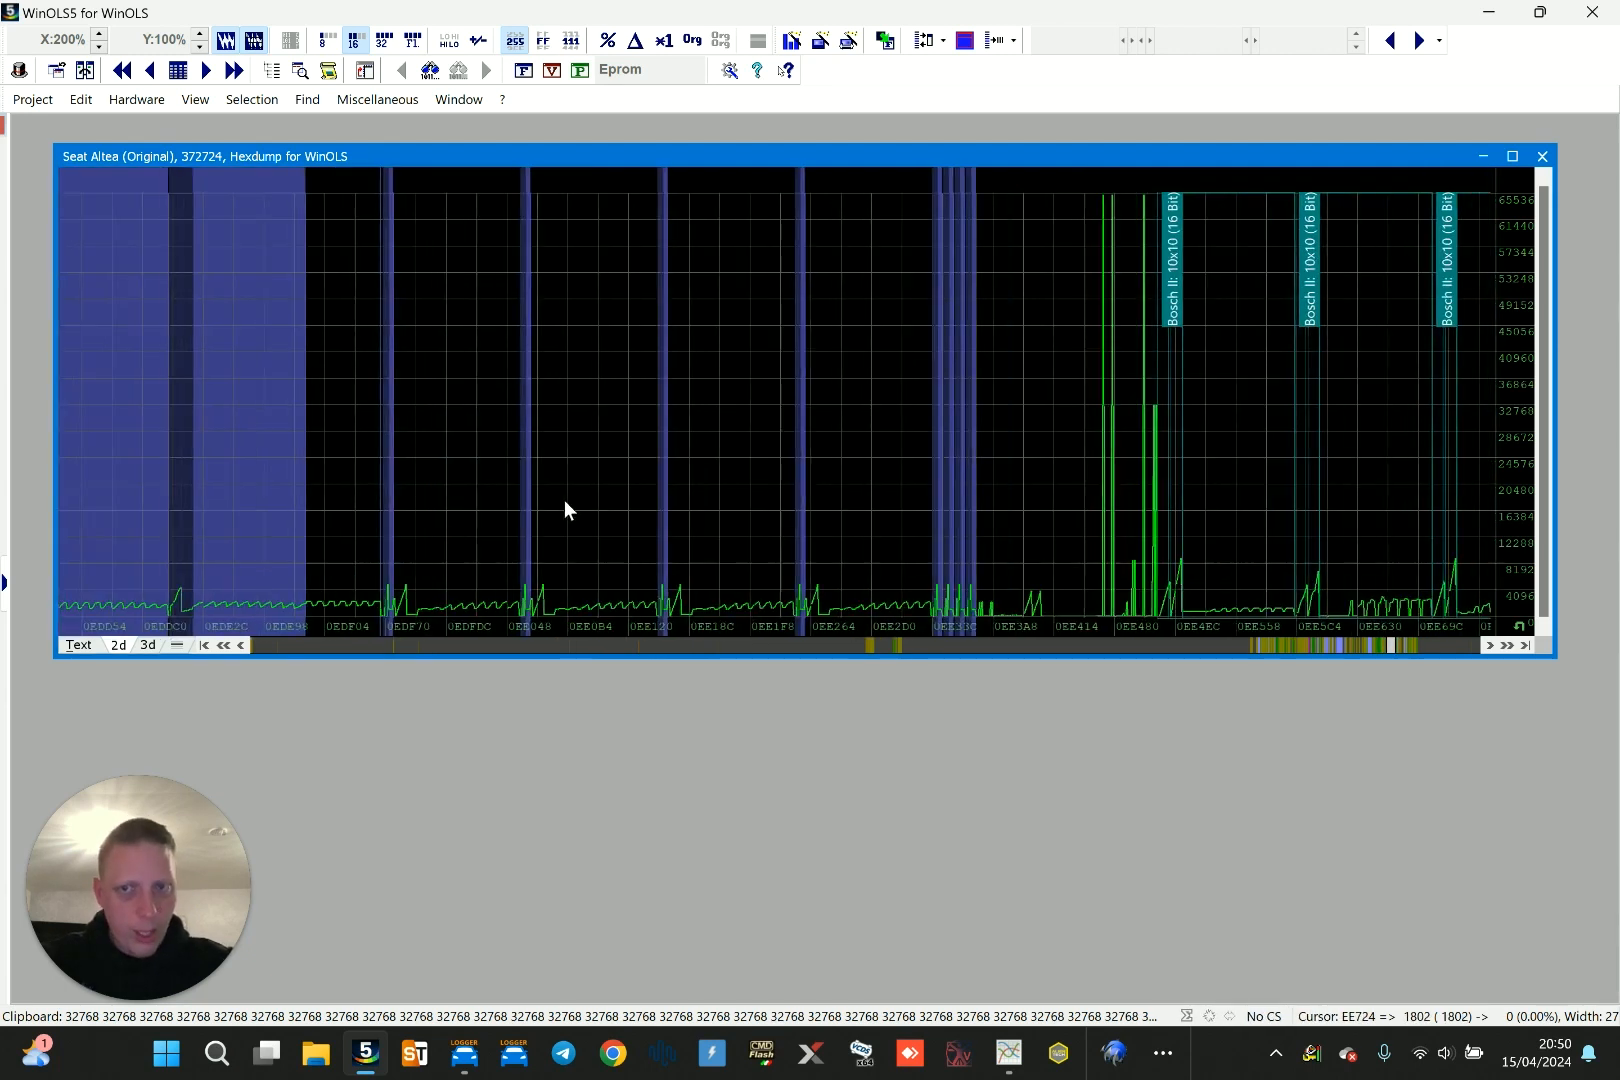
{"action": "scroll", "coordinate": [566, 506], "scroll_direction": "up", "scroll_amount": 1}
{"action": "double_click", "coordinate": [205, 341]}
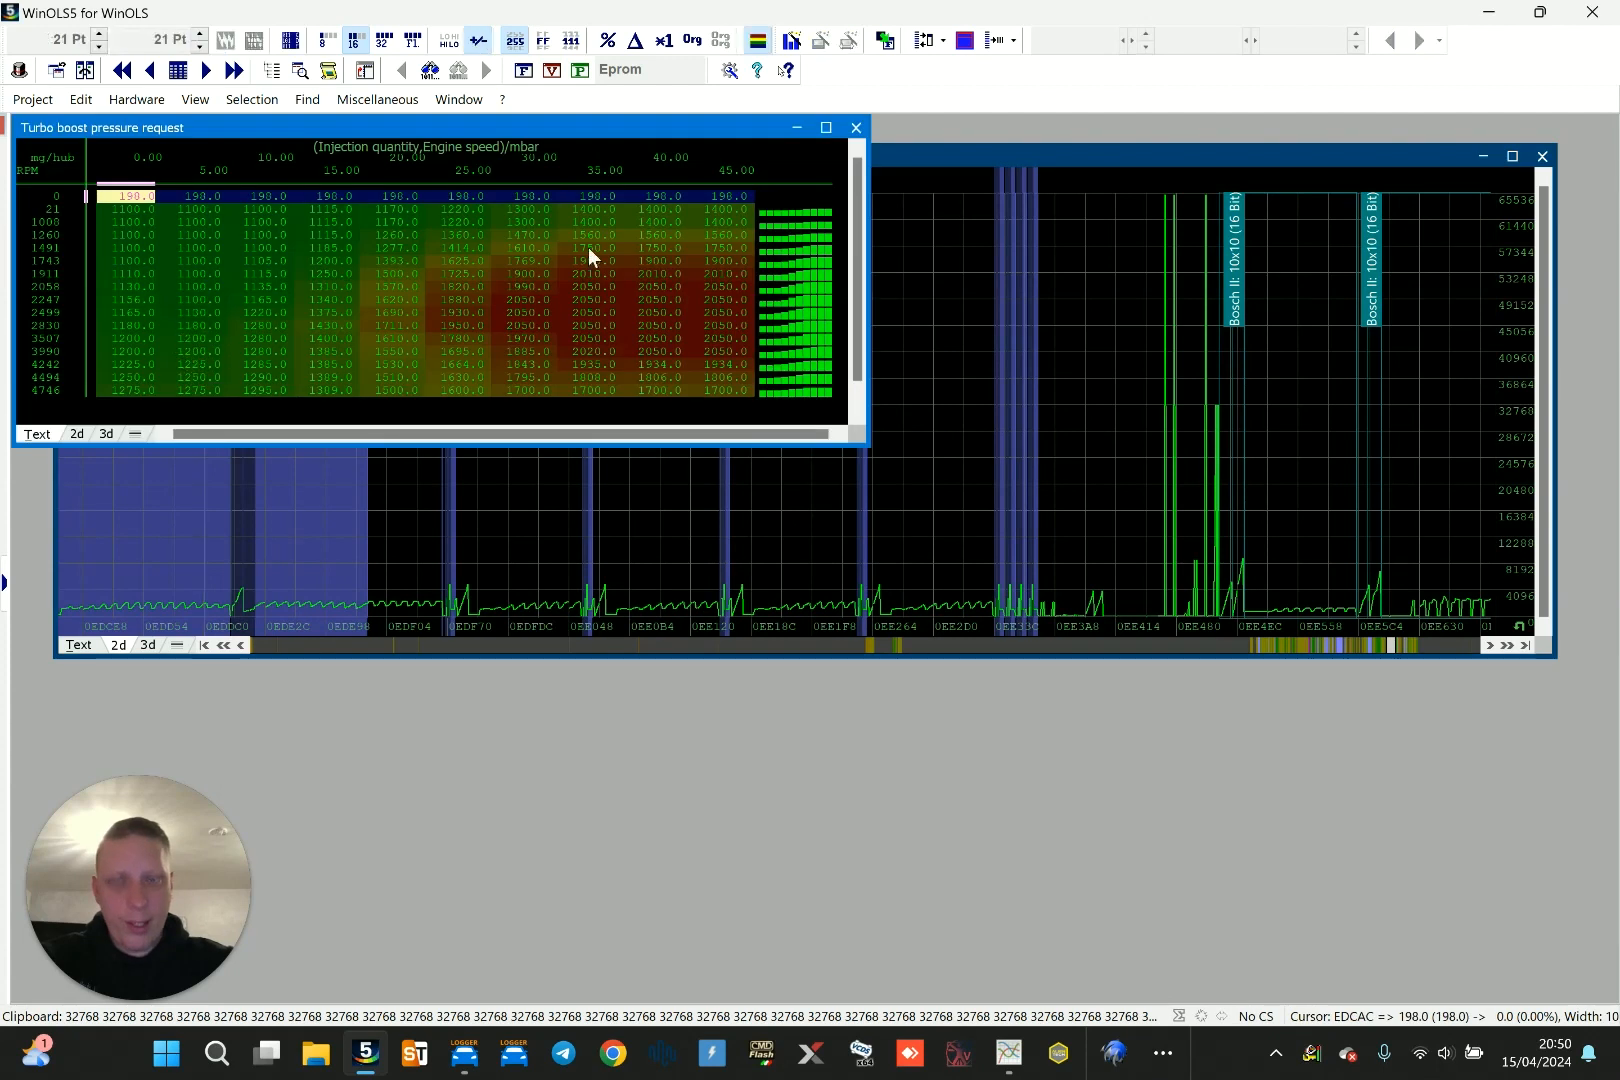
{"action": "double_click", "coordinate": [327, 489]}
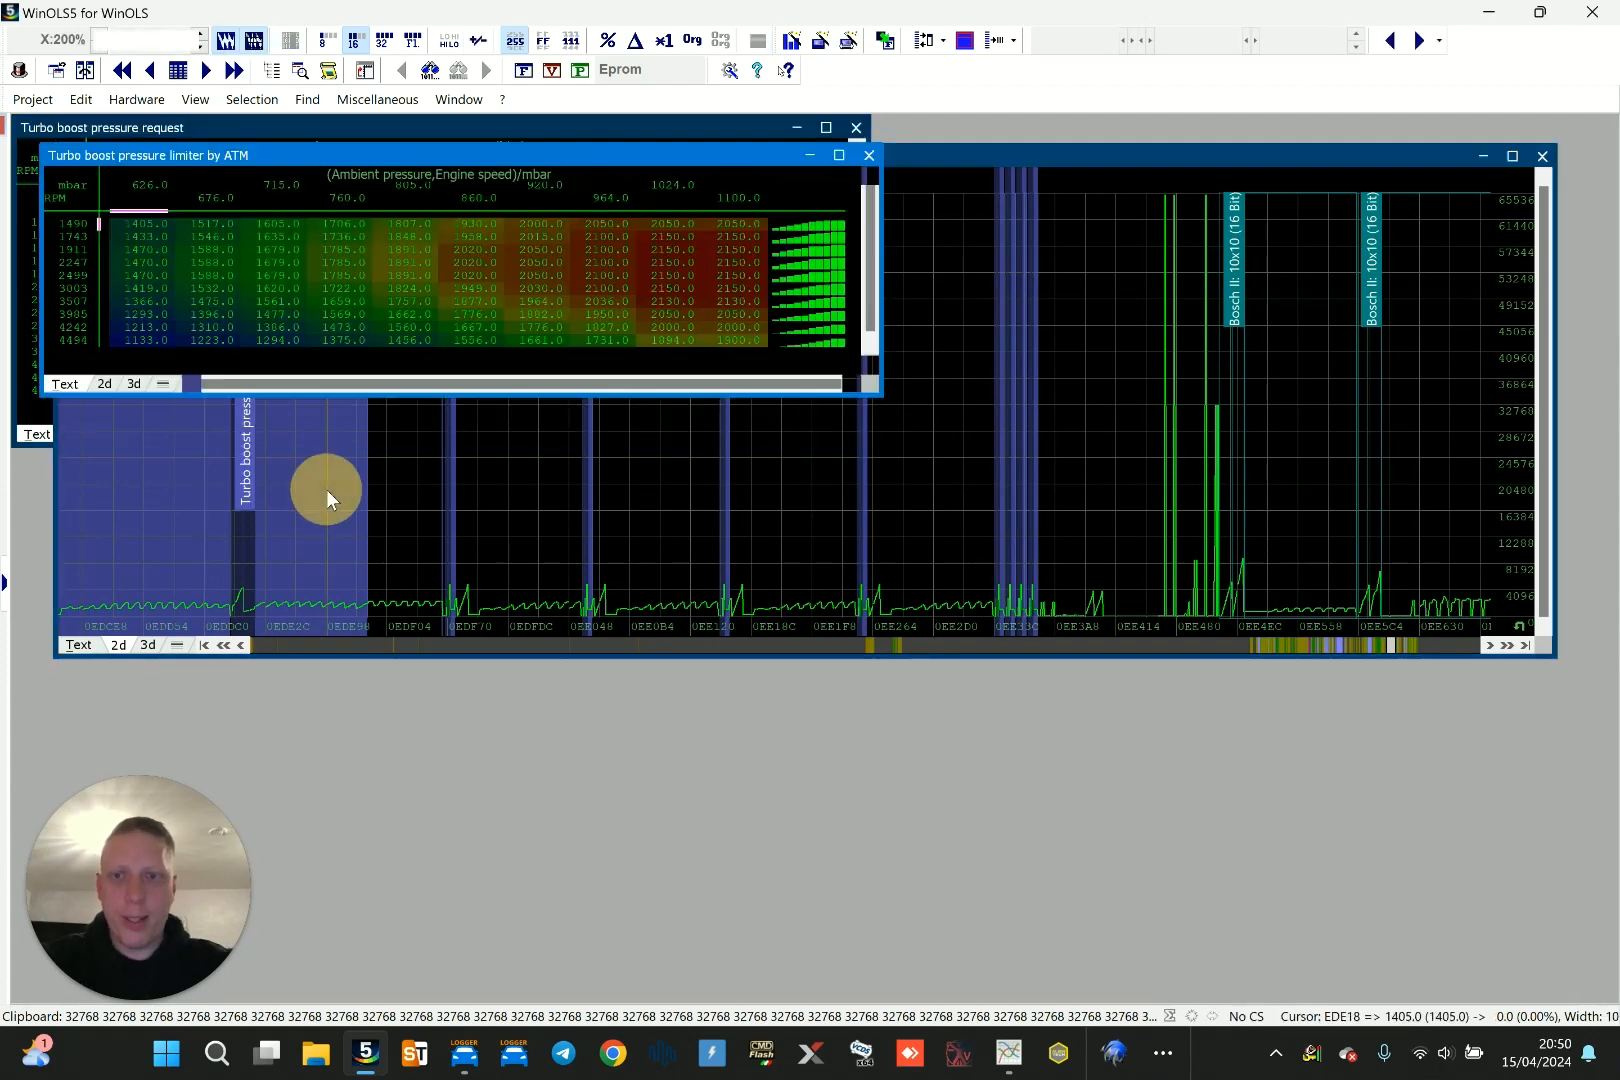
{"action": "left_click_drag", "start_coordinate": [654, 156], "coordinate": [830, 680]}
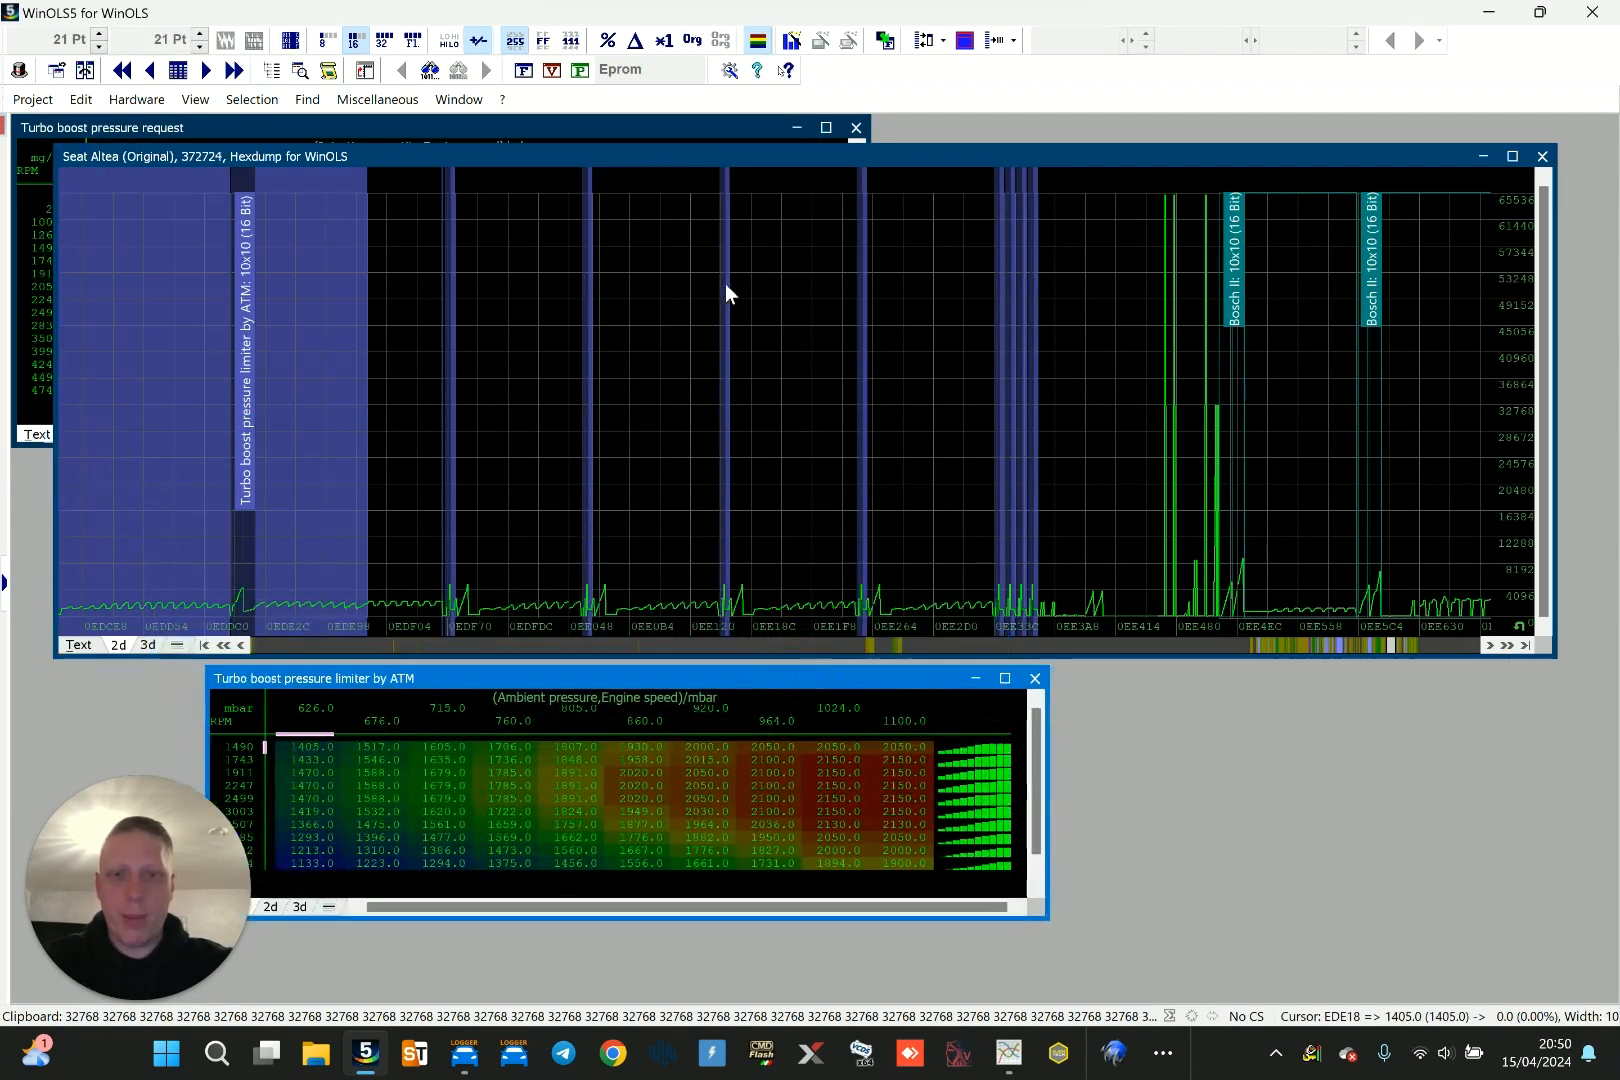
Highlight the requested boost at 45 mg/hub from 2058 to 3507 rpm, and move both boost maps closer together
{"action": "left_click", "coordinate": [702, 130]}
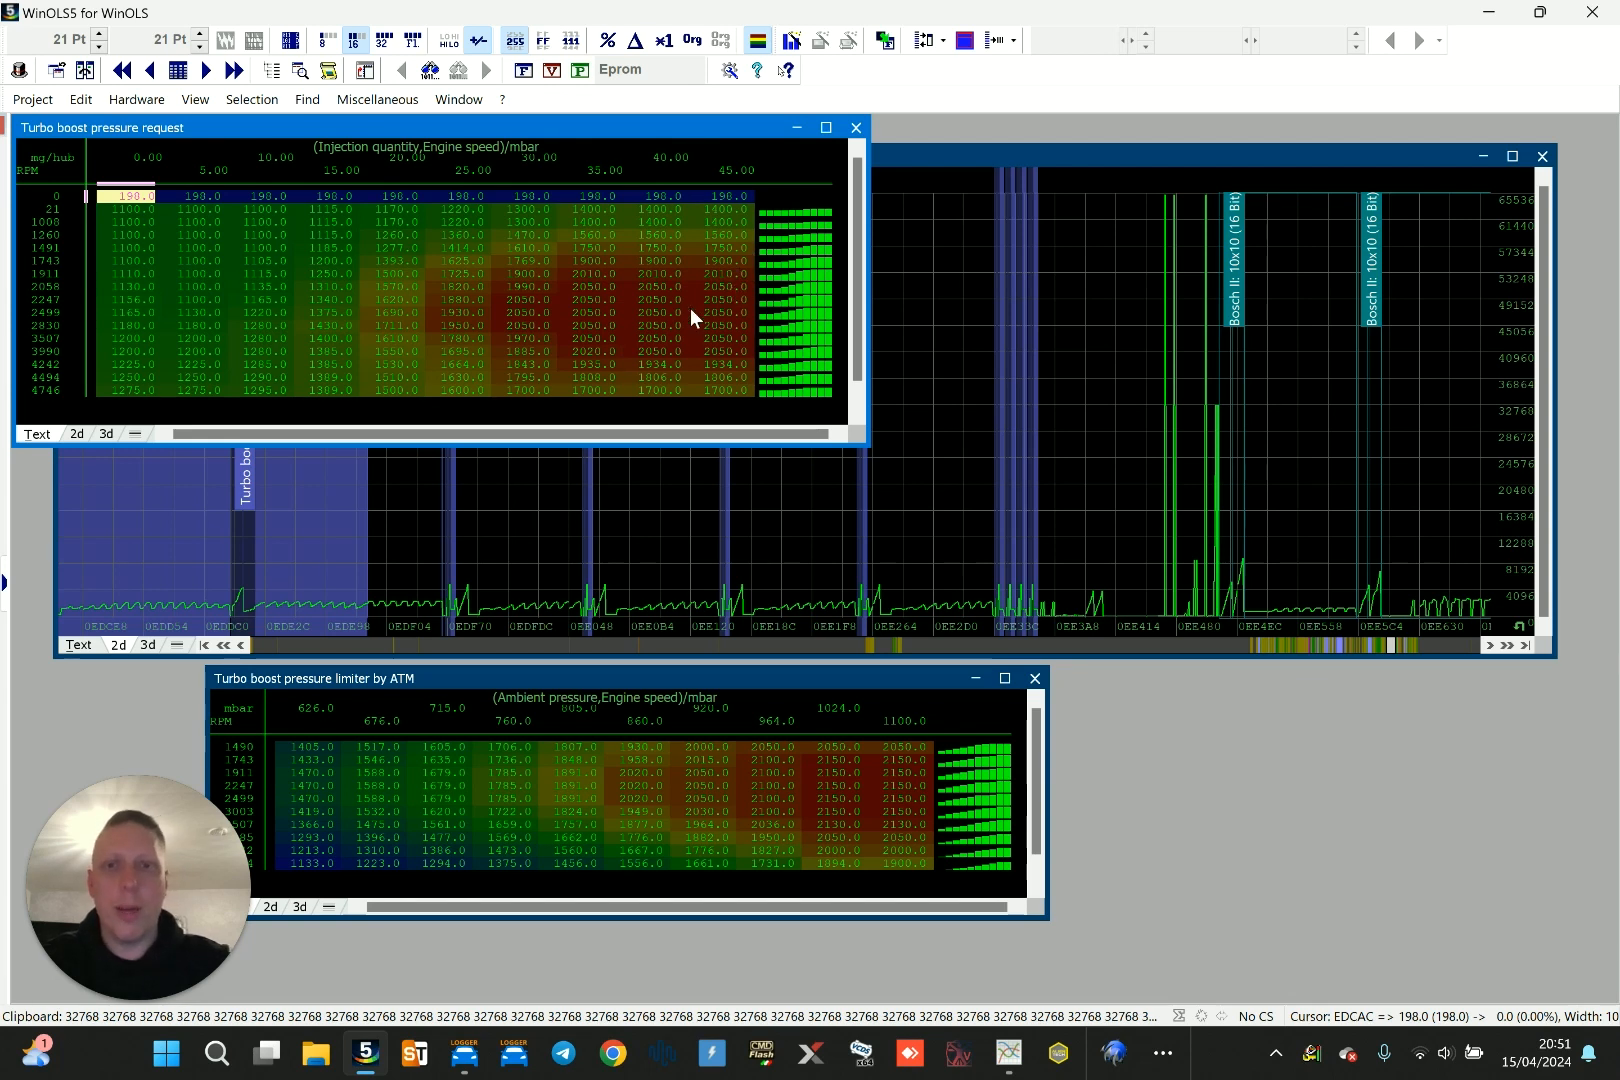
{"action": "left_click_drag", "start_coordinate": [711, 286], "coordinate": [712, 338]}
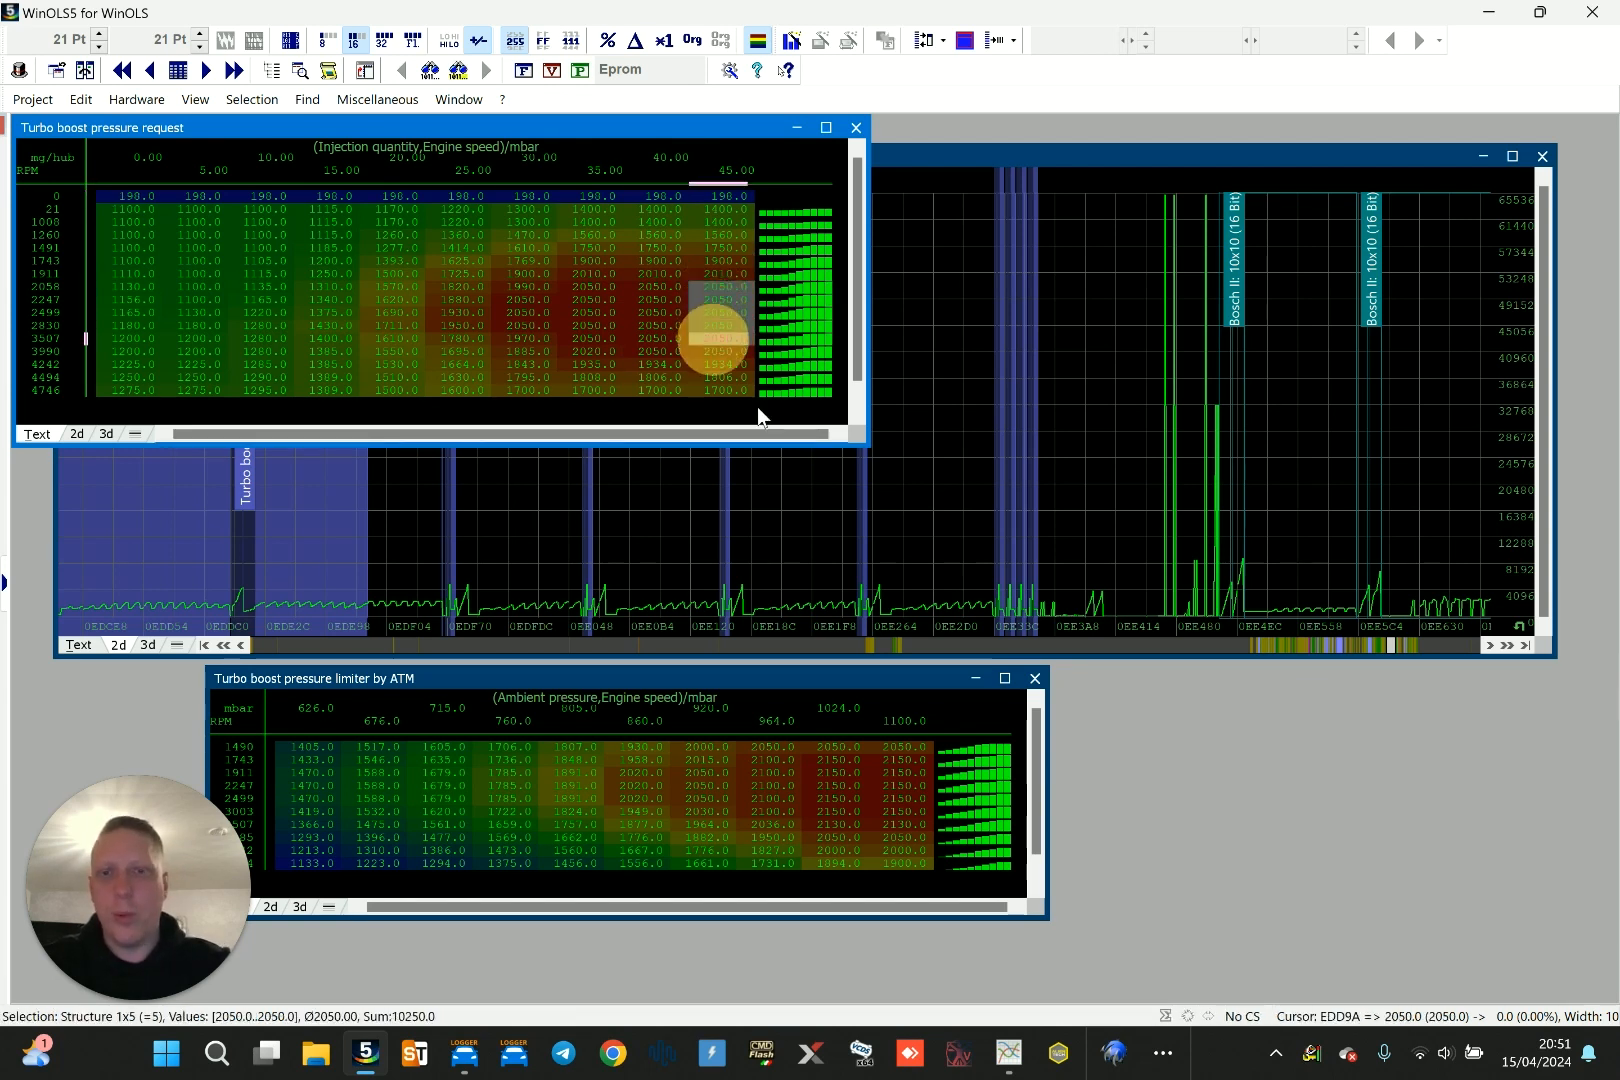
{"action": "key", "text": "ctrl+c"}
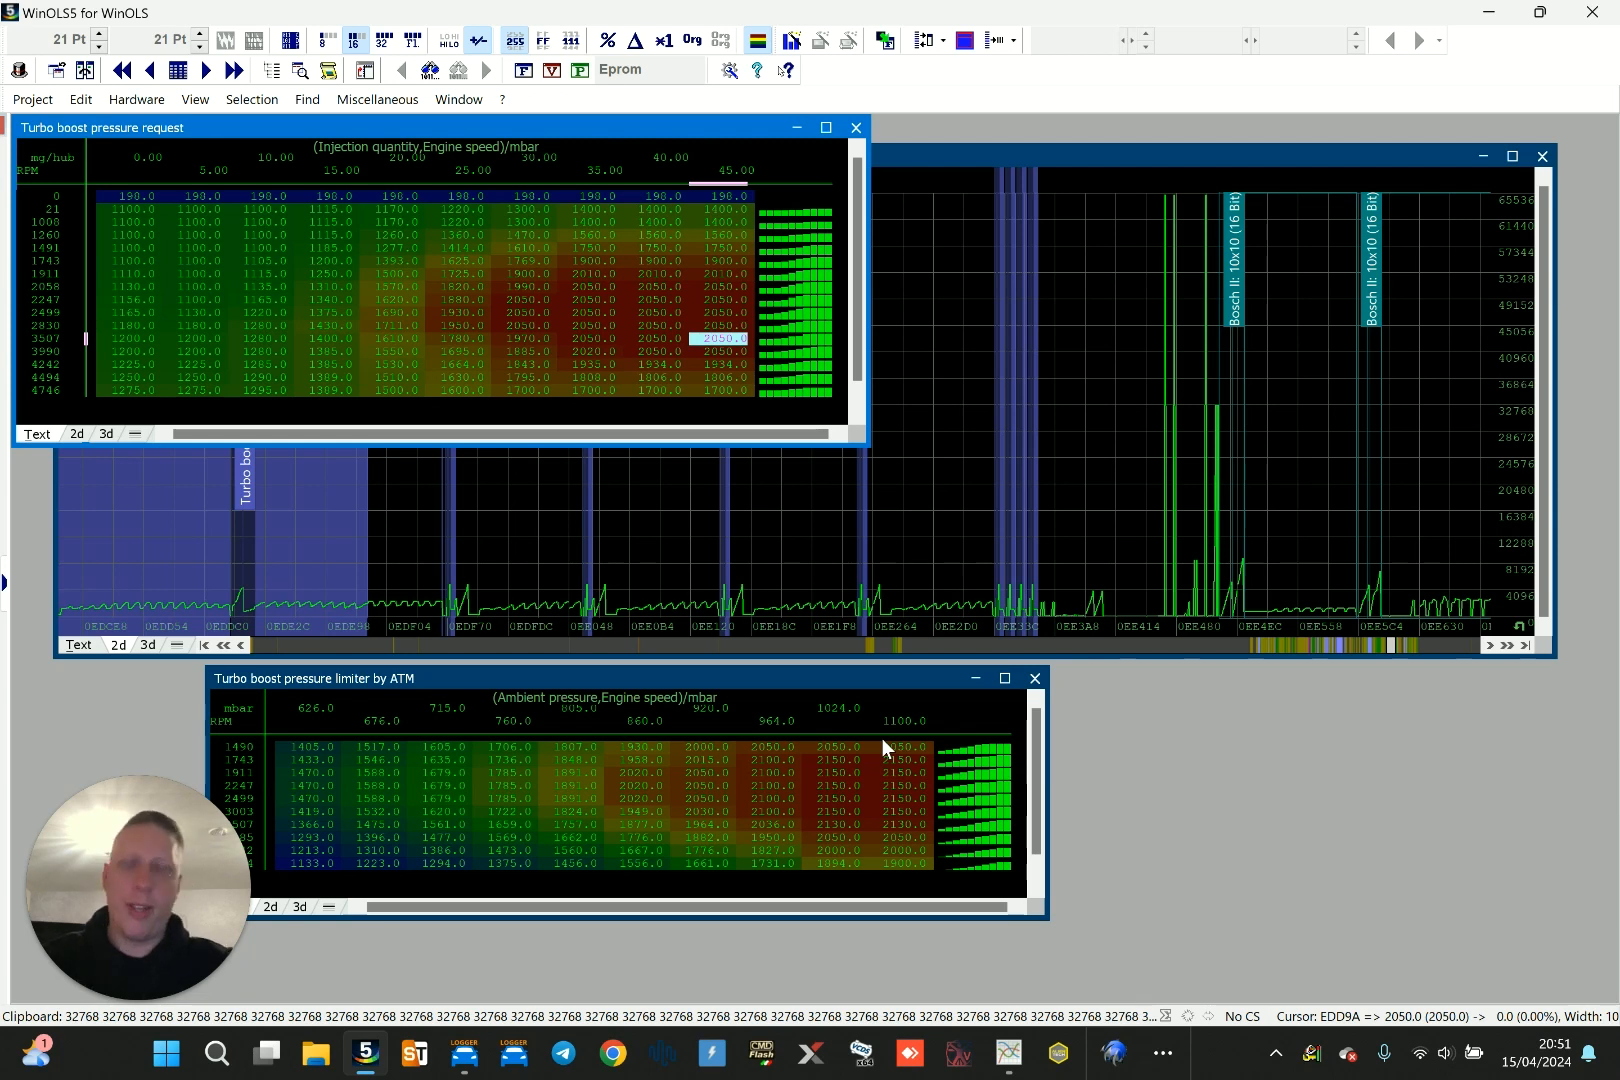
{"action": "left_click_drag", "start_coordinate": [580, 136], "coordinate": [794, 196]}
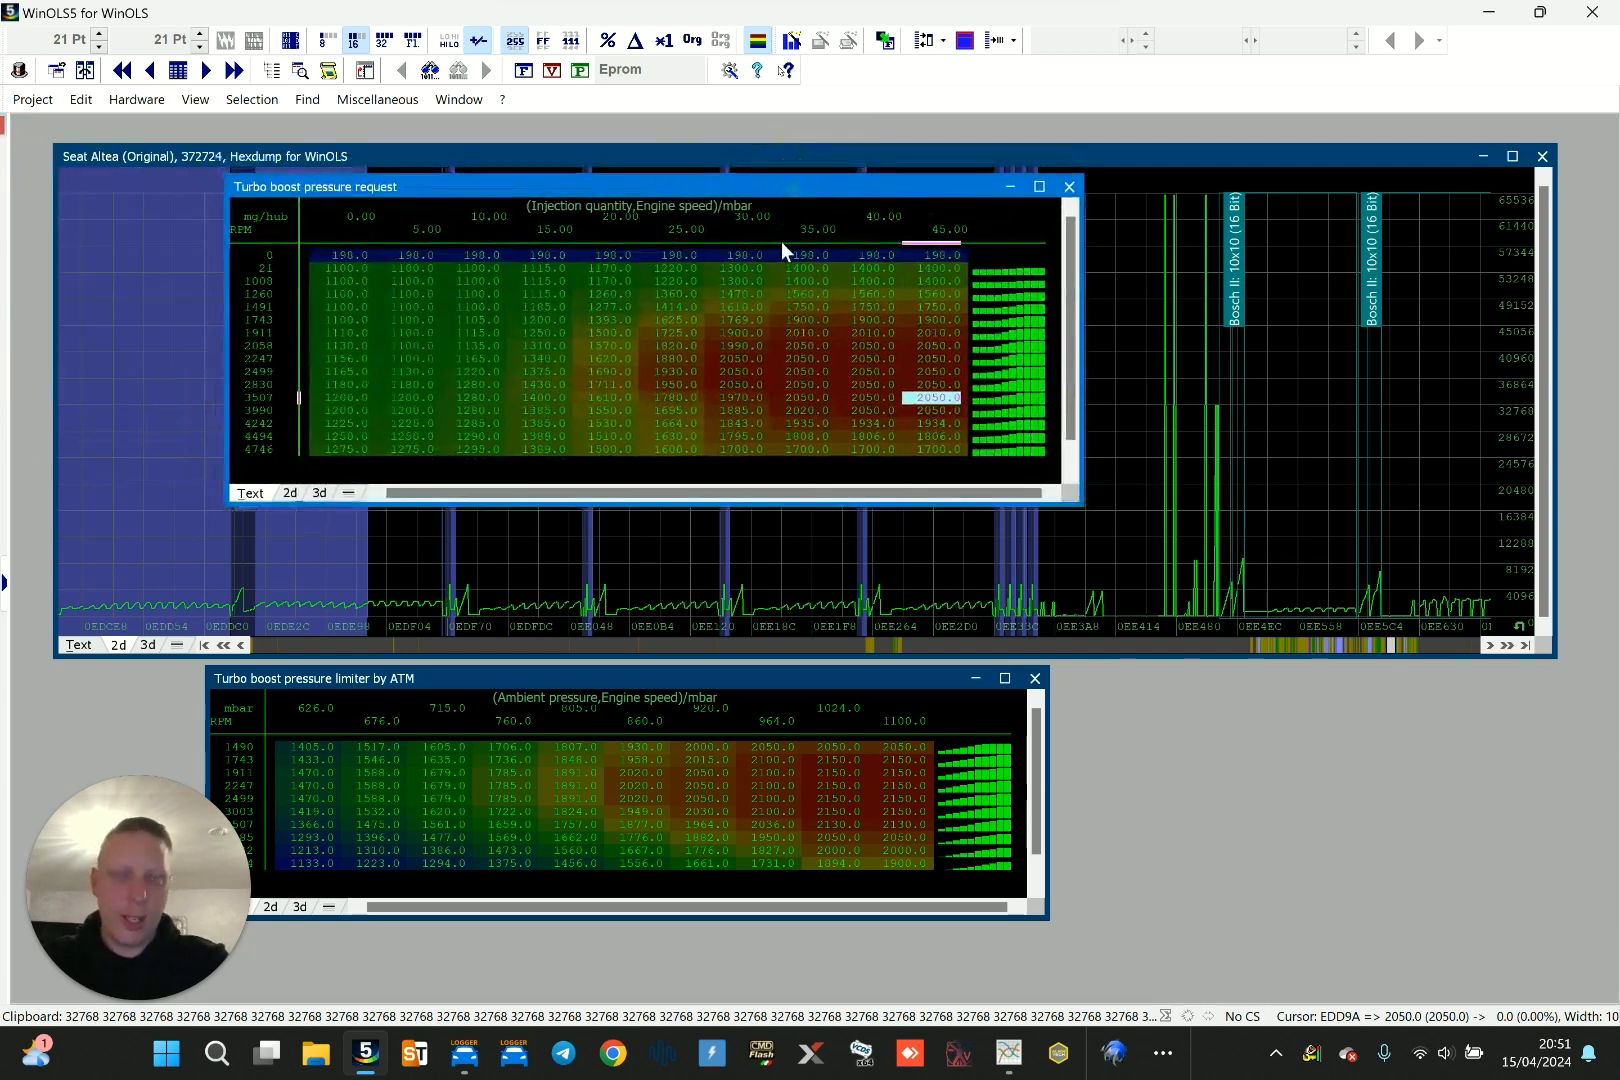
{"action": "left_click_drag", "start_coordinate": [820, 671], "coordinate": [902, 582]}
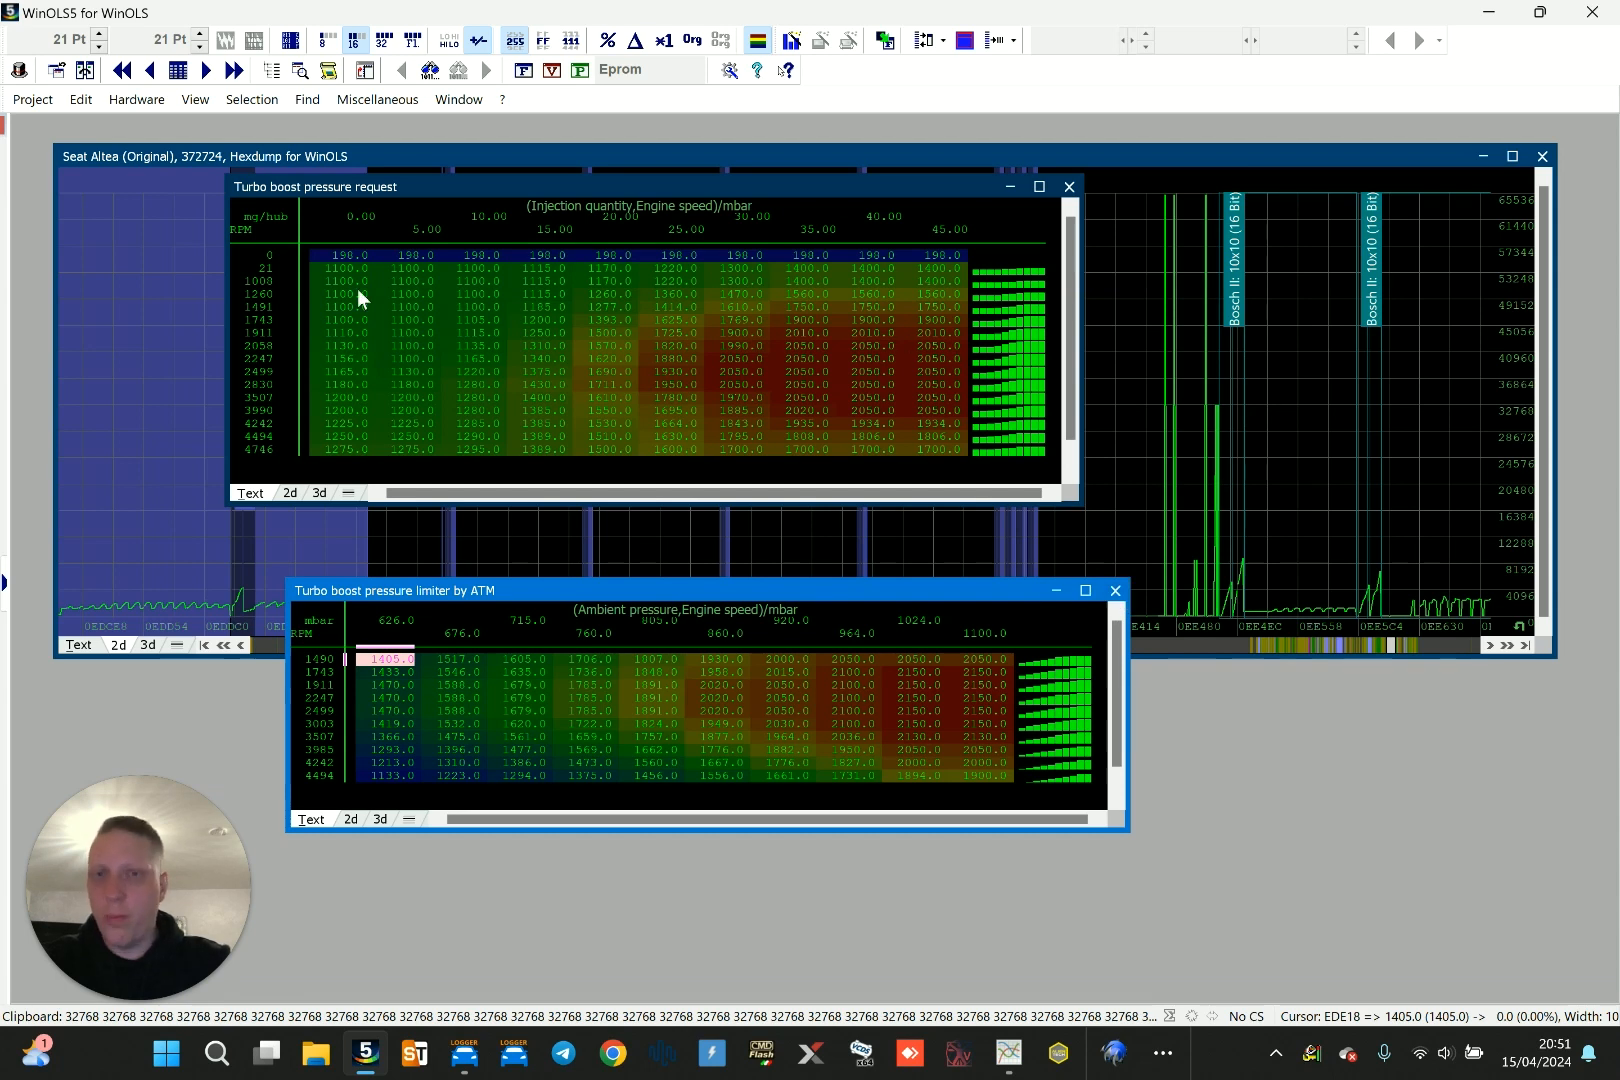
Highlight the boost request area from 0 to 35 mg/hub and 1000 to 4746 rpm, and close both boost maps
{"action": "left_click_drag", "start_coordinate": [357, 286], "coordinate": [829, 455]}
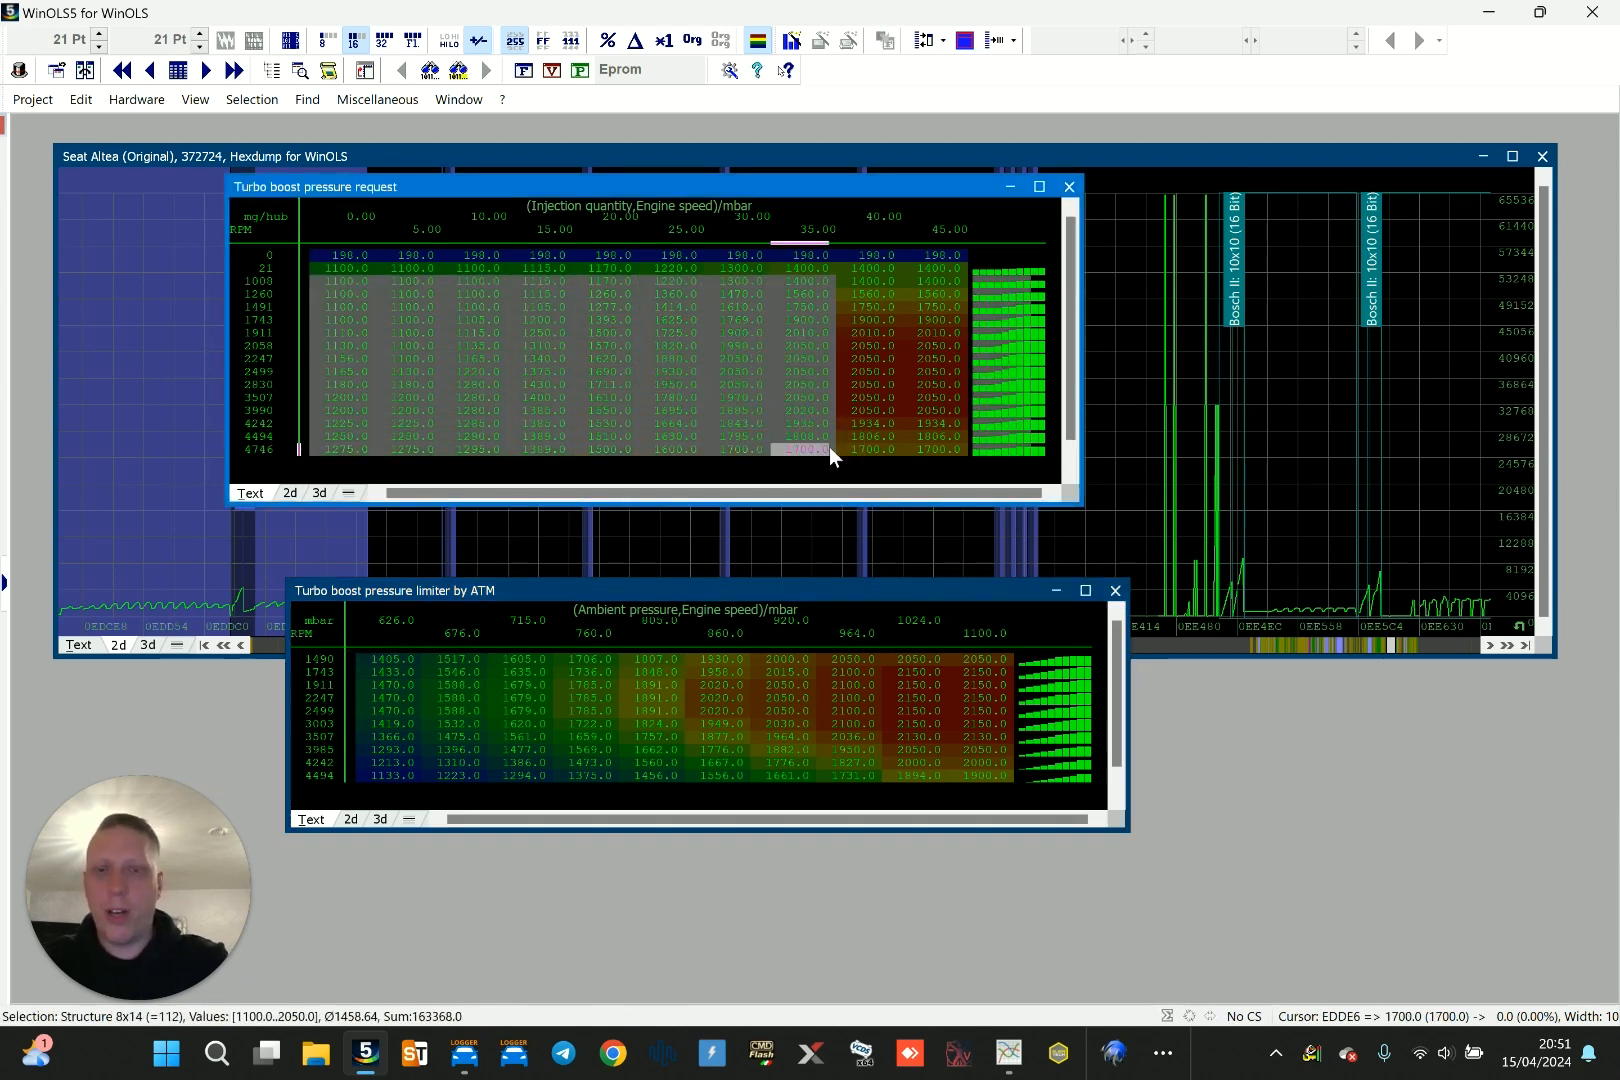
{"action": "left_click", "coordinate": [829, 447]}
{"action": "left_click_drag", "start_coordinate": [1000, 592], "coordinate": [965, 553]}
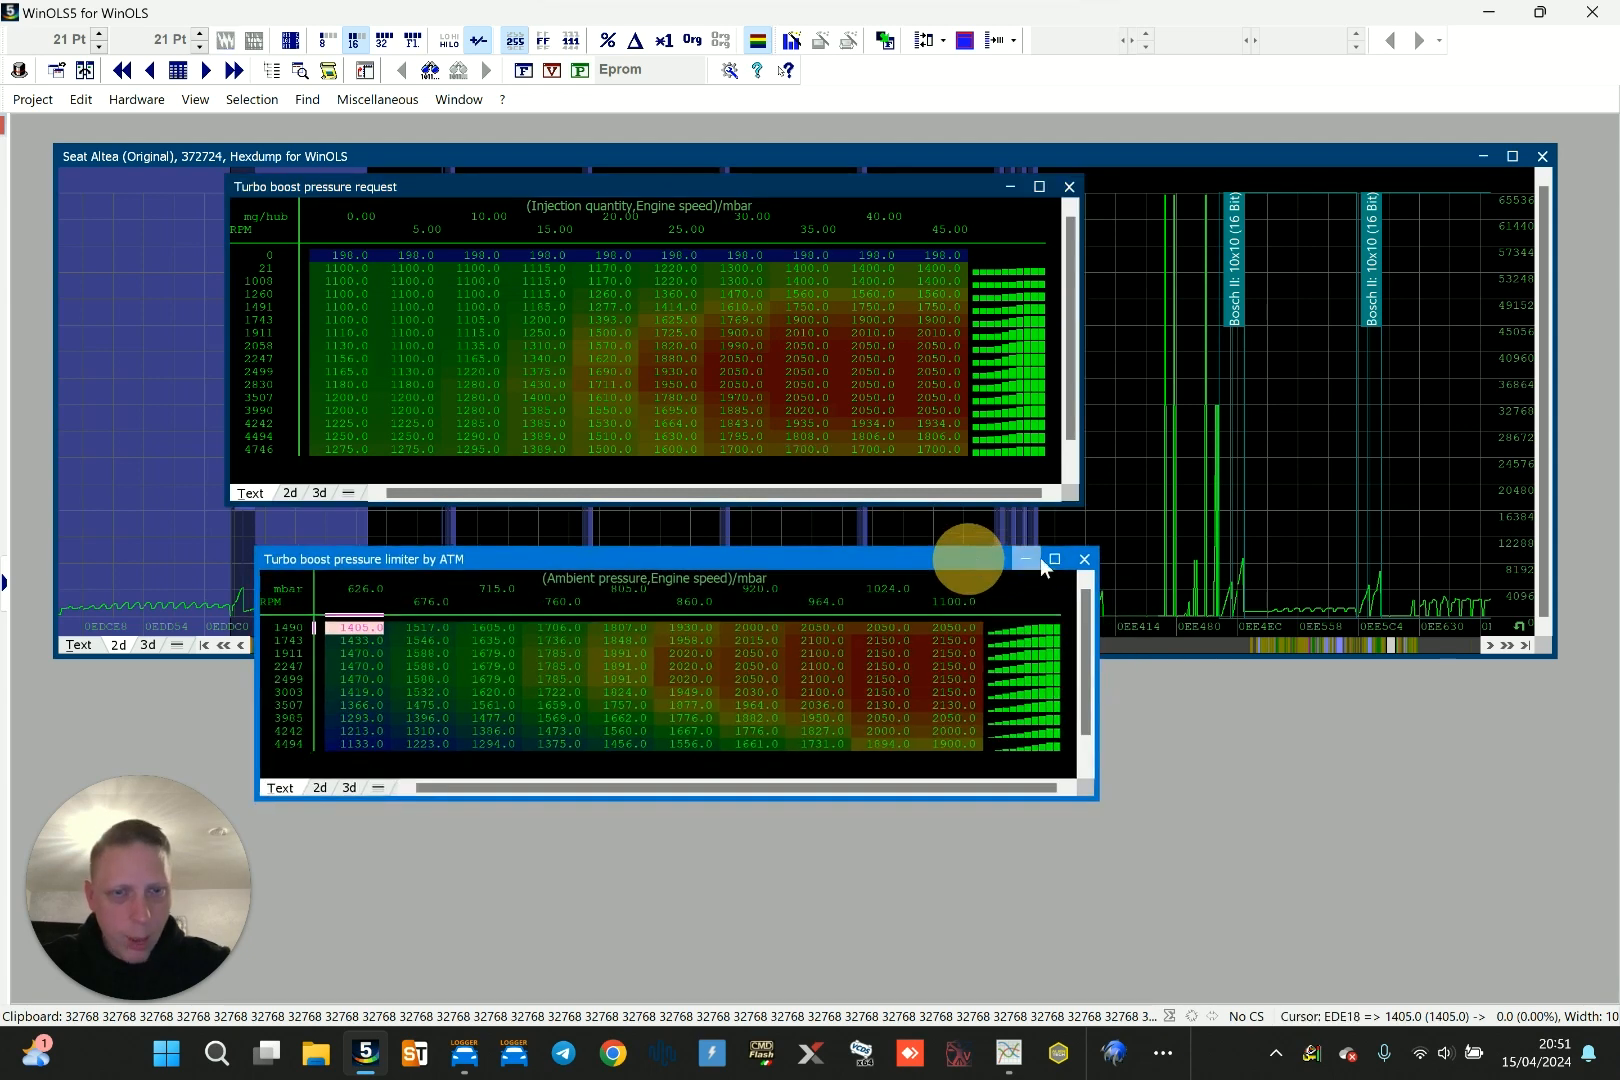
{"action": "left_click", "coordinate": [1079, 555]}
{"action": "left_click", "coordinate": [1068, 184]}
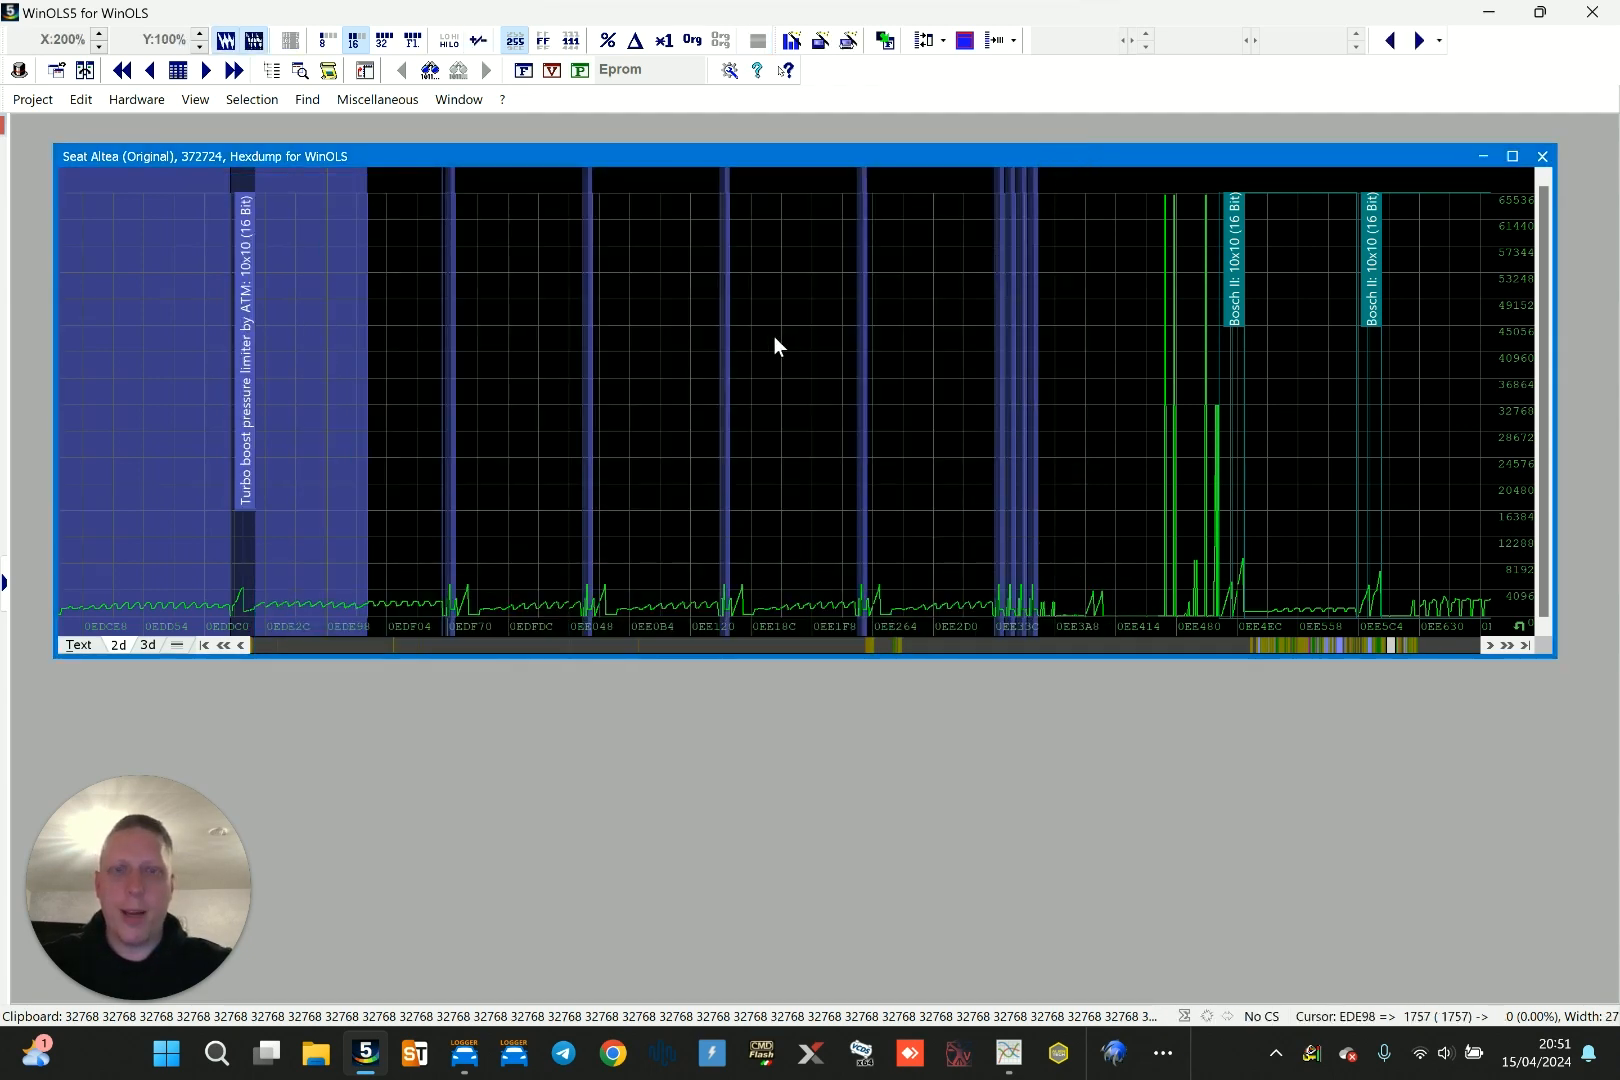
Open the 2x2 Turbo boost pressure request map further along the hexdump, check its values, and close it
{"action": "scroll", "coordinate": [774, 335], "scroll_direction": "down", "scroll_amount": 1}
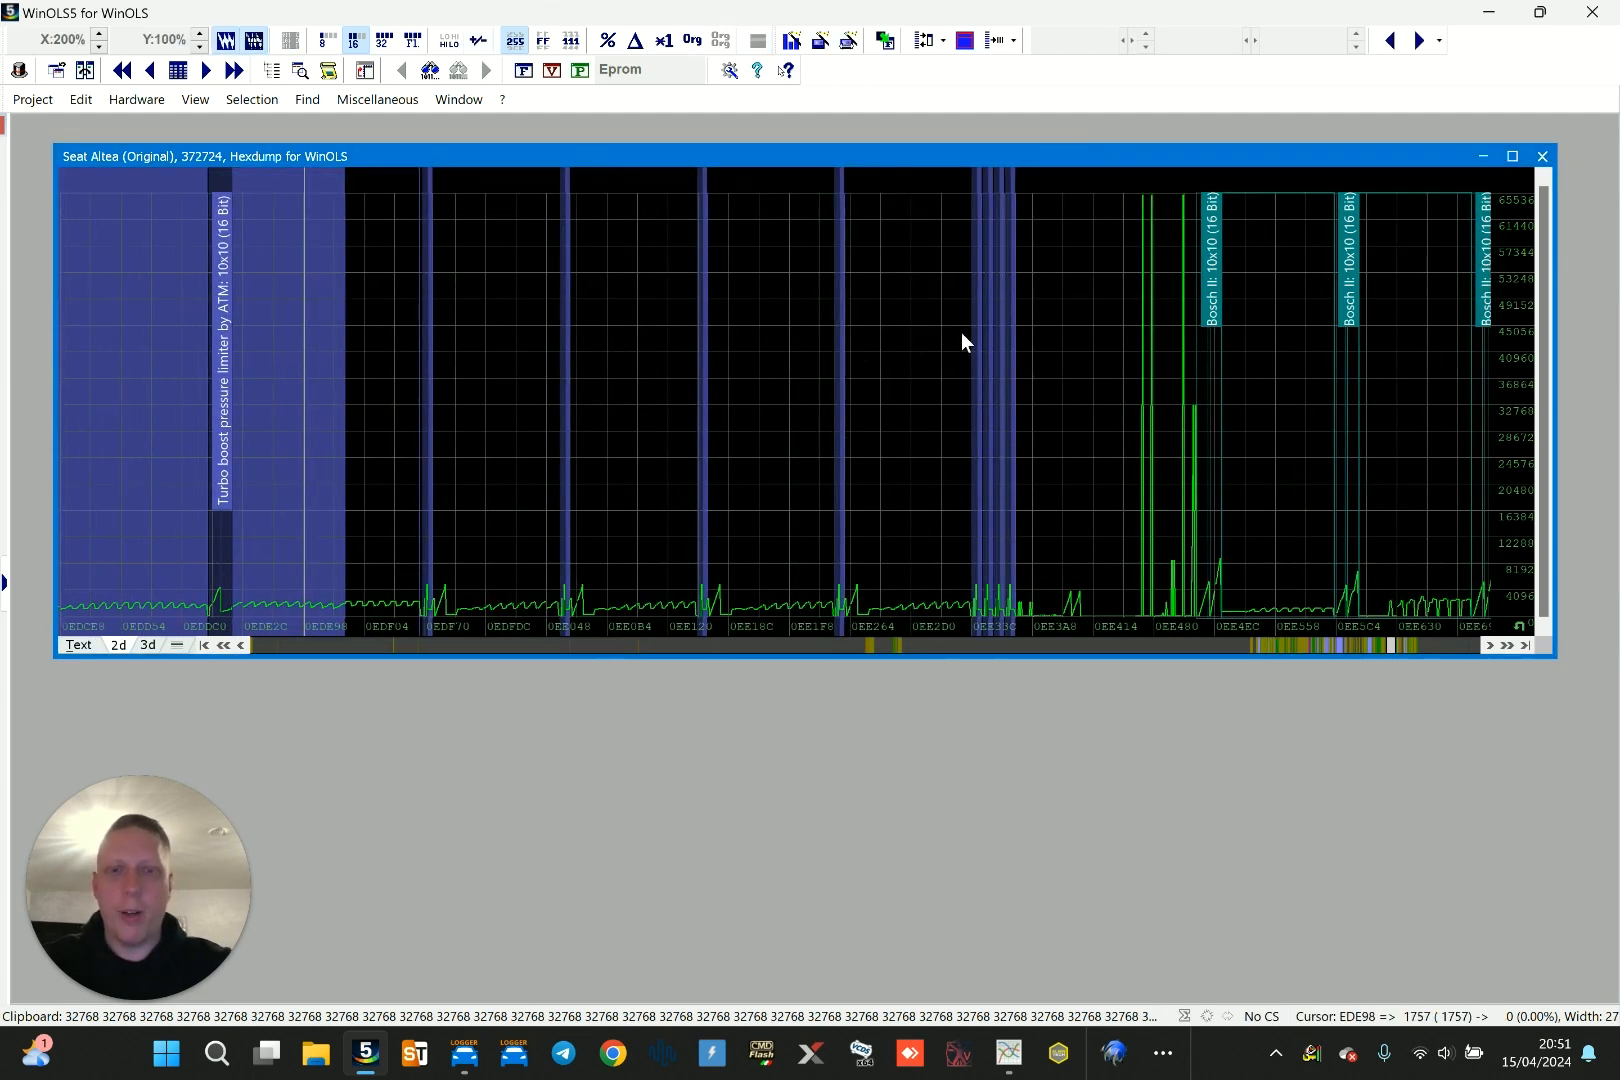
{"action": "left_click", "coordinate": [1030, 298]}
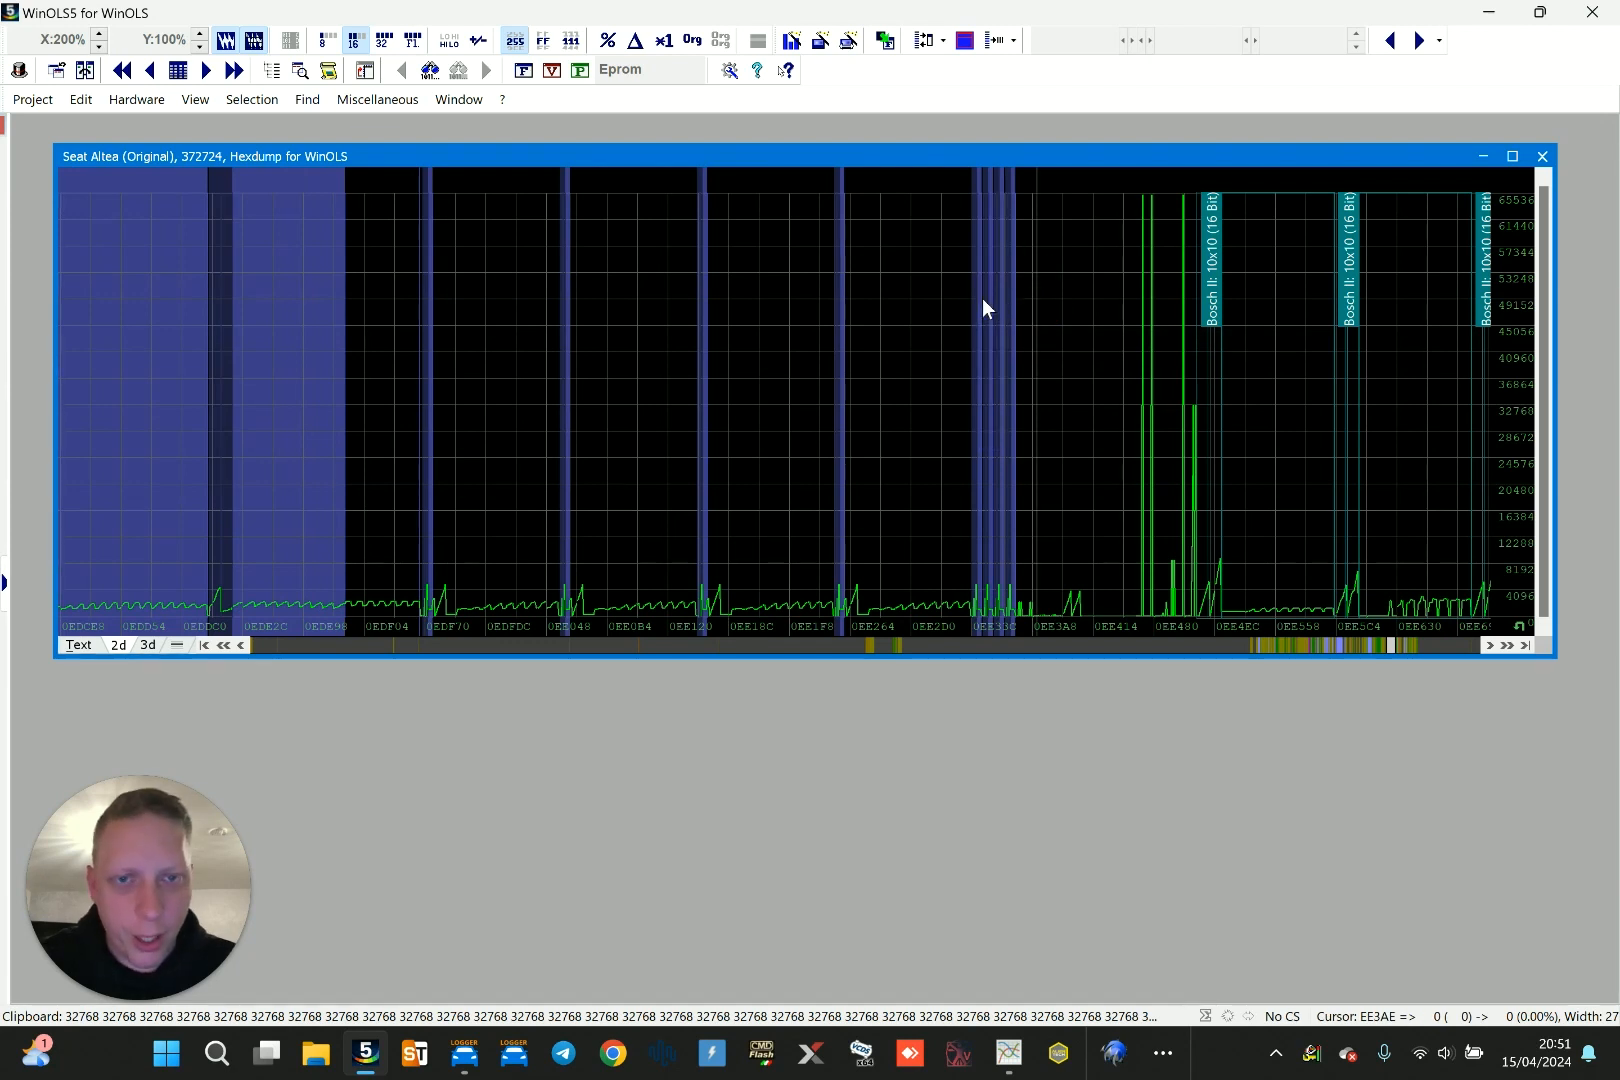
{"action": "double_click", "coordinate": [980, 297]}
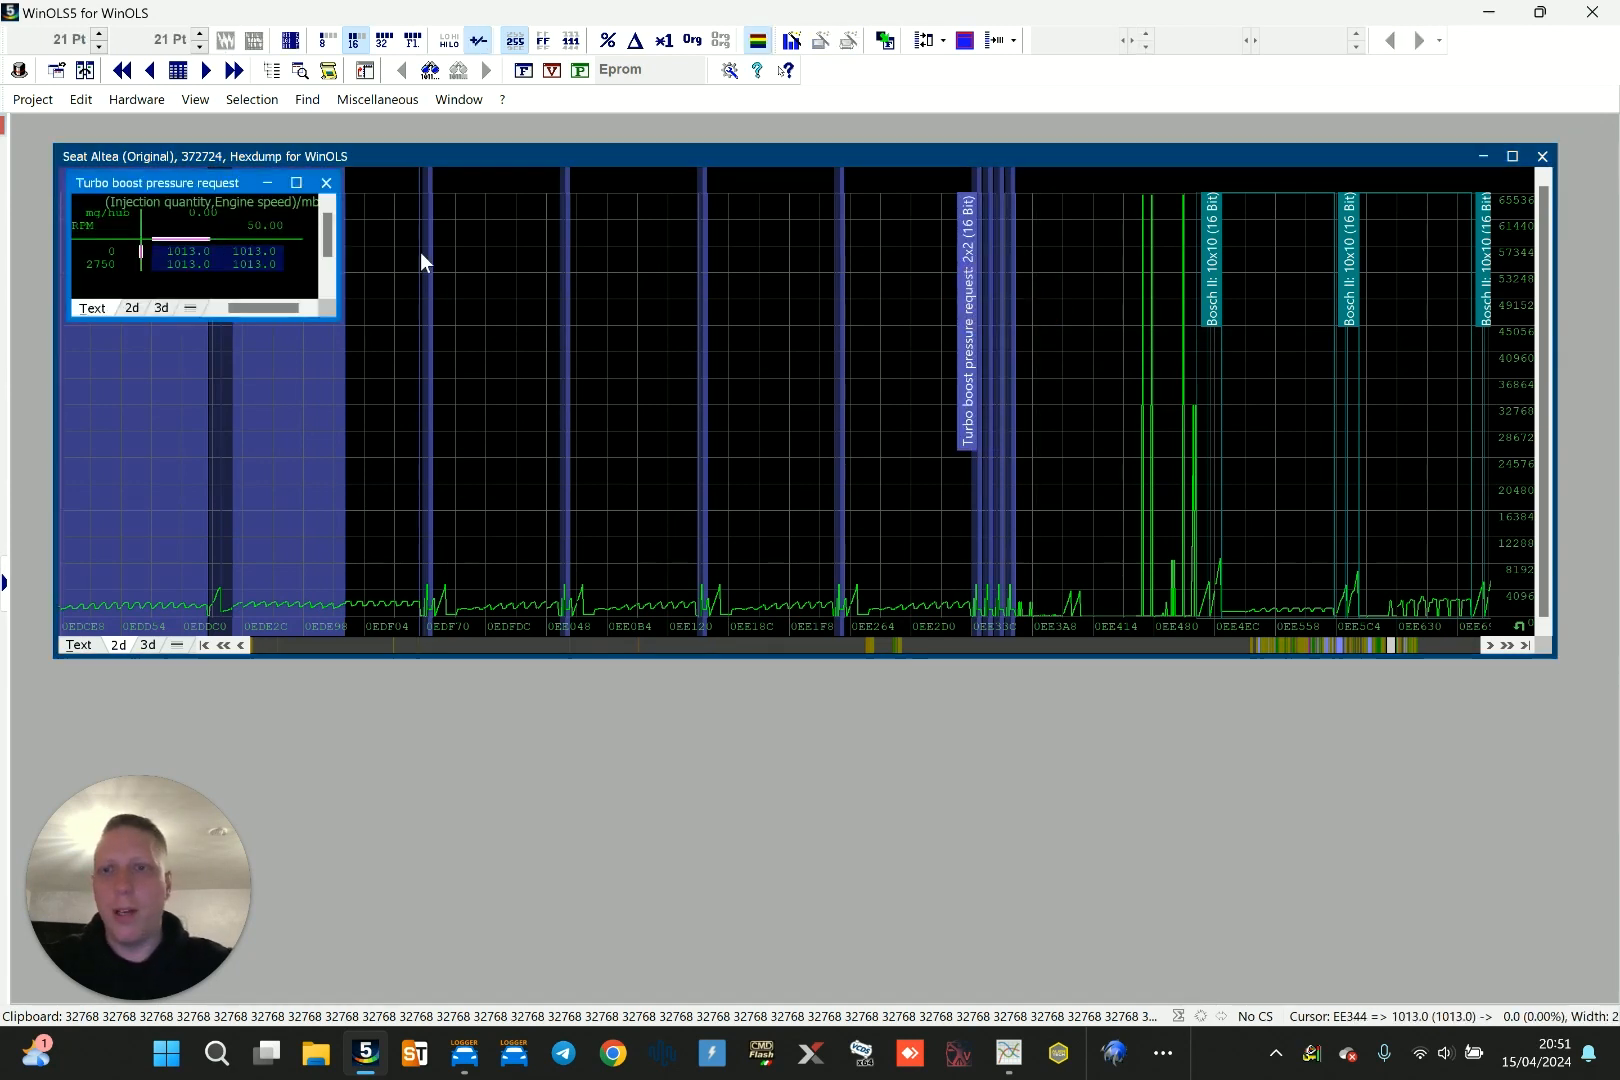
{"action": "left_click", "coordinate": [326, 182]}
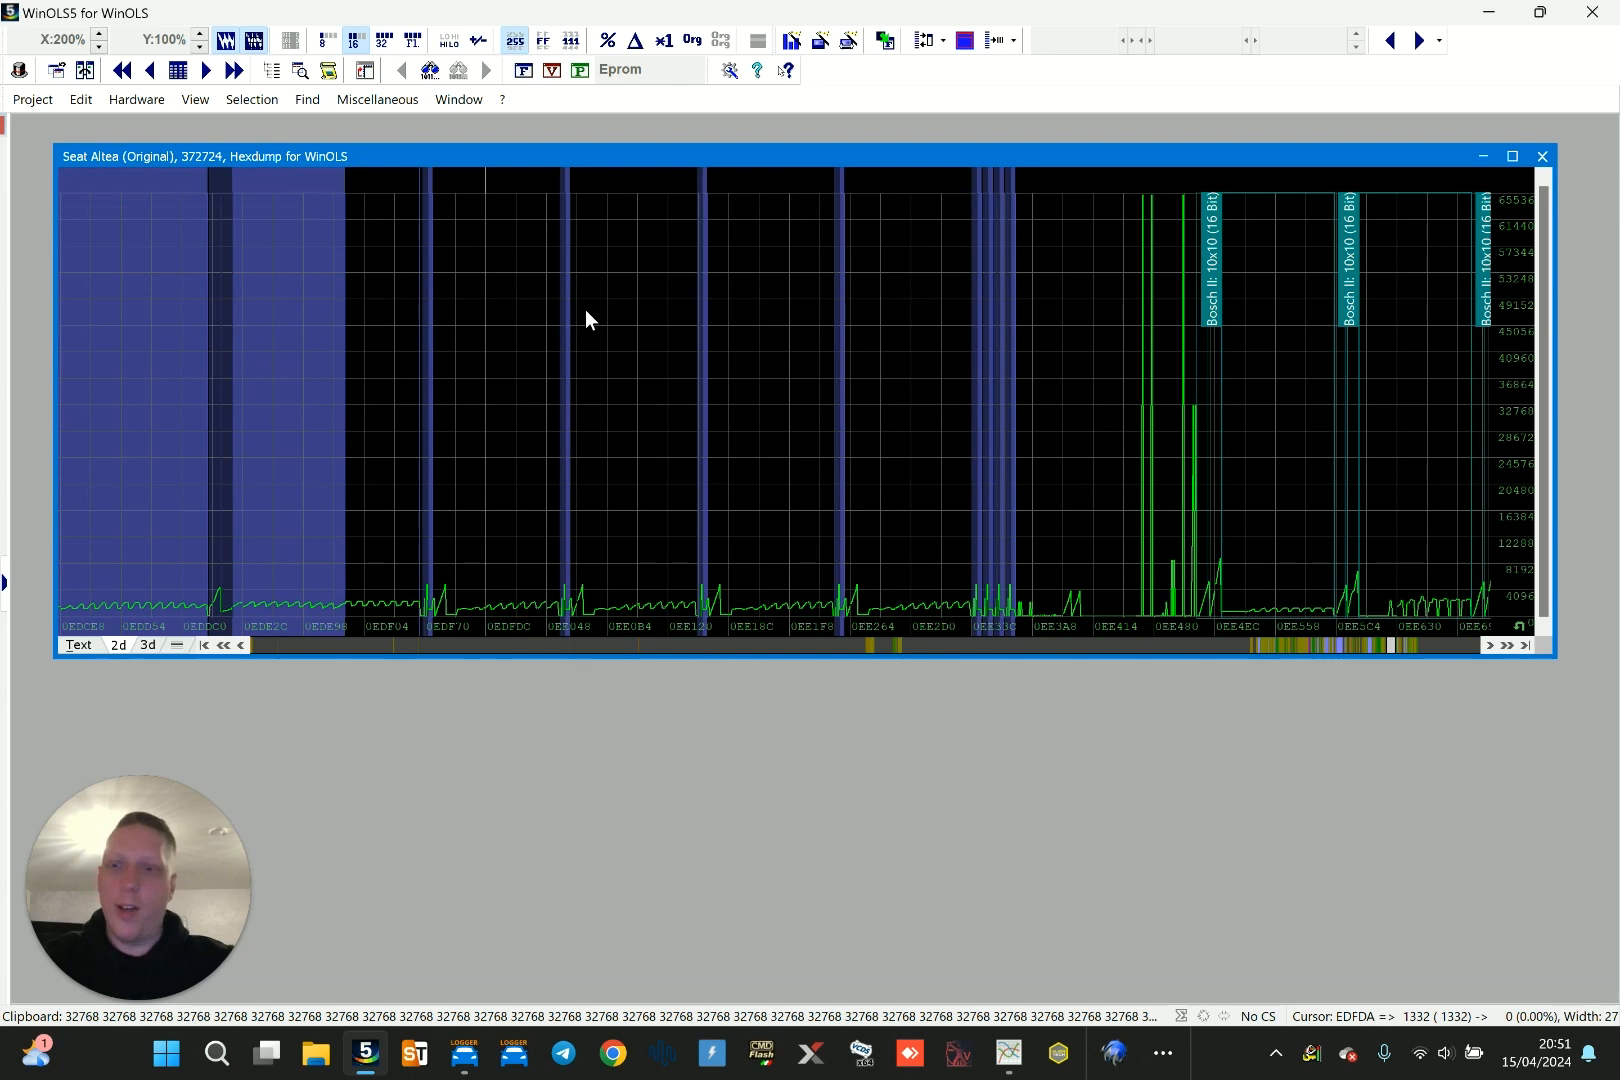
Find the 10x16 Variable geometry or Wastegate duty cycle control map further along the hexdump and select it
{"action": "scroll", "coordinate": [585, 309], "scroll_direction": "down", "scroll_amount": 3}
{"action": "key", "text": "Page_Down"}
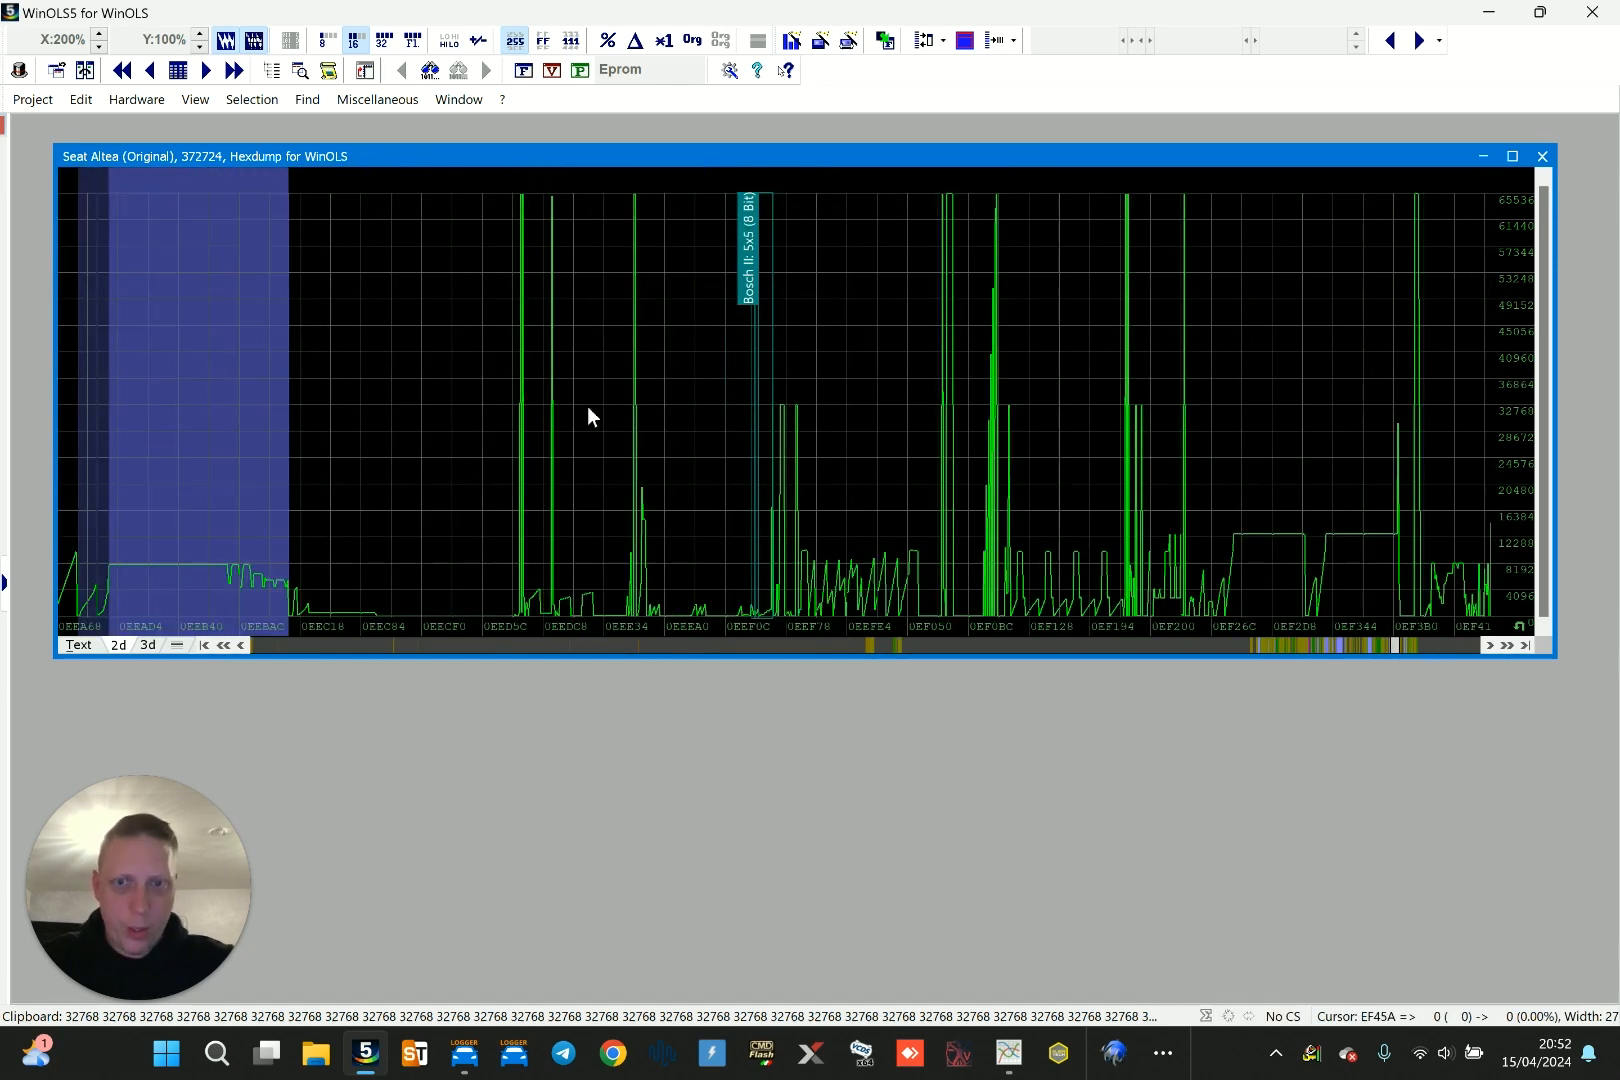
{"action": "scroll", "coordinate": [599, 419], "scroll_direction": "up", "scroll_amount": 3}
{"action": "scroll", "coordinate": [285, 380], "scroll_direction": "down", "scroll_amount": 1}
{"action": "left_click", "coordinate": [244, 358]}
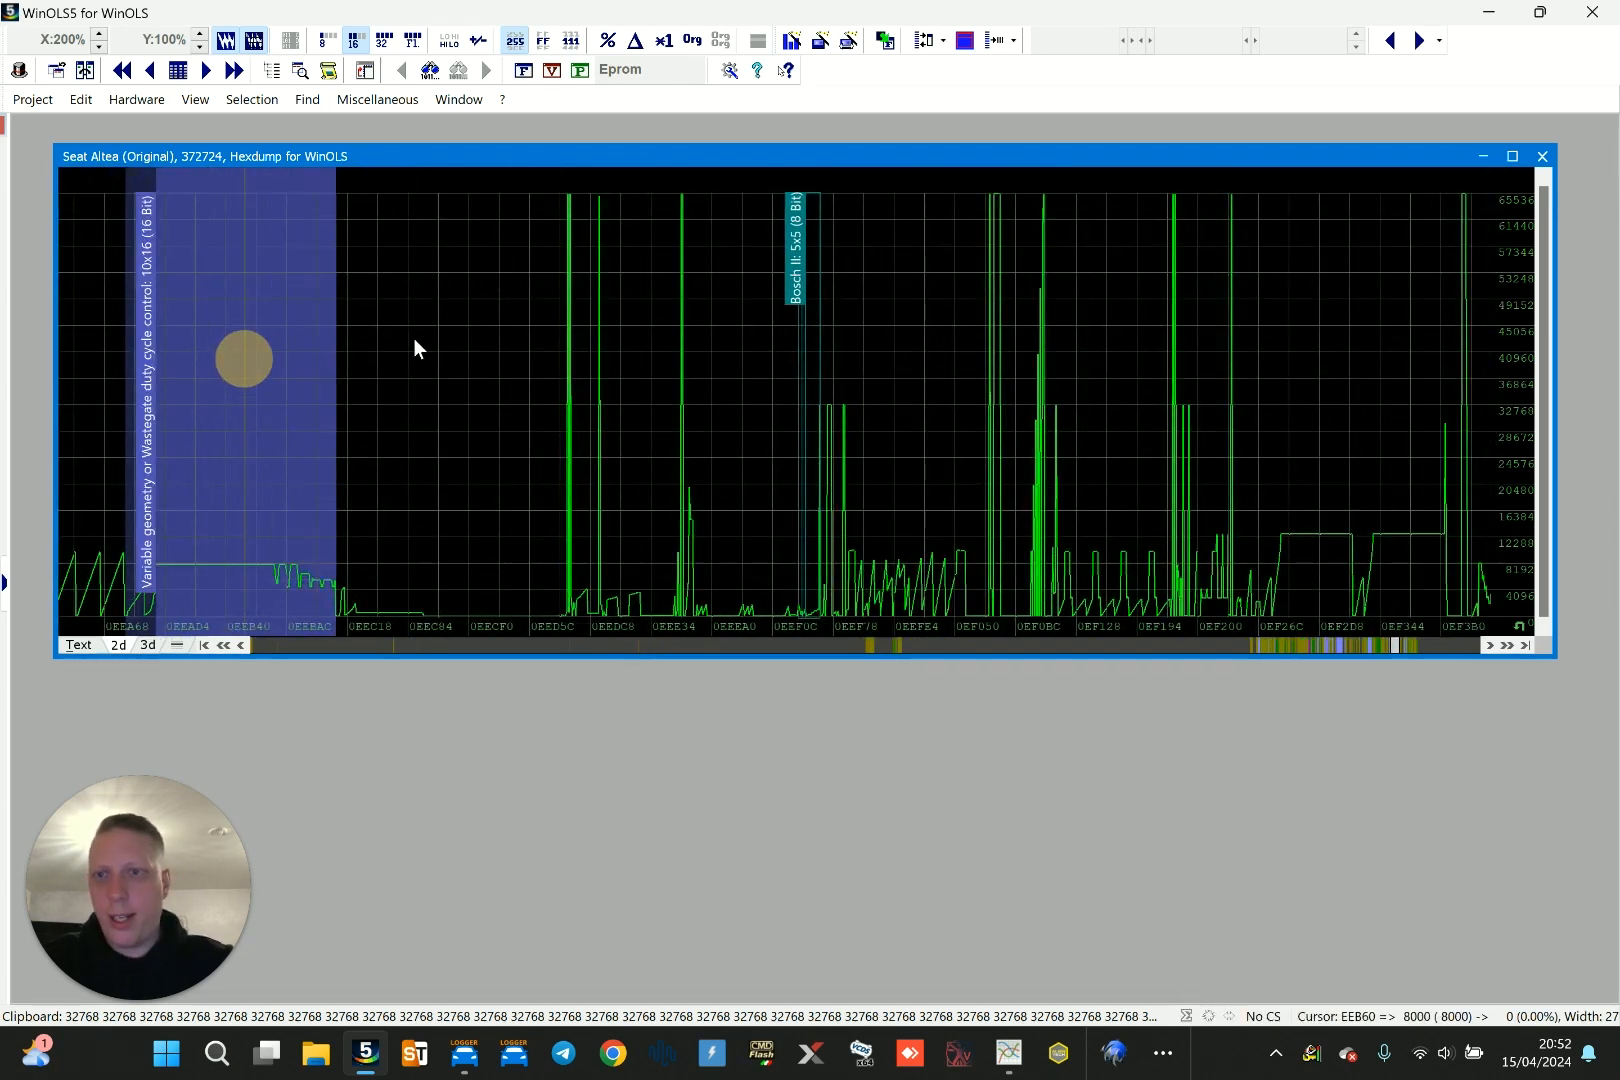
Open the selected Variable geometry or Wastegate duty cycle control map, check its values, and close it
{"action": "double_click", "coordinate": [206, 337]}
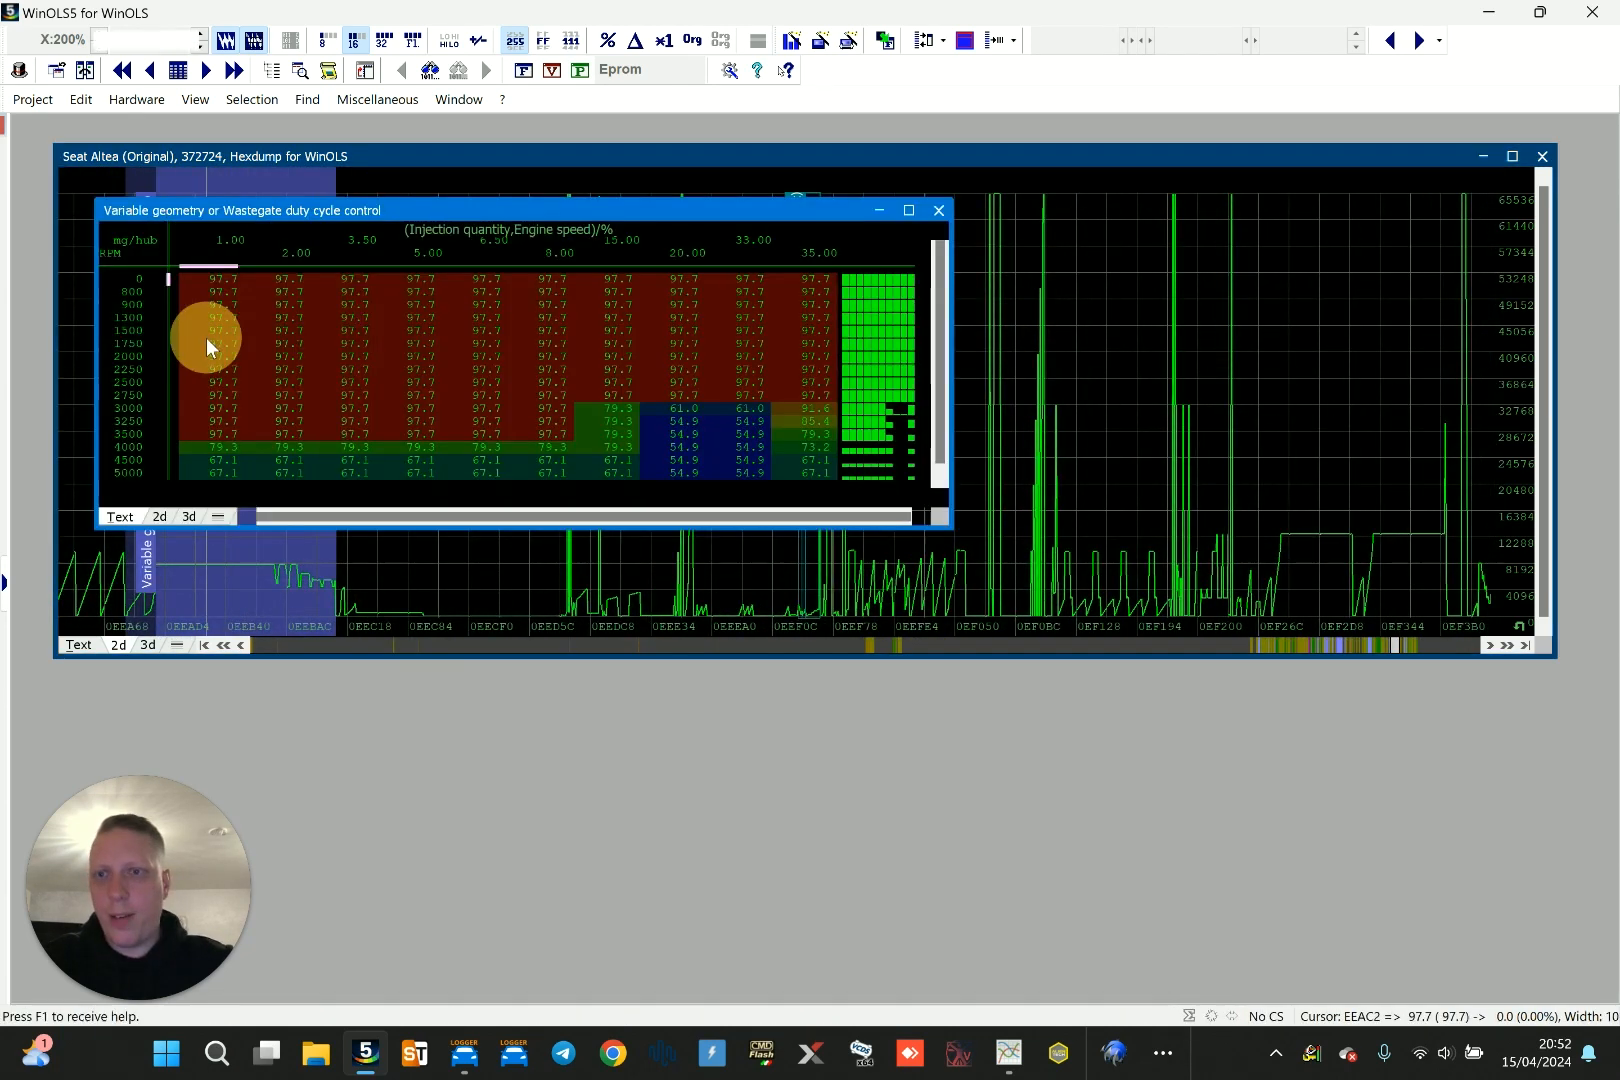
{"action": "left_click", "coordinate": [938, 210]}
{"action": "left_click", "coordinate": [700, 305]}
Open the 2x1 Exhaust gas temperature sensor linearisation EGT map, check its voltage axis and both temperature values, and close it
{"action": "key", "text": "Page_Down"}
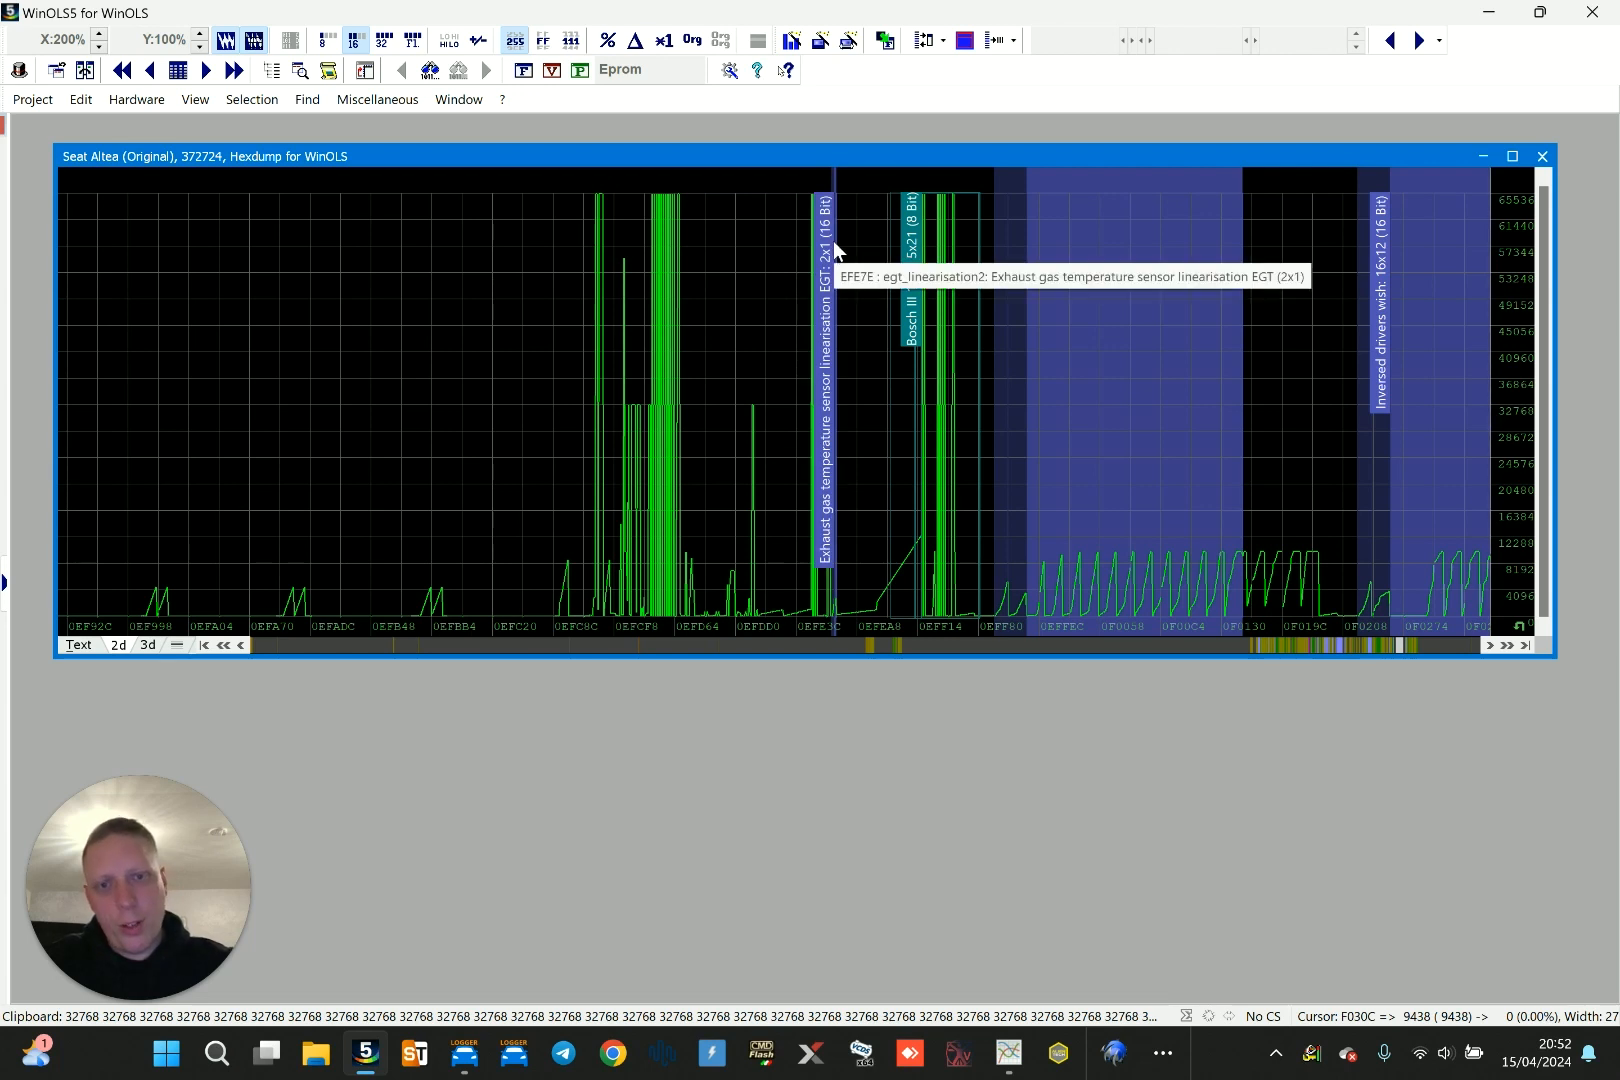
{"action": "left_click", "coordinate": [862, 289]}
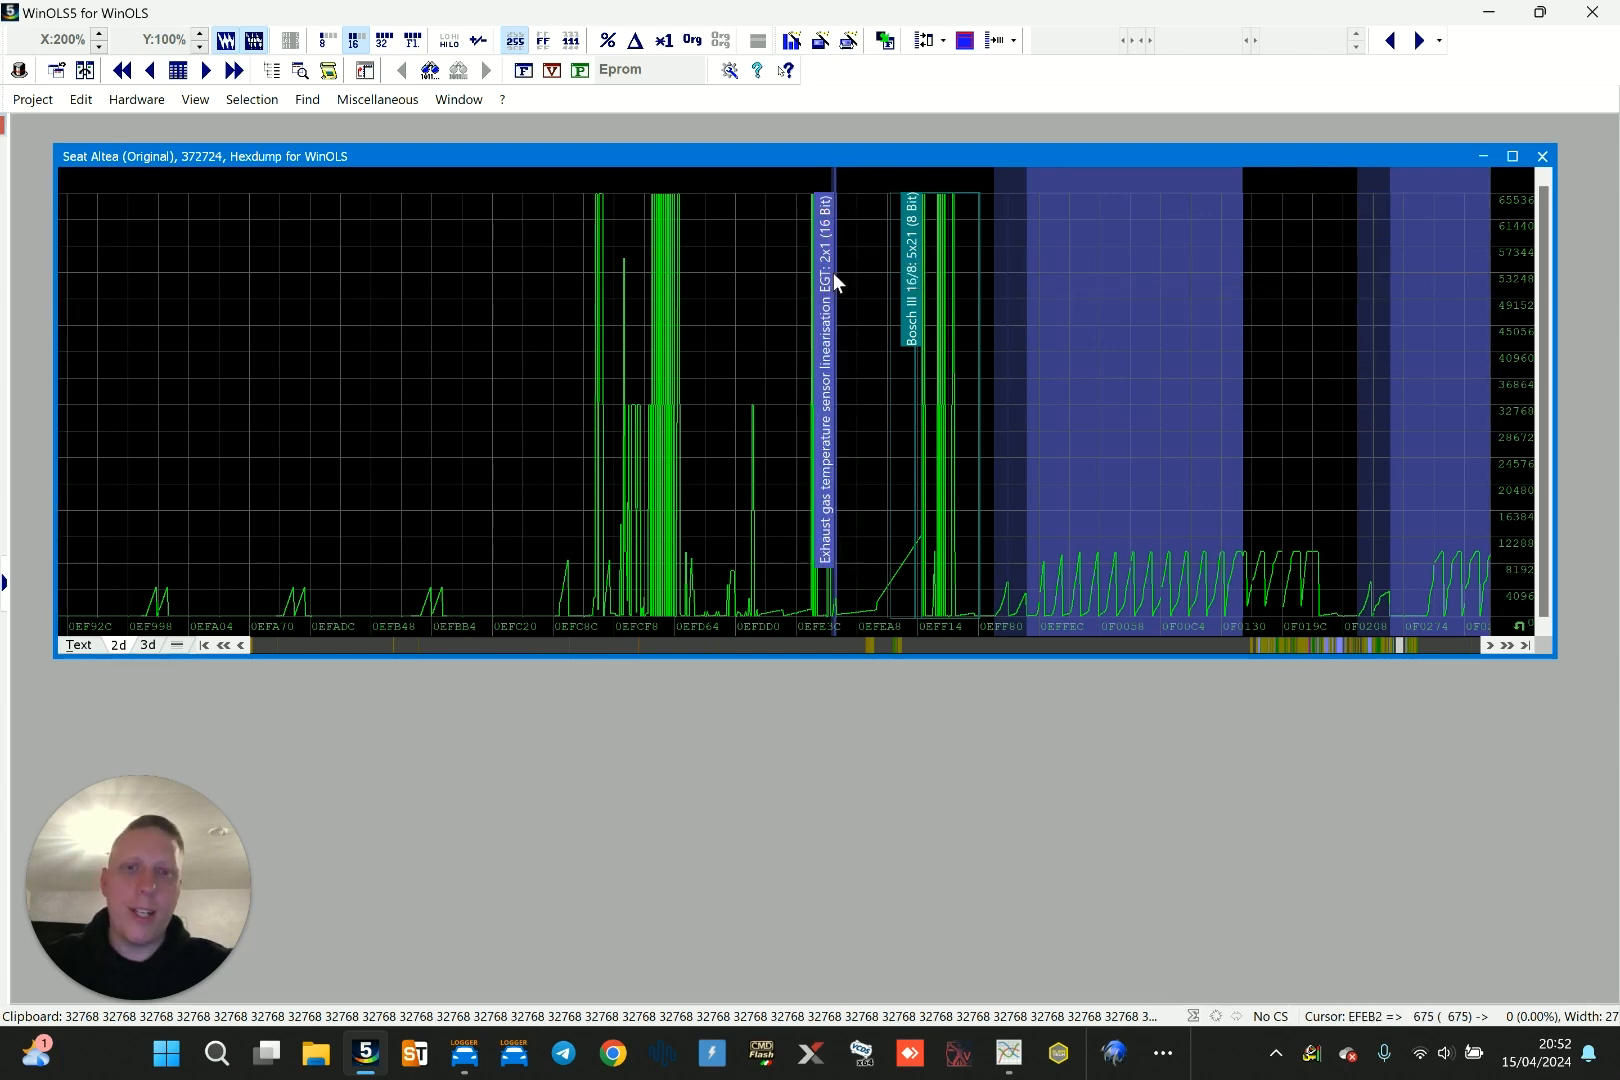
{"action": "double_click", "coordinate": [833, 272]}
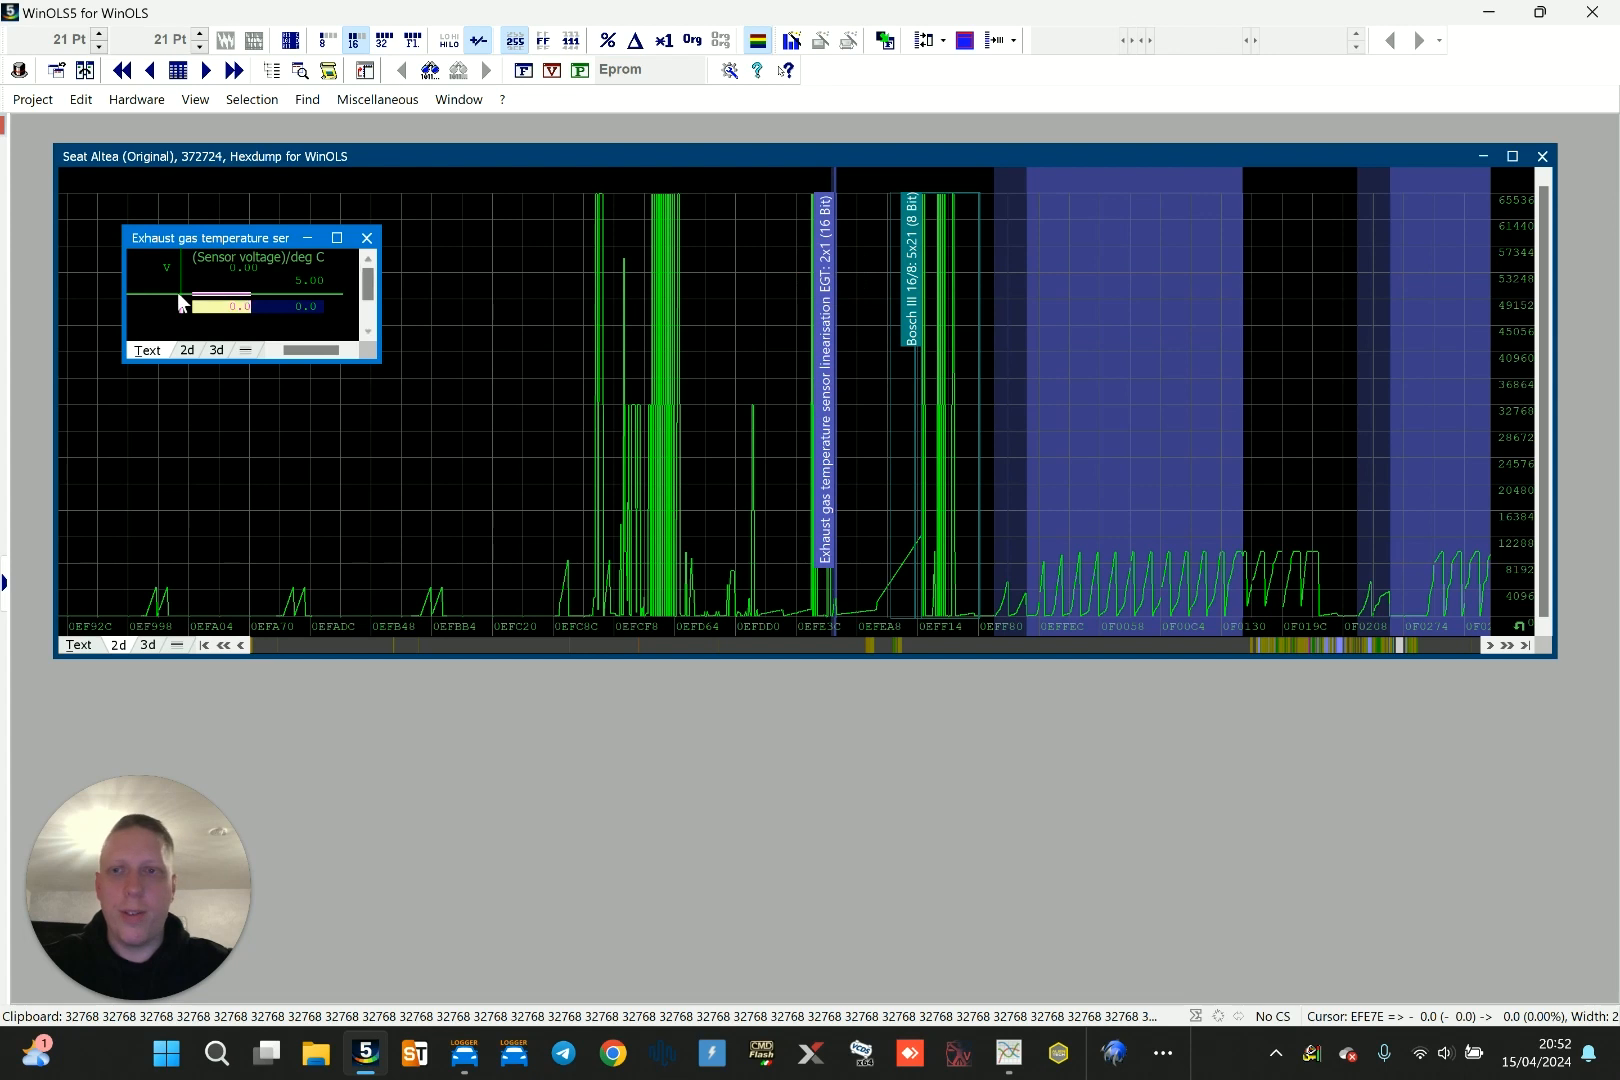
{"action": "left_click_drag", "start_coordinate": [252, 242], "coordinate": [303, 244]}
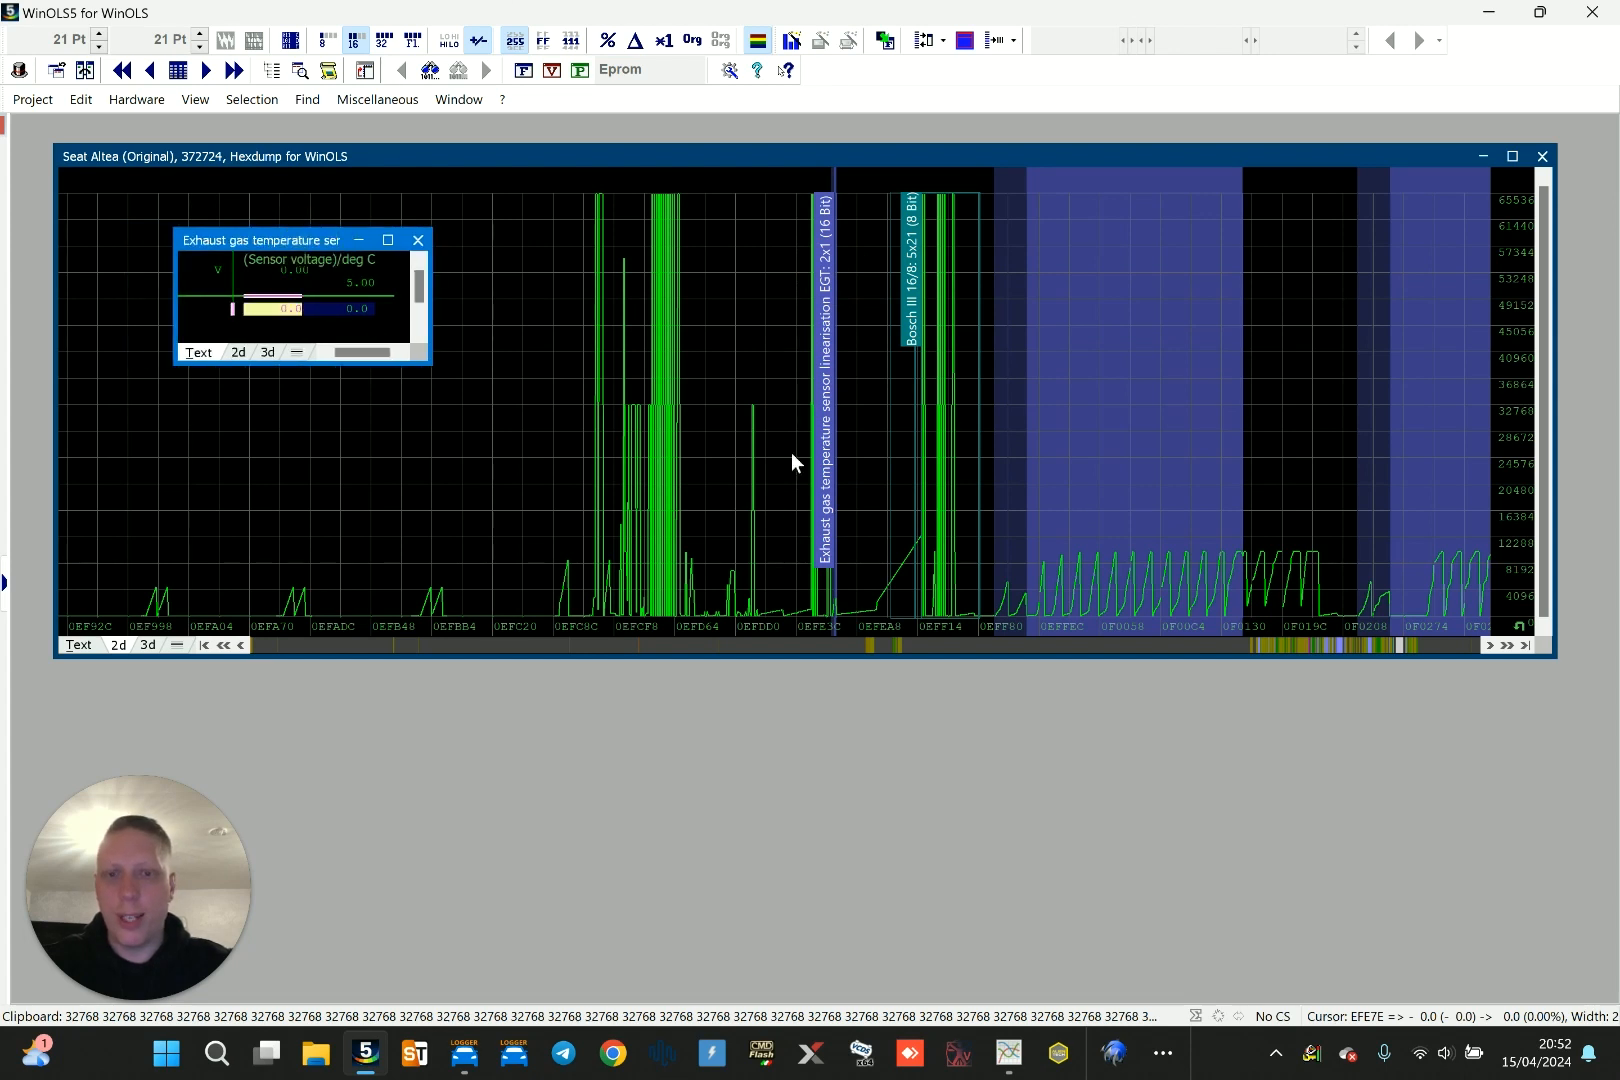
{"action": "left_click", "coordinate": [278, 308]}
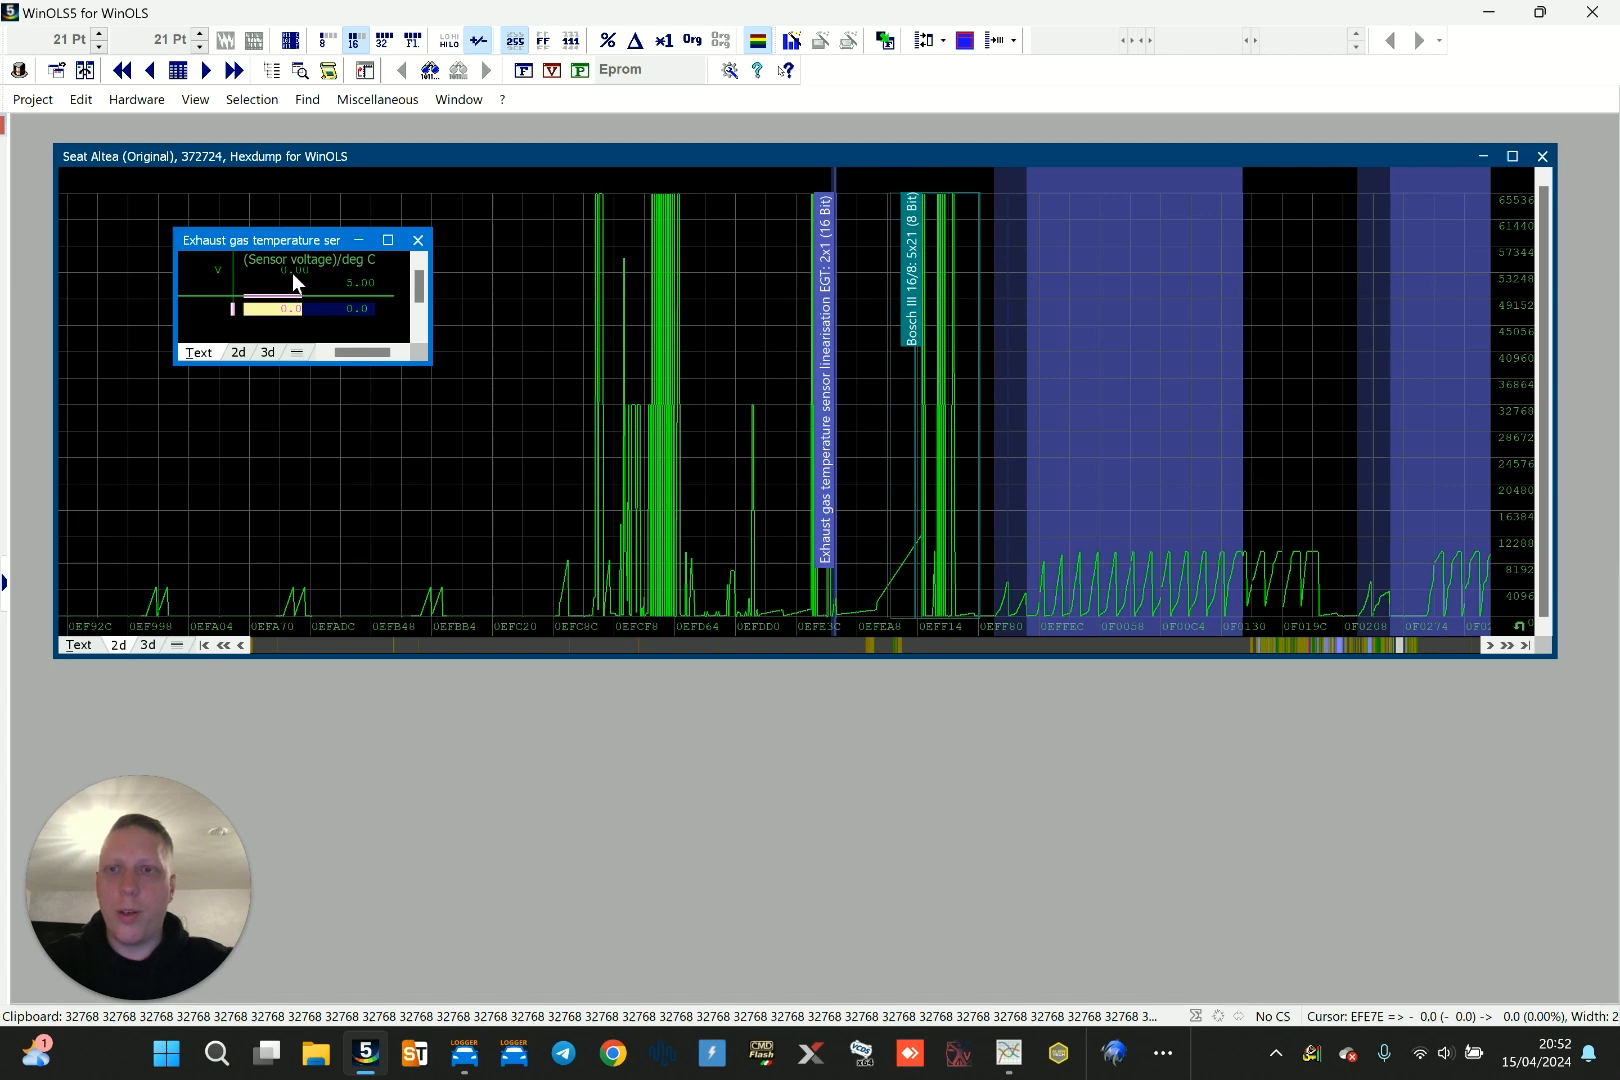
{"action": "left_click", "coordinate": [306, 273]}
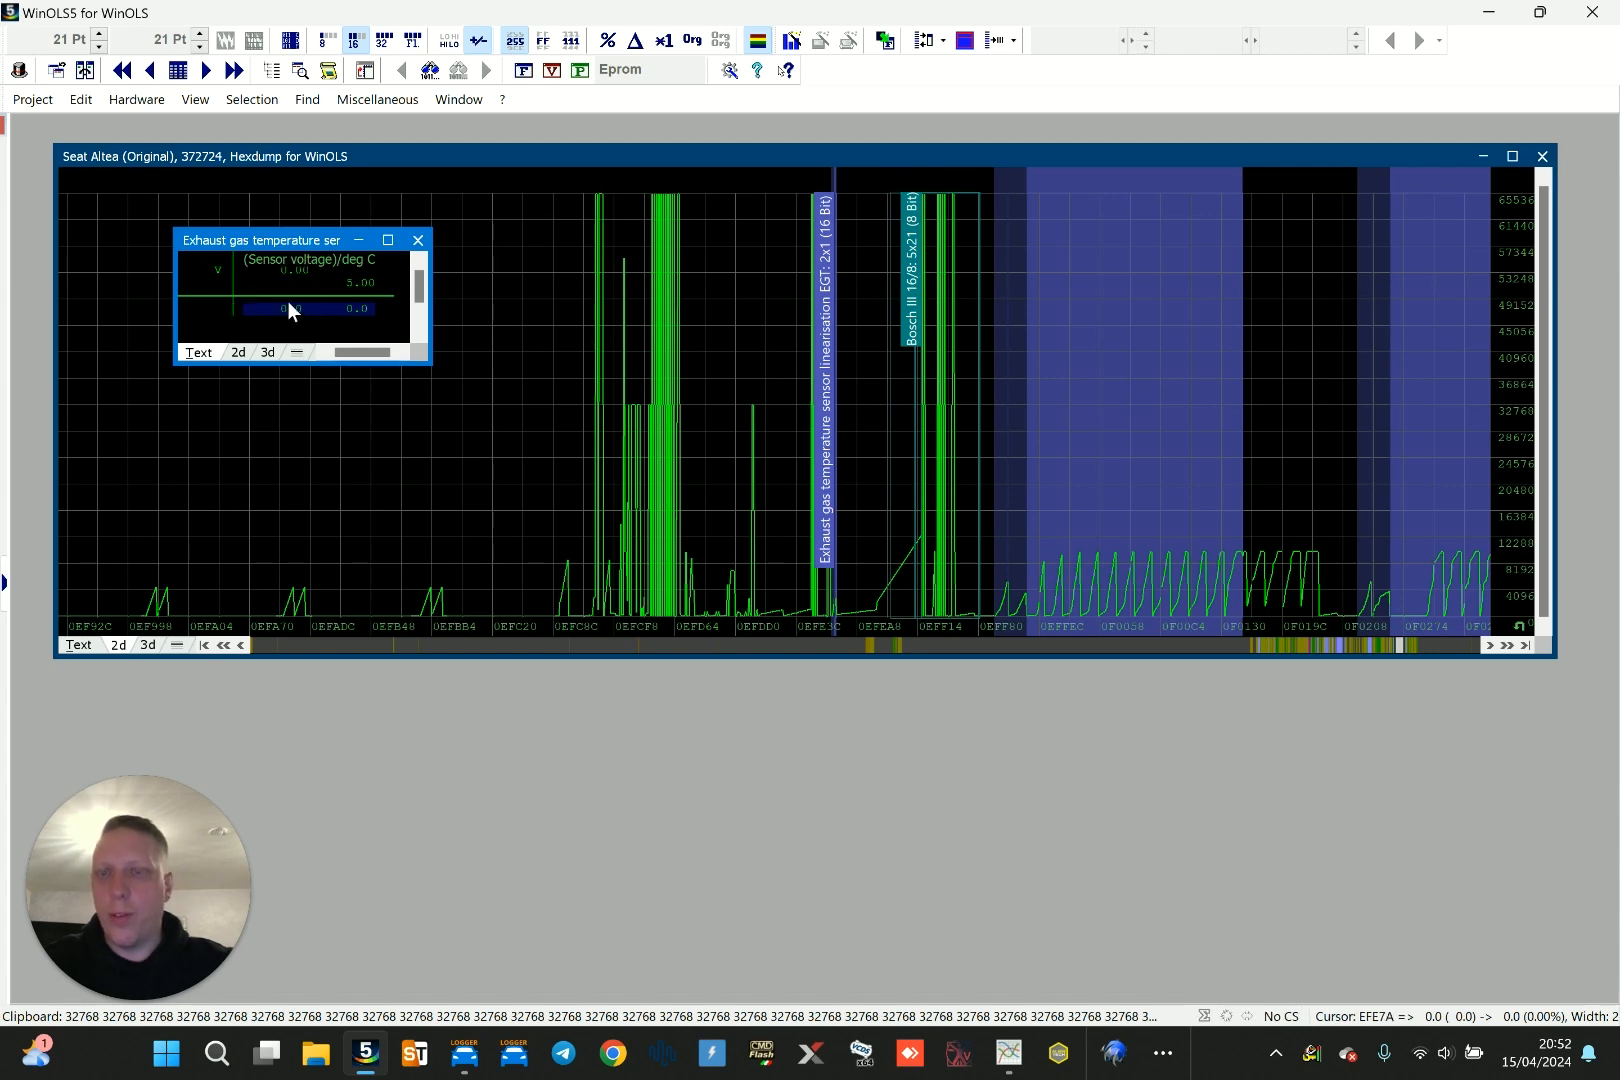
{"action": "left_click_drag", "start_coordinate": [289, 304], "coordinate": [255, 311]}
{"action": "left_click", "coordinate": [357, 312]}
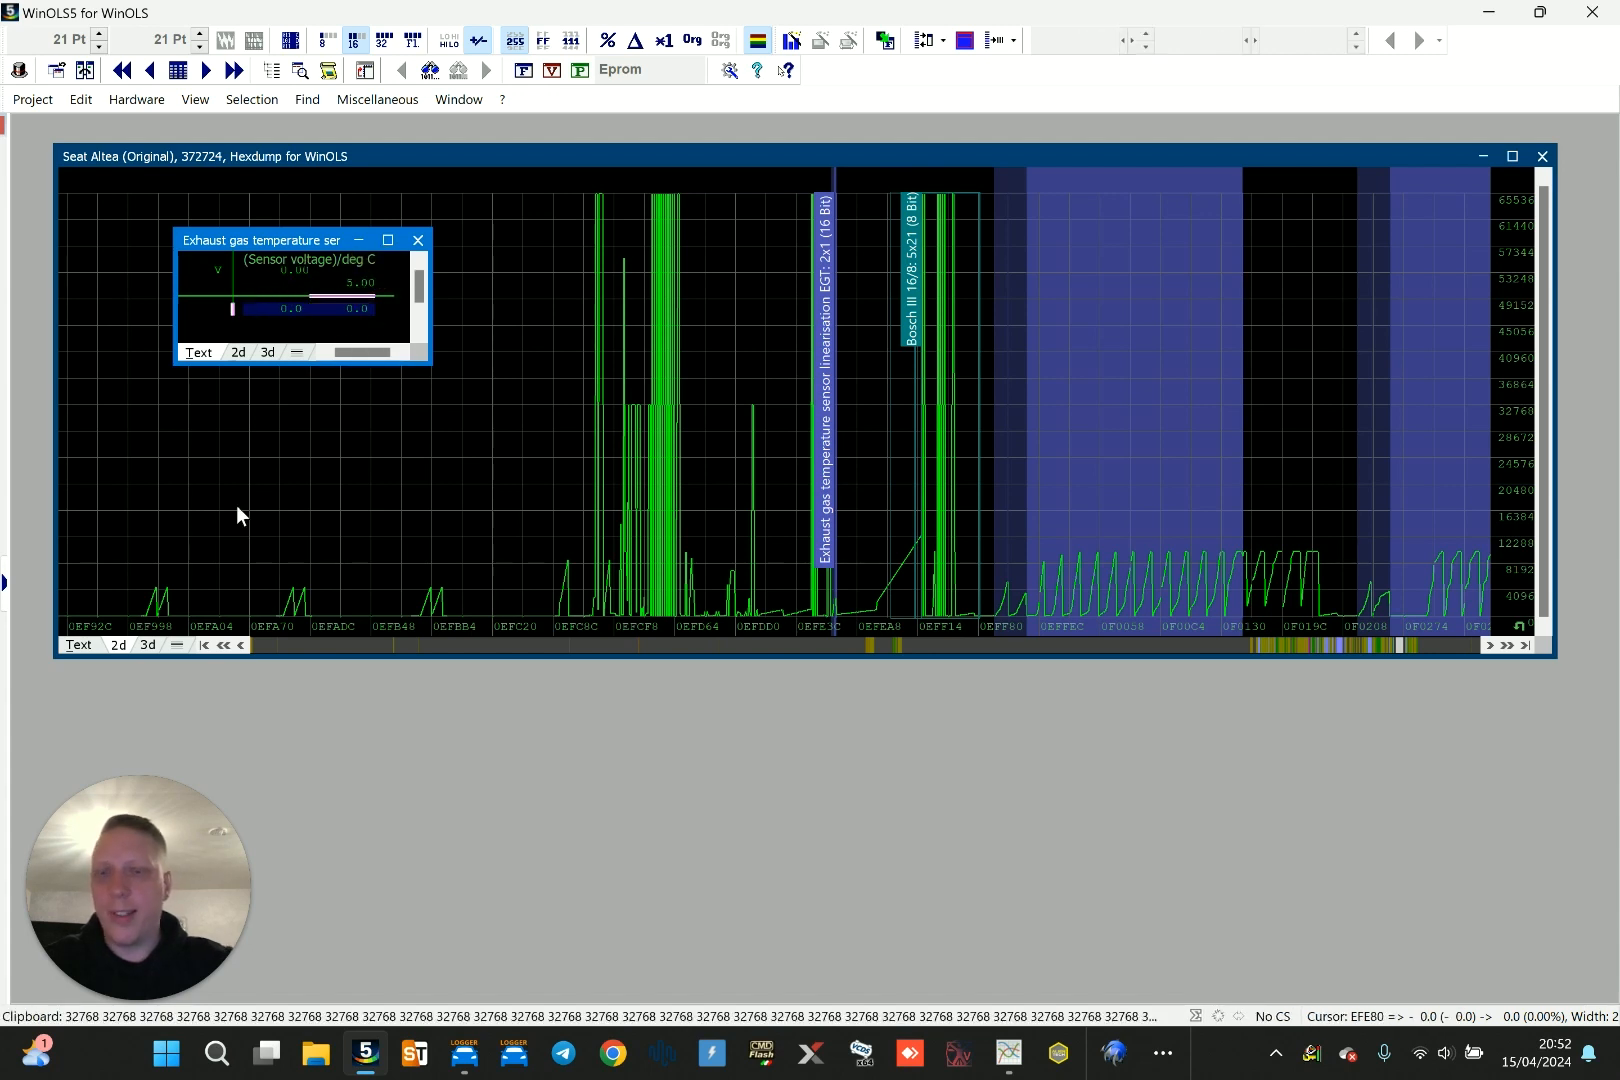
{"action": "left_click", "coordinate": [418, 240]}
Open the first 16x12 Inversed drivers wish map after the exhaust gas temperature map, check its values, and close it
{"action": "left_click", "coordinate": [680, 369]}
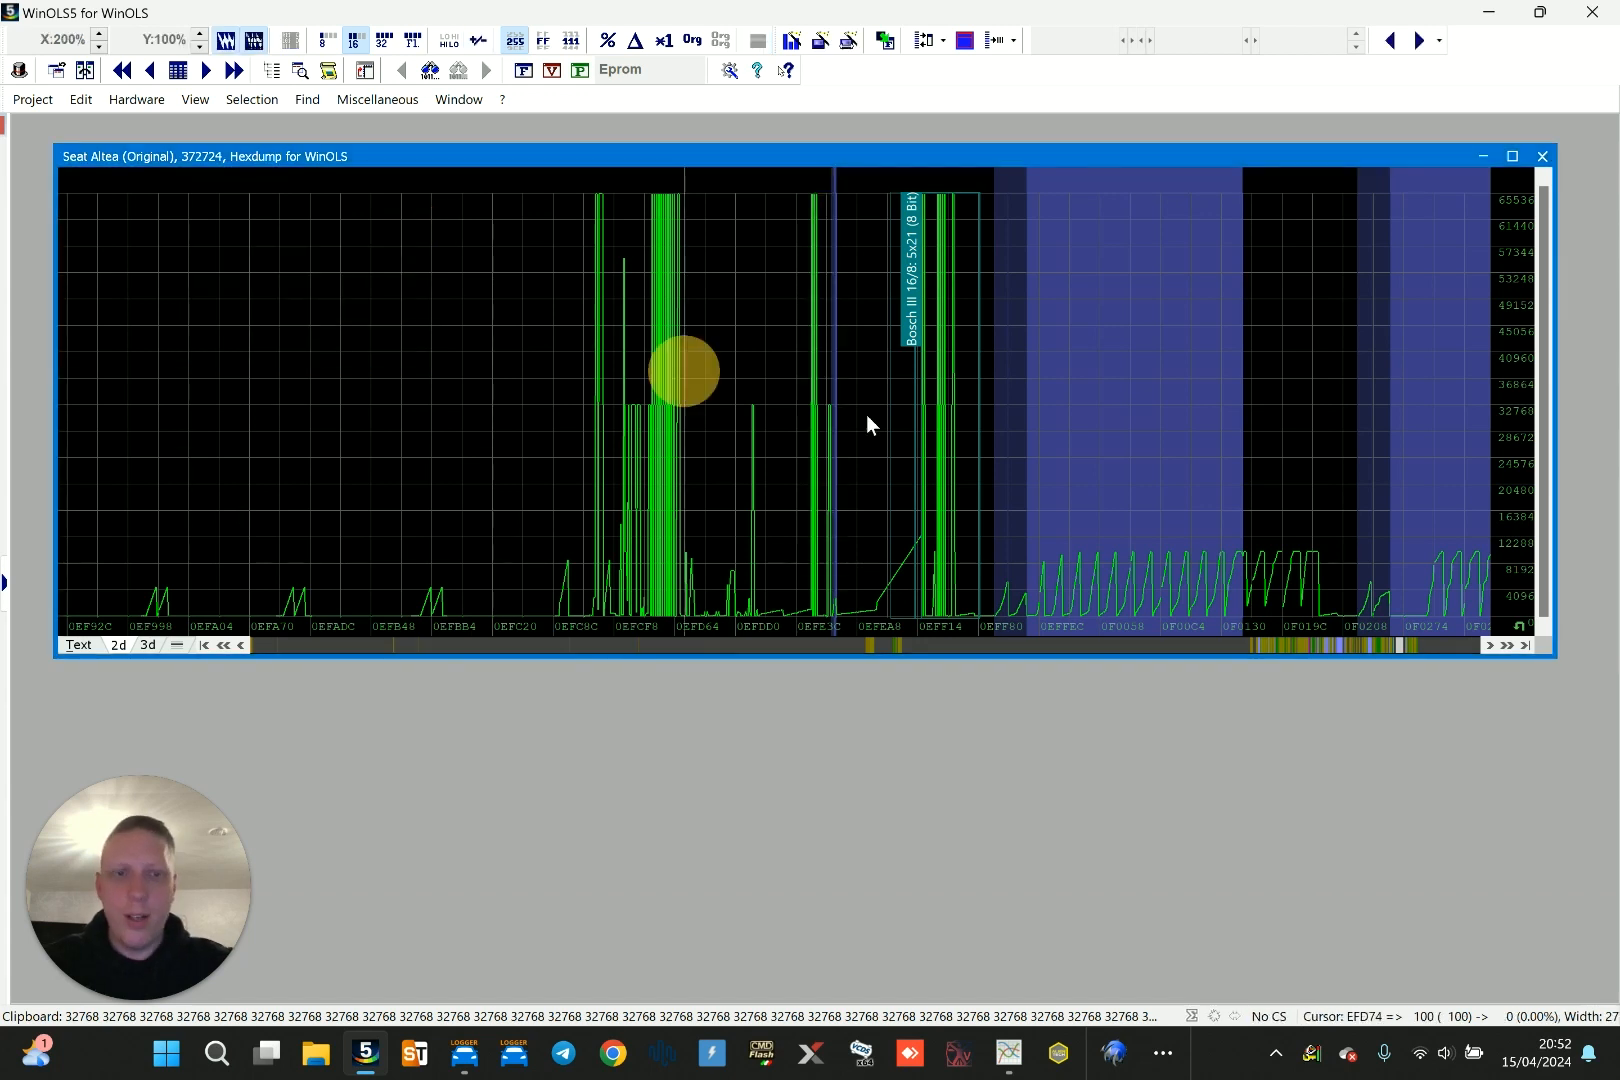
{"action": "scroll", "coordinate": [876, 413], "scroll_direction": "down", "scroll_amount": 2}
{"action": "scroll", "coordinate": [880, 414], "scroll_direction": "down", "scroll_amount": 2}
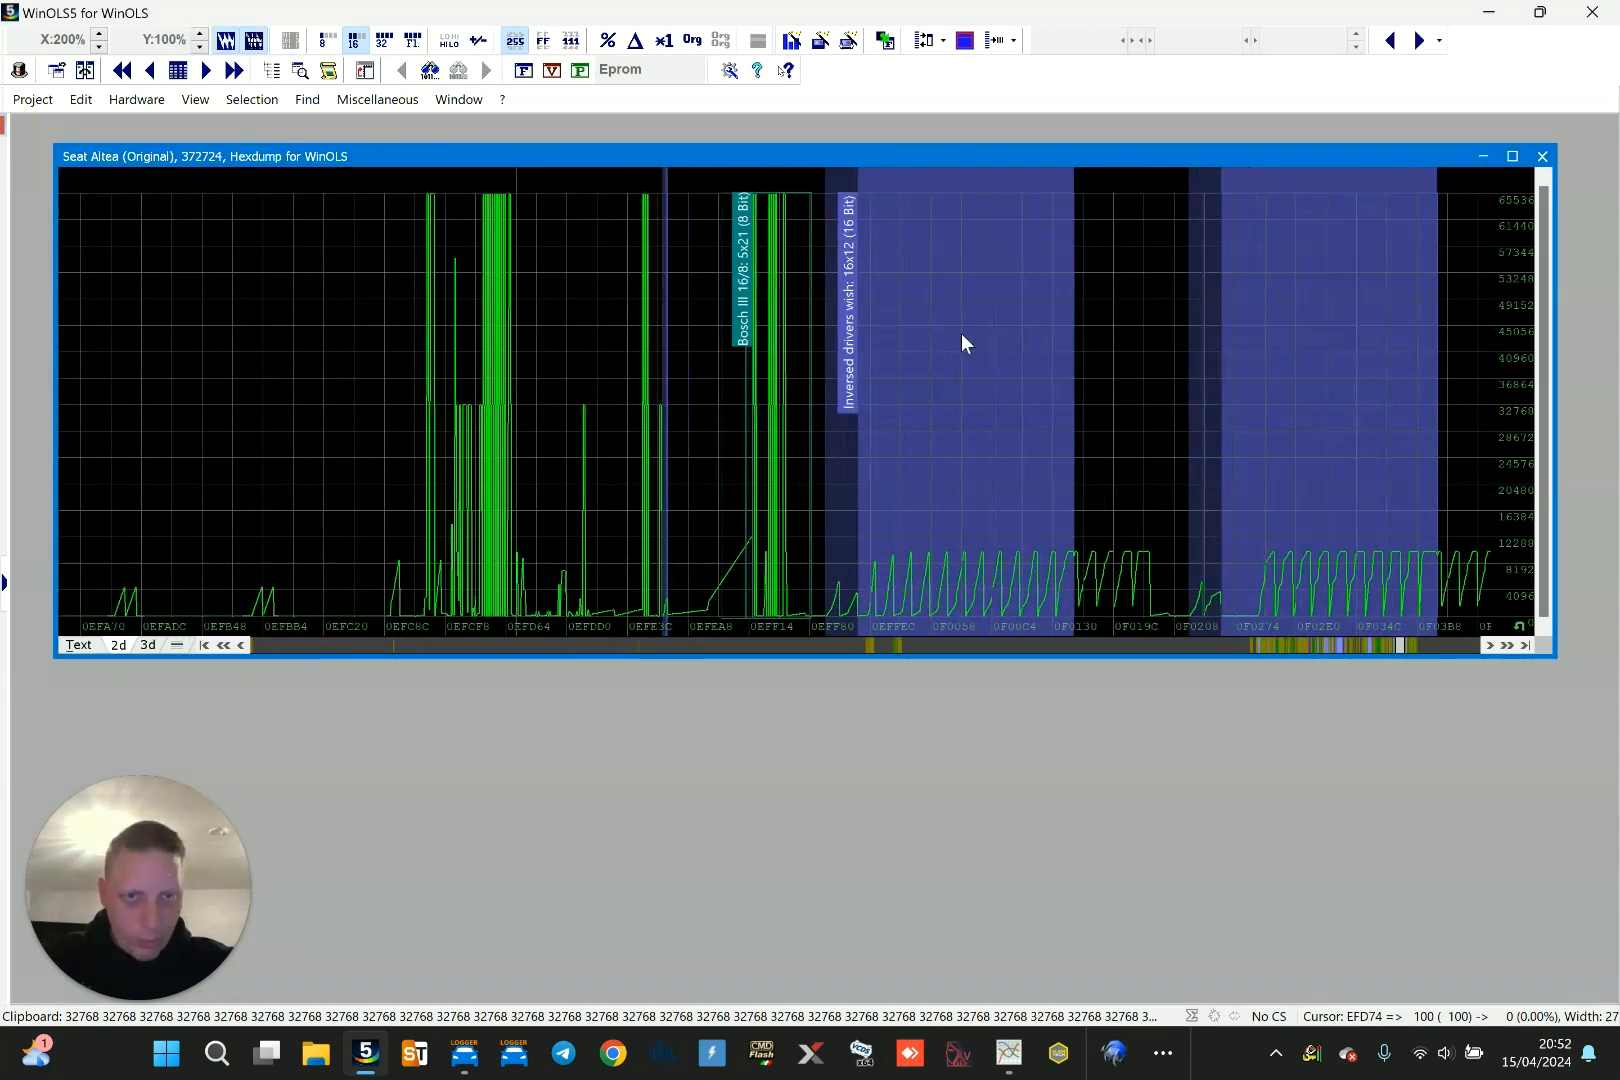
{"action": "double_click", "coordinate": [961, 333]}
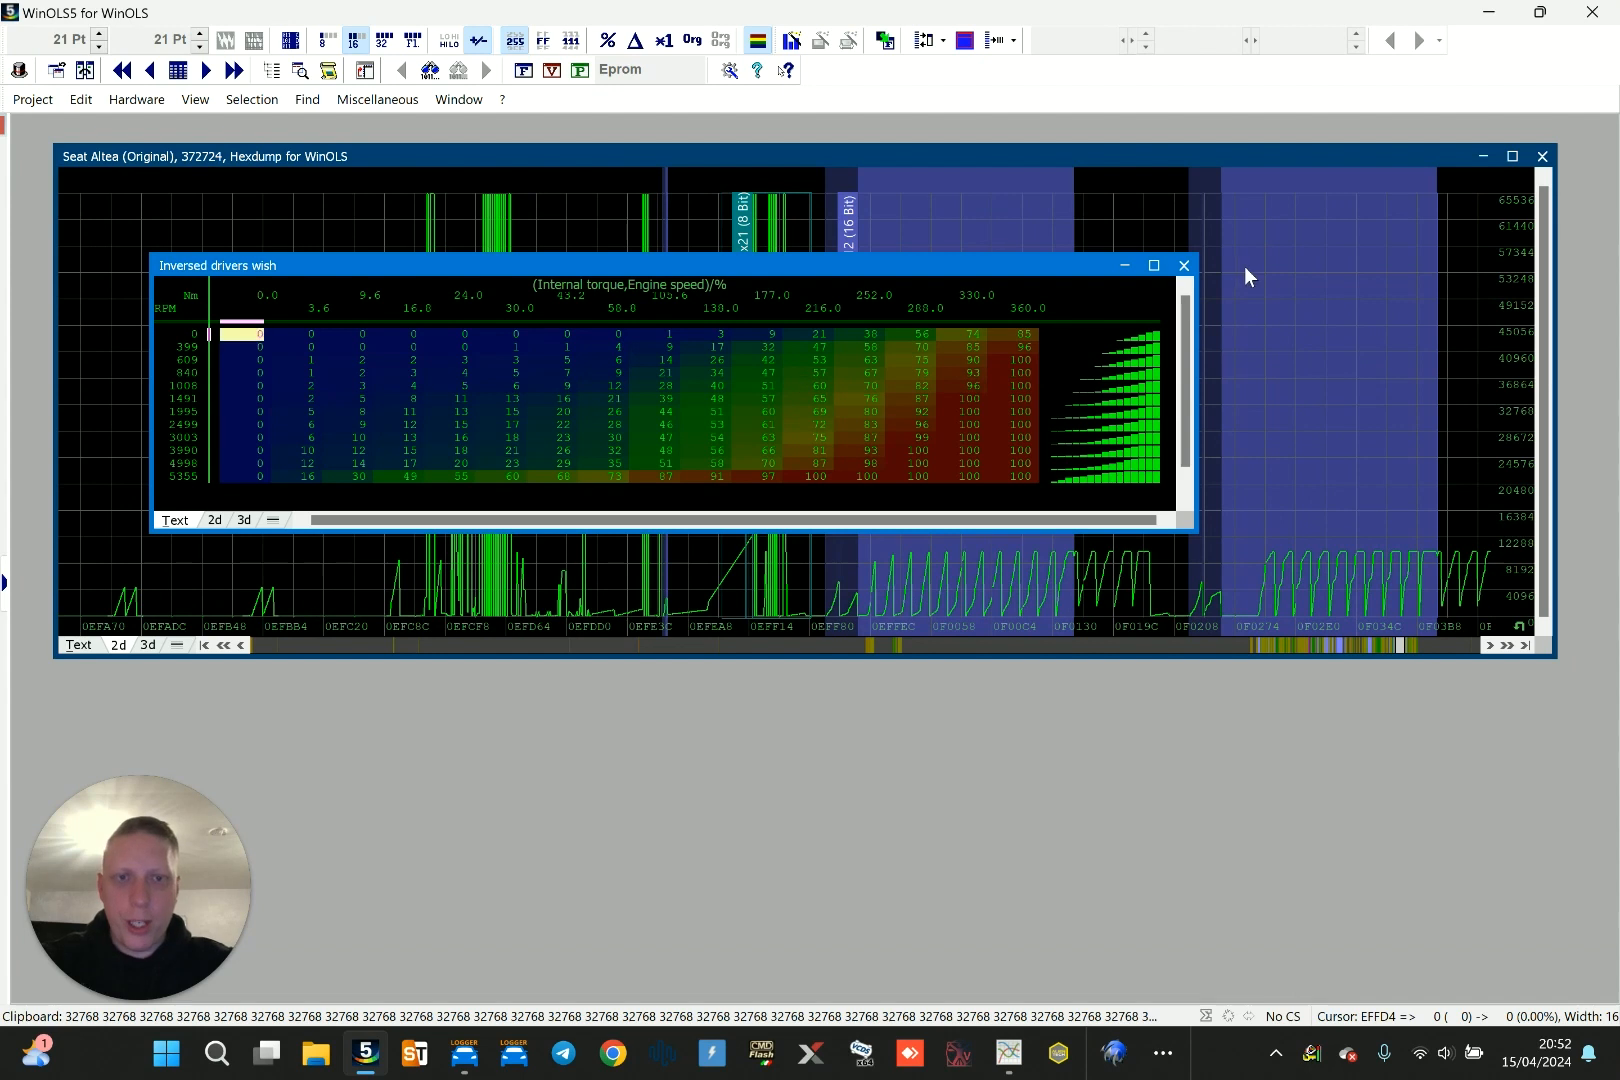
{"action": "left_click", "coordinate": [1183, 266]}
Examine the hexdump from the second Inversed drivers wish map onward for further relevant maps
{"action": "scroll", "coordinate": [1044, 388], "scroll_direction": "down", "scroll_amount": 1}
{"action": "scroll", "coordinate": [1044, 388], "scroll_direction": "down", "scroll_amount": 2}
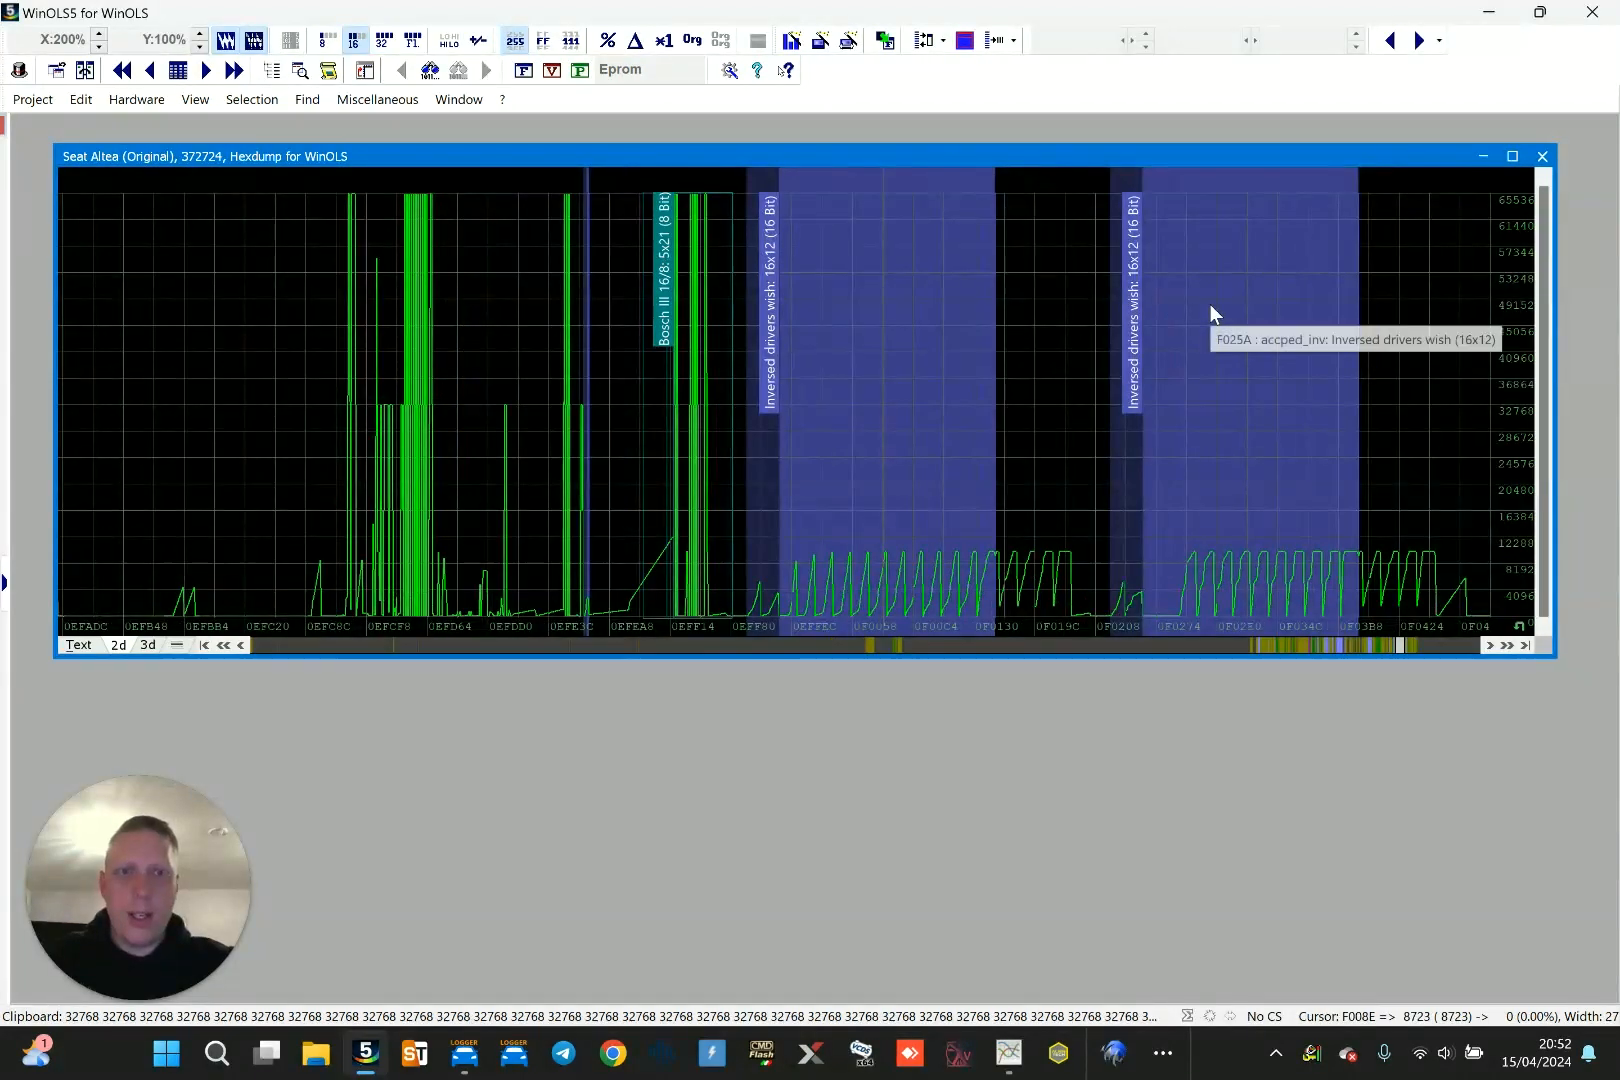
{"action": "left_click", "coordinate": [1428, 272]}
{"action": "key", "text": "Page_Down"}
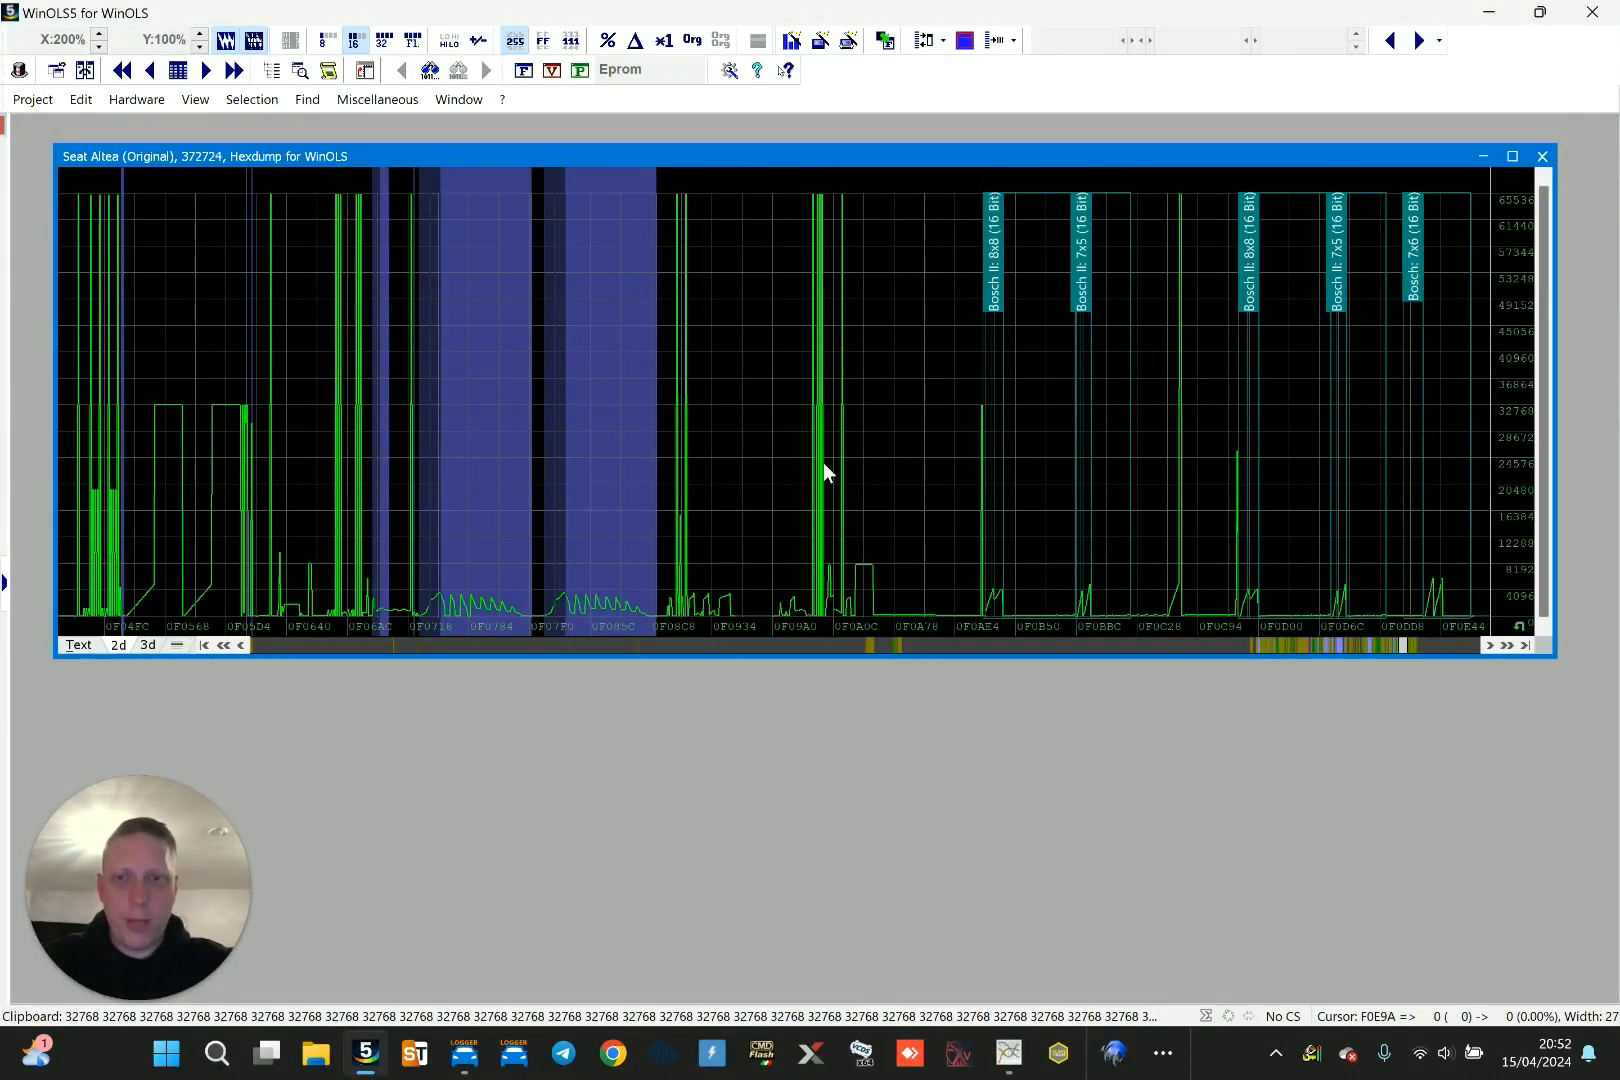
{"action": "key", "text": "Page_Down"}
{"action": "key", "text": "Page_Down"}
{"action": "key", "text": "Page_Down"}
{"action": "key", "text": "Page_Down"}
{"action": "key", "text": "Page_Down"}
{"action": "left_click", "coordinate": [888, 648]}
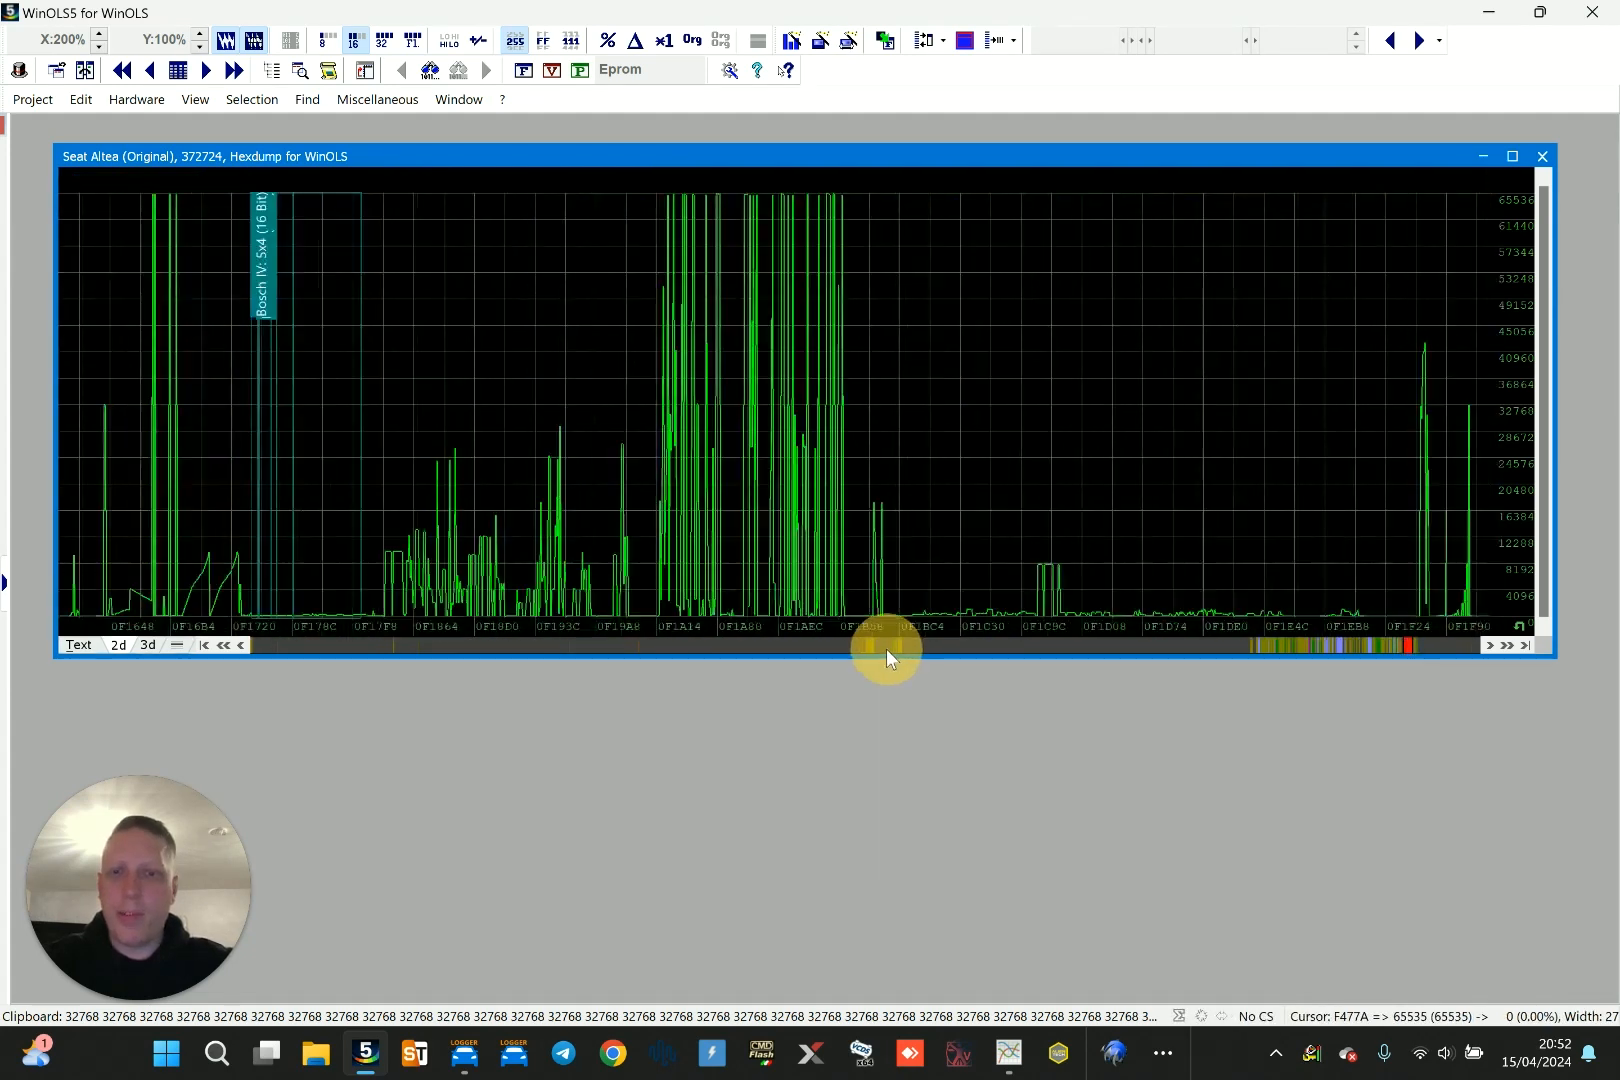
Return to the start of the map area and look through the hexdump up to the Smoke limitation by Lambda maps
{"action": "left_click_drag", "start_coordinate": [1405, 655], "coordinate": [1253, 645]}
{"action": "left_click", "coordinate": [1073, 506]}
{"action": "key", "text": "Page_Down"}
{"action": "key", "text": "Page_Down"}
{"action": "key", "text": "Page_Down"}
{"action": "key", "text": "Page_Down"}
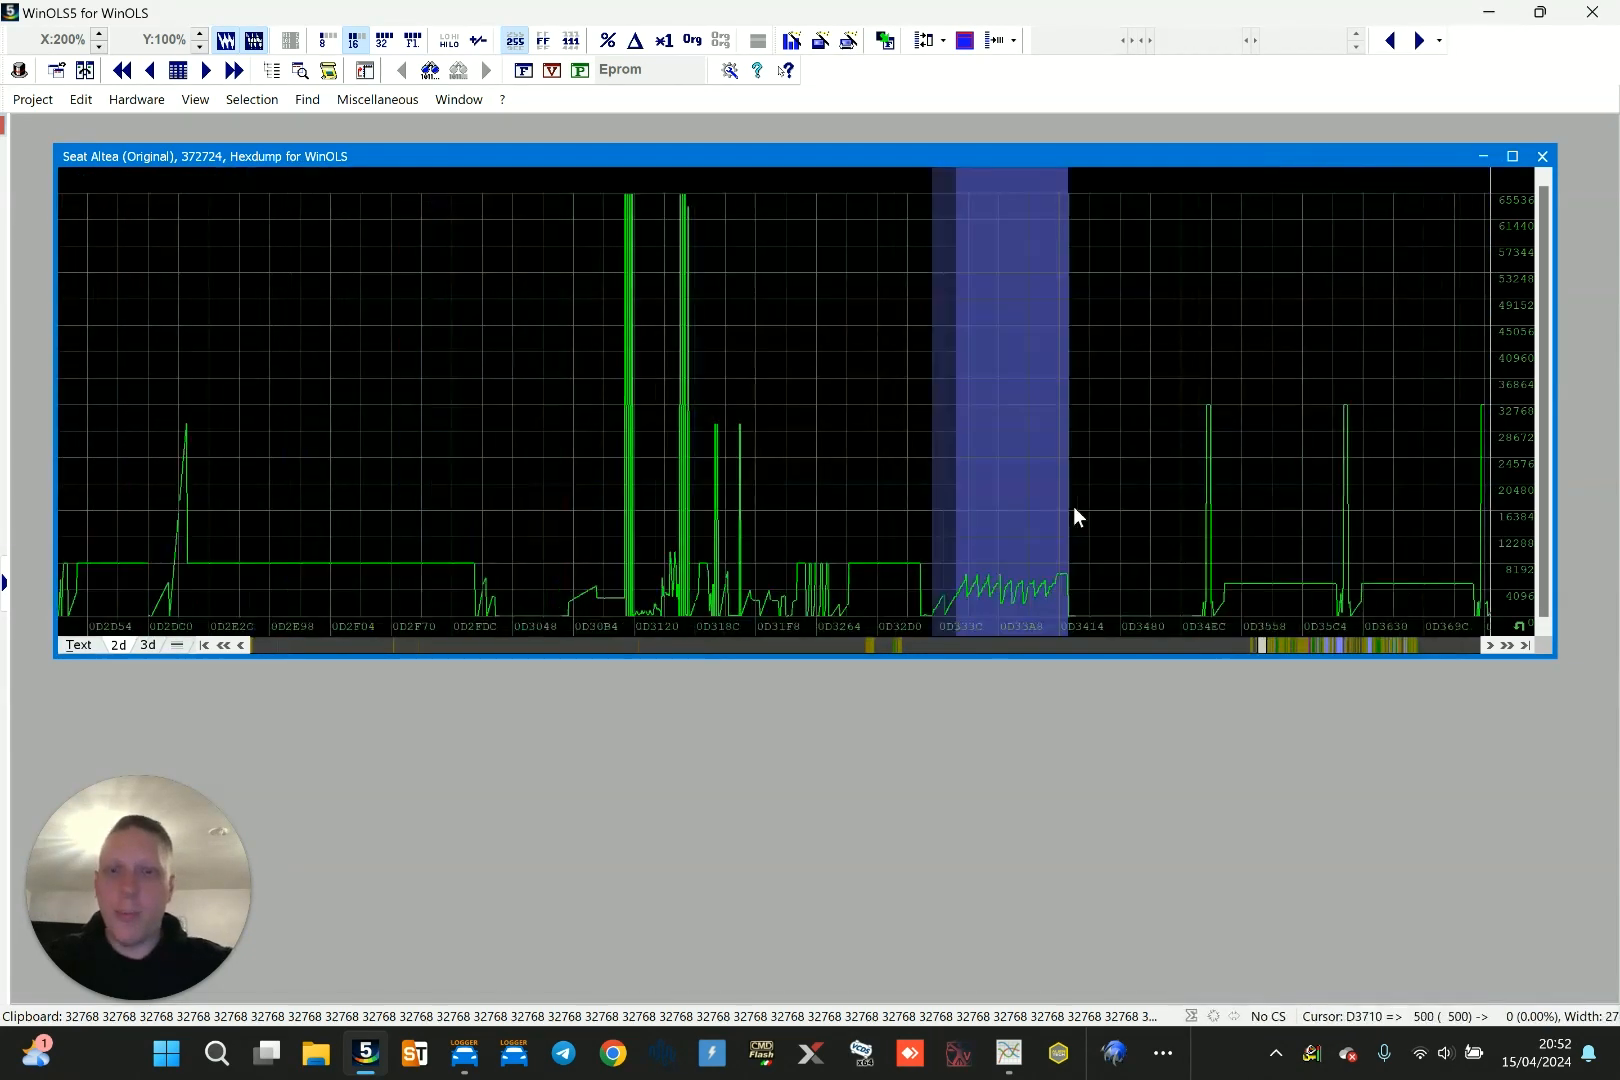
{"action": "key", "text": "Page_Down"}
{"action": "key", "text": "Page_Down"}
{"action": "key", "text": "Page_Down"}
{"action": "key", "text": "Page_Down"}
{"action": "key", "text": "Page_Down"}
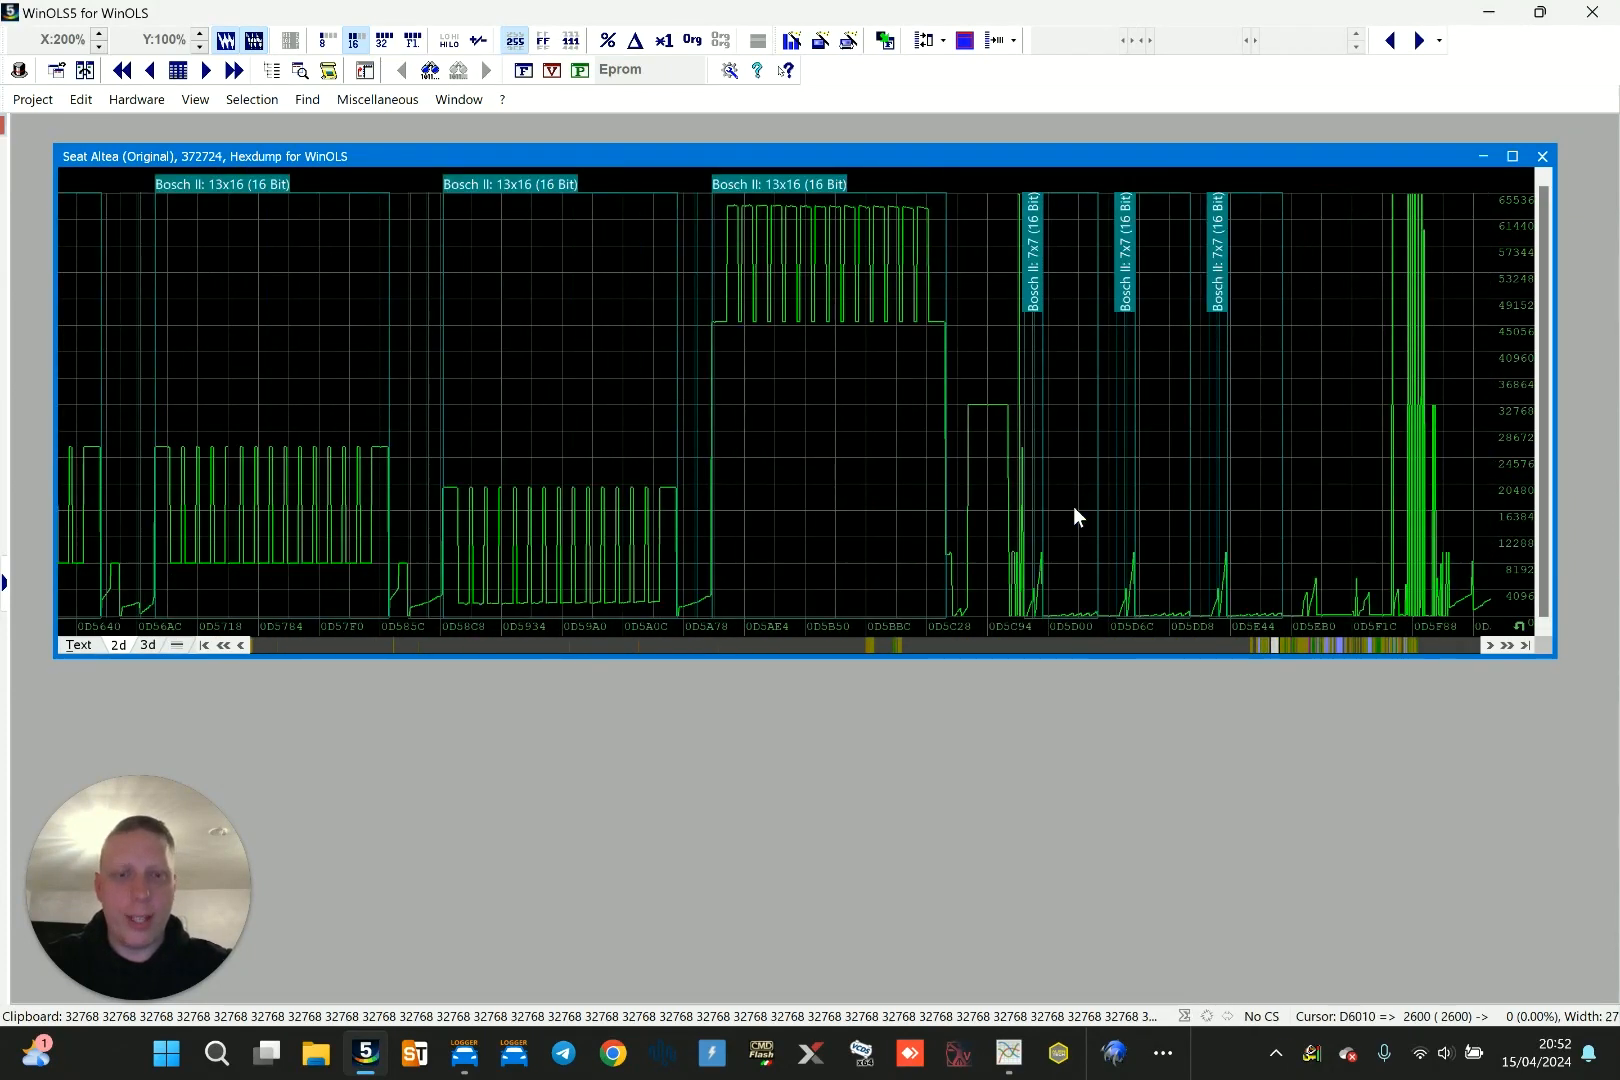
{"action": "key", "text": "Page_Down"}
{"action": "key", "text": "Page_Down"}
{"action": "key", "text": "Page_Down"}
{"action": "key", "text": "Page_Down"}
{"action": "key", "text": "Page_Down"}
{"action": "key", "text": "Page_Down"}
{"action": "key", "text": "Page_Down"}
{"action": "key", "text": "Page_Down"}
{"action": "key", "text": "Page_Down"}
{"action": "key", "text": "Page_Down"}
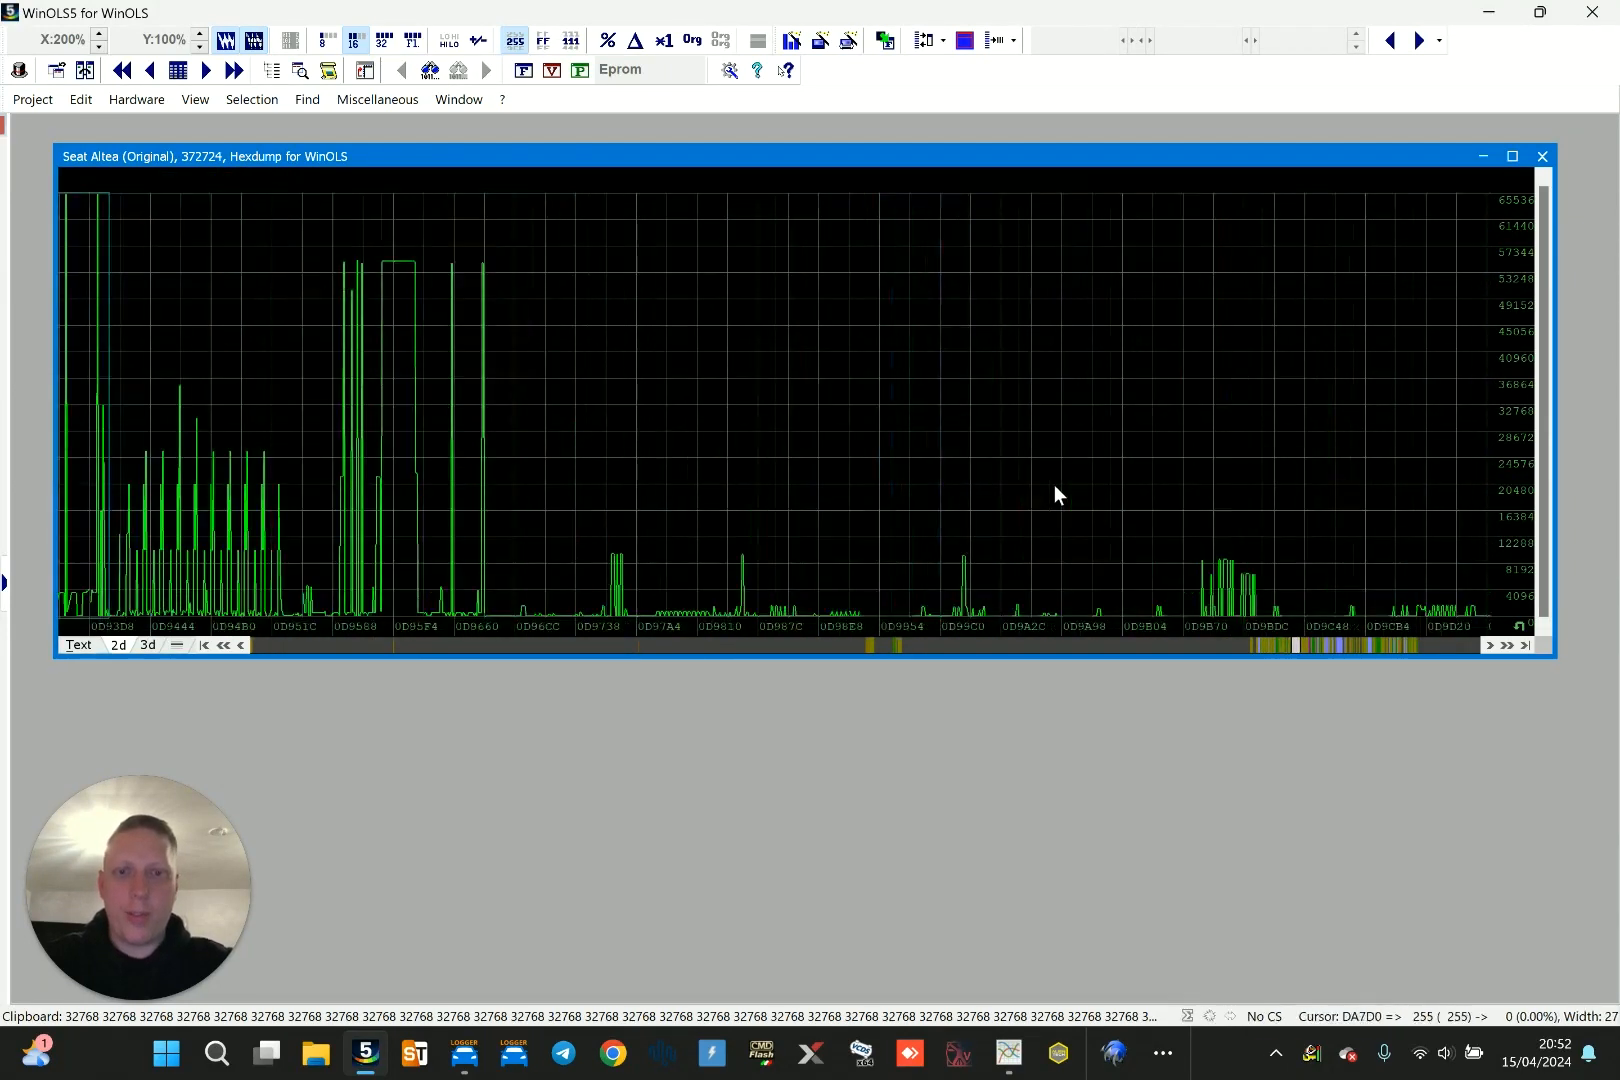
{"action": "key", "text": "Page_Down"}
{"action": "key", "text": "Page_Down"}
{"action": "key", "text": "Page_Down"}
{"action": "key", "text": "Page_Down"}
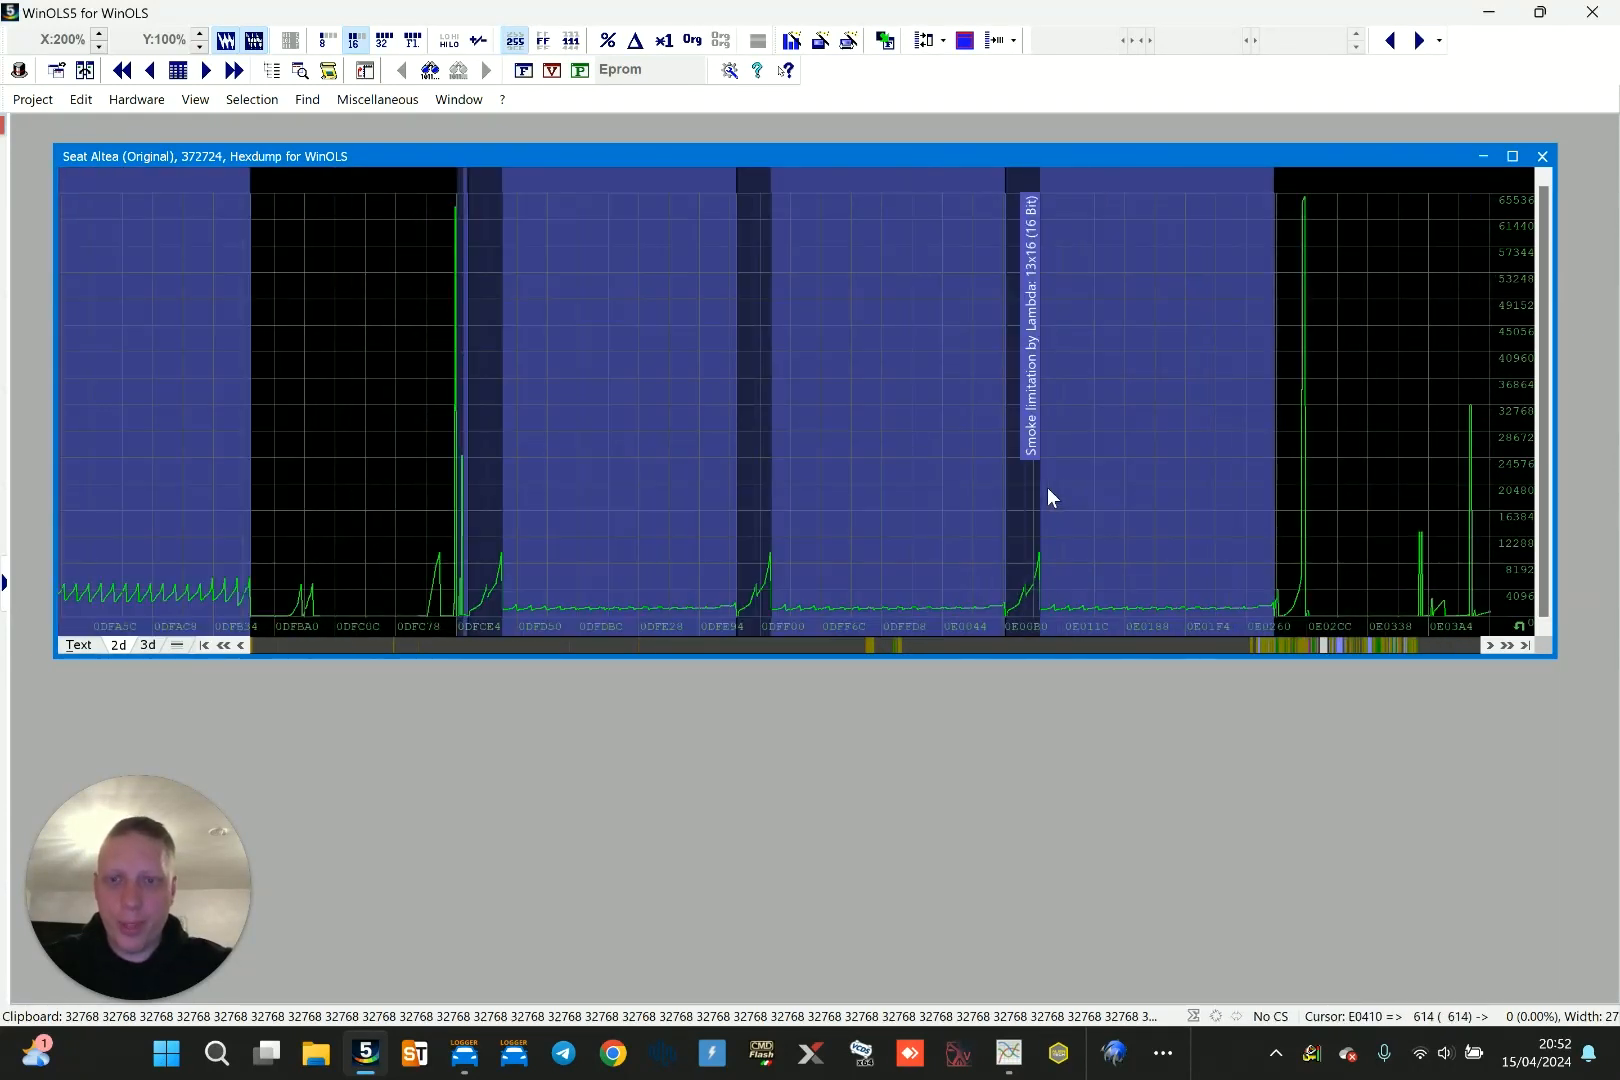
Go back to an earlier part of the hexdump, enlarge its window, and move the window slightly upward
{"action": "left_click", "coordinate": [1110, 643]}
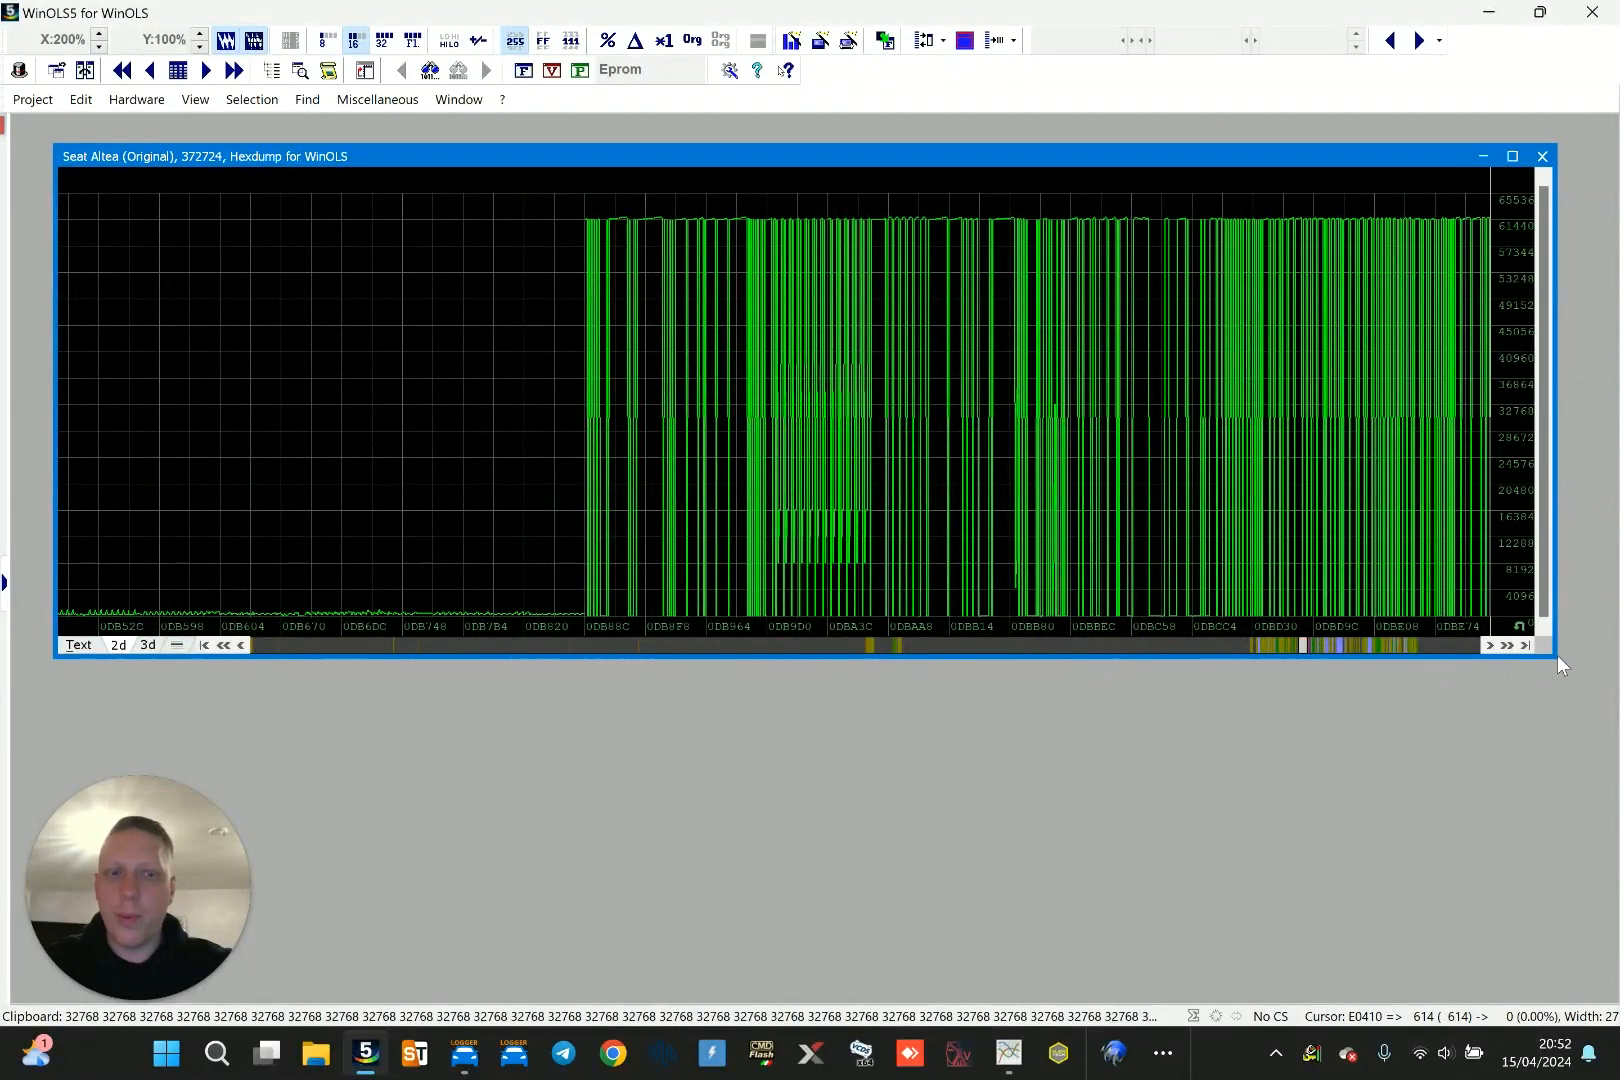
{"action": "left_click_drag", "start_coordinate": [1557, 656], "coordinate": [1587, 727]}
{"action": "left_click_drag", "start_coordinate": [1160, 152], "coordinate": [1152, 139]}
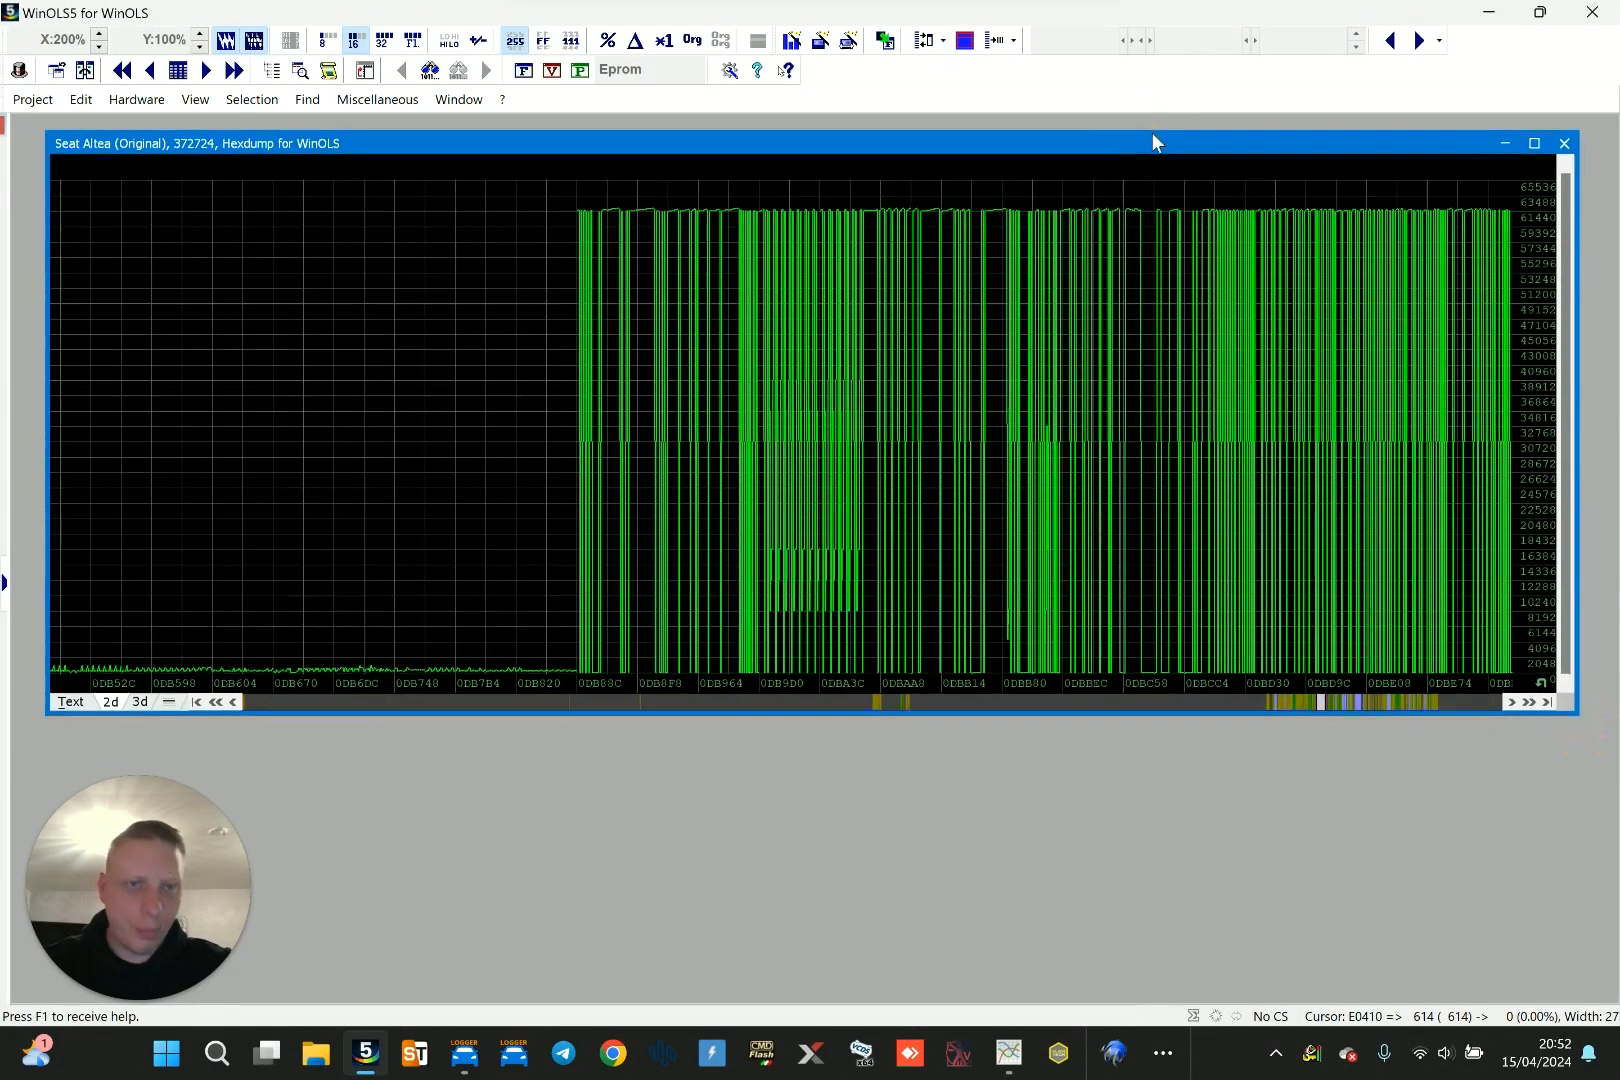
{"action": "left_click", "coordinate": [1029, 410]}
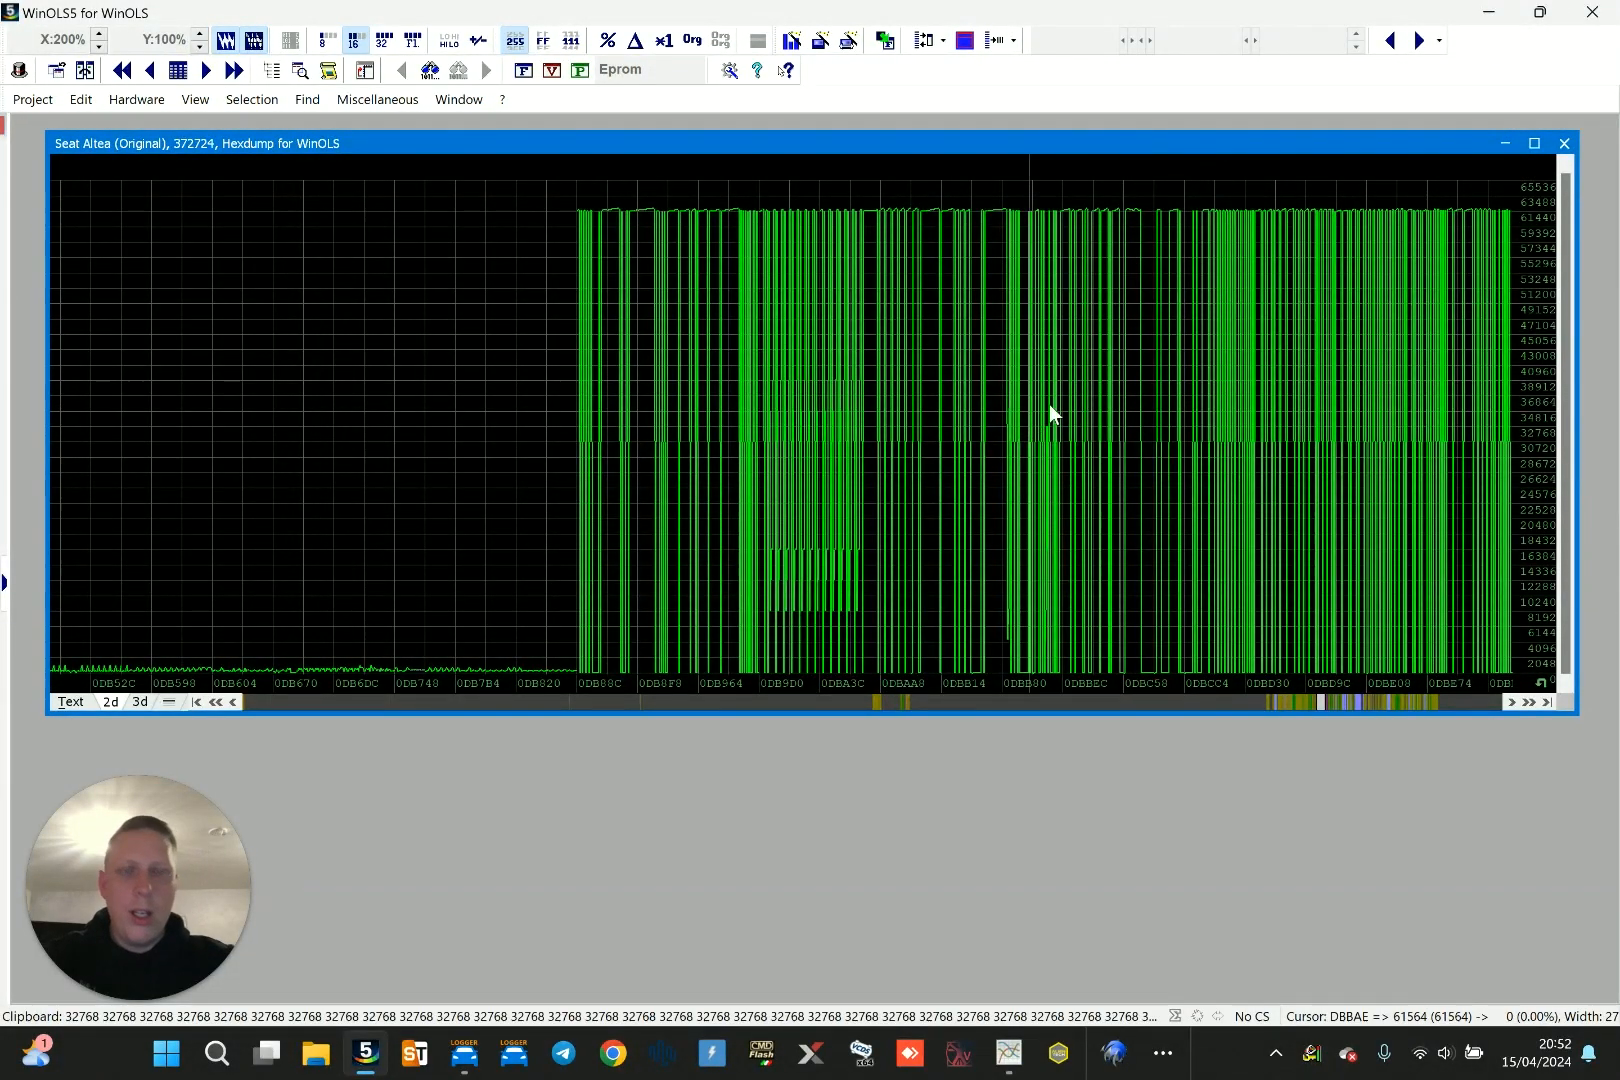
Open the 13x16 Smoke limitation by MAF map, examine its 1000 mg/Hub limits from 1400 to 3000 rpm, and close it
{"action": "scroll", "coordinate": [1049, 404], "scroll_direction": "down", "scroll_amount": 5}
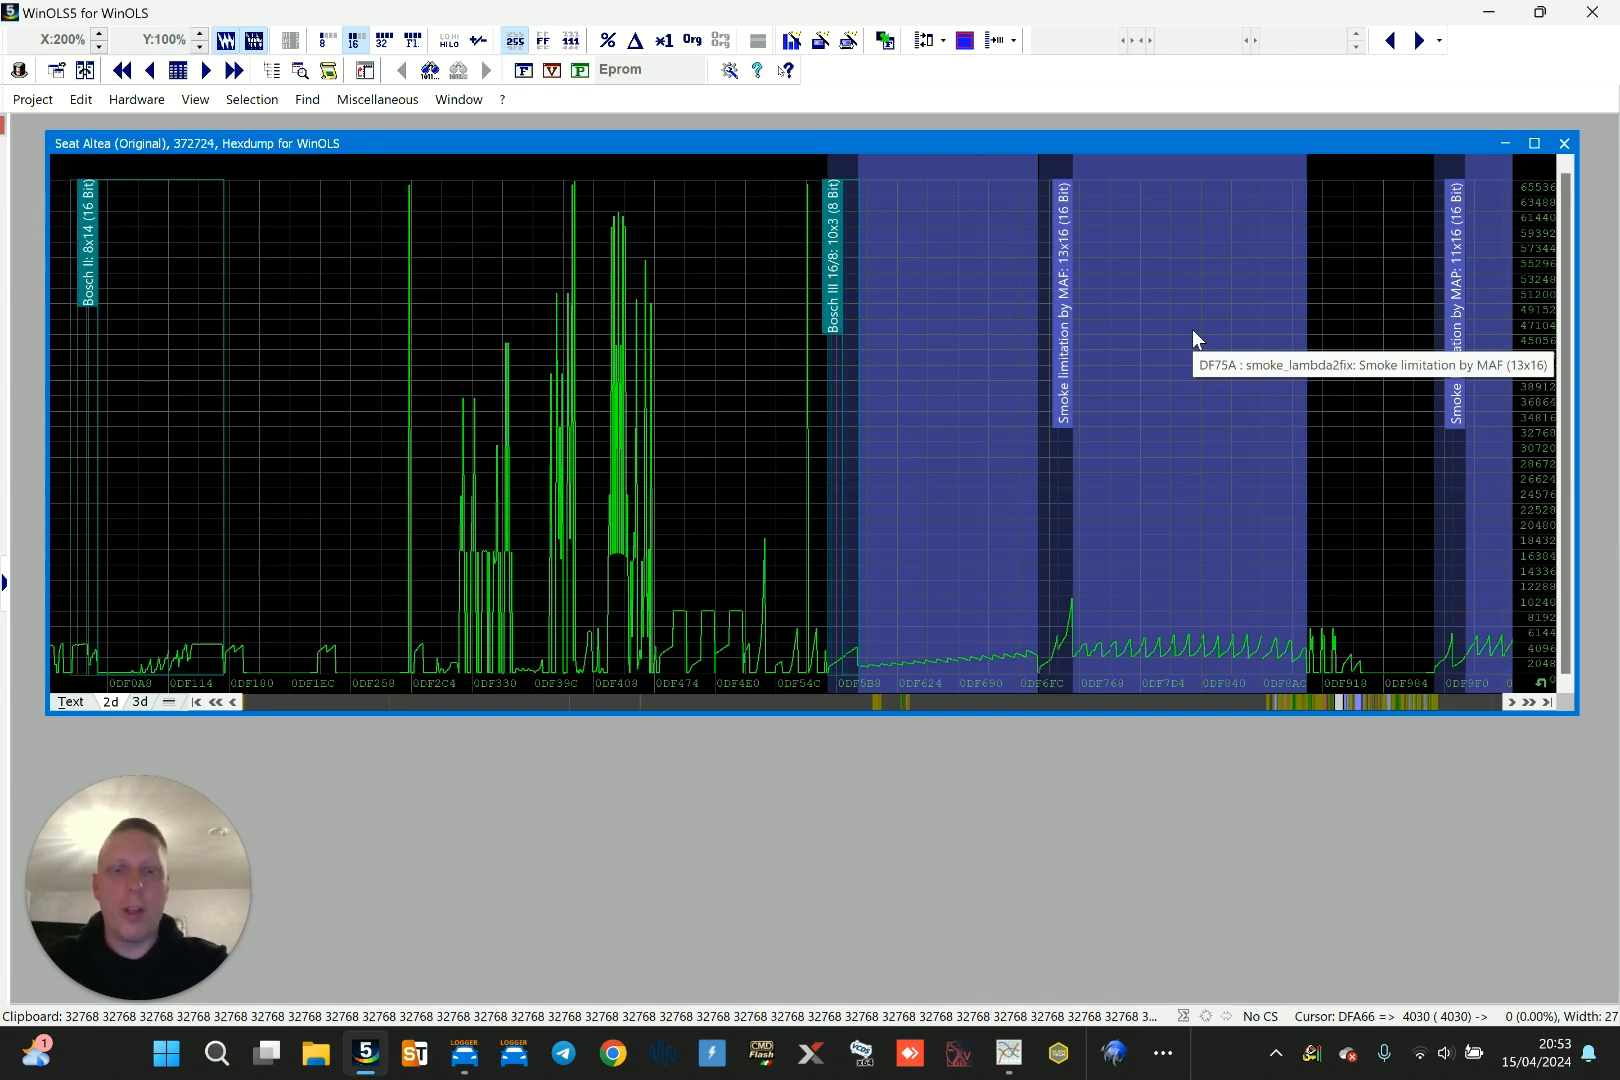
{"action": "scroll", "coordinate": [1320, 309], "scroll_direction": "down", "scroll_amount": 1}
{"action": "scroll", "coordinate": [1320, 308], "scroll_direction": "down", "scroll_amount": 4}
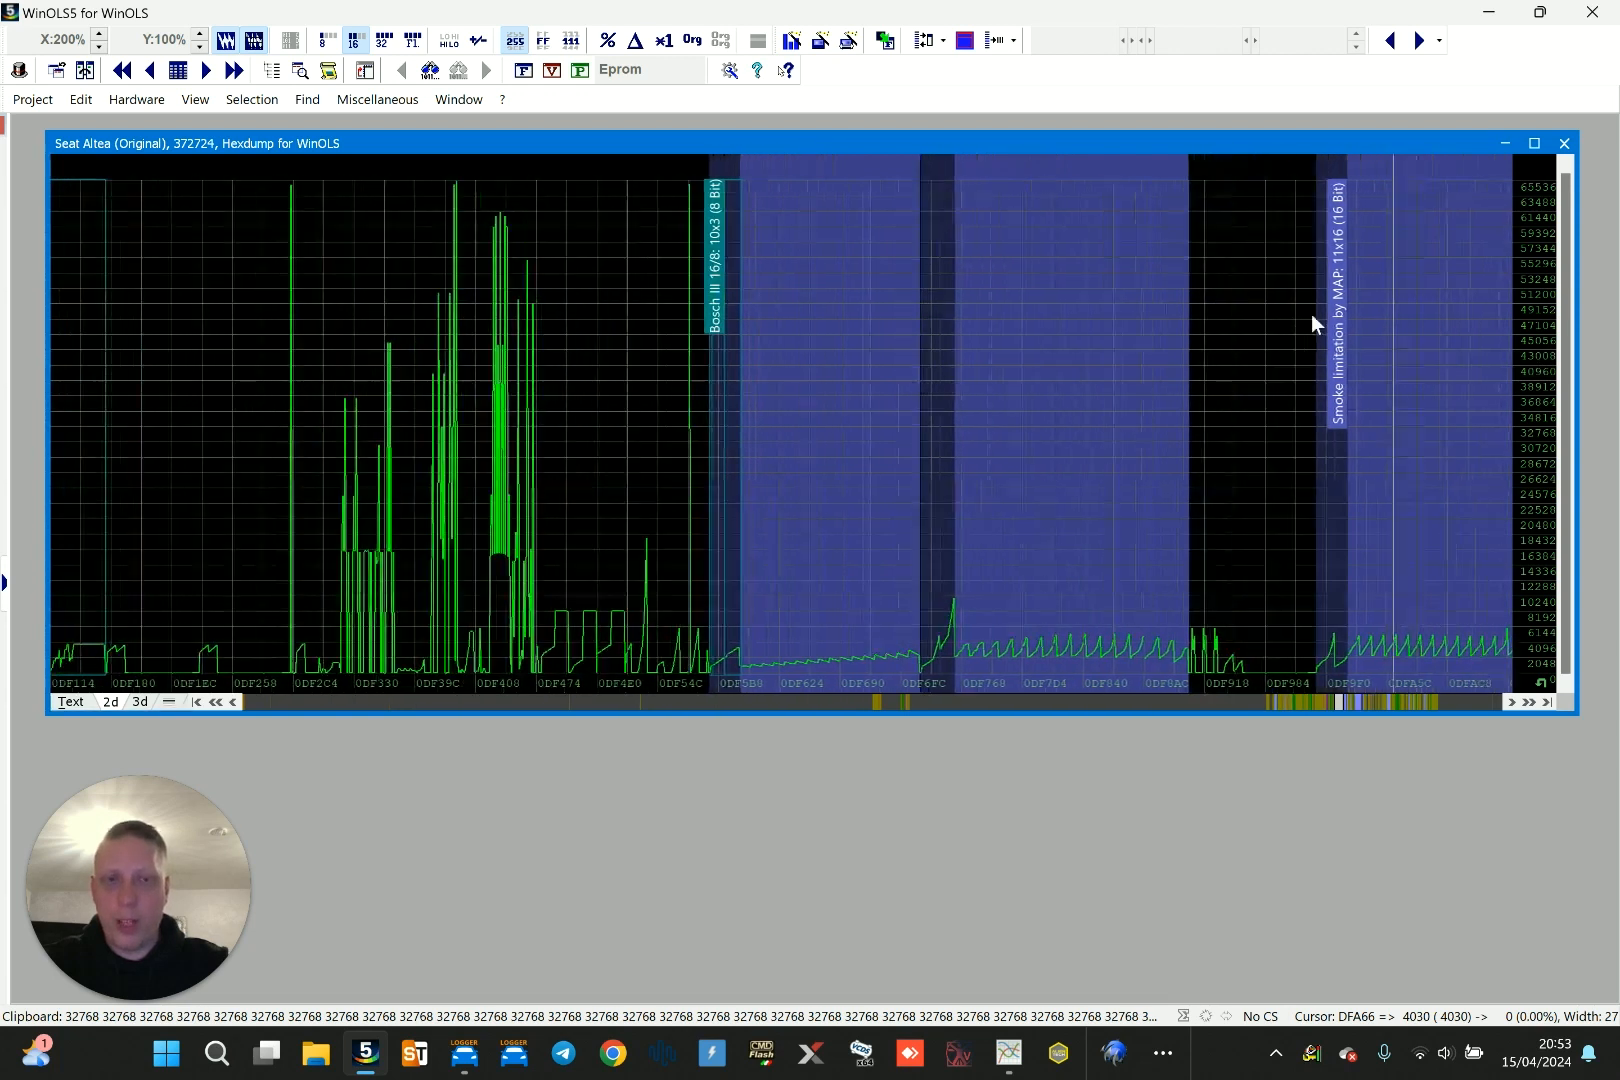
{"action": "scroll", "coordinate": [1434, 350], "scroll_direction": "down", "scroll_amount": 2}
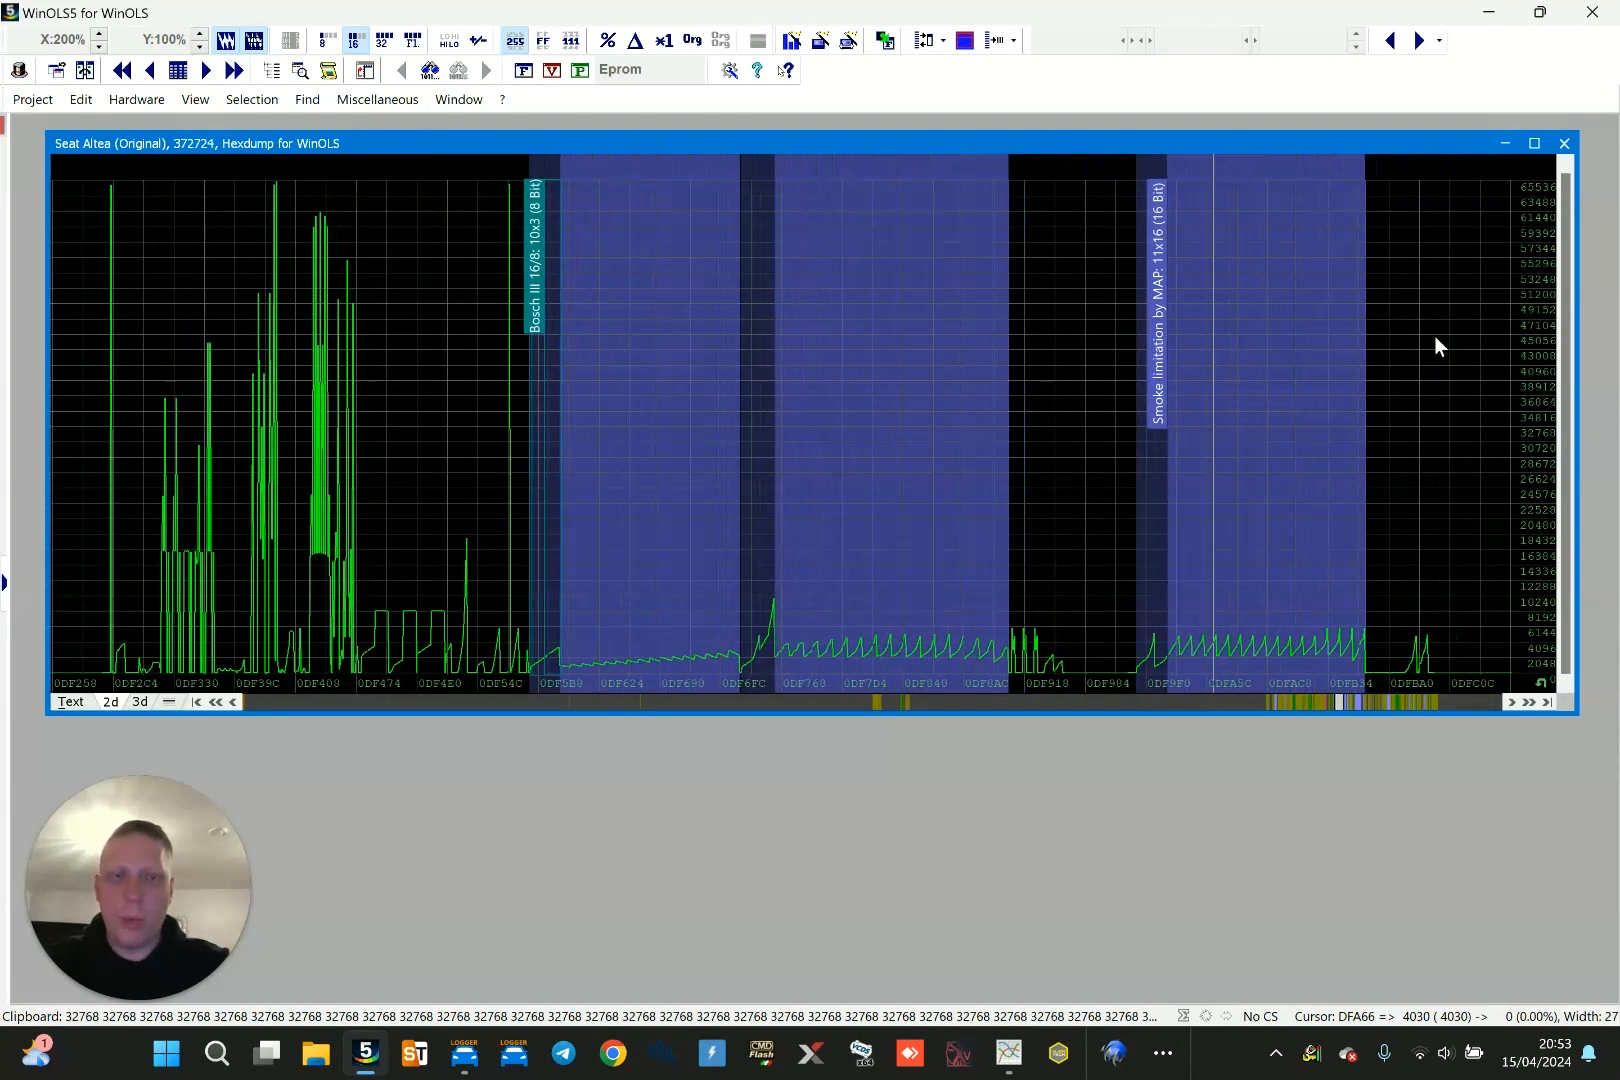
{"action": "double_click", "coordinate": [873, 345]}
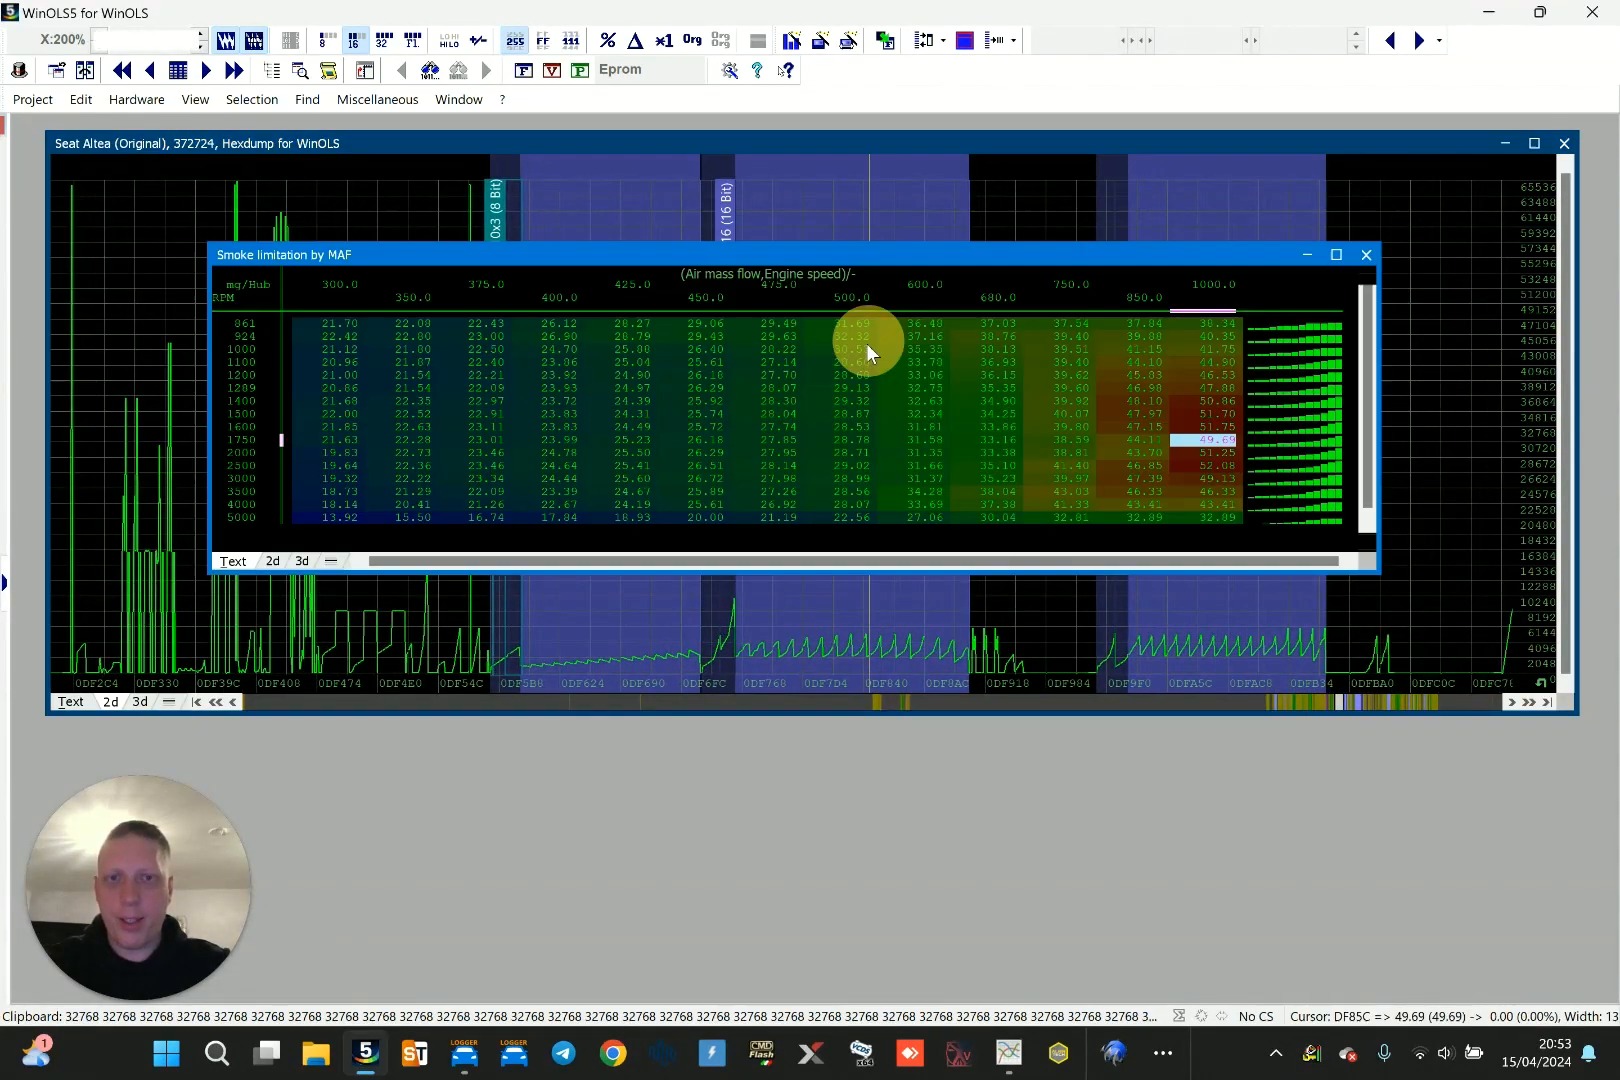
{"action": "left_click_drag", "start_coordinate": [1220, 399], "coordinate": [1200, 475]}
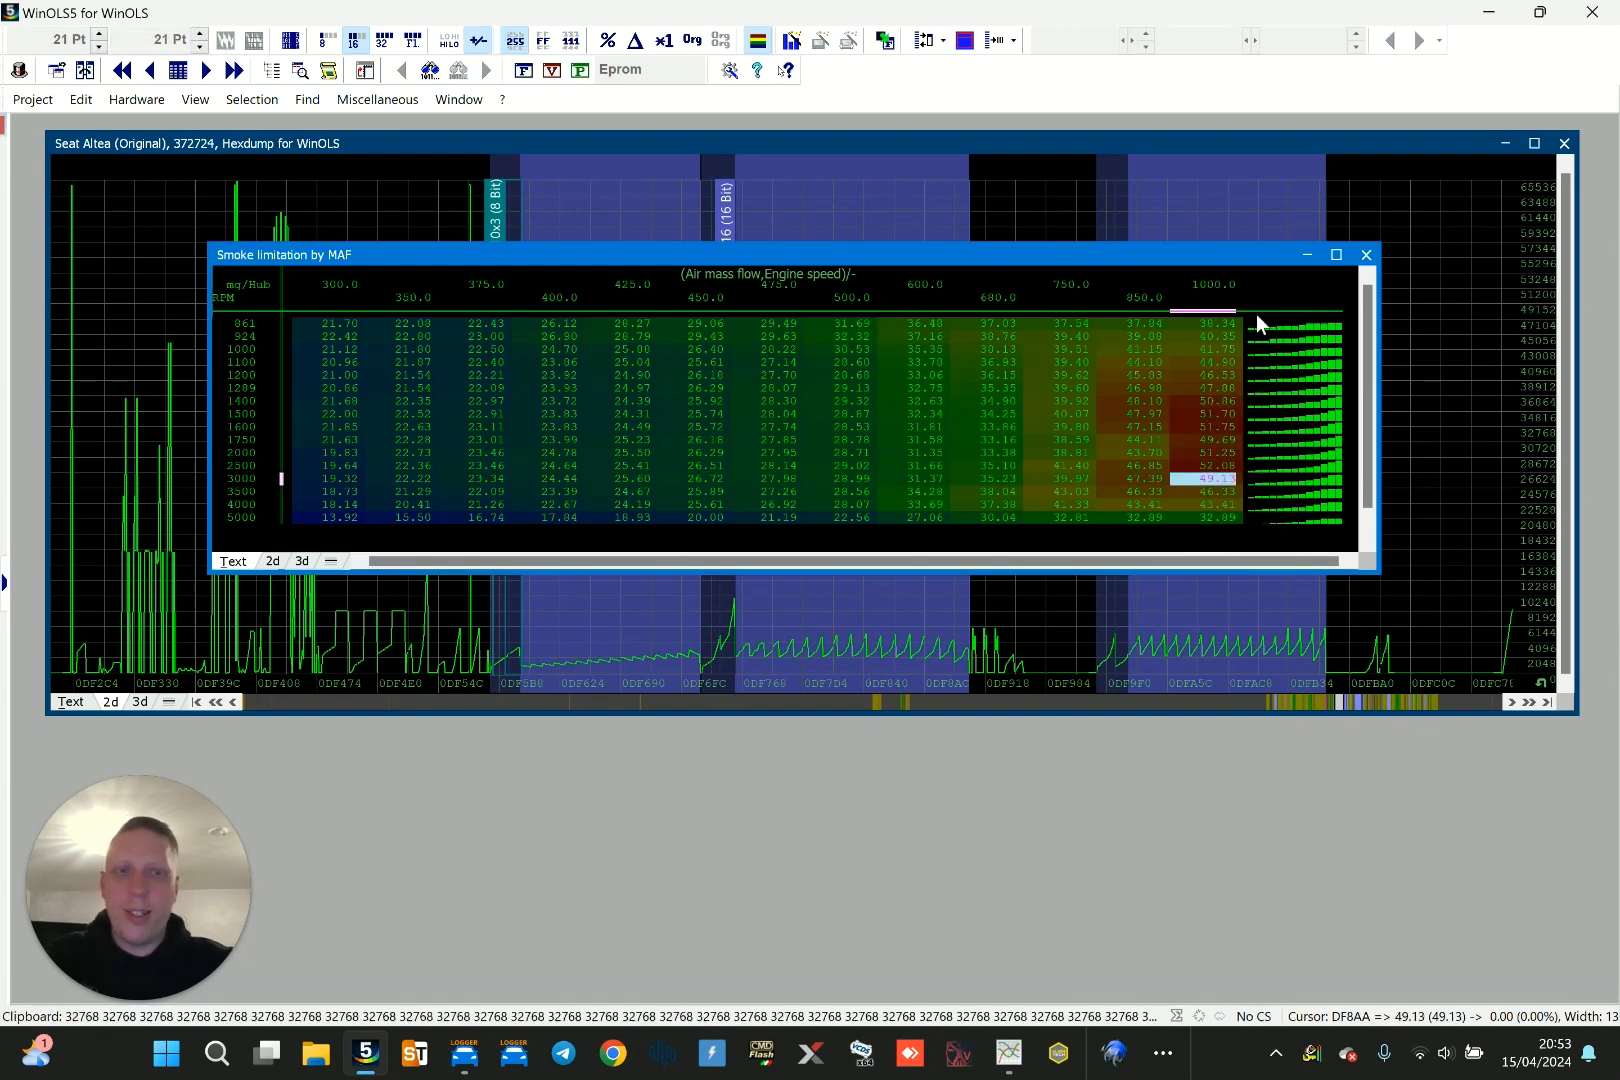
{"action": "left_click", "coordinate": [1366, 254]}
Find the 14x16 Start of Injection map further along the hexdump and open it
{"action": "scroll", "coordinate": [1330, 341], "scroll_direction": "down", "scroll_amount": 15}
{"action": "scroll", "coordinate": [1328, 343], "scroll_direction": "down", "scroll_amount": 5}
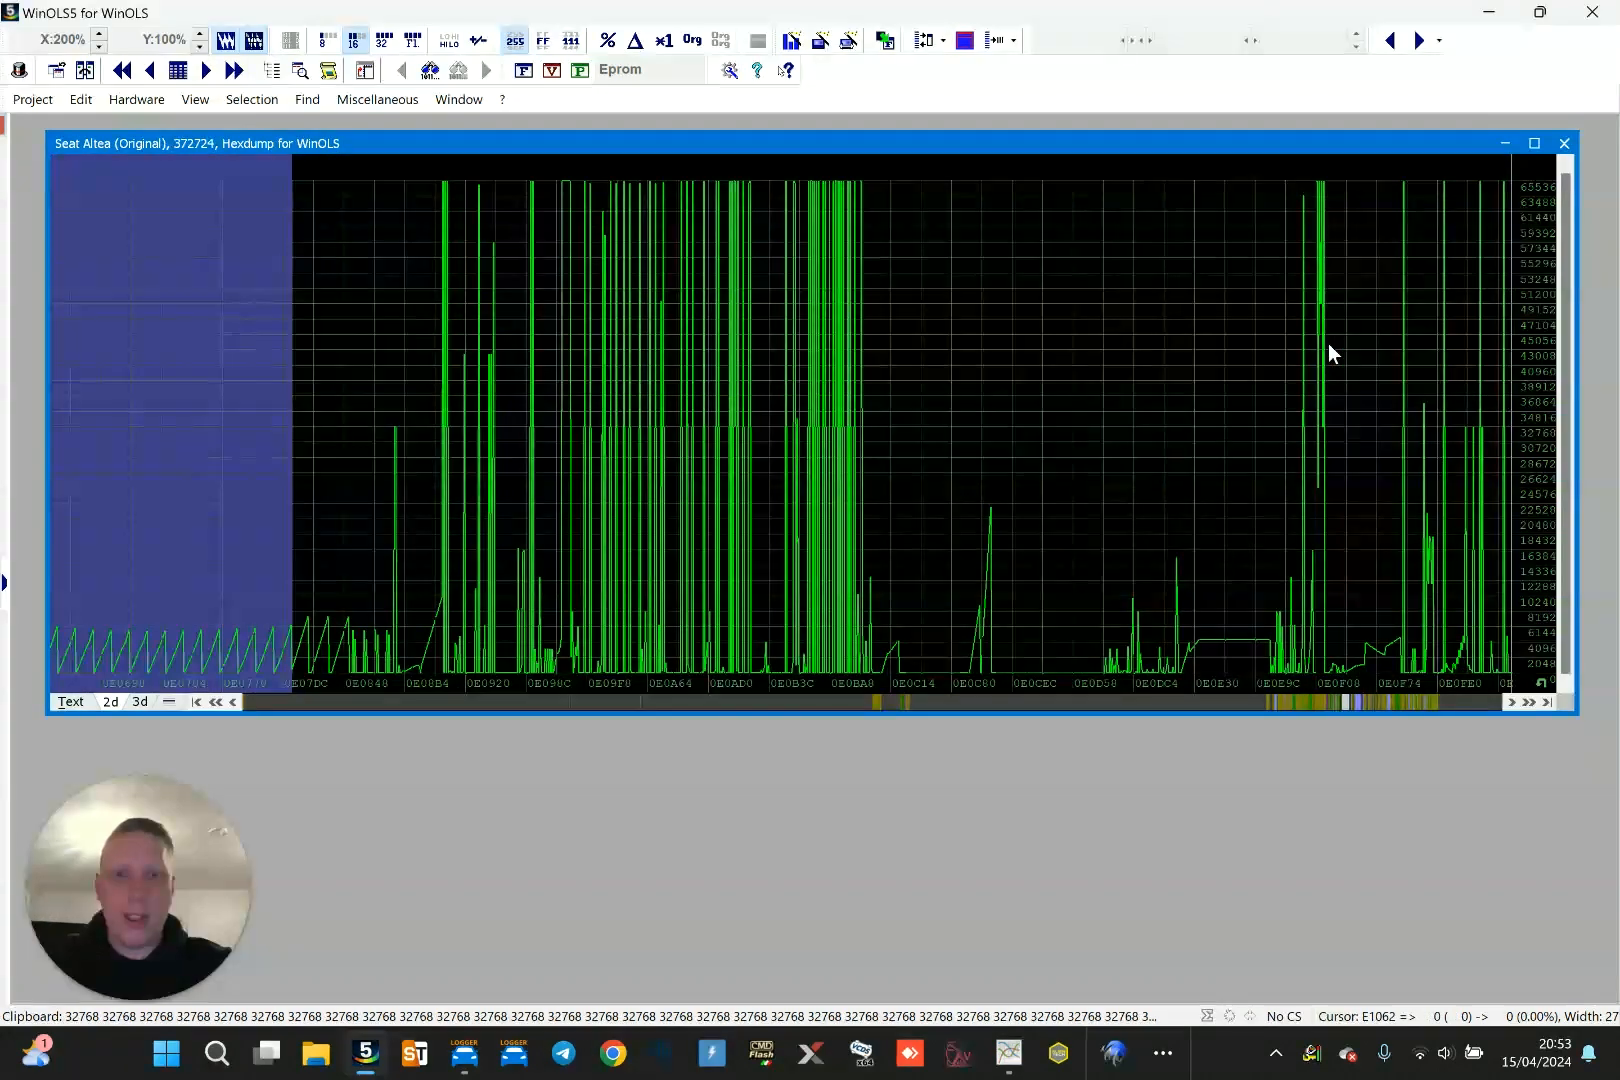
{"action": "scroll", "coordinate": [759, 444], "scroll_direction": "down", "scroll_amount": 10}
{"action": "scroll", "coordinate": [753, 440], "scroll_direction": "down", "scroll_amount": 10}
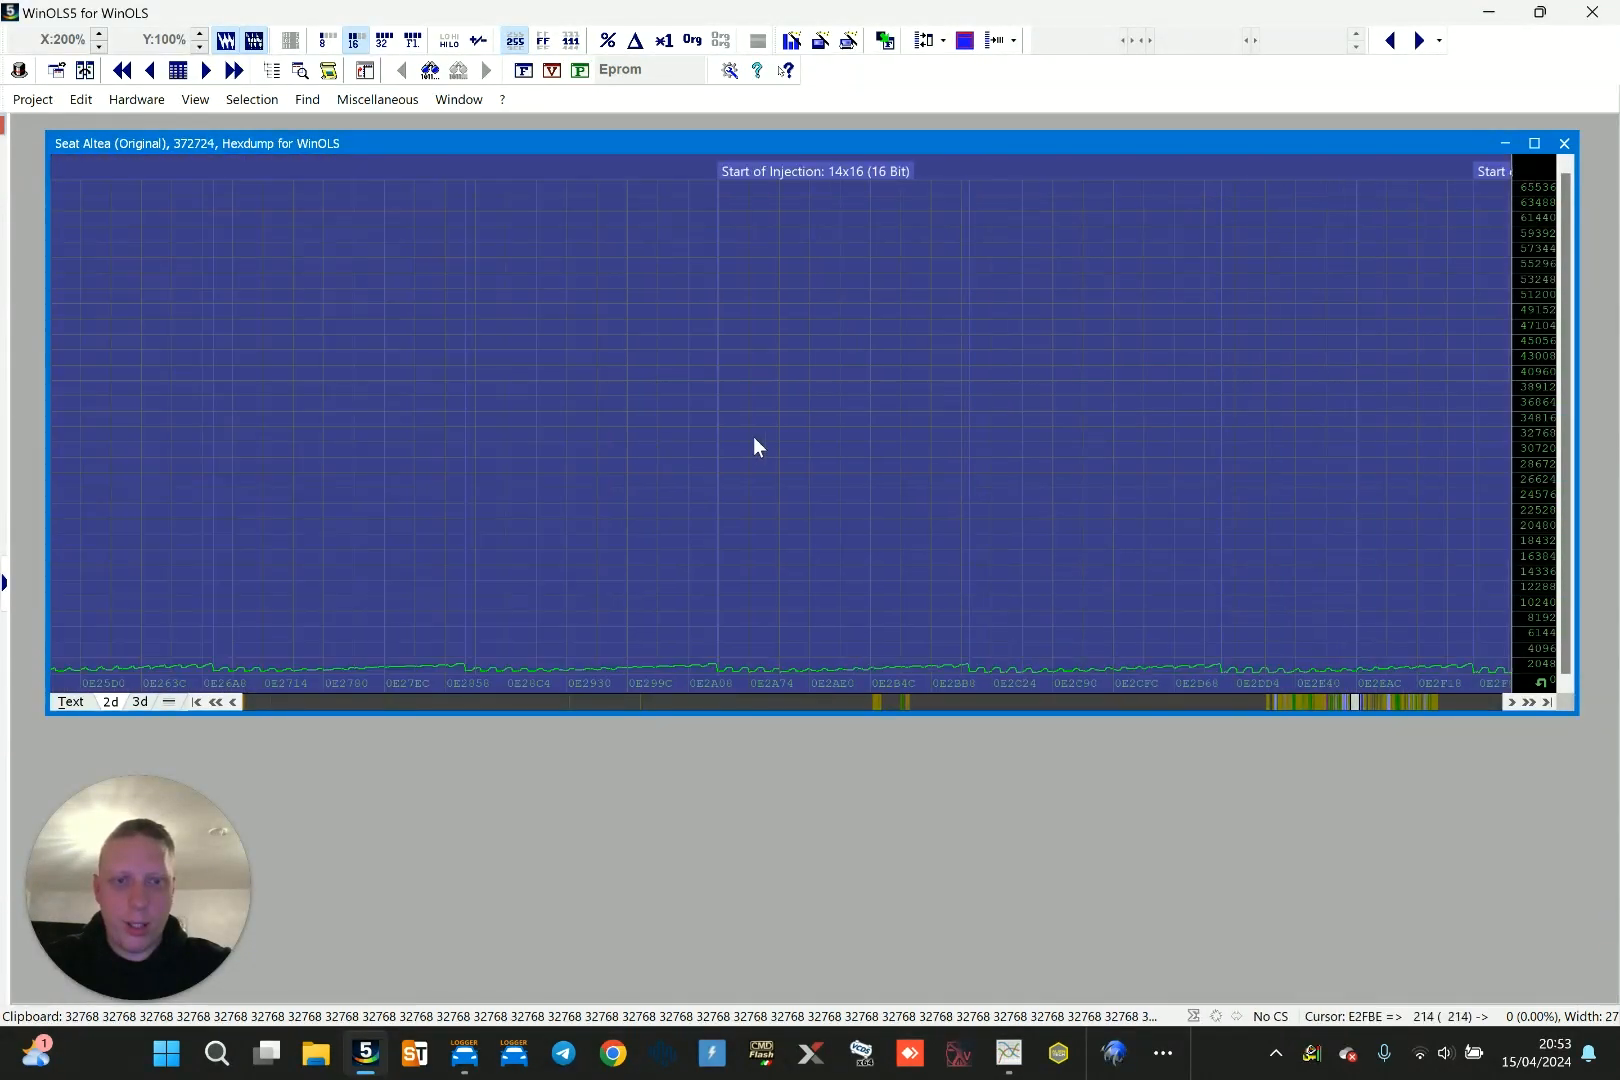
{"action": "left_click", "coordinate": [392, 699]}
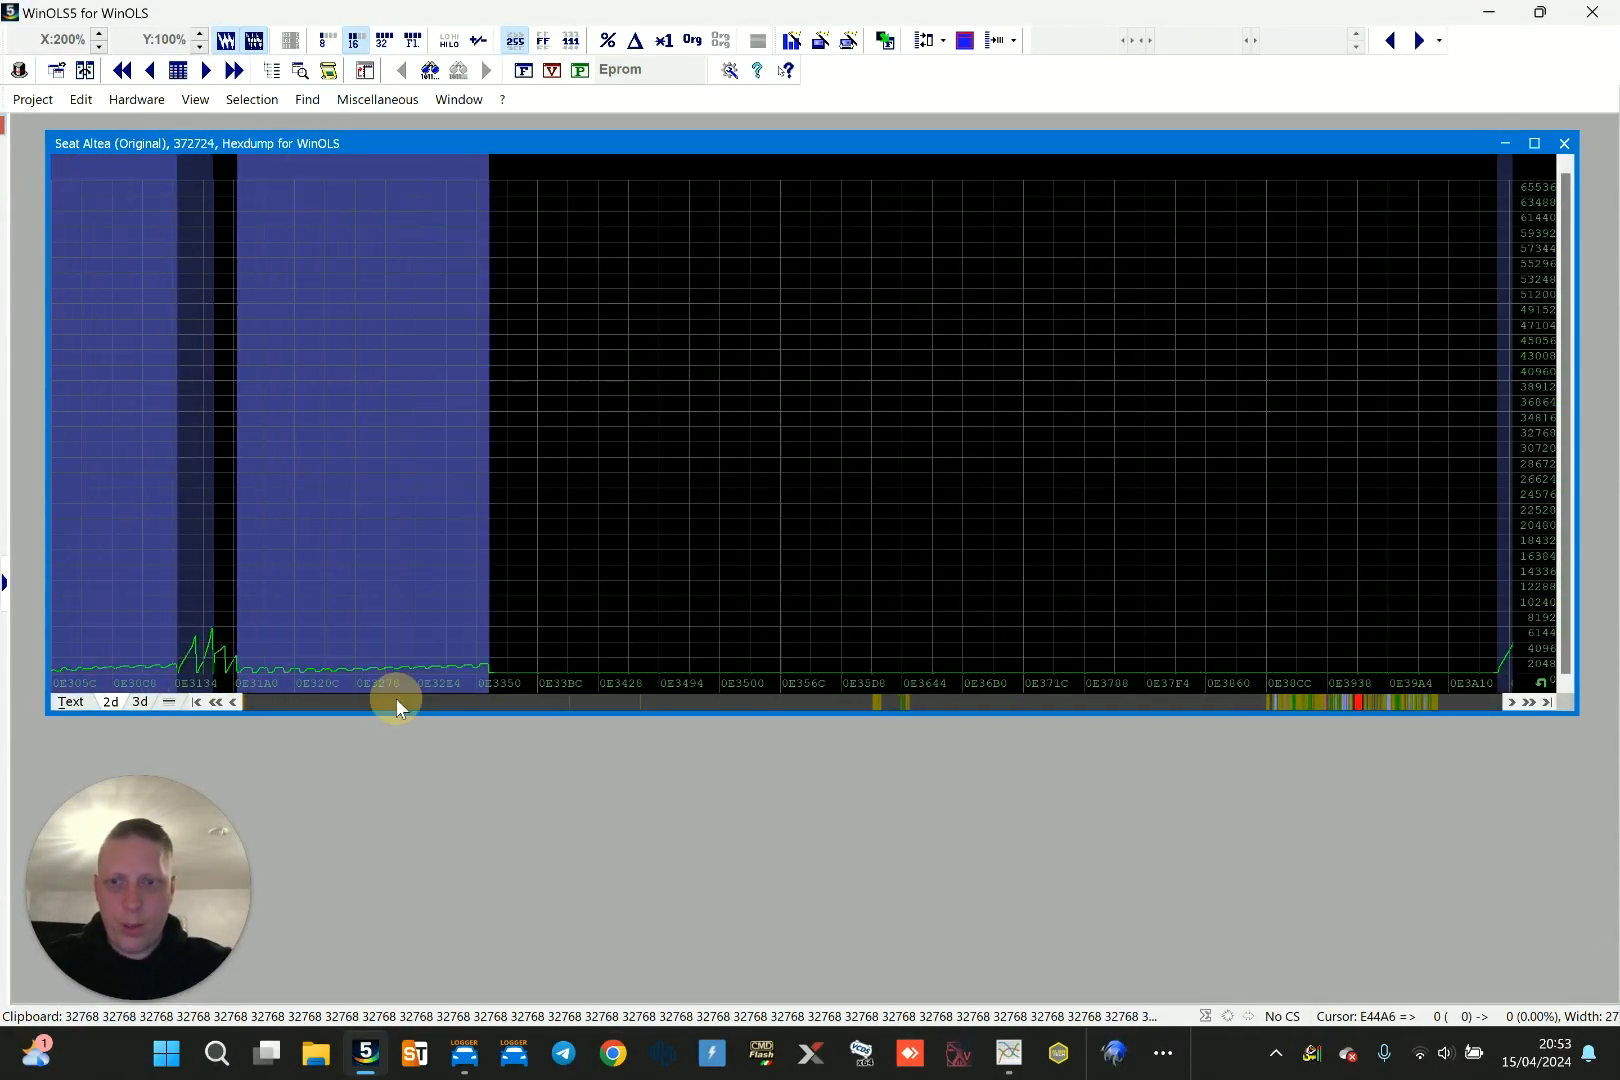
{"action": "left_click", "coordinate": [392, 699]}
{"action": "double_click", "coordinate": [692, 428]}
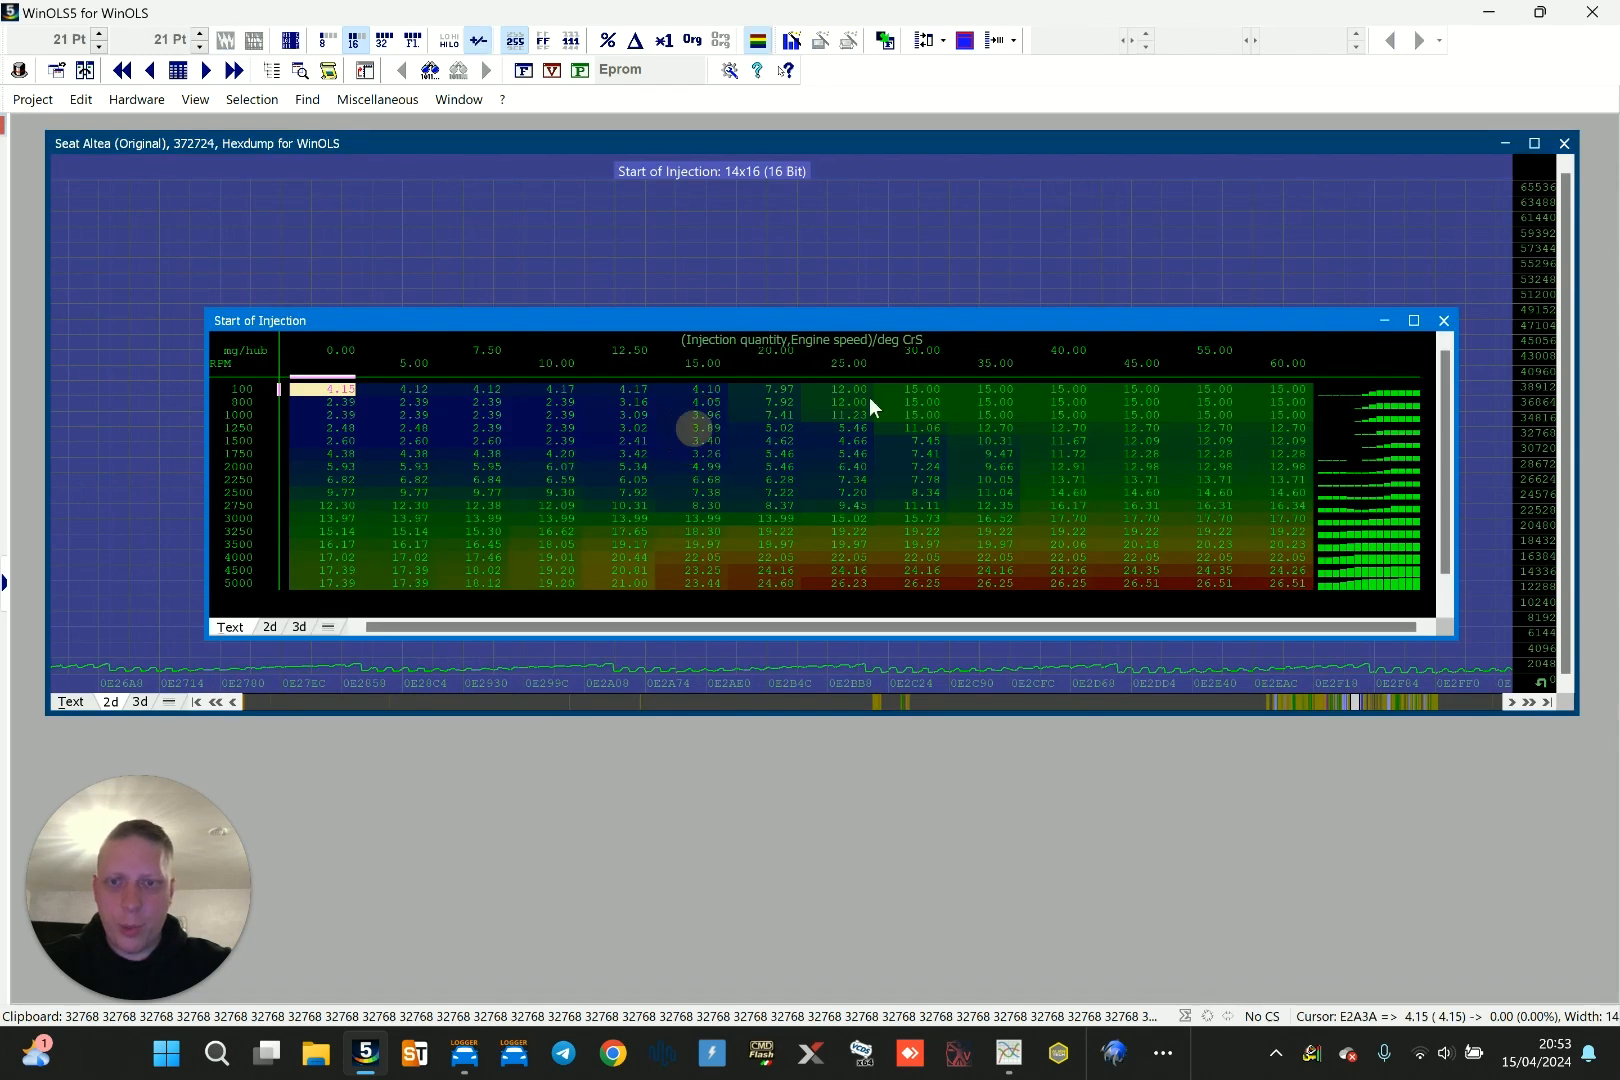
Highlight the injection timing at 60 mg/hub from 1750 to 4000 rpm, check the 4500 rpm value, and close the map
{"action": "left_click", "coordinate": [1280, 362]}
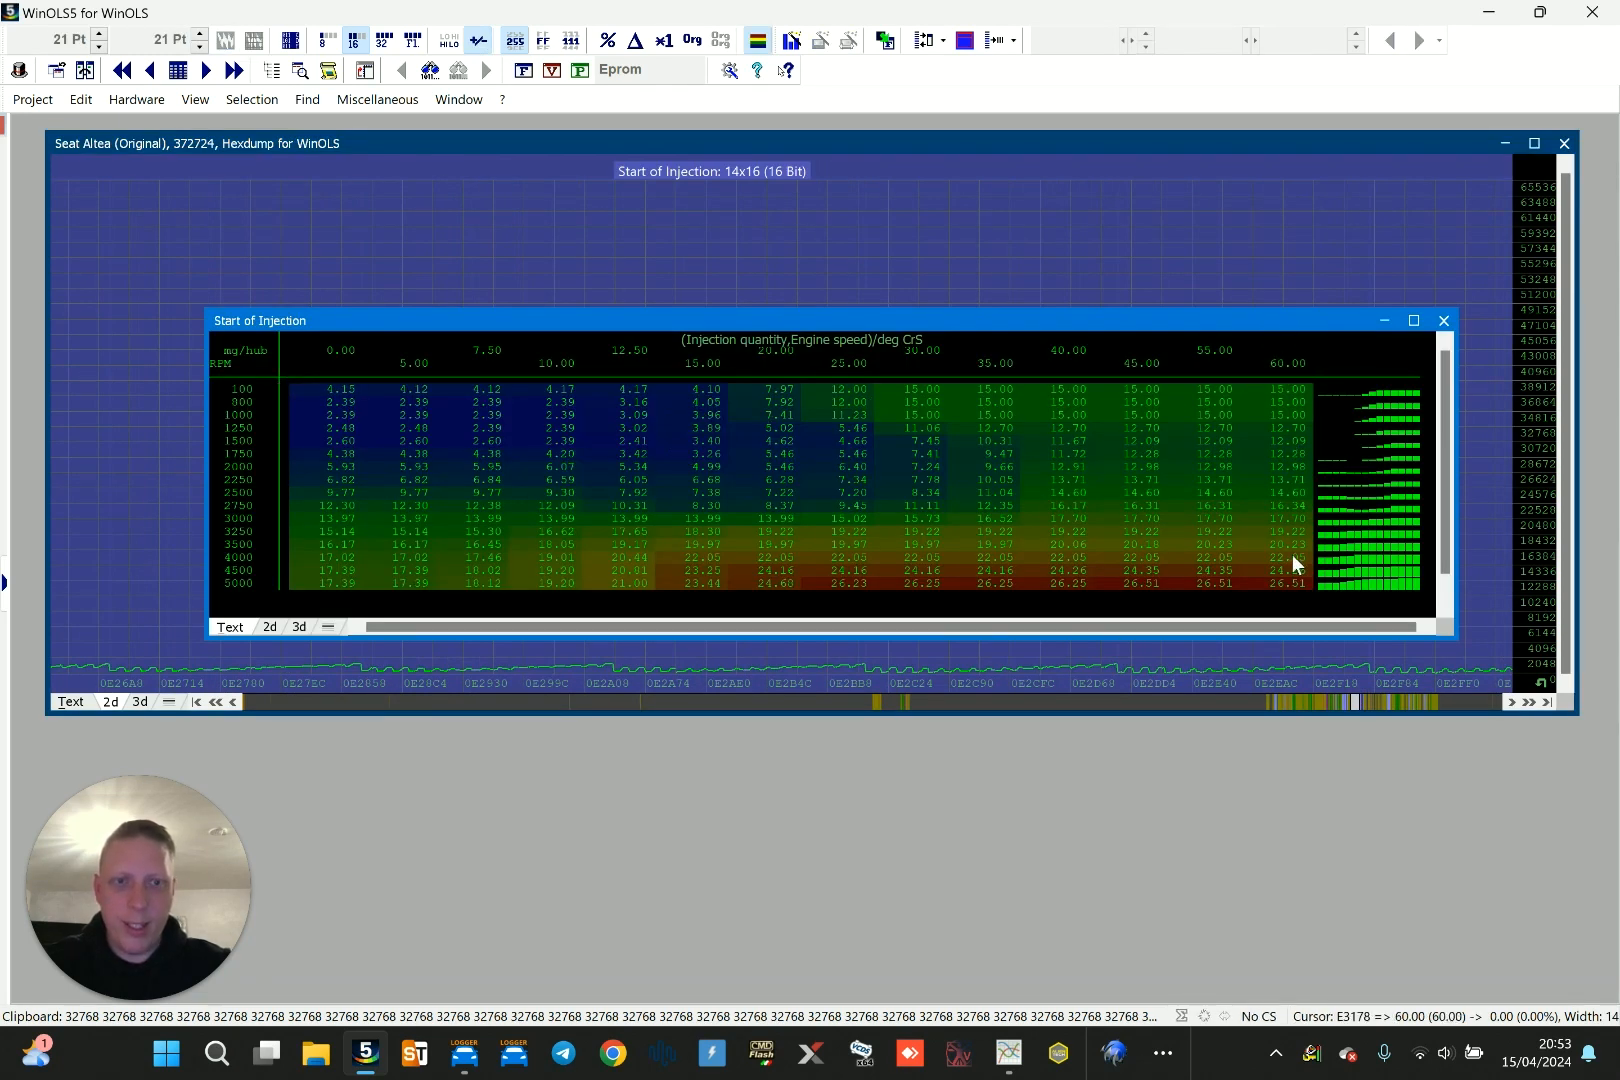
{"action": "left_click_drag", "start_coordinate": [1290, 456], "coordinate": [1304, 559]}
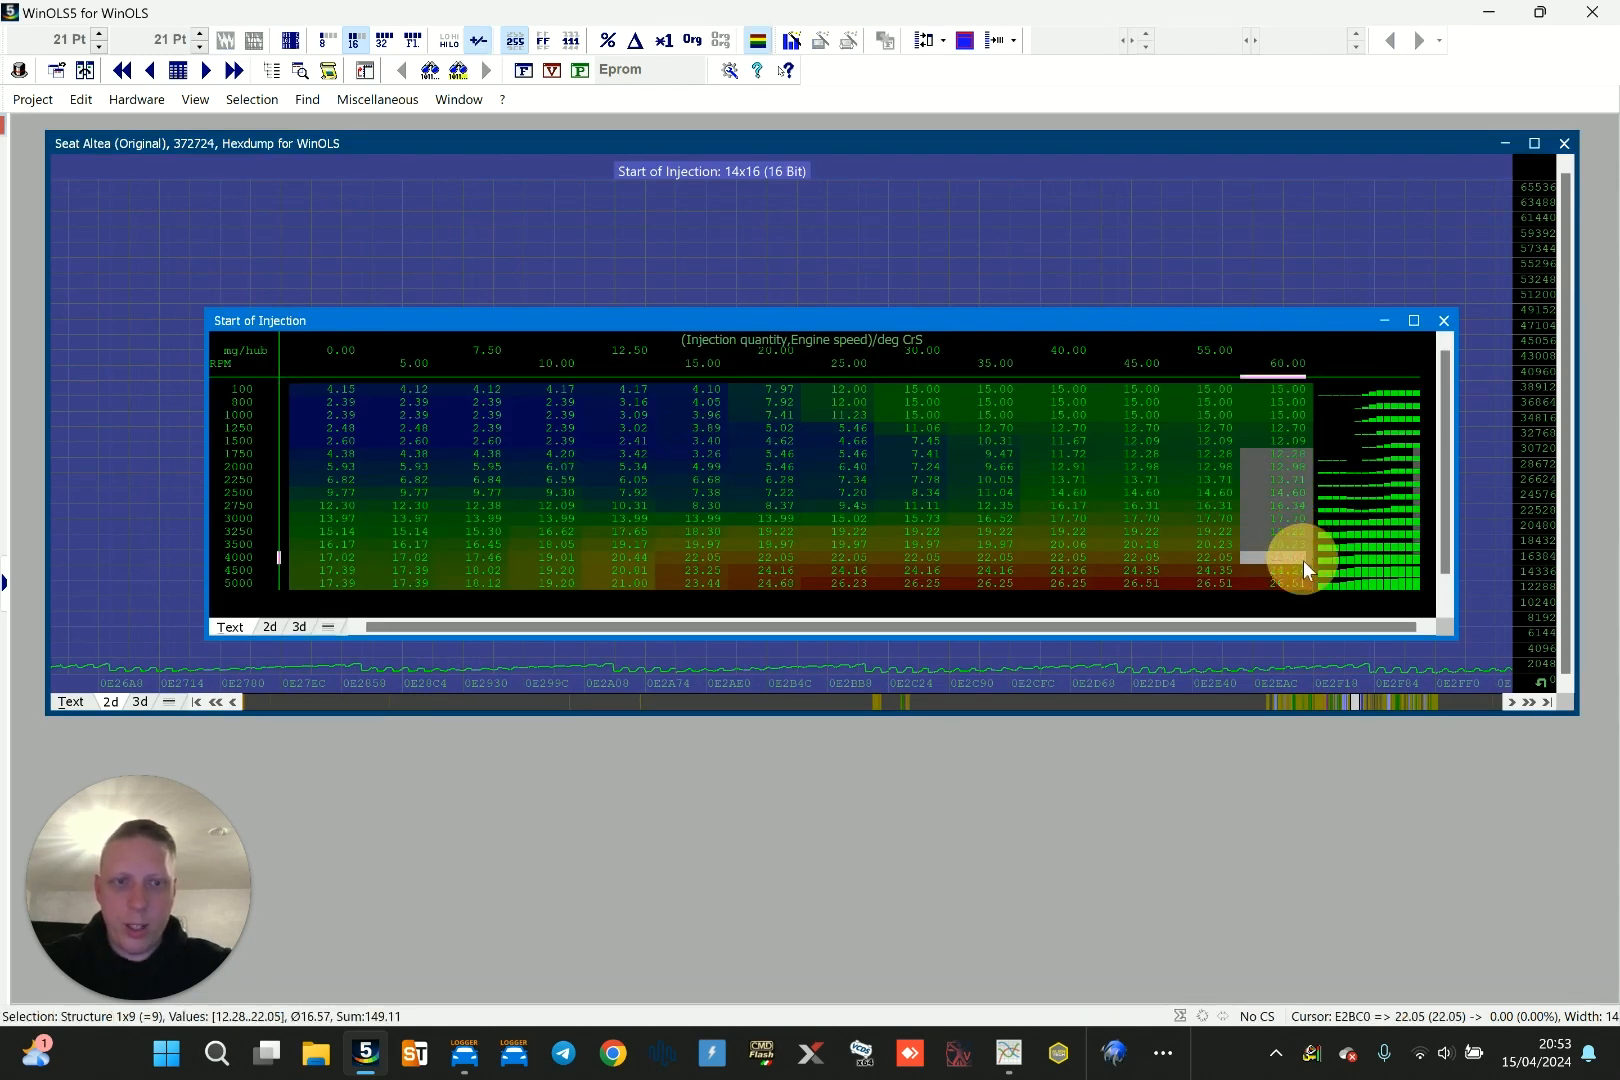
{"action": "left_click", "coordinate": [1314, 567]}
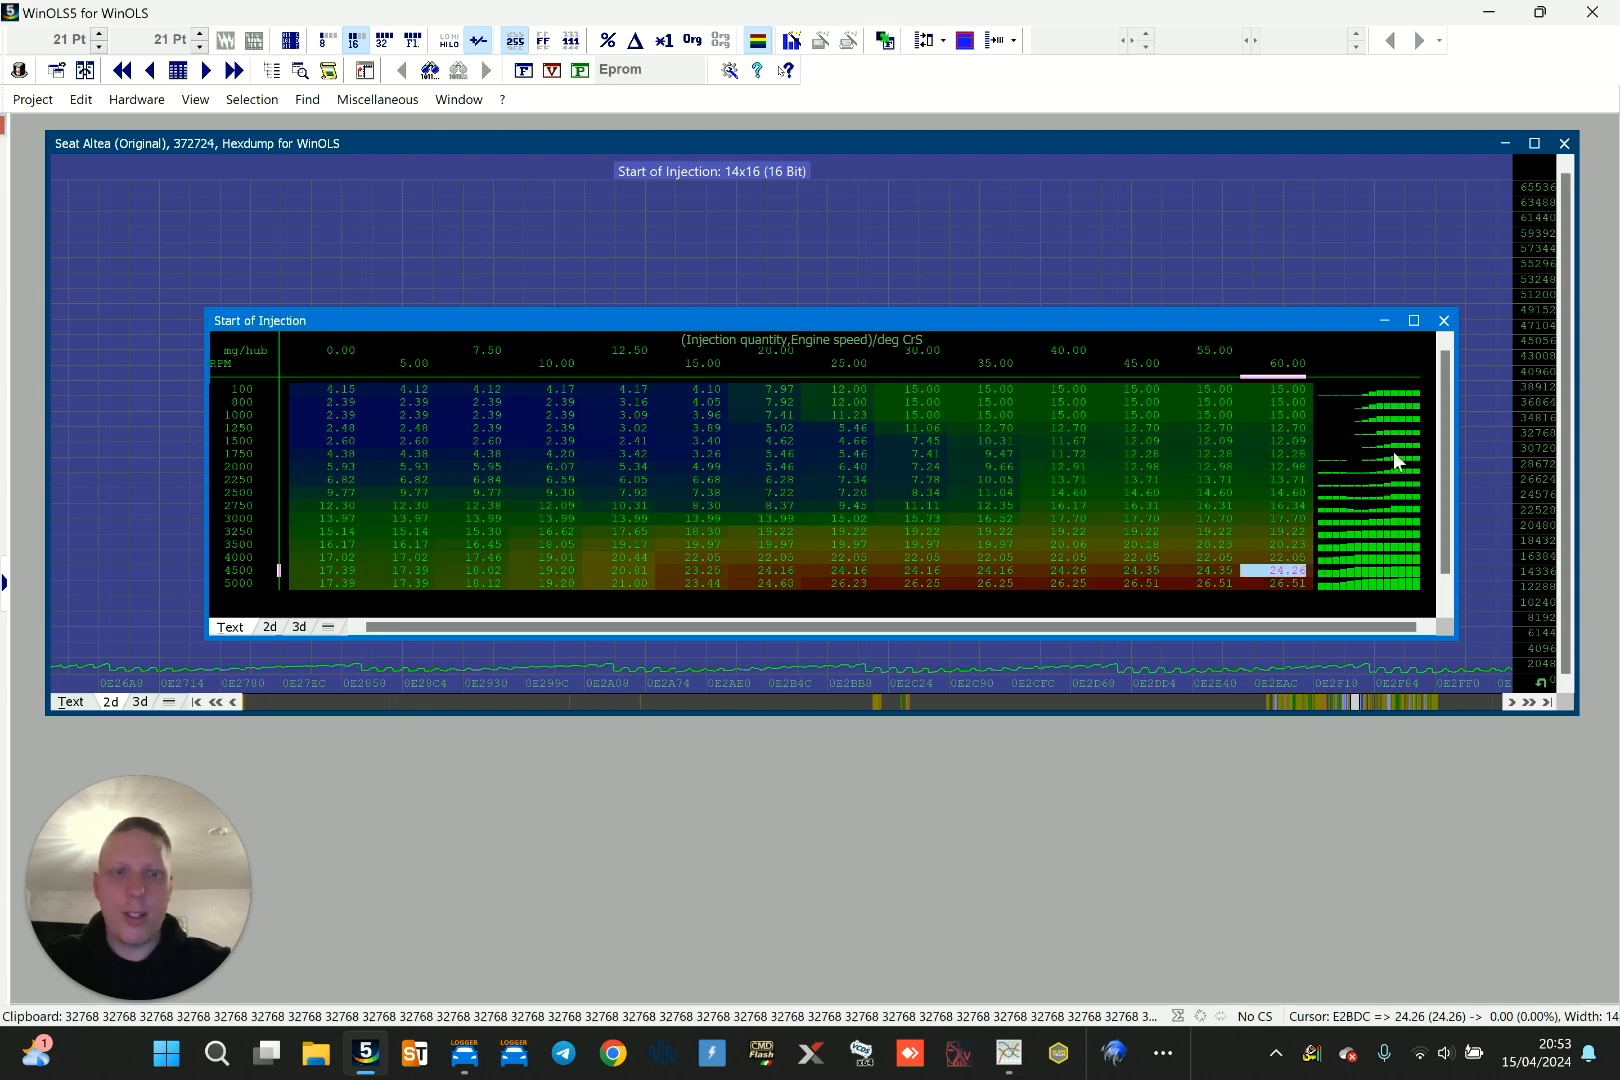
{"action": "left_click", "coordinate": [1443, 320]}
Find the 15x19 Injection duration DEG map further along the hexdump and open it
{"action": "left_click", "coordinate": [1023, 298]}
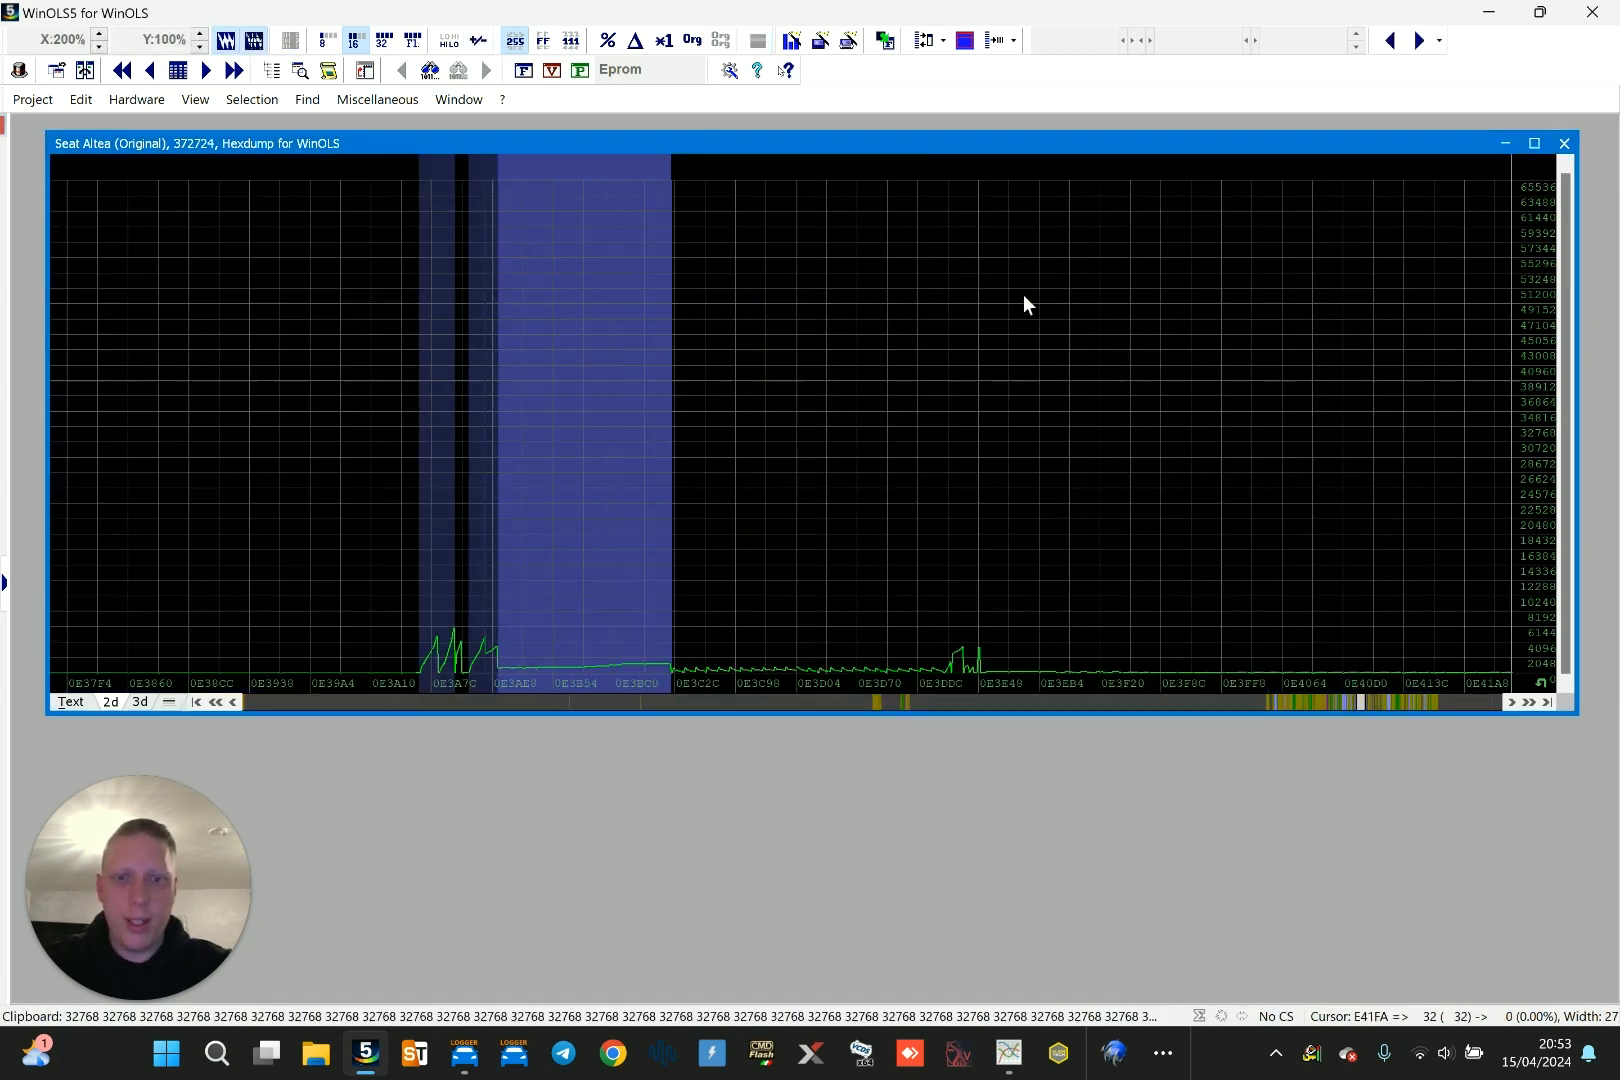
{"action": "scroll", "coordinate": [1023, 294], "scroll_direction": "down", "scroll_amount": 15}
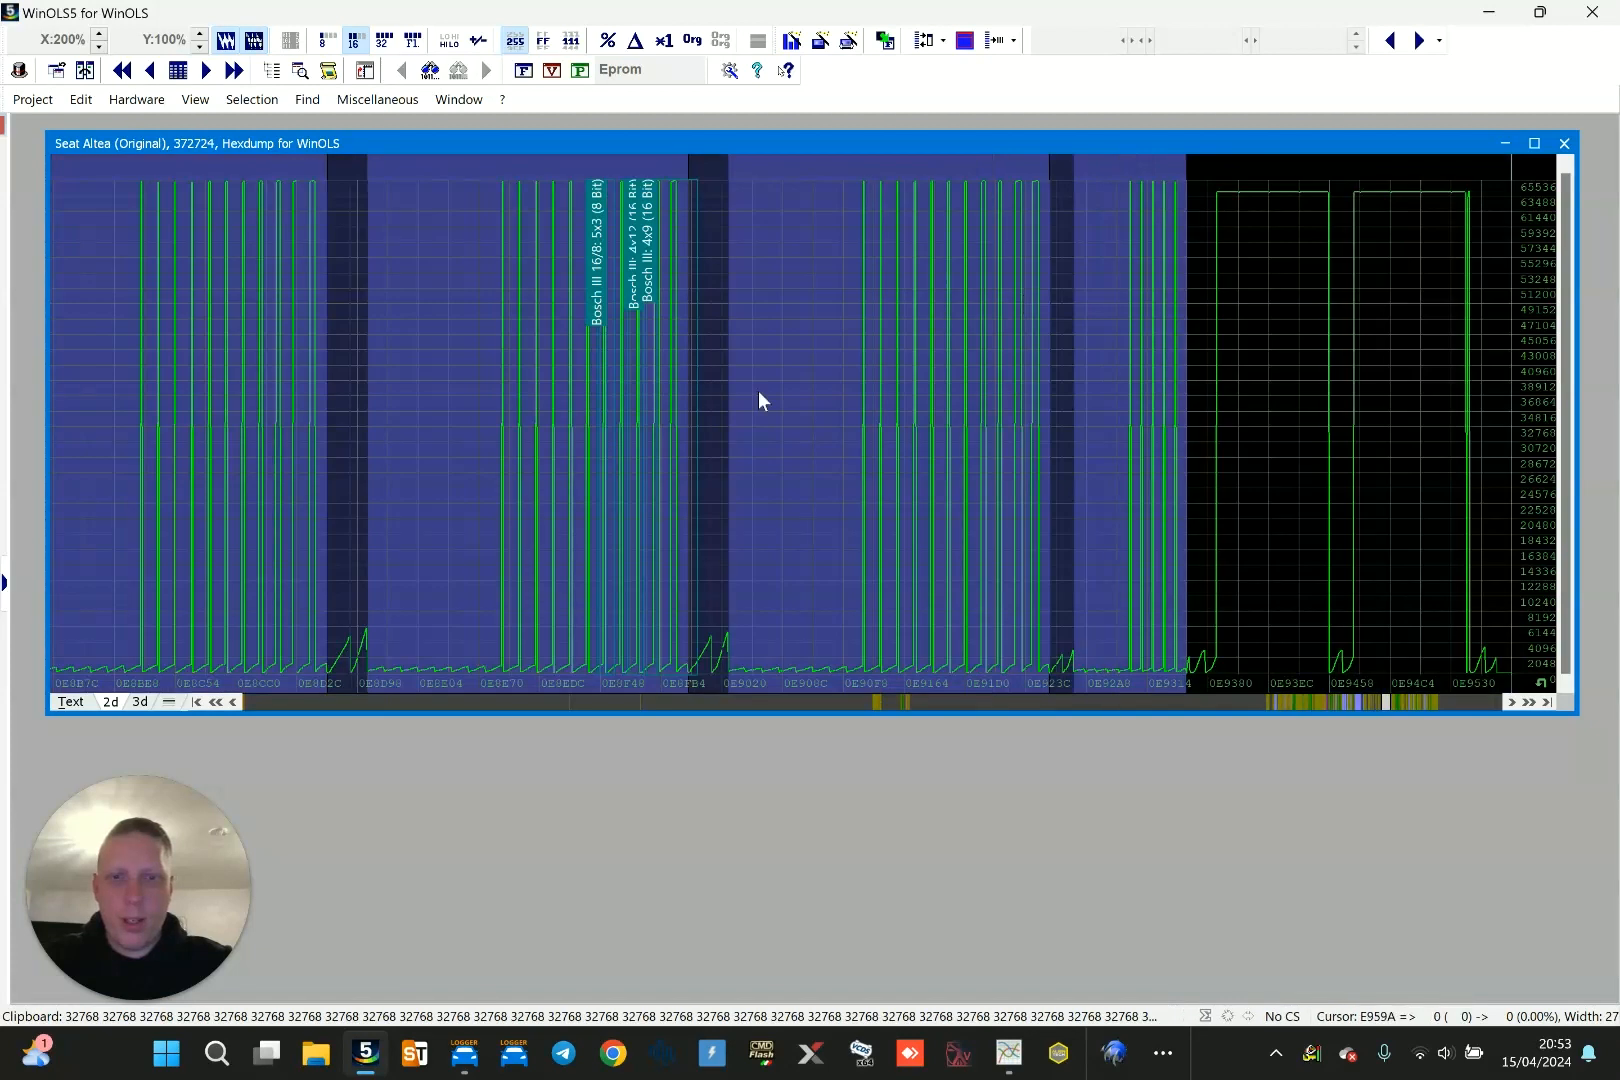
{"action": "double_click", "coordinate": [440, 413]}
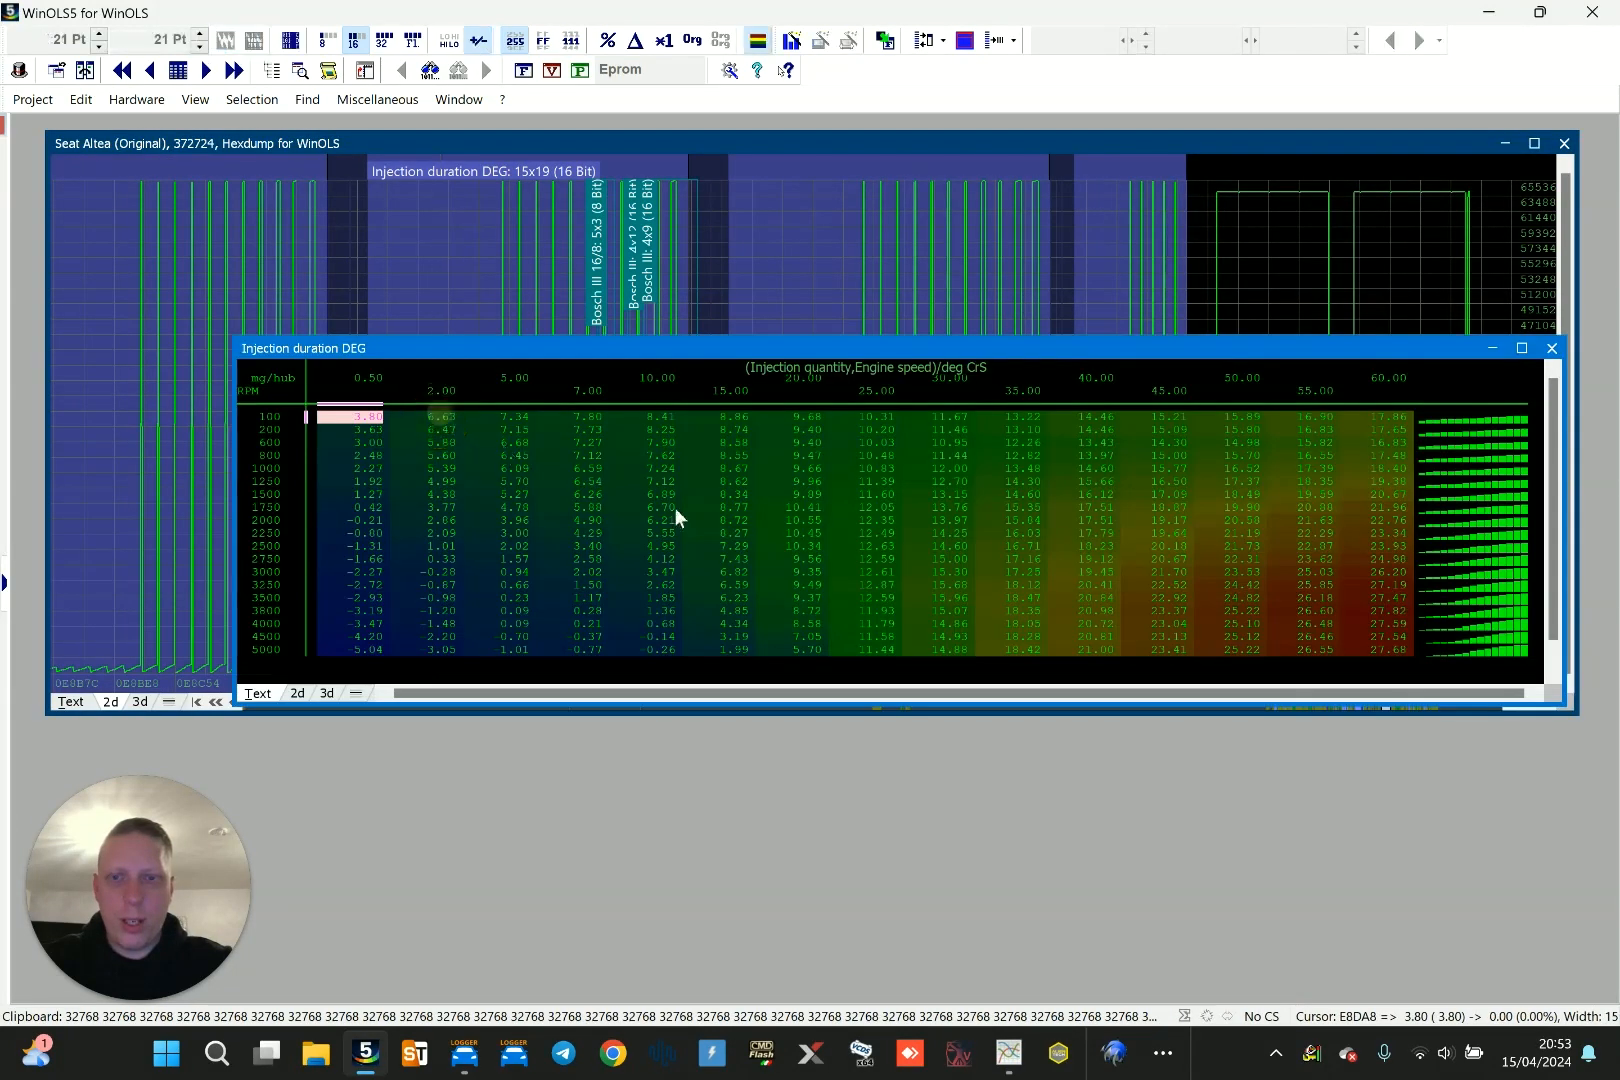
Examine the 60 mg/hub column, highlighting the durations from 2750 to 4000 rpm and checking 5000 rpm, and close the map
{"action": "left_click", "coordinate": [1398, 377]}
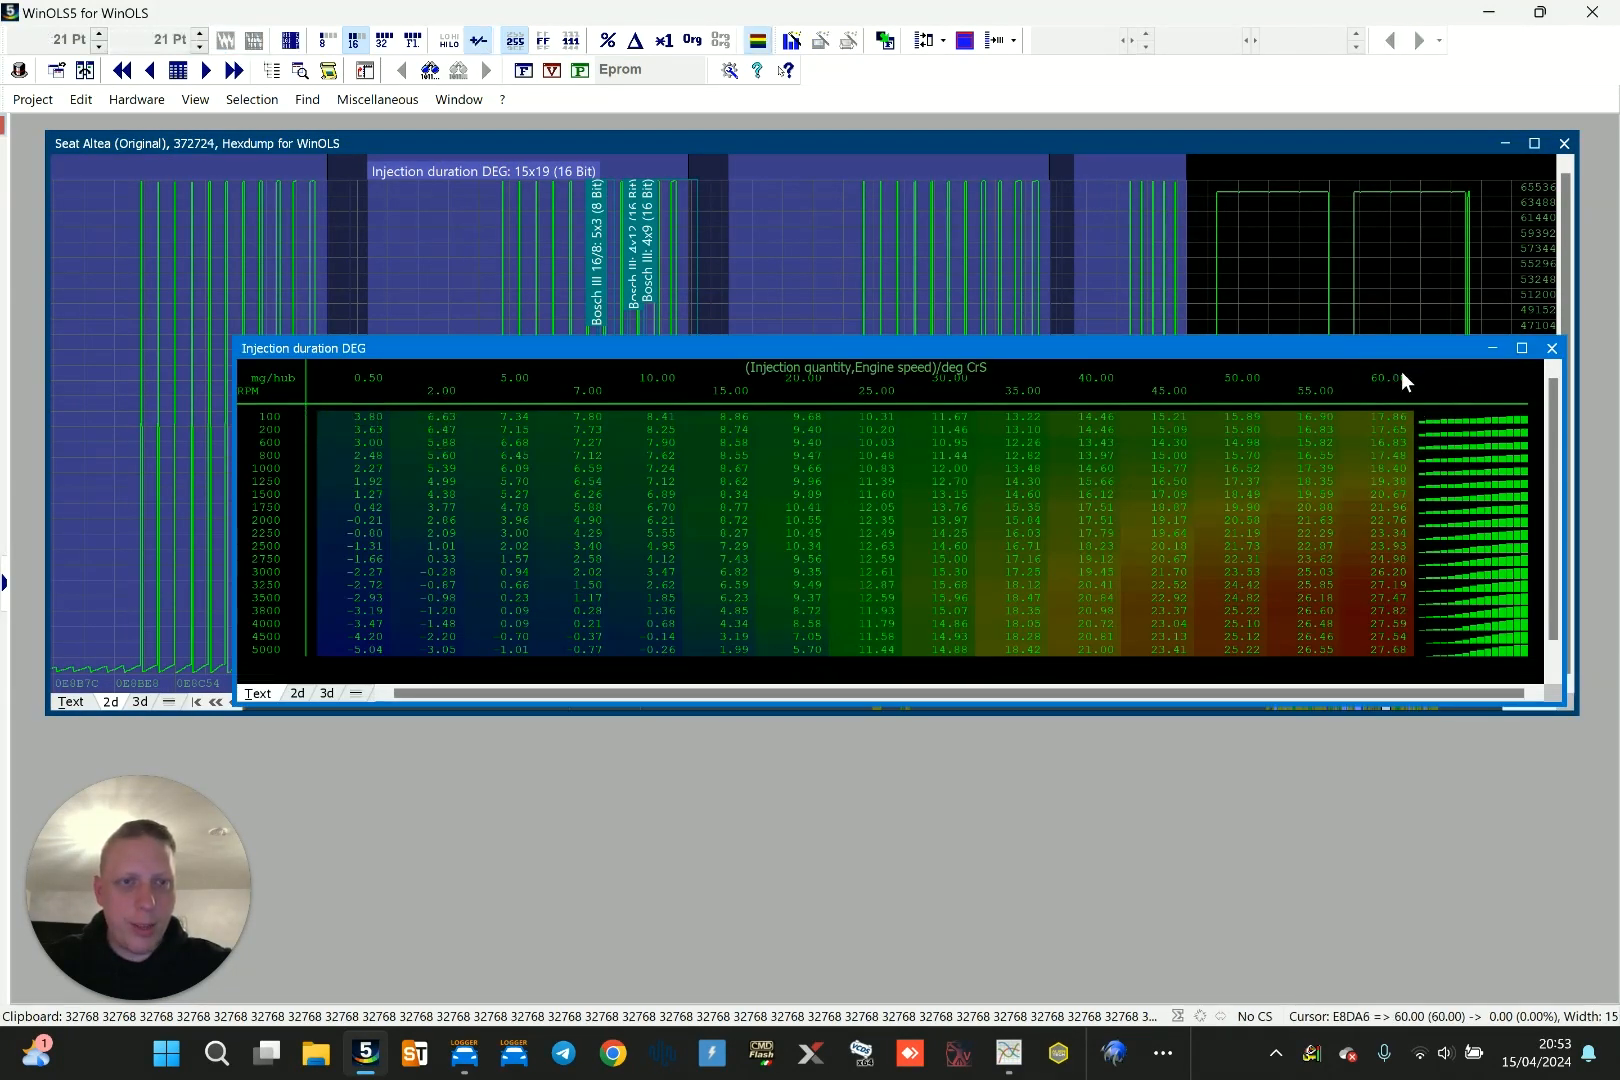
{"action": "left_click_drag", "start_coordinate": [1390, 558], "coordinate": [1406, 635]}
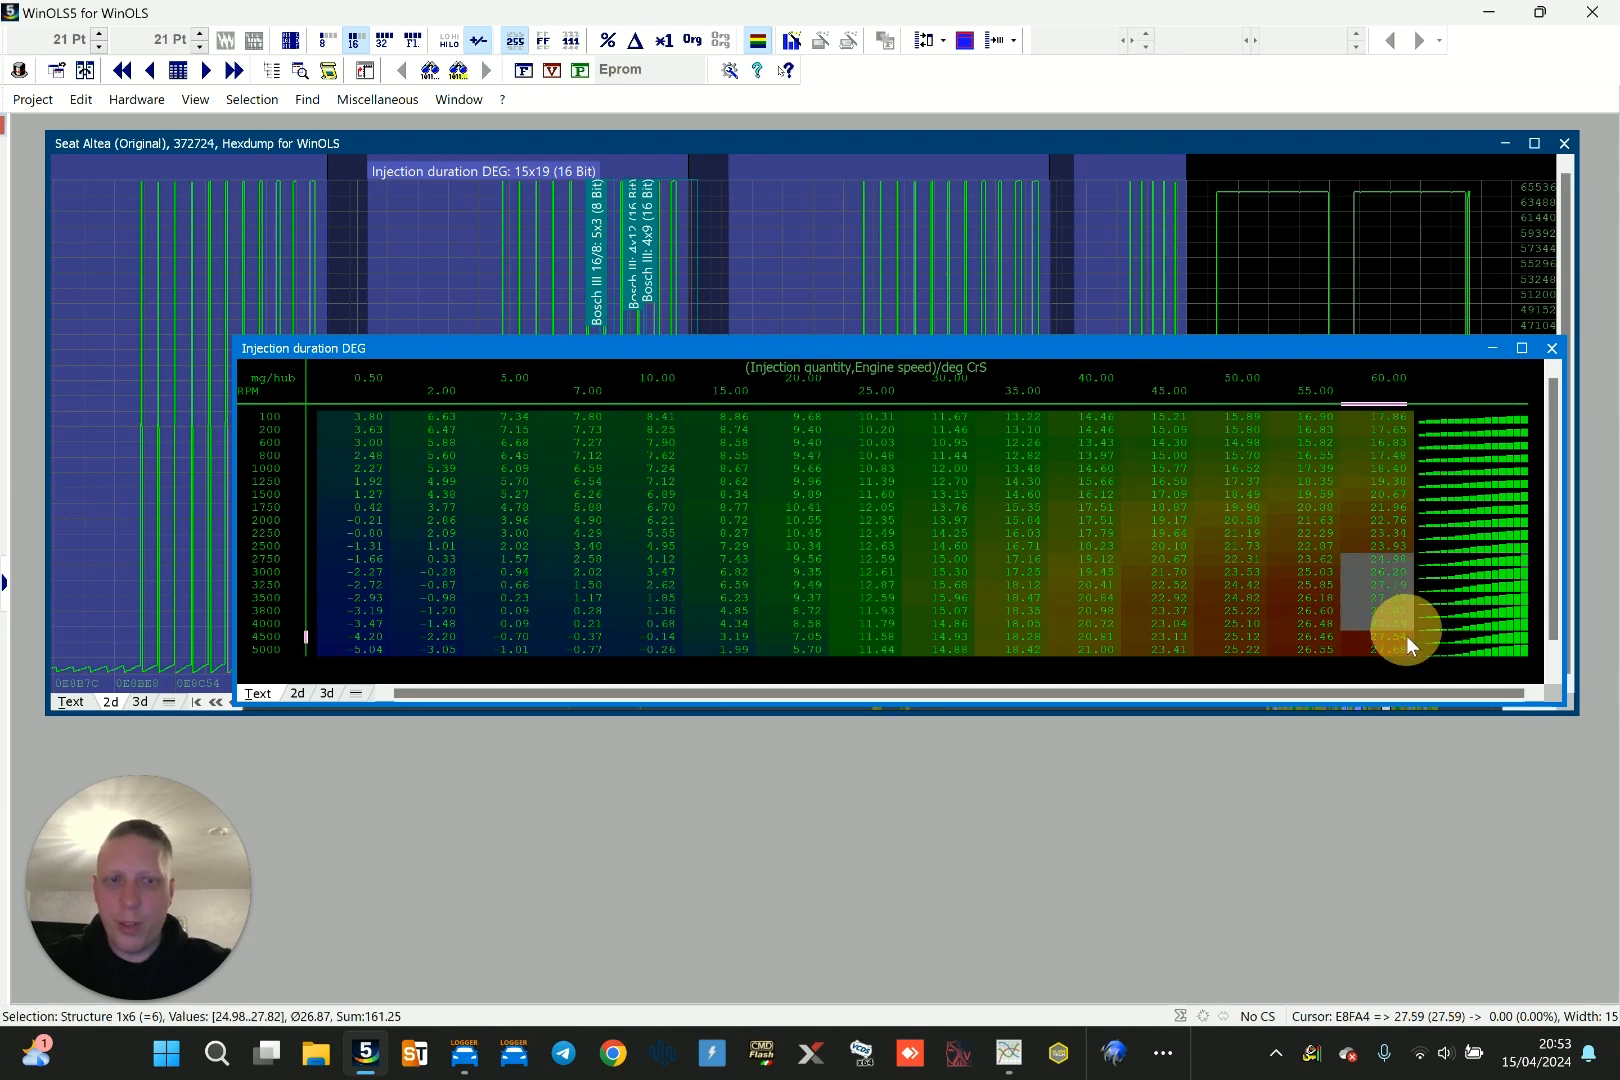
{"action": "left_click", "coordinate": [1406, 648]}
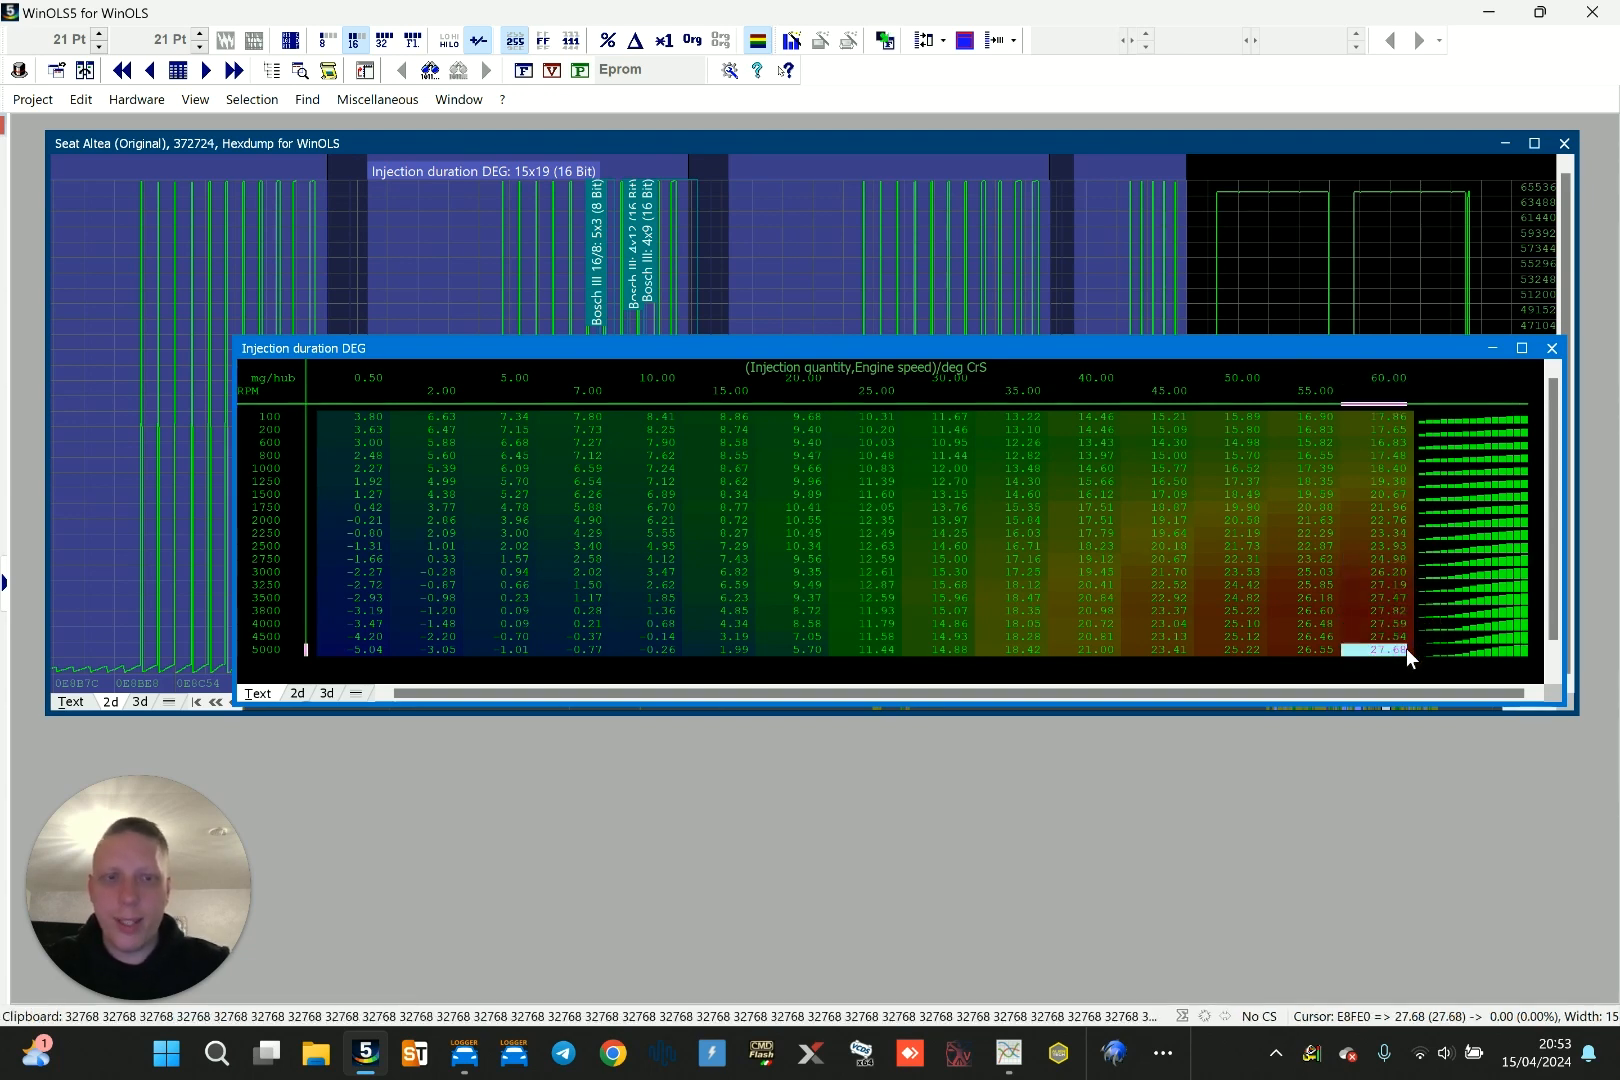
{"action": "left_click_drag", "start_coordinate": [1389, 355], "coordinate": [1304, 216]}
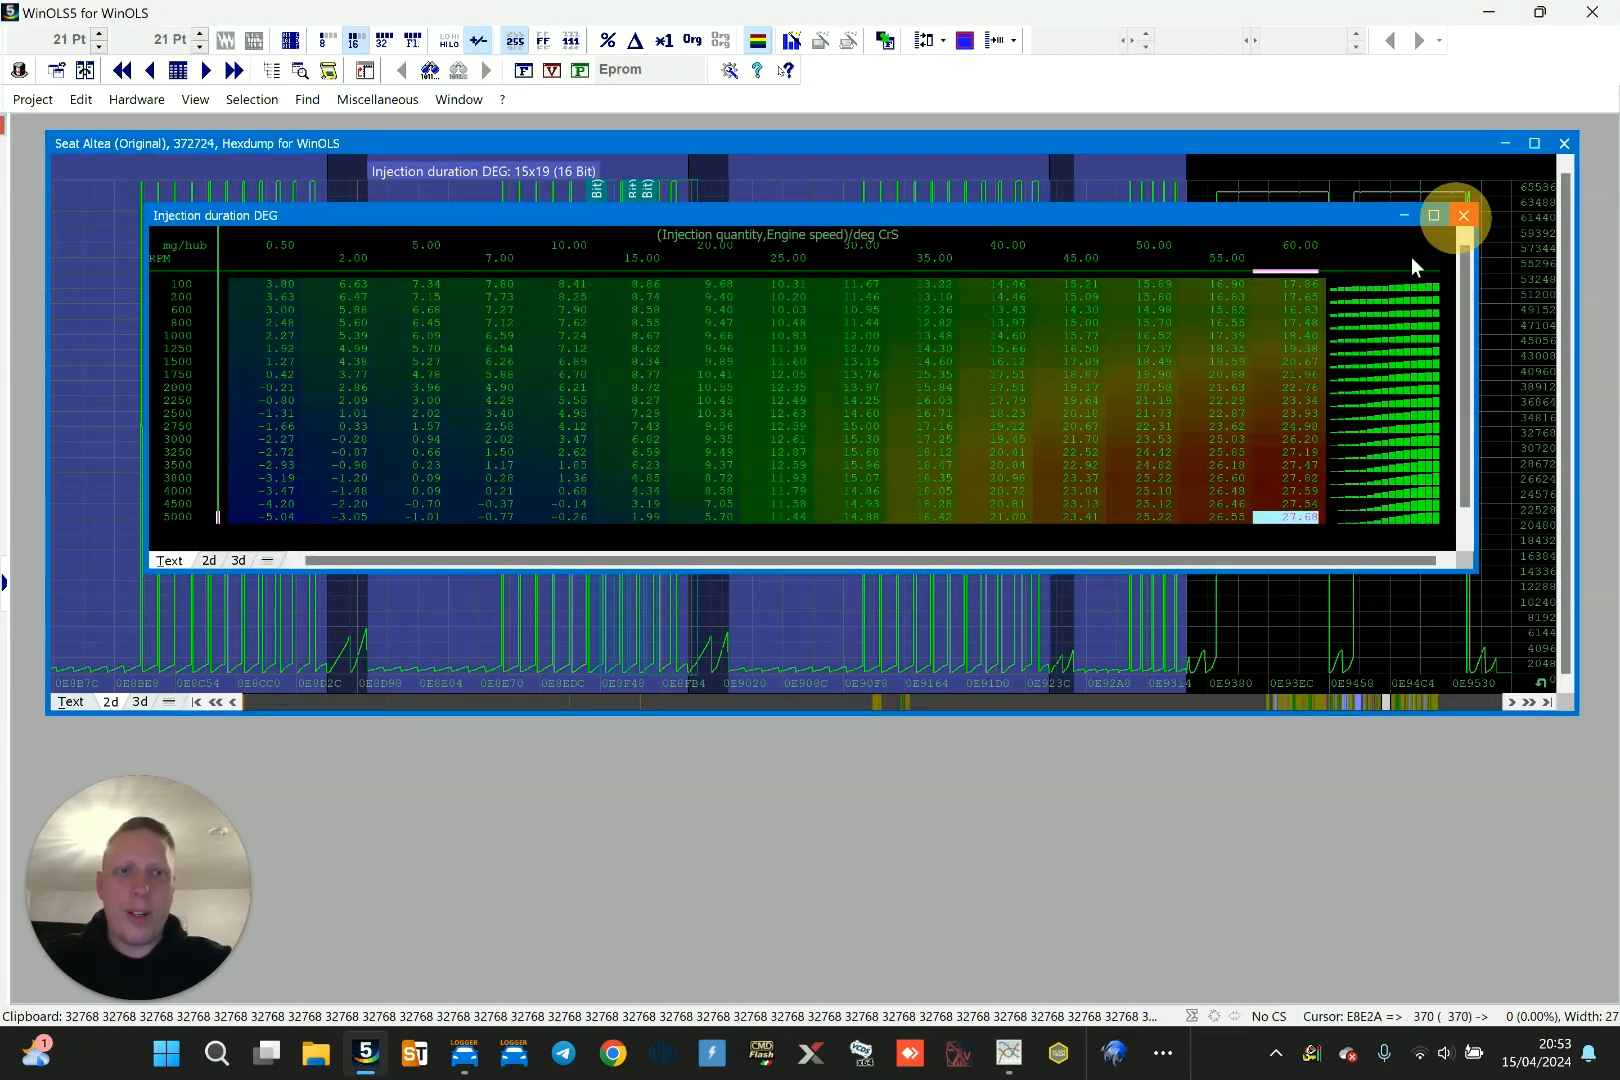
Find the 16x15 Torque to fuel quantity injected conversion map in an earlier part of the hexdump and open it
{"action": "scroll", "coordinate": [1286, 306], "scroll_direction": "down", "scroll_amount": 5}
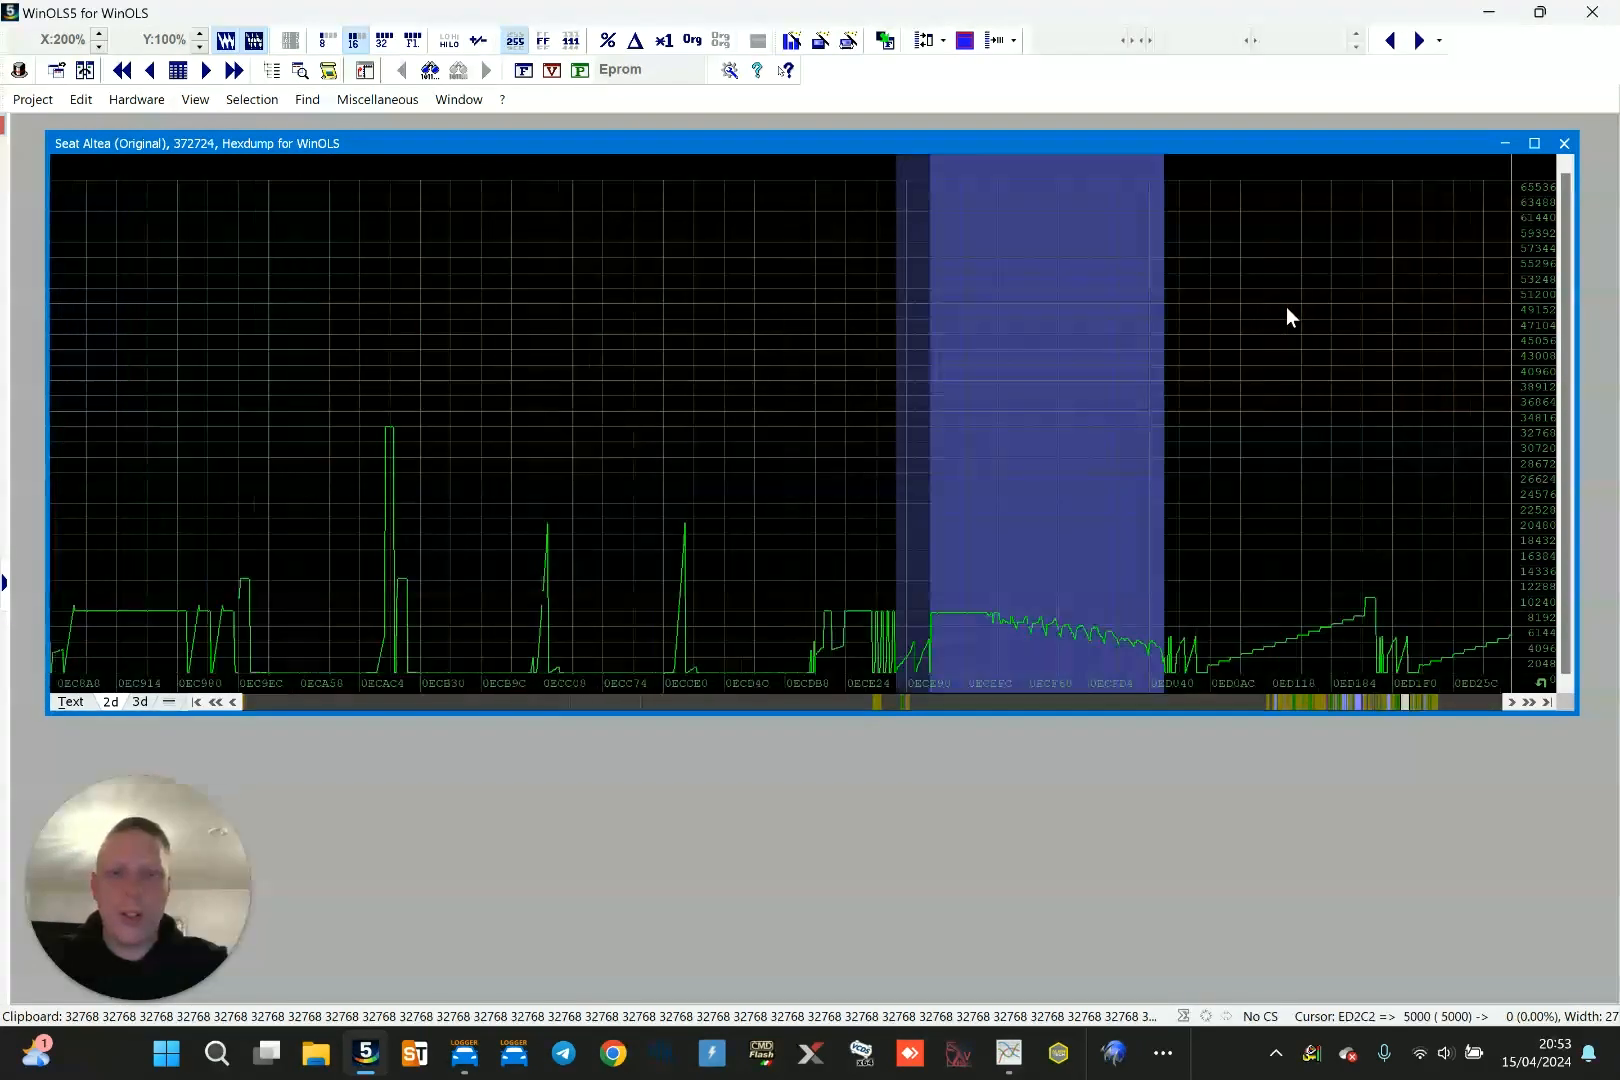
{"action": "left_click", "coordinate": [839, 701]}
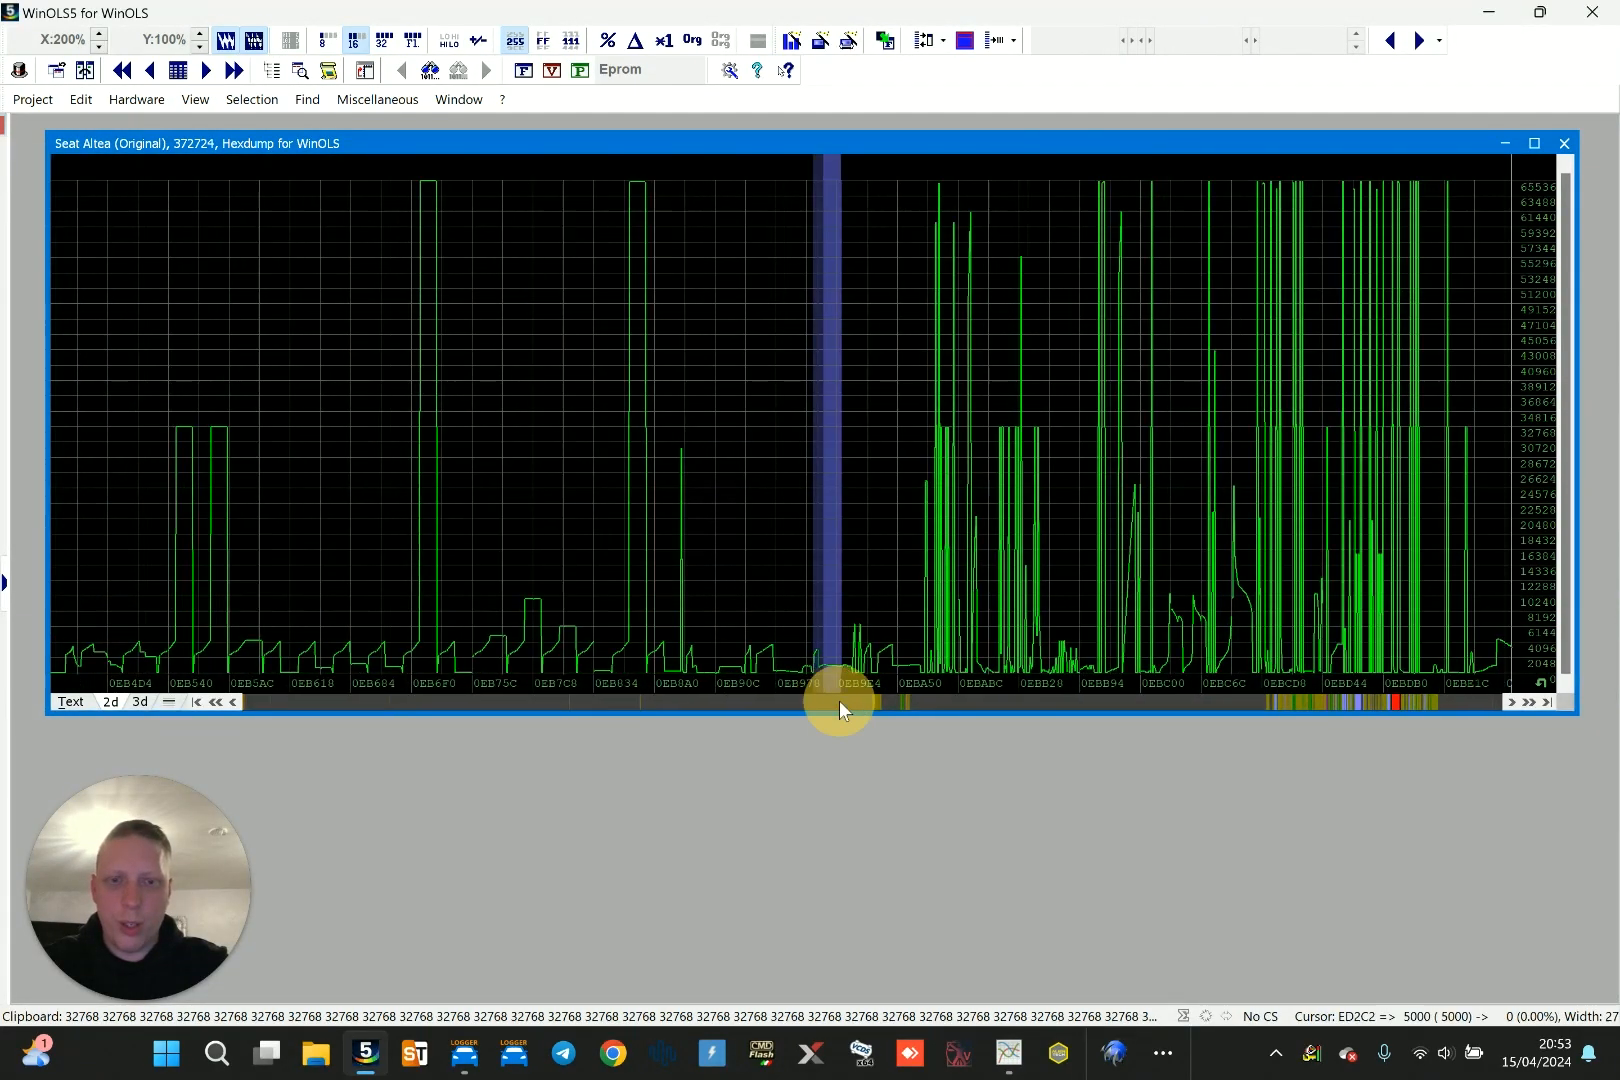
{"action": "left_click", "coordinate": [839, 700]}
{"action": "left_click", "coordinate": [839, 700]}
{"action": "left_click", "coordinate": [839, 700]}
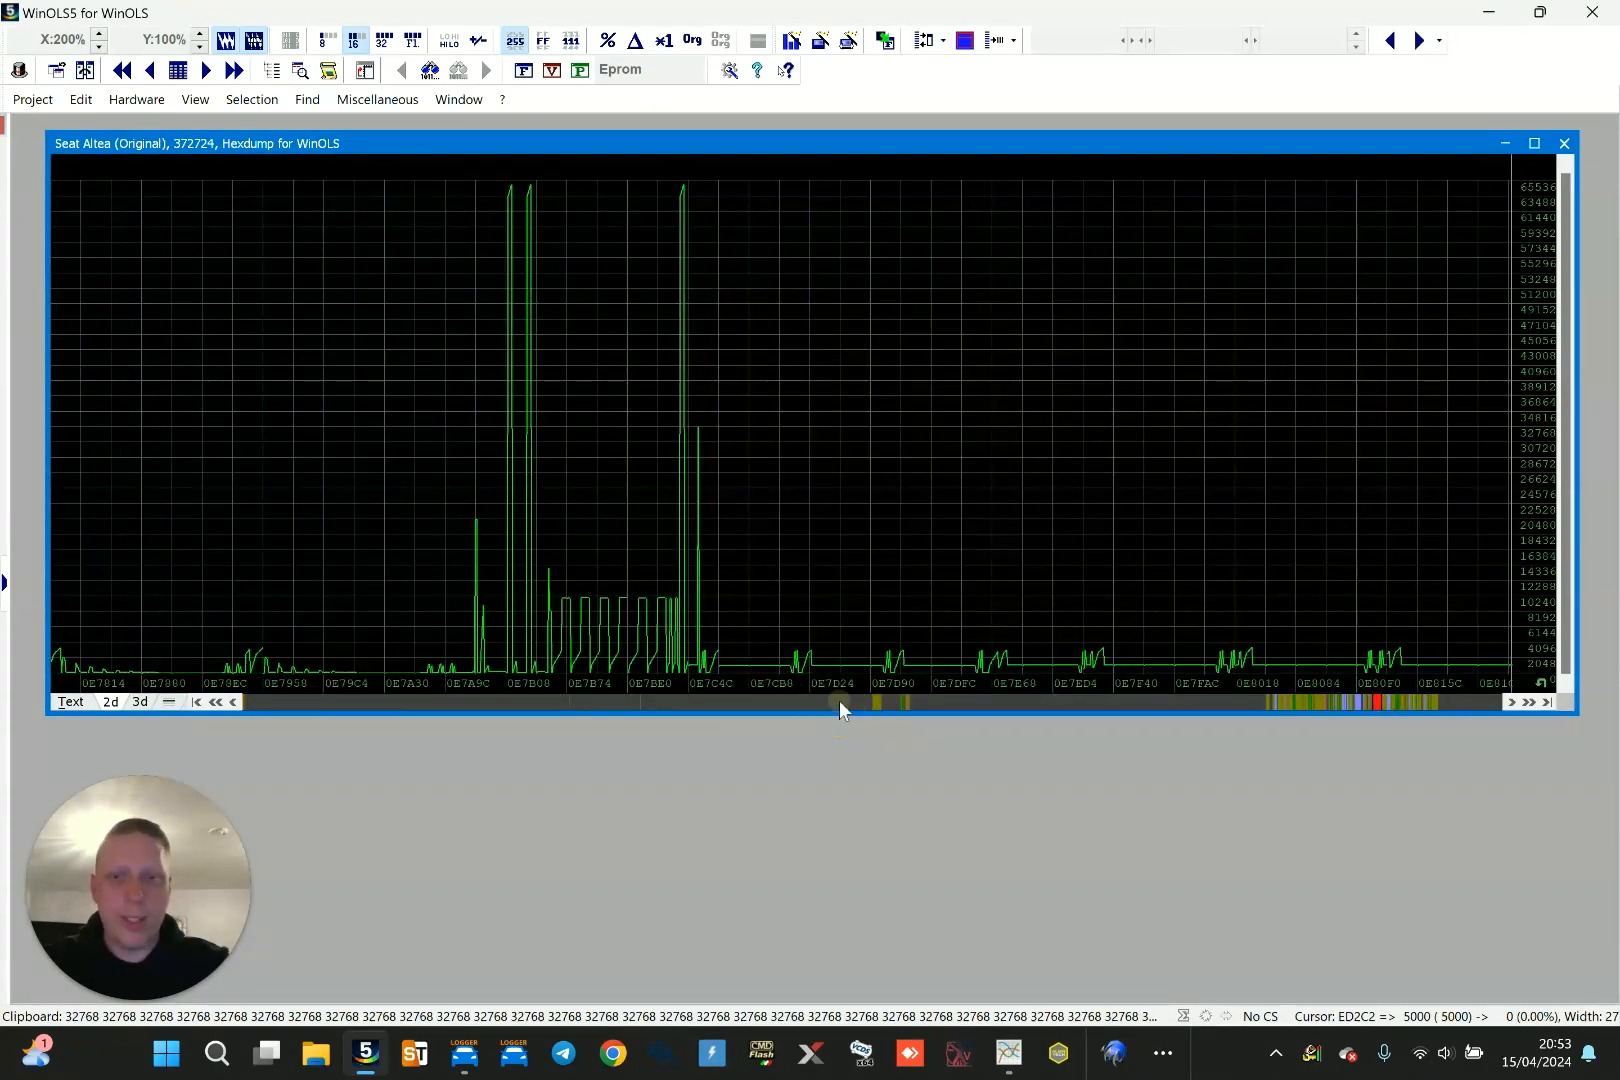
{"action": "left_click", "coordinate": [839, 700]}
{"action": "left_click", "coordinate": [839, 700]}
{"action": "left_click", "coordinate": [839, 700]}
{"action": "left_click", "coordinate": [839, 700]}
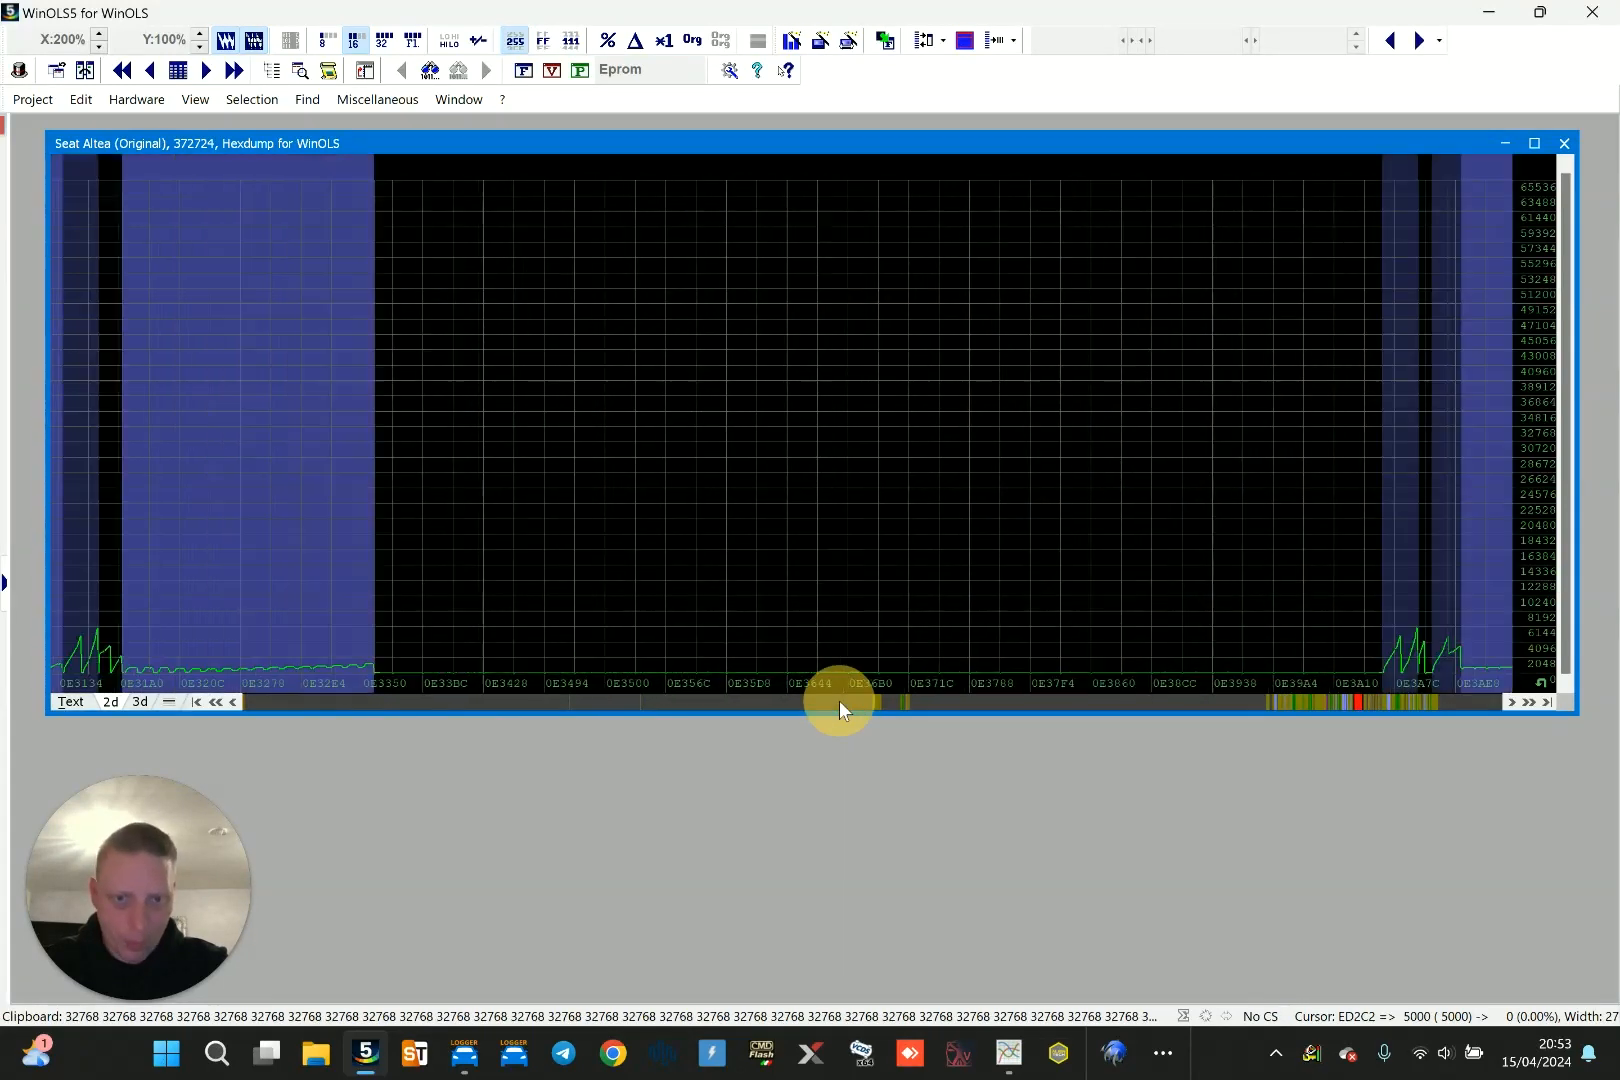
{"action": "left_click", "coordinate": [839, 700]}
{"action": "left_click", "coordinate": [839, 700]}
{"action": "left_click", "coordinate": [839, 700]}
{"action": "left_click", "coordinate": [839, 700]}
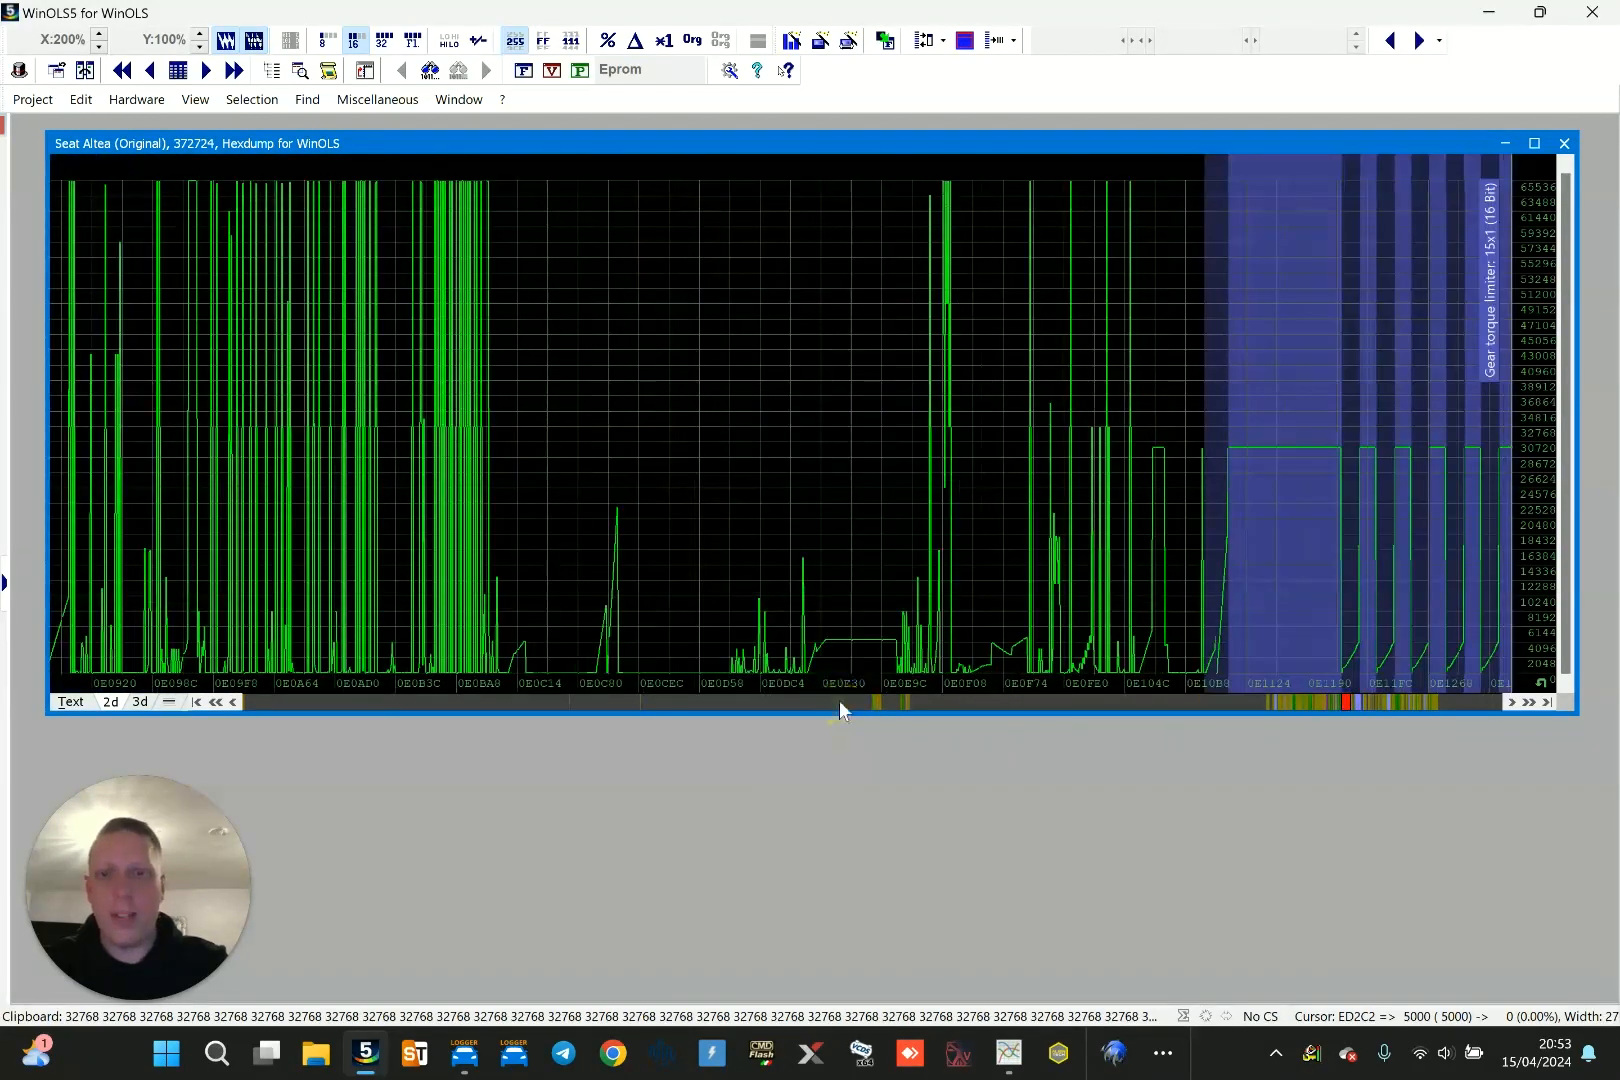
{"action": "left_click", "coordinate": [839, 700]}
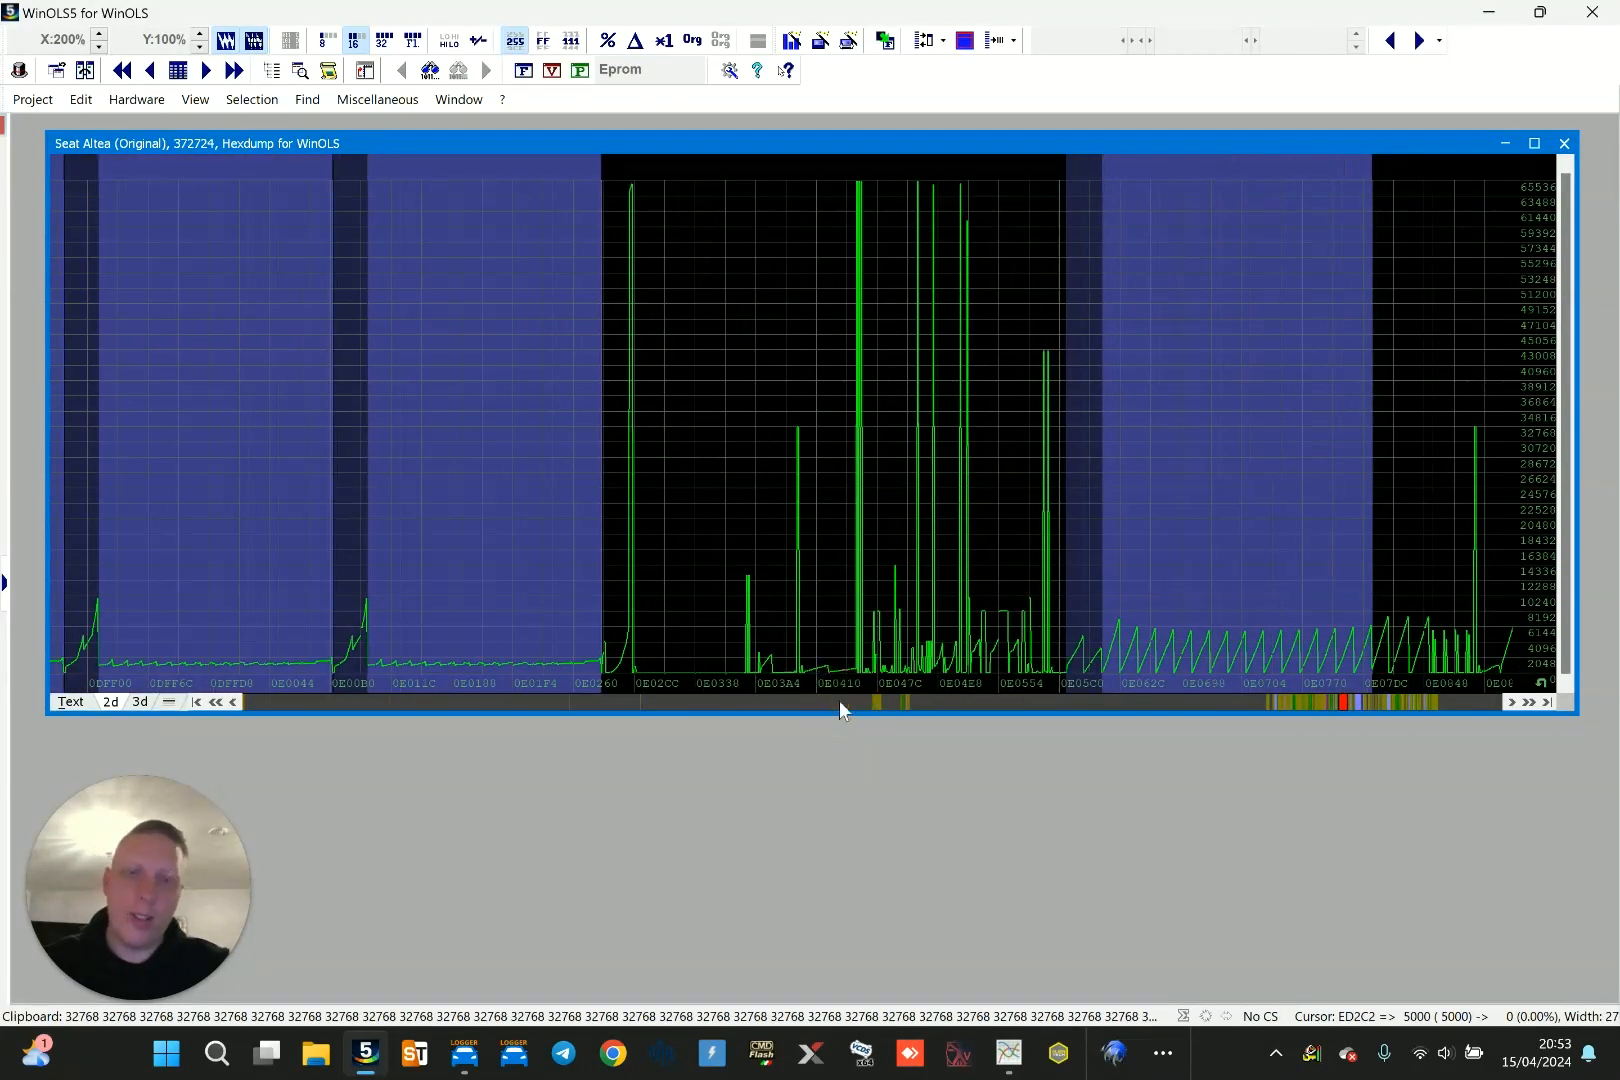
{"action": "double_click", "coordinate": [1297, 387]}
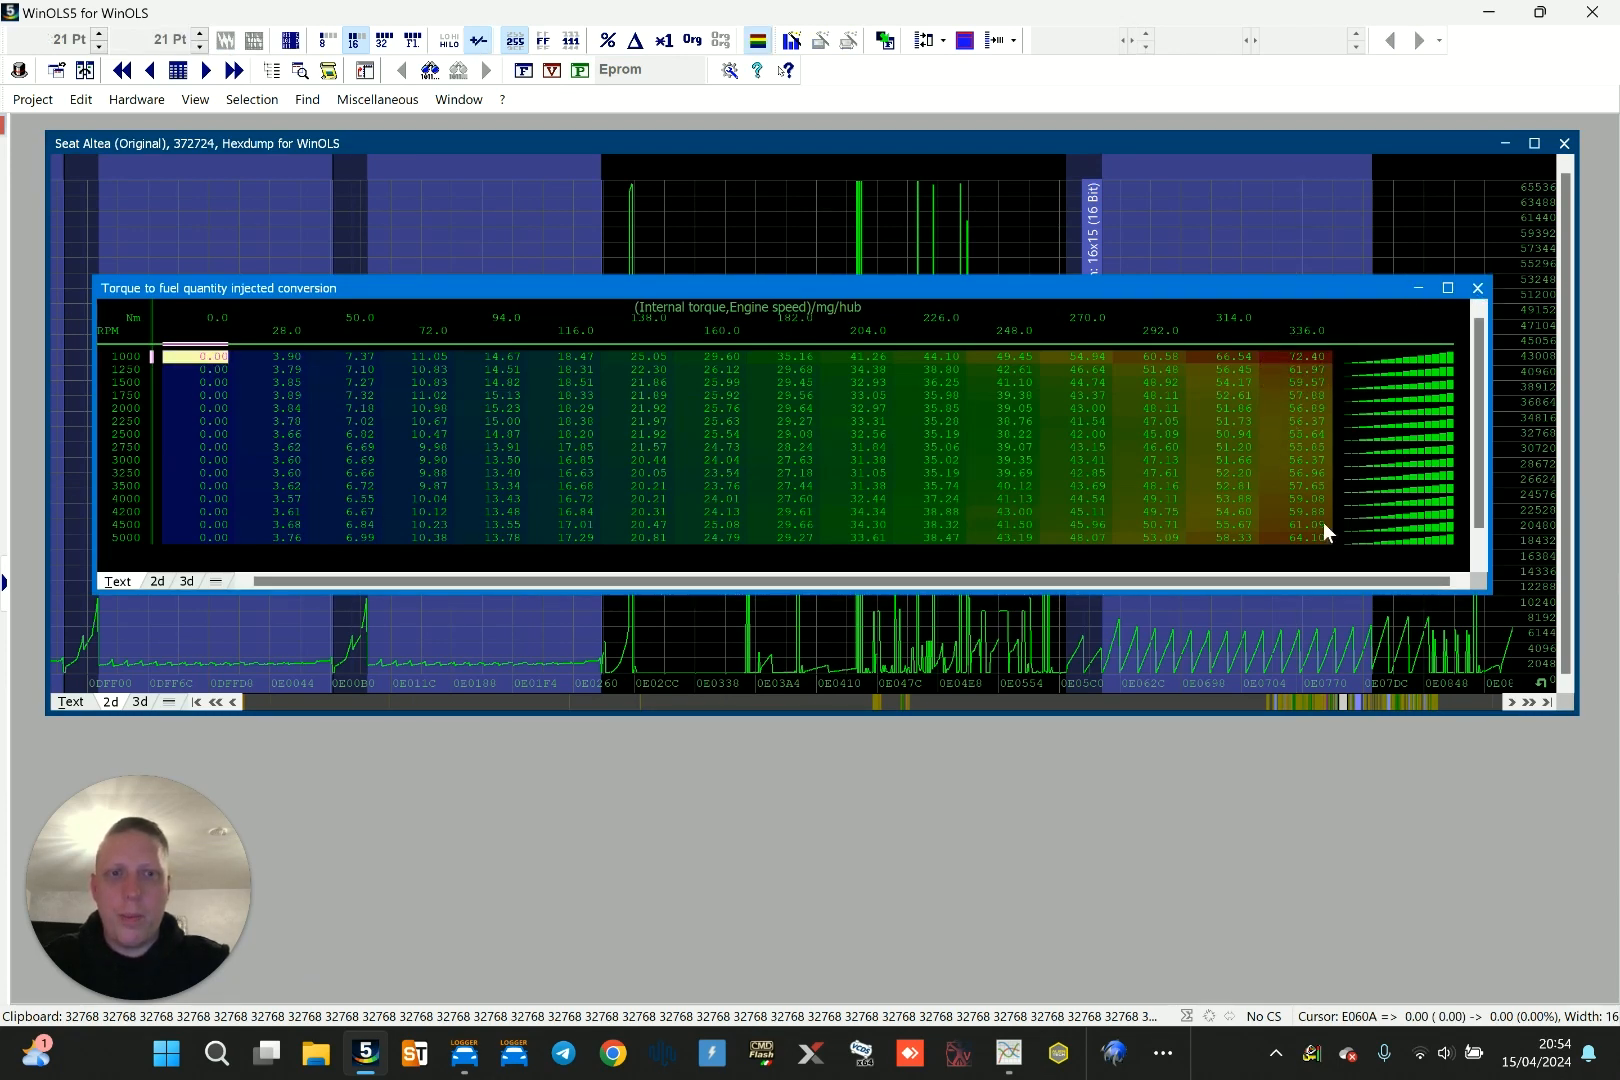
Check the 336 Nm axis value, highlight the 270 Nm fuel quantities from 2000 to 4000 rpm, and close the map
{"action": "left_click", "coordinate": [1325, 334]}
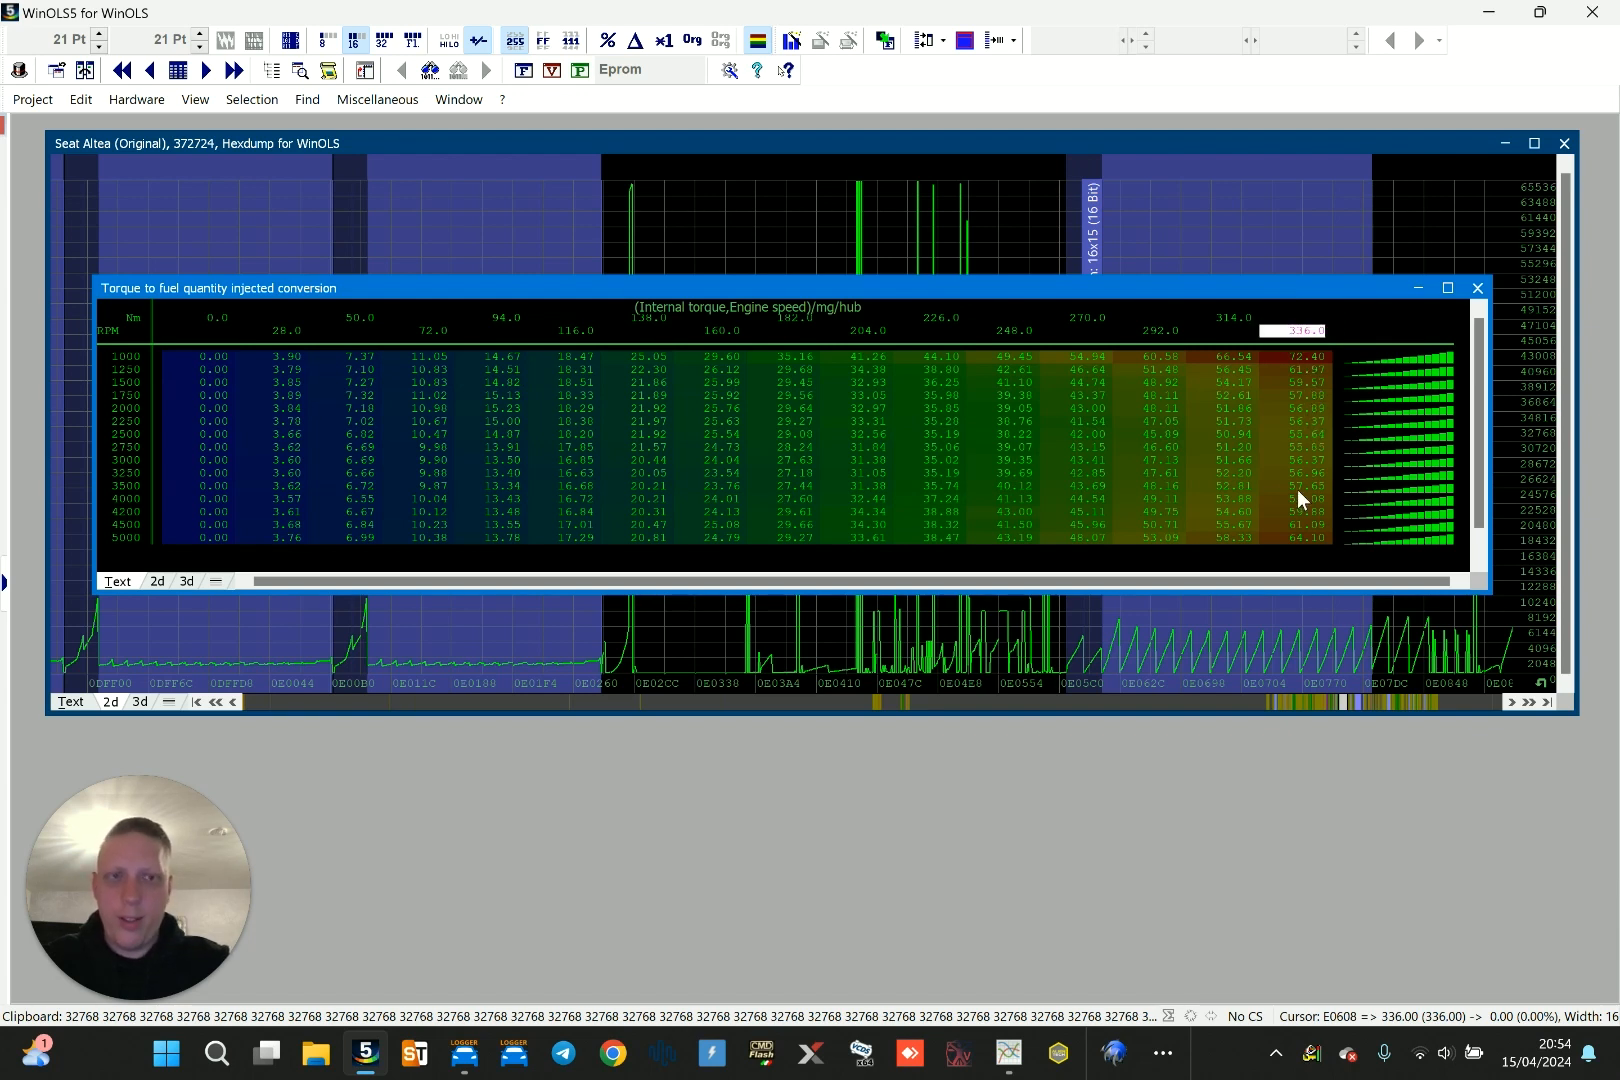
{"action": "left_click_drag", "start_coordinate": [1188, 290], "coordinate": [1173, 265]}
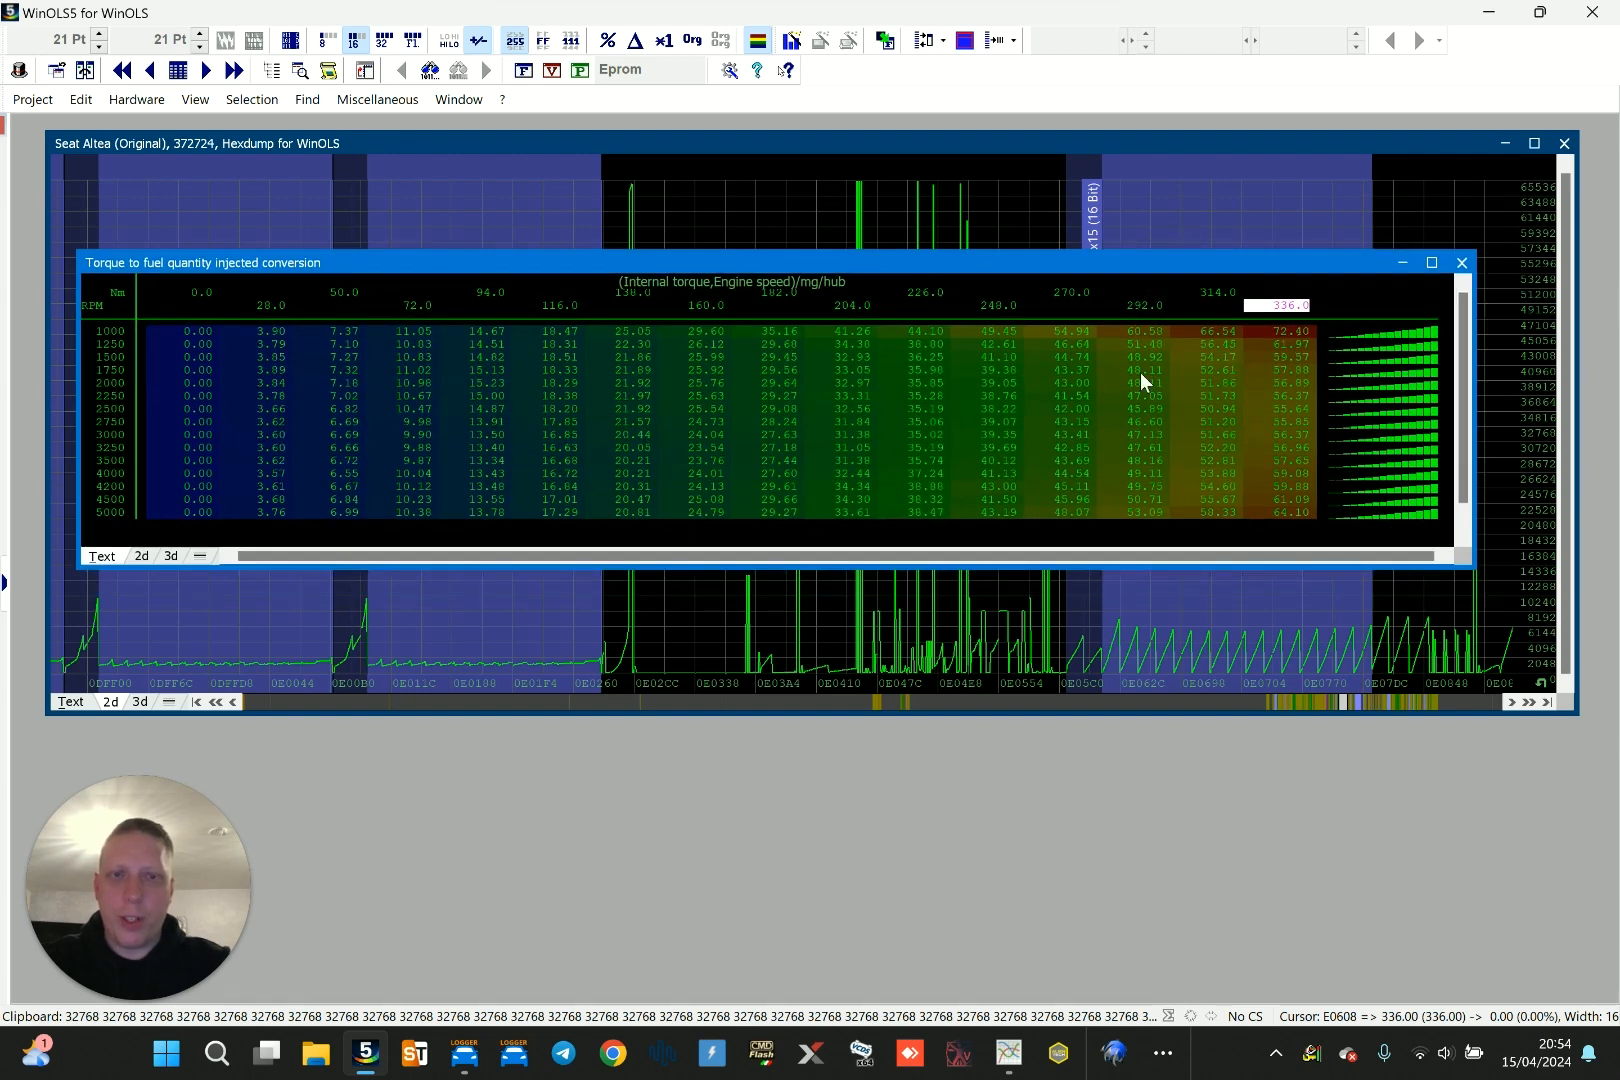
{"action": "left_click", "coordinate": [1068, 293]}
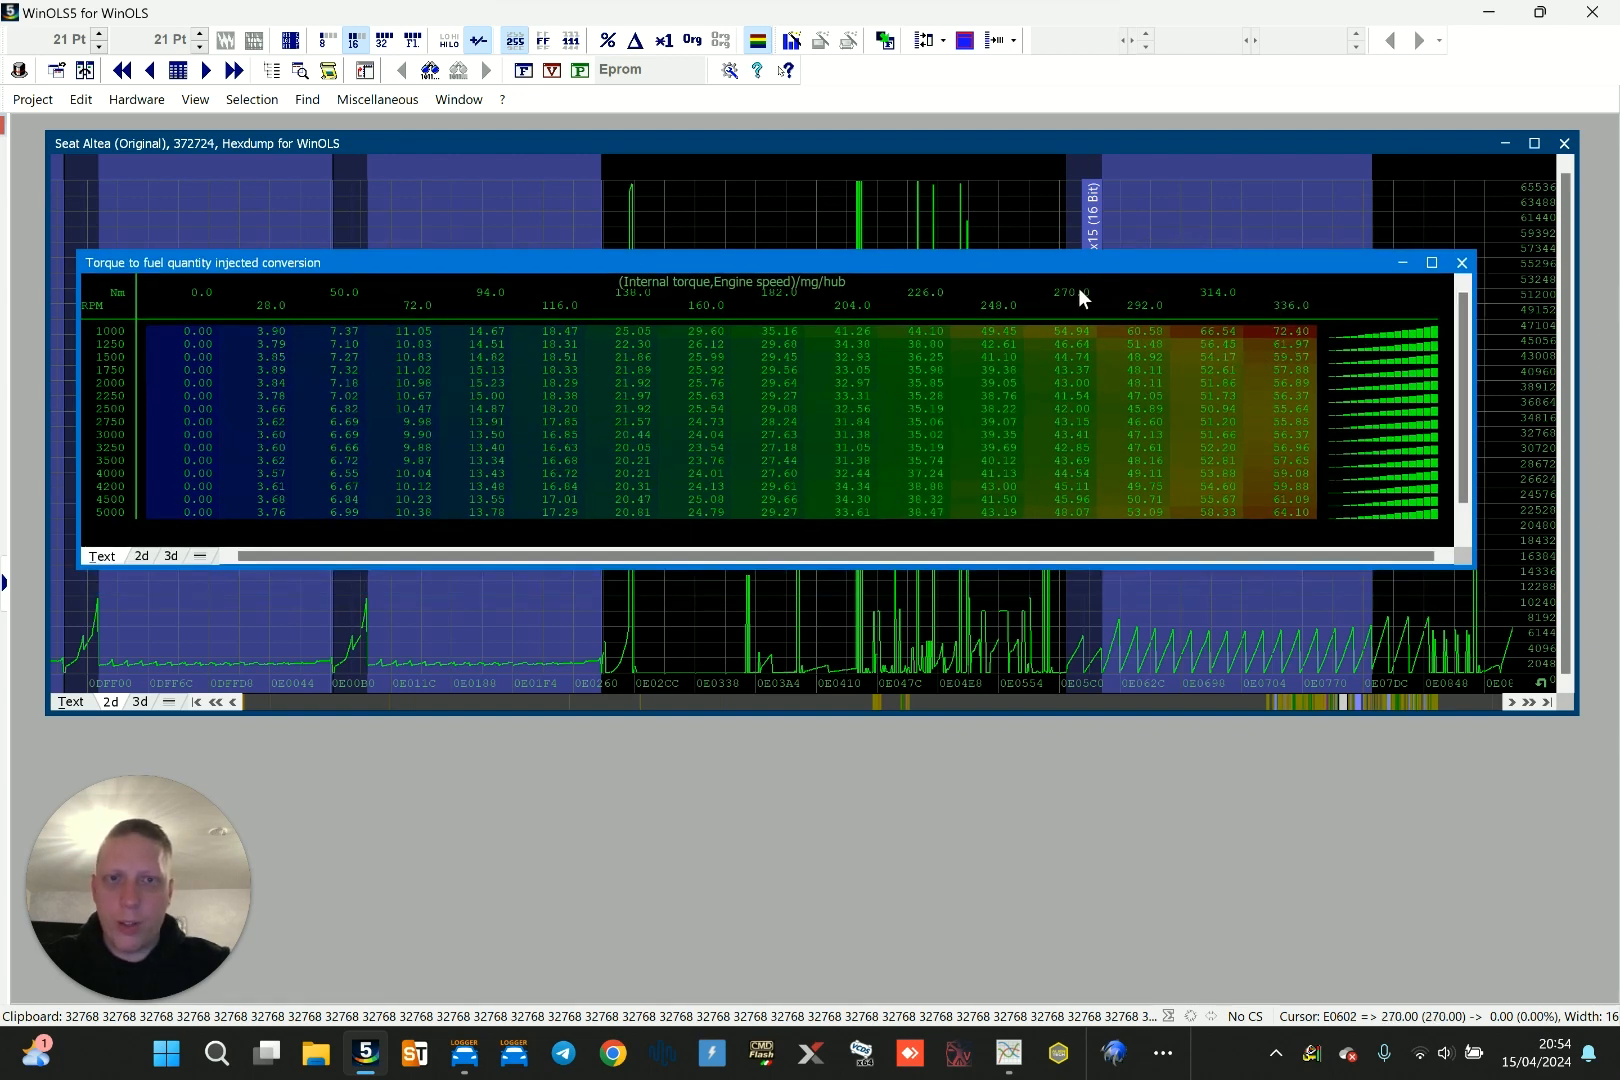
{"action": "left_click_drag", "start_coordinate": [1076, 383], "coordinate": [1085, 476]}
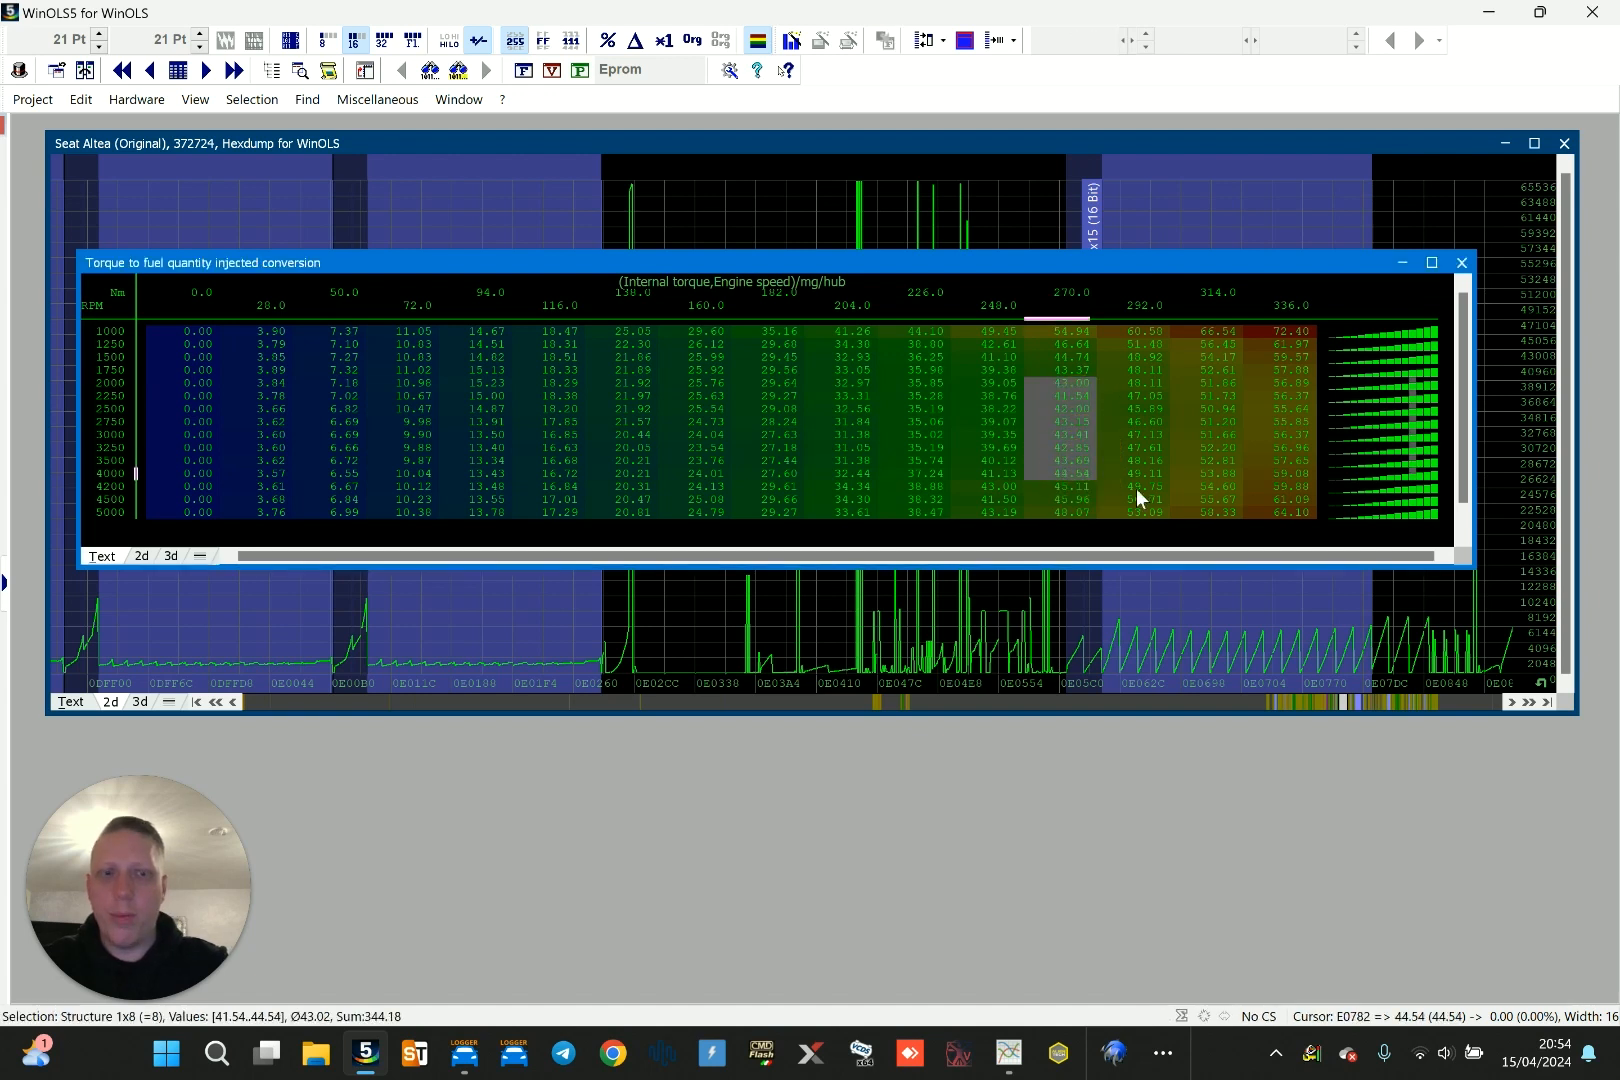
{"action": "key", "text": "ctrl+c"}
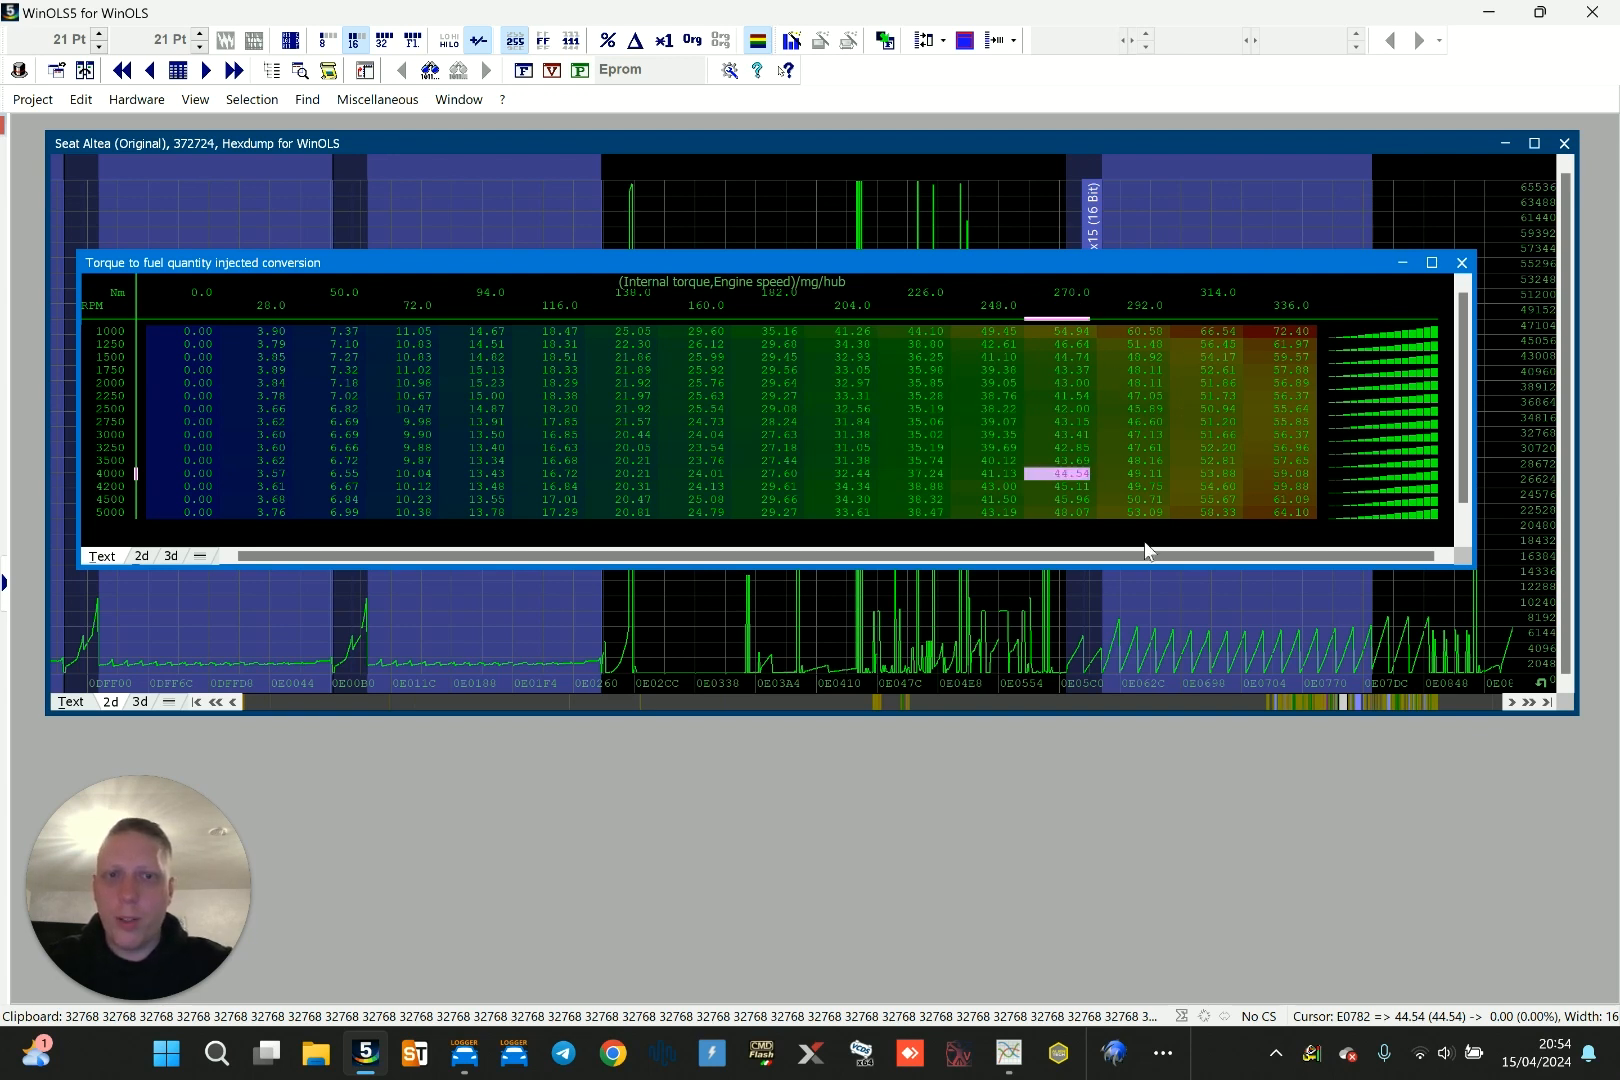
{"action": "left_click", "coordinate": [1297, 305]}
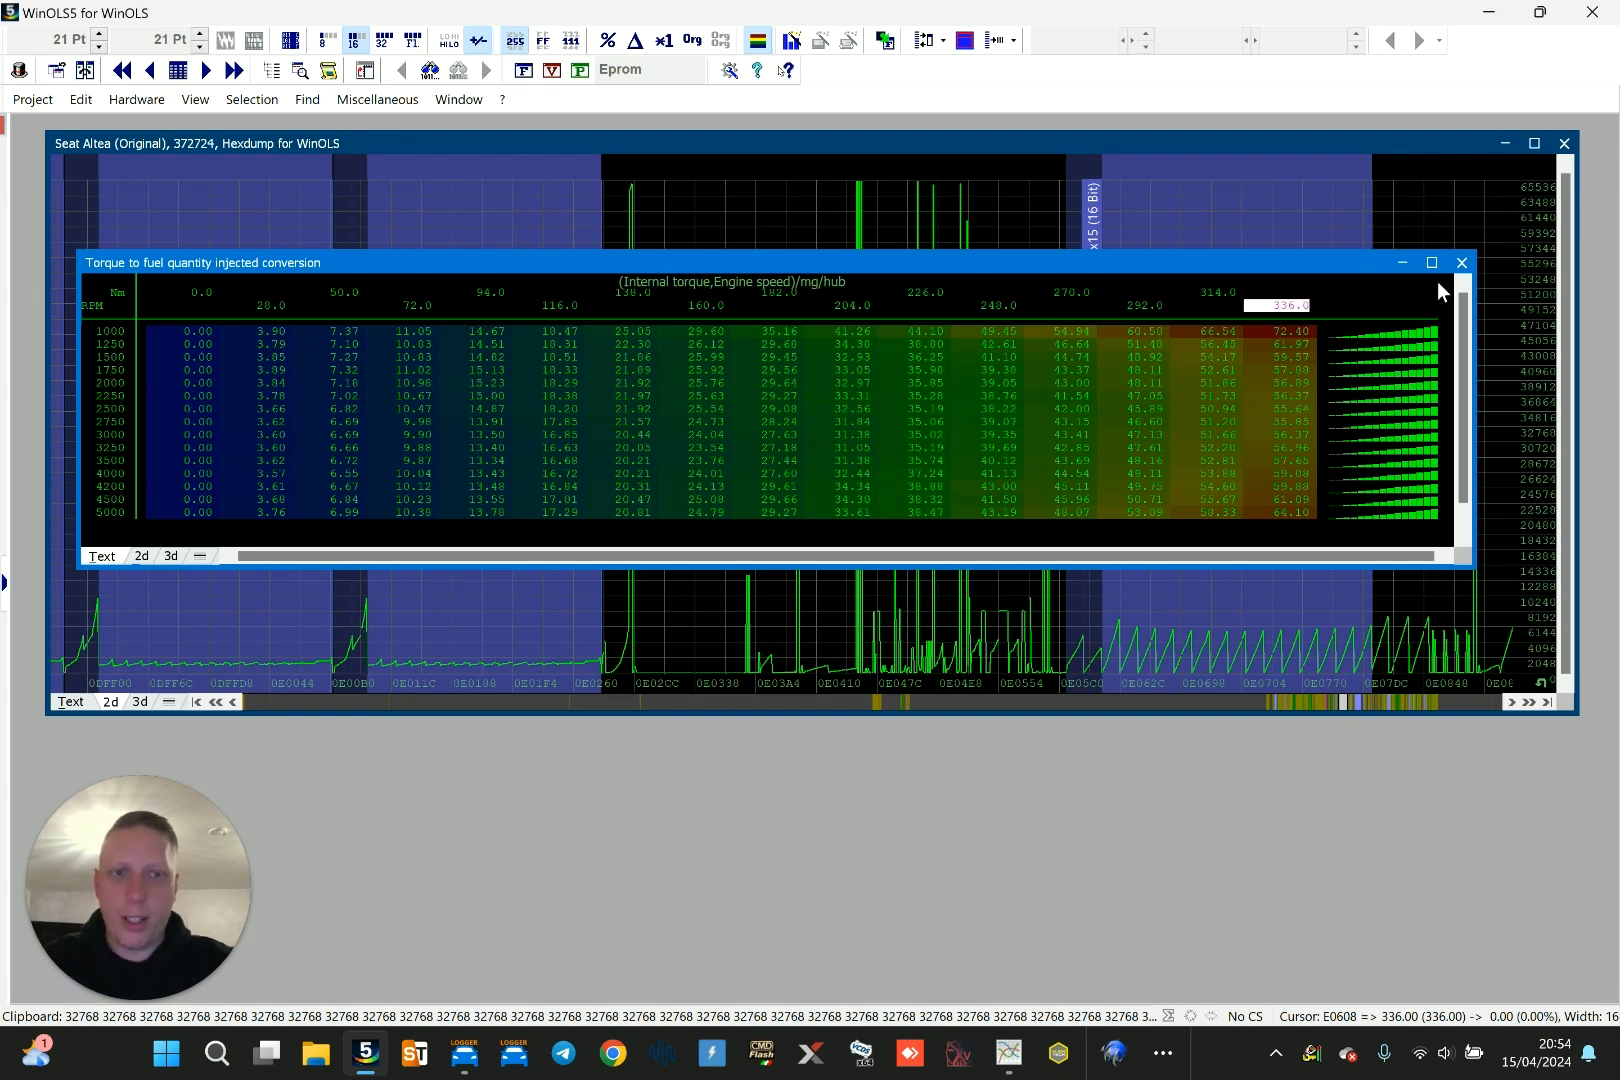
{"action": "left_click", "coordinate": [1461, 262]}
Browse back through the earlier hexdump areas, looking for further maps
{"action": "scroll", "coordinate": [806, 692], "scroll_direction": "up", "scroll_amount": 3}
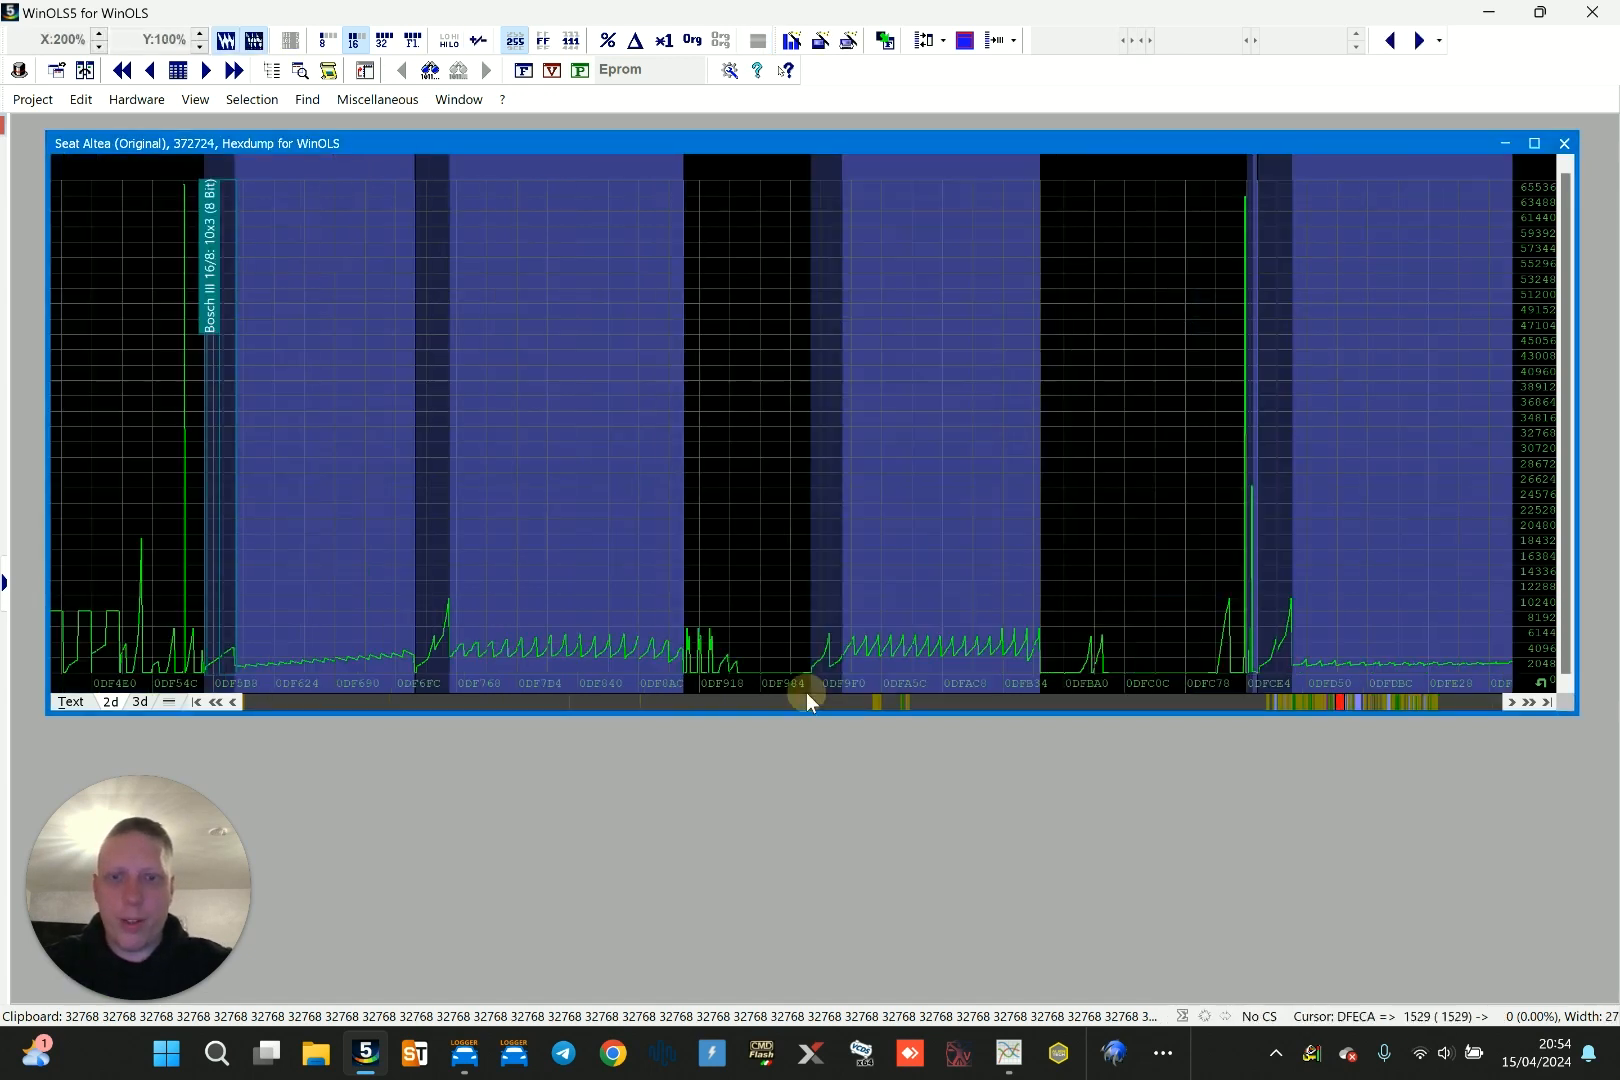
{"action": "scroll", "coordinate": [806, 692], "scroll_direction": "up", "scroll_amount": 6}
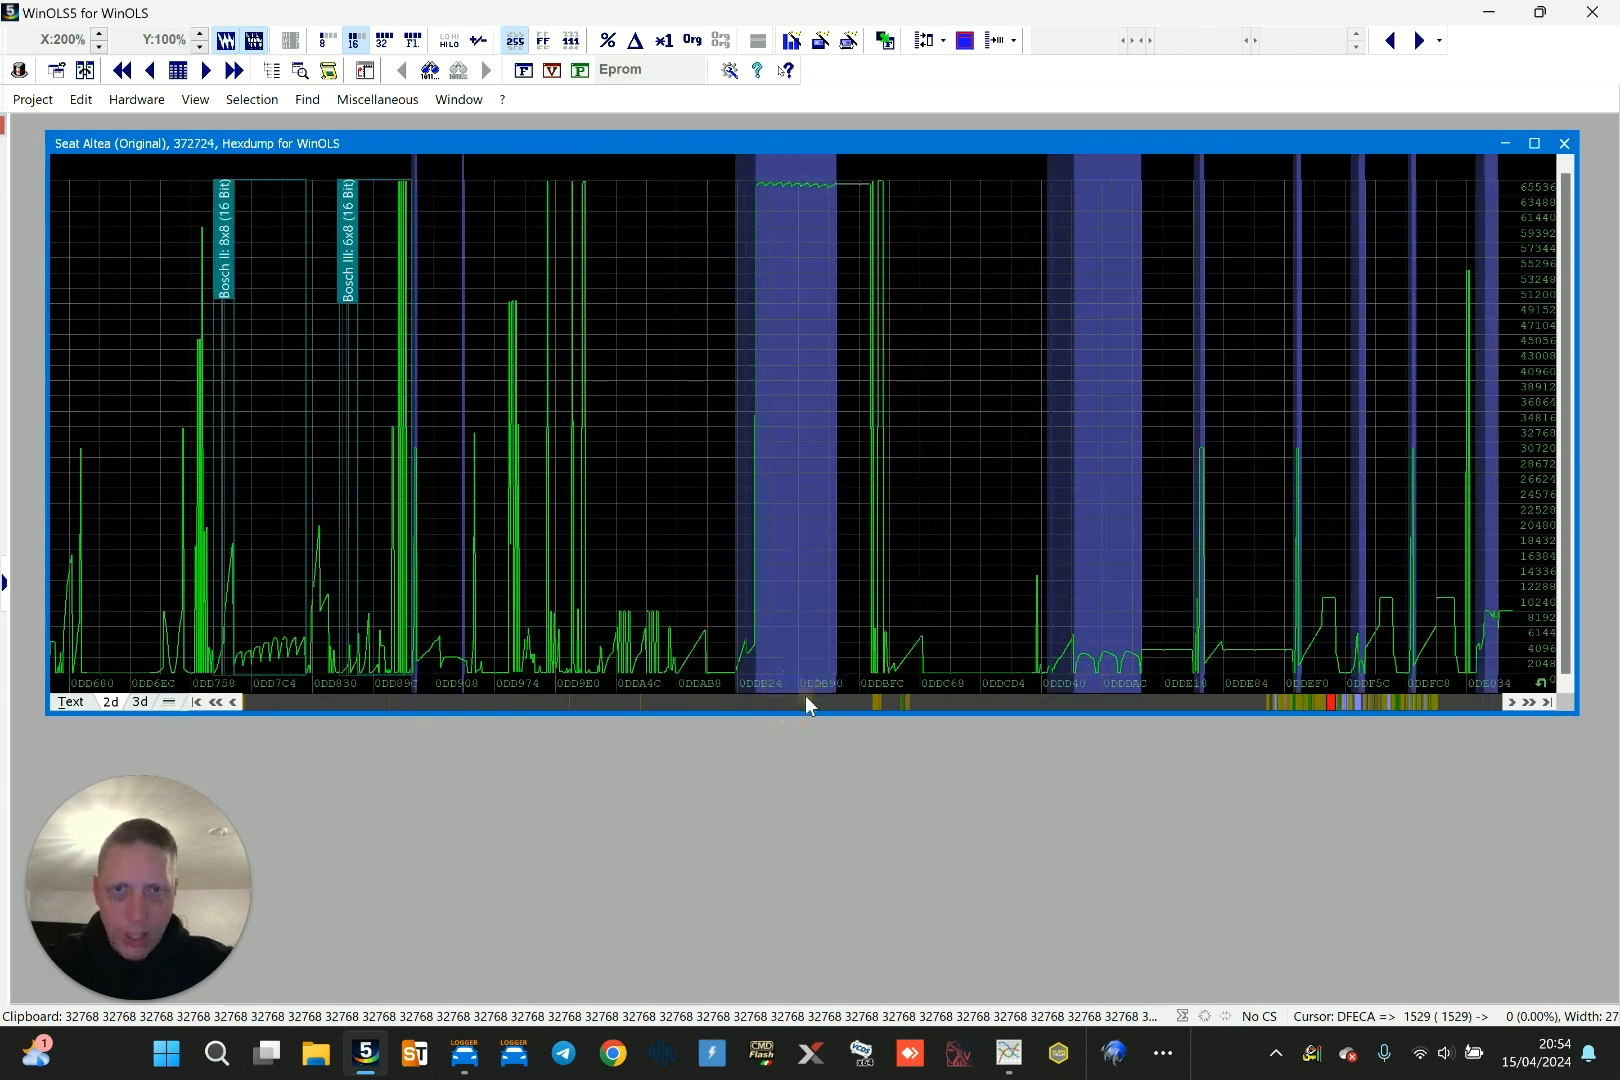
{"action": "scroll", "coordinate": [805, 697], "scroll_direction": "up", "scroll_amount": 6}
{"action": "left_click", "coordinate": [805, 699]}
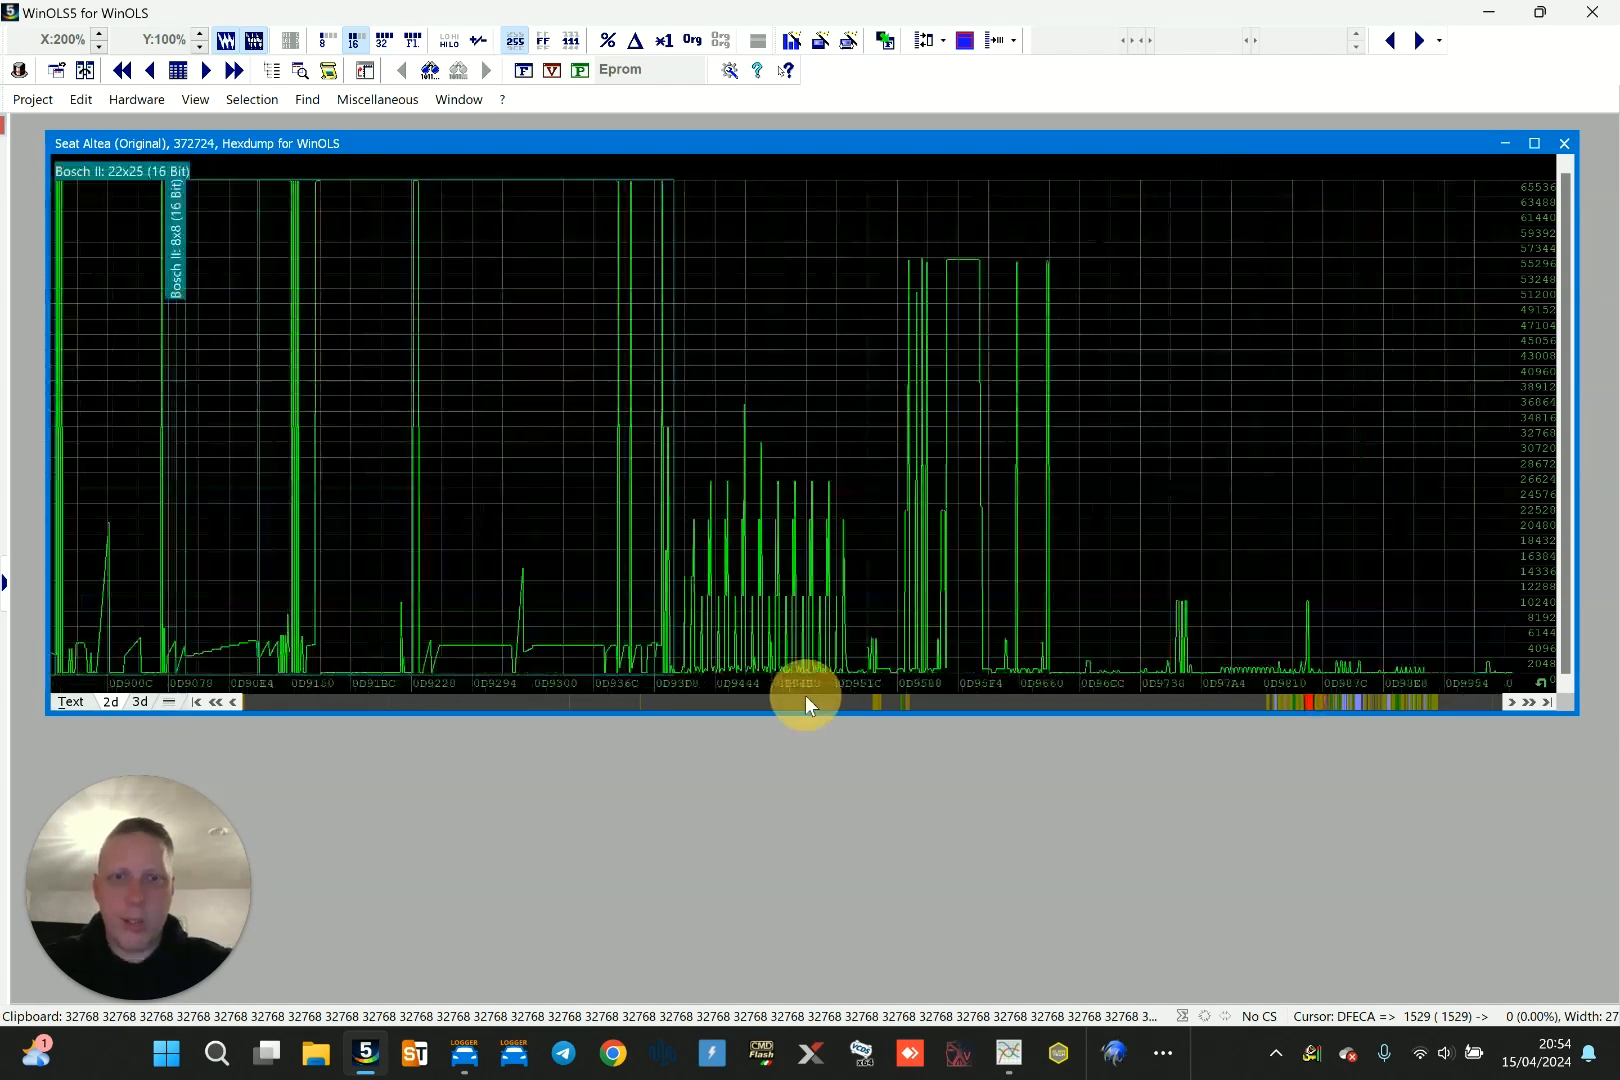
{"action": "left_click_drag", "start_coordinate": [805, 695], "coordinate": [805, 695]}
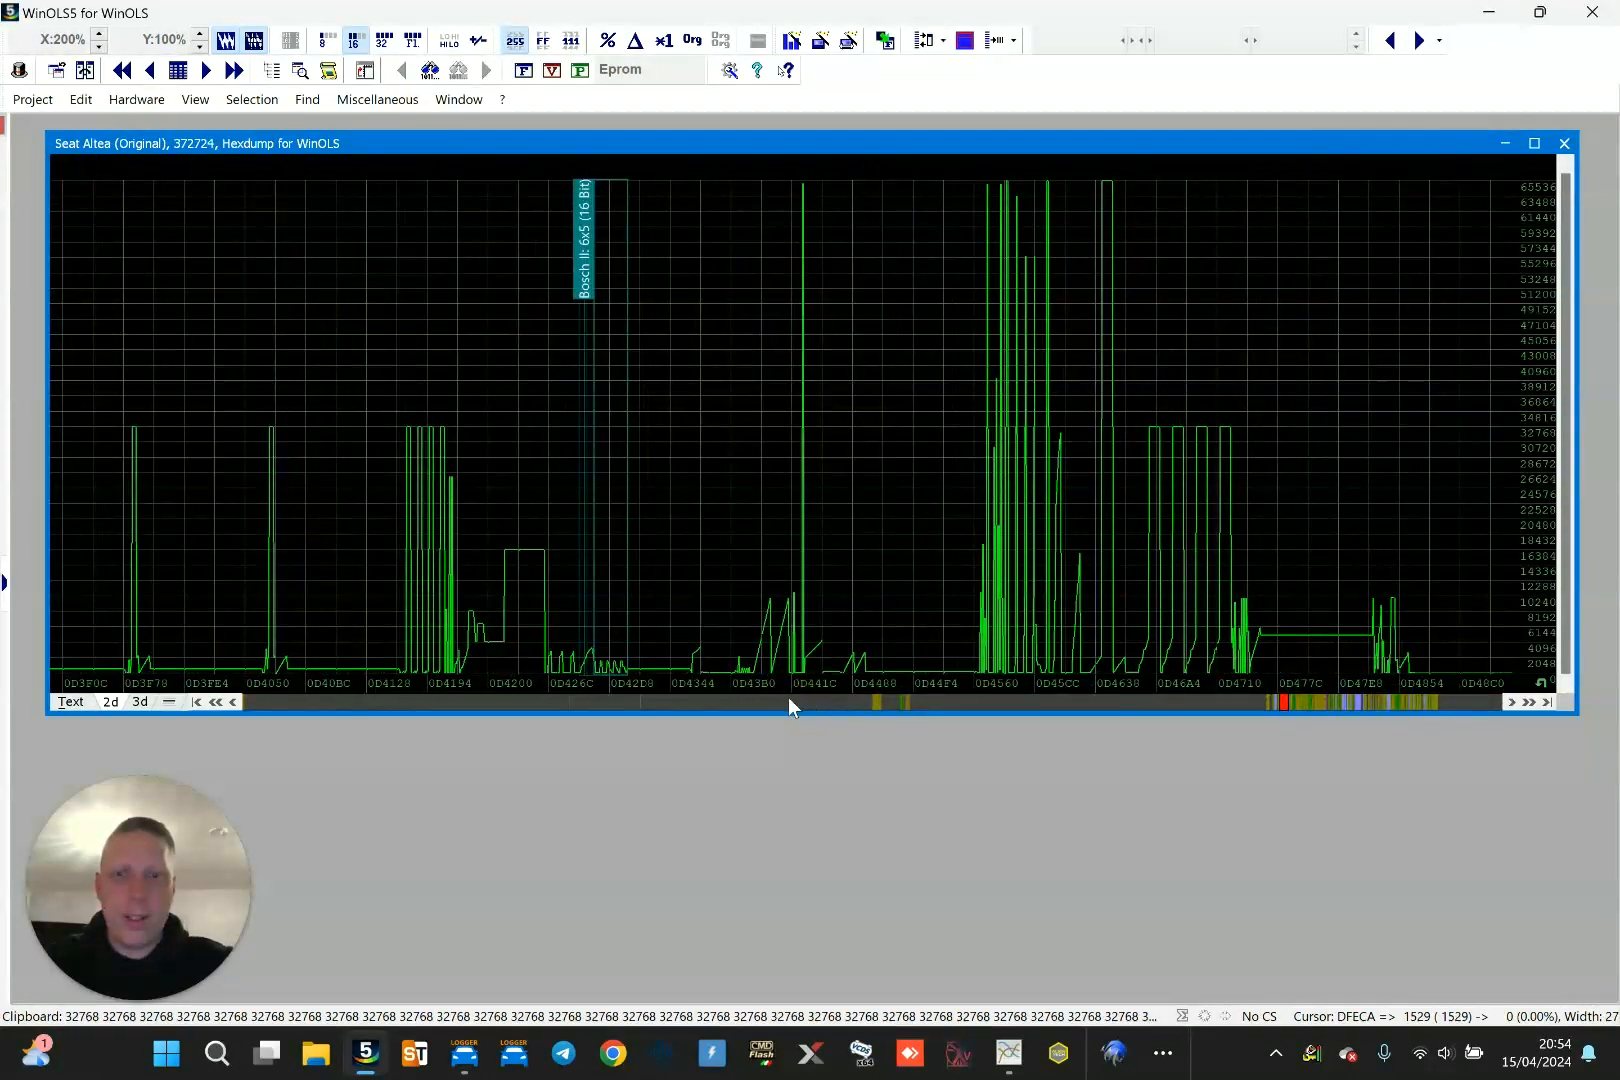
Show the map list, look through its folders from the torque limiters to turbo boost pressure, and close it
{"action": "key", "text": "ctrl+m"}
{"action": "scroll", "coordinate": [430, 600], "scroll_direction": "down", "scroll_amount": 15}
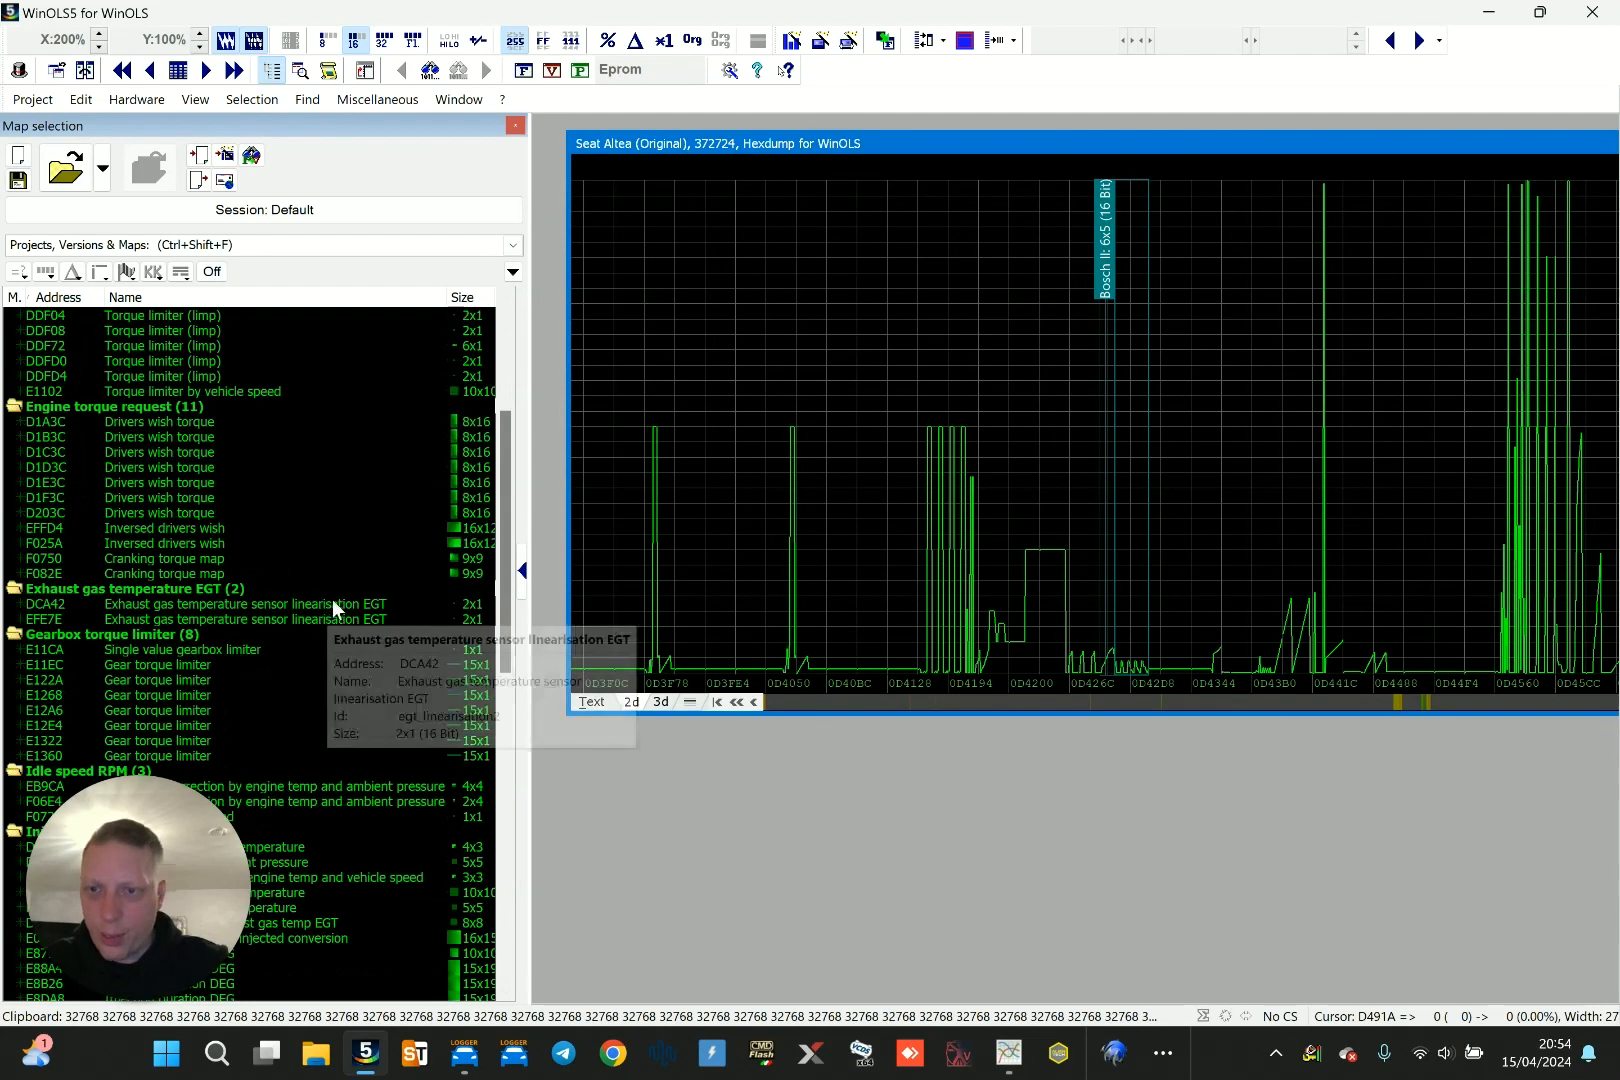
{"action": "scroll", "coordinate": [421, 570], "scroll_direction": "down", "scroll_amount": 7}
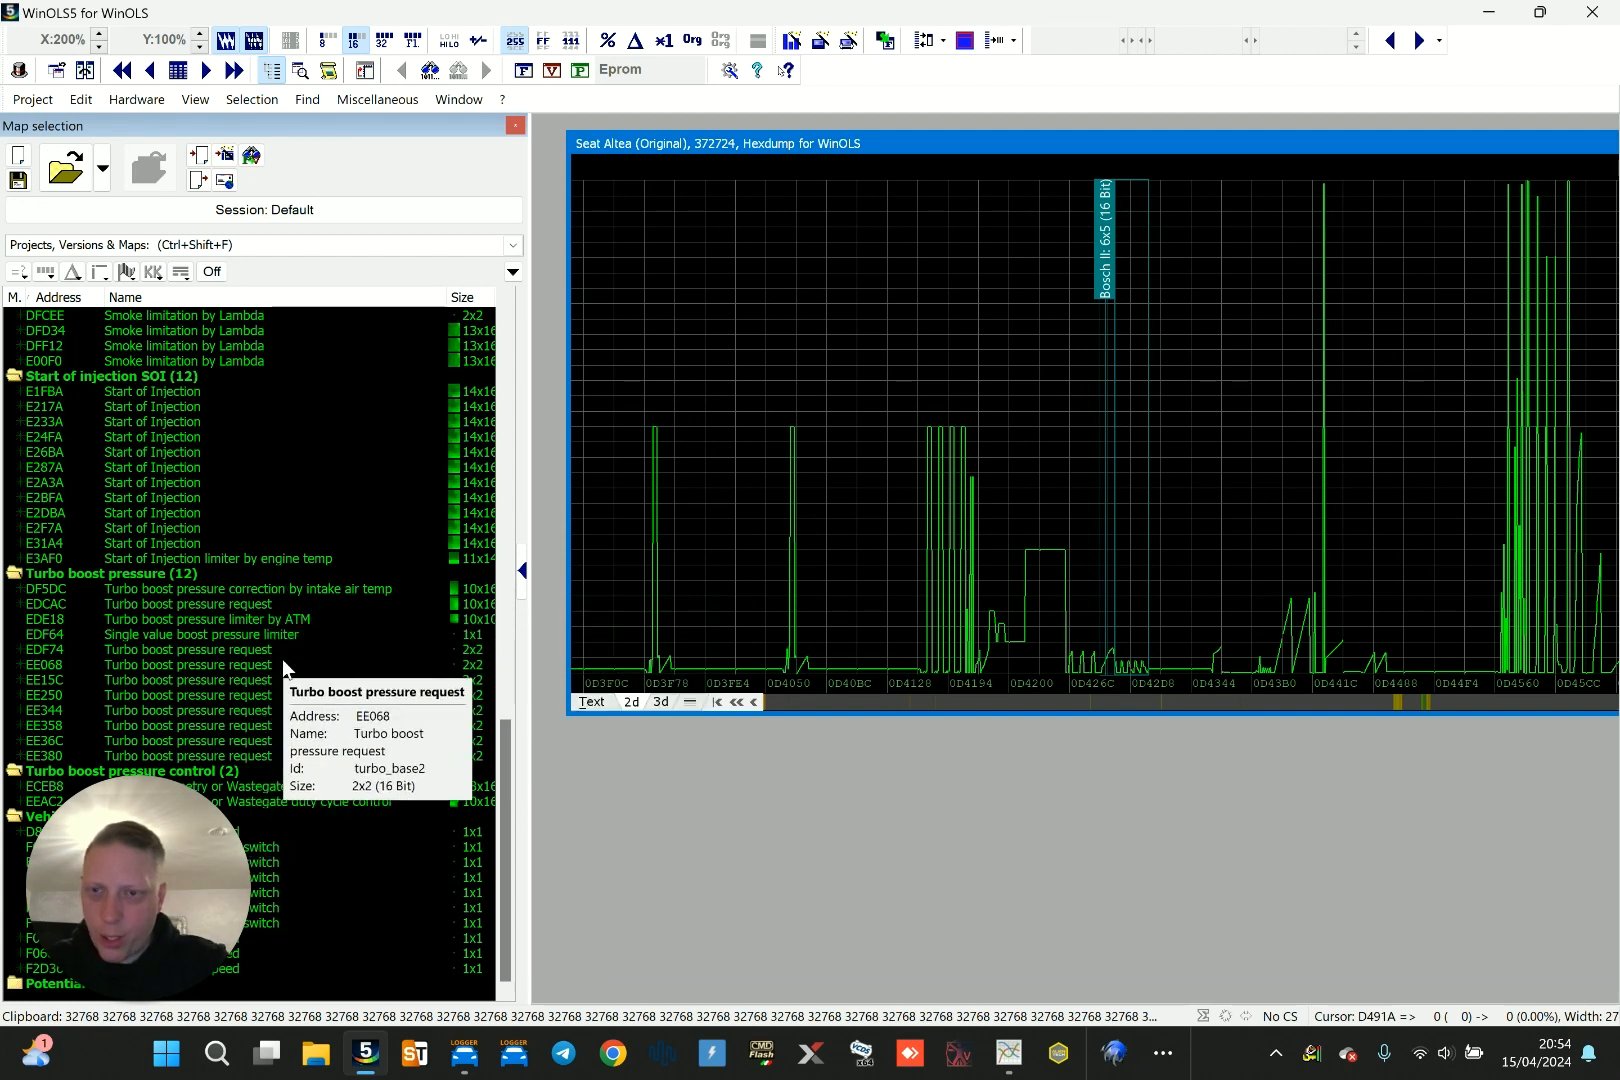
{"action": "scroll", "coordinate": [354, 685], "scroll_direction": "up", "scroll_amount": 15}
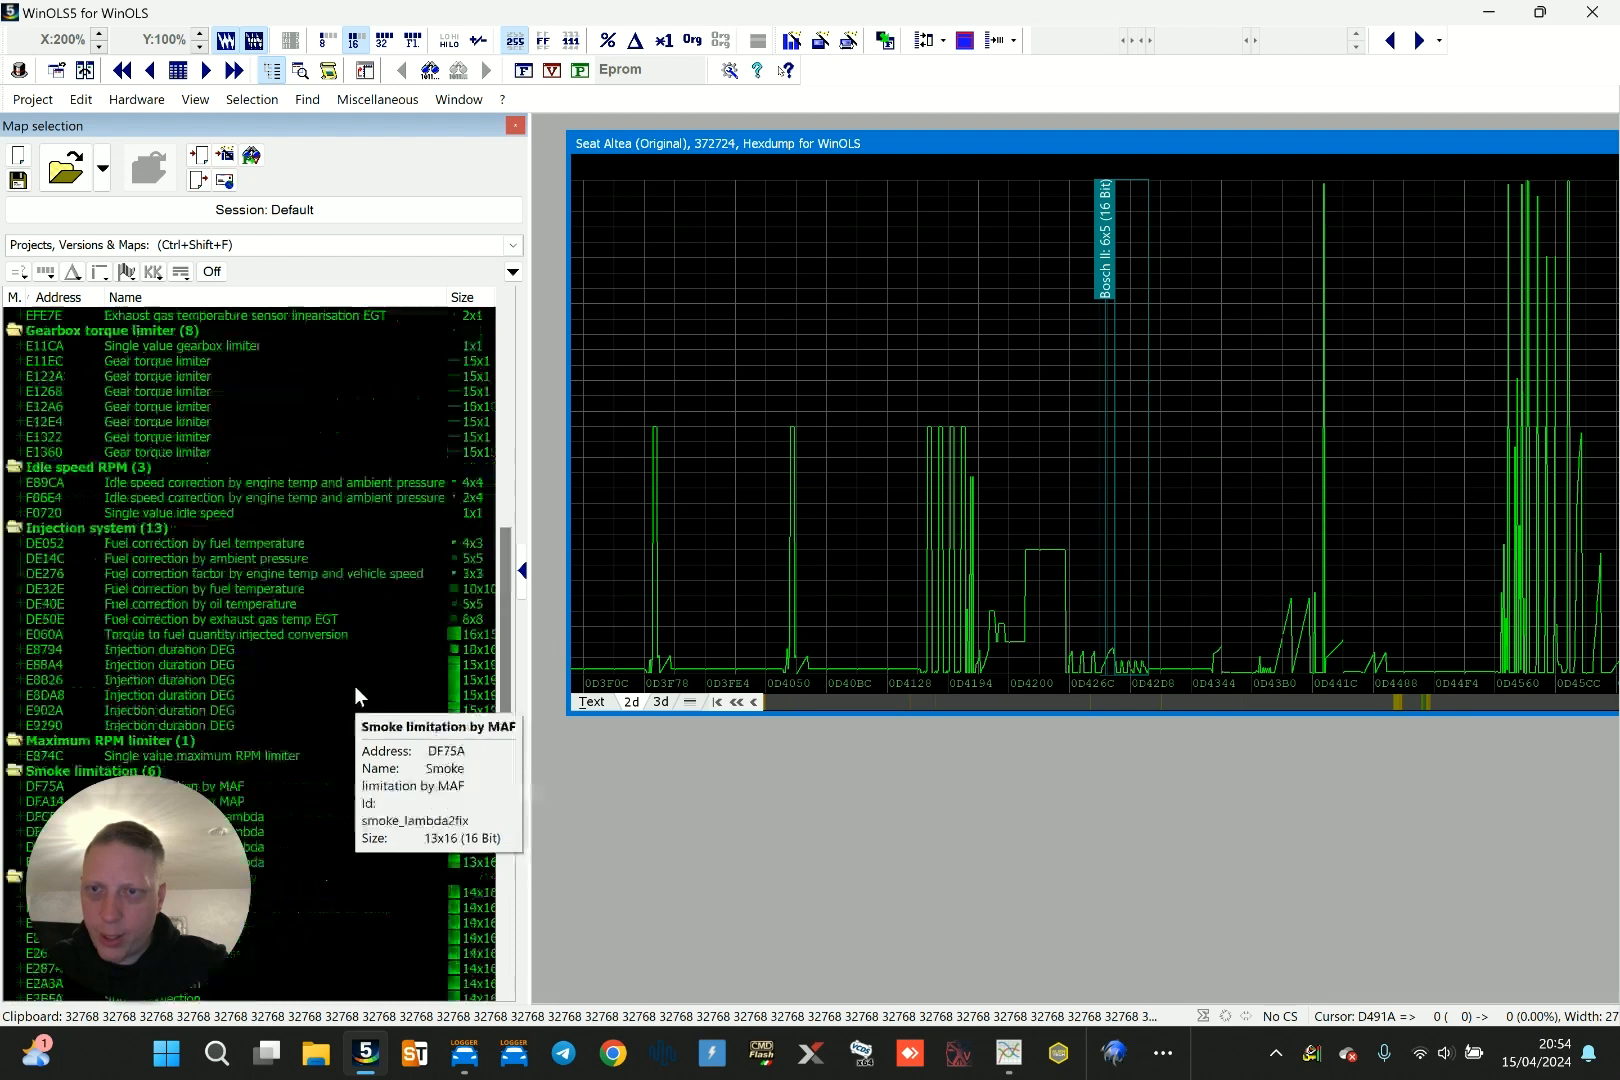
{"action": "left_click", "coordinate": [515, 125]}
Move the hexdump window back, display it as text, and search it for the decimal values 200 2600
{"action": "left_click_drag", "start_coordinate": [618, 152], "coordinate": [709, 140]}
{"action": "left_click", "coordinate": [155, 697]}
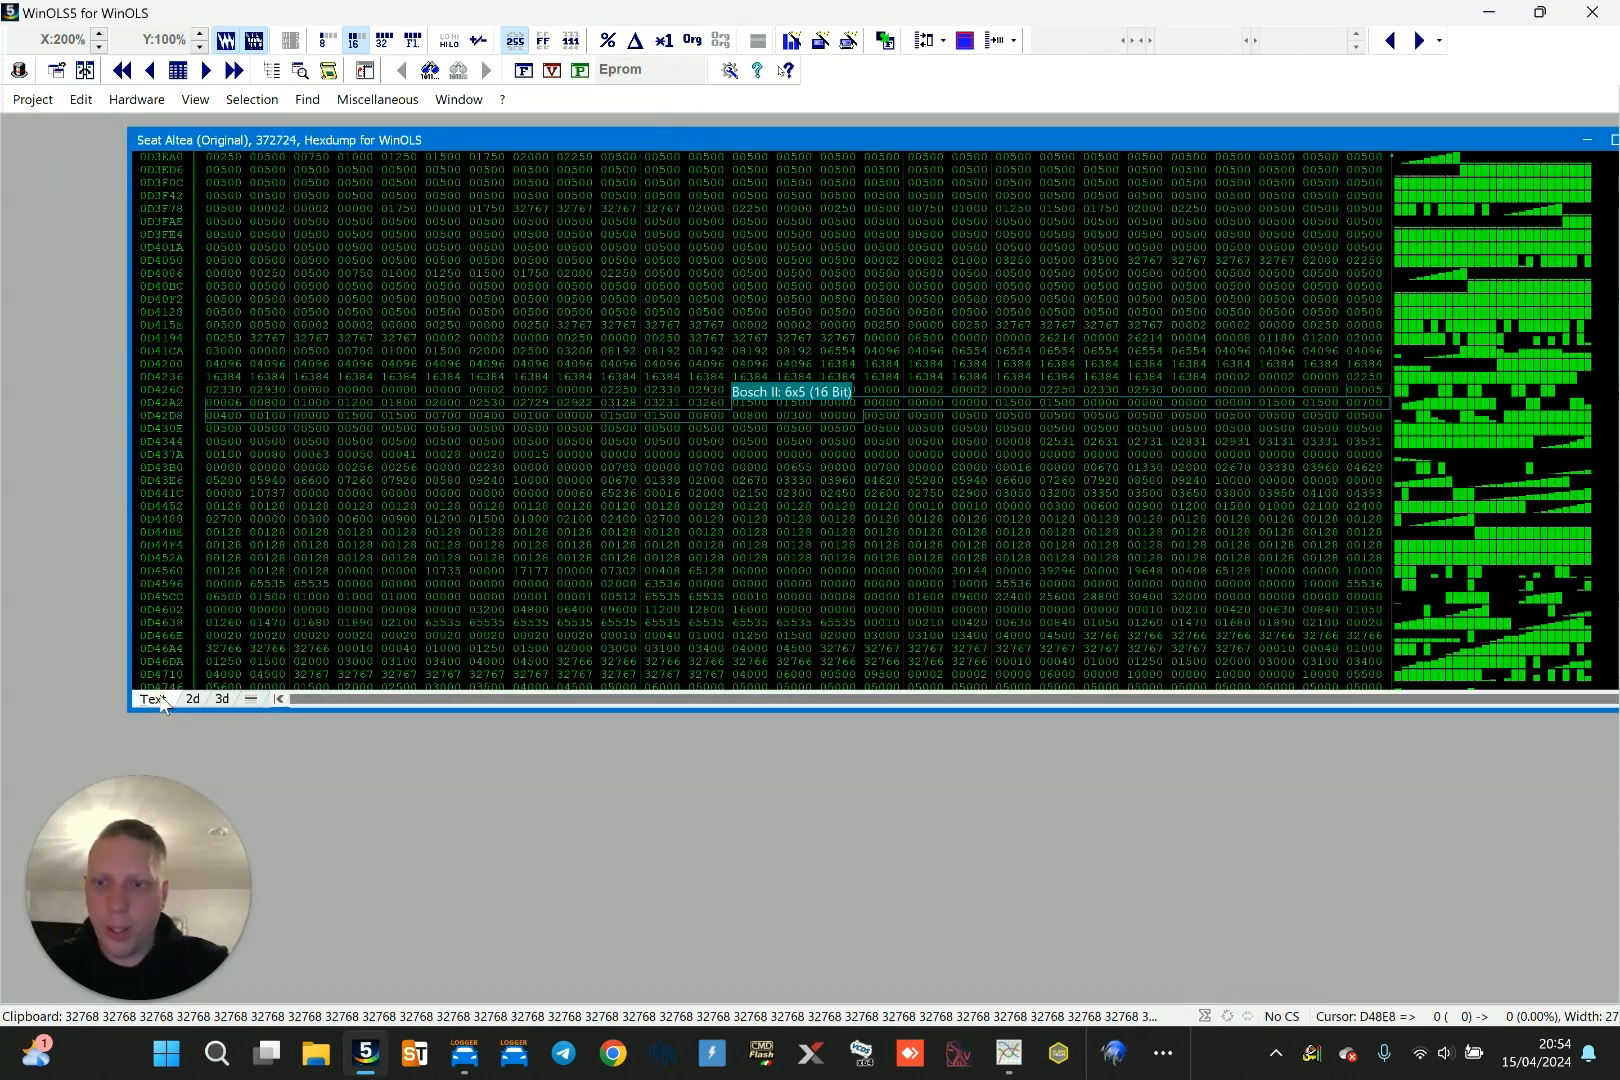
{"action": "key", "text": "ctrl+f"}
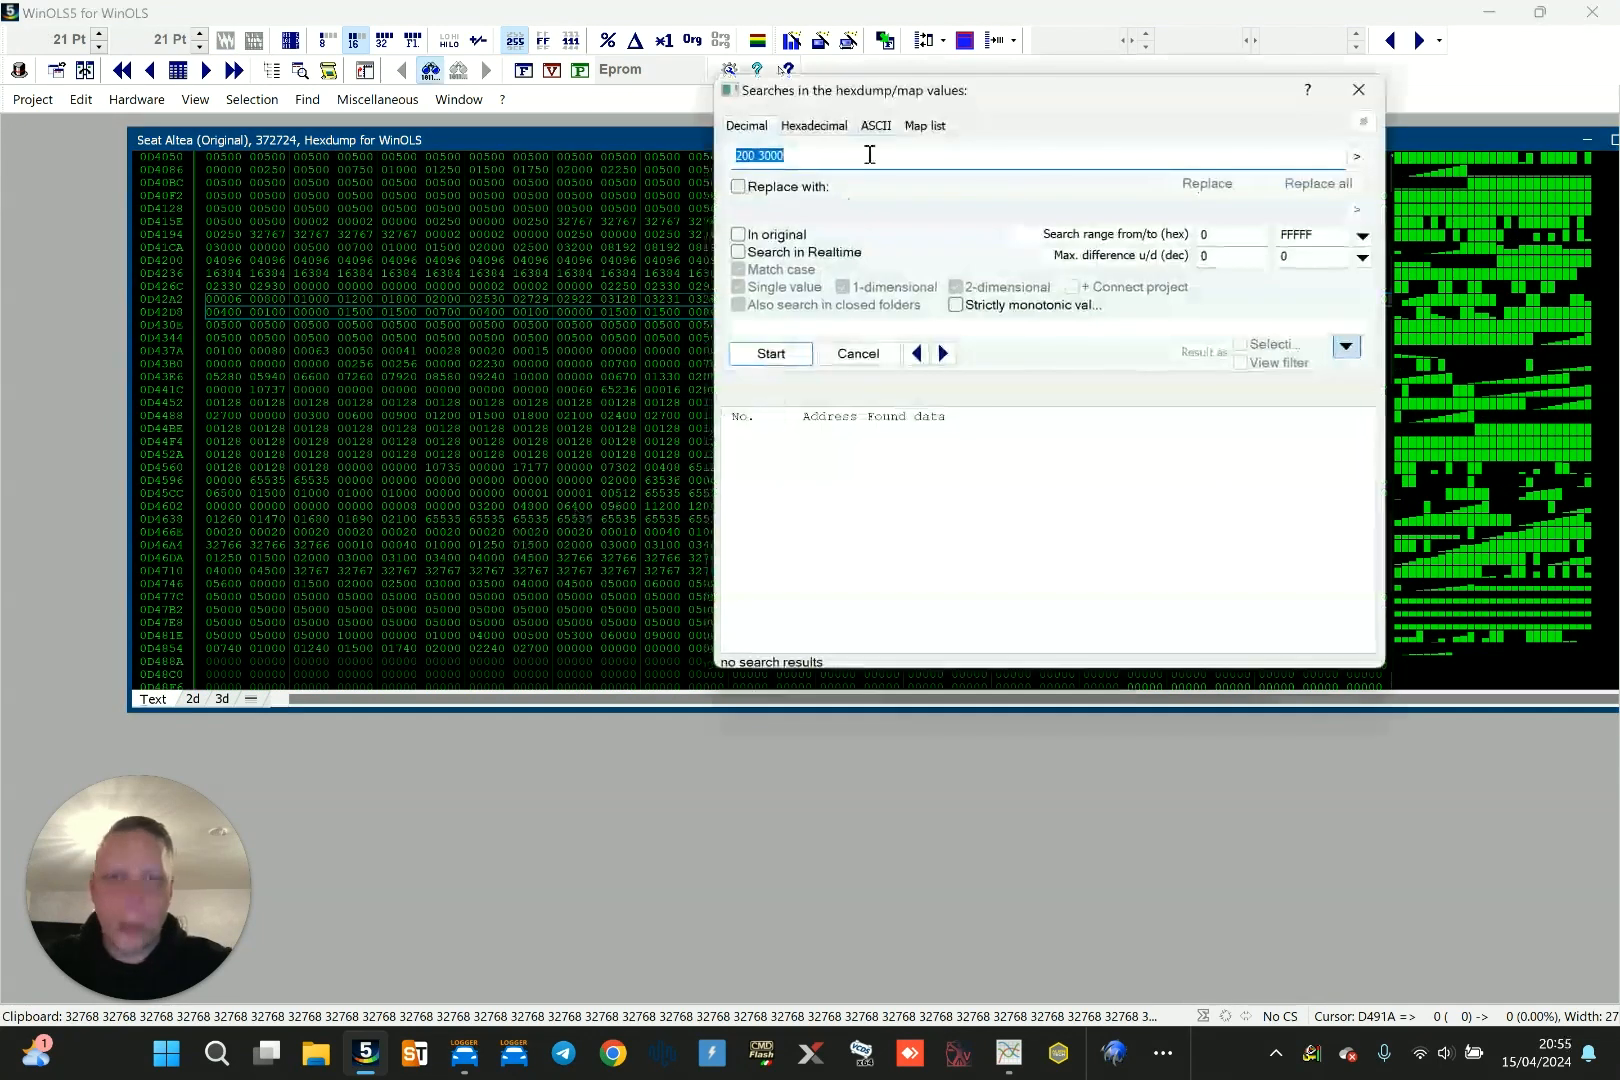
{"action": "left_click", "coordinate": [823, 155]}
{"action": "key", "text": "BackSpace"}
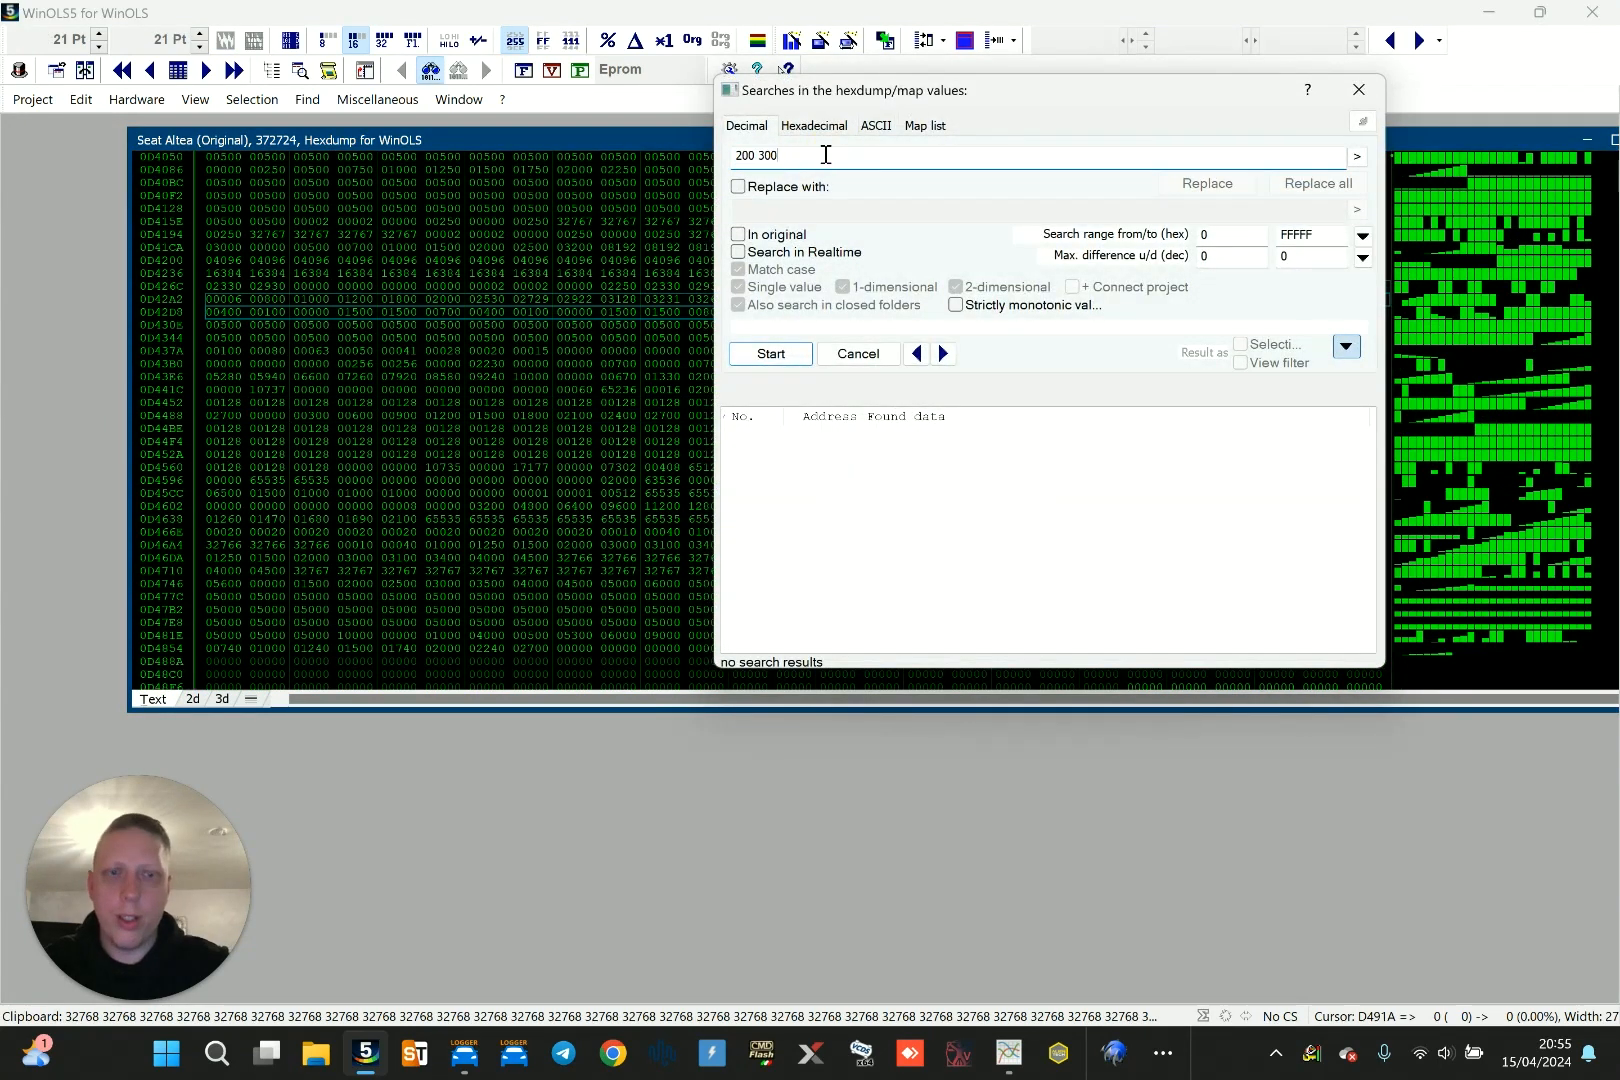
{"action": "key", "text": "BackSpace"}
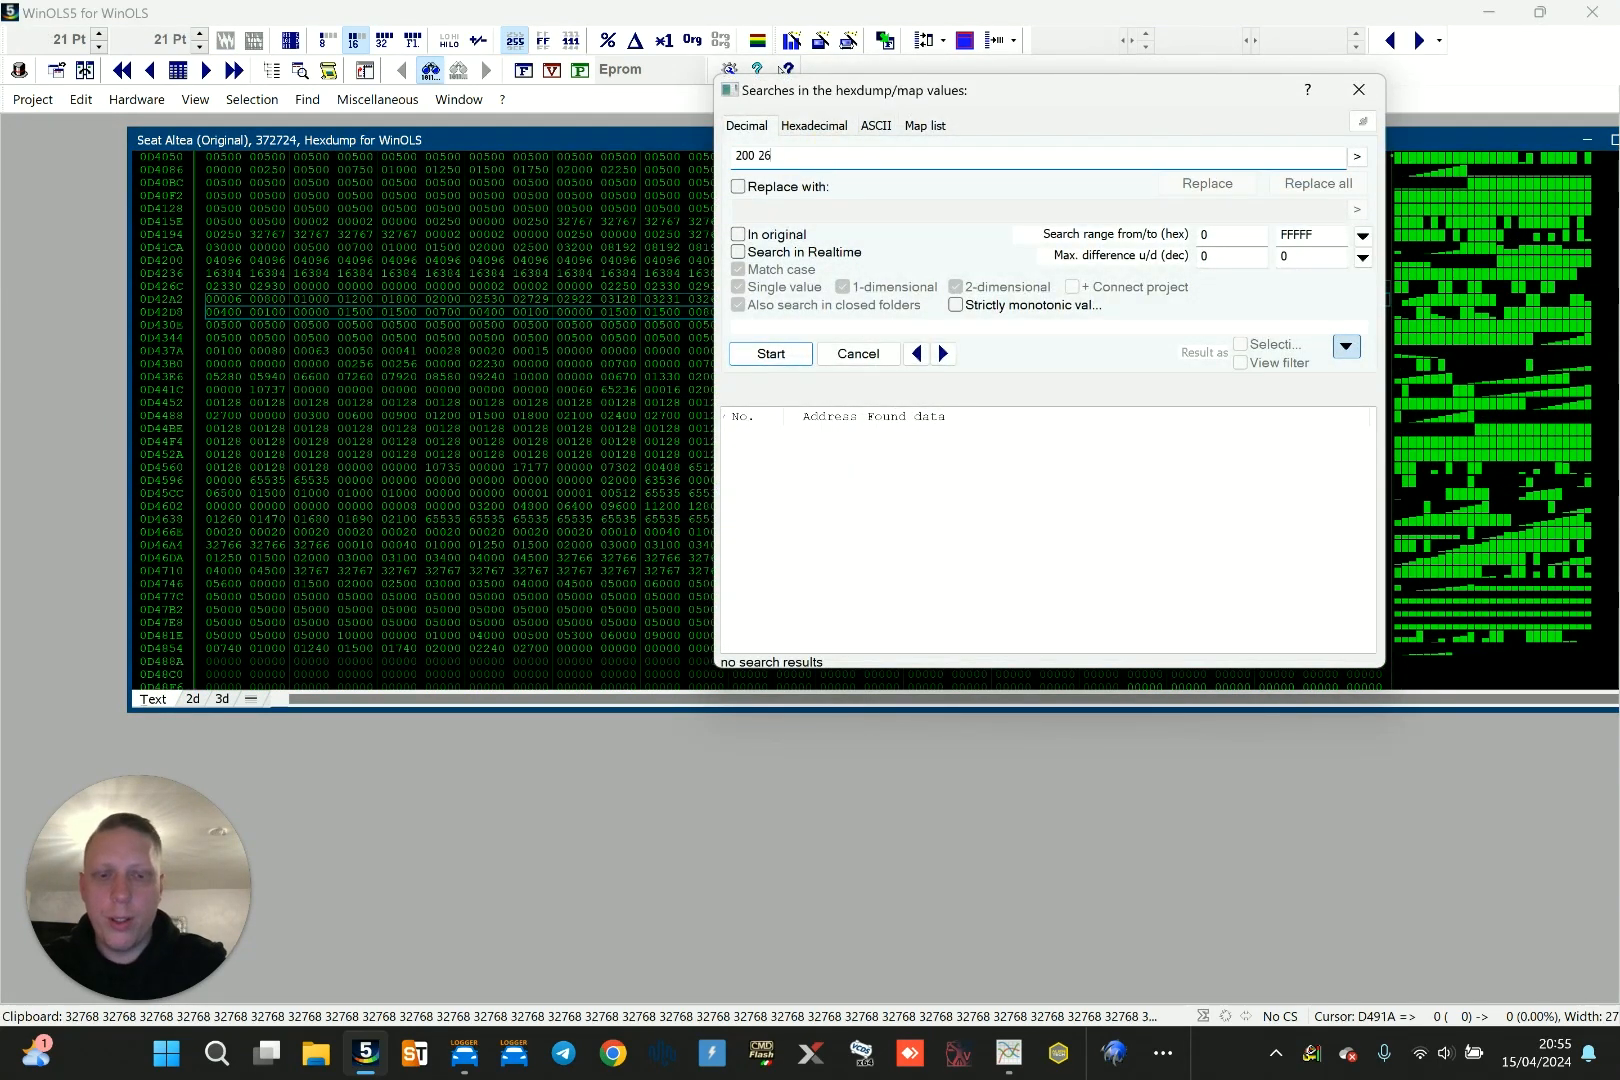
{"action": "left_click", "coordinate": [943, 354]}
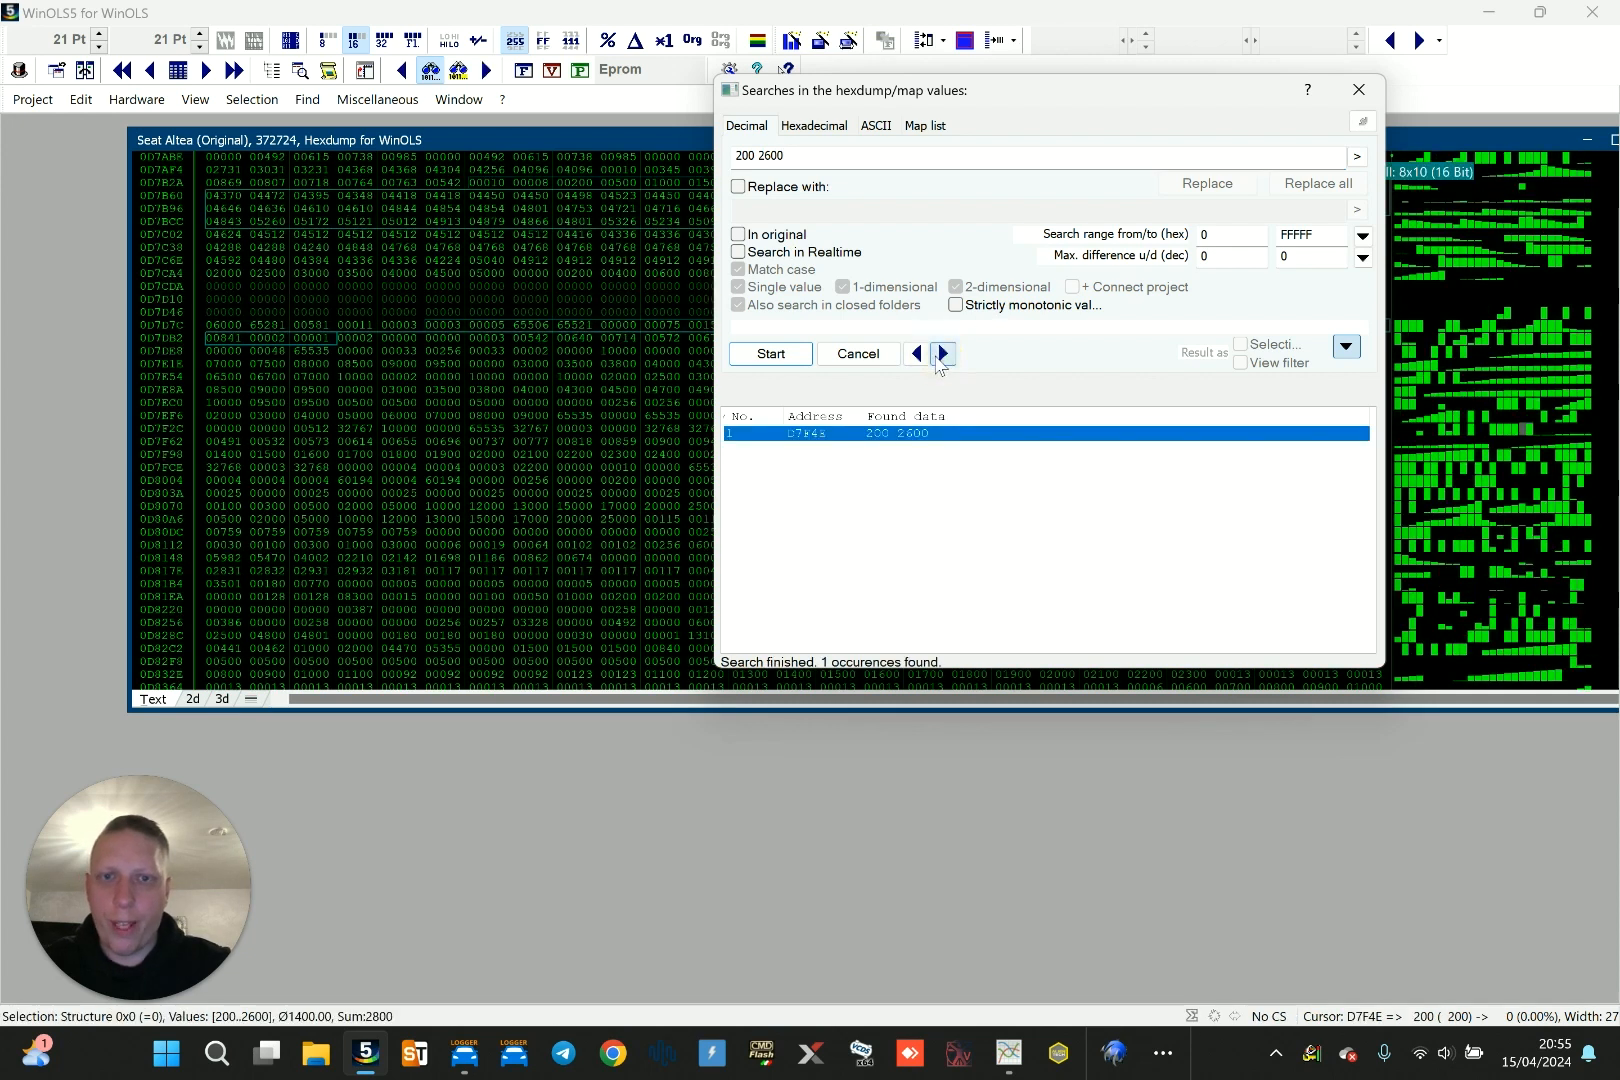
Move the search dialog off the hexdump, close it, and examine the data around the found 200 2600 values
{"action": "left_click_drag", "start_coordinate": [1047, 100], "coordinate": [1097, 678]}
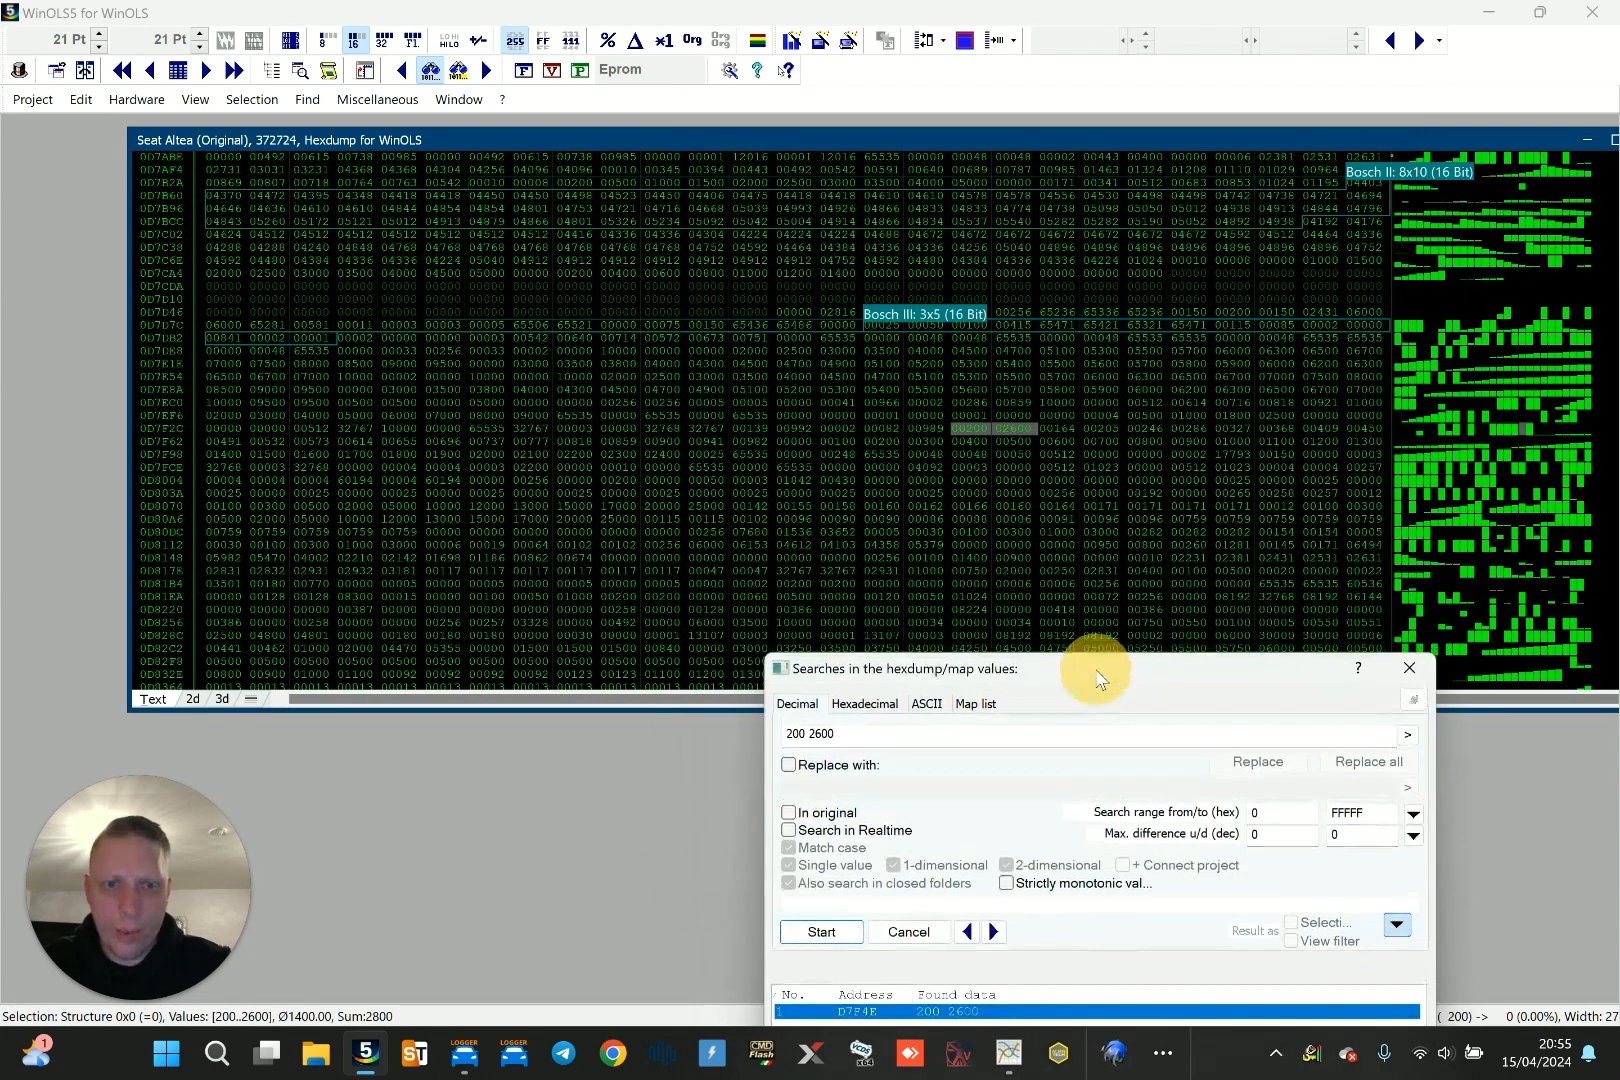
{"action": "left_click", "coordinate": [1409, 667]}
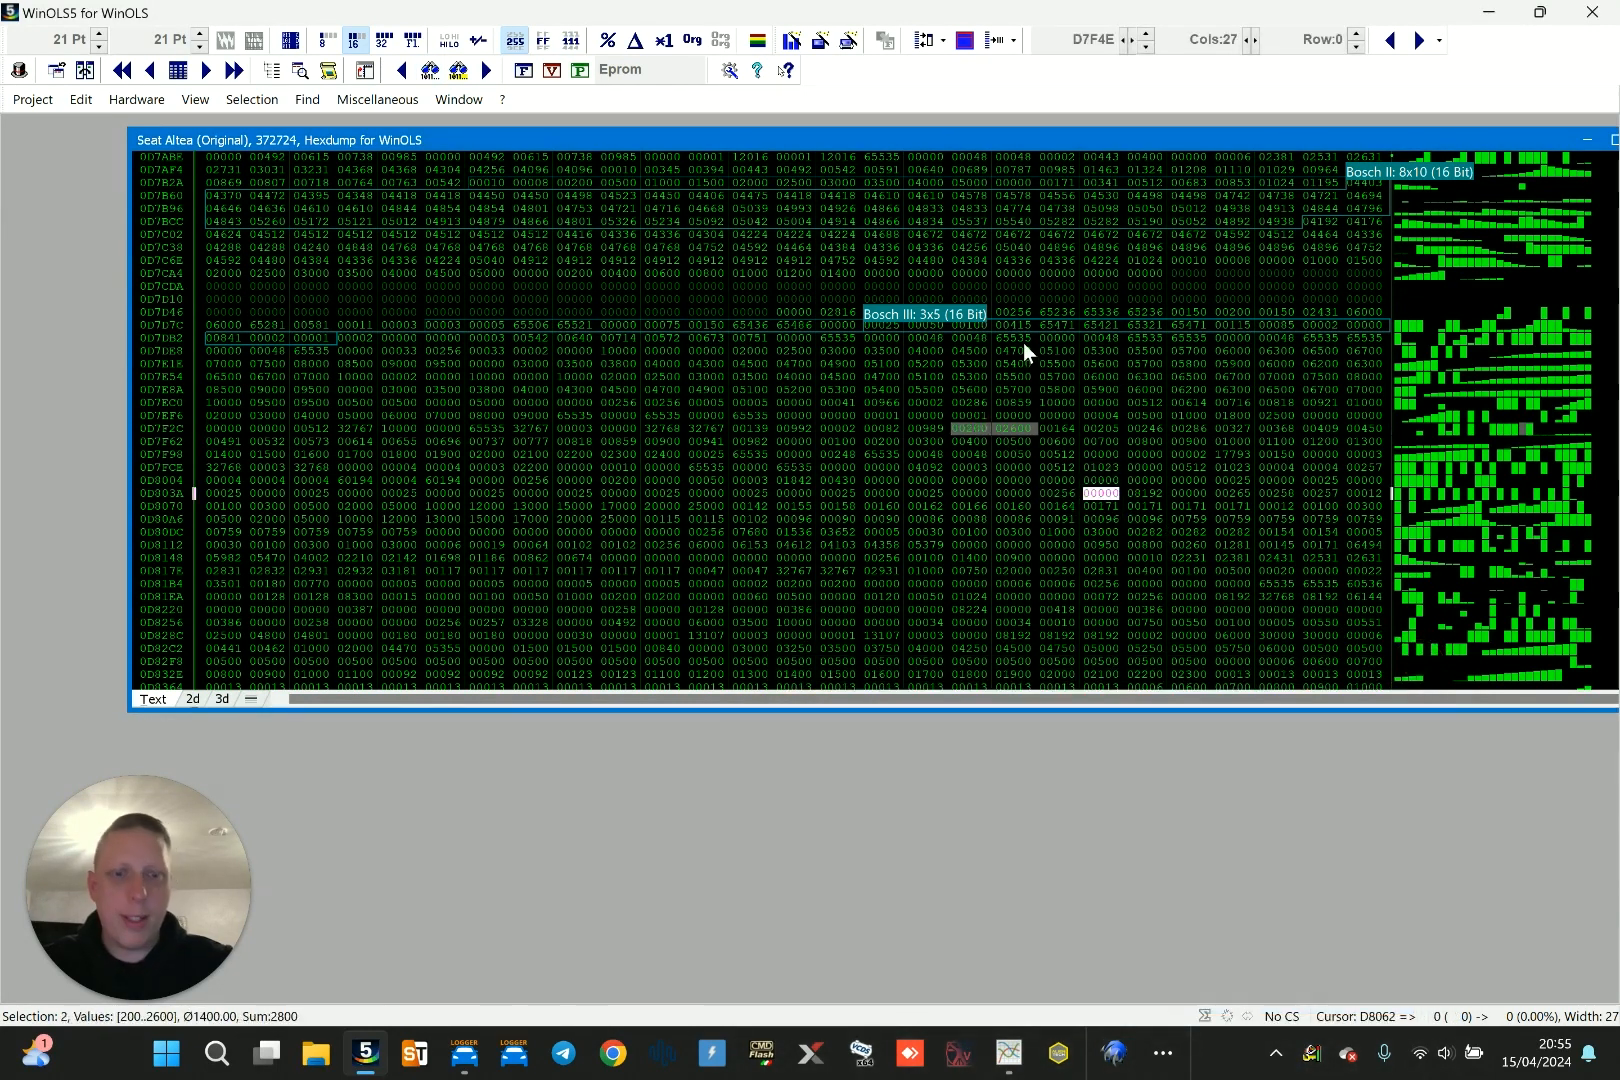
{"action": "left_click", "coordinate": [1094, 416]}
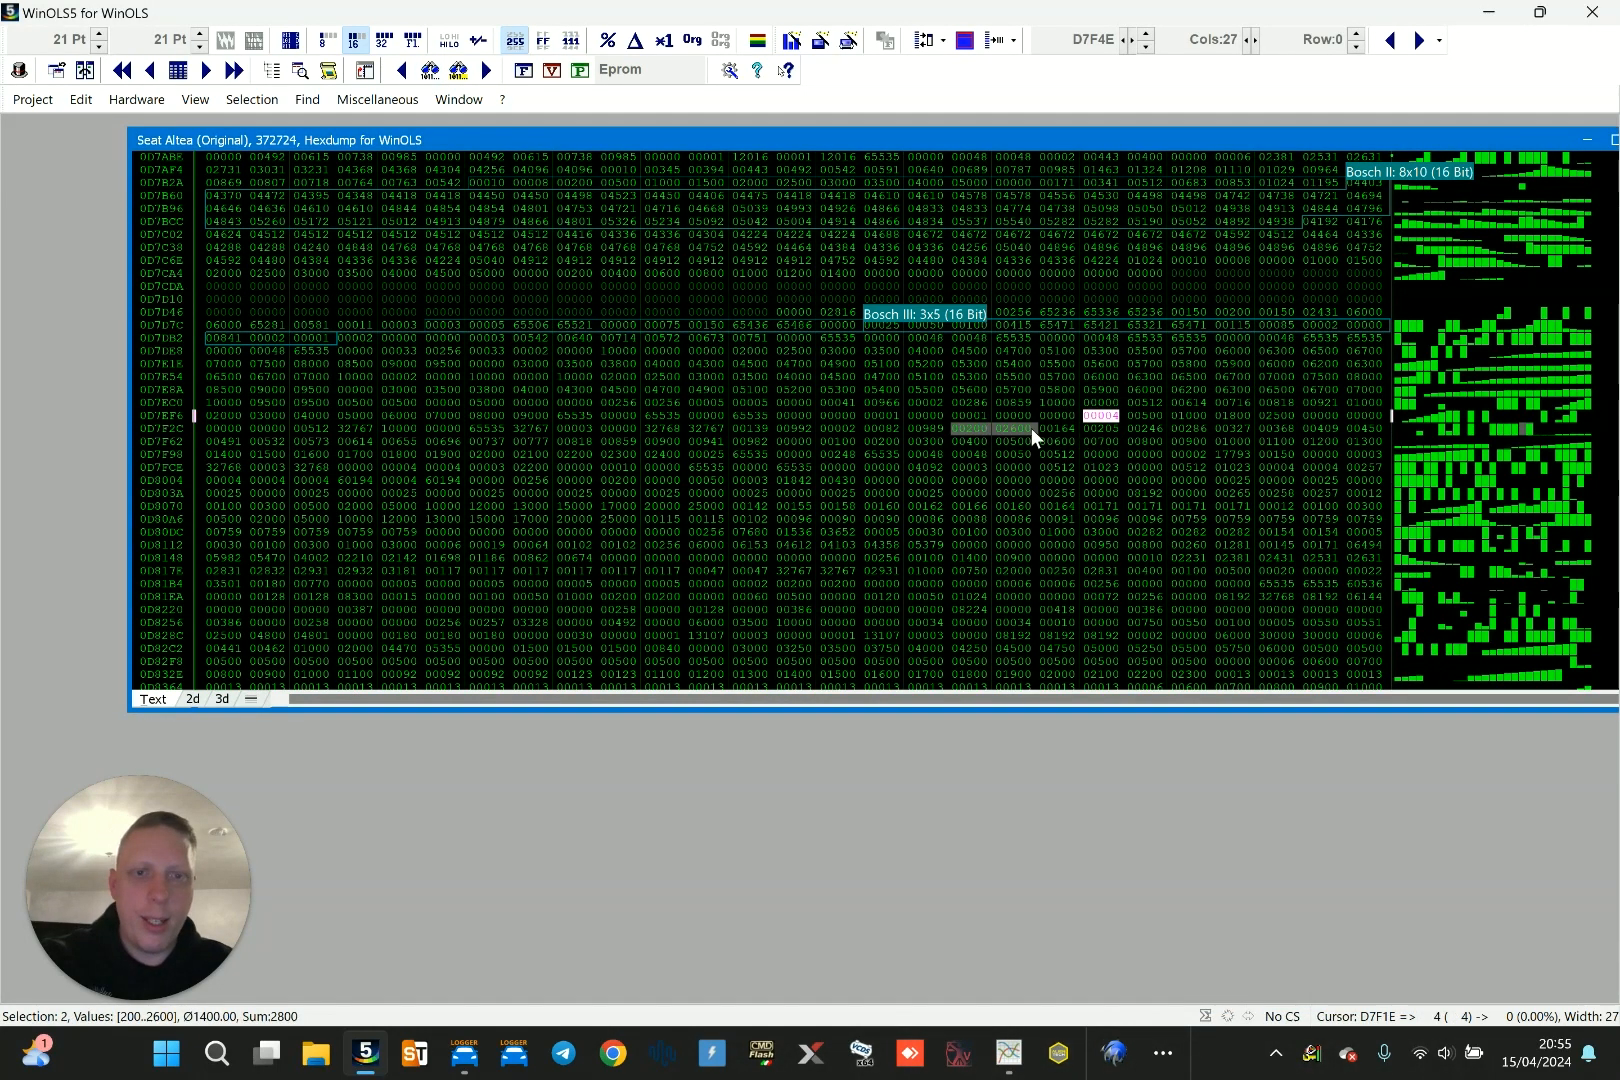
Create a map from the selected 200 2600 values and position its window over the hexdump
{"action": "key", "text": "k"}
{"action": "double_click", "coordinate": [1015, 428]}
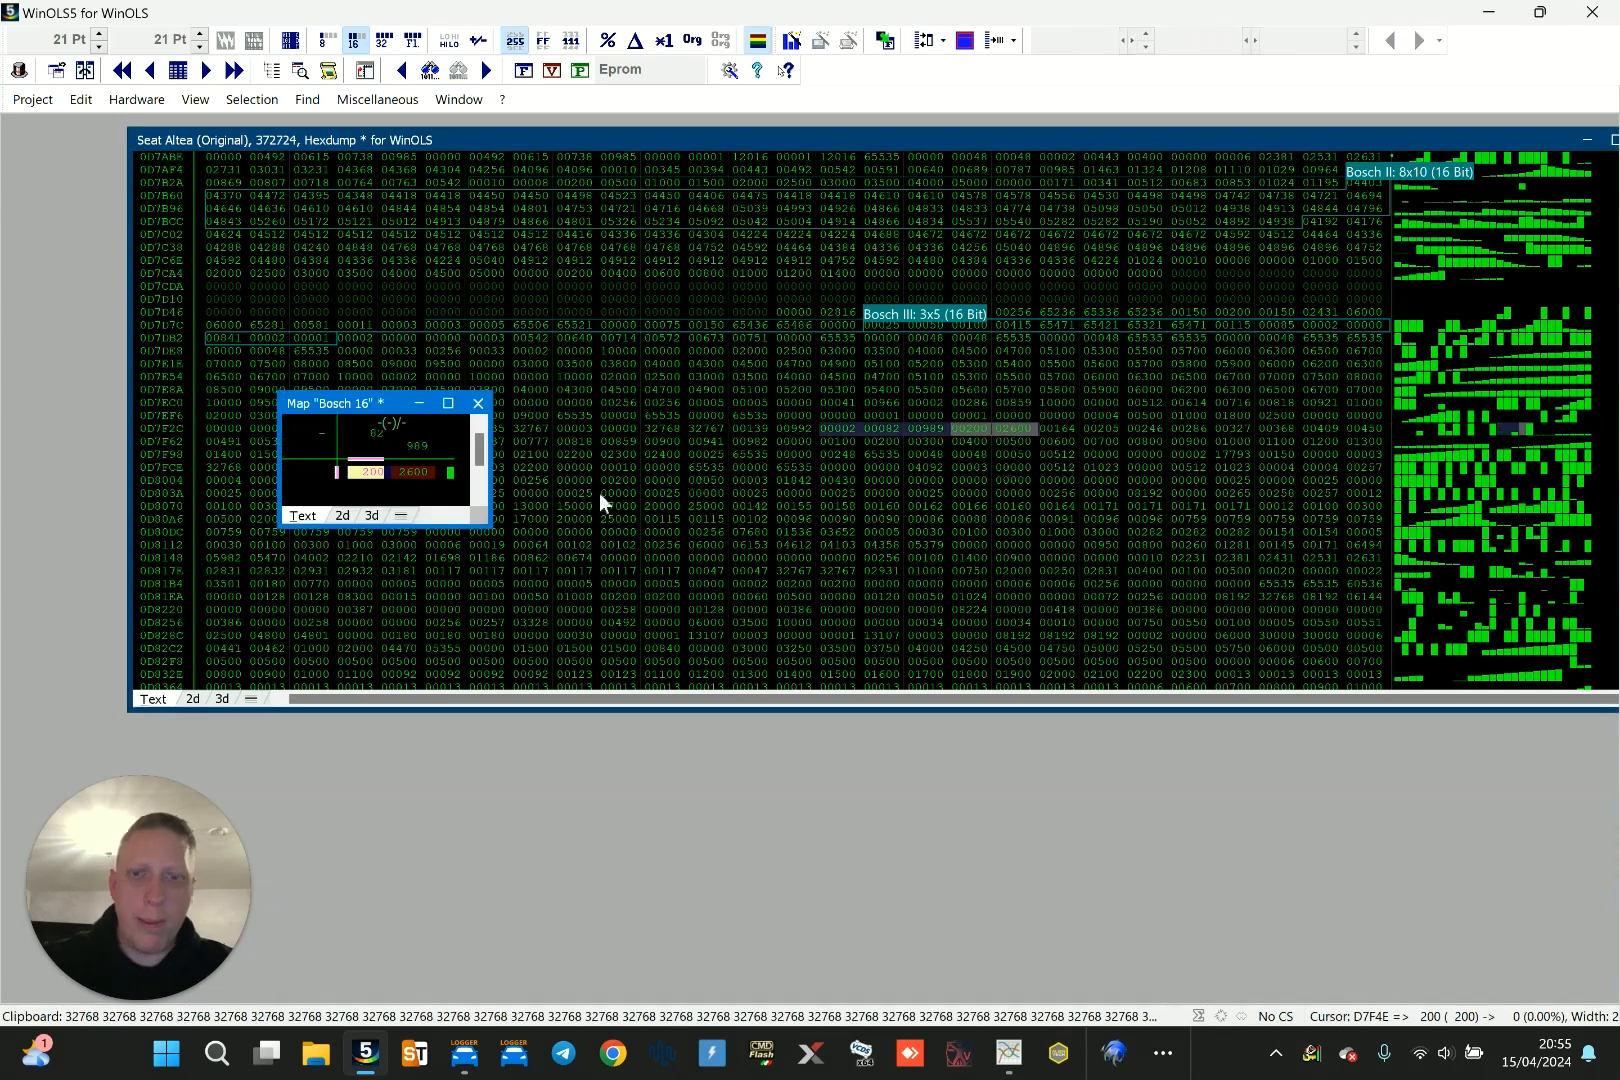
{"action": "left_click_drag", "start_coordinate": [399, 402], "coordinate": [818, 697]}
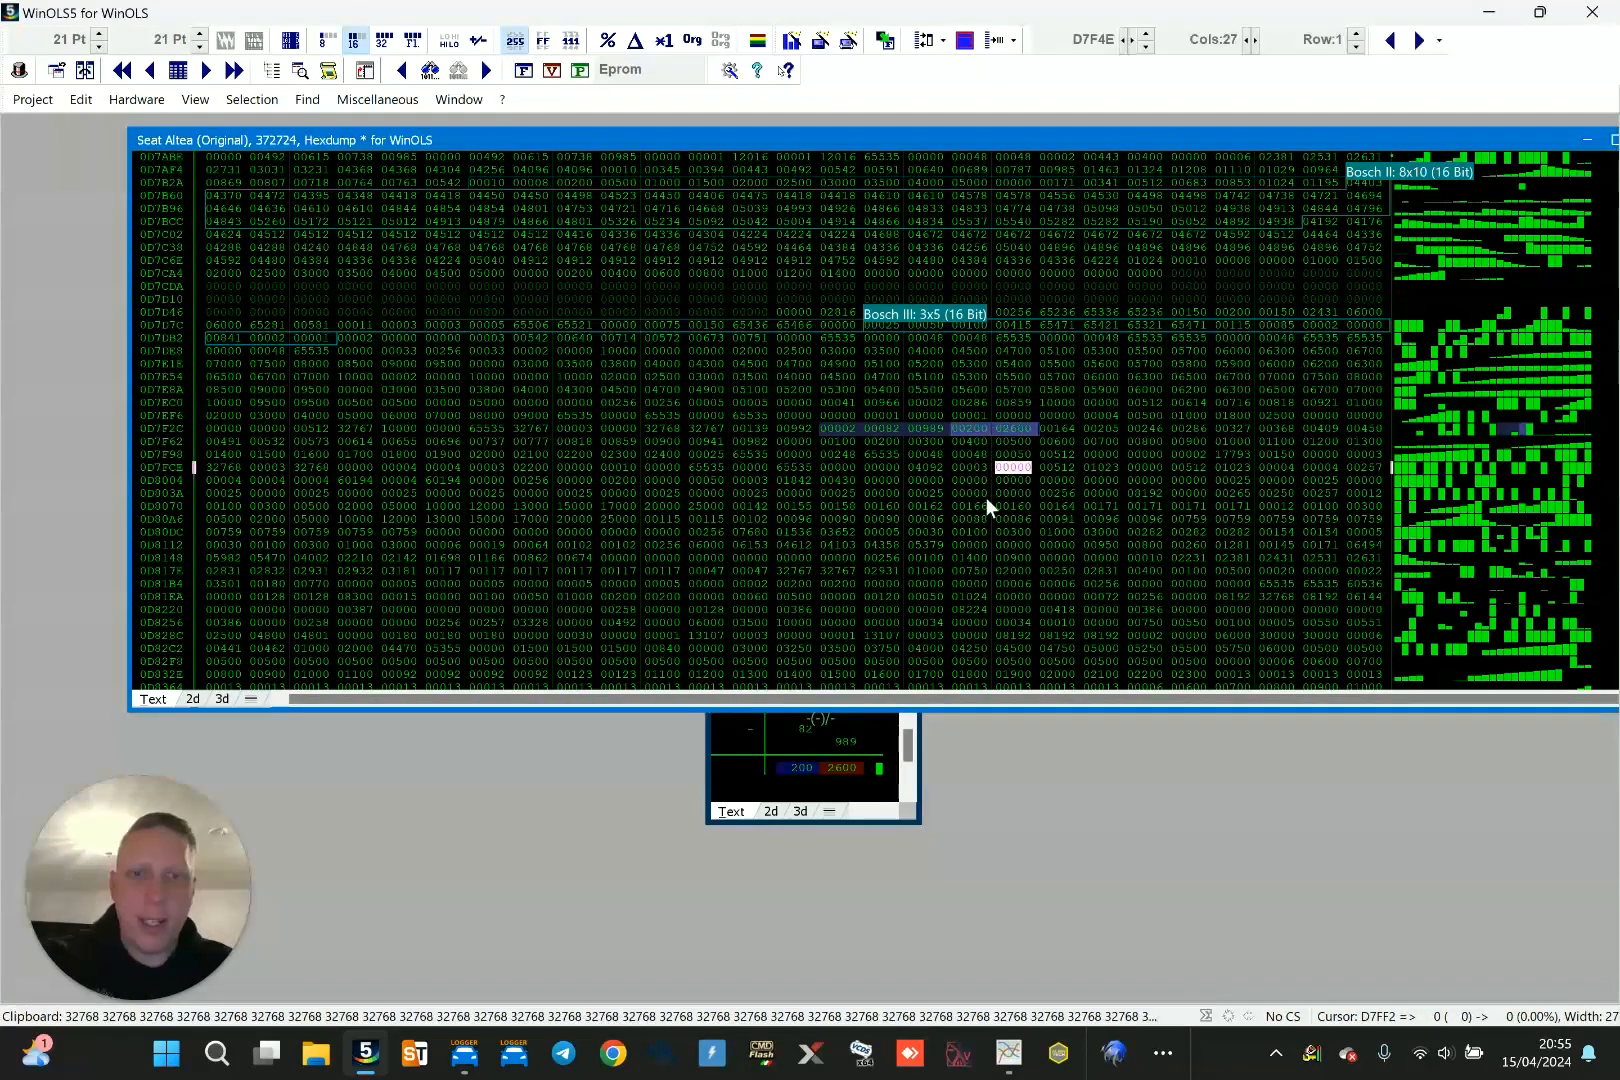
{"action": "left_click", "coordinate": [840, 698]}
{"action": "left_click_drag", "start_coordinate": [807, 695], "coordinate": [869, 411]}
Name the new map "Map sensor scaling" in its properties and place its window in free view over the hexdump
{"action": "left_click", "coordinate": [895, 485]}
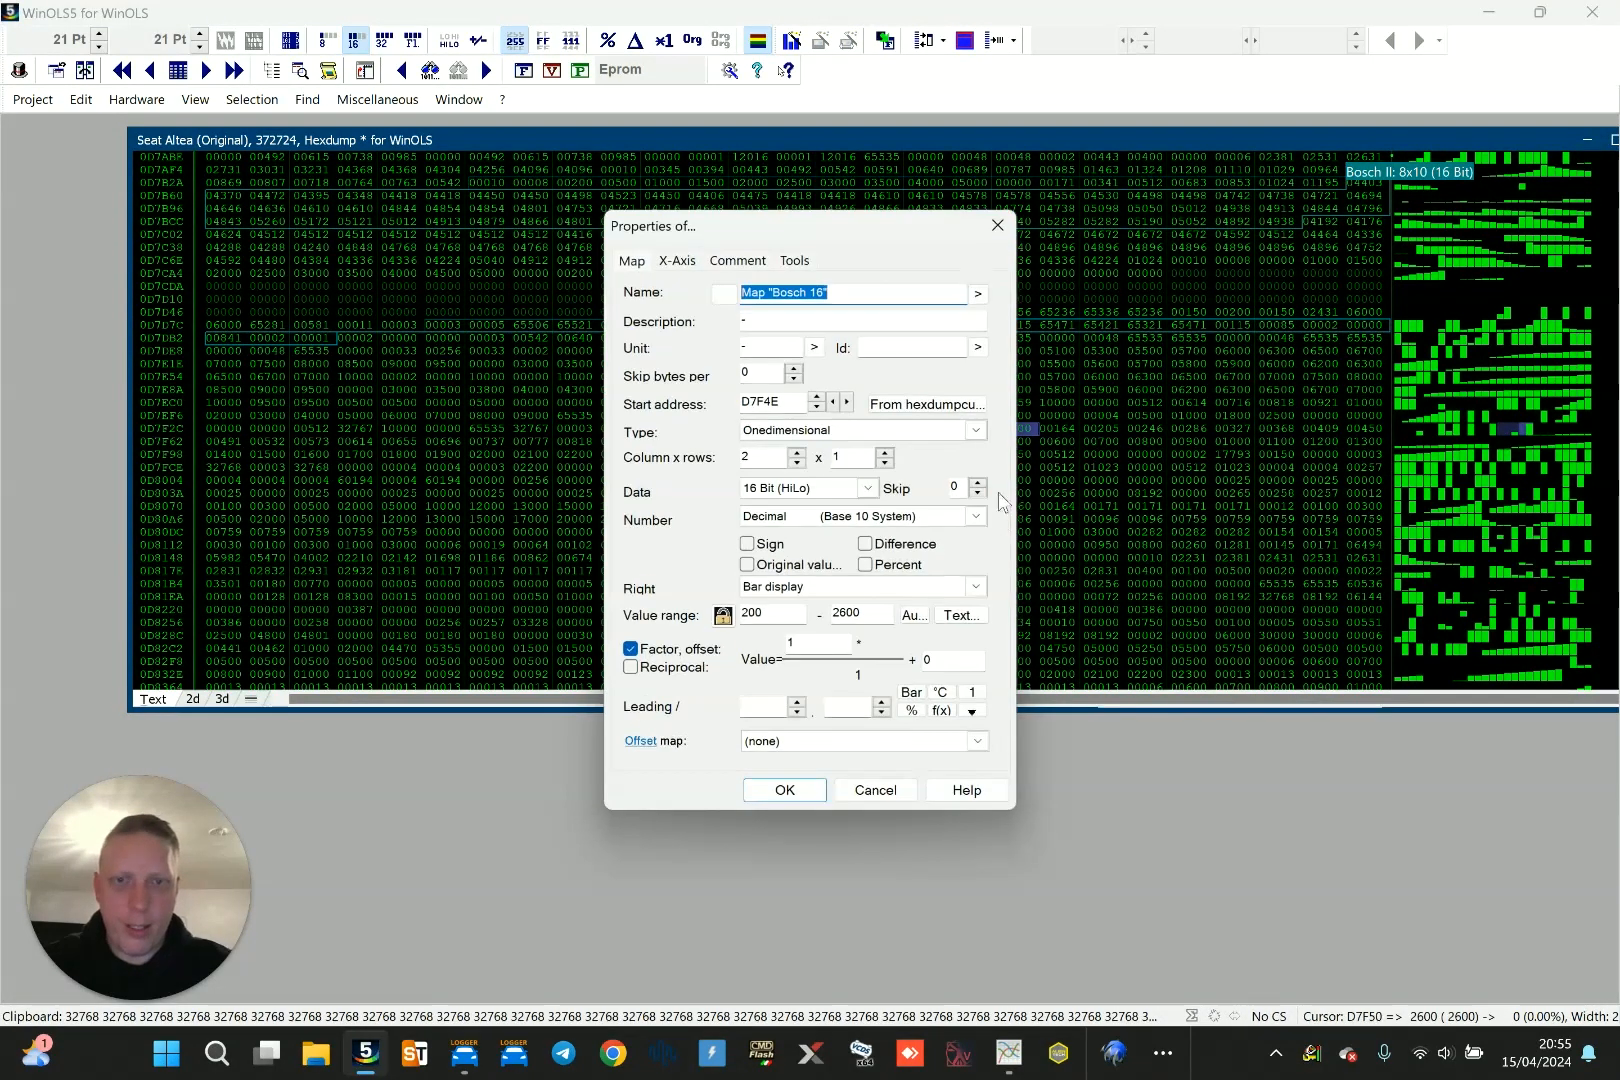
{"action": "type", "text": "Map senso"}
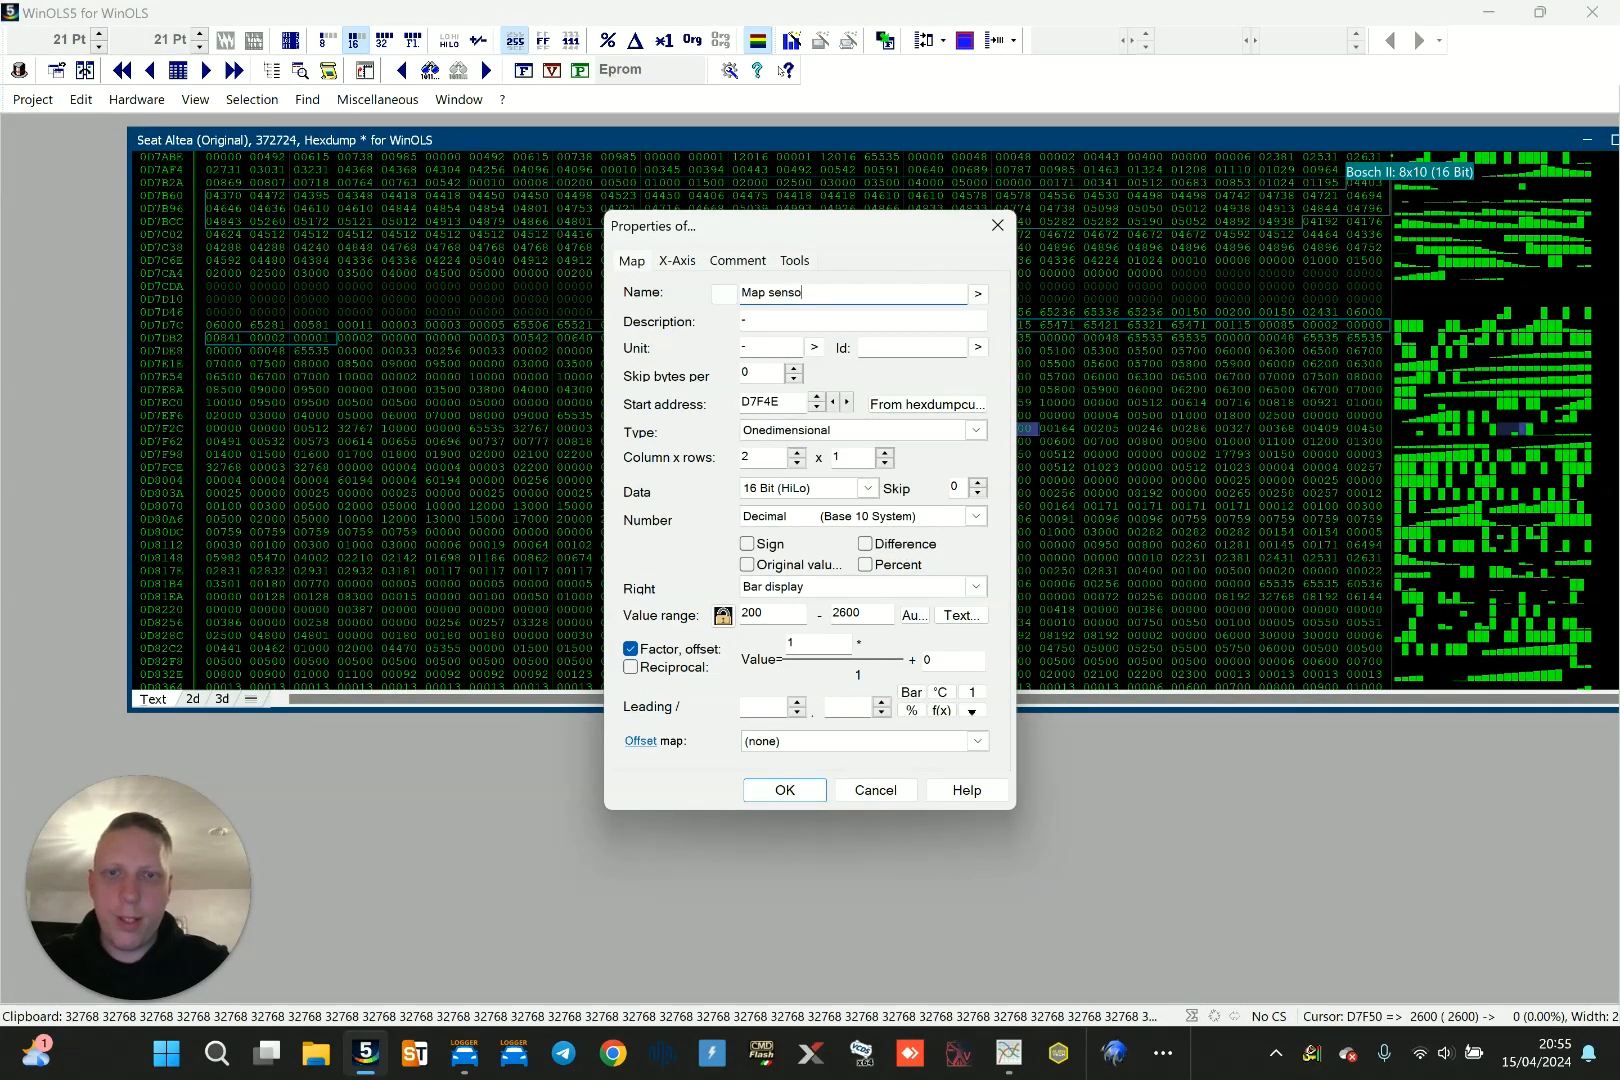
{"action": "type", "text": "r scaling"}
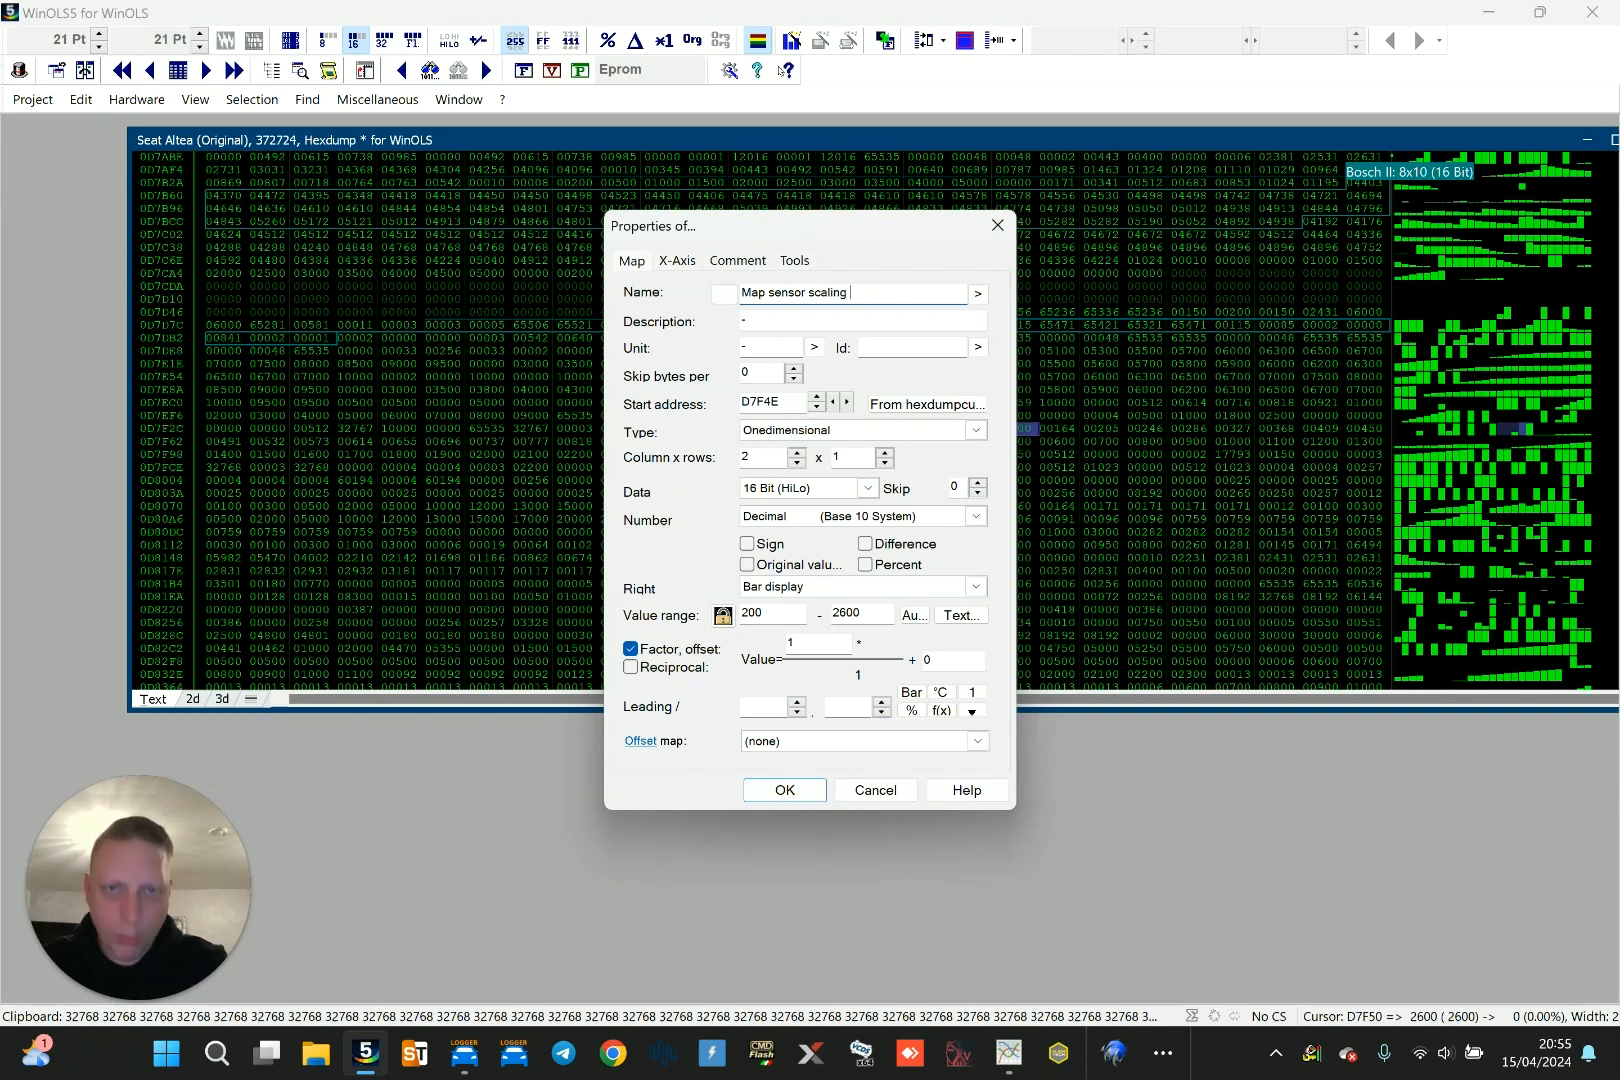
{"action": "left_click", "coordinate": [810, 643]}
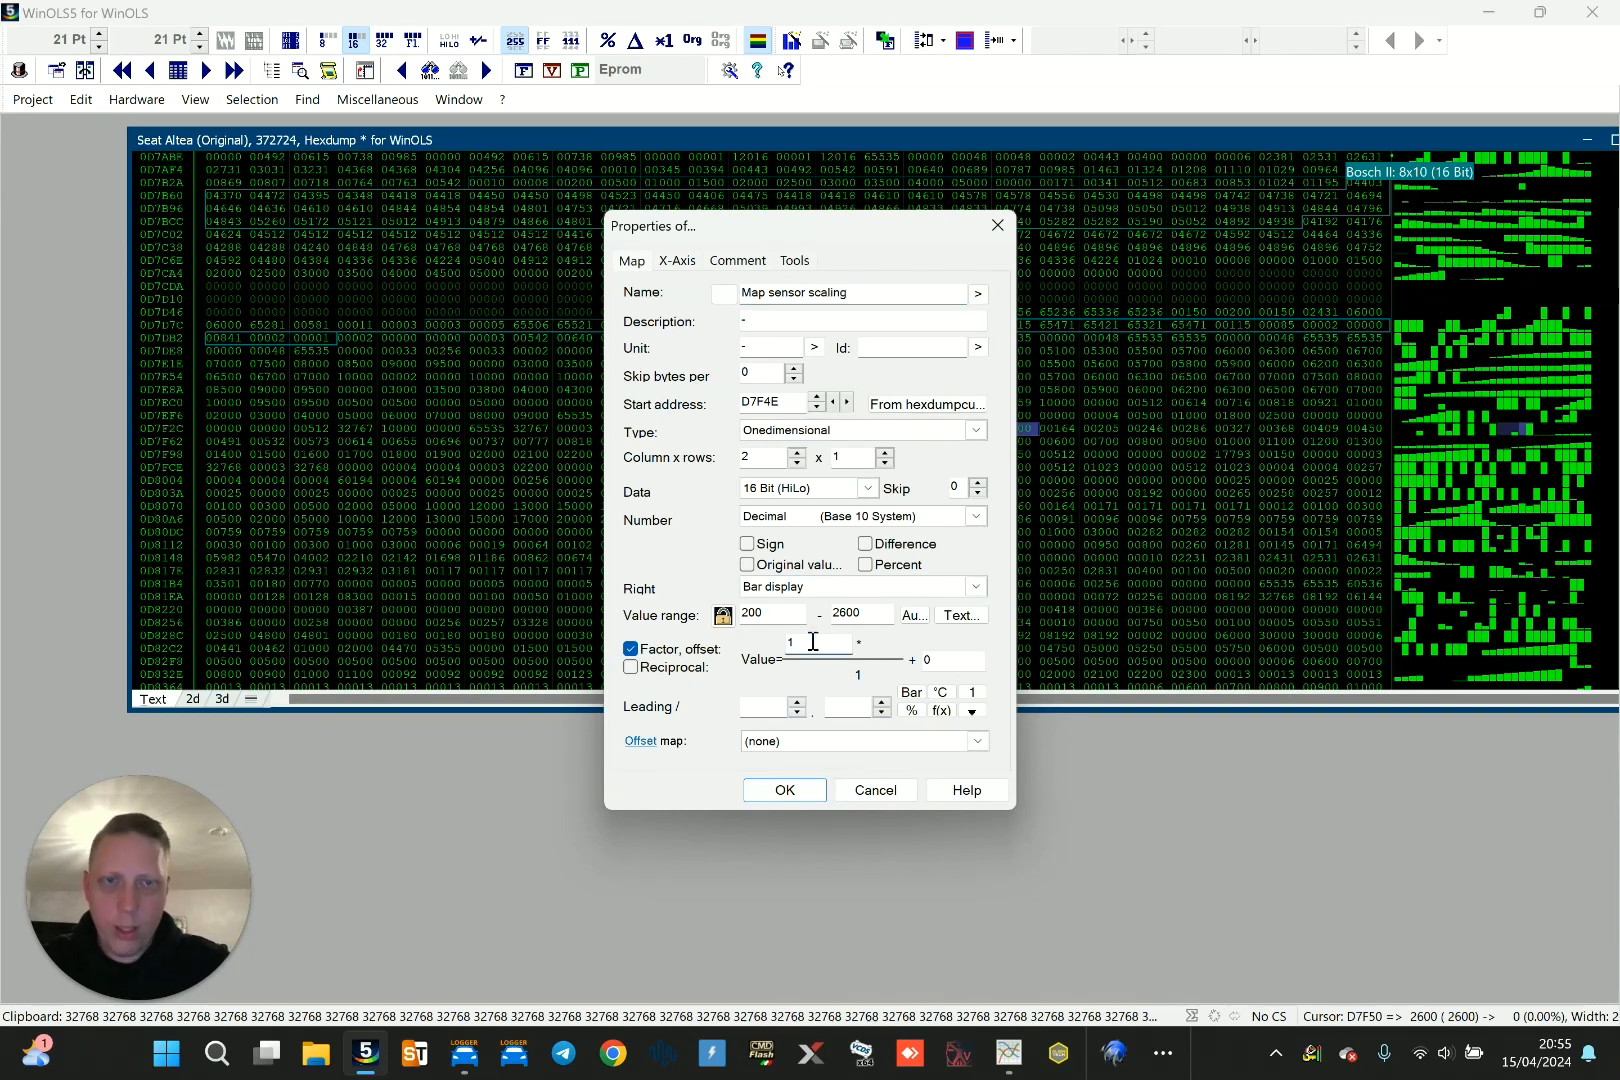
{"action": "left_click_drag", "start_coordinate": [824, 231], "coordinate": [1250, 186]}
{"action": "left_click", "coordinate": [1219, 743]}
{"action": "left_click_drag", "start_coordinate": [850, 416], "coordinate": [613, 281]}
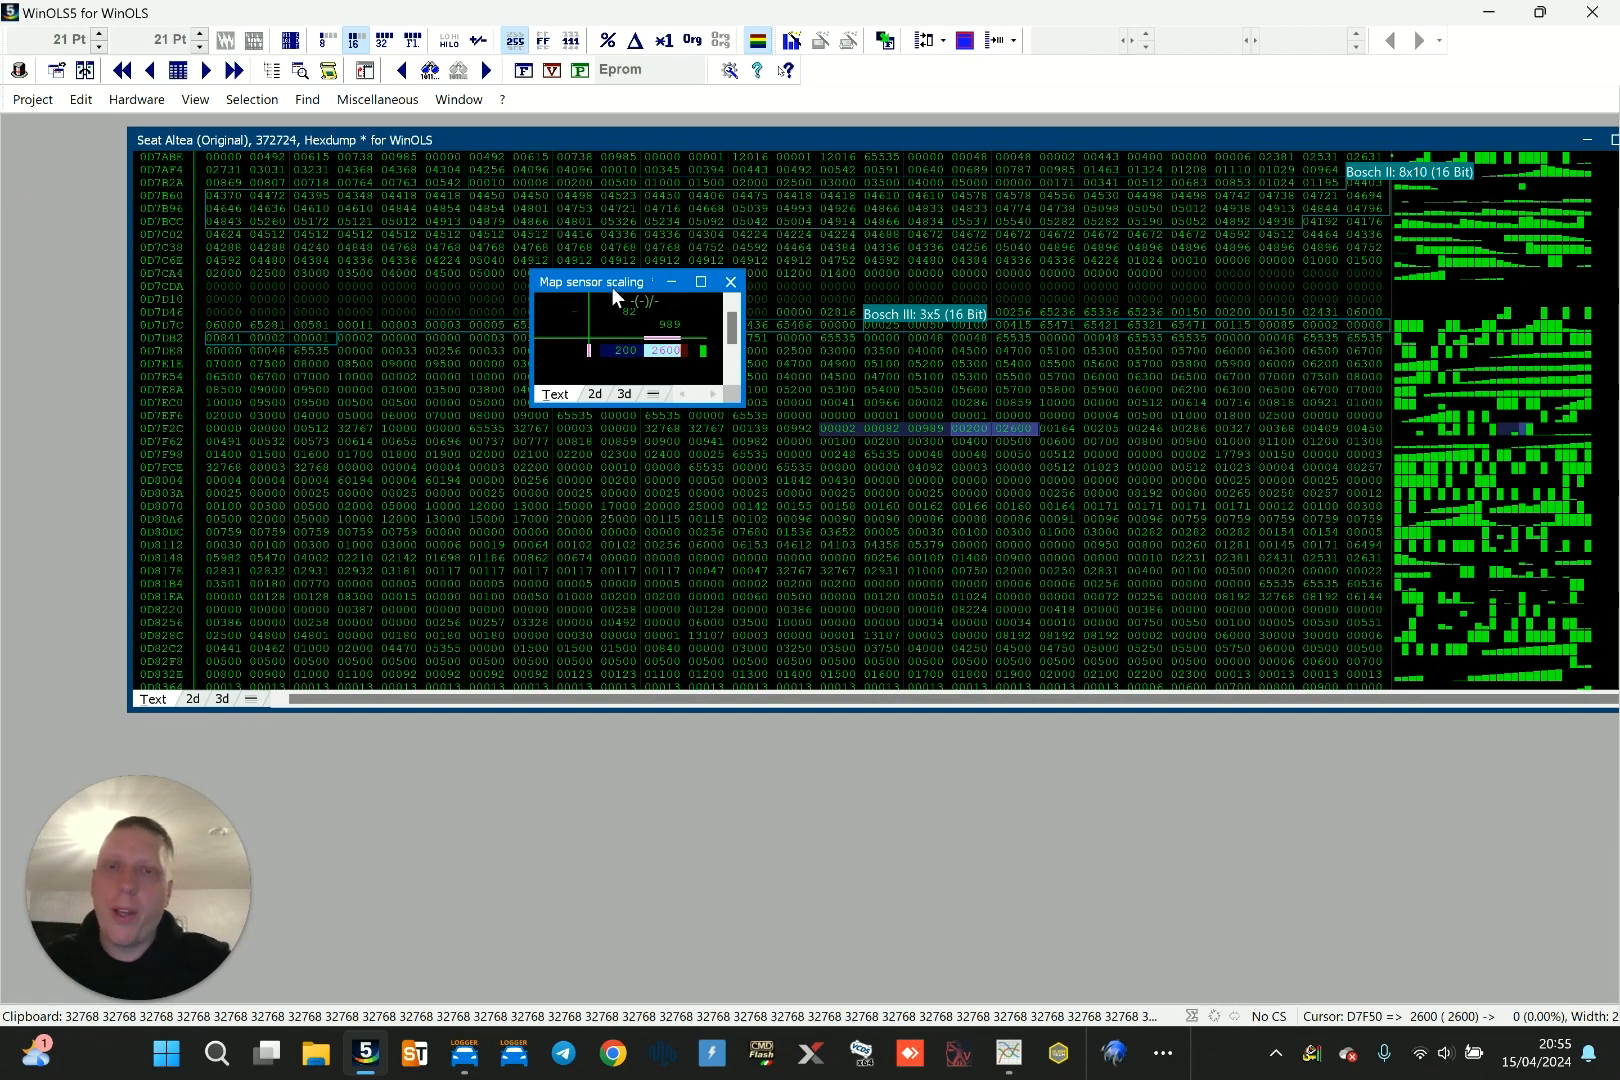
Examine the values and axis points of the Map sensor scaling map, and close its window
{"action": "left_click_drag", "start_coordinate": [614, 283], "coordinate": [654, 240]}
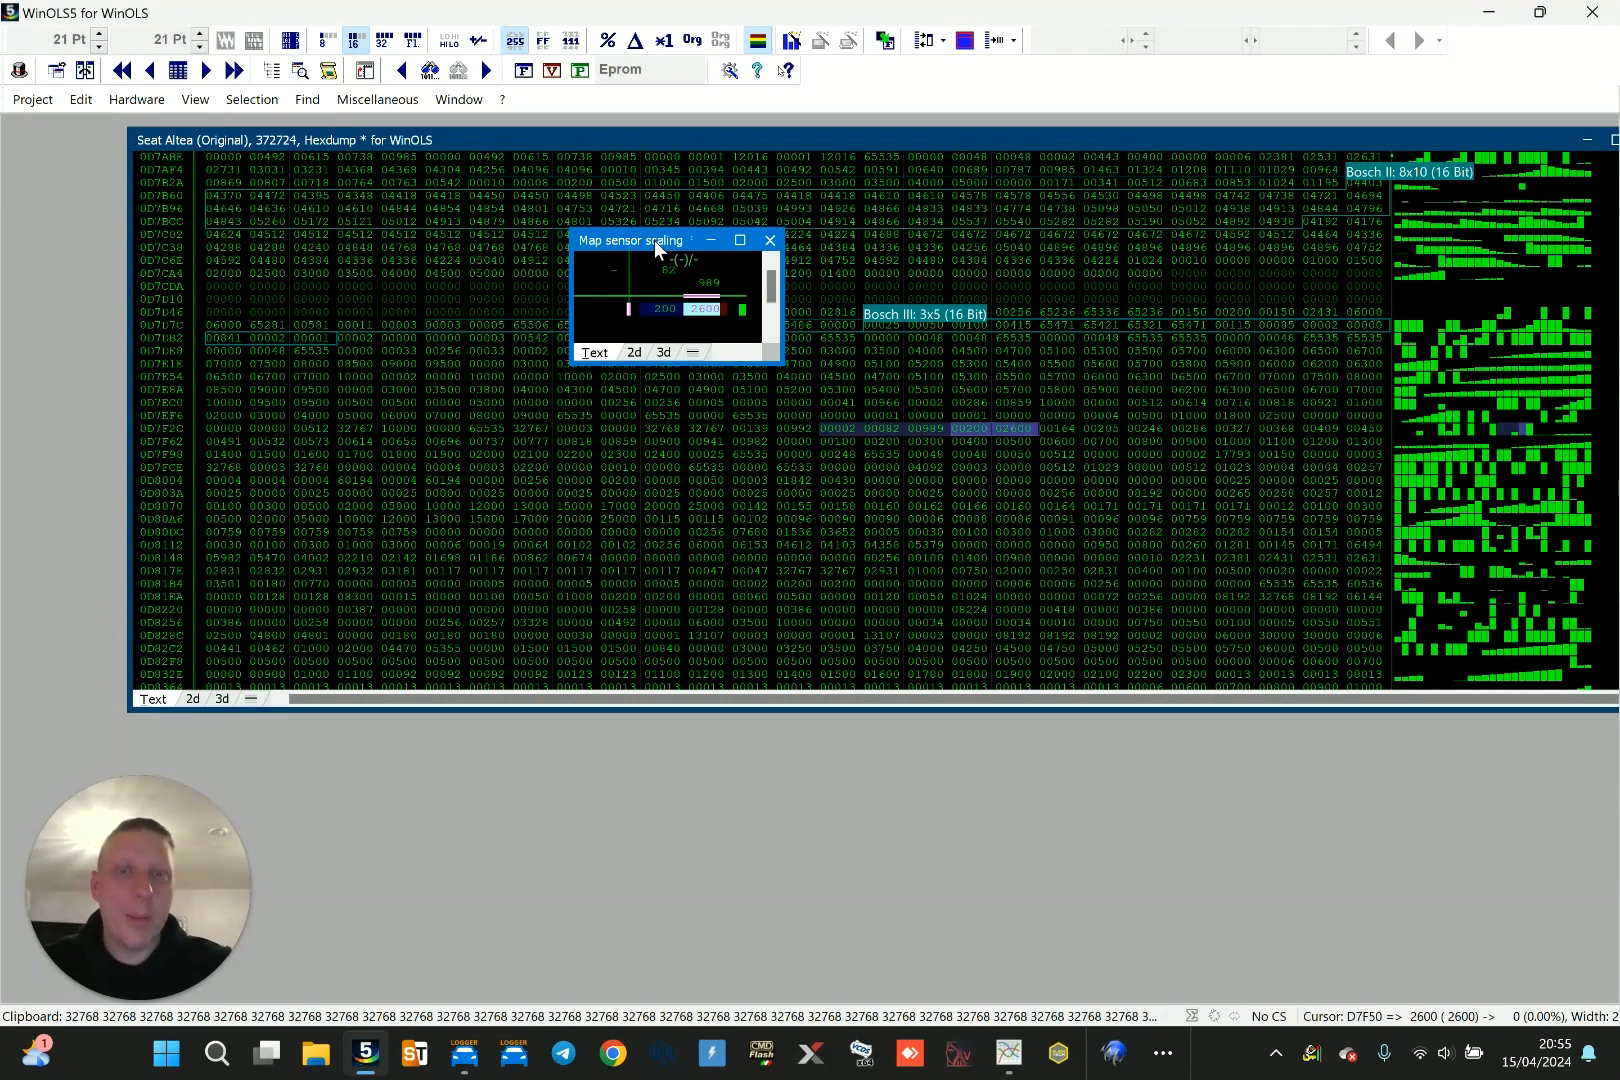
{"action": "left_click", "coordinate": [702, 342]}
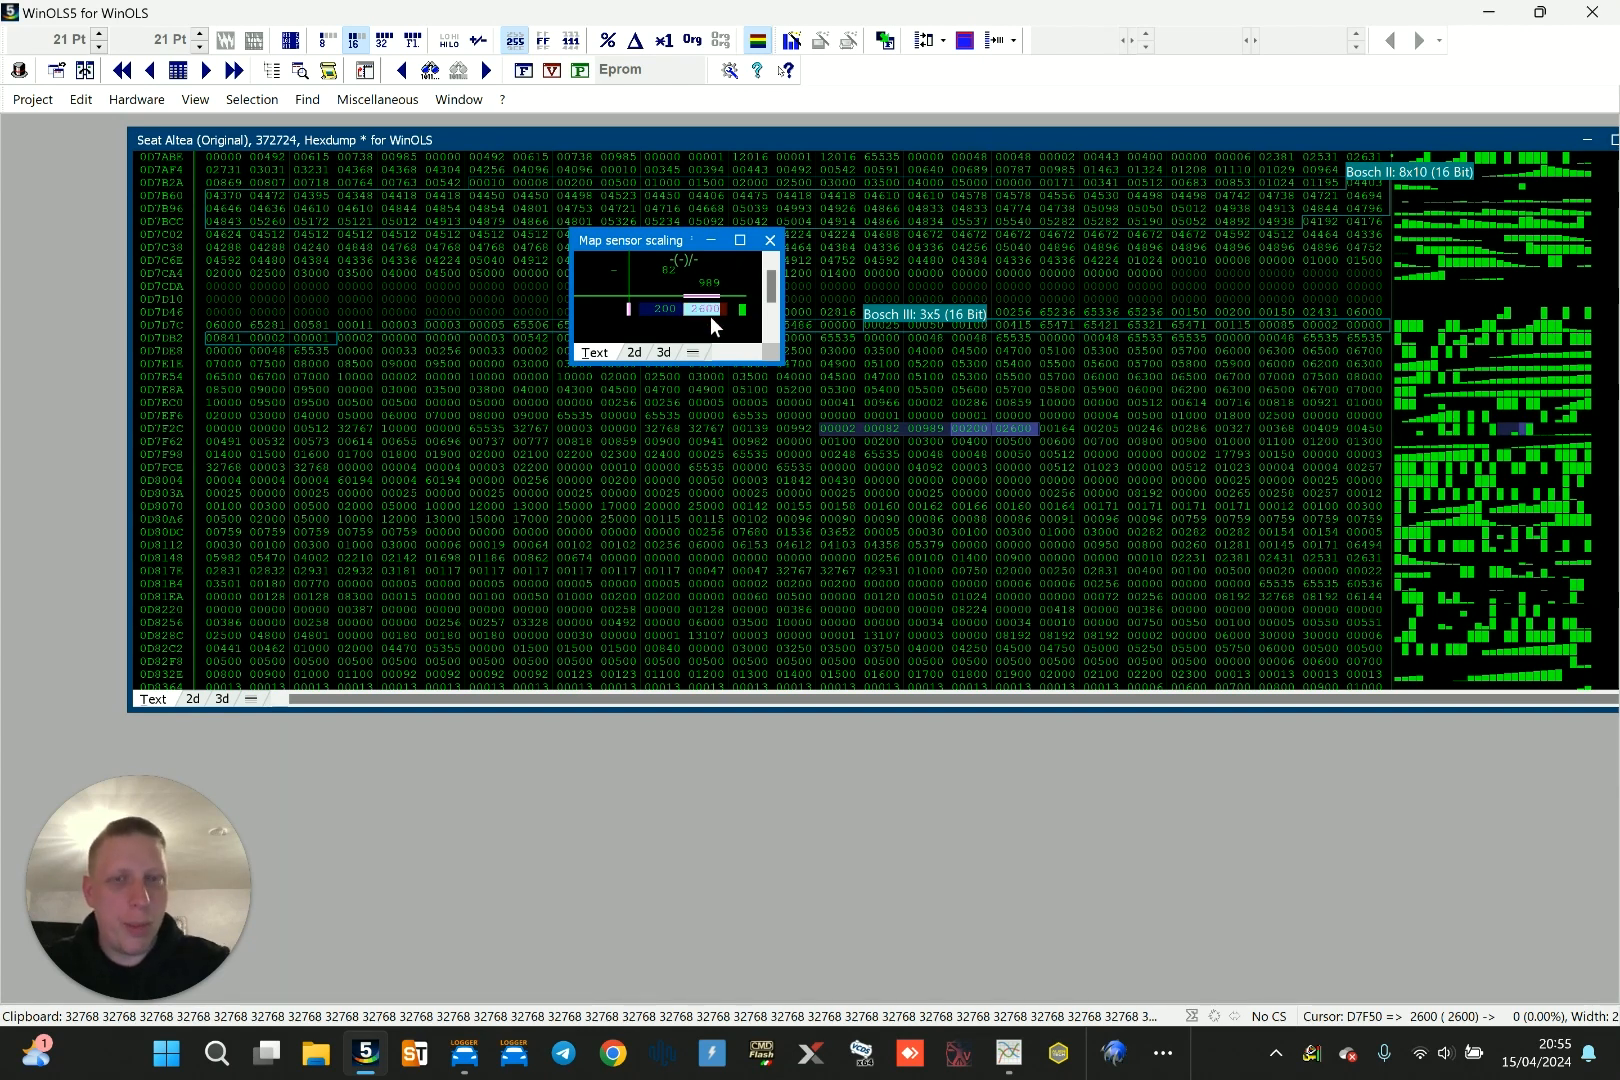
{"action": "left_click_drag", "start_coordinate": [661, 244], "coordinate": [679, 225]}
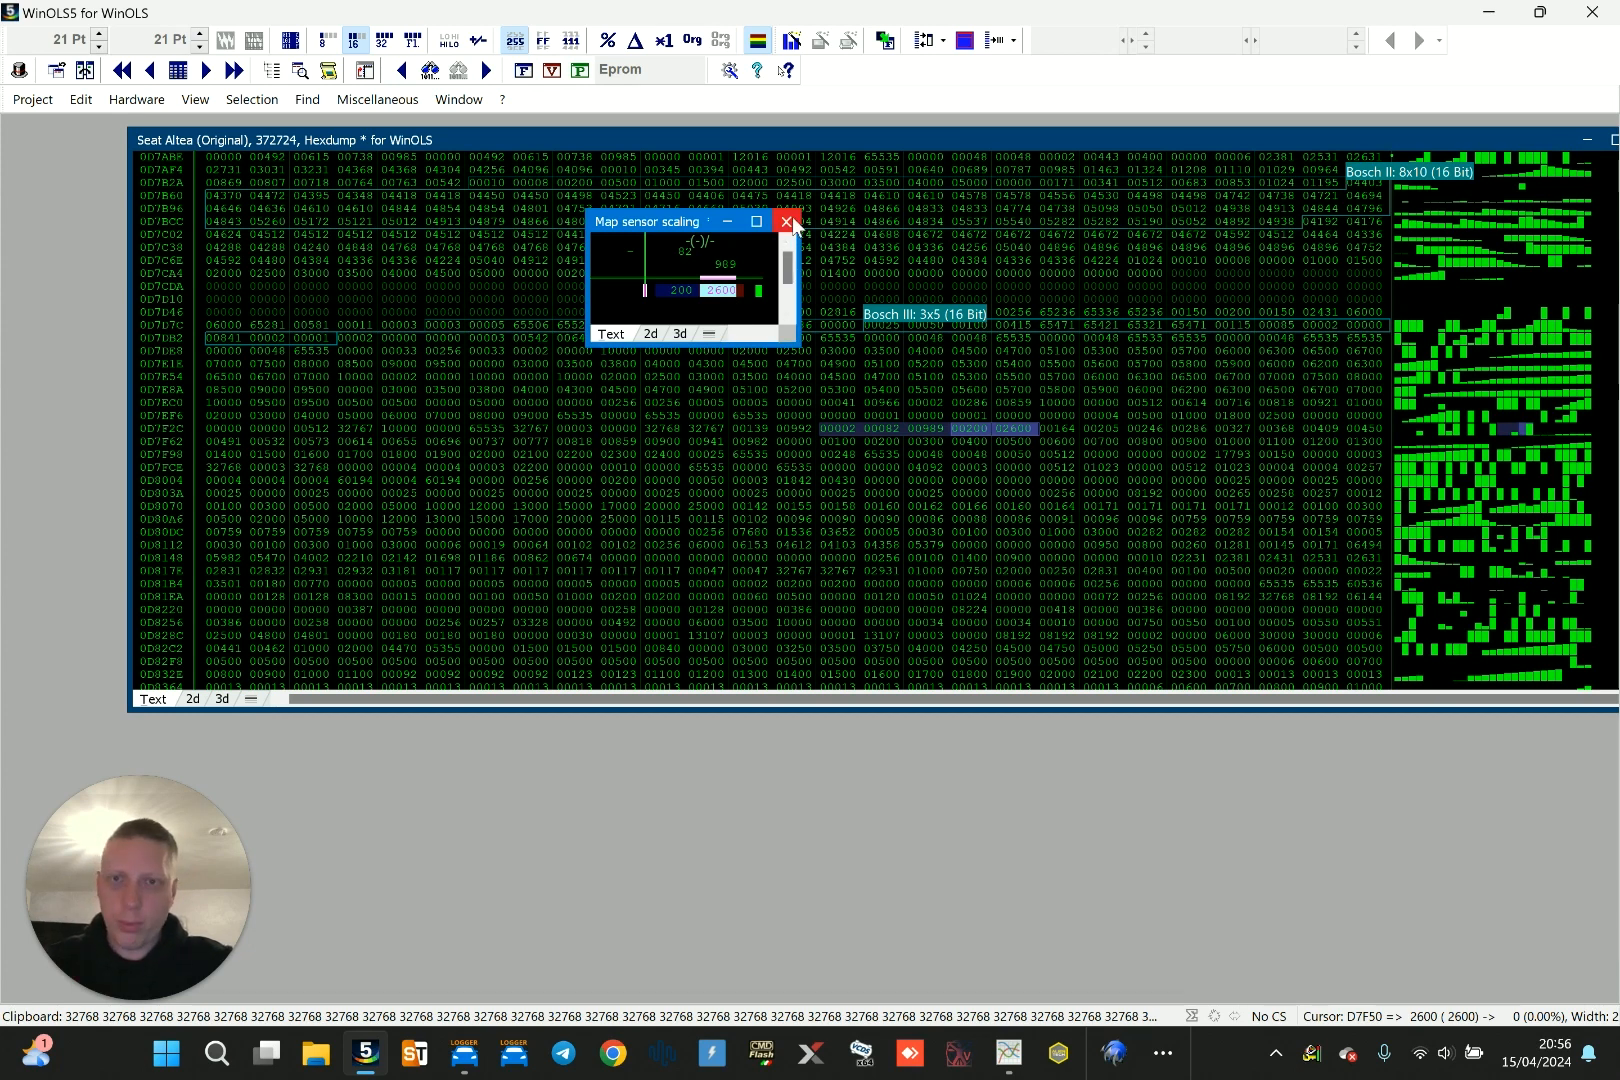
{"action": "left_click", "coordinate": [715, 311]}
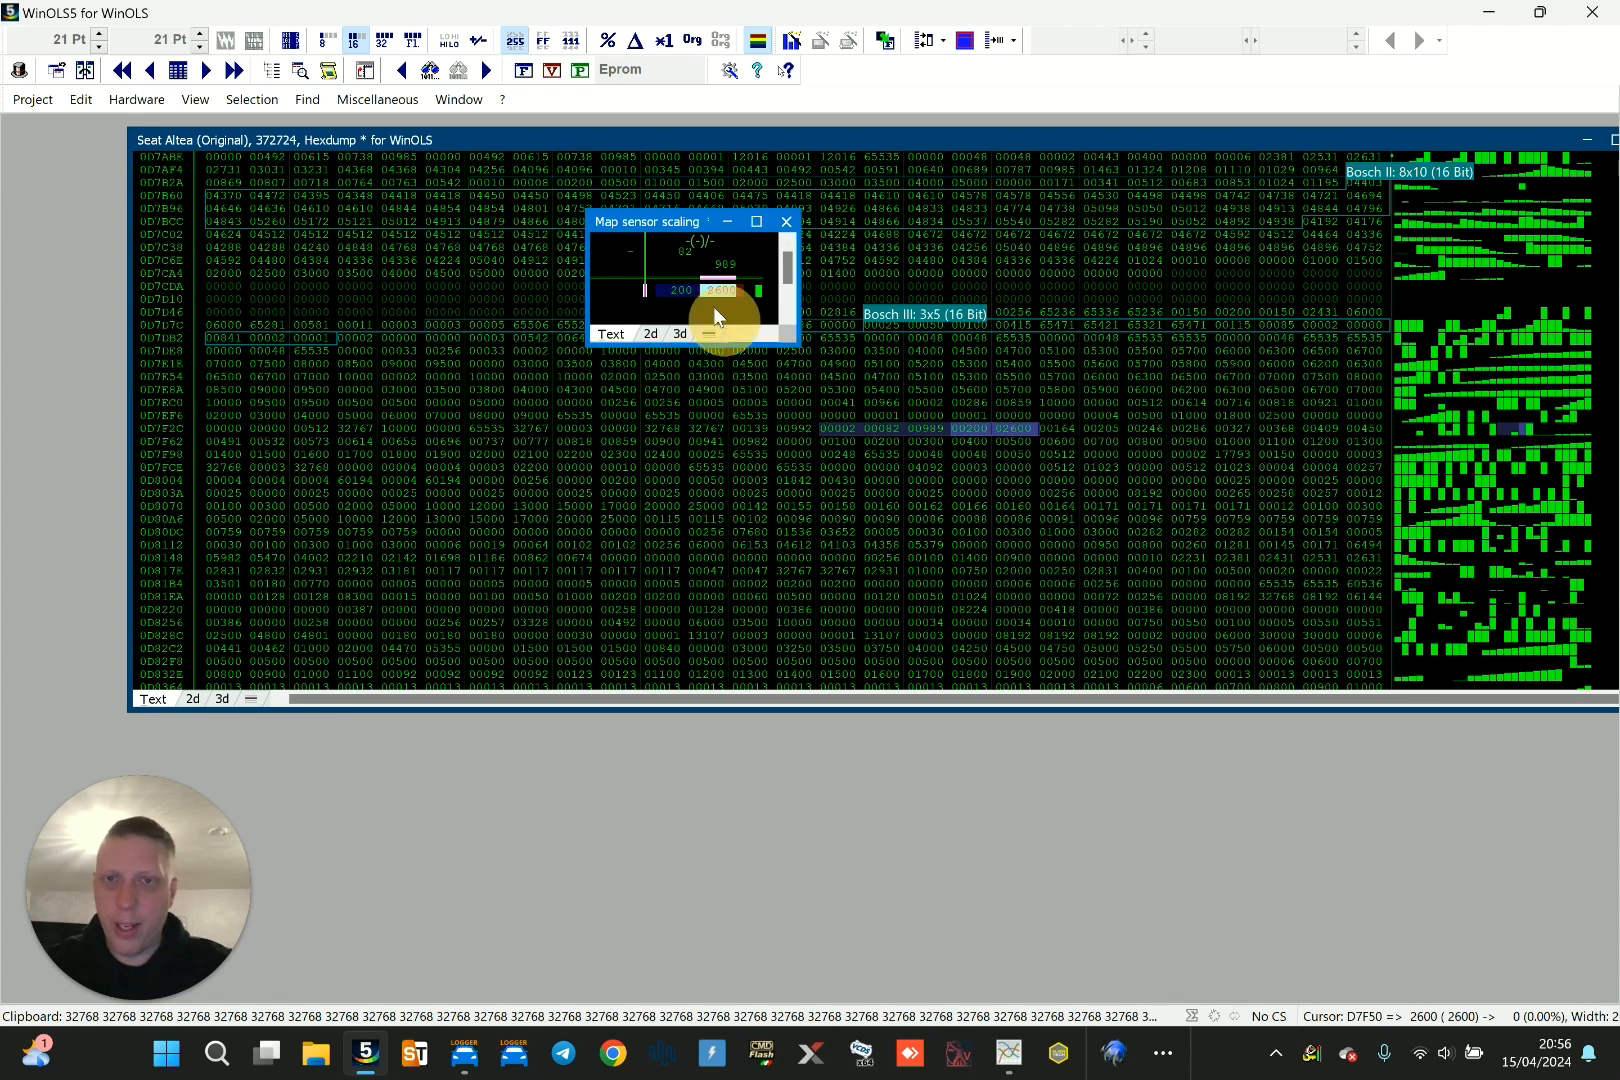
{"action": "left_click", "coordinate": [716, 292]}
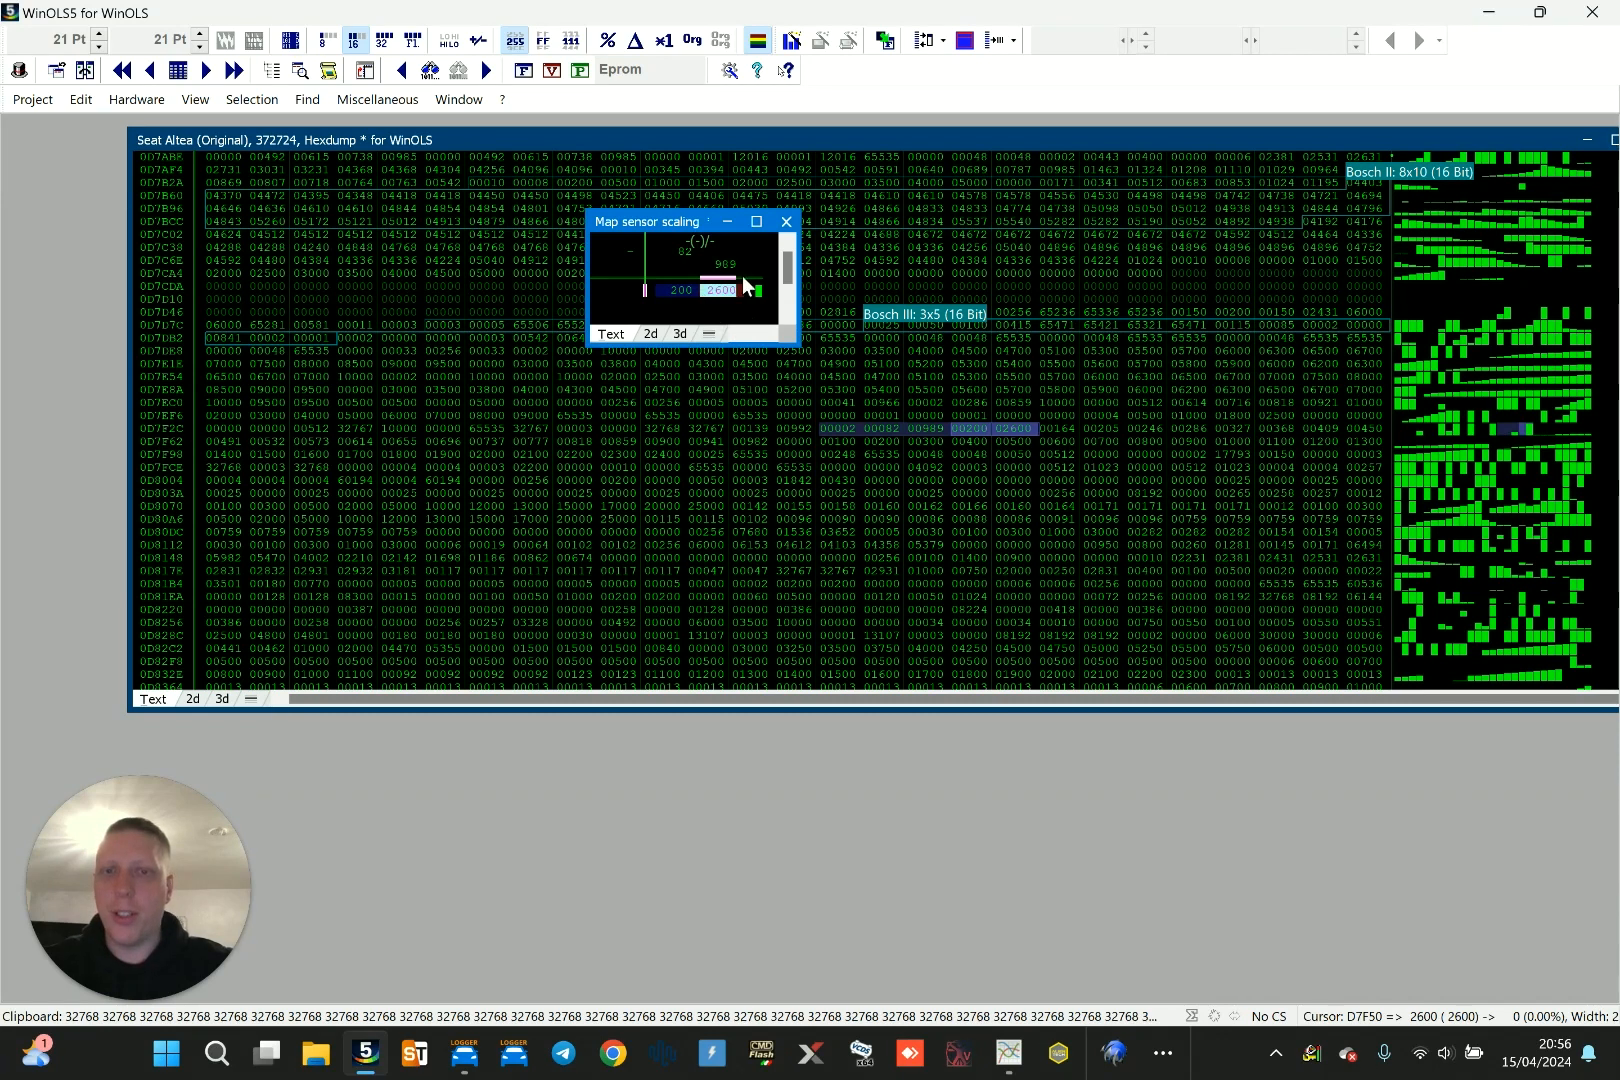
{"action": "left_click_drag", "start_coordinate": [672, 220], "coordinate": [781, 177]}
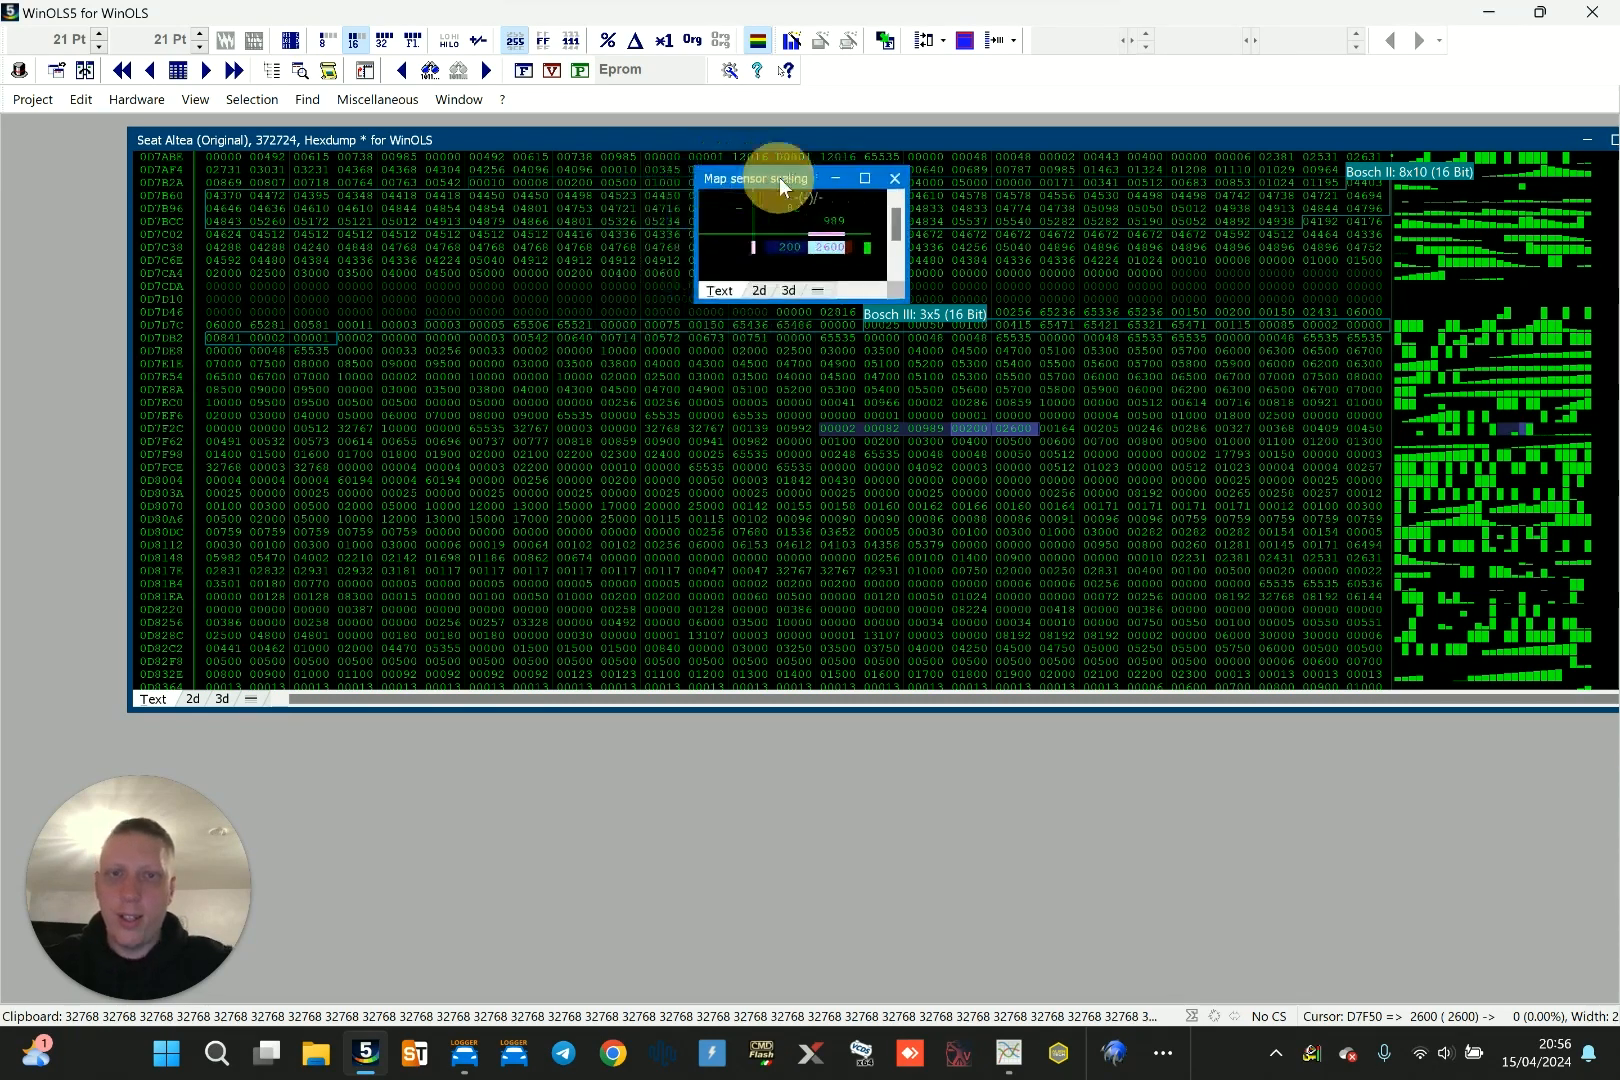
{"action": "left_click", "coordinate": [818, 250]}
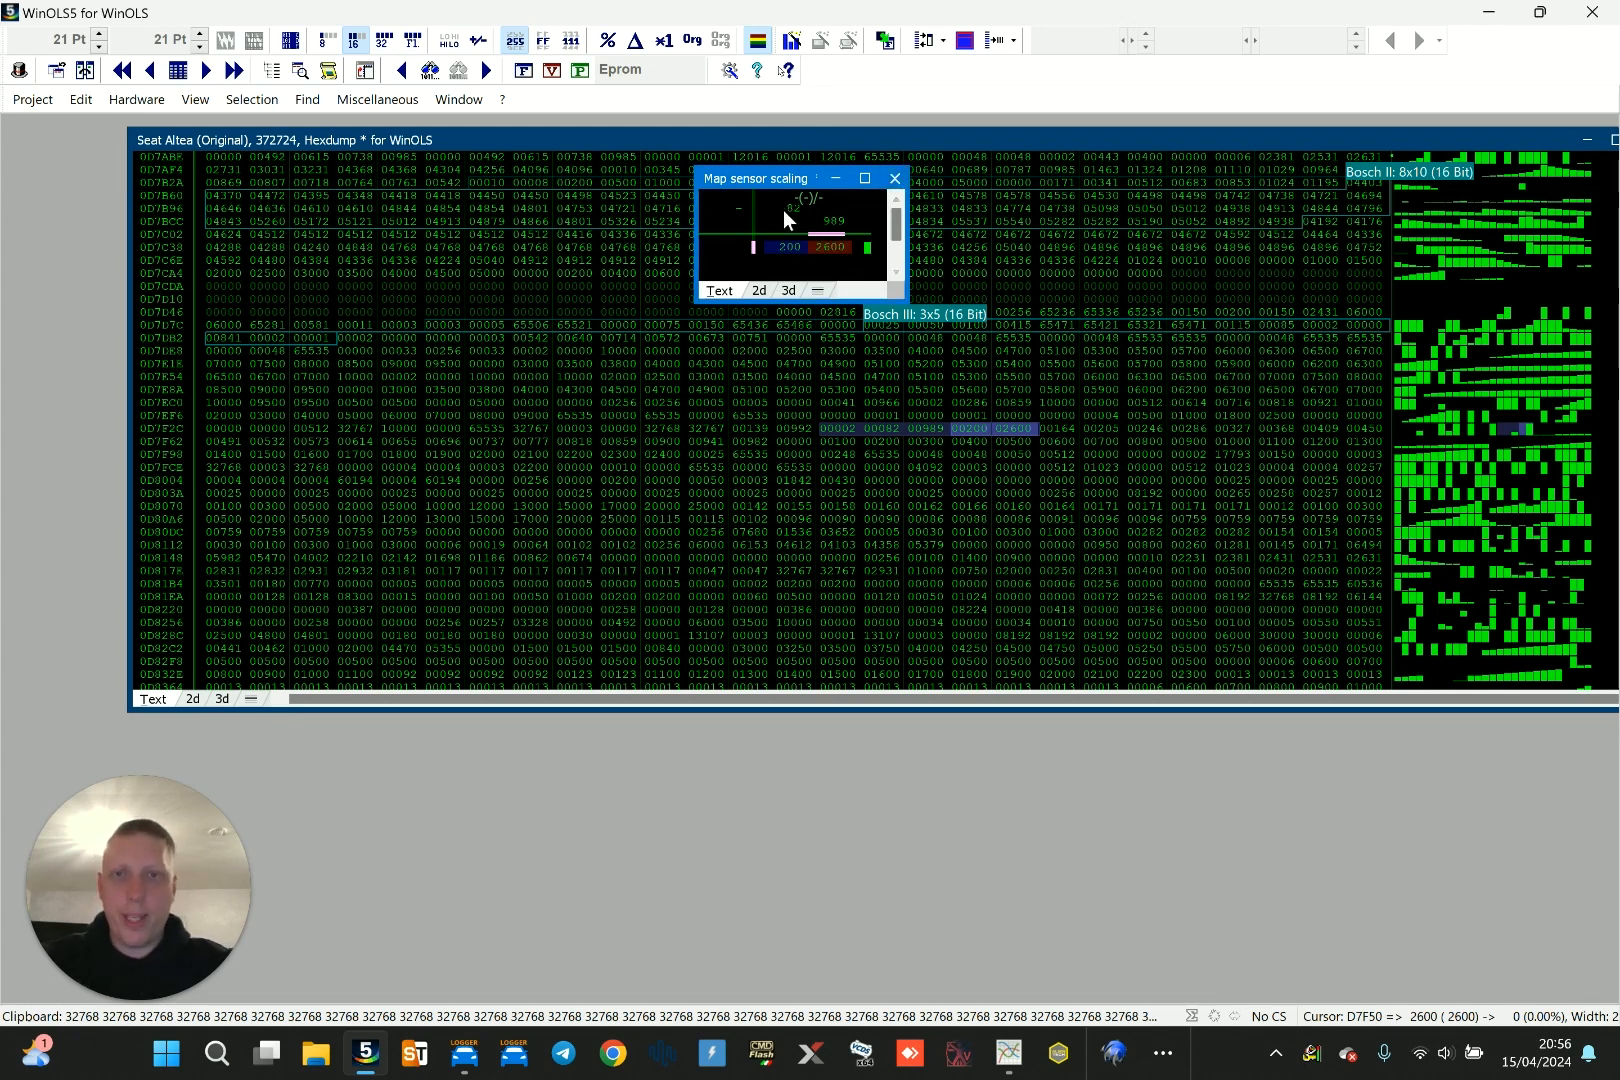
{"action": "left_click", "coordinate": [833, 222]}
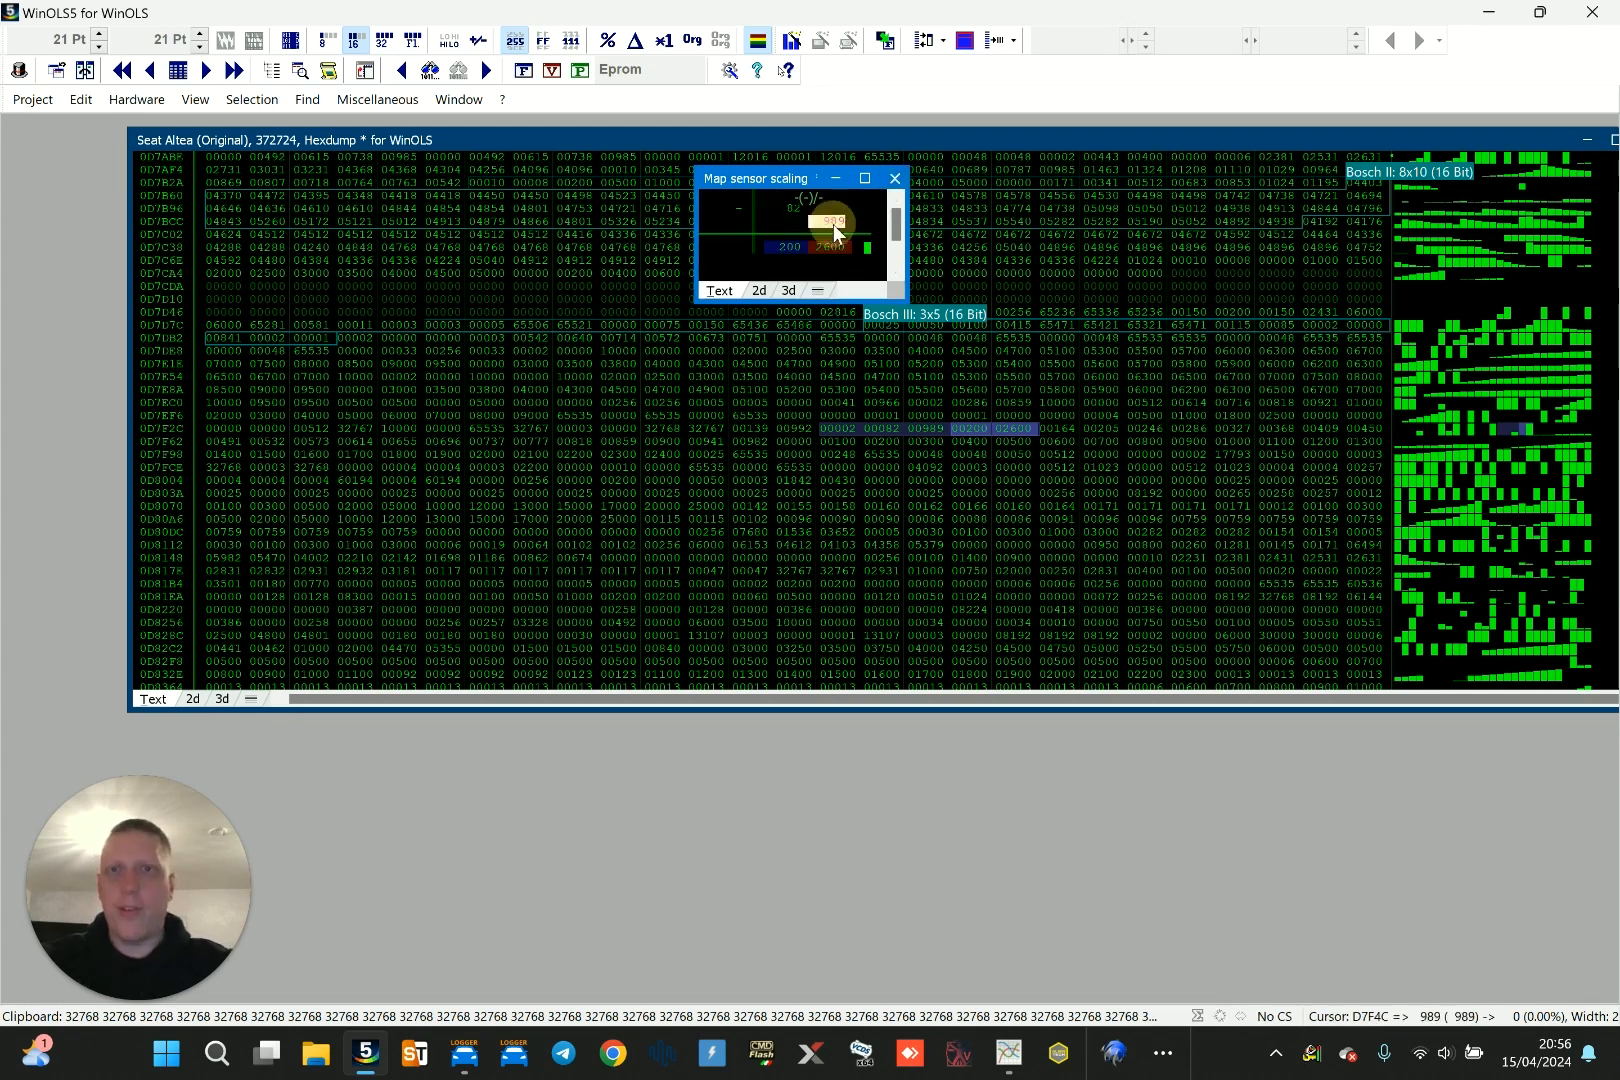
{"action": "left_click", "coordinate": [895, 178]}
{"action": "left_click", "coordinate": [803, 386]}
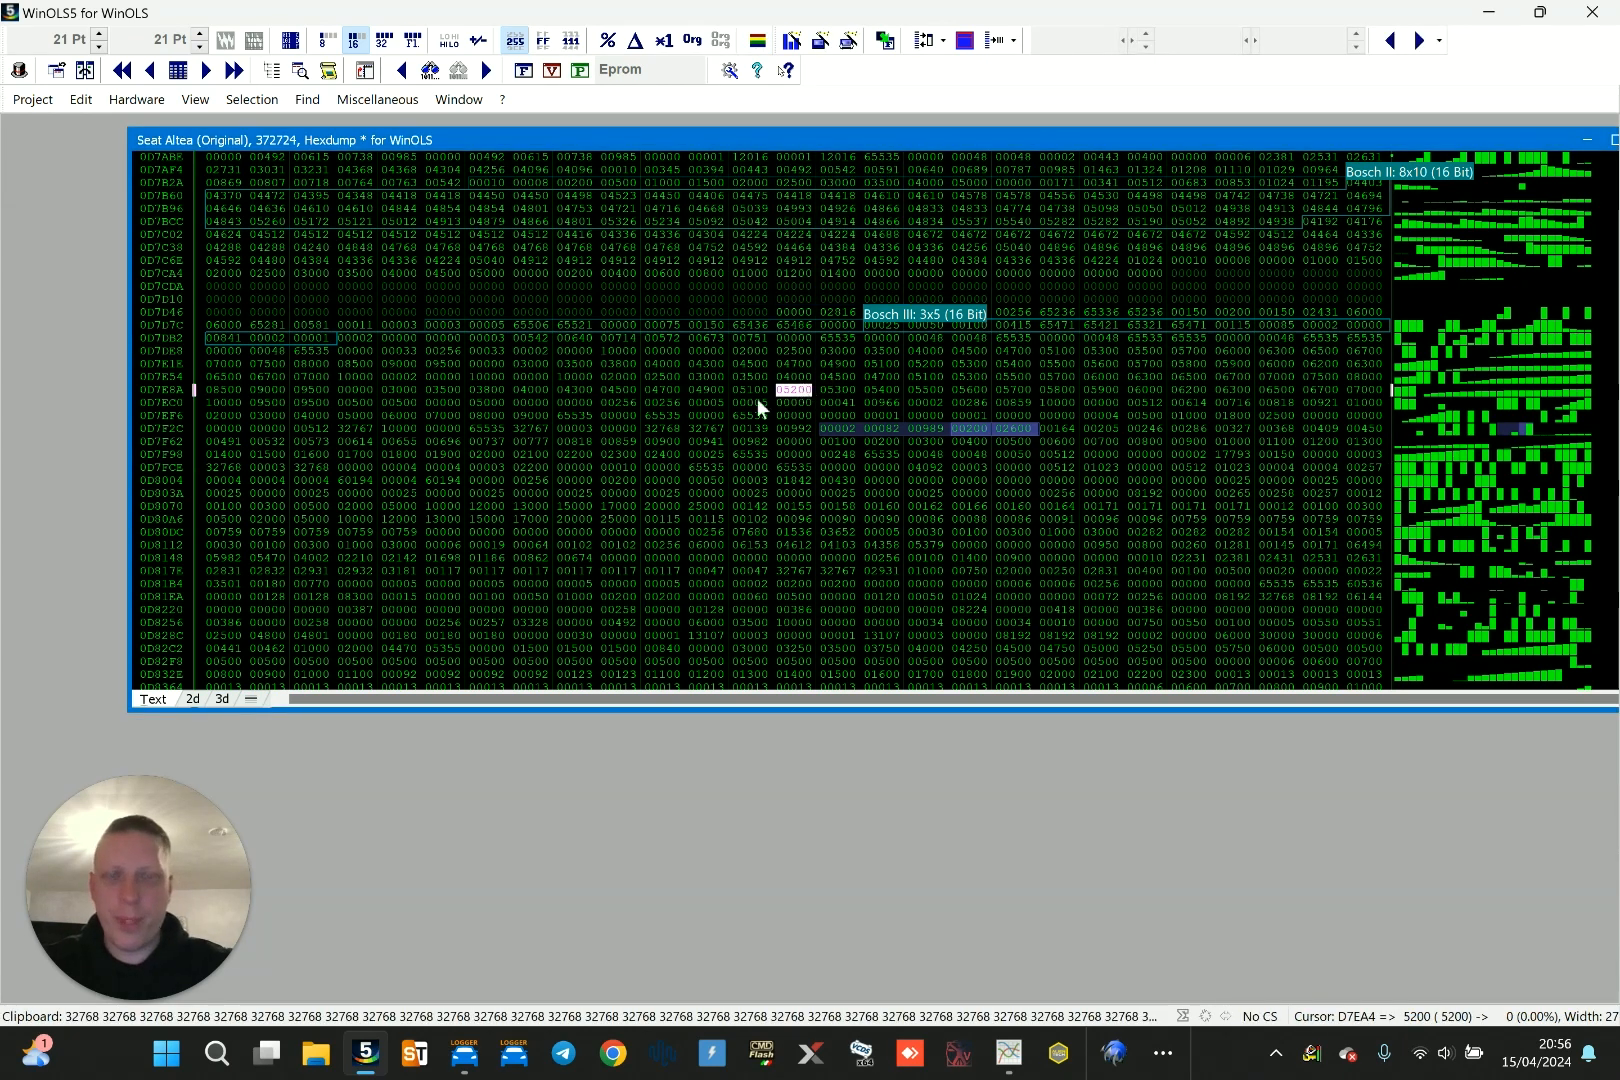
Display the hexdump as a 2D graph and browse forward through the map areas to the empty region around 0F4000
{"action": "left_click", "coordinate": [193, 698]}
{"action": "left_click", "coordinate": [517, 517]}
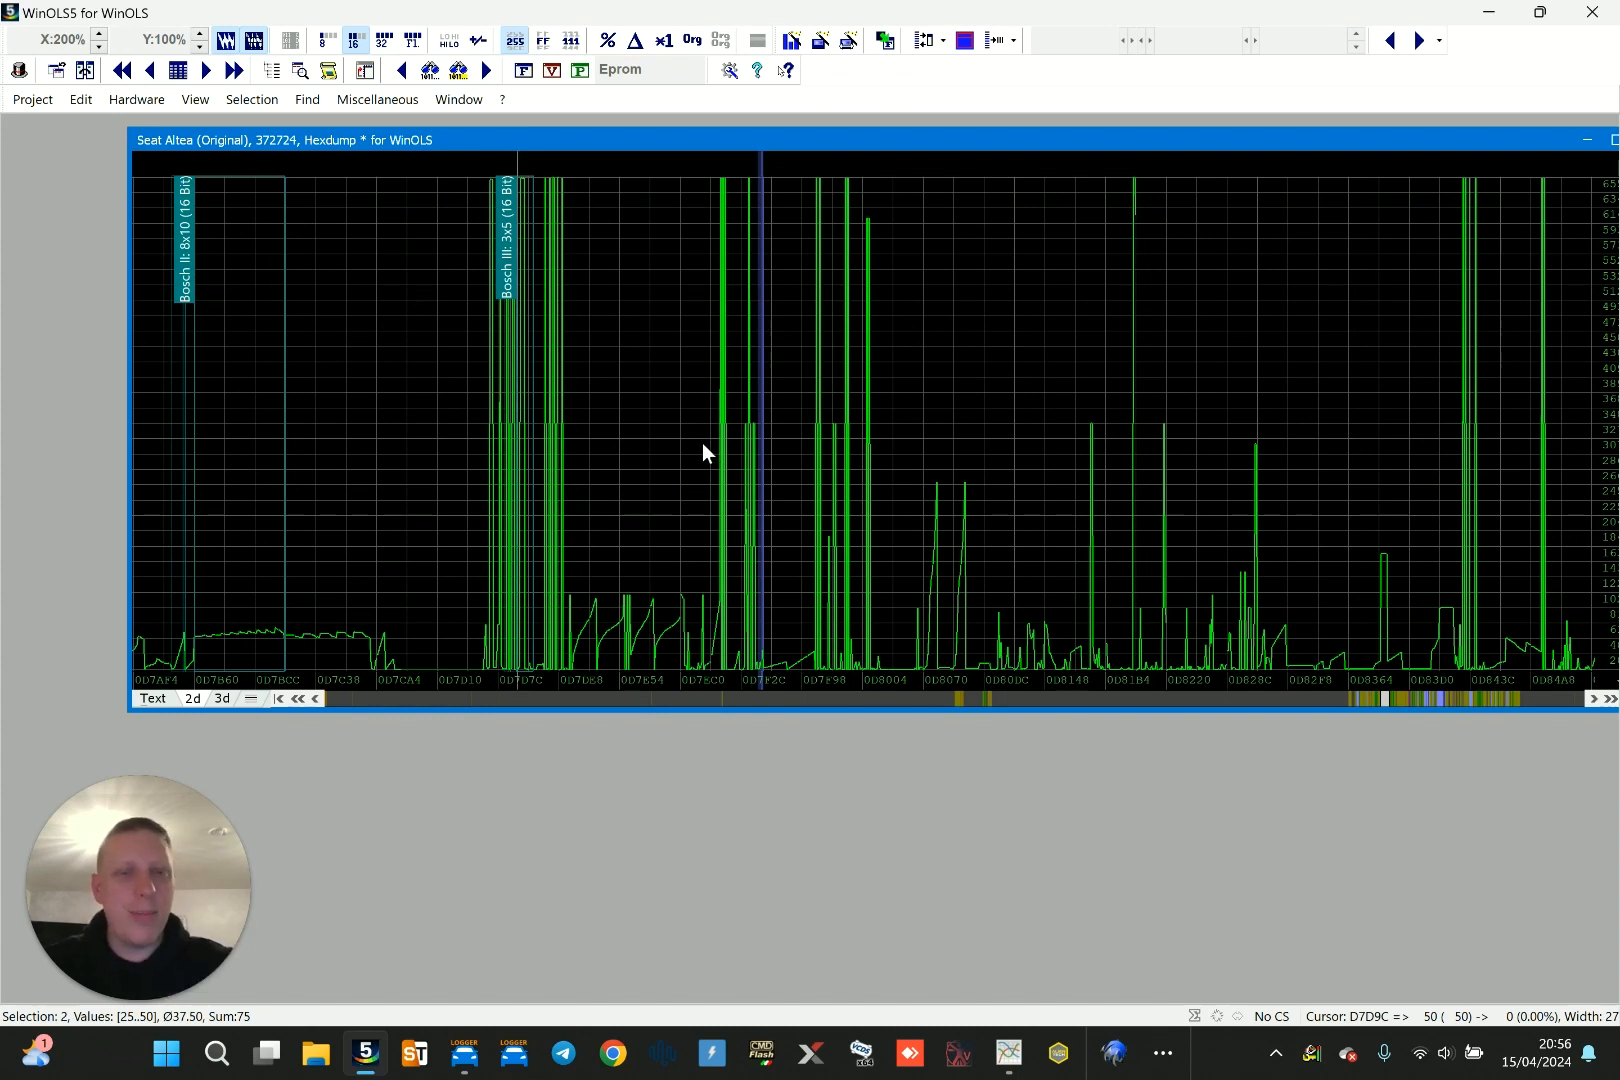
{"action": "key", "text": "Page_Down"}
{"action": "key", "text": "Page_Down"}
{"action": "key", "text": "Page_Down"}
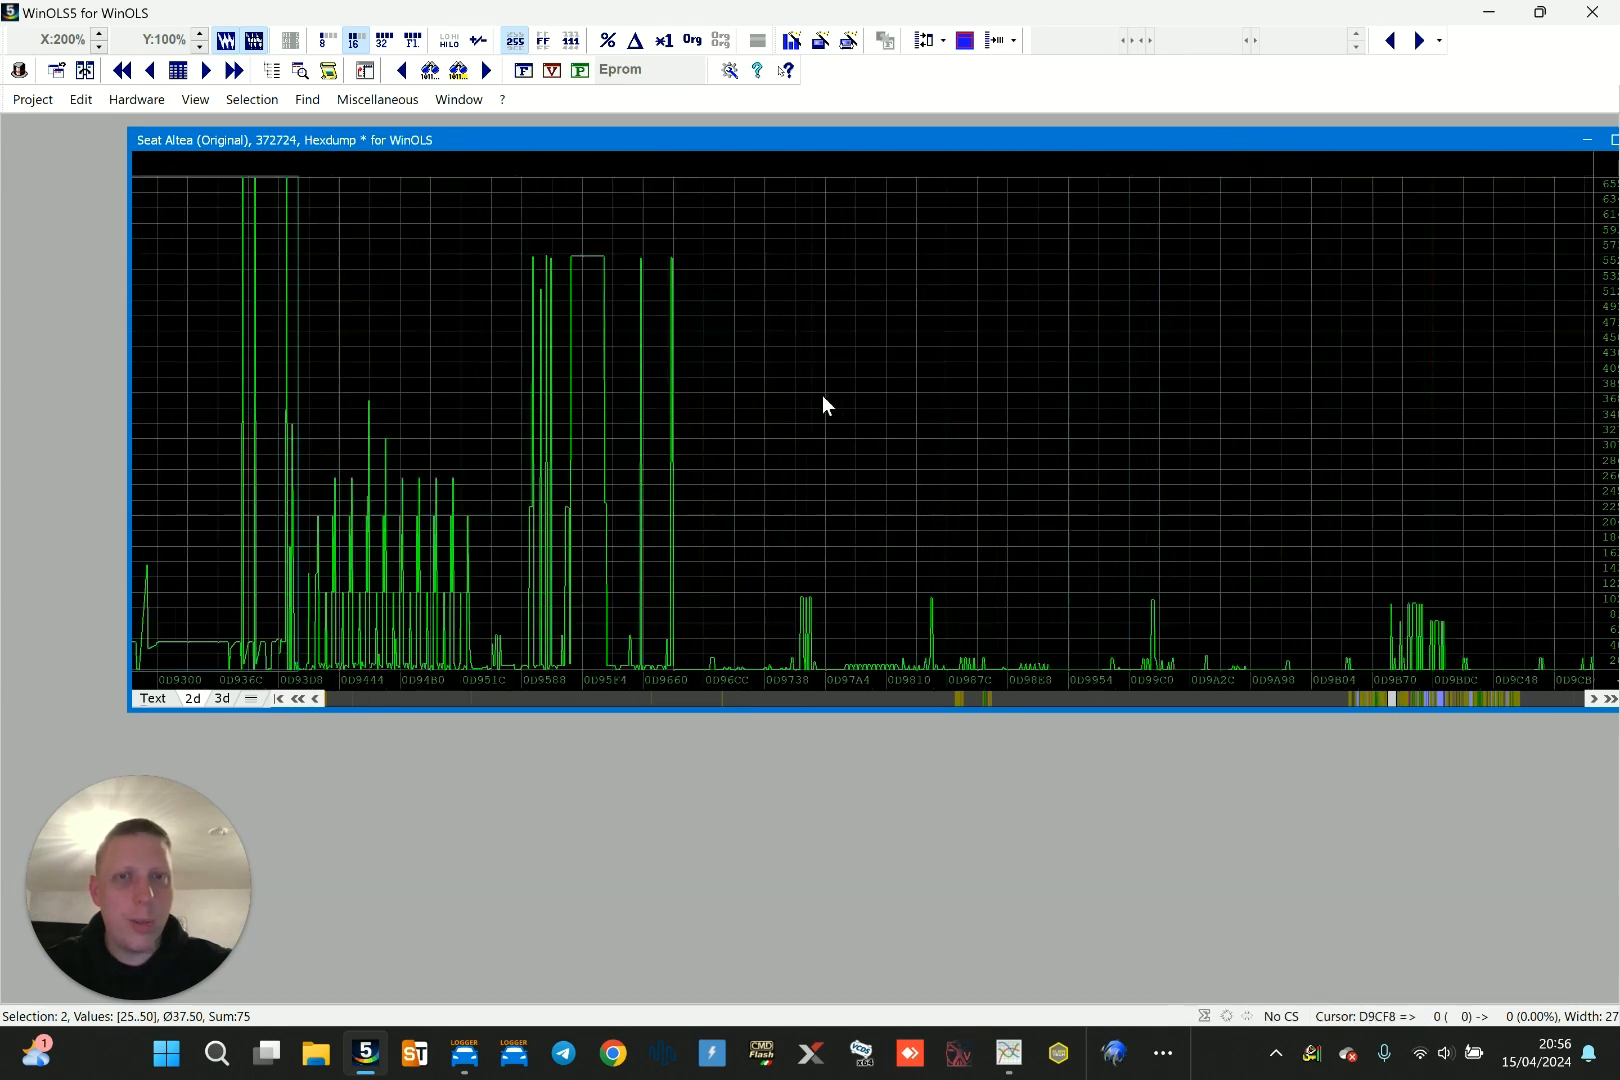
{"action": "key", "text": "Page_Down"}
{"action": "key", "text": "Page_Down"}
{"action": "key", "text": "Page_Down"}
{"action": "key", "text": "Page_Down"}
{"action": "key", "text": "Page_Down"}
{"action": "key", "text": "Page_Down"}
{"action": "key", "text": "Page_Down"}
{"action": "key", "text": "Page_Down"}
{"action": "key", "text": "Page_Down"}
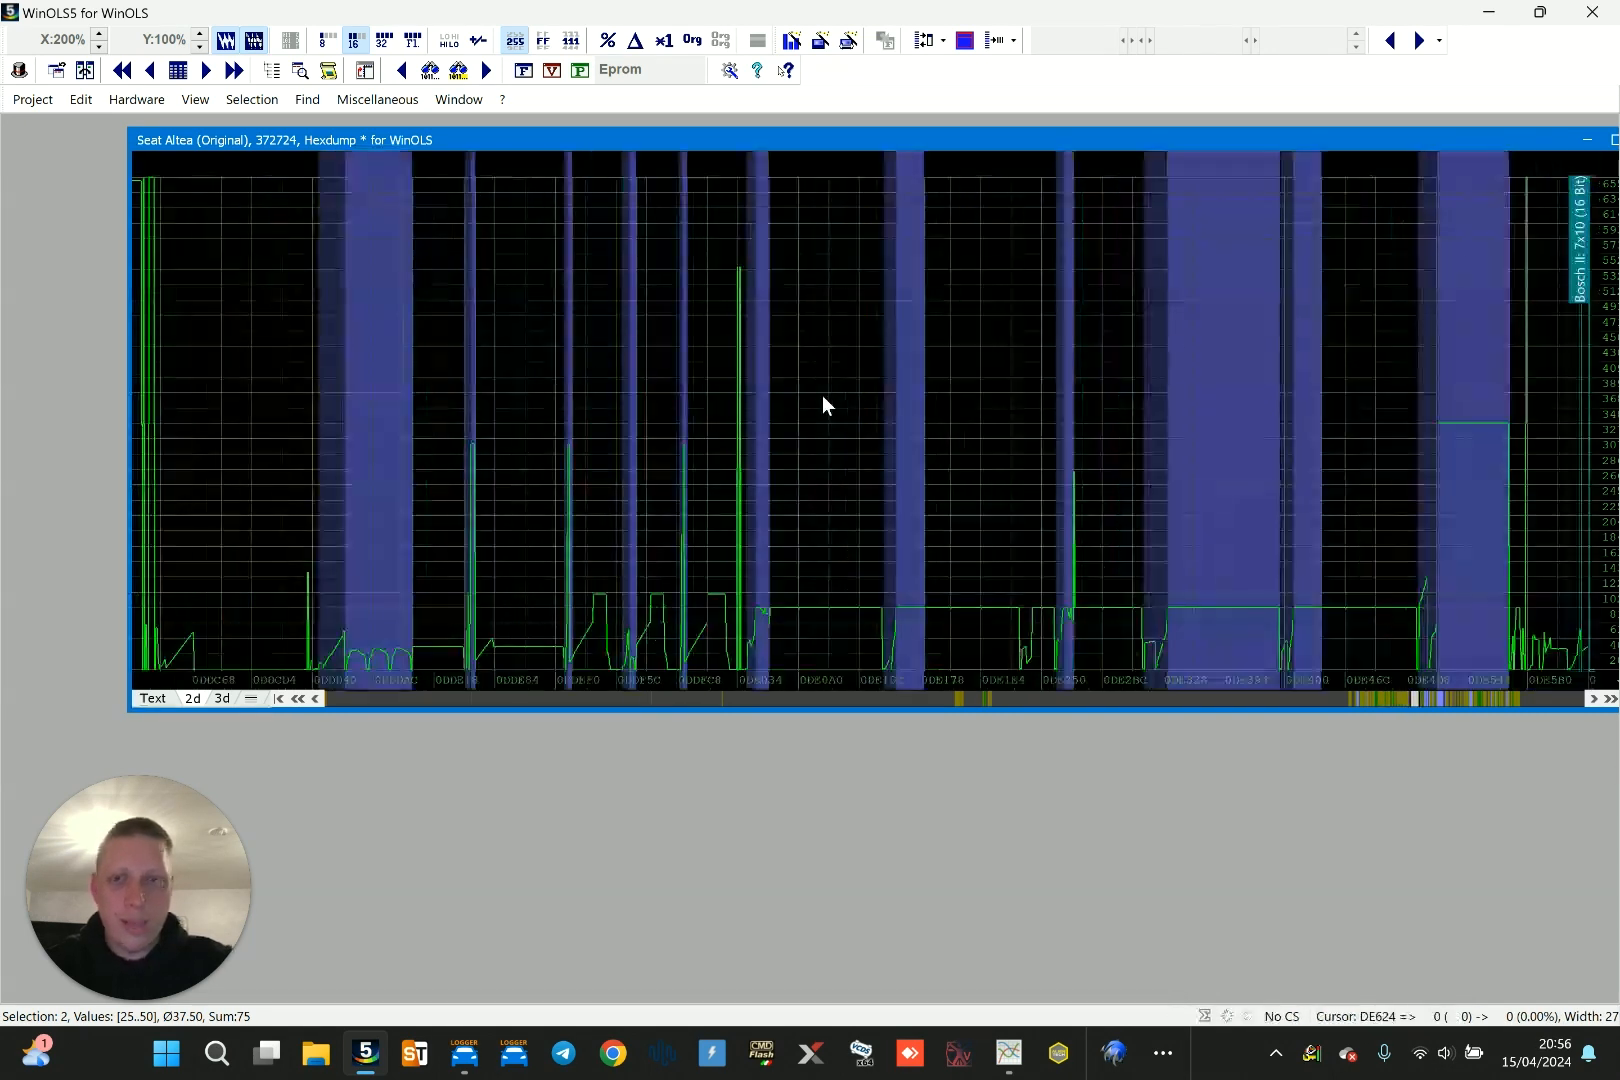
{"action": "key", "text": "Page_Down"}
{"action": "key", "text": "Page_Down"}
{"action": "key", "text": "Page_Down"}
{"action": "key", "text": "Page_Down"}
{"action": "key", "text": "Page_Down"}
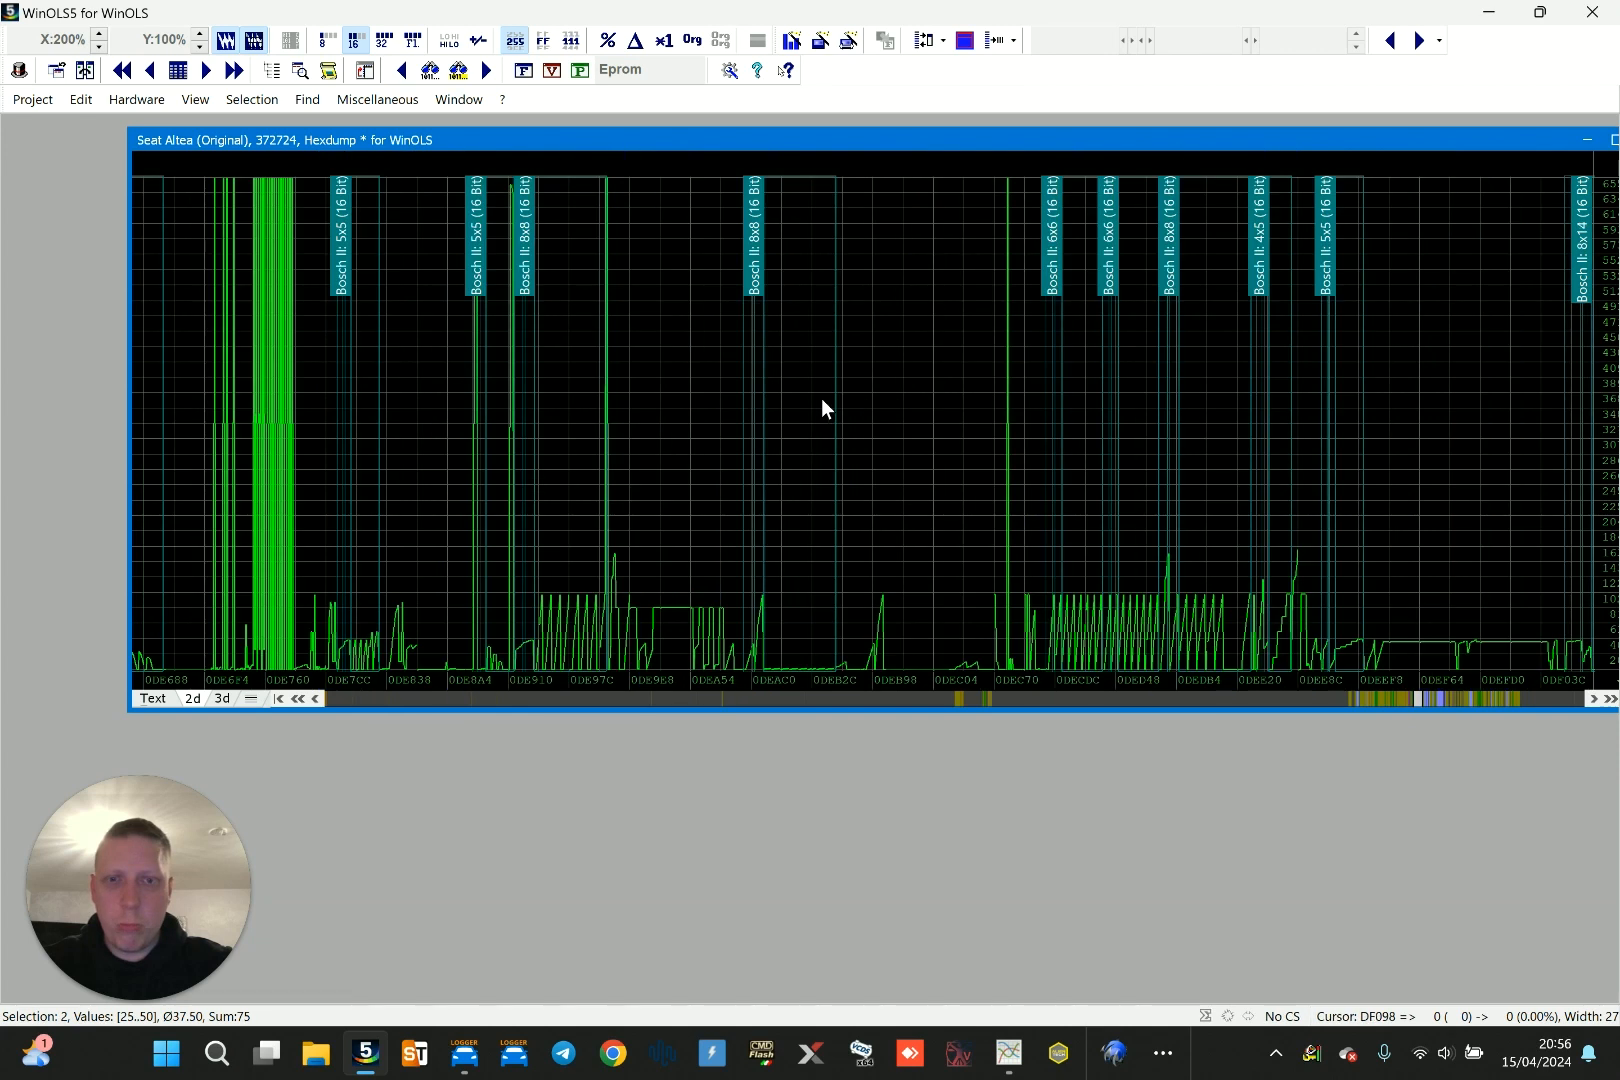
{"action": "key", "text": "Page_Down"}
{"action": "key", "text": "Page_Down"}
{"action": "key", "text": "Page_Down"}
{"action": "key", "text": "Page_Down"}
{"action": "key", "text": "Page_Down"}
{"action": "key", "text": "Page_Down"}
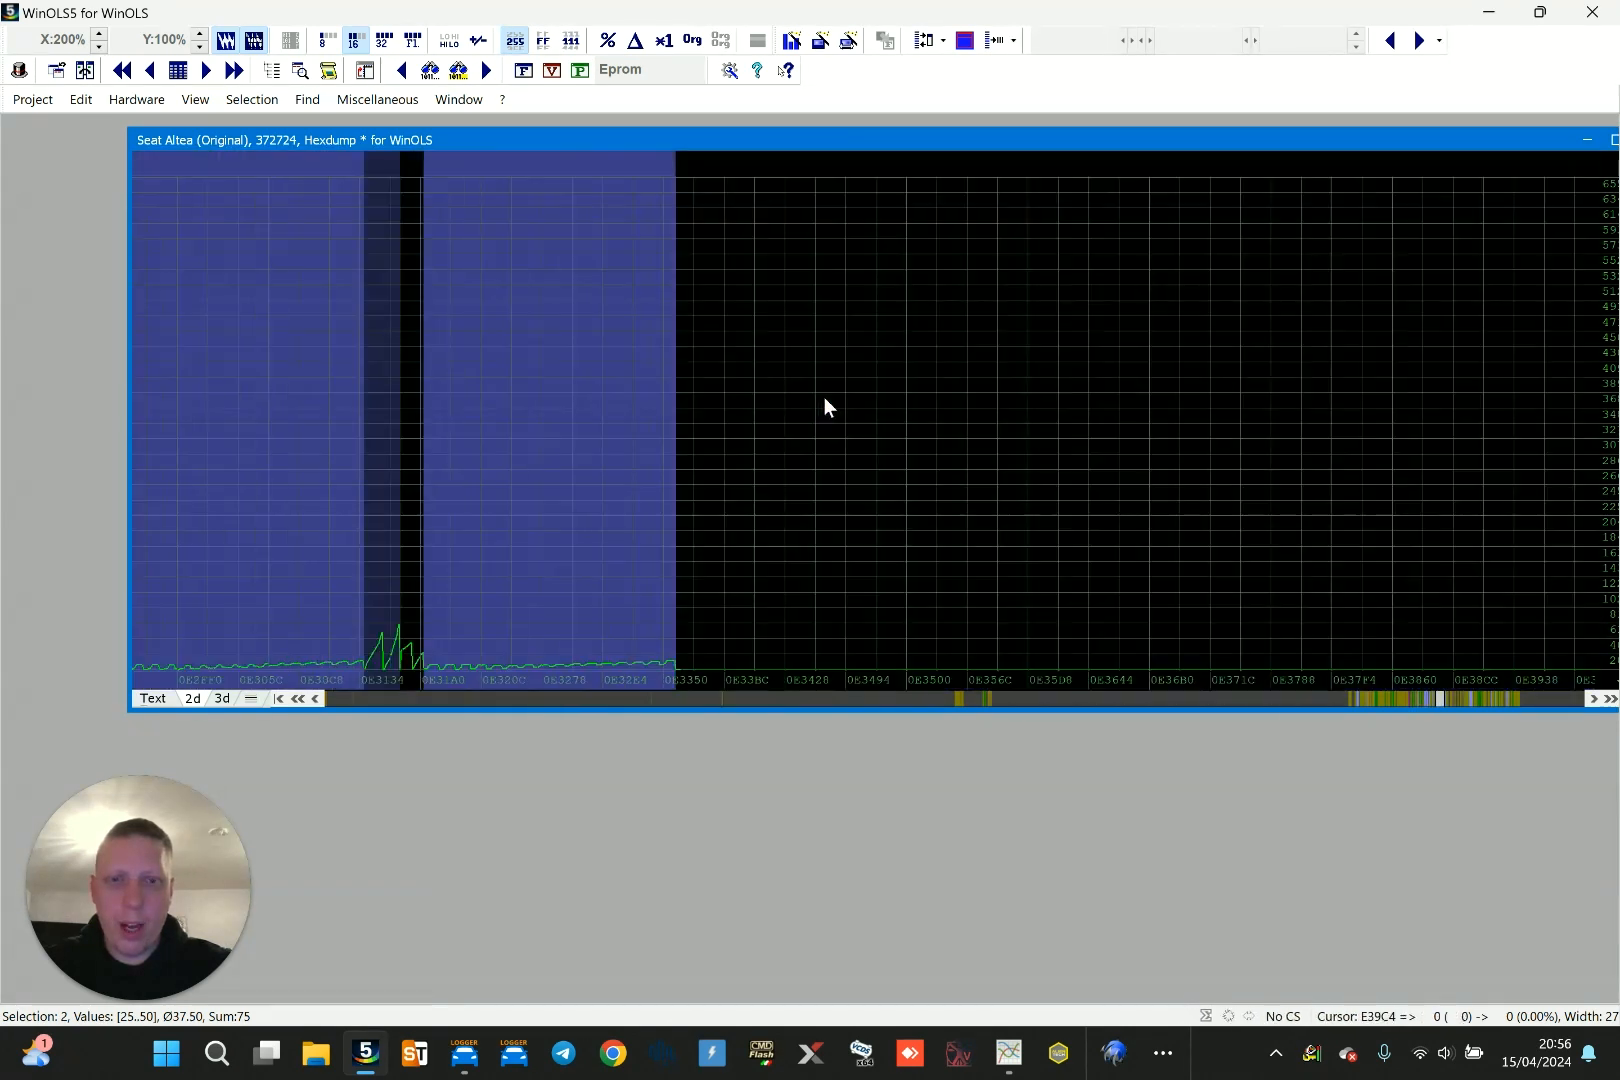
{"action": "key", "text": "Page_Down"}
{"action": "key", "text": "Page_Down"}
{"action": "key", "text": "Page_Down"}
{"action": "key", "text": "Page_Down"}
{"action": "key", "text": "Page_Down"}
{"action": "key", "text": "Page_Down"}
{"action": "key", "text": "Page_Down"}
{"action": "key", "text": "Page_Down"}
{"action": "key", "text": "Page_Down"}
{"action": "key", "text": "Page_Down"}
{"action": "key", "text": "Page_Down"}
{"action": "key", "text": "Page_Down"}
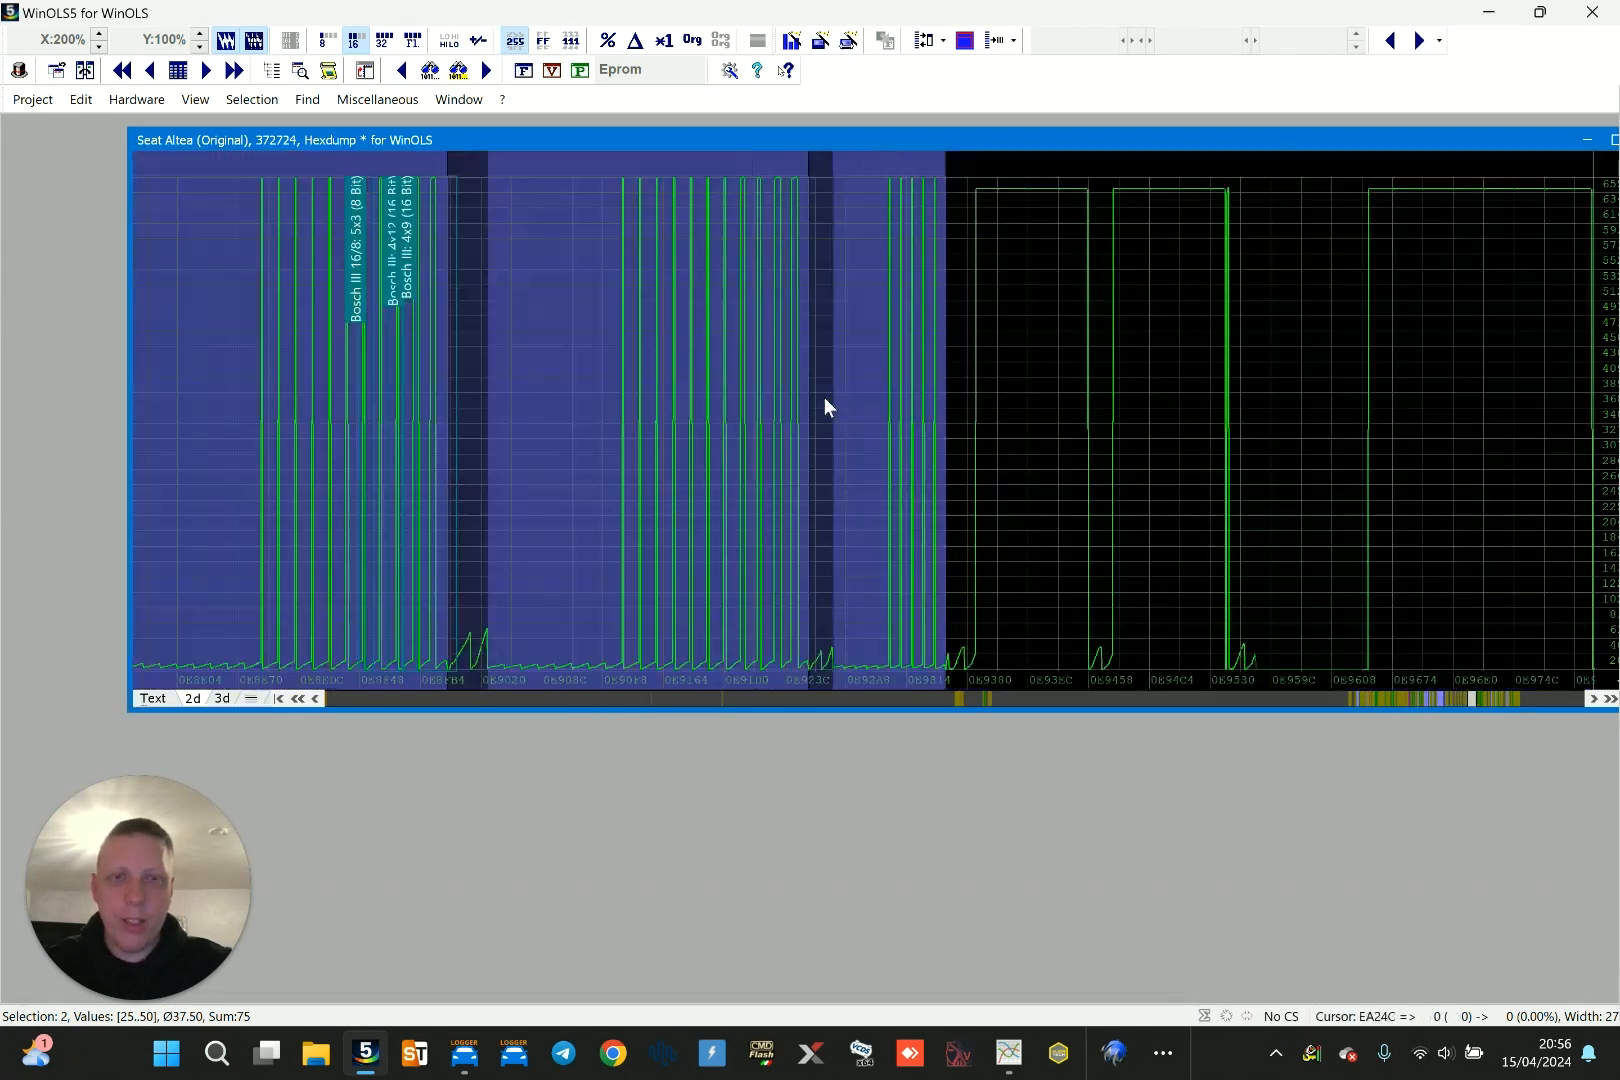
{"action": "key", "text": "Page_Down"}
{"action": "key", "text": "Page_Down"}
{"action": "key", "text": "Page_Down"}
{"action": "key", "text": "Page_Down"}
{"action": "key", "text": "Page_Down"}
{"action": "key", "text": "Page_Down"}
{"action": "key", "text": "Page_Down"}
{"action": "key", "text": "Page_Down"}
{"action": "key", "text": "Page_Down"}
{"action": "key", "text": "Page_Down"}
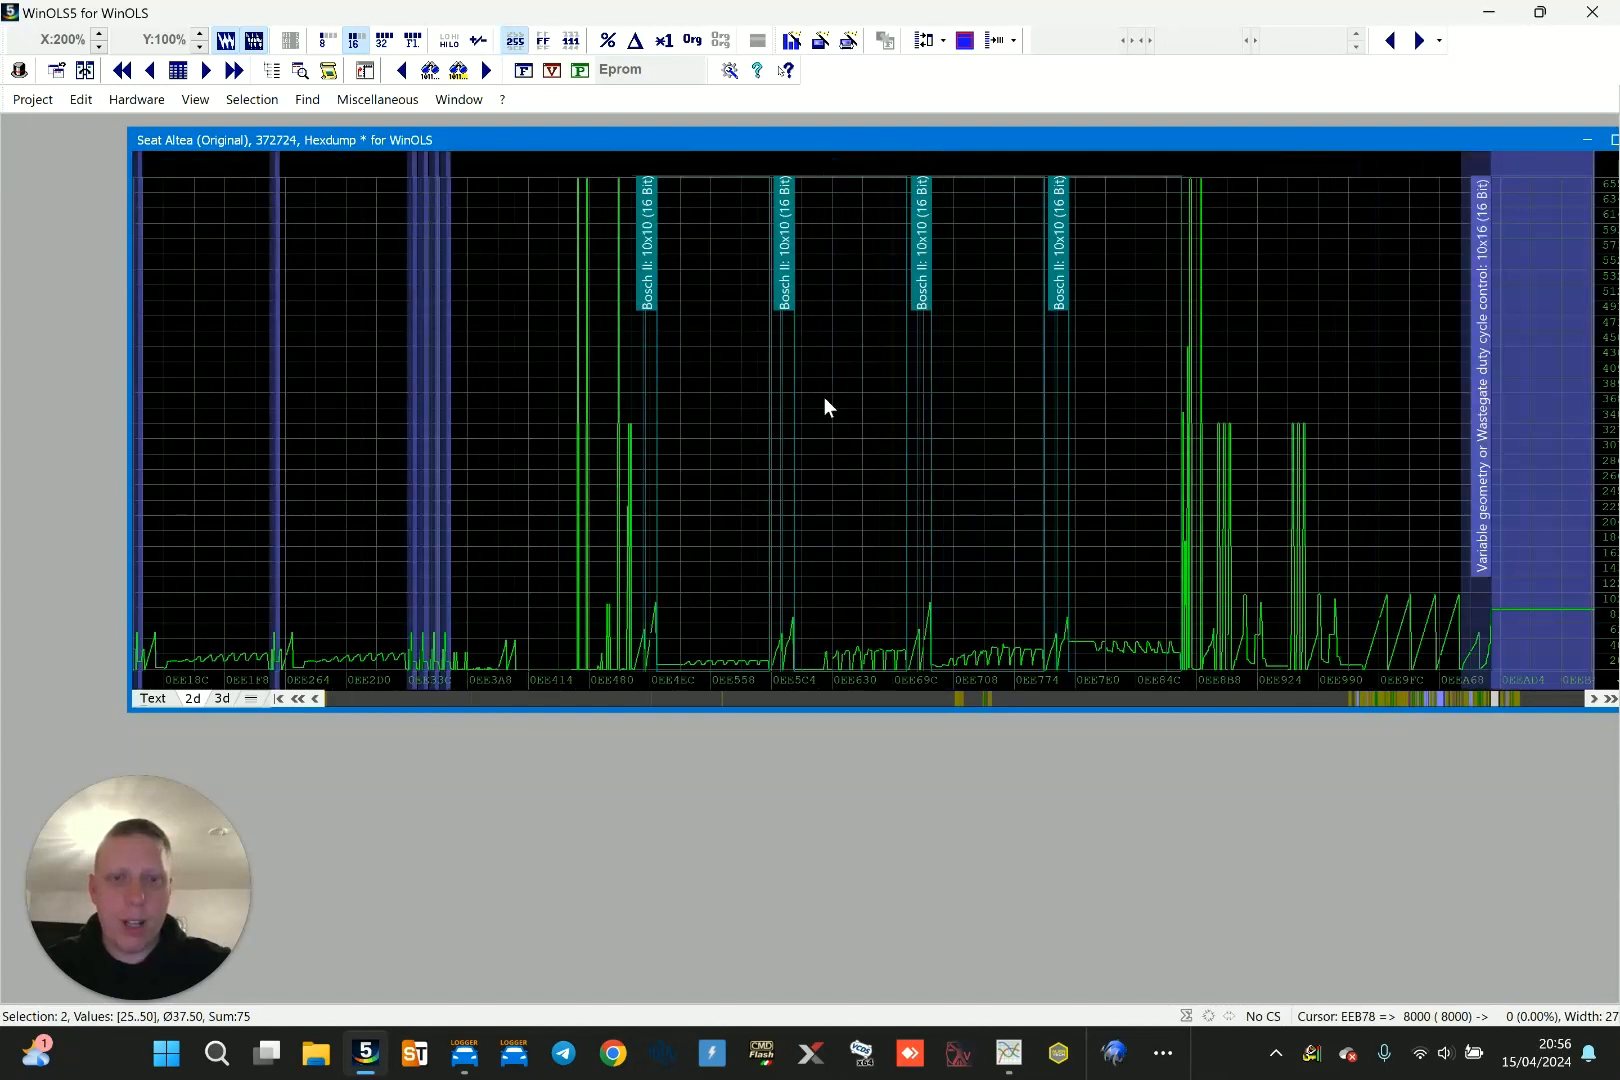
{"action": "key", "text": "Page_Down"}
{"action": "key", "text": "Page_Down"}
{"action": "key", "text": "Page_Down"}
{"action": "key", "text": "Page_Down"}
{"action": "key", "text": "Page_Down"}
{"action": "key", "text": "Page_Down"}
{"action": "key", "text": "Page_Down"}
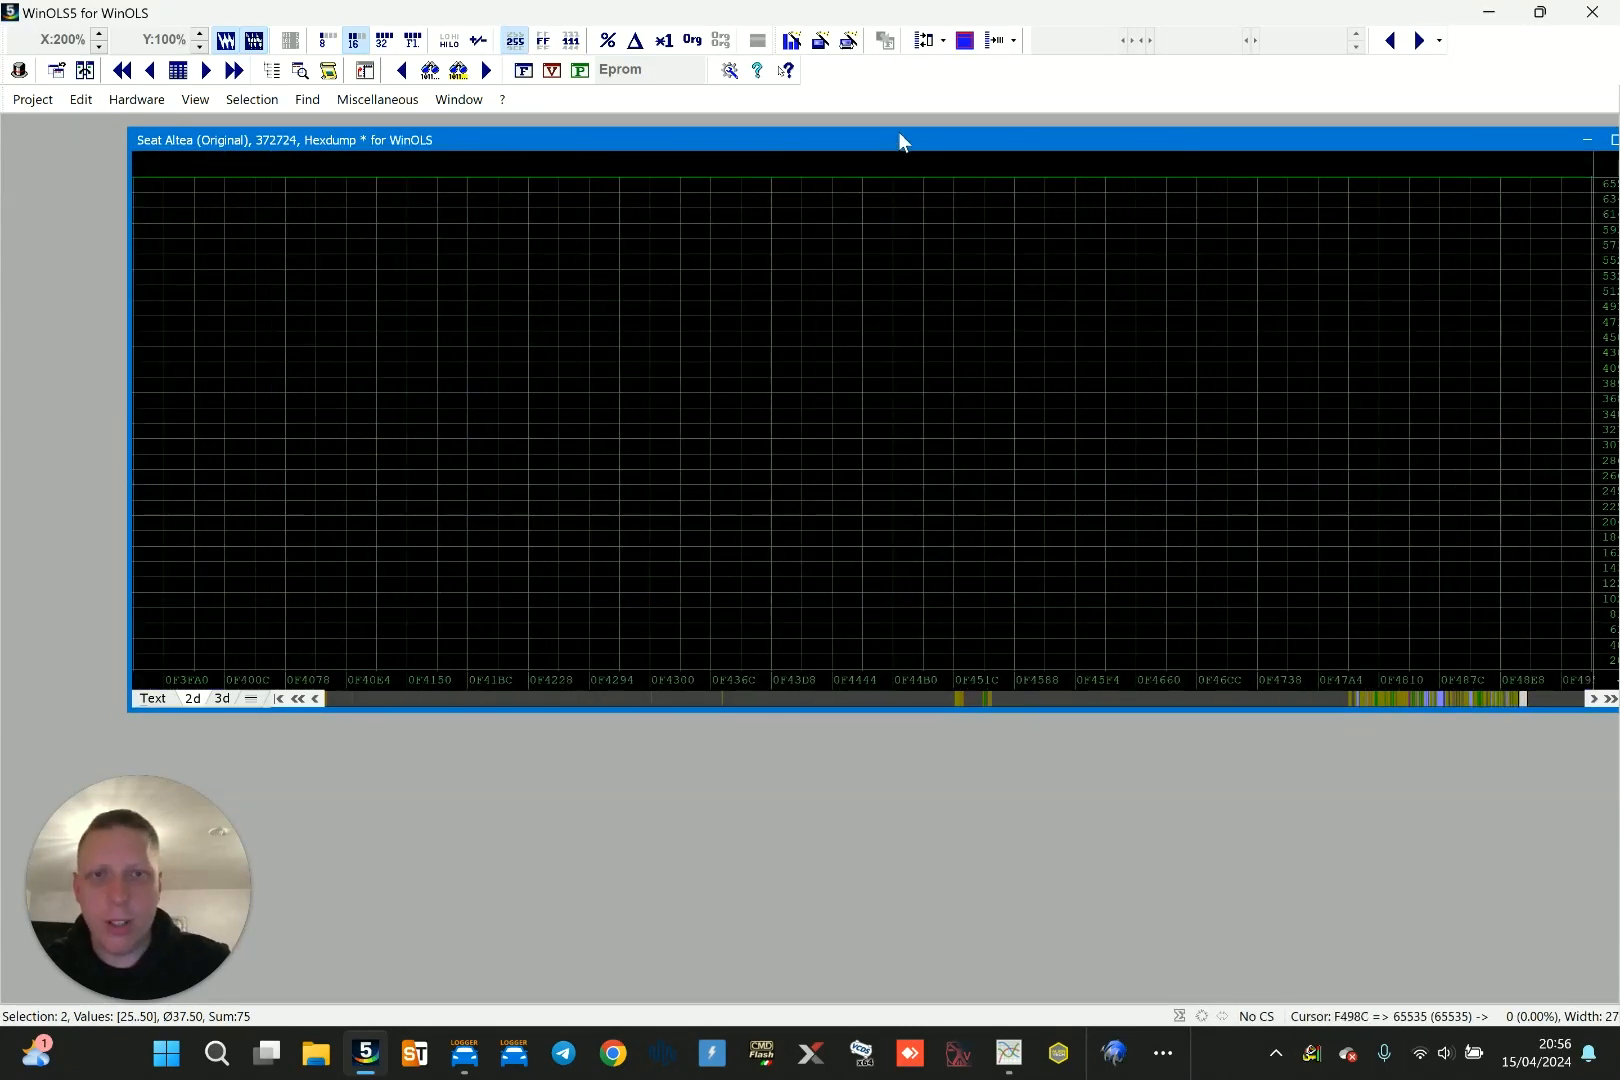
Move the hexdump window fully into view and jump back to the Drivers wish torque map area
{"action": "left_click_drag", "start_coordinate": [899, 135], "coordinate": [852, 138]}
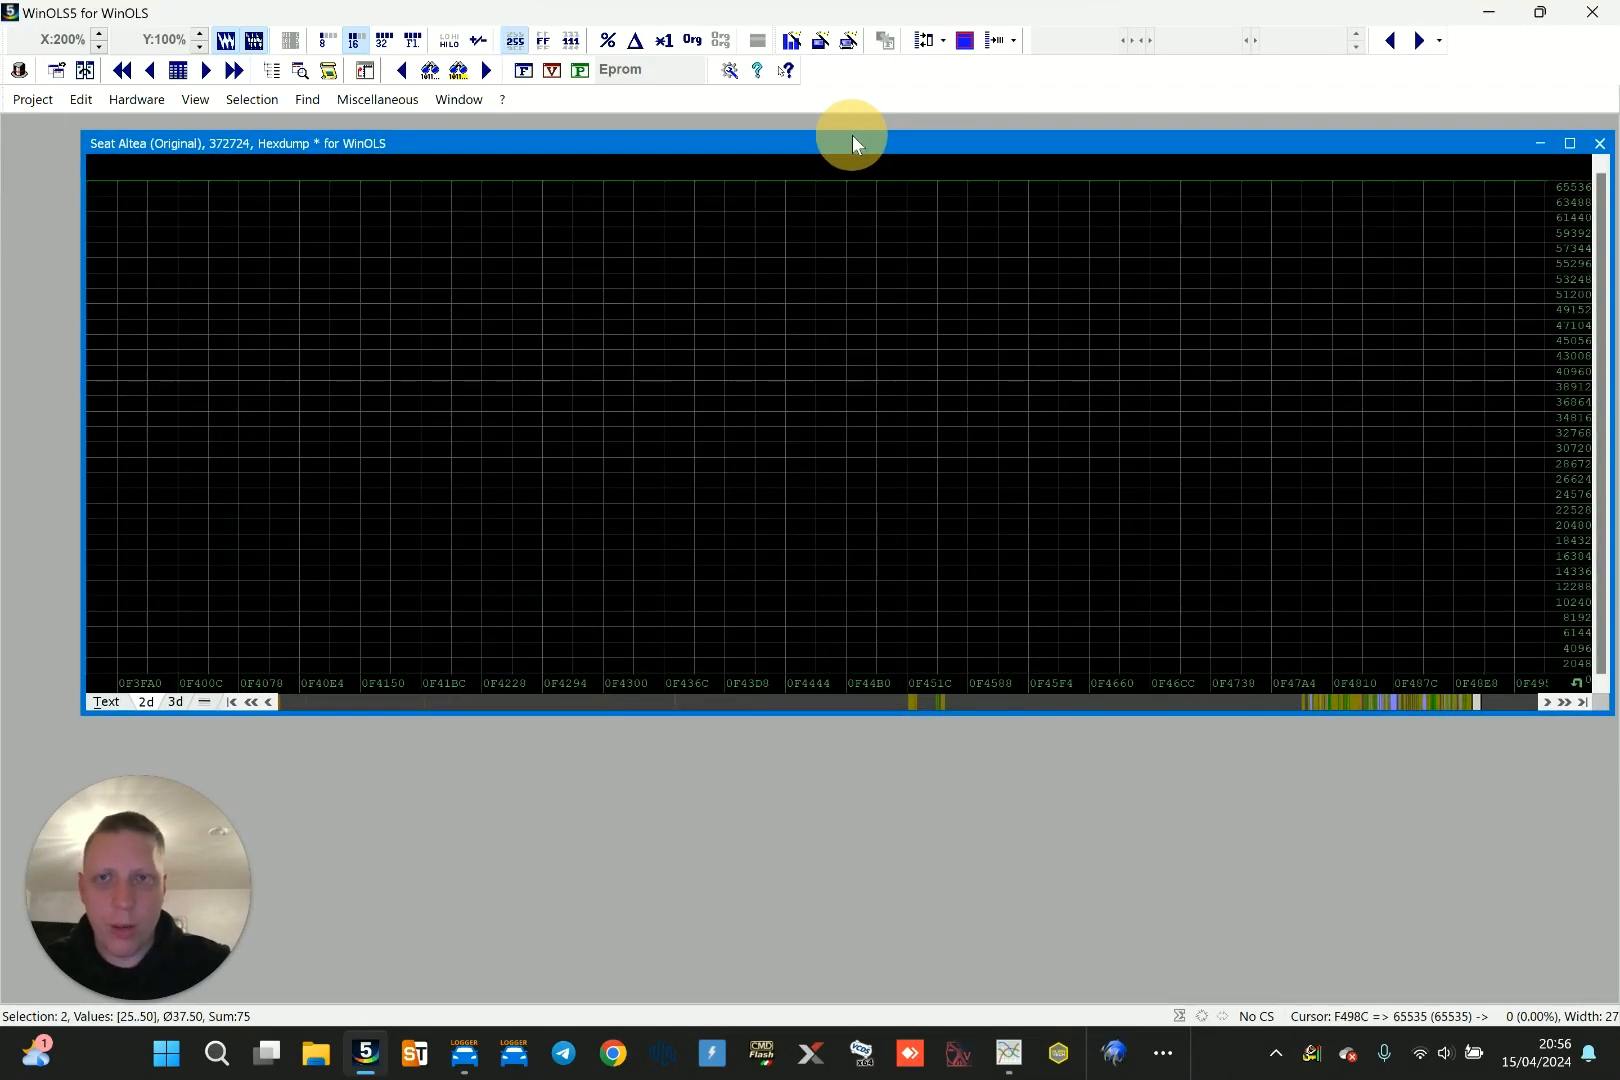
{"action": "left_click", "coordinate": [847, 283]}
{"action": "key", "text": "Page_Down"}
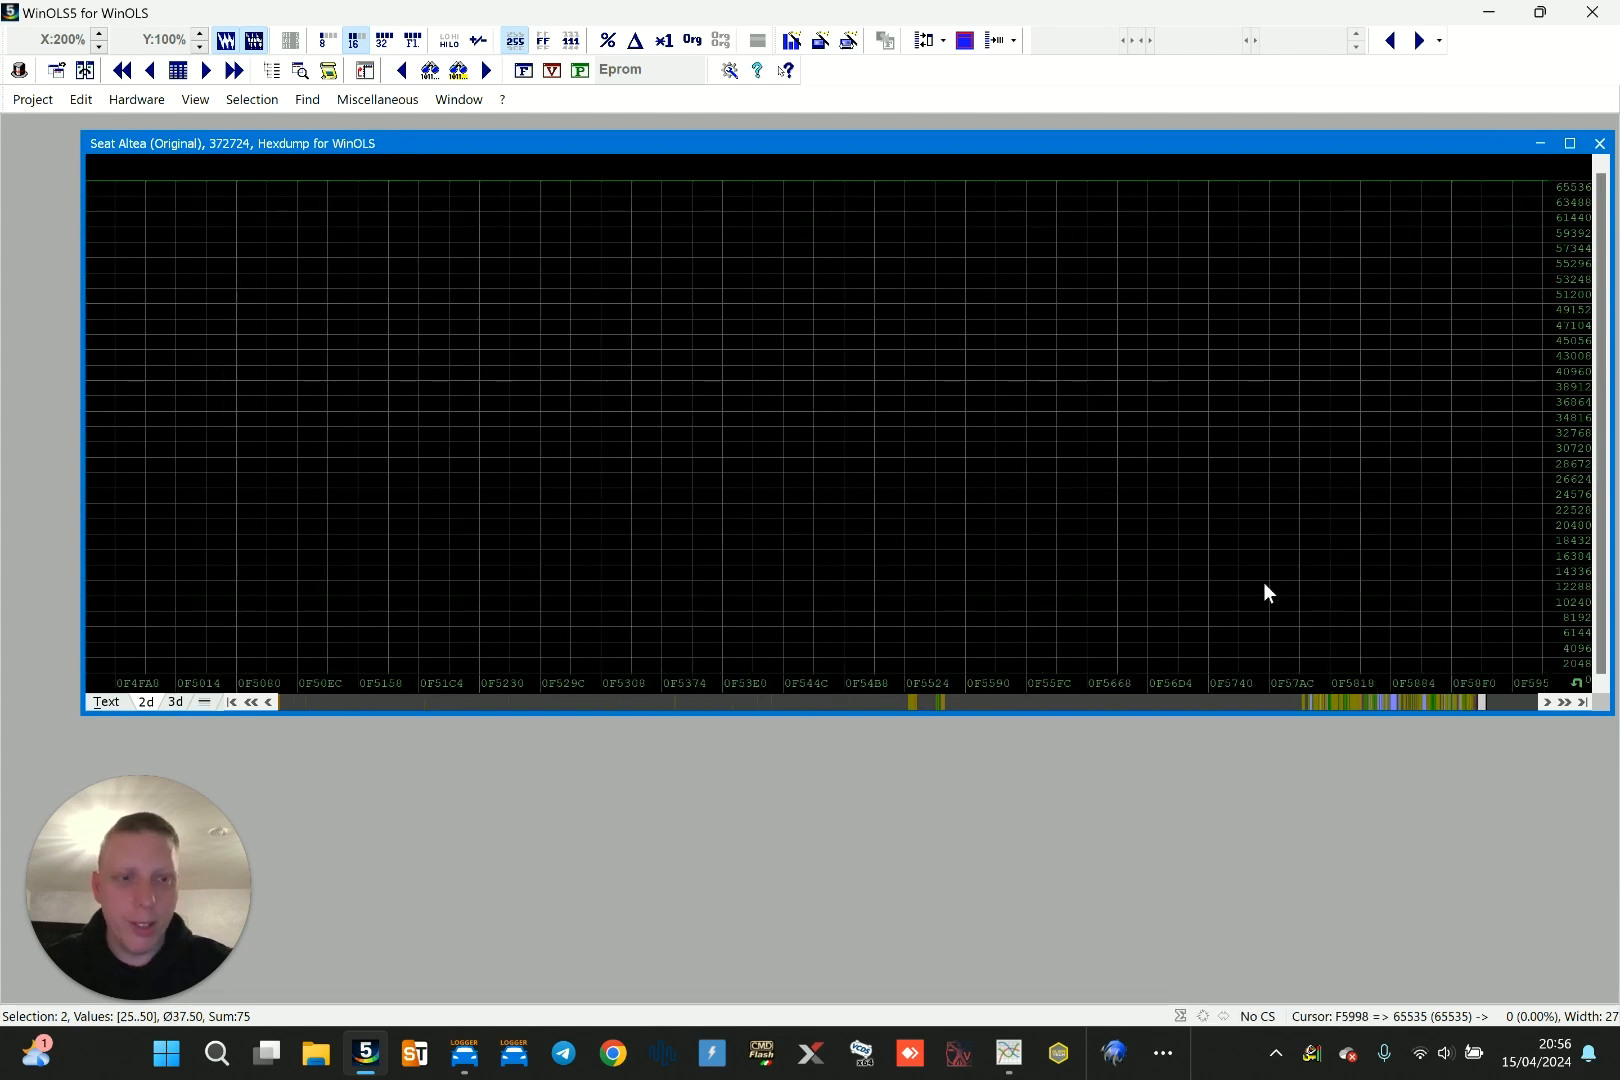
{"action": "left_click_drag", "start_coordinate": [1476, 704], "coordinate": [1306, 709]}
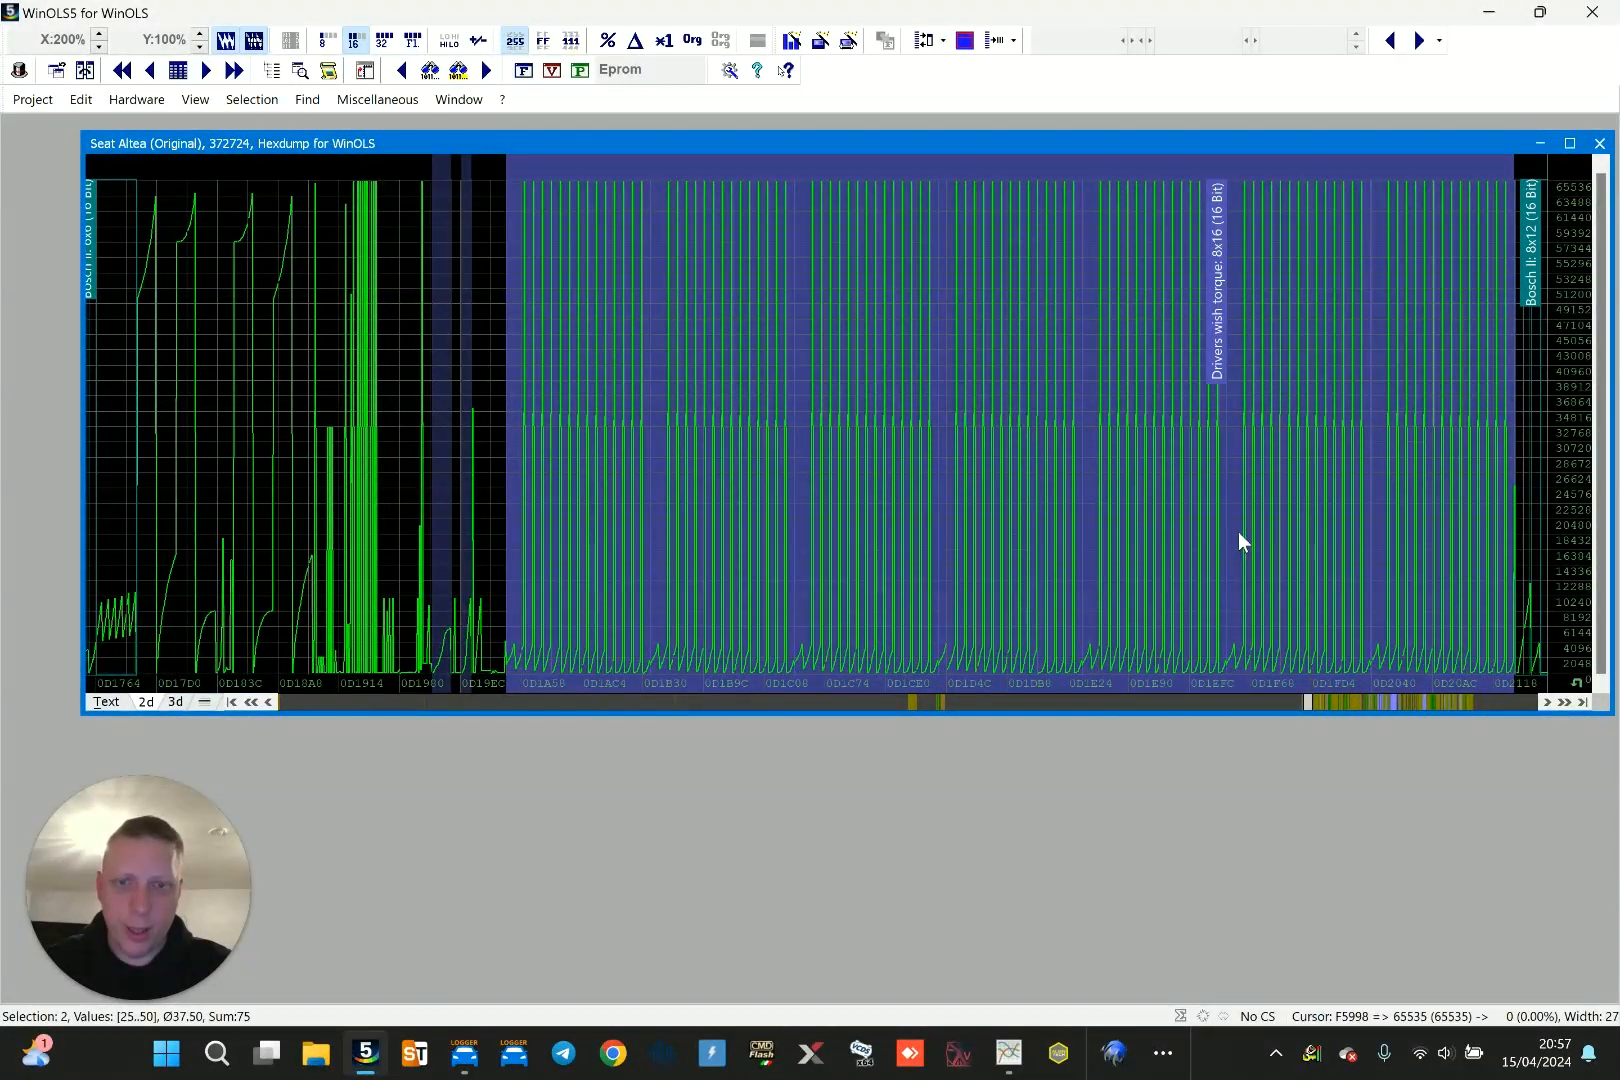
{"action": "left_click", "coordinate": [1258, 506]}
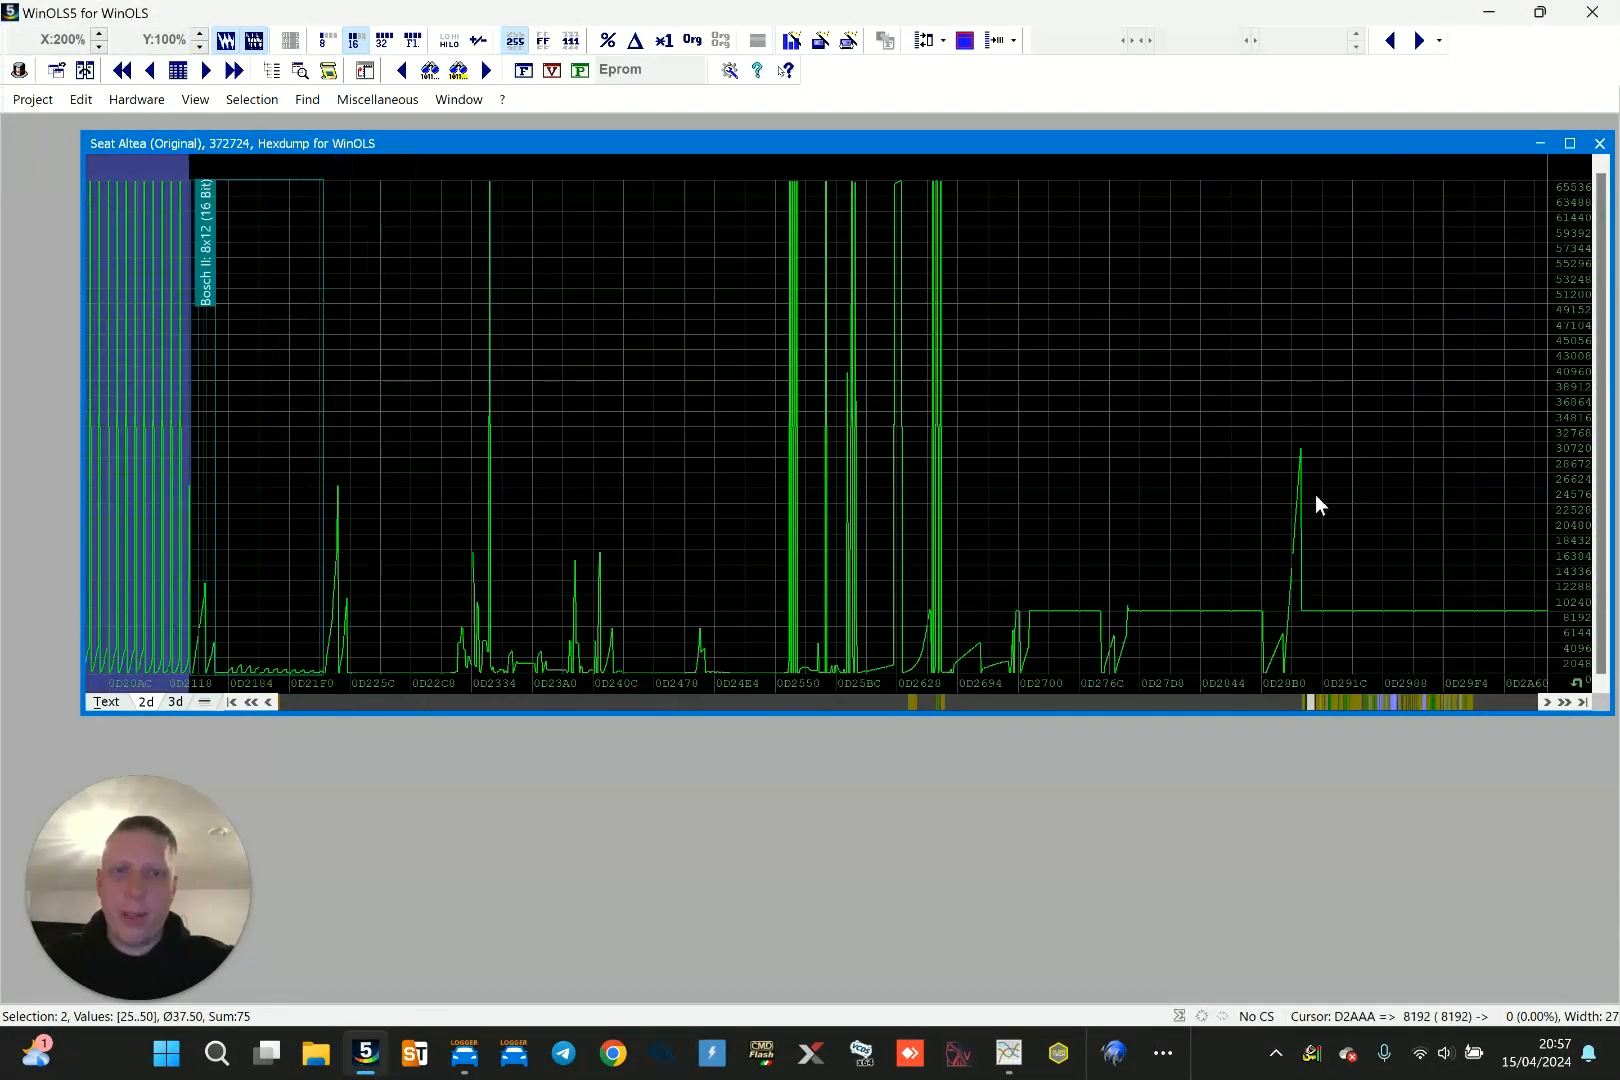
Browse forward from the driver's wish area through the remaining map regions to the dense data block near 0F1A14
{"action": "scroll", "coordinate": [1023, 706], "scroll_direction": "down", "scroll_amount": 10}
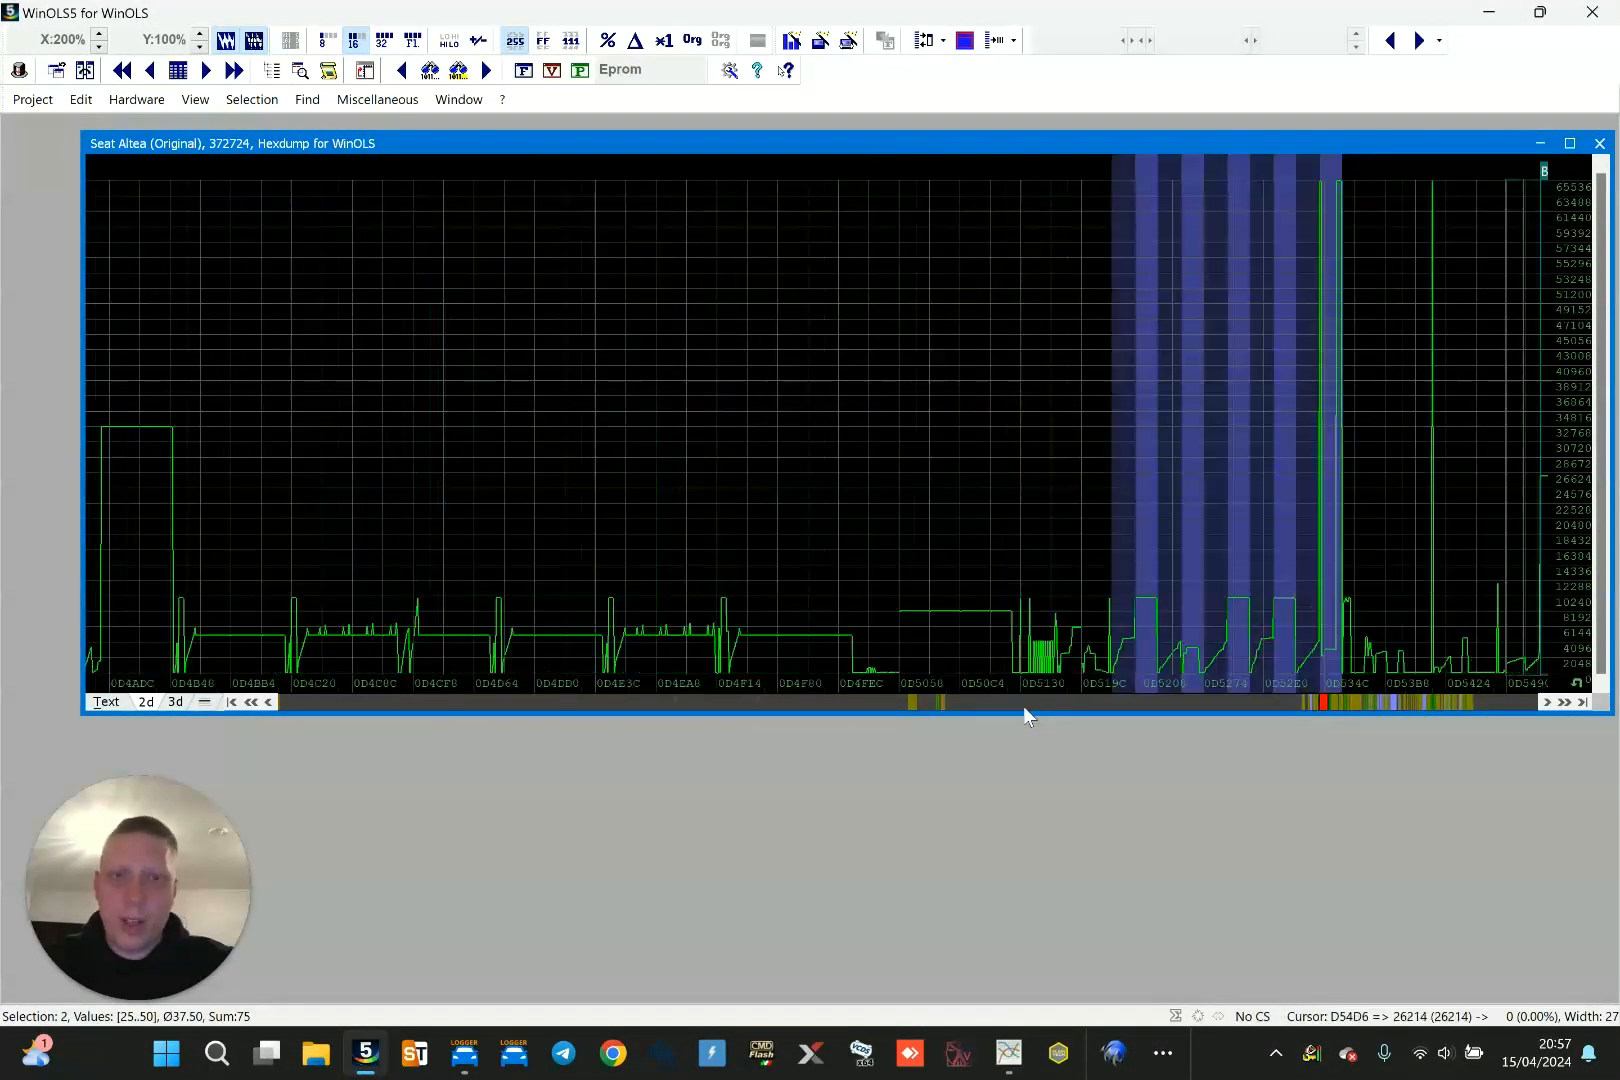
{"action": "scroll", "coordinate": [1023, 706], "scroll_direction": "down", "scroll_amount": 13}
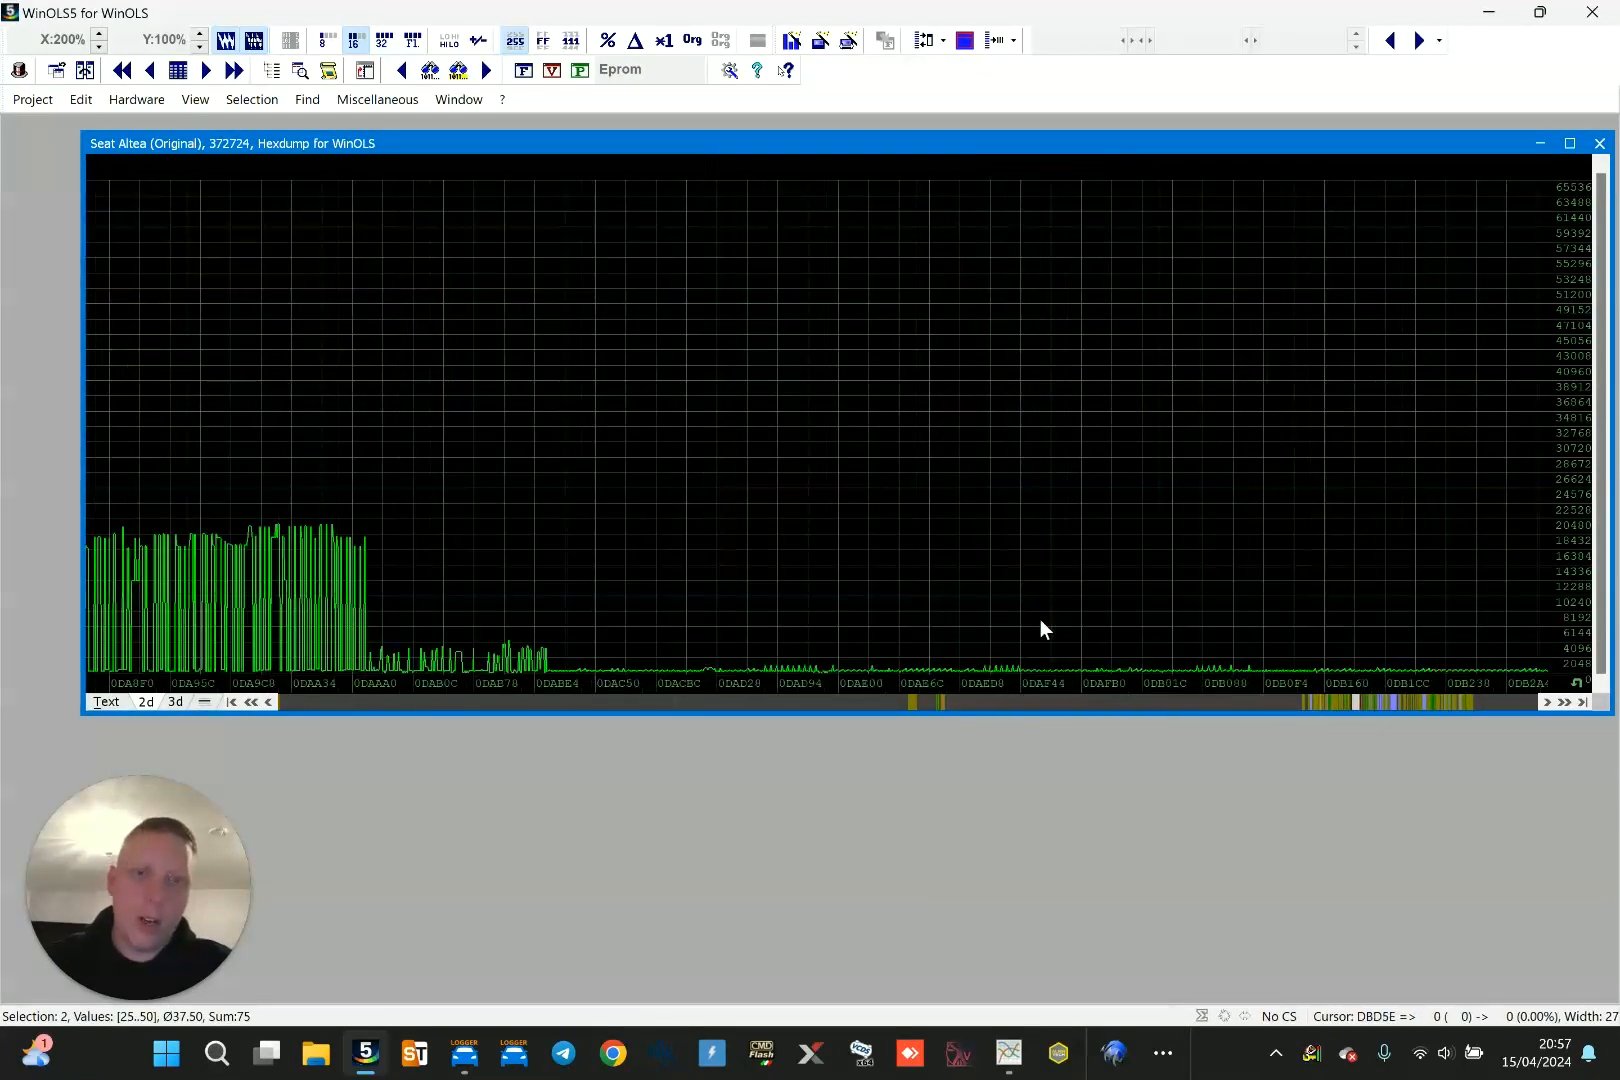
{"action": "scroll", "coordinate": [1058, 619], "scroll_direction": "down", "scroll_amount": 2}
{"action": "left_click_drag", "start_coordinate": [1367, 702], "coordinate": [1450, 683]}
{"action": "scroll", "coordinate": [1419, 582], "scroll_direction": "down", "scroll_amount": 4}
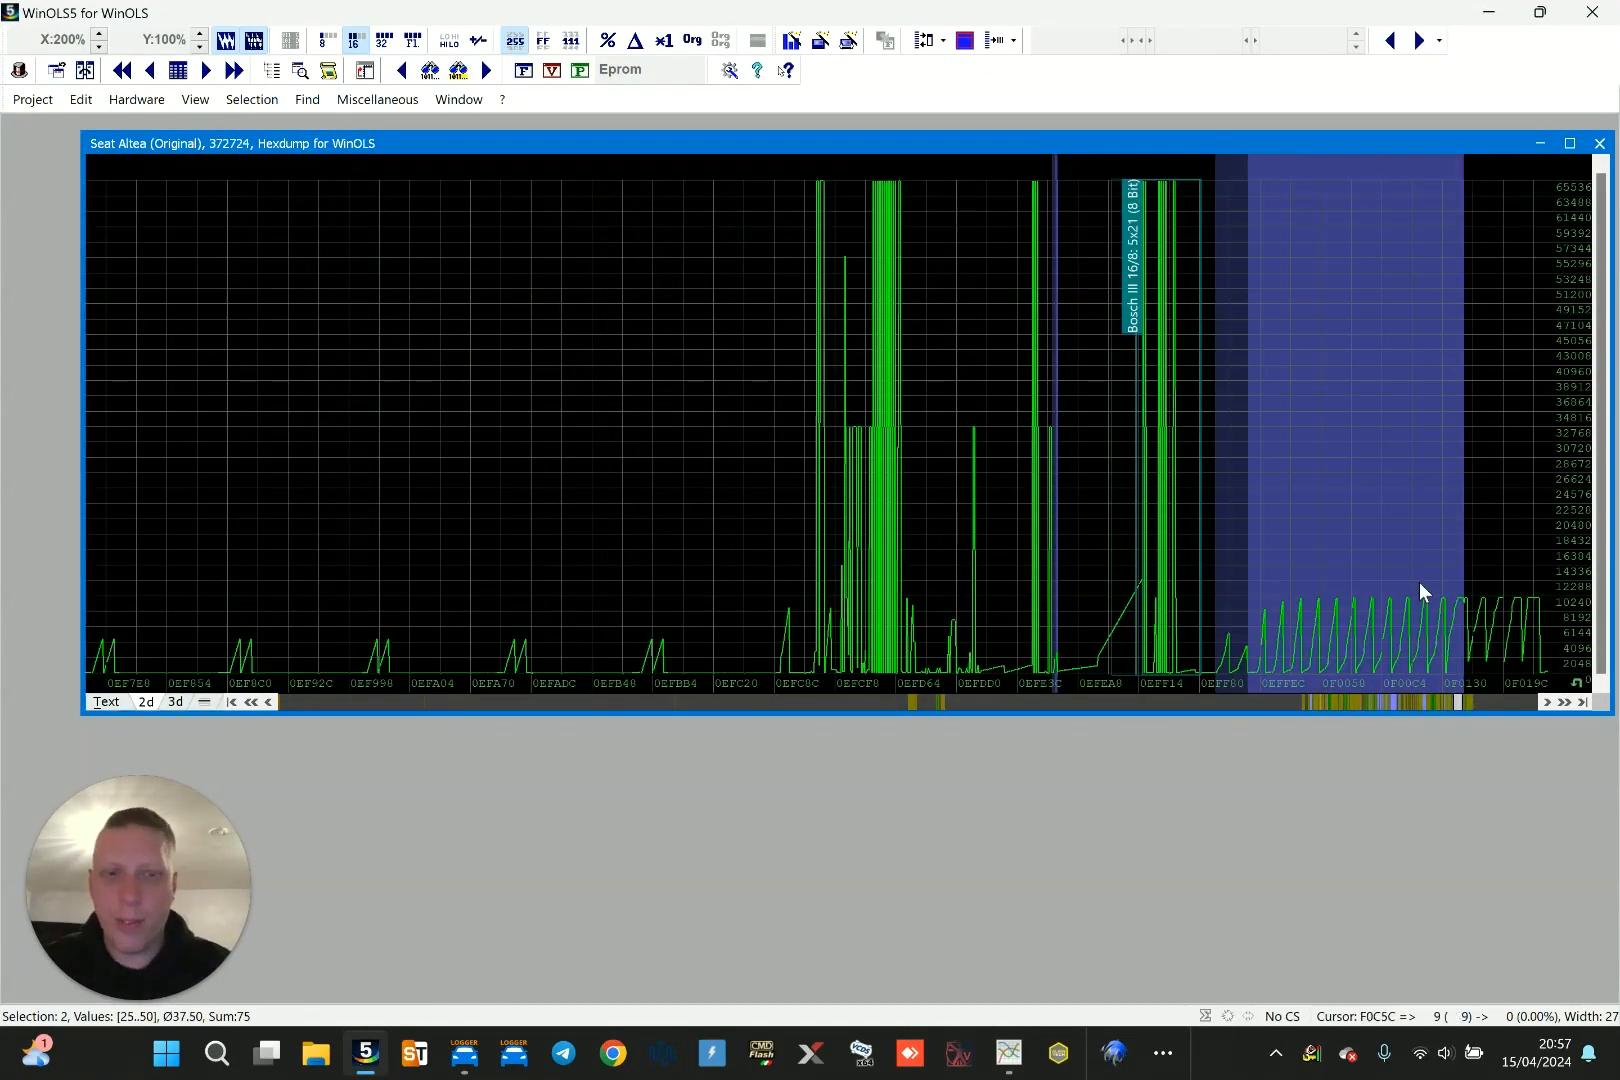
{"action": "scroll", "coordinate": [1420, 581], "scroll_direction": "down", "scroll_amount": 3}
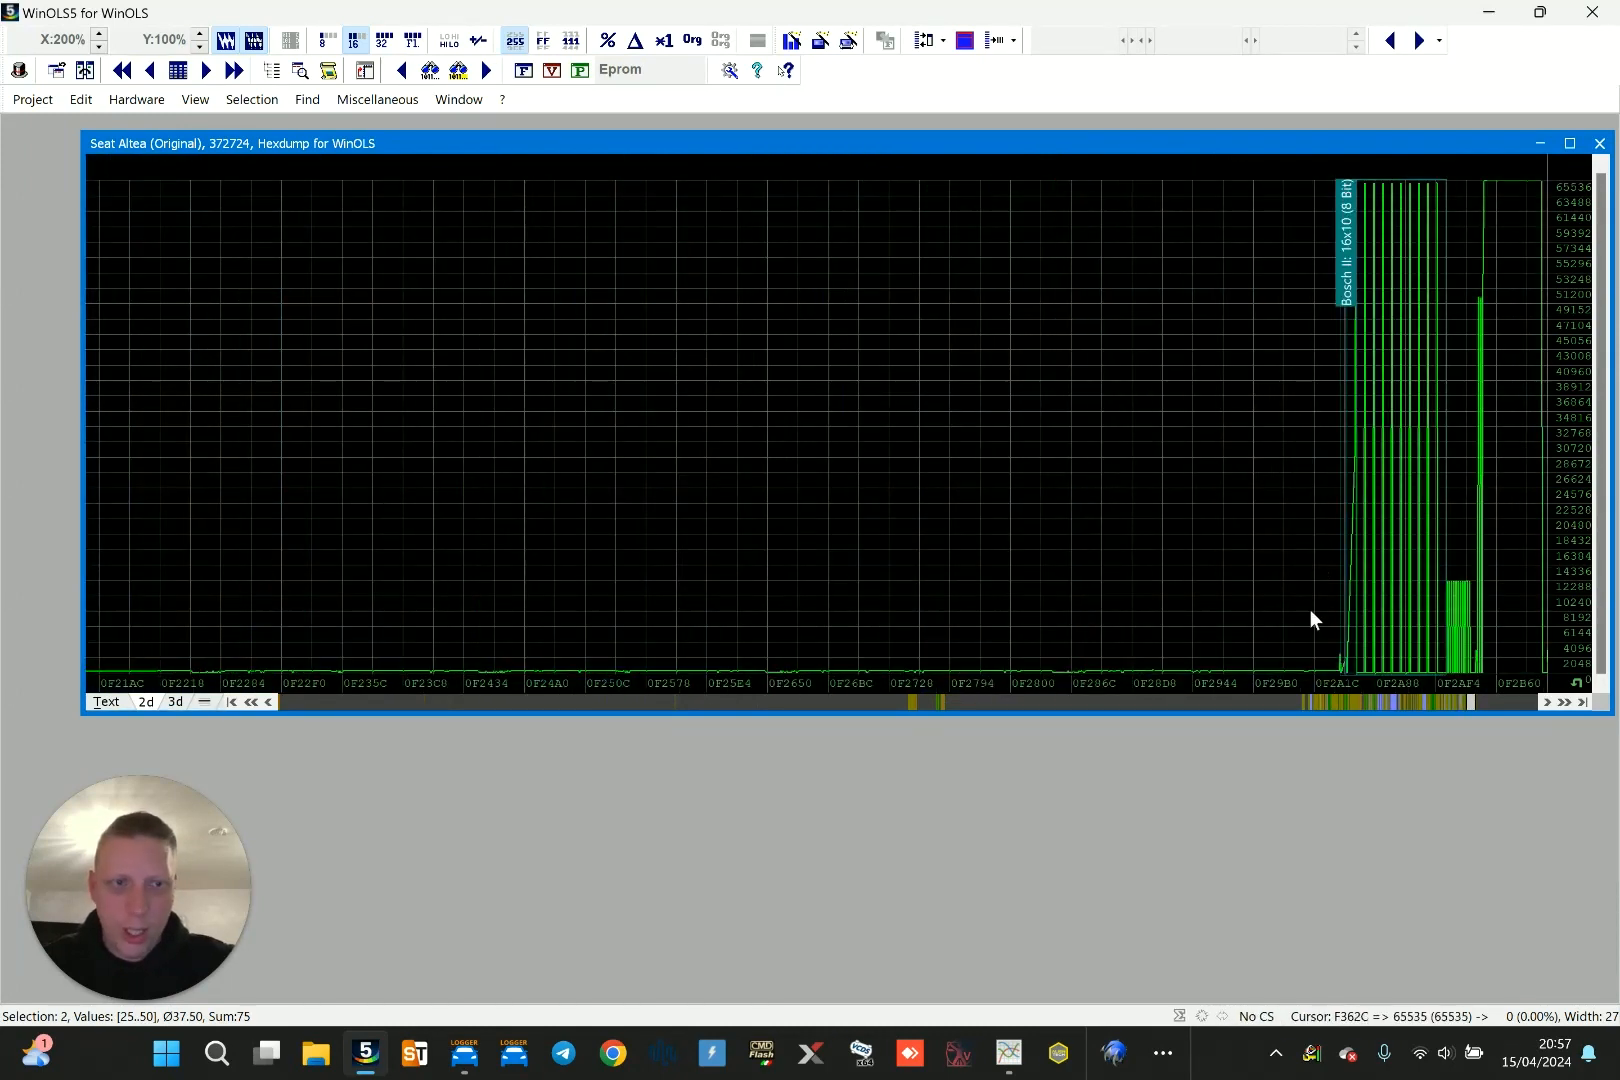
{"action": "scroll", "coordinate": [1272, 700], "scroll_direction": "up", "scroll_amount": 2}
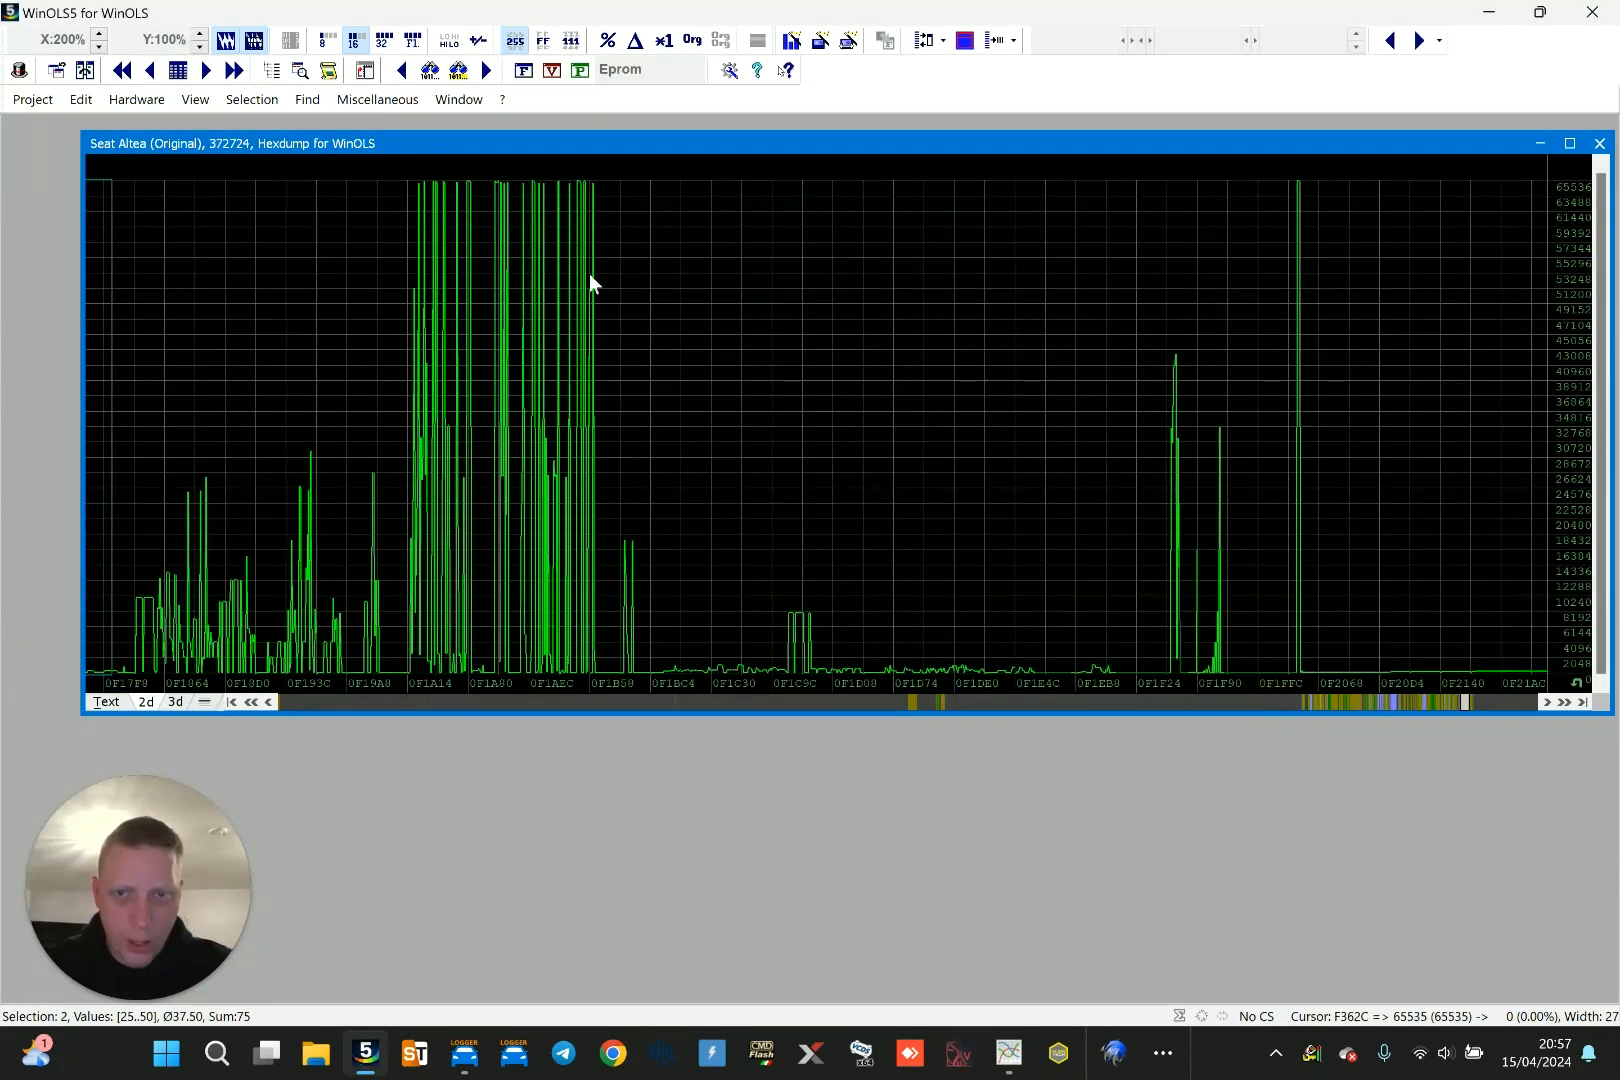
Mark the dense data block from about 0F1A14 to 0F1B58 for copying, and clear the selection
{"action": "left_click_drag", "start_coordinate": [413, 300], "coordinate": [604, 292]}
{"action": "key", "text": "ctrl+c"}
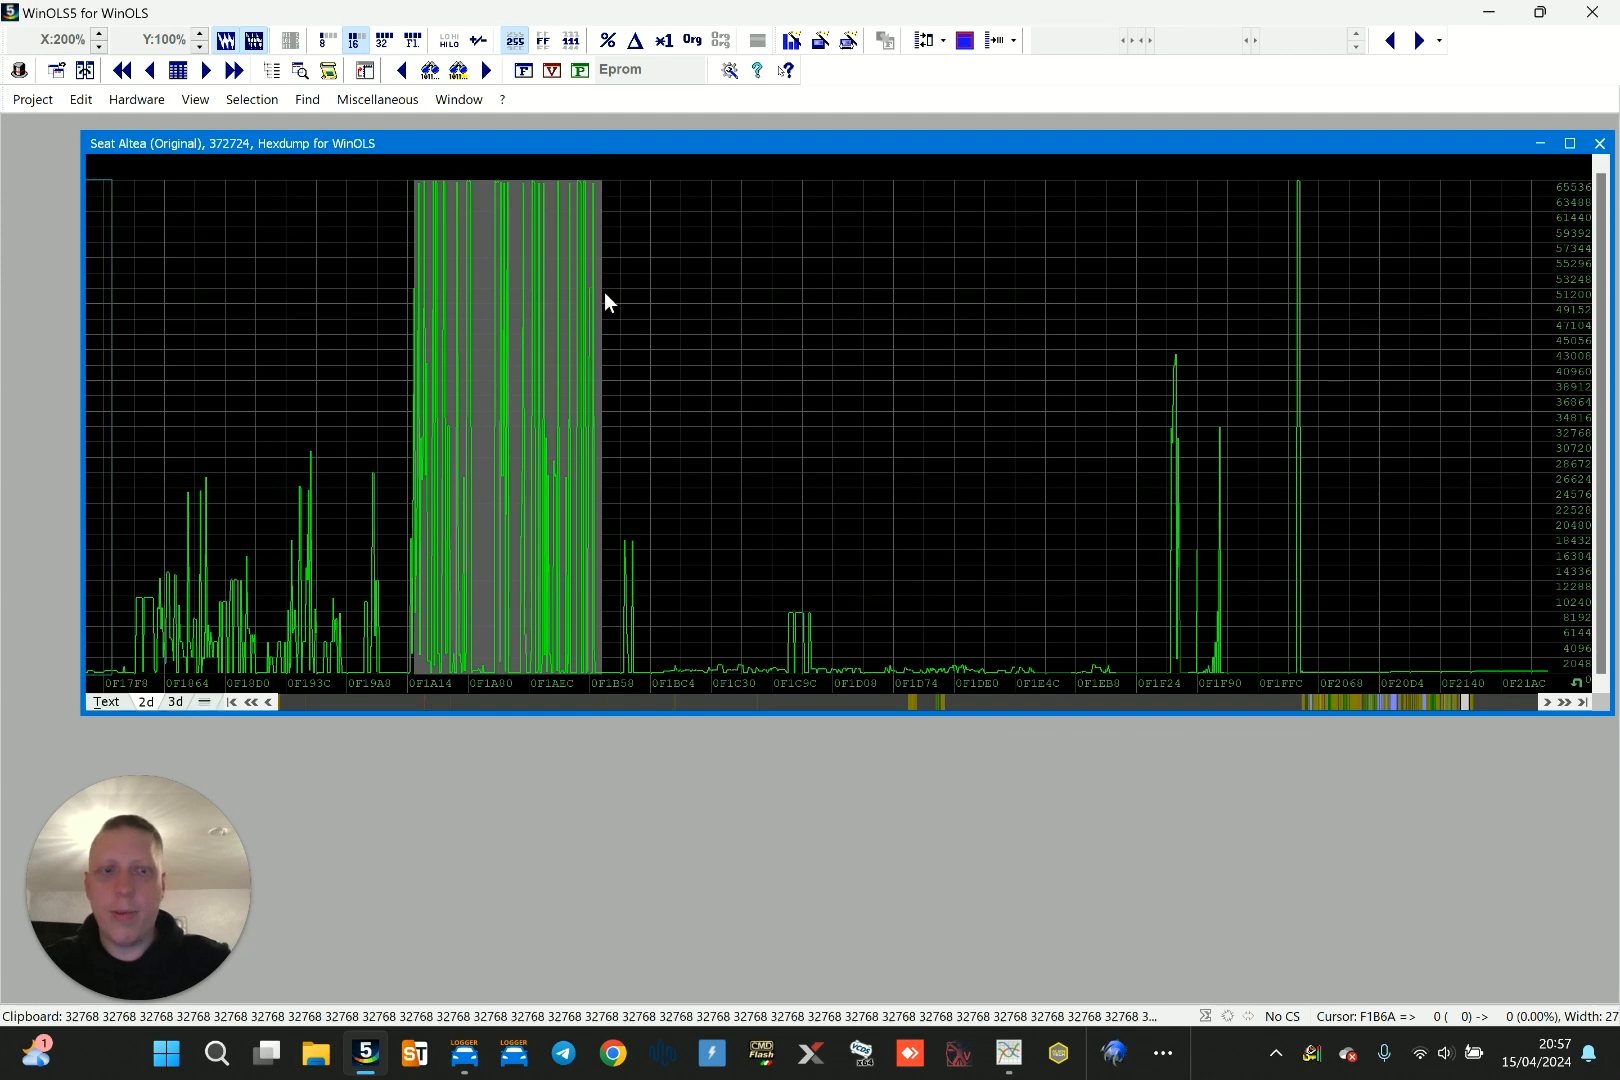
{"action": "left_click", "coordinate": [604, 292]}
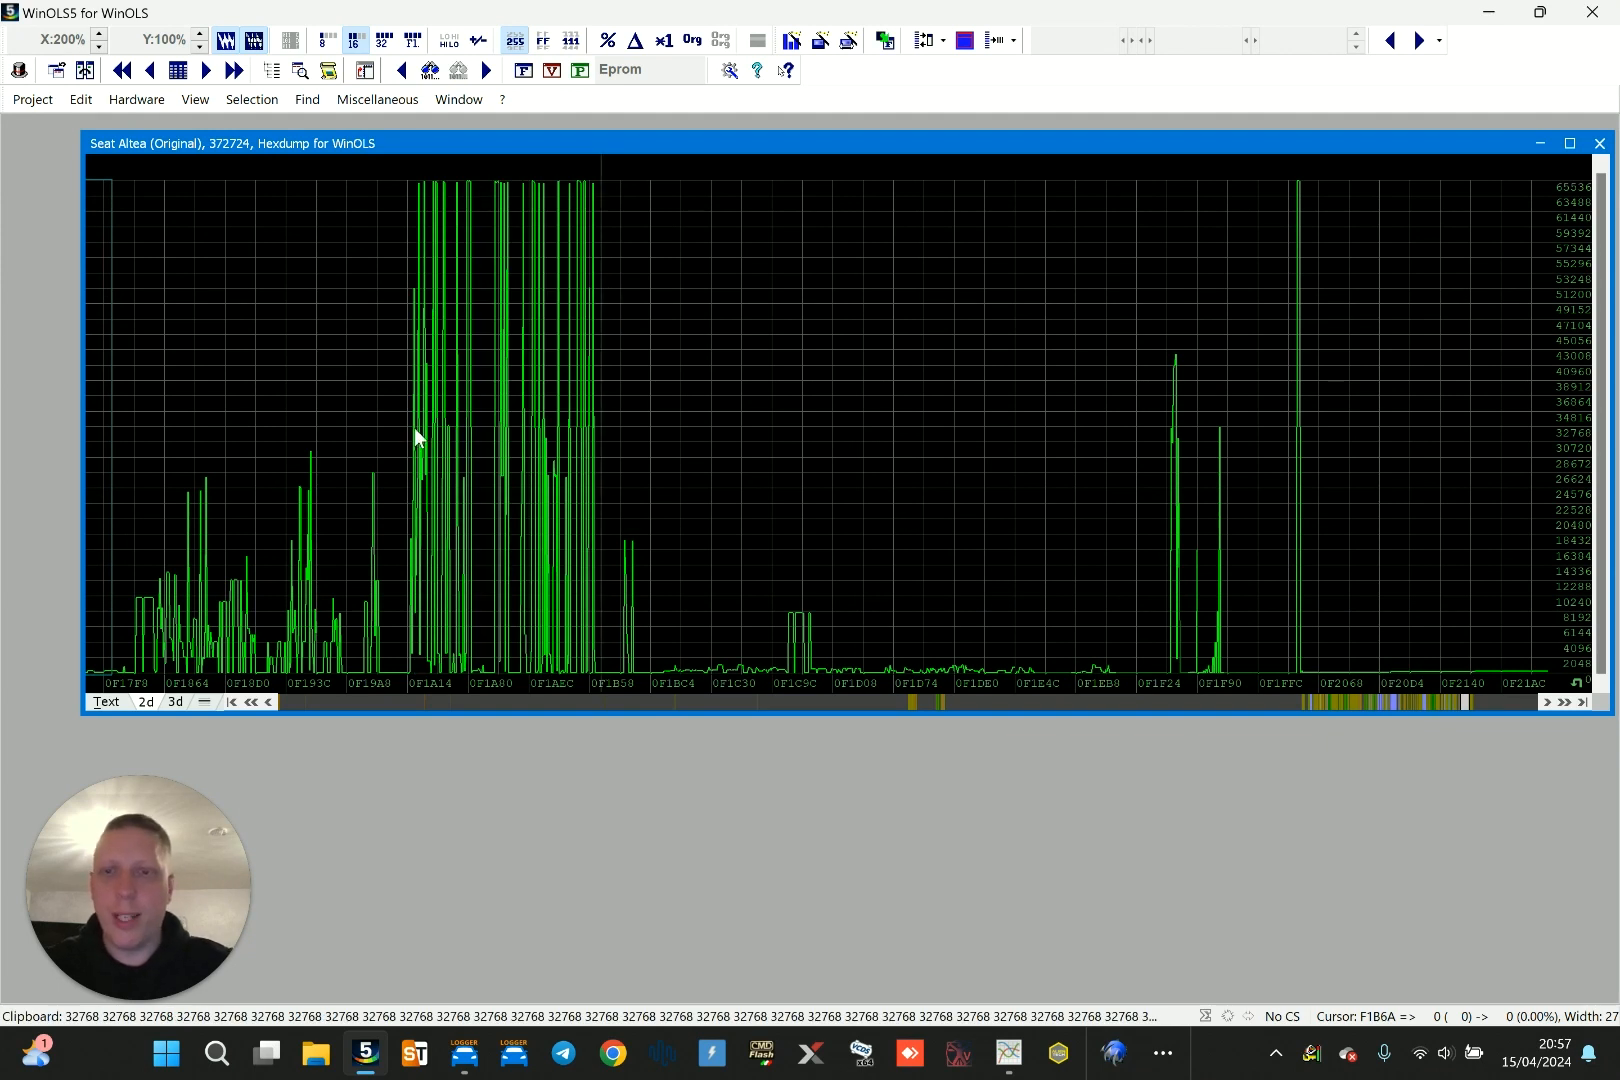
Copy the dense hexdump data block spanning about 0F1A14 to 0F1B58, and clear its selection
{"action": "left_click_drag", "start_coordinate": [416, 437], "coordinate": [599, 422]}
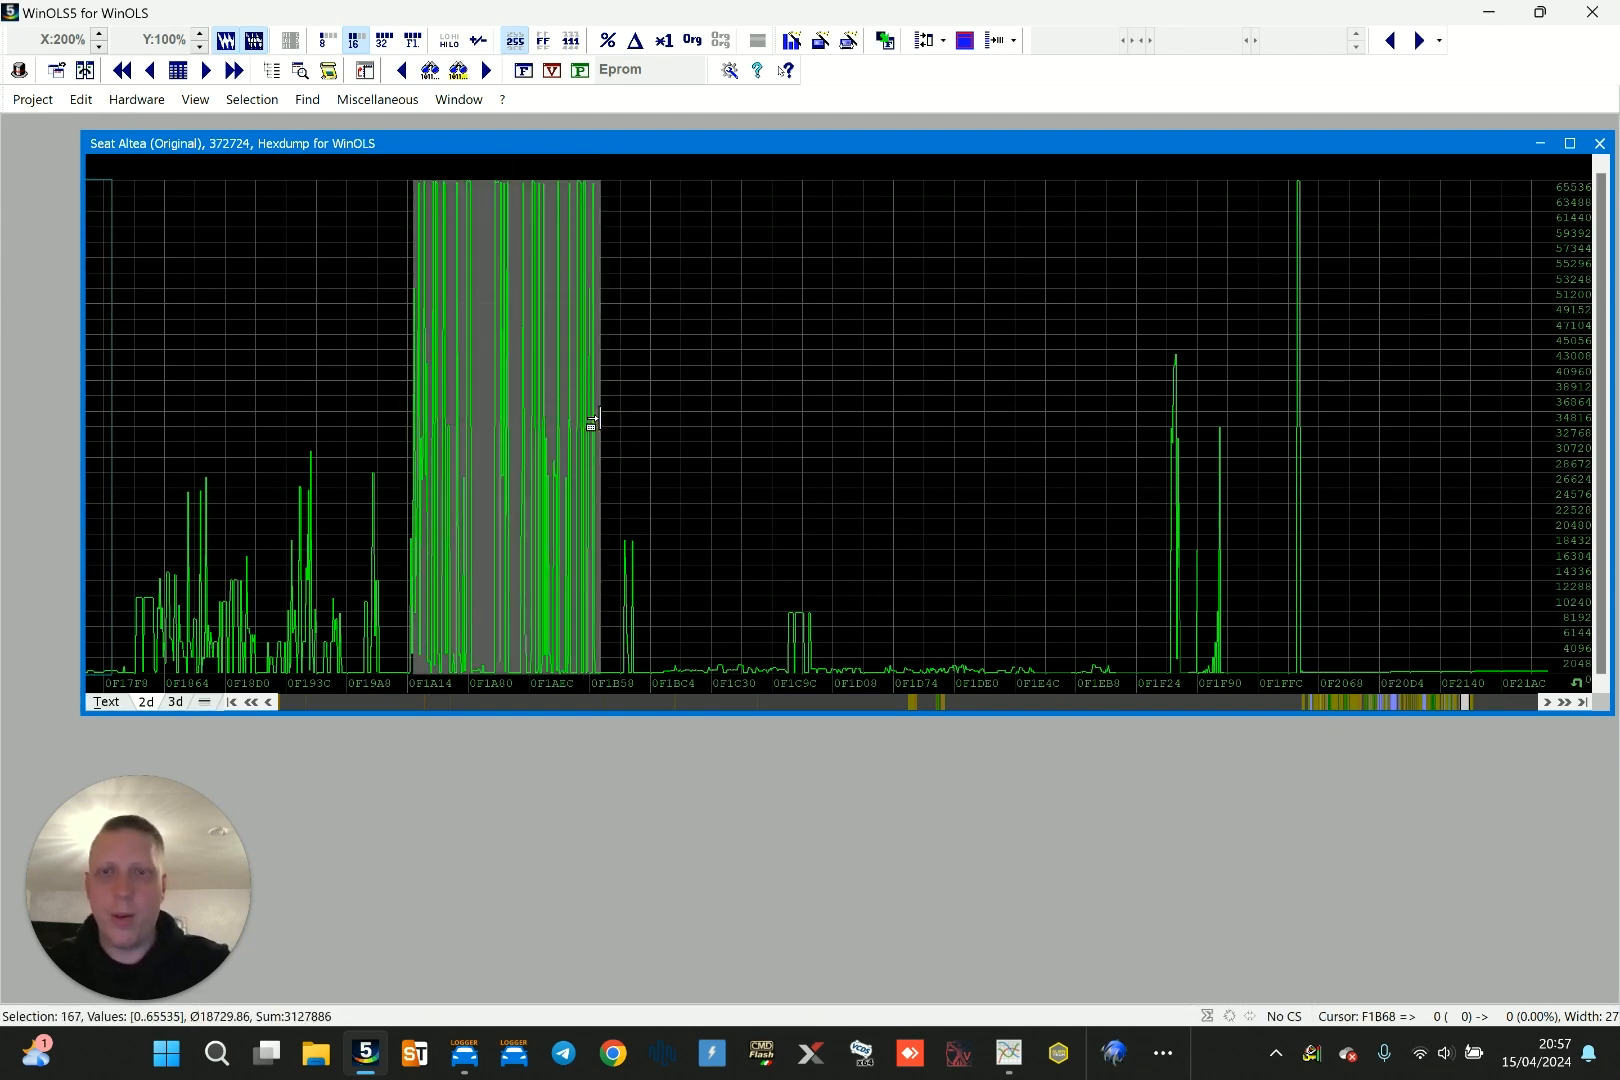
{"action": "key", "text": "ctrl+c"}
{"action": "left_click", "coordinate": [593, 420]}
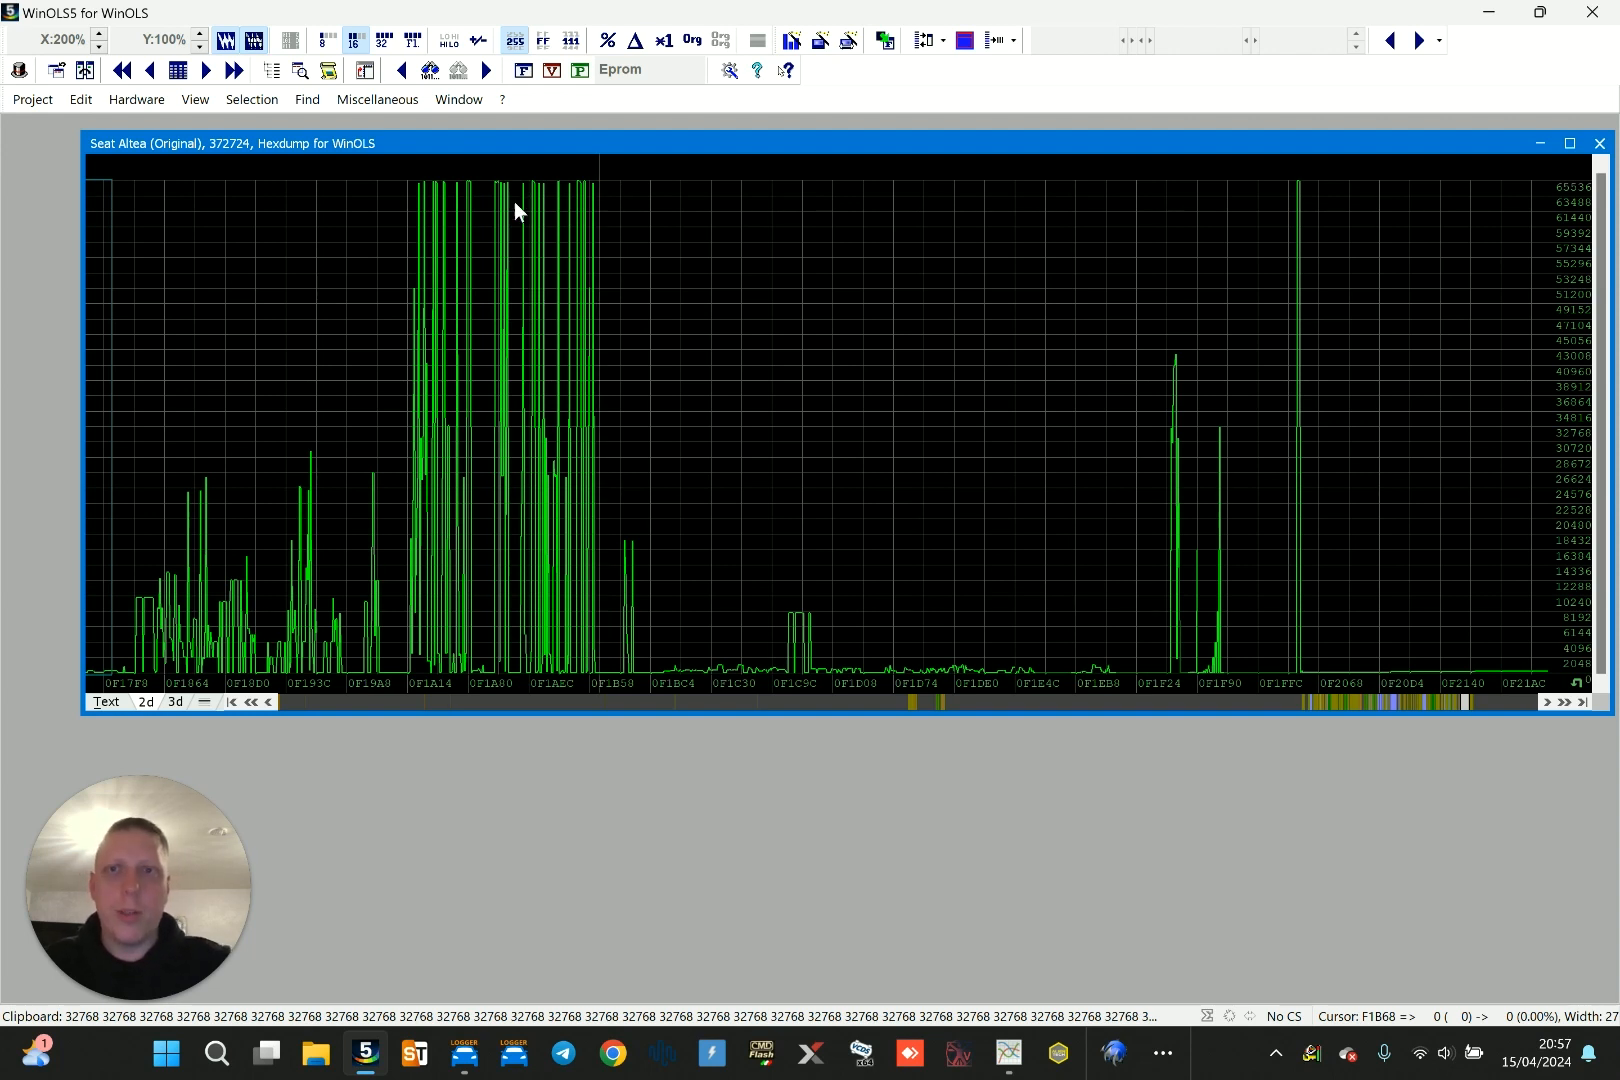
Browse backward through the hexdump graph from the dense data block to the injection duration maps around 0E8B4C
{"action": "left_click", "coordinate": [626, 702]}
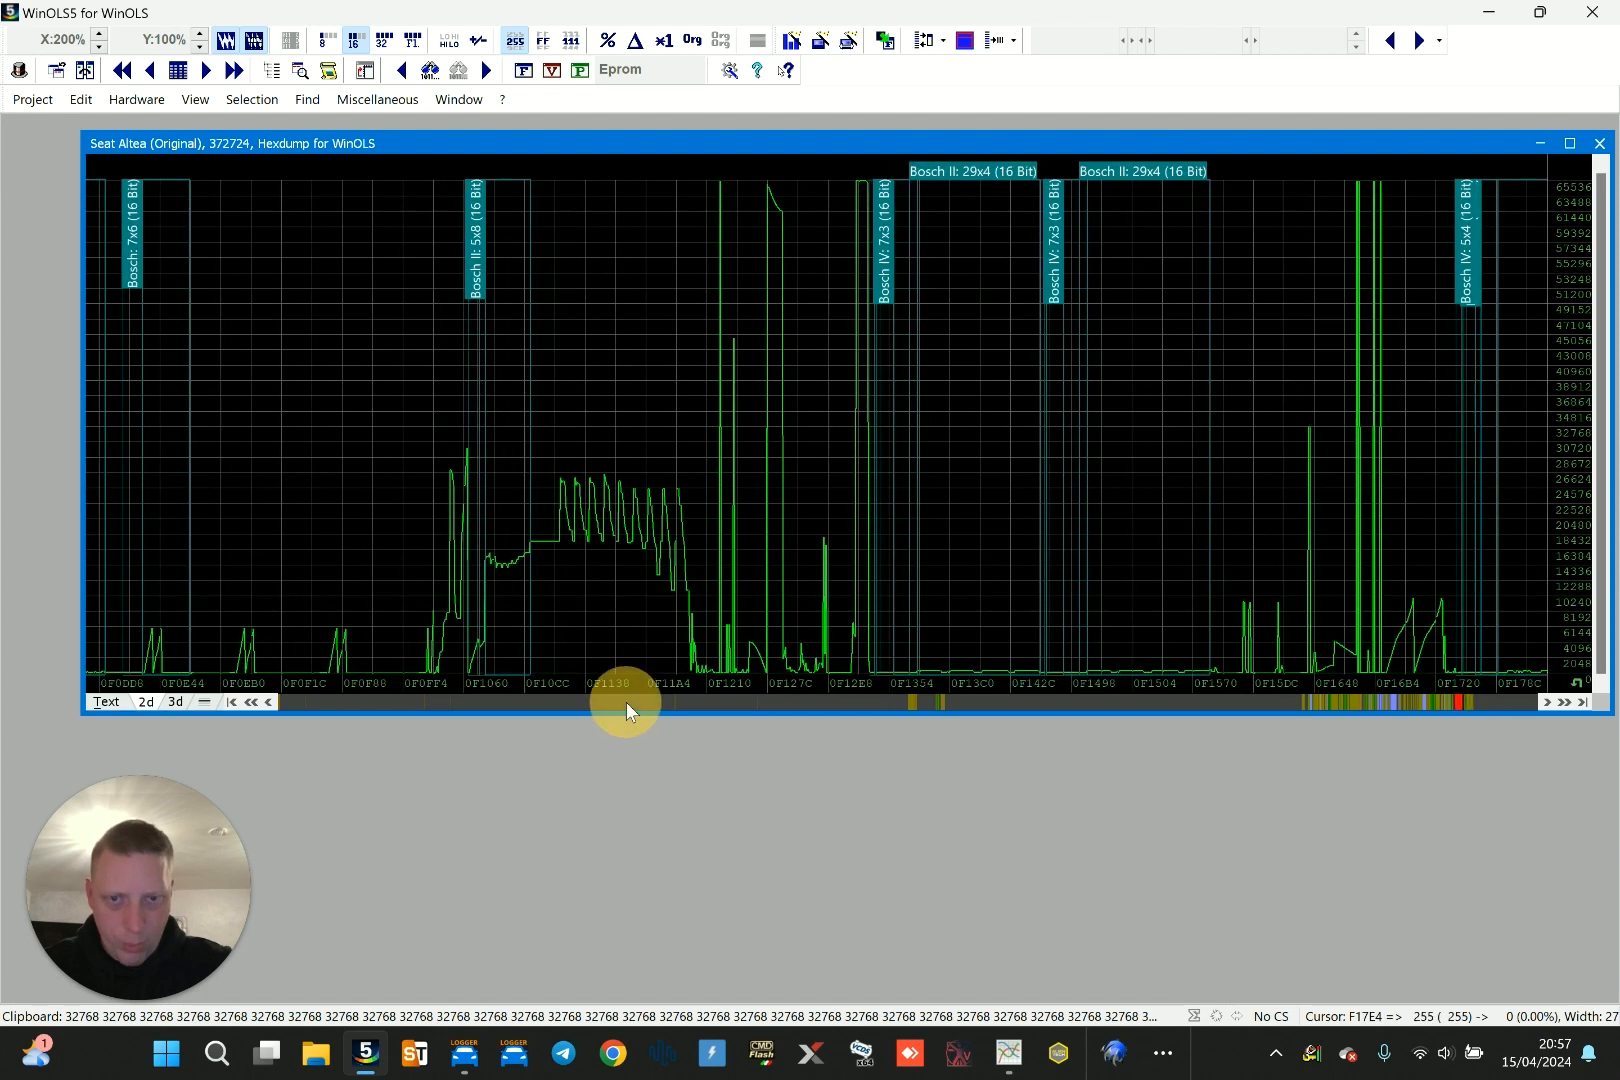
{"action": "left_click", "coordinate": [626, 702]}
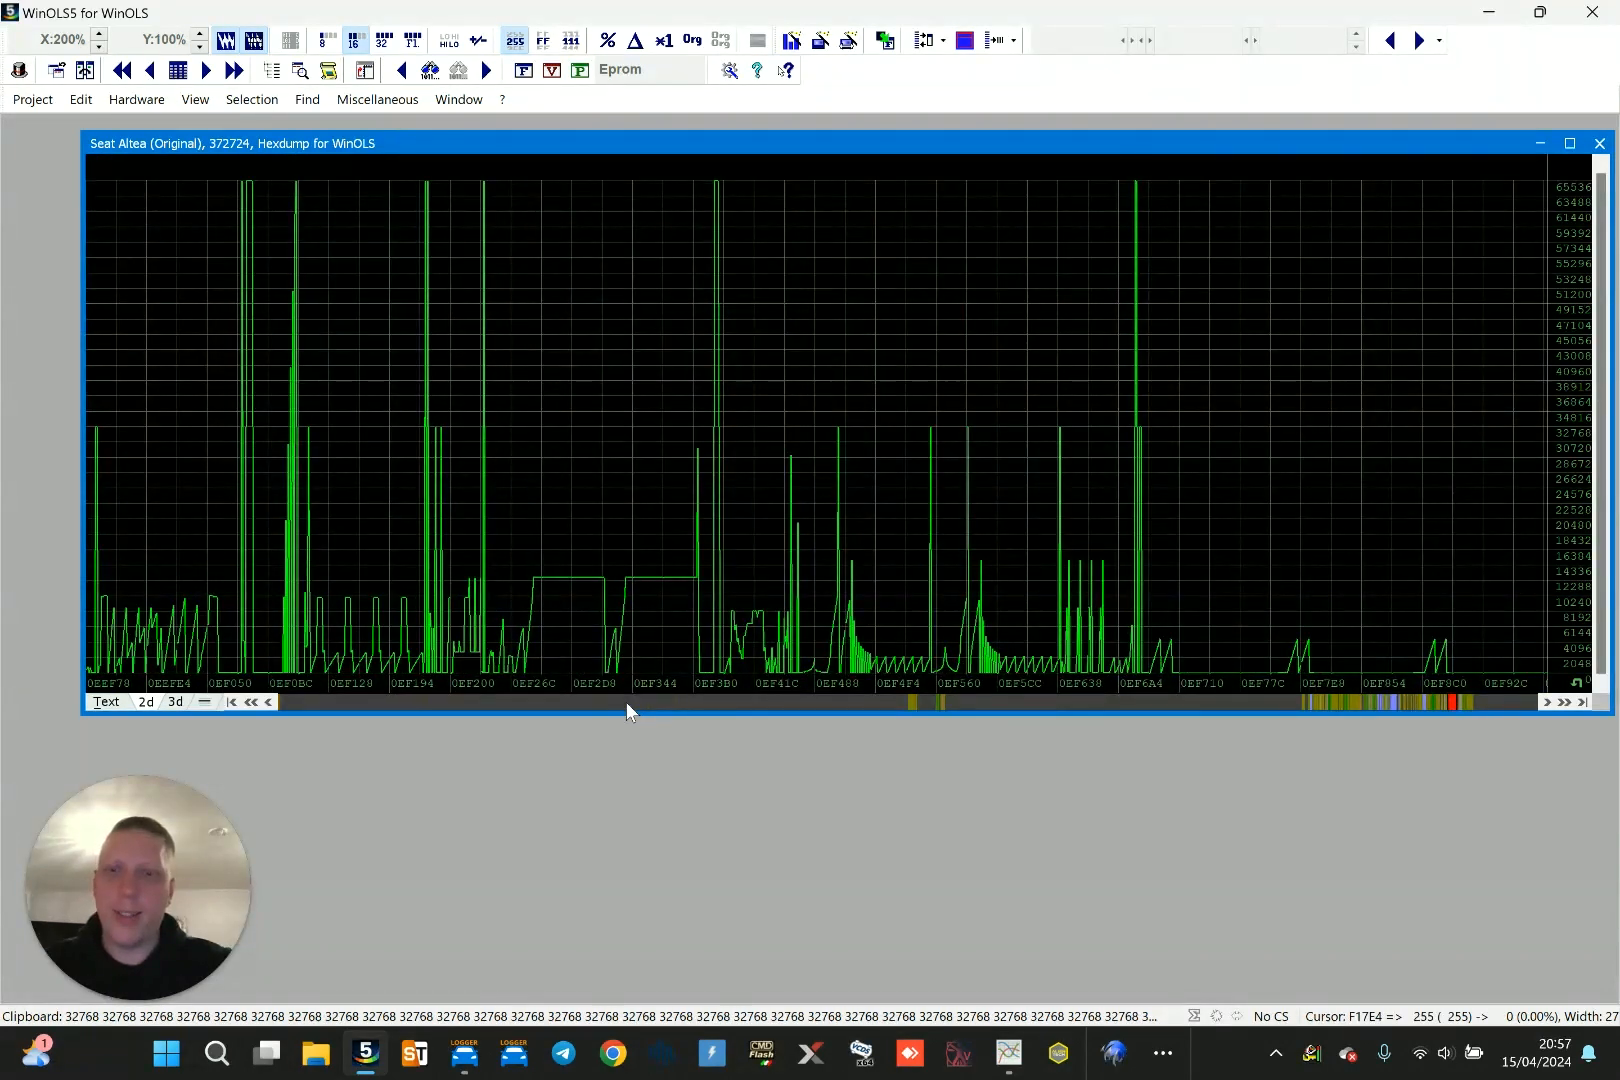
{"action": "left_click", "coordinate": [626, 702]}
{"action": "left_click", "coordinate": [625, 702]}
{"action": "left_click", "coordinate": [625, 702]}
{"action": "left_click", "coordinate": [625, 702]}
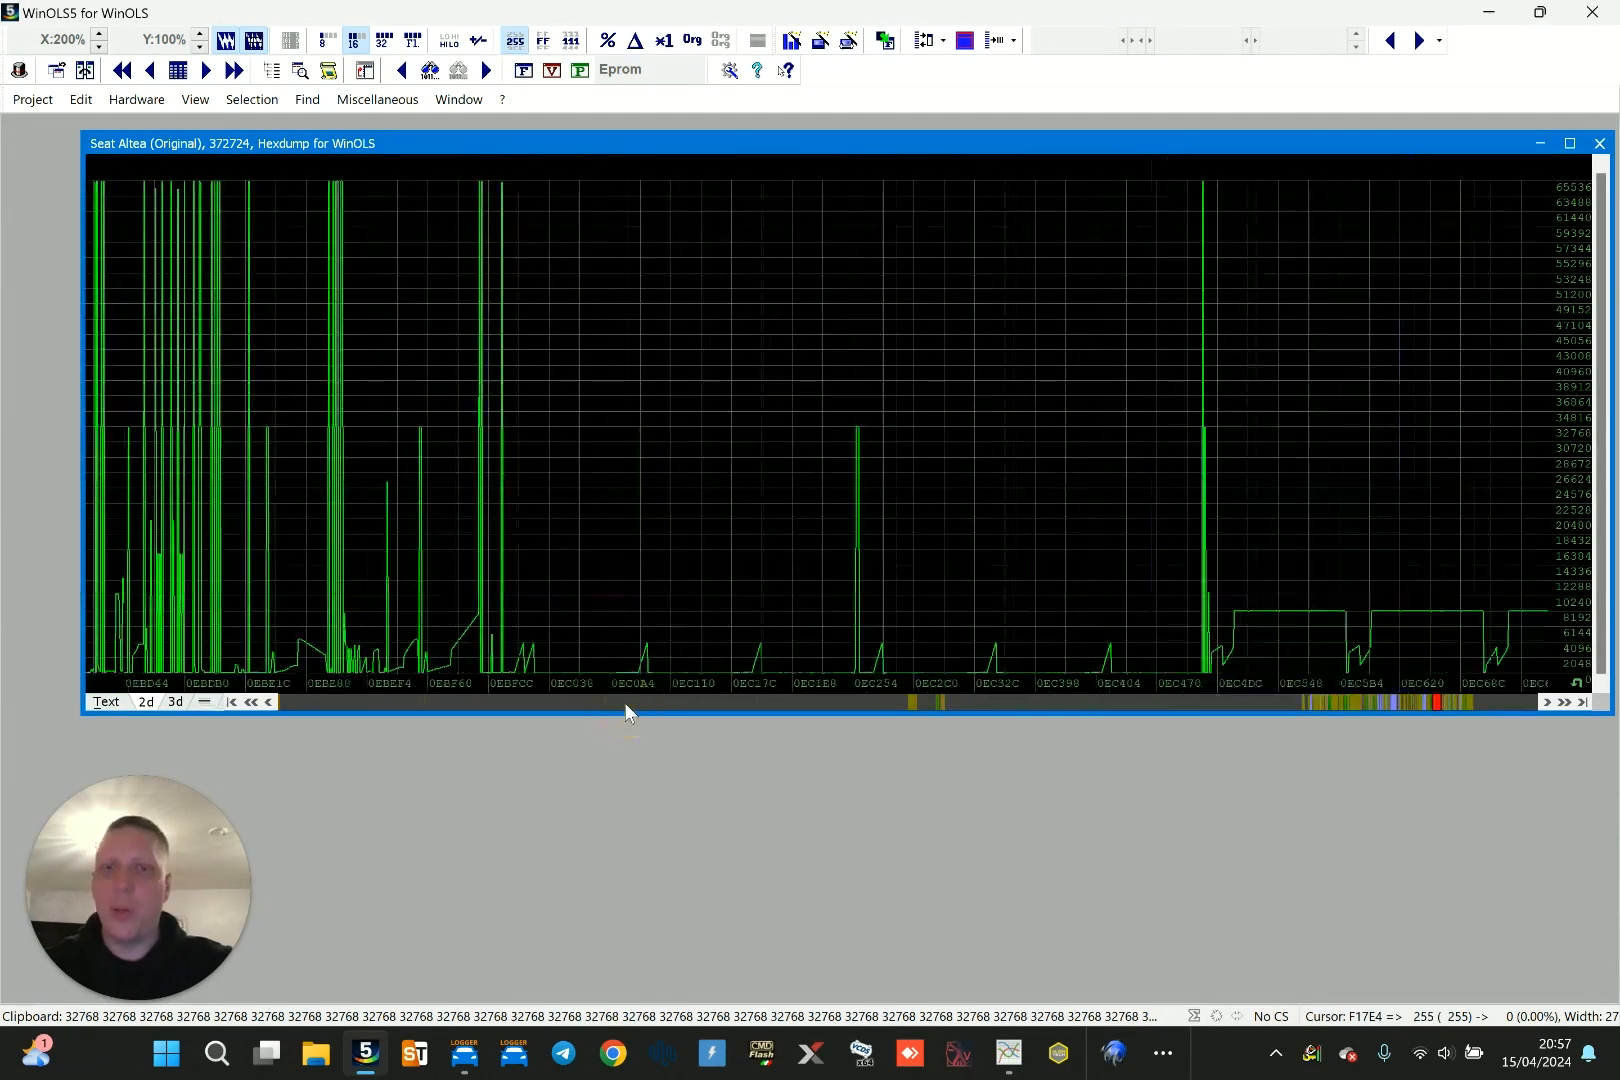
{"action": "left_click", "coordinate": [625, 702]}
{"action": "left_click", "coordinate": [624, 702]}
{"action": "left_click", "coordinate": [624, 702]}
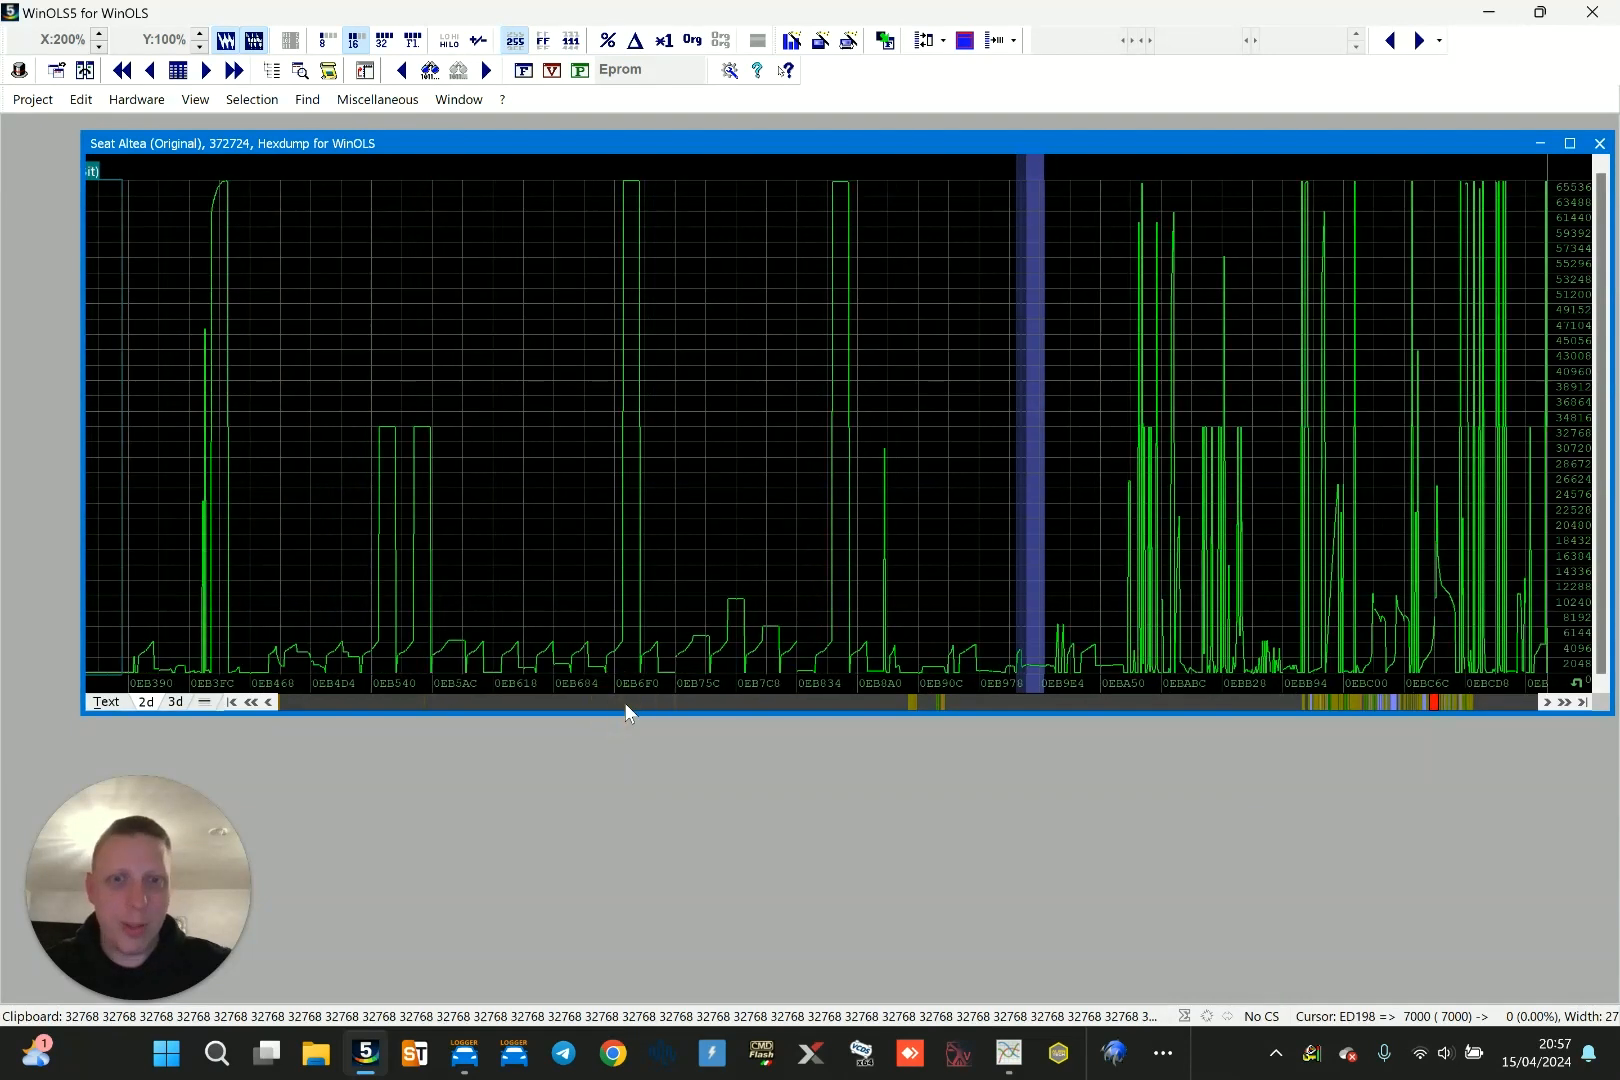
{"action": "left_click", "coordinate": [624, 702]}
{"action": "left_click", "coordinate": [624, 702]}
{"action": "left_click", "coordinate": [602, 705]}
{"action": "left_click", "coordinate": [602, 705]}
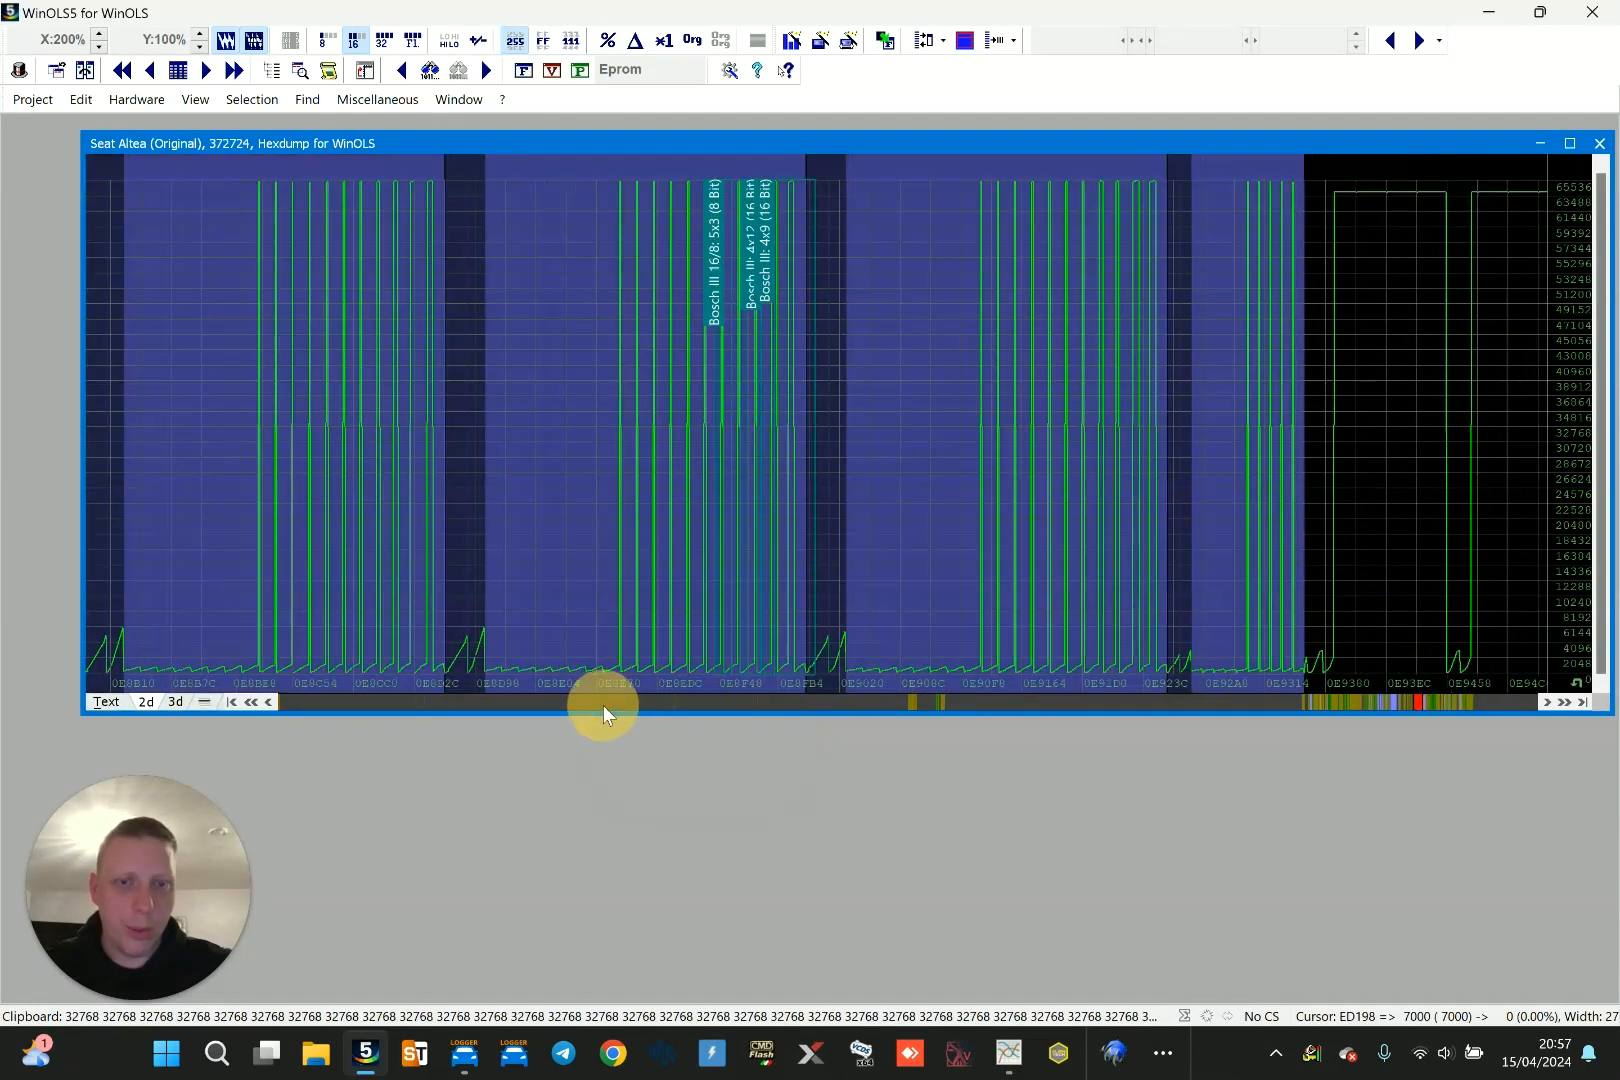
{"action": "left_click", "coordinate": [602, 705]}
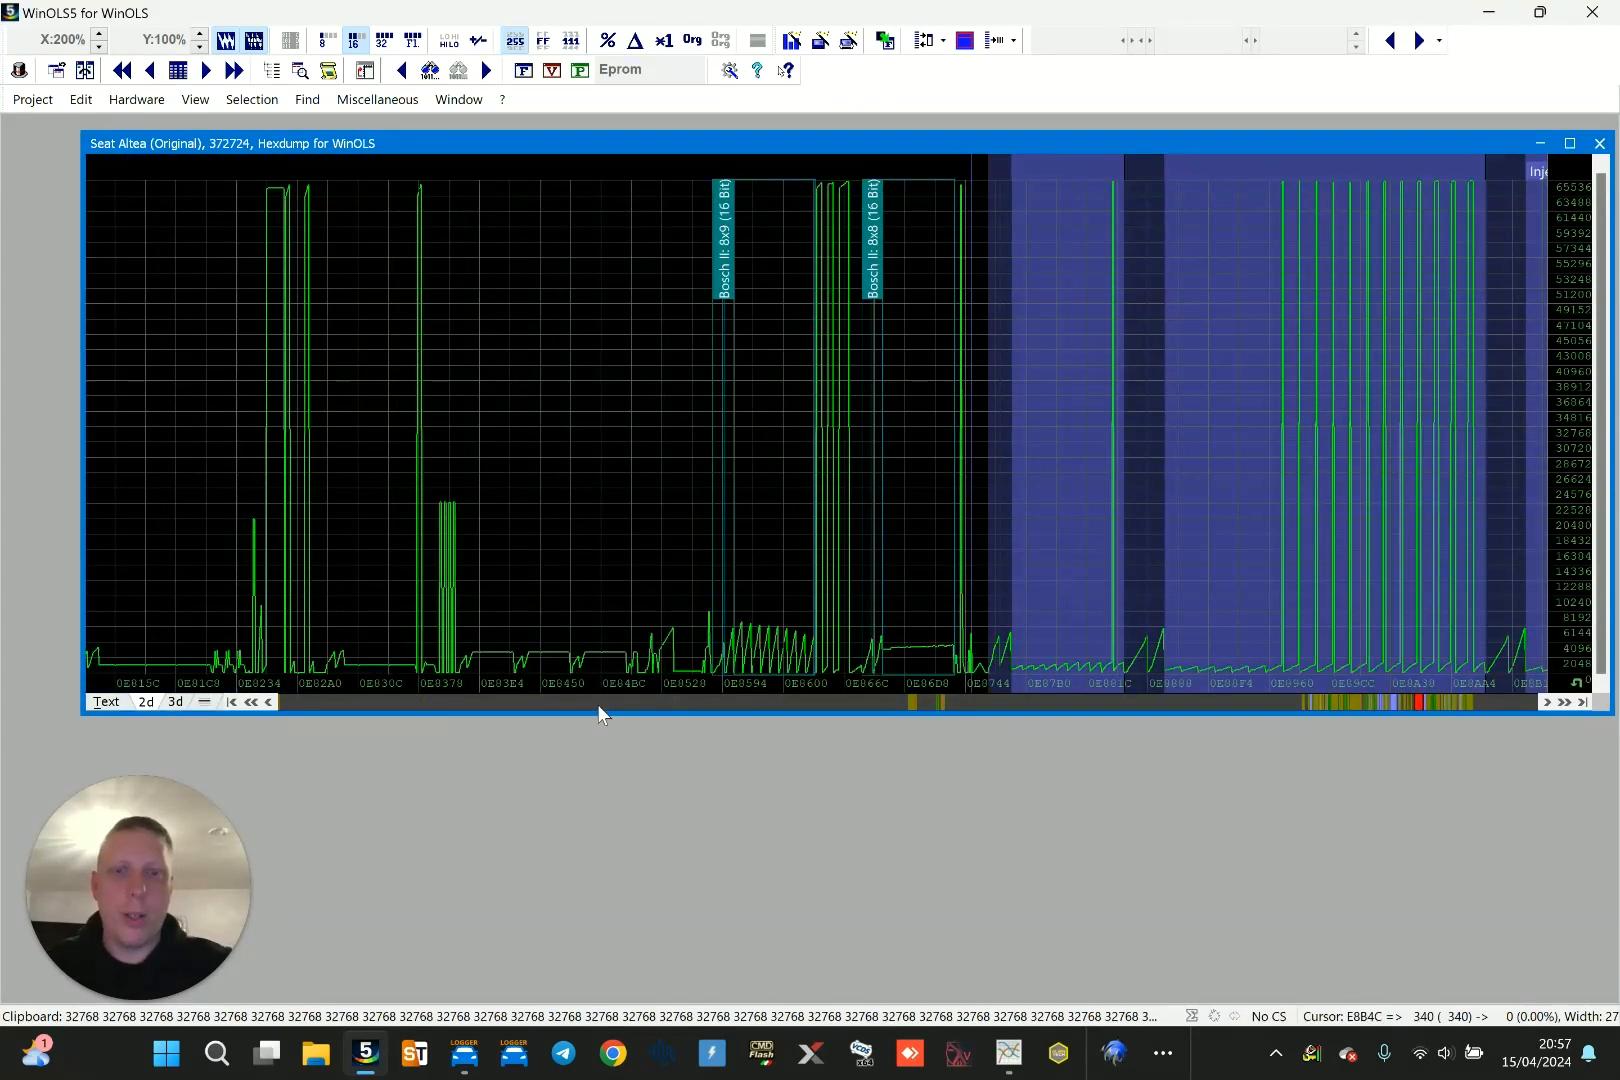
{"action": "scroll", "coordinate": [602, 702], "scroll_direction": "down", "scroll_amount": 2}
{"action": "scroll", "coordinate": [858, 663], "scroll_direction": "down", "scroll_amount": 3}
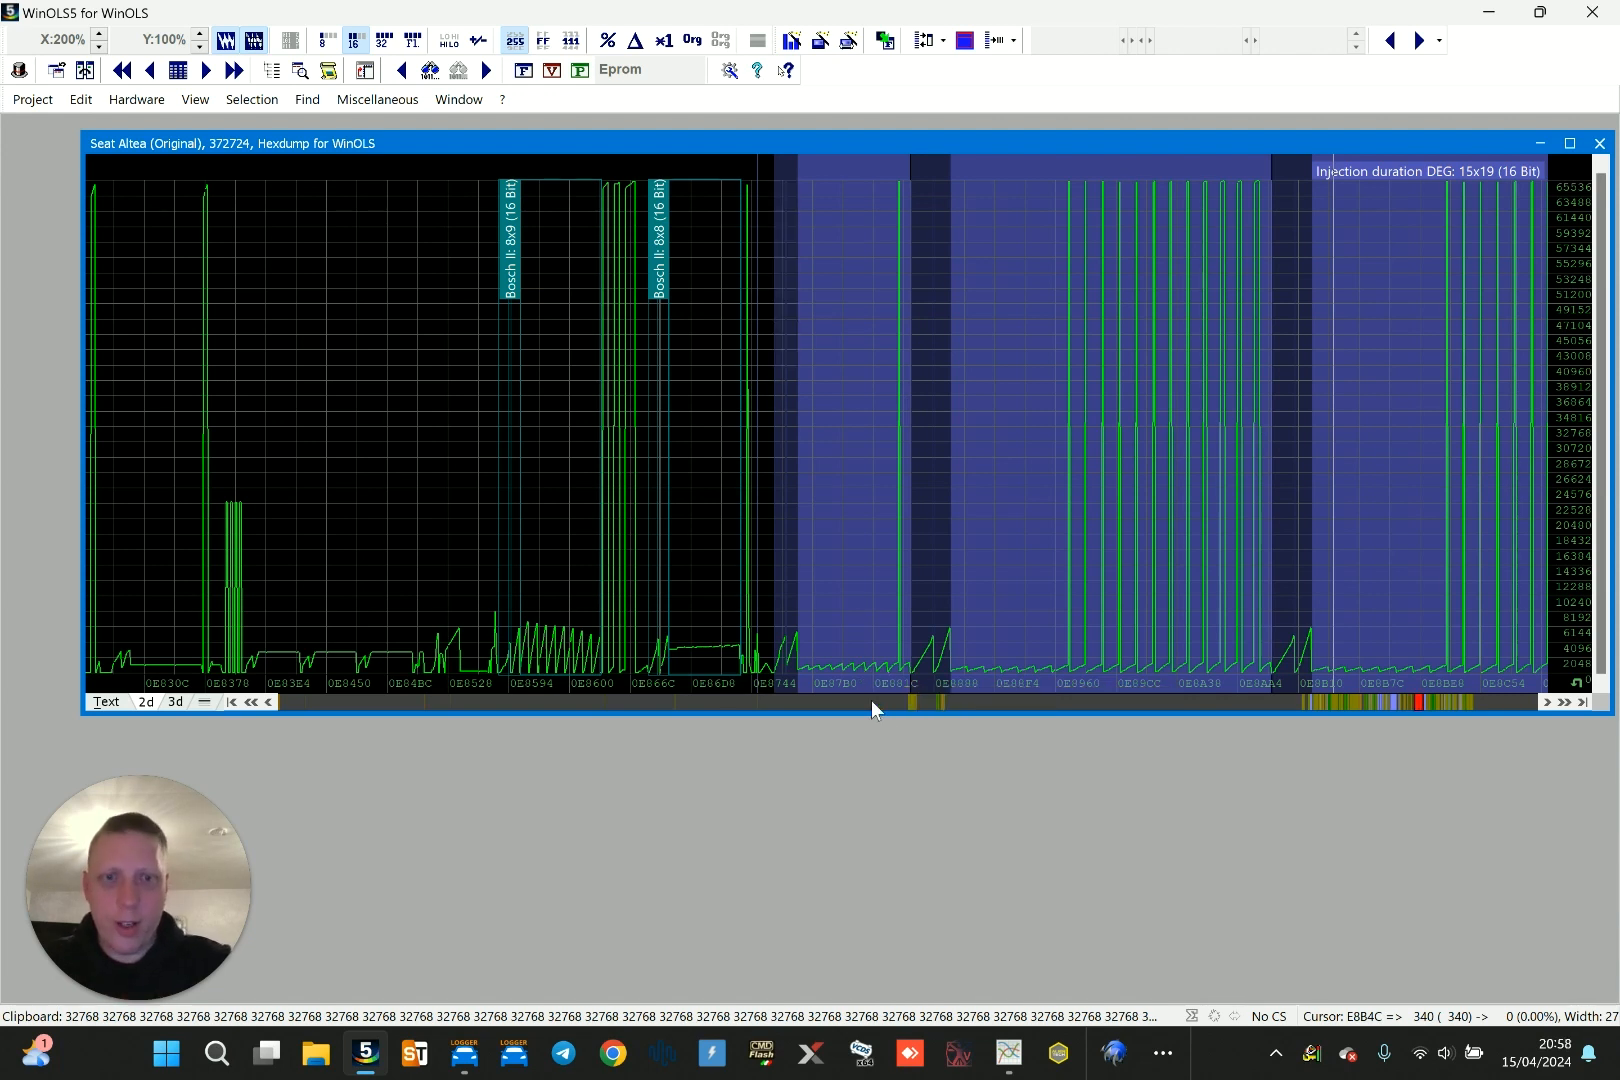
Continue browsing backward from the injection duration maps to the data ahead of the first map areas, around 0D0324
{"action": "left_click", "coordinate": [886, 700]}
{"action": "left_click", "coordinate": [885, 701]}
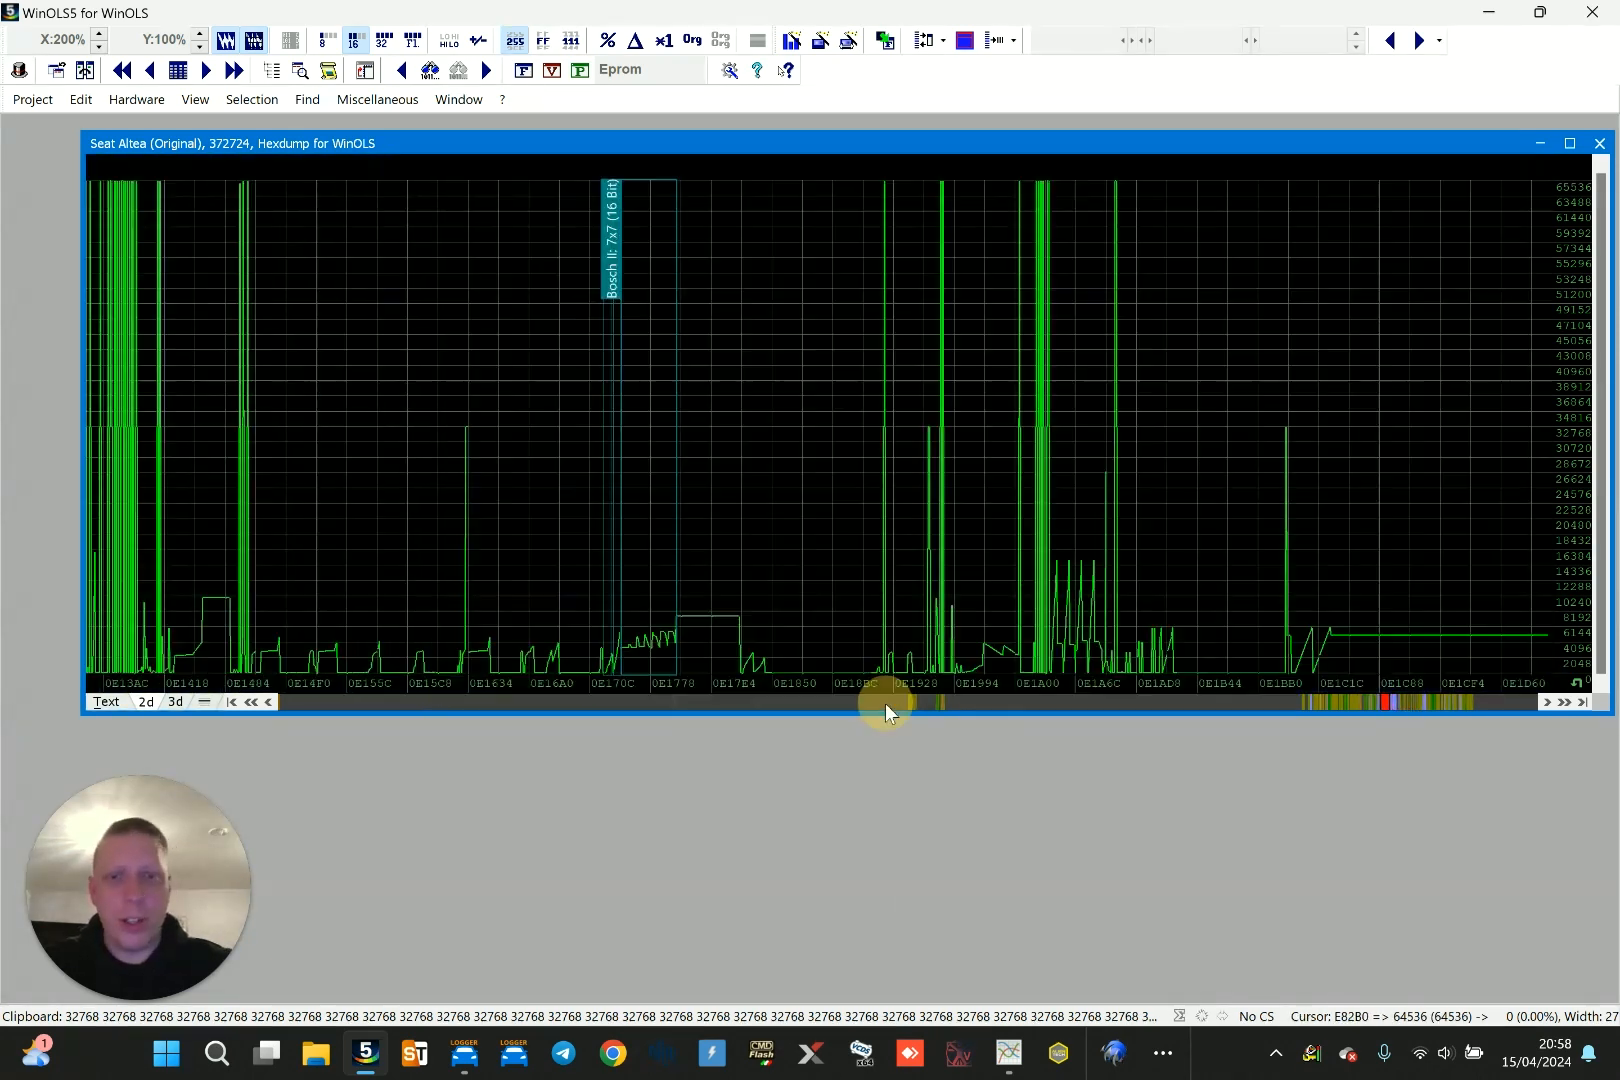
{"action": "left_click", "coordinate": [885, 702]}
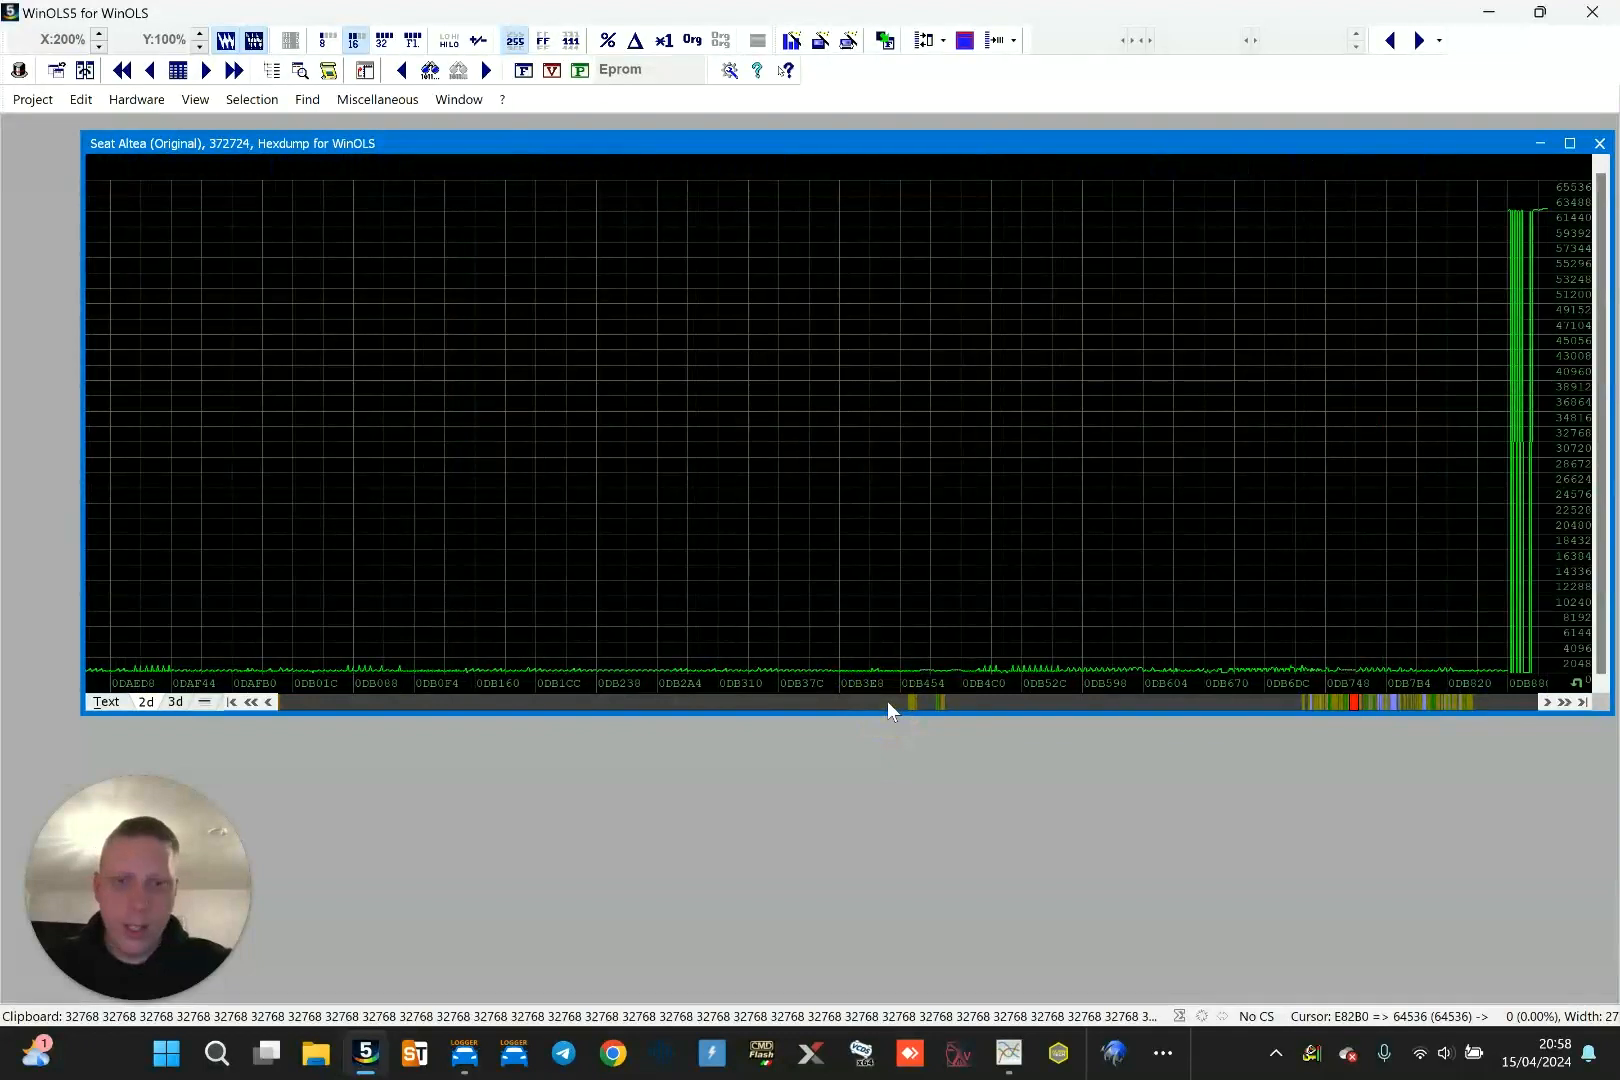
{"action": "left_click", "coordinate": [887, 701]}
{"action": "left_click", "coordinate": [887, 701]}
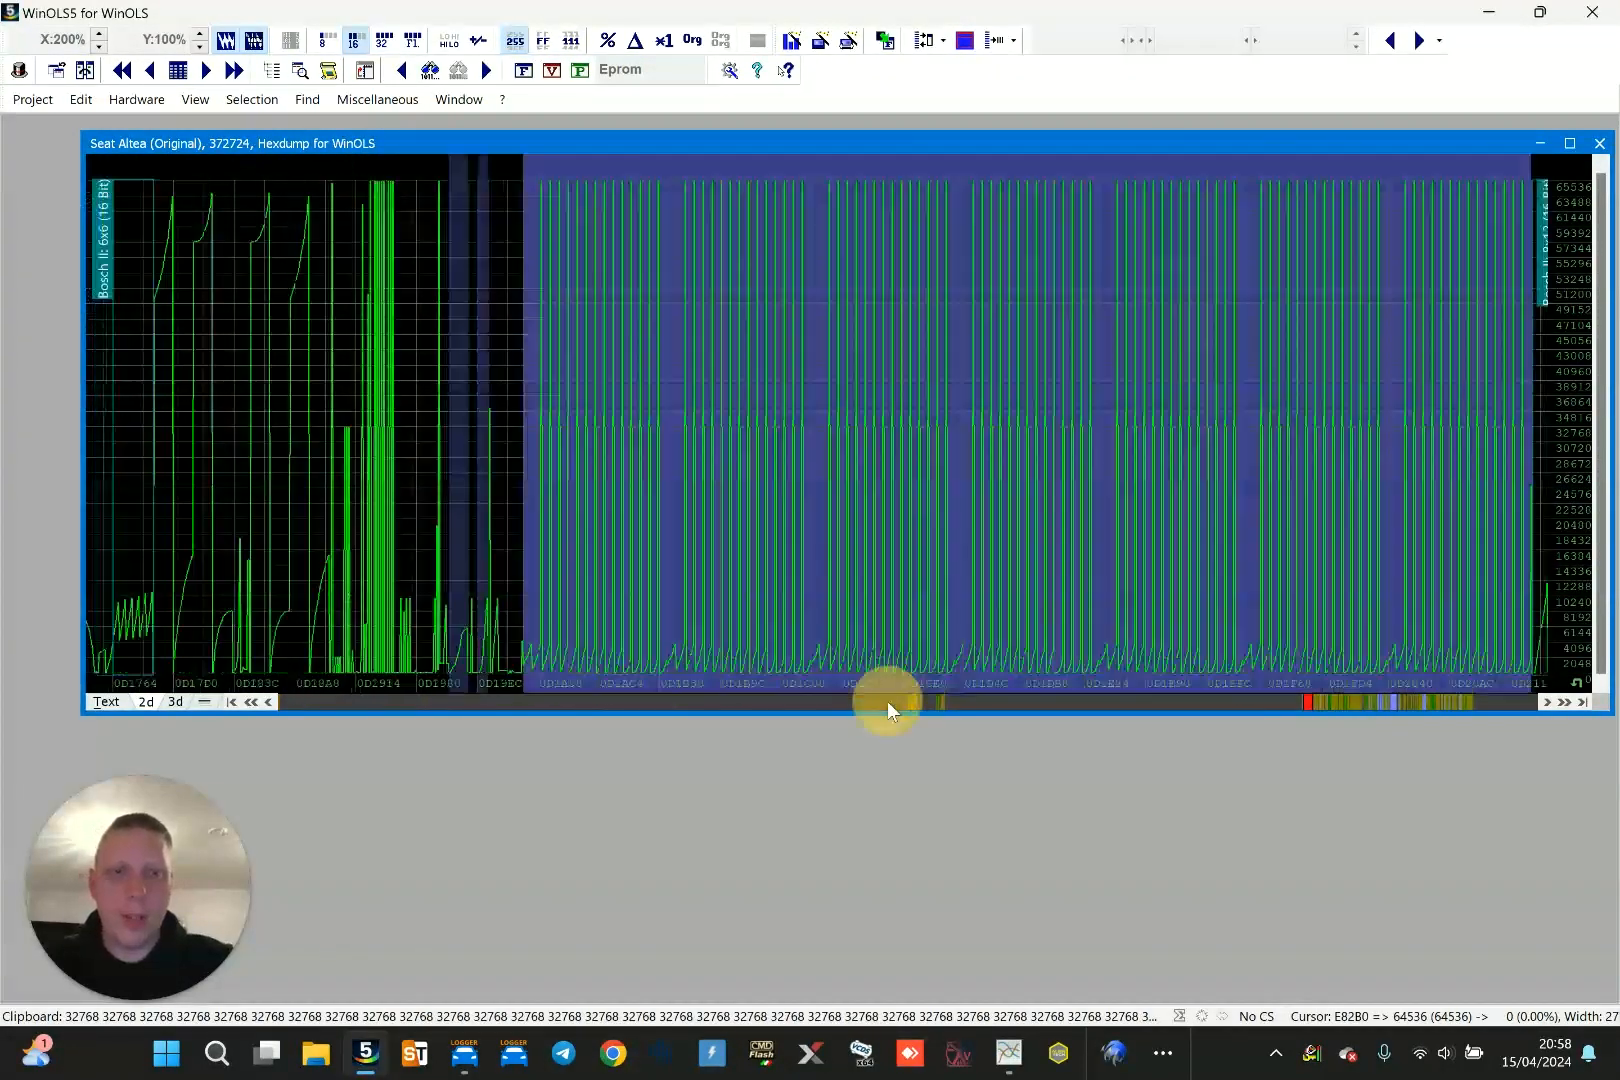
{"action": "left_click", "coordinate": [887, 701]}
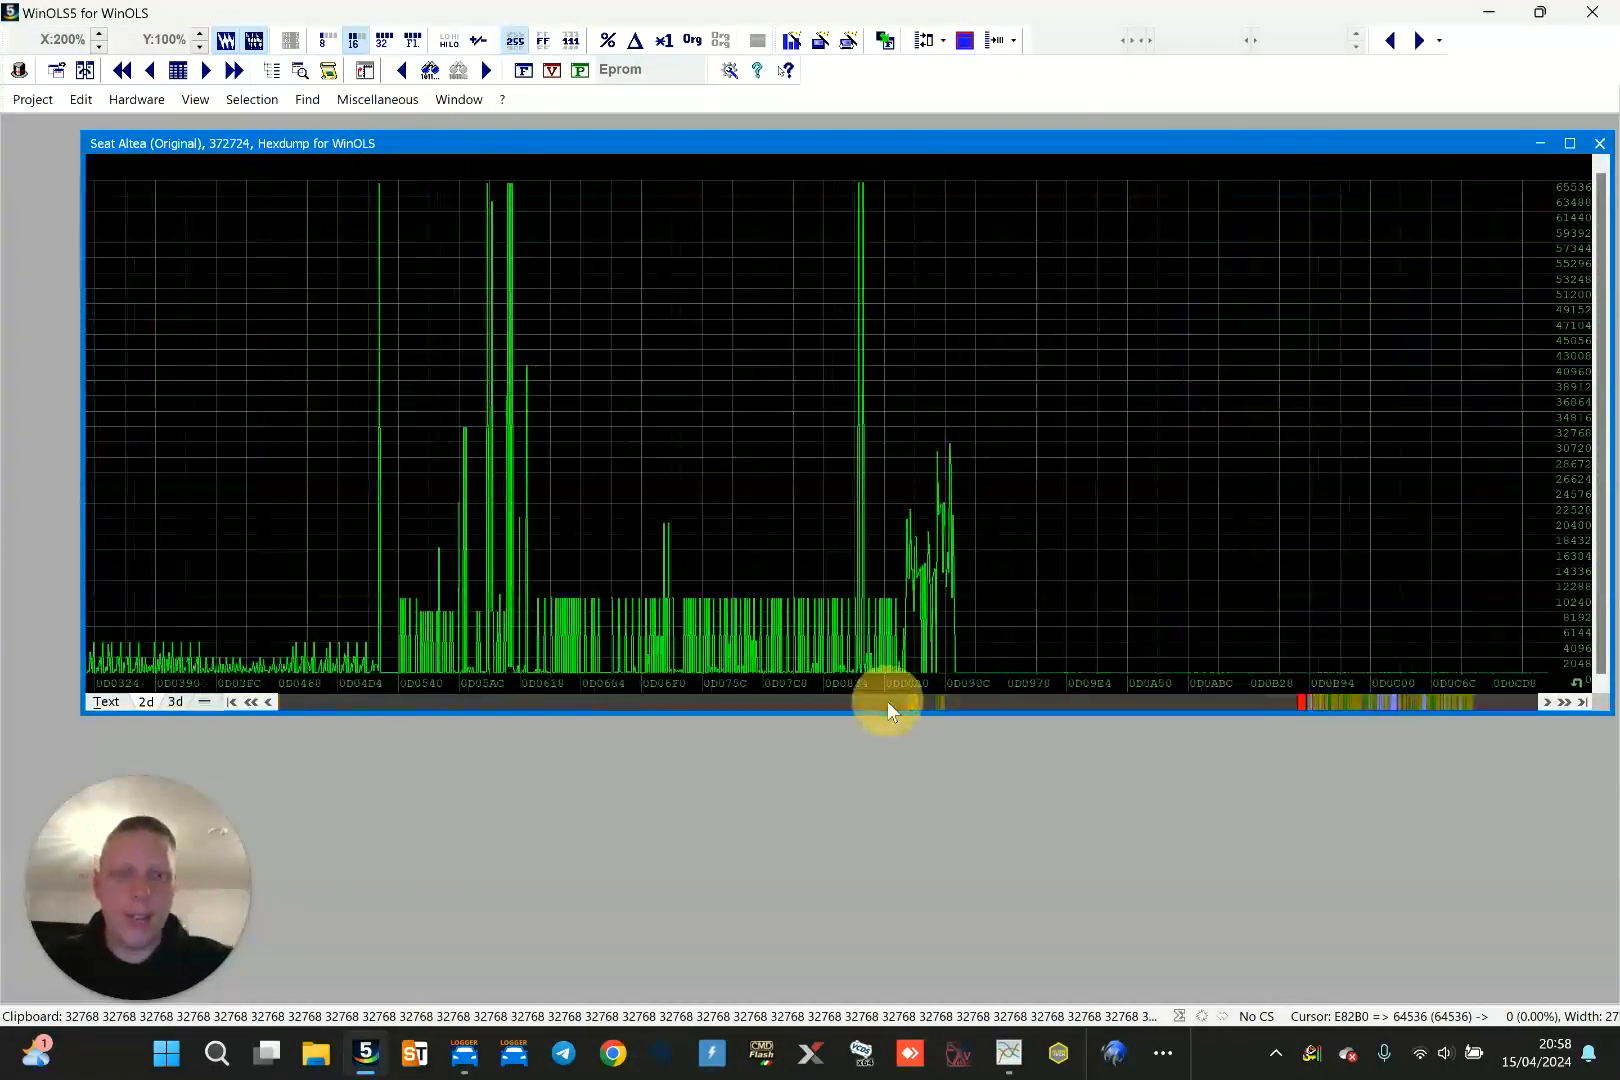